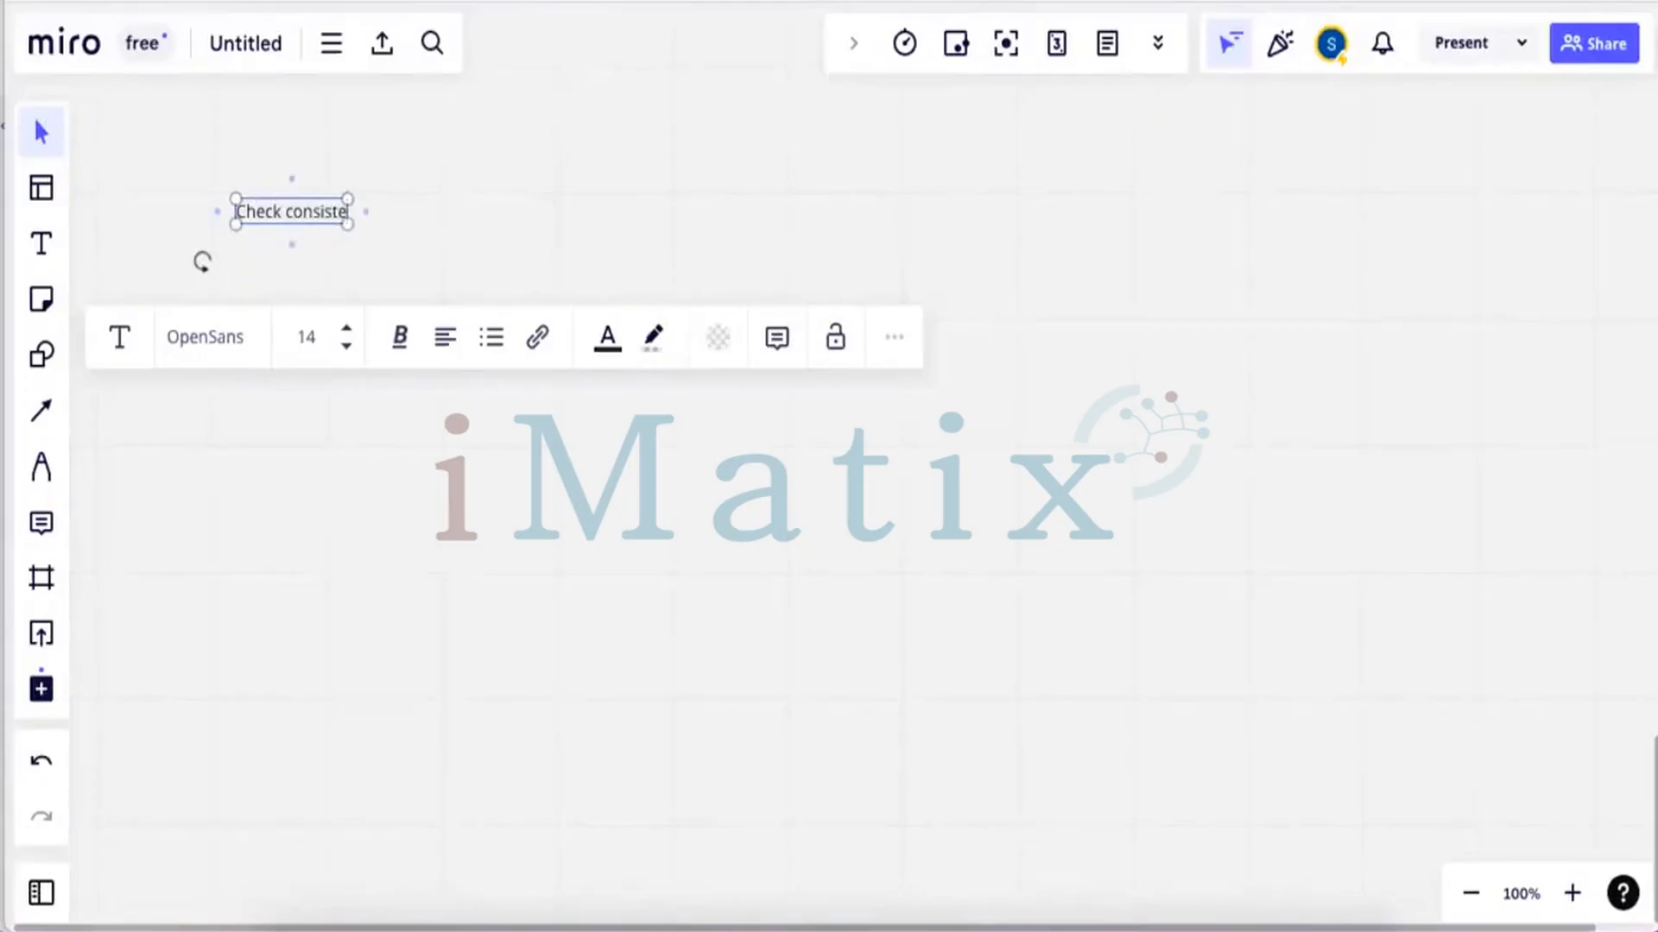
# Complete the first note line as 'Check consistency of system SICK'
pyautogui.write('system  SICK')
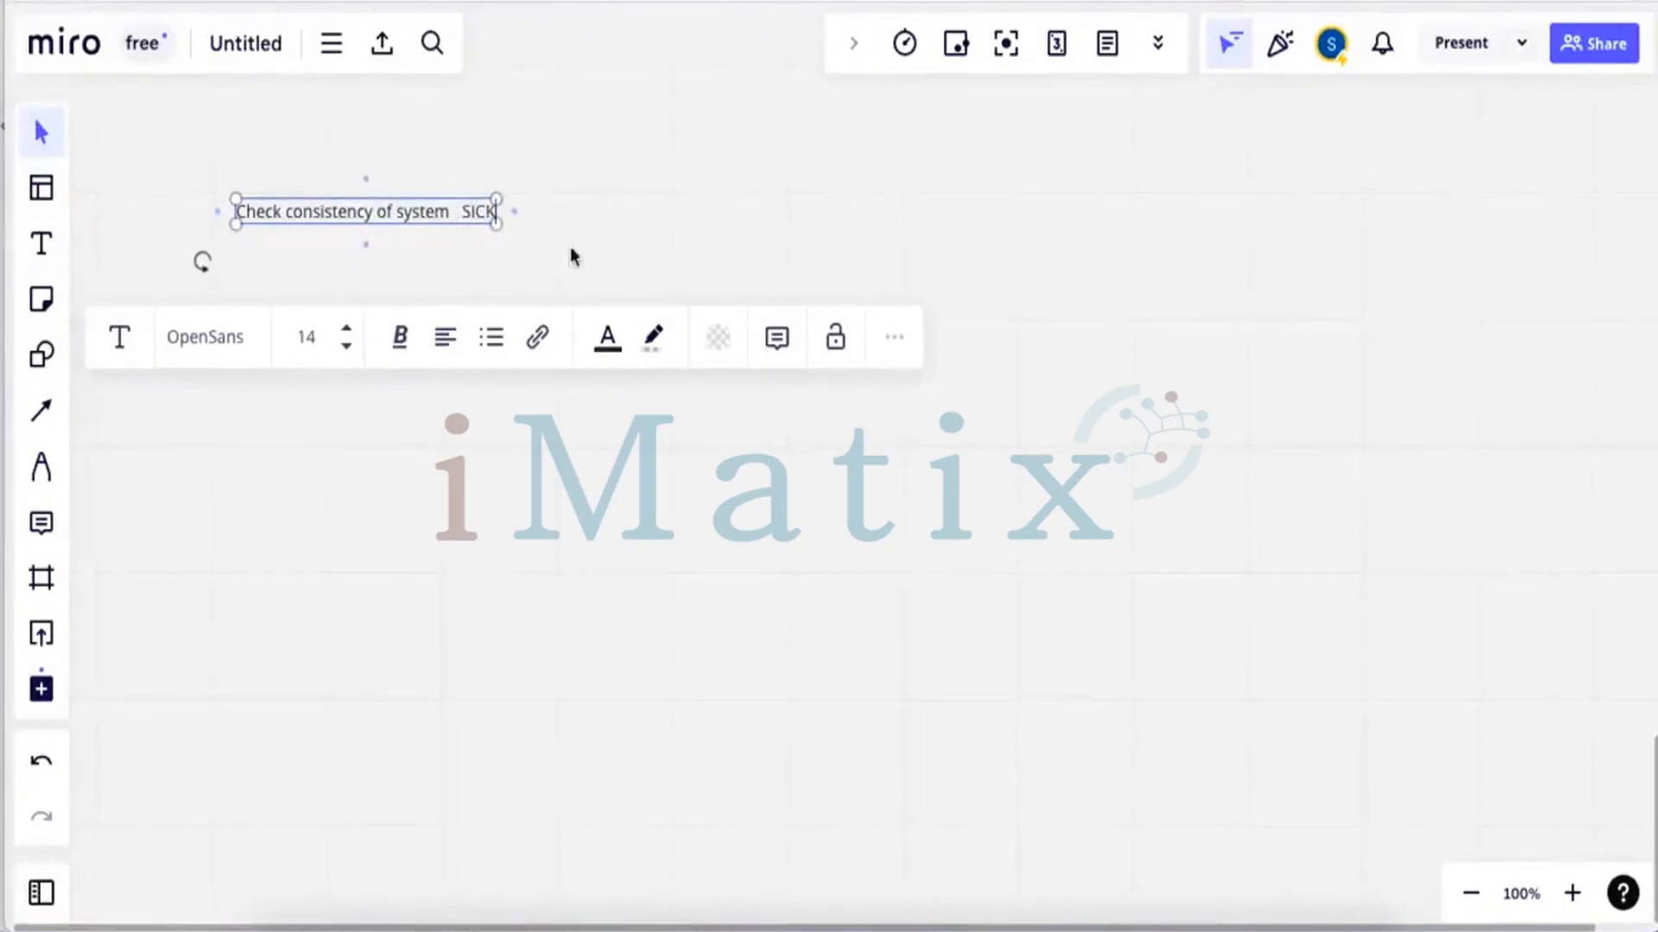
# Shift the consistency note slightly left and add new lines below it
pyautogui.click(628, 249)
pyautogui.moveTo(429, 221); pyautogui.dragTo(411, 220)
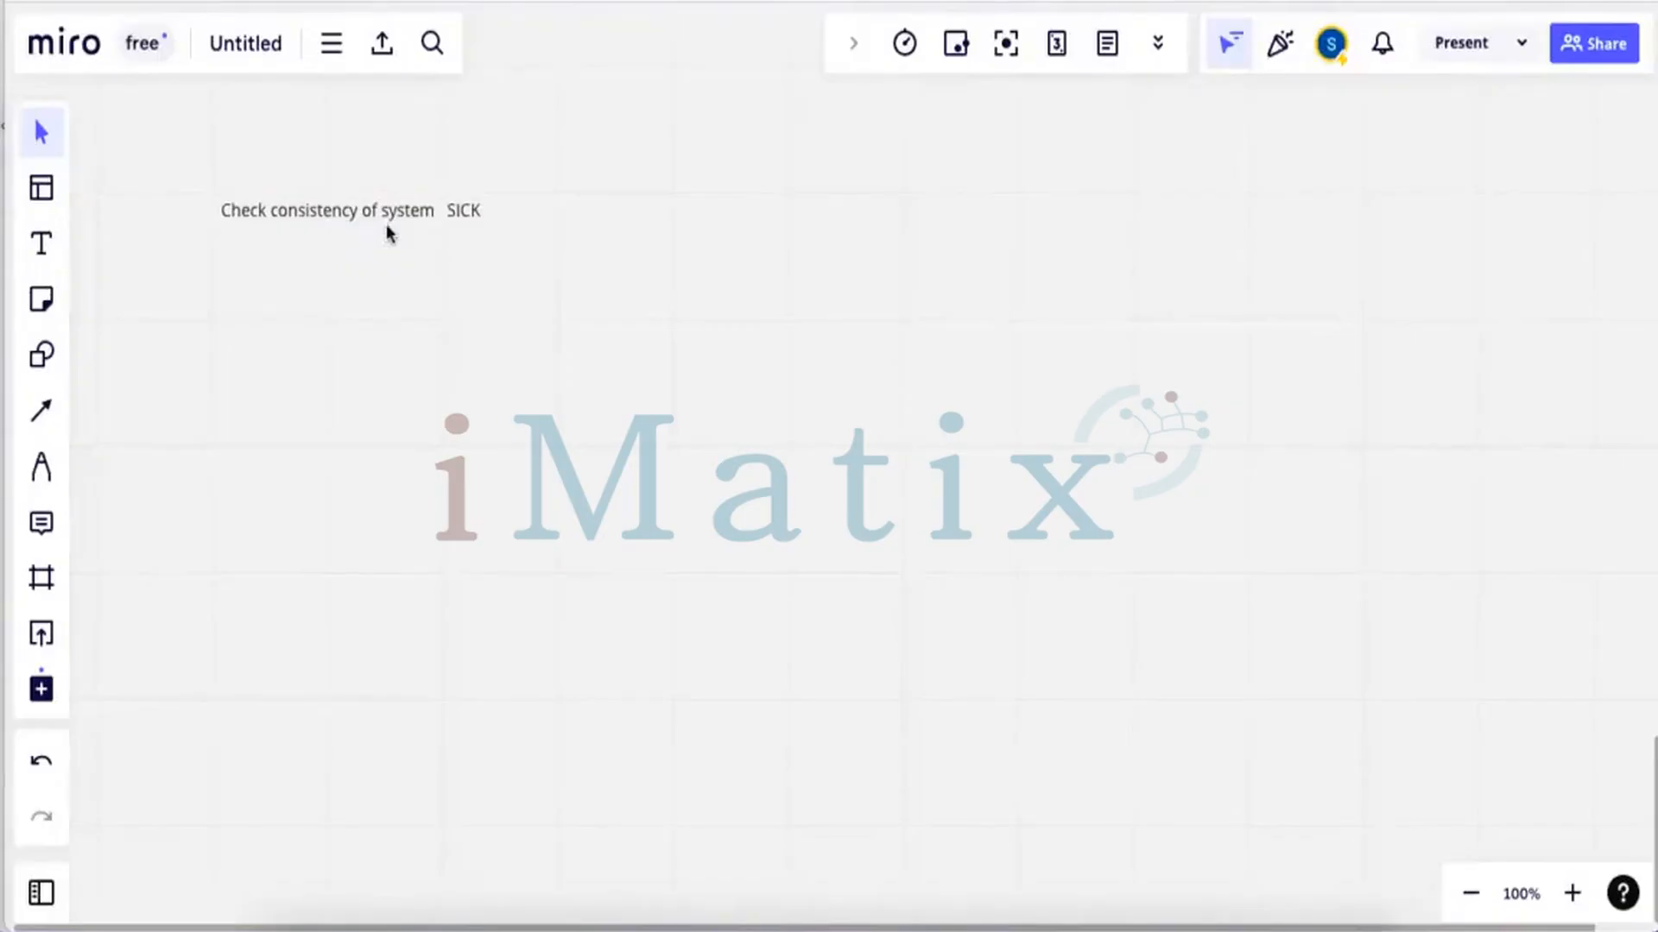
pyautogui.click(471, 216)
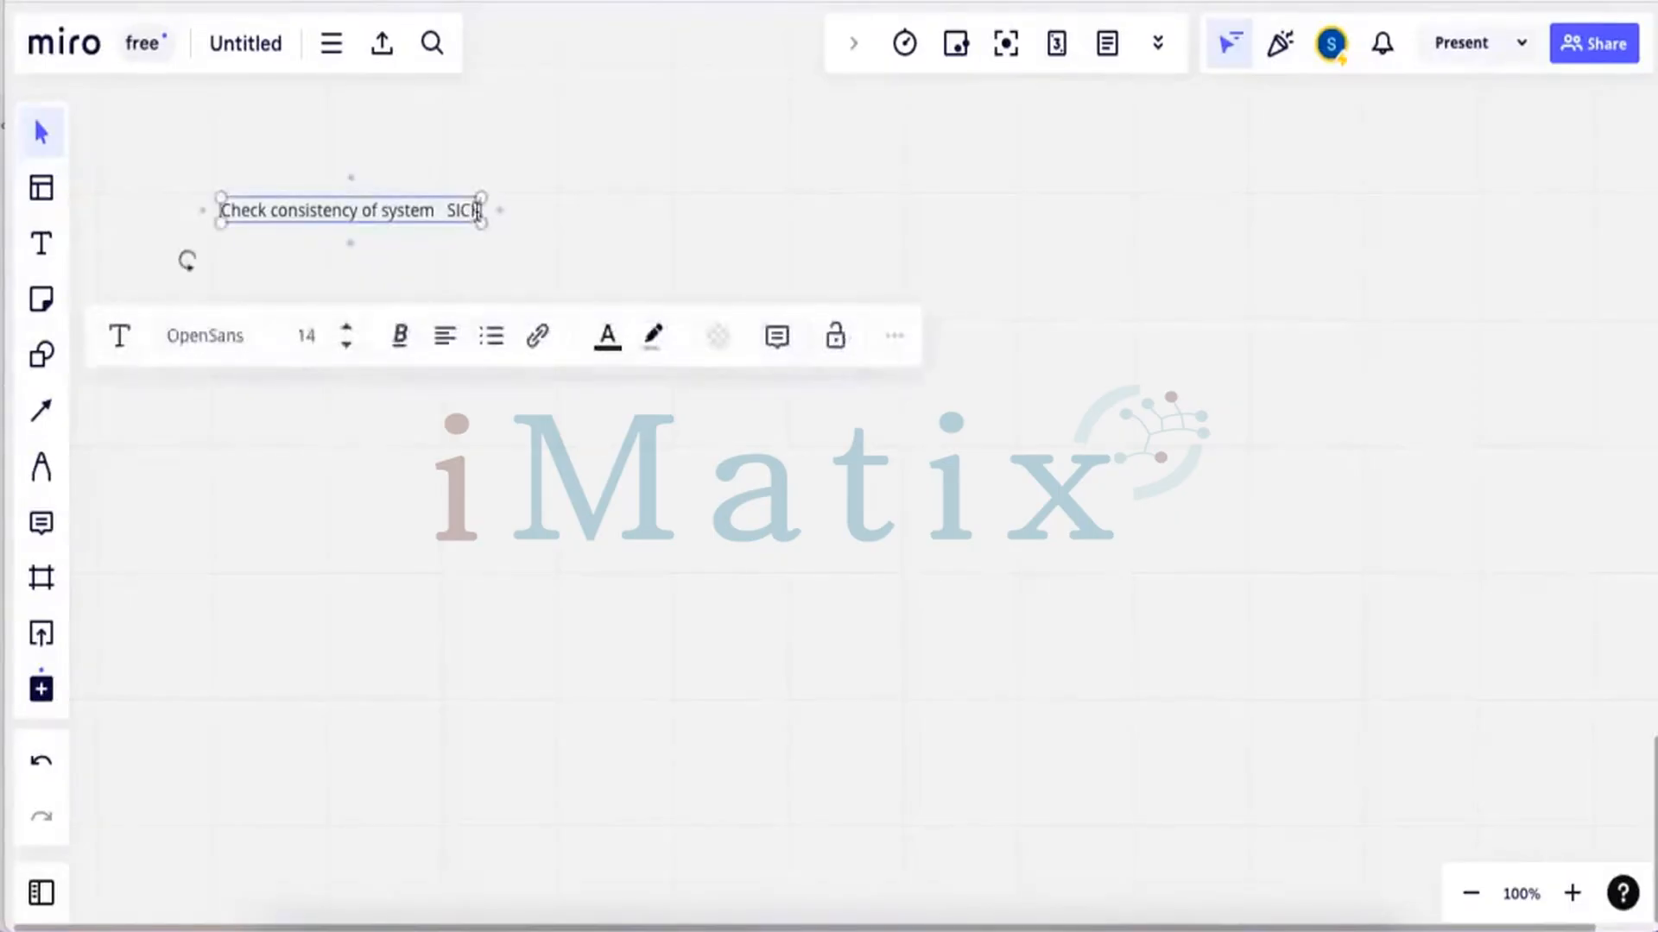
pyautogui.press('Return')
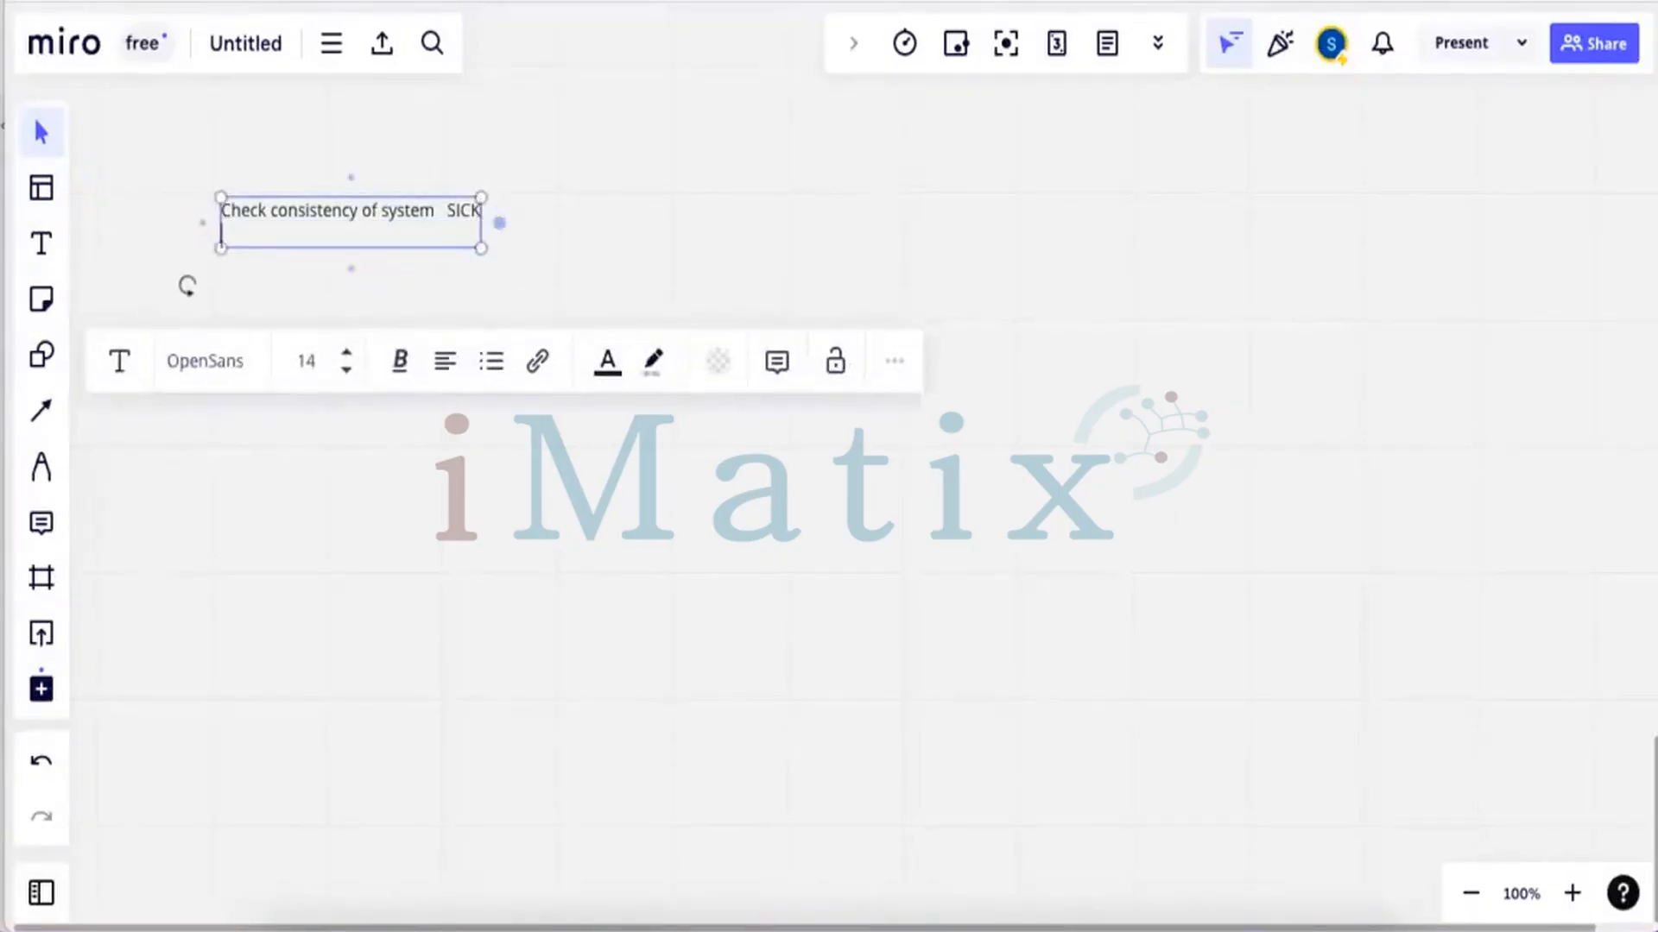
pyautogui.press('Return')
# Type the second line 'Apply License SLICENSE' and widen the text box slightly
pyautogui.write('Ap')
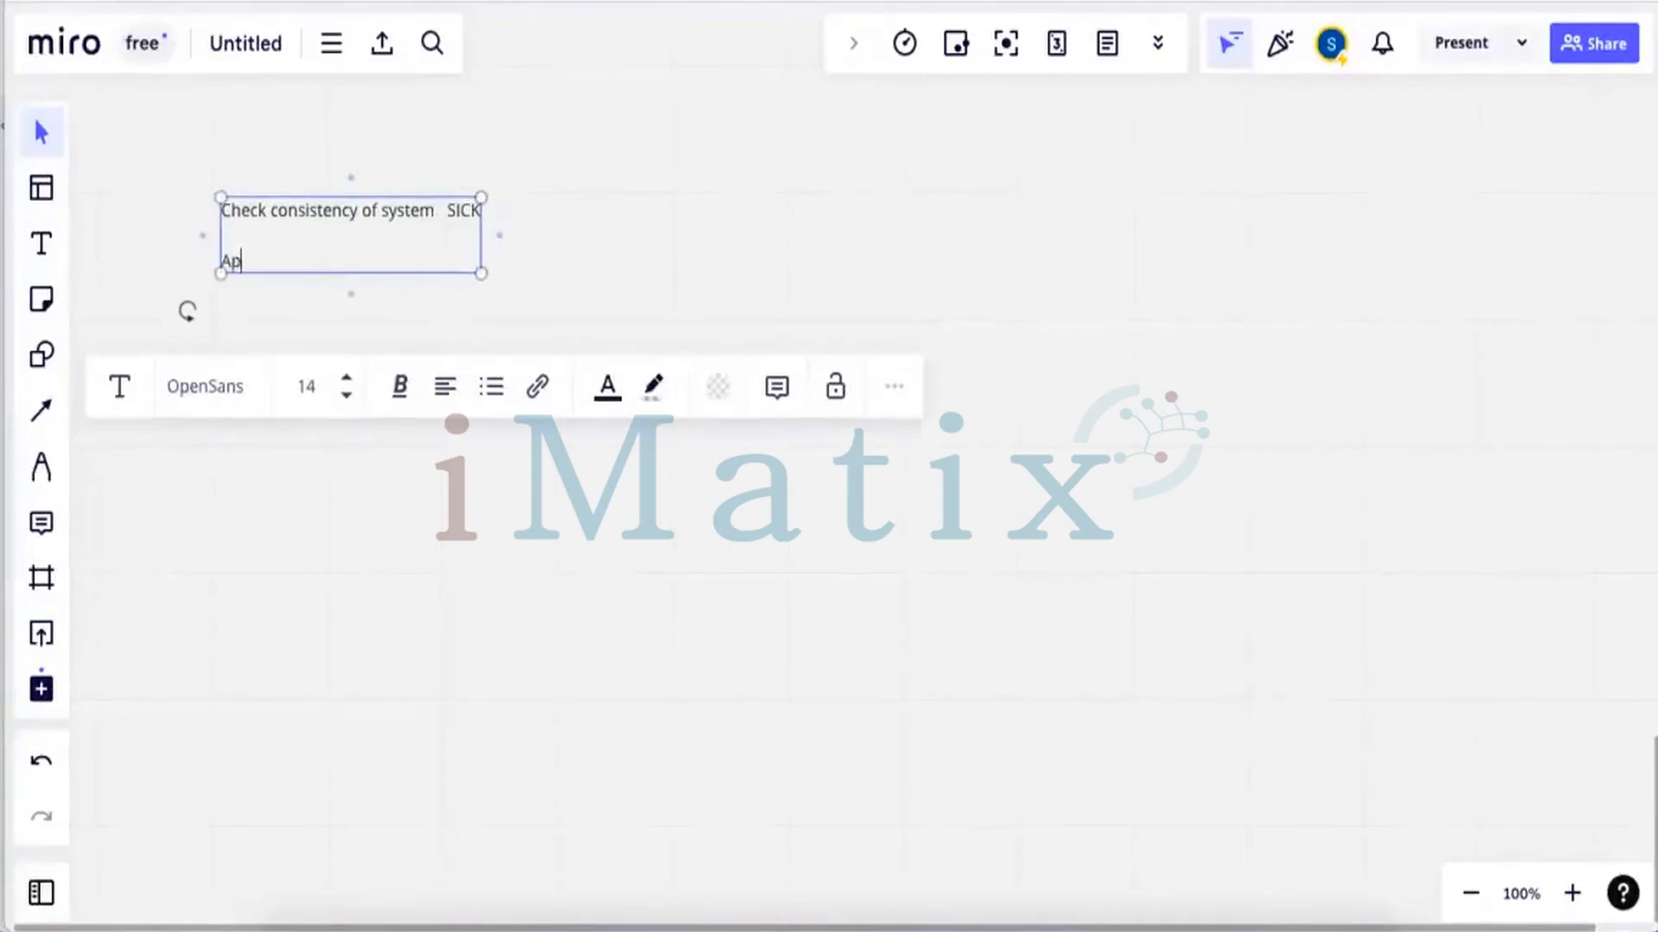
pyautogui.write('ply Licences')
pyautogui.press('BackSpace')
pyautogui.write('se   ')
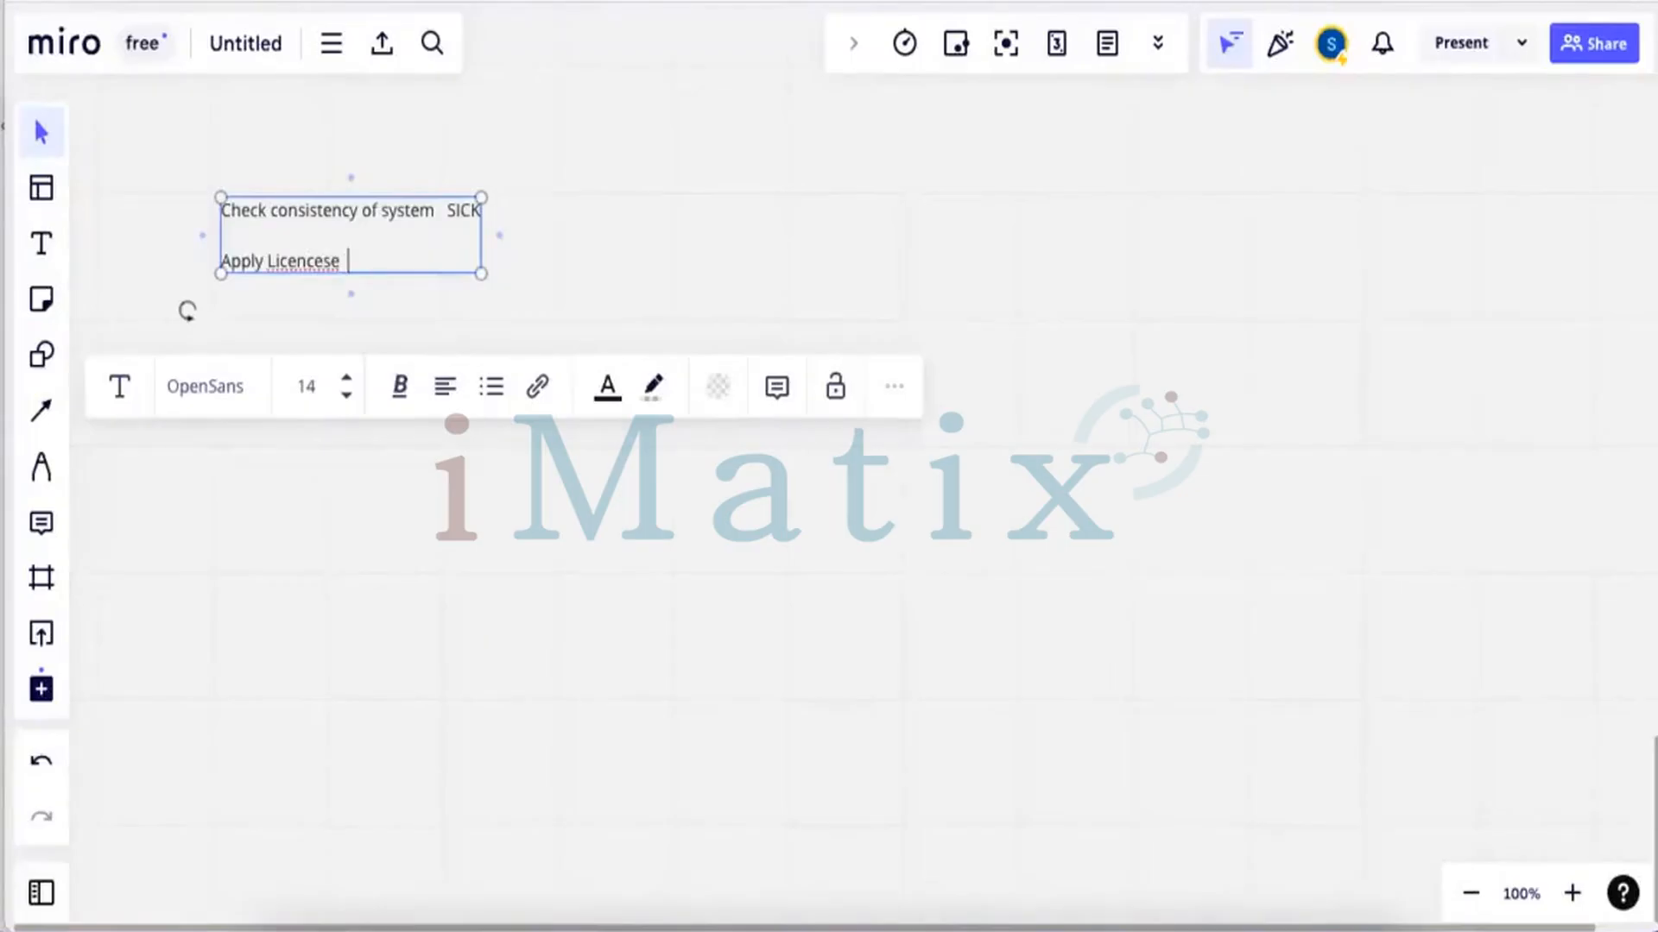
pyautogui.write('SLICENCE')
pyautogui.press('BackSpace')
pyautogui.press('BackSpace')
pyautogui.write('SE')
pyautogui.moveTo(481, 240); pyautogui.dragTo(494, 240)
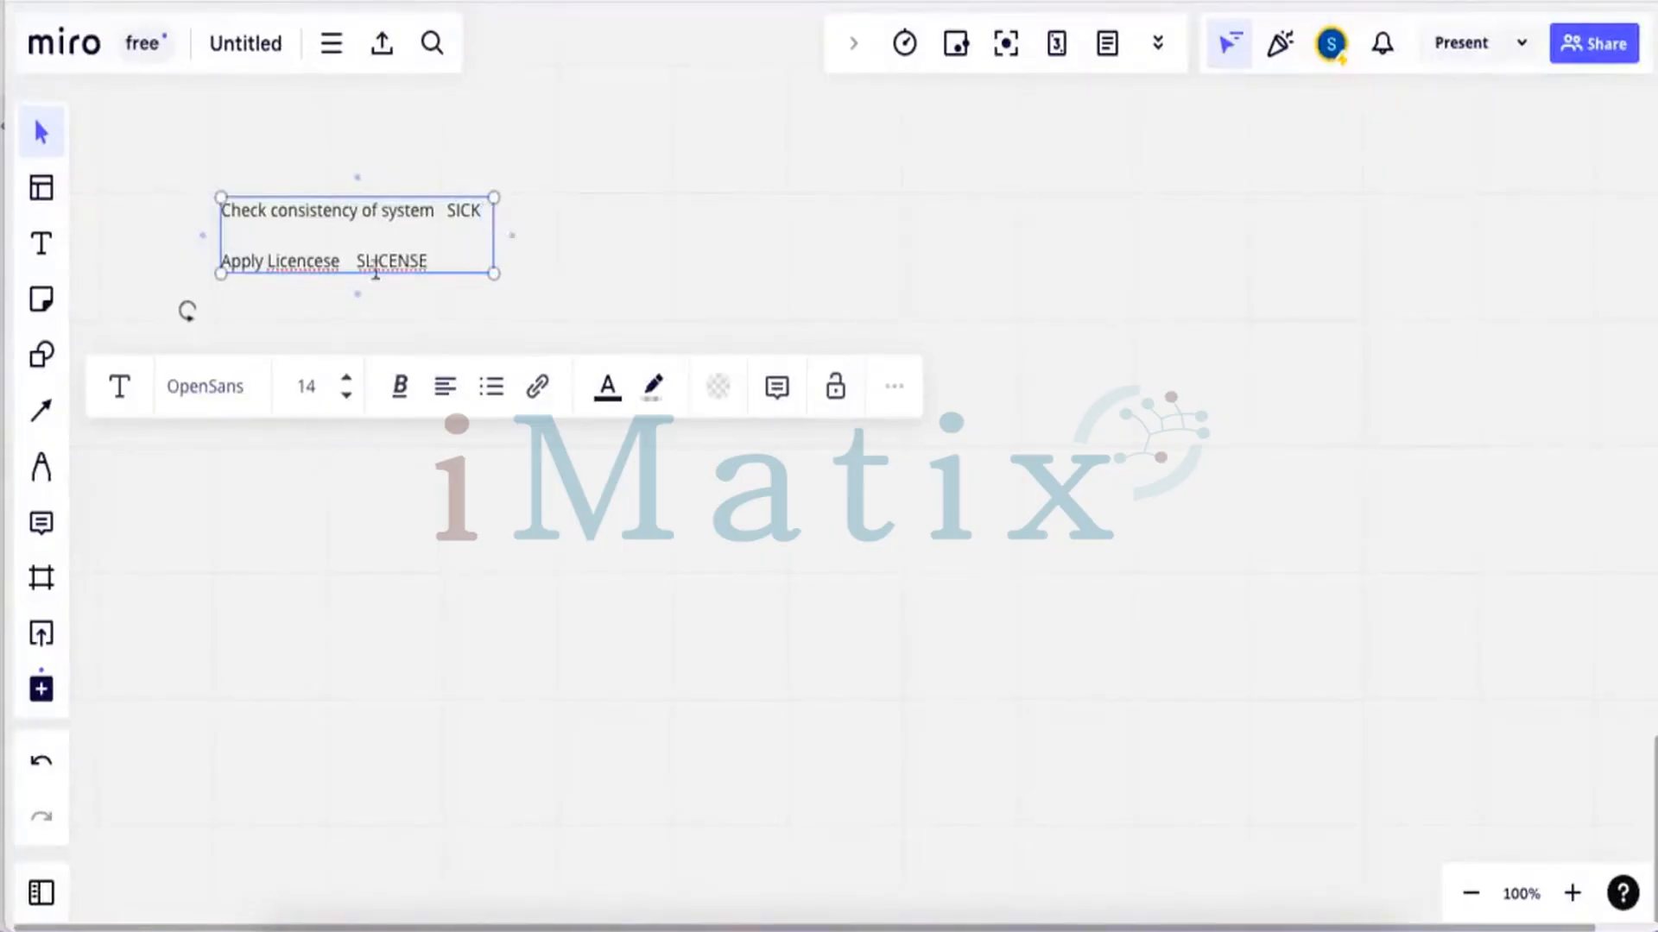
# Fix the spelling of License and SLICENSE using suggestions, then start a third line
pyautogui.rightClick(319, 271)
pyautogui.click(344, 286)
pyautogui.rightClick(385, 263)
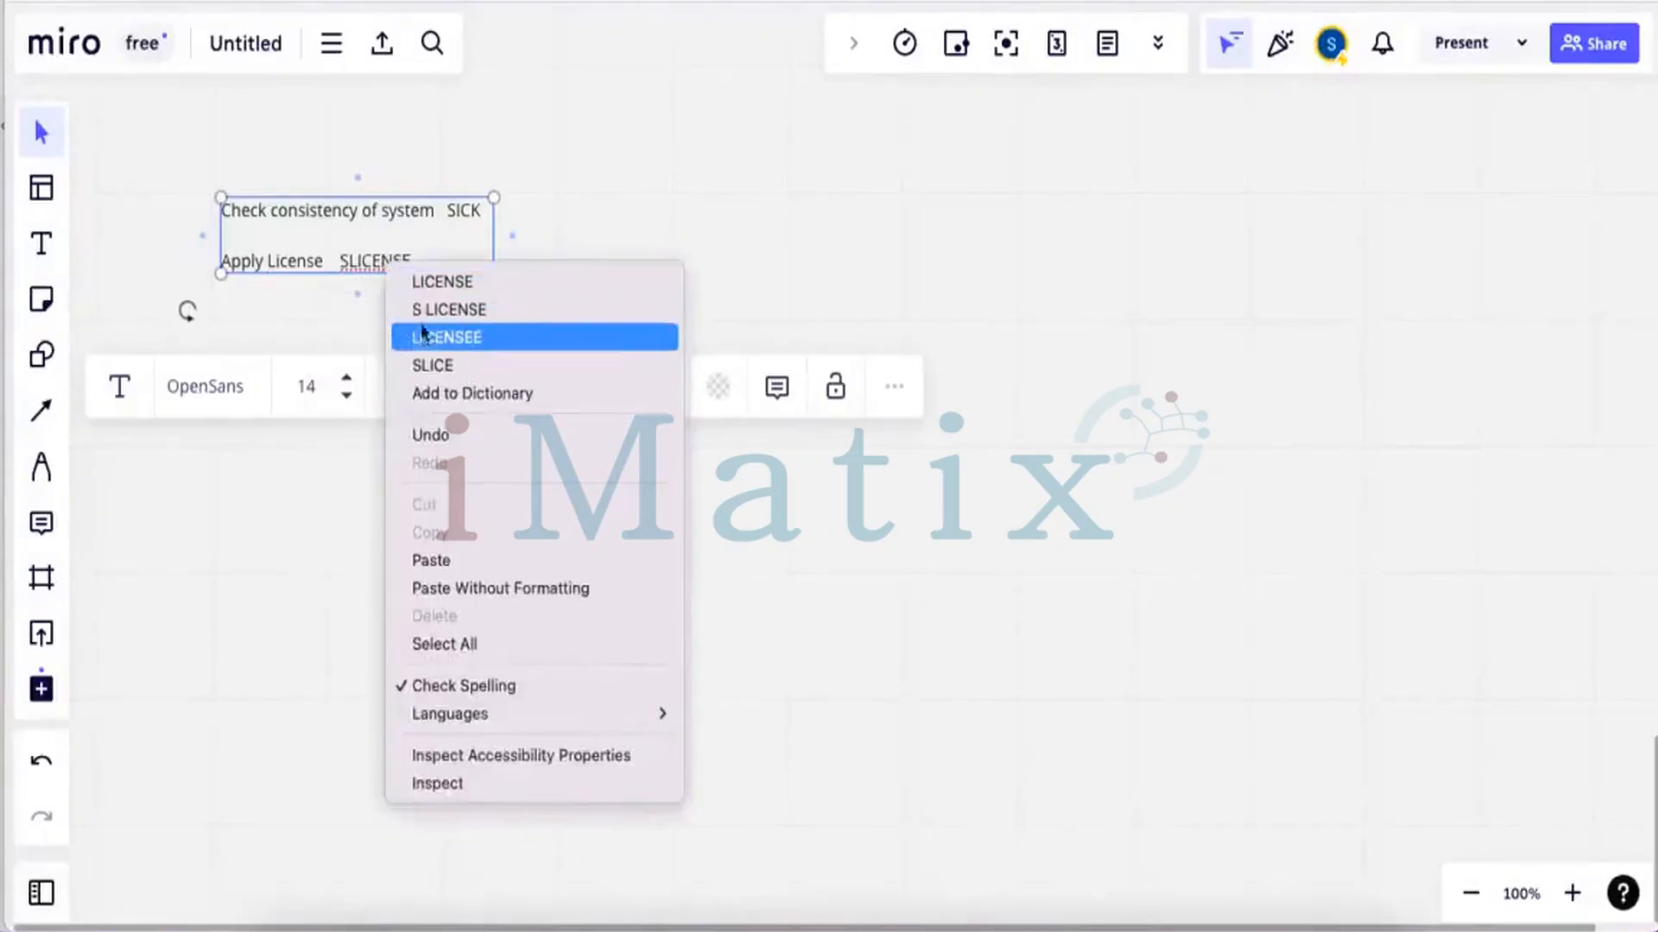
pyautogui.click(427, 281)
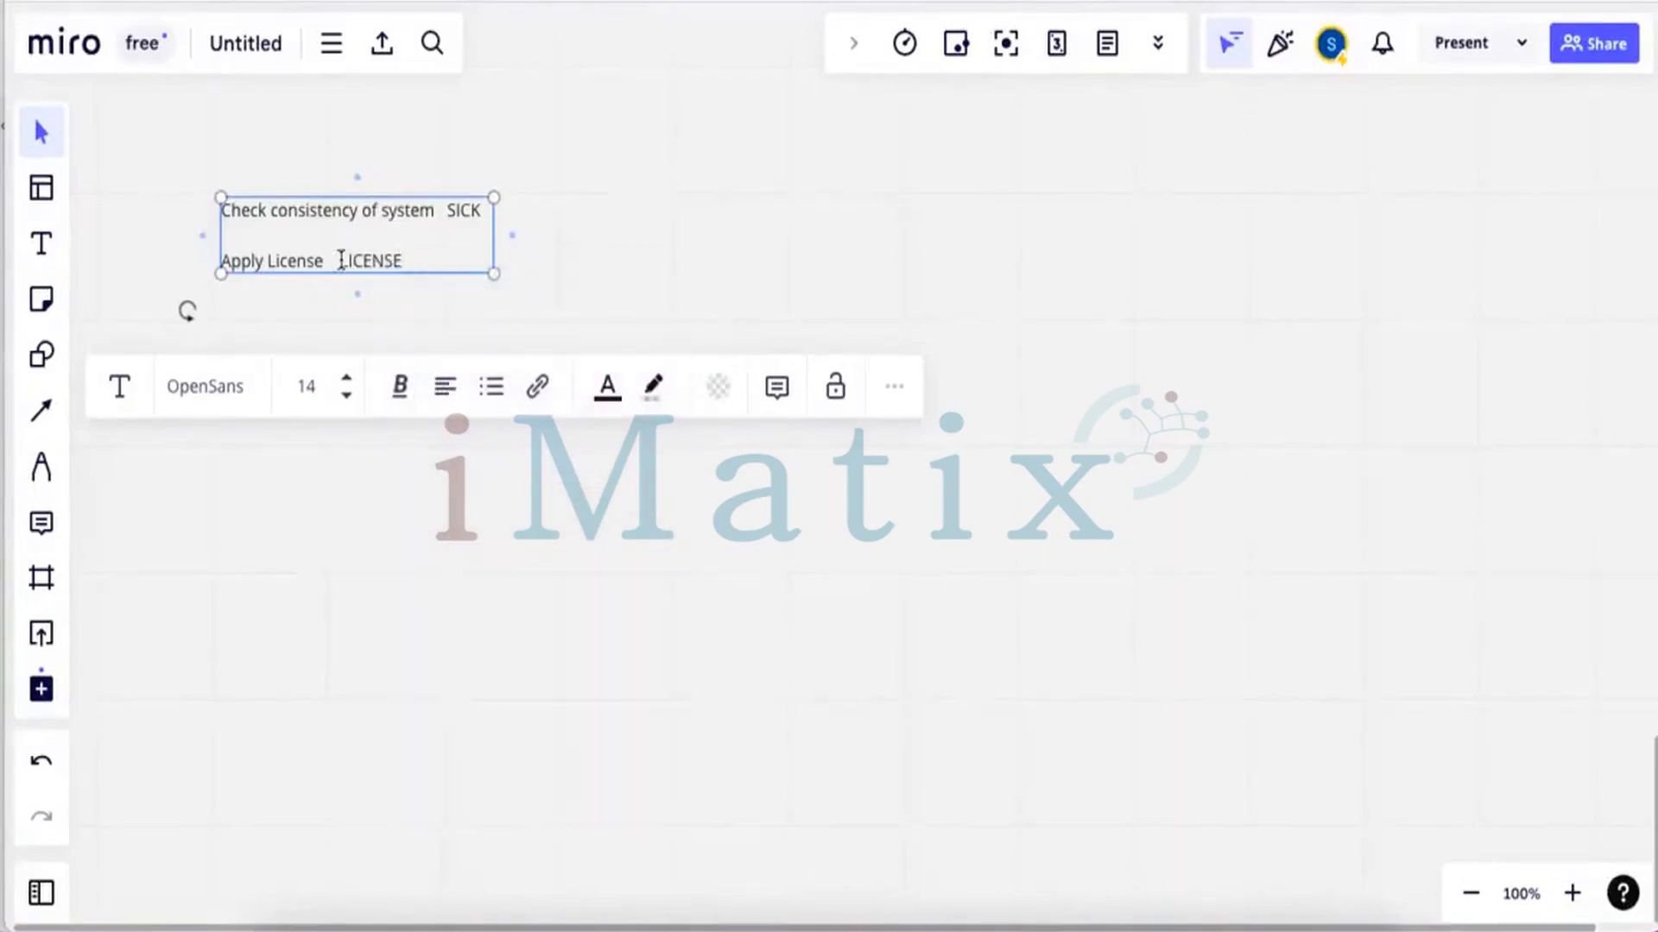
pyautogui.click(343, 260)
pyautogui.write('S')
pyautogui.click(444, 268)
pyautogui.press('Return')
pyautogui.press('Return')
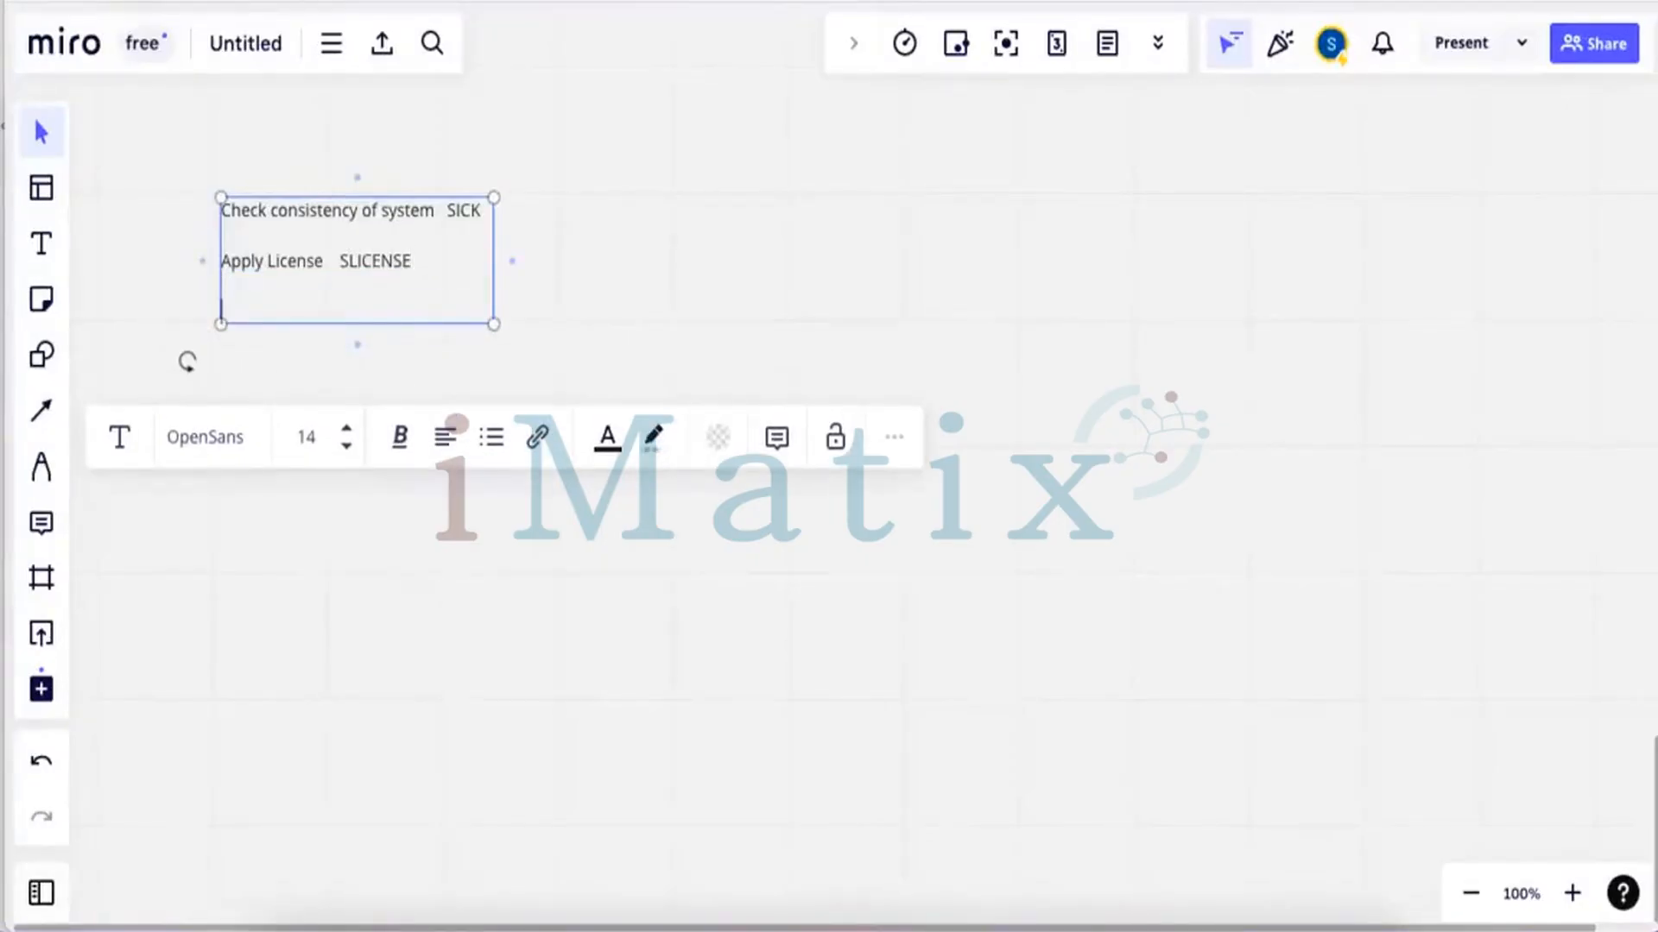
# Add the lines 'Create Clients SCC4' and 'Change Parameters RZ11/ RZ10'
pyautogui.write('Crete')
pyautogui.press('BackSpace')
pyautogui.press('BackSpace')
pyautogui.write('ate Clients     S')
pyautogui.press('BackSpace')
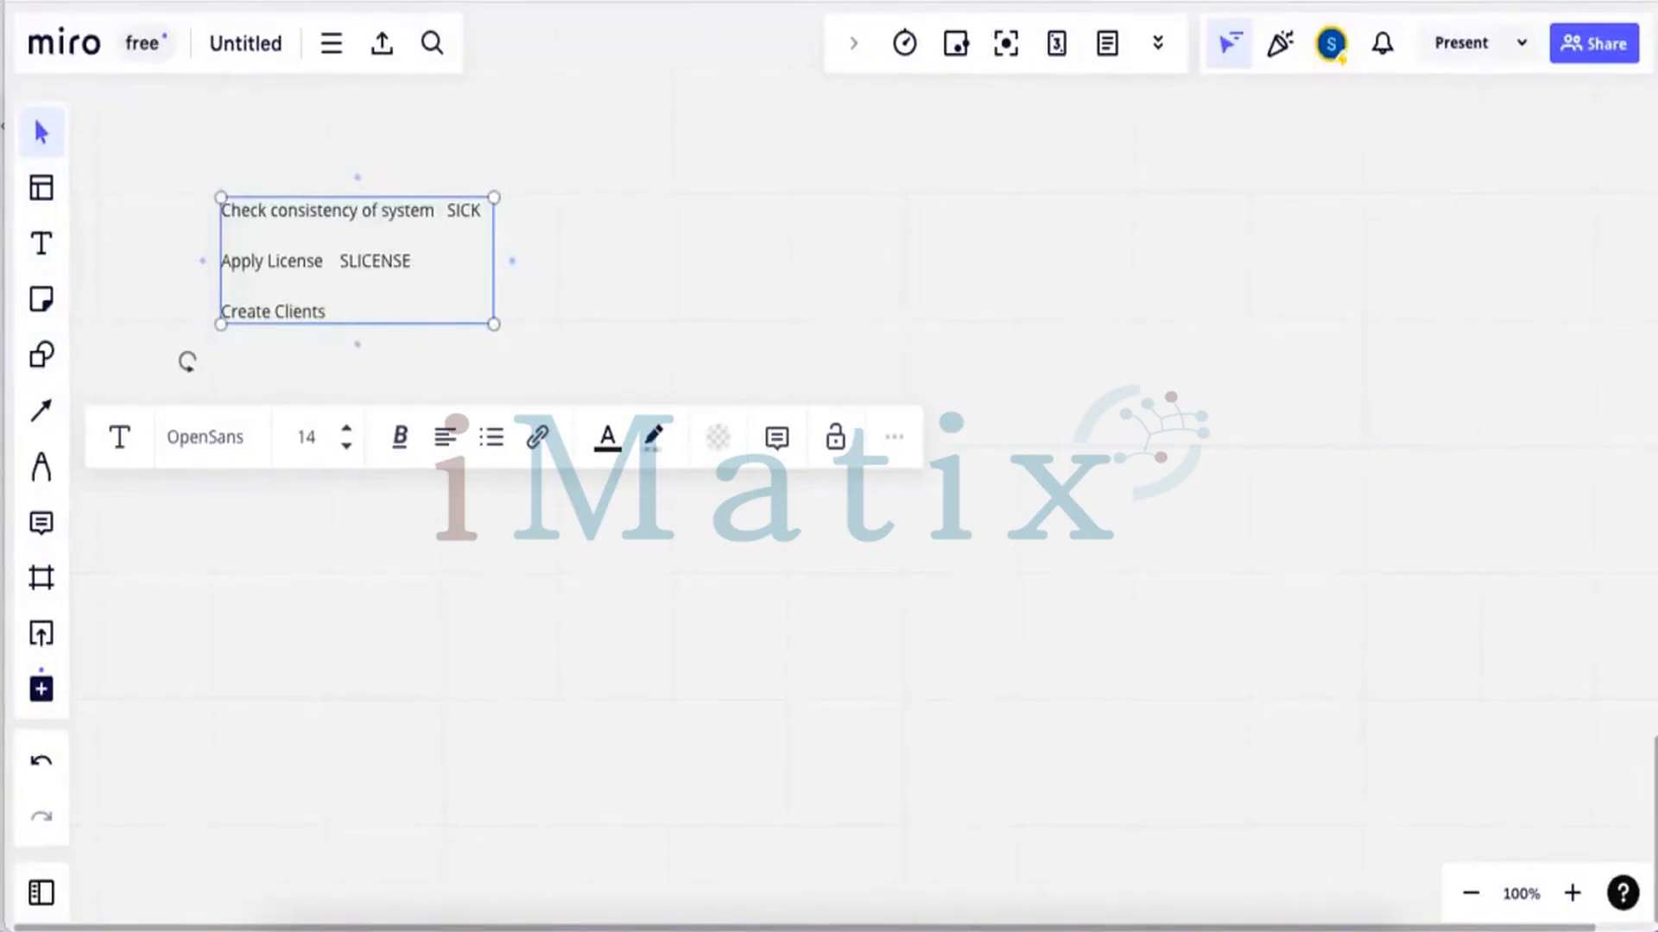
pyautogui.write('SCC4')
pyautogui.press('Return')
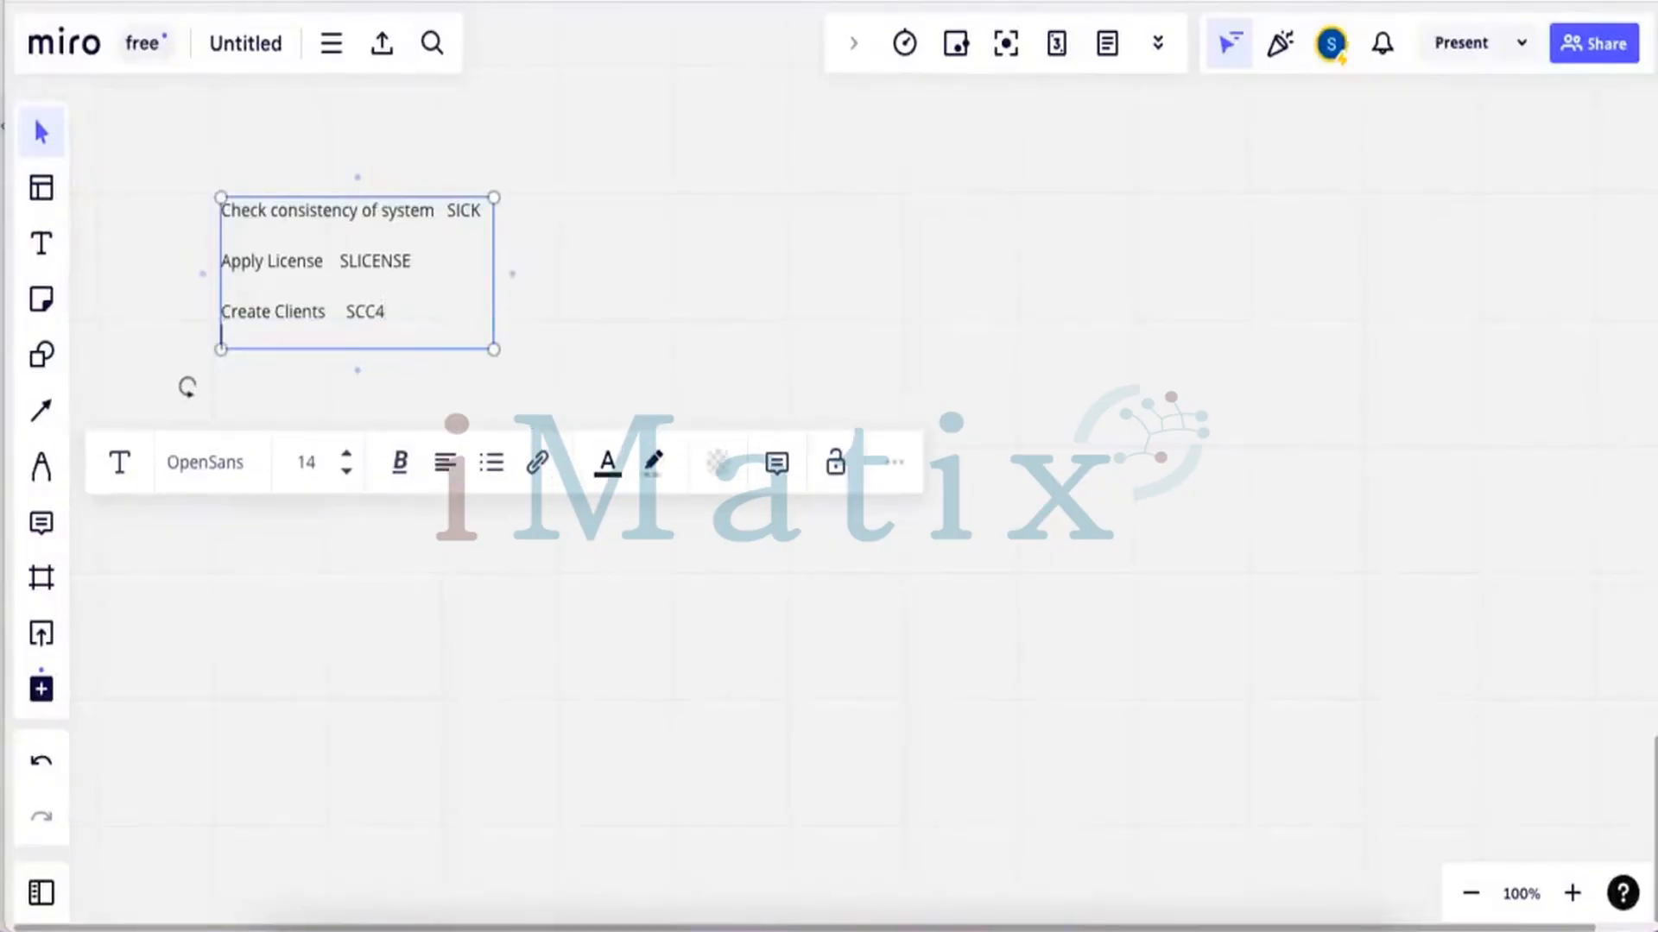
pyautogui.write('Chan')
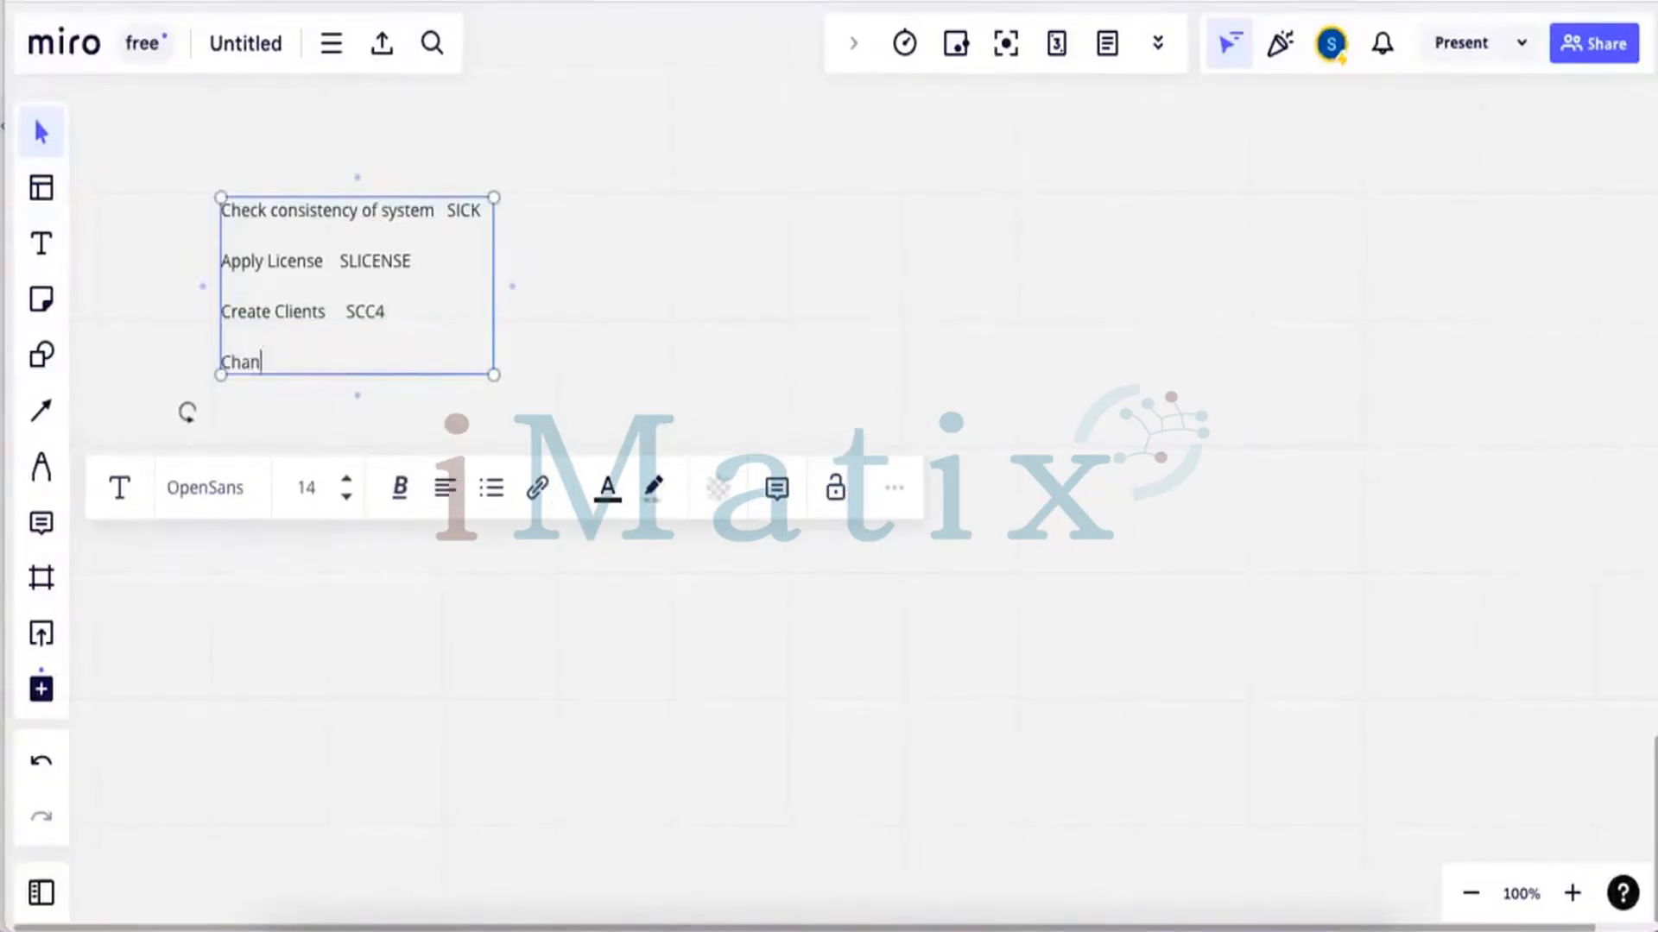
pyautogui.write('ge Paratmeters ')
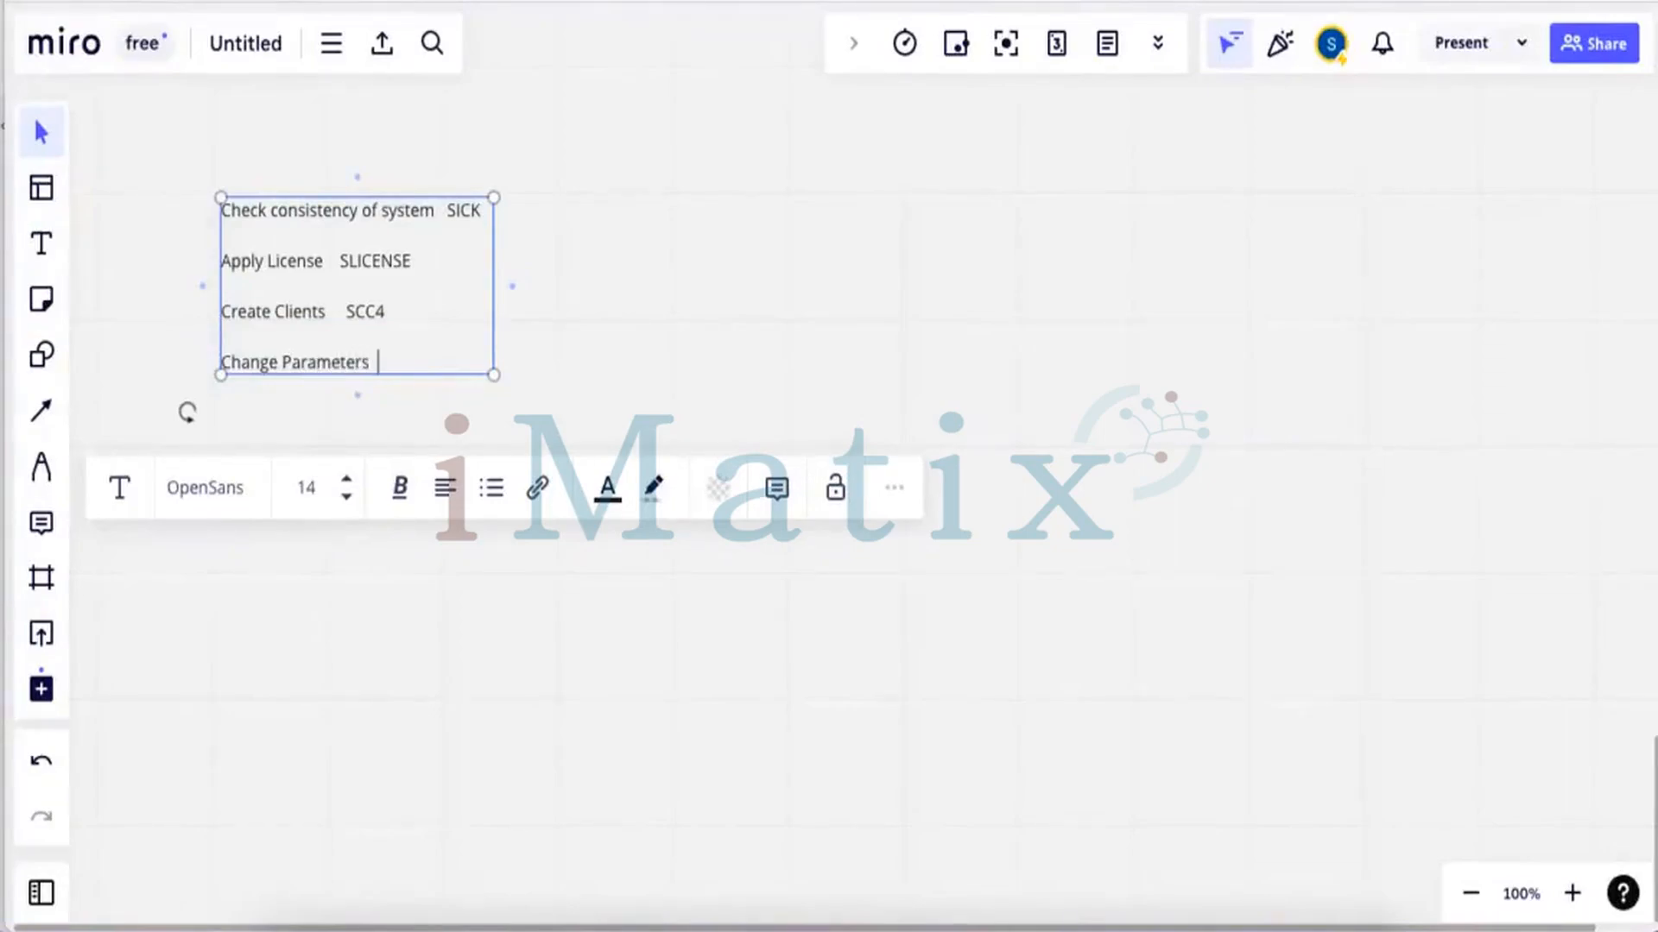
pyautogui.write(' RZ11/ RZ10')
pyautogui.press('Return')
pyautogui.press('Return')
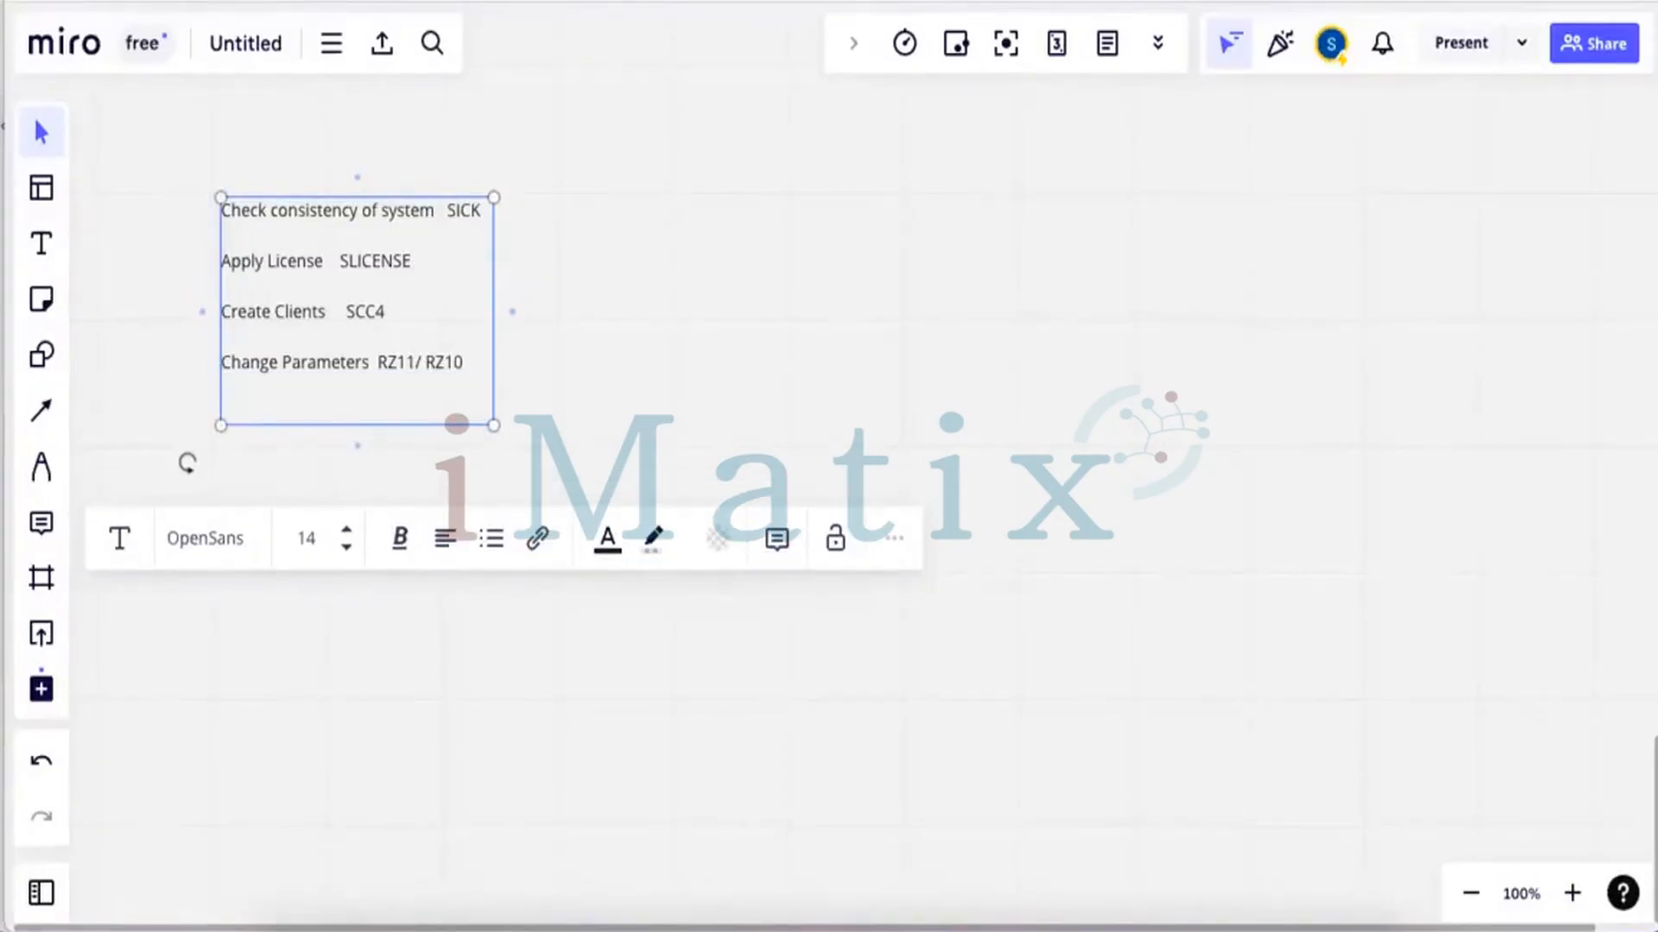
# Add 'Create users SU01' and 'Create Roles PFCG', then deselect the note for a screenshot
pyautogui.write('Cretes')
pyautogui.press('BackSpace')
pyautogui.press('BackSpace')
pyautogui.press('BackSpace')
pyautogui.press('BackSpace')
pyautogui.write('ate users     SU01')
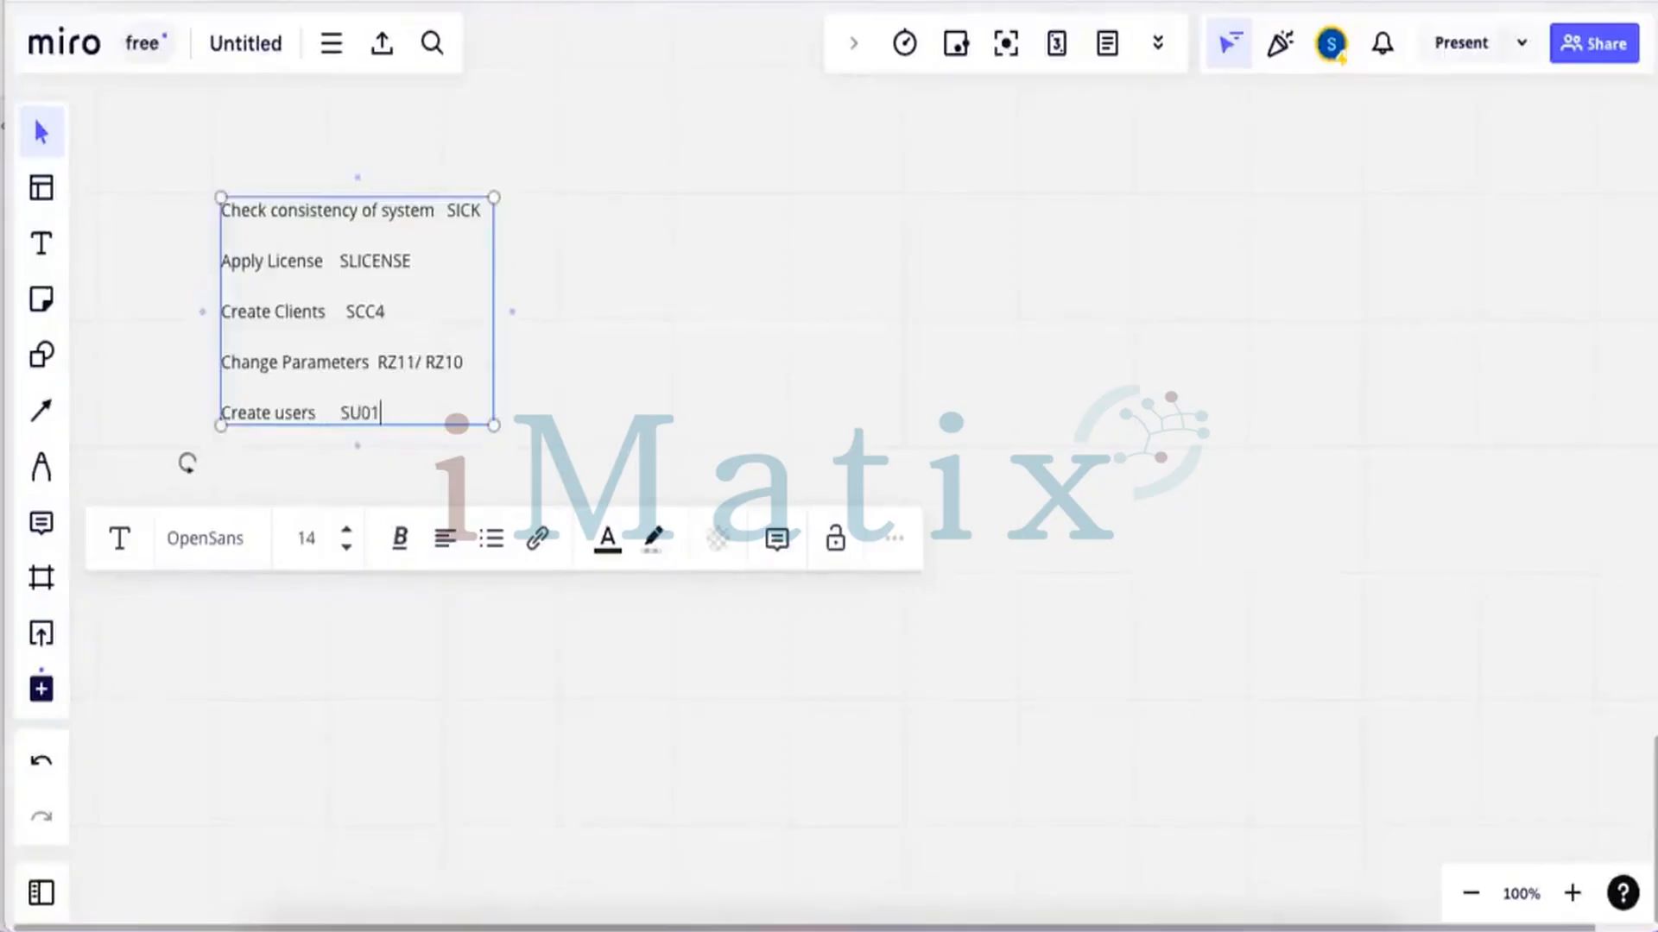
pyautogui.press('Return')
pyautogui.write('Create Roles   PFCG')
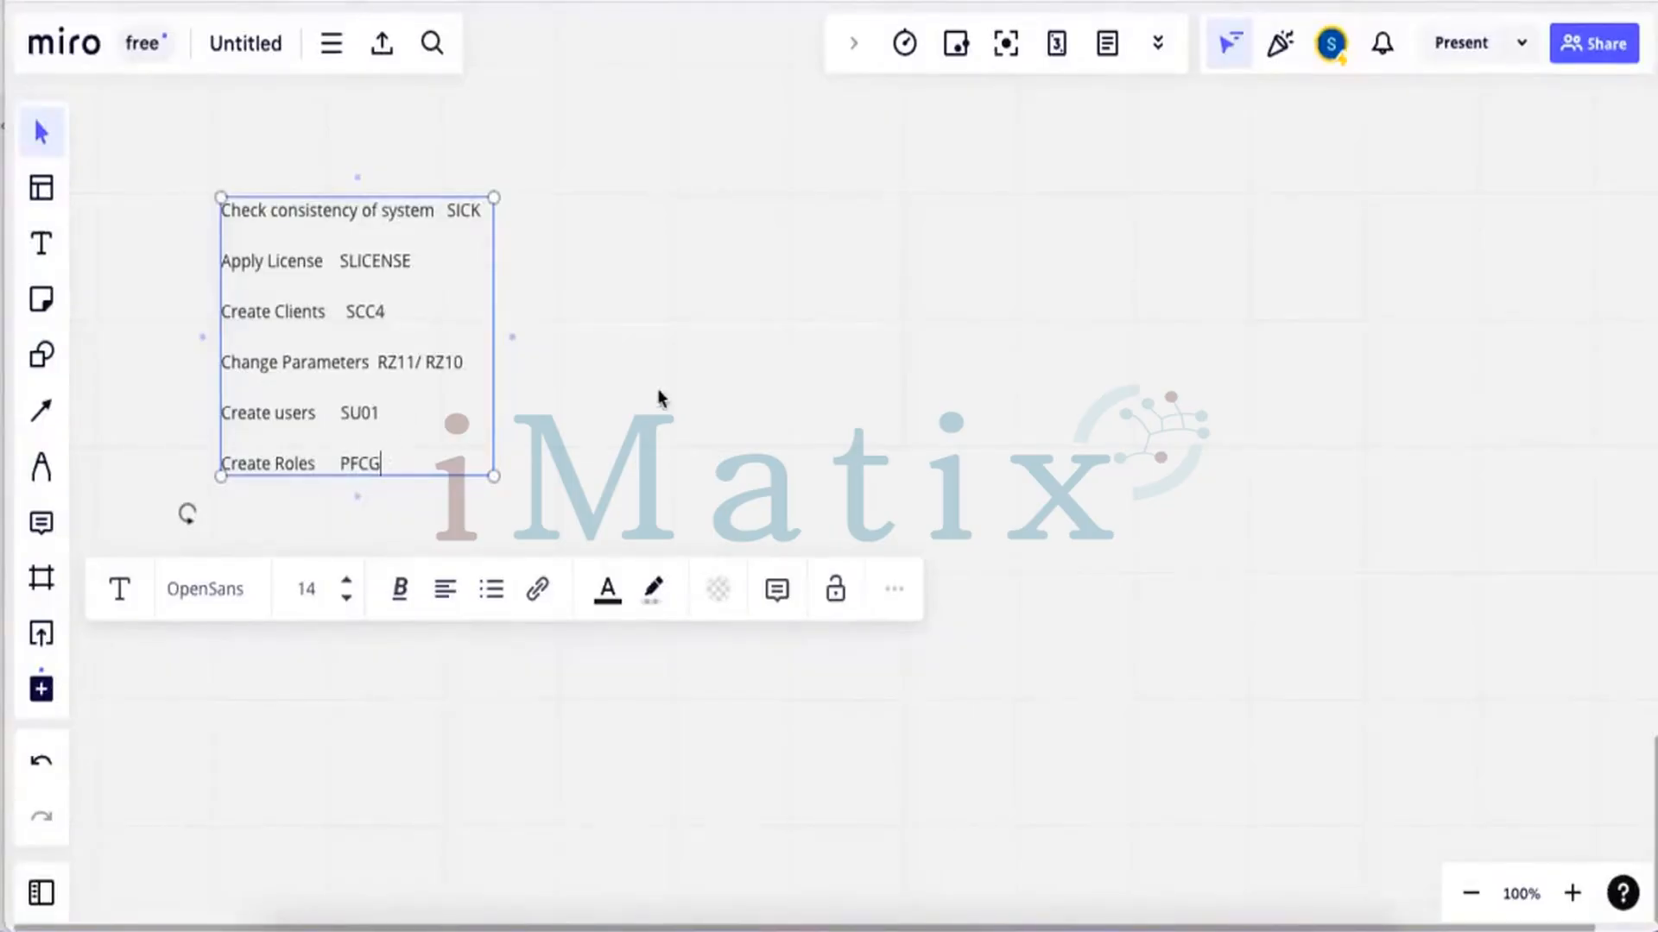
pyautogui.press('Return')
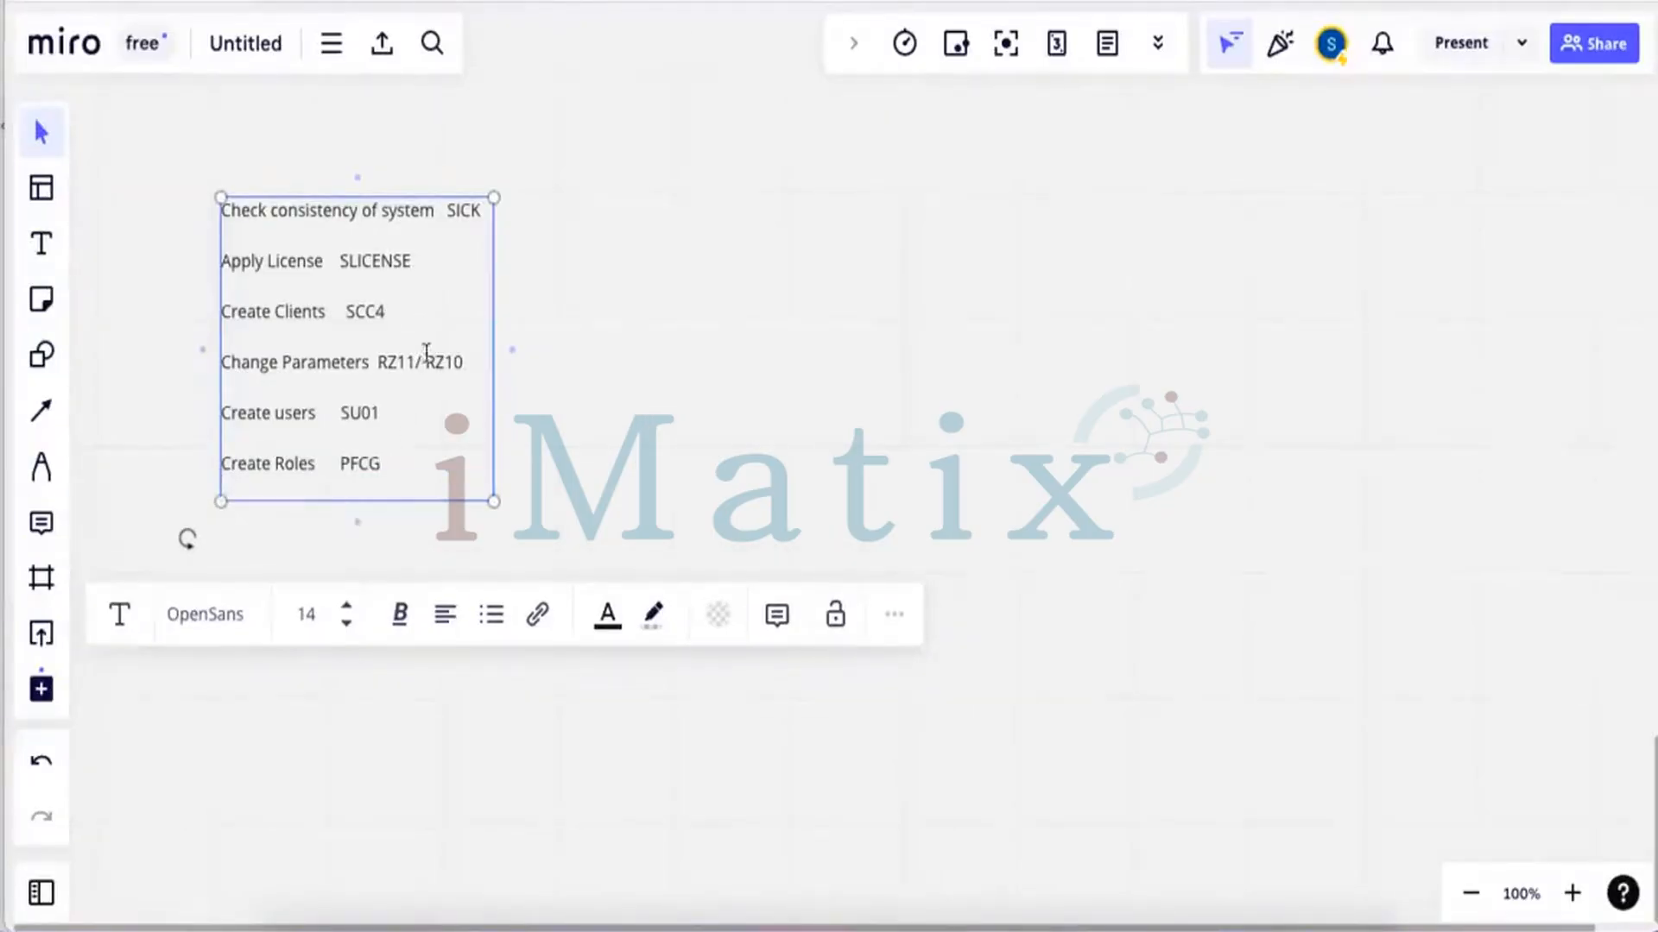
pyautogui.click(766, 310)
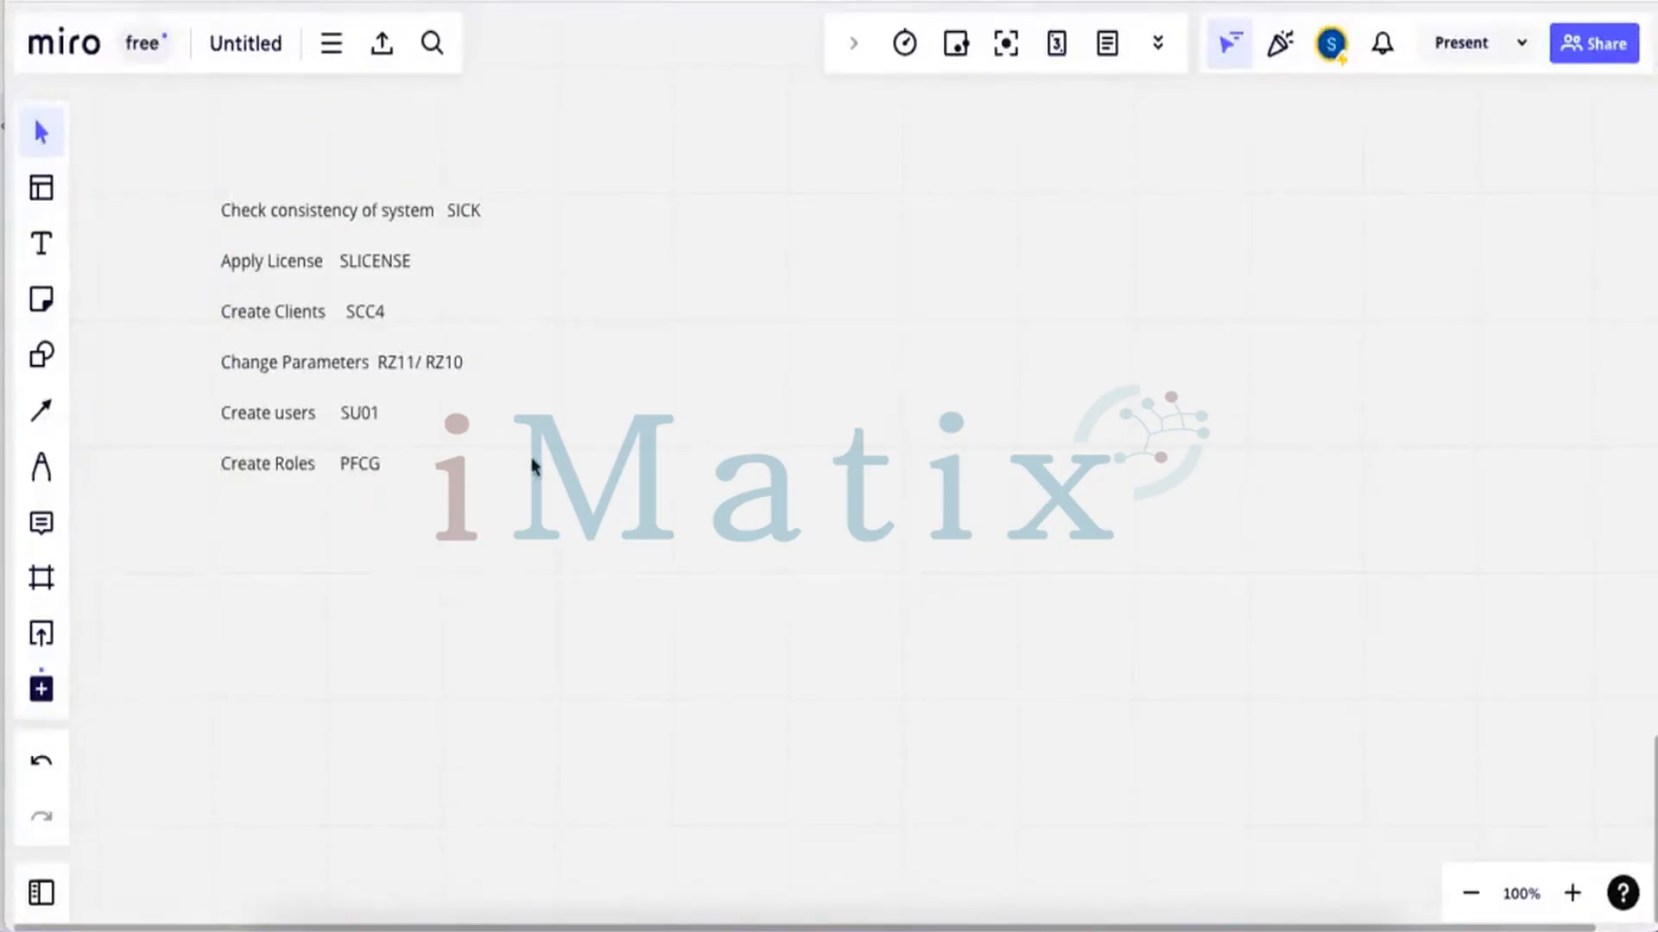
pyautogui.press('super+shift+4')
# Capture the step list as a screenshot and move to the Training PC in Remote Desktop
pyautogui.moveTo(195, 179); pyautogui.dragTo(566, 499)
pyautogui.click(904, 920)
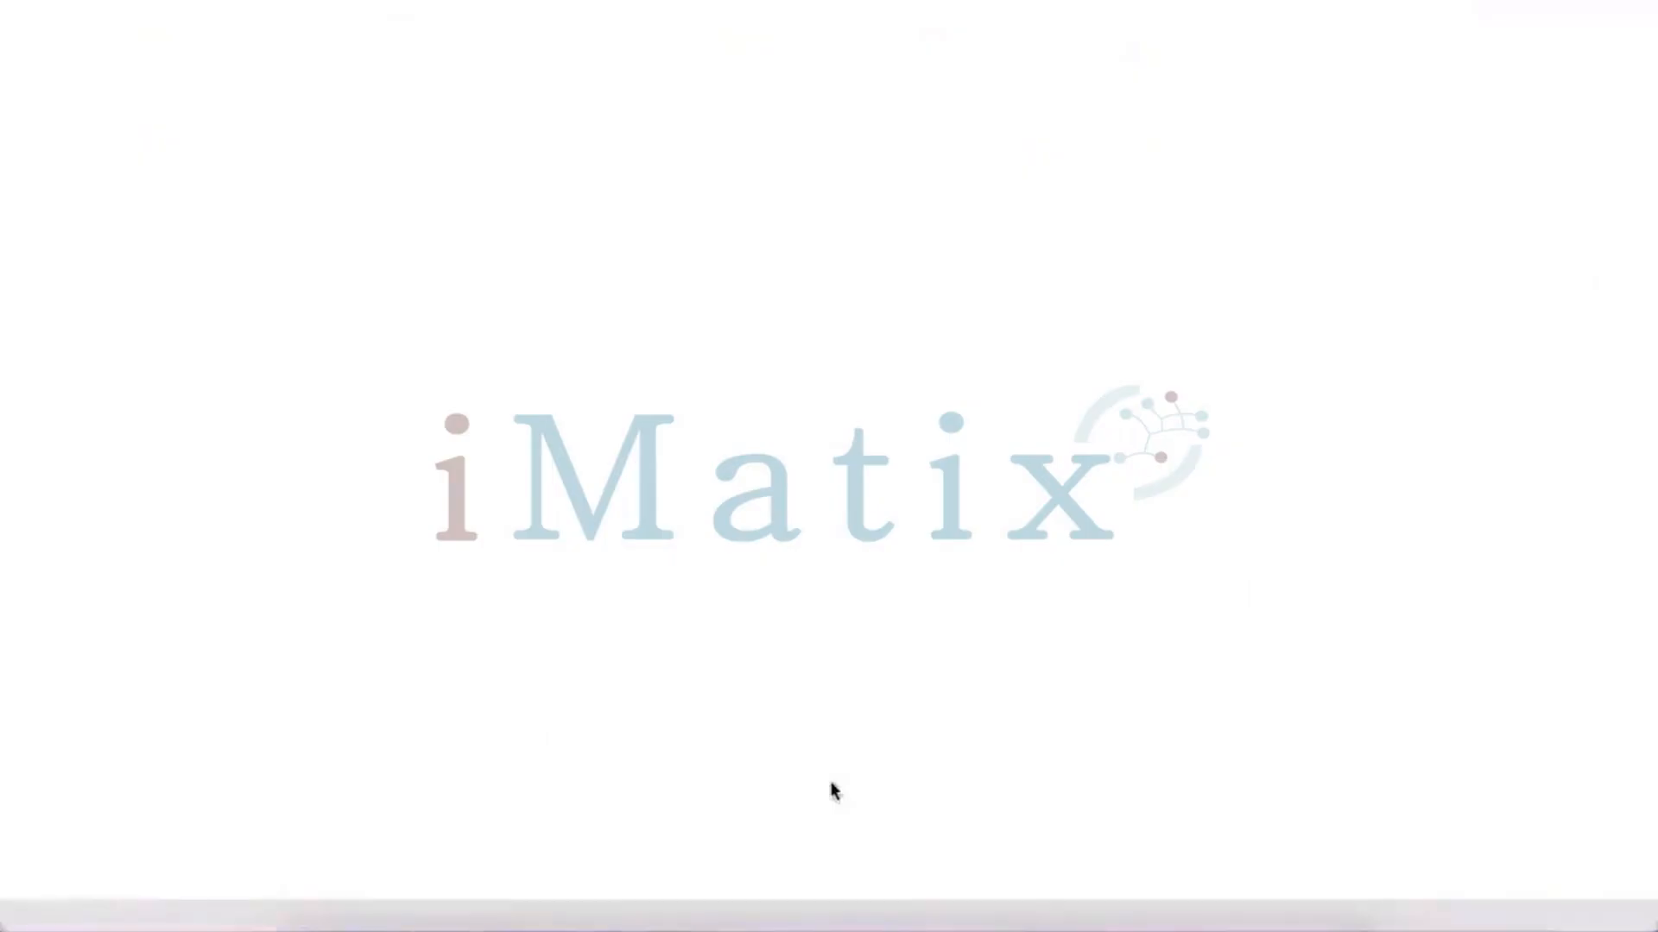
pyautogui.click(436, 453)
pyautogui.press('Down')
pyautogui.press('Down')
pyautogui.press('Down')
pyautogui.press('Down')
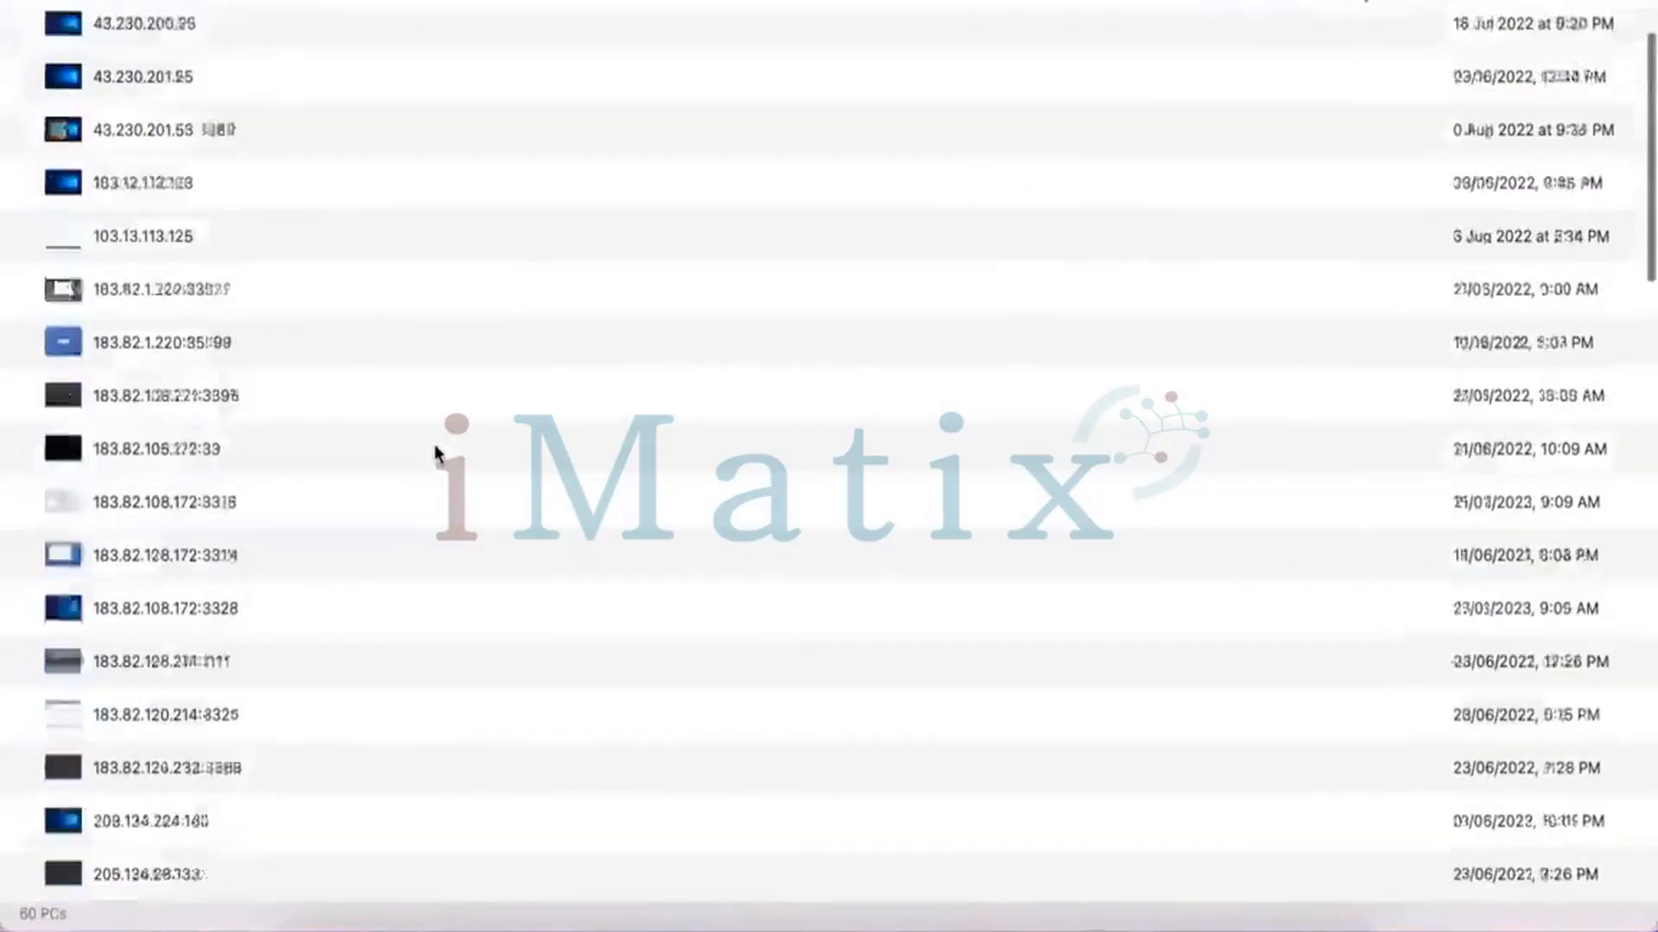
pyautogui.press('Down')
pyautogui.press('Down')
pyautogui.press('Down')
pyautogui.press('Down')
pyautogui.press('Down')
pyautogui.press('Down')
pyautogui.press('Down')
pyautogui.press('Down')
pyautogui.press('Down')
pyautogui.press('Down')
pyautogui.press('Down')
pyautogui.press('Down')
pyautogui.press('Down')
pyautogui.press('Down')
pyautogui.press('Down')
pyautogui.press('Down')
pyautogui.press('Down')
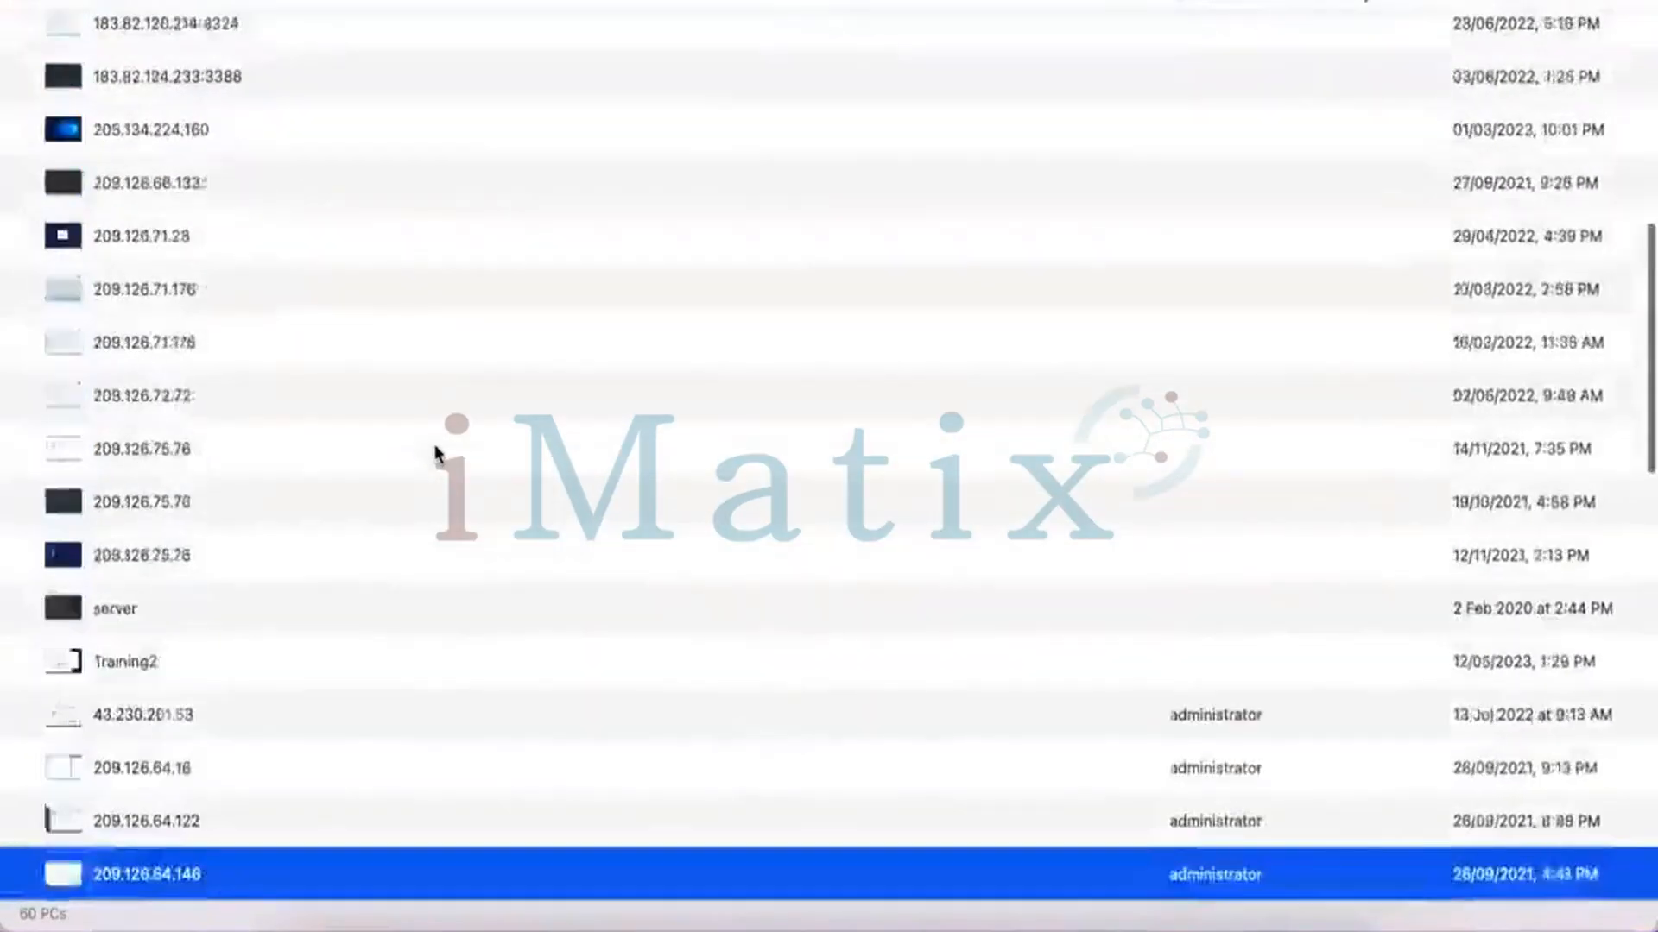
pyautogui.press('Down')
pyautogui.press('Down')
pyautogui.press('Down')
pyautogui.press('Down')
pyautogui.press('Down')
pyautogui.press('Down')
pyautogui.press('Down')
pyautogui.press('Down')
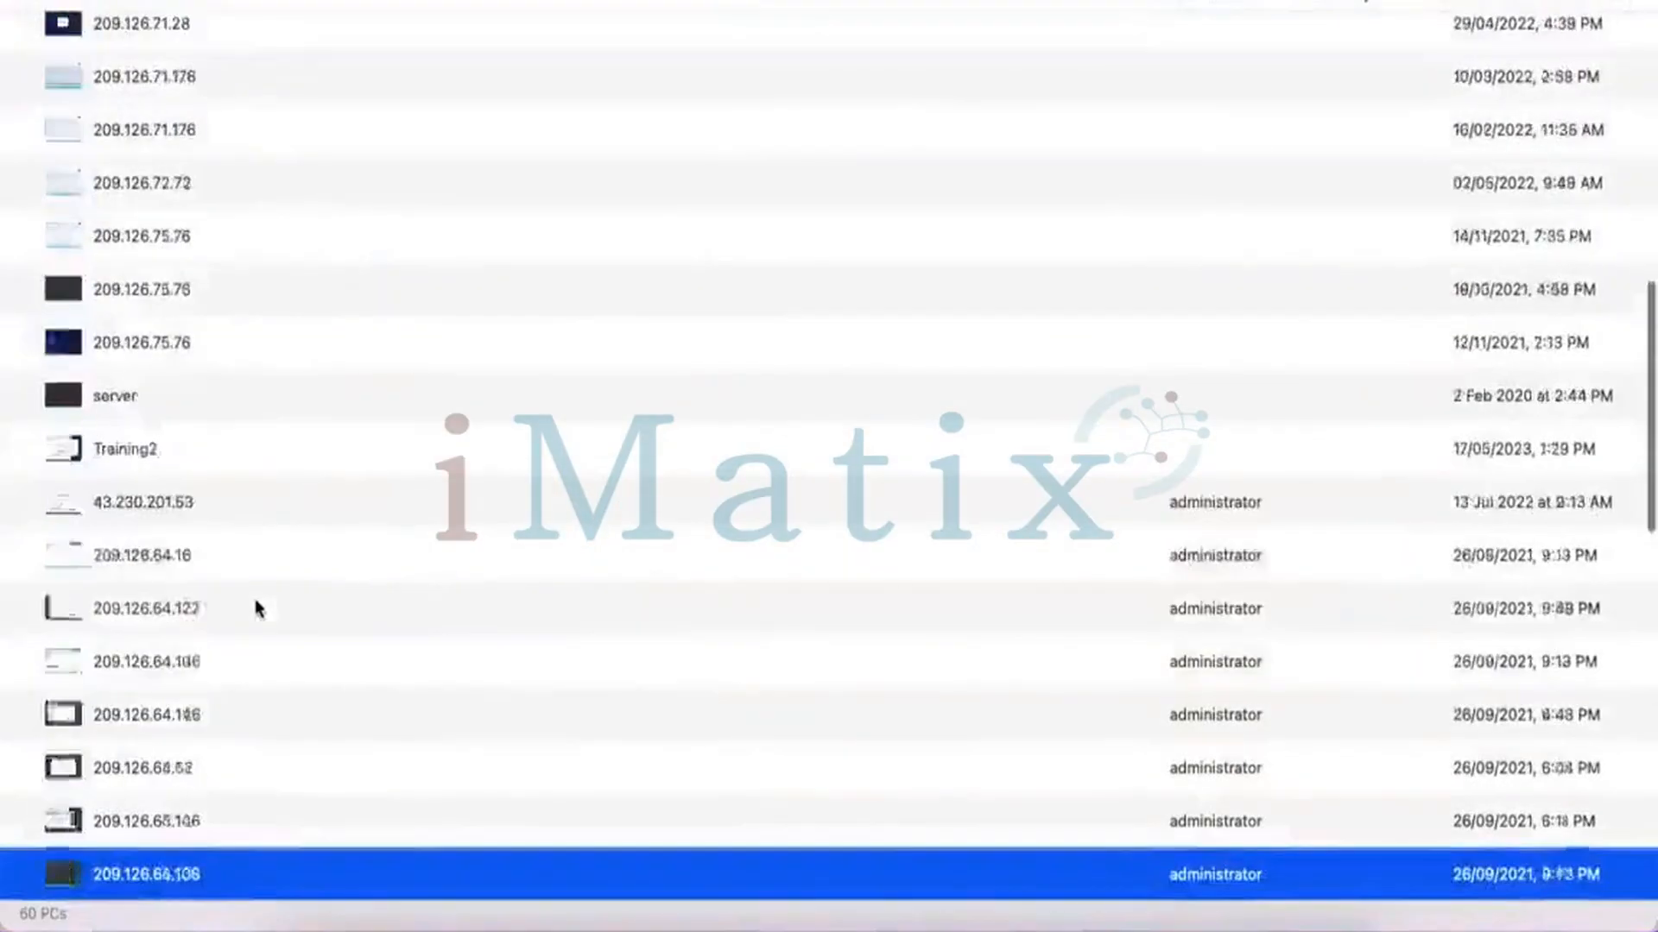
pyautogui.press('Down')
pyautogui.press('Down')
pyautogui.press('Down')
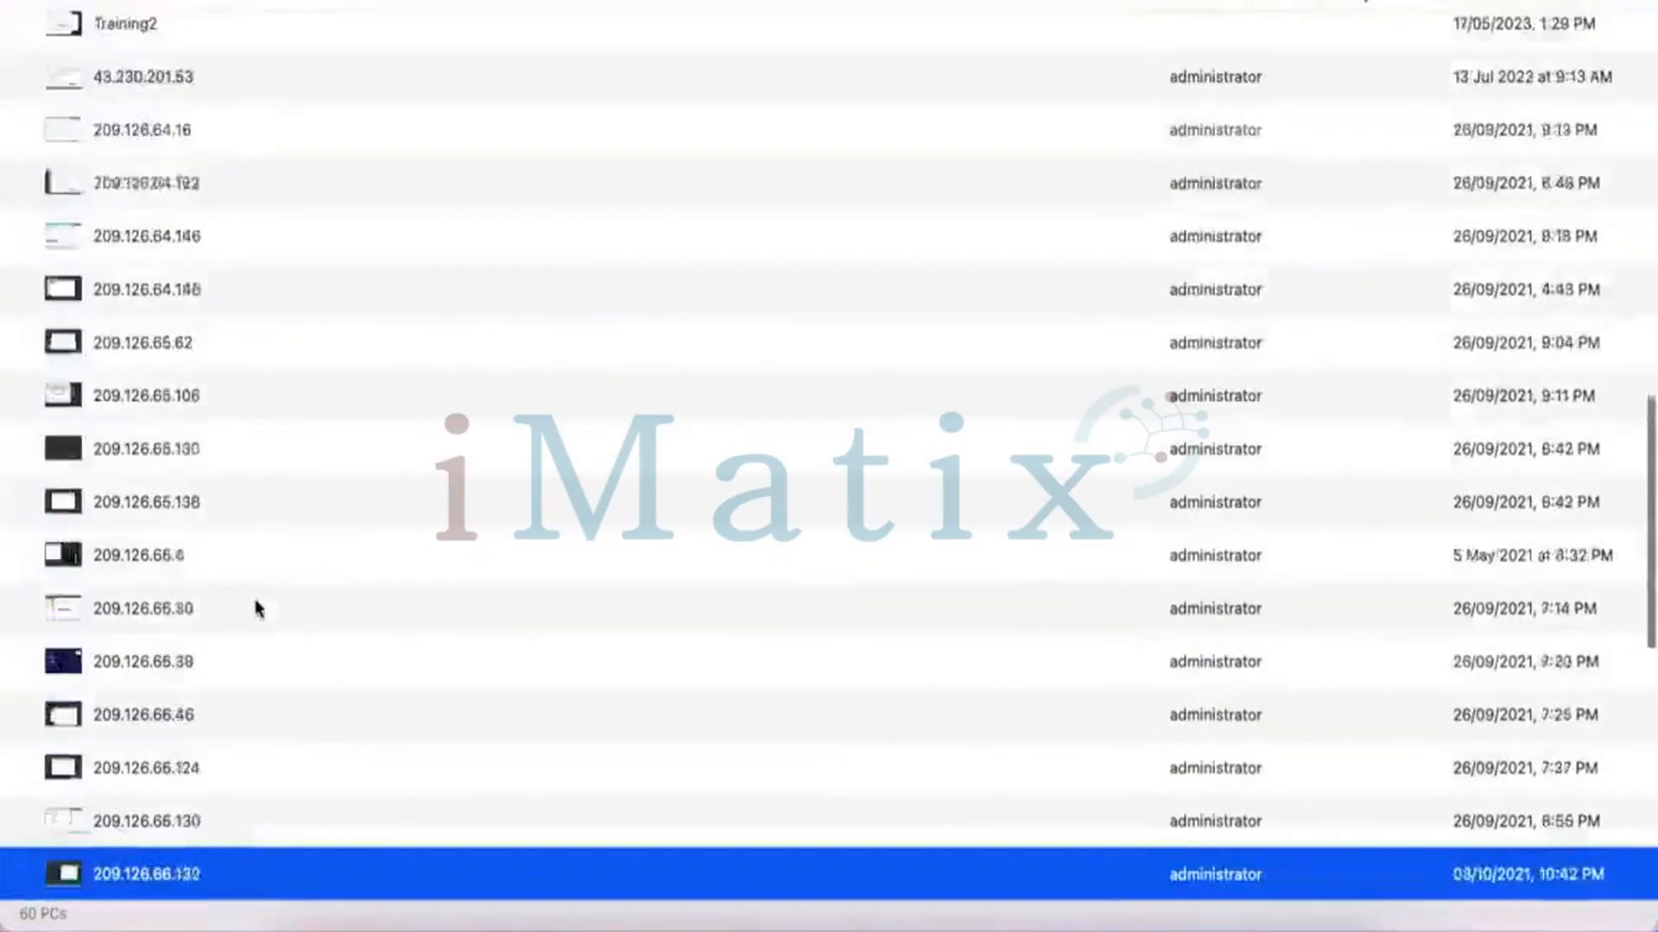
pyautogui.press('Down')
pyautogui.press('Down')
pyautogui.press('Down')
pyautogui.press('Down')
pyautogui.press('Down')
pyautogui.press('Down')
pyautogui.press('Down')
pyautogui.press('Down')
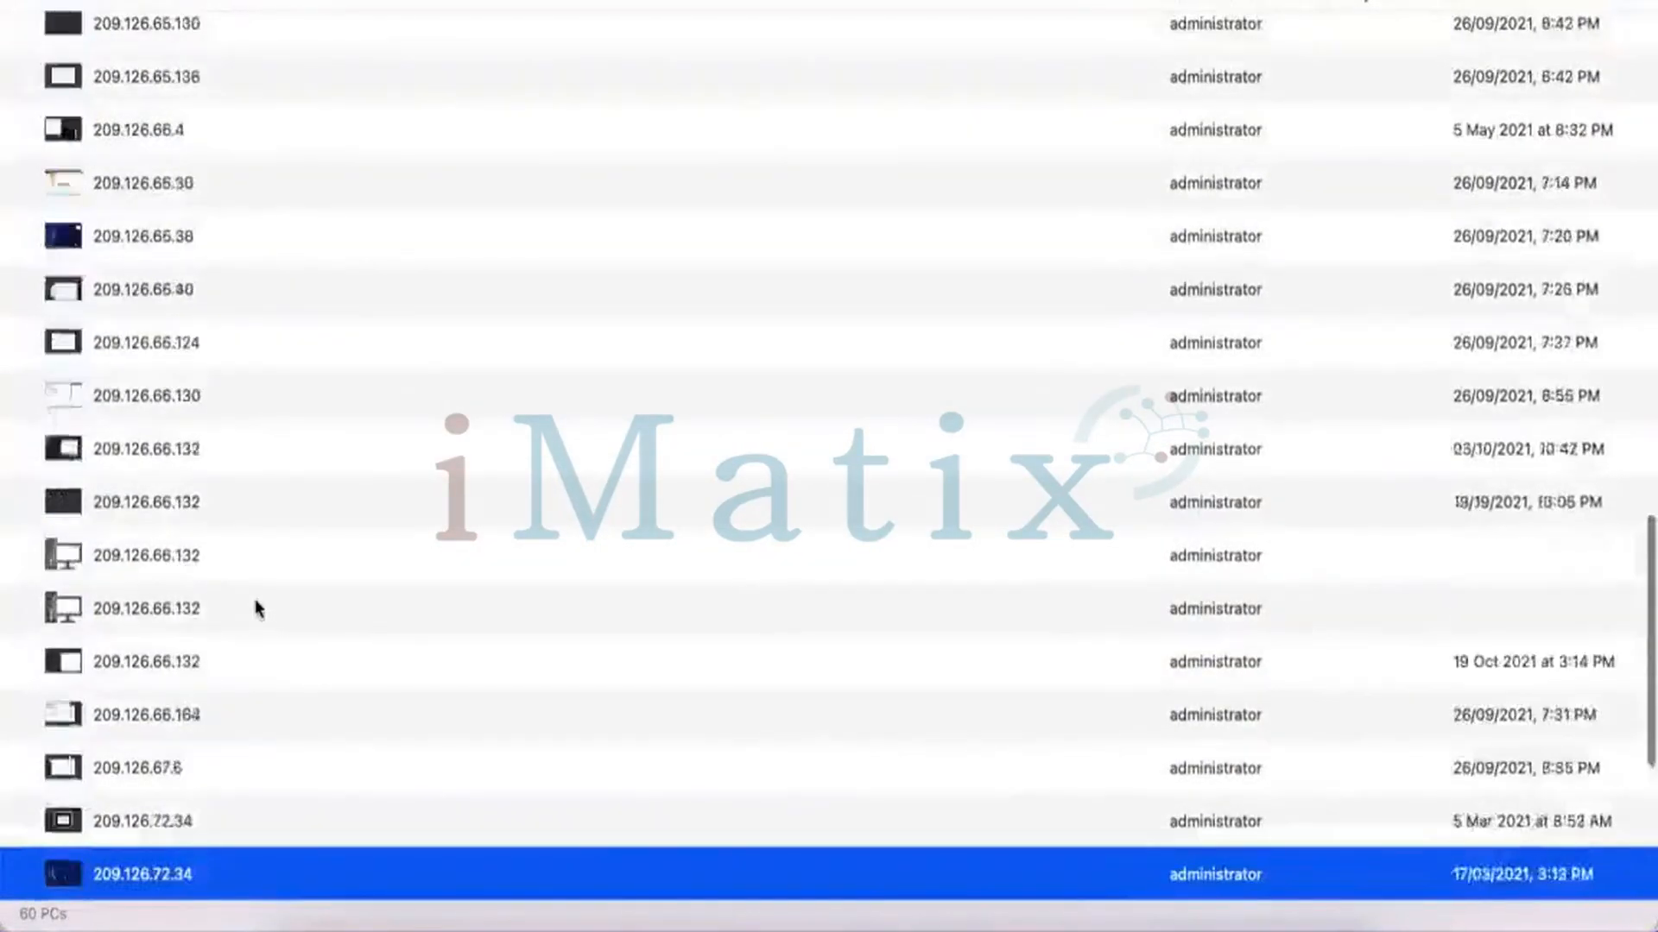
pyautogui.press('Down')
pyautogui.press('Down')
pyautogui.press('Down')
pyautogui.press('Down')
pyautogui.press('Down')
pyautogui.press('Down')
pyautogui.press('Down')
pyautogui.press('Down')
pyautogui.press('Down')
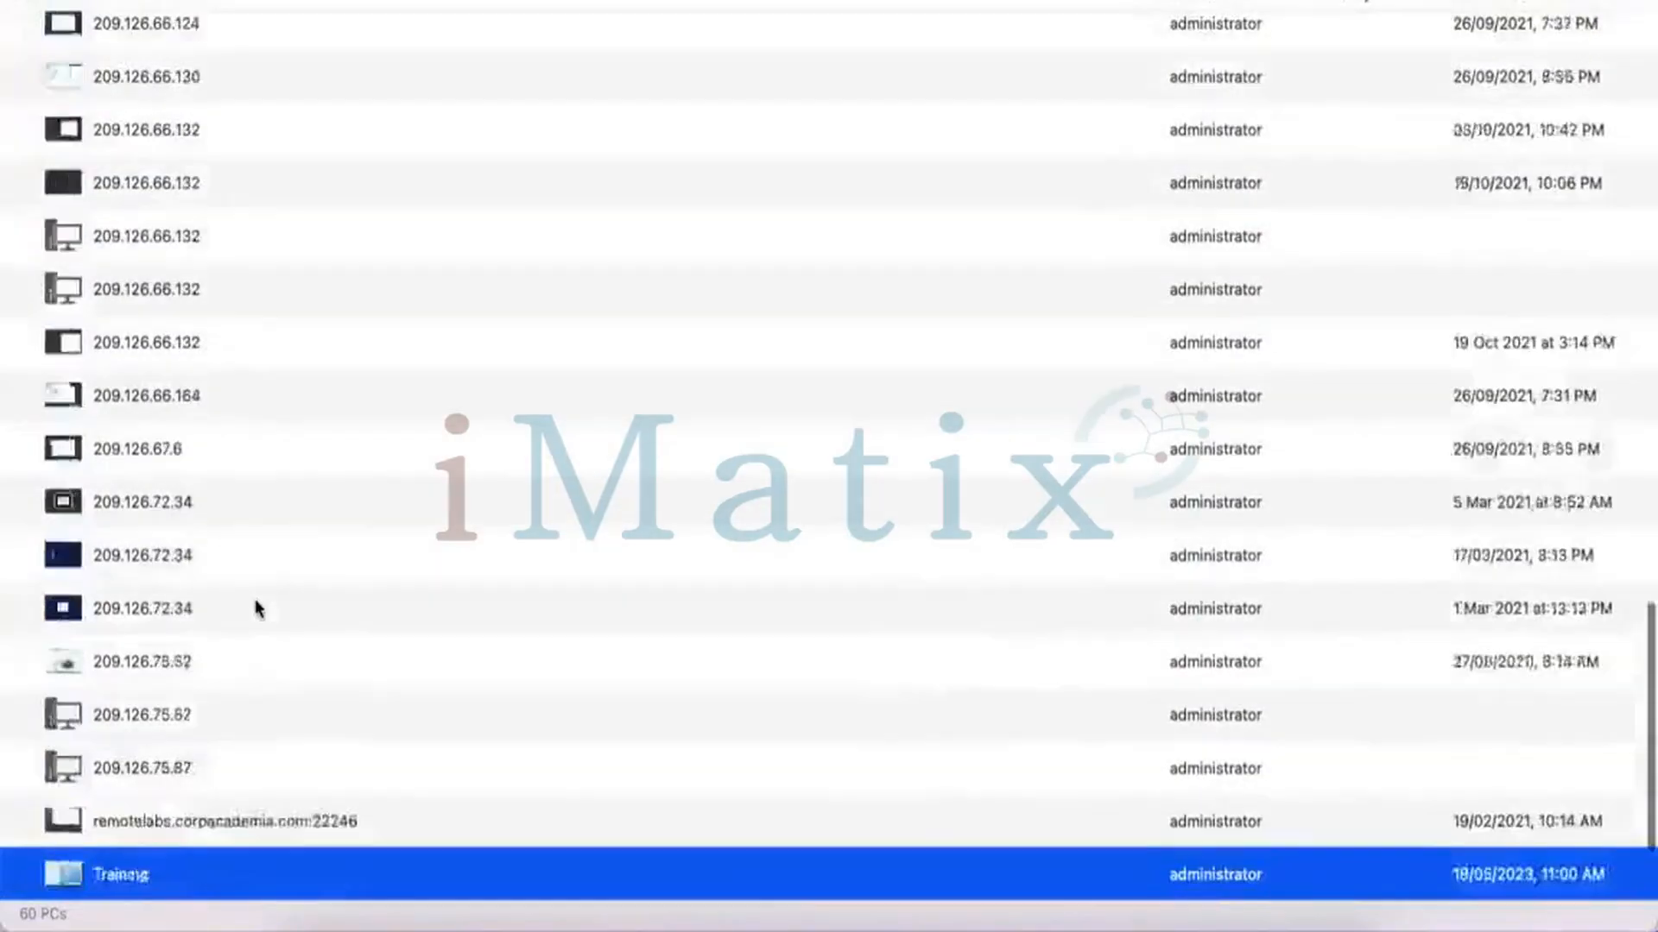
# Connect to the Training PC with the account password, accepting the certificate warning
pyautogui.doubleClick(105, 717)
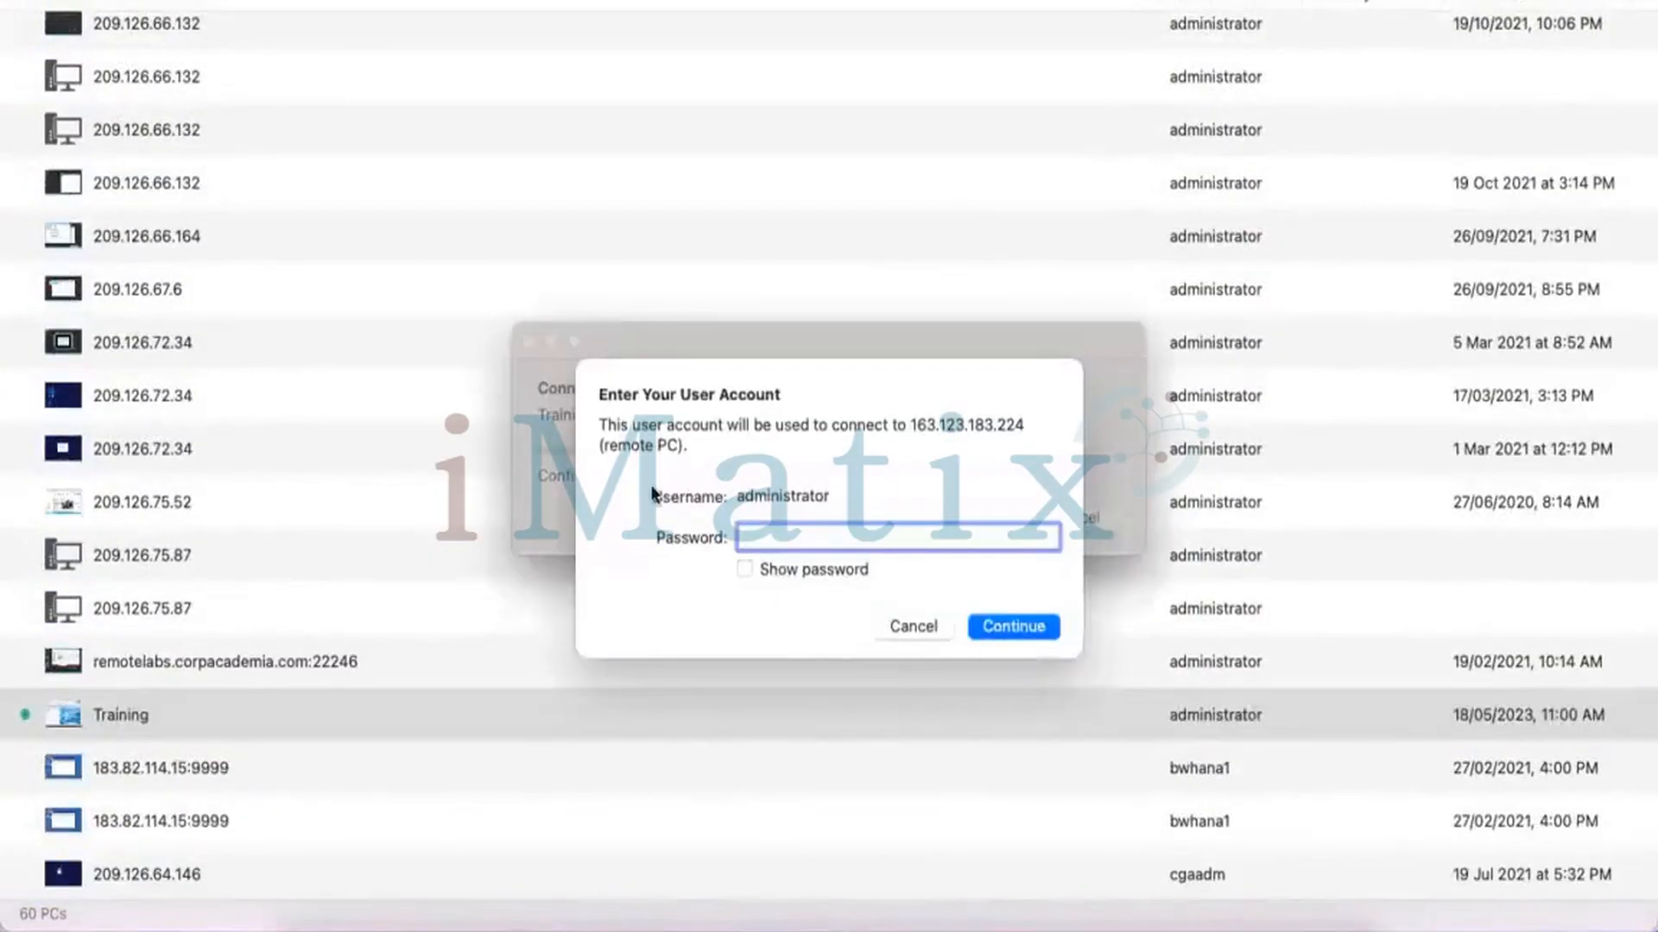
pyautogui.write('•••••••••••••')
pyautogui.press('Return')
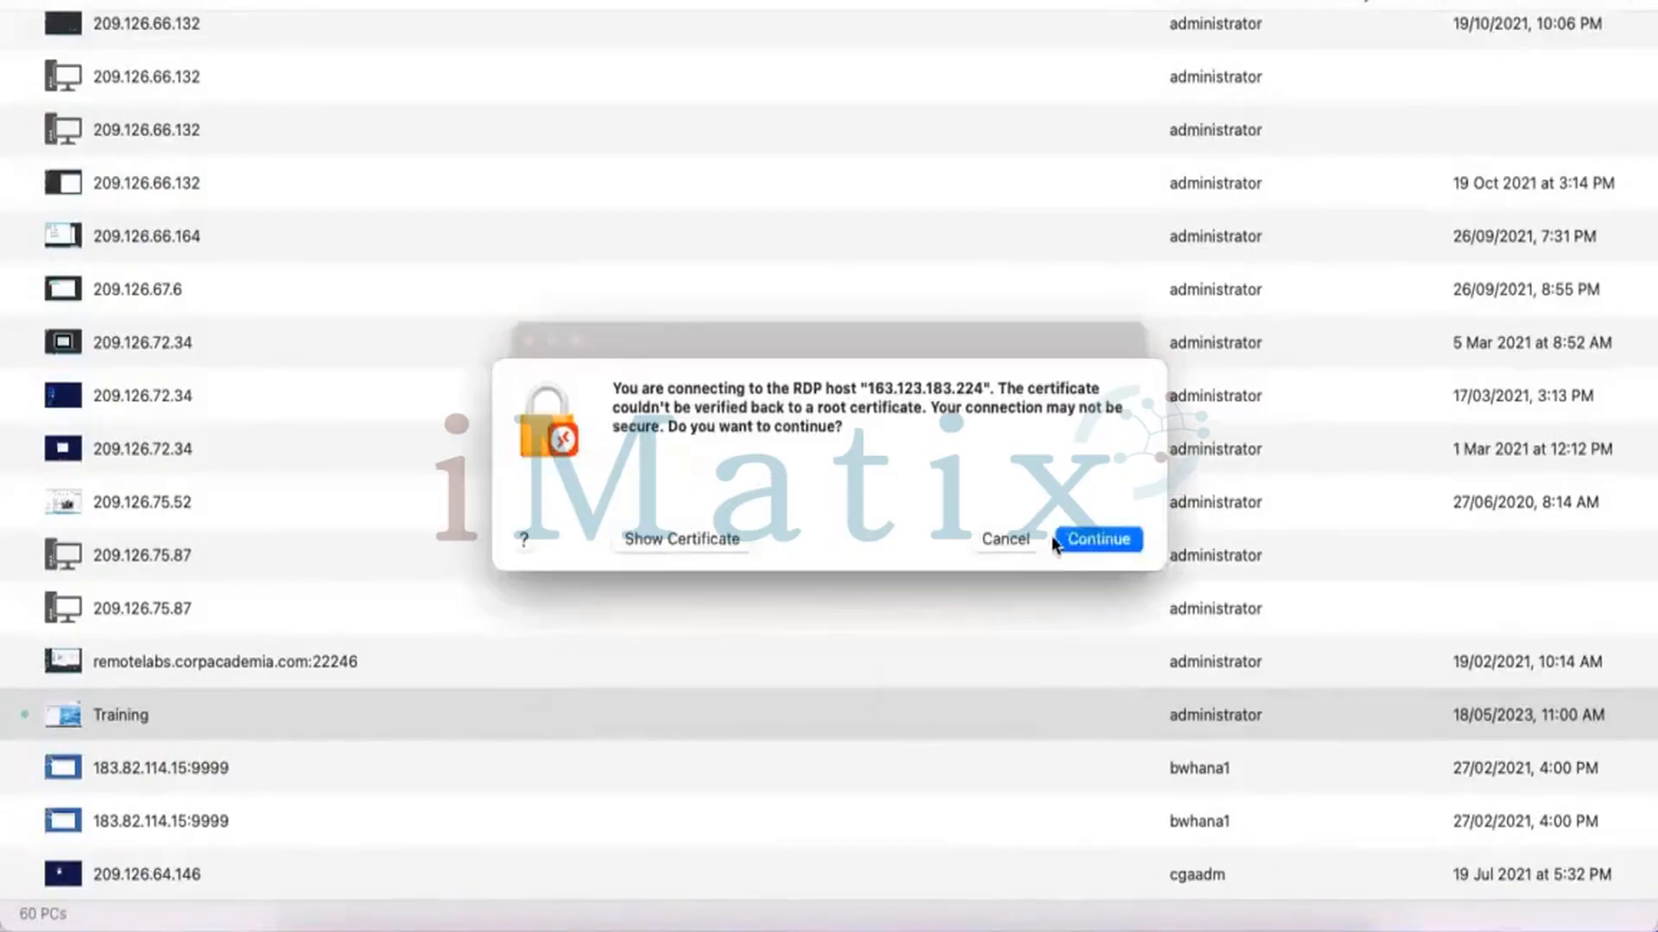
pyautogui.click(1076, 542)
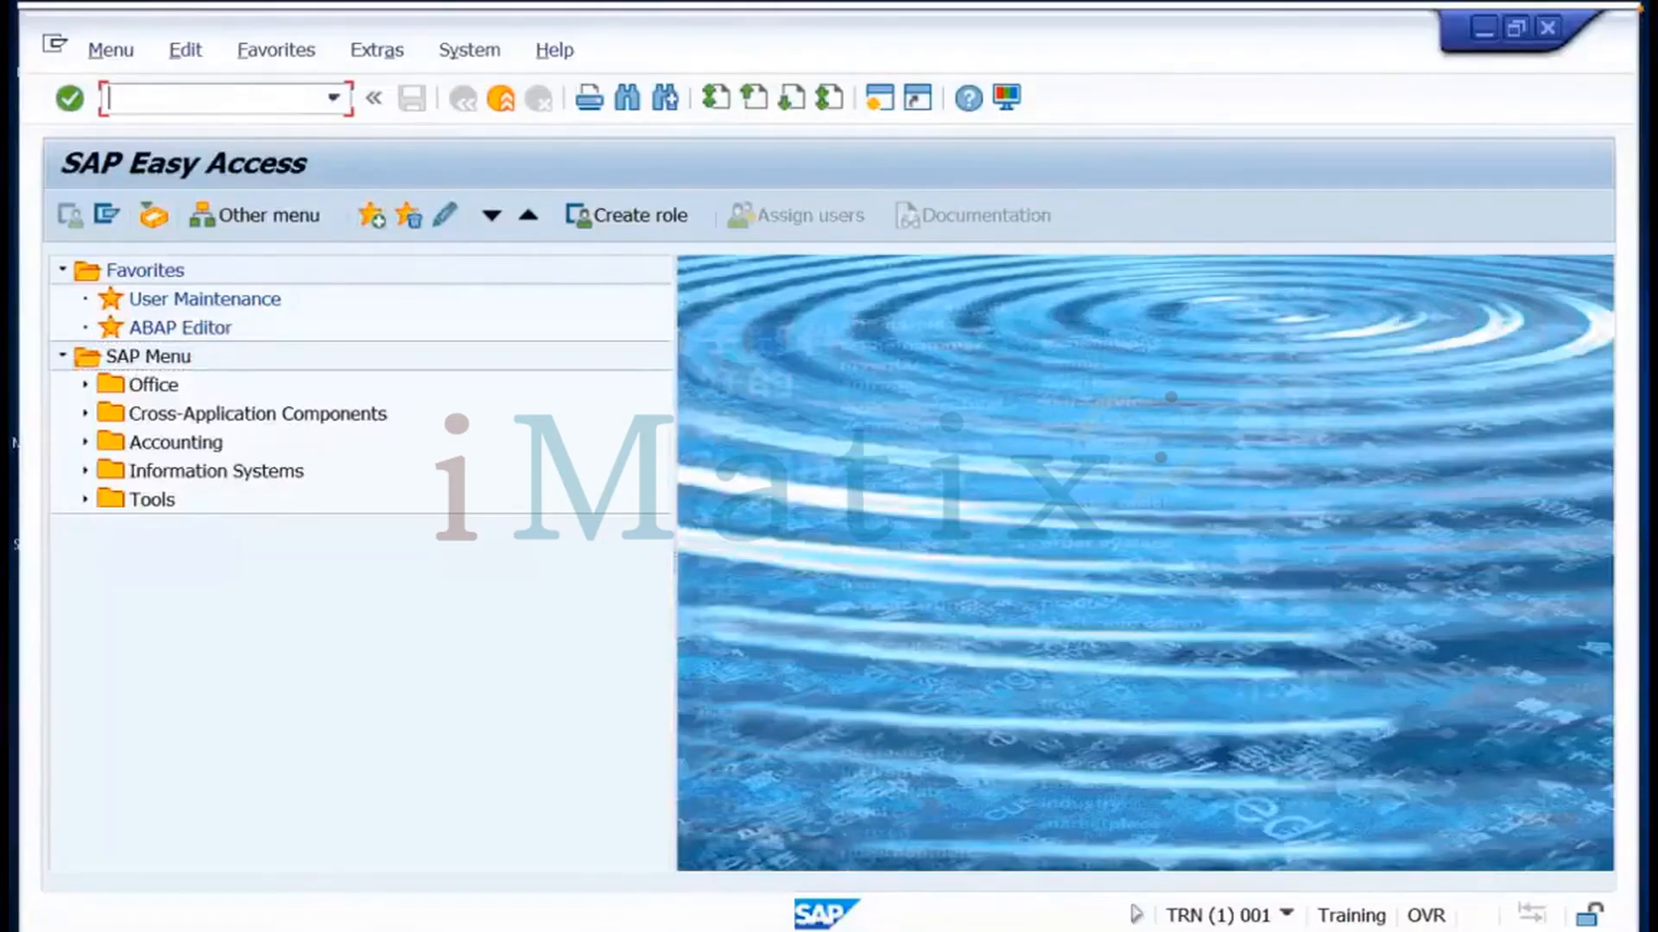
# Run the SICK consistency check, then bring the SAP session window back to the front
pyautogui.write('sick')
pyautogui.press('Return')
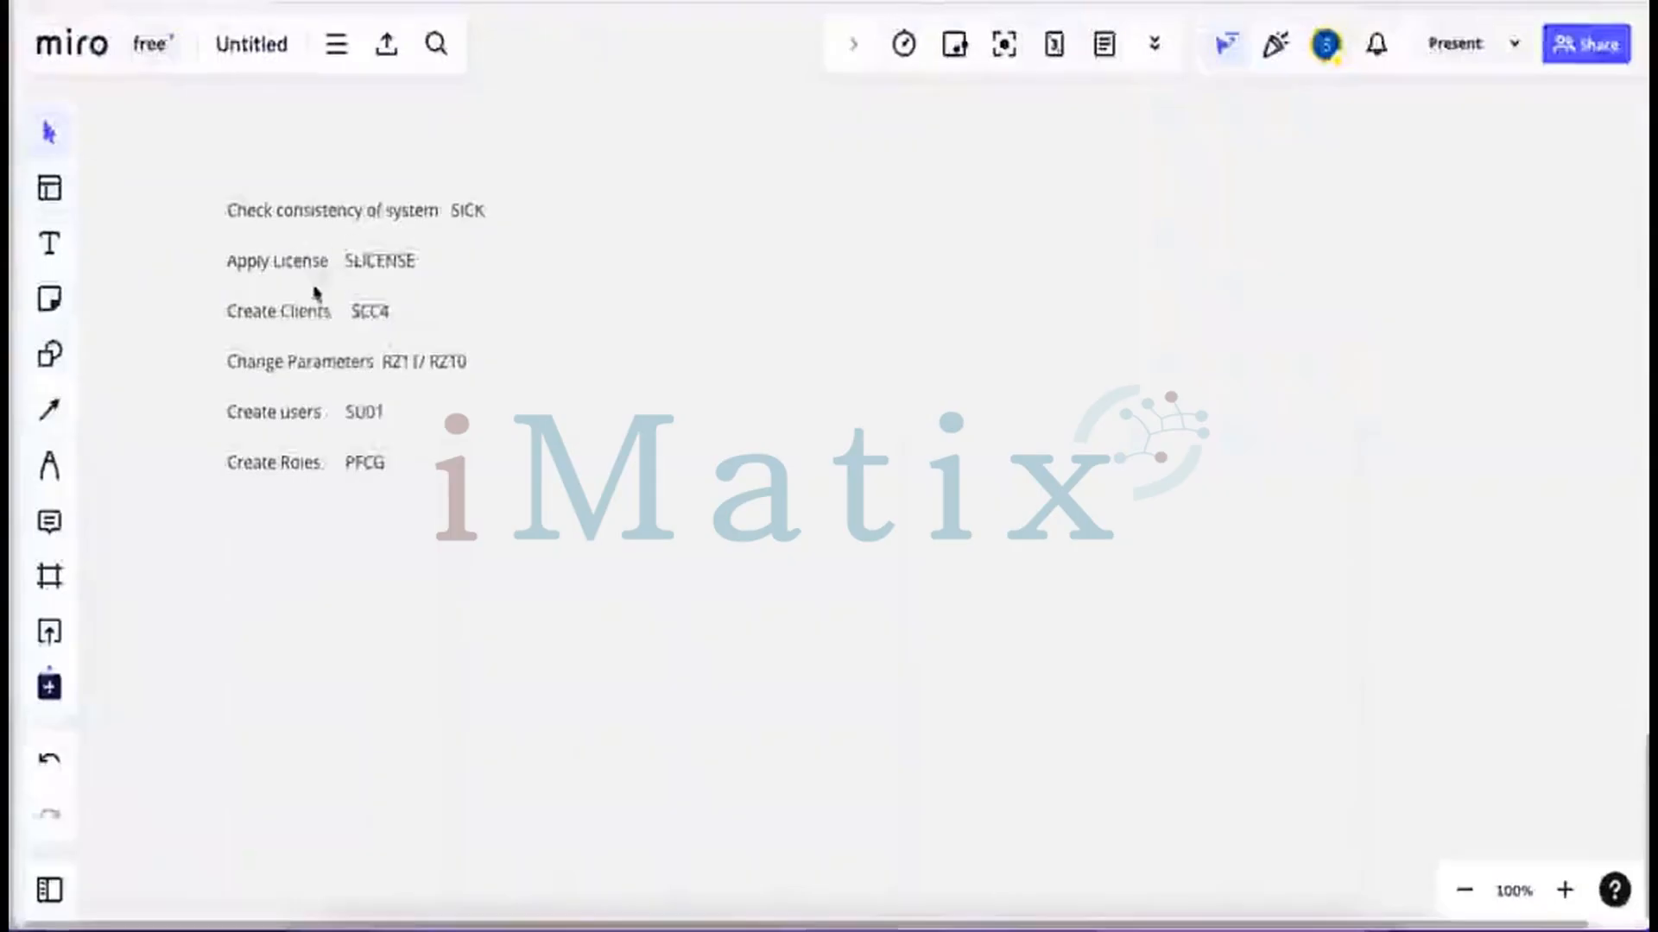
pyautogui.press('super+Tab')
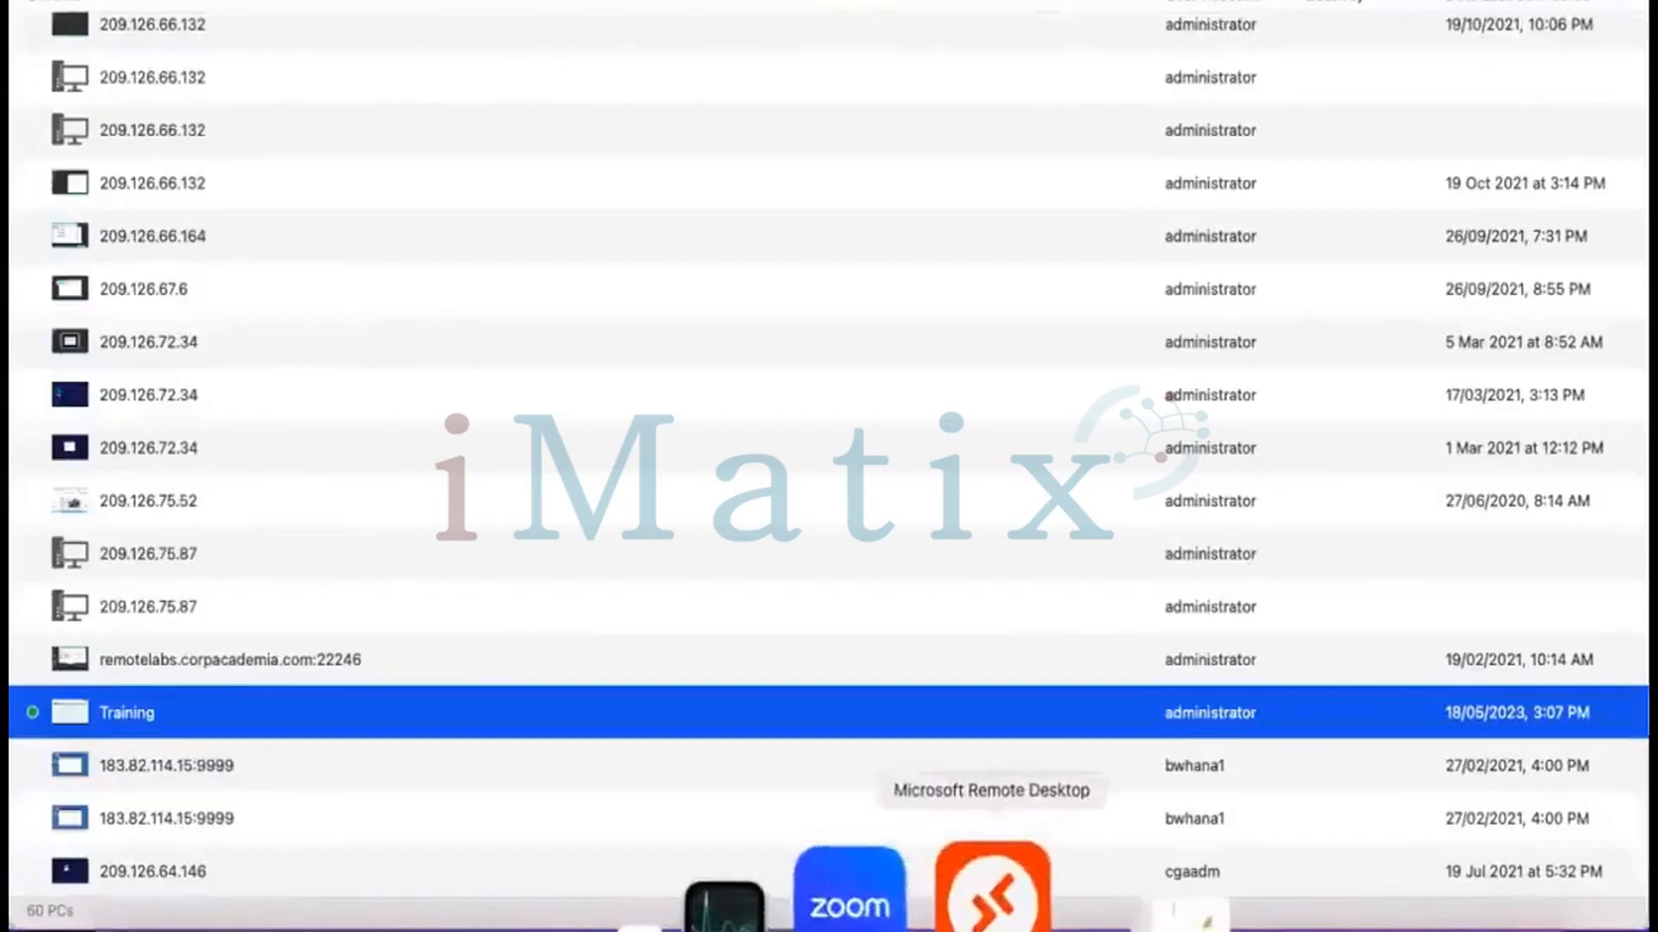
pyautogui.click(991, 880)
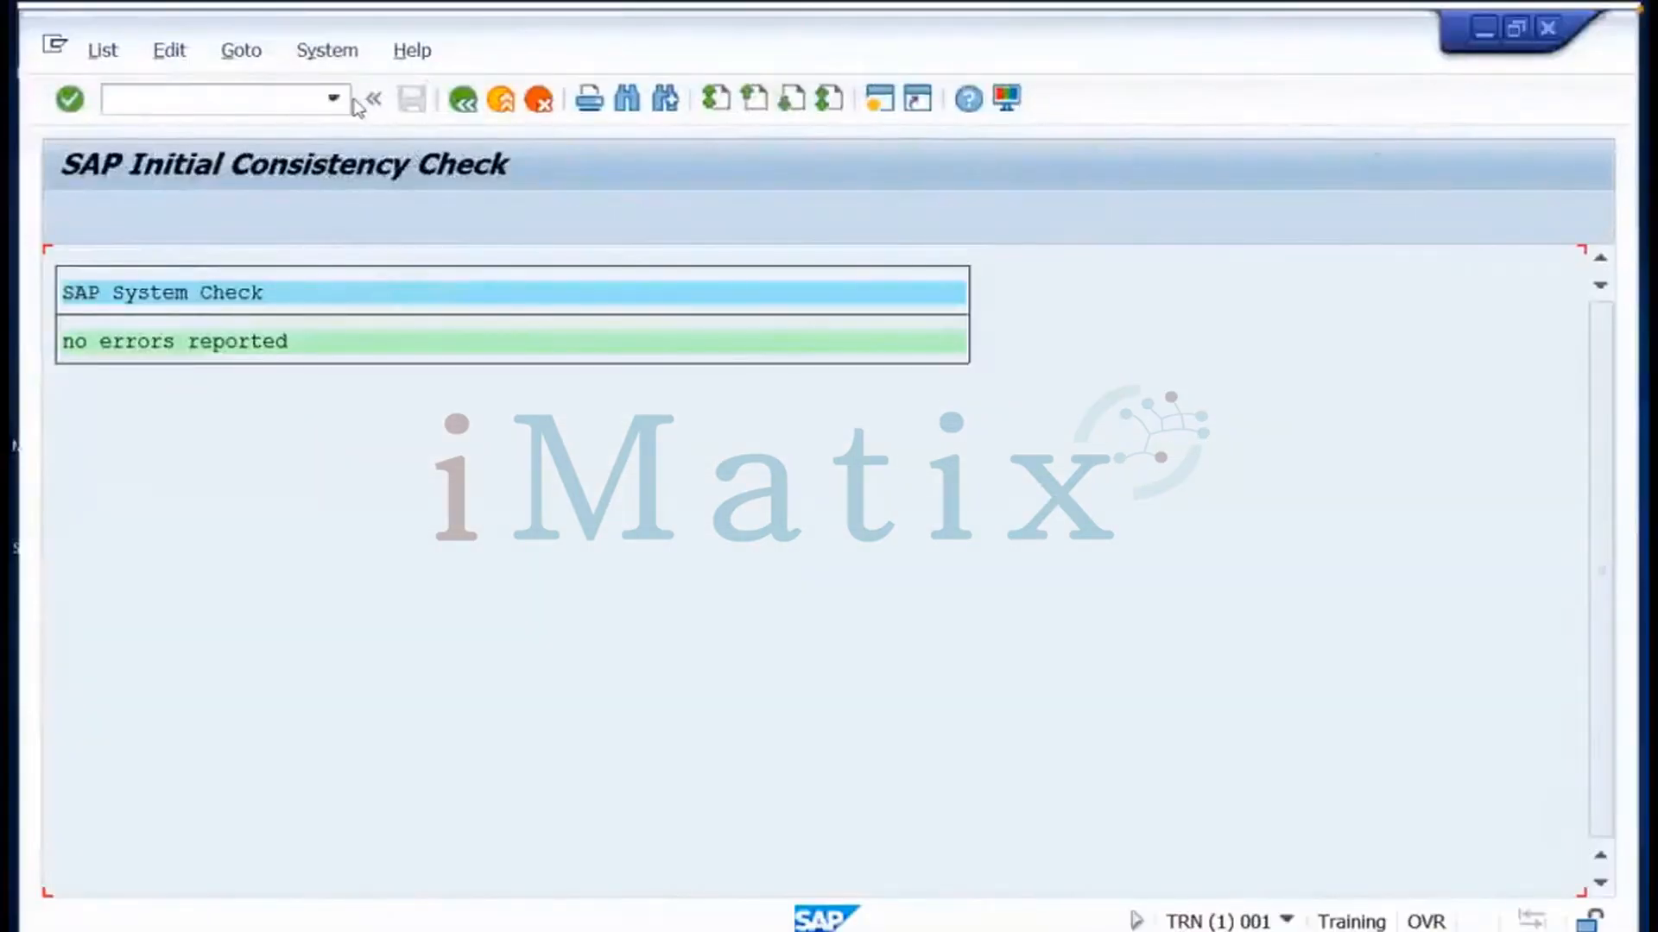
# Start license administration by entering /nslicense in the command field
pyautogui.click(262, 104)
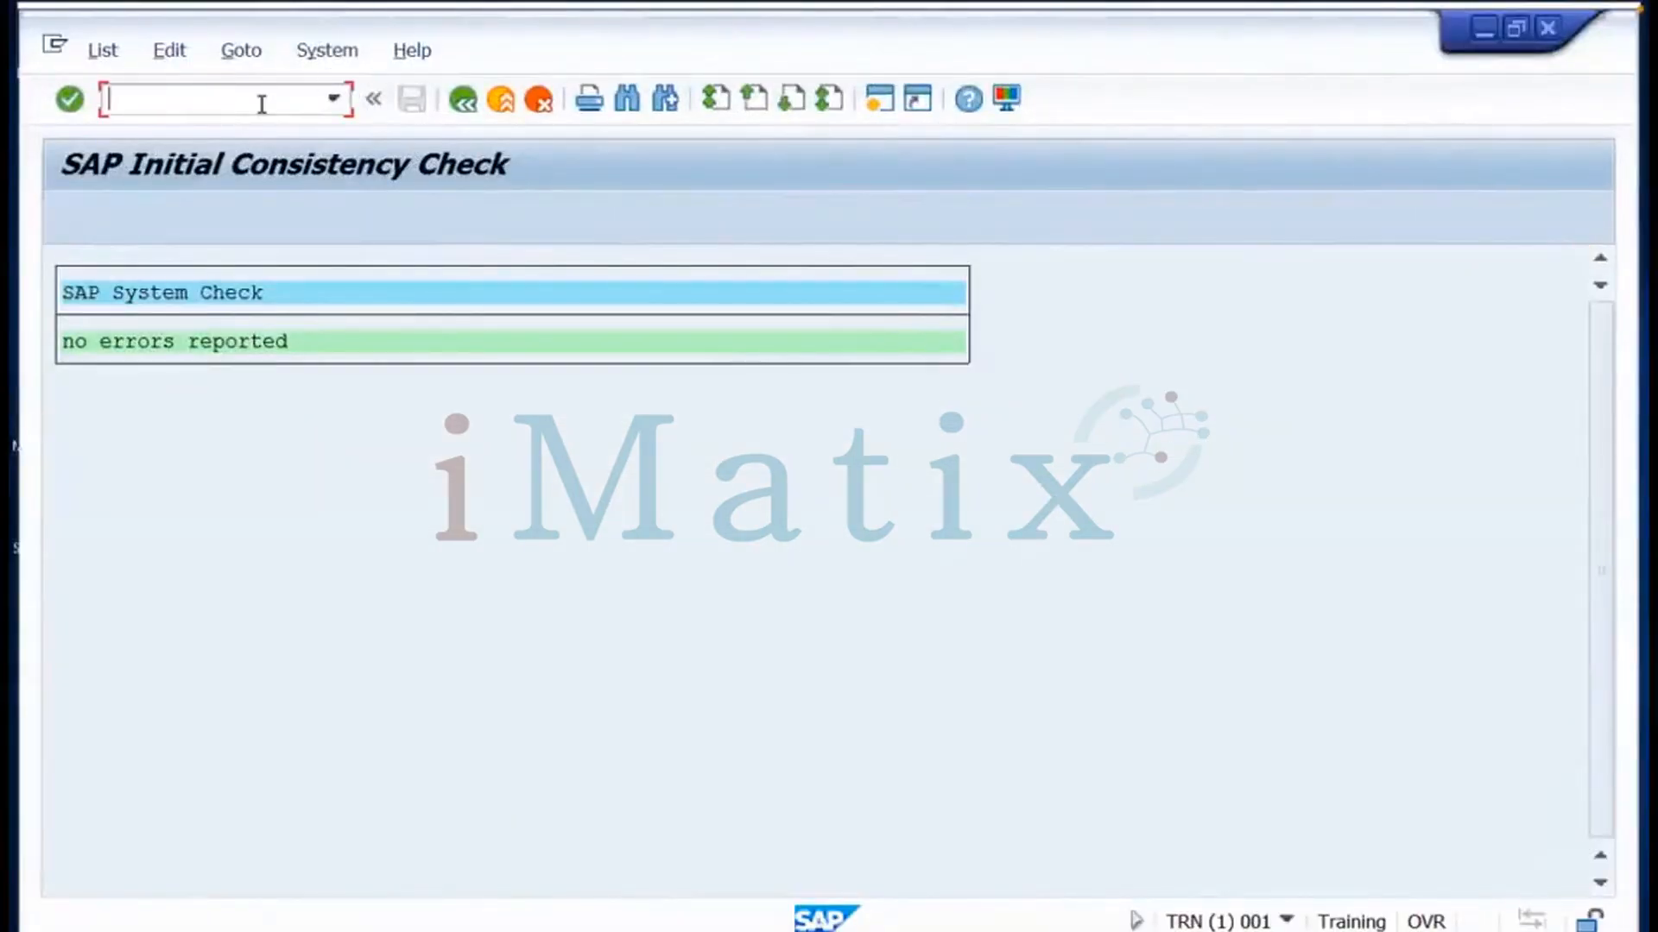
pyautogui.write('/nslicnese')
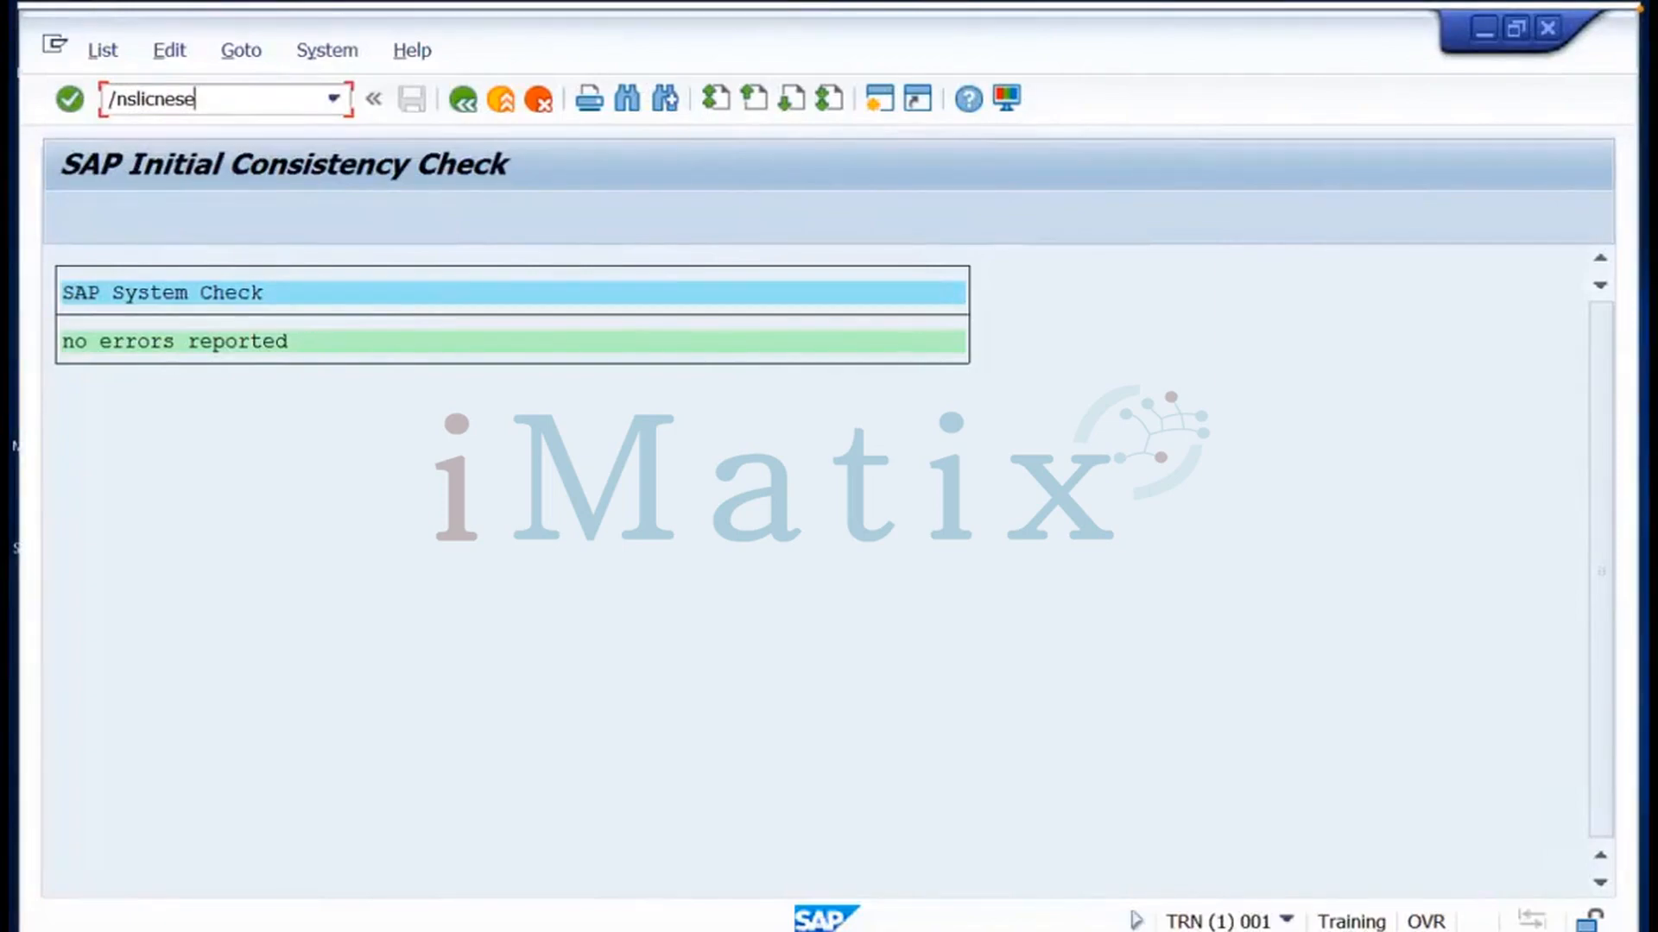
pyautogui.press('BackSpace')
pyautogui.press('BackSpace')
pyautogui.press('BackSpace')
pyautogui.press('BackSpace')
pyautogui.press('BackSpace')
pyautogui.write('cense')
pyautogui.press('Return')
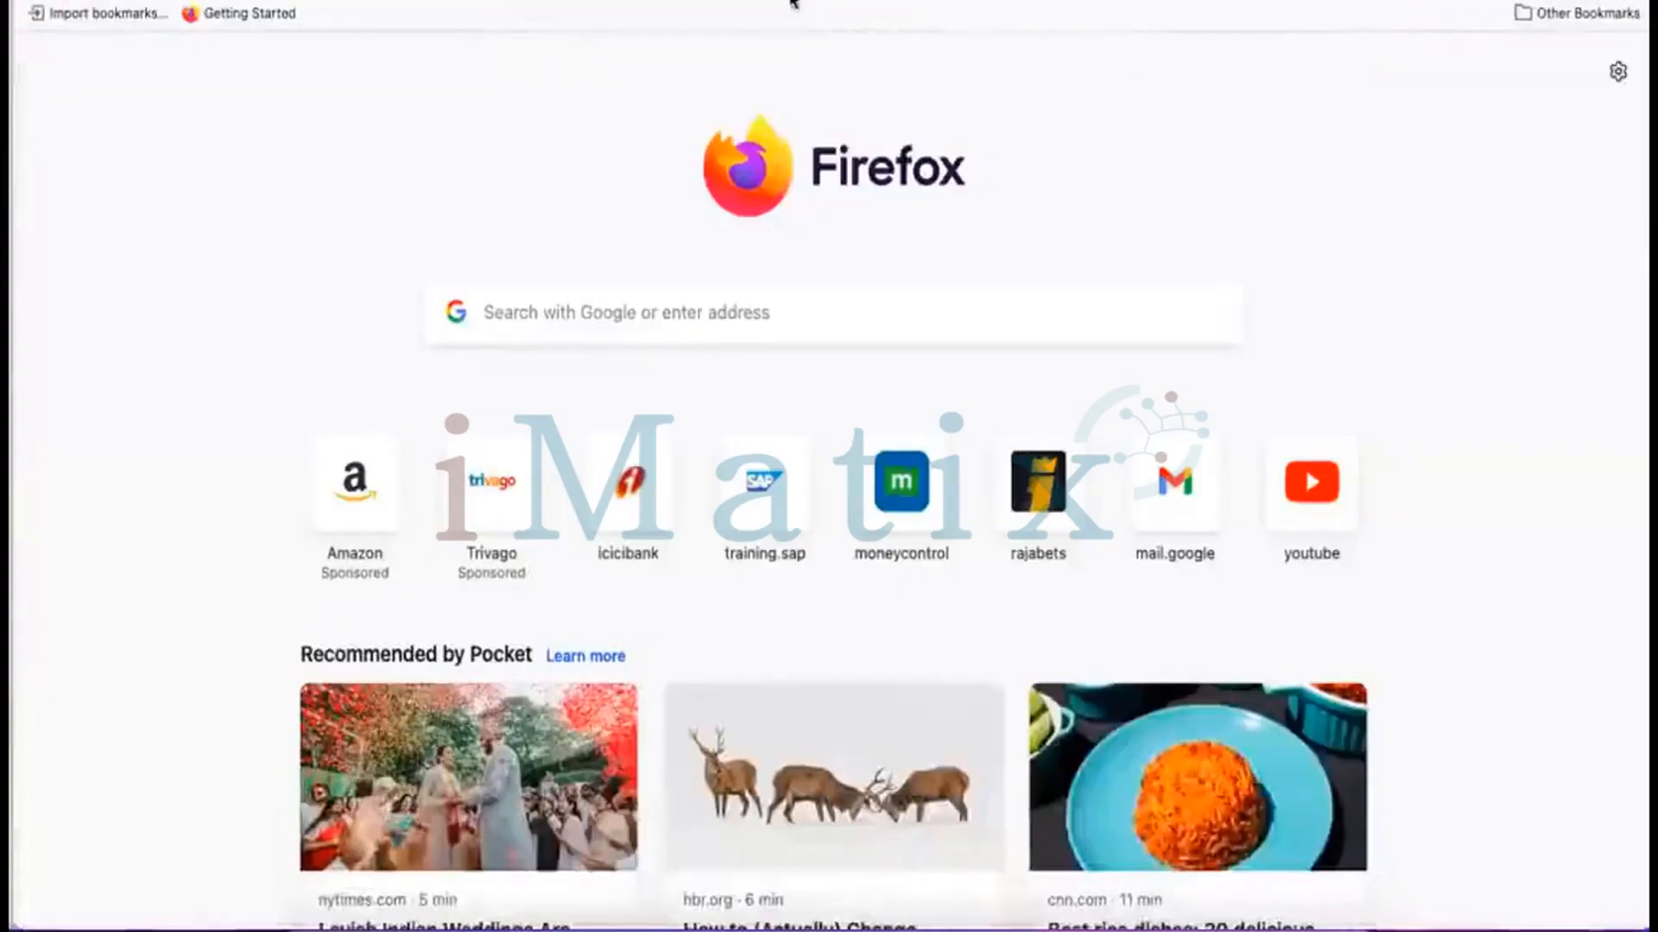
# Open support.sap.com, try Request Keys, then return to the SAP remote session
pyautogui.write('support.sap')
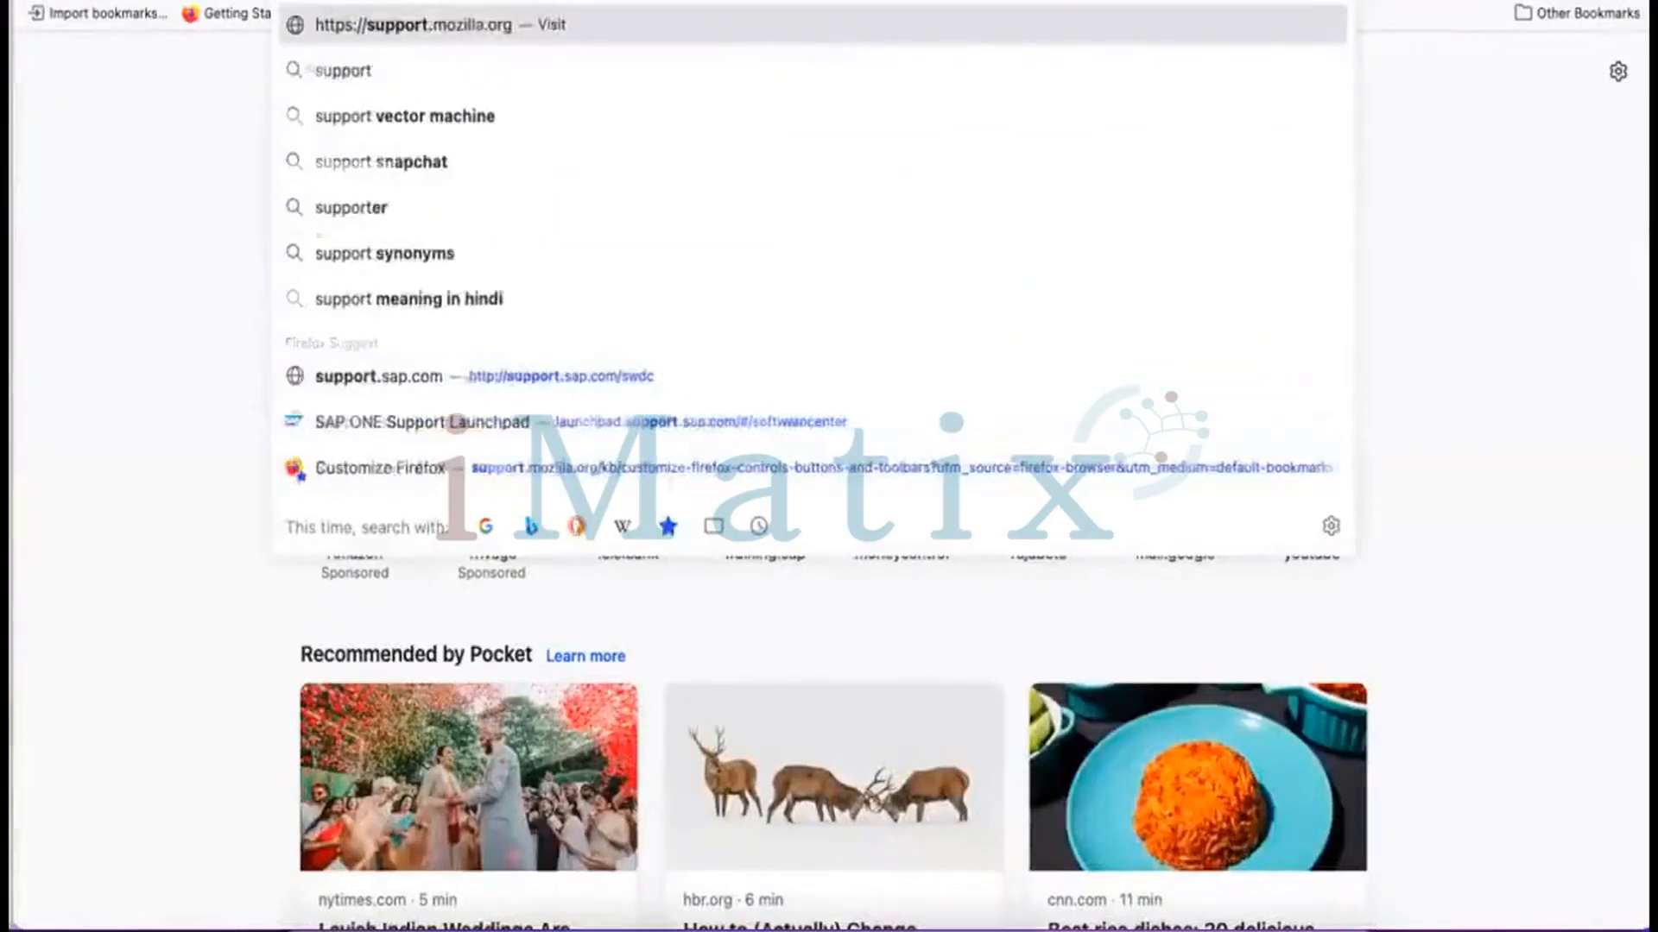
pyautogui.write('.com')
pyautogui.press('Return')
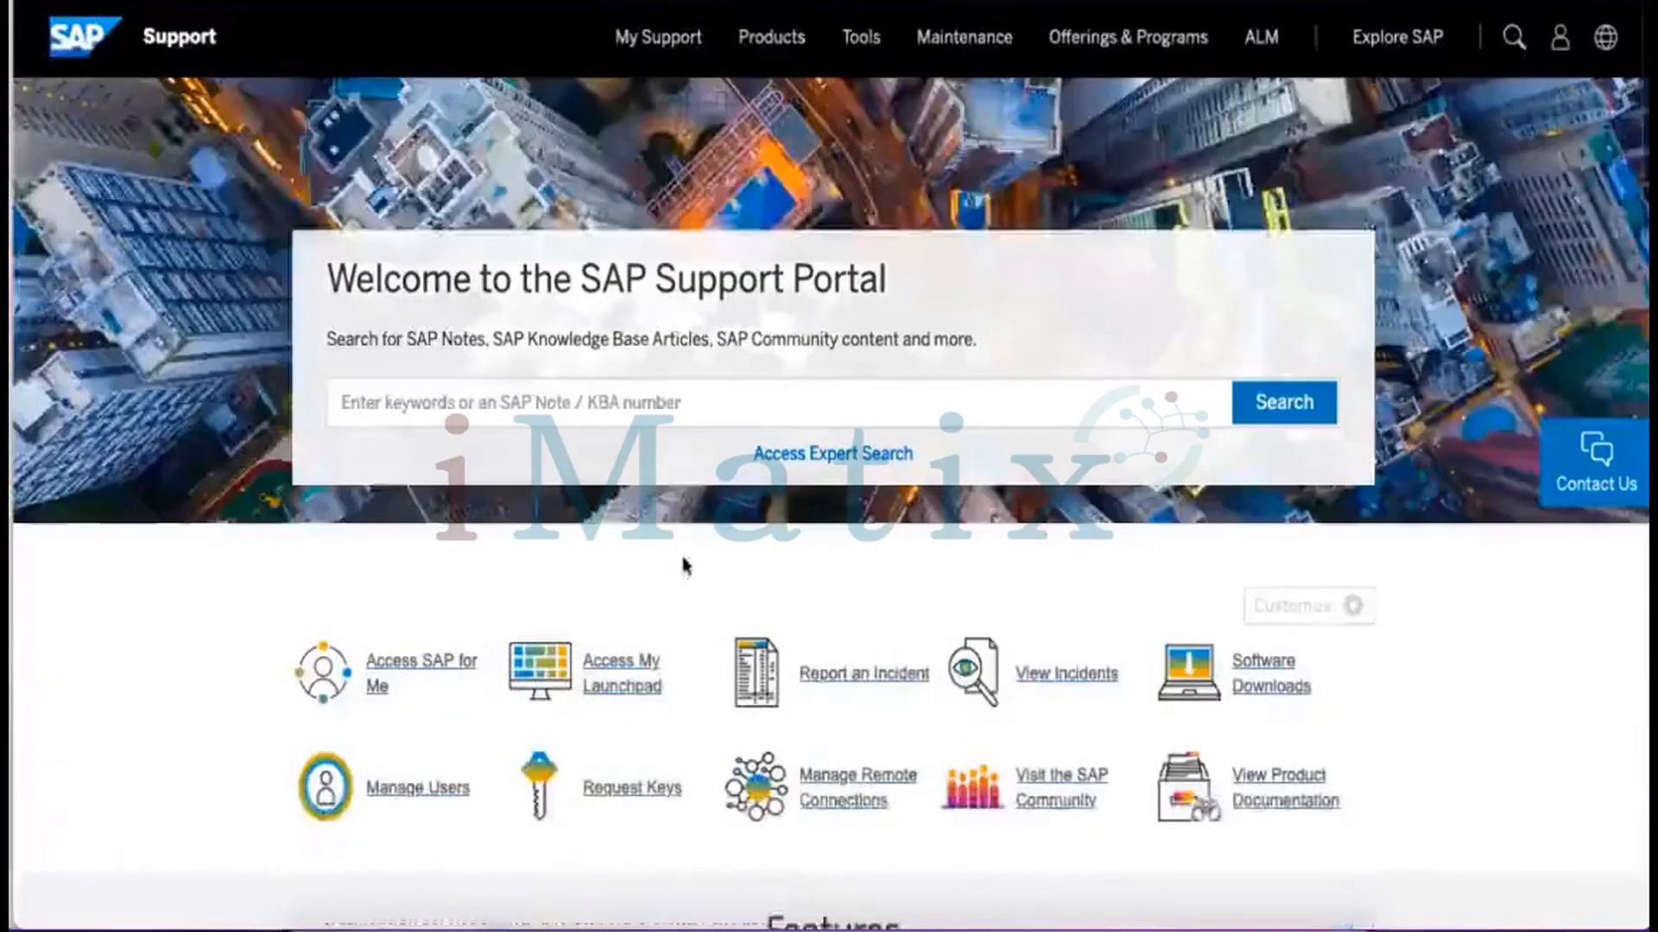
pyautogui.click(630, 805)
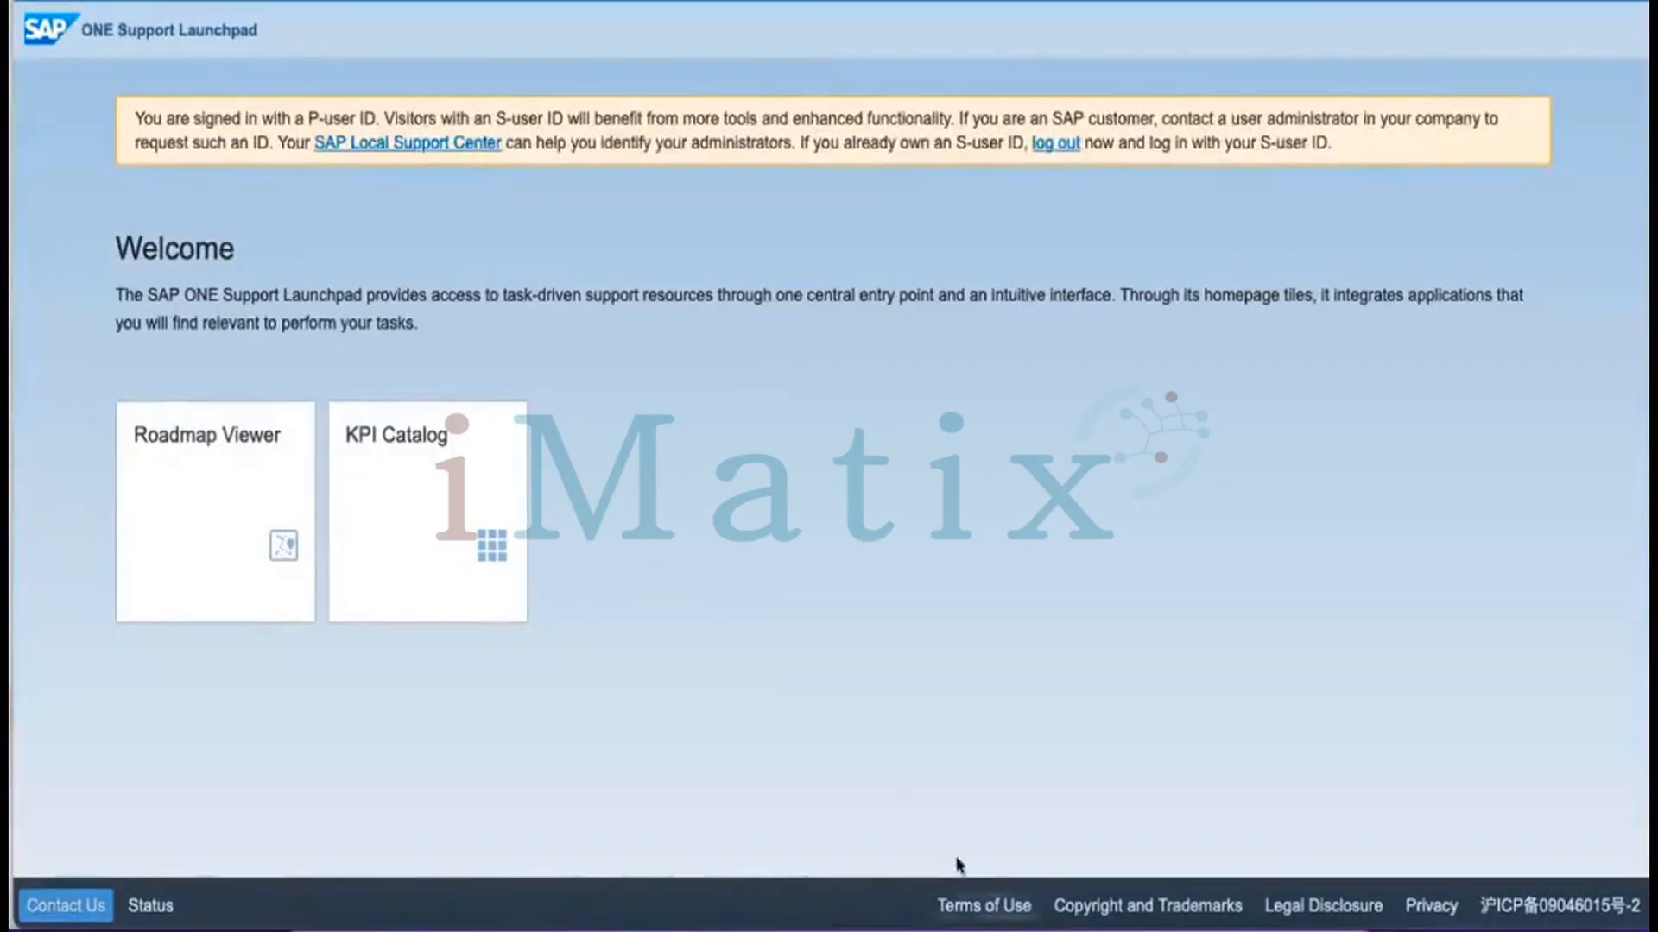
pyautogui.click(978, 904)
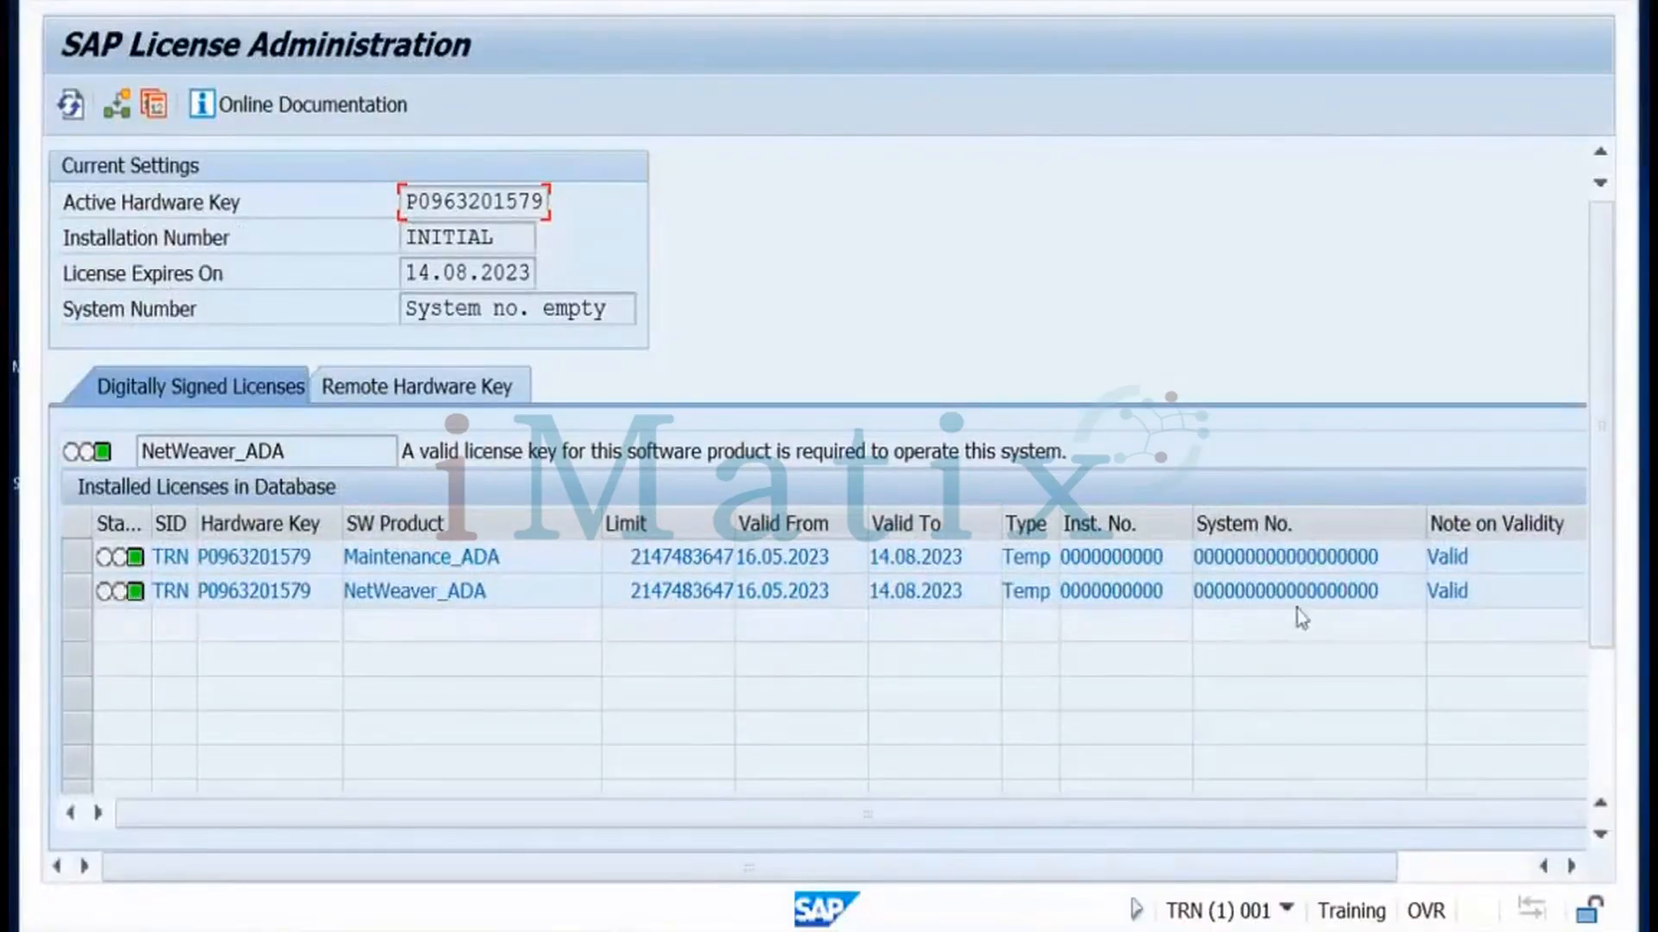
# Scroll License Administration, start Install New License, and cancel the file selection
pyautogui.click(1599, 694)
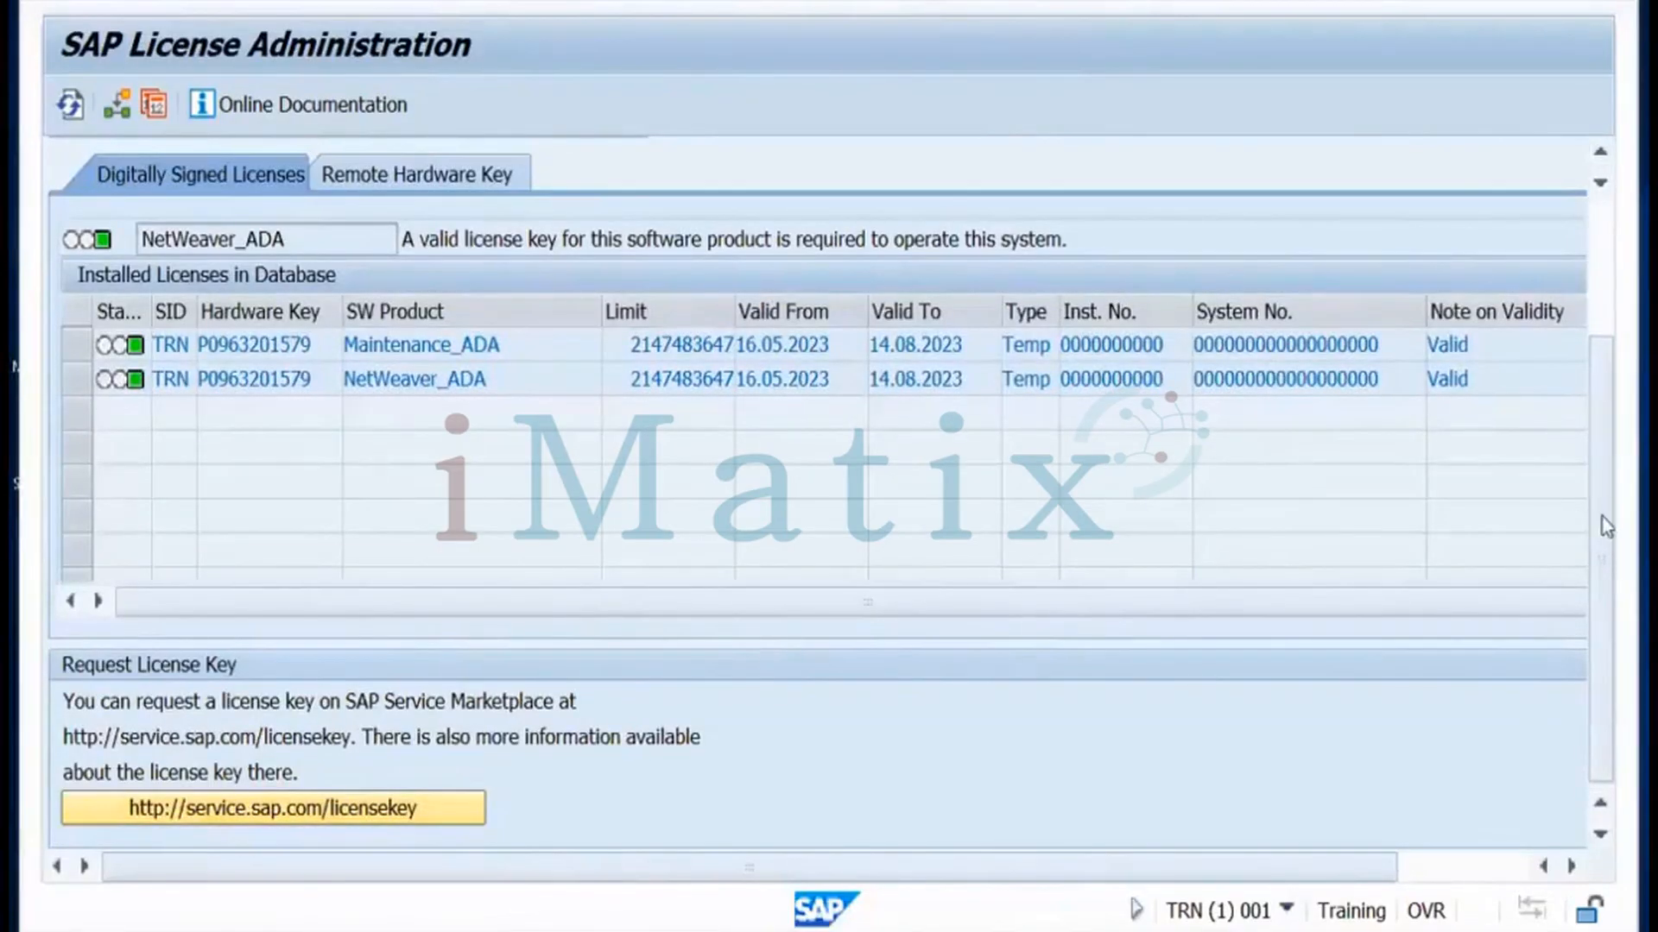
pyautogui.moveTo(1601, 516); pyautogui.dragTo(1600, 367)
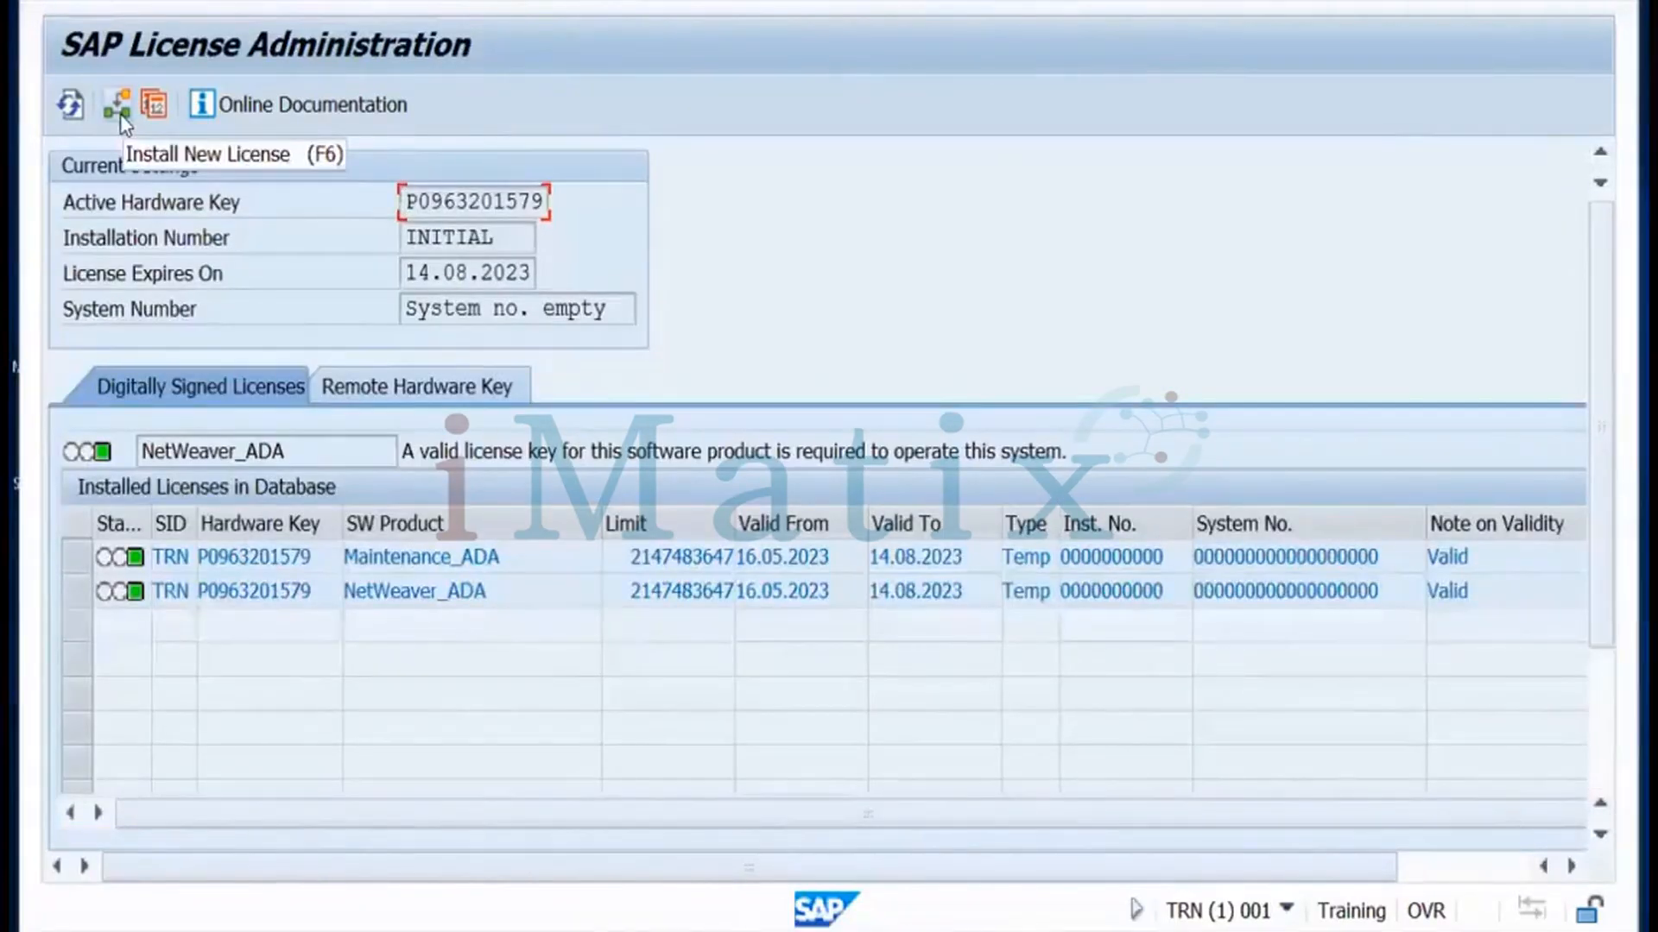
pyautogui.click(122, 123)
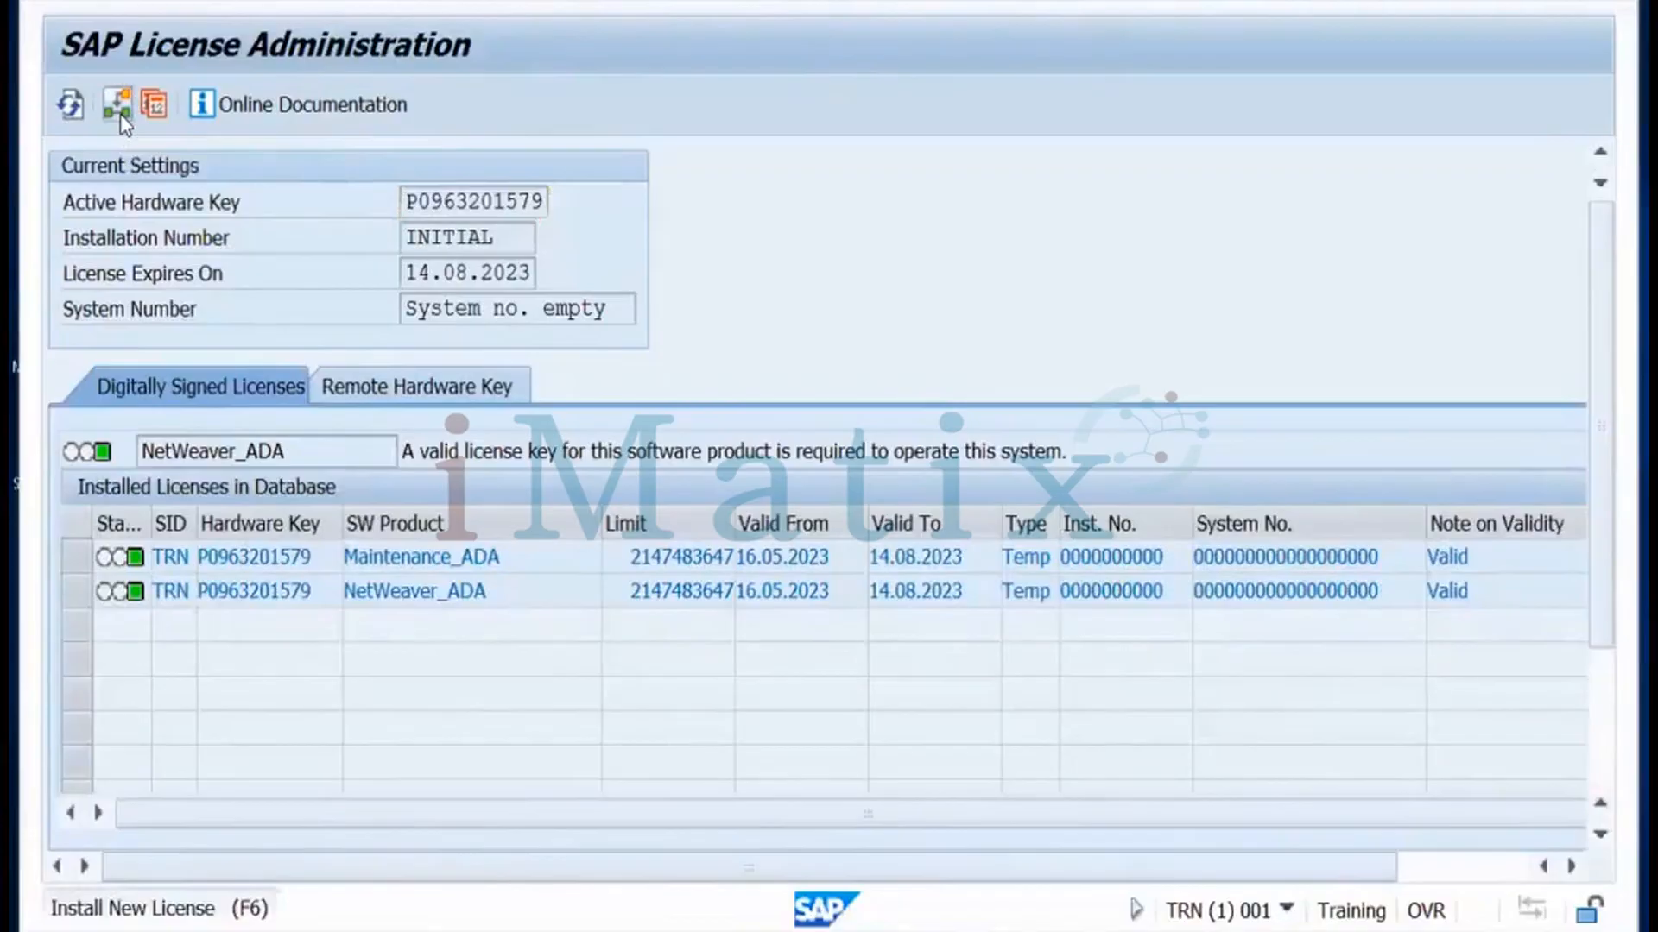
pyautogui.click(123, 123)
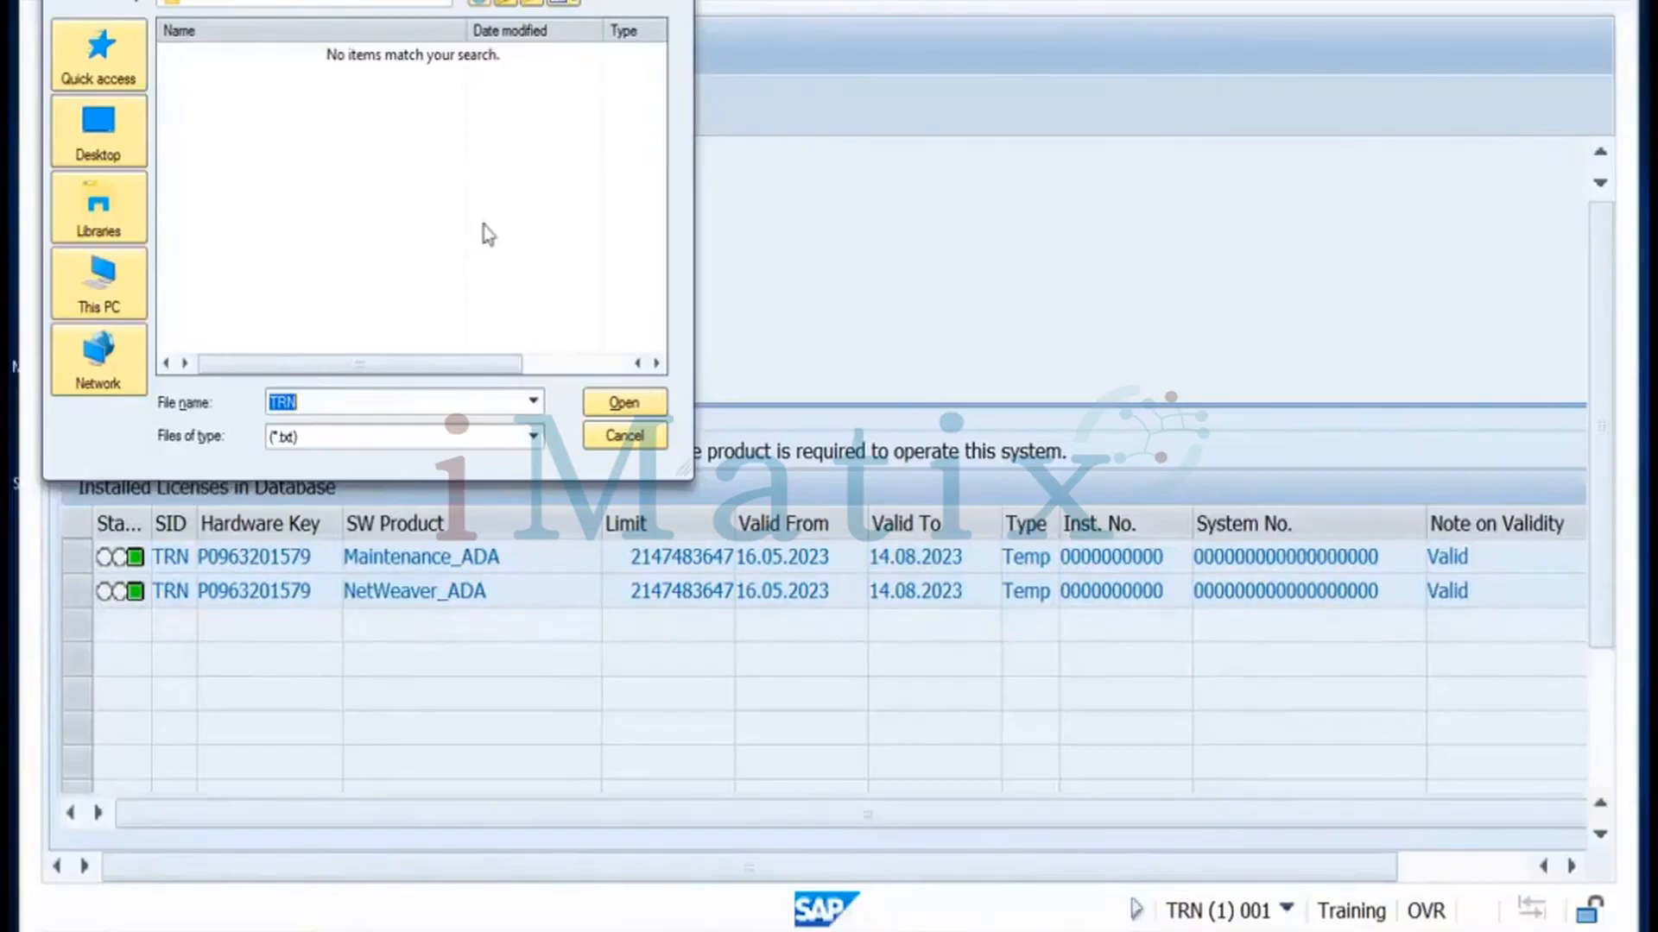
pyautogui.click(627, 444)
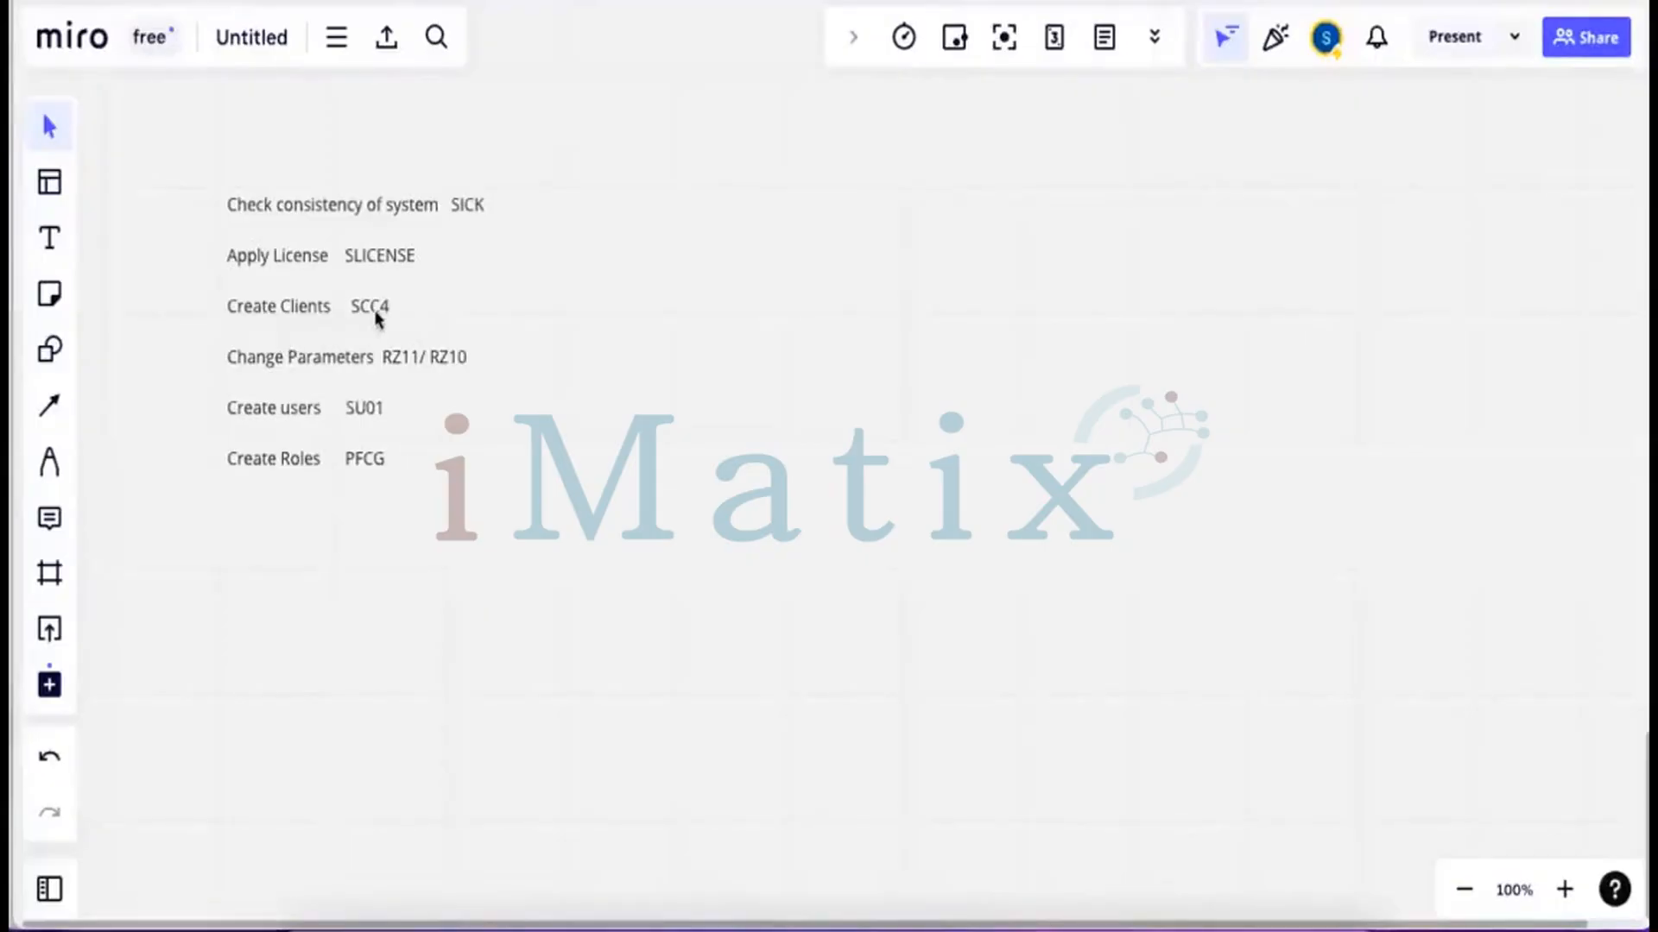
# Widen the note and add after SCC4 that by default there are 2 clients, 000 and 001
pyautogui.click(374, 315)
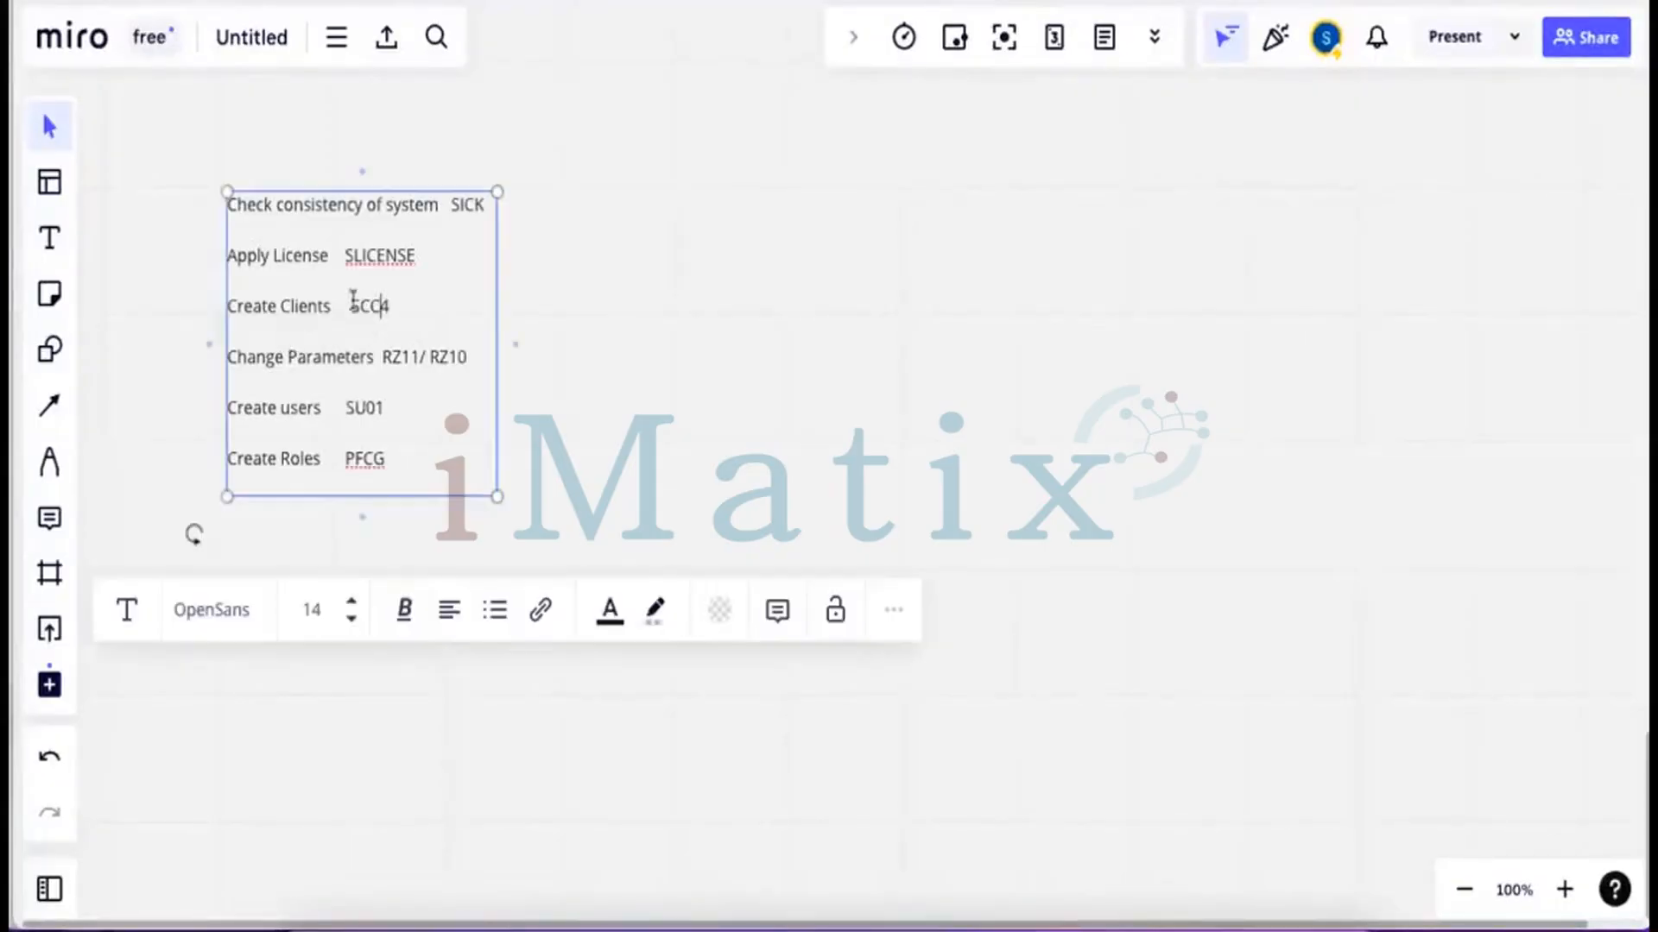
pyautogui.moveTo(498, 281); pyautogui.dragTo(657, 285)
pyautogui.click(423, 305)
pyautogui.write('by')
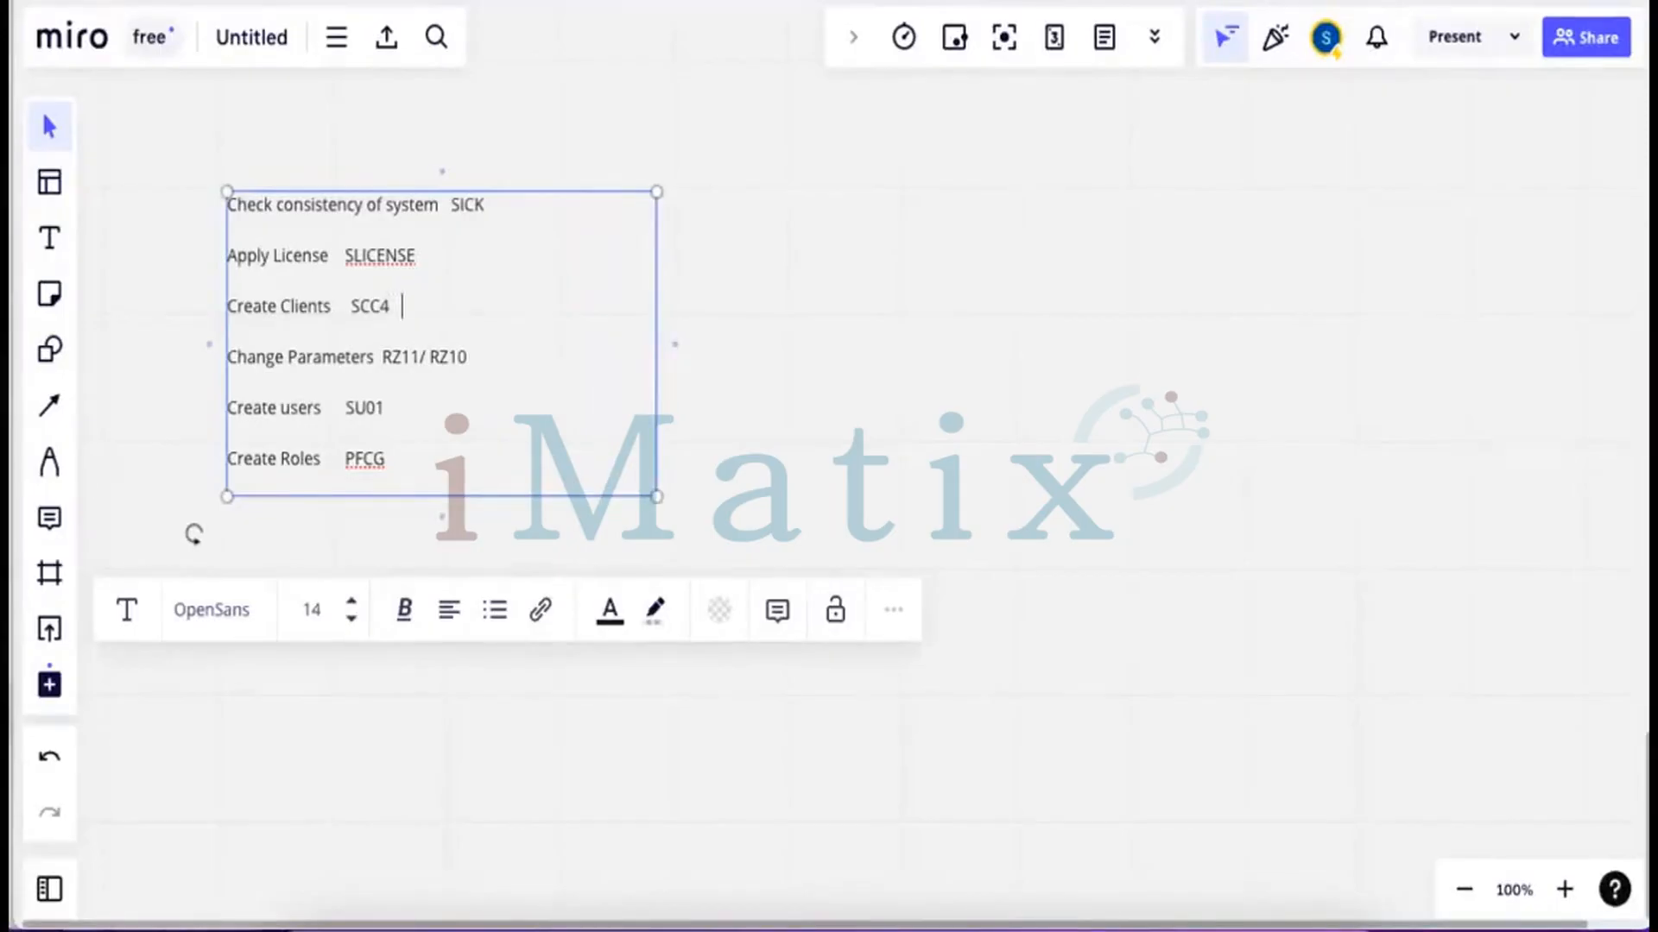
pyautogui.write(' default we go')
pyautogui.write('t 2 clie')
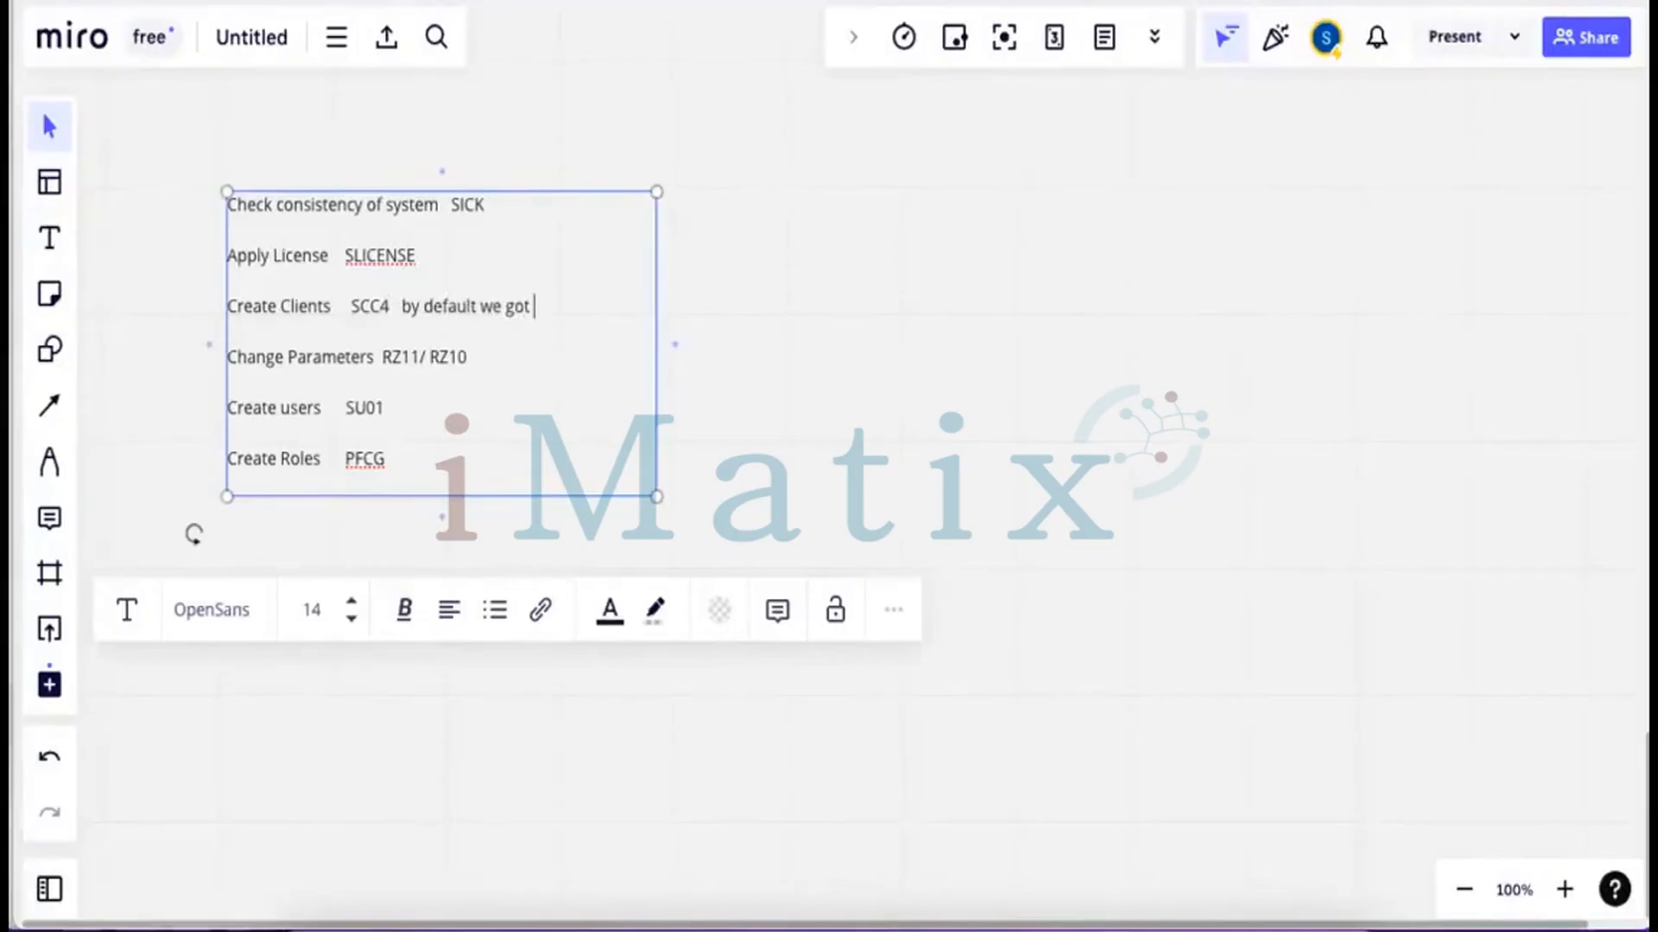
pyautogui.write('nts 000 ando')
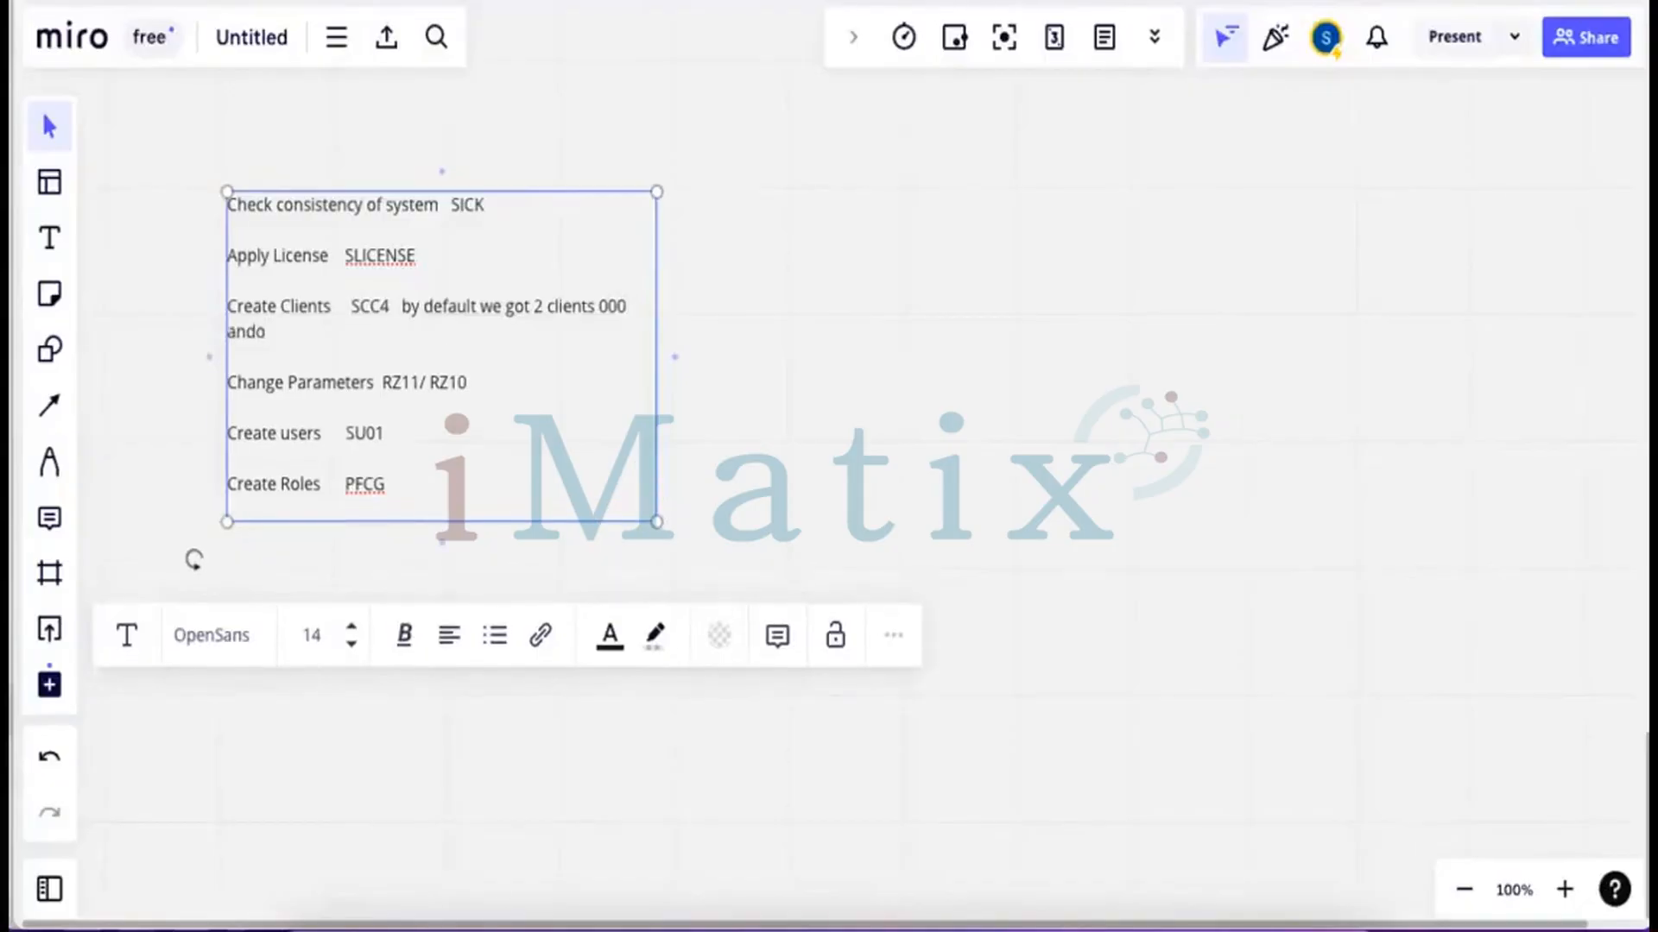
pyautogui.press('BackSpace')
pyautogui.write('001')
# Continue: if the customer doesn't want to create a client, they work in 001 client
pyautogui.moveTo(655, 280); pyautogui.dragTo(923, 268)
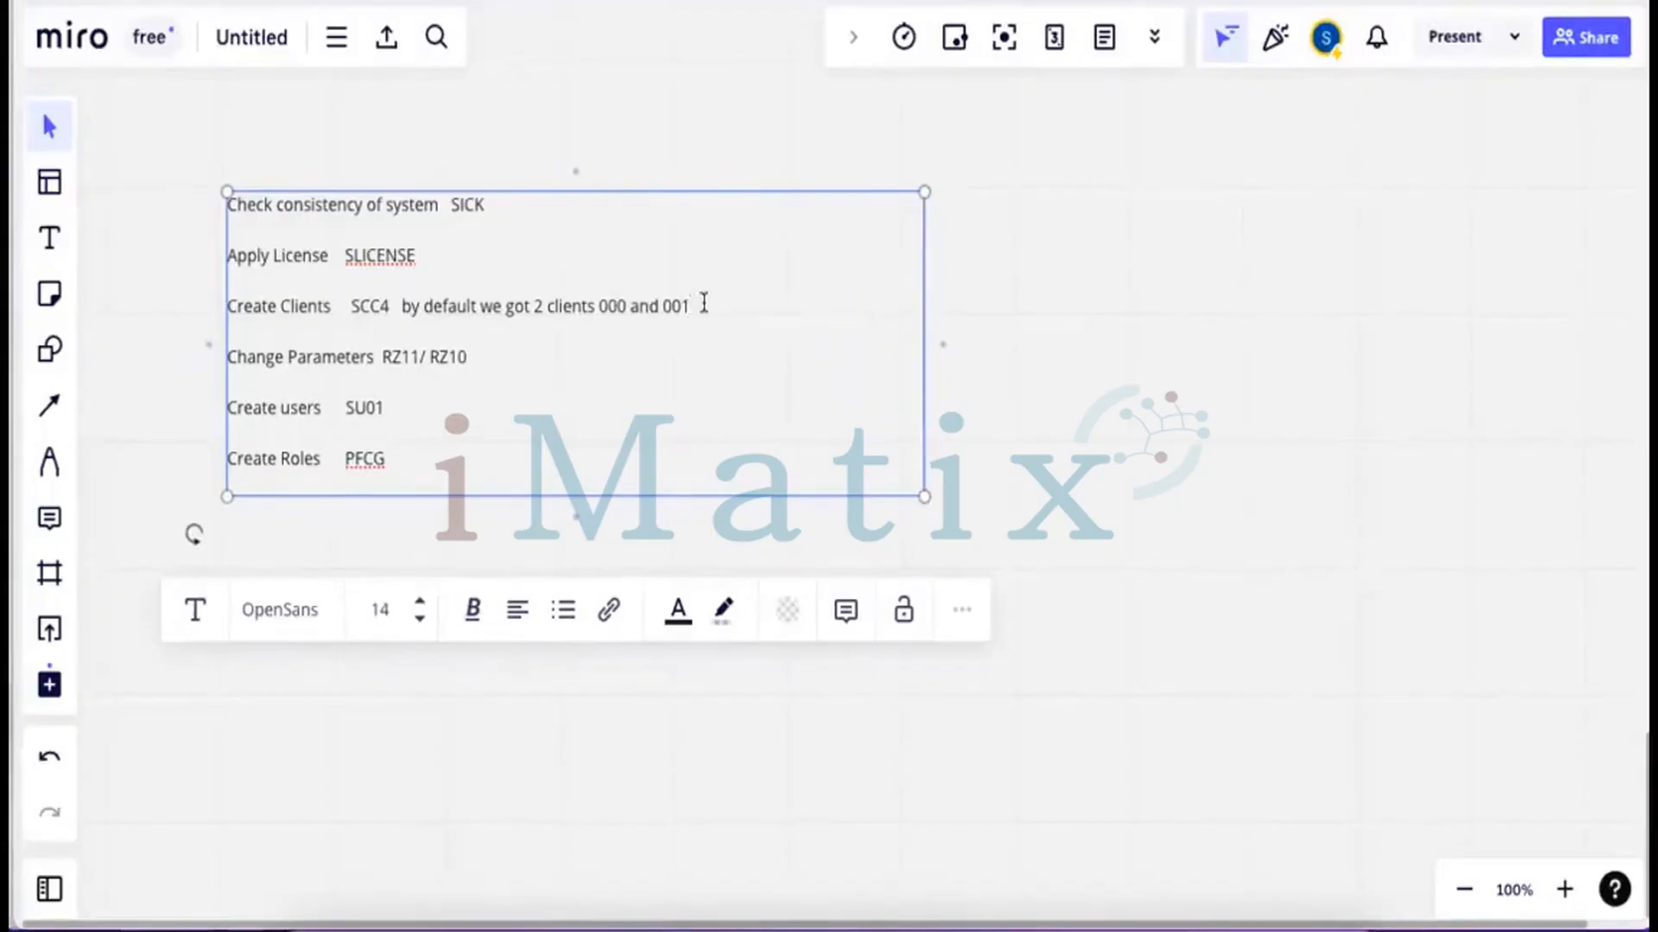
pyautogui.write('. If custm')
pyautogui.press('BackSpace')
pyautogui.write("omer don't want to create clo")
pyautogui.press('BackSpace')
pyautogui.press('BackSpace')
pyautogui.write('lient they work in 001 client')
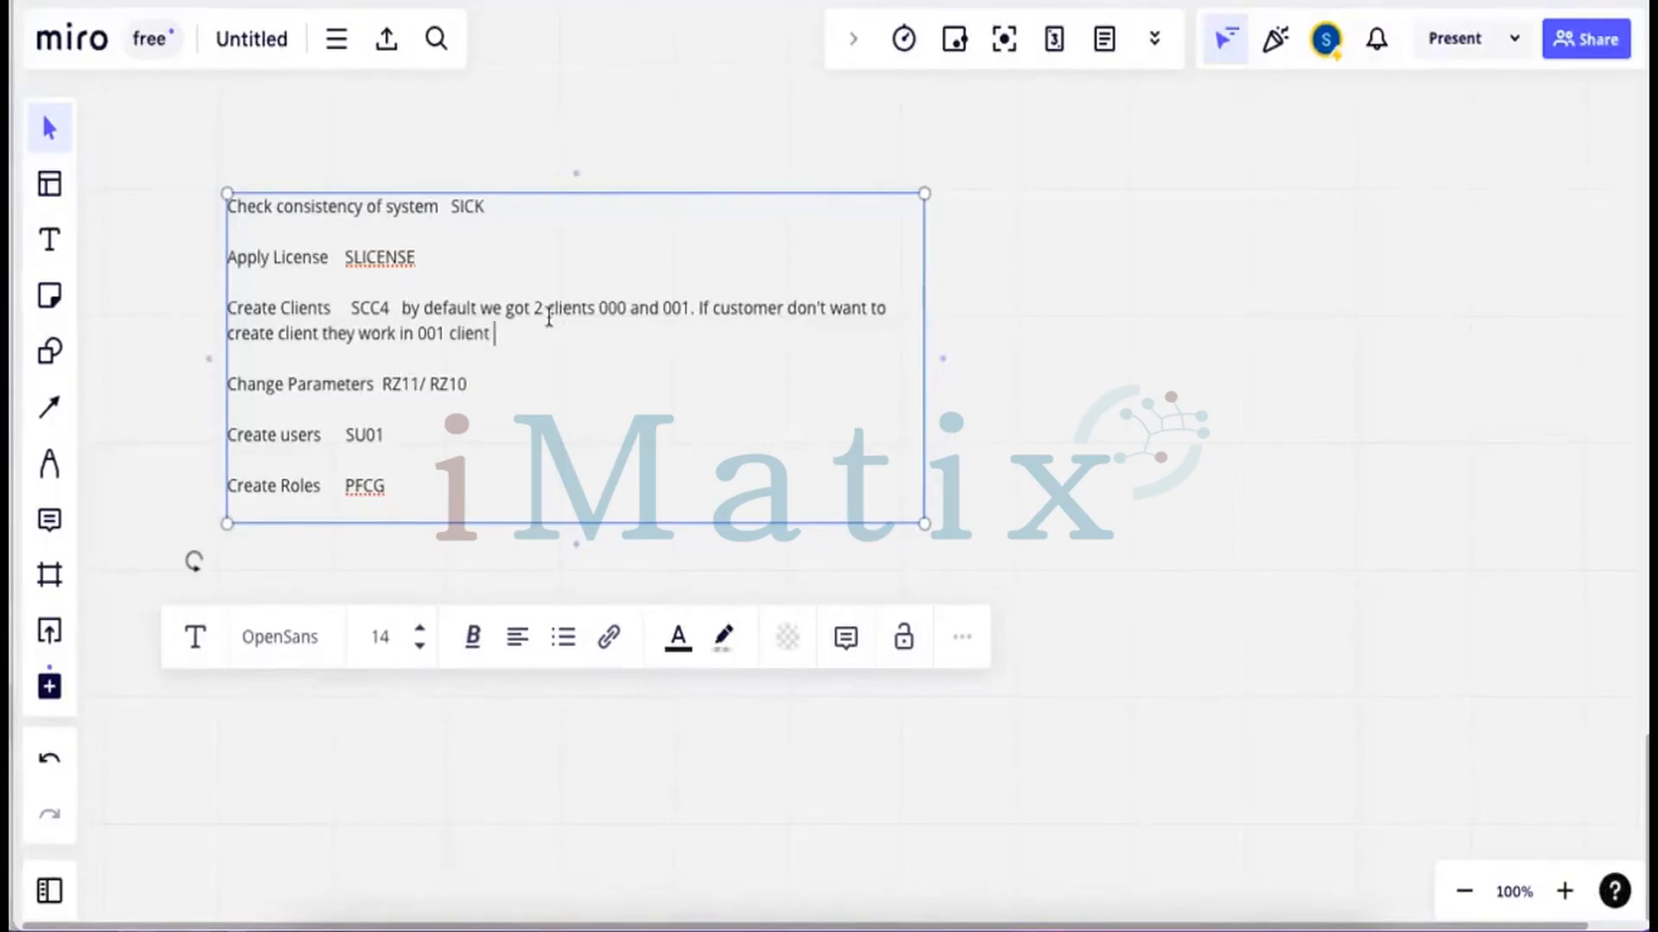
pyautogui.moveTo(599, 308); pyautogui.dragTo(618, 309)
pyautogui.click(671, 308)
# Append '. GHC want 100 client to be set up UK.' after '001 client' and finish editing
pyautogui.moveTo(629, 310); pyautogui.dragTo(601, 312)
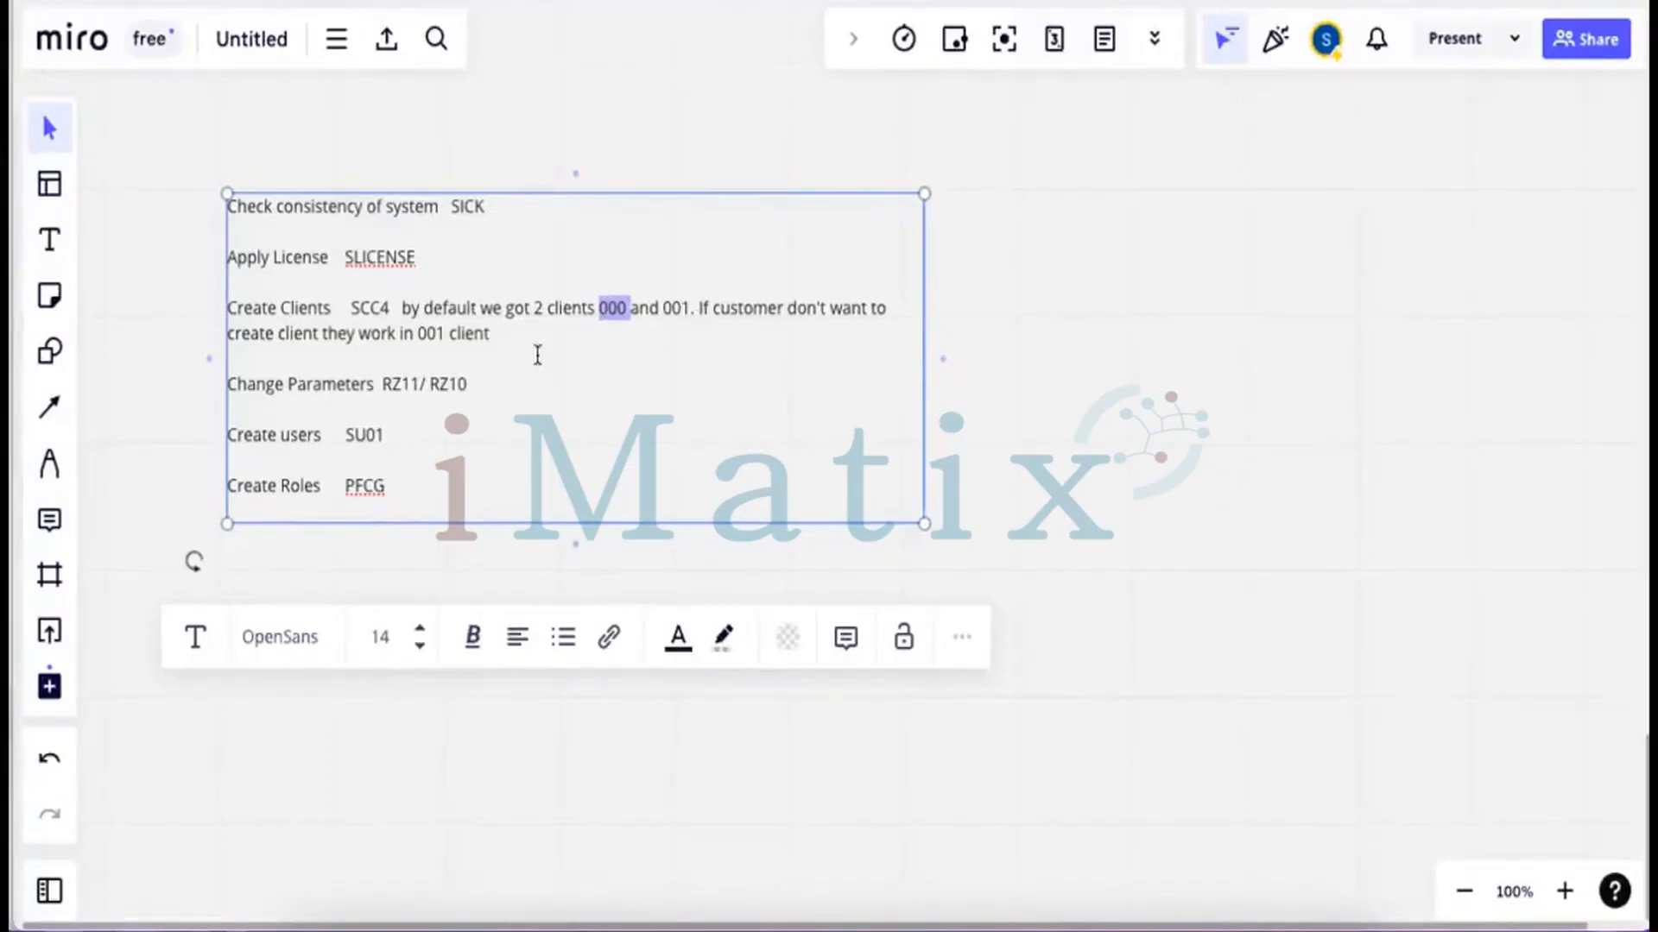
pyautogui.click(496, 334)
pyautogui.write('. GHC want 100')
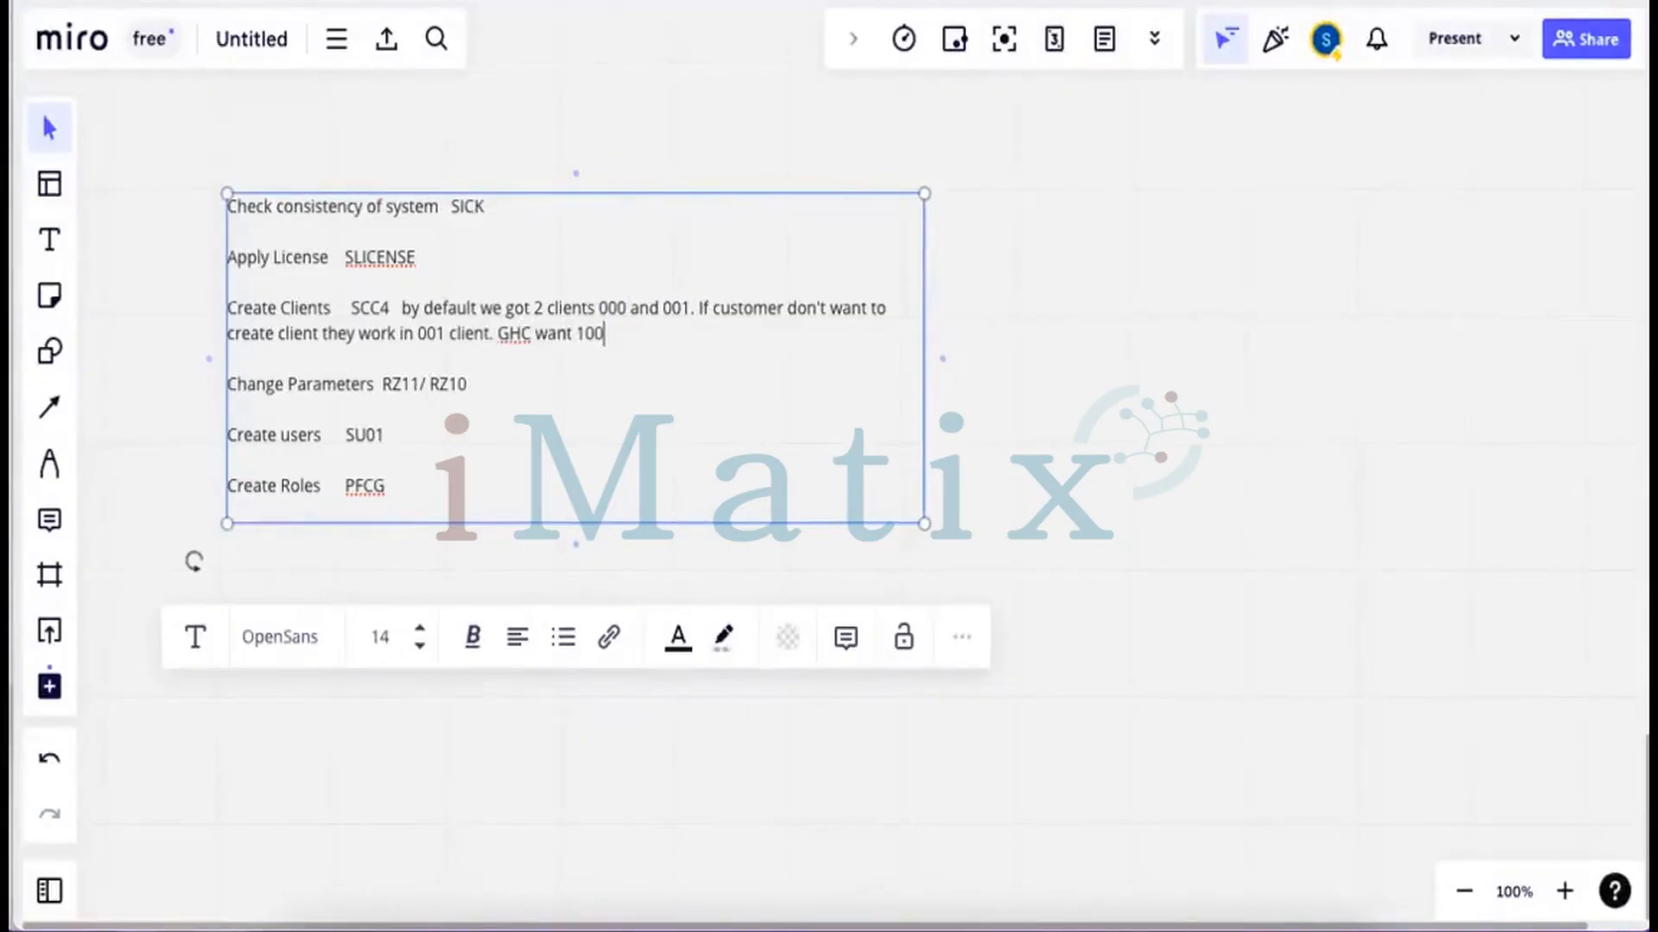
pyautogui.write(' client to be set up UK')
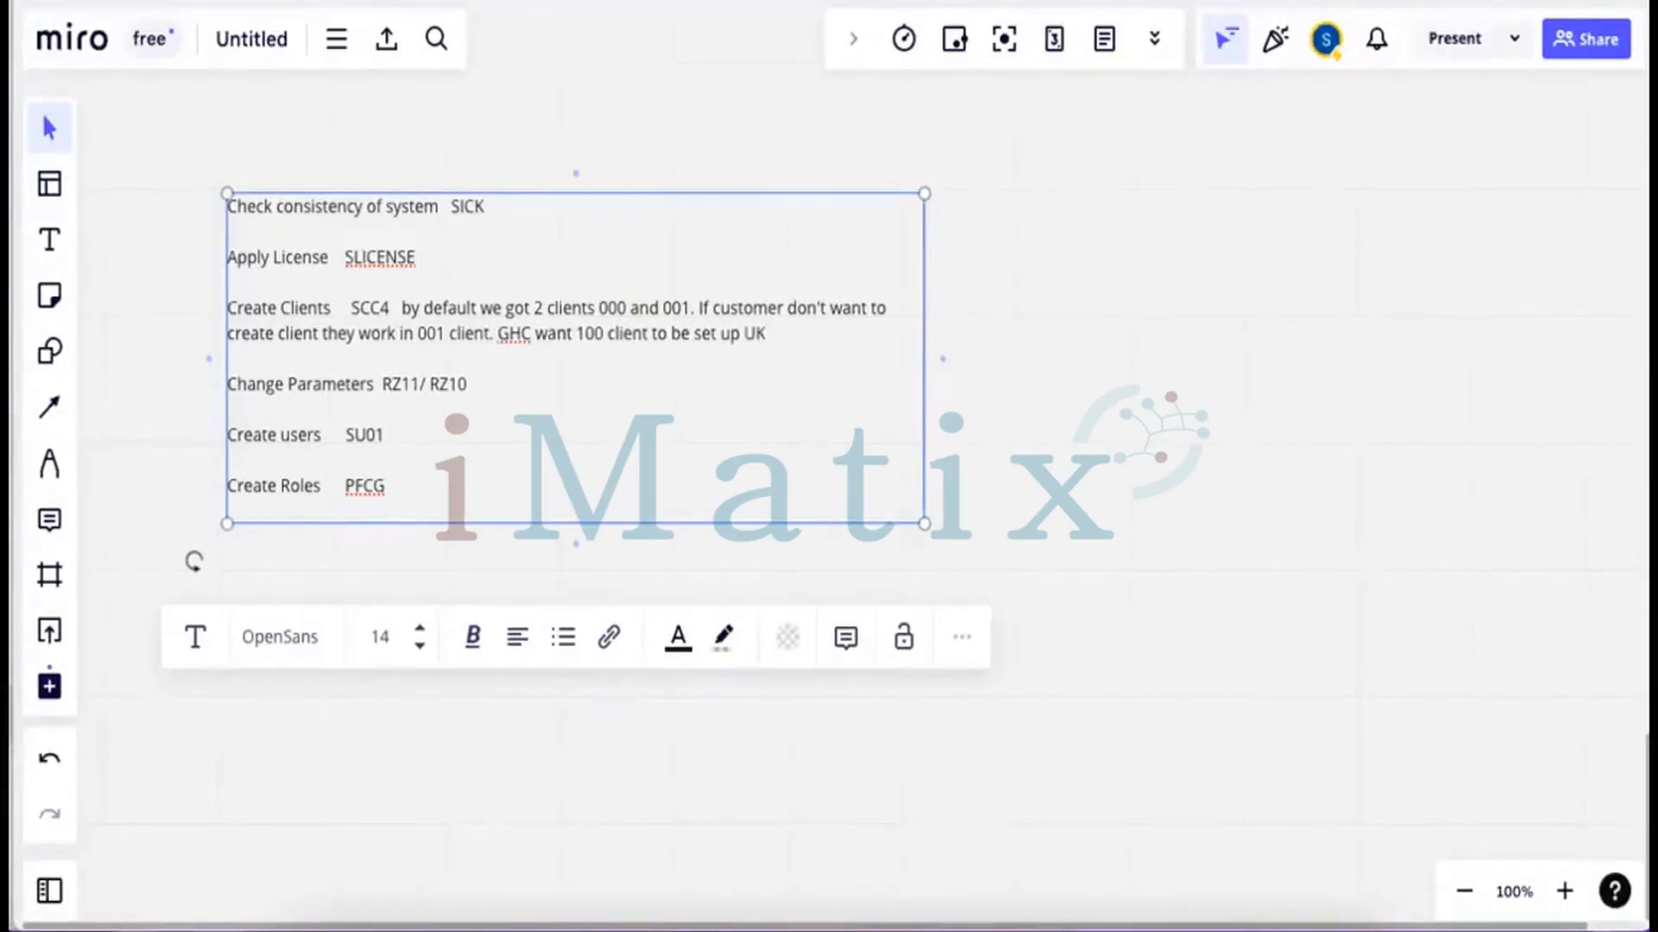
pyautogui.write('.')
pyautogui.moveTo(391, 304); pyautogui.dragTo(360, 308)
pyautogui.click(993, 827)
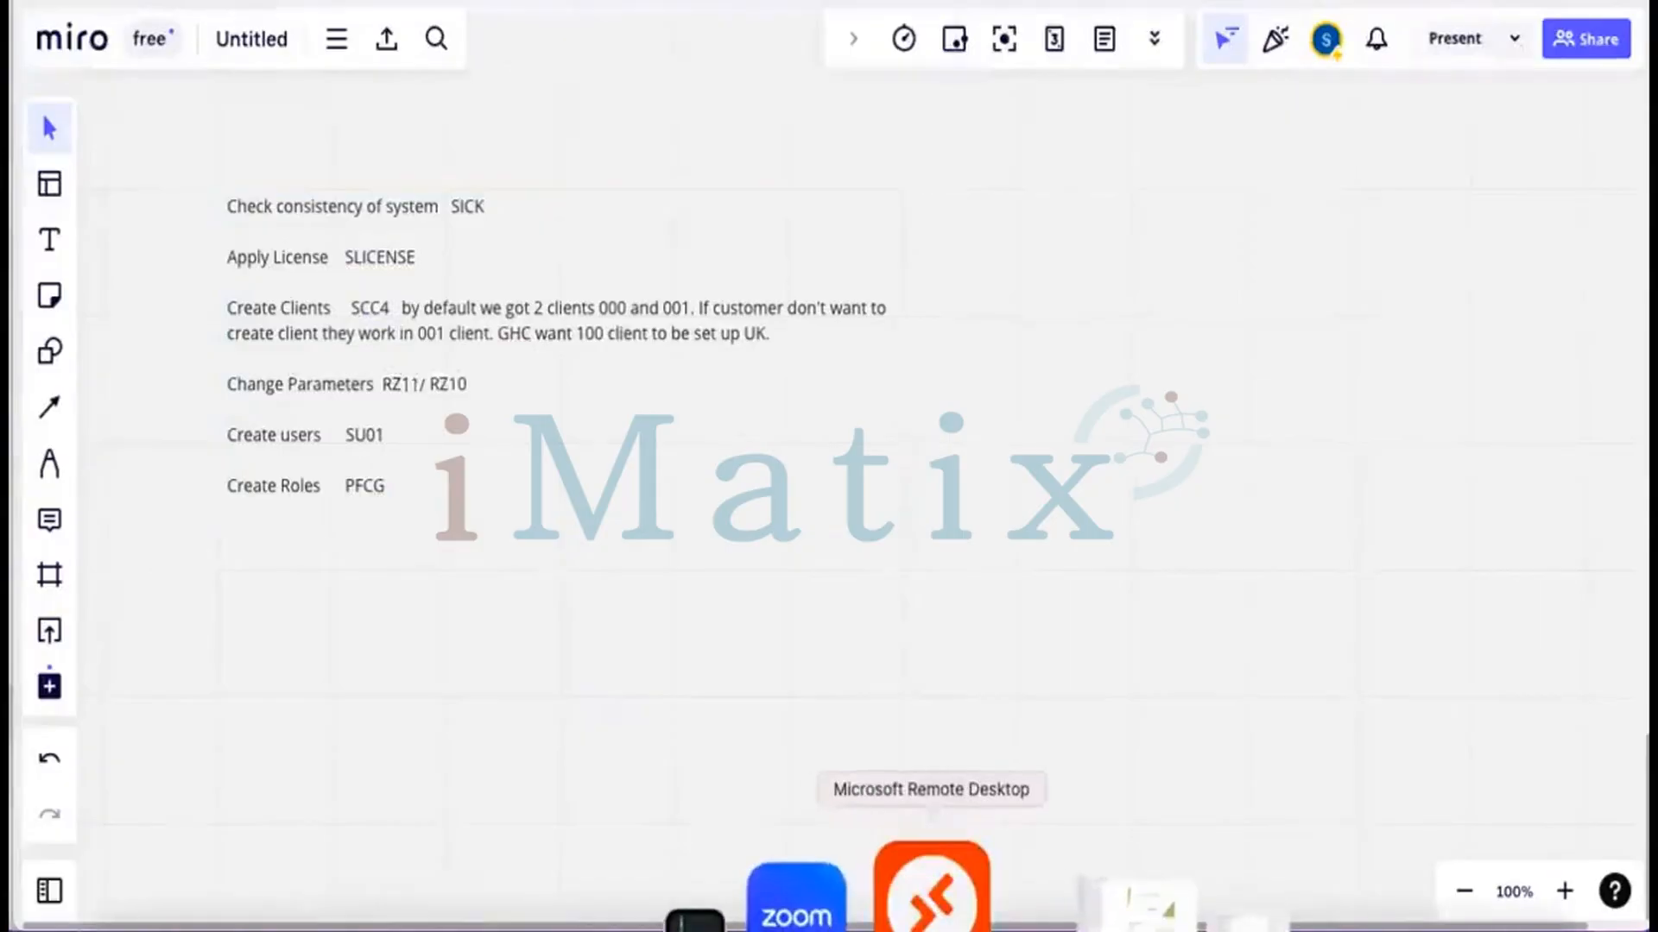
# Return to the remote SAP session and run SM30 table maintenance from Easy Access
pyautogui.click(932, 889)
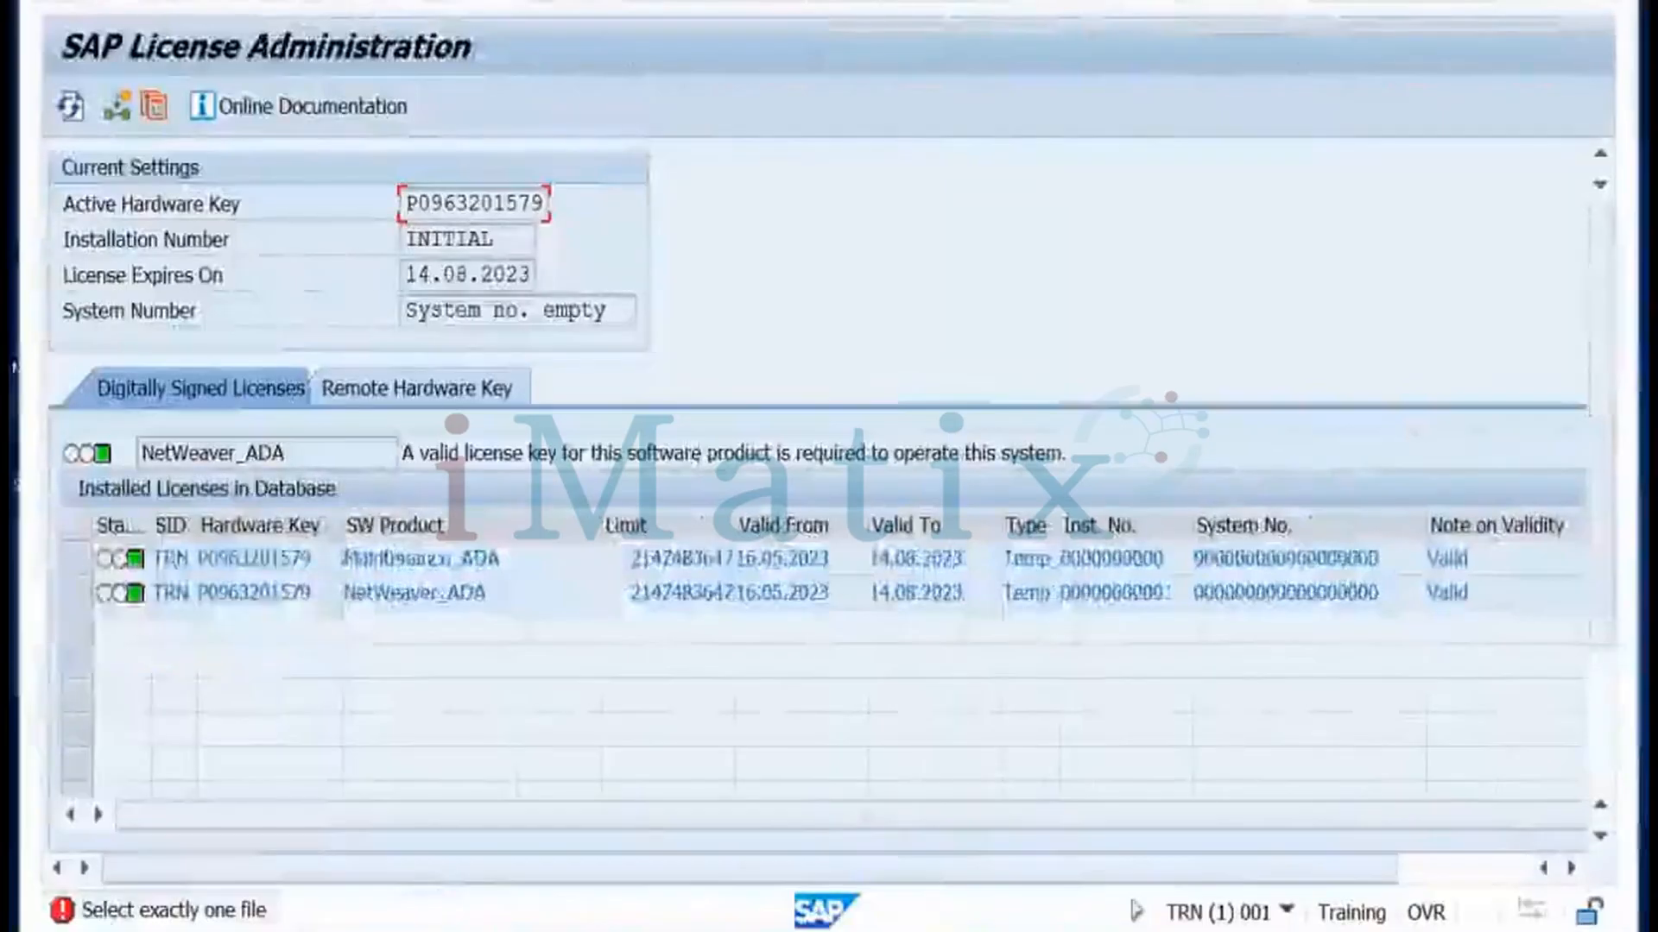
pyautogui.press('F3')
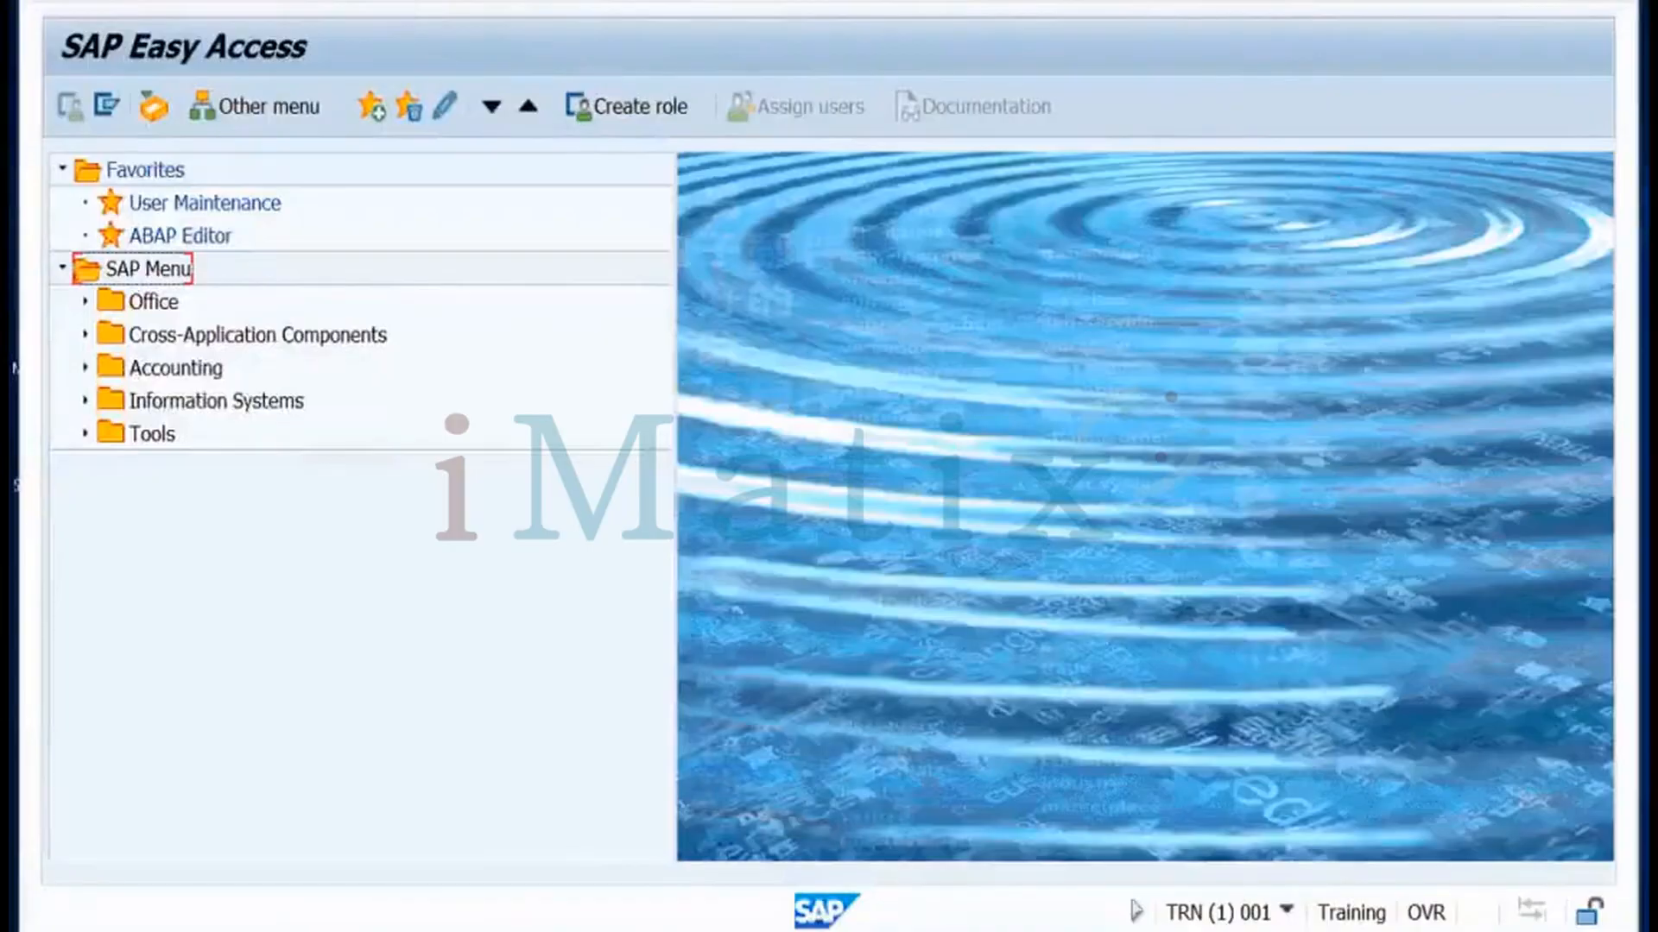
pyautogui.click(277, 5)
pyautogui.write('sm30')
pyautogui.press('Return')
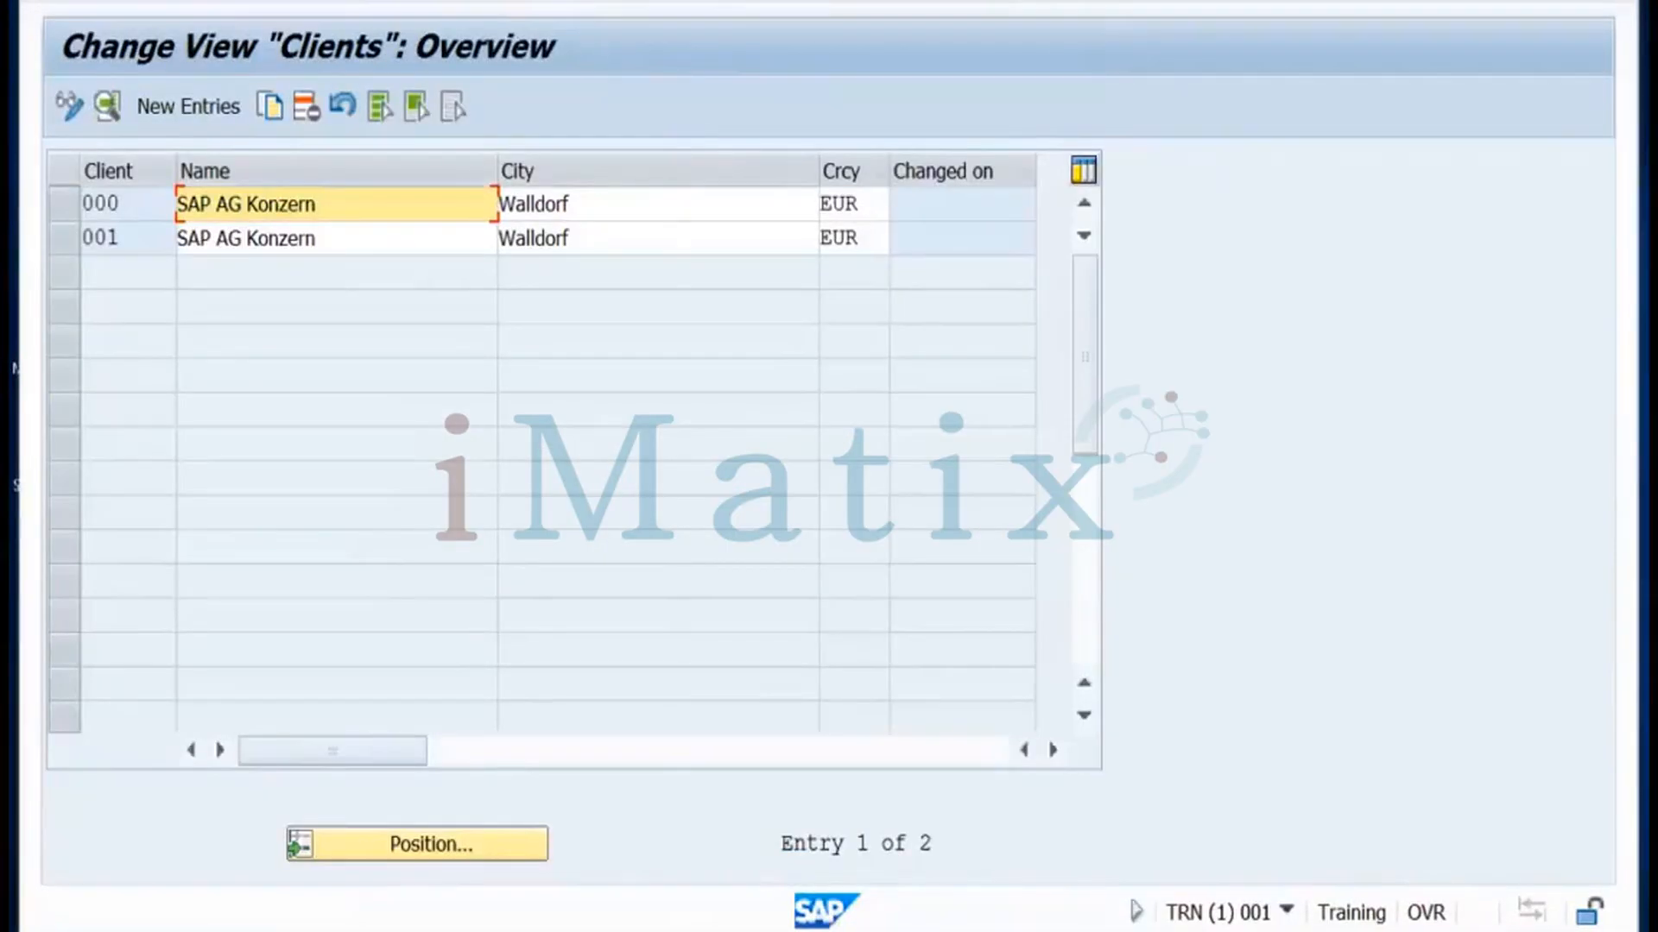
# Go back to Easy Access and open the Clients overview listing clients 000 and 001
pyautogui.press('F3')
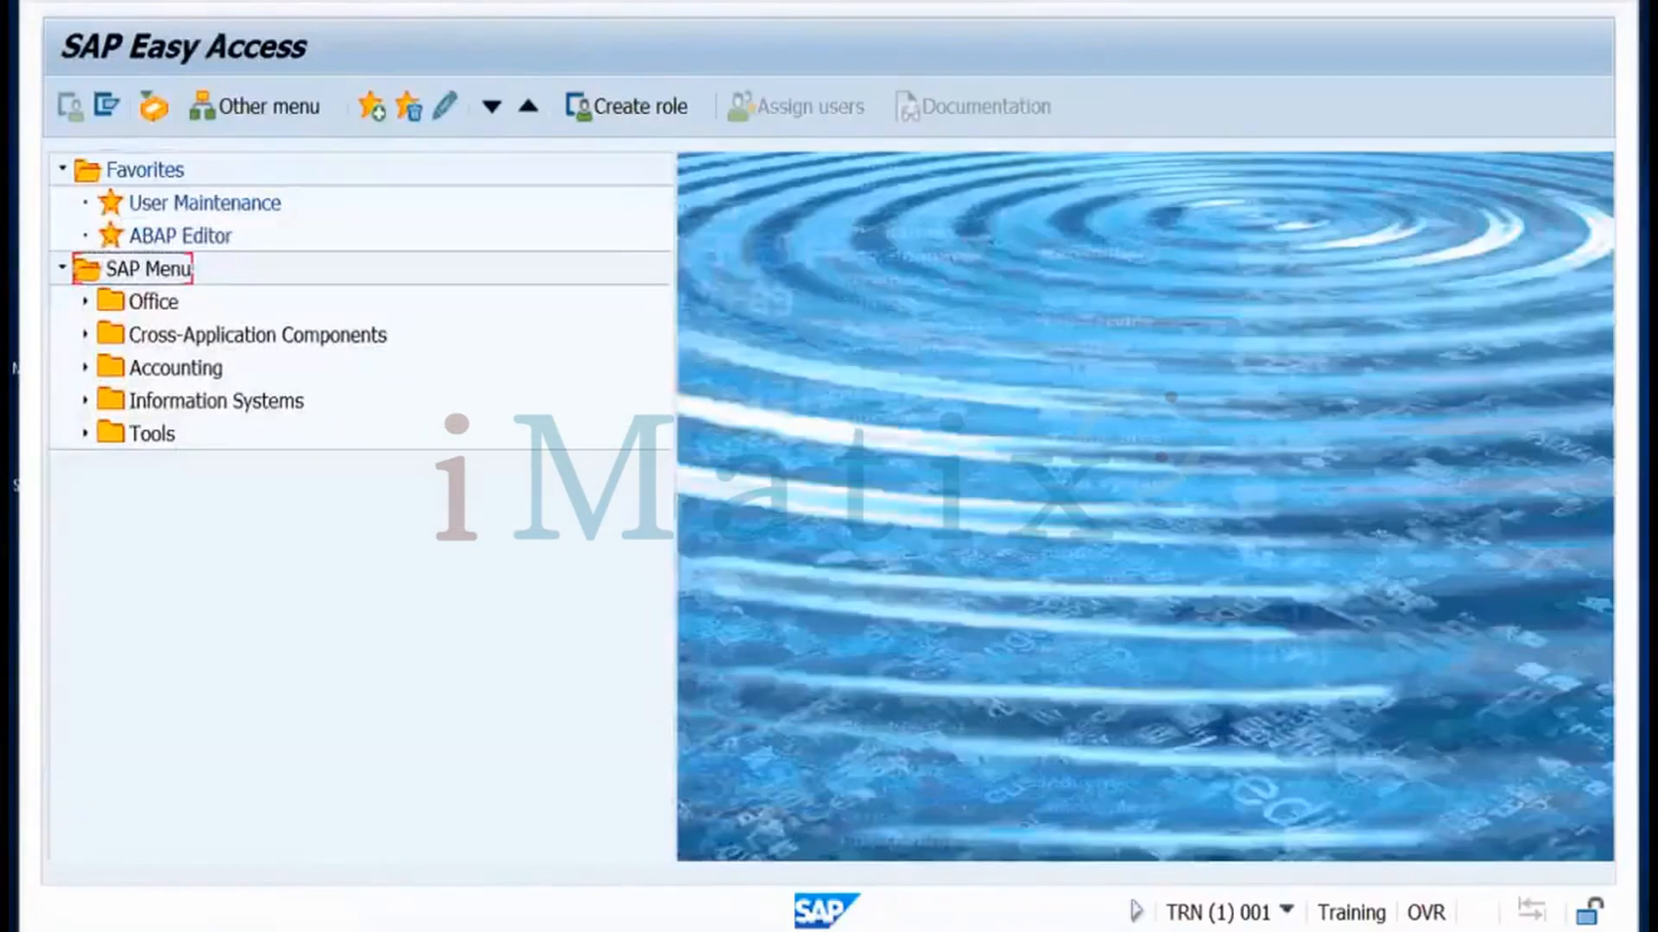
pyautogui.click(276, 6)
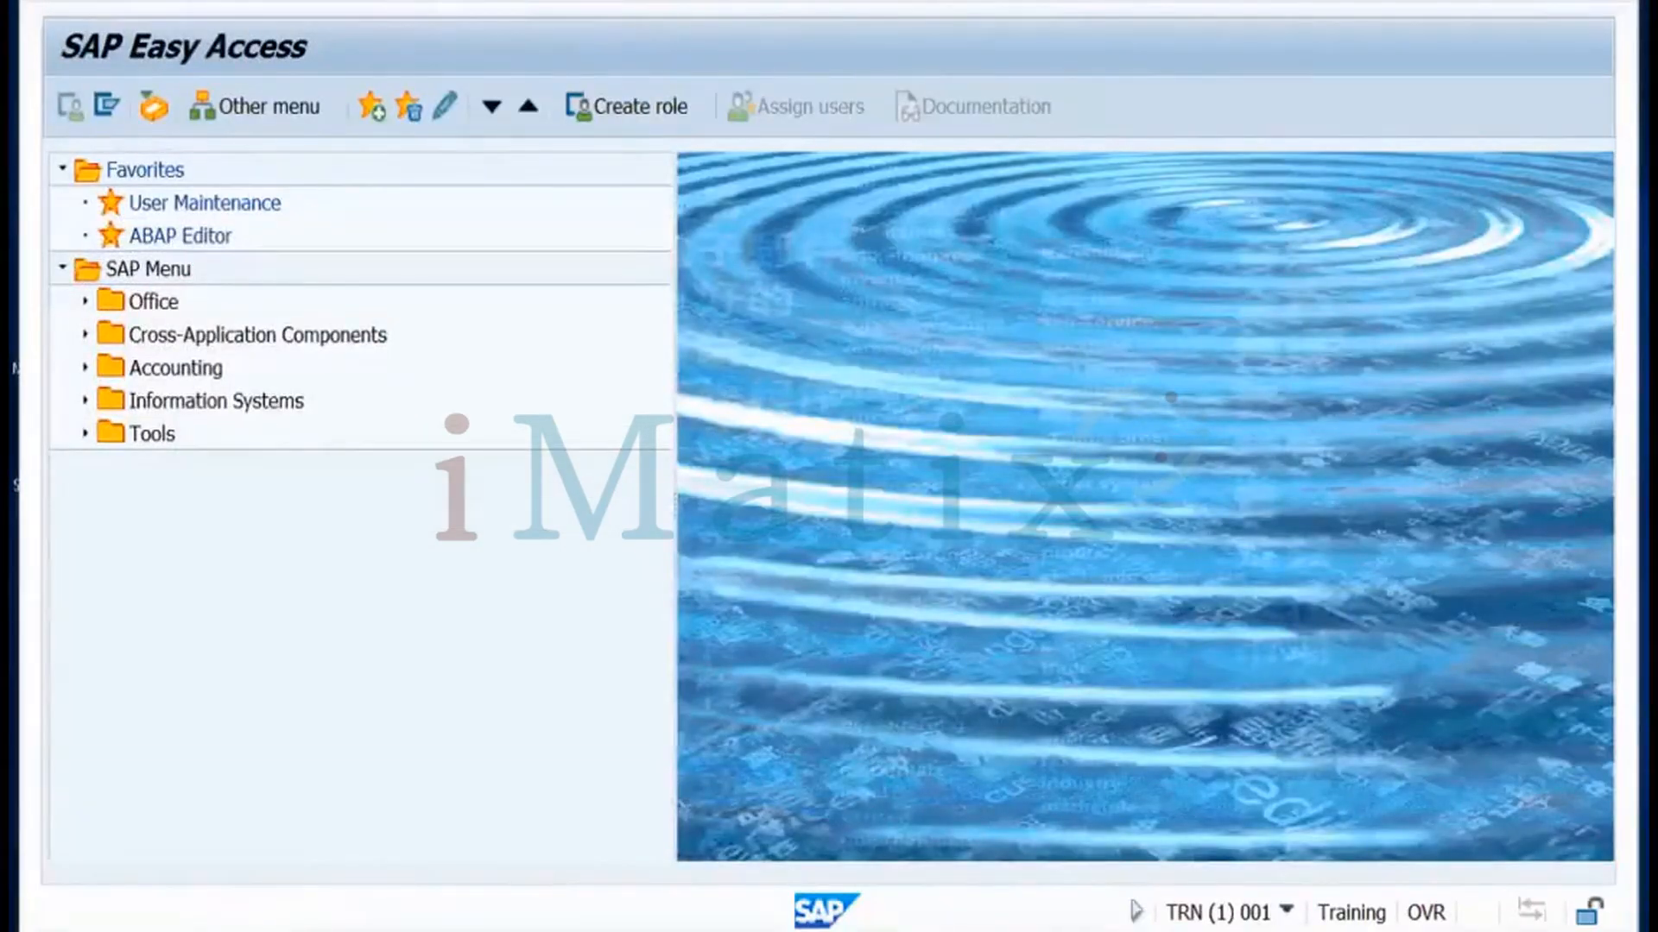
pyautogui.press('Return')
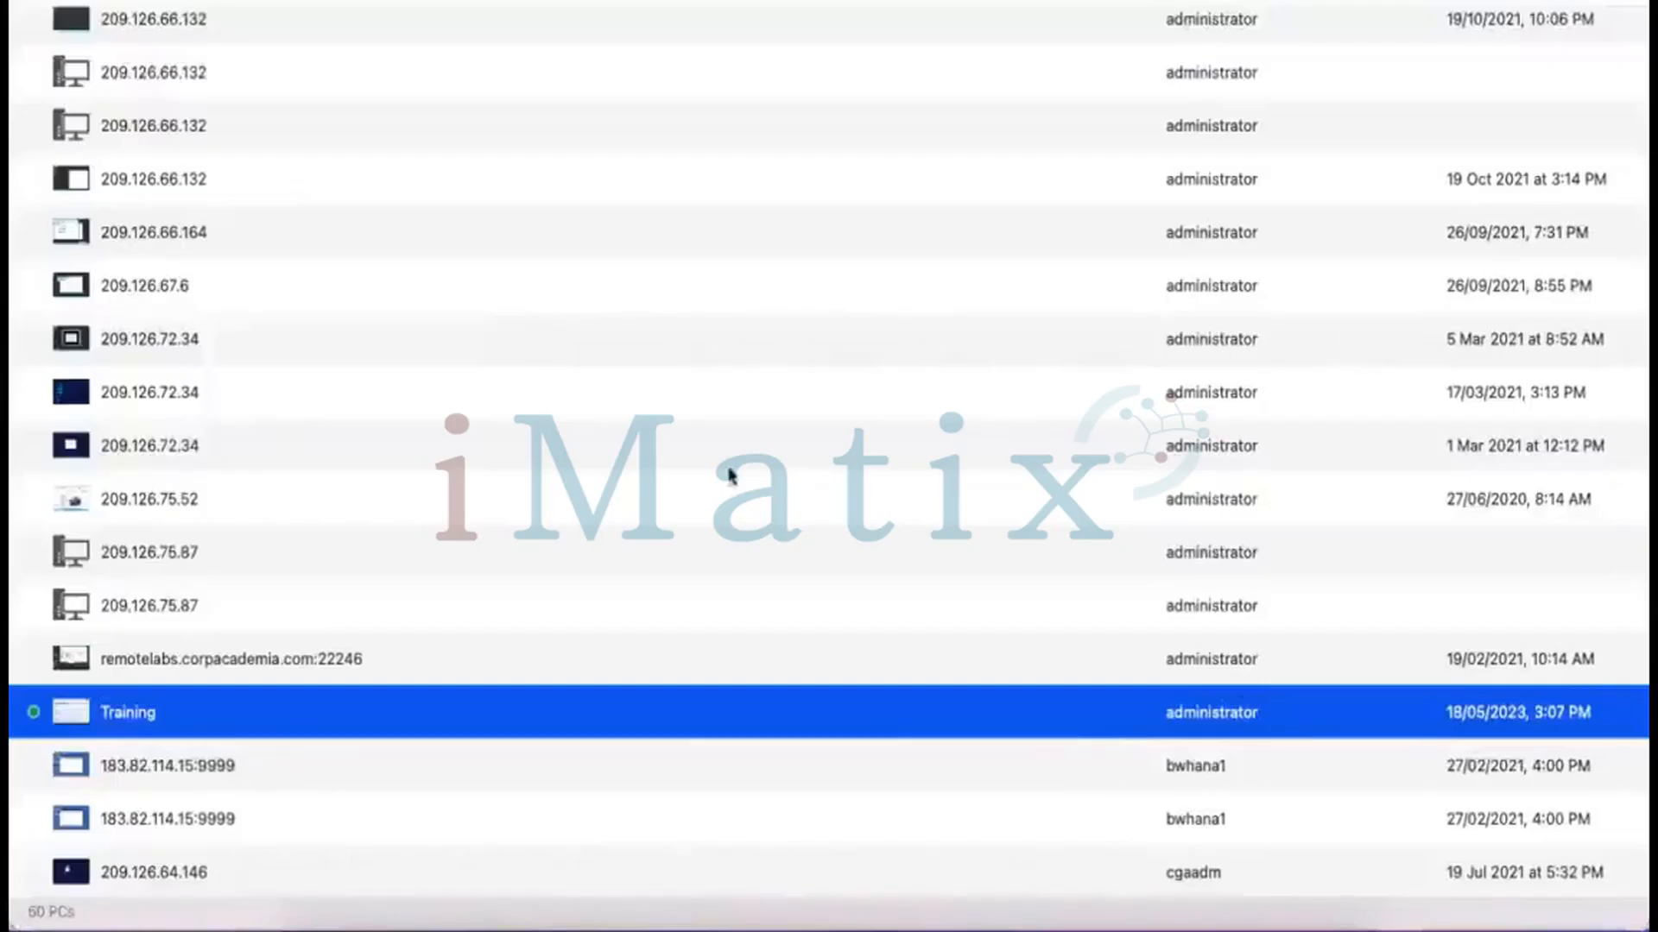
# Put the Clients overview into change mode, accept the cross-client caution, and start a new entry
pyautogui.click(964, 906)
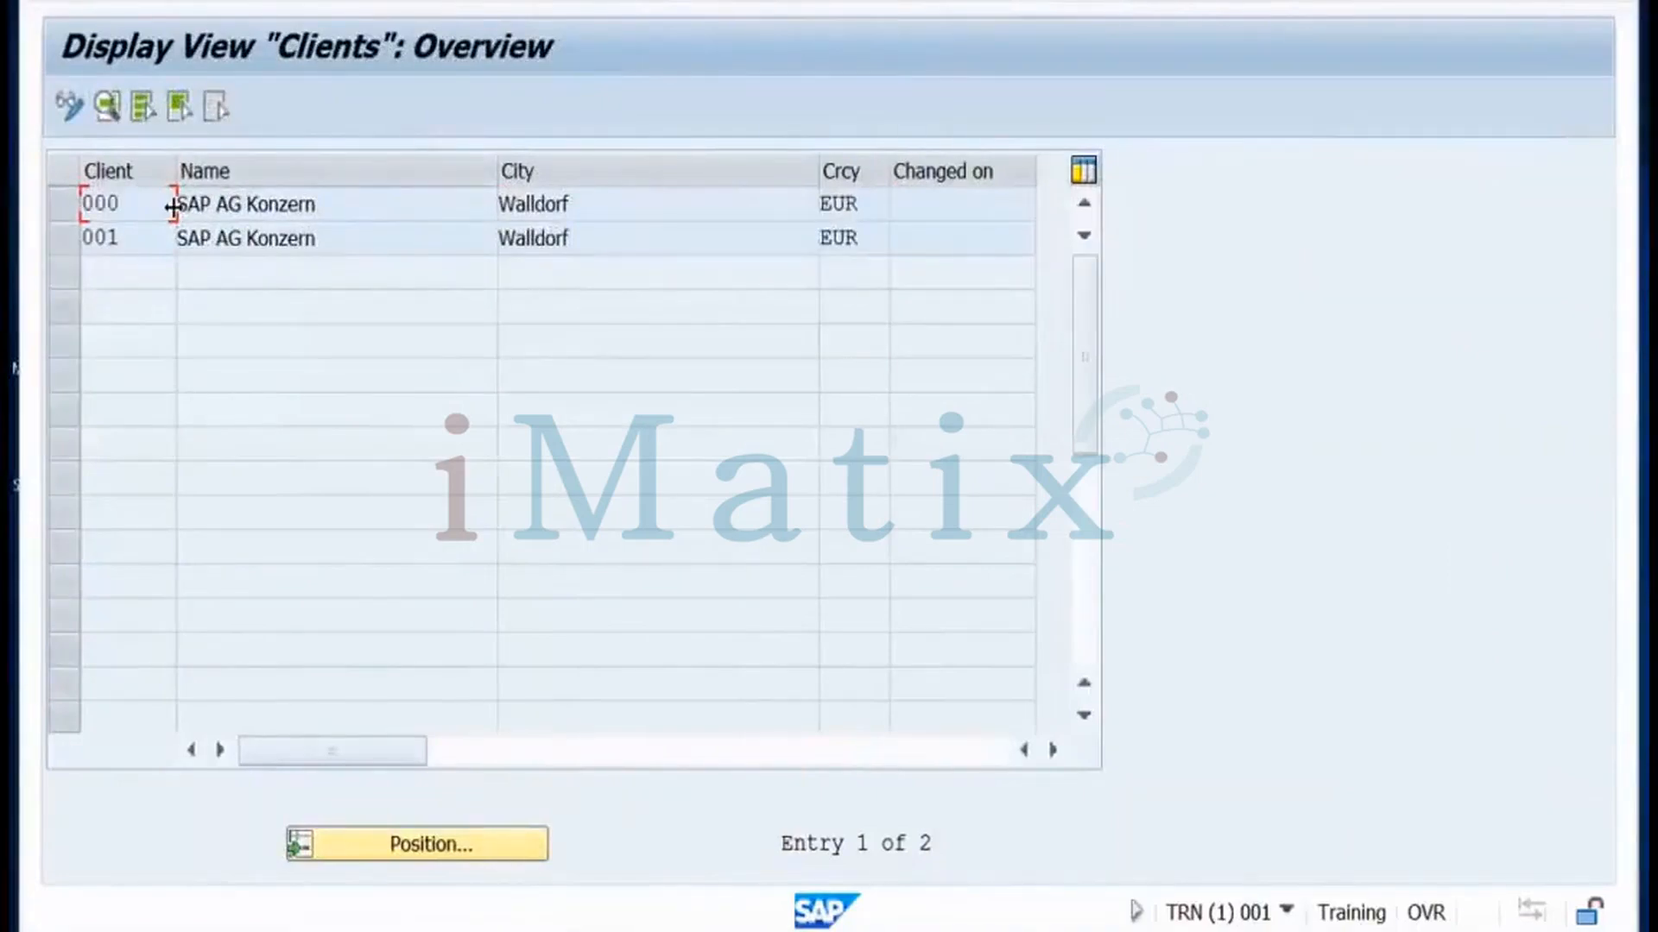
pyautogui.click(70, 106)
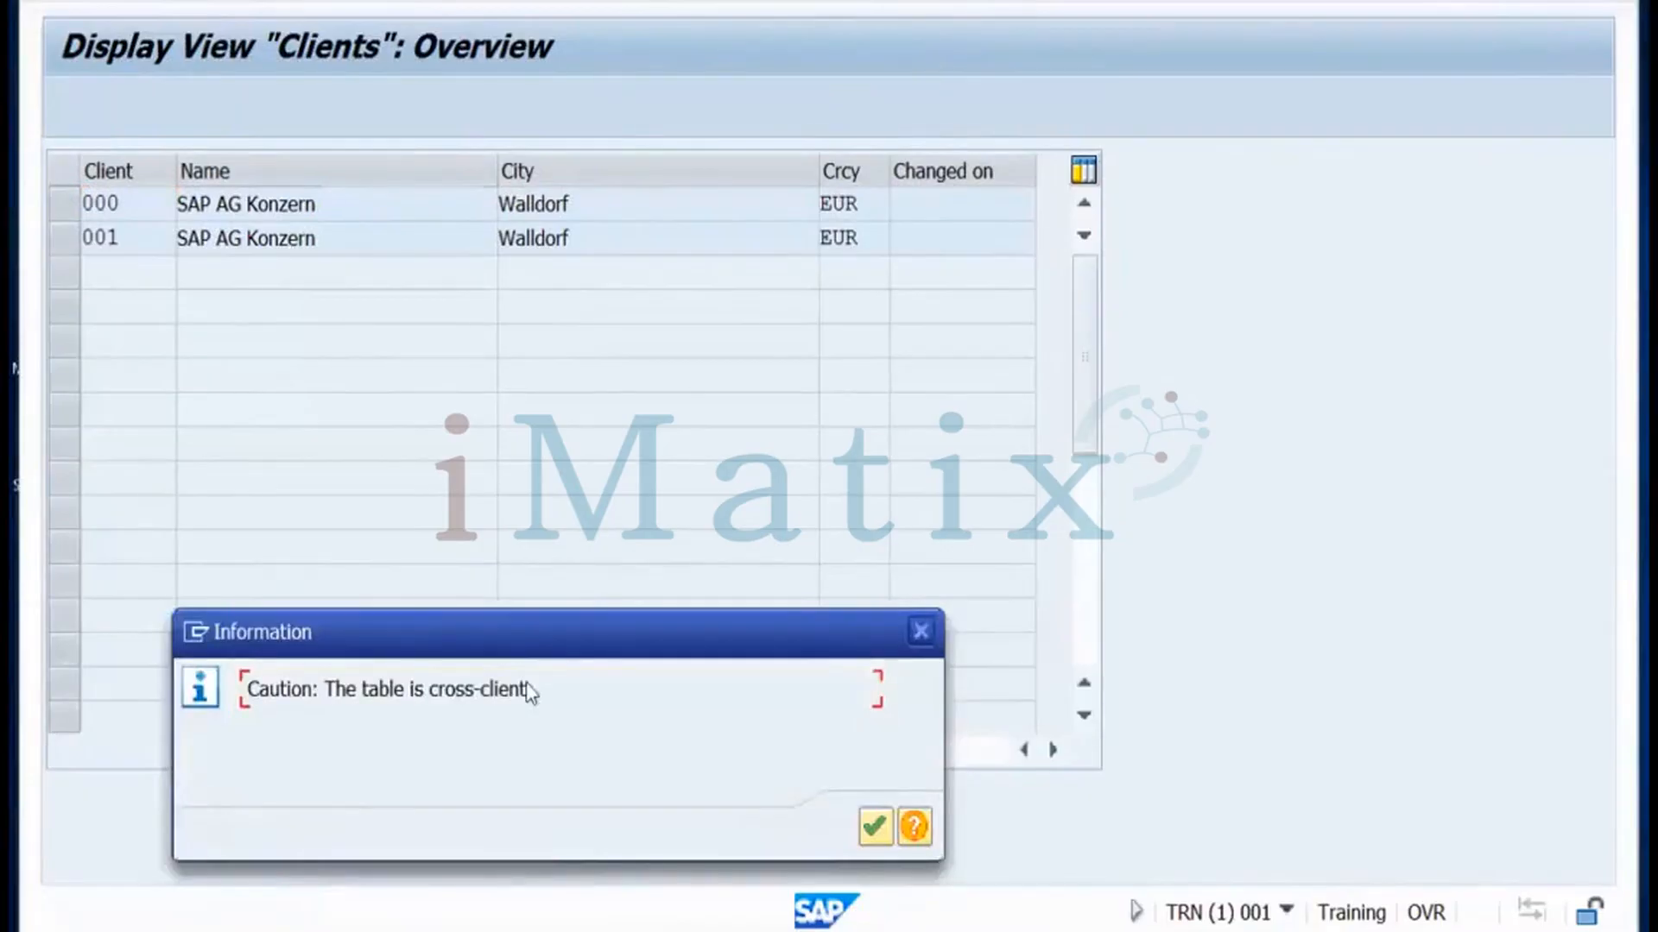
pyautogui.click(874, 829)
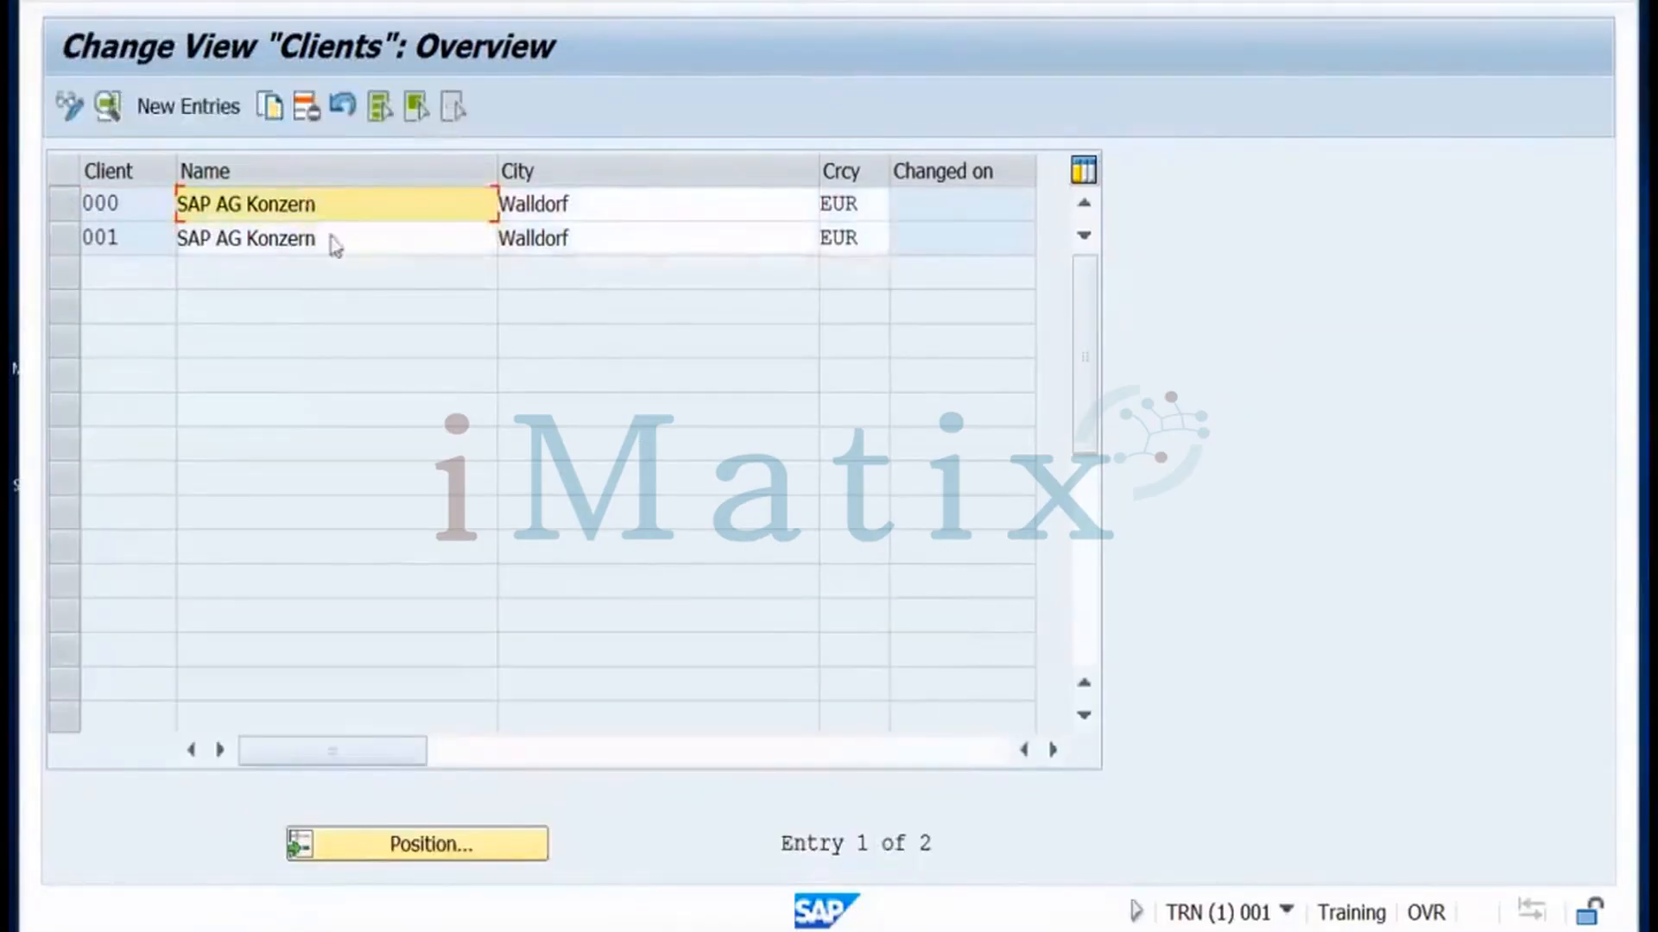
pyautogui.click(220, 111)
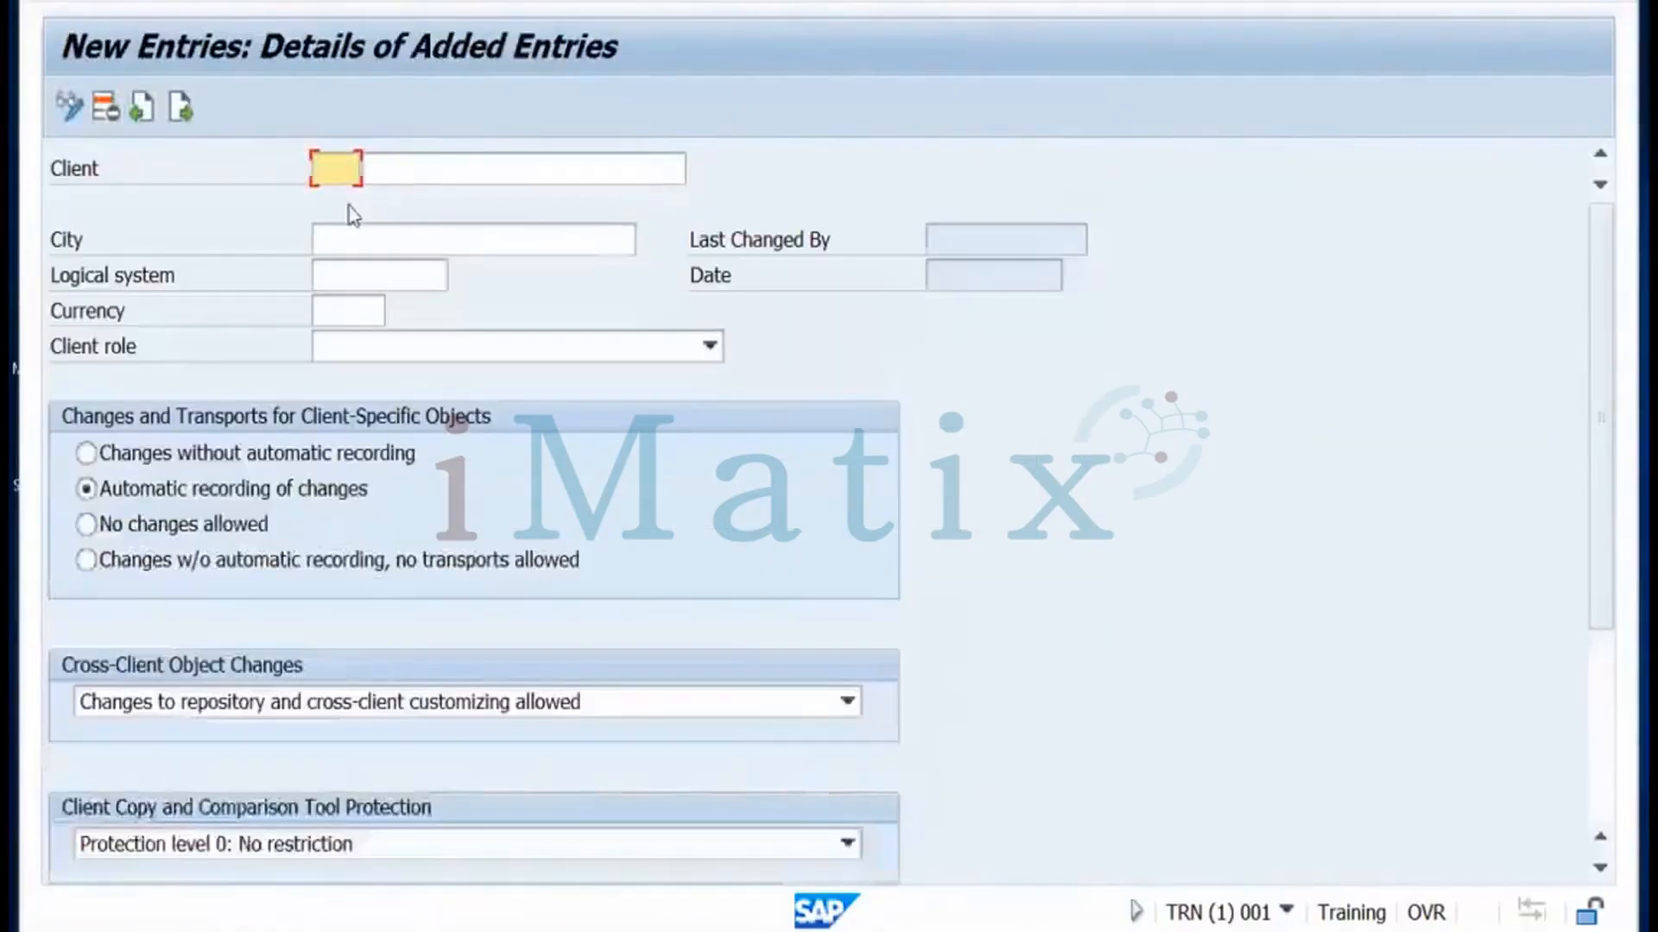
# Enter client 100 named GHCUK with city London and currency GBP
pyautogui.write('100')
pyautogui.click(421, 162)
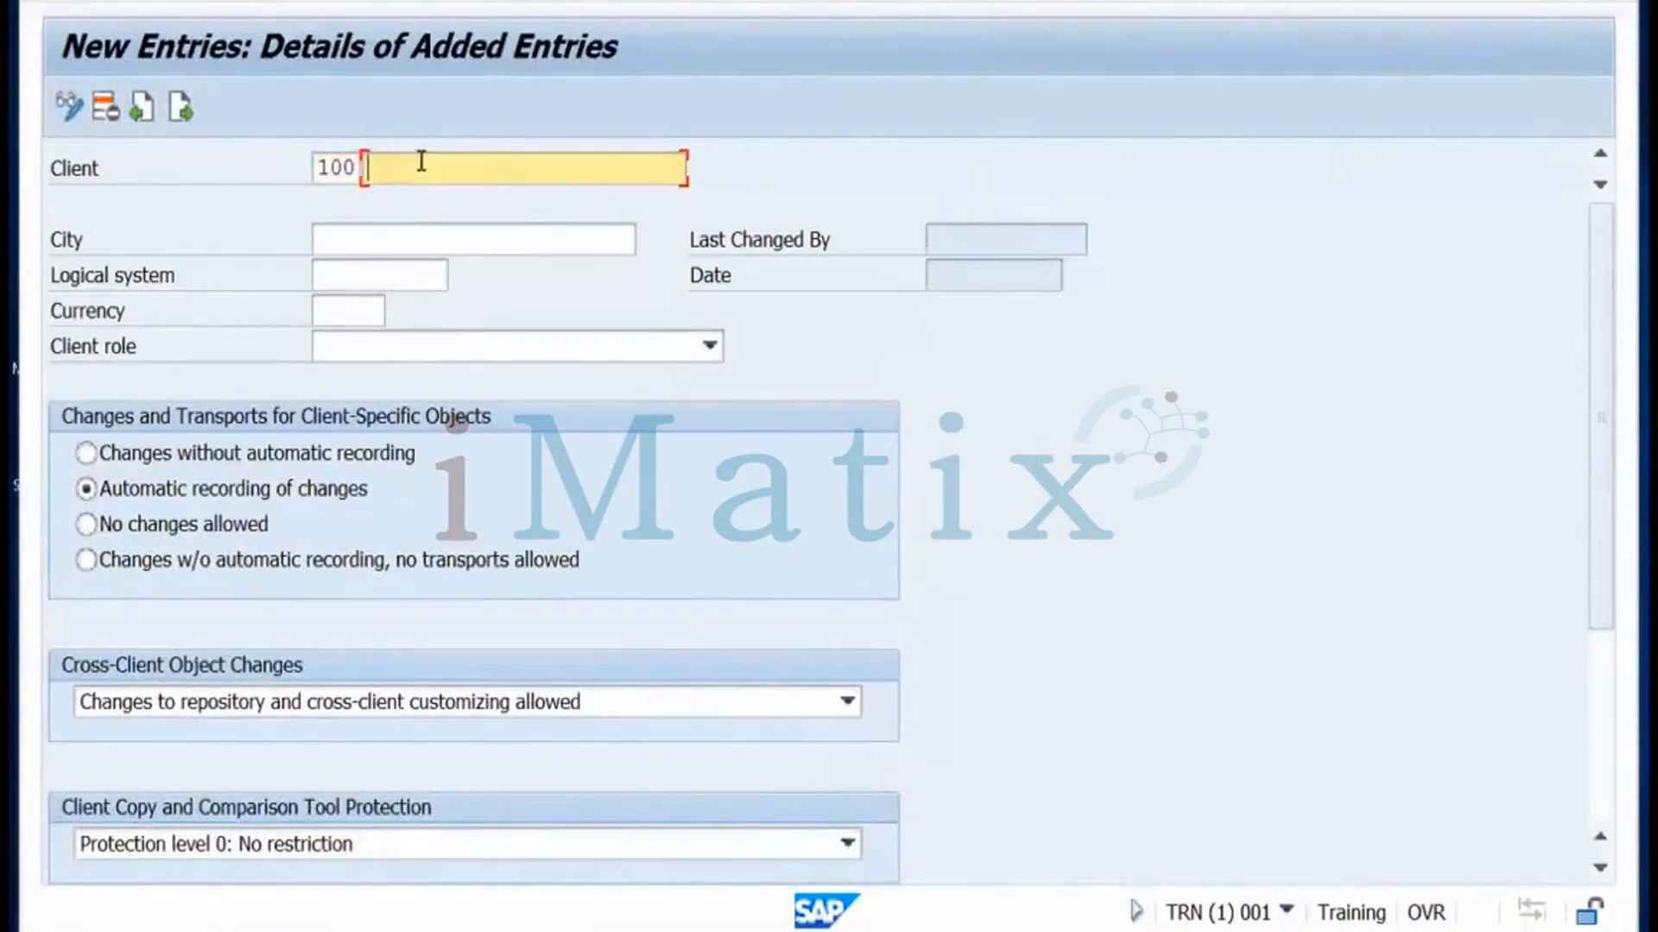
pyautogui.write('GHCUK')
pyautogui.click(407, 246)
pyautogui.write('London')
pyautogui.click(387, 272)
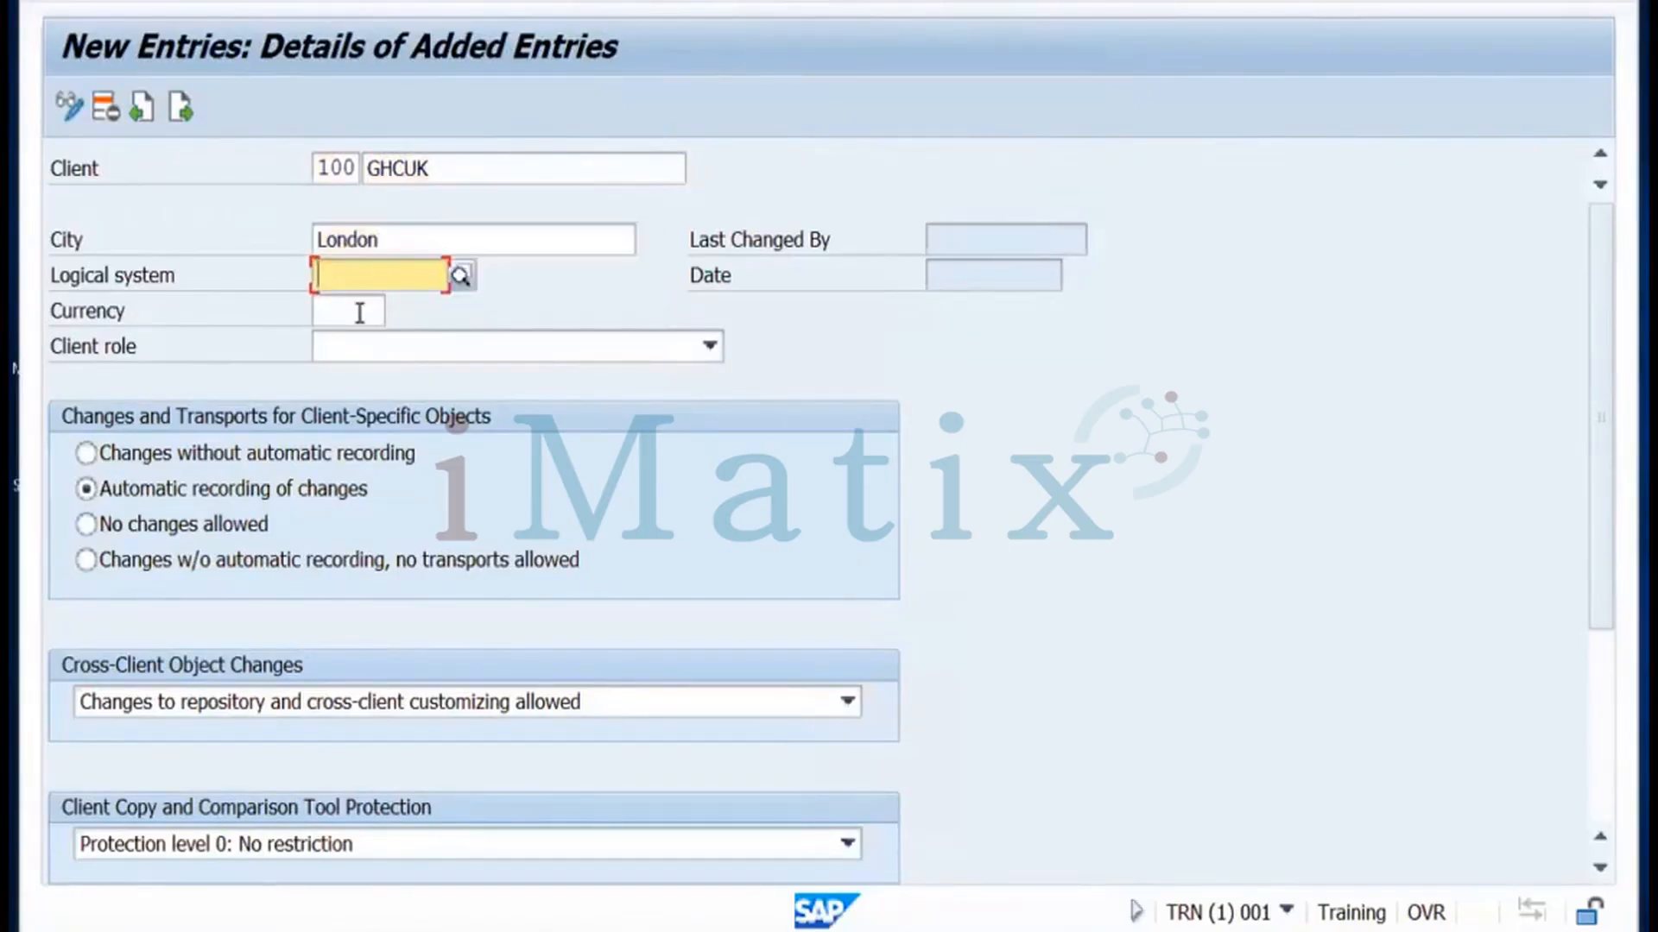
pyautogui.click(359, 312)
pyautogui.write('EU')
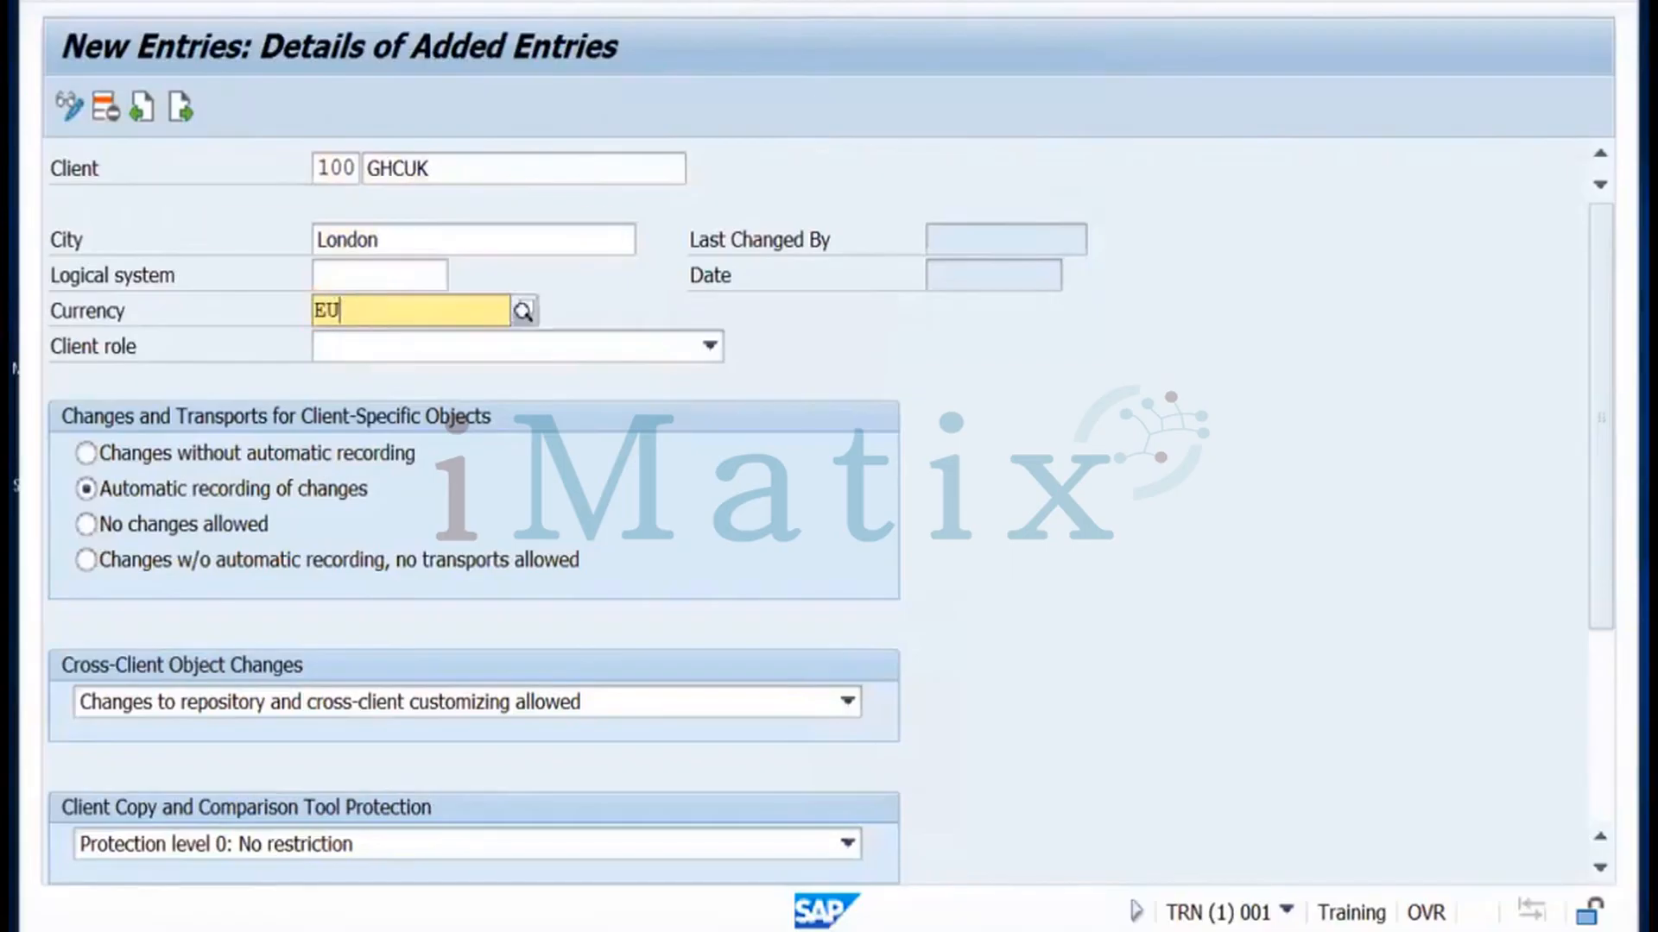
pyautogui.press('BackSpace')
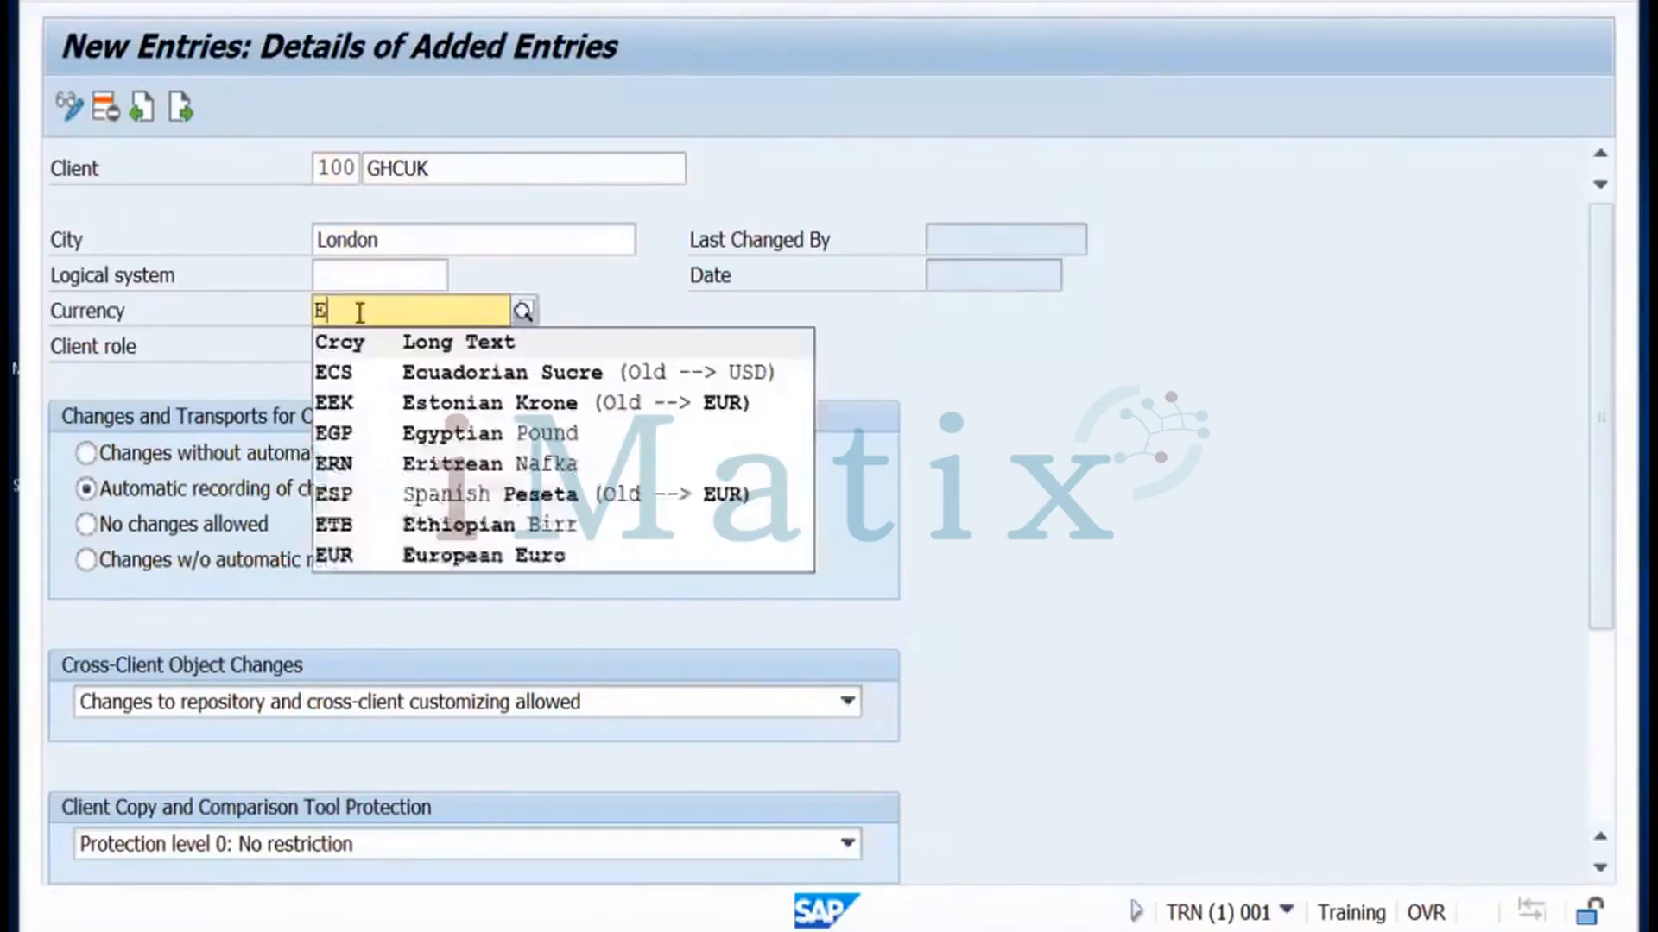
pyautogui.press('BackSpace')
pyautogui.write('GBP')
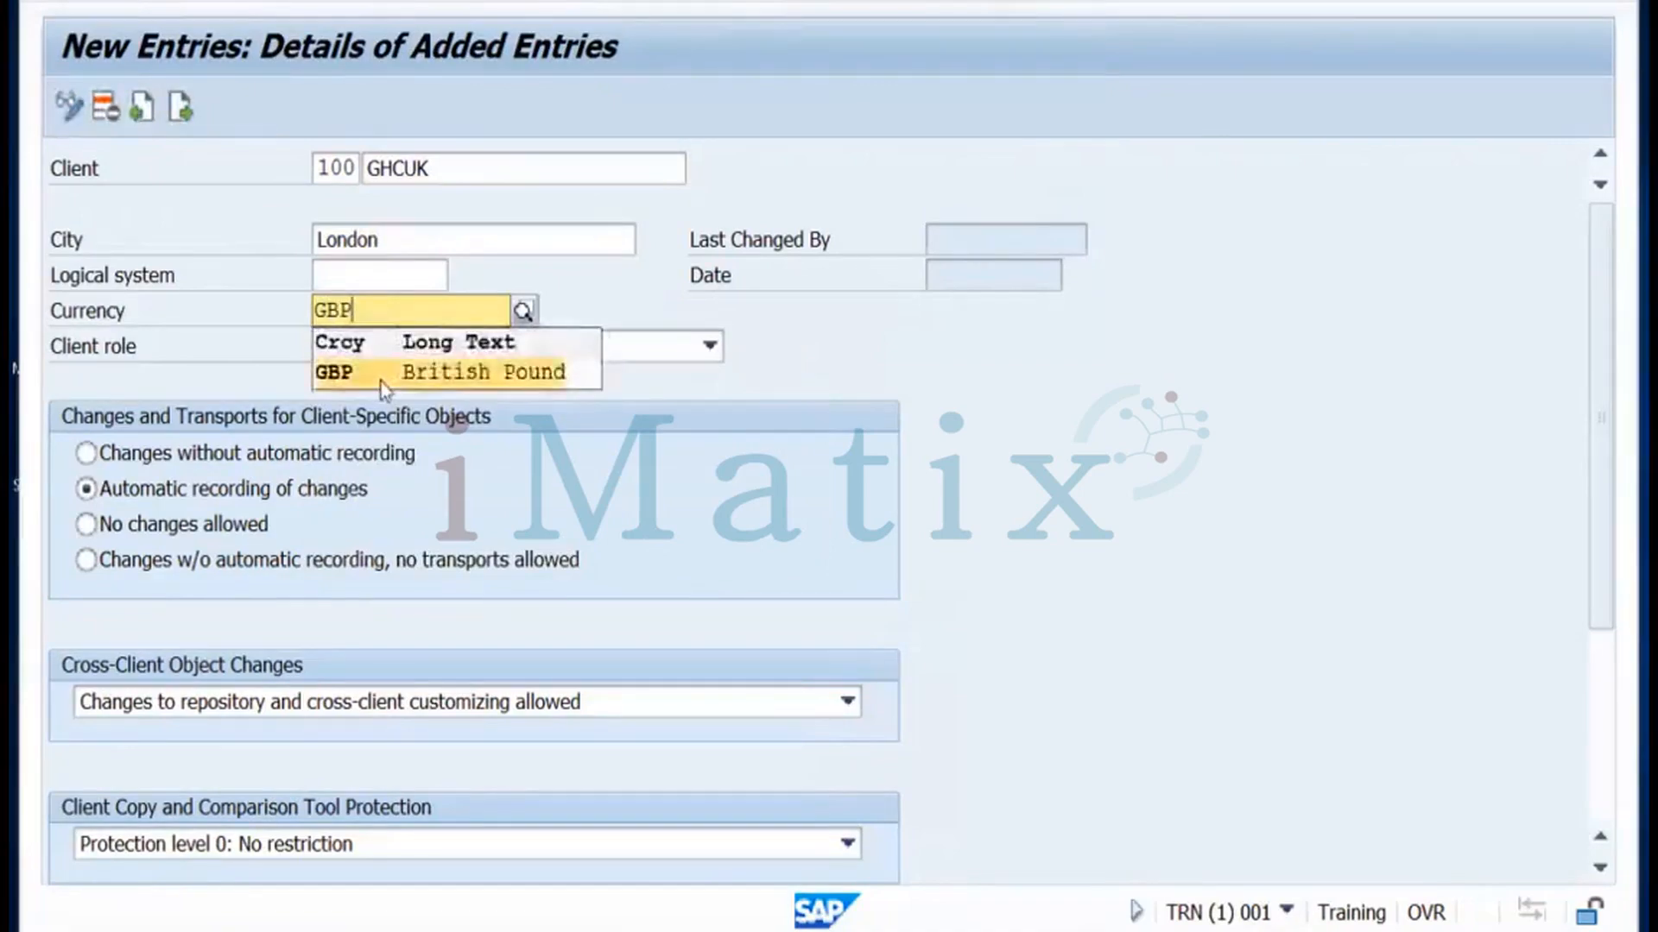
pyautogui.click(384, 373)
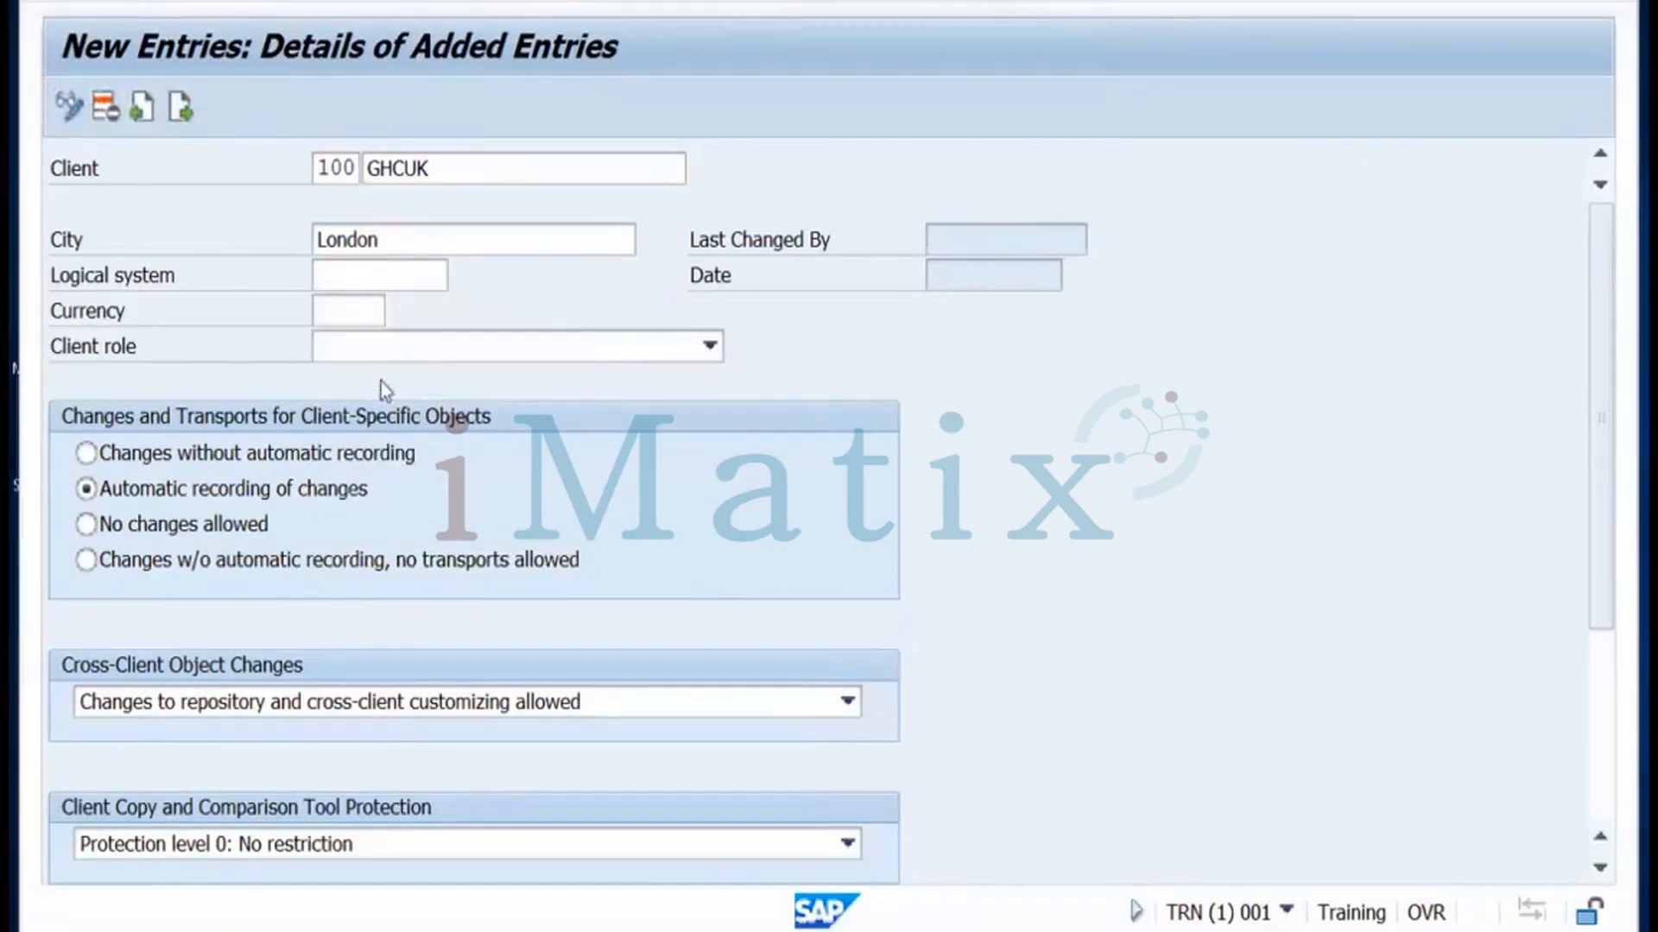
# Set the client role to Test, save client 100, and return to the overview
pyautogui.click(435, 349)
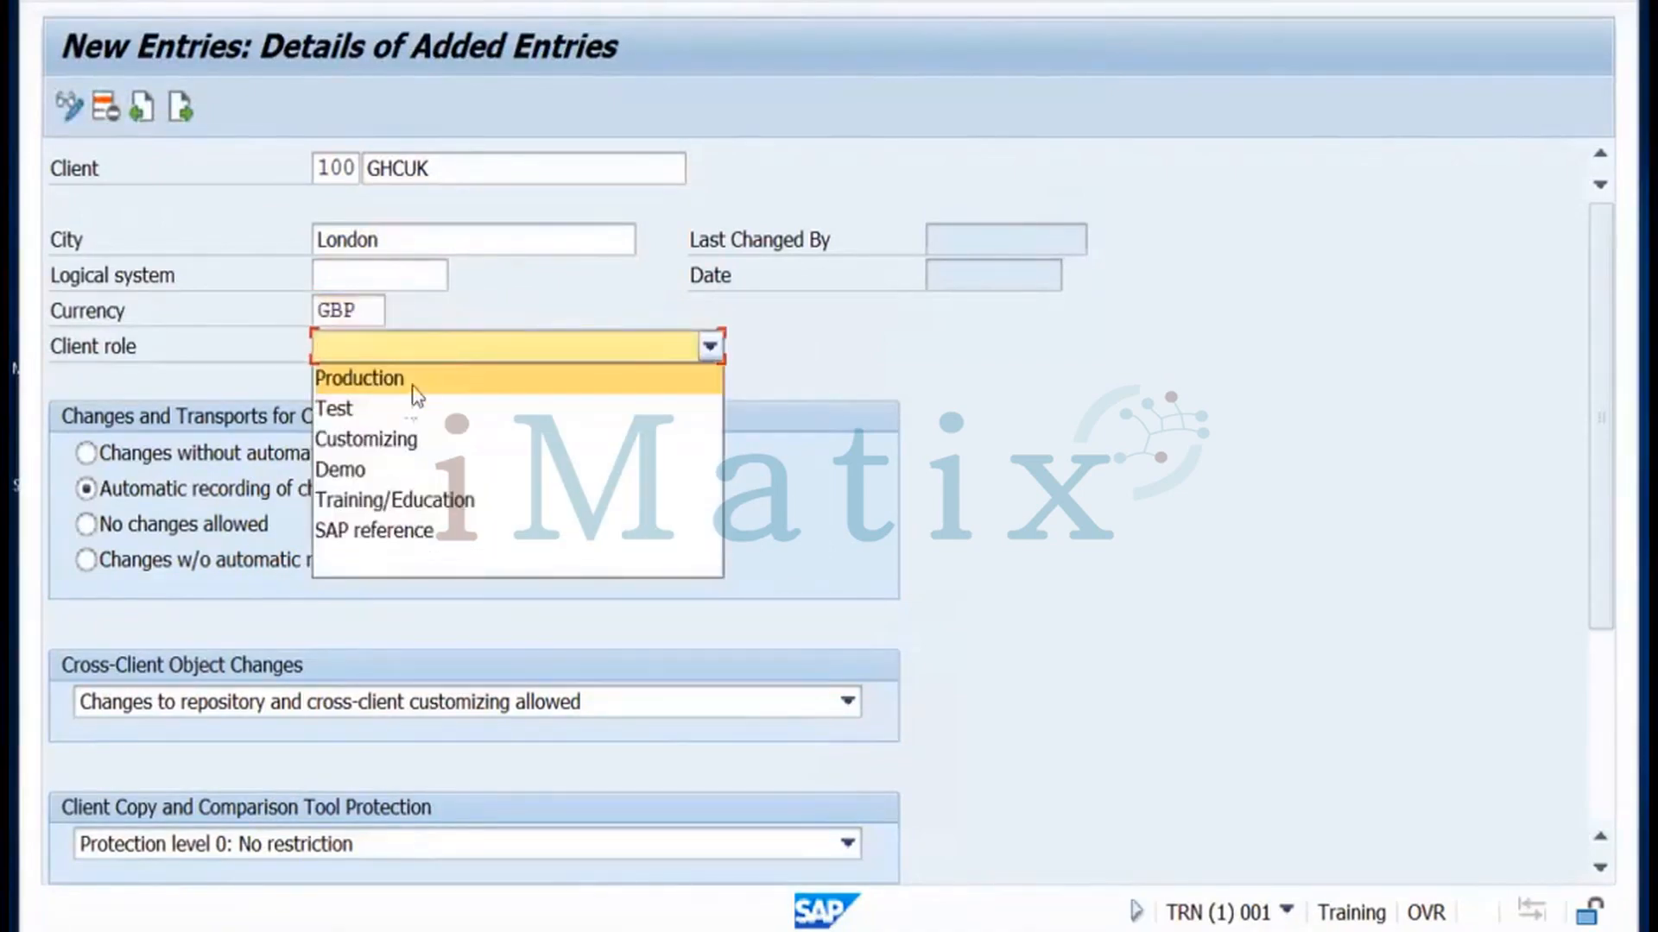
pyautogui.click(377, 422)
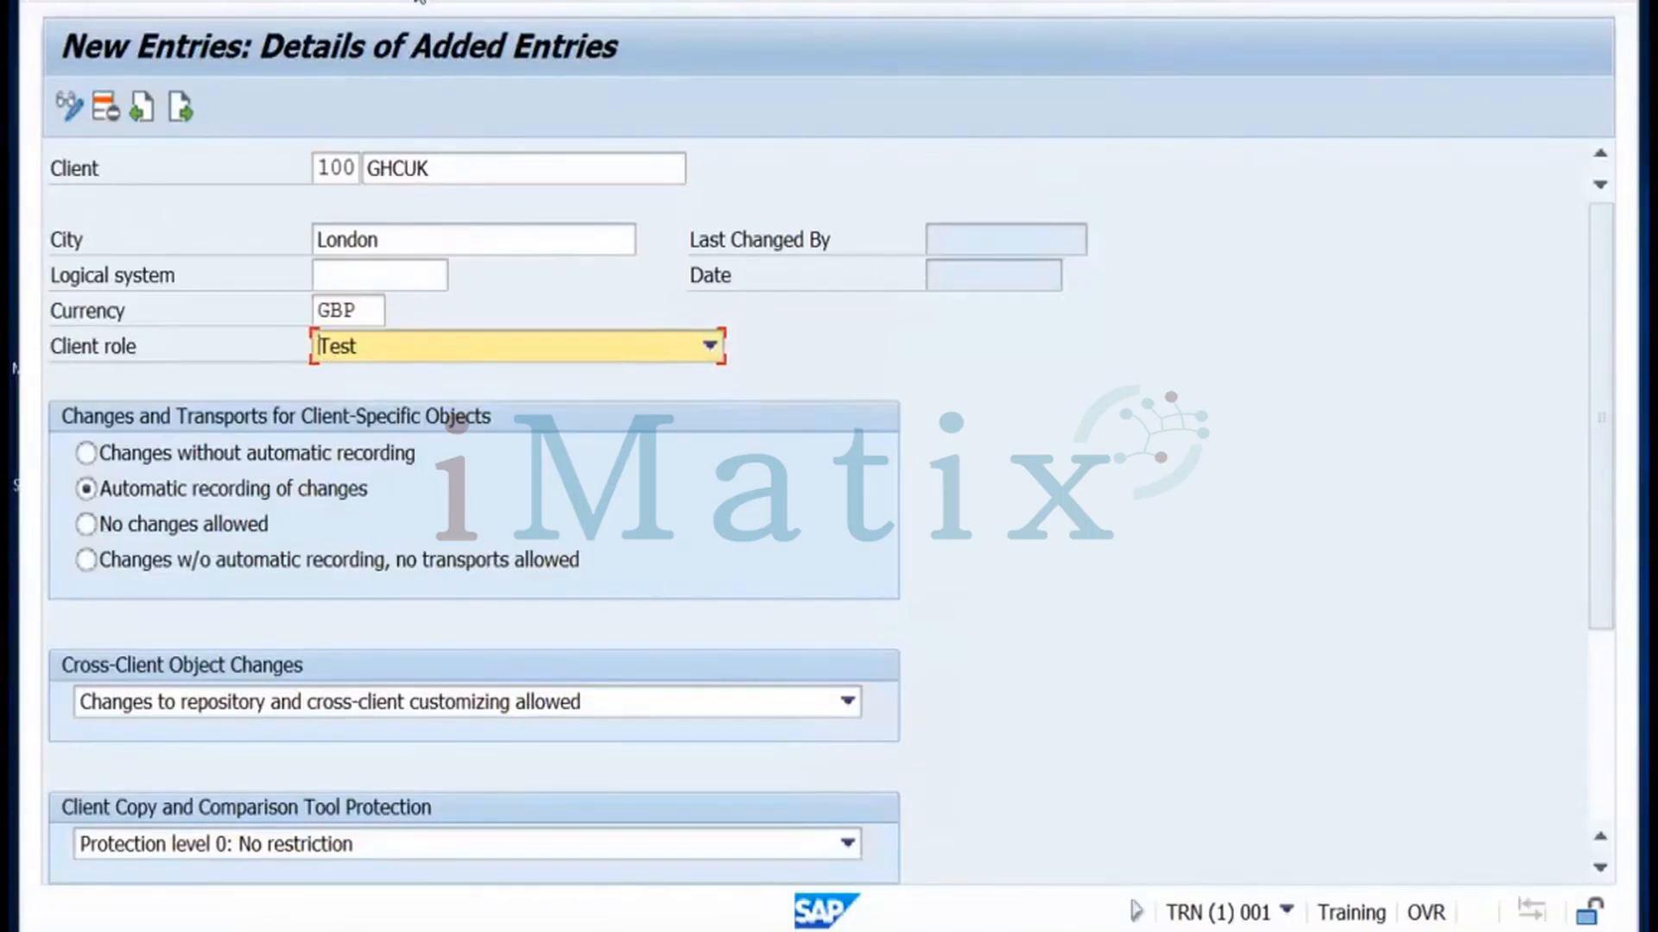
pyautogui.hotkey('ctrl', 's')
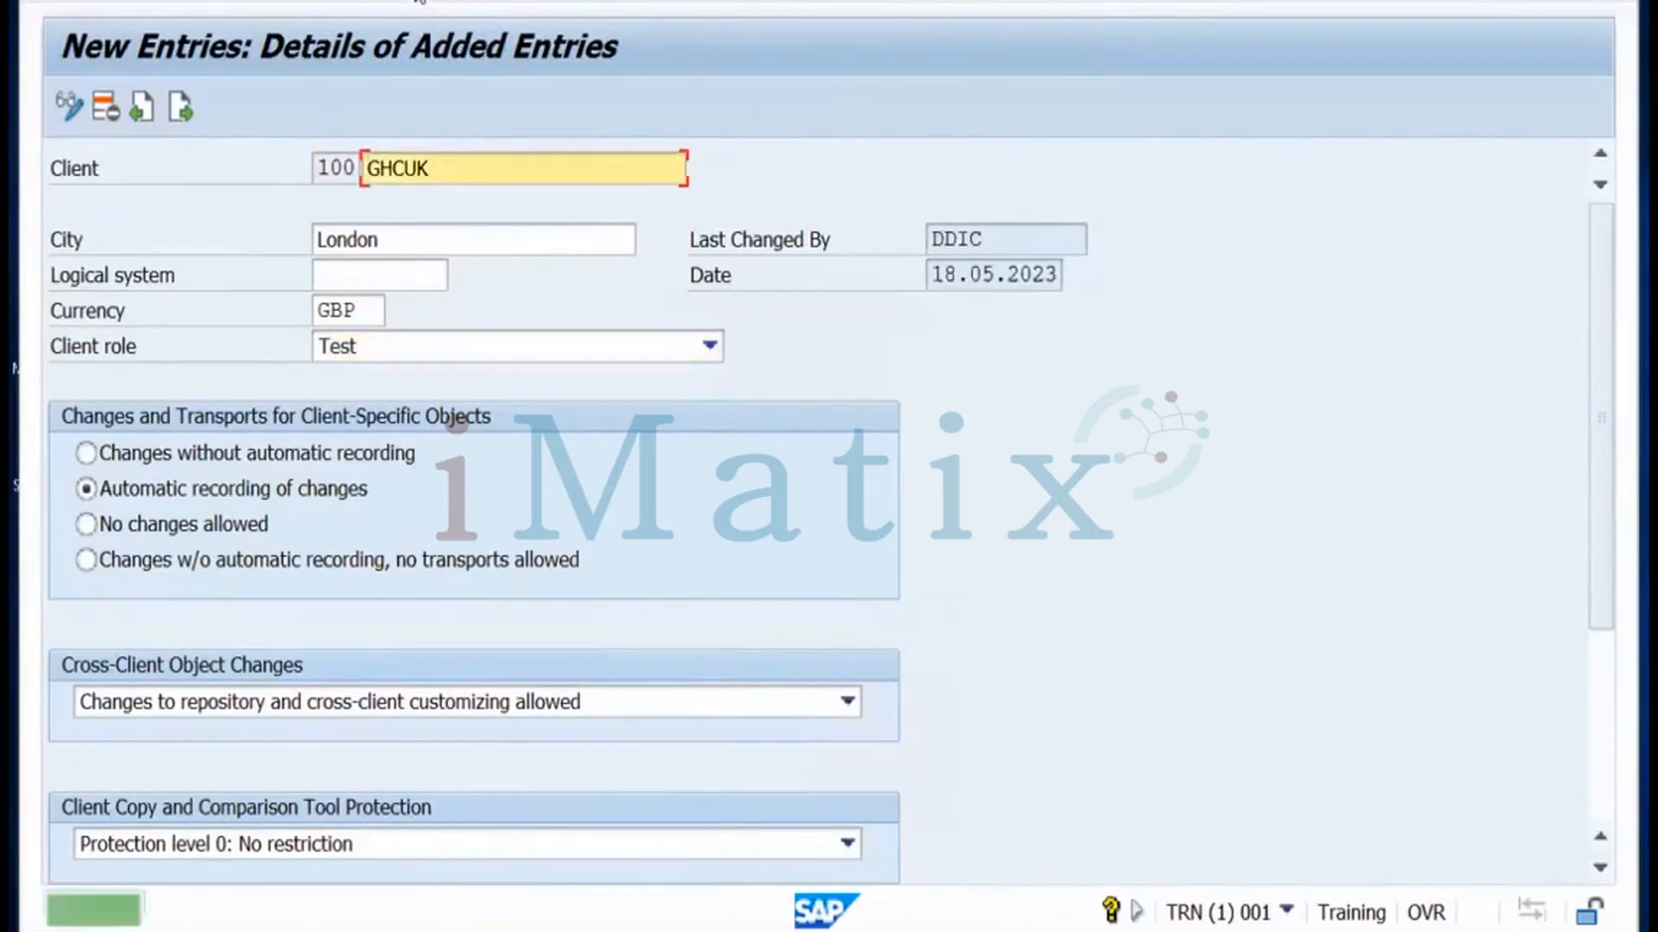
pyautogui.click(463, 5)
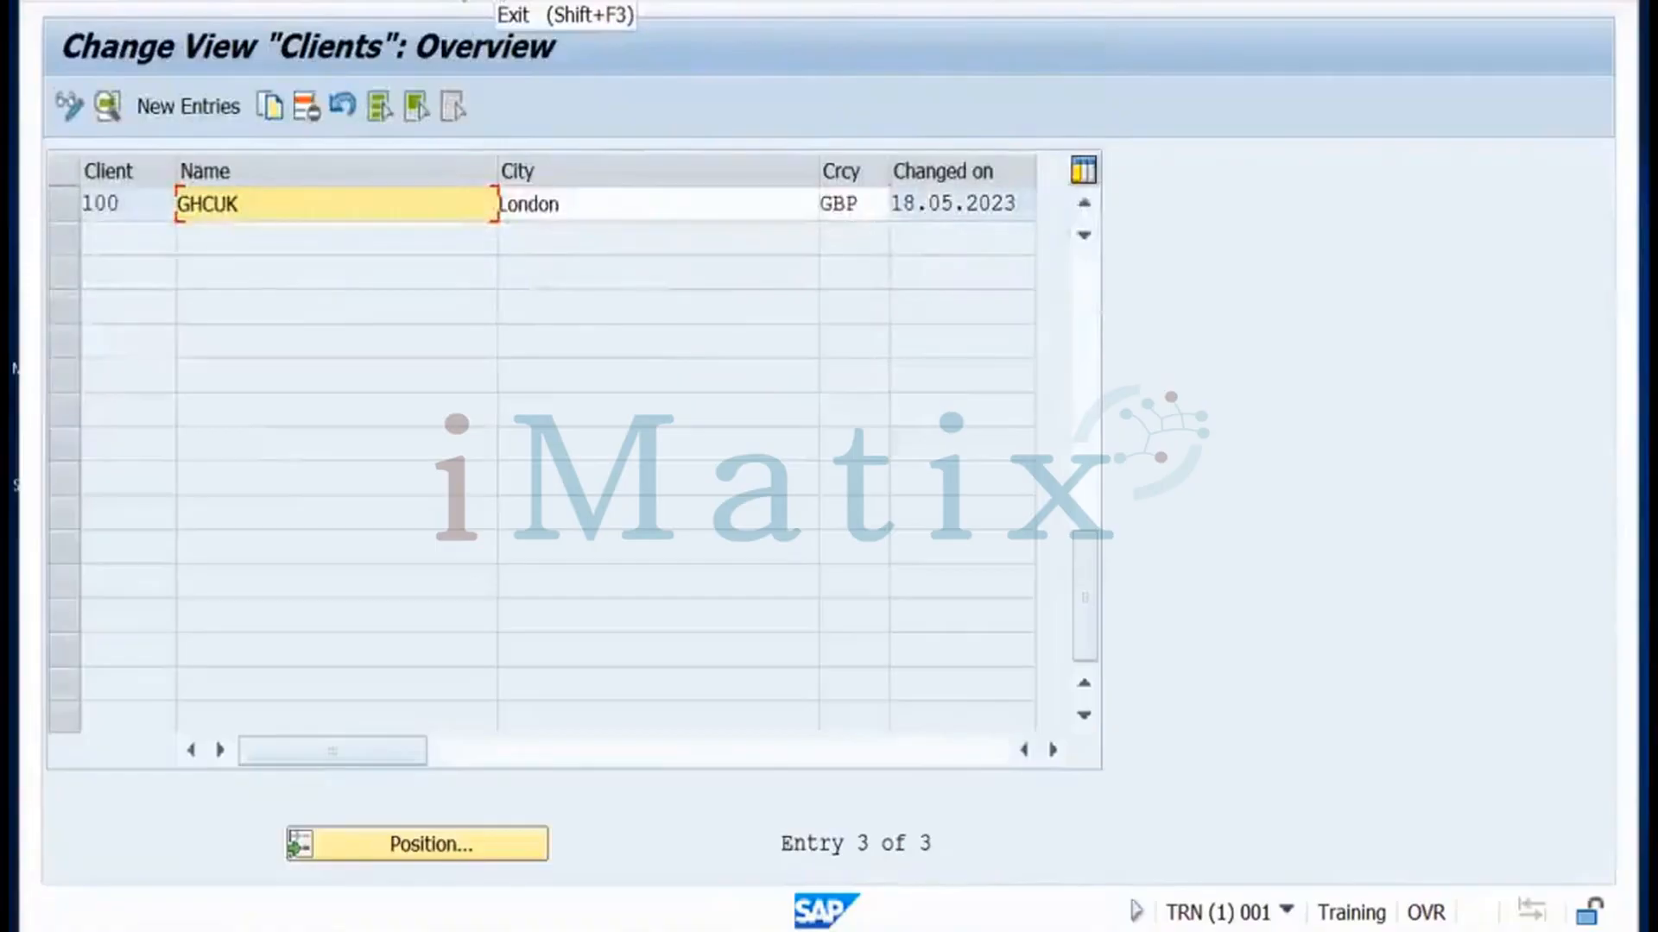
# Reopen the clients list, review rows 001 and 100 GHCUK, then switch to the Miro board
pyautogui.click(463, 4)
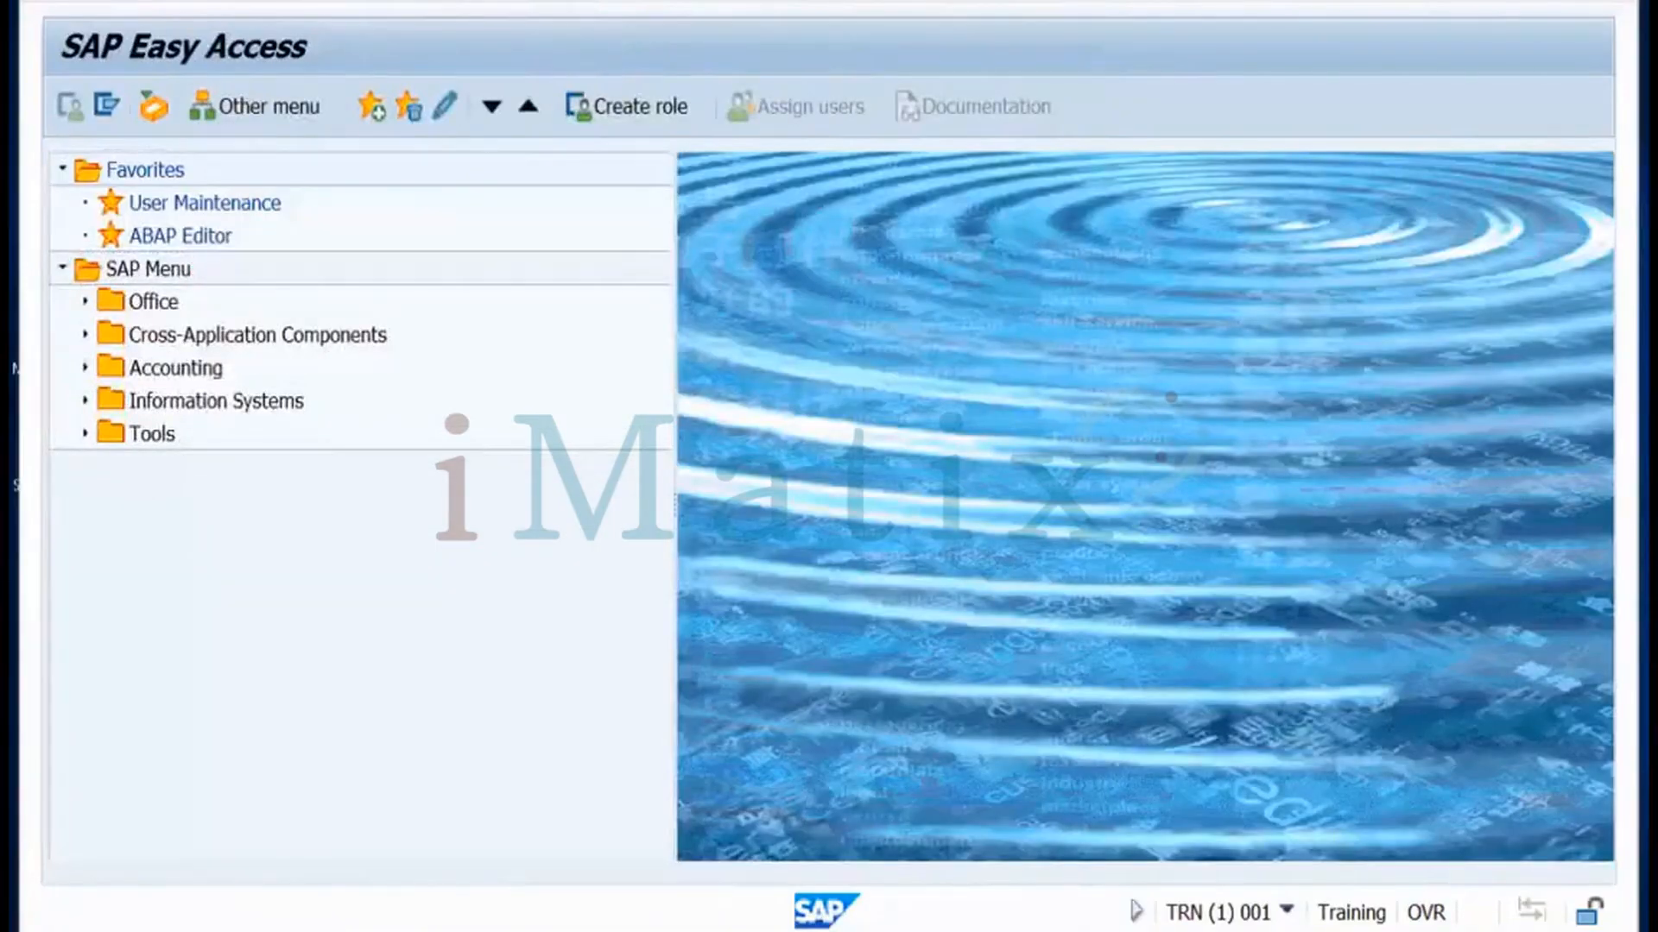
pyautogui.press('Return')
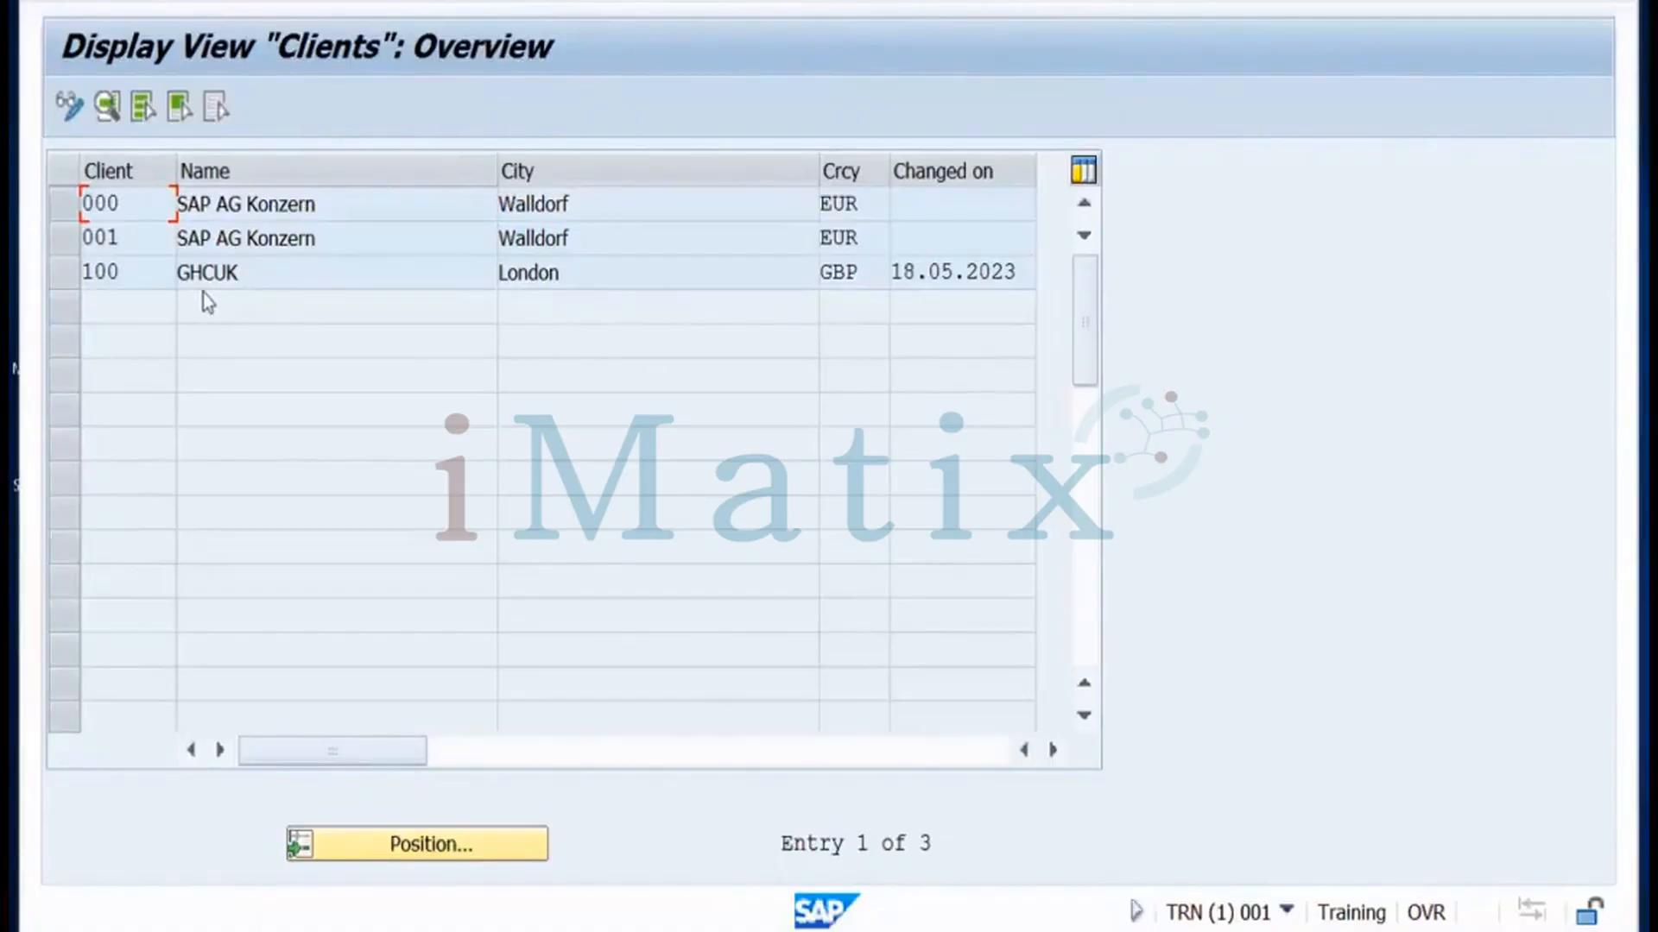
pyautogui.click(60, 242)
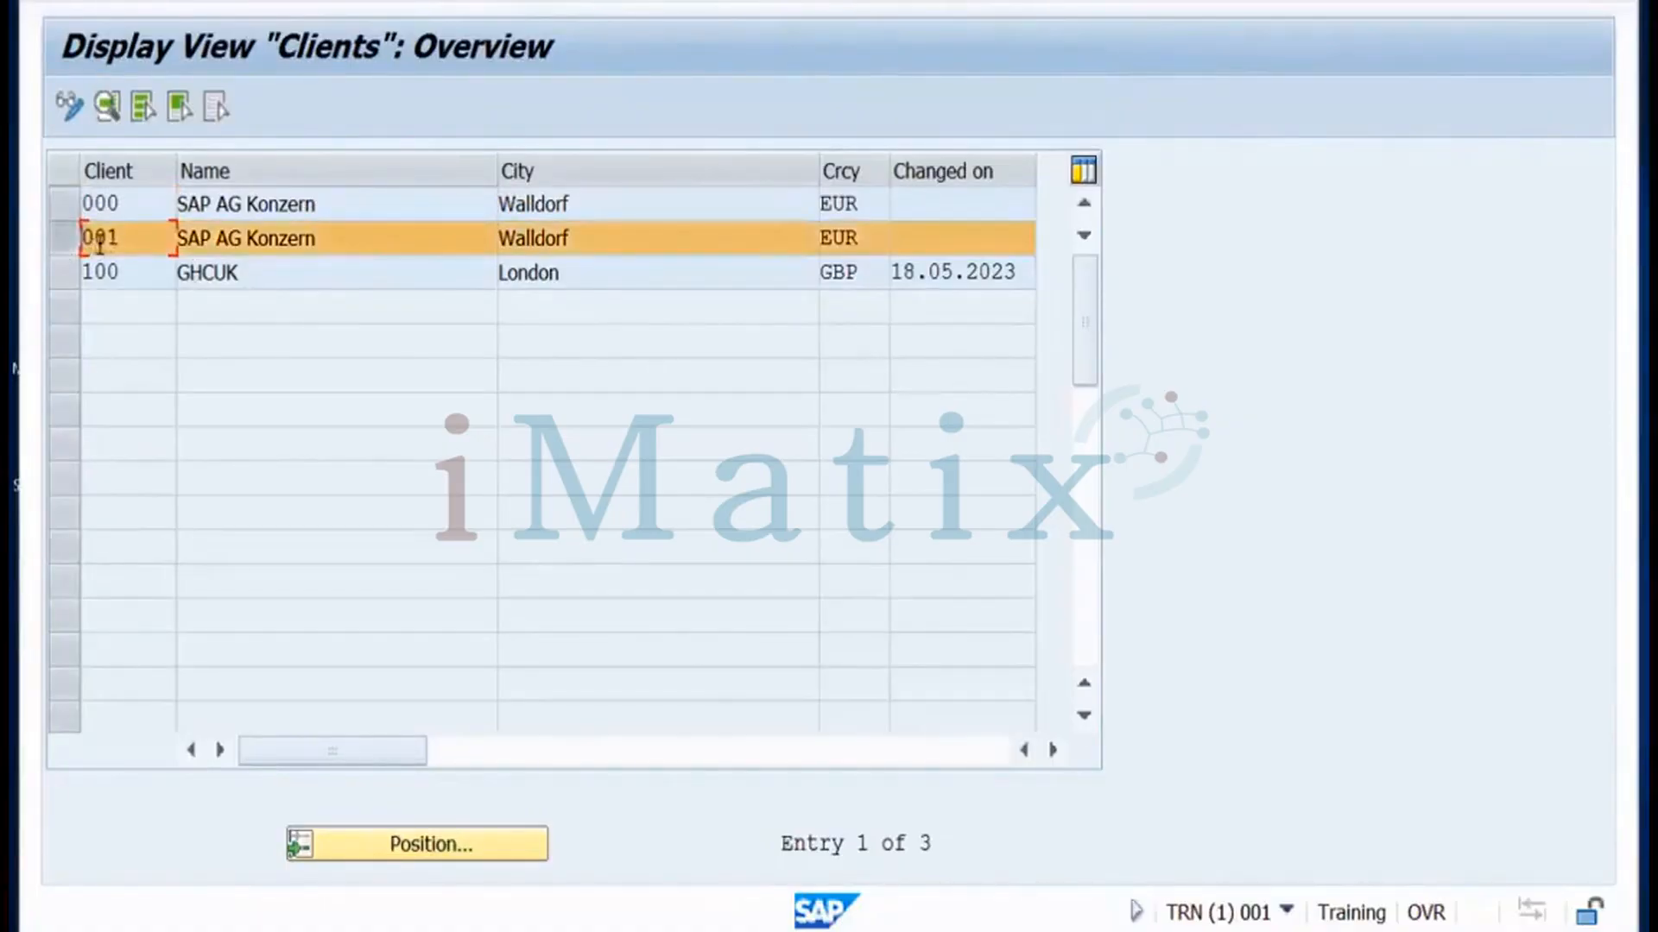
pyautogui.click(64, 275)
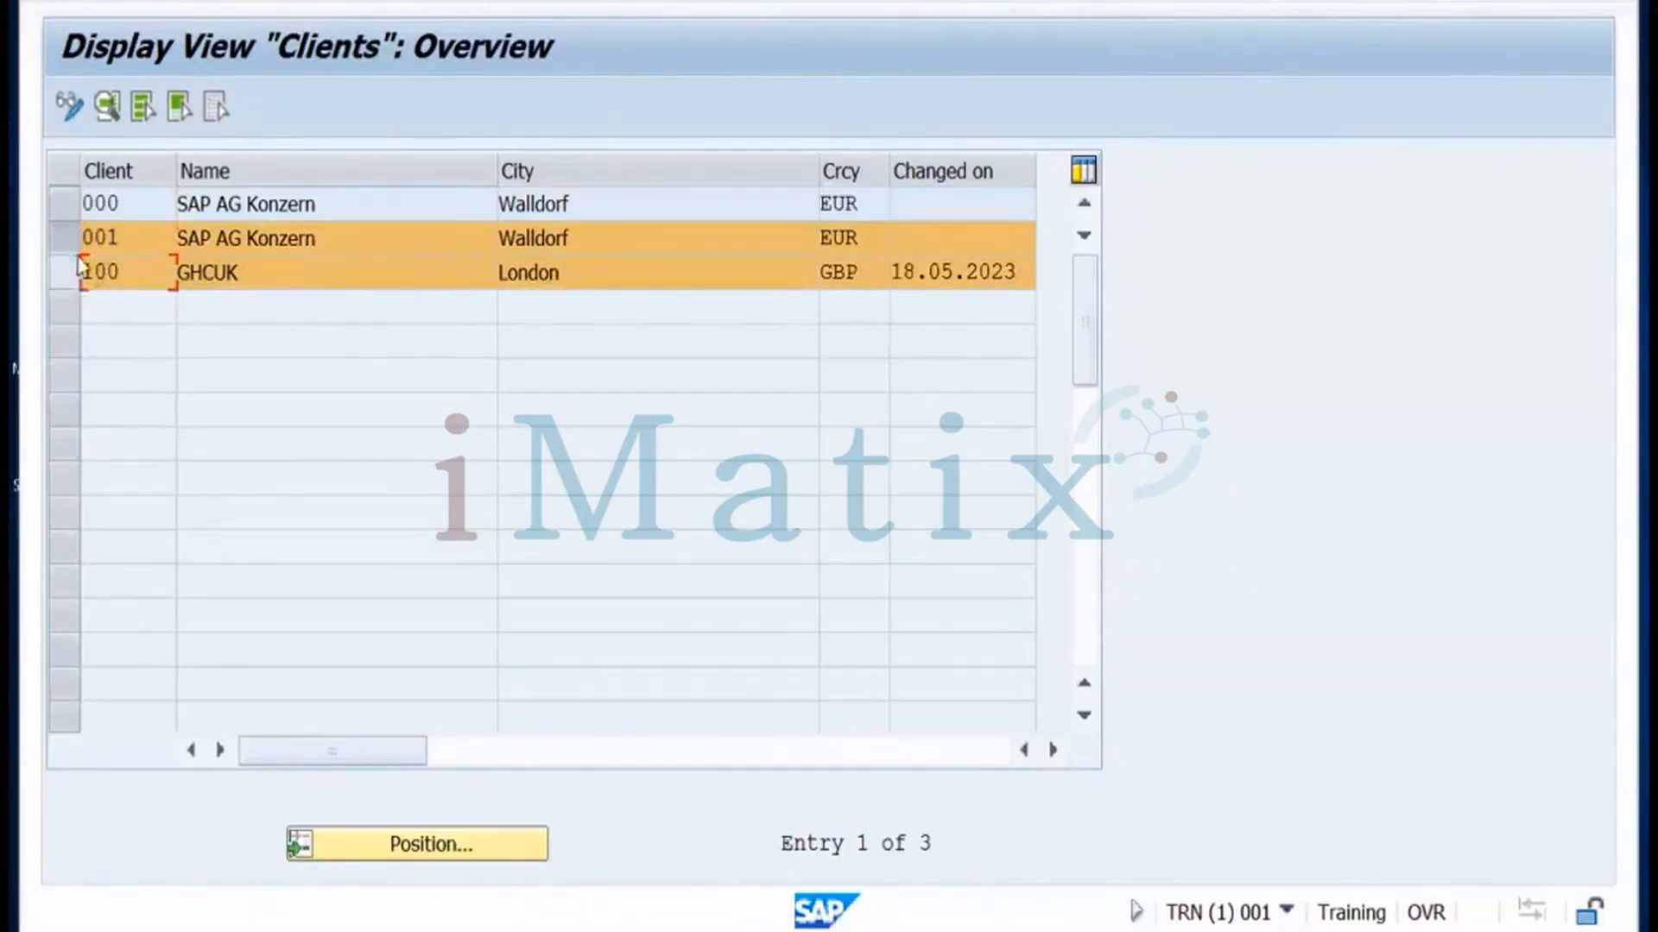
pyautogui.click(78, 263)
pyautogui.click(64, 238)
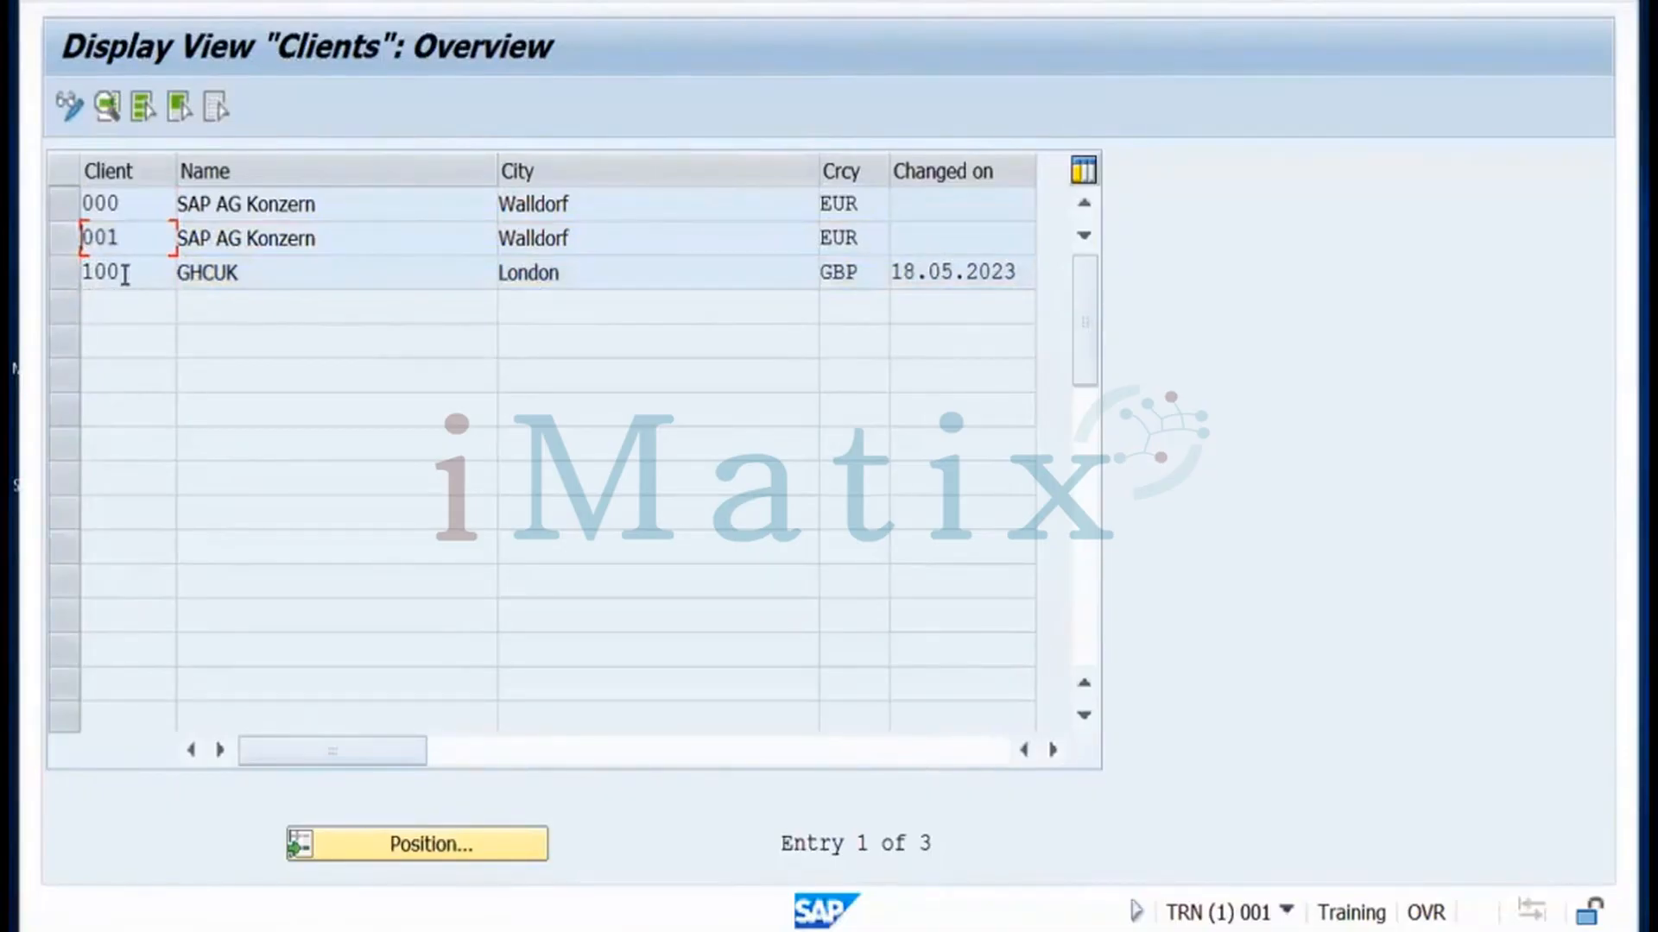
pyautogui.hotkey('ctrl', 'Left')
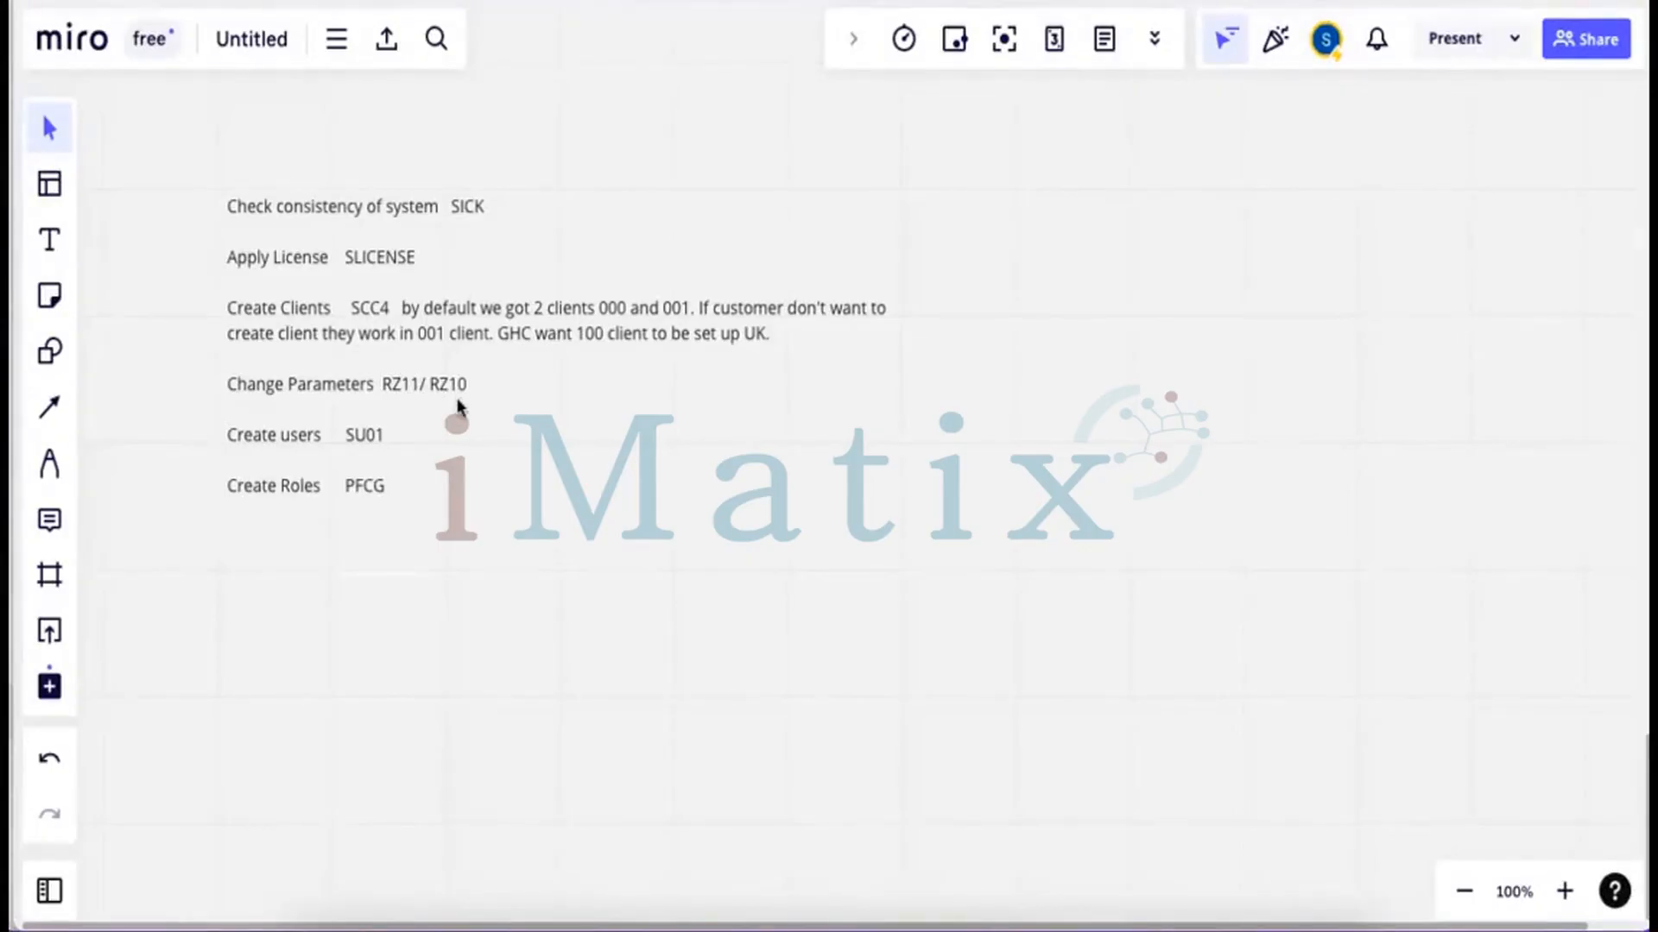
# Close the clients overview and open Customizing: Execute Project in the client 000 Display IMG session
pyautogui.press('super+Tab')
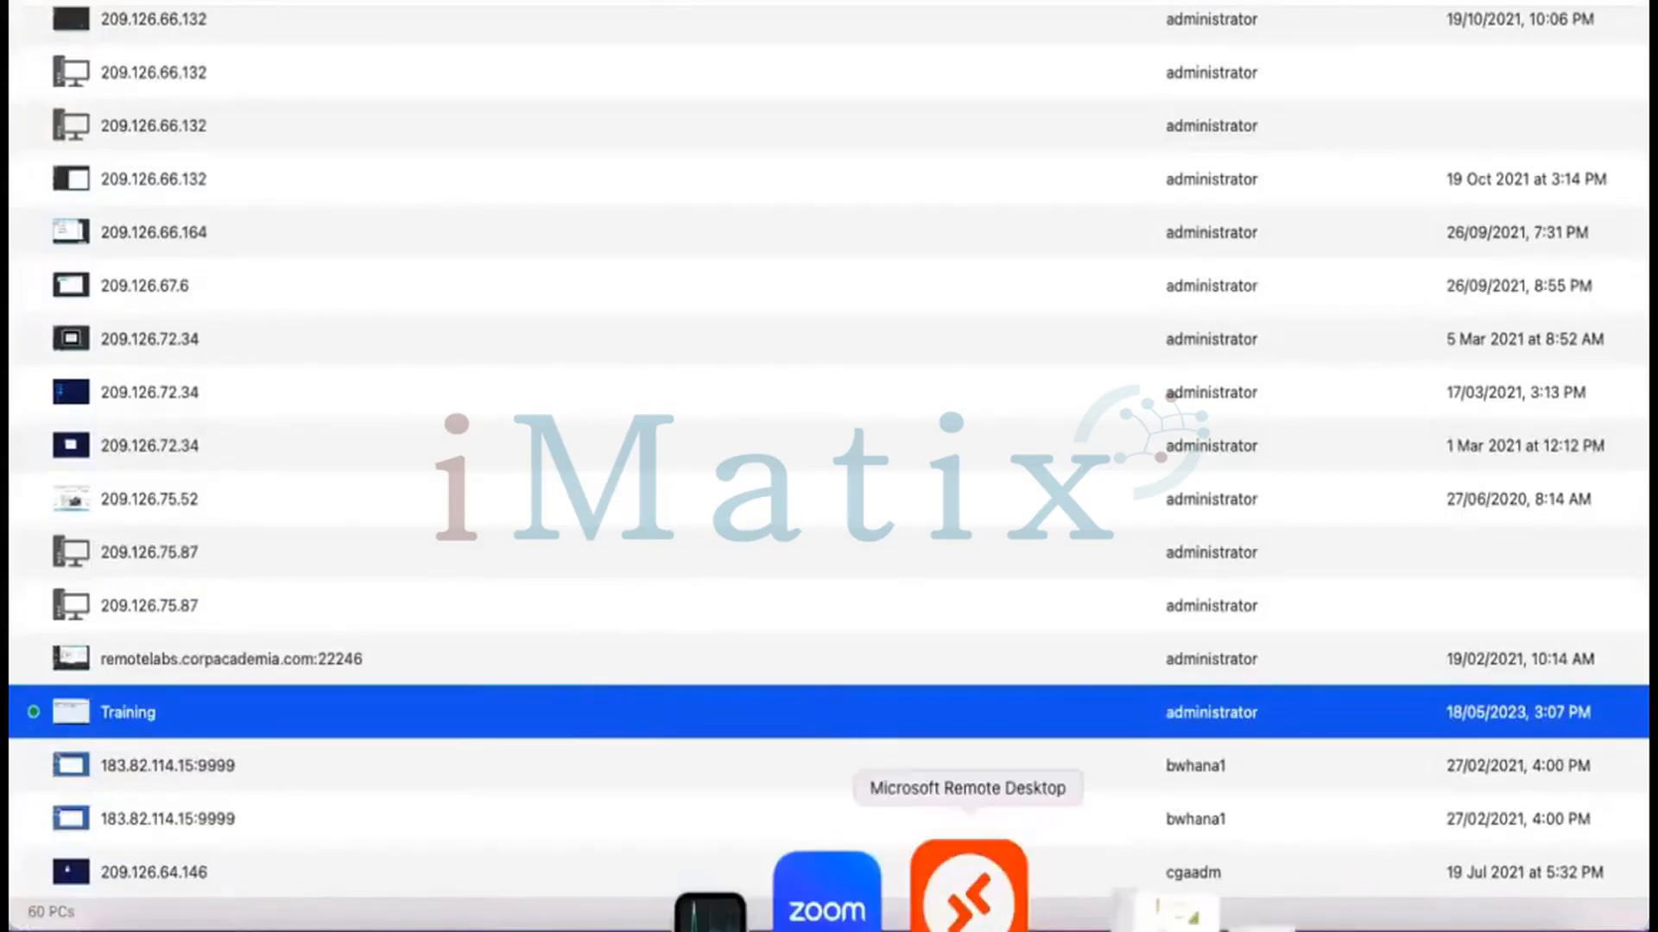
pyautogui.click(969, 893)
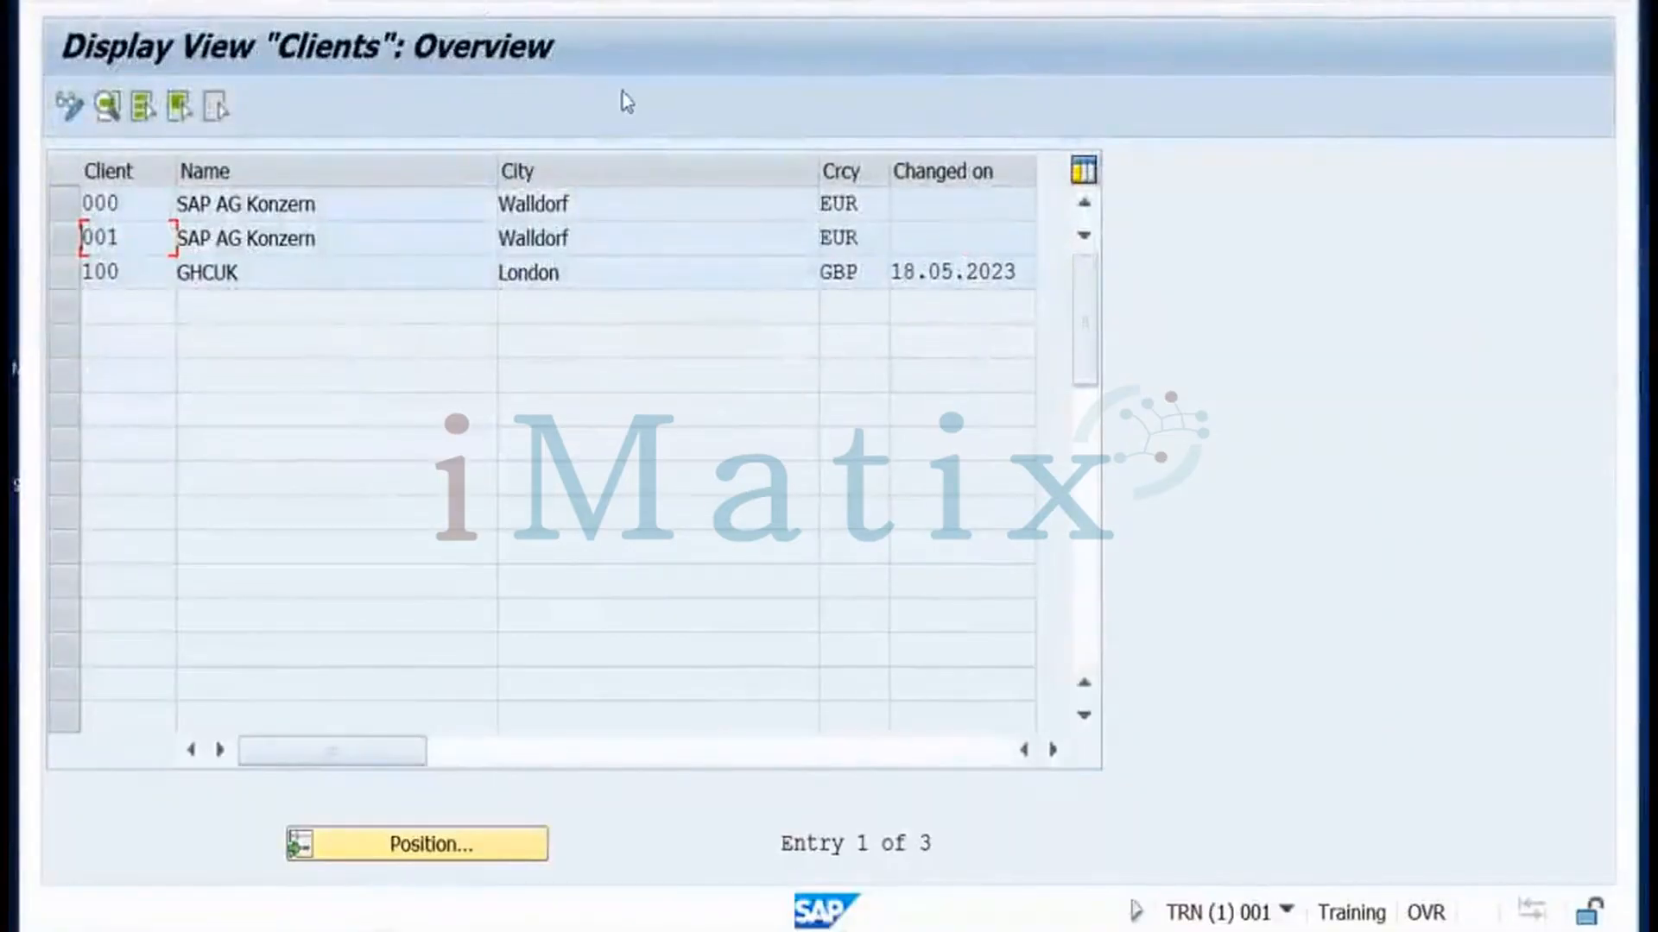
pyautogui.click(506, 1)
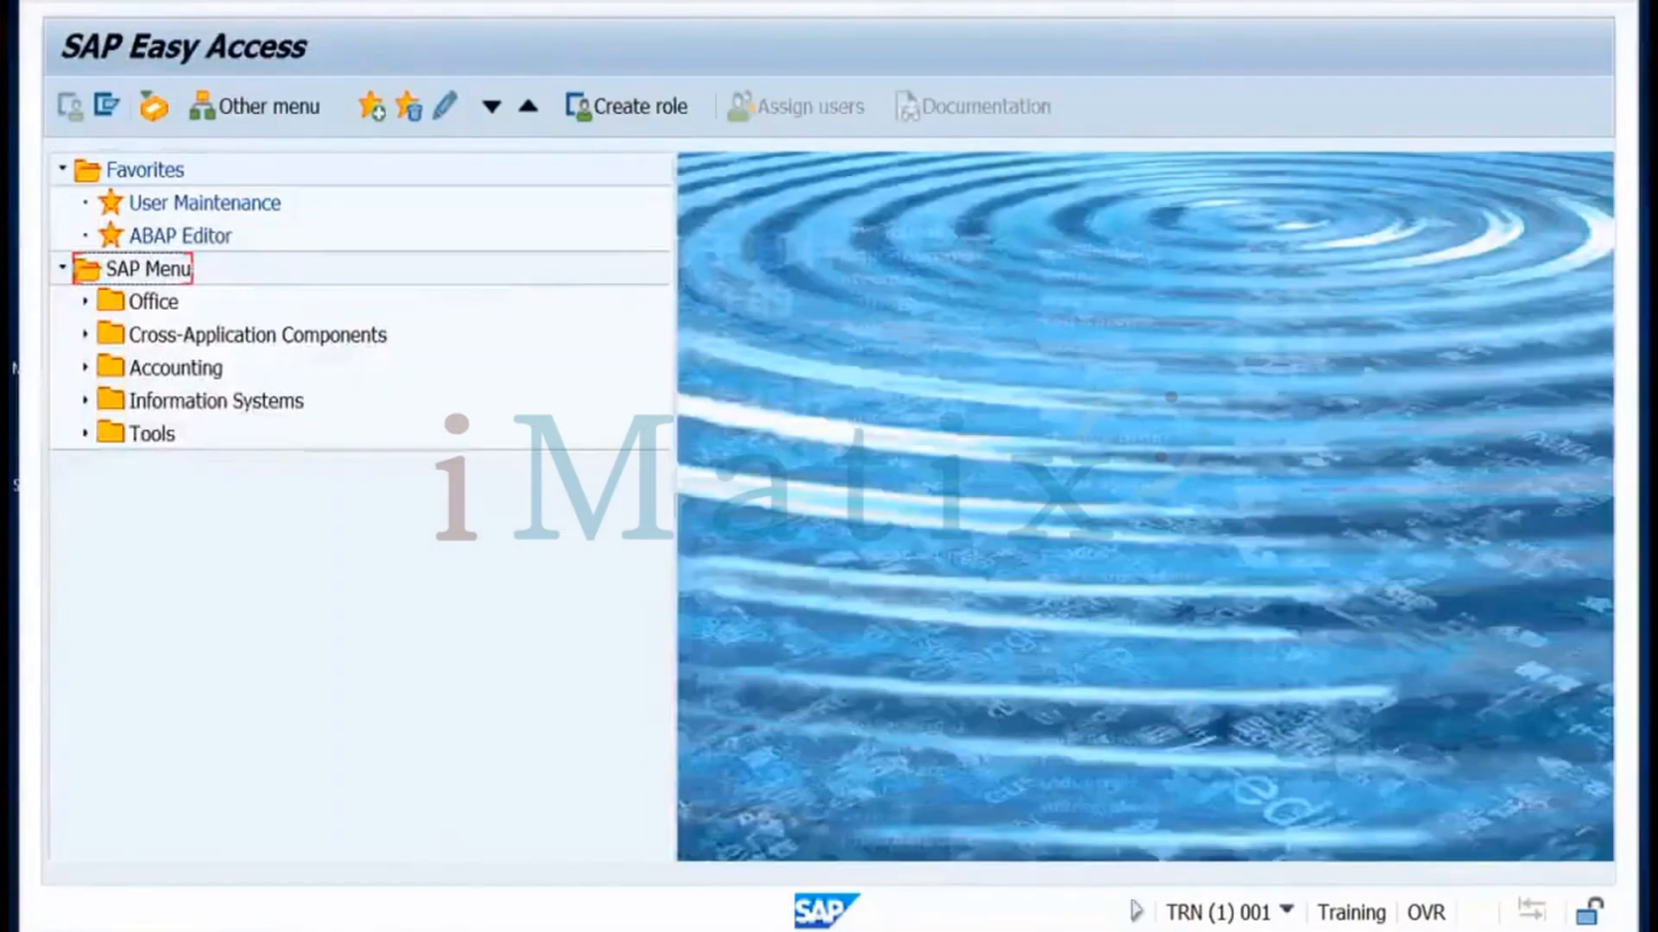
pyautogui.moveTo(358, 850)
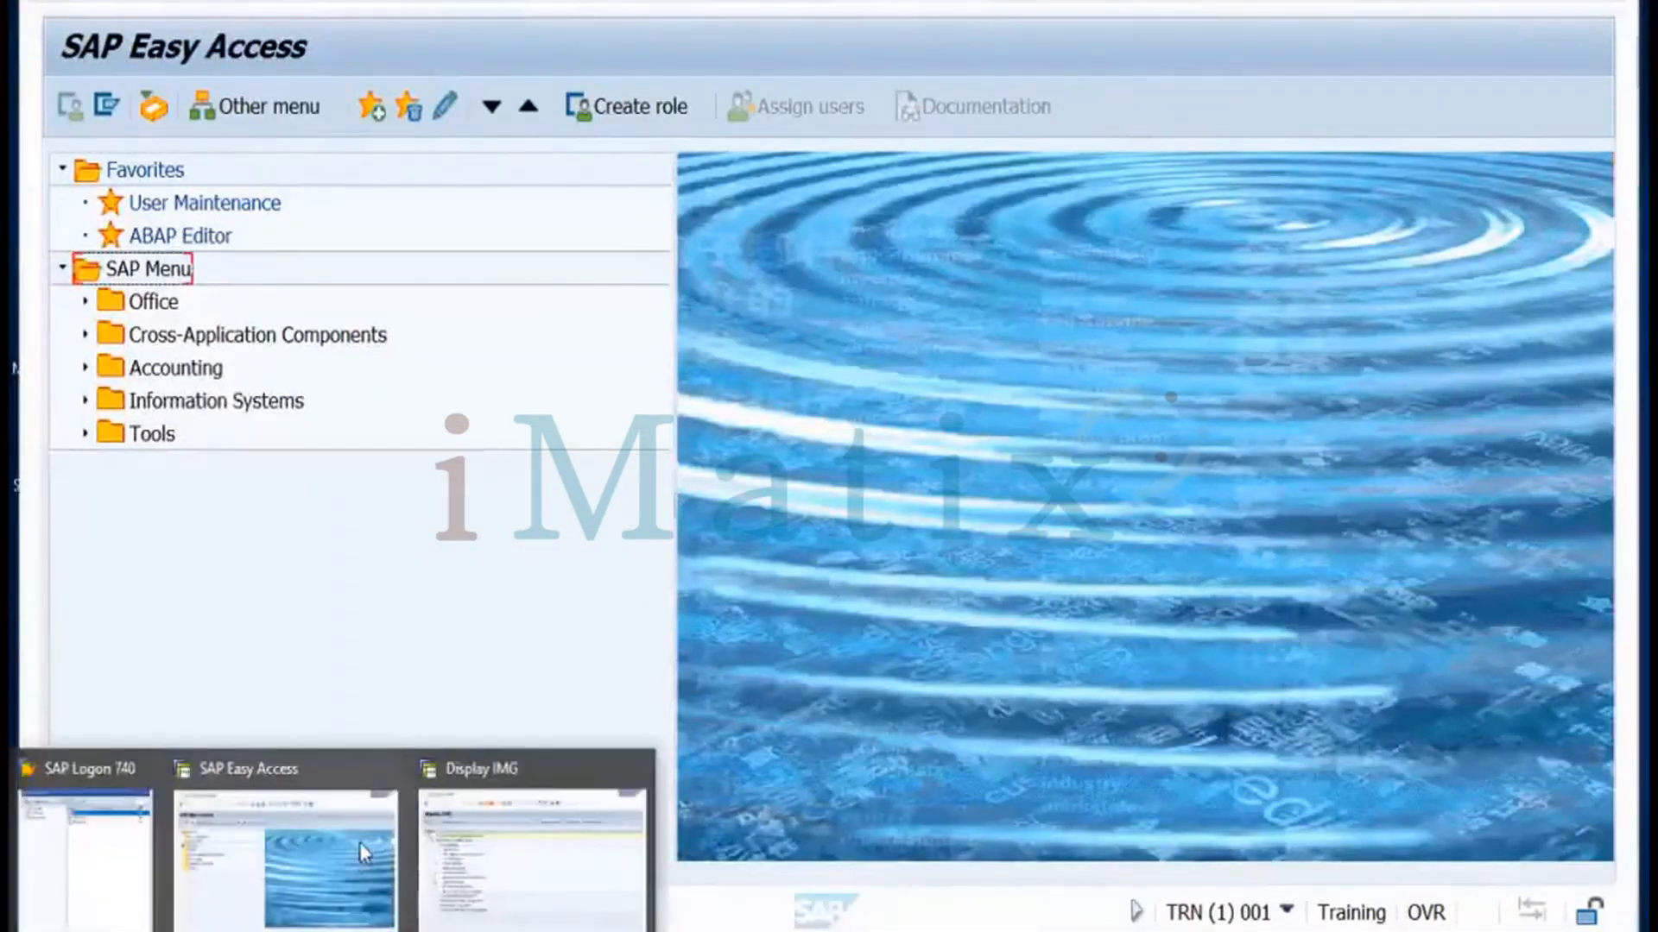
pyautogui.click(470, 844)
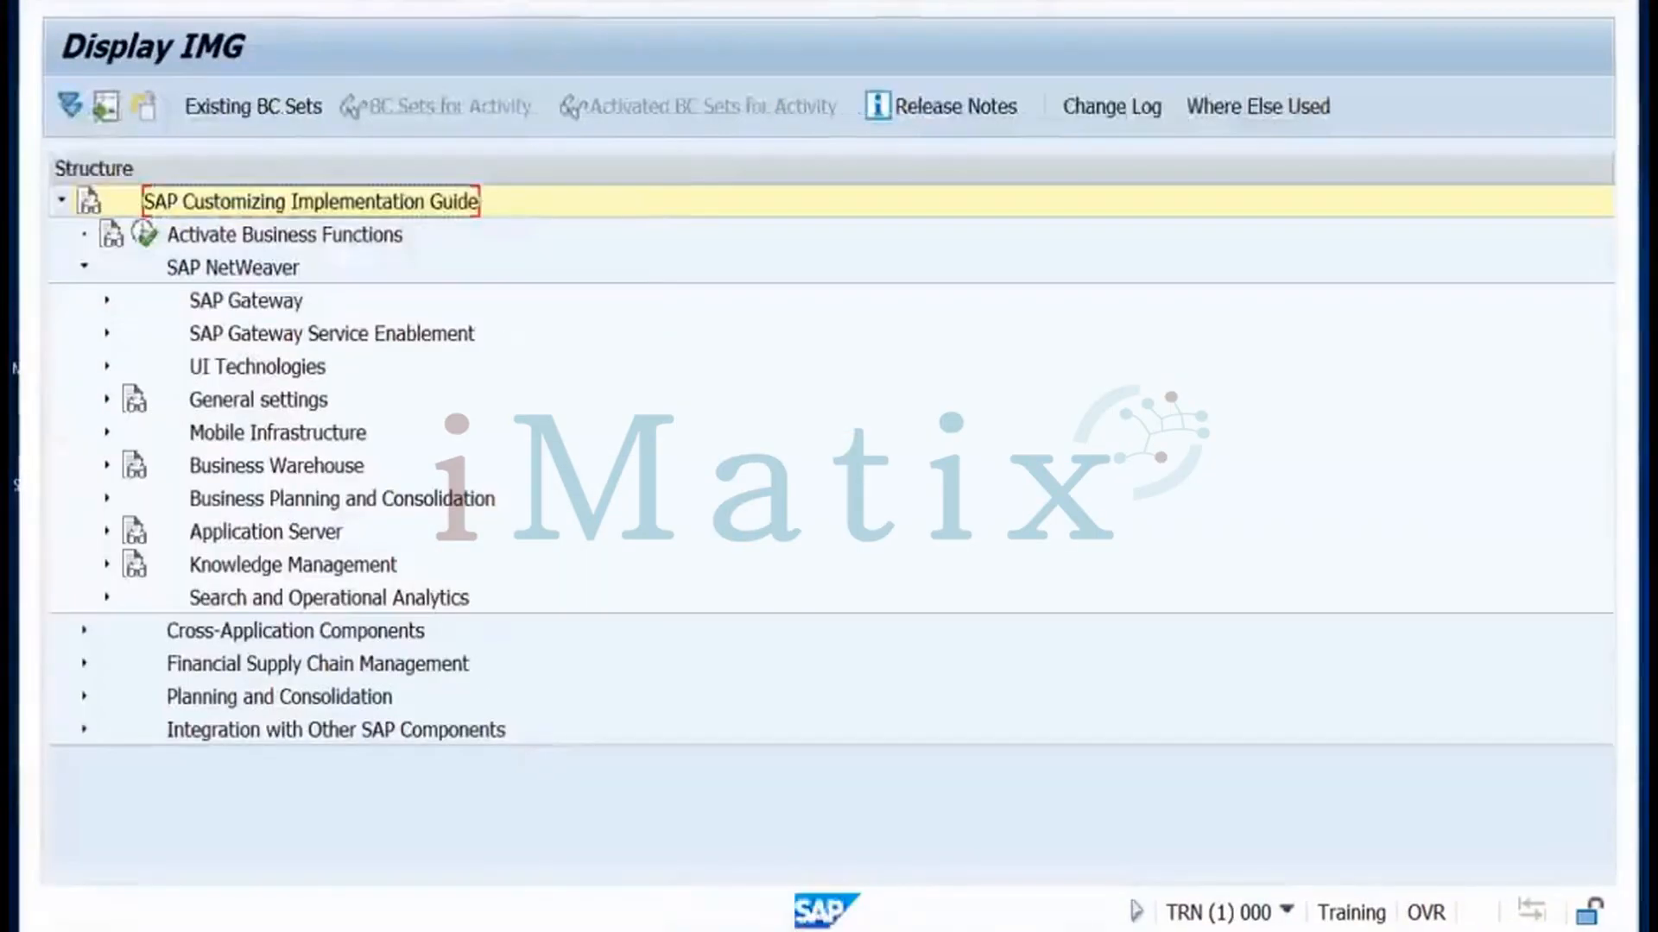
pyautogui.hotkey('ctrl', 'f')
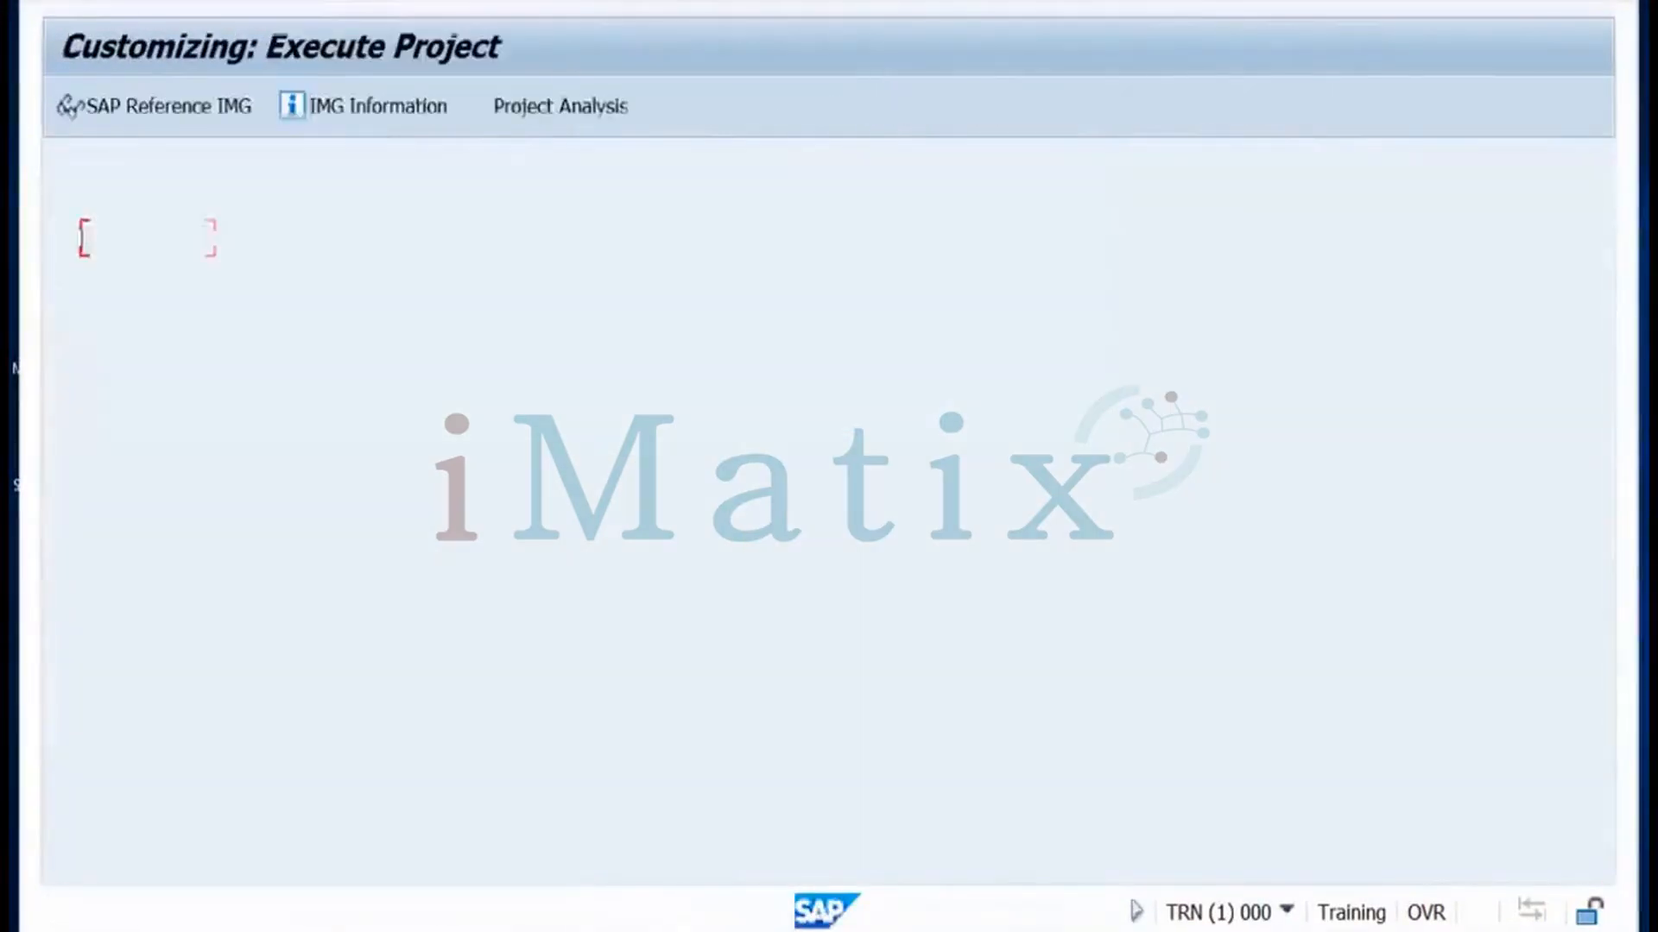
# Exit the customizing project screen and log off the client 000 session, confirming Yes
pyautogui.hotkey('shift', 'F3')
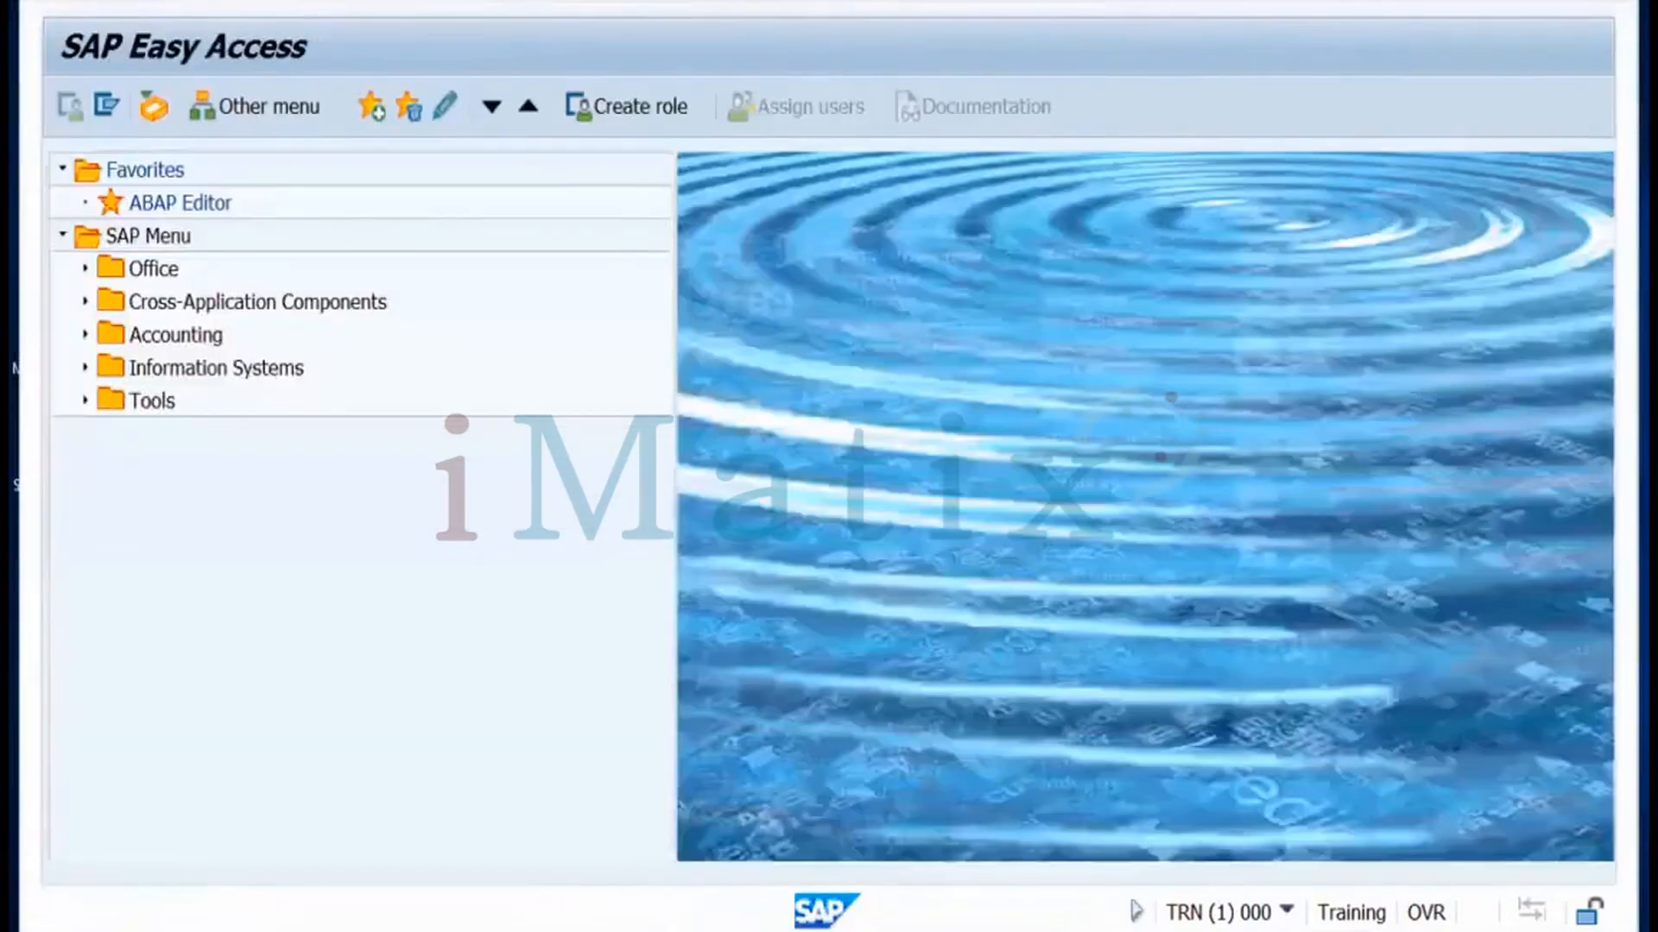
pyautogui.hotkey('shift', 'F3')
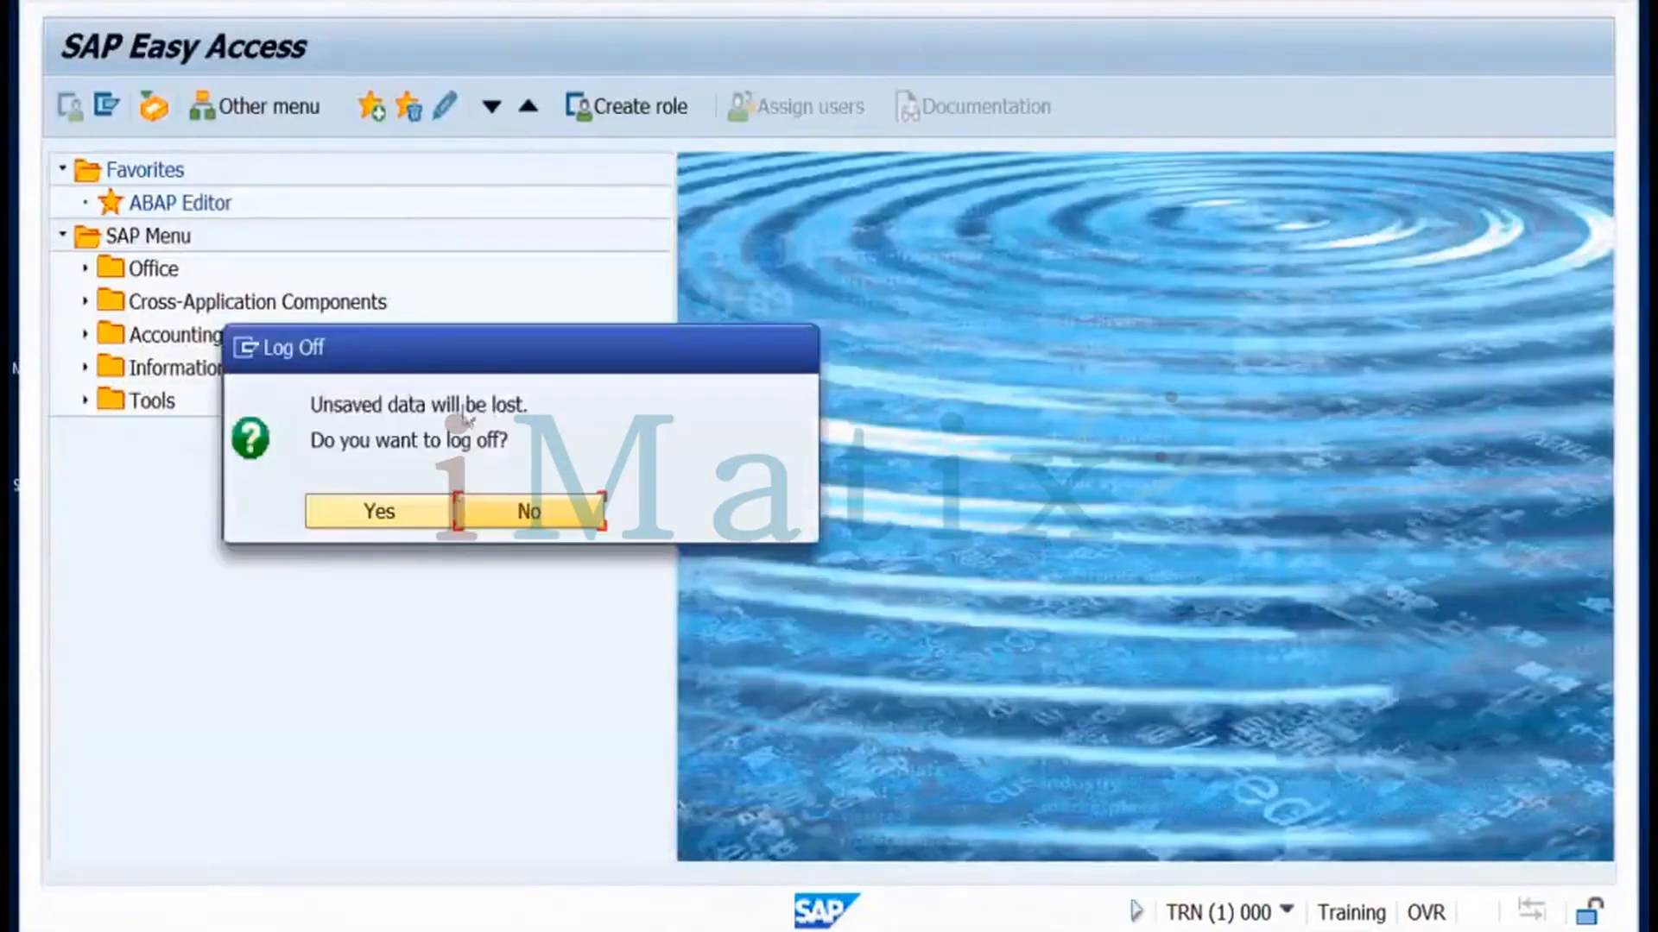
pyautogui.click(416, 516)
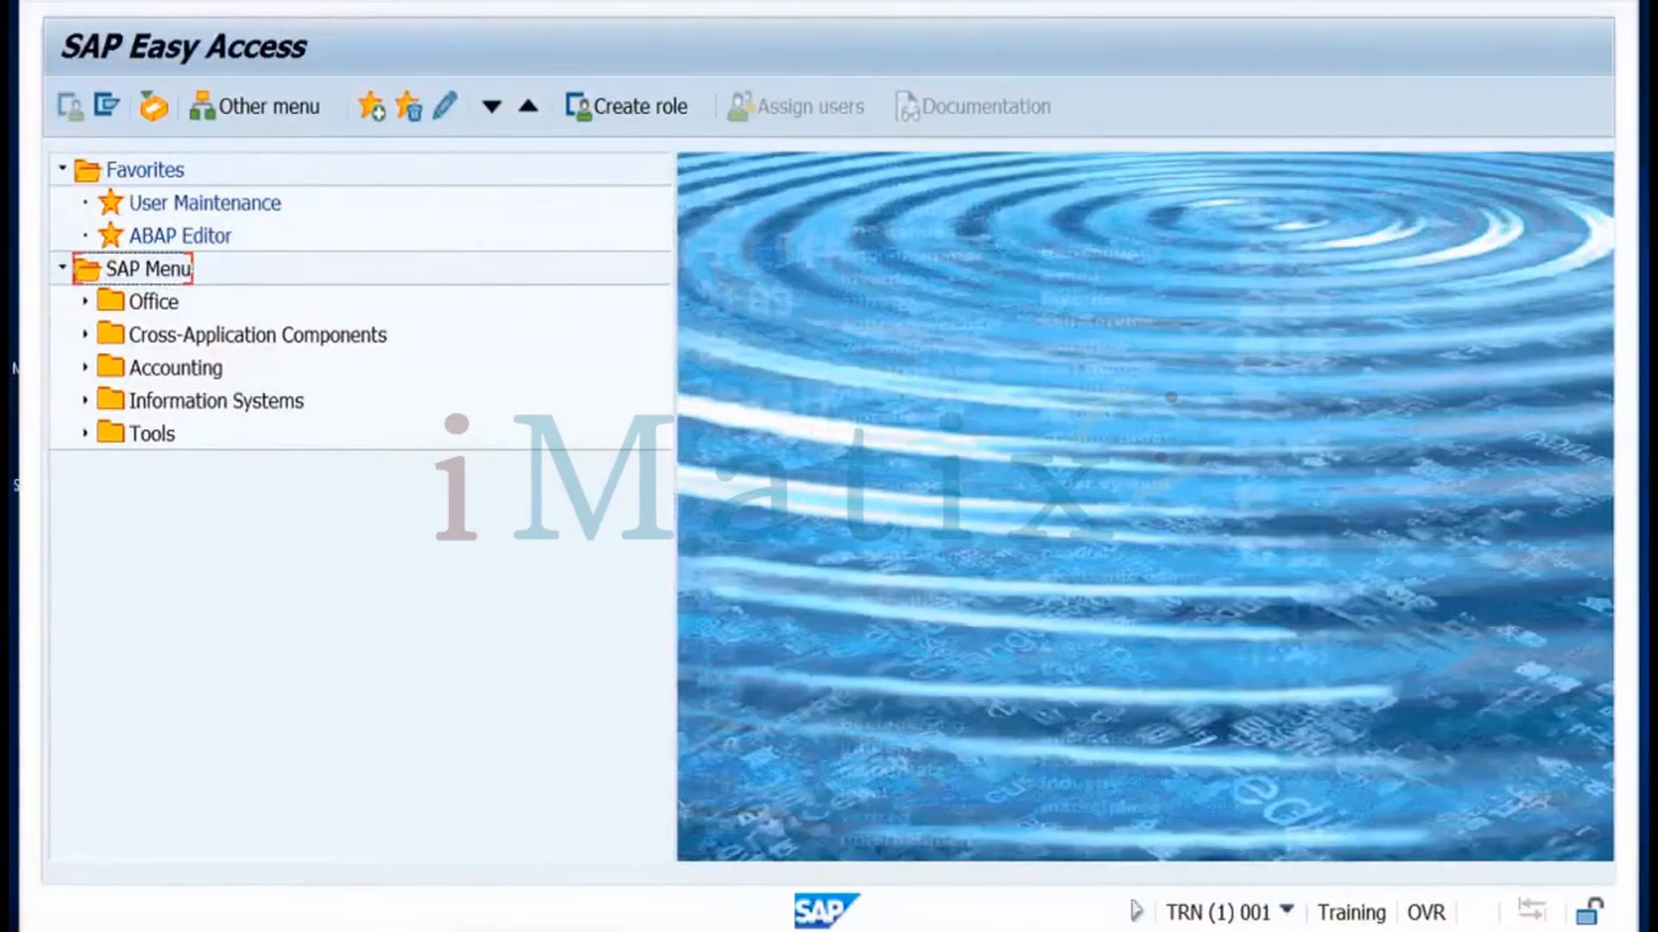
pyautogui.moveTo(357, 922)
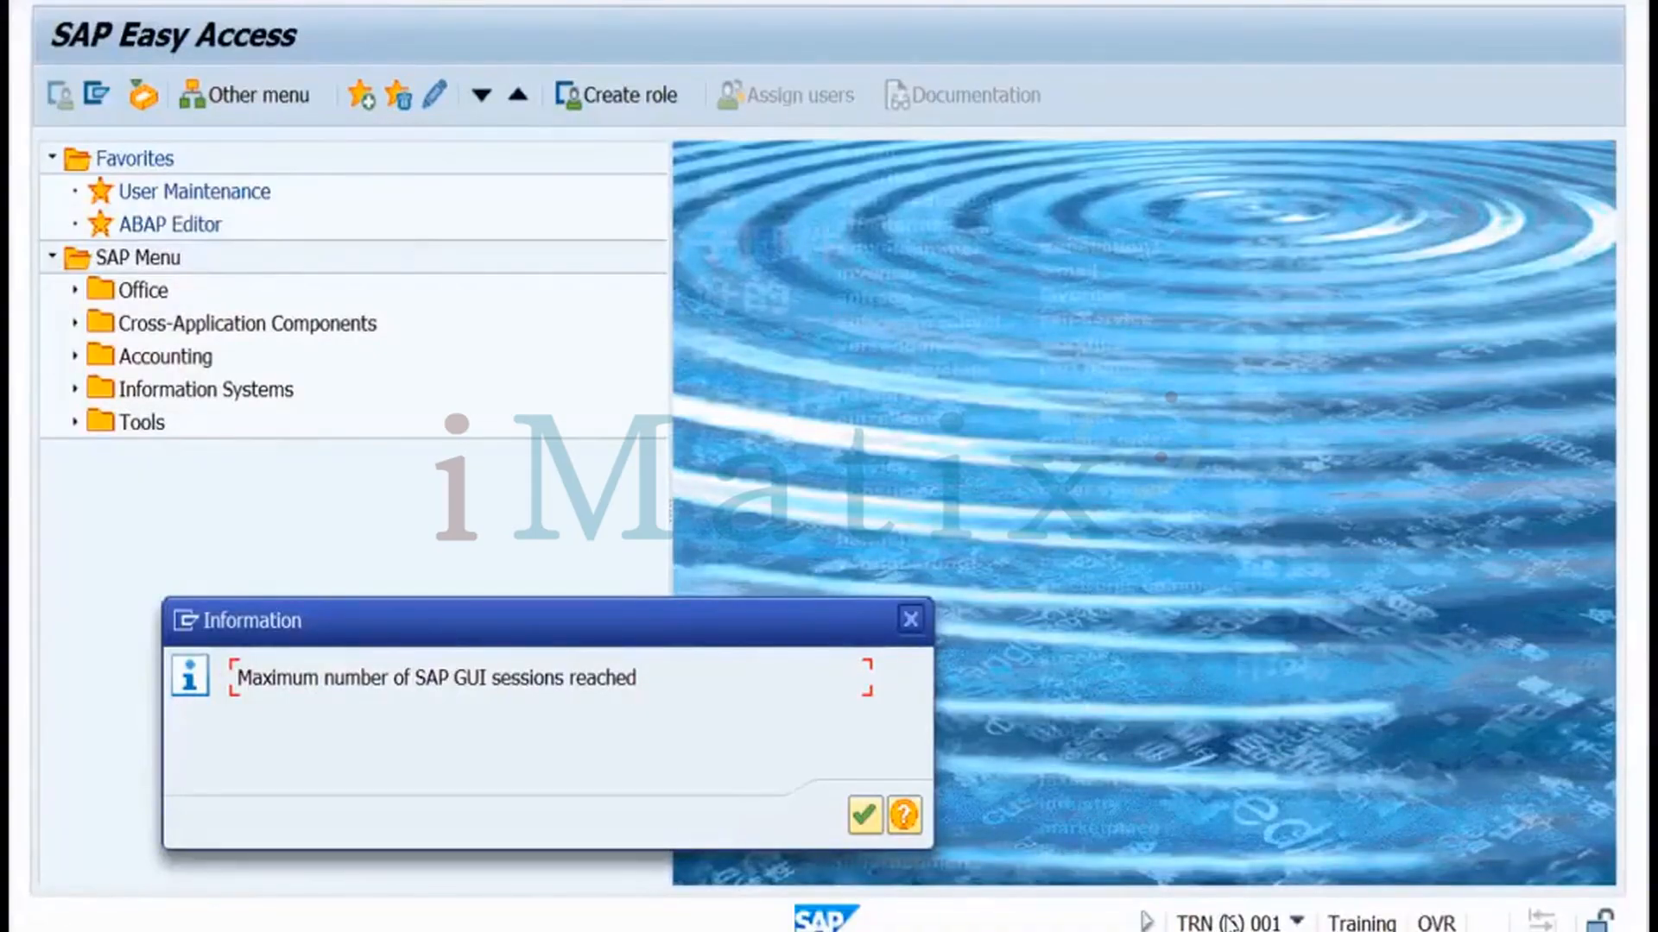
# Dismiss the max-sessions message, inspect the DDIC session's memory in the SM04 user list, then go back
pyautogui.click(911, 619)
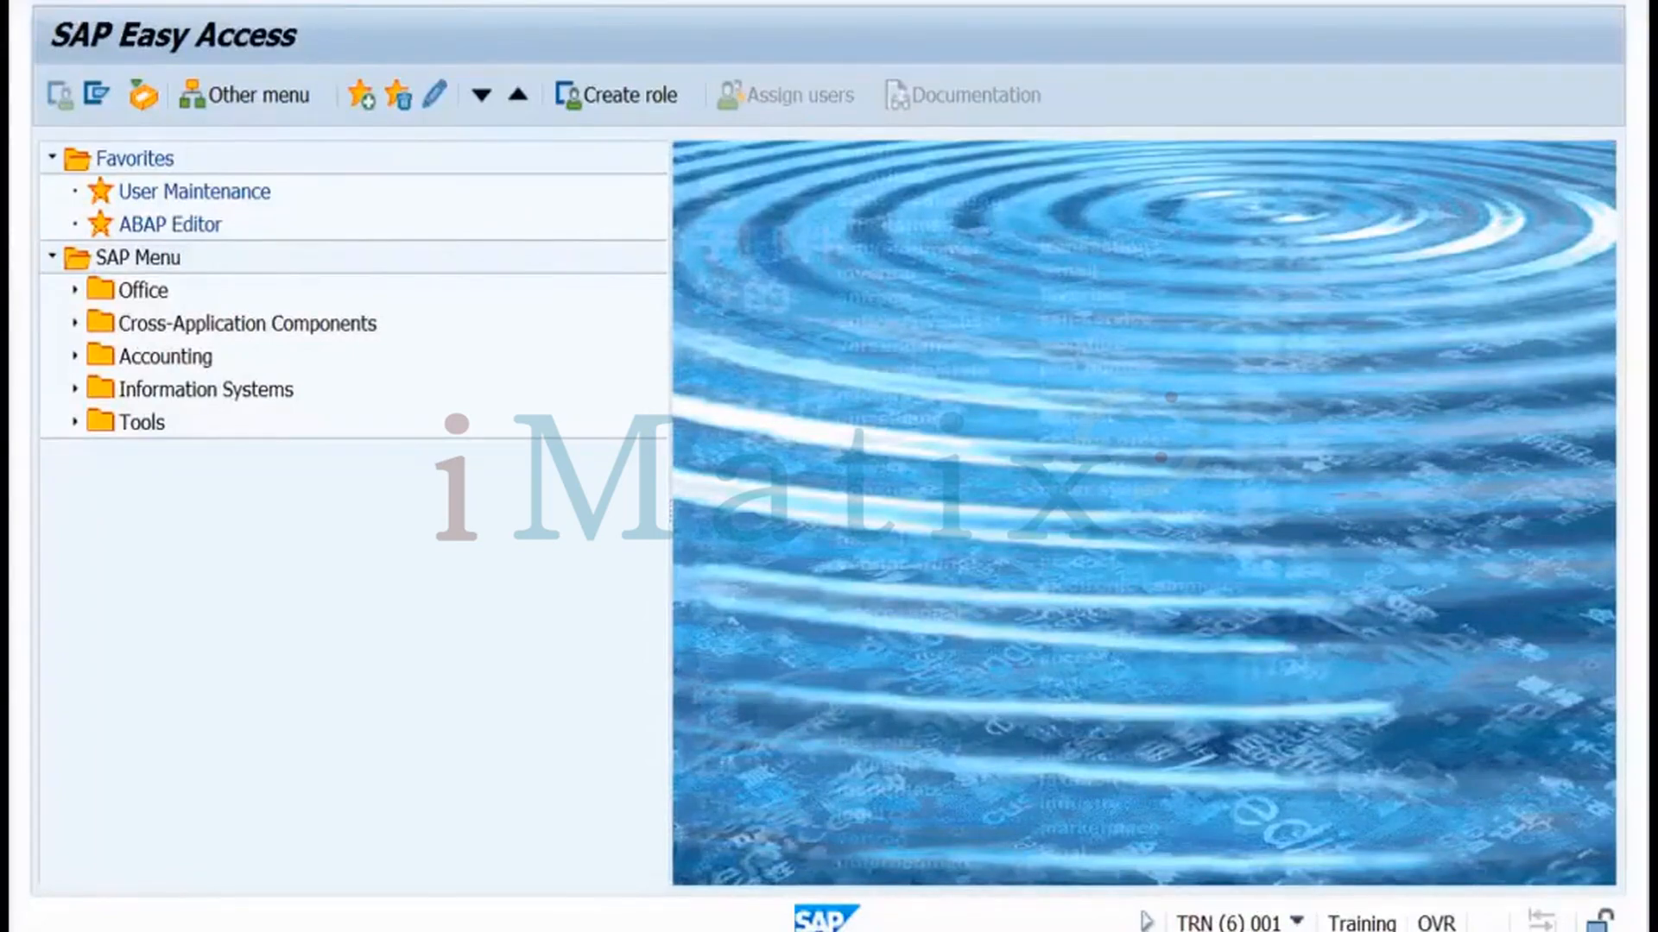
pyautogui.press('Return')
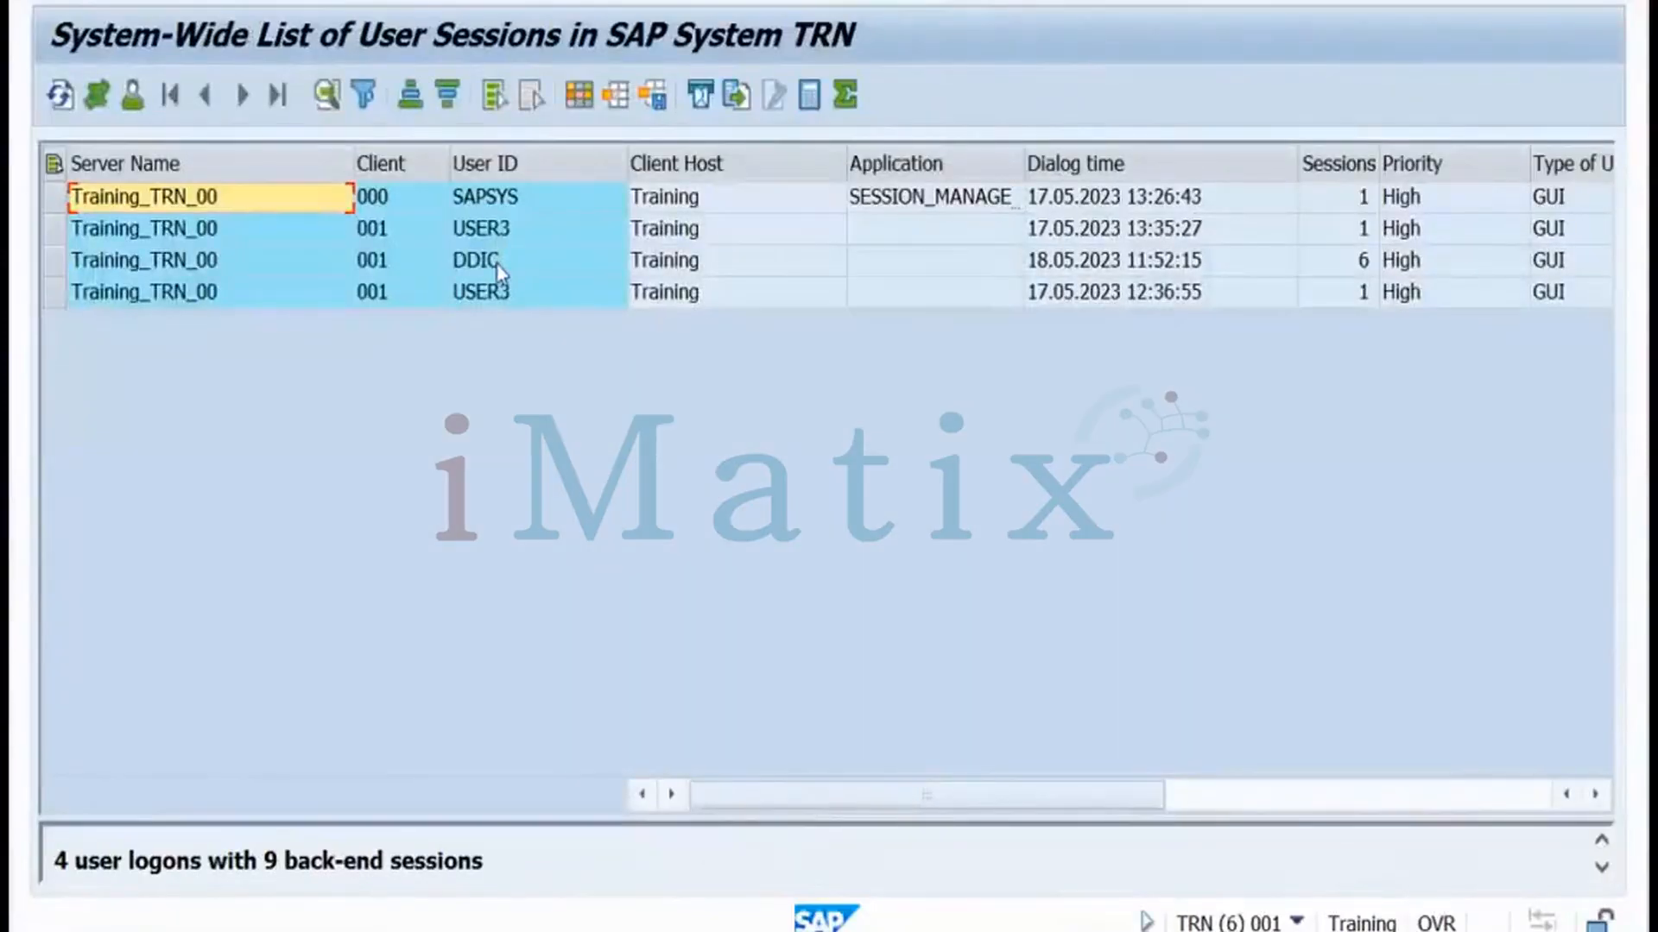
pyautogui.click(509, 260)
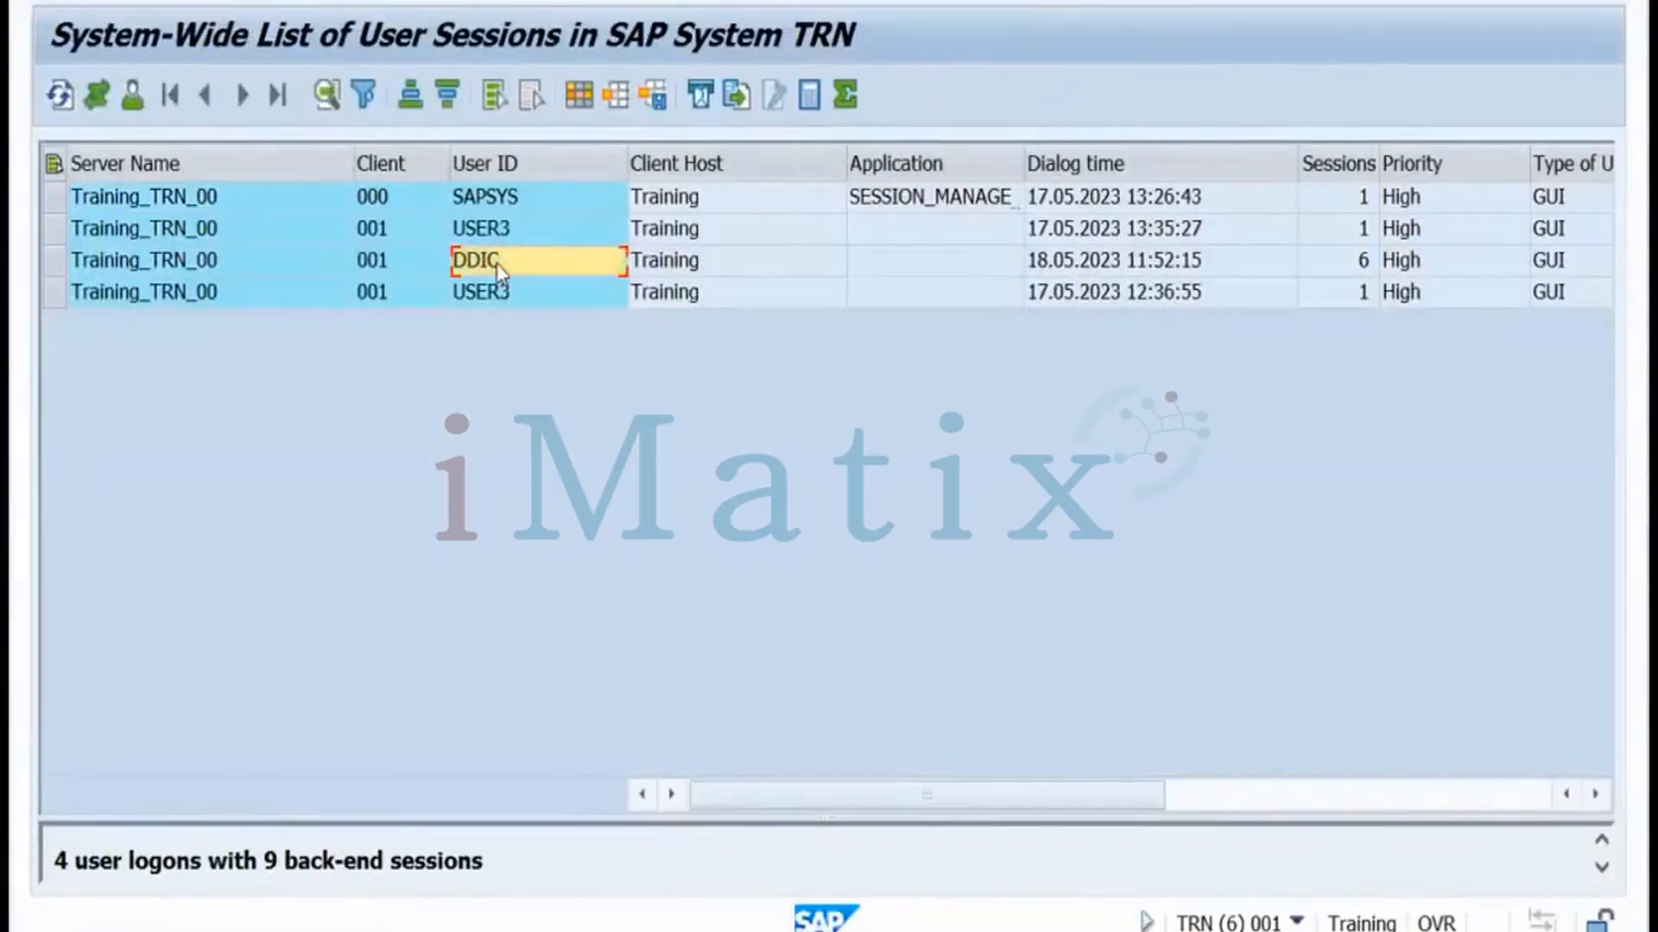
pyautogui.click(56, 261)
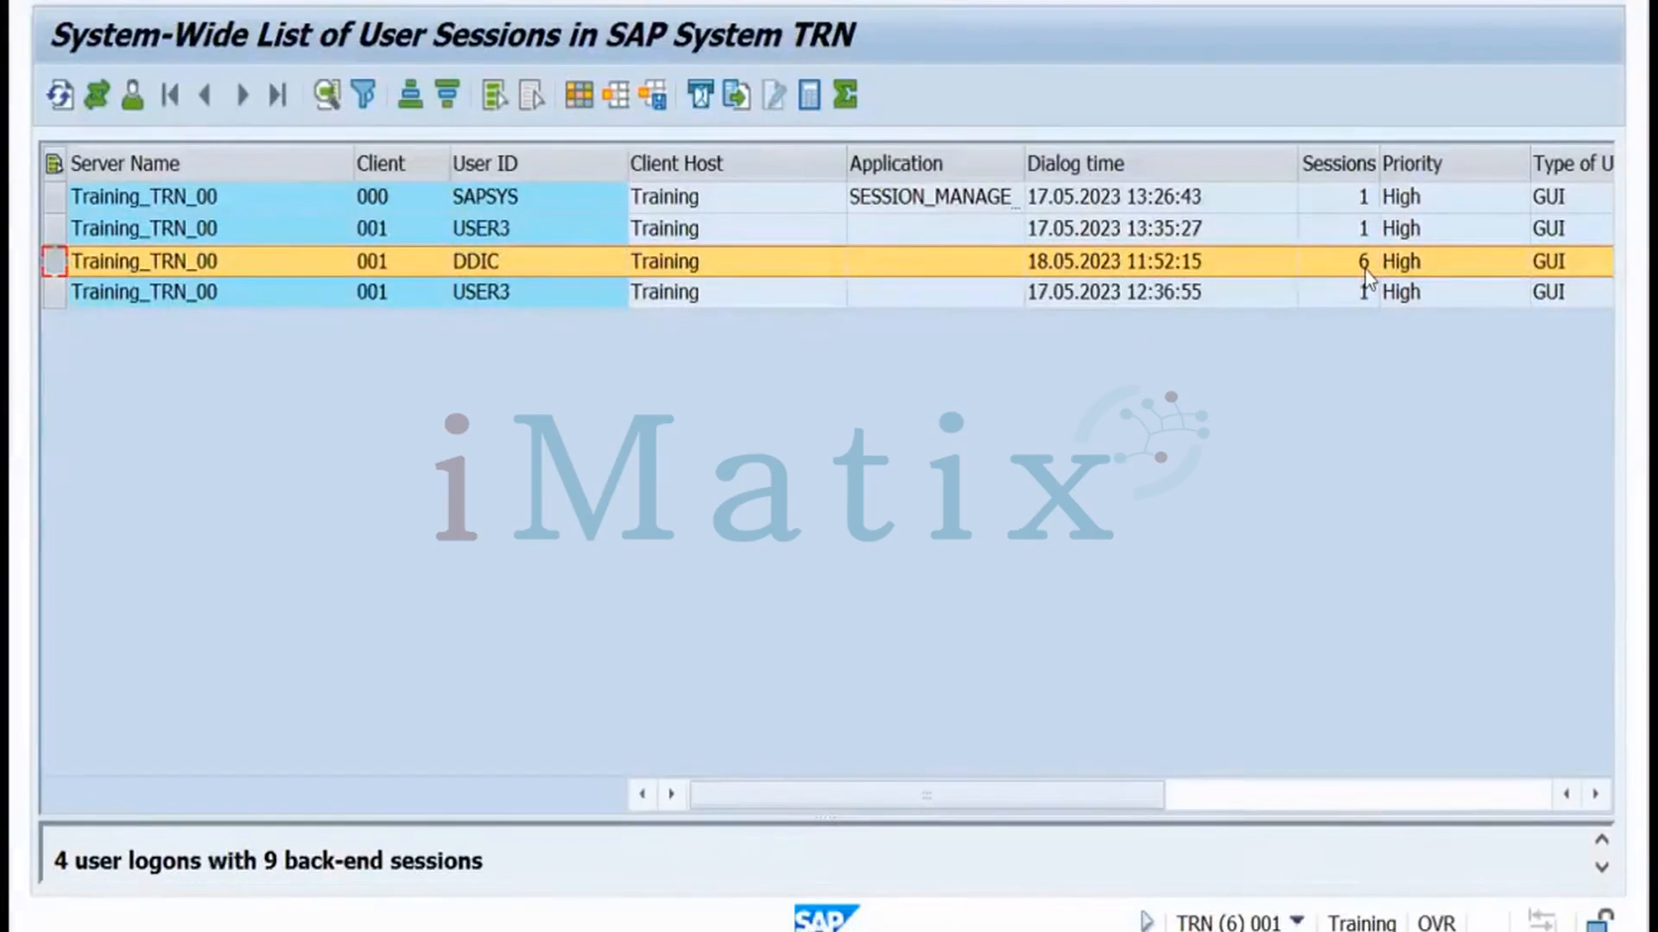
pyautogui.moveTo(1110, 796); pyautogui.dragTo(1459, 810)
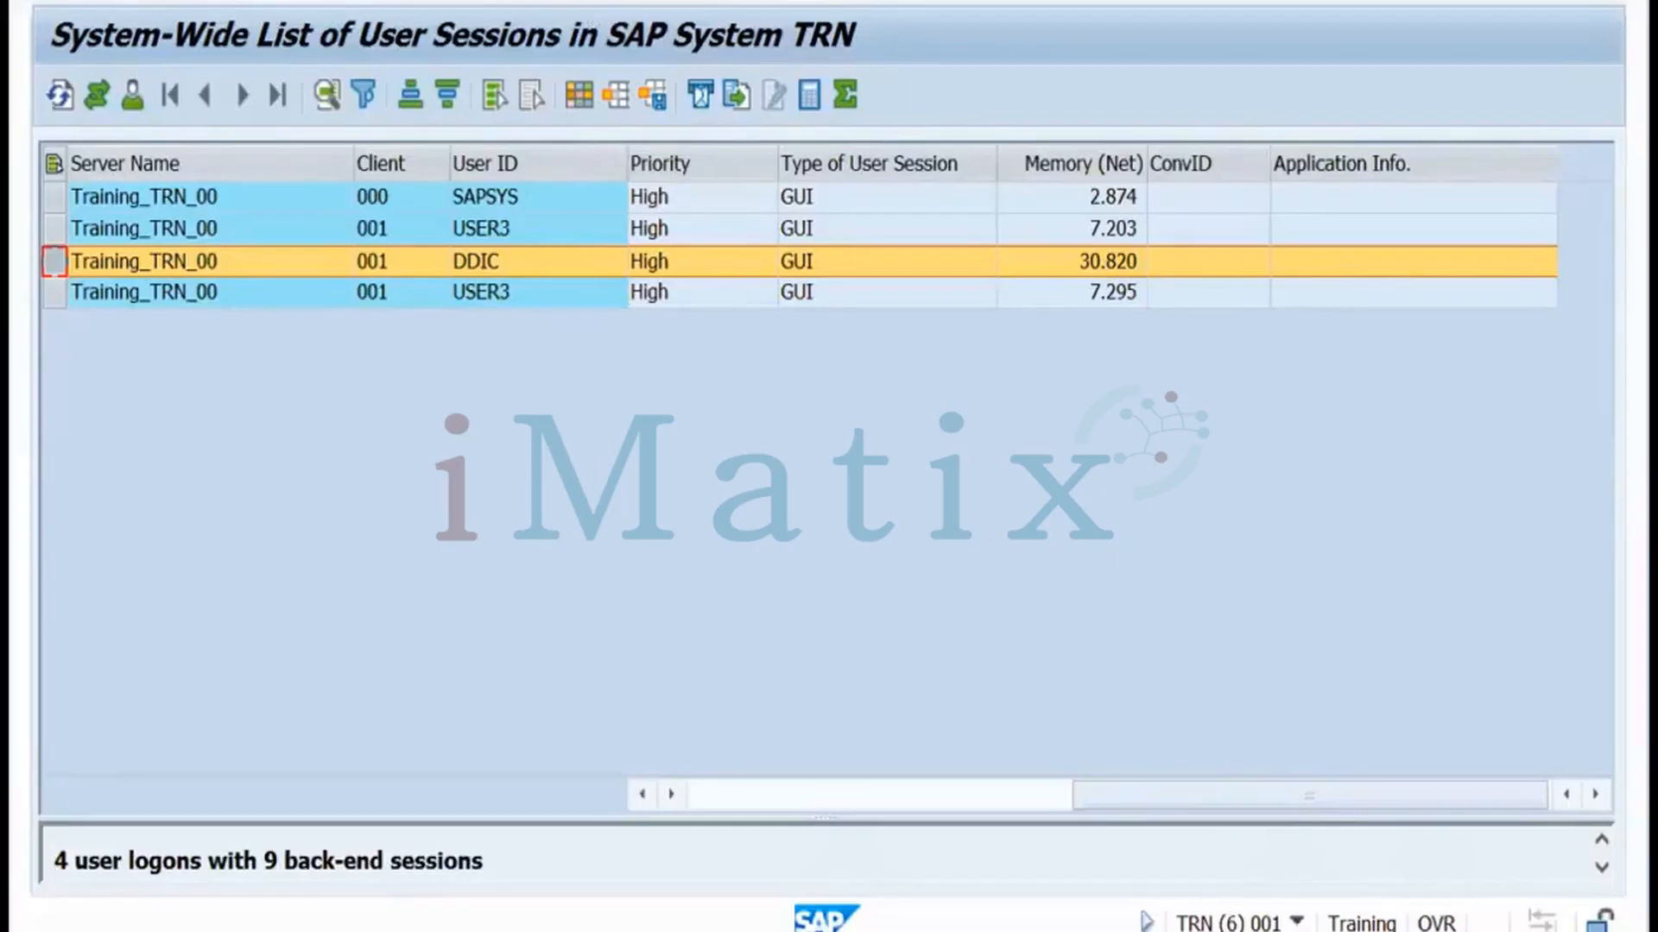
pyautogui.press('F3')
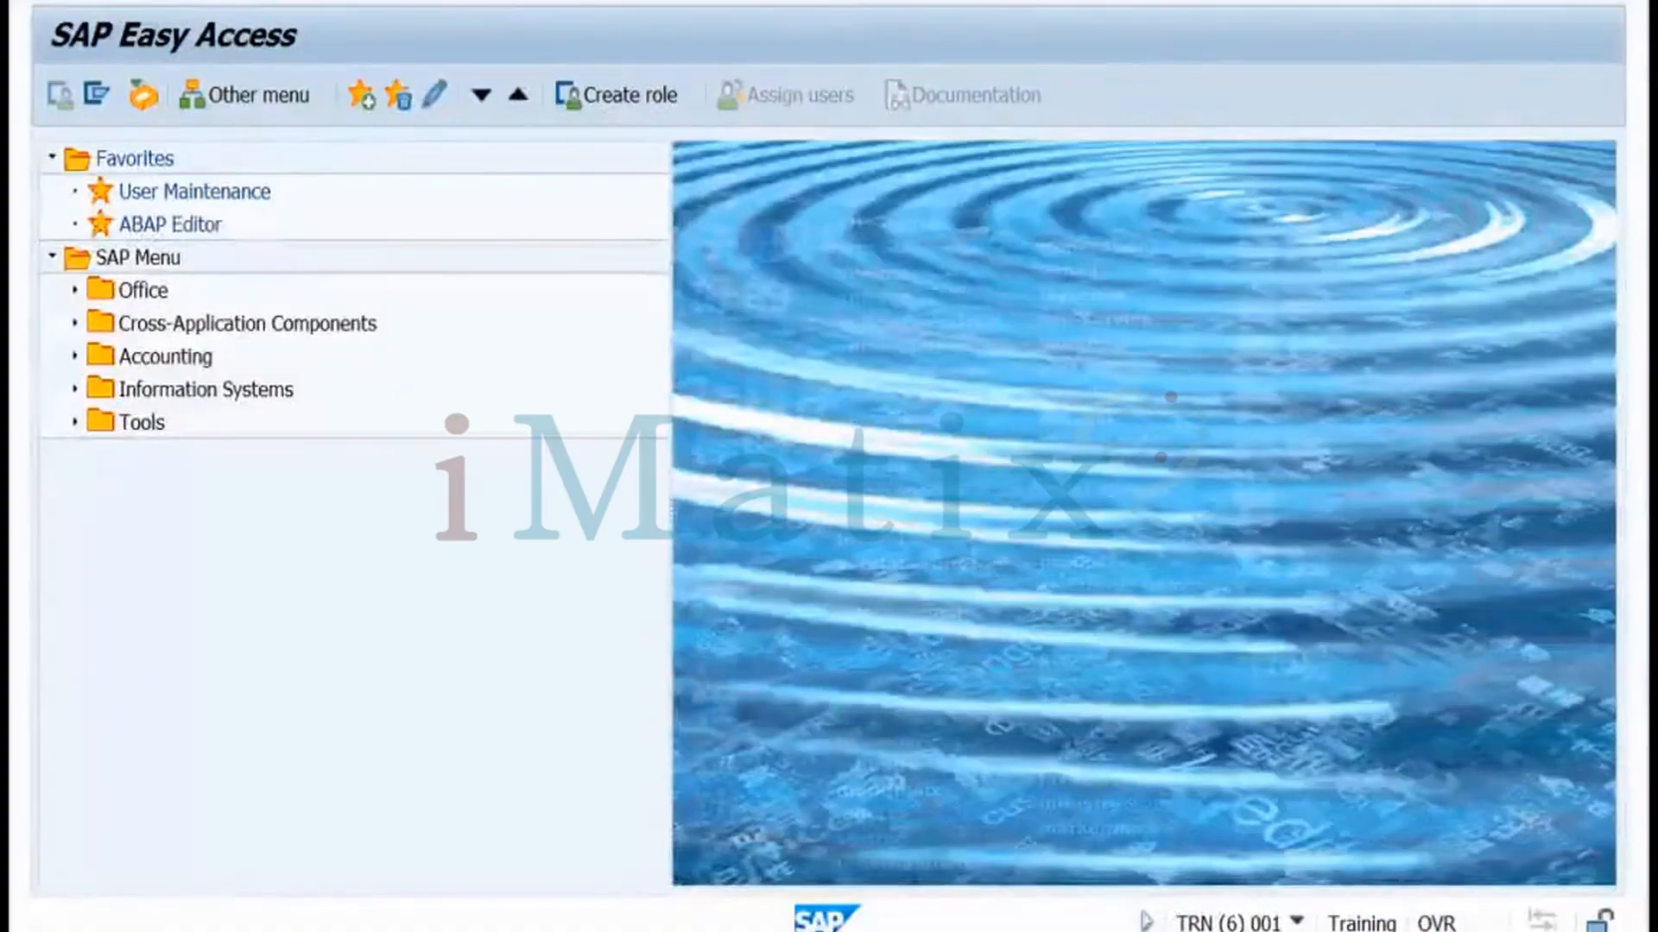
# Open Maintain Profile Parameters with RZ11, then switch to the Miro notes board
pyautogui.press('Return')
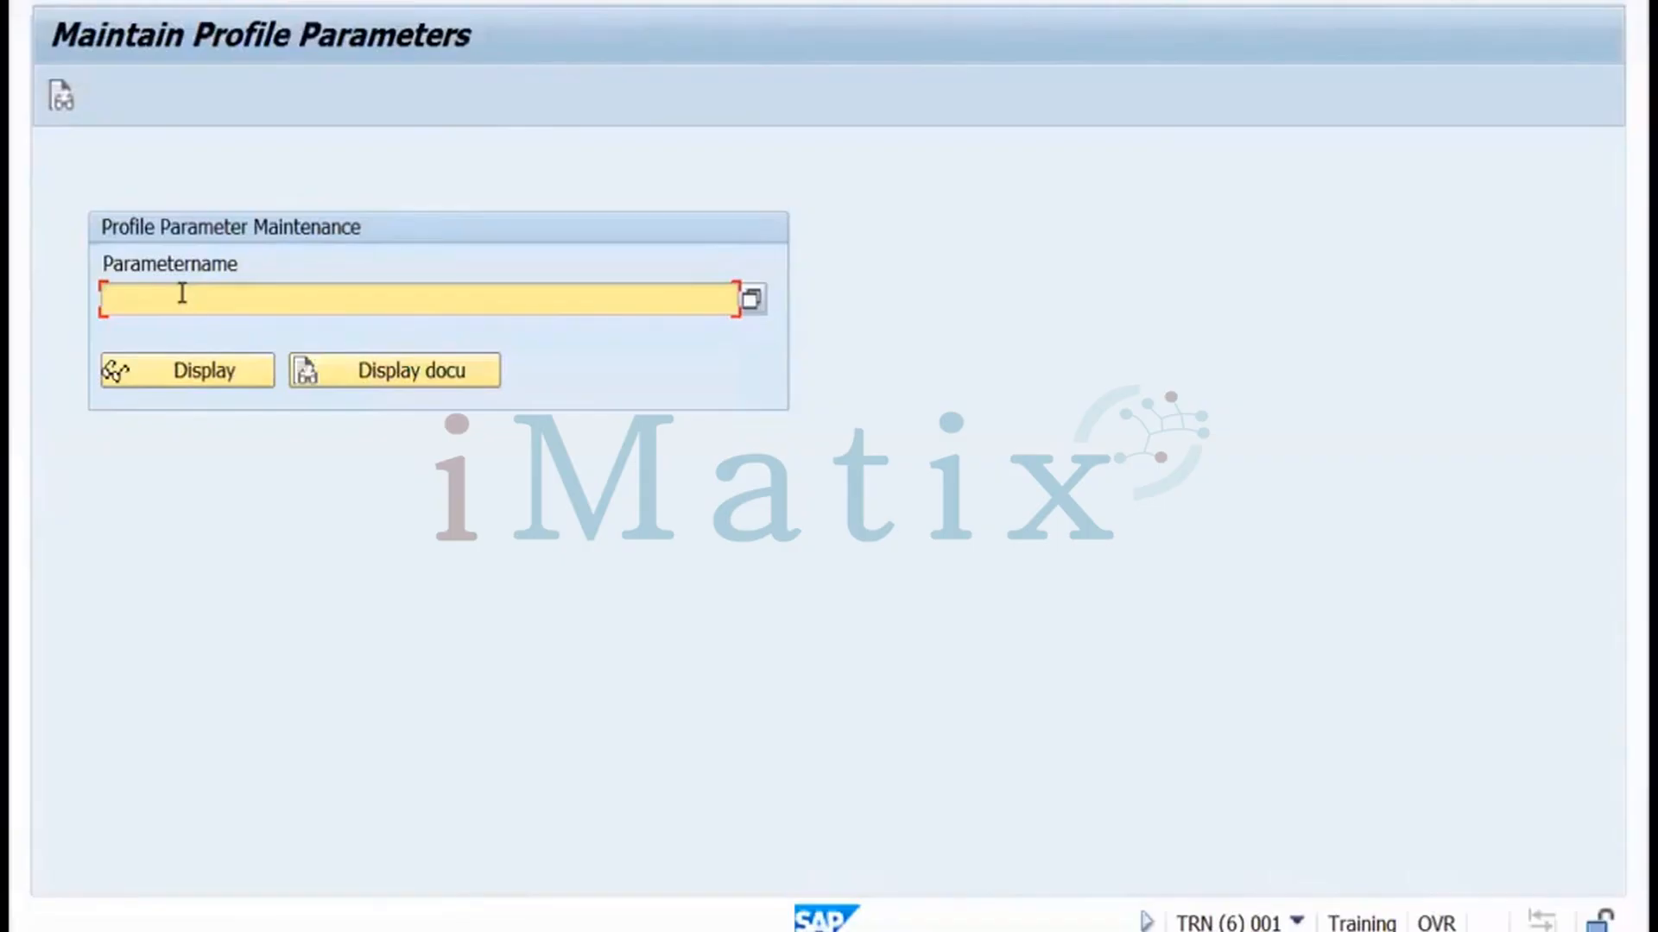
pyautogui.hotkey('ctrl', 'Left')
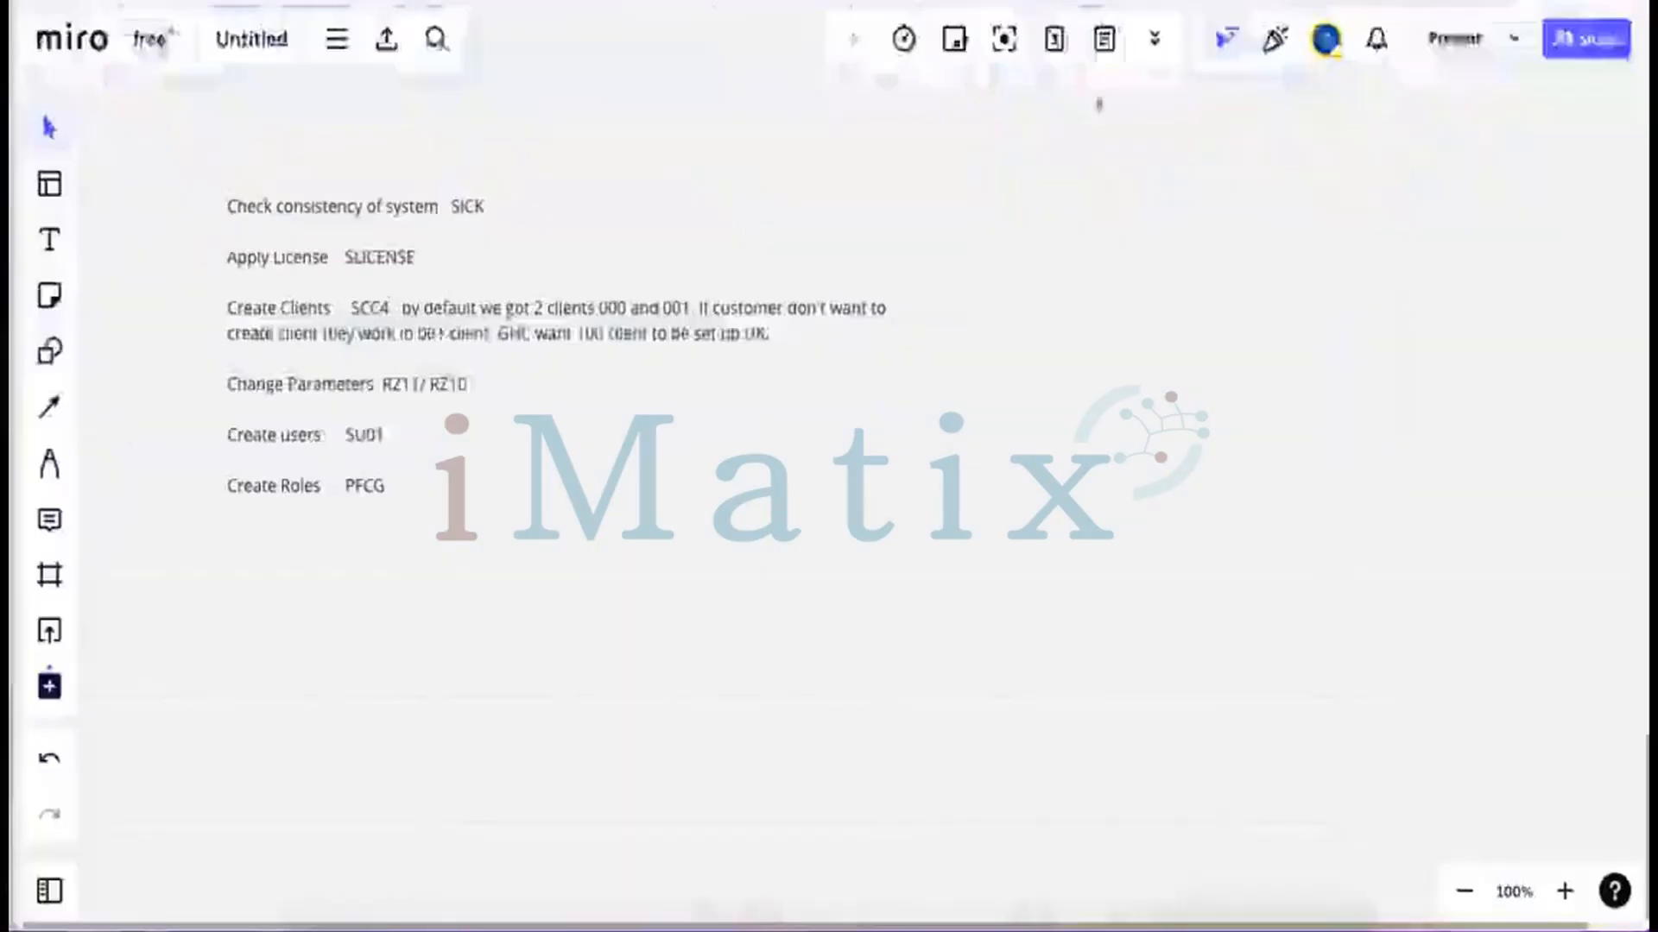
# Google 'what is sap parameter to restrict number of sessions' and copy rdisp/max_alt_modes from the results
pyautogui.hotkey('ctrl', 'Tab')
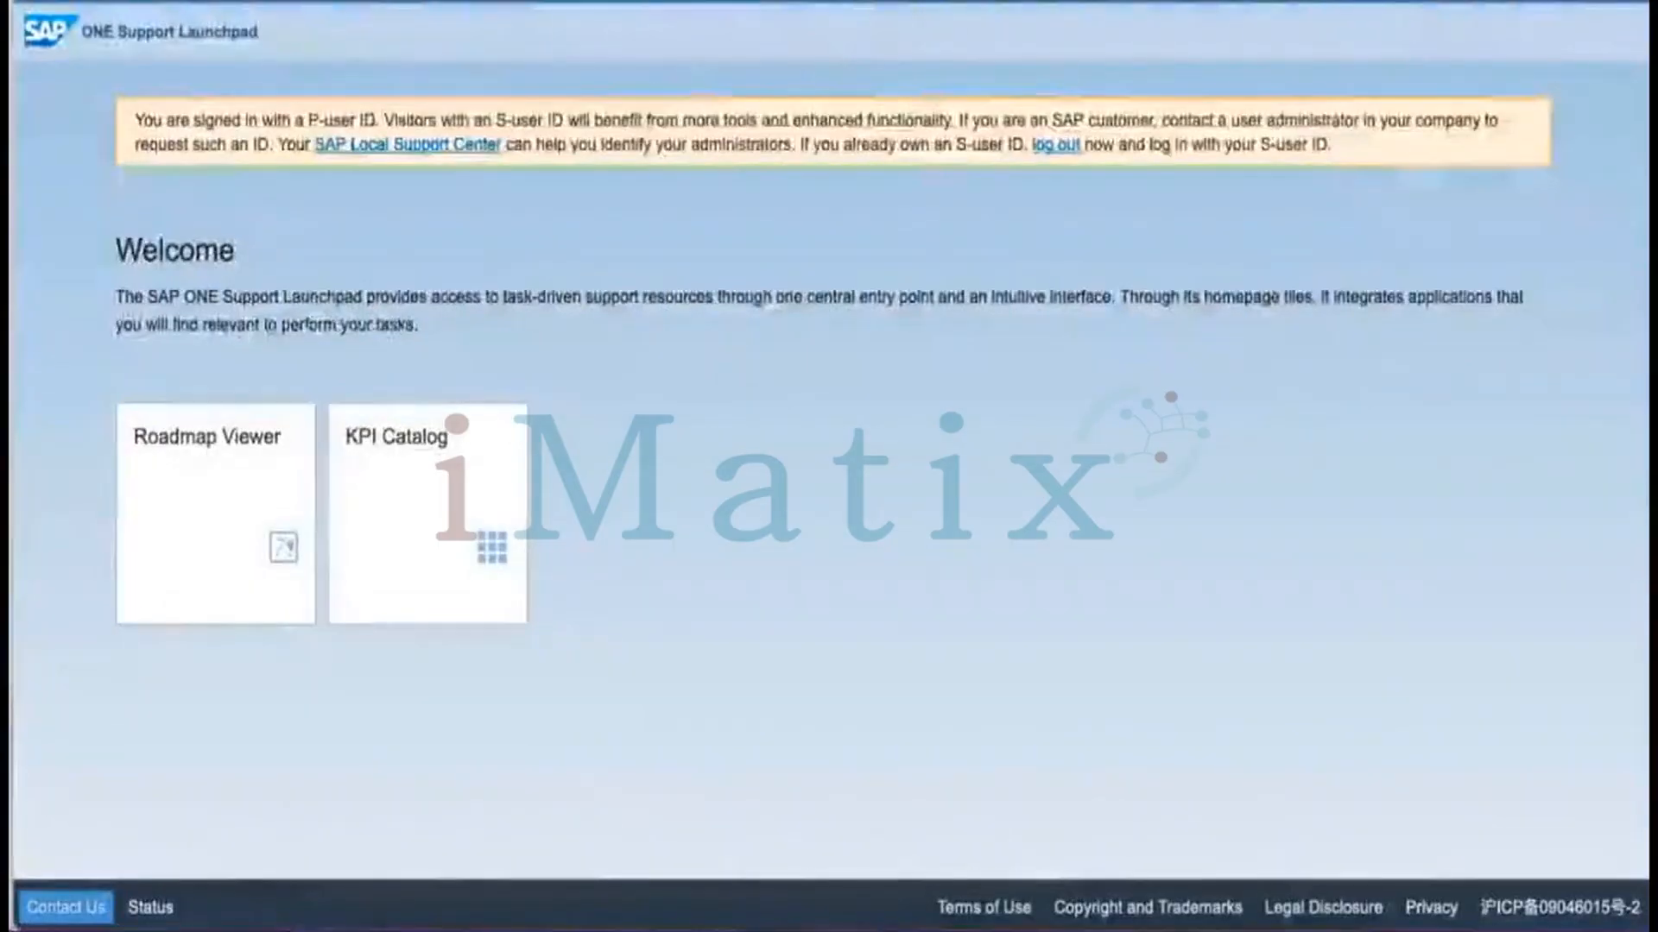
pyautogui.press('super+l')
pyautogui.write('goo')
pyautogui.press('Return')
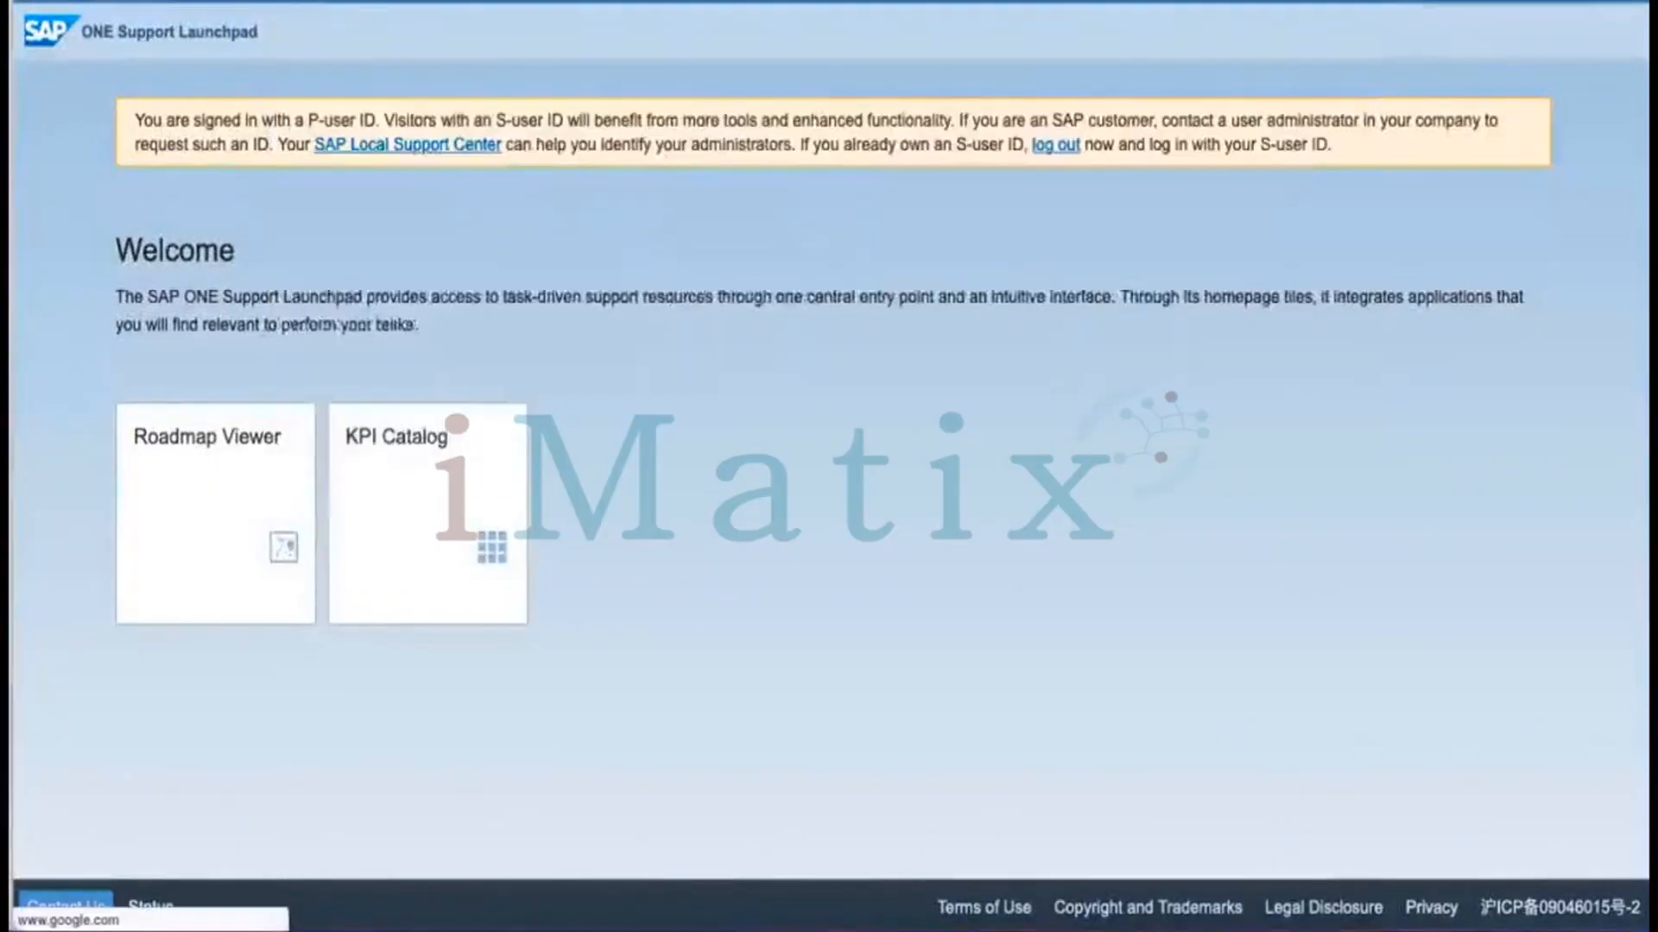
pyautogui.write('what is')
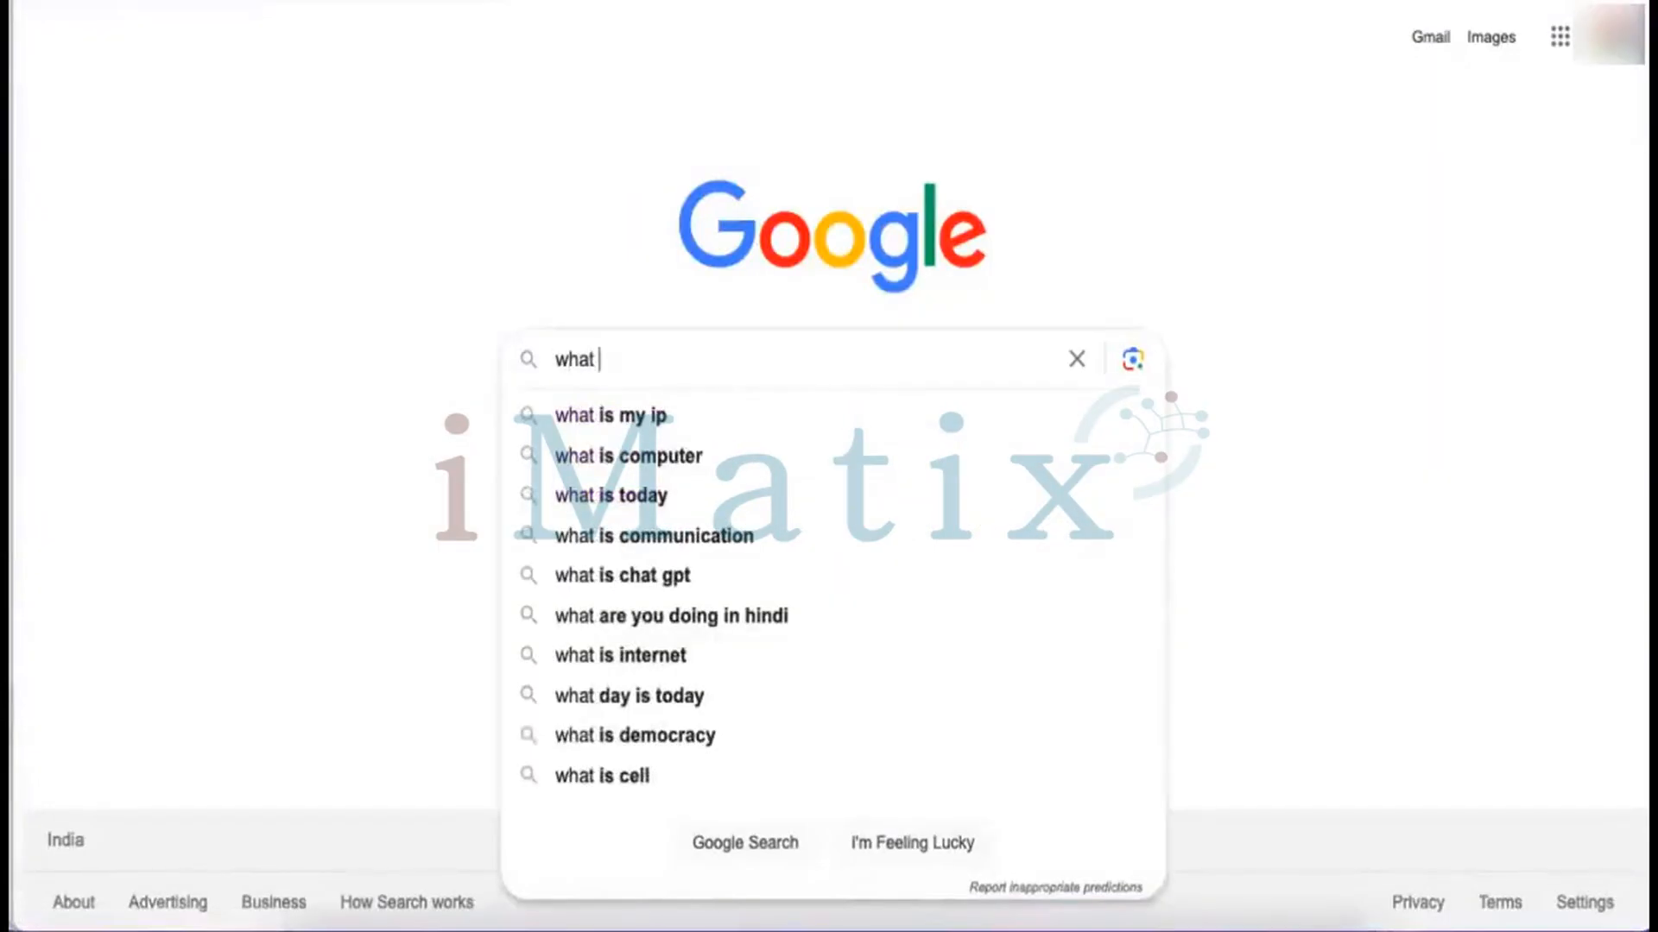
pyautogui.write('par')
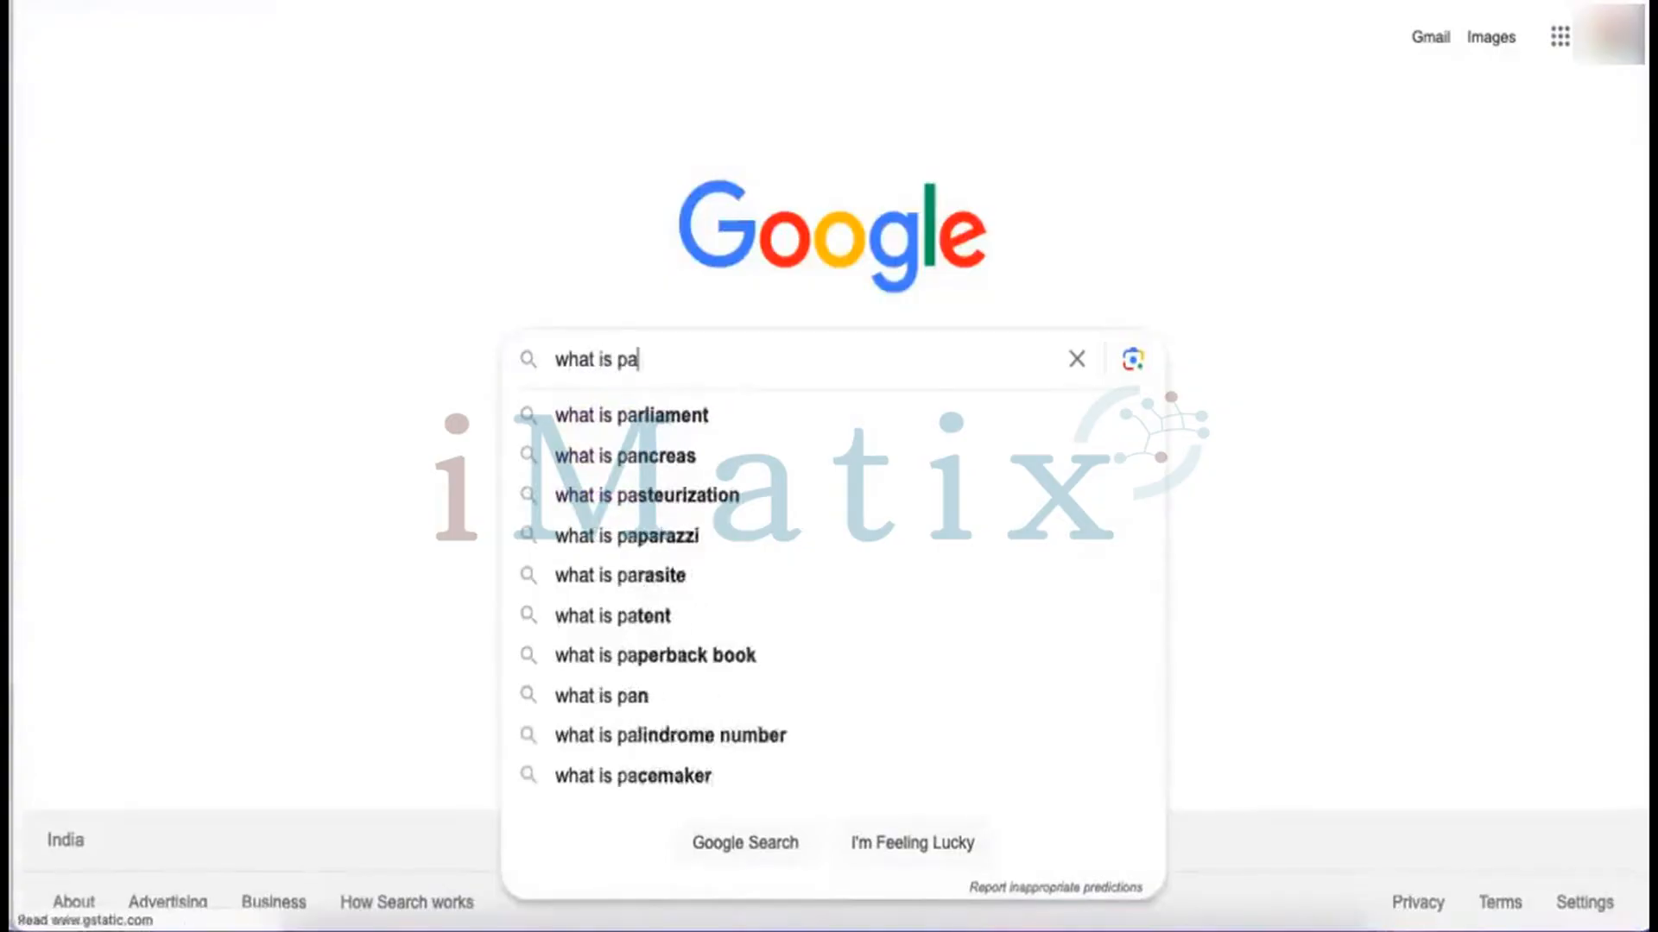
pyautogui.press('BackSpace')
pyautogui.press('BackSpace')
pyautogui.press('BackSpace')
pyautogui.write('sap')
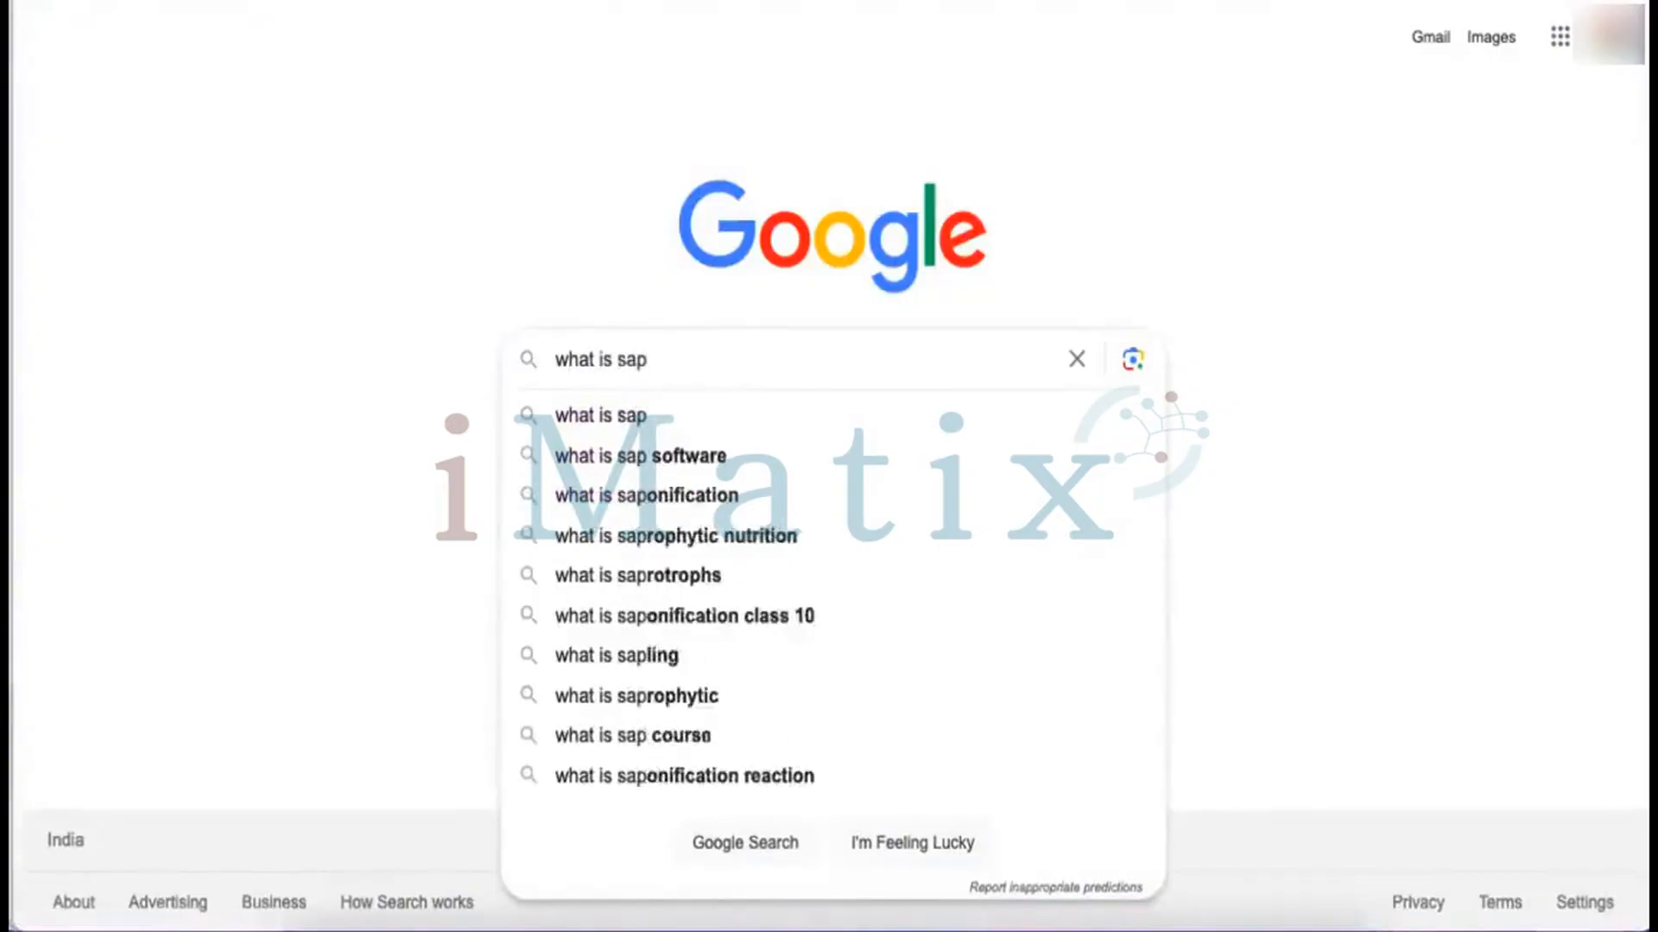
pyautogui.write(' paramete')
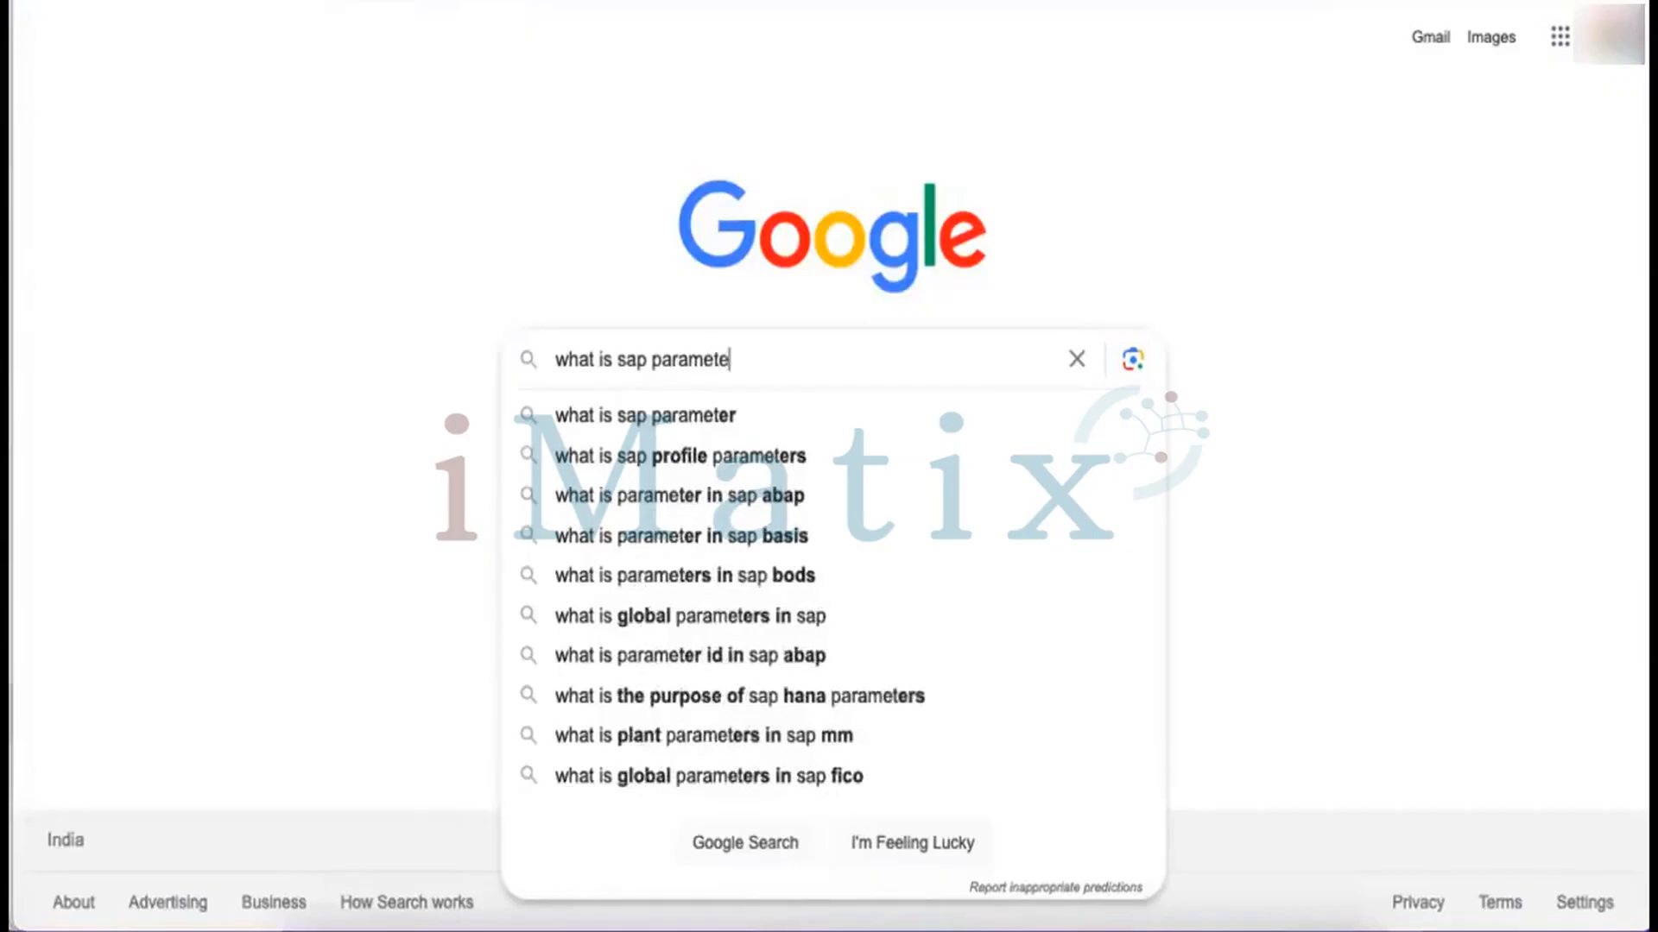
pyautogui.write('r to')
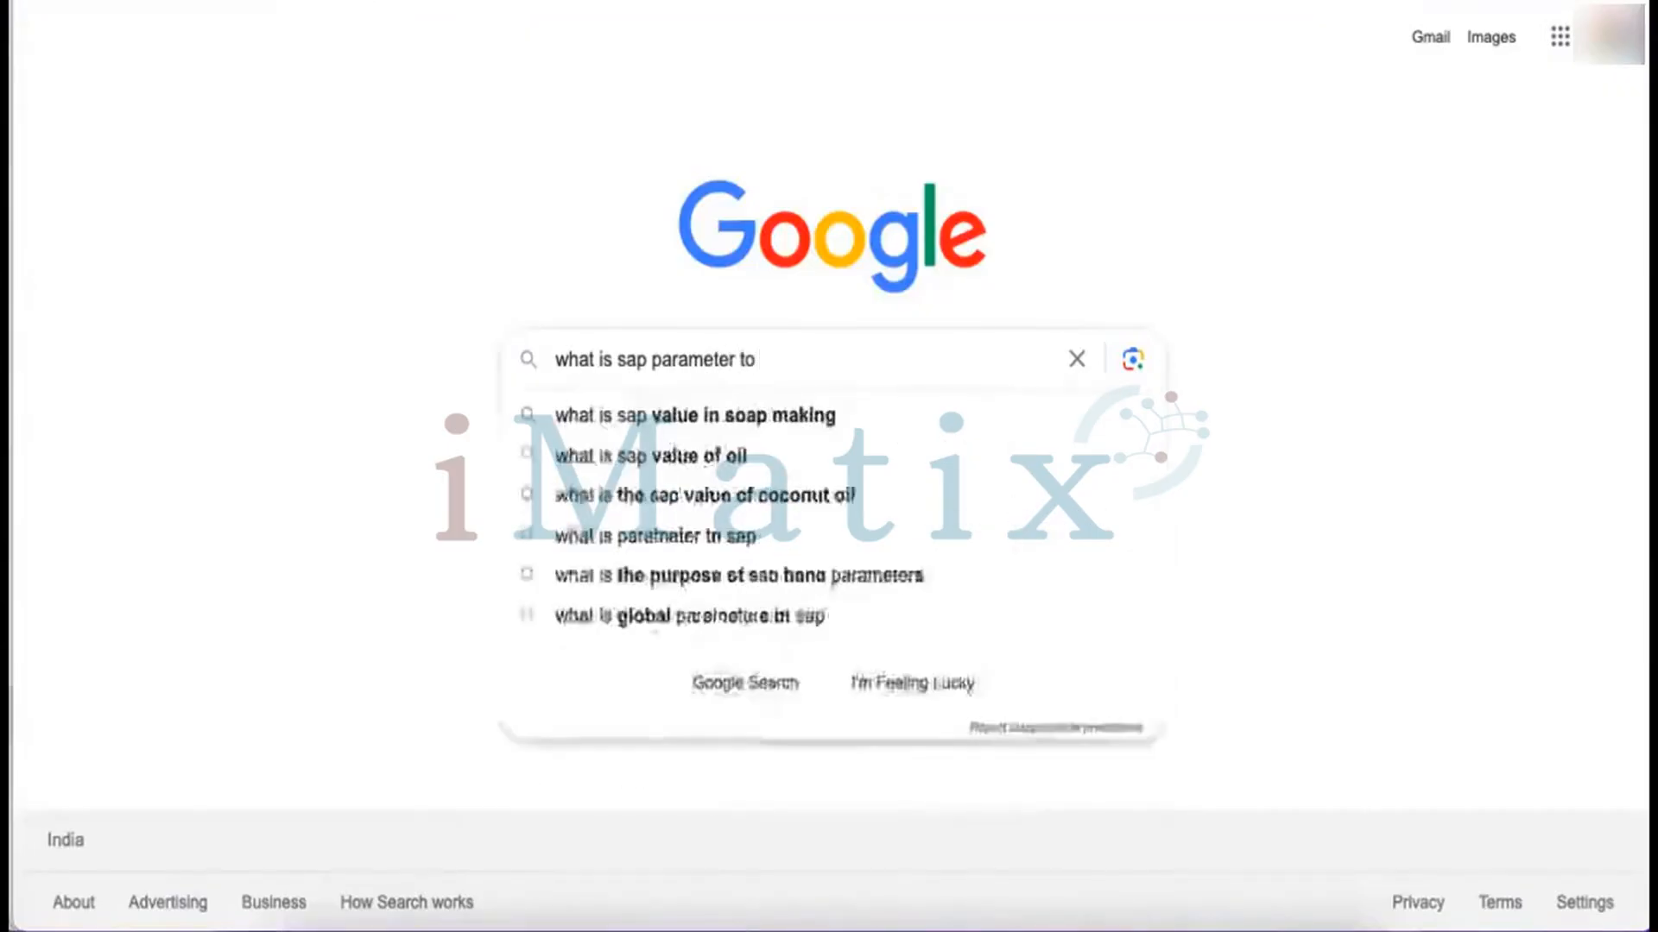
pyautogui.write(' restruct')
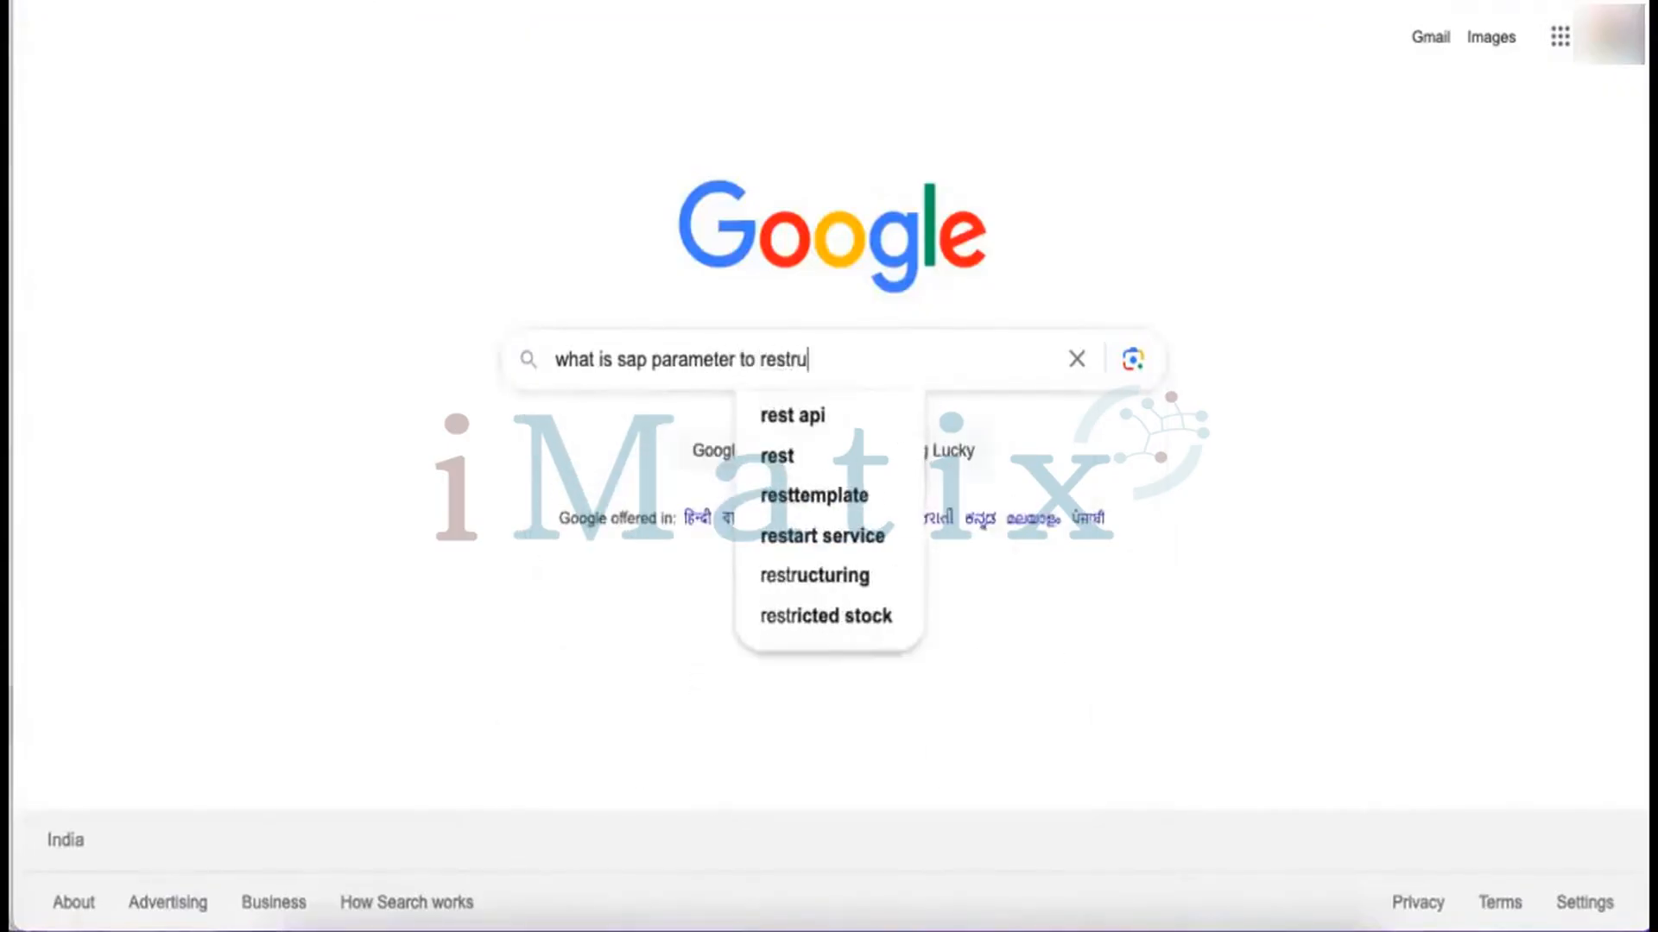
pyautogui.press('BackSpace')
pyautogui.press('BackSpace')
pyautogui.press('BackSpace')
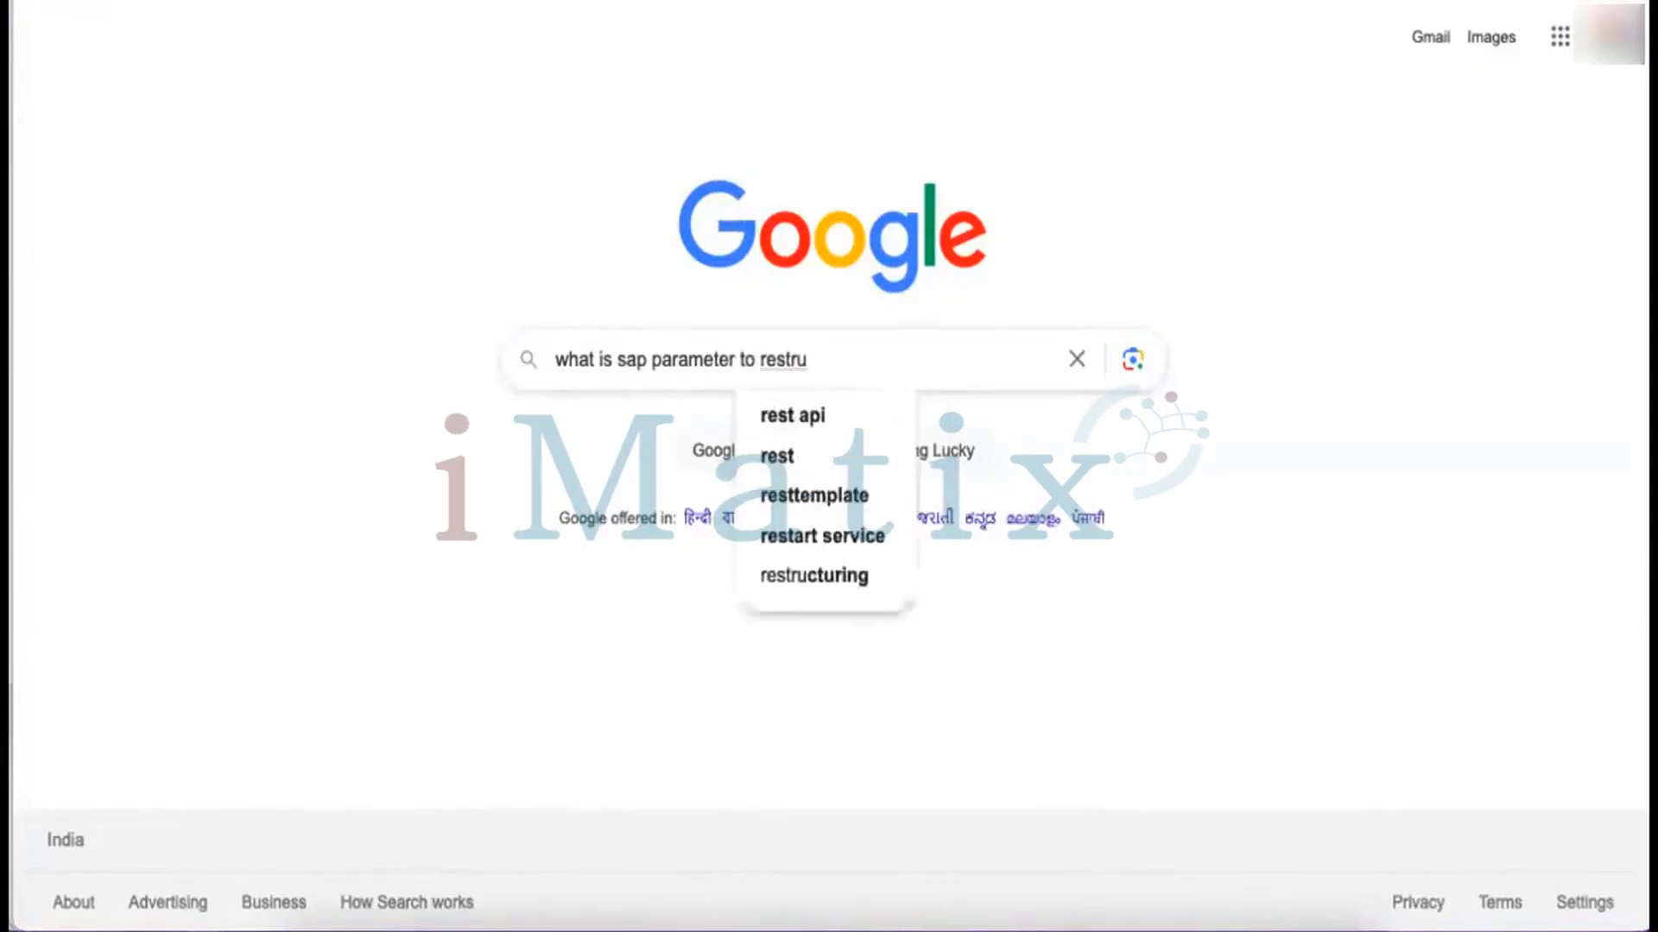
pyautogui.write('ict n')
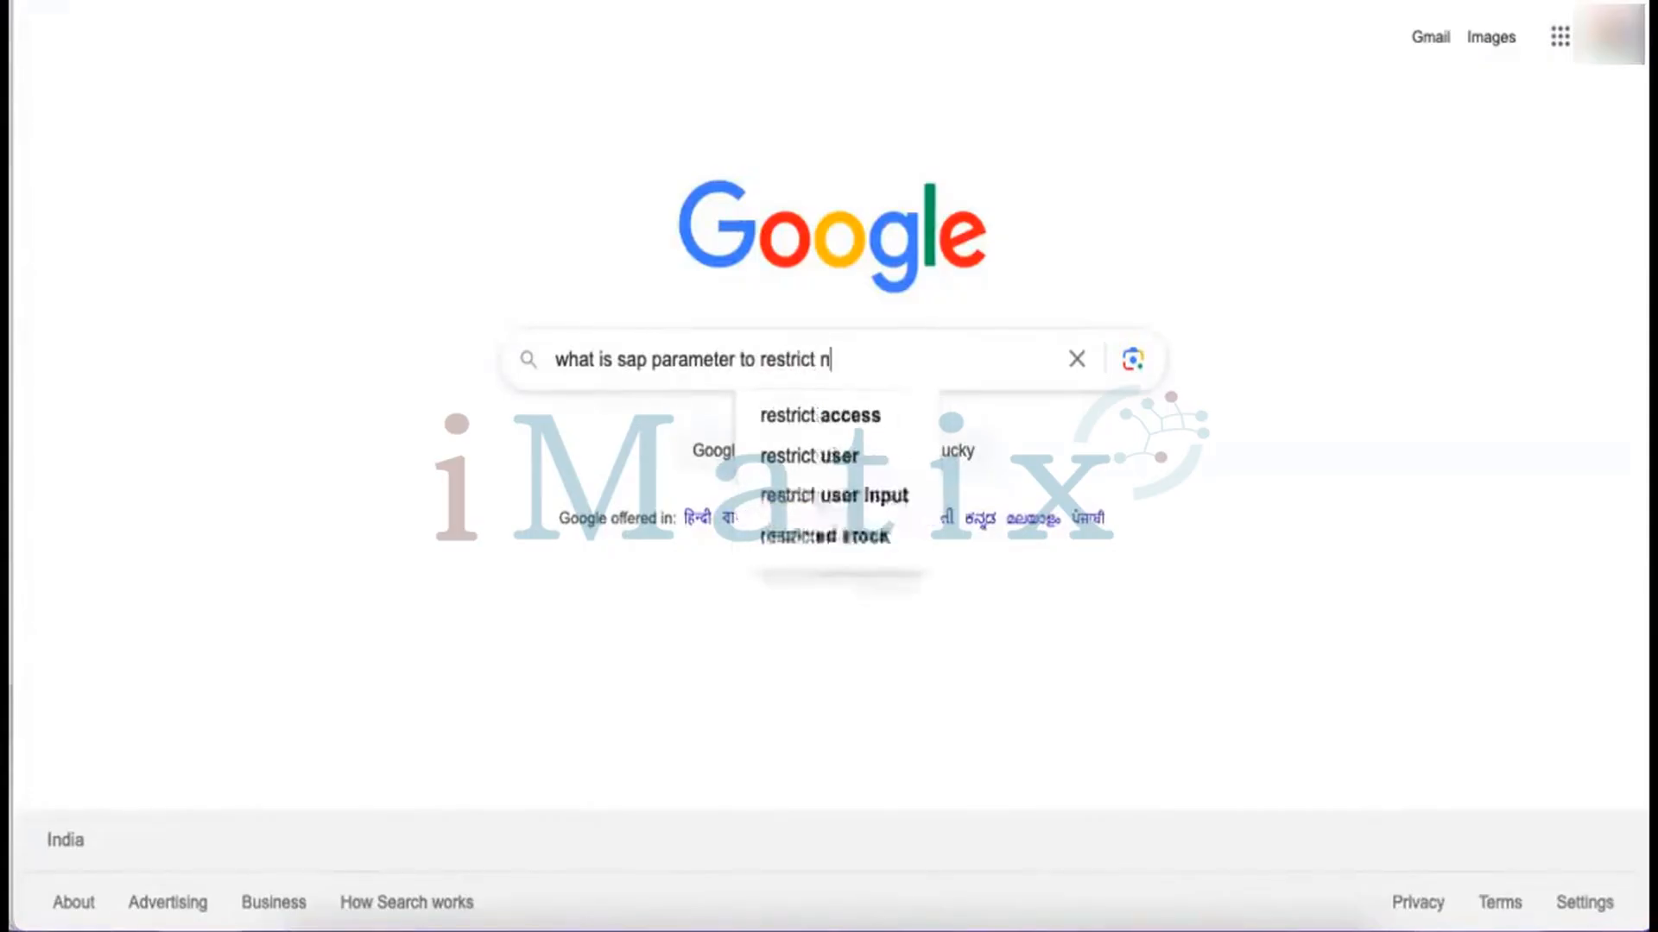
pyautogui.write('umber of s')
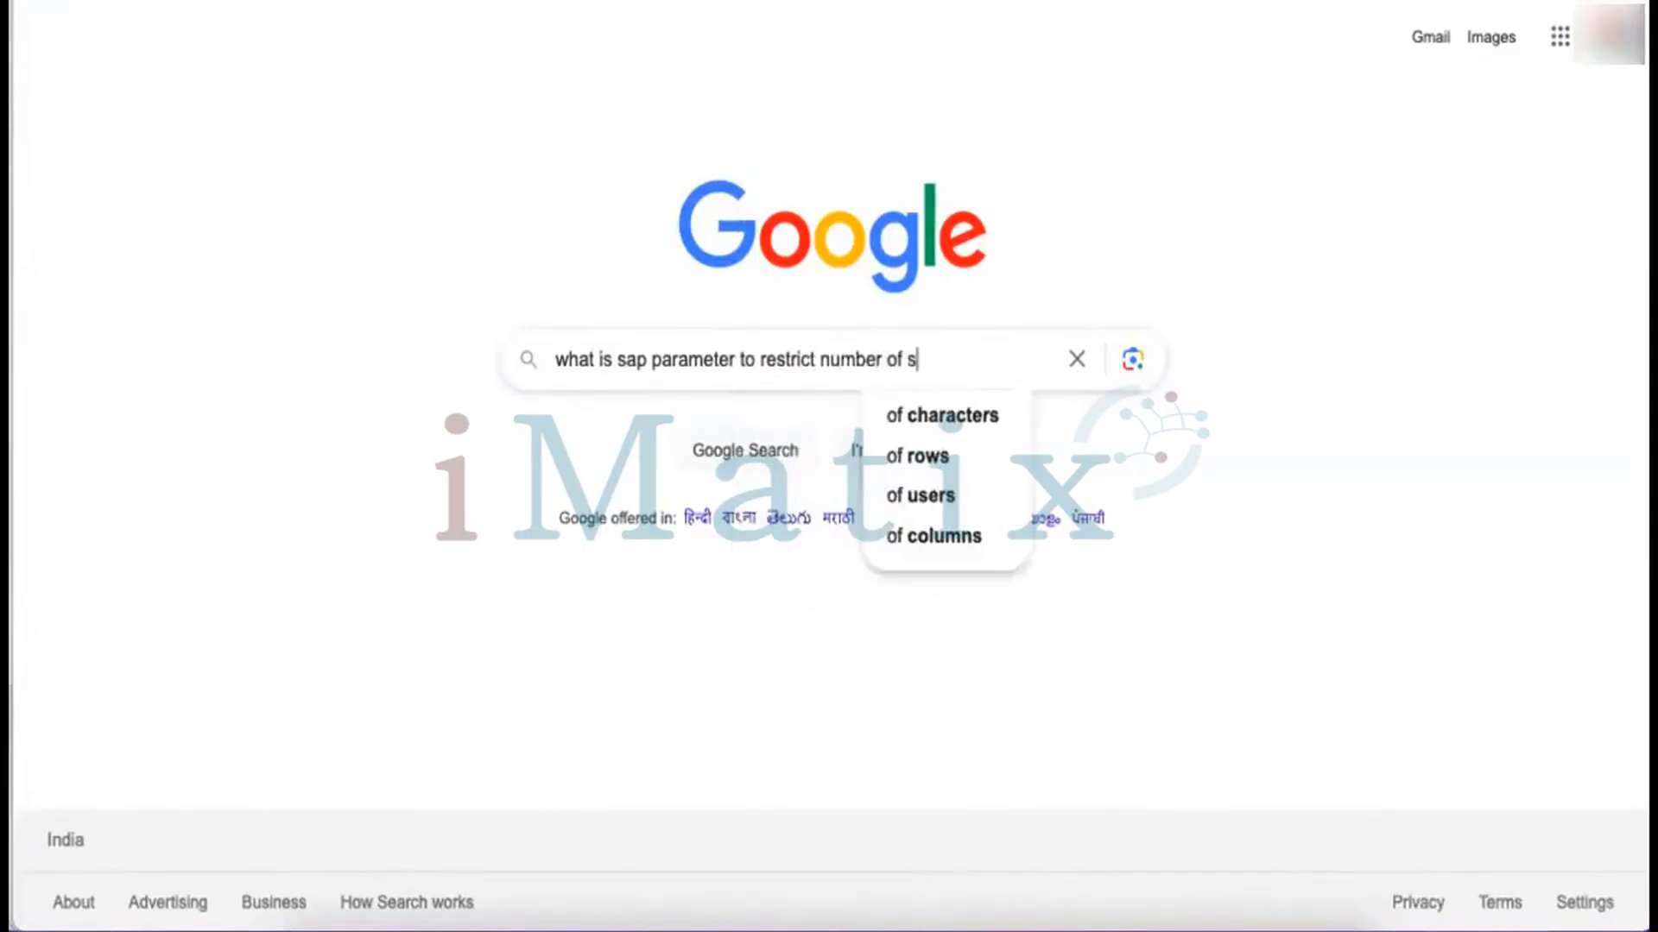
pyautogui.write('essions')
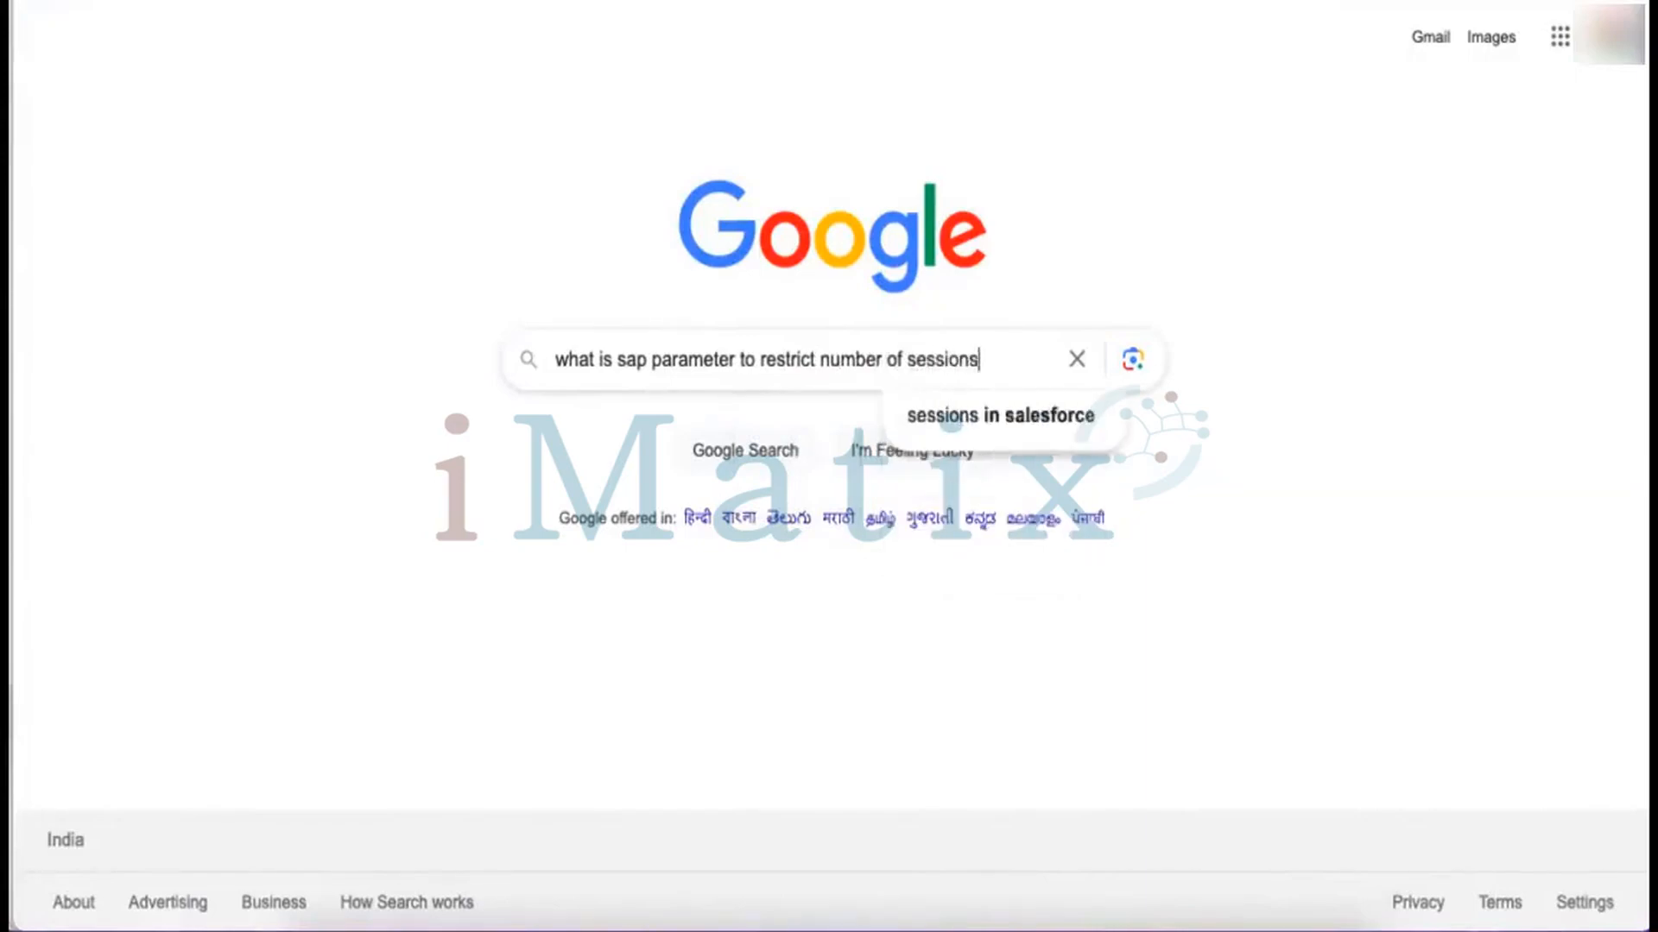
pyautogui.press('Return')
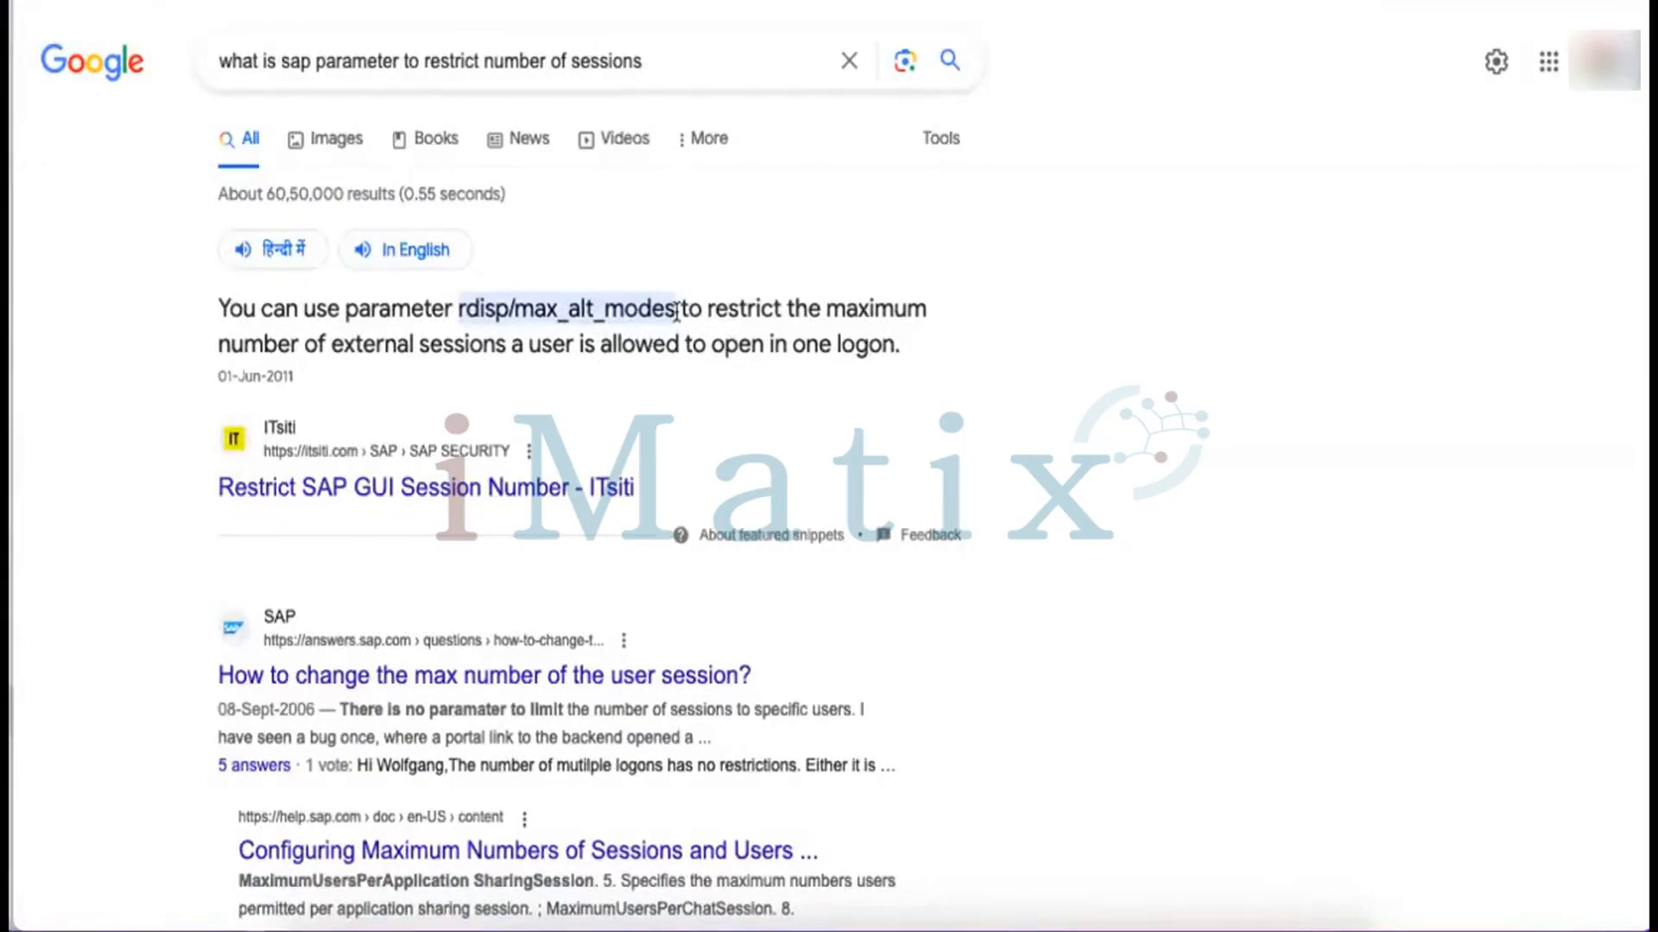
pyautogui.moveTo(676, 309); pyautogui.dragTo(460, 298)
pyautogui.hotkey('ctrl', 'c')
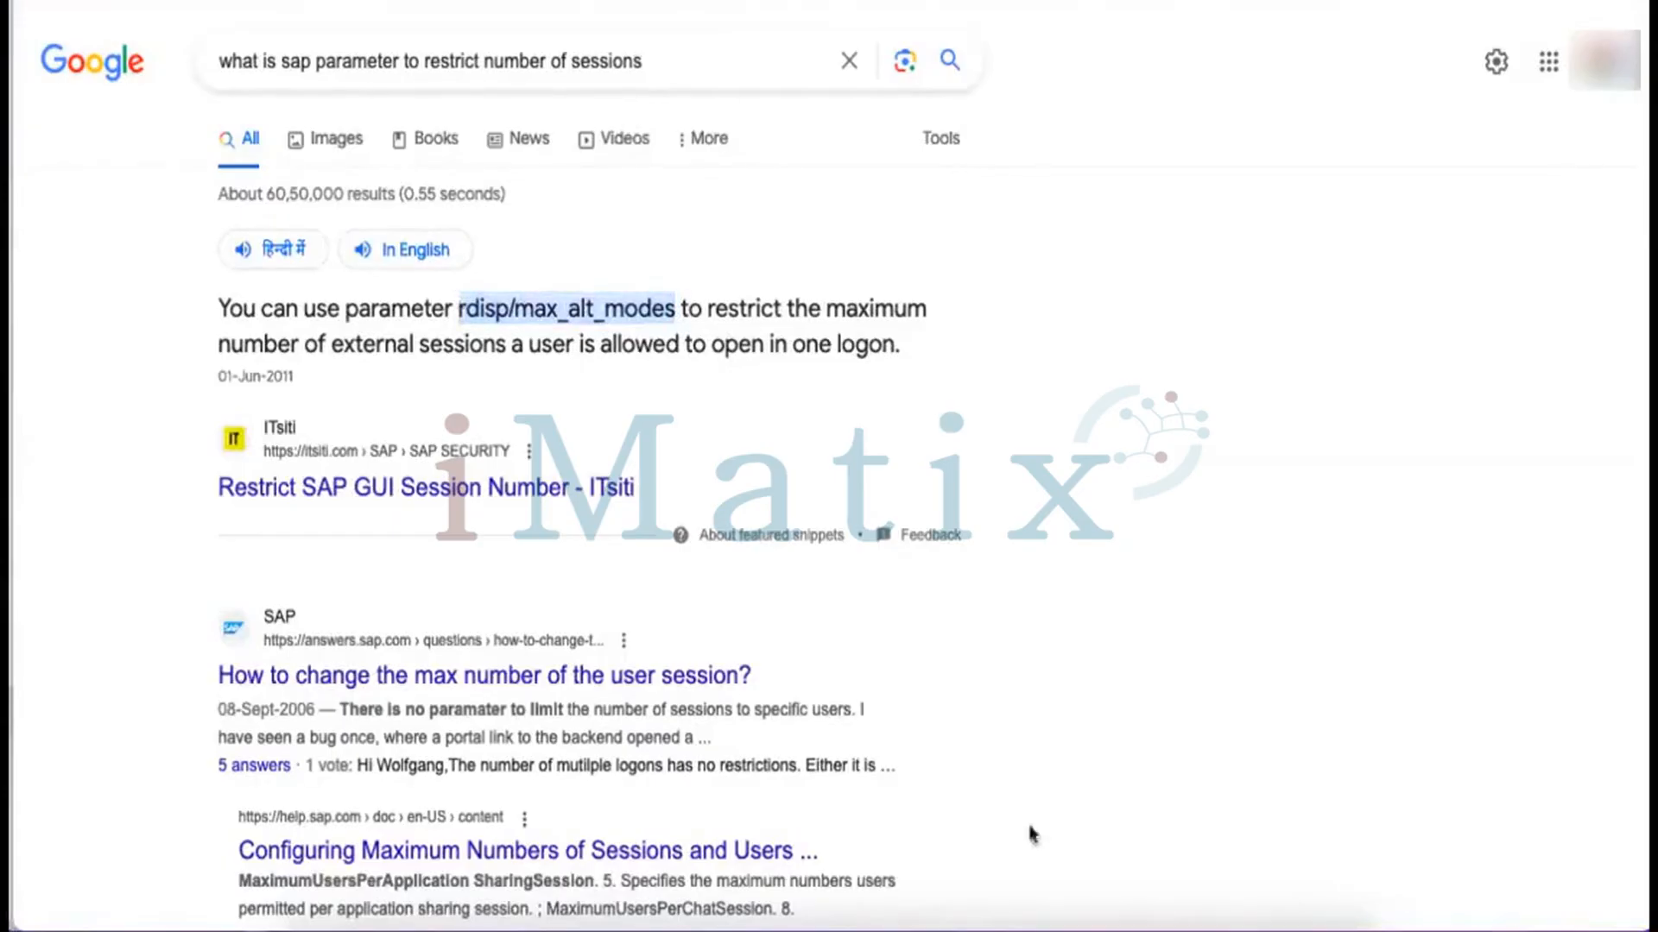
pyautogui.click(971, 920)
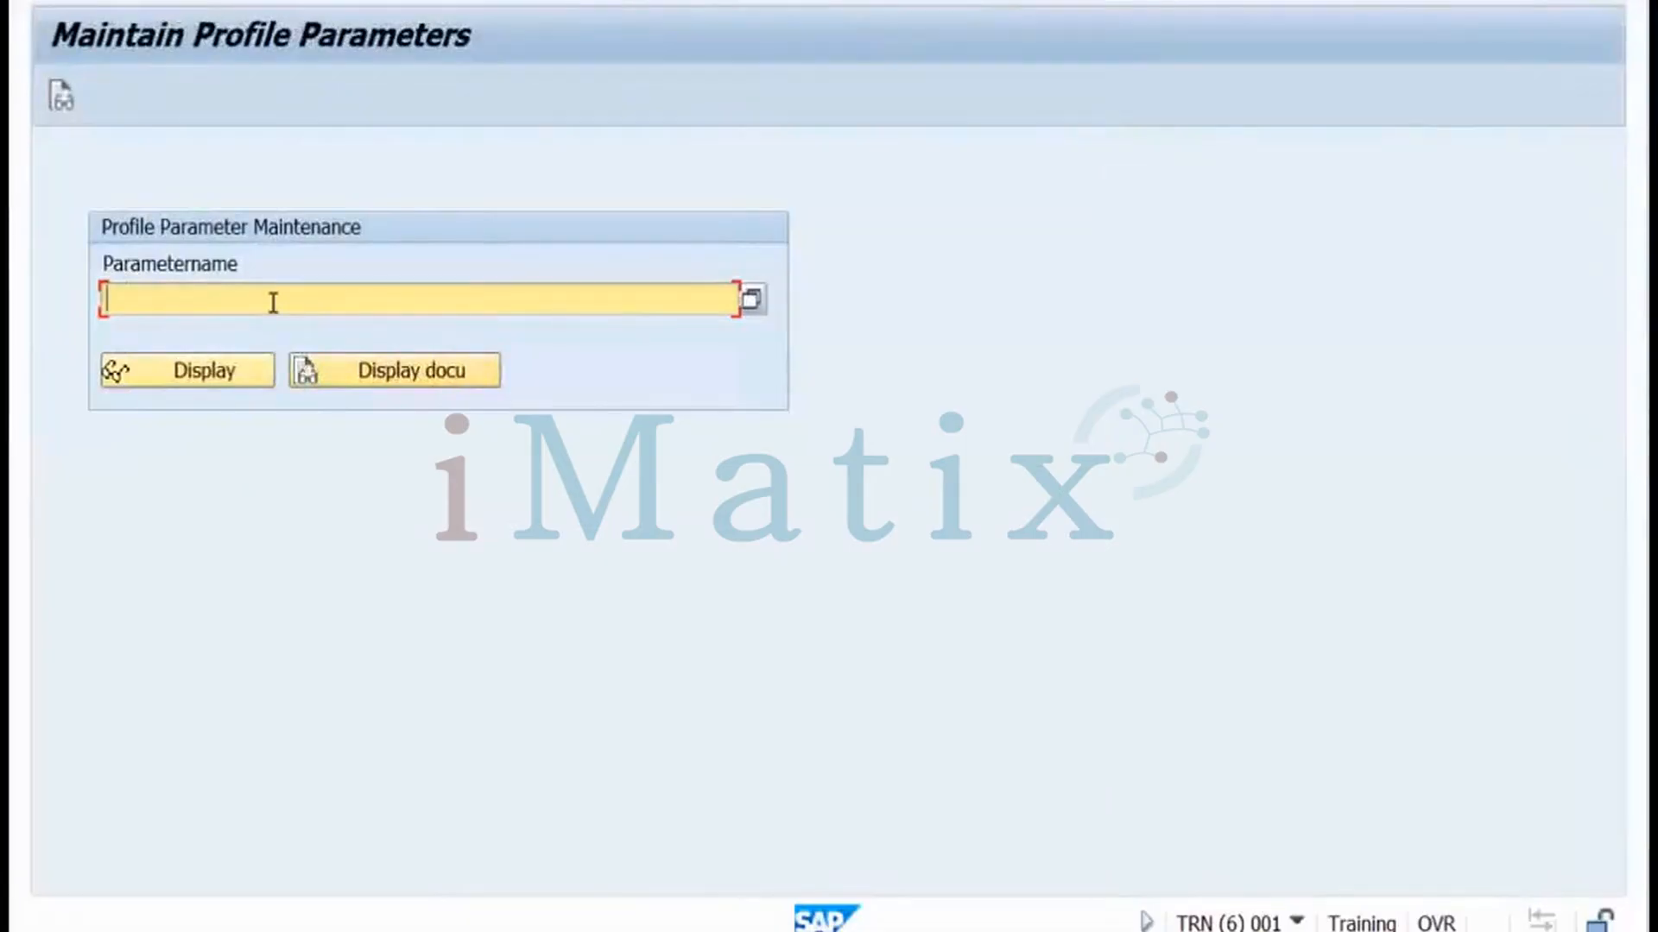
# Display rdisp/max_alt_modes, check its 2–16 interval and current value 6, and open Change Value
pyautogui.hotkey('ctrl', 'v')
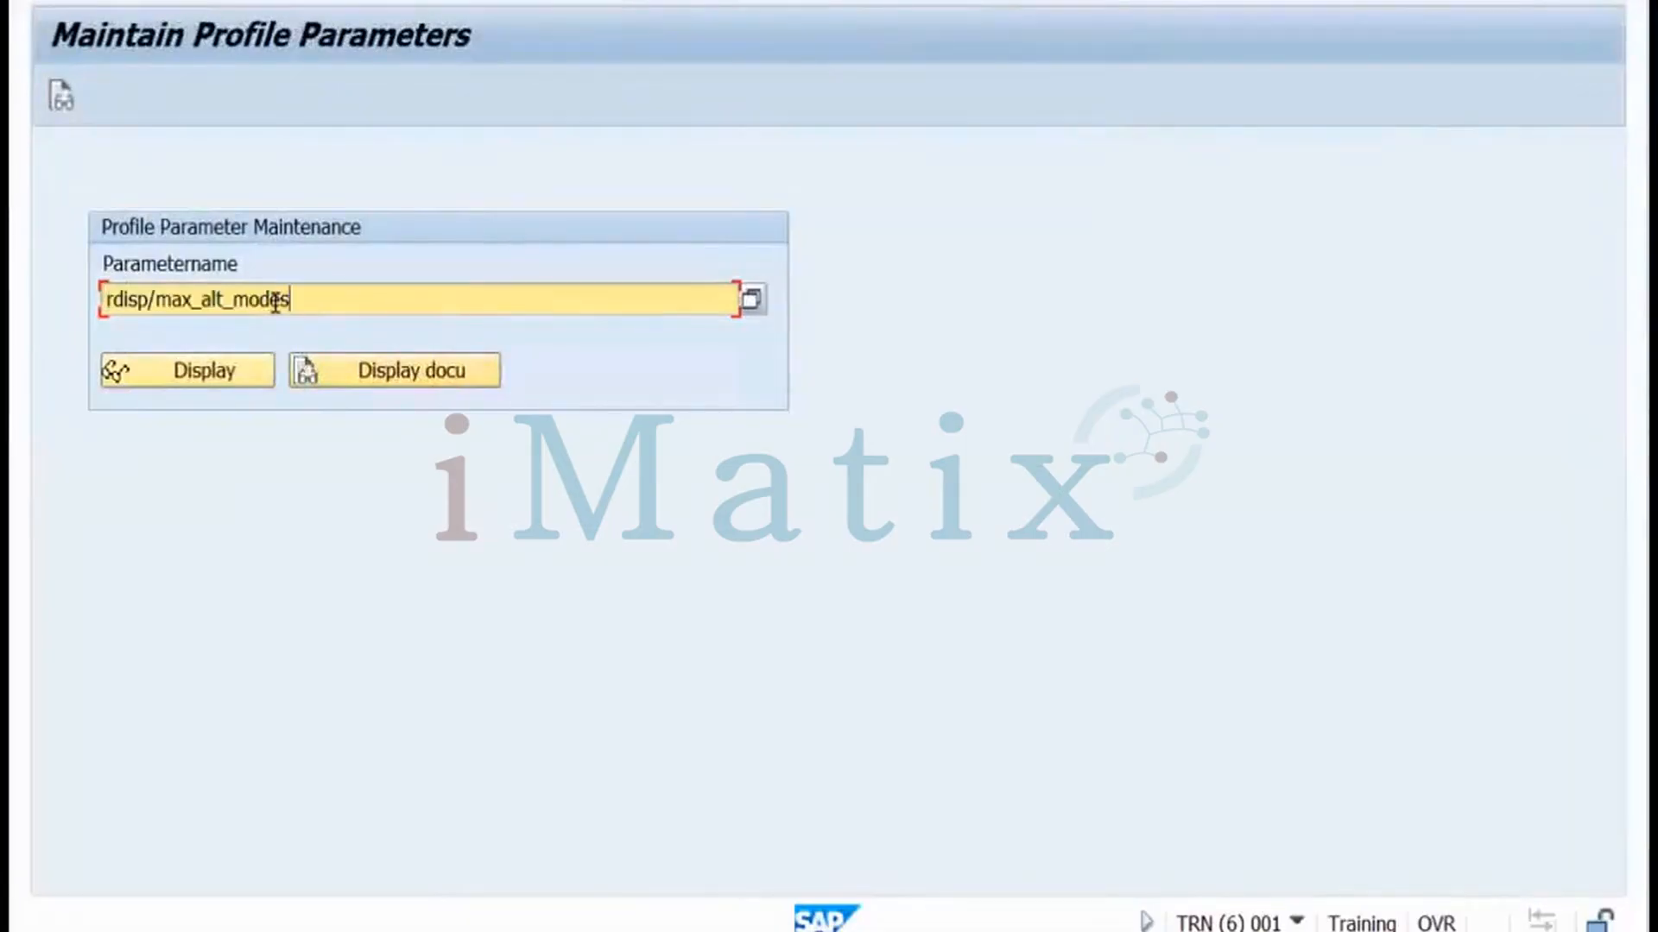
pyautogui.click(229, 373)
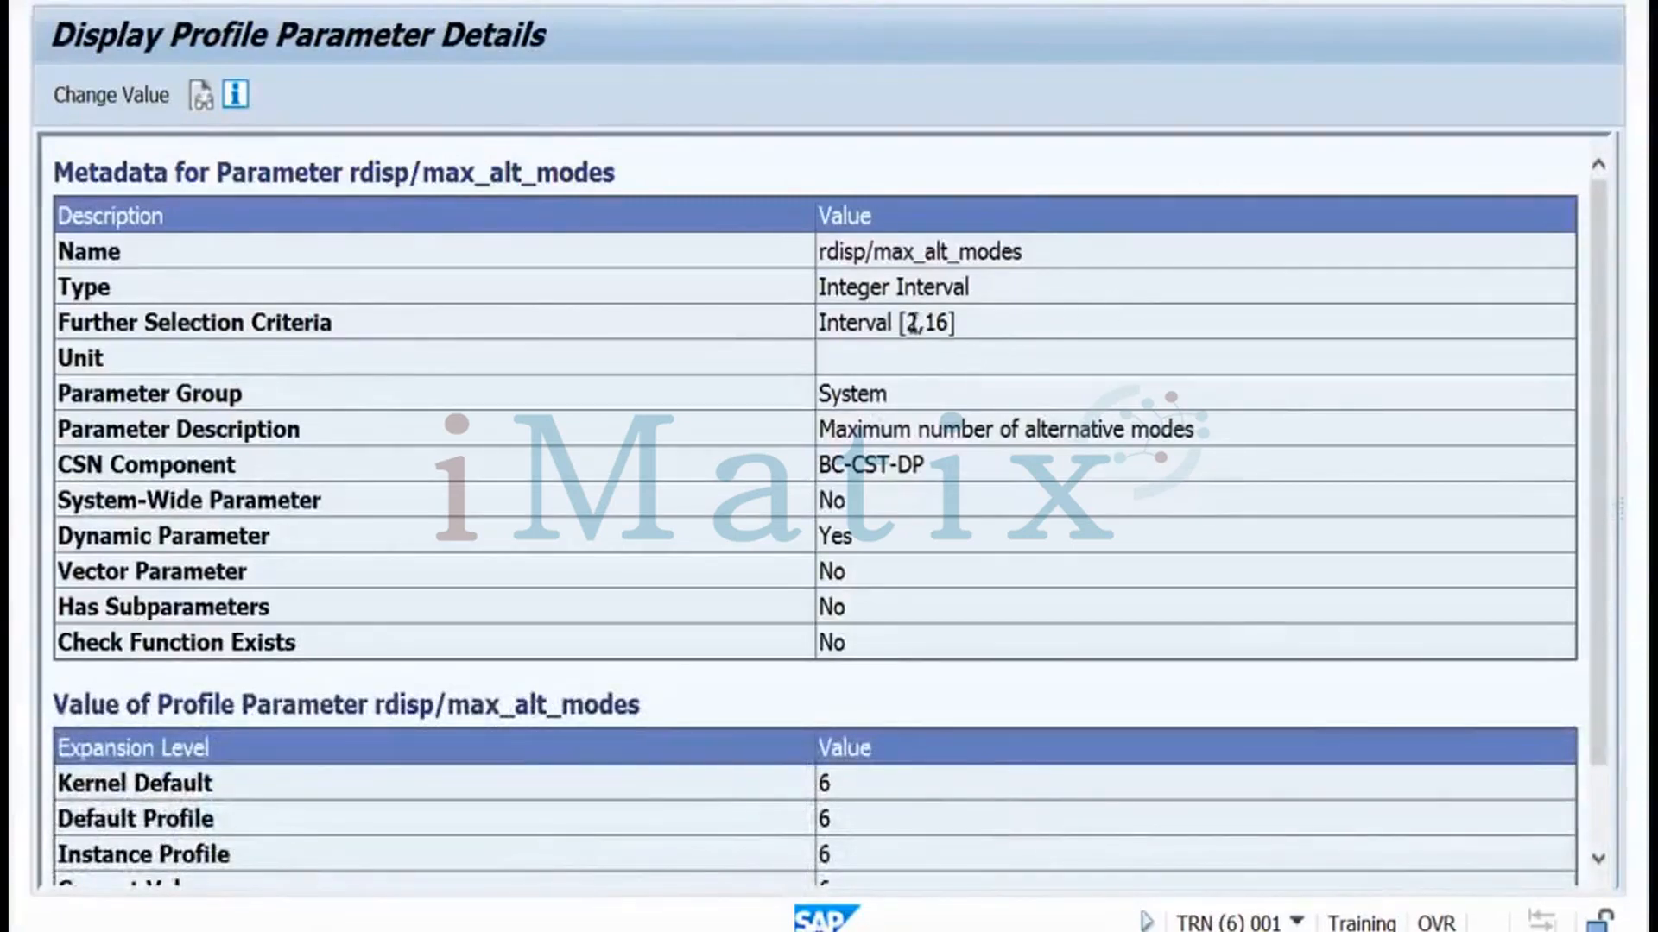
pyautogui.doubleClick(931, 322)
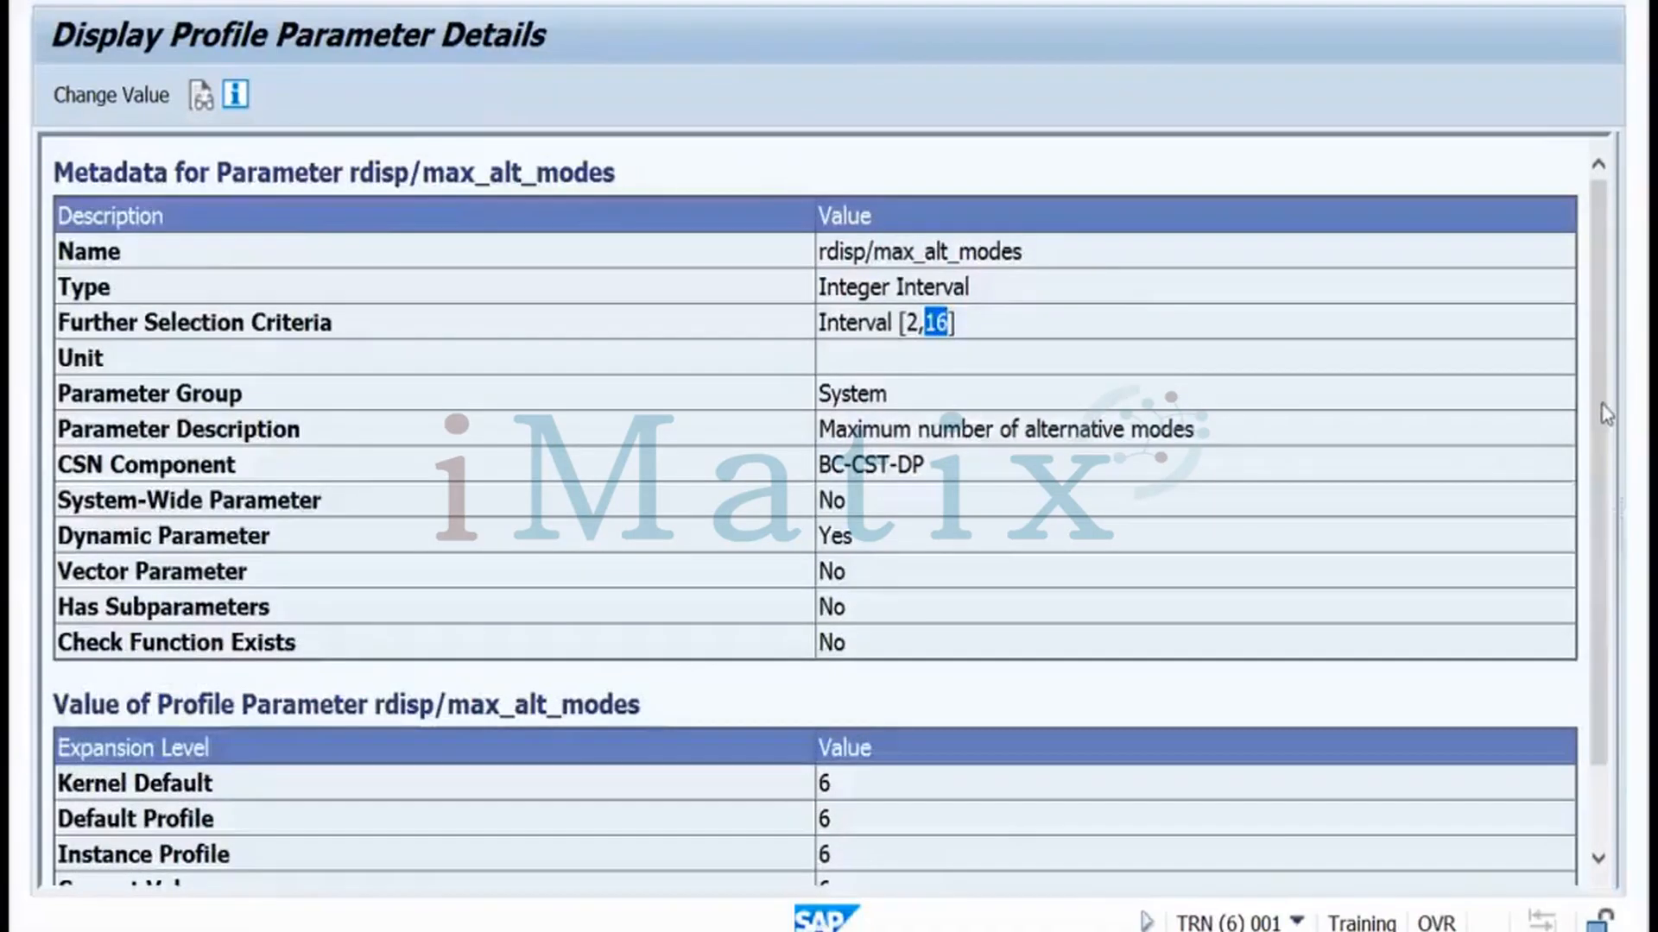
pyautogui.scroll(-2, 1599, 330)
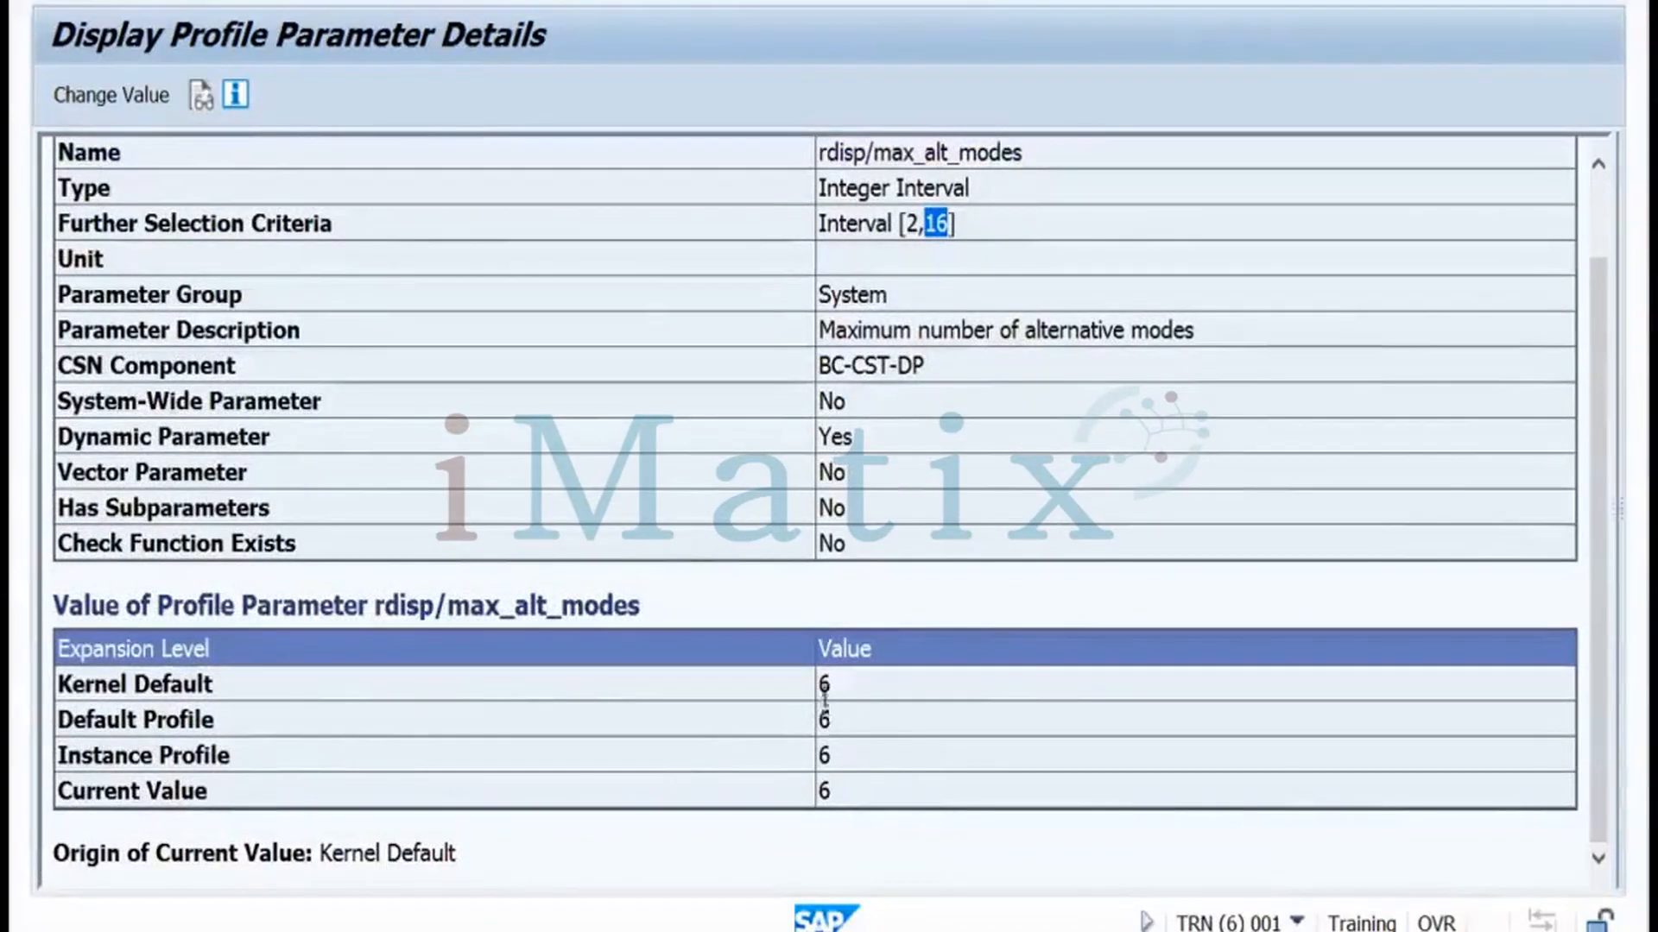
pyautogui.click(126, 105)
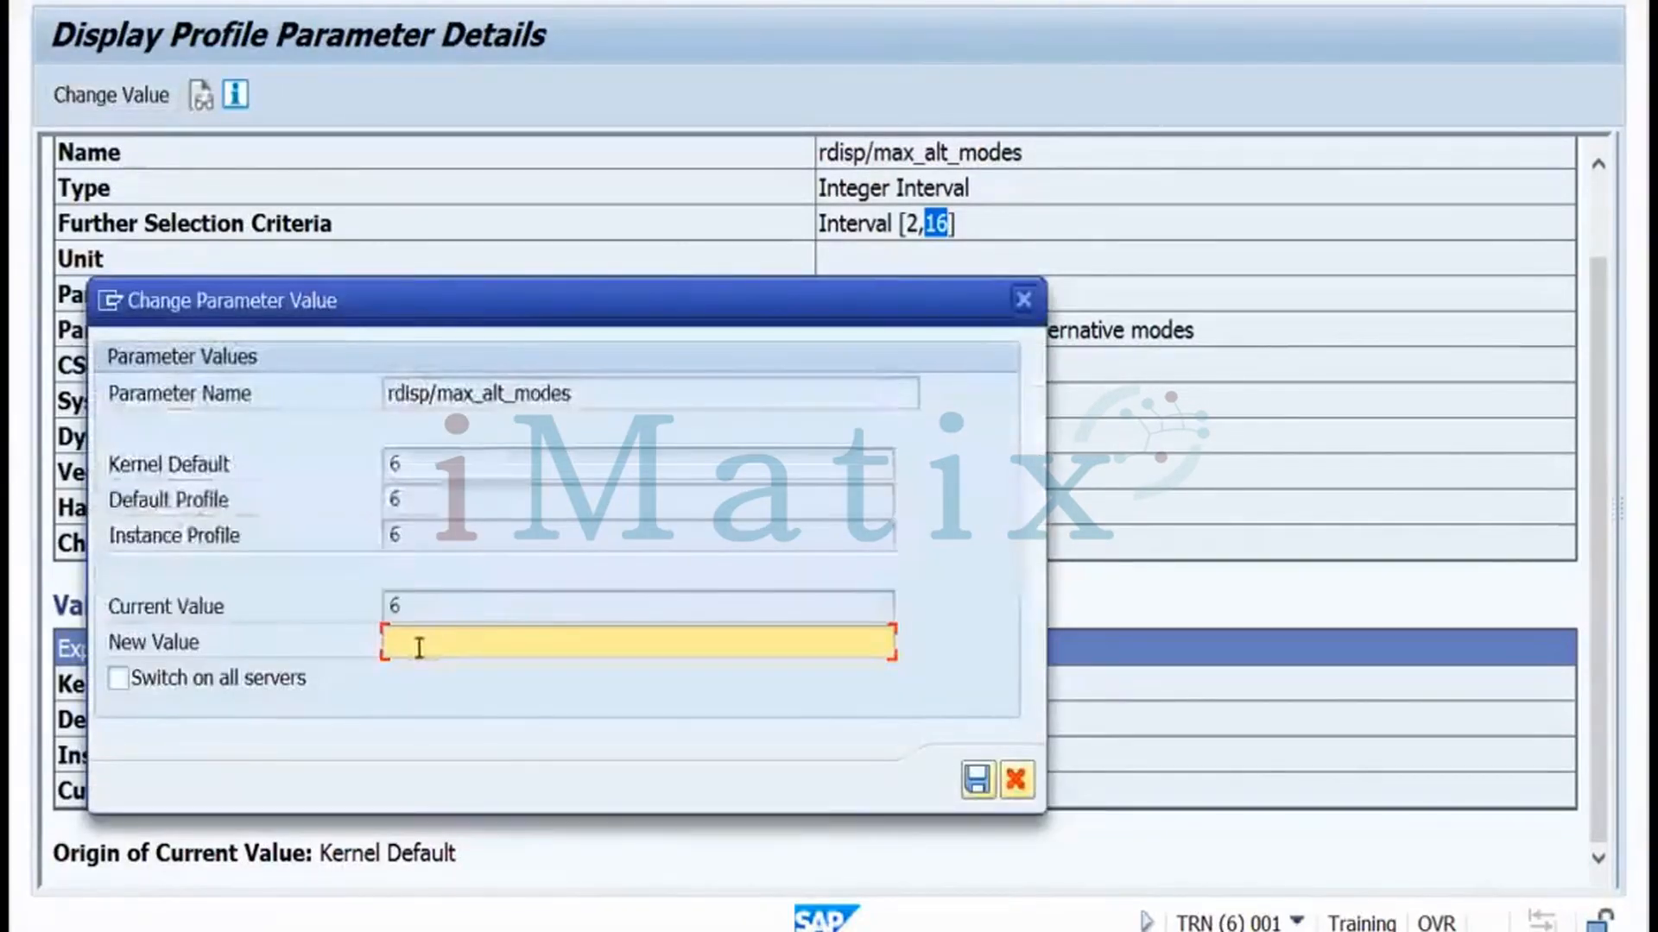
# Enter 3 as the new value, save it, and acknowledge the 'Change made' message
pyautogui.write('3')
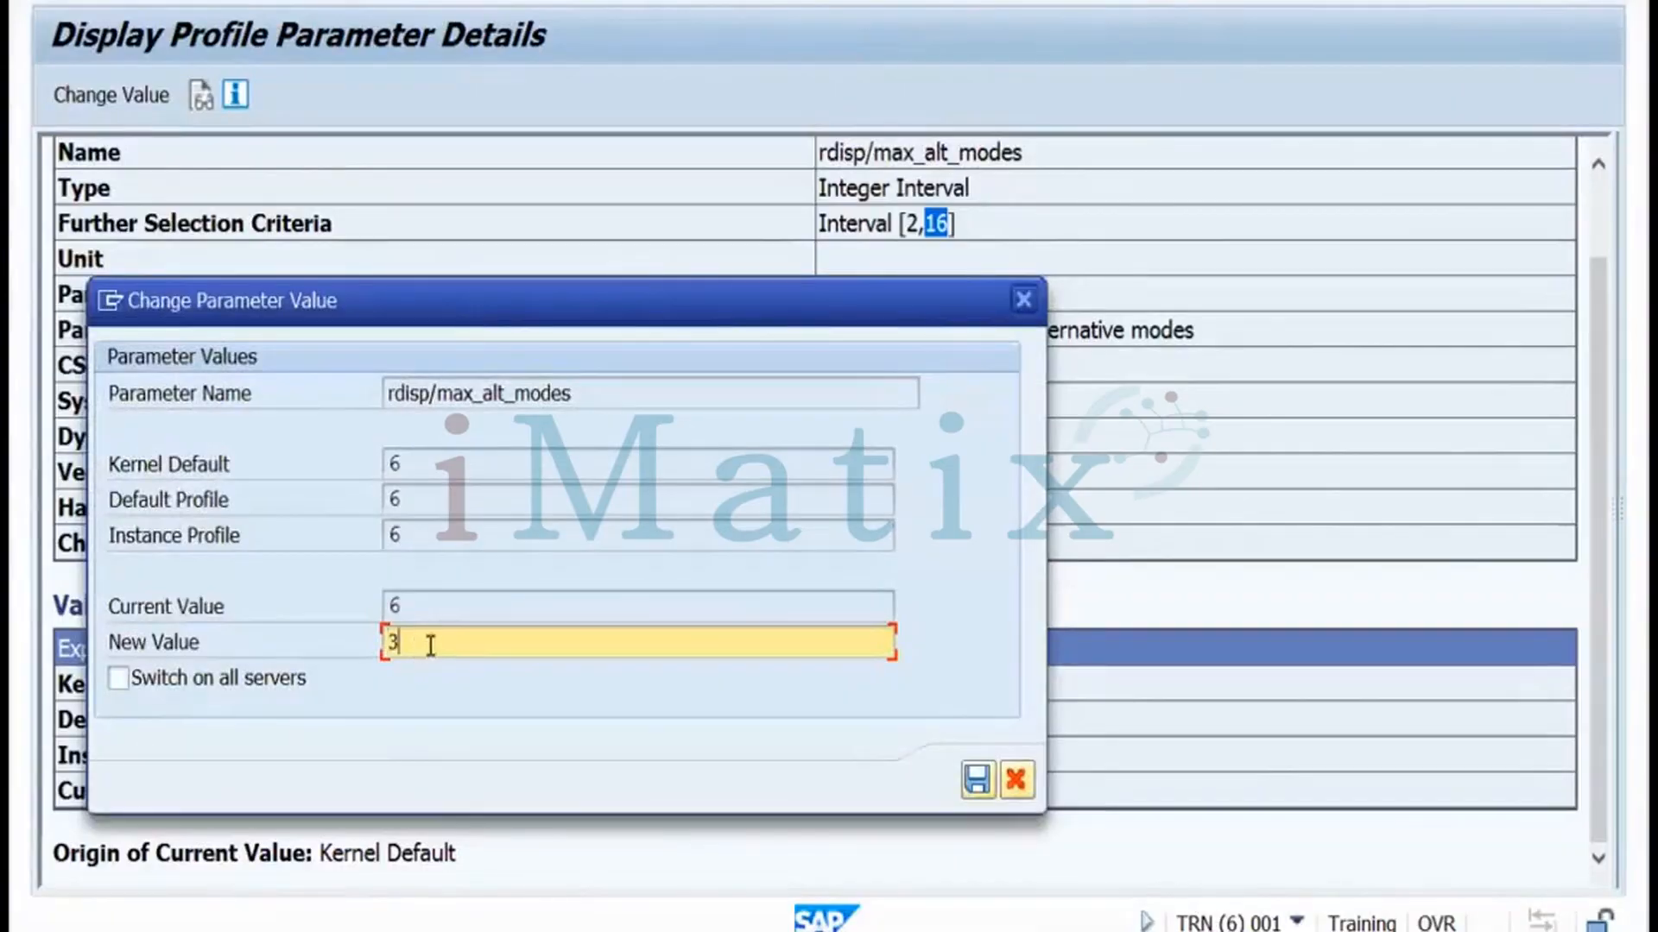
pyautogui.click(976, 782)
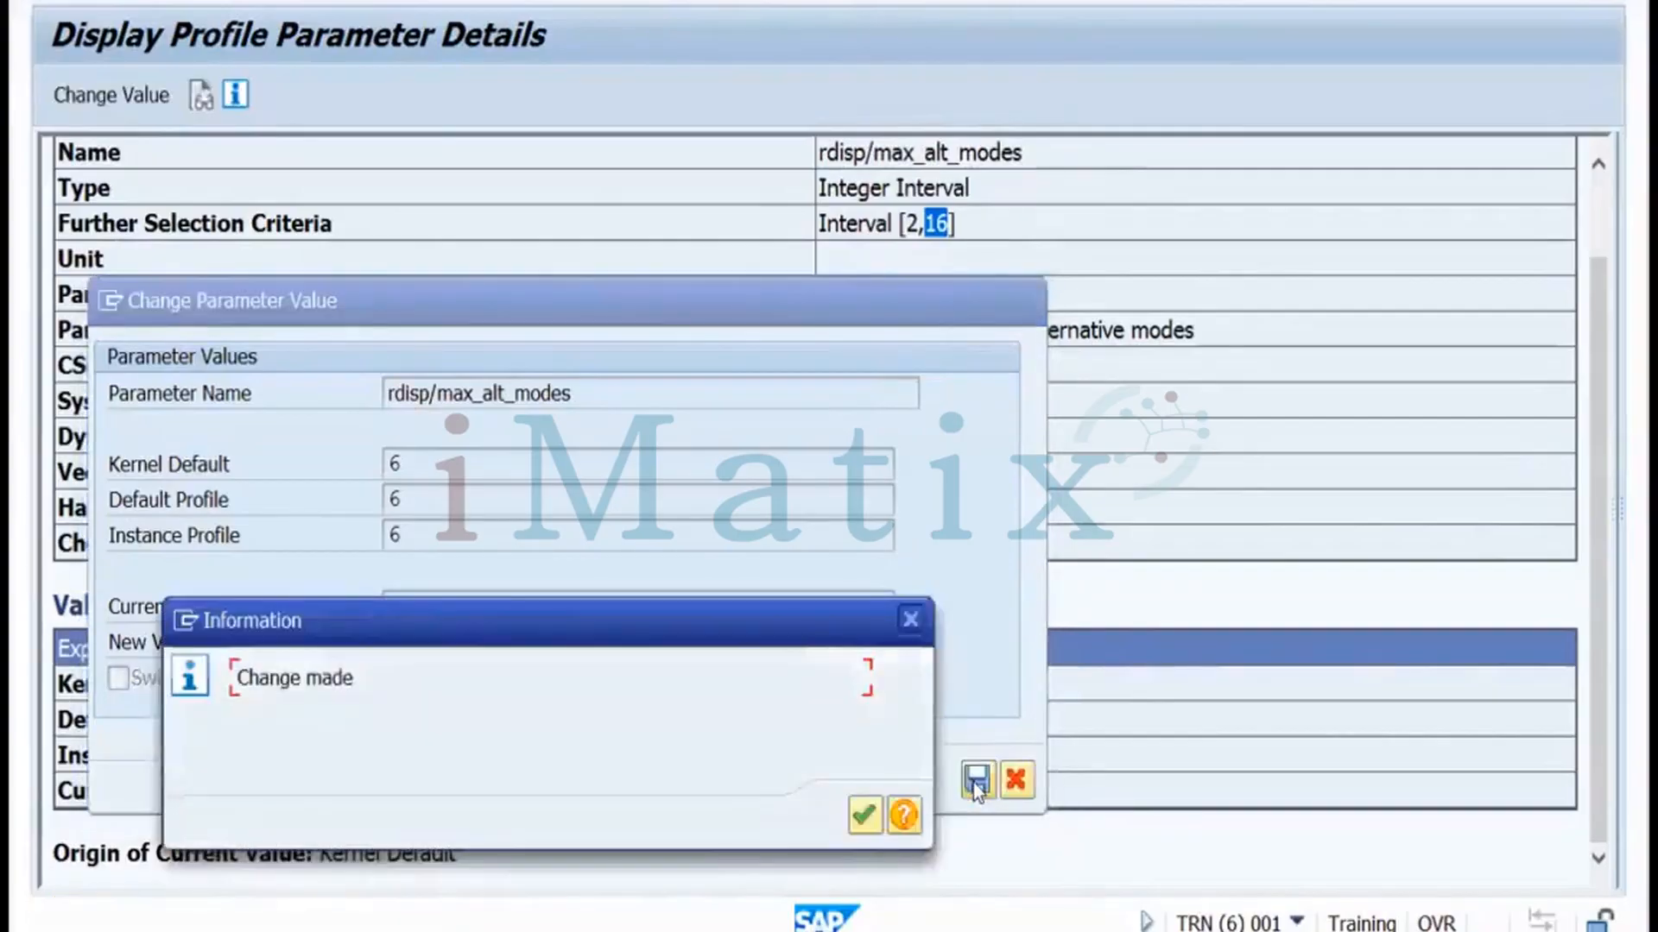
pyautogui.click(862, 817)
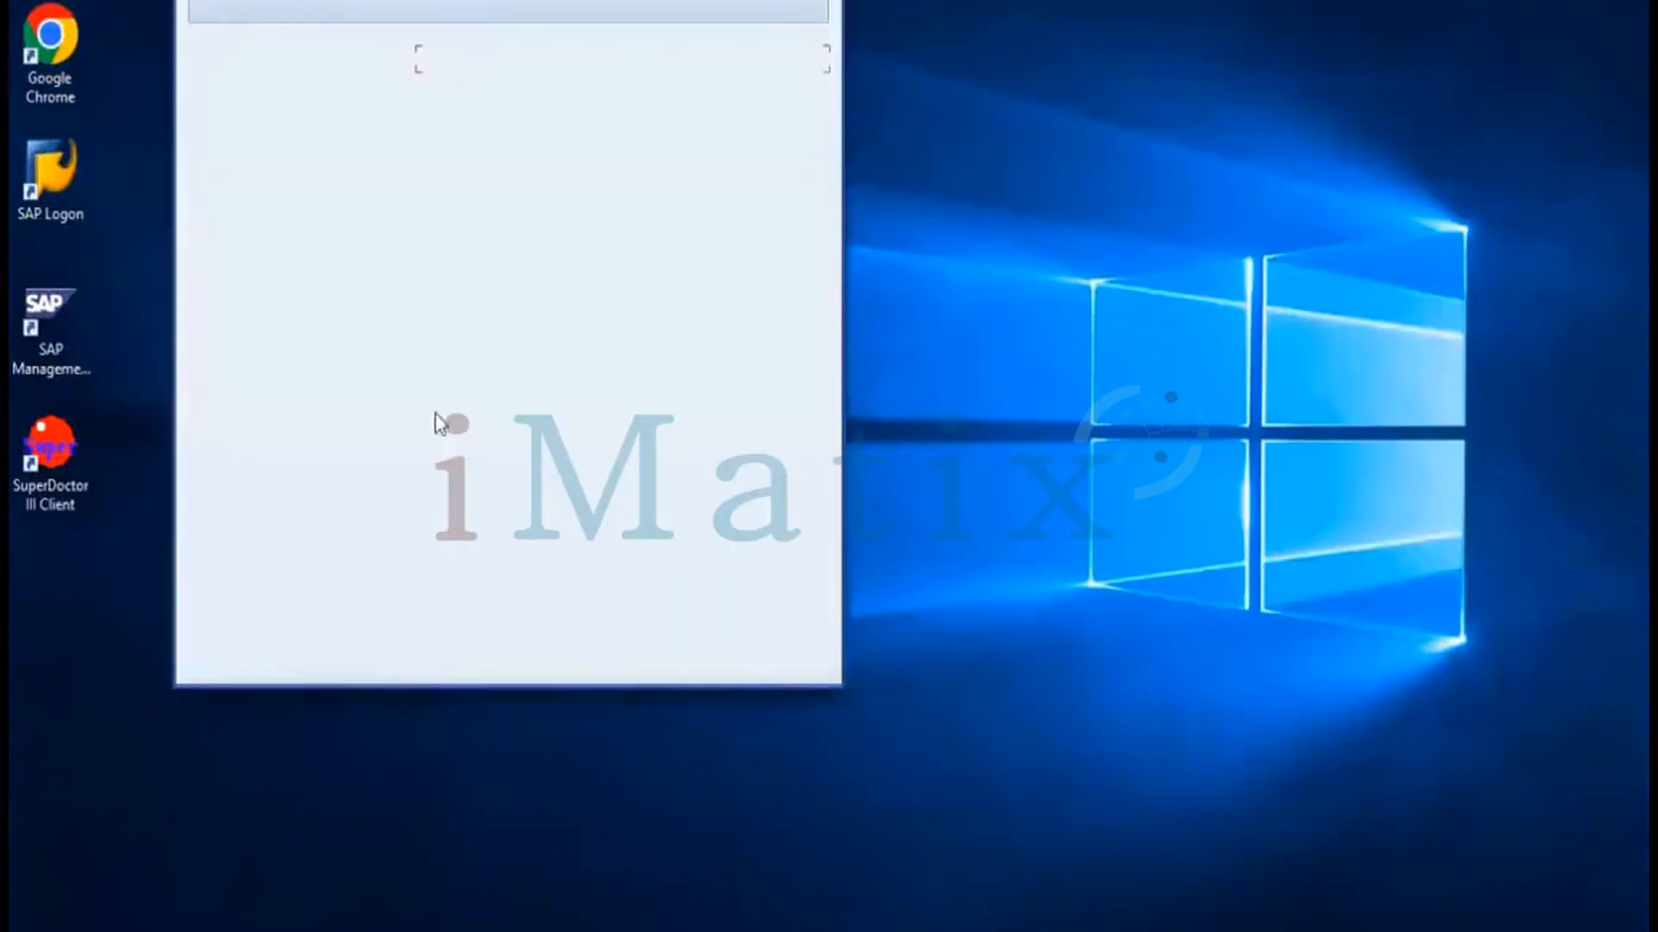
# Open the TRN connection and log on to client 001 as user DDIC with its password
pyautogui.click(469, 83)
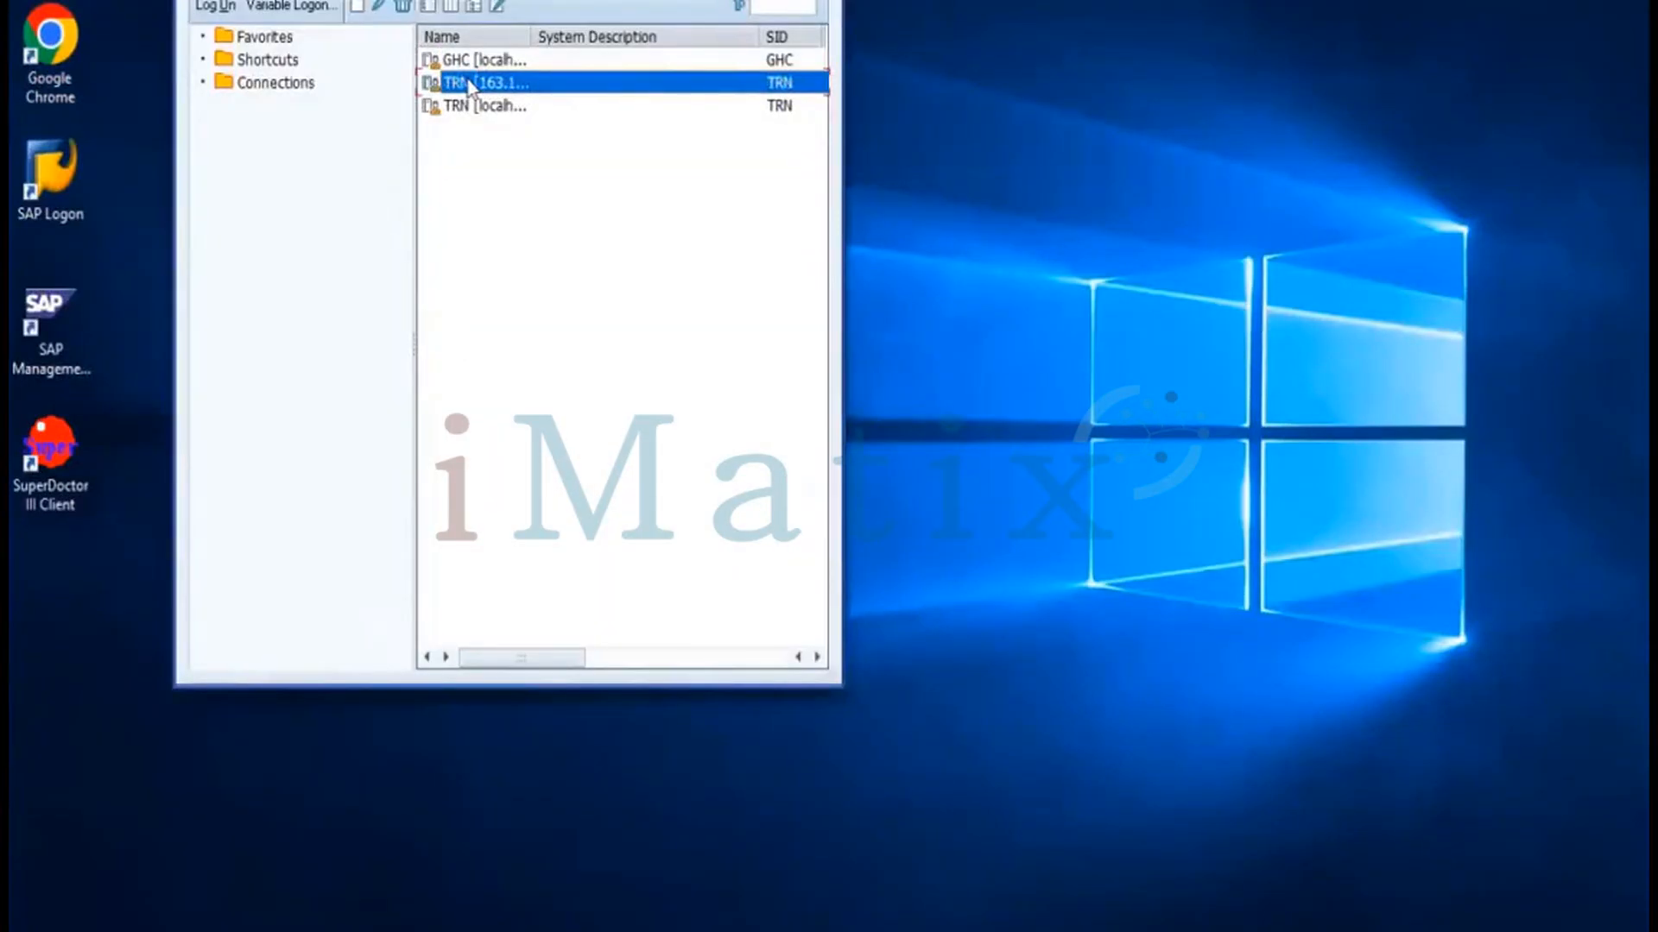
pyautogui.doubleClick(468, 83)
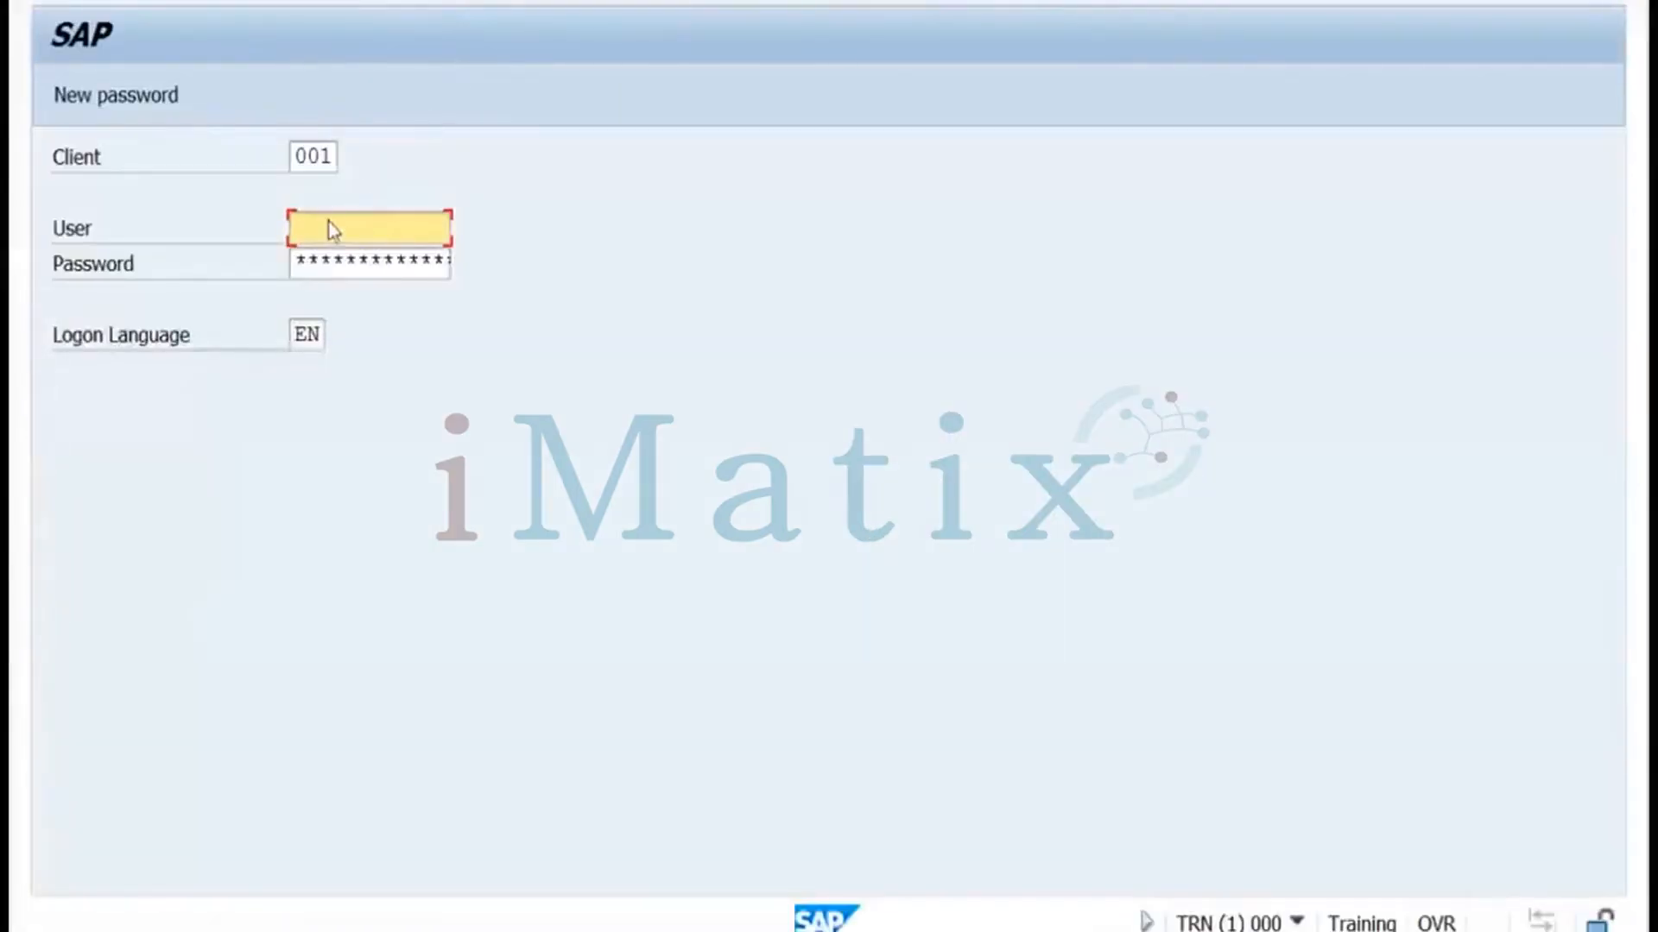
pyautogui.write('ddic')
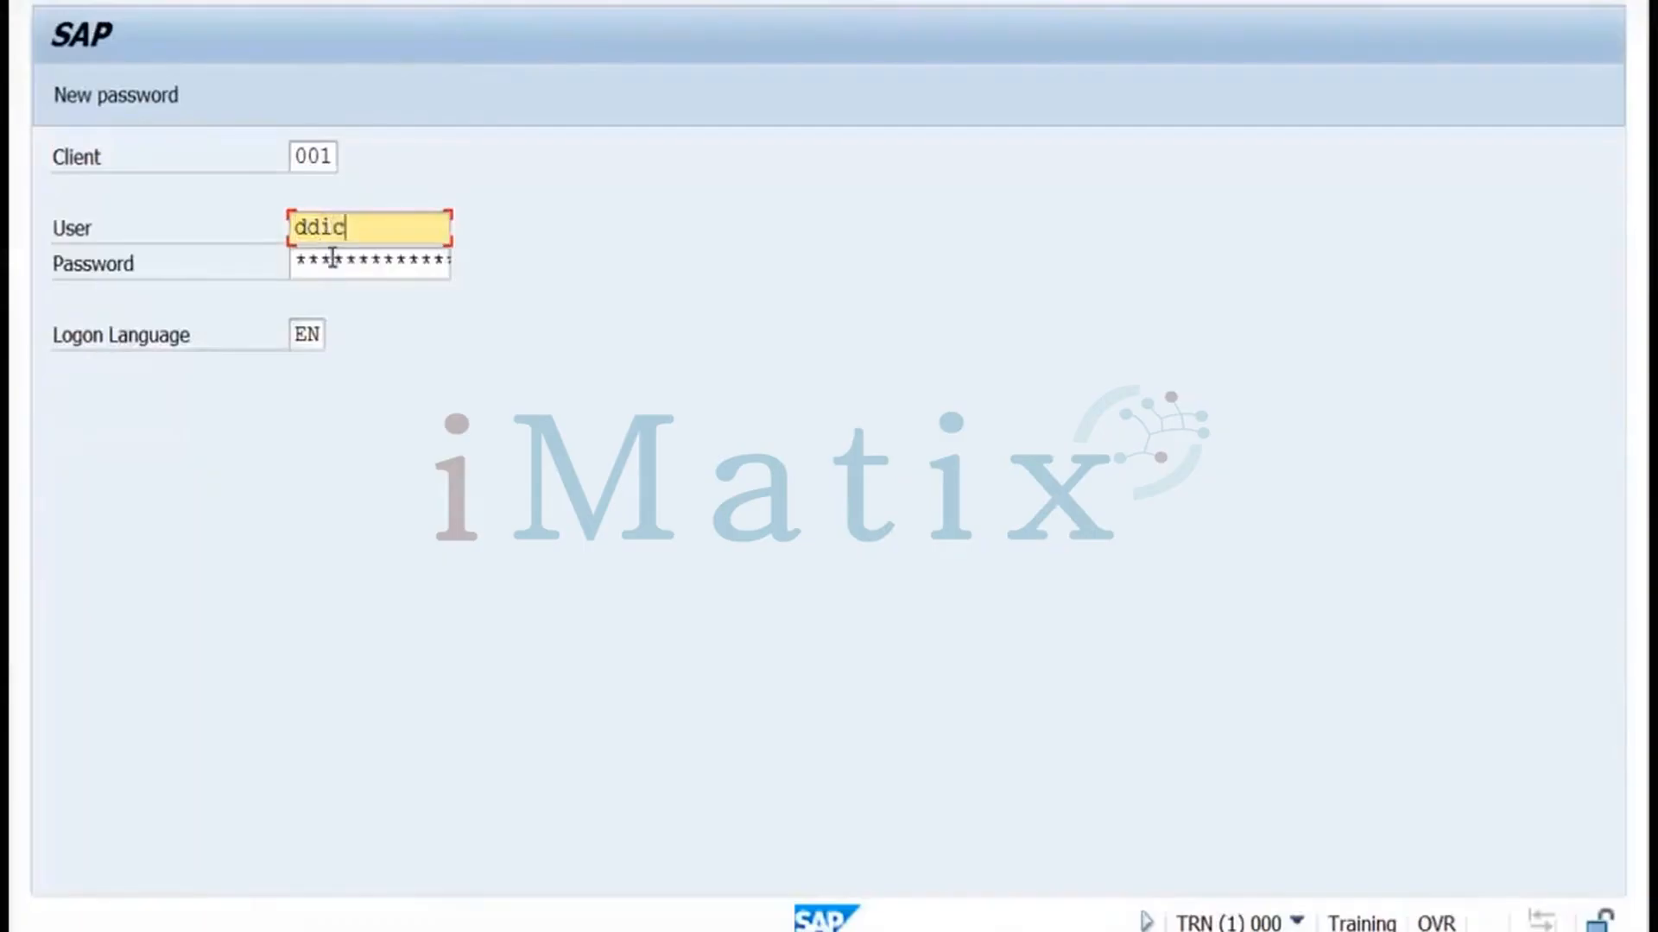
pyautogui.click(332, 257)
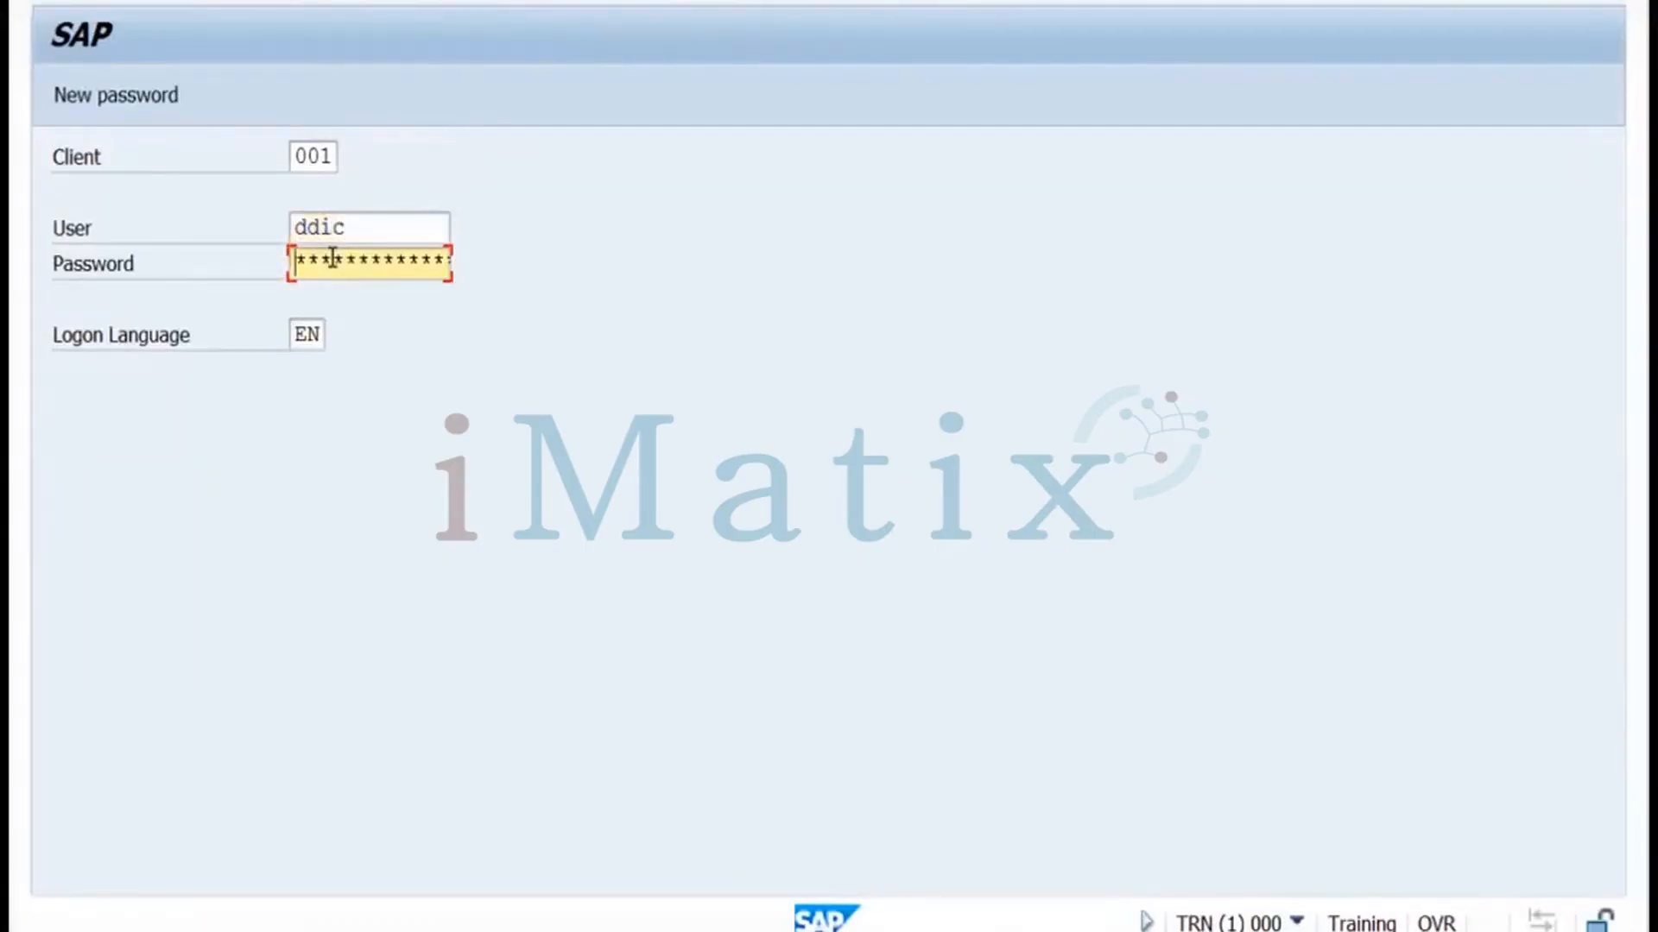
pyautogui.write('*********')
pyautogui.press('Return')
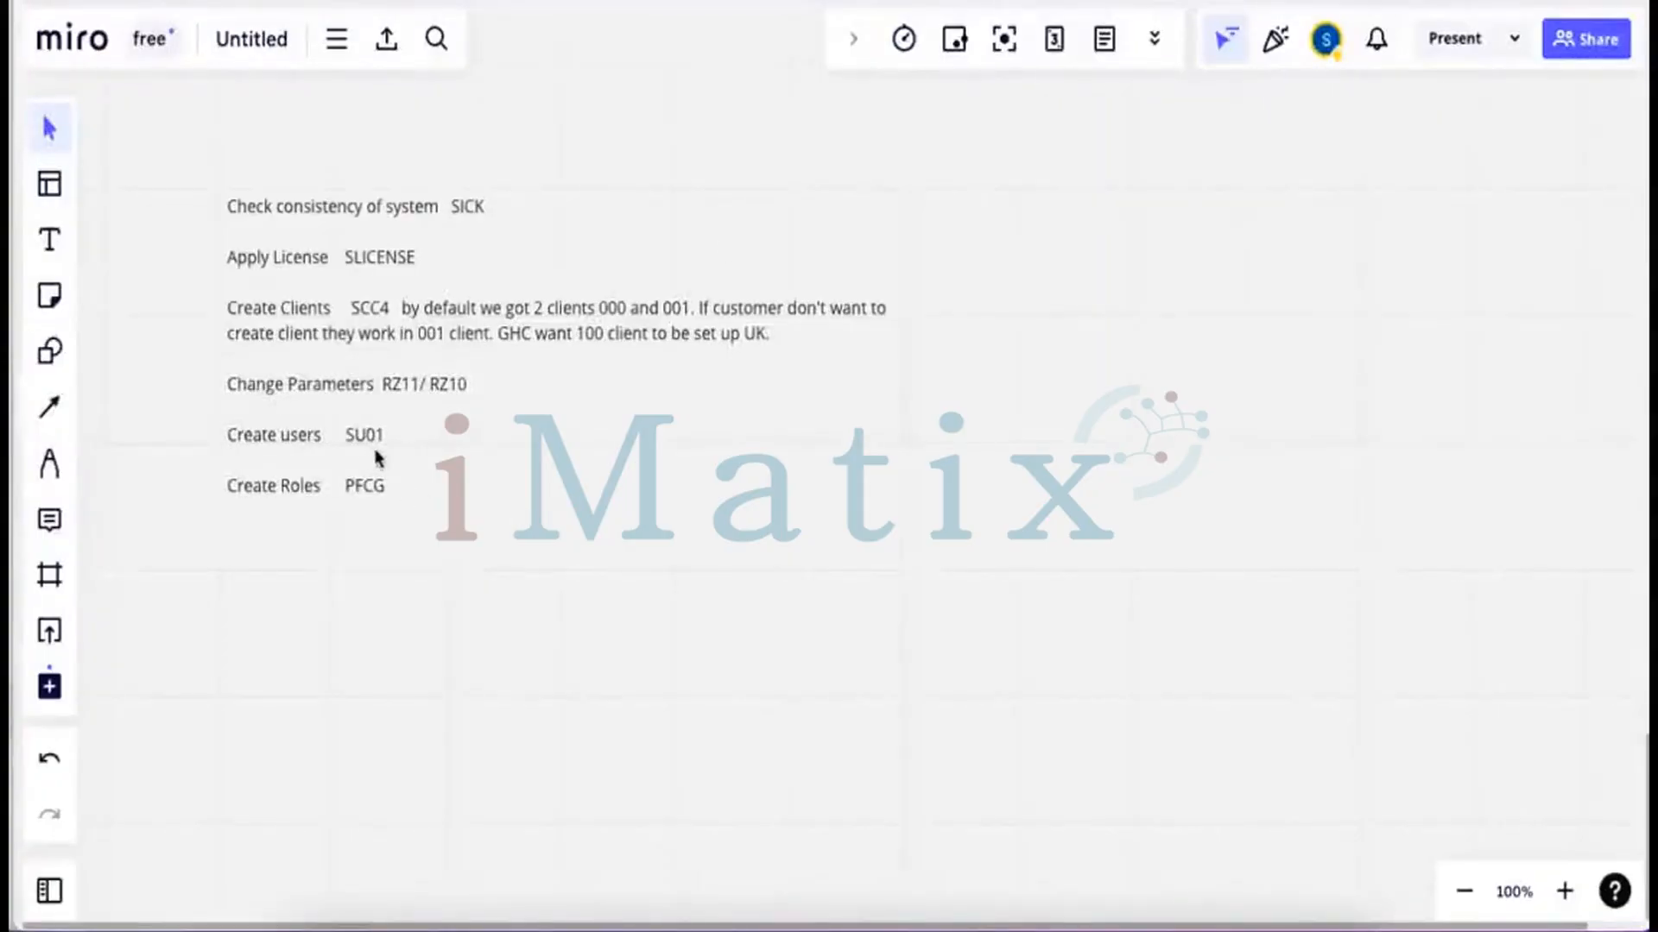
pyautogui.click(909, 497)
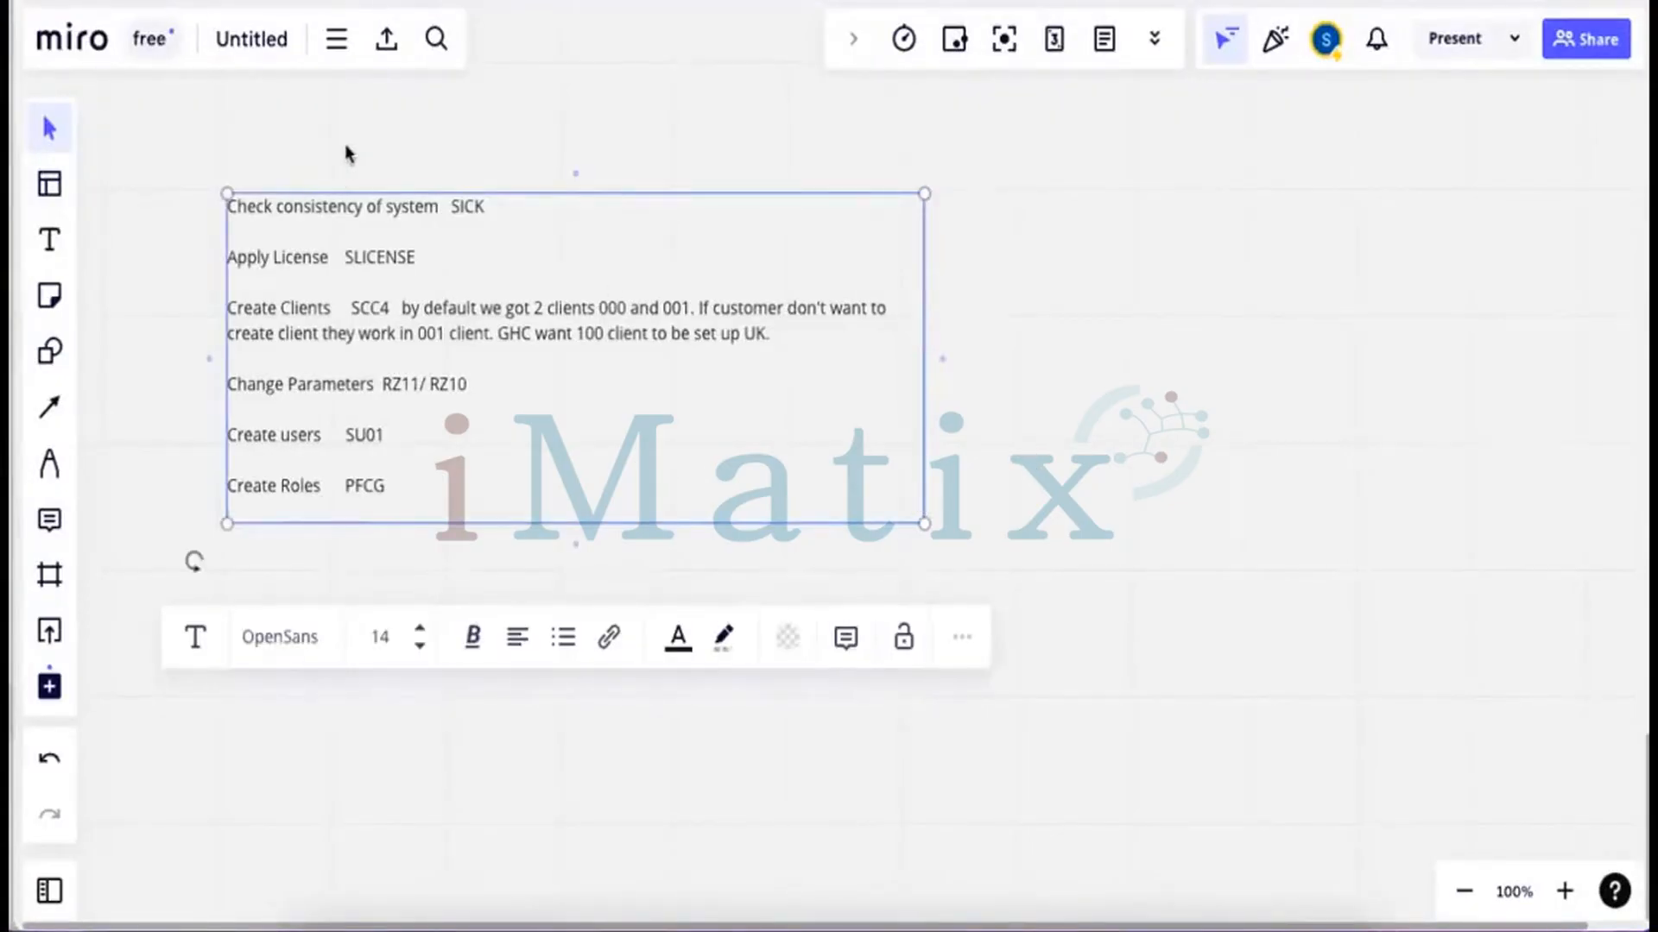
pyautogui.click(344, 155)
pyautogui.click(62, 242)
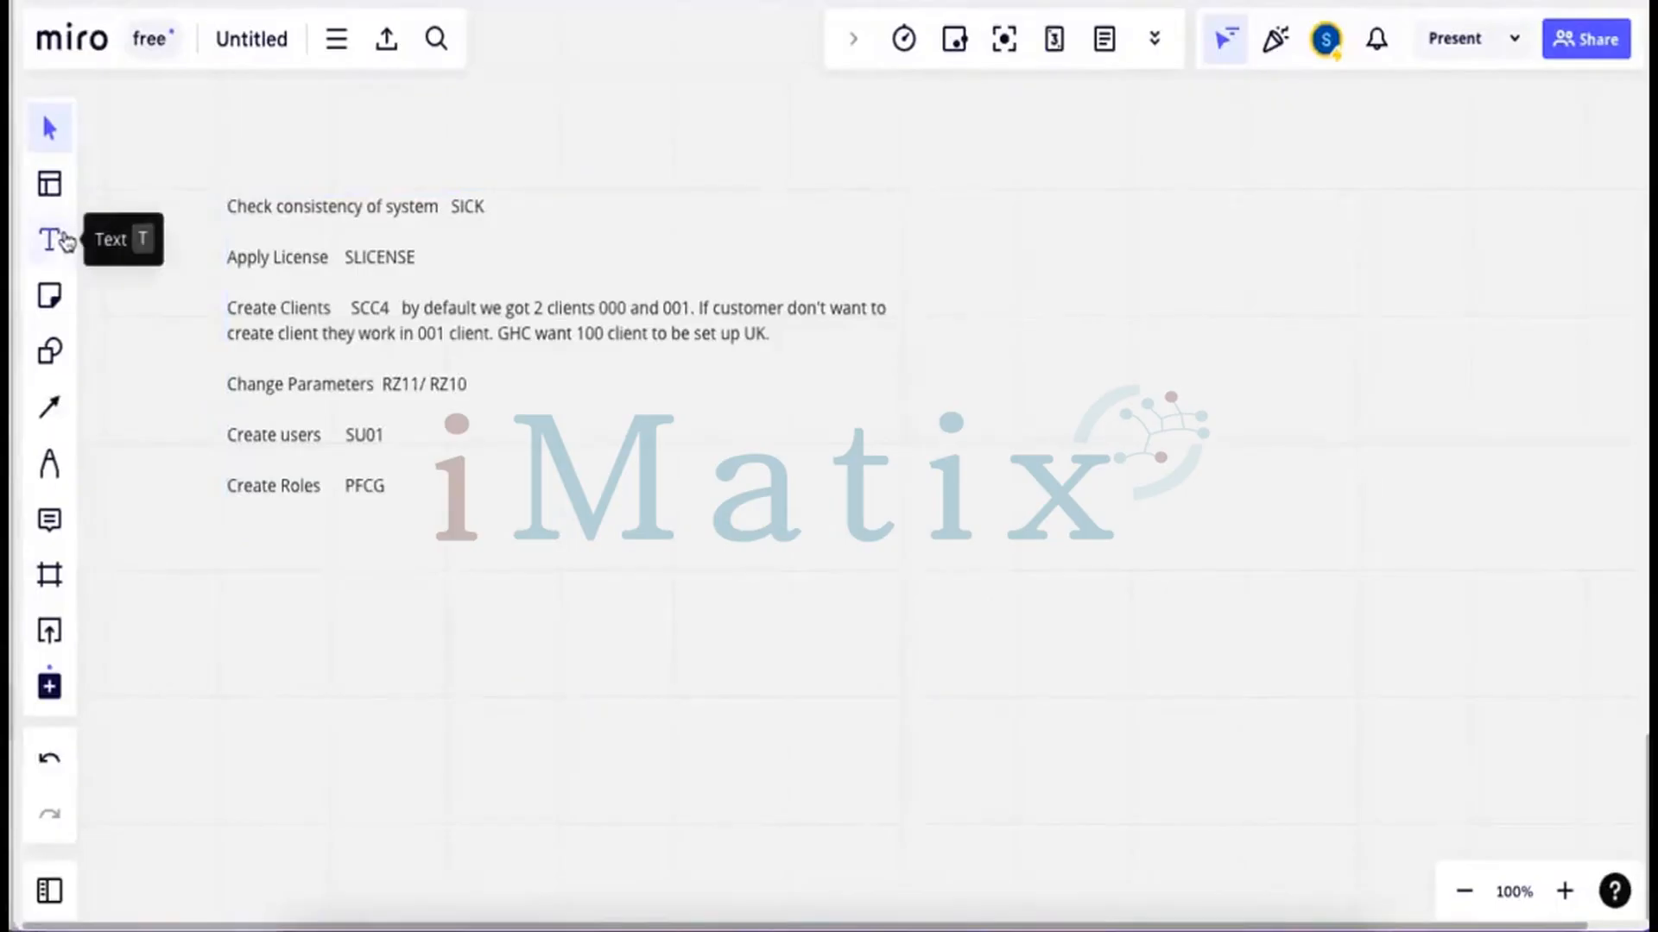
pyautogui.moveTo(197, 171); pyautogui.dragTo(921, 526)
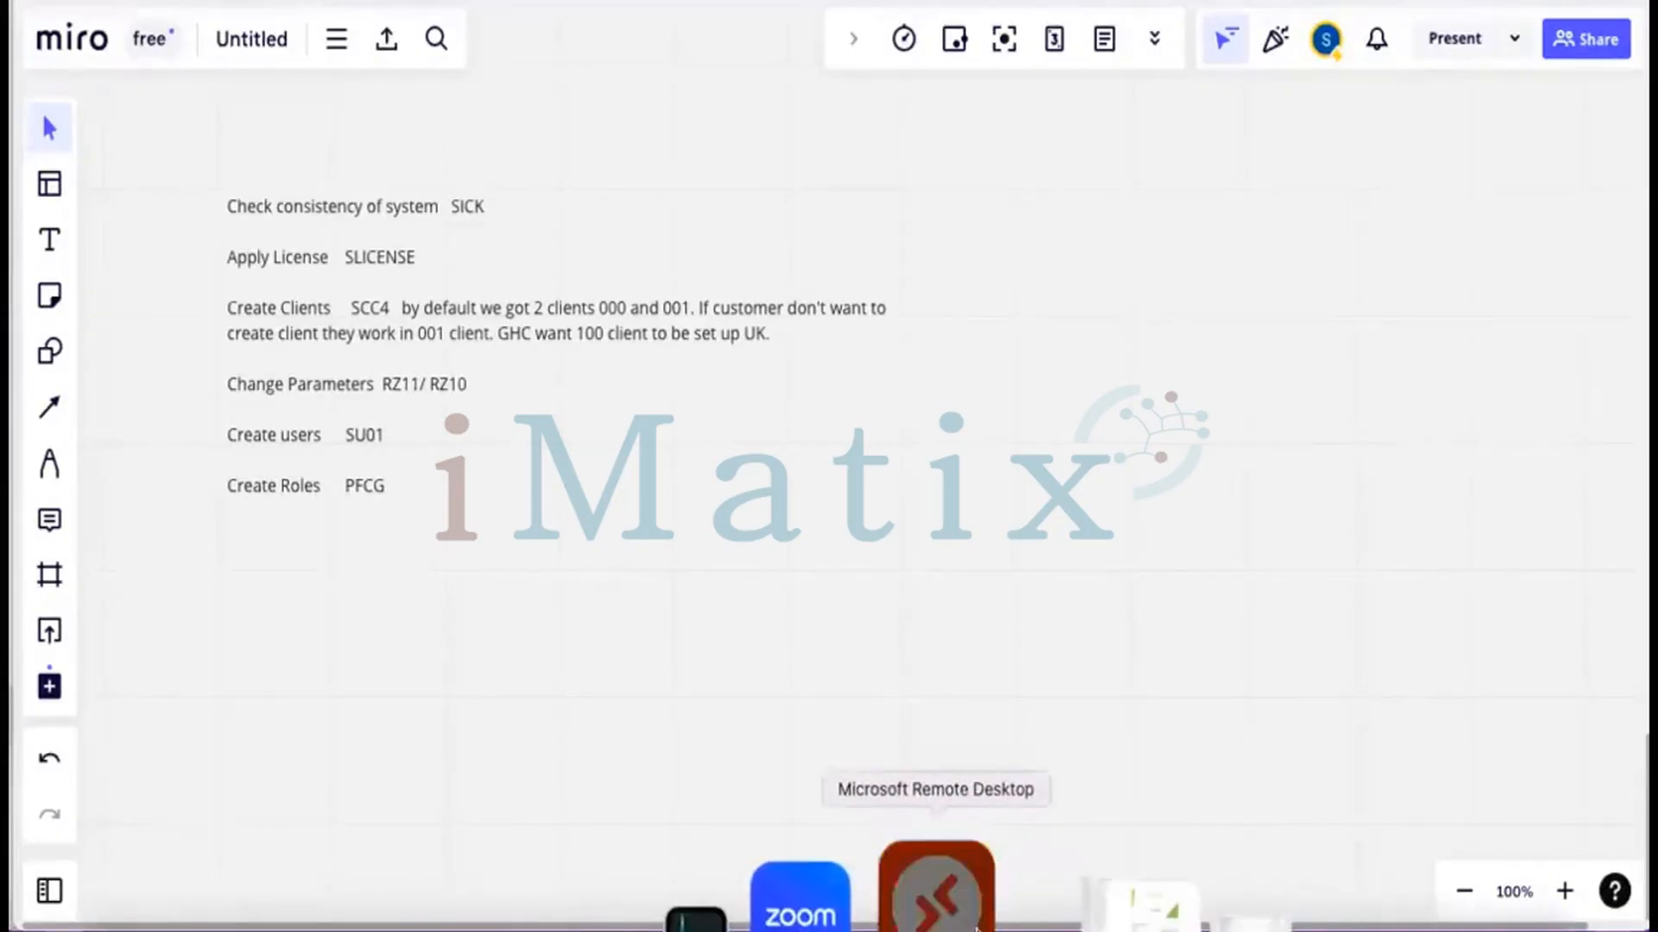
pyautogui.click(950, 907)
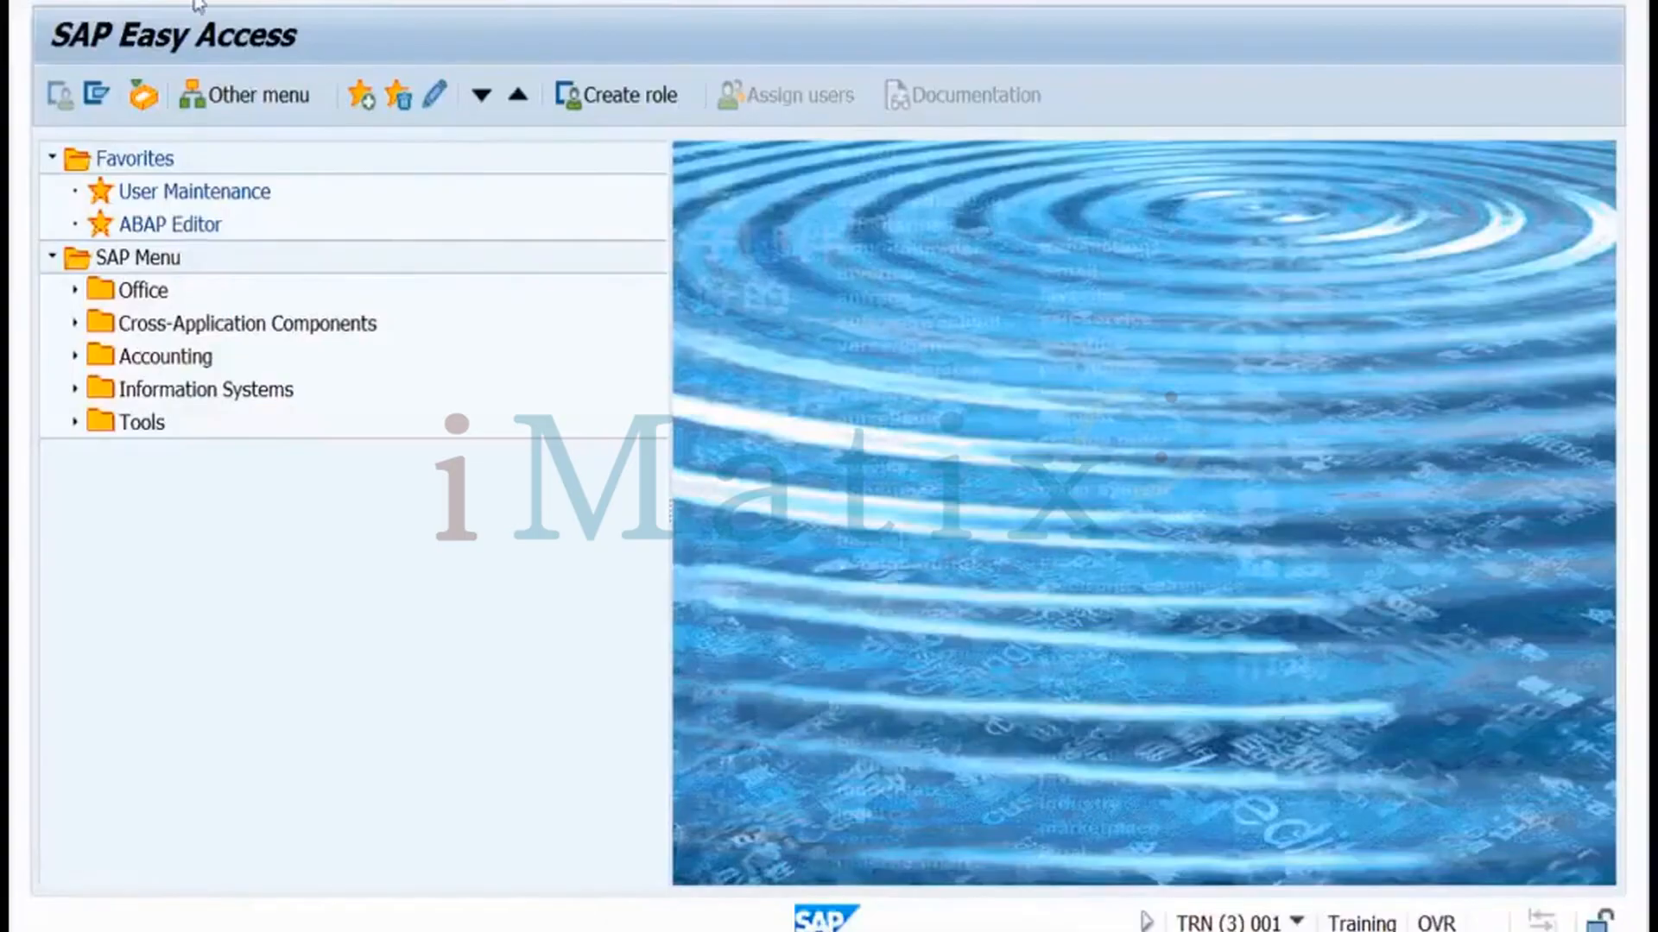
# Launch SU01 and start creating the new user ID in client 001
pyautogui.press('Return')
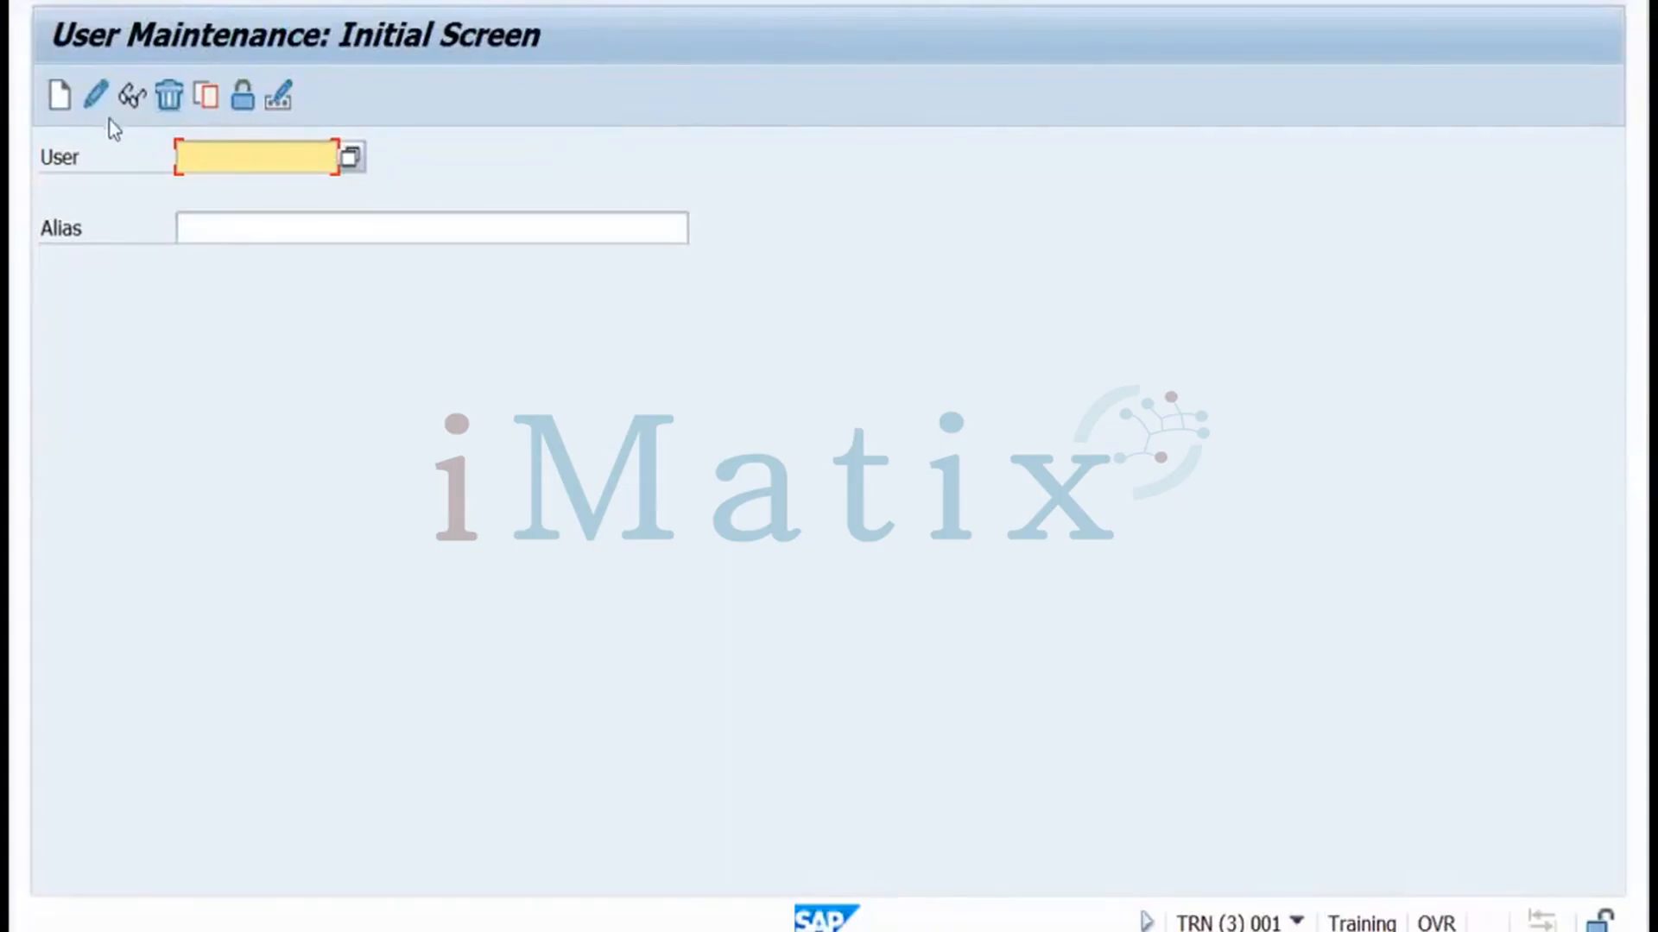
pyautogui.click(207, 154)
pyautogui.write('sa')
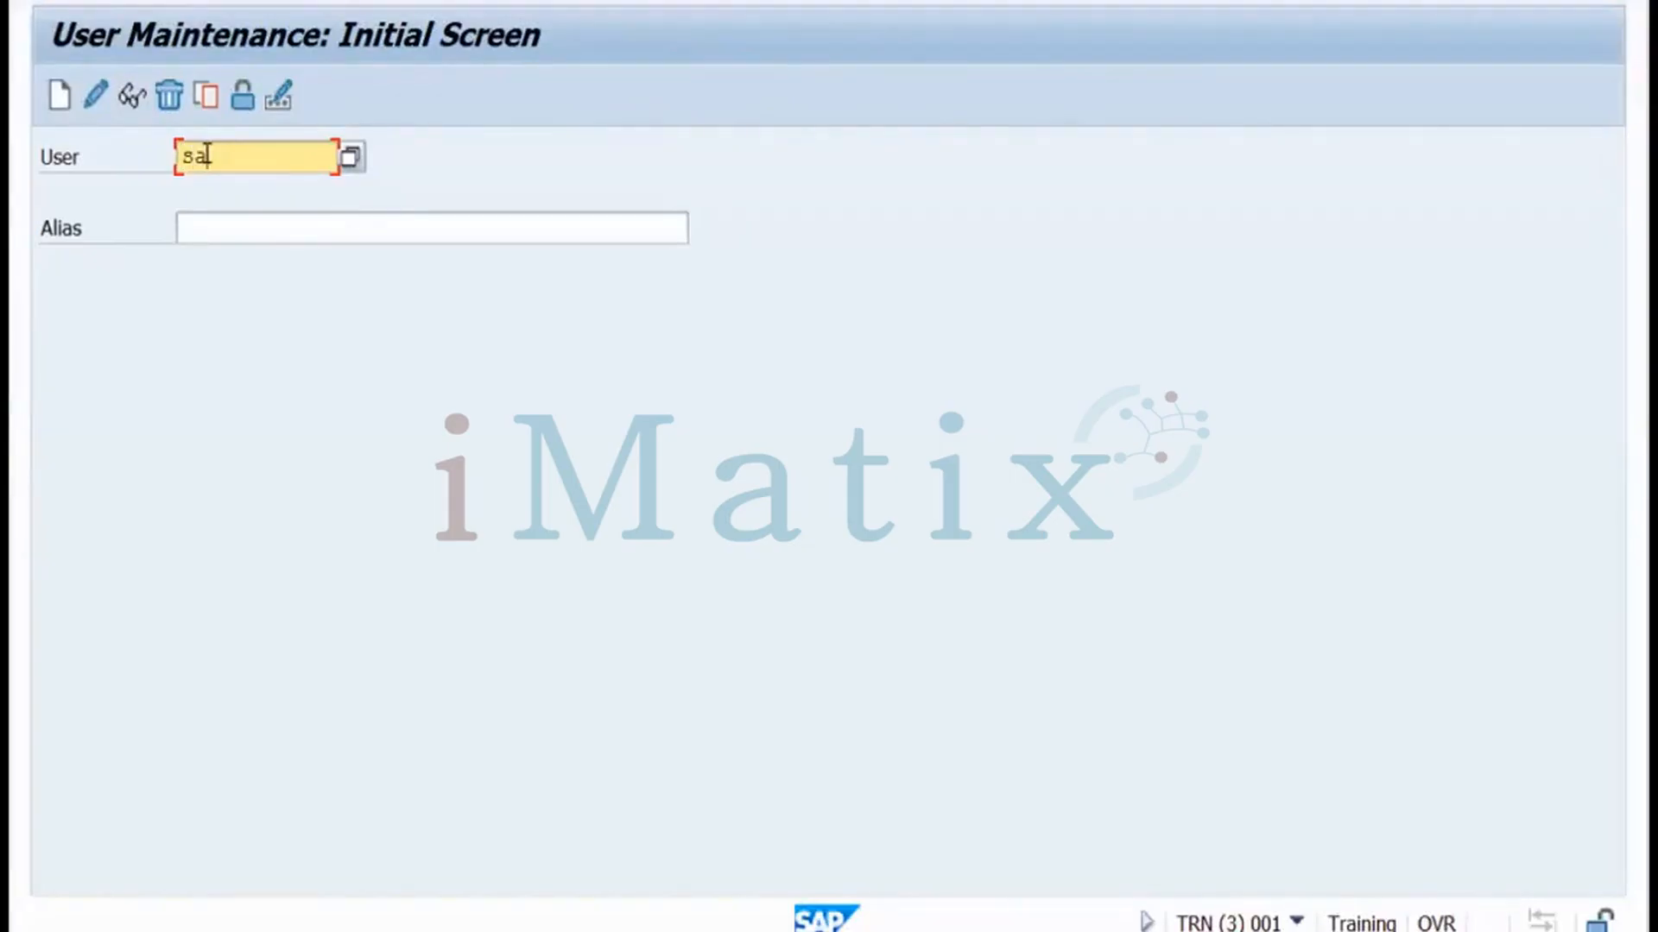
pyautogui.write('njay')
pyautogui.click(61, 106)
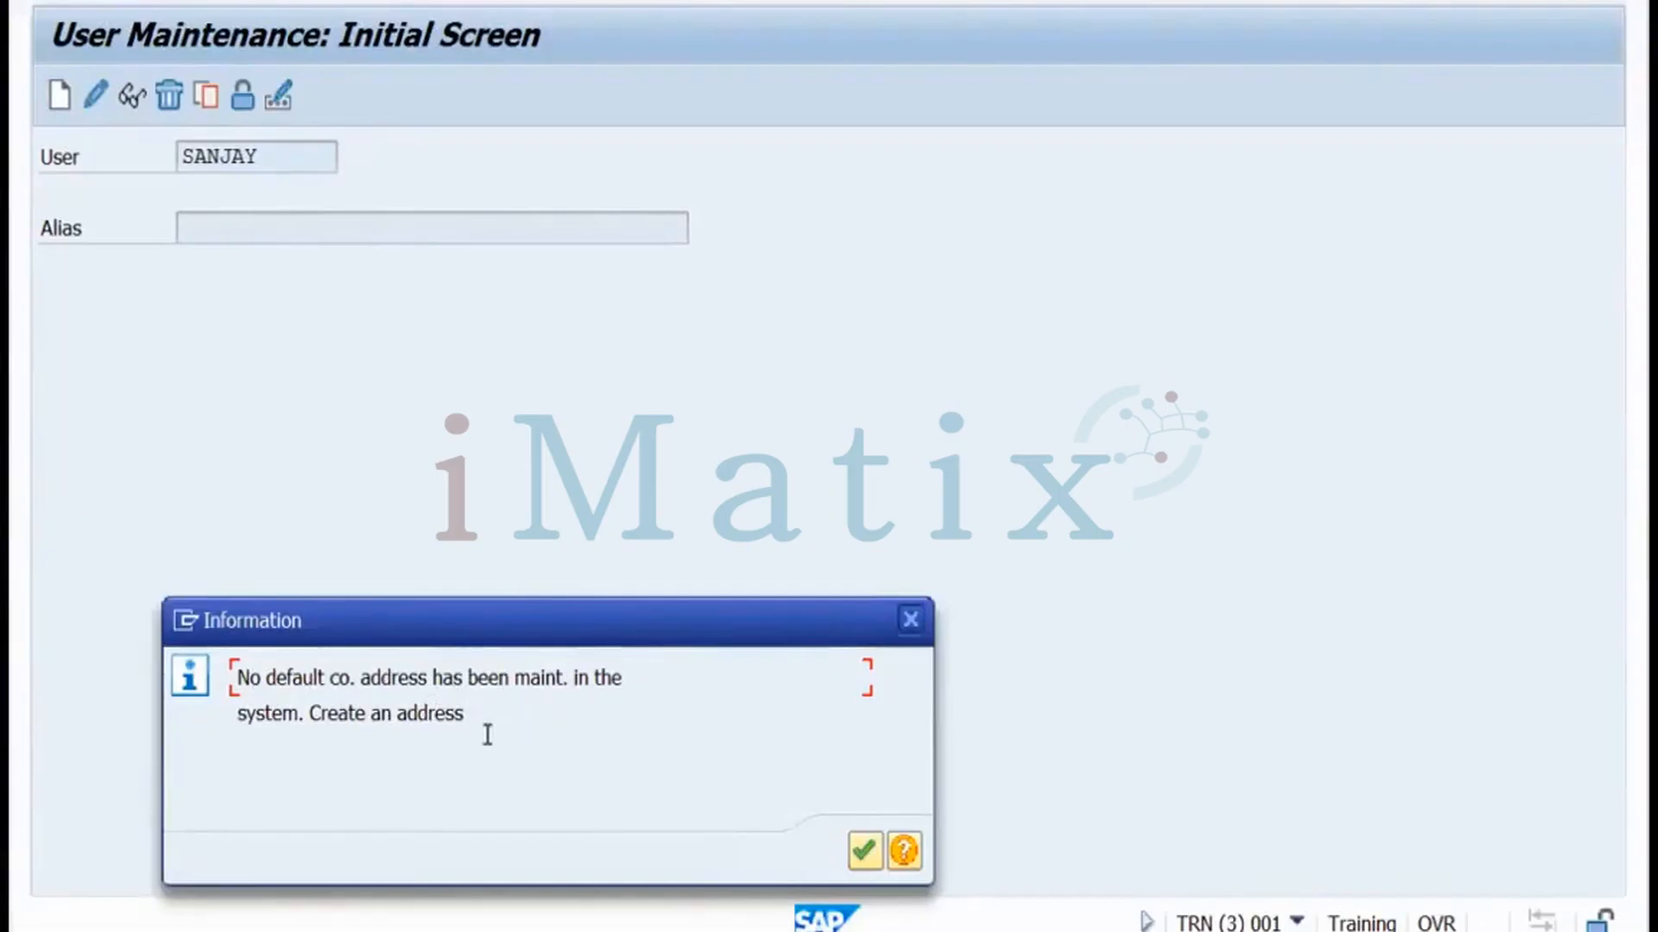
# Dismiss the missing-address notice and set the company name to Training instead of Self
pyautogui.click(864, 851)
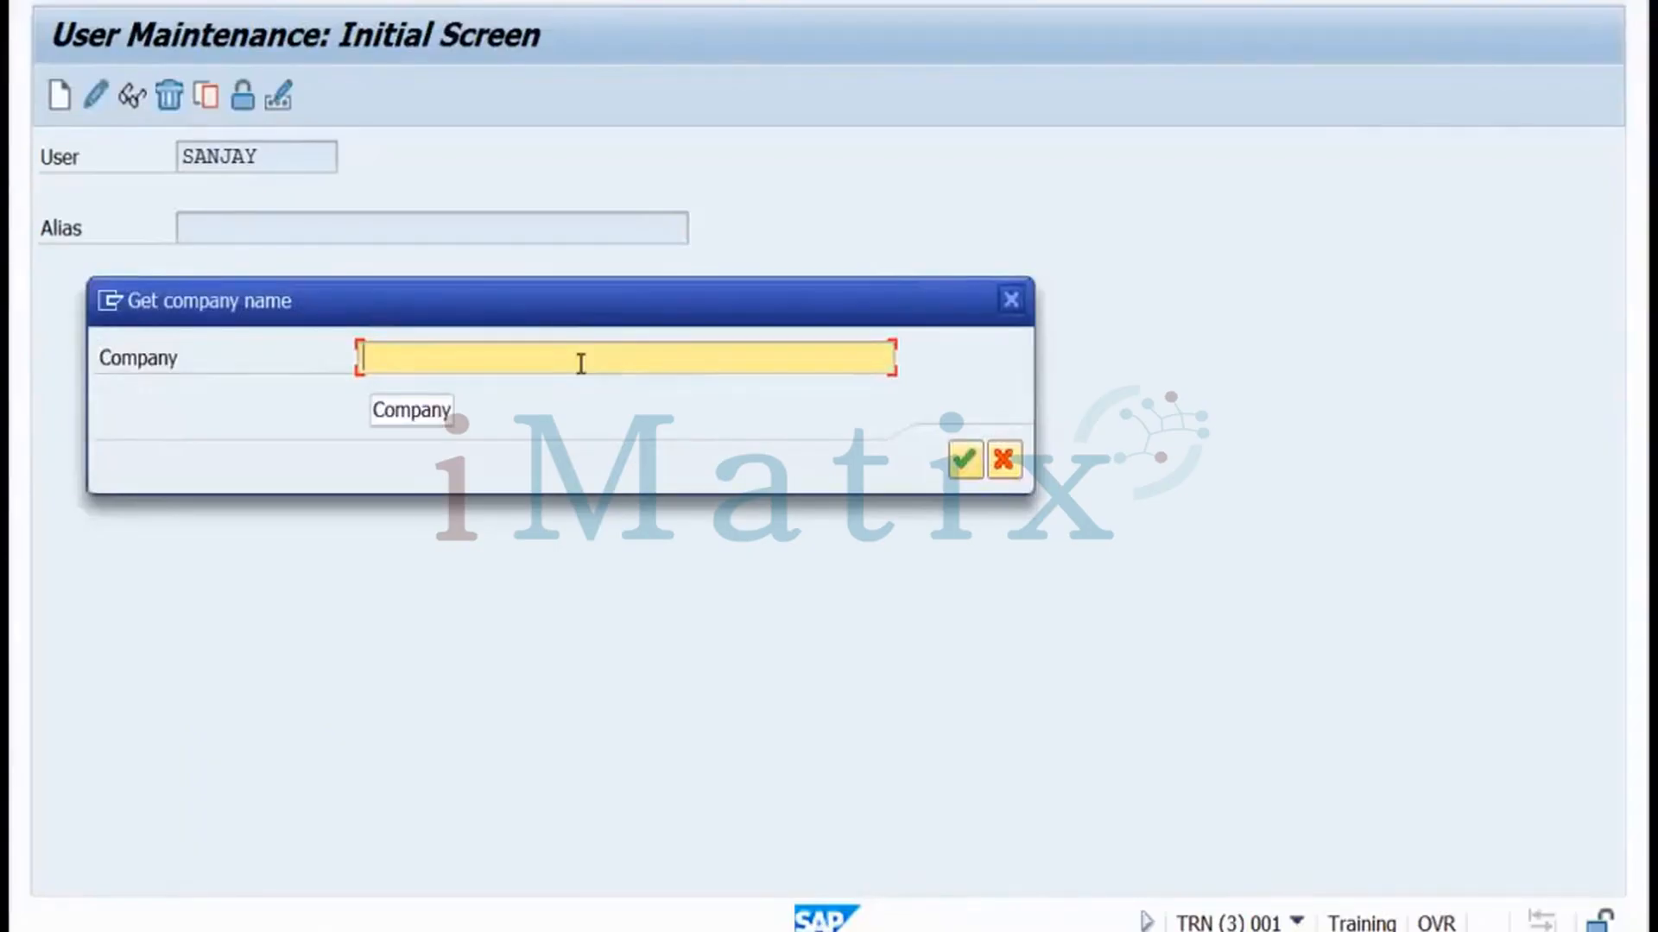
pyautogui.write('Self')
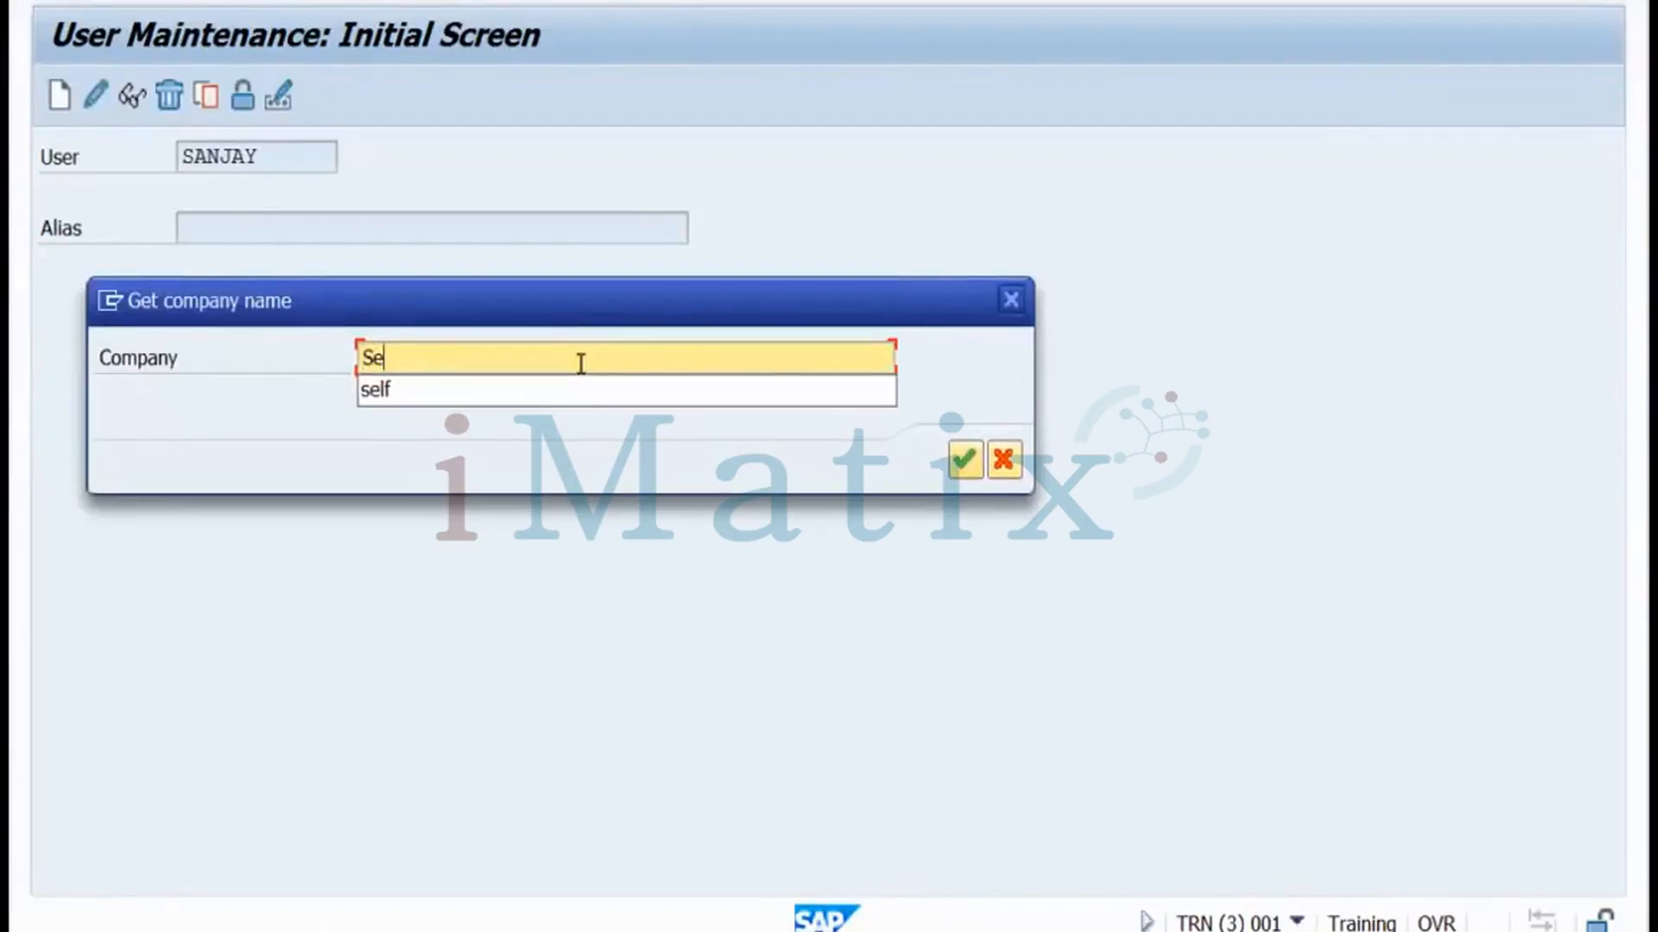
pyautogui.click(962, 461)
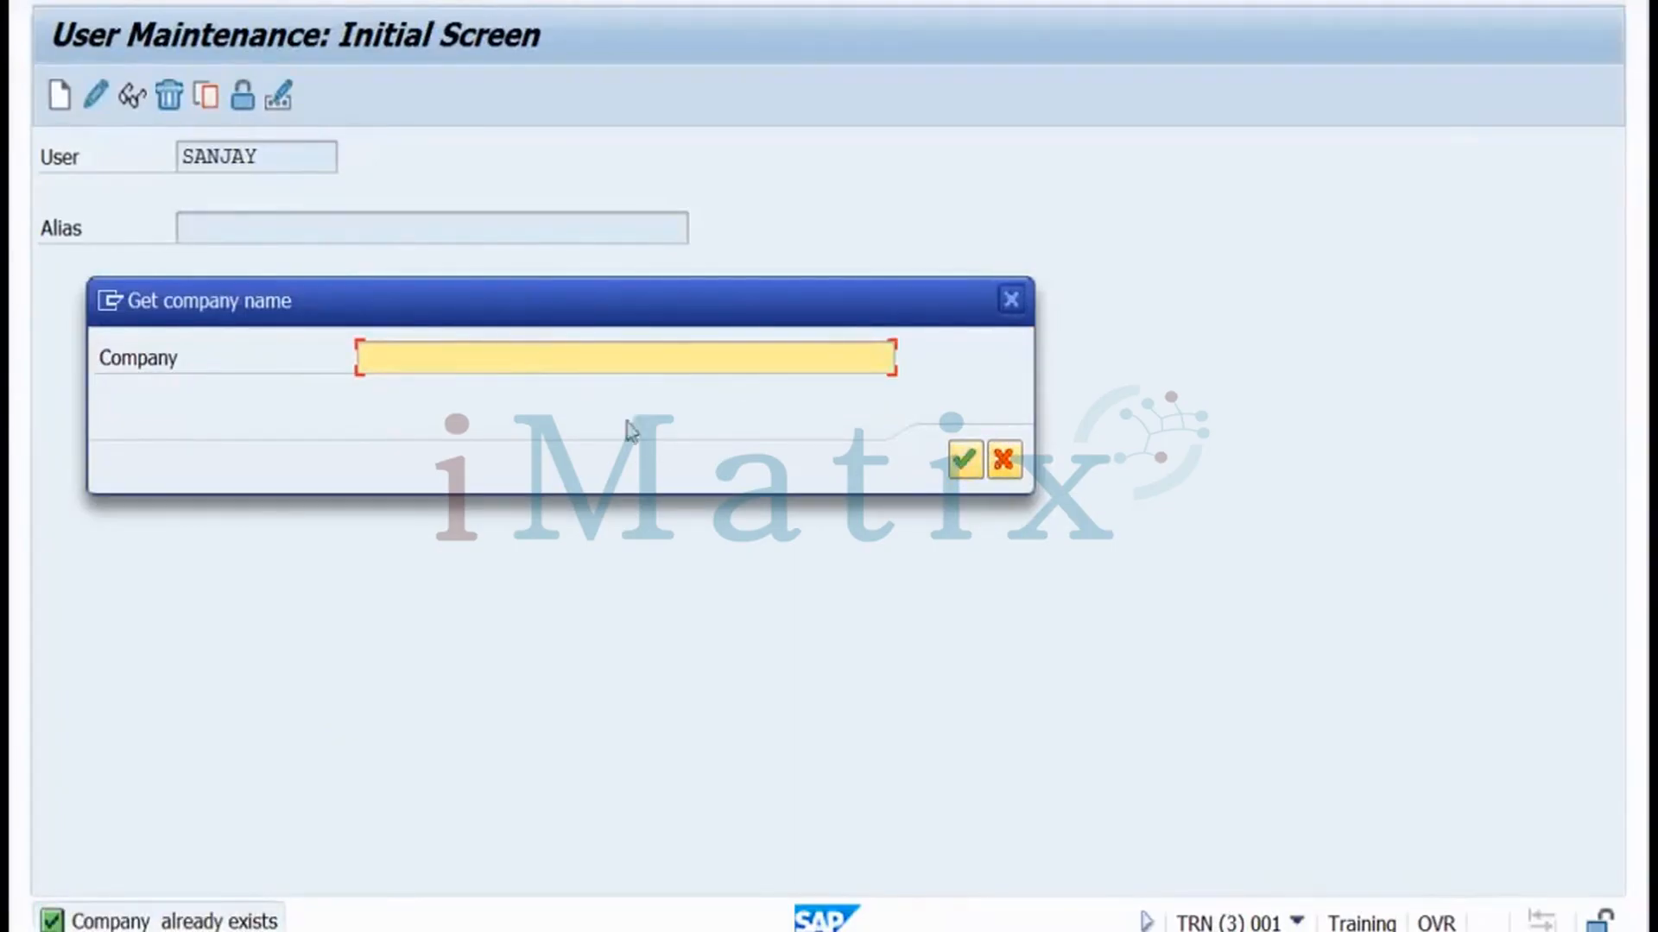
pyautogui.click(622, 355)
pyautogui.write('Training')
pyautogui.click(965, 461)
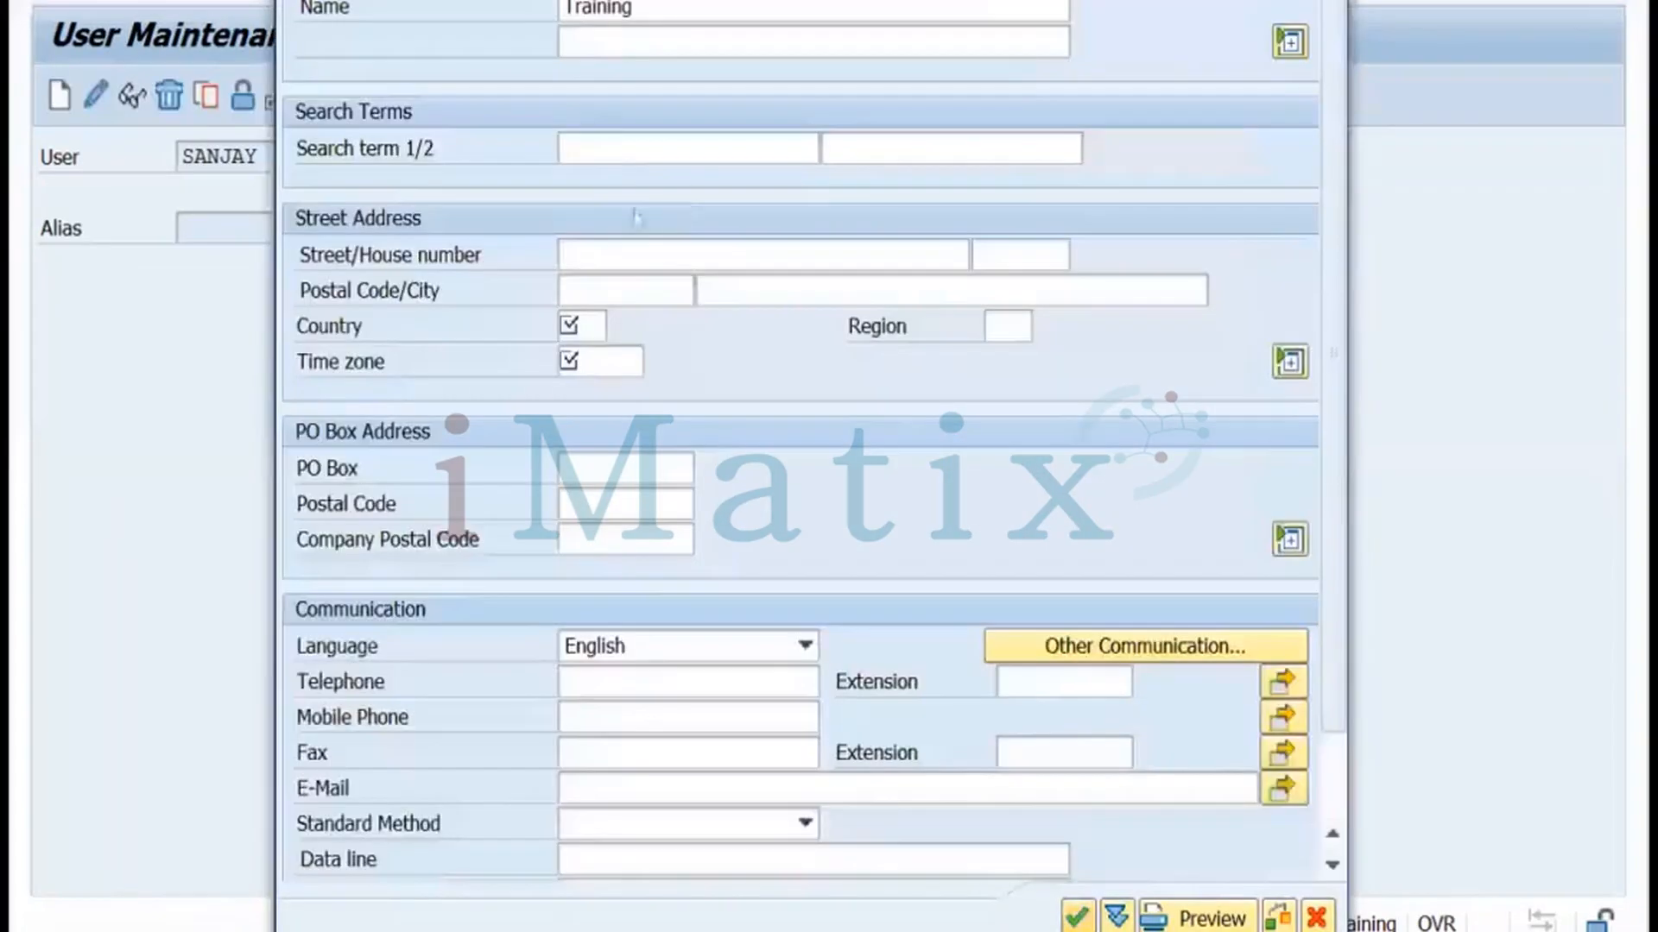
# Set the company address country to IN and time zone INDIA, then accept it
pyautogui.click(596, 327)
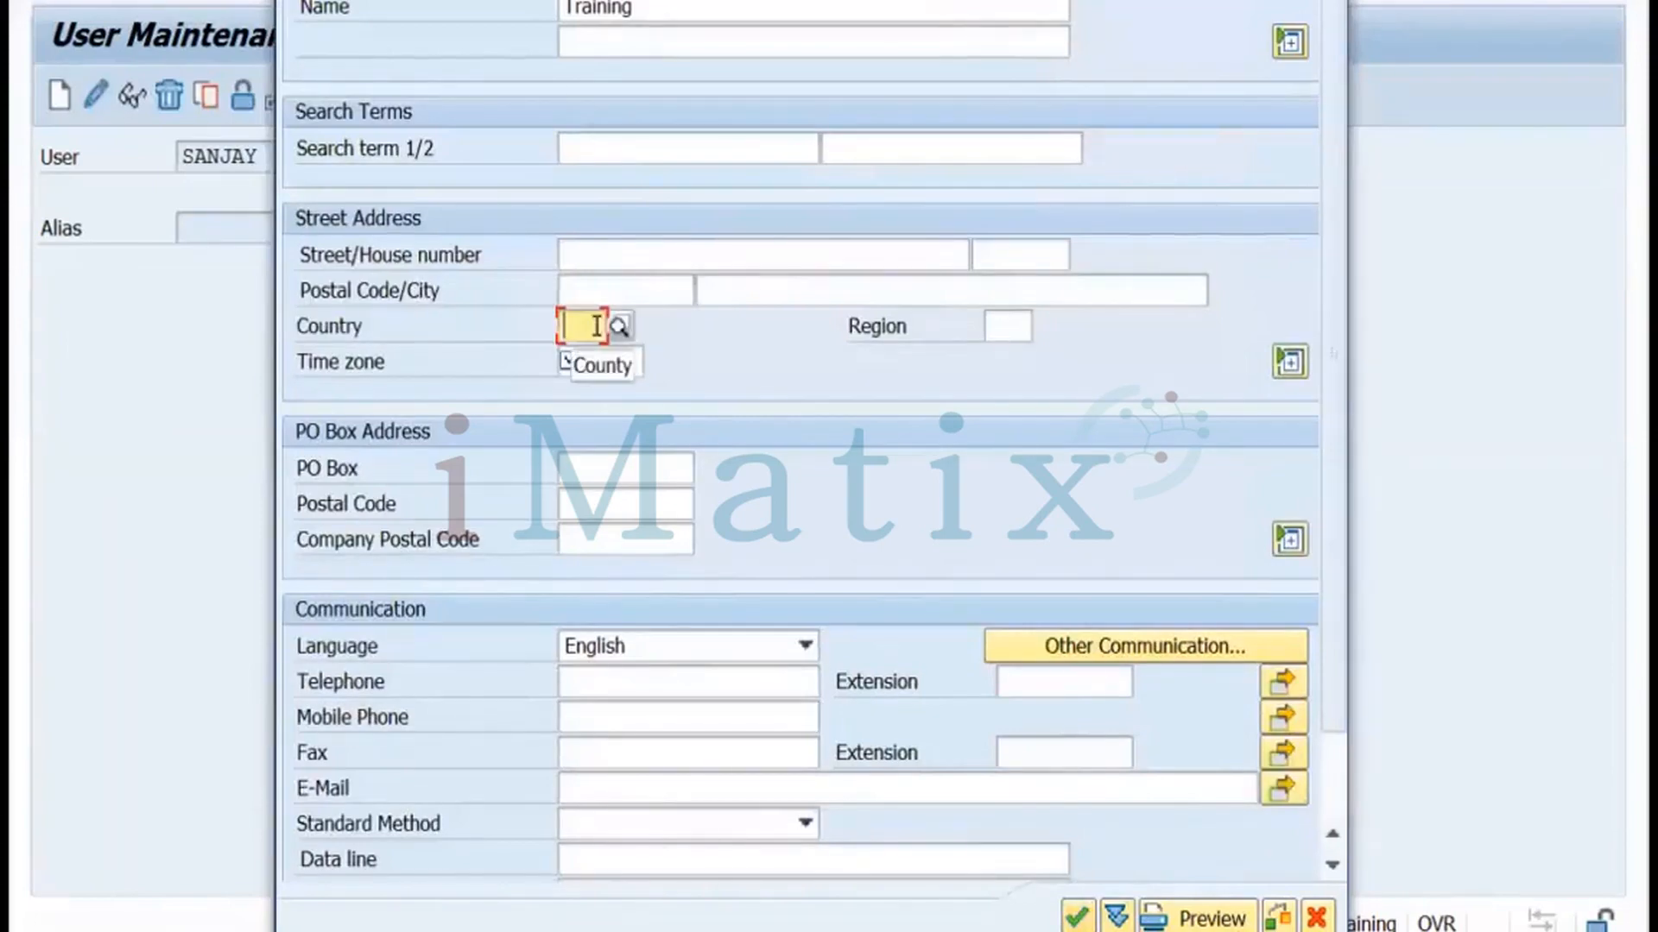
pyautogui.write('In')
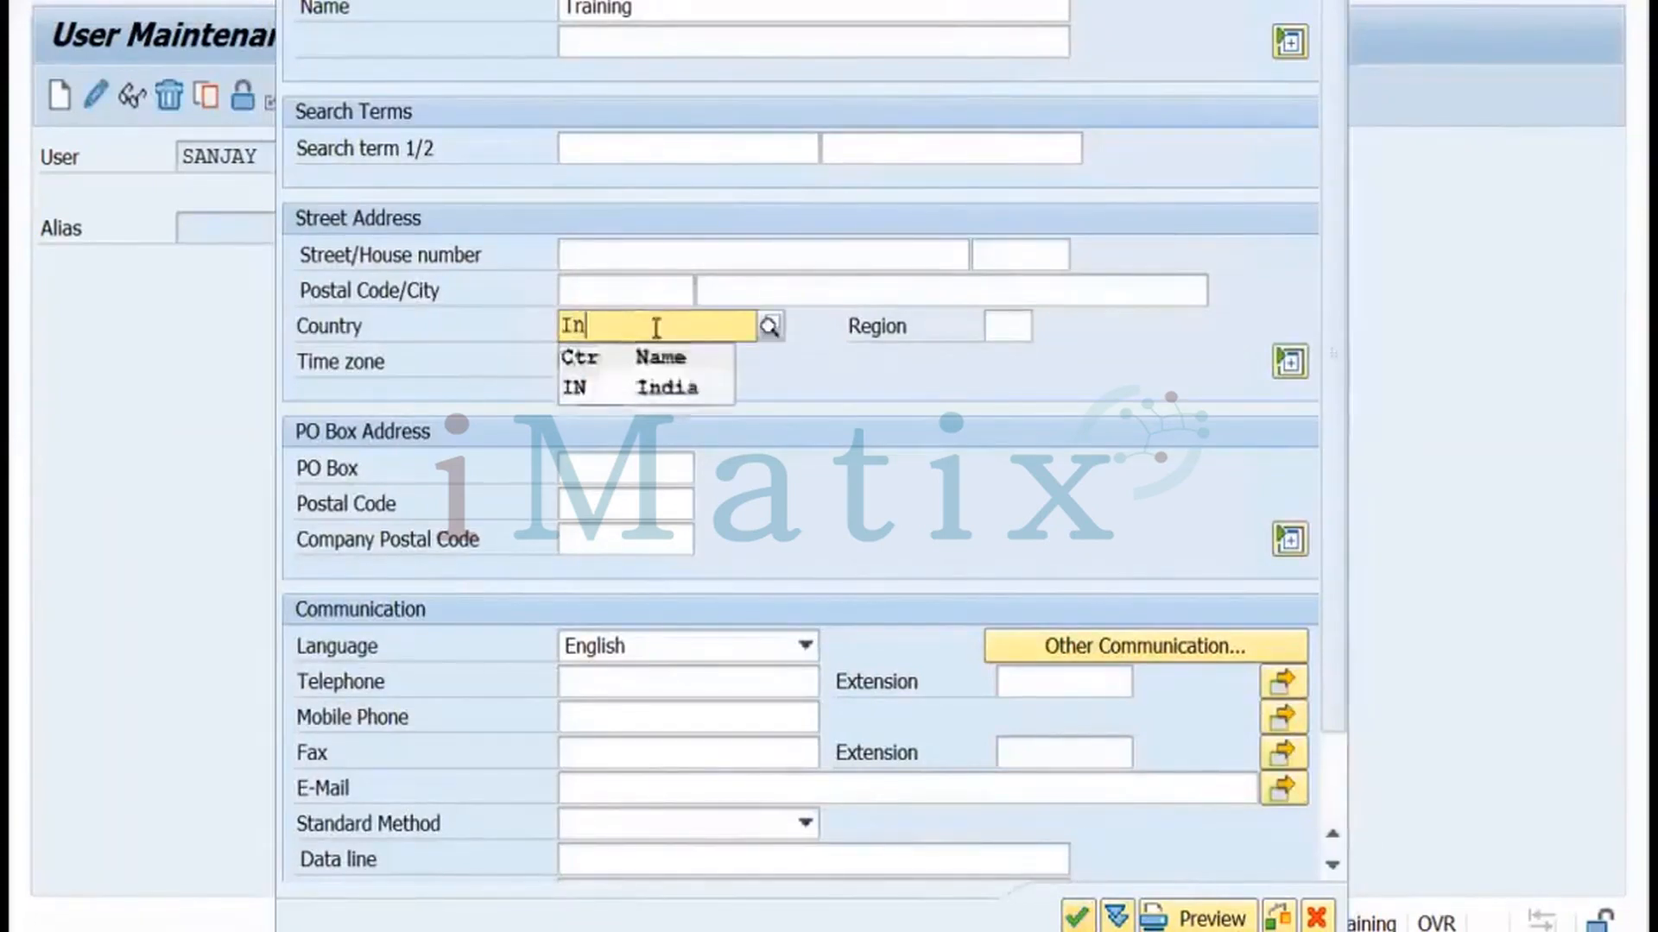
pyautogui.click(593, 390)
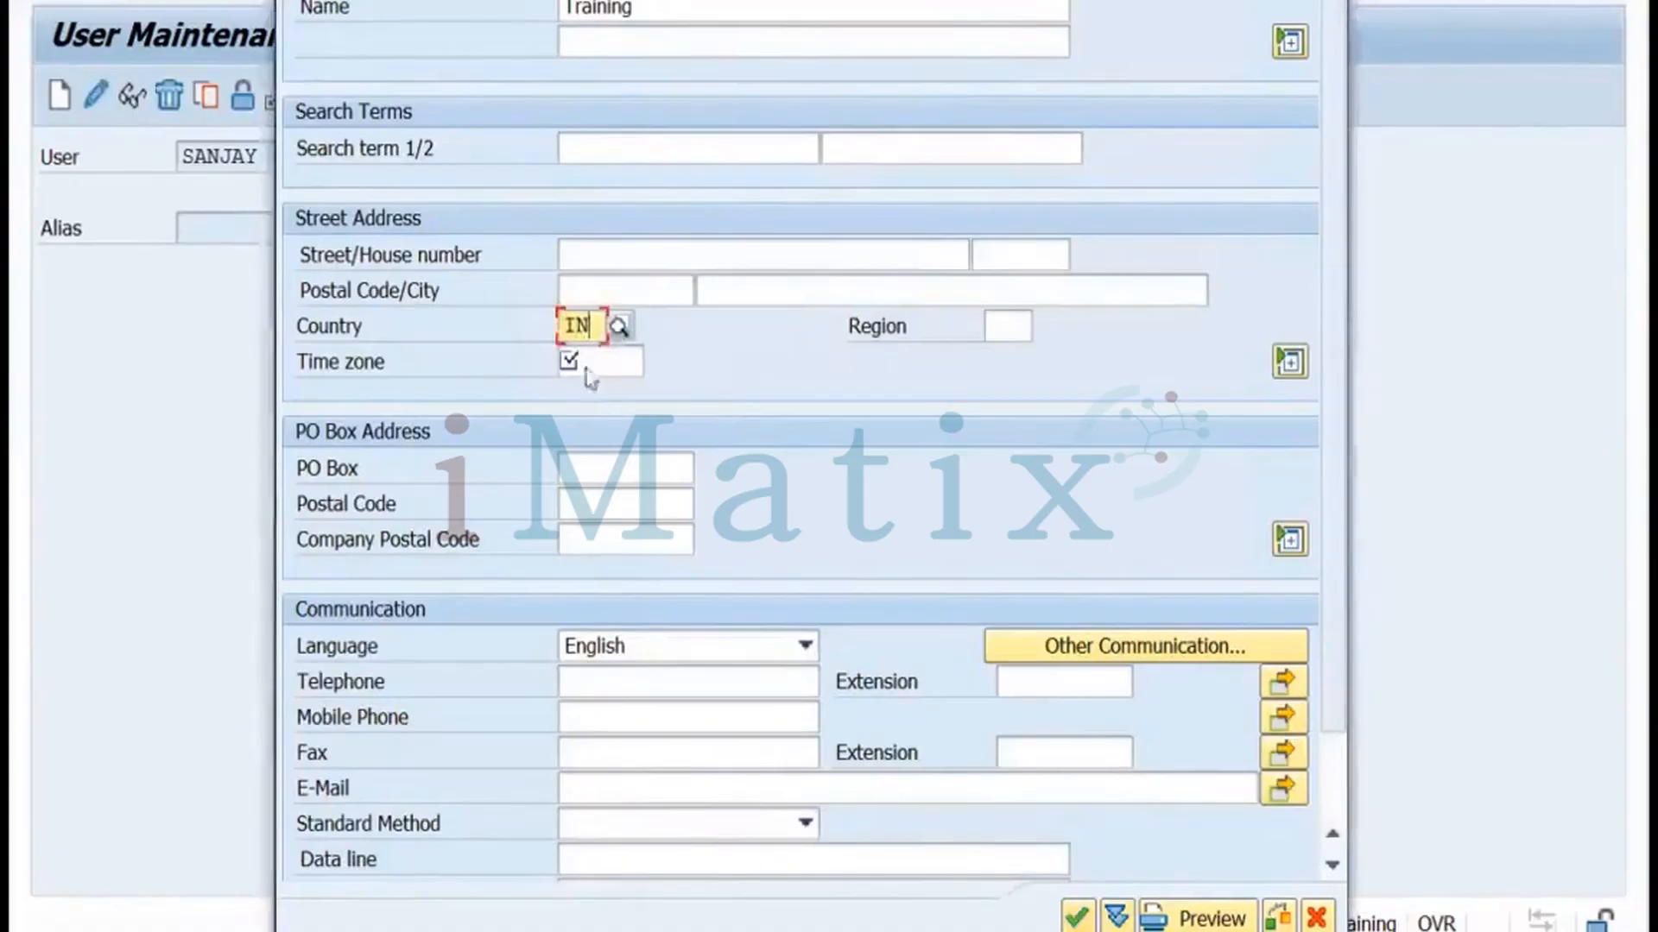
pyautogui.click(585, 359)
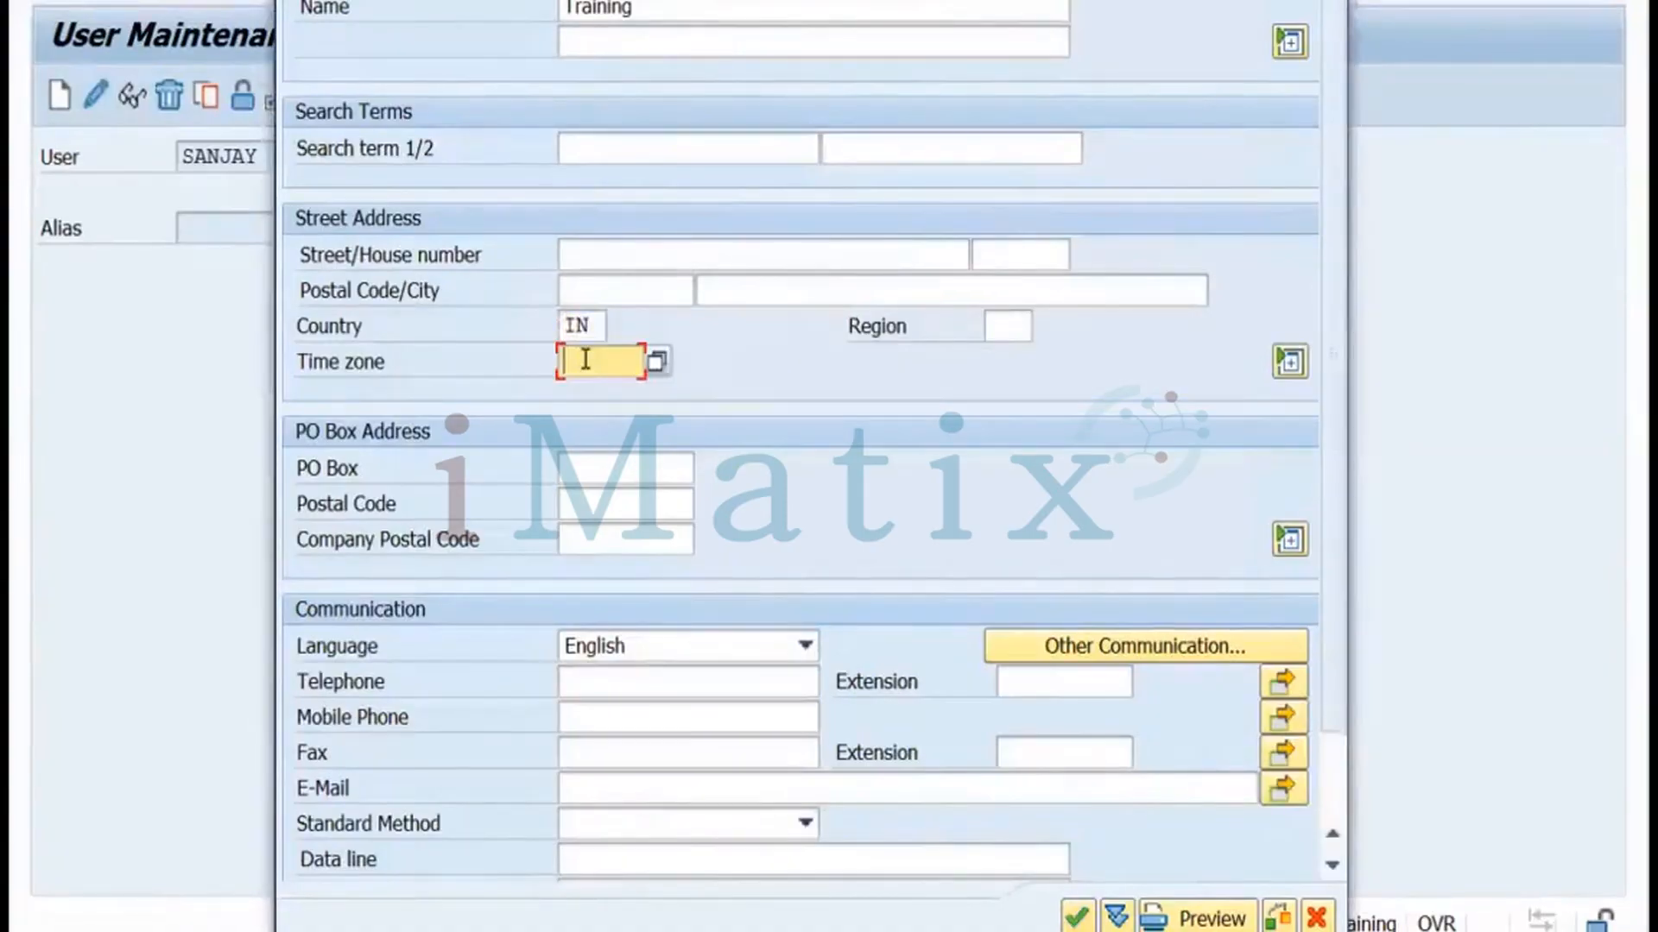
pyautogui.click(657, 364)
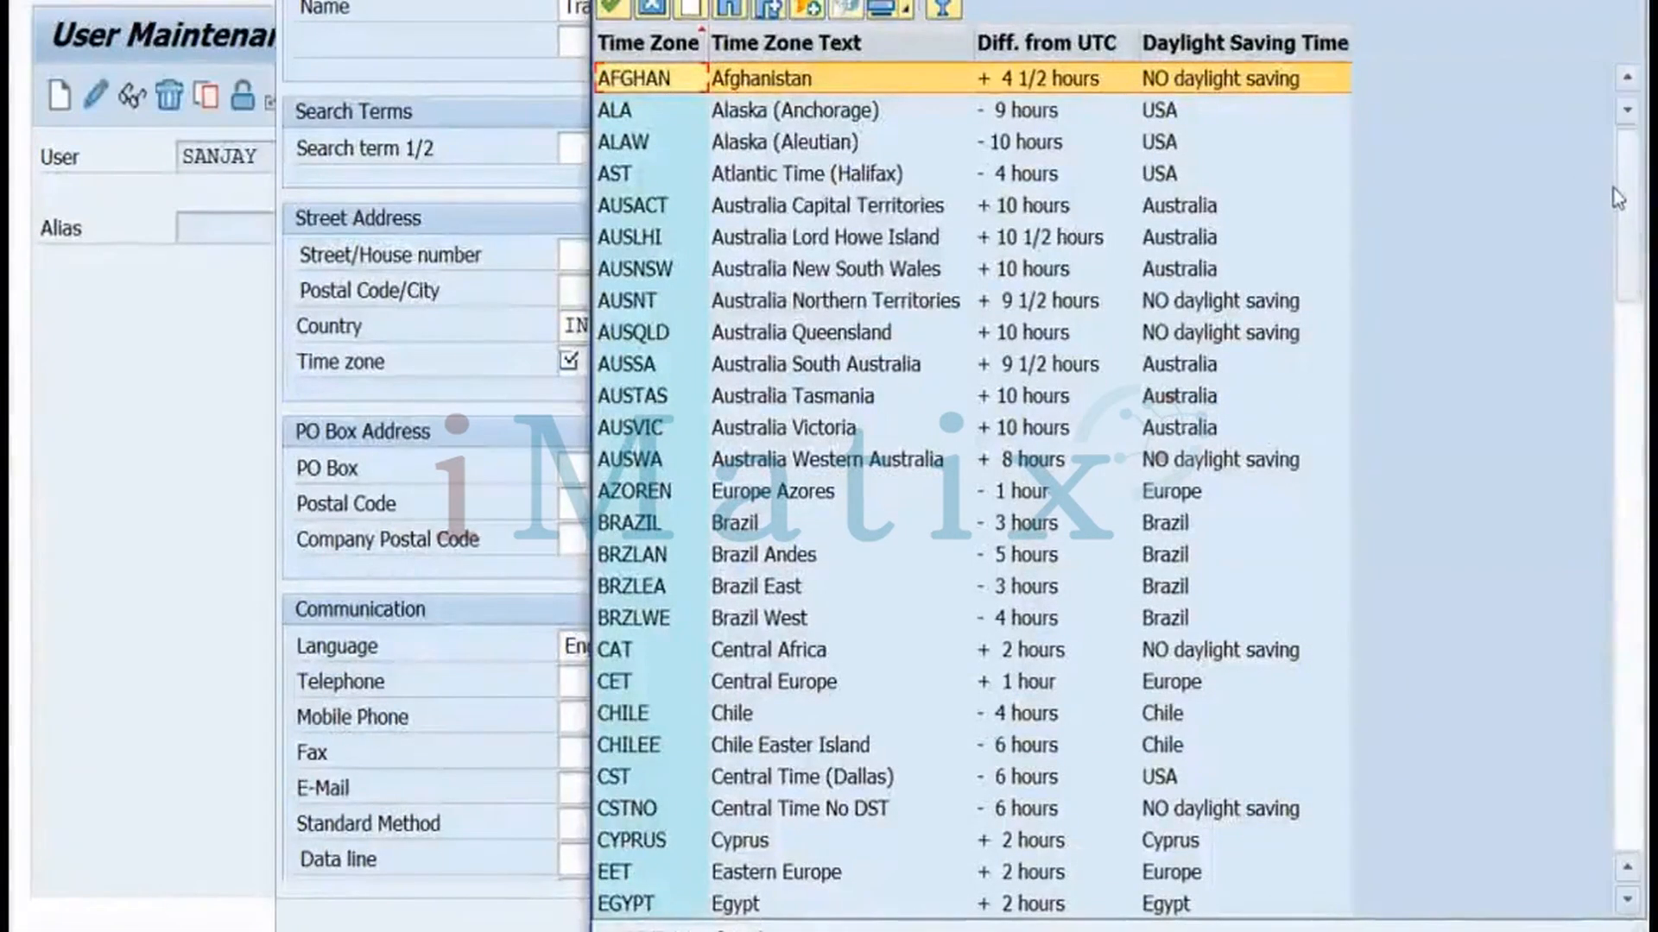
pyautogui.moveTo(1617, 239); pyautogui.dragTo(1617, 309)
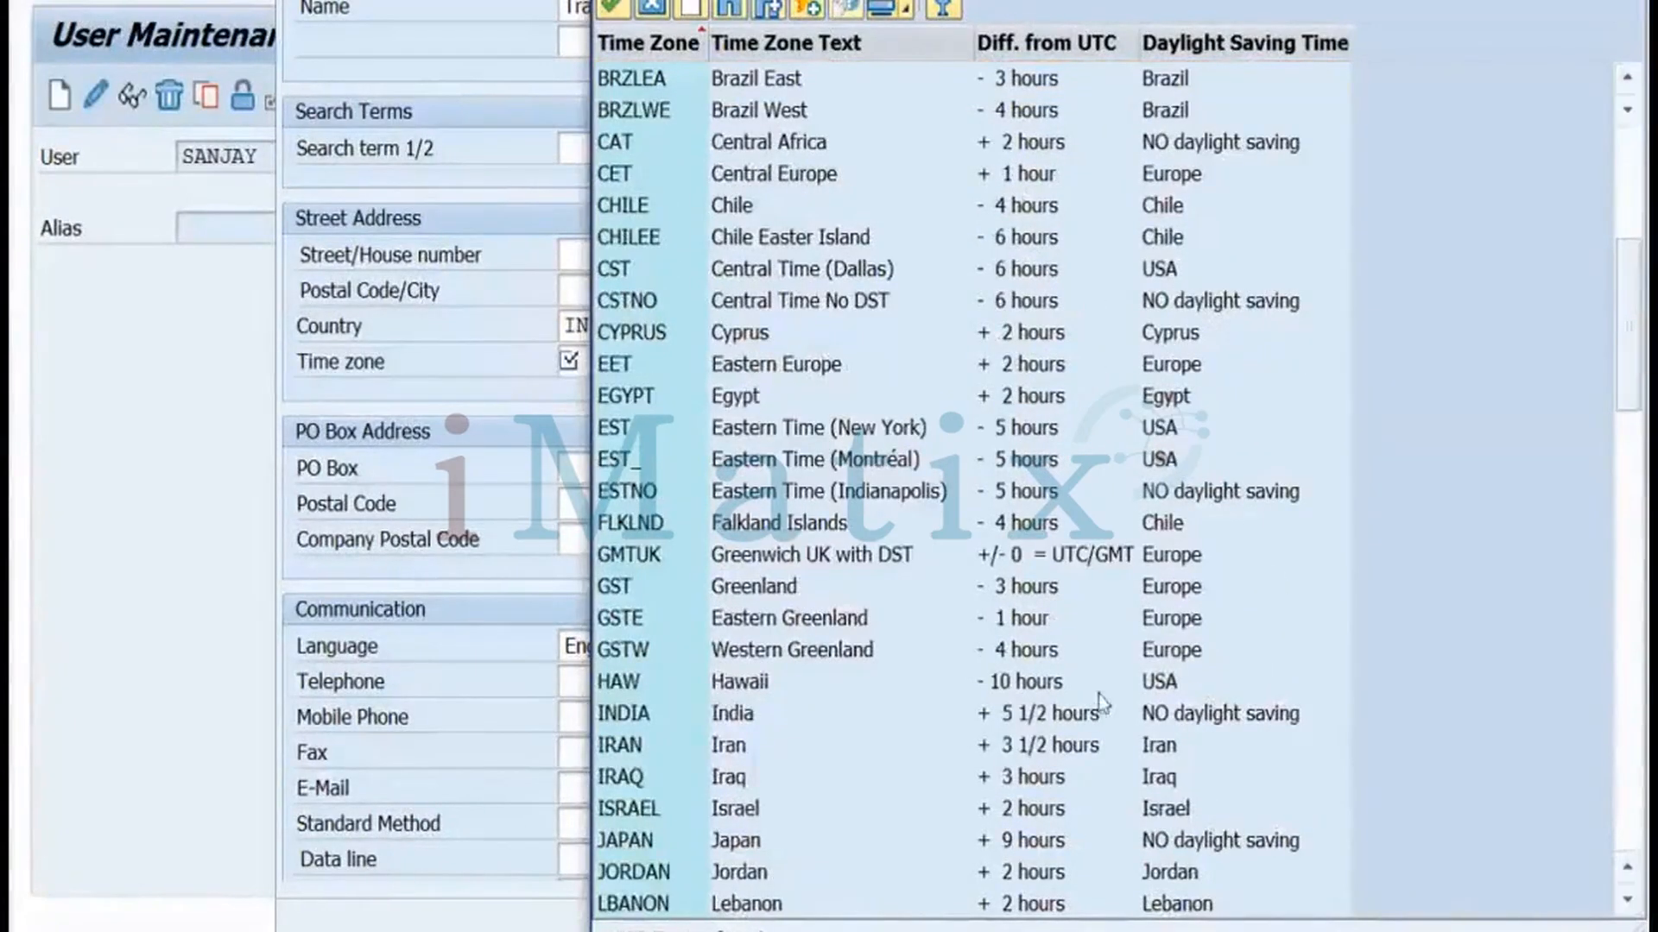
pyautogui.doubleClick(1079, 719)
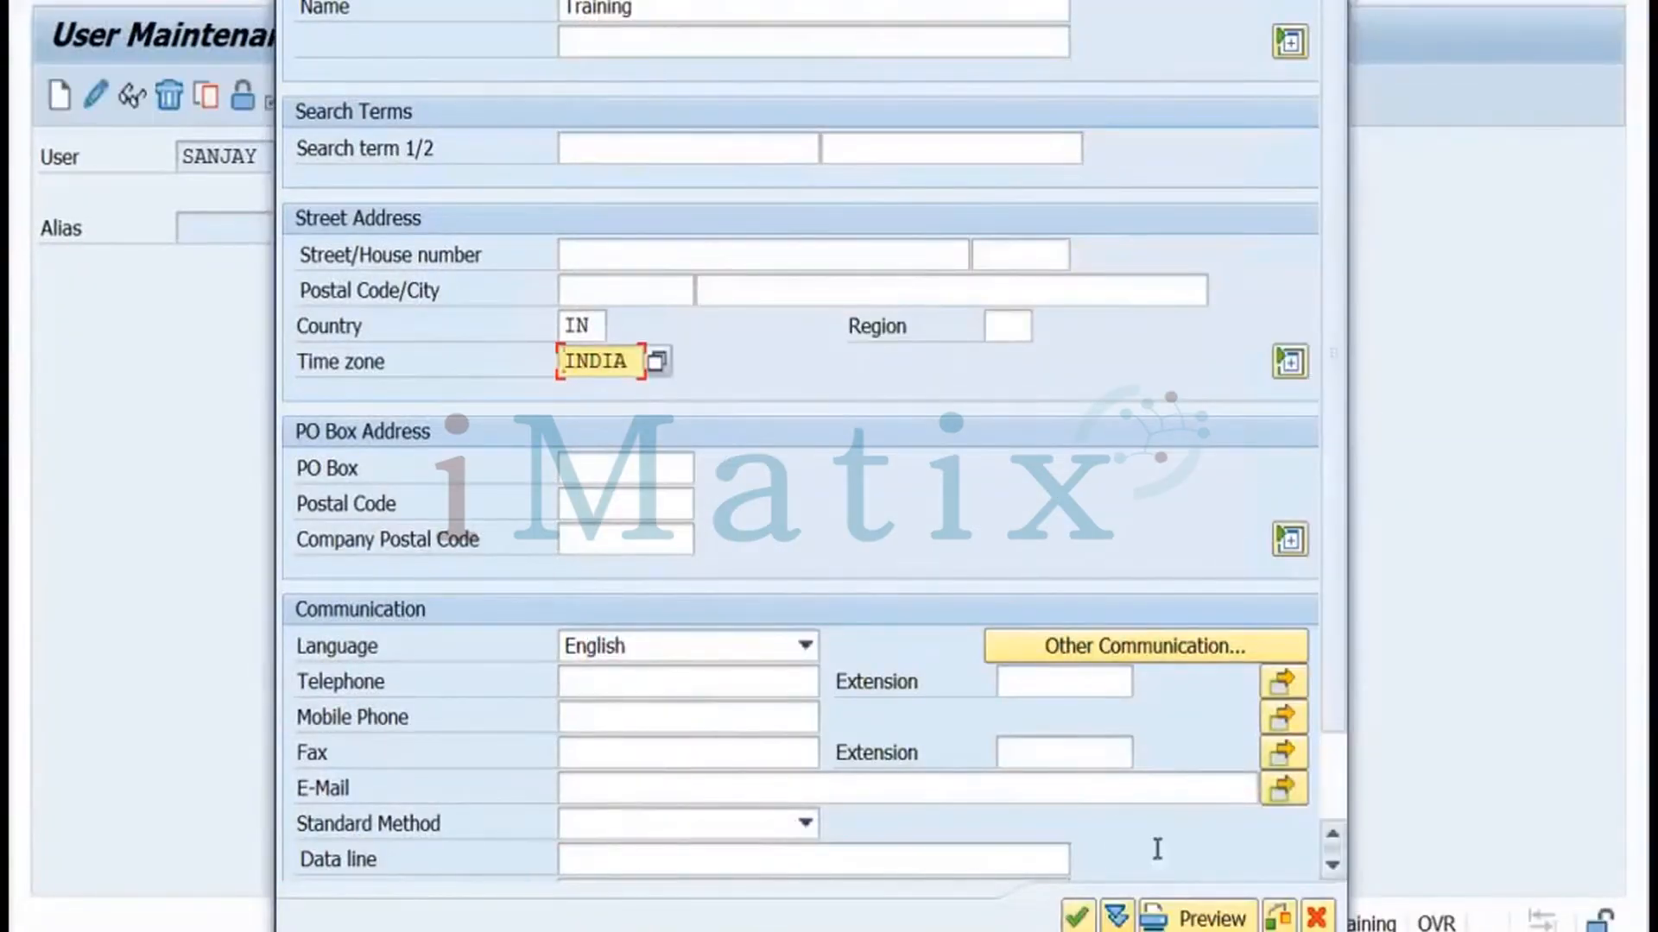
pyautogui.click(1076, 916)
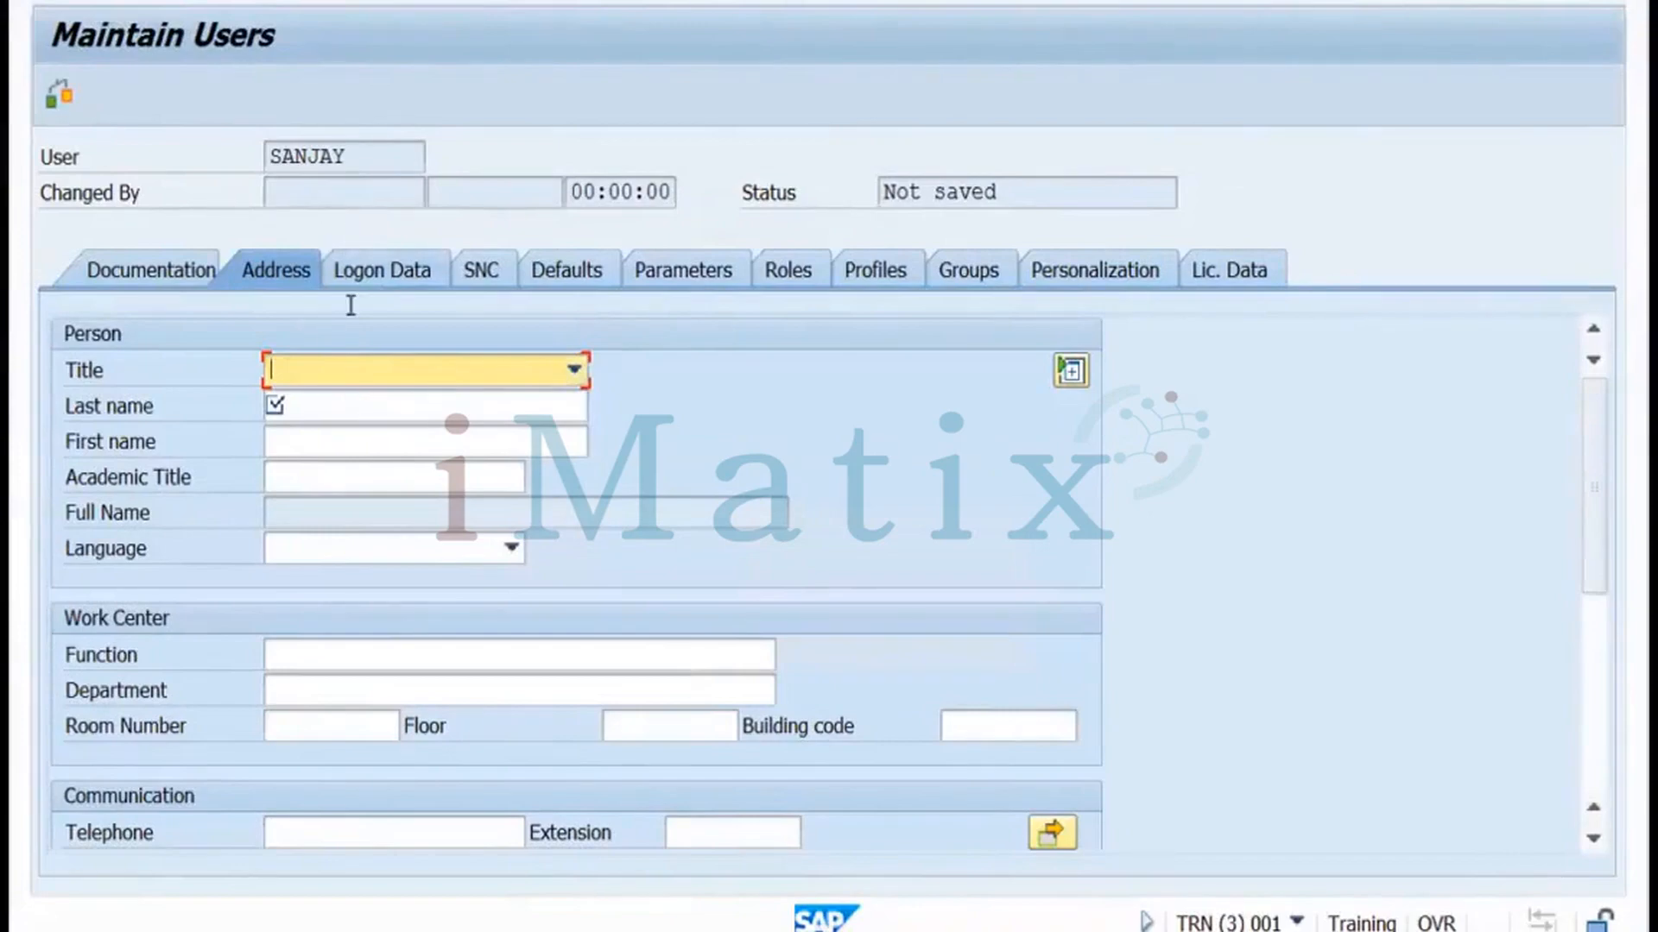
# Enter the user's last name and set the user type to Service on Logon Data
pyautogui.click(316, 406)
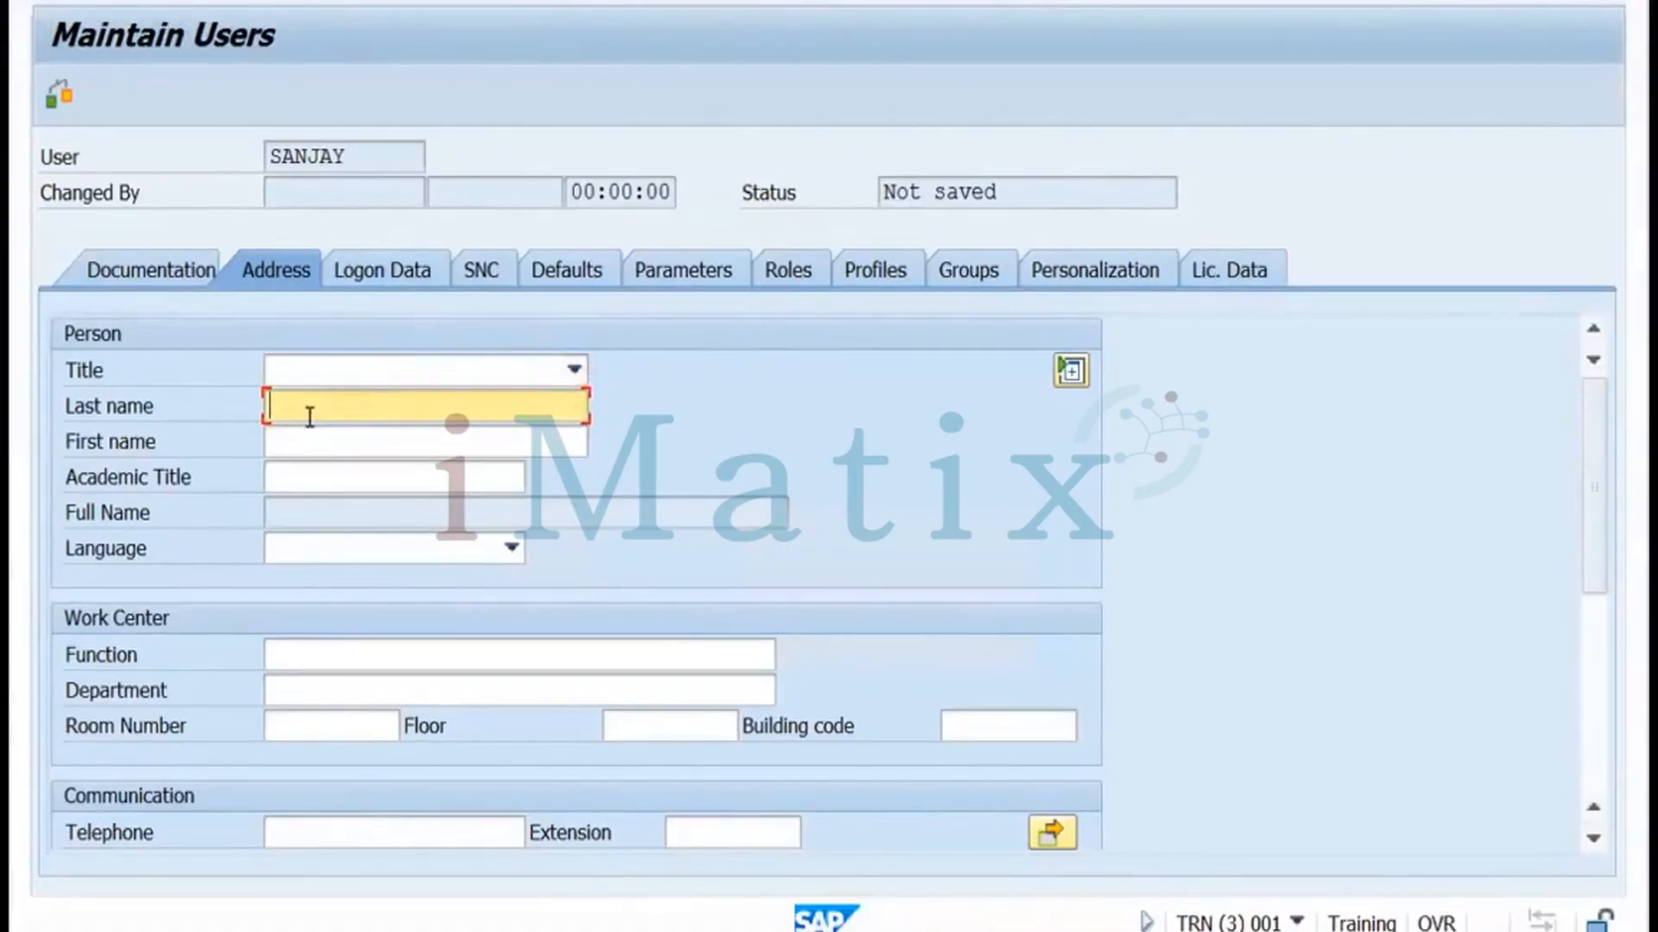
pyautogui.click(377, 275)
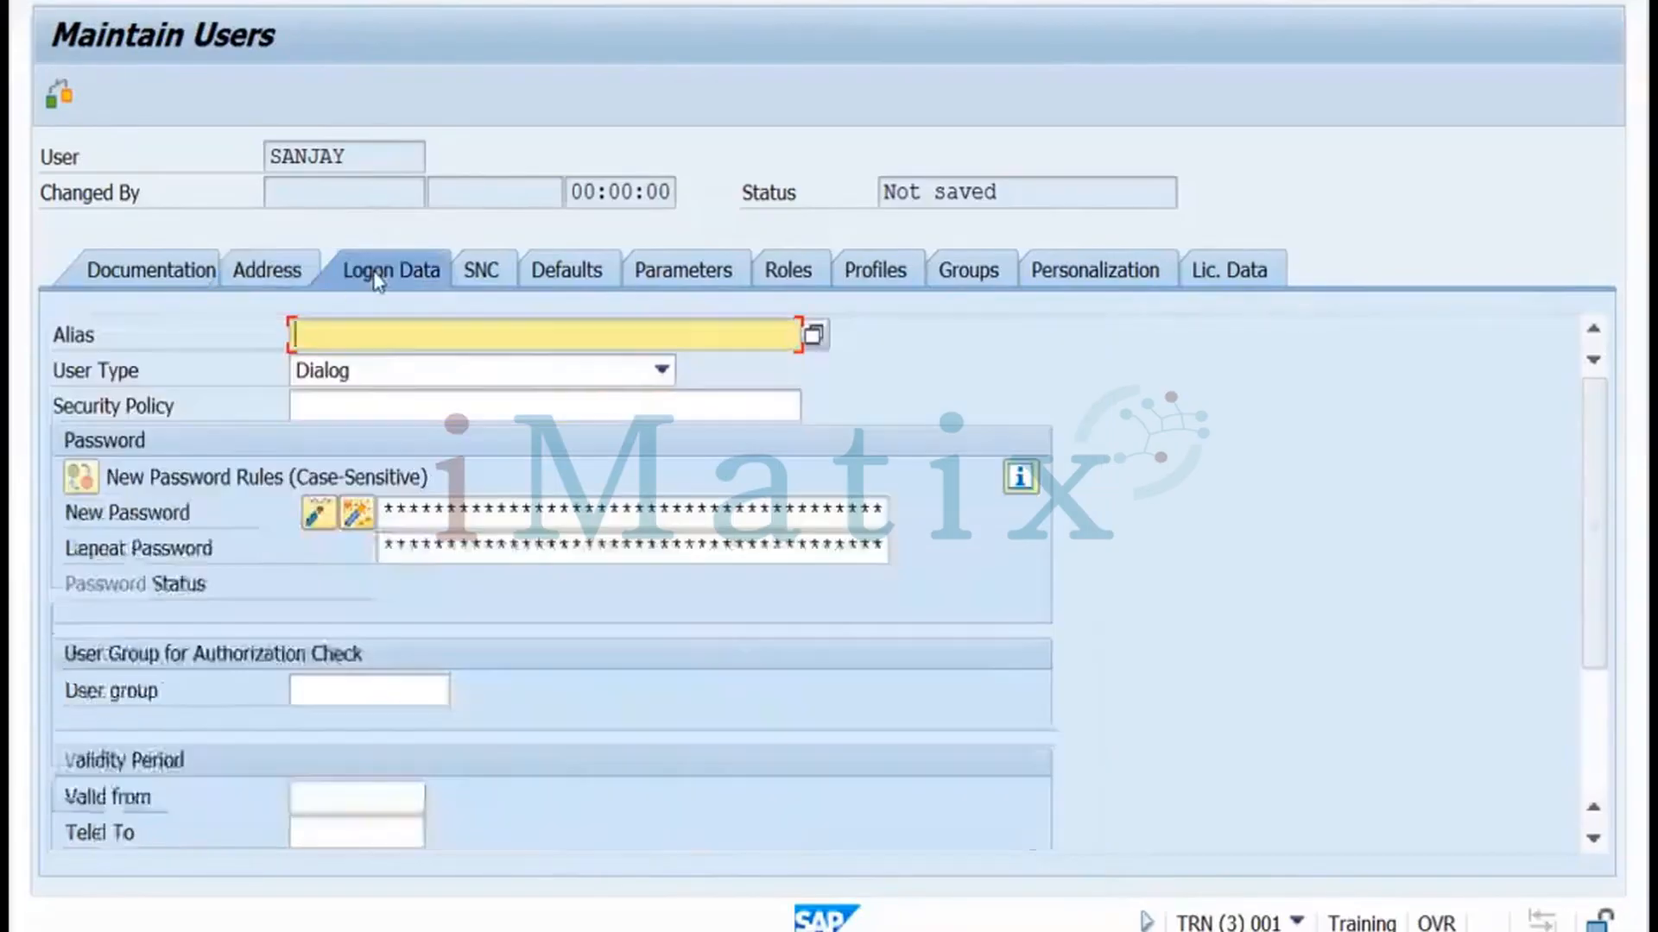
pyautogui.click(406, 368)
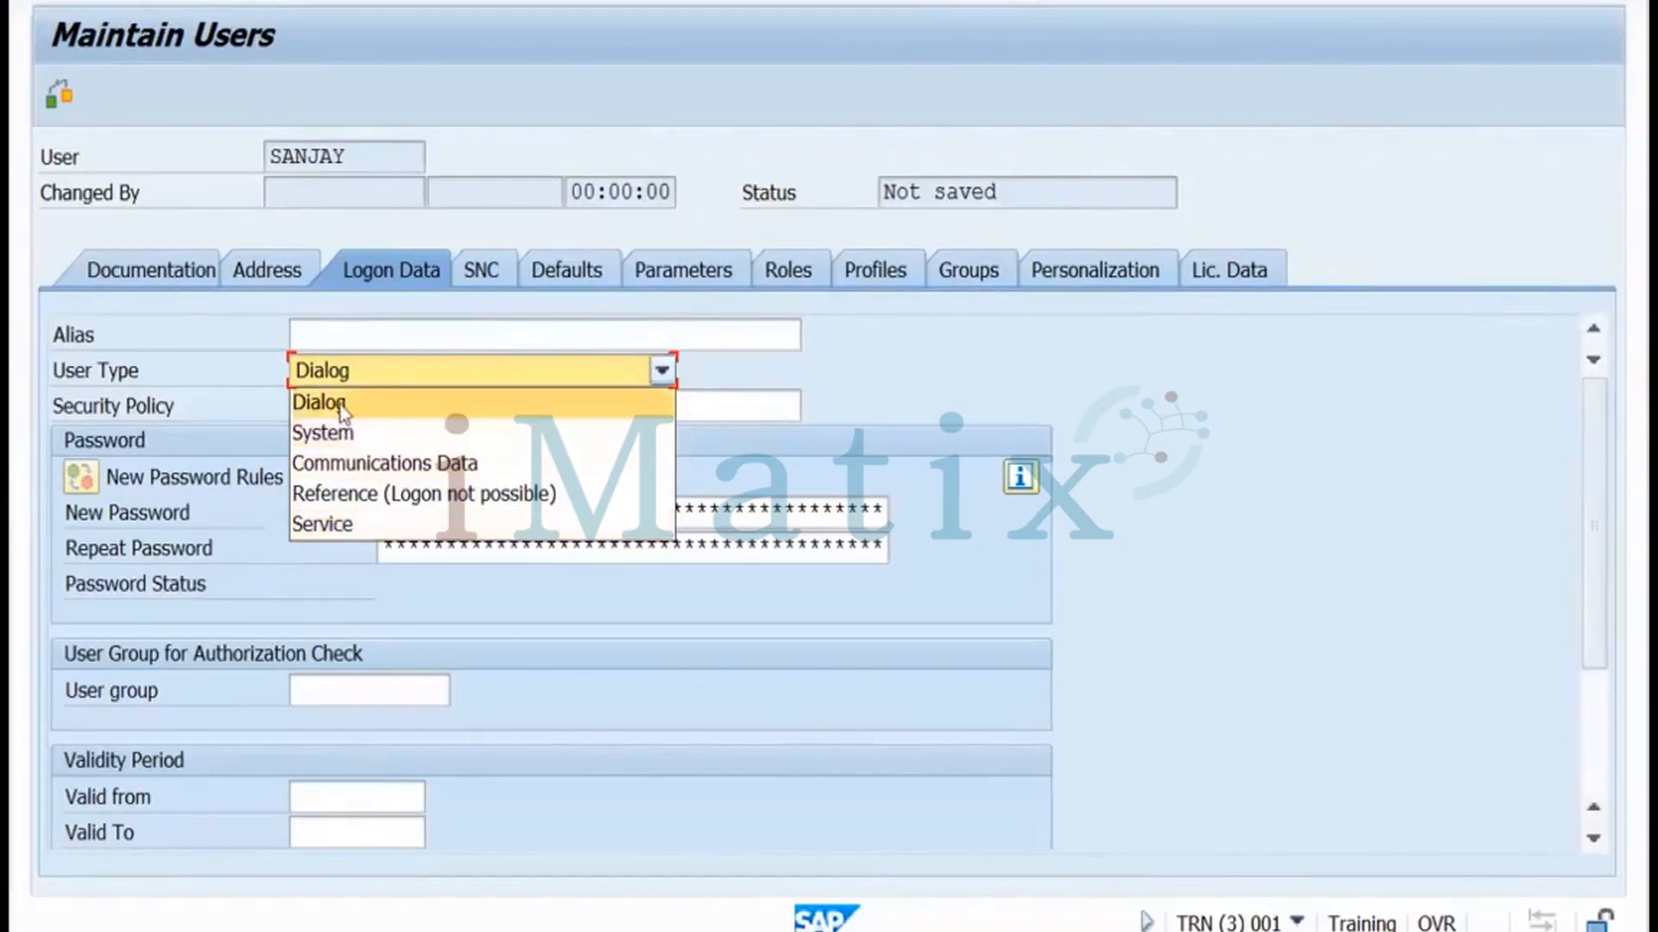
pyautogui.click(327, 524)
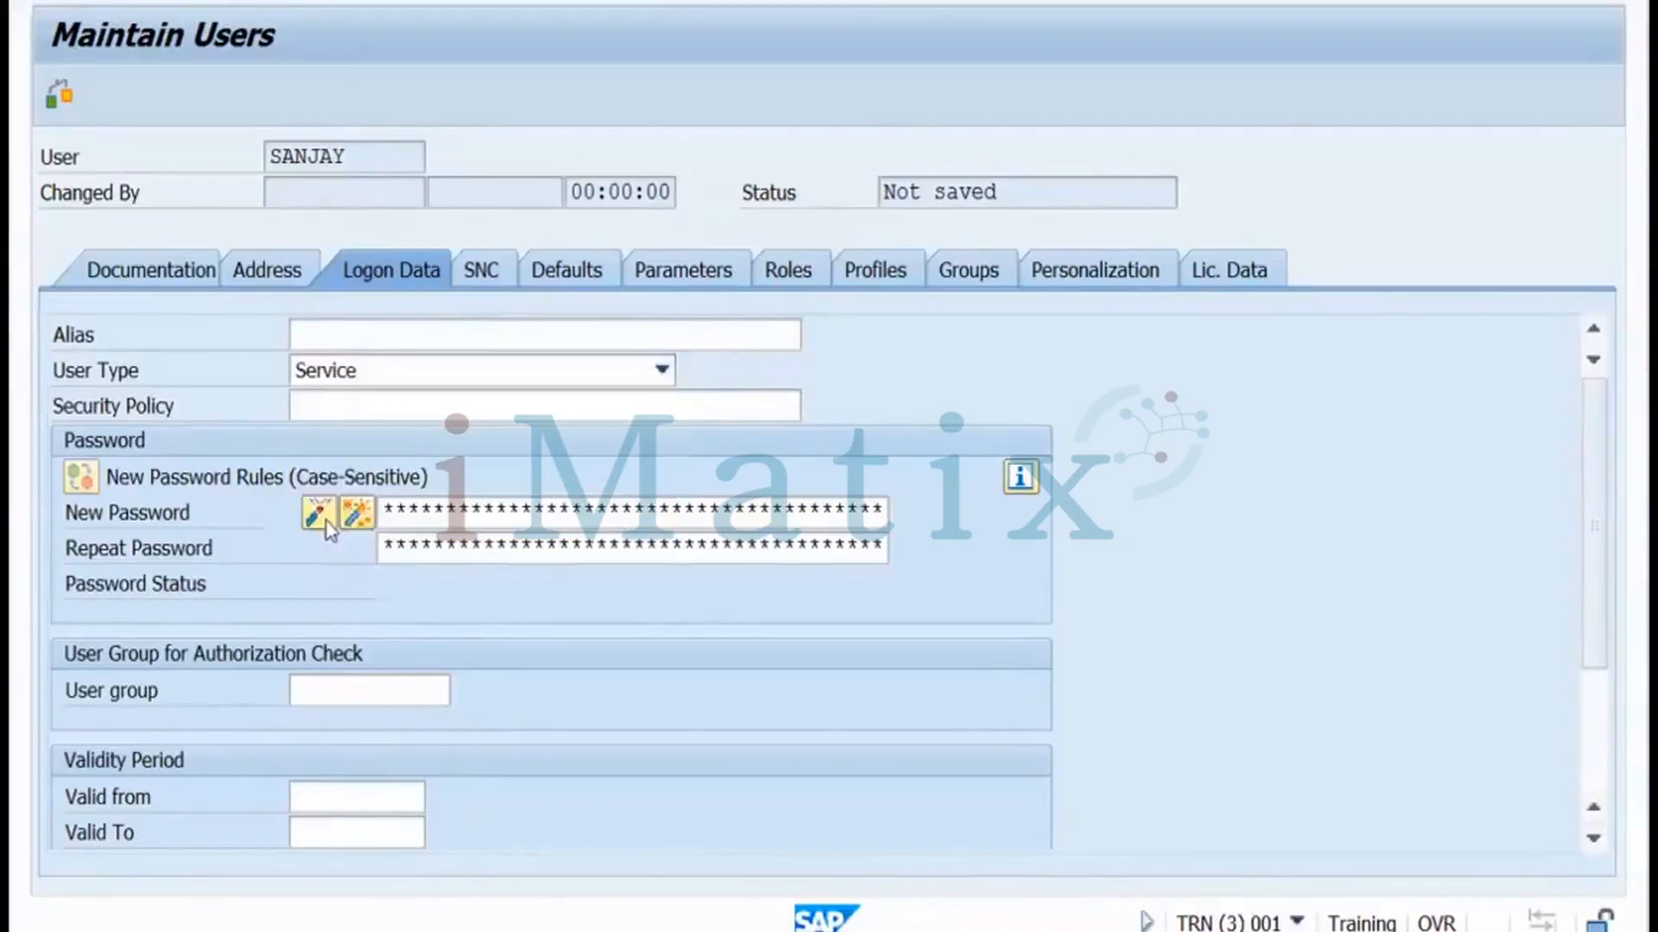
# Enter the new password in both password fields and view the empty role list
pyautogui.click(391, 509)
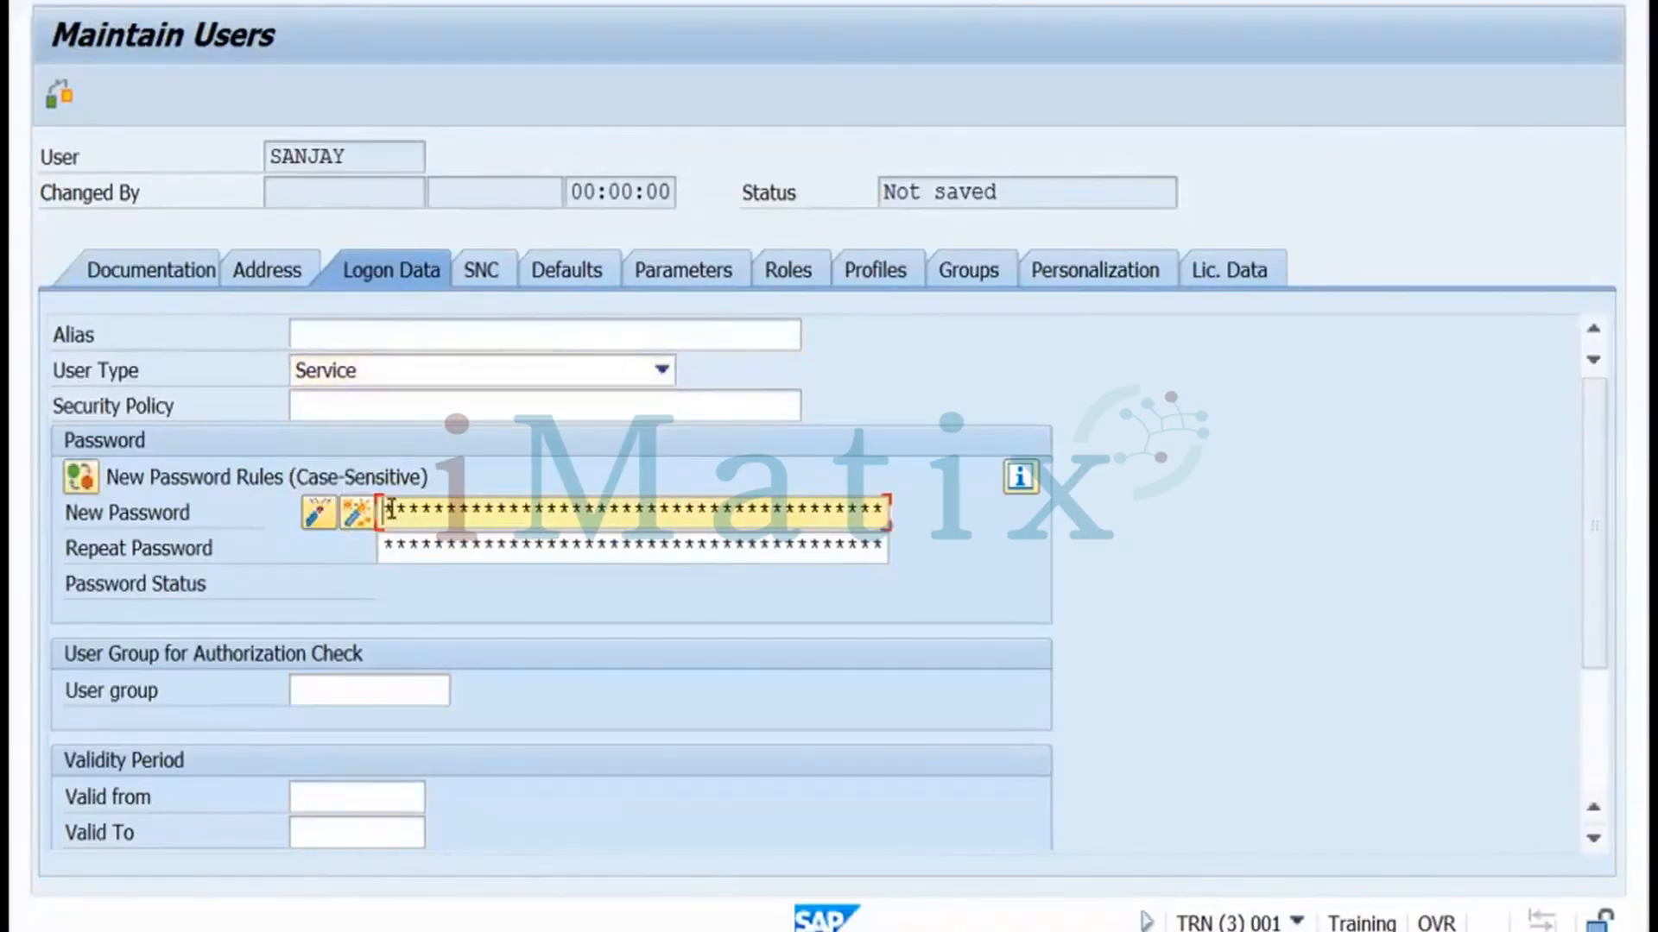
pyautogui.write('*********')
pyautogui.click(396, 546)
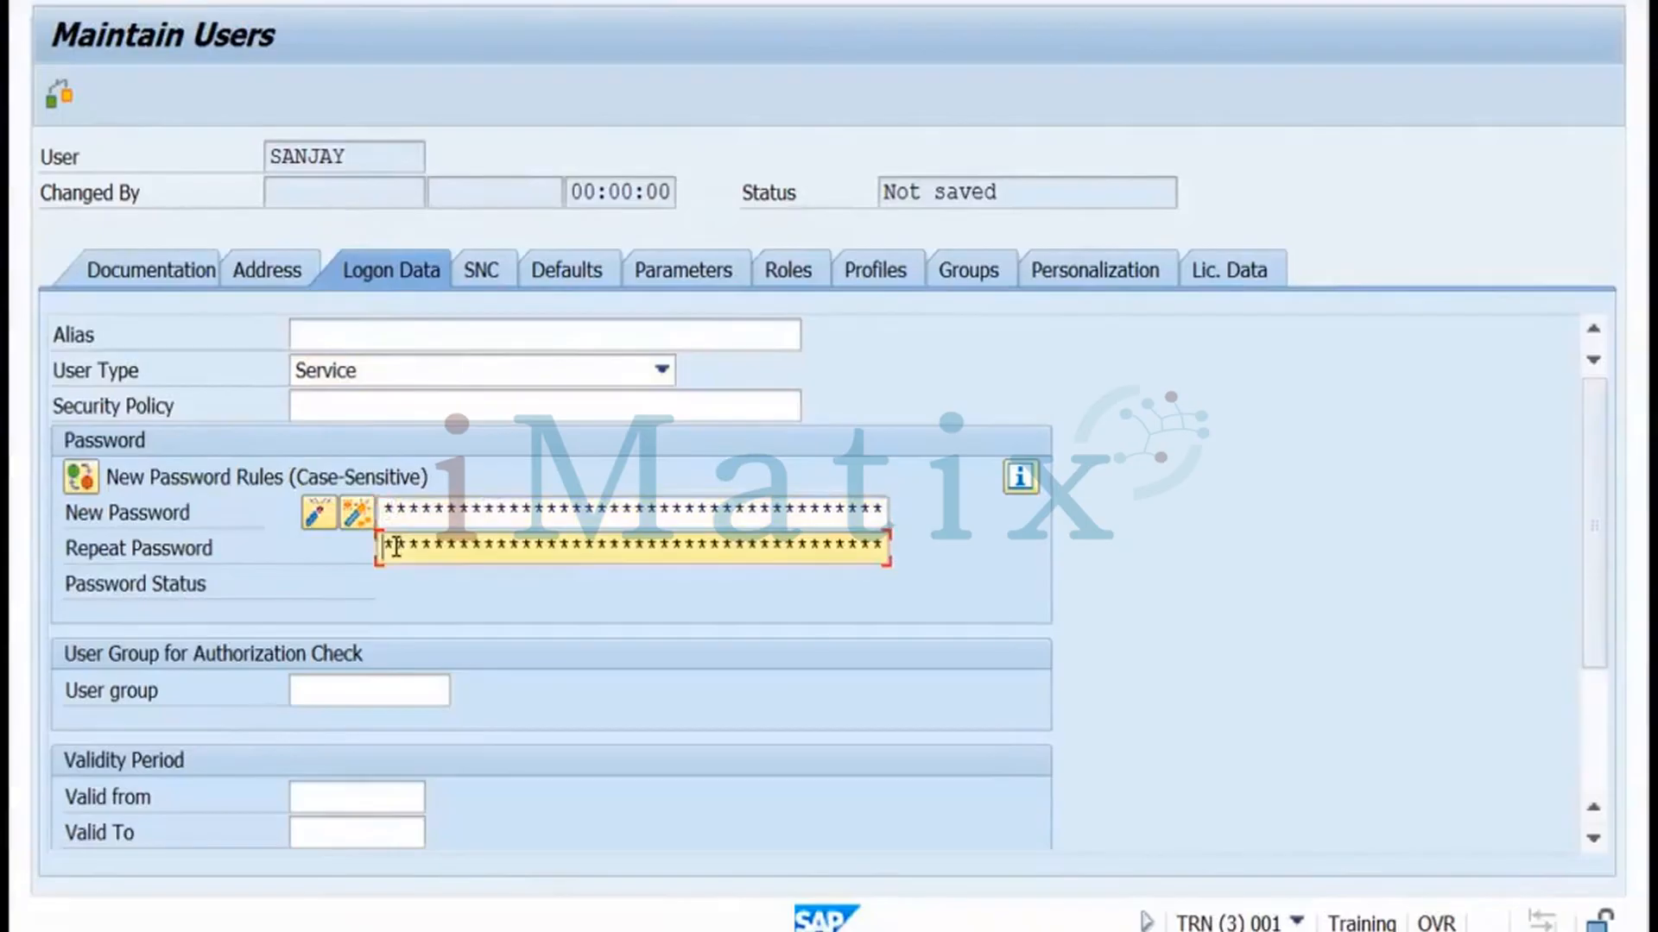
pyautogui.write('*********')
pyautogui.click(791, 278)
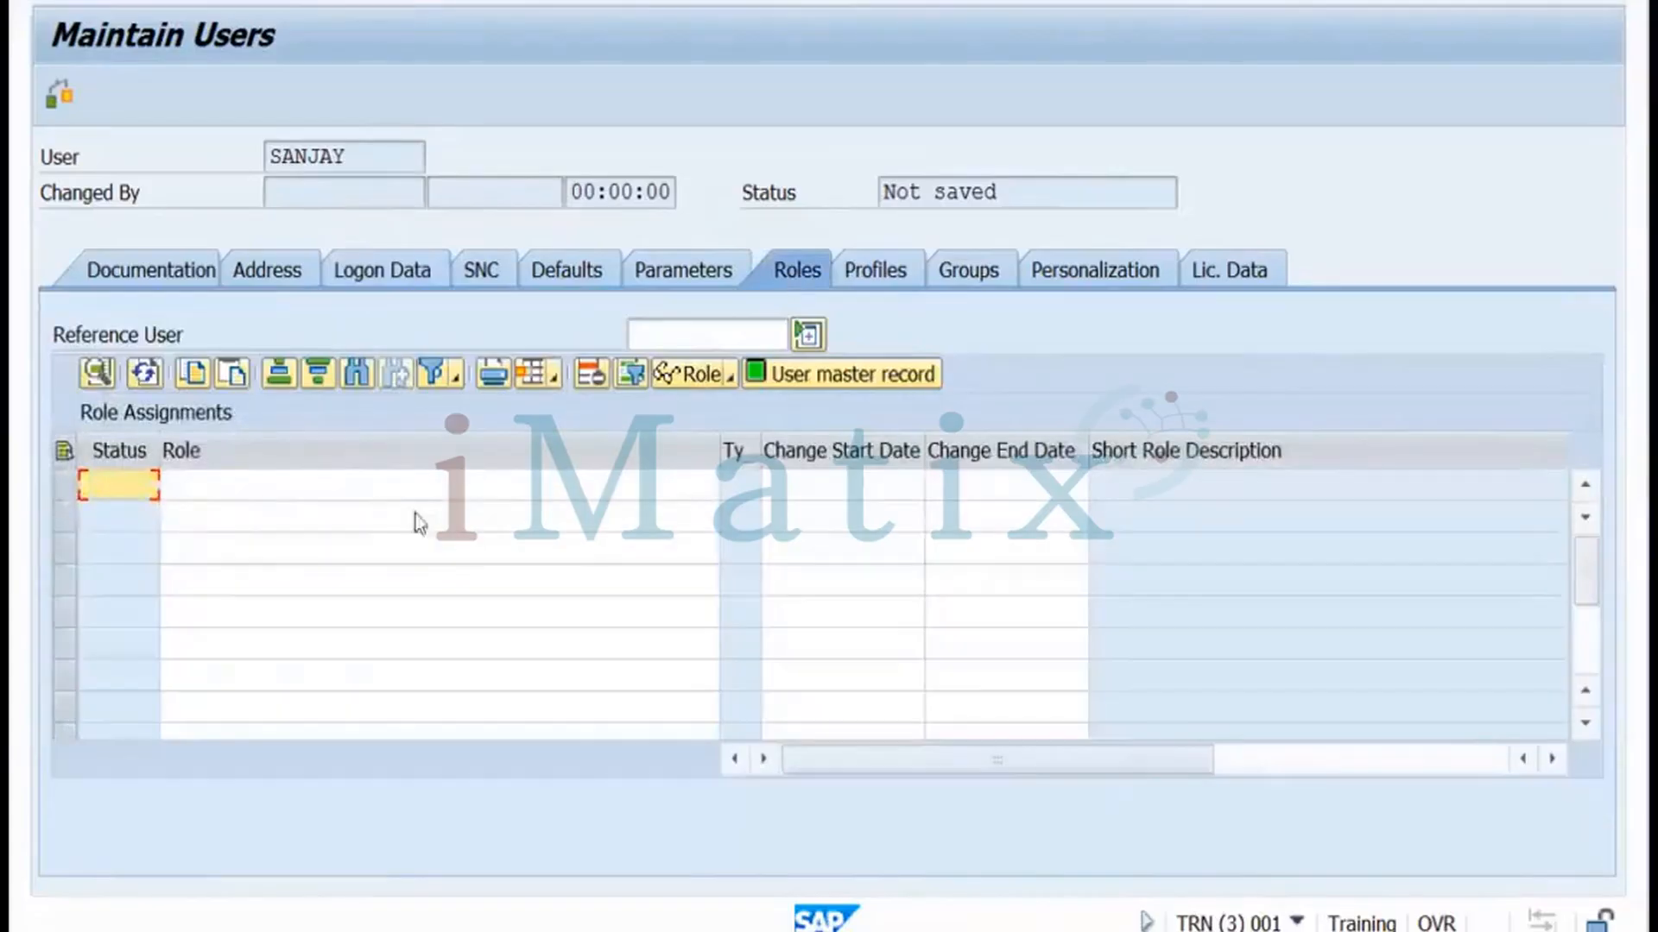
# Assign the SAP_BC_BASIS_ADMIN system administrator role from the single-role value list
pyautogui.click(376, 488)
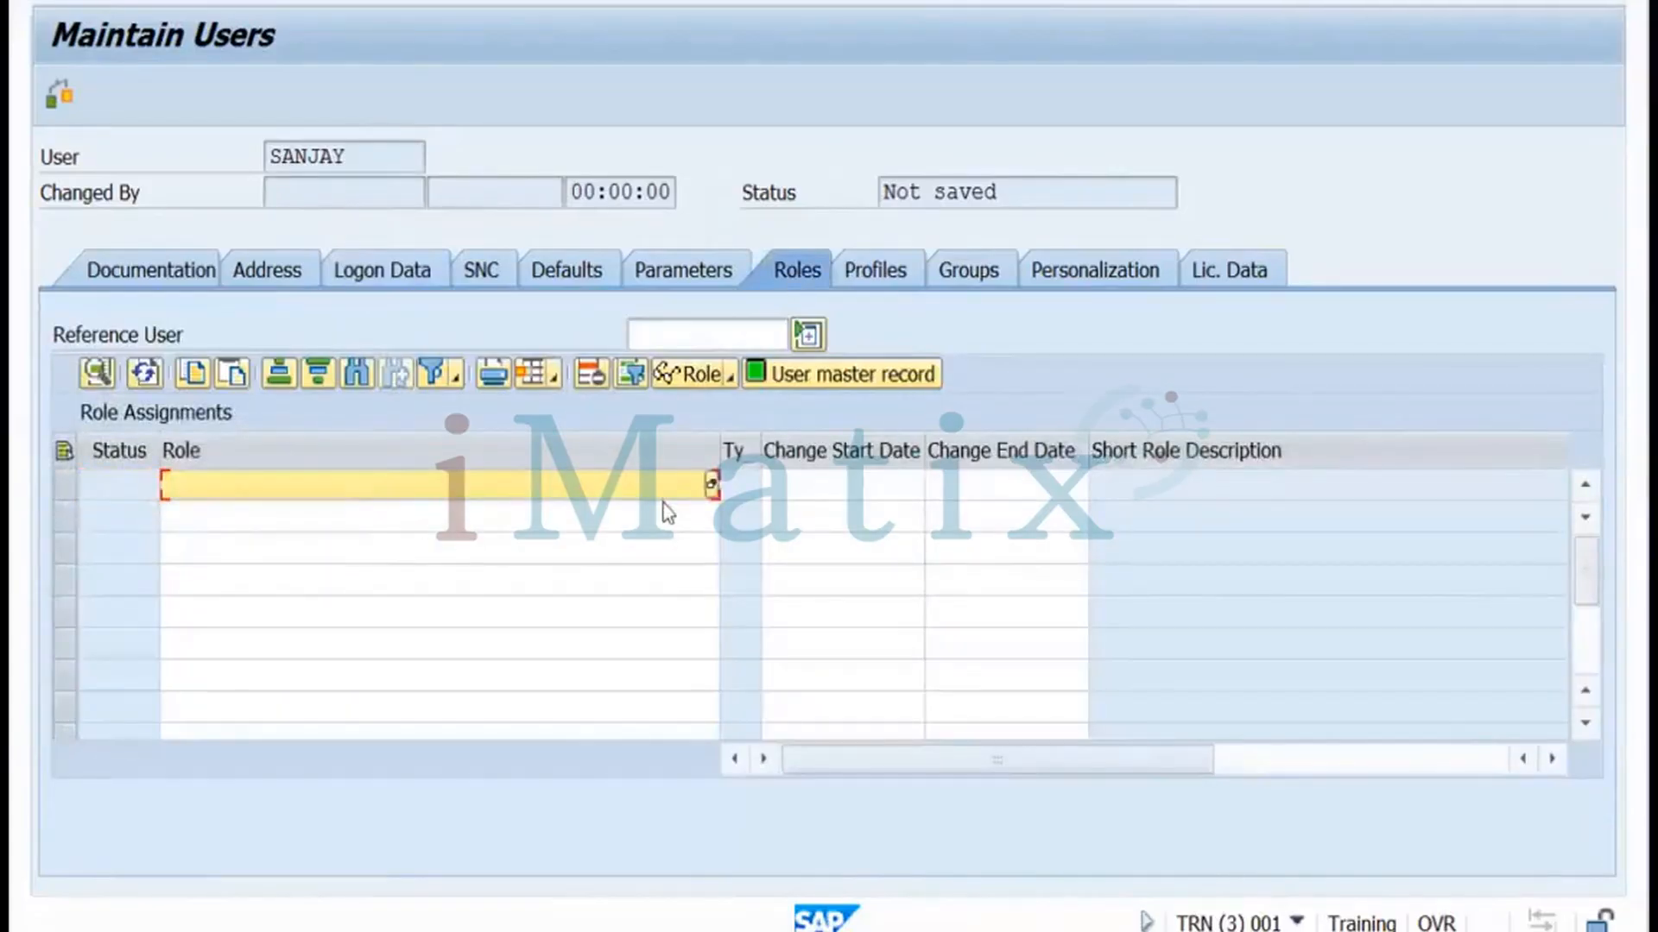
pyautogui.click(711, 486)
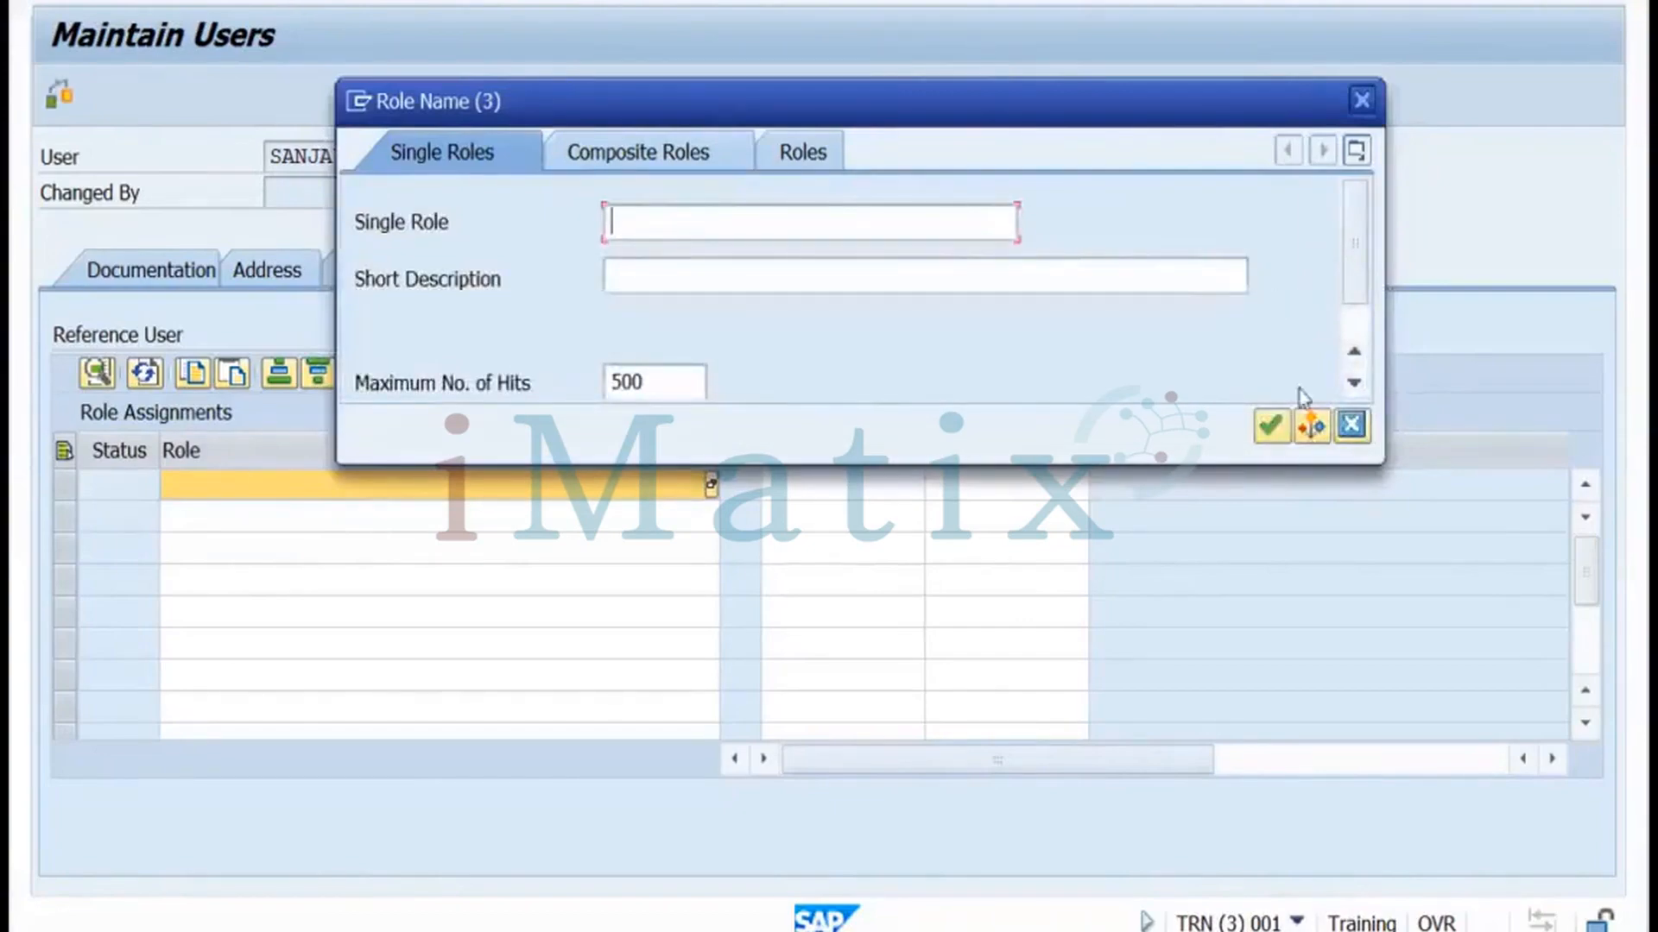
pyautogui.click(1270, 426)
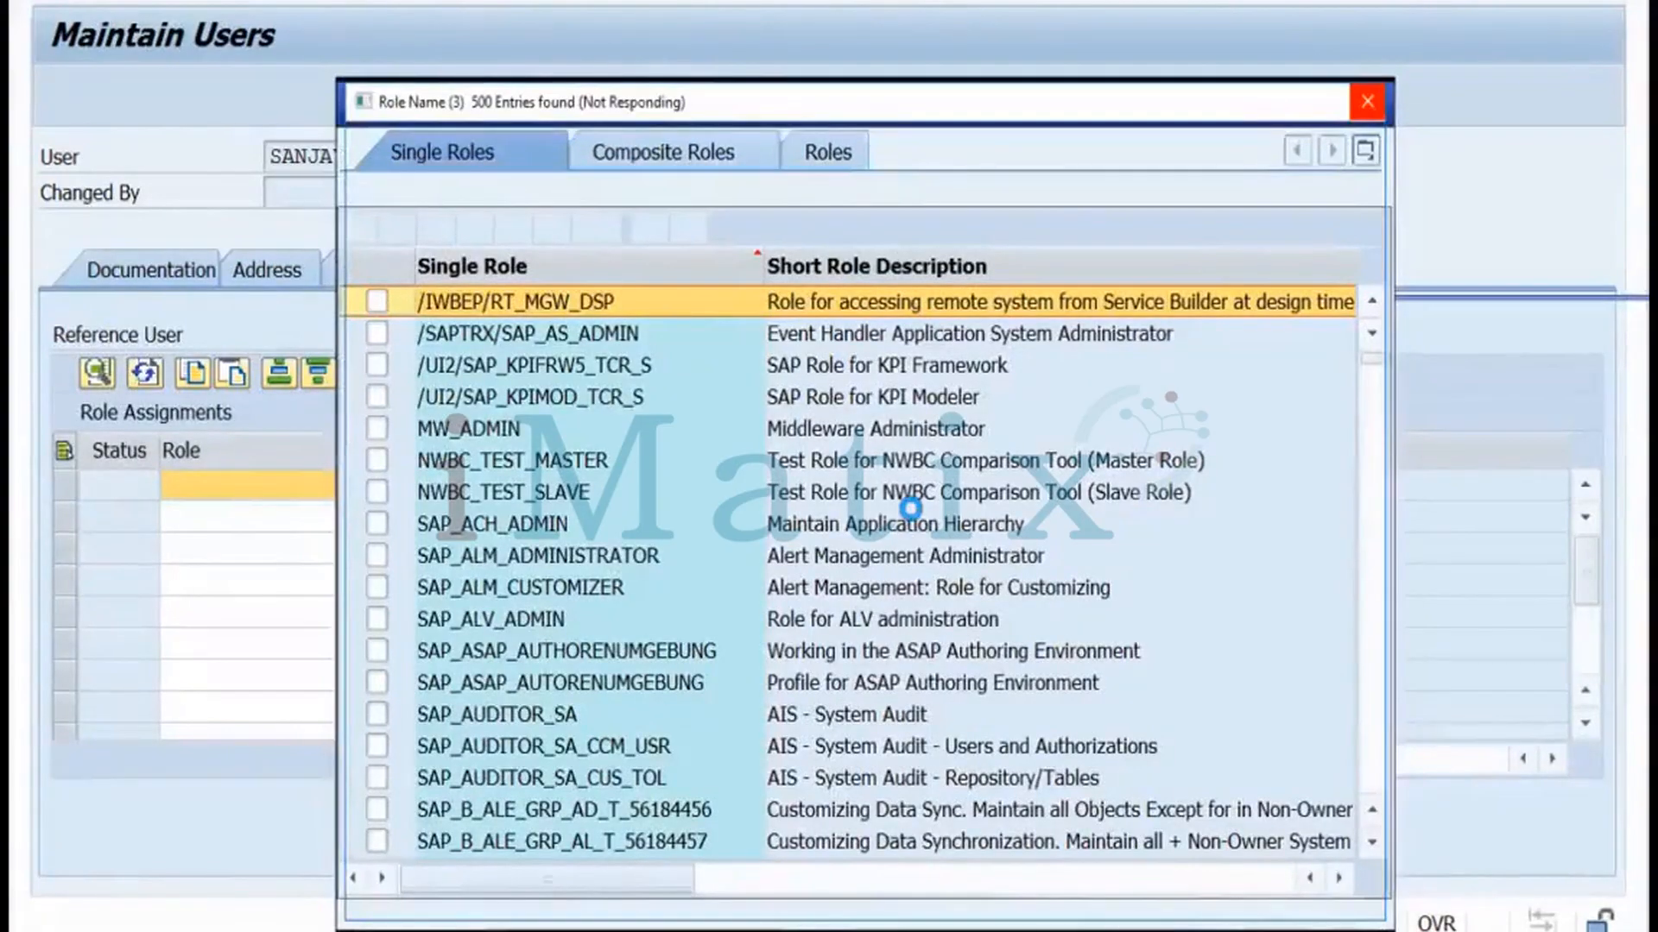
pyautogui.press('Down')
pyautogui.press('Down')
pyautogui.press('Down')
pyautogui.press('Down')
pyautogui.press('Down')
pyautogui.press('Down')
pyautogui.press('Down')
pyautogui.press('Down')
pyautogui.press('Down')
pyautogui.press('Down')
pyautogui.press('Down')
pyautogui.press('Down')
pyautogui.press('Down')
pyautogui.press('Down')
pyautogui.press('Down')
pyautogui.press('Down')
pyautogui.press('Down')
pyautogui.press('Down')
pyautogui.press('Down')
pyautogui.press('Down')
pyautogui.press('Down')
pyautogui.press('Down')
pyautogui.press('Down')
pyautogui.press('Down')
pyautogui.press('Down')
pyautogui.press('Down')
pyautogui.press('Down')
pyautogui.press('Down')
pyautogui.press('Down')
pyautogui.press('Down')
pyautogui.press('Down')
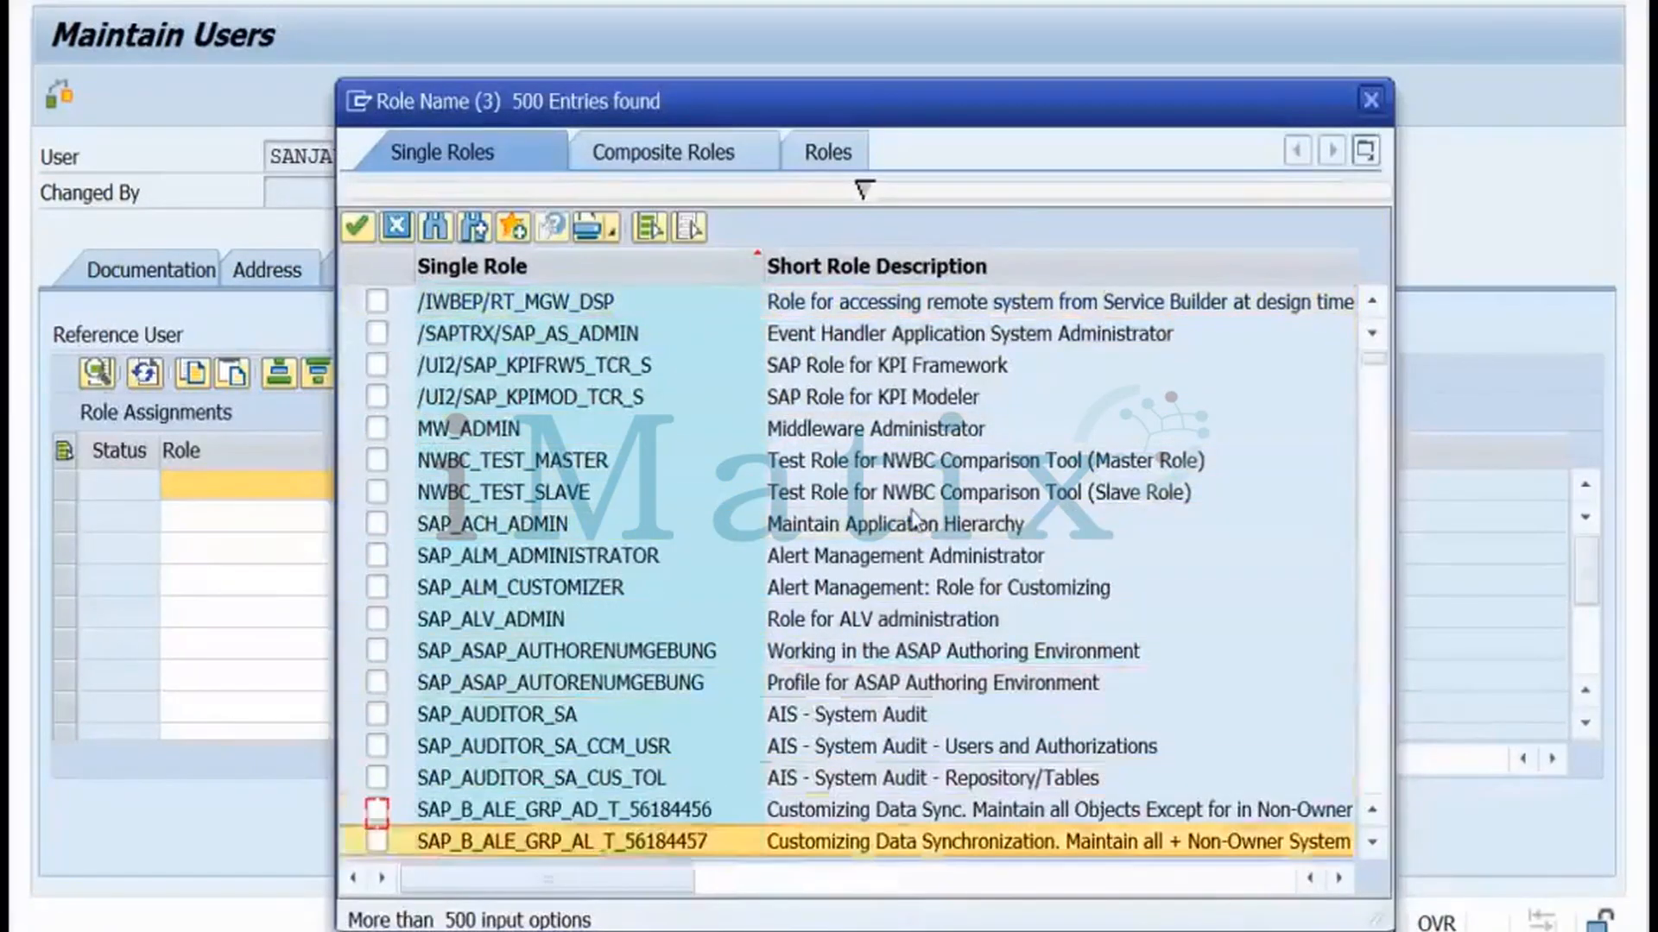
pyautogui.press('Down')
pyautogui.press('Down')
pyautogui.press('Down')
pyautogui.press('Down')
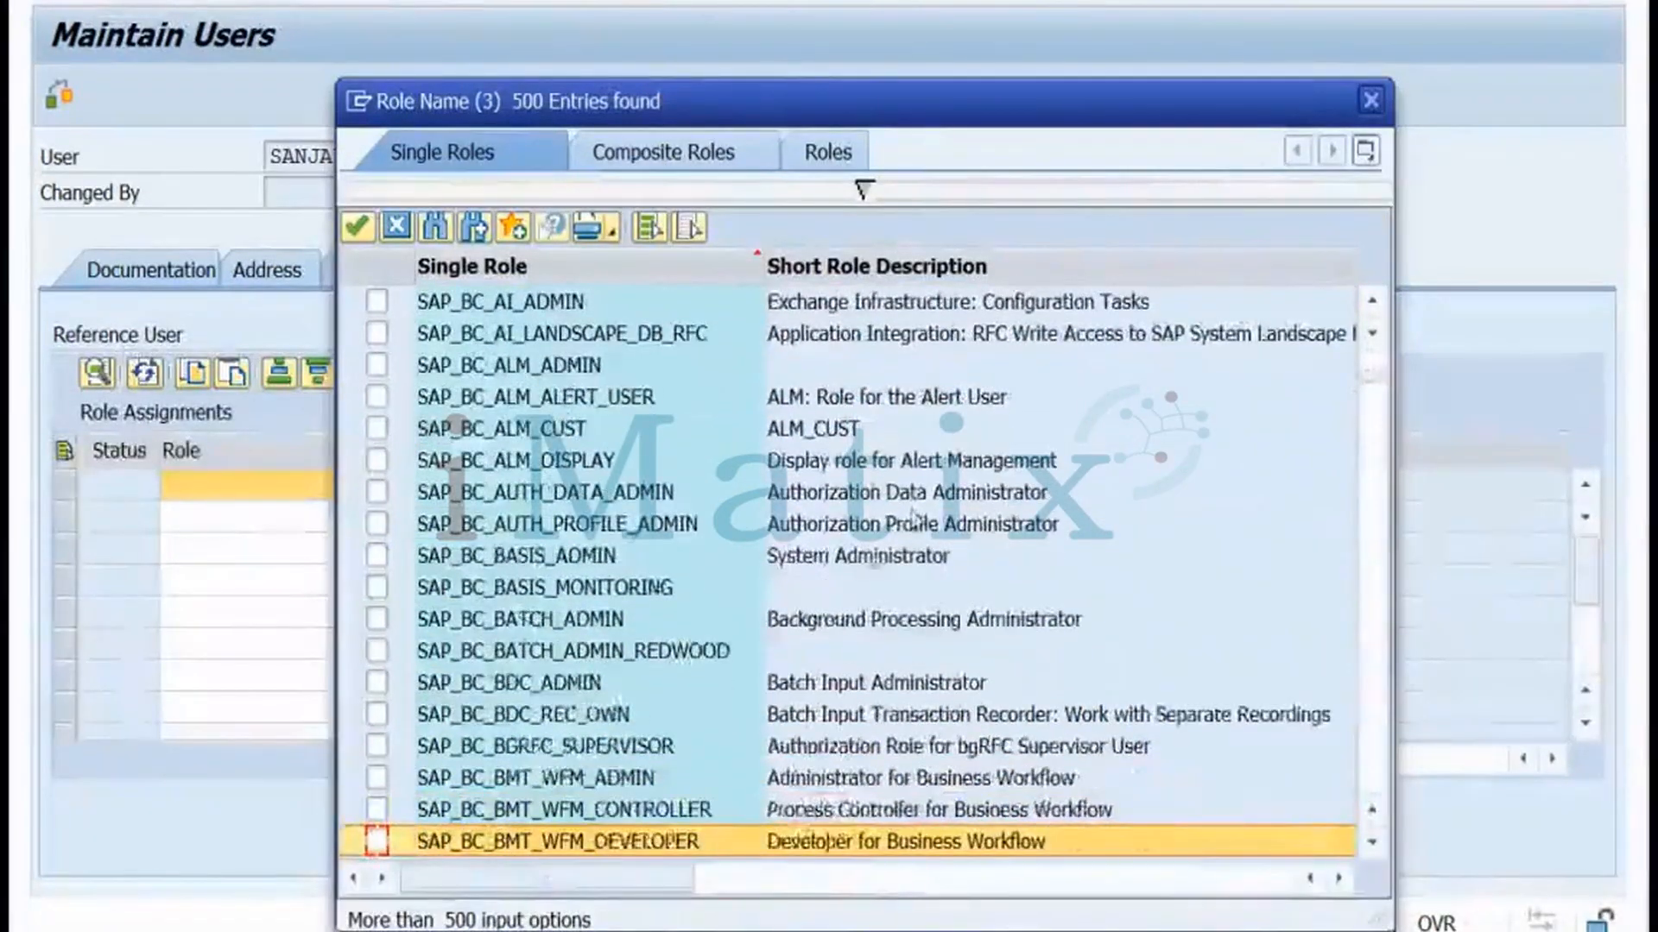
pyautogui.click(692, 559)
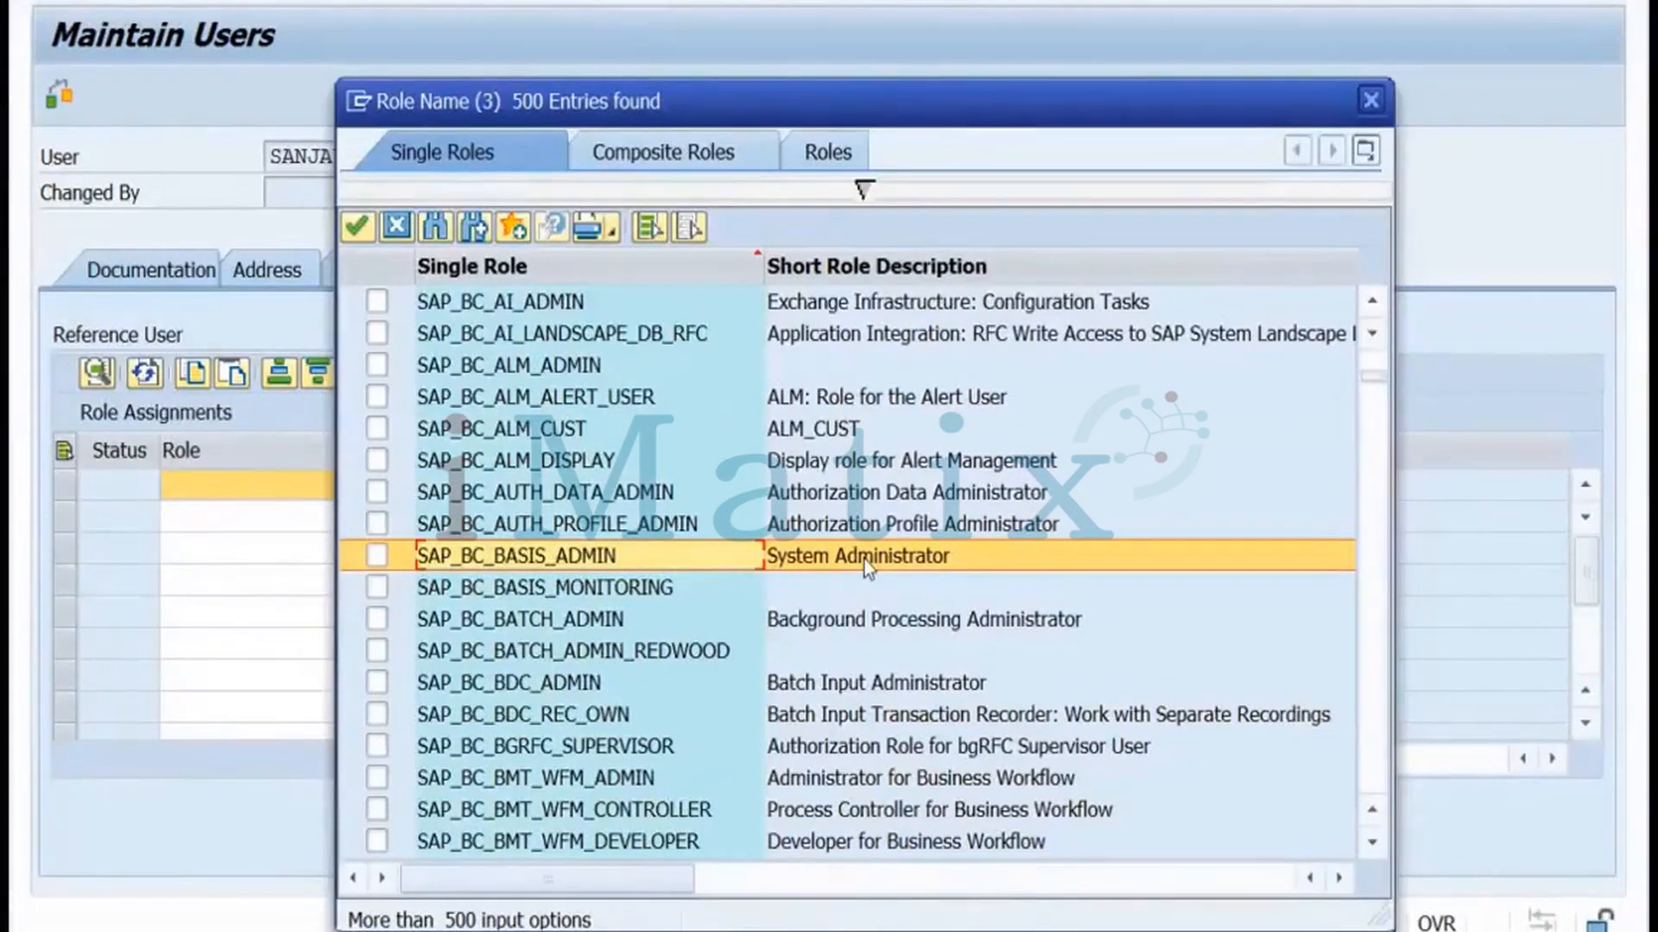
pyautogui.click(376, 560)
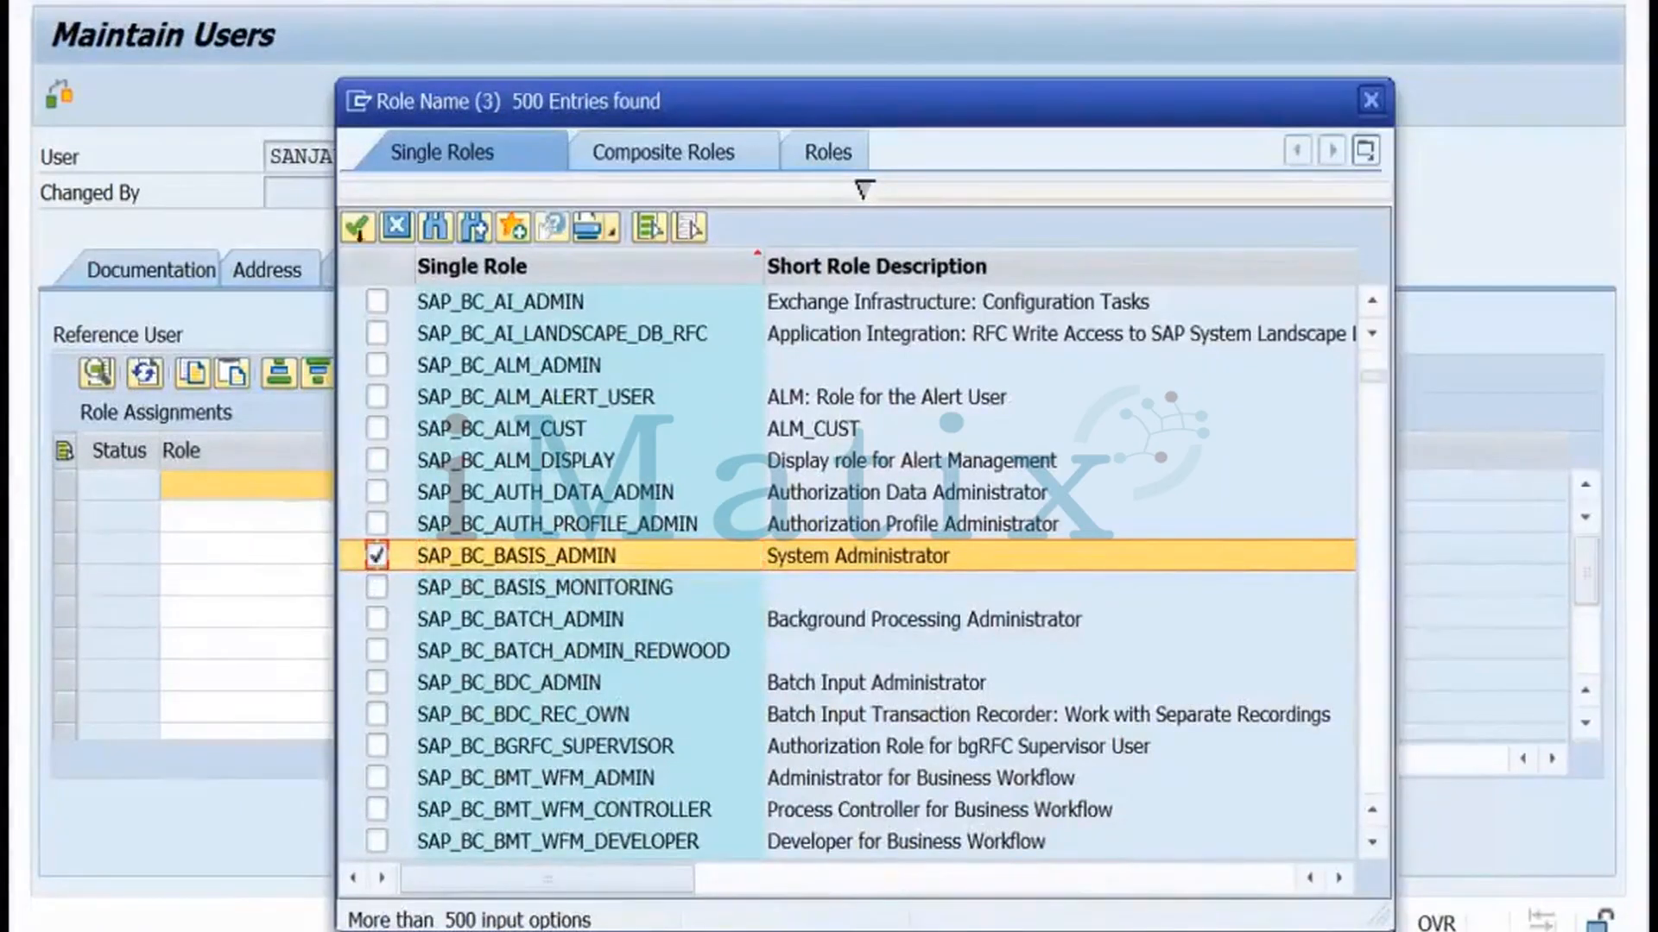
pyautogui.click(357, 228)
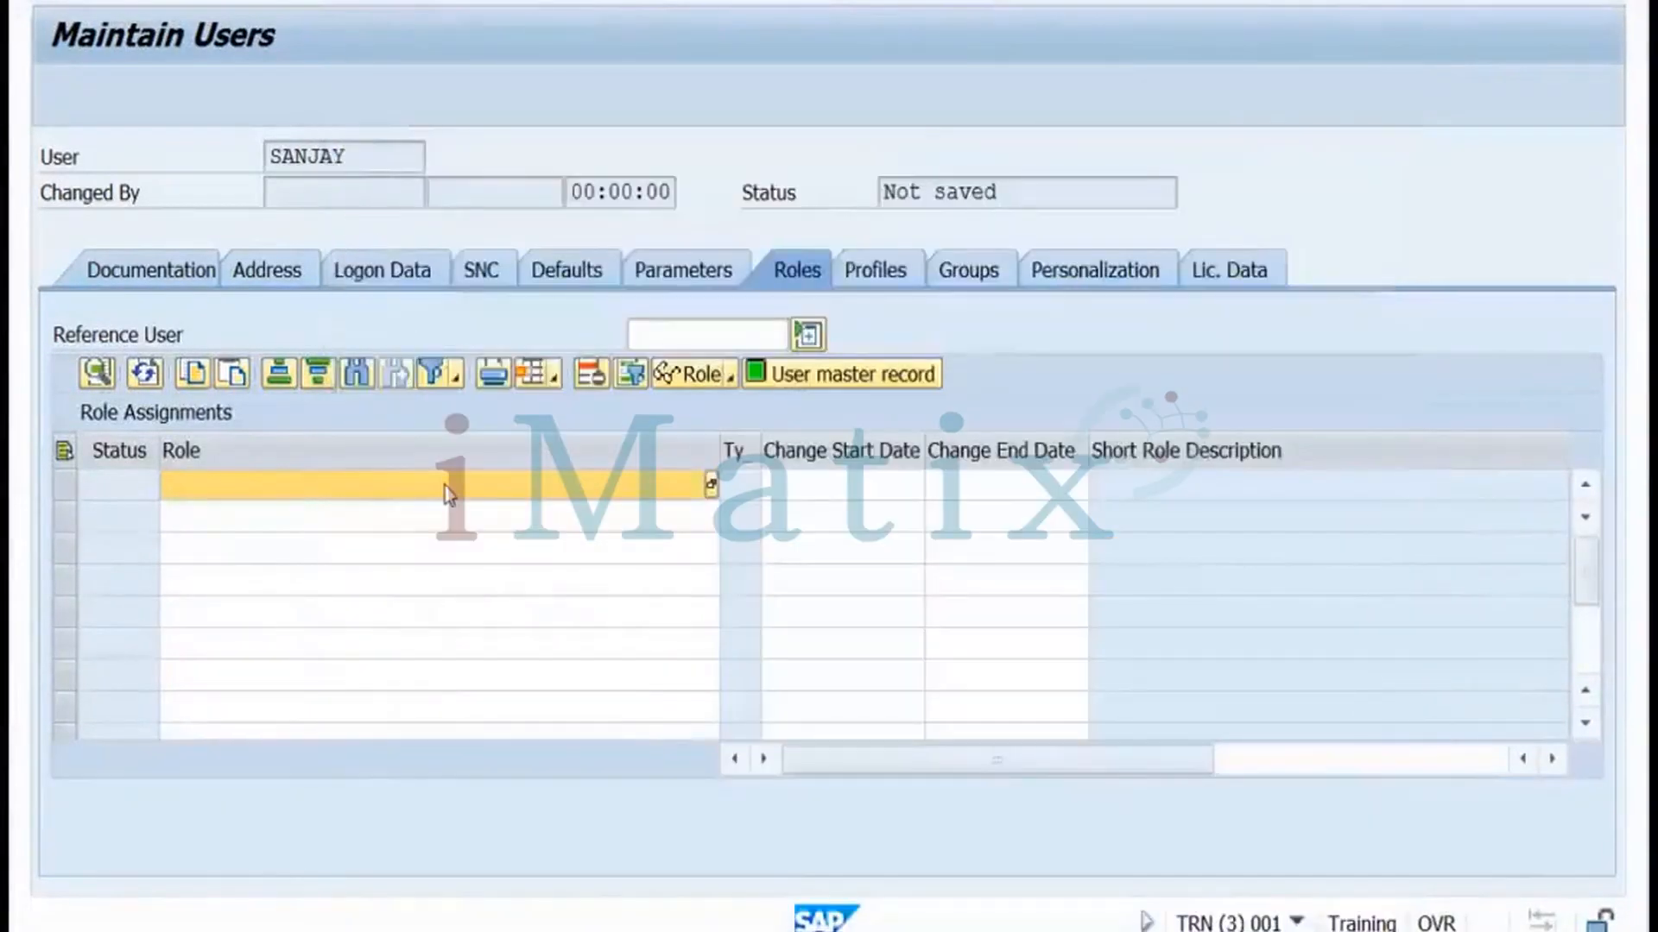
pyautogui.click(573, 486)
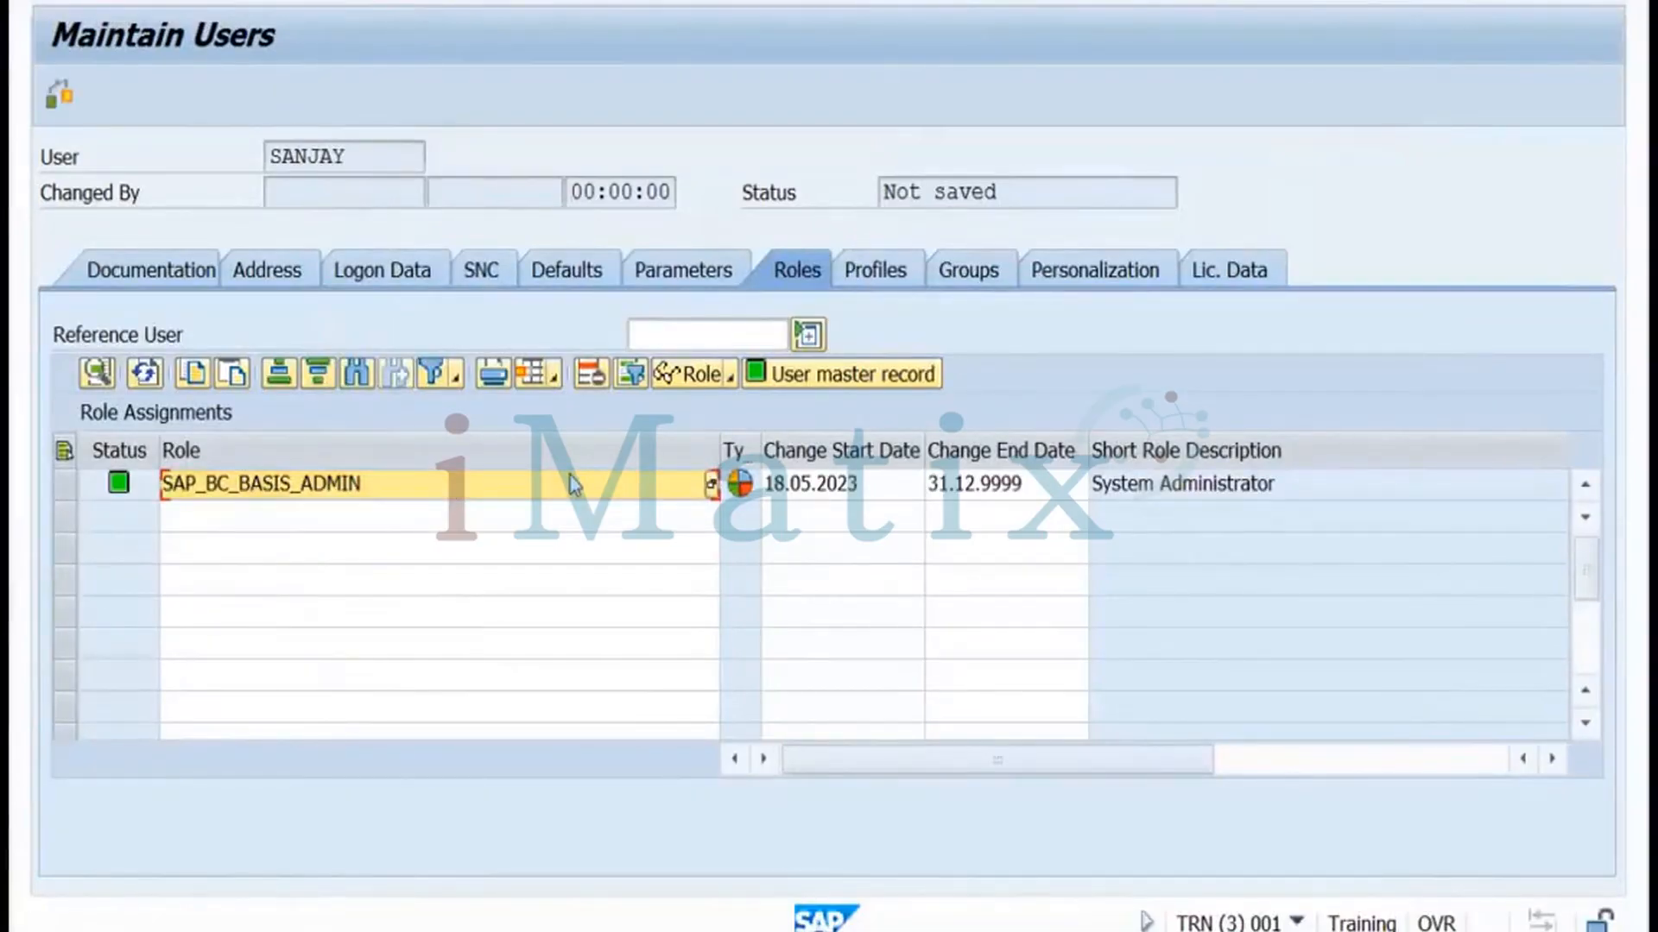
pyautogui.click(869, 279)
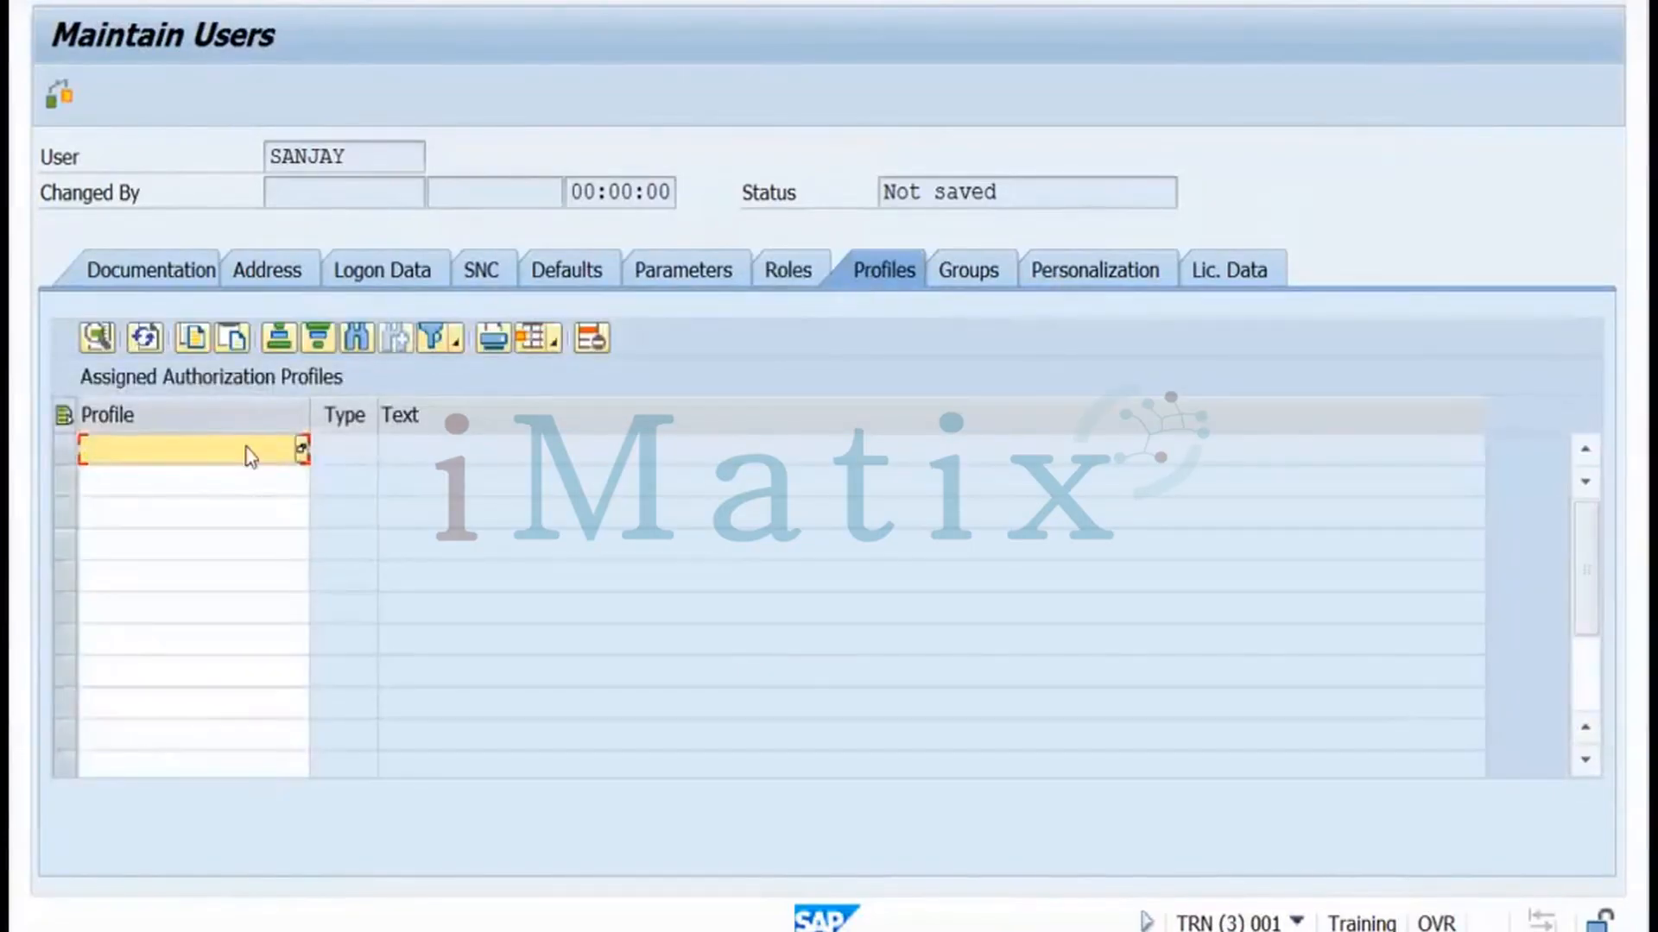
# Add profile SAP_ALL, recheck the Roles and Profiles tabs, and save the new user
pyautogui.write('sap_all')
pyautogui.press('Return')
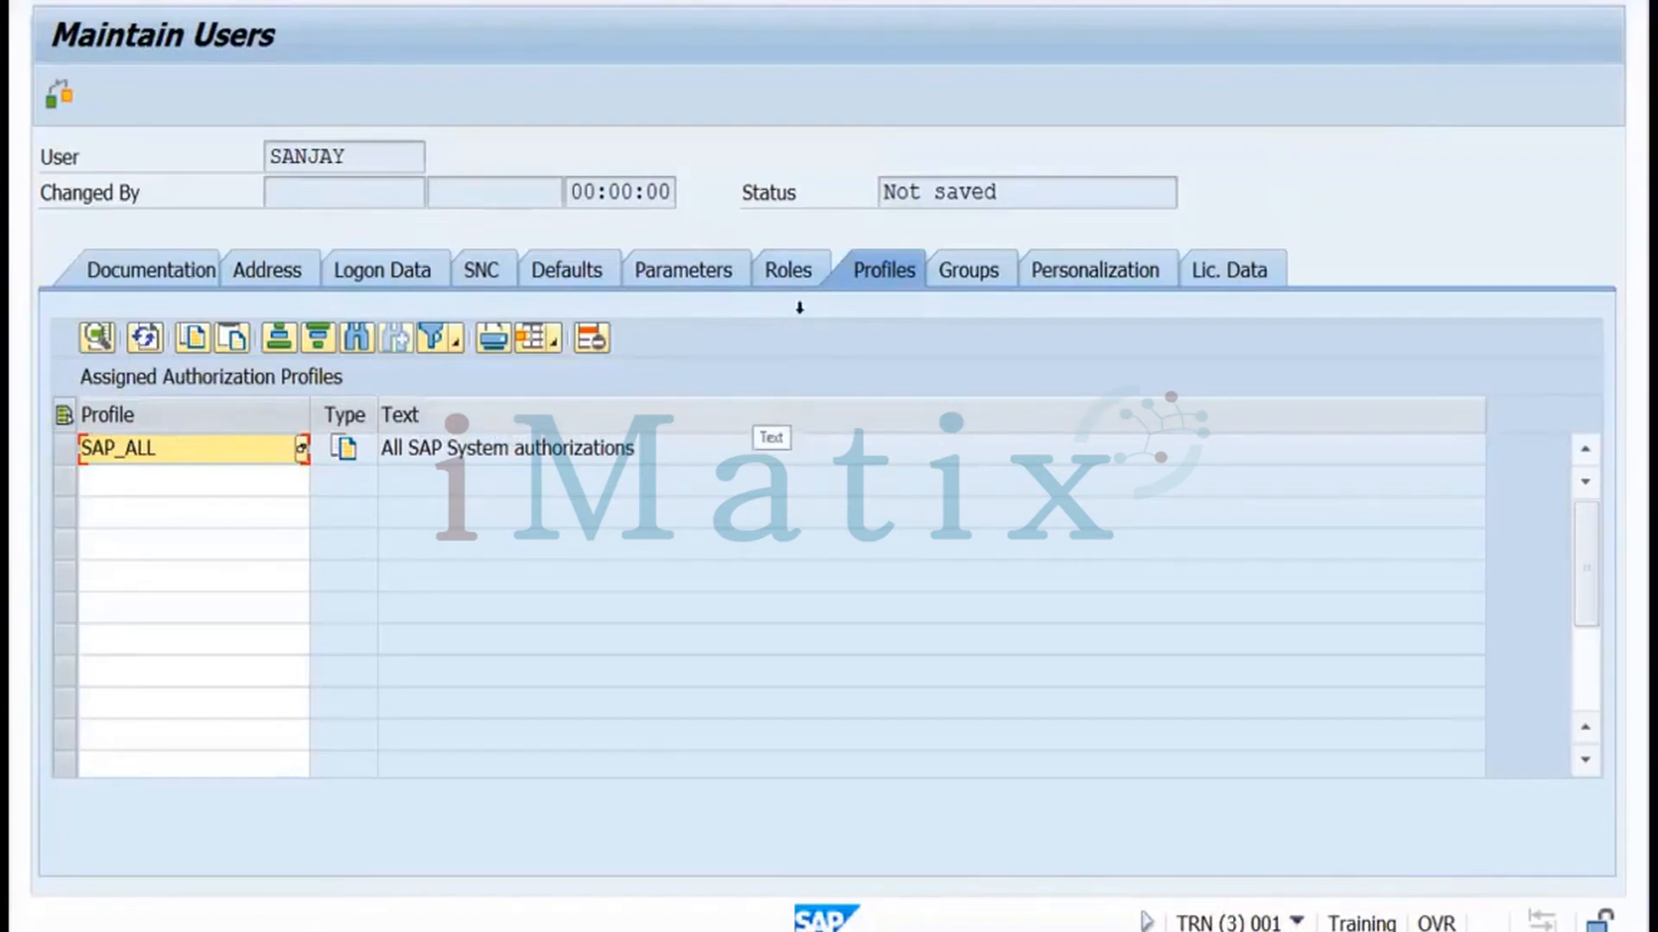
pyautogui.click(792, 278)
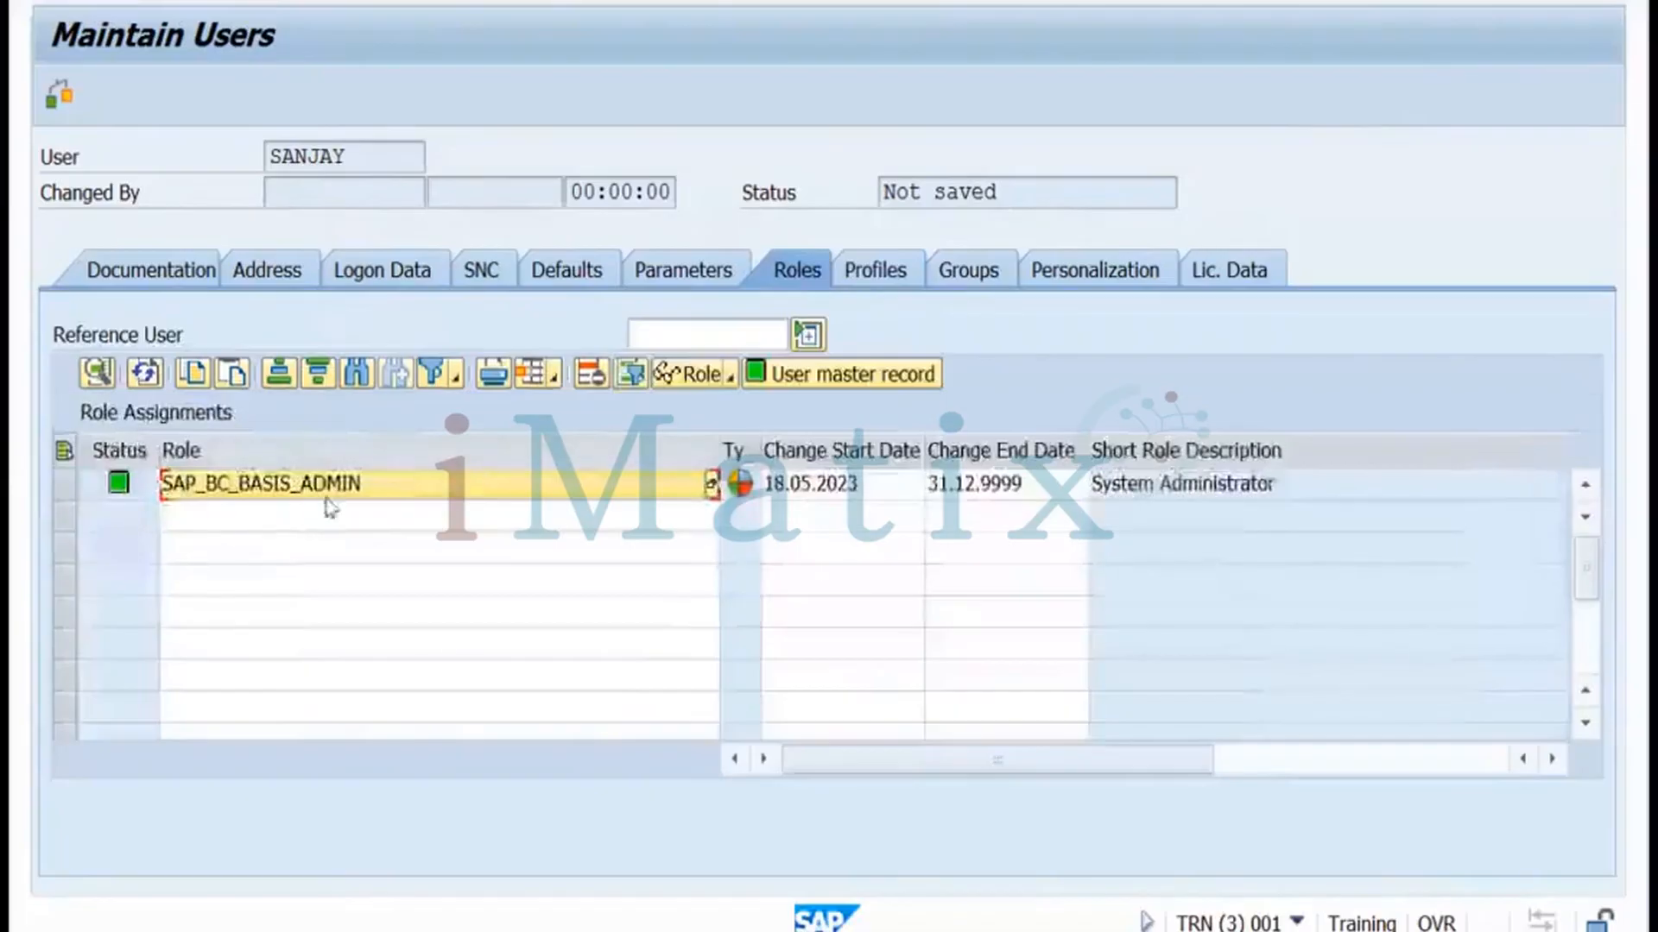
pyautogui.click(882, 278)
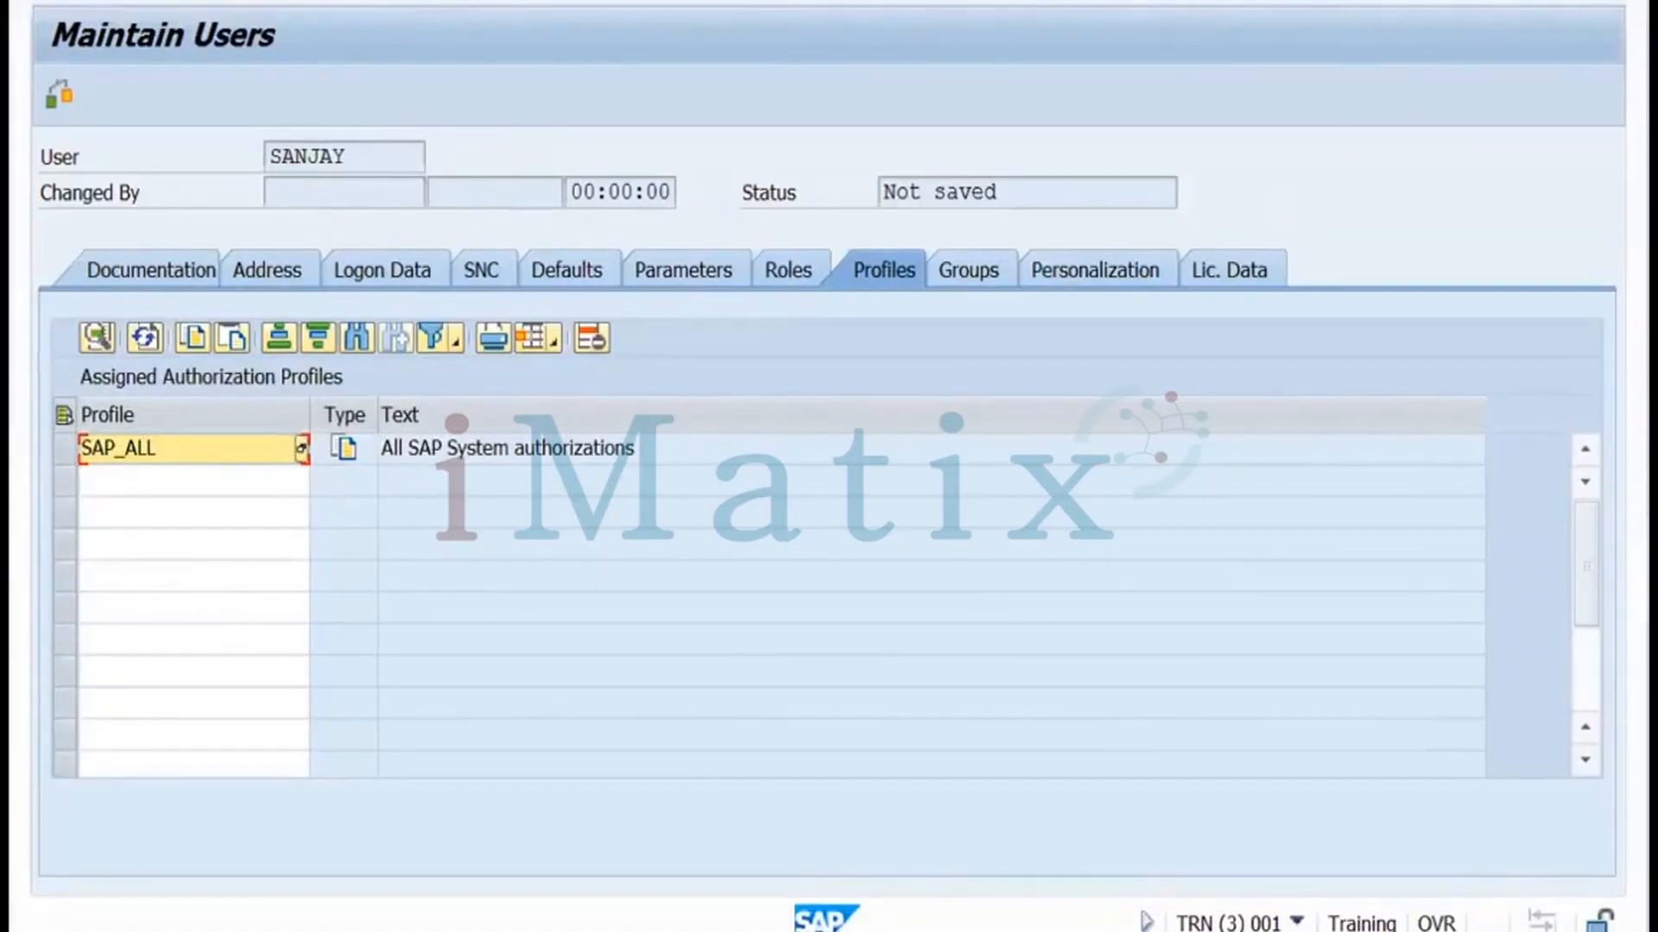
pyautogui.hotkey('ctrl', 's')
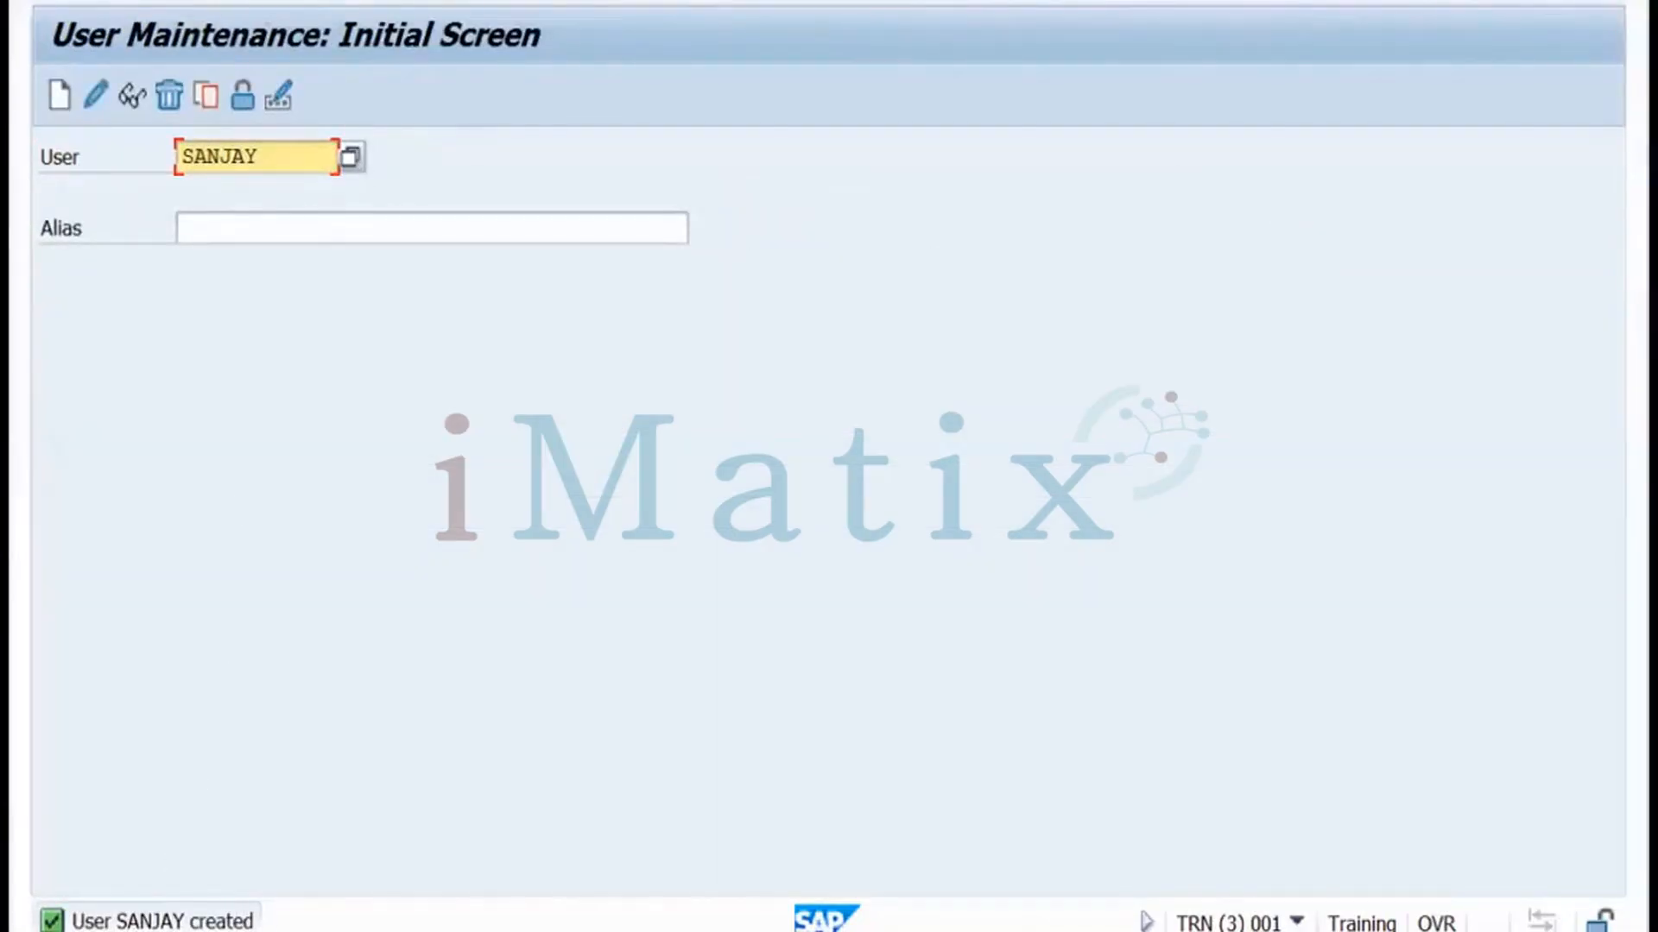
# Return to the SU01 window and reopen the saved user record in change mode
pyautogui.click(259, 931)
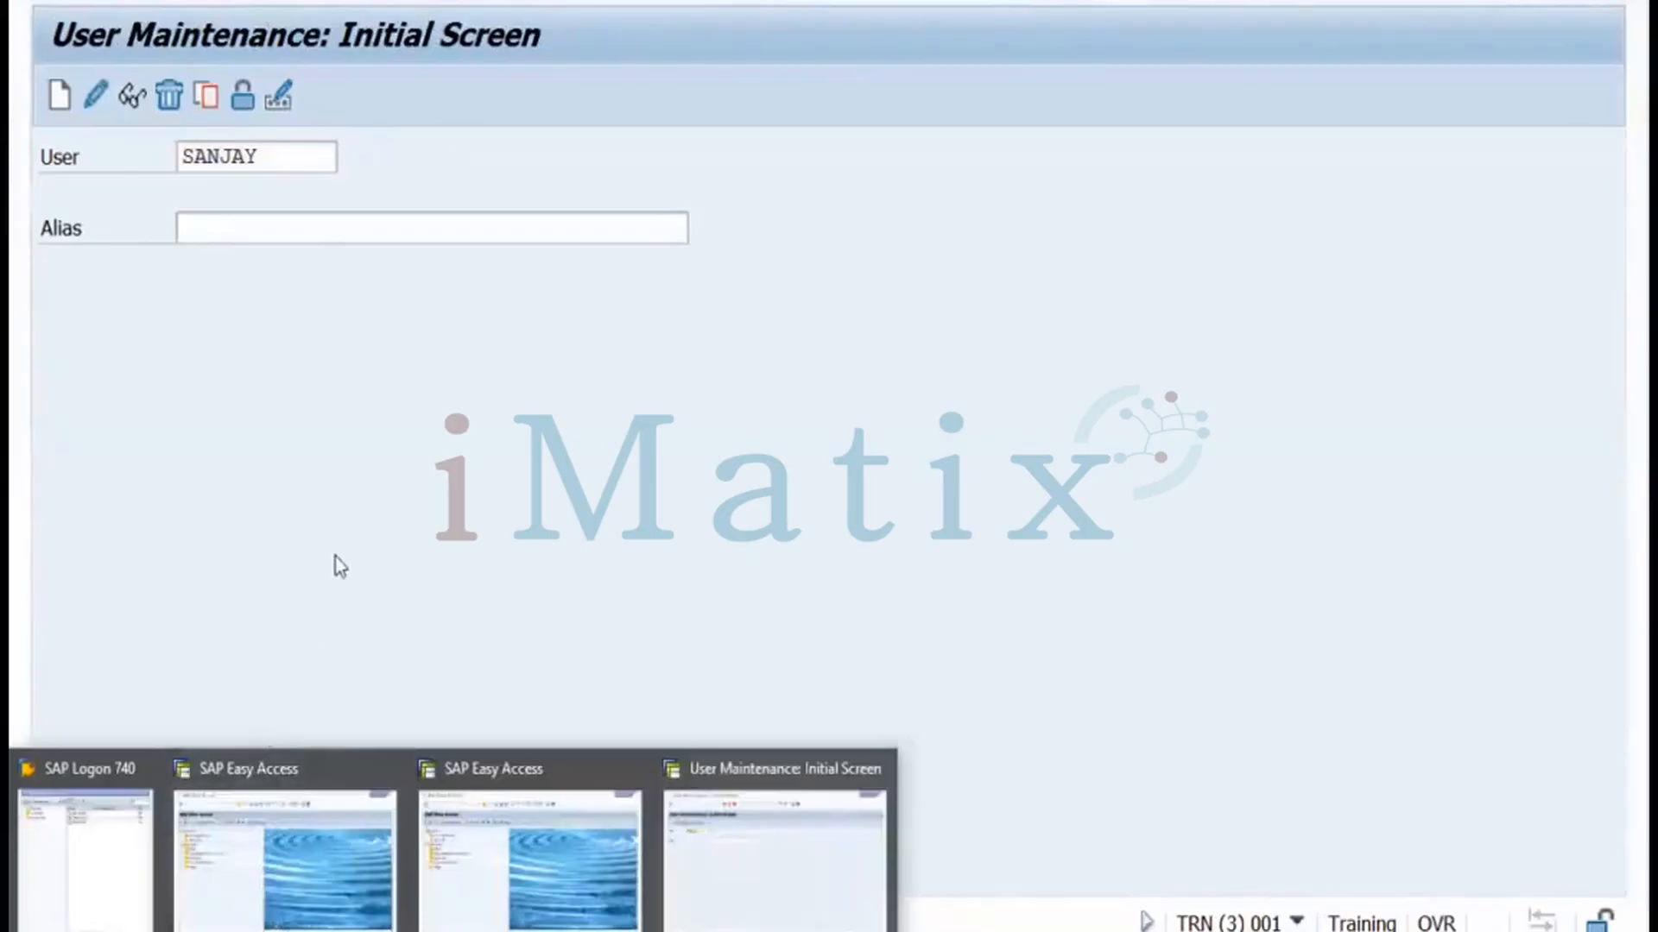
pyautogui.click(335, 557)
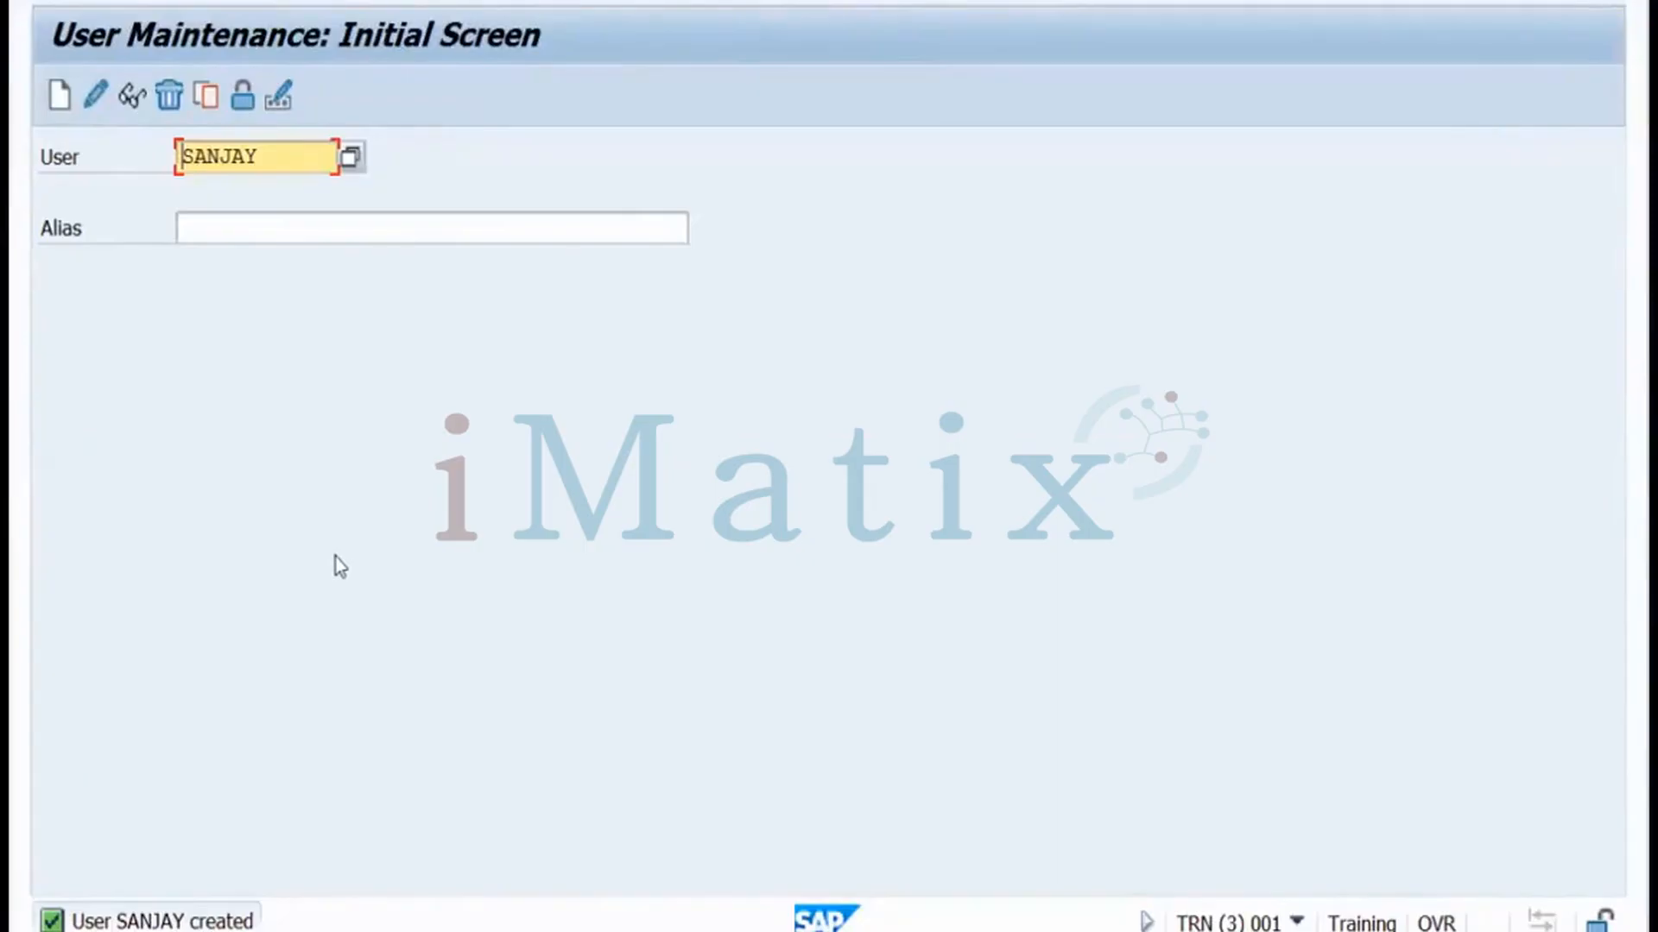
pyautogui.click(100, 101)
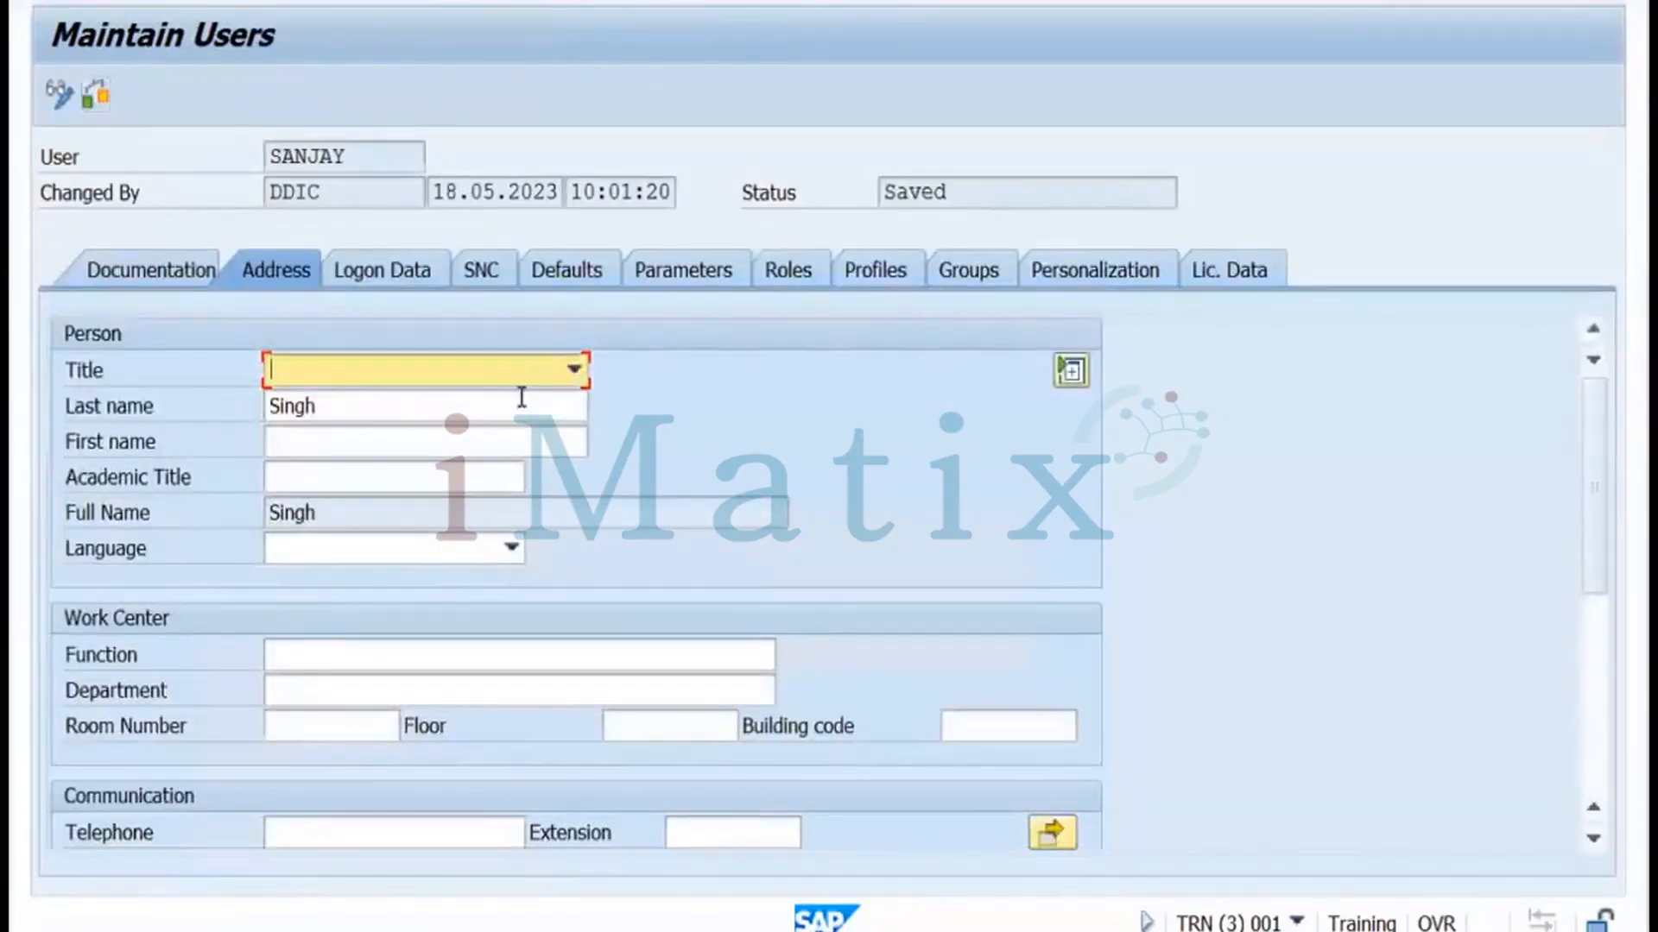
# On the Roles tab, open the role value help for a second role in row 2
pyautogui.click(781, 278)
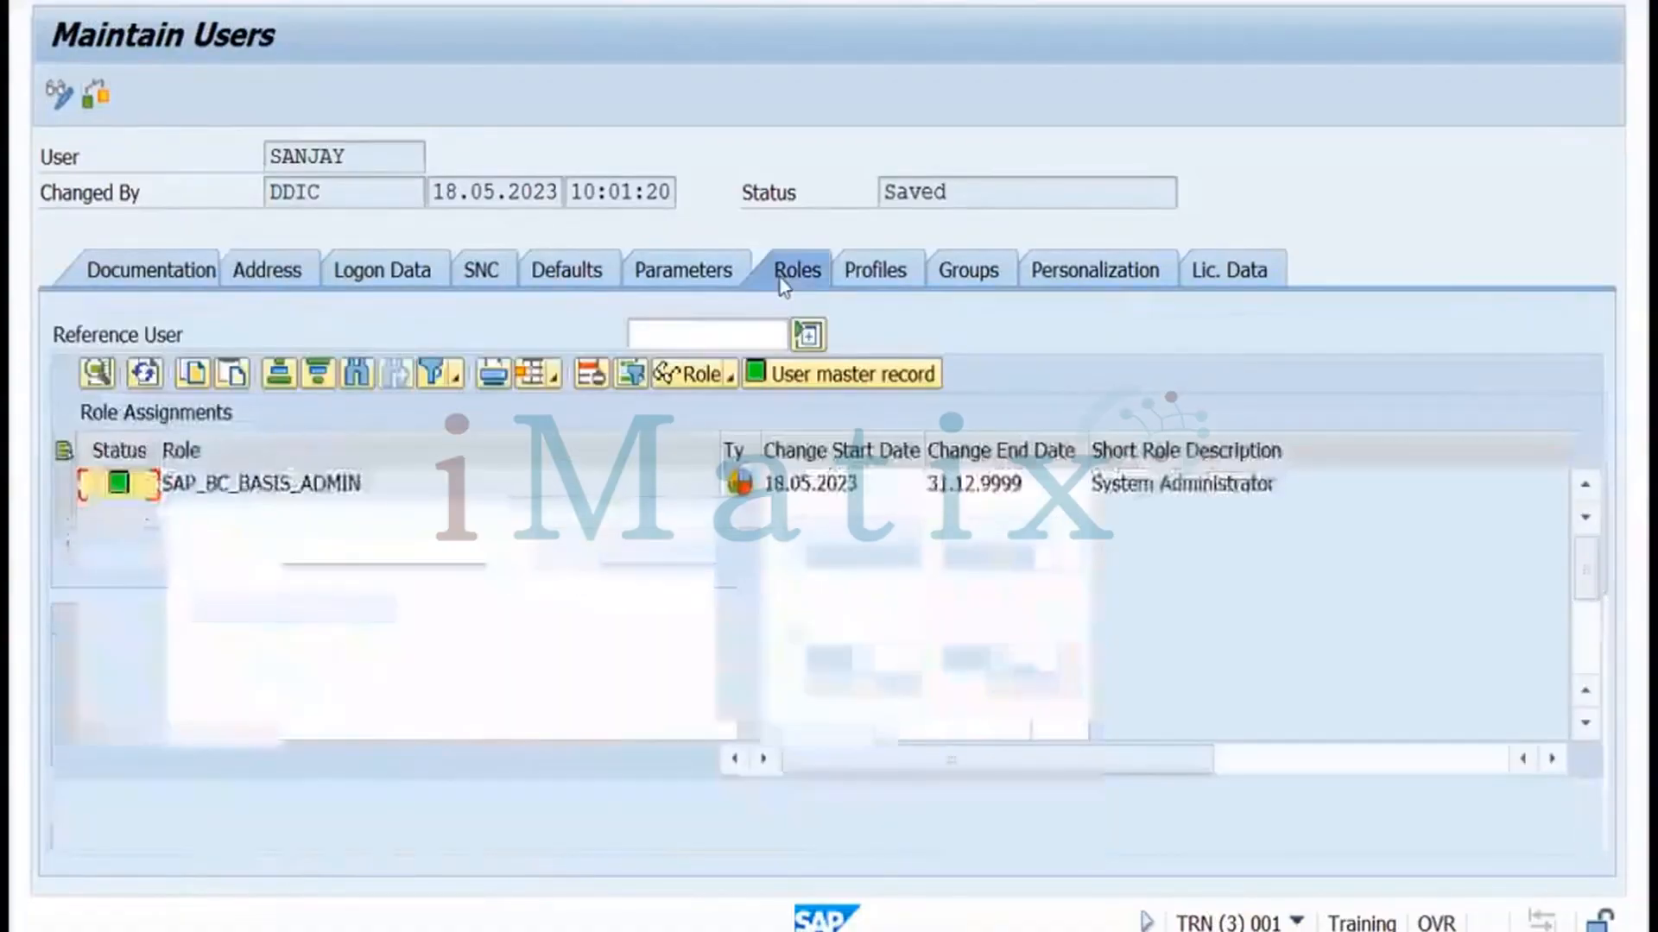
pyautogui.click(590, 522)
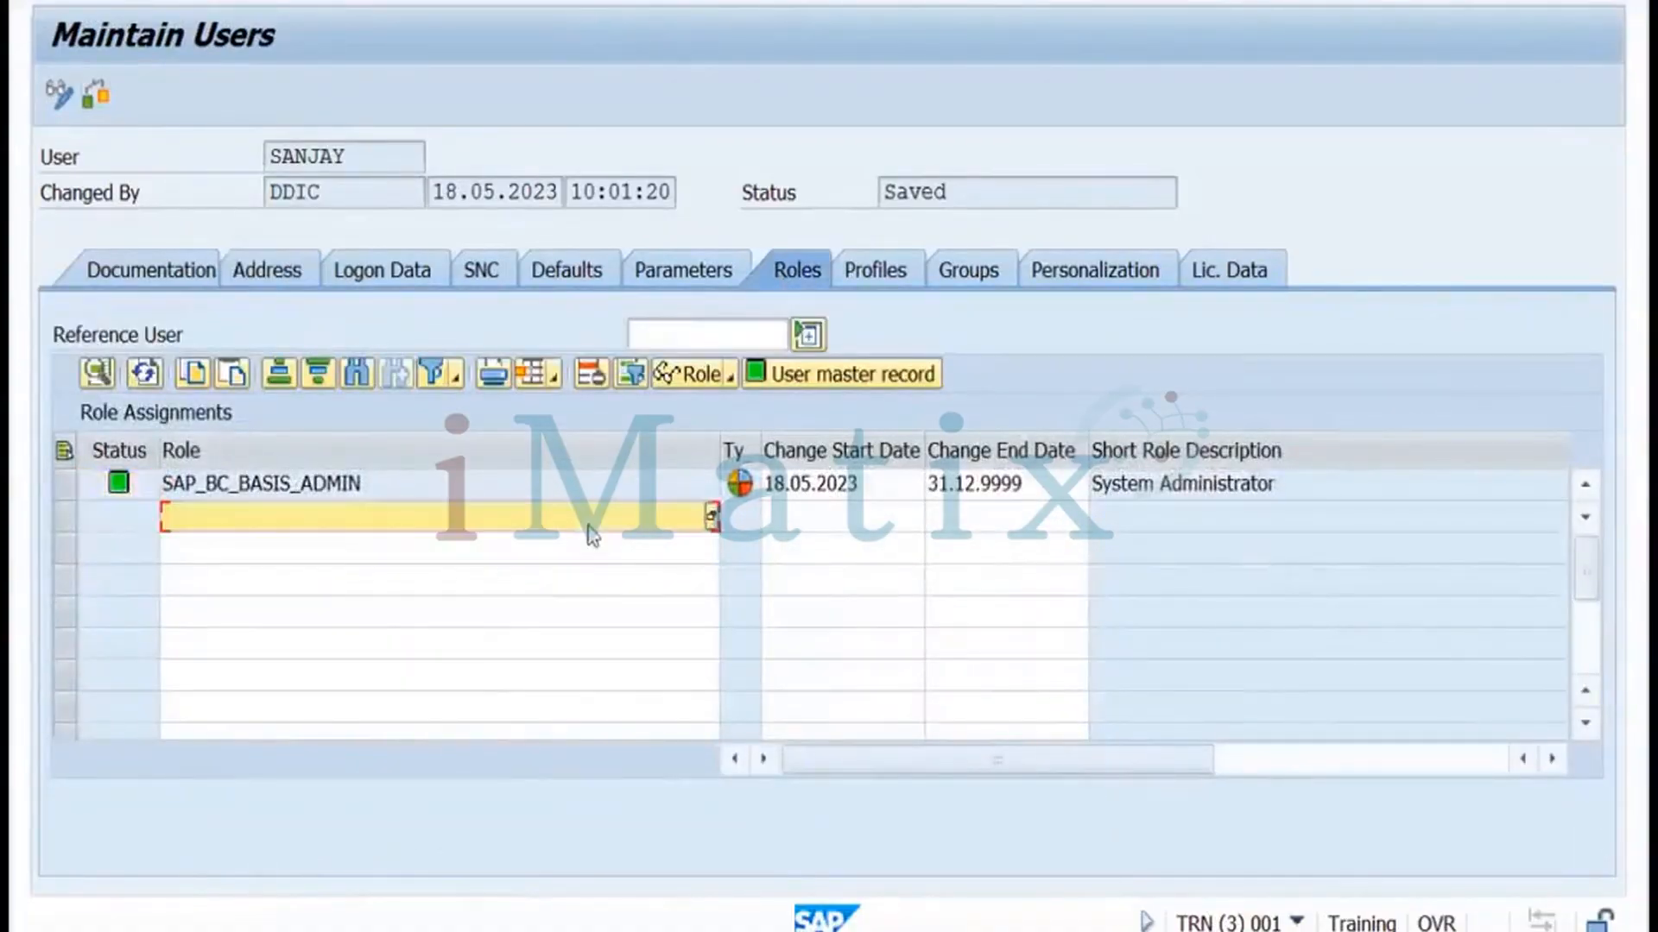
pyautogui.click(713, 518)
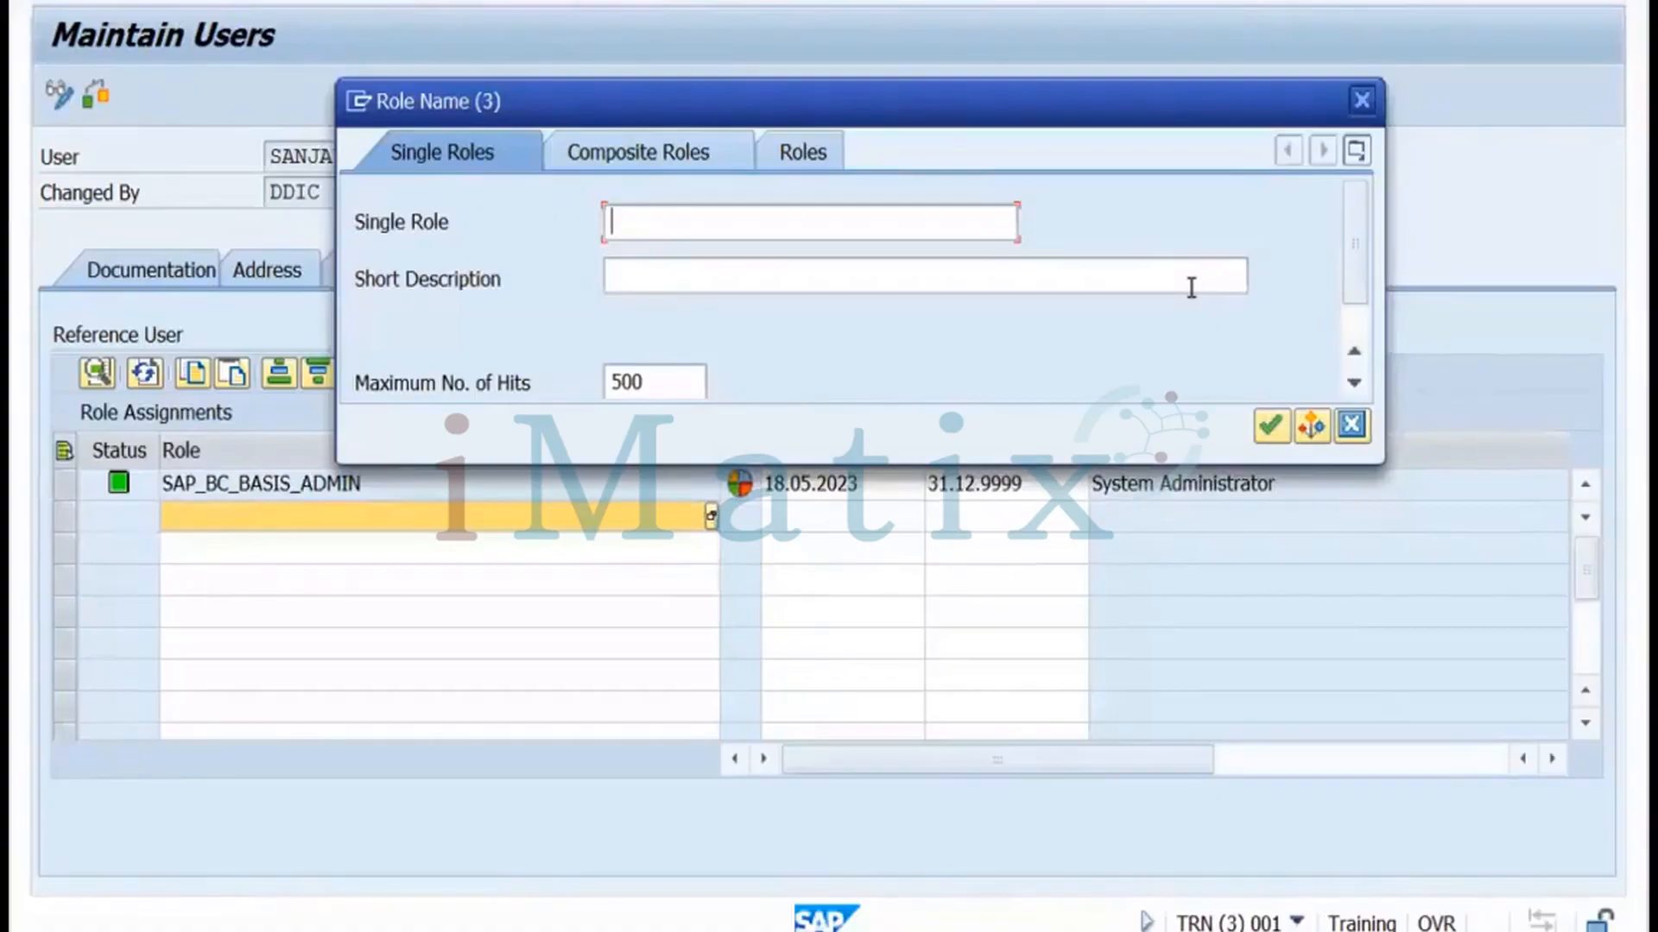
# Glance at the Miro board, then cancel the role search without adding a role
pyautogui.hotkey('alt', 'Tab')
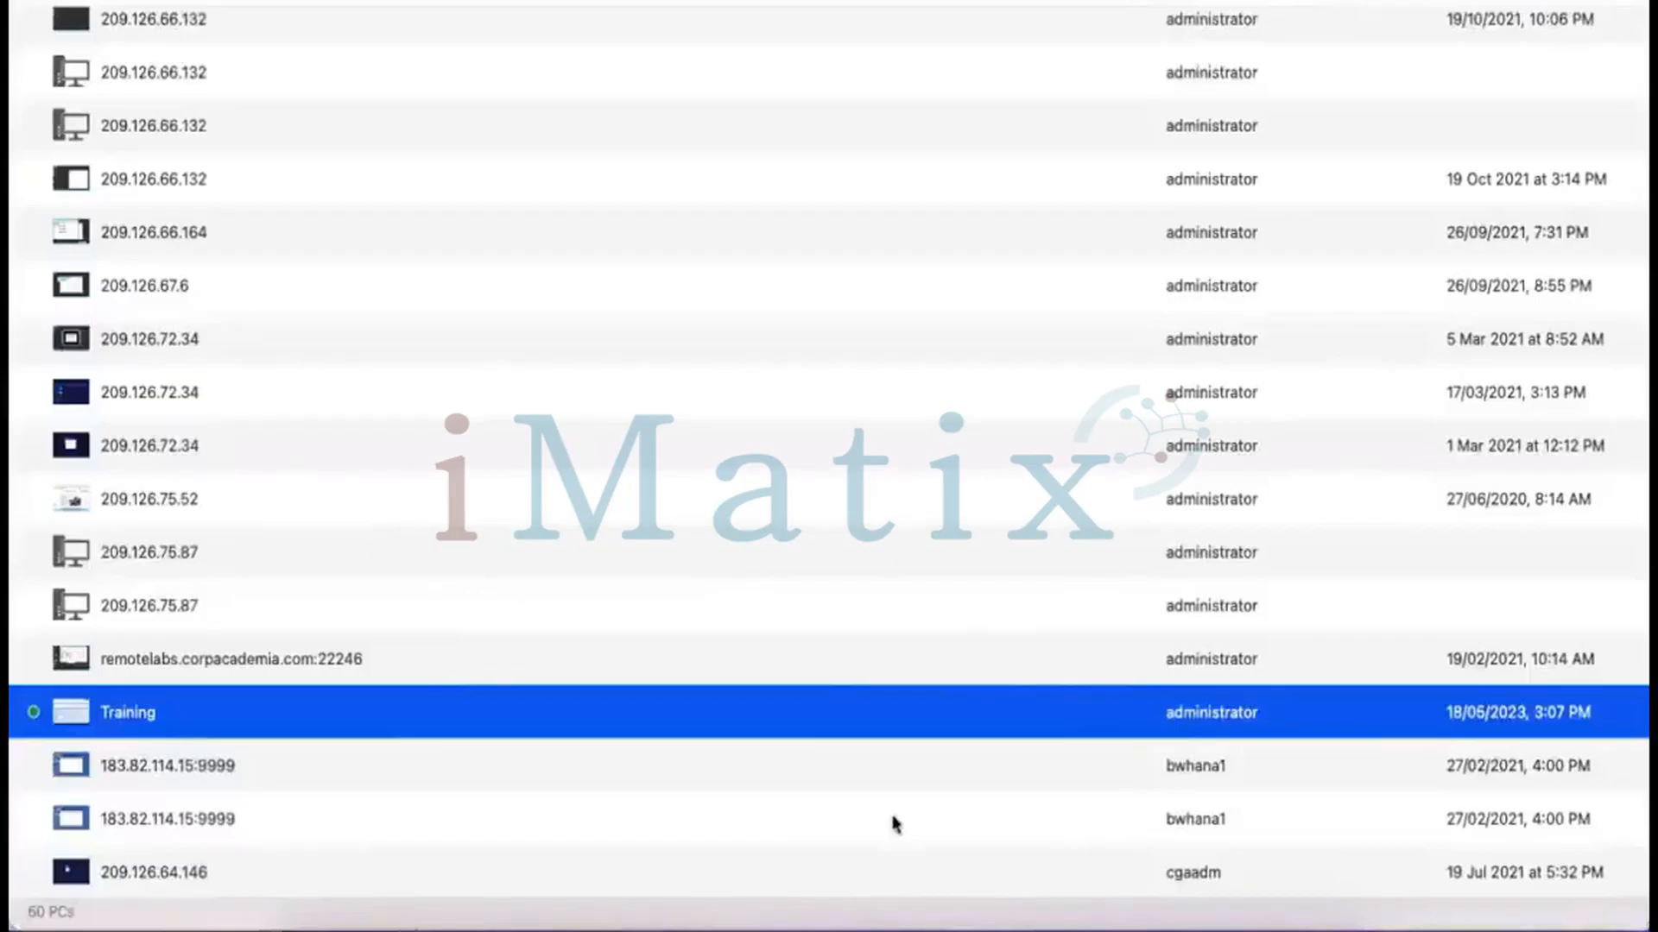
pyautogui.moveTo(875, 928)
pyautogui.click(954, 914)
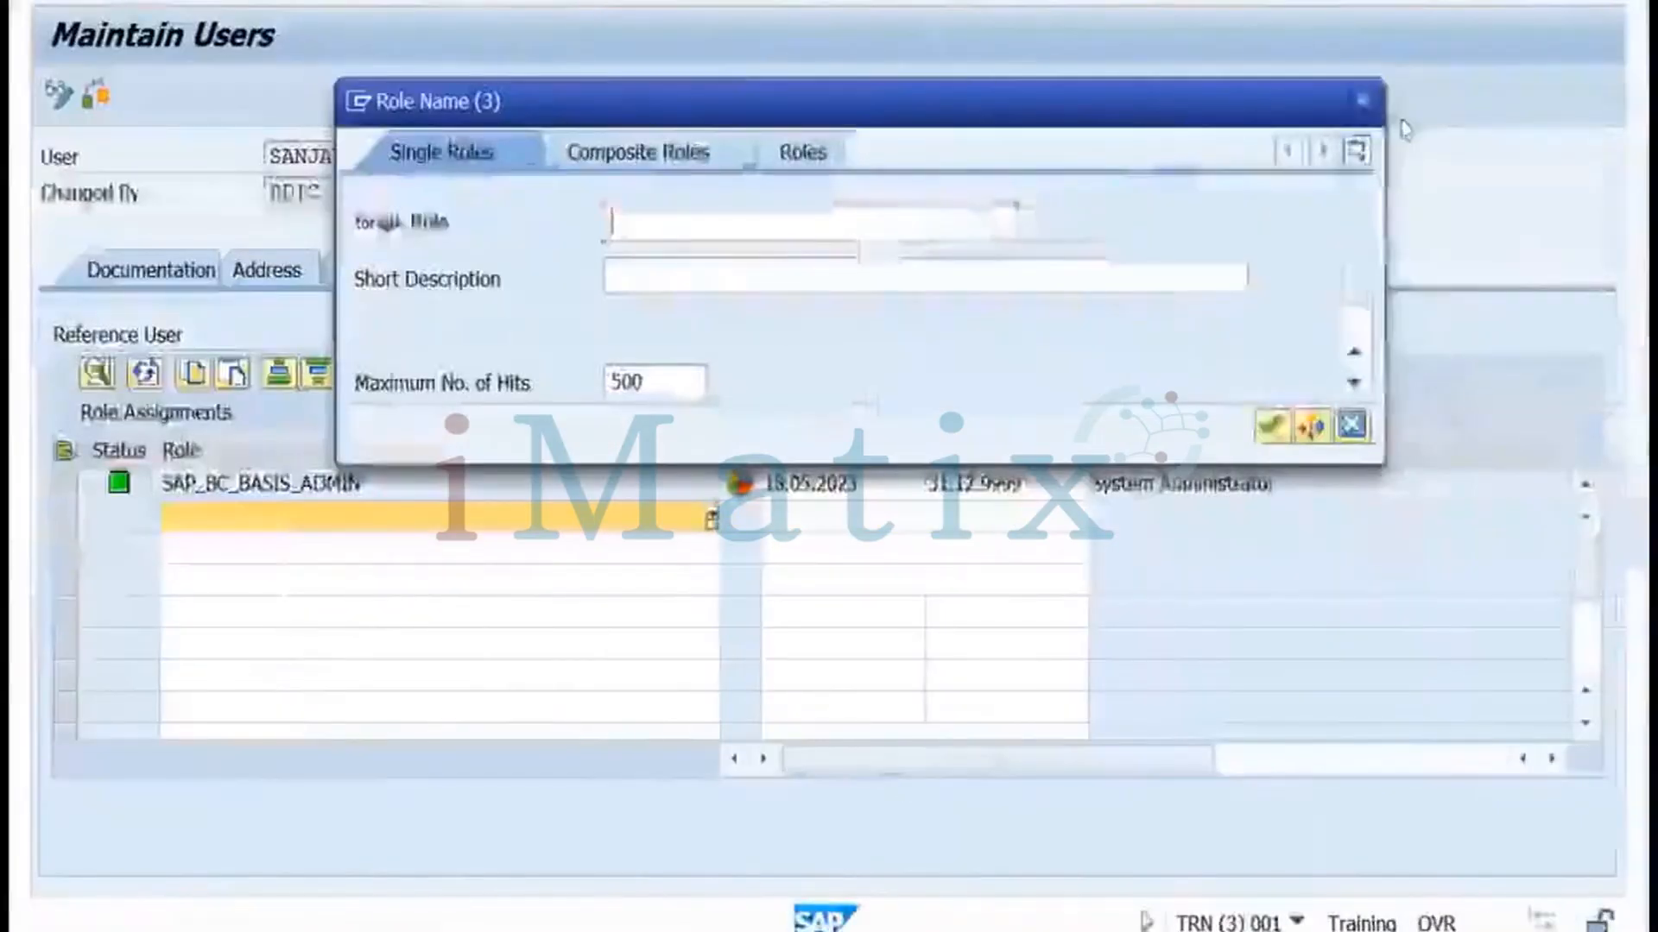
pyautogui.click(1362, 101)
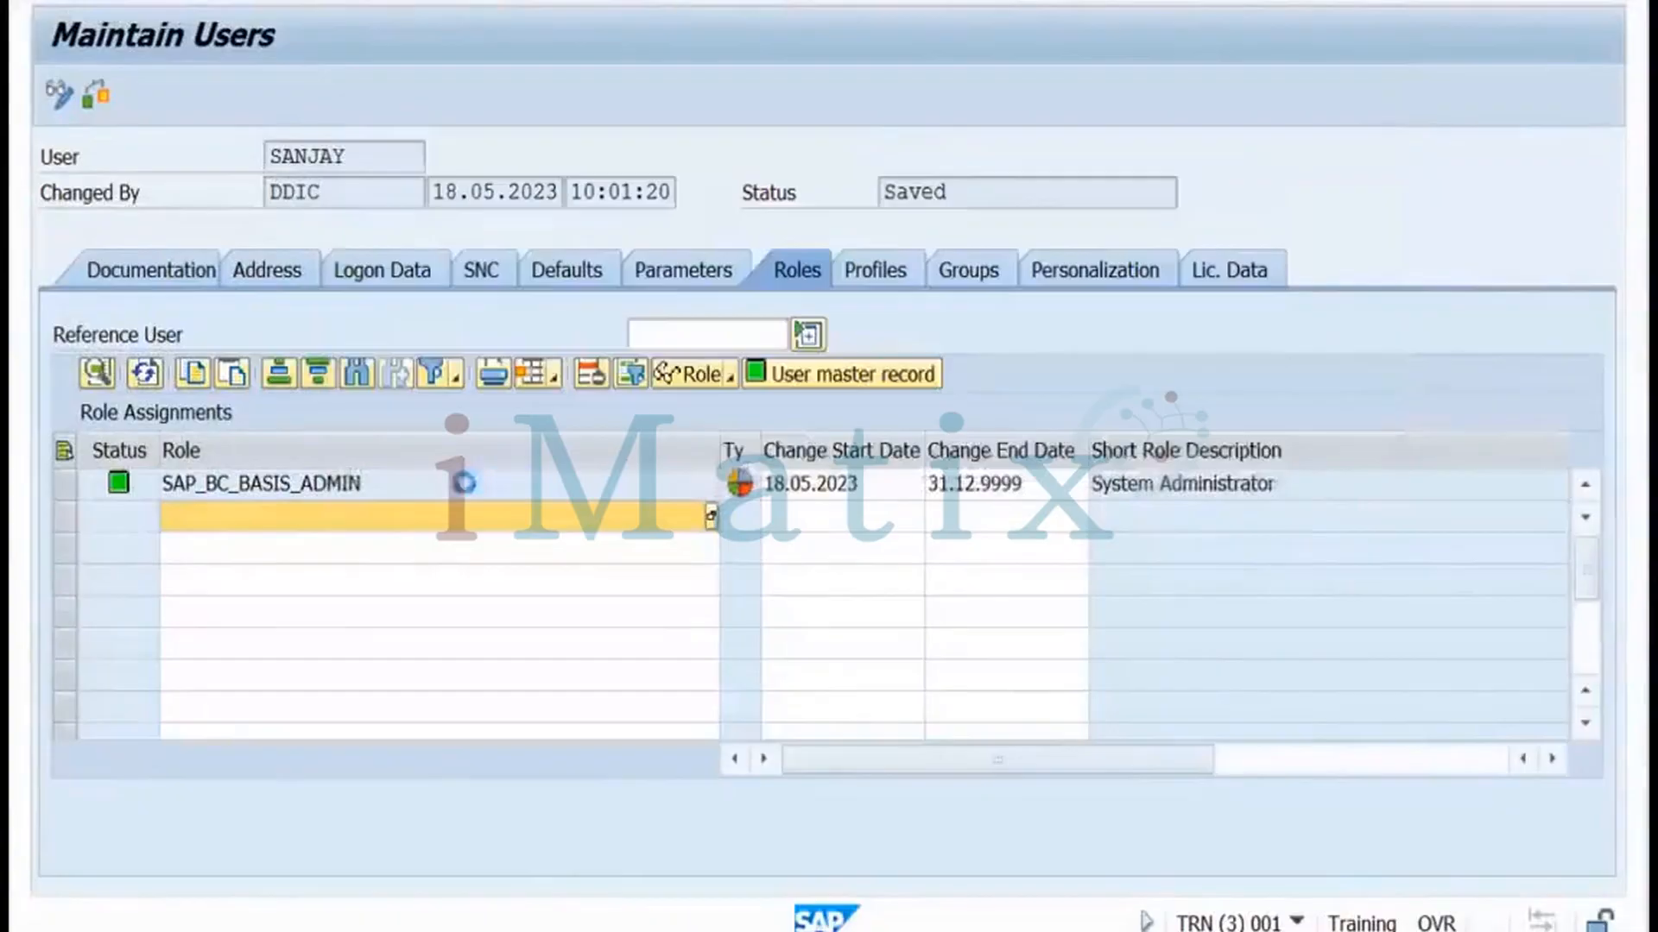
# Review the Profiles tab to confirm SAP_ALL is assigned to the user
pyautogui.click(875, 271)
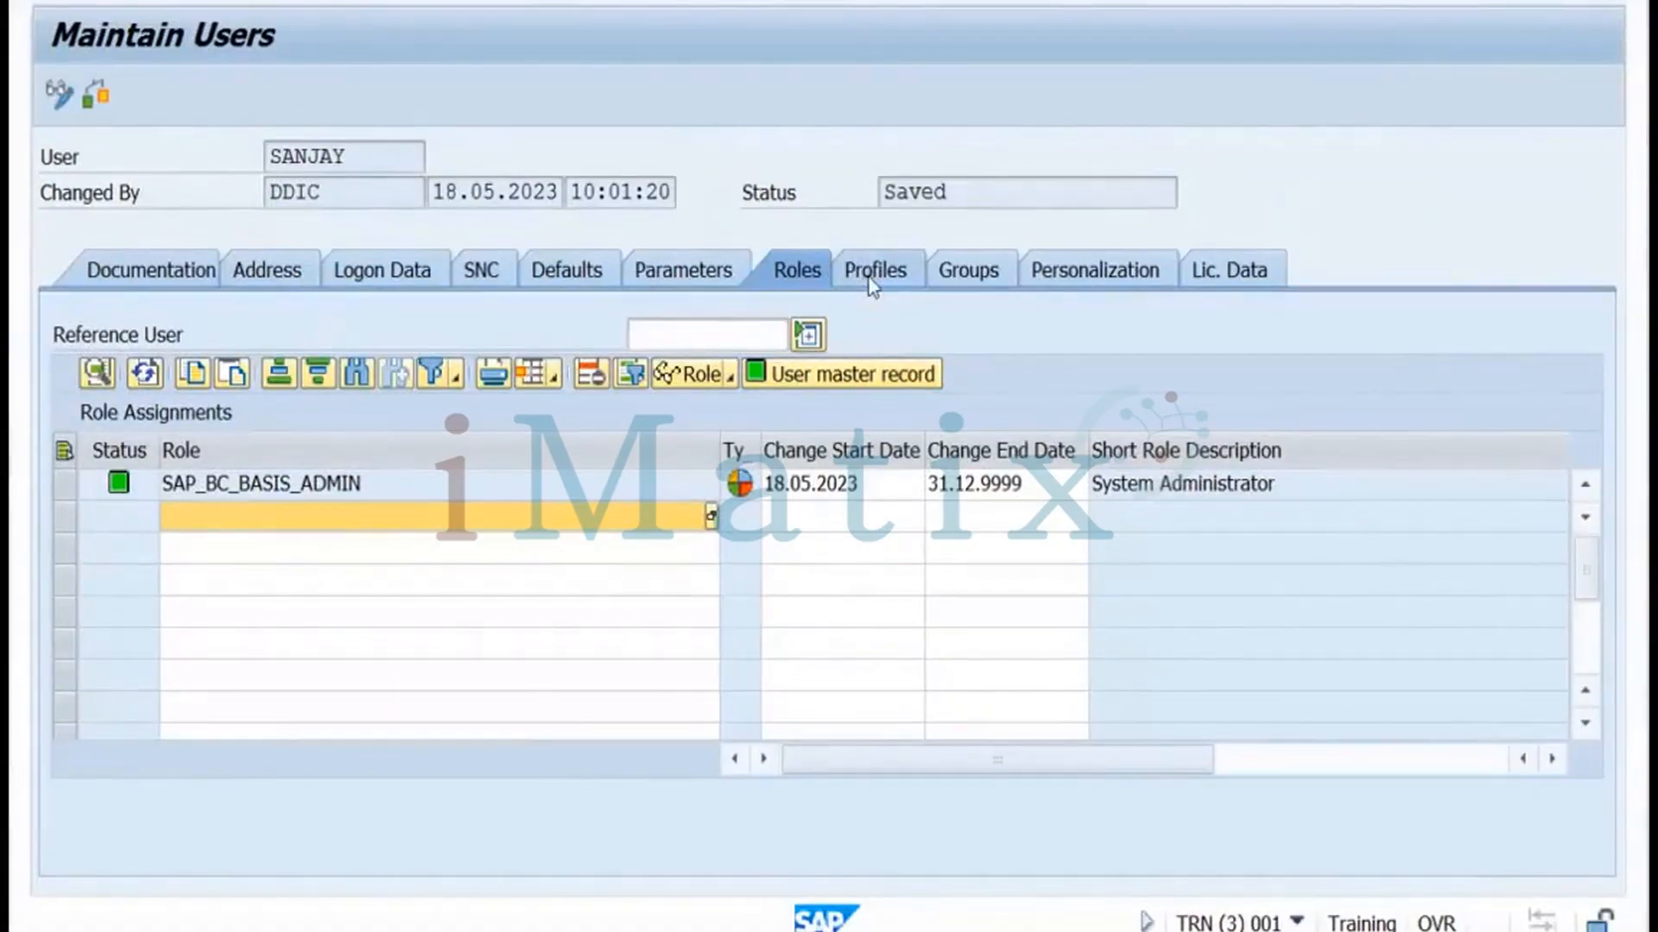
pyautogui.click(869, 274)
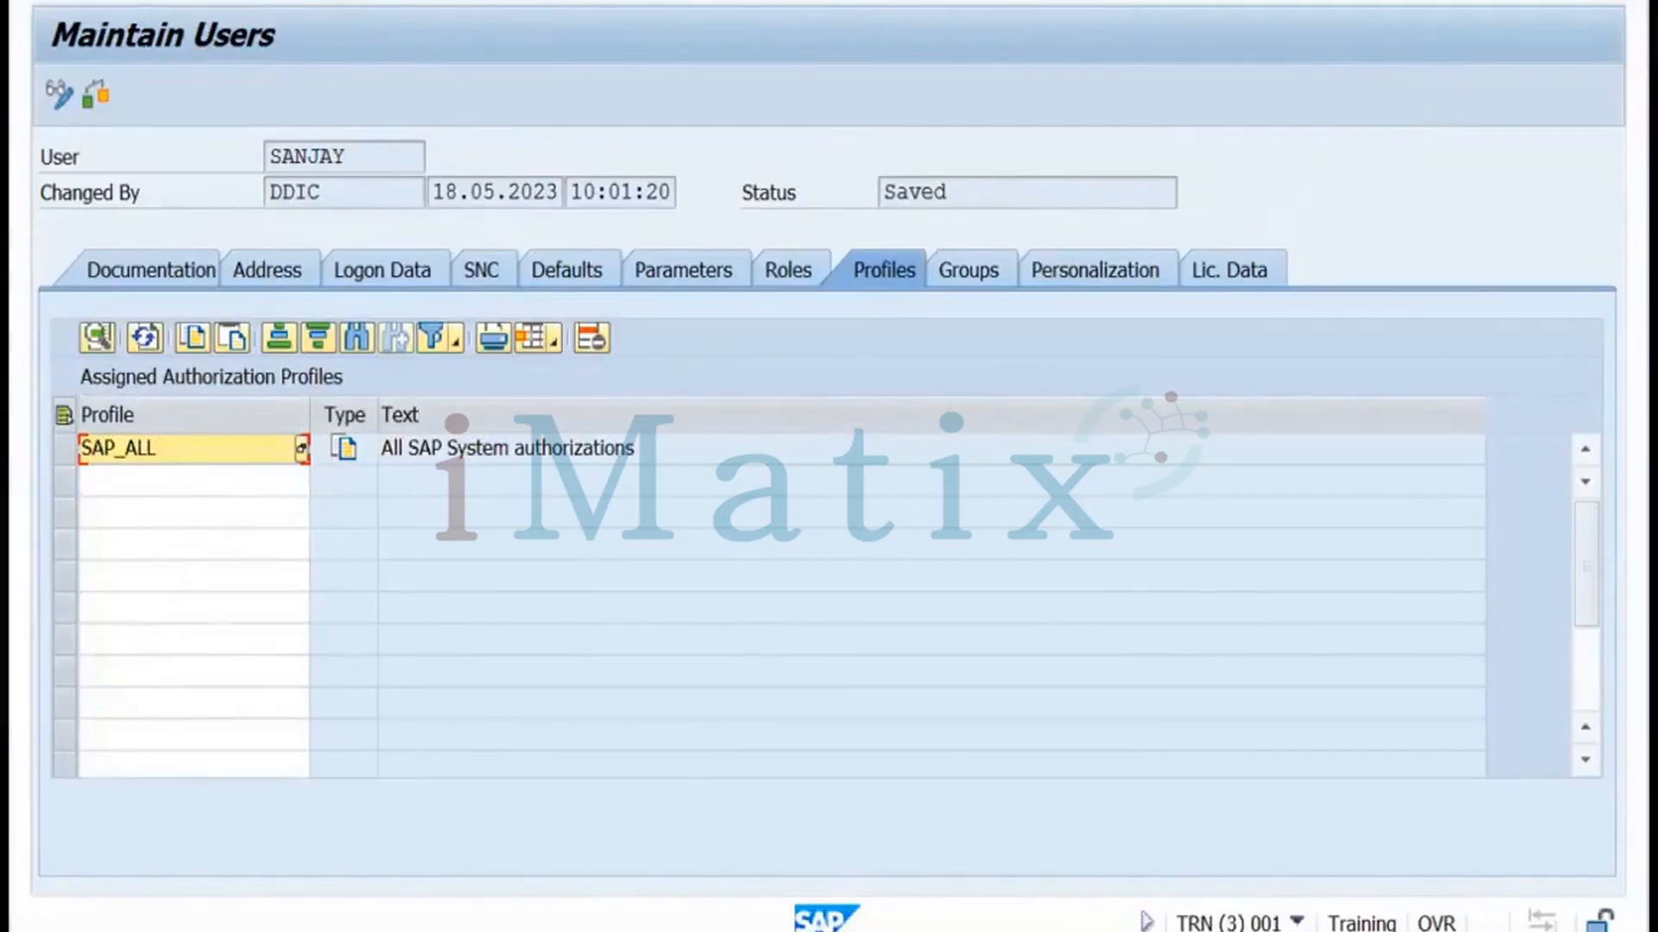
pyautogui.click(294, 929)
# Start a new logon to the training system and submit the new user's ID and password
pyautogui.click(130, 859)
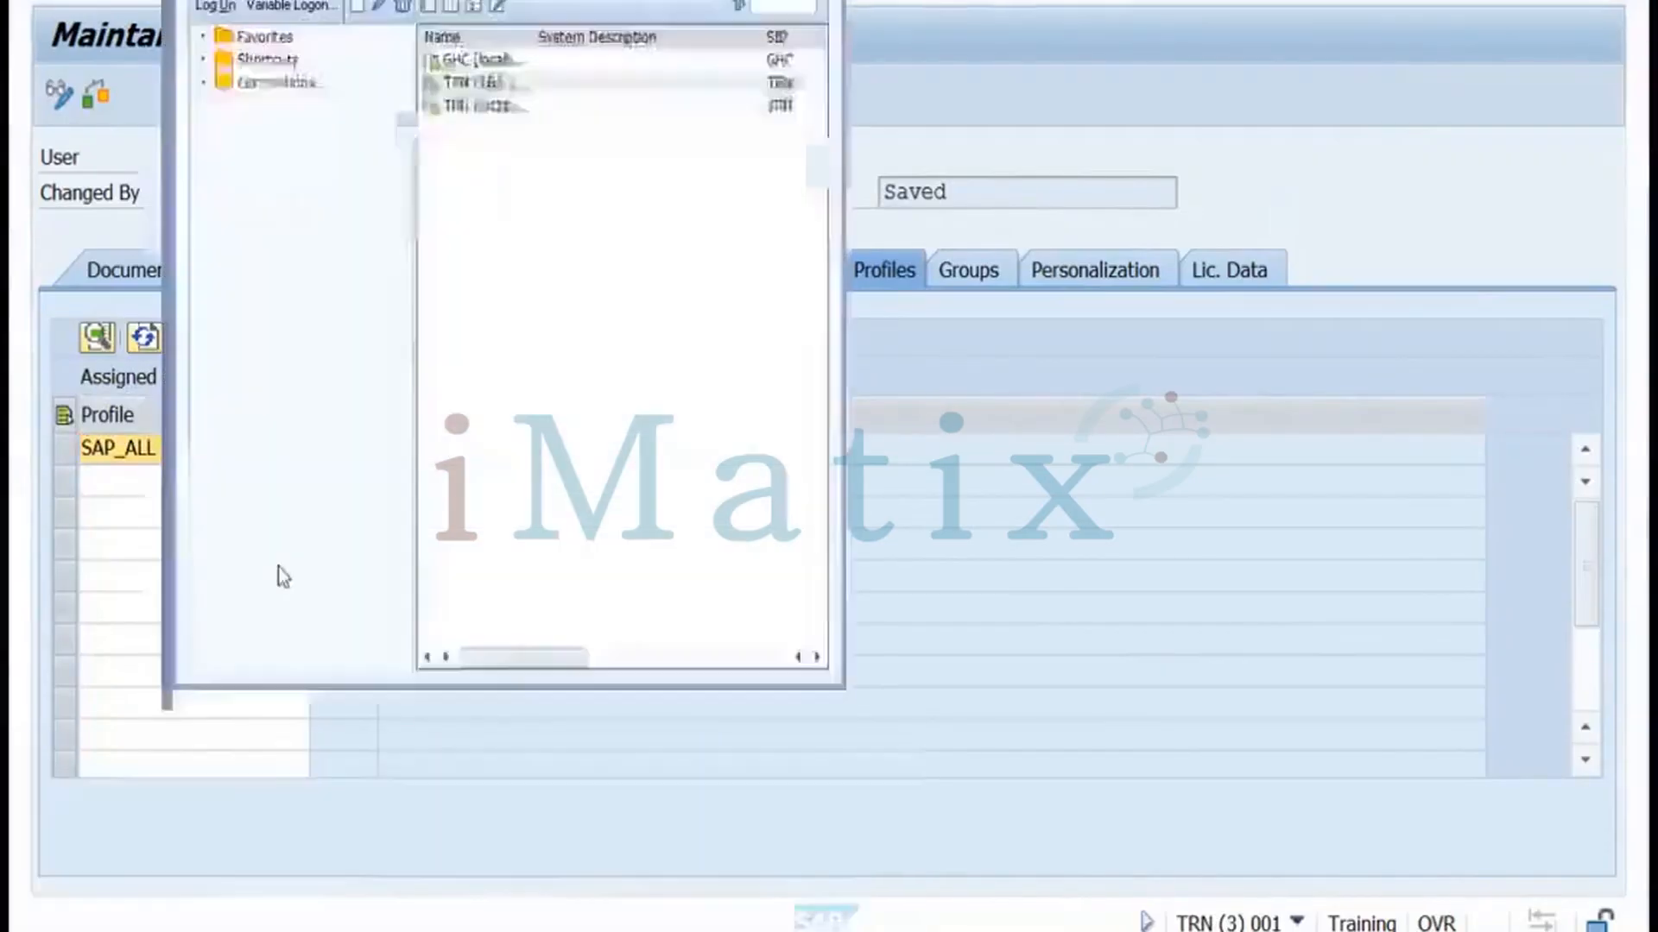
pyautogui.doubleClick(499, 84)
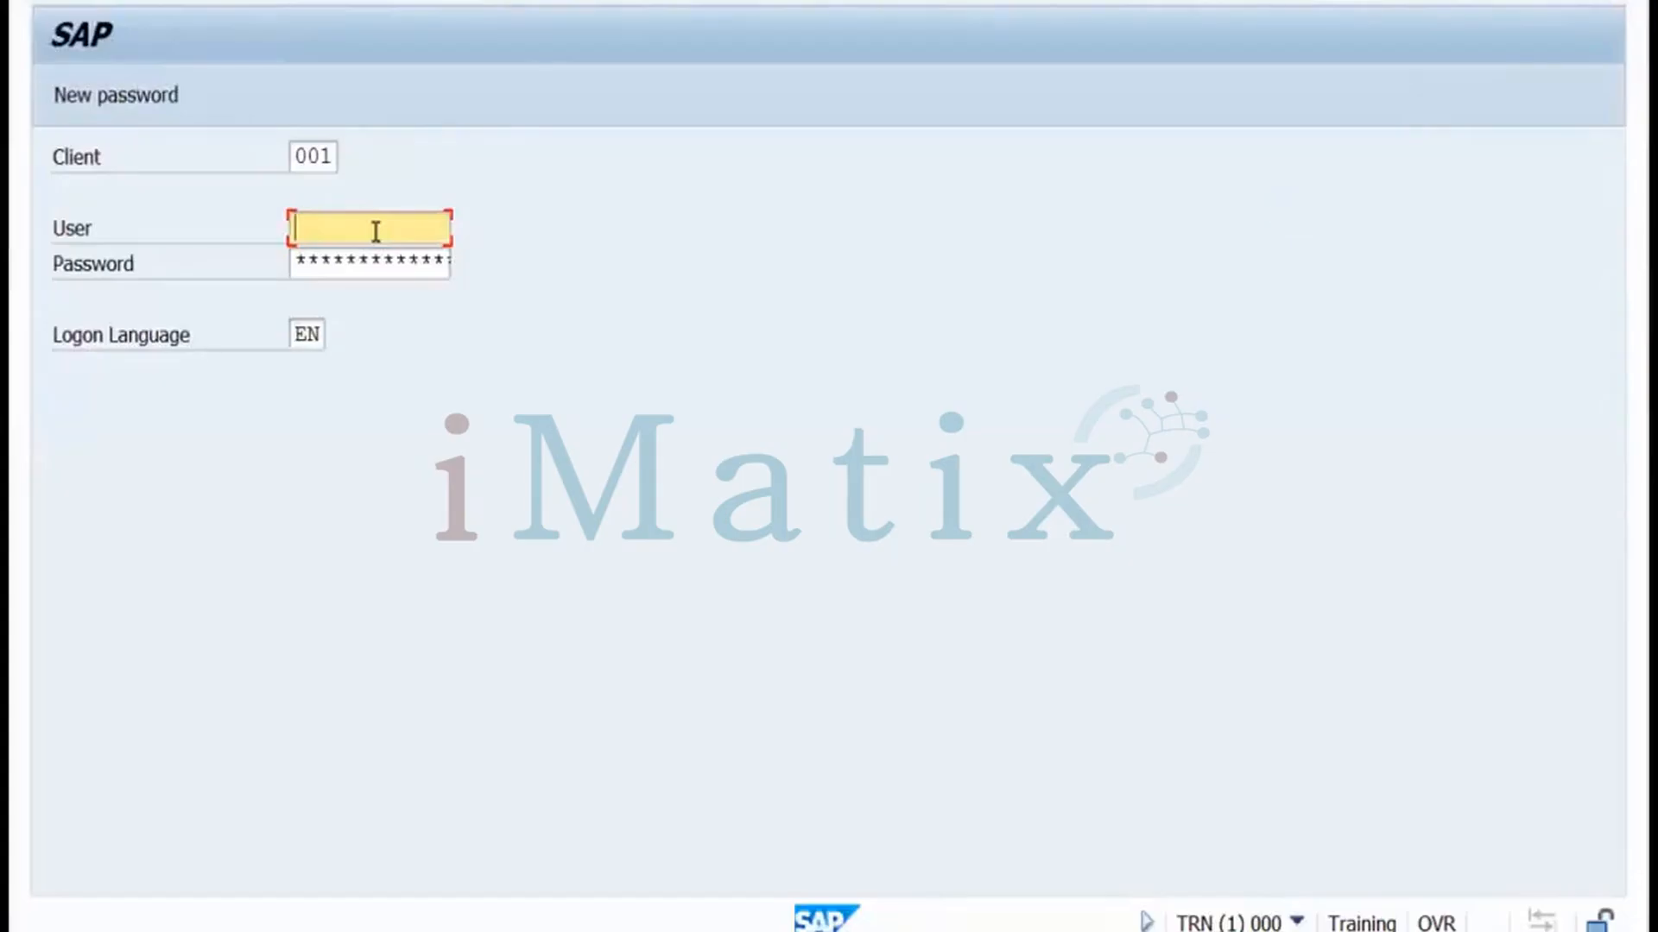
pyautogui.write('sanjay')
pyautogui.click(344, 259)
pyautogui.write('********')
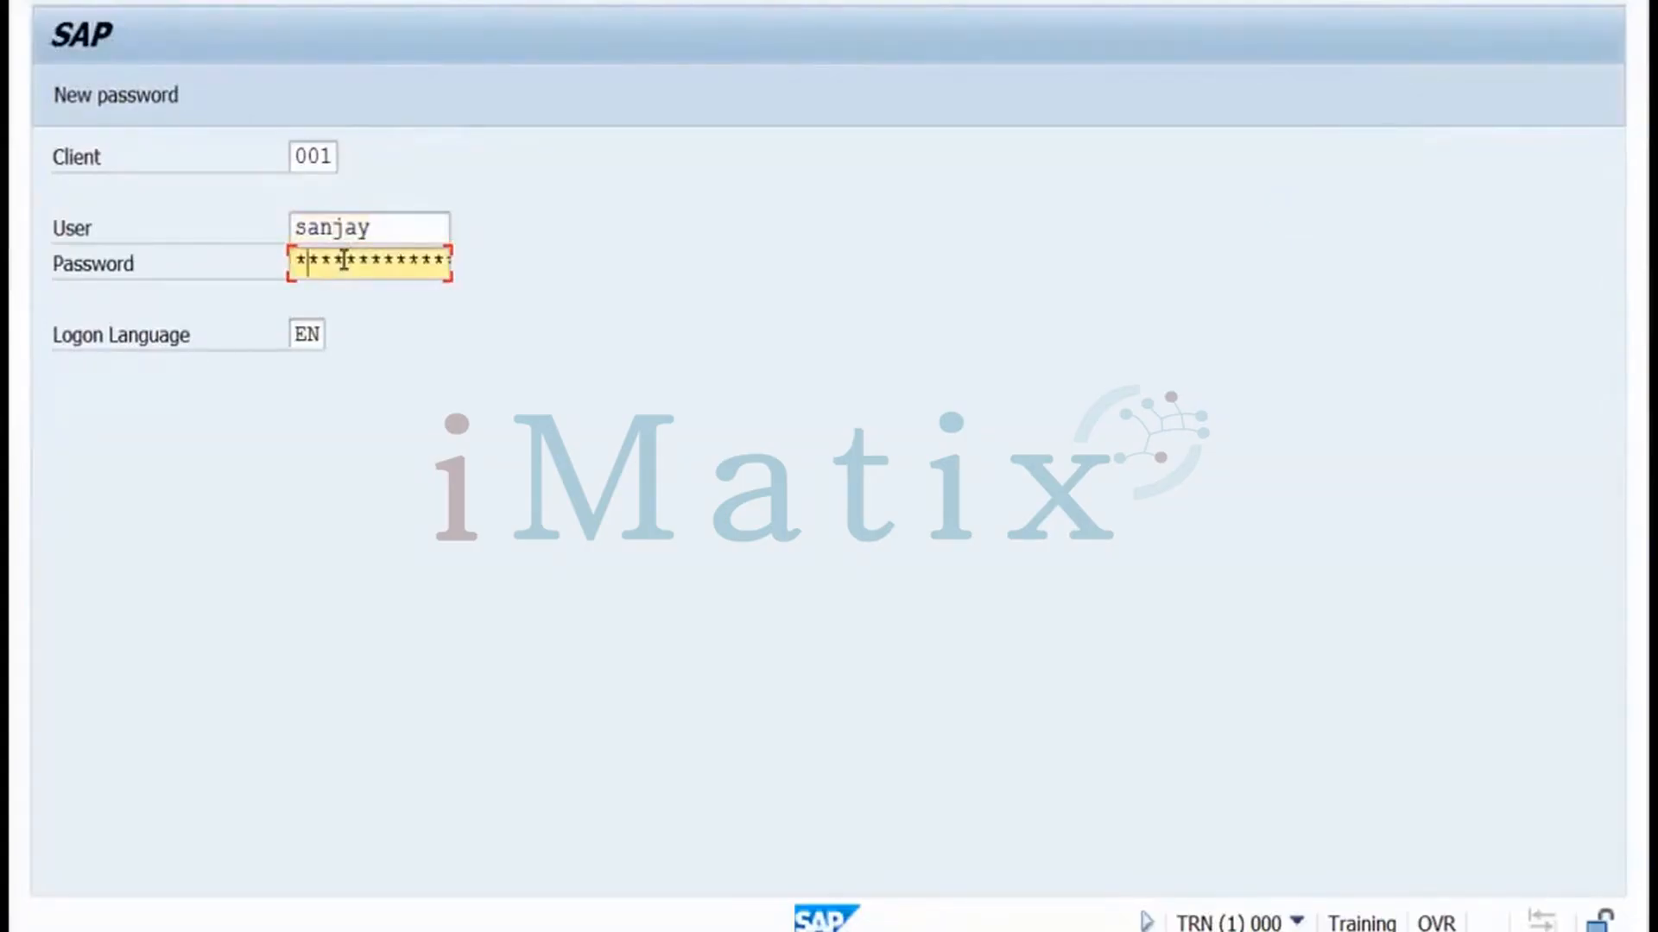
pyautogui.write('**')
pyautogui.press('Return')
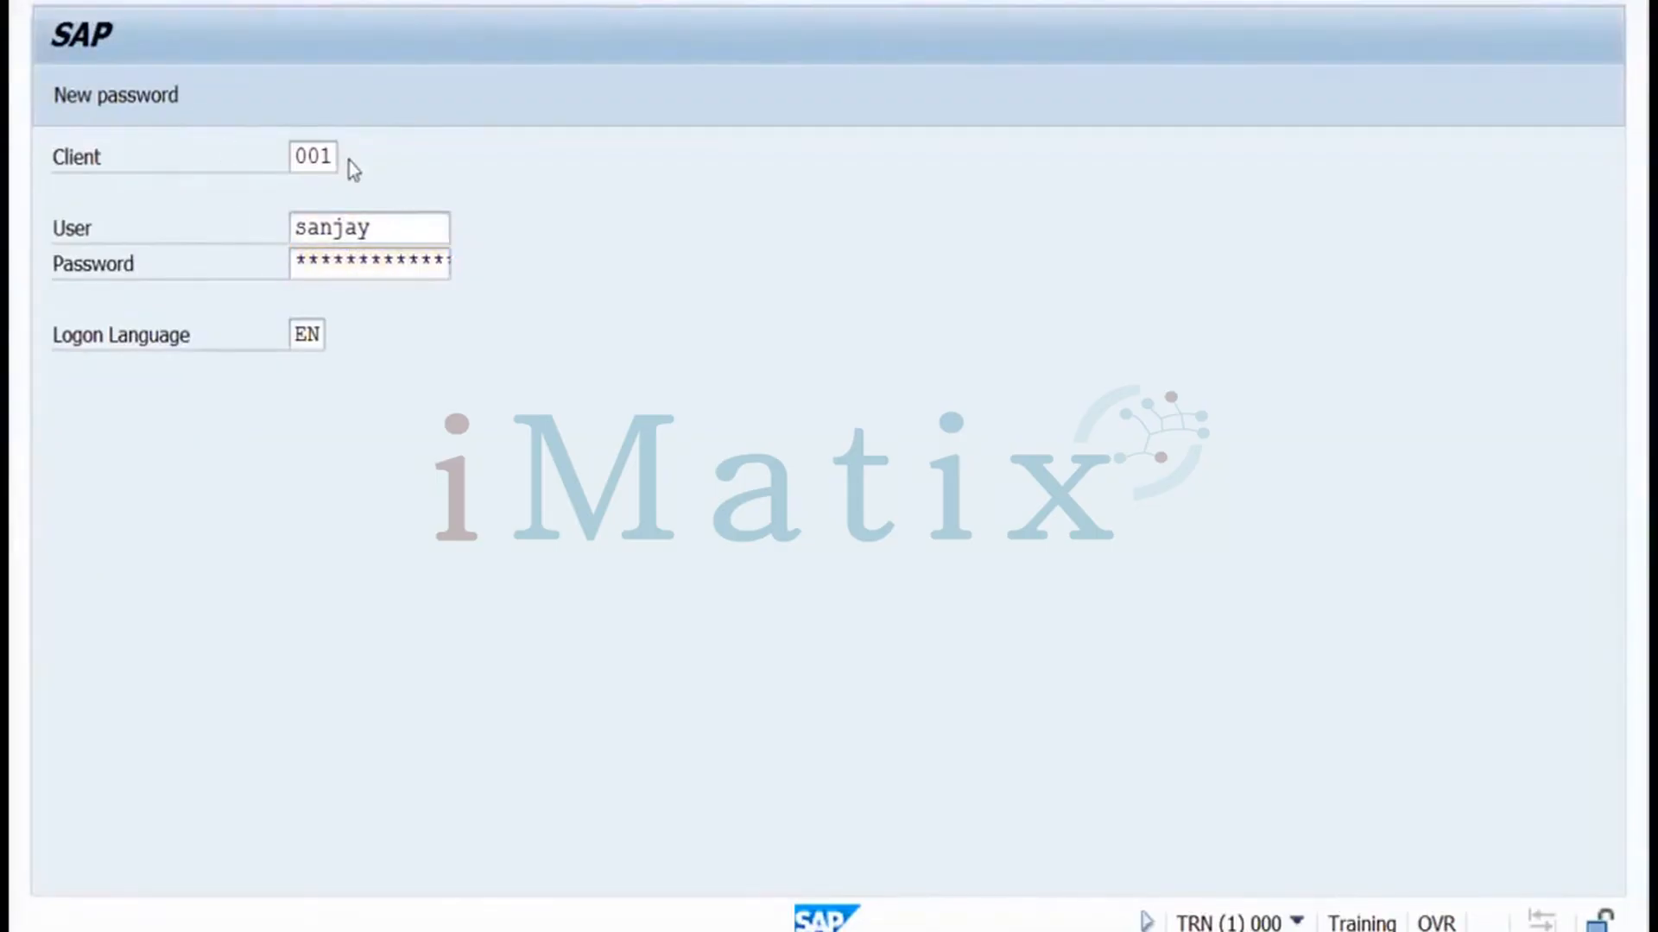
# Re-enter the new user's password for client 001 and confirm the copyright and failed-attempts messages
pyautogui.click(357, 262)
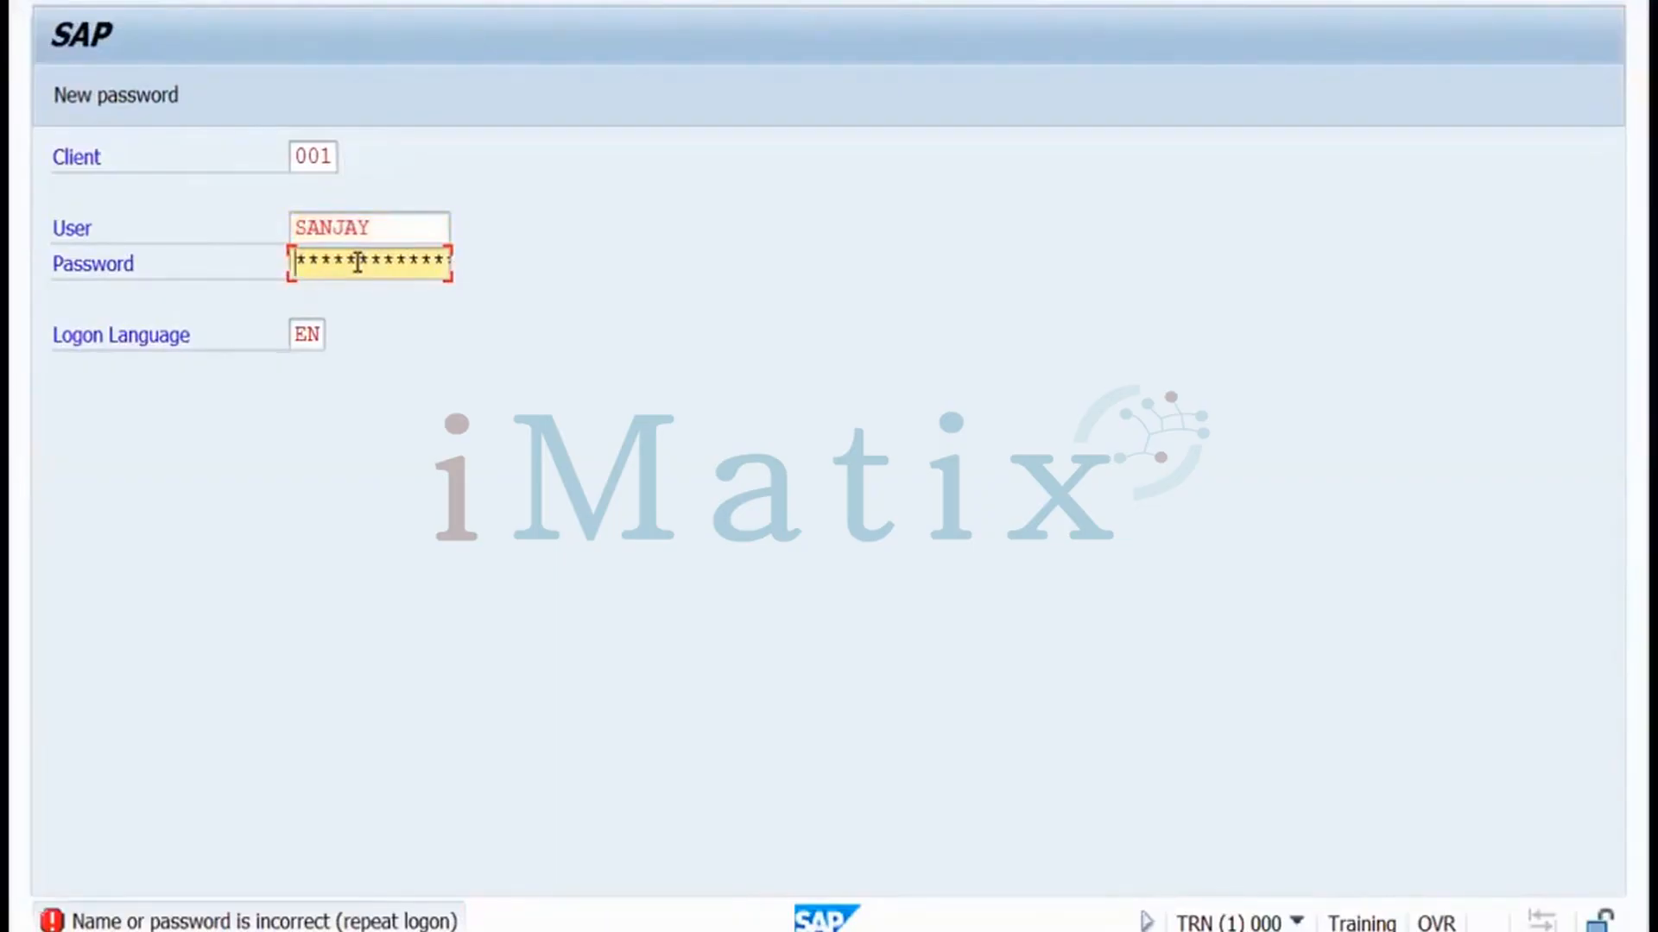
pyautogui.write('**********')
pyautogui.press('Return')
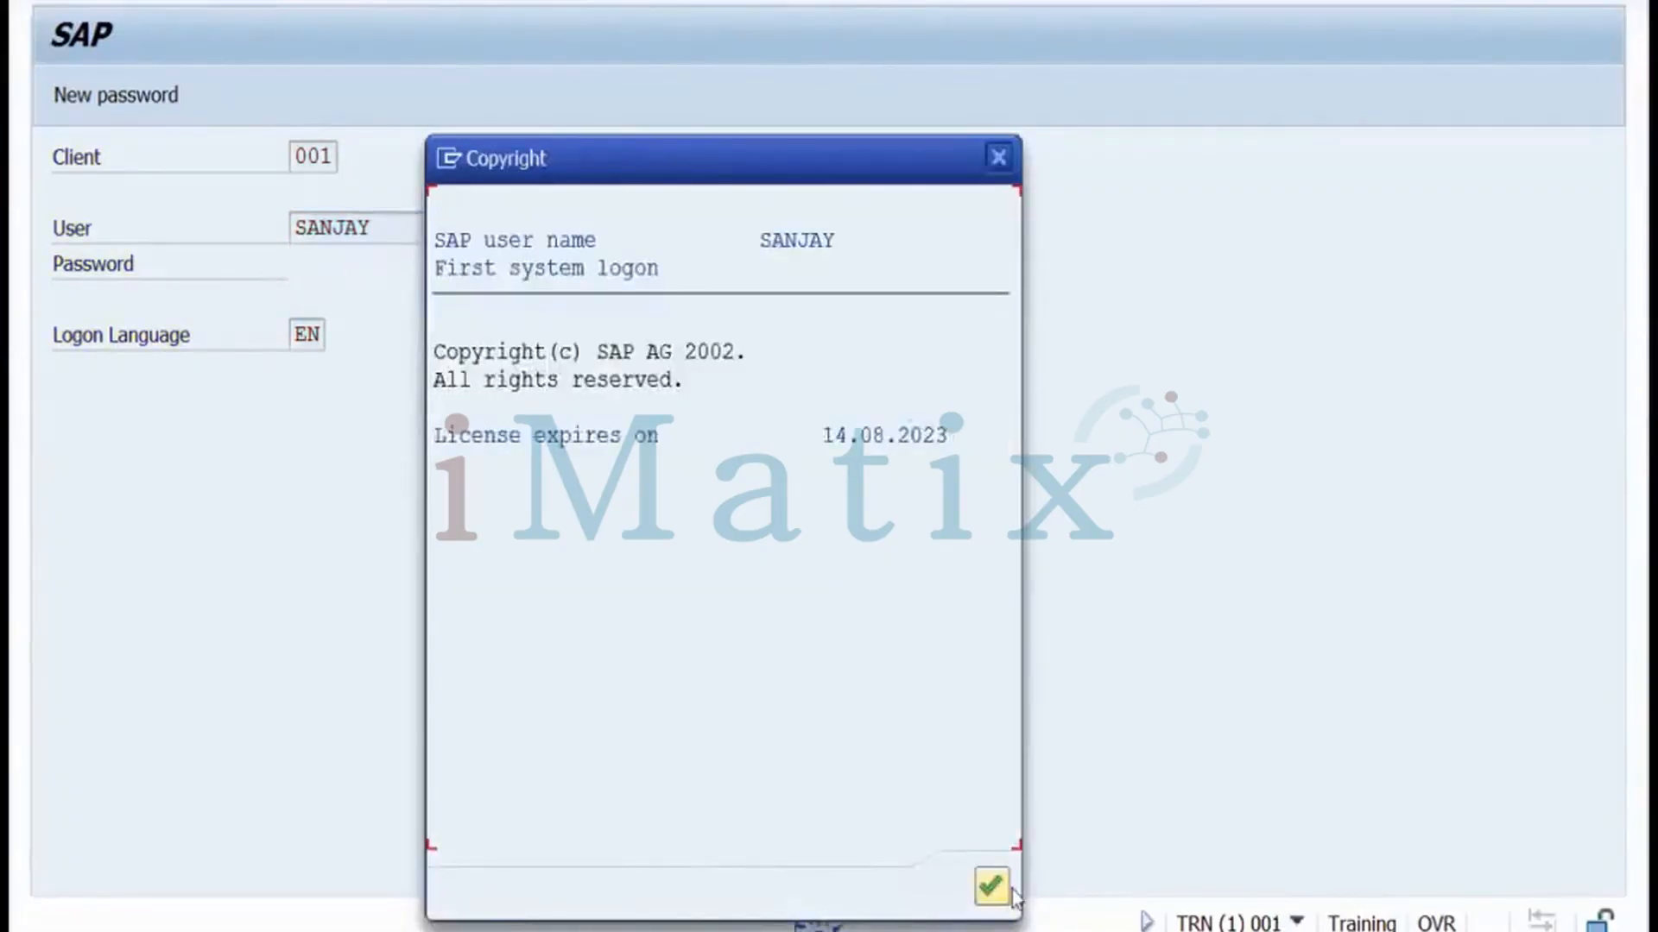
pyautogui.click(993, 887)
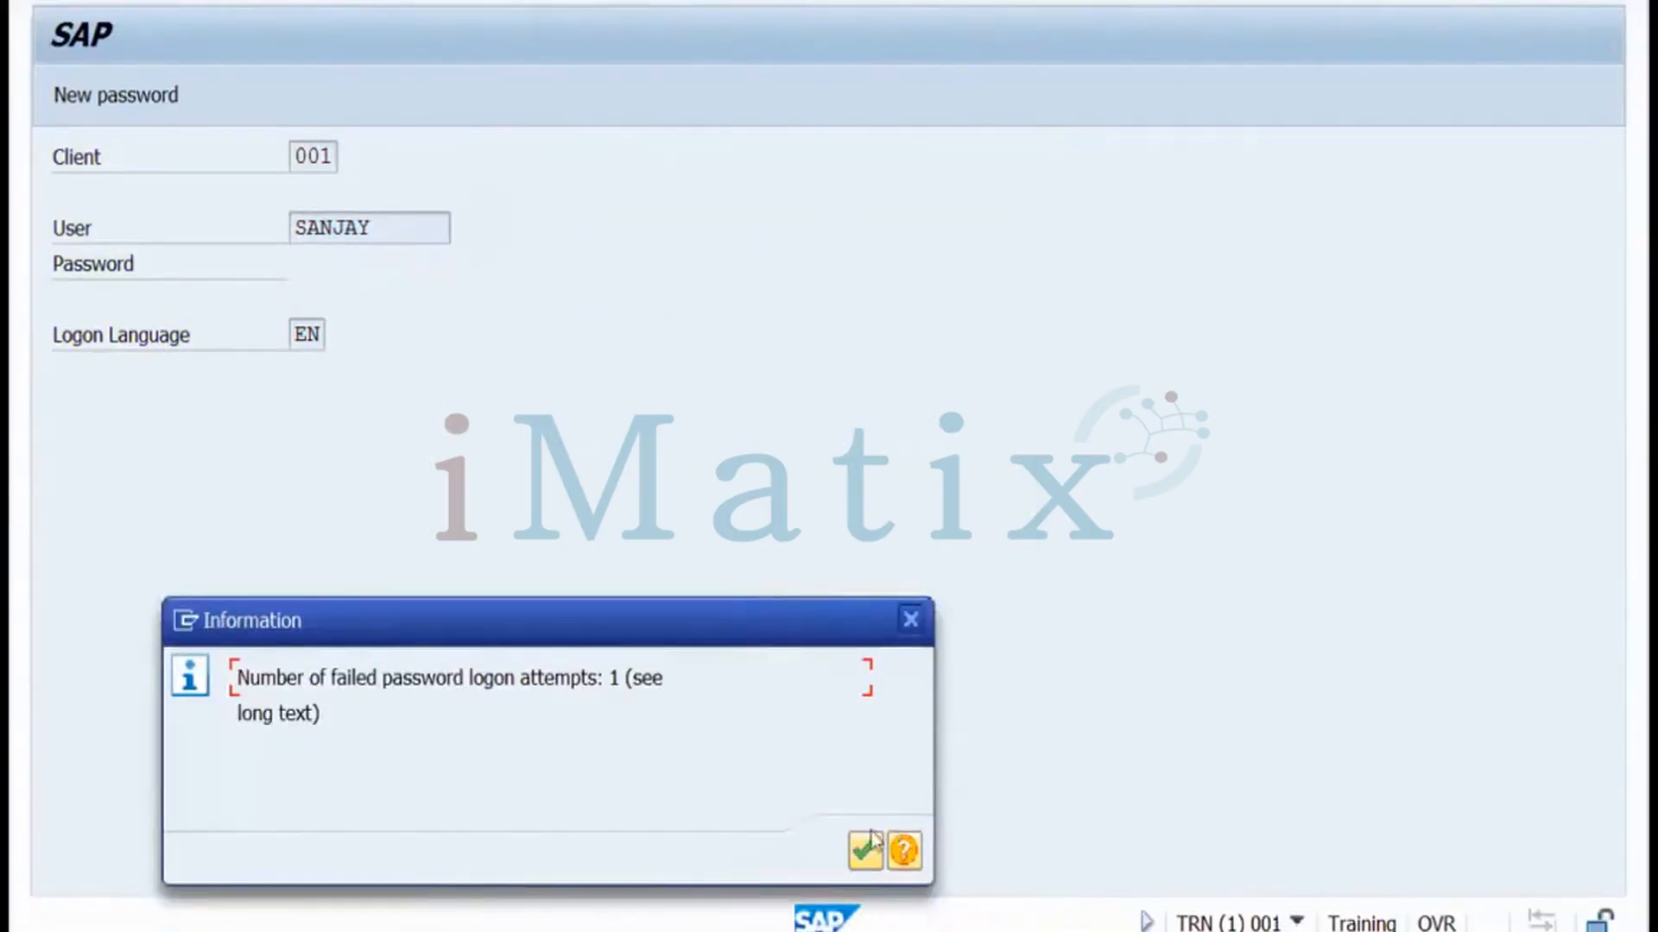
pyautogui.click(867, 848)
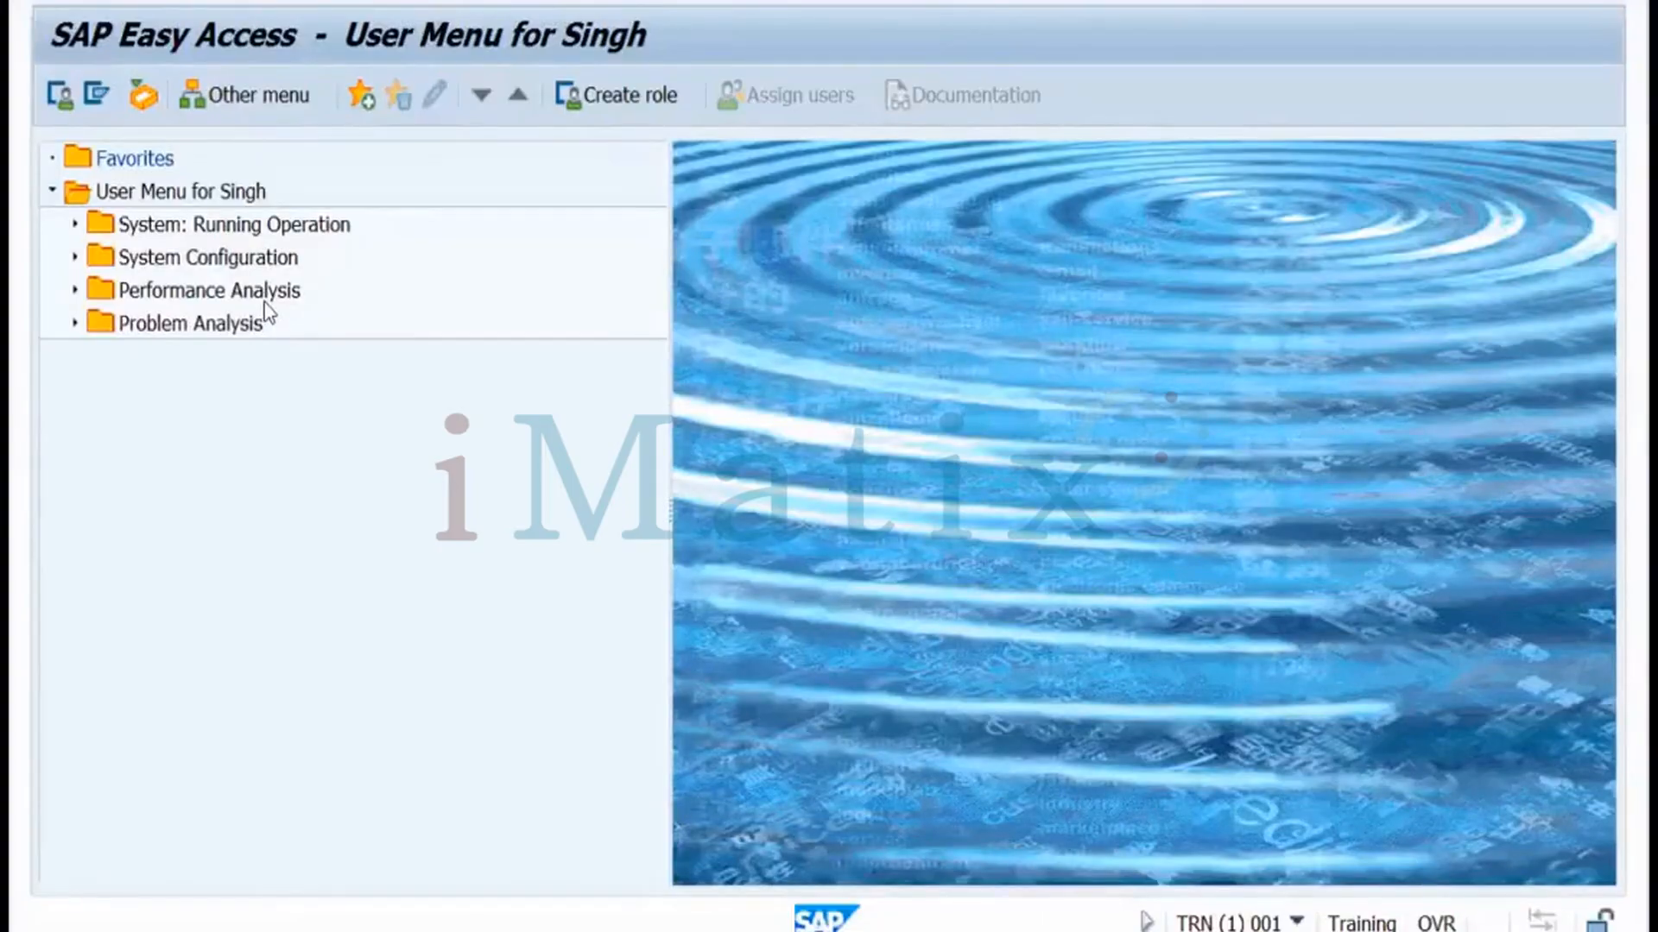
# Run AL08 and review the DDIC, USER3 and SAPSYS logons across clients 000 and 001
pyautogui.press('Return')
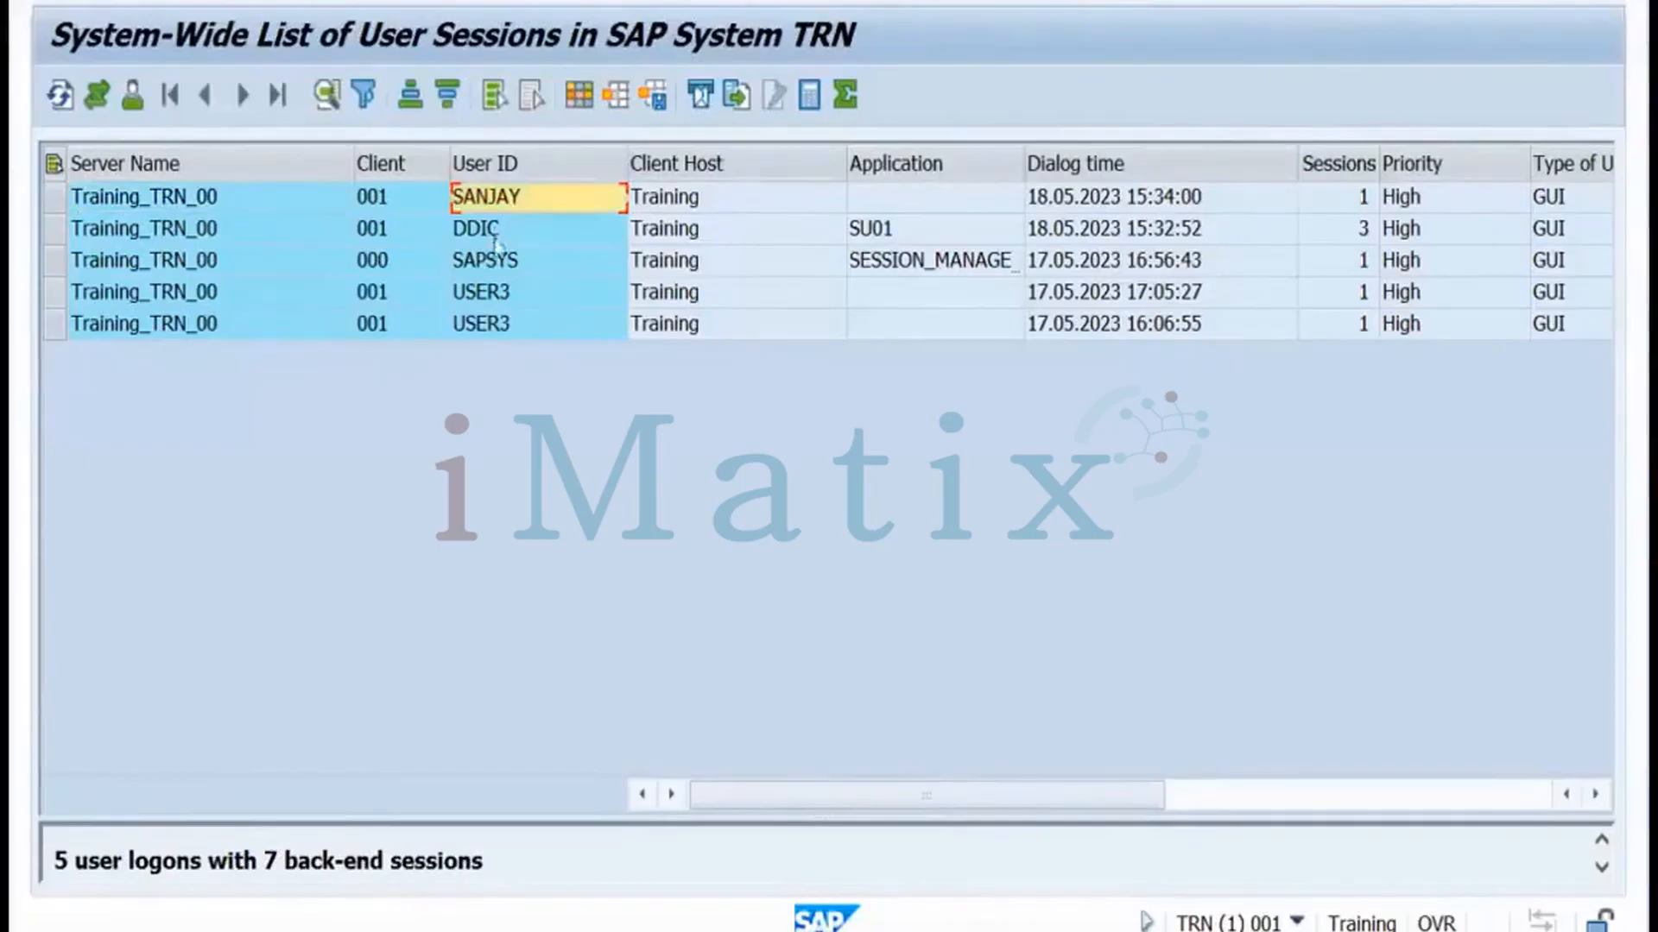
pyautogui.click(499, 238)
pyautogui.click(496, 295)
pyautogui.click(493, 328)
pyautogui.click(499, 263)
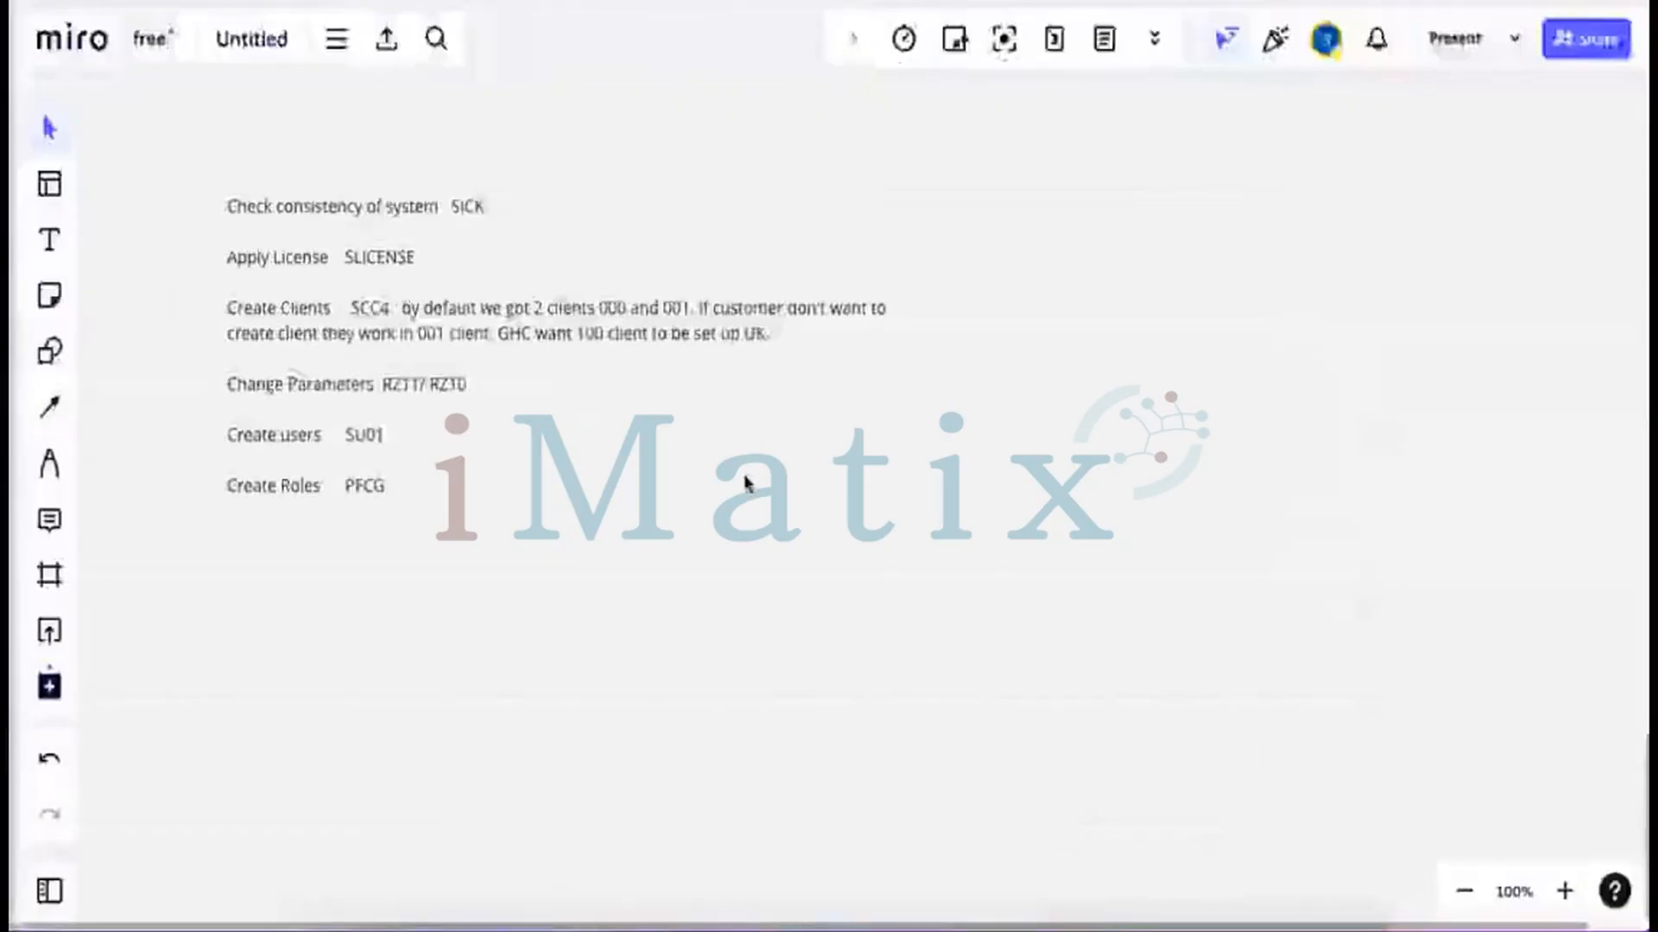
# Draw a large rectangle below the setup notes on the Miro board
pyautogui.click(747, 482)
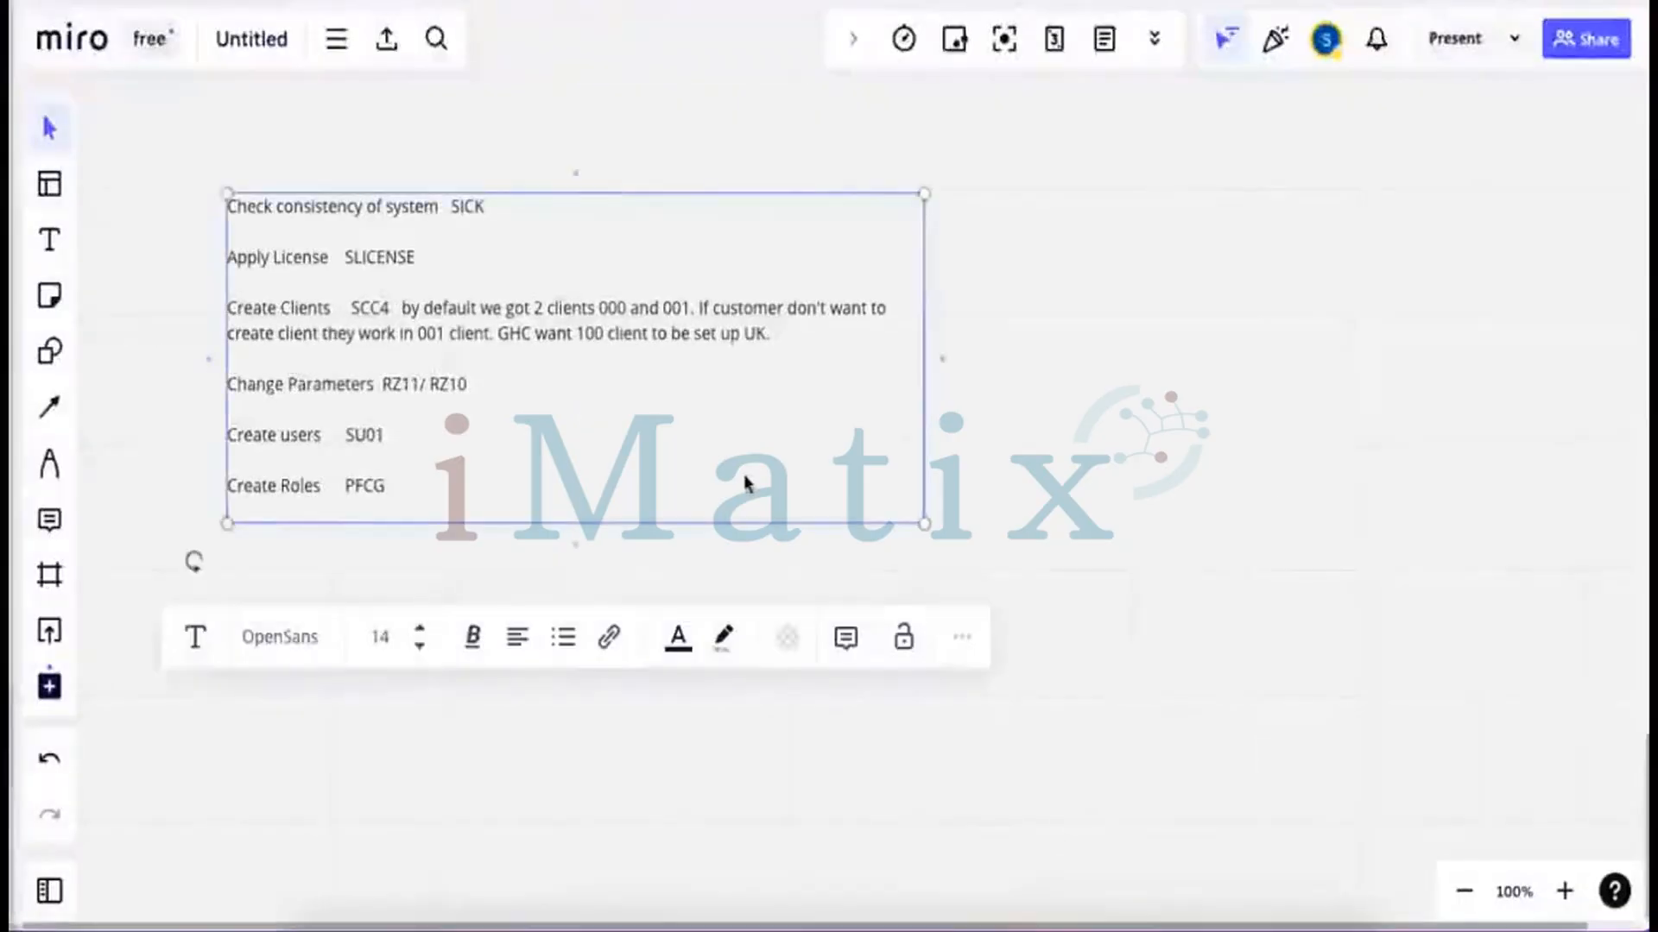
pyautogui.click(967, 458)
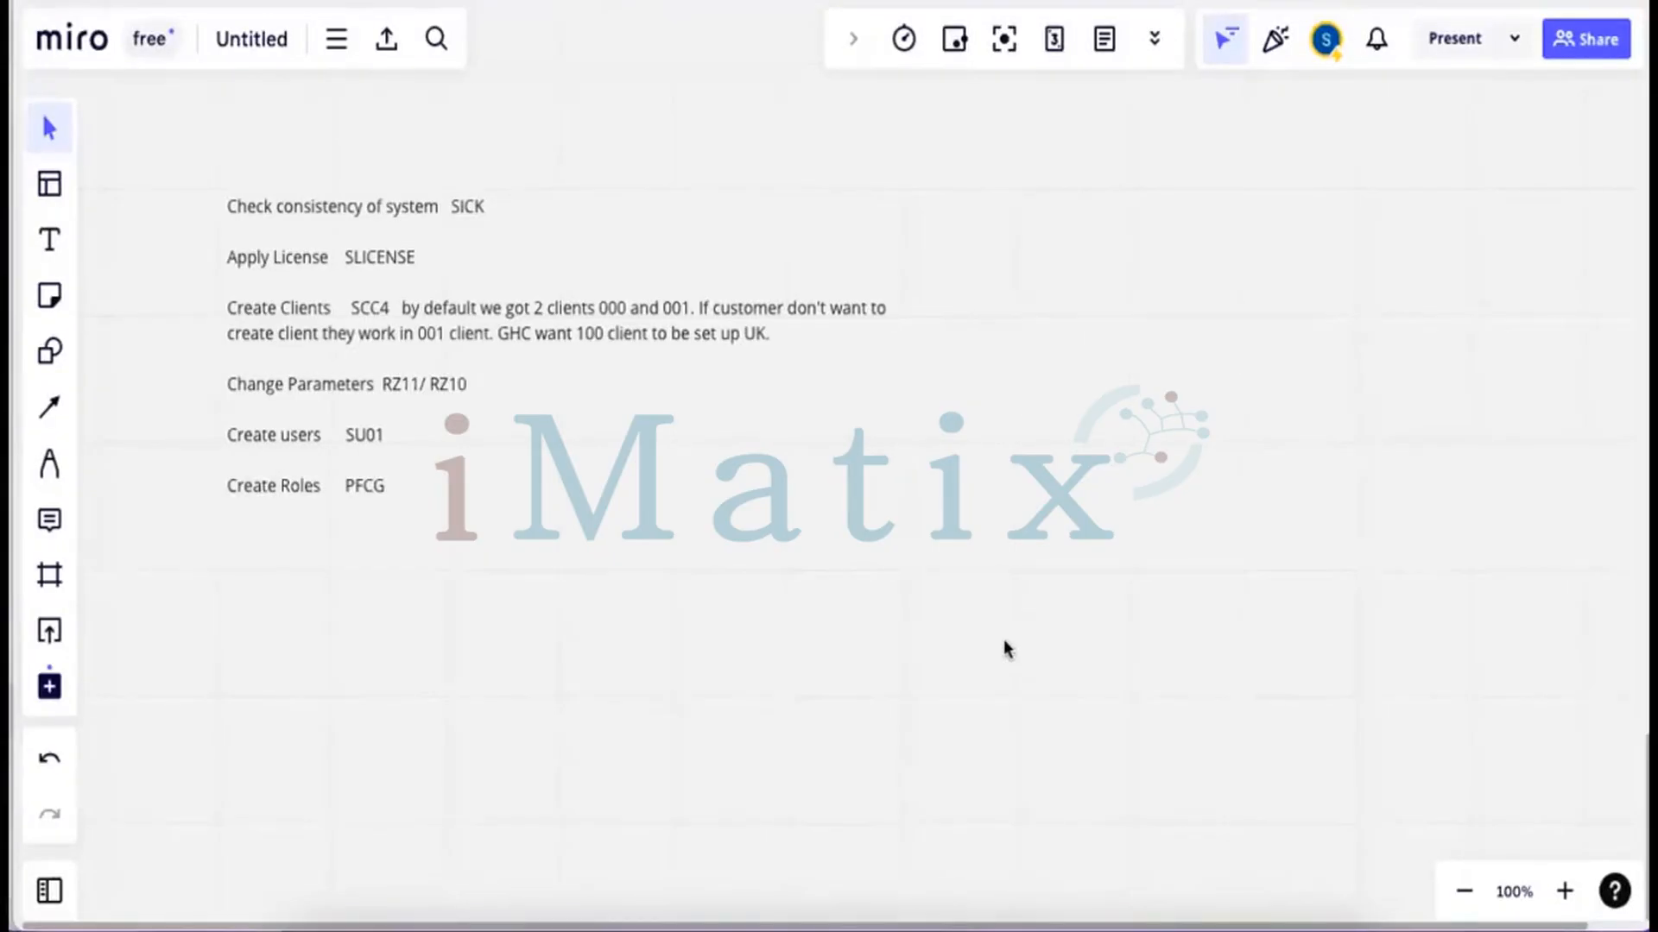
pyautogui.click(48, 352)
pyautogui.moveTo(596, 577); pyautogui.dragTo(843, 702)
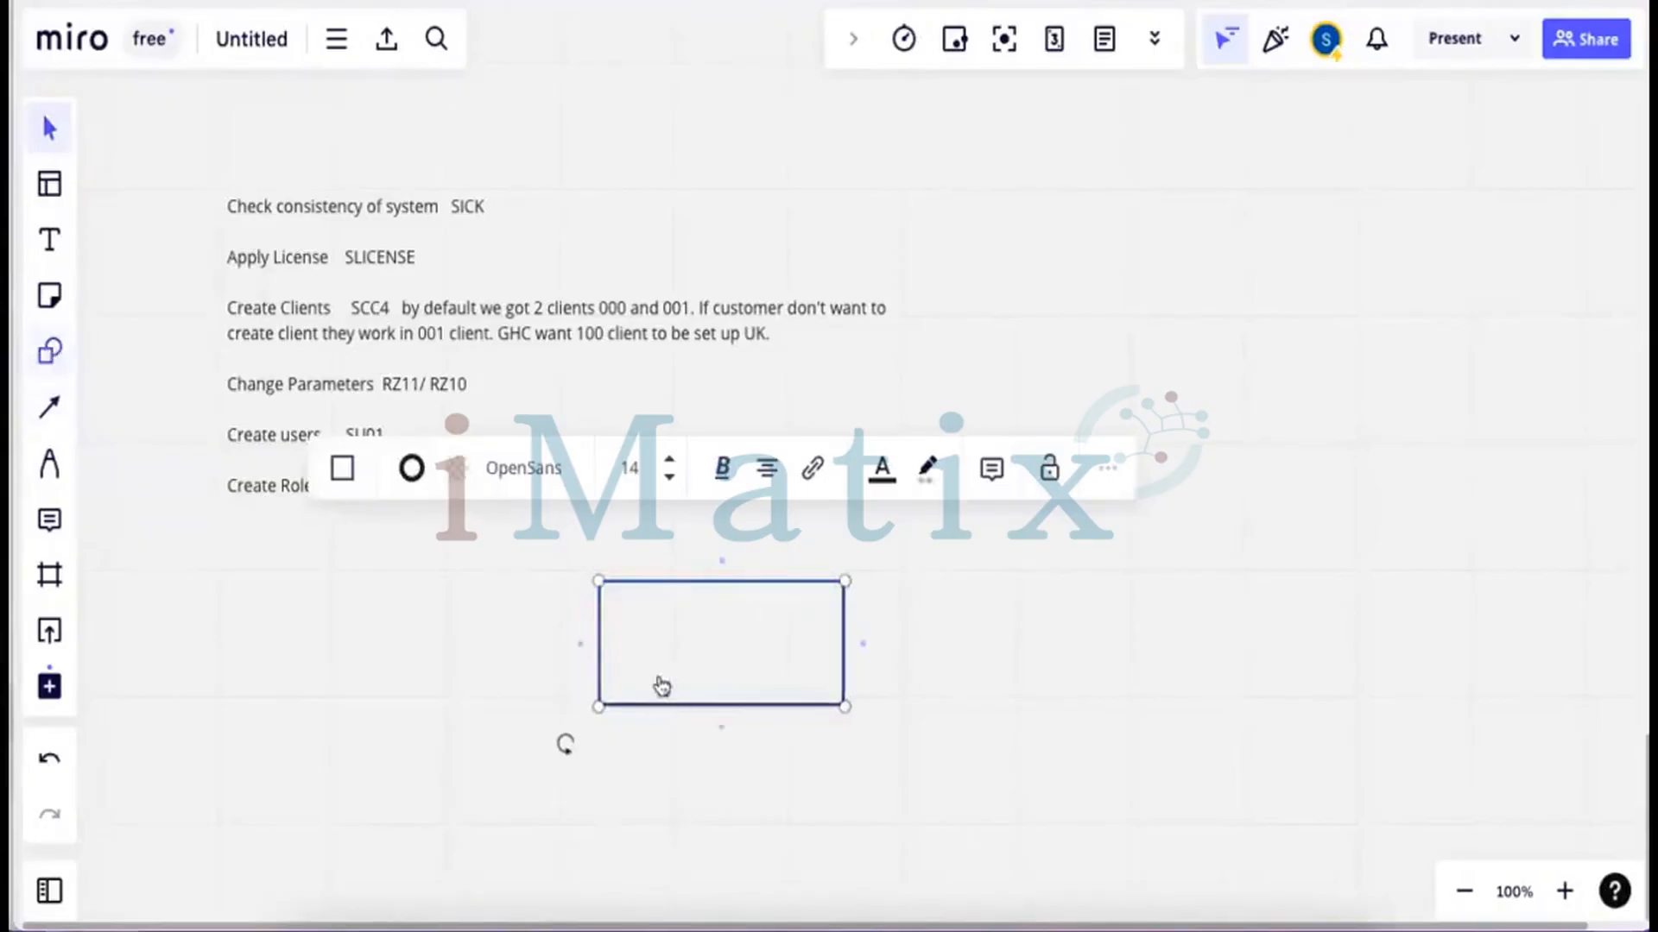
# Draw three small cells side by side along the rectangle's top inside edge
pyautogui.press('s')
pyautogui.moveTo(599, 580); pyautogui.dragTo(702, 644)
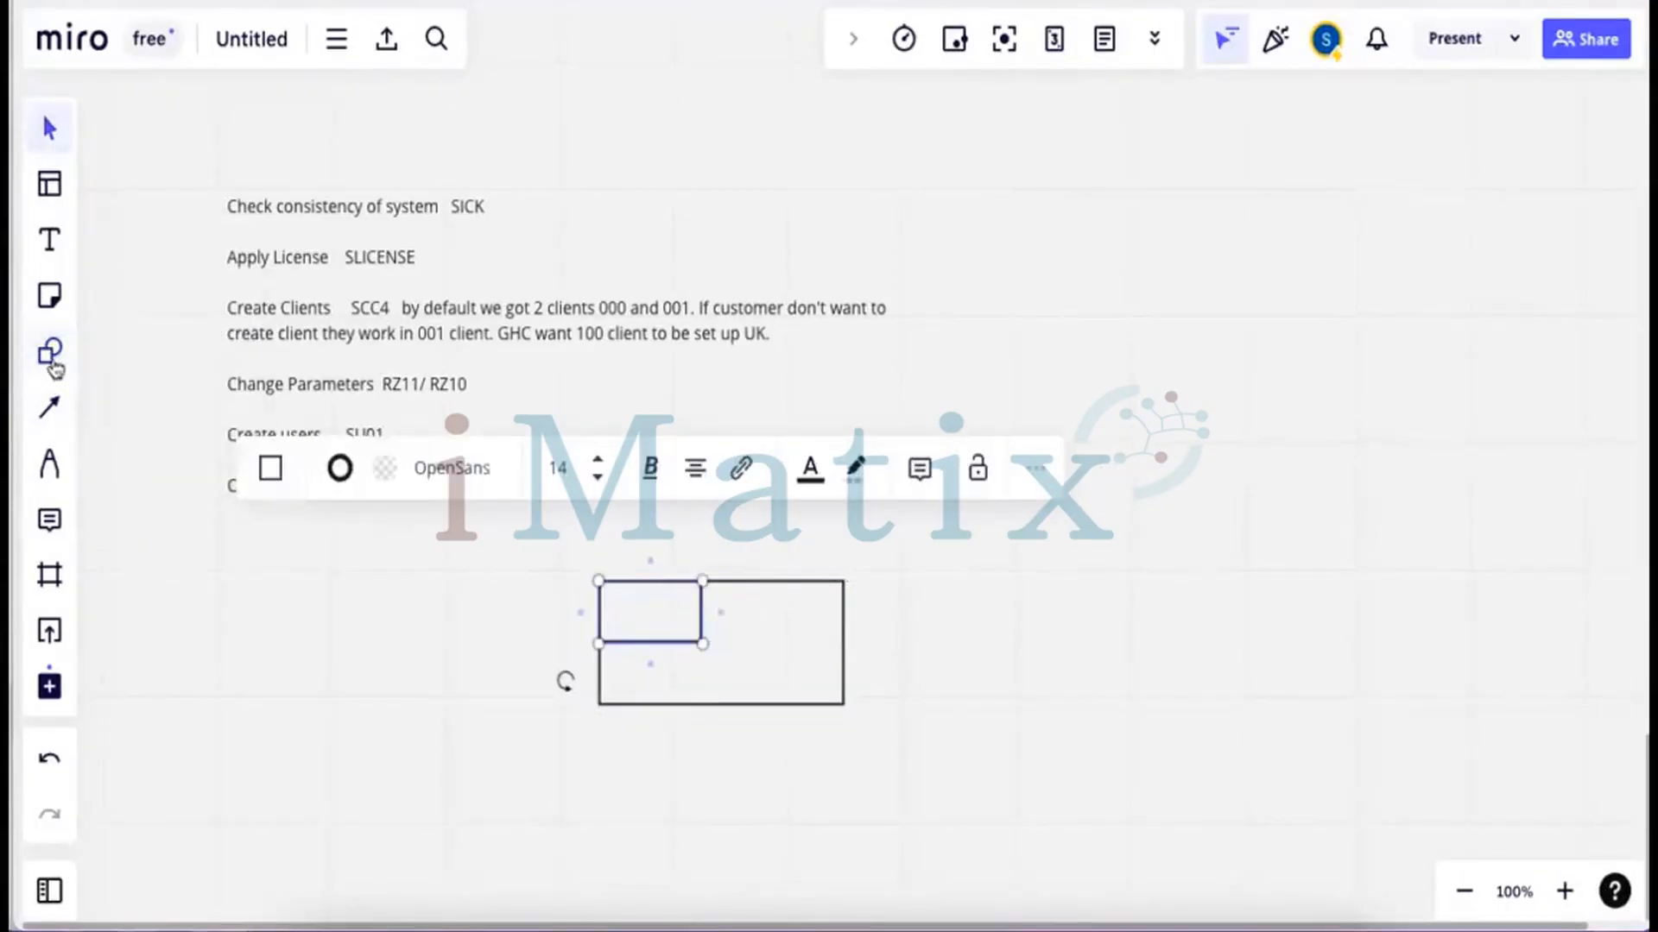
pyautogui.press('s')
pyautogui.moveTo(702, 581); pyautogui.dragTo(782, 643)
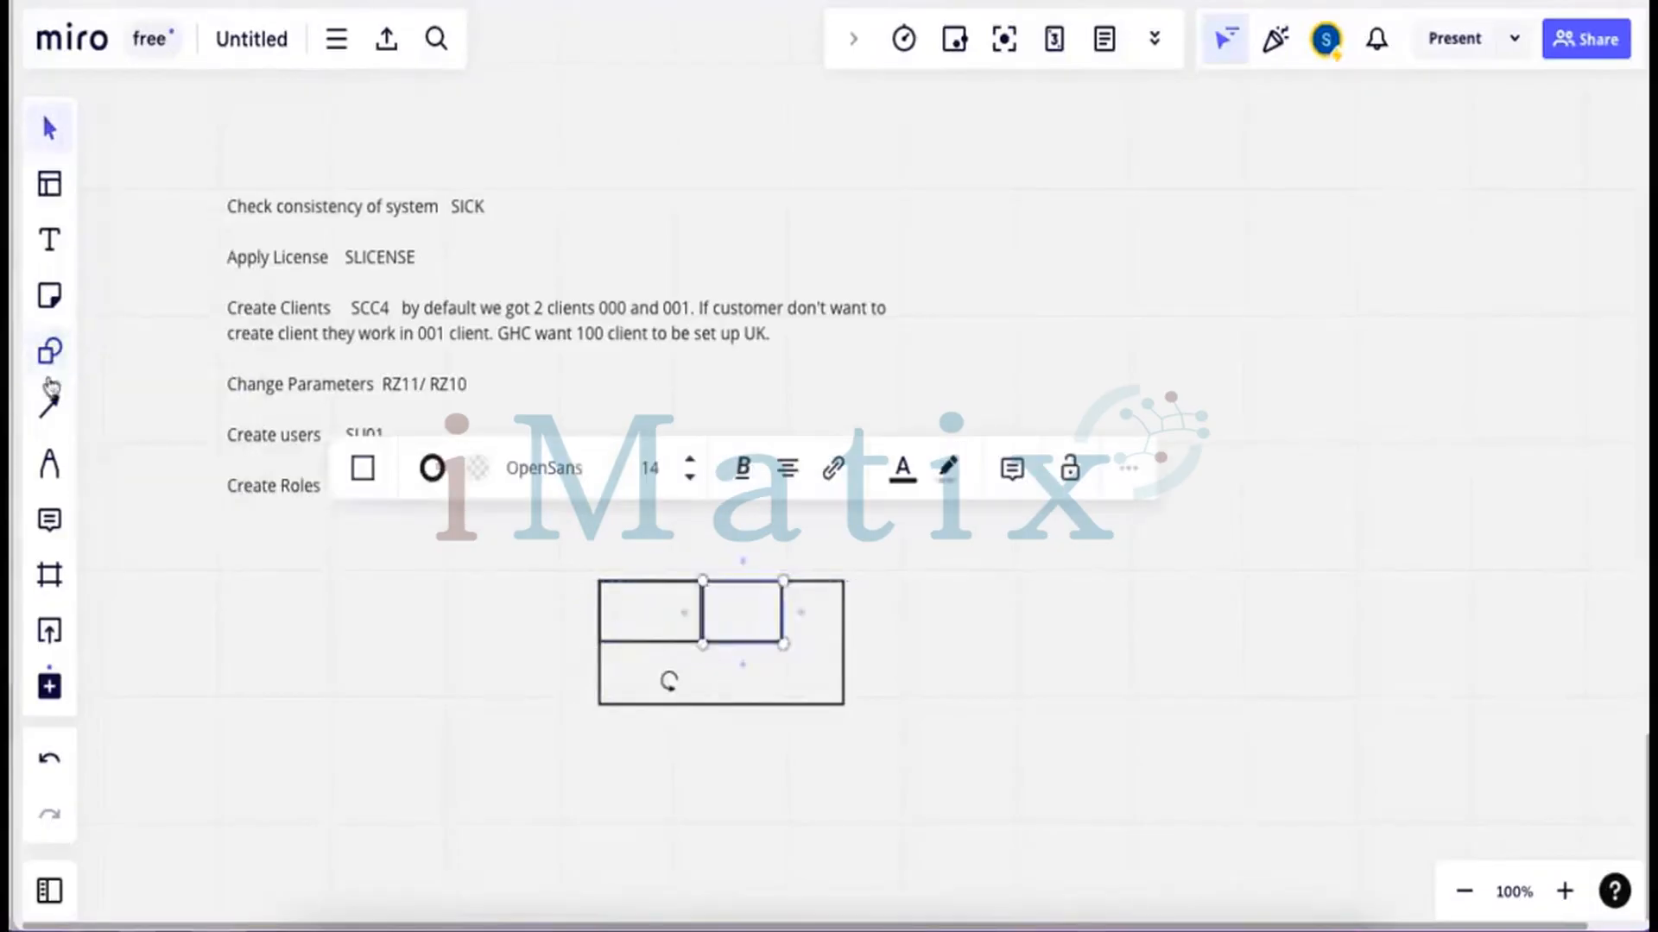
pyautogui.click(49, 352)
pyautogui.moveTo(783, 581); pyautogui.dragTo(845, 643)
# Label the first two cells 000 and 001
pyautogui.click(49, 244)
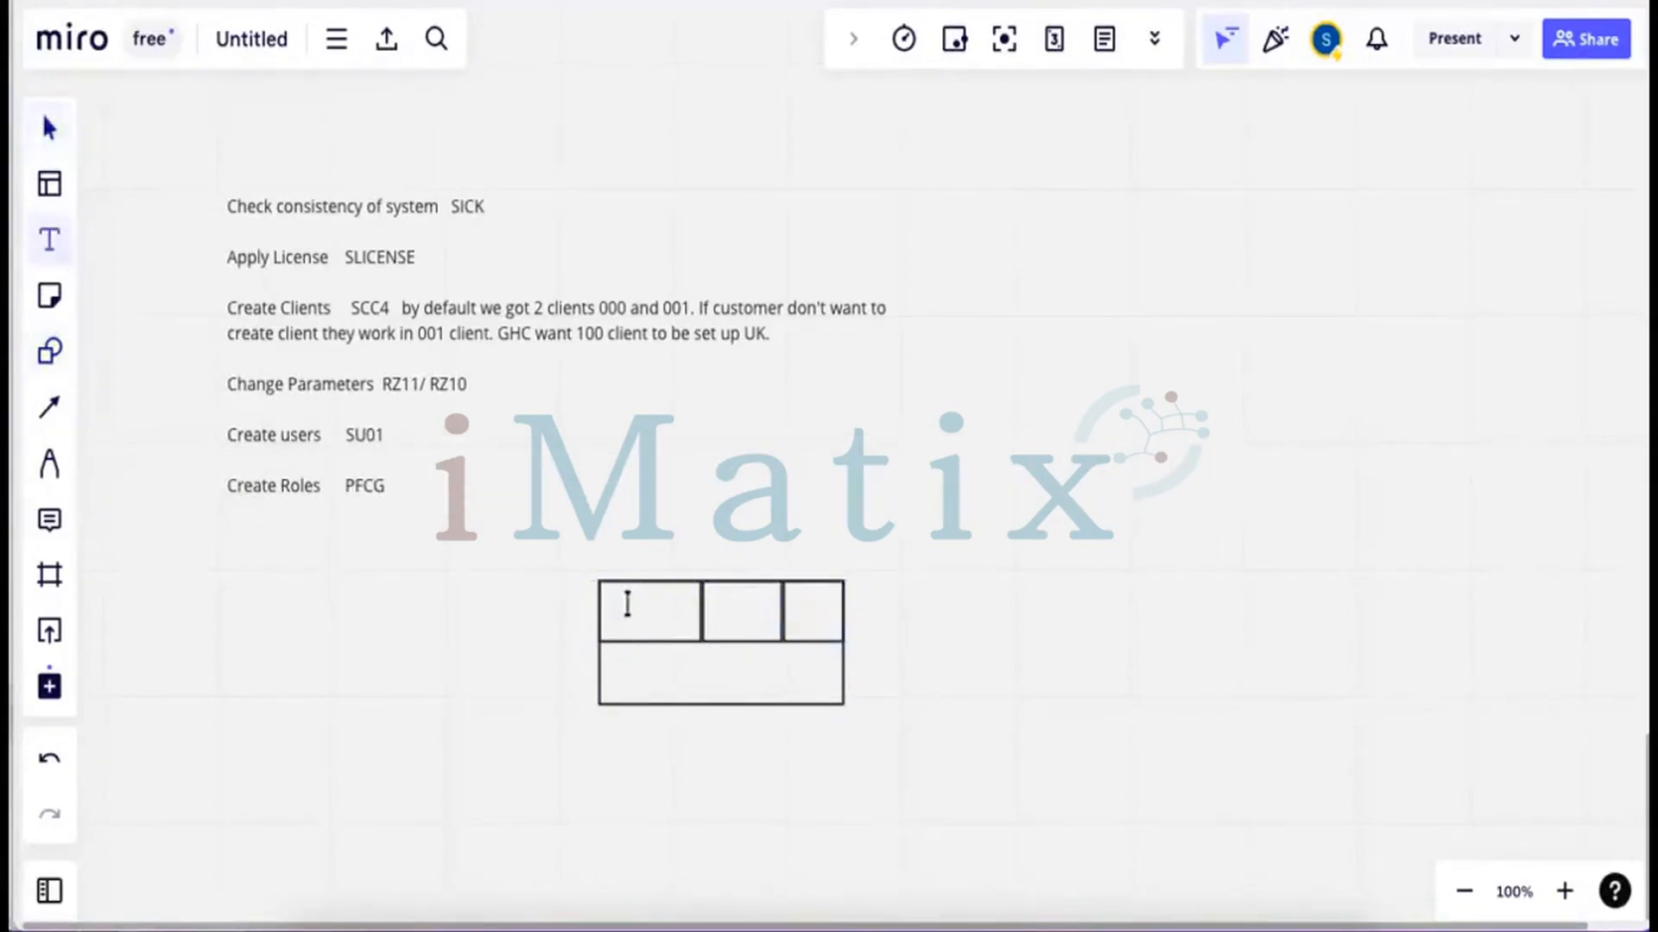
pyautogui.click(627, 604)
pyautogui.write('000')
pyautogui.click(51, 245)
pyautogui.click(722, 602)
pyautogui.write('001')
# Draw an arrow into cell 001 labelled 'dddc su01', with the new user's name beside it
pyautogui.click(51, 411)
pyautogui.moveTo(725, 541); pyautogui.dragTo(730, 578)
pyautogui.click(37, 249)
pyautogui.click(736, 544)
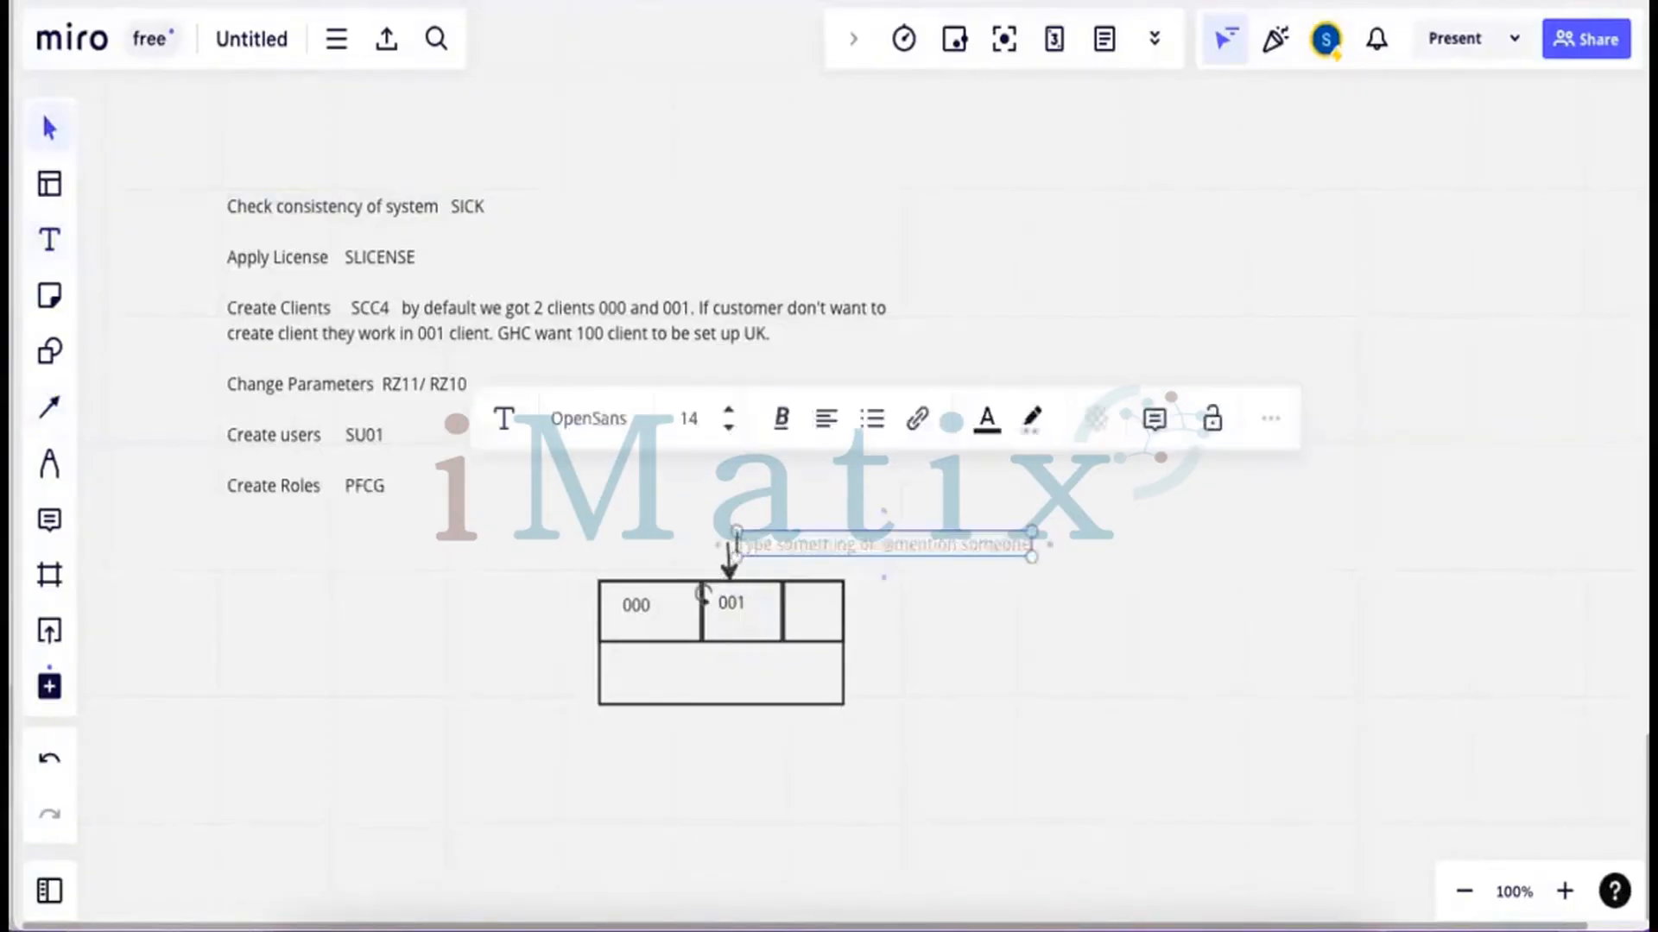
pyautogui.write('ddd')
pyautogui.write('c')
pyautogui.write(' su01')
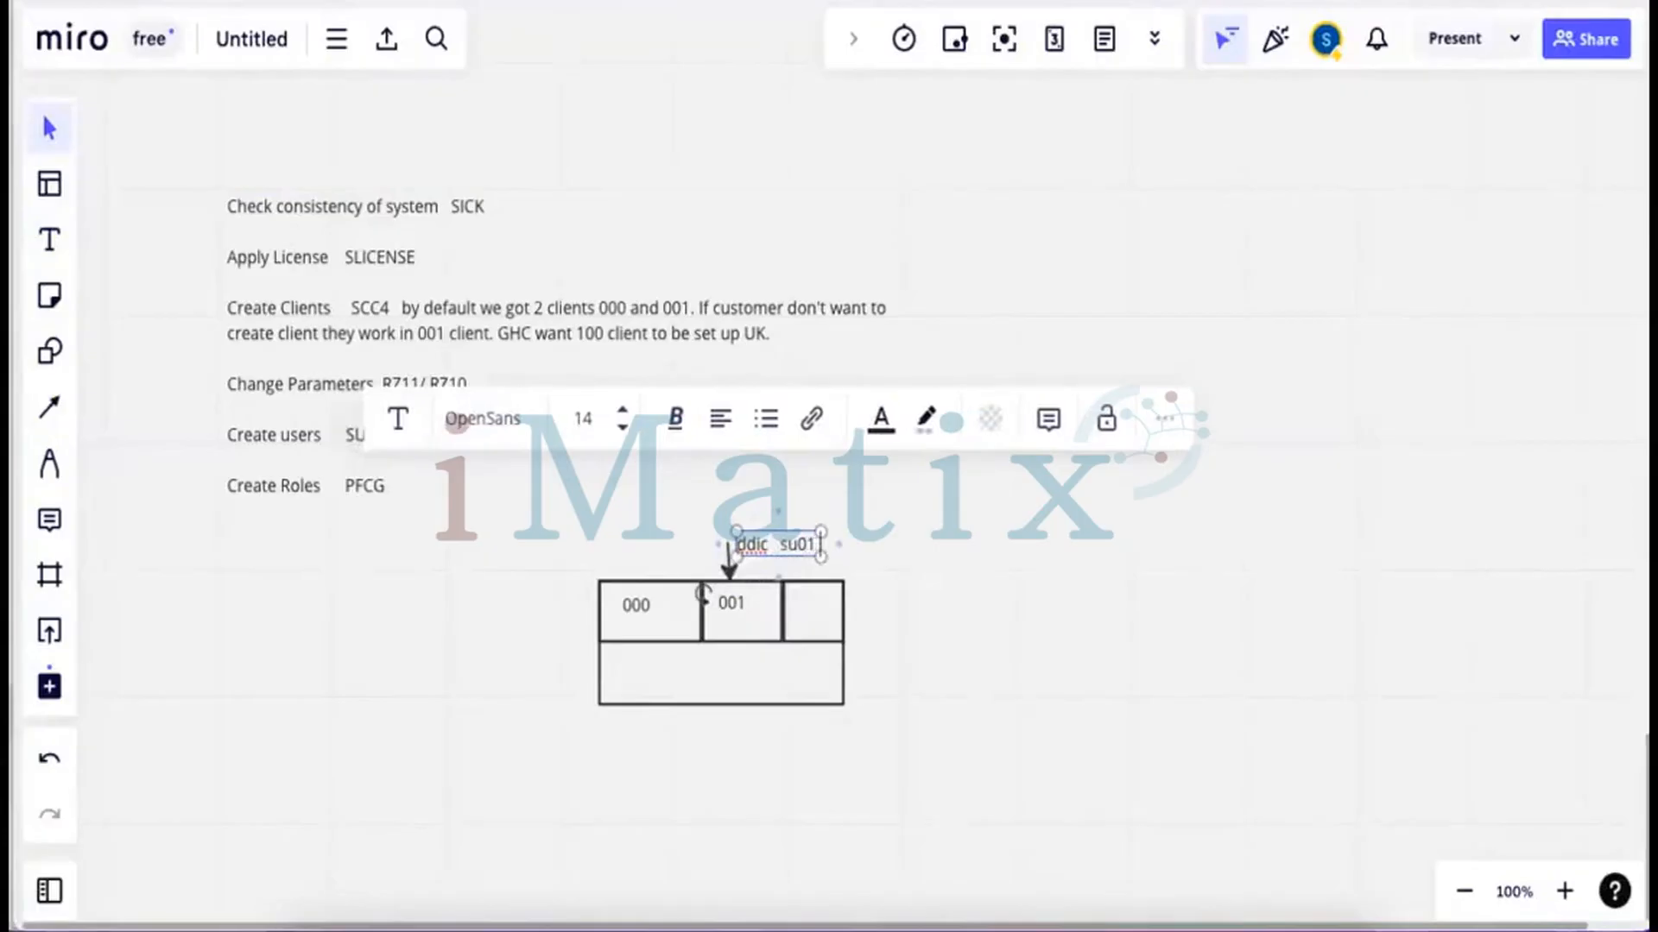
pyautogui.click(49, 240)
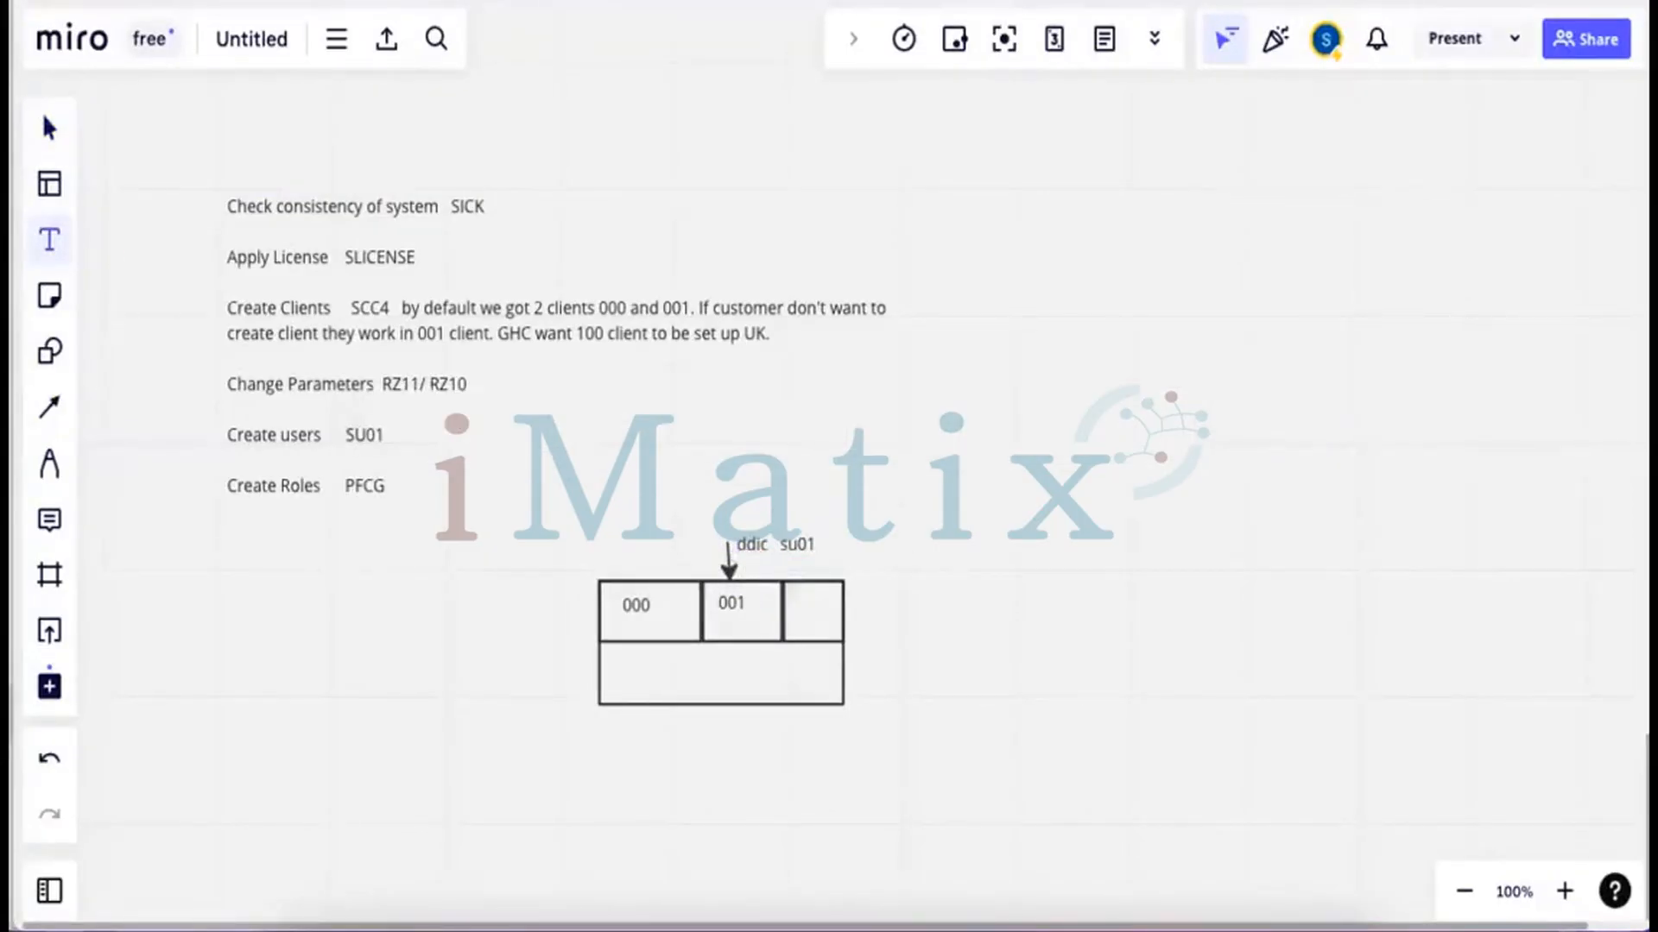
pyautogui.click(751, 573)
pyautogui.write('sanjay')
pyautogui.moveTo(785, 573); pyautogui.dragTo(771, 573)
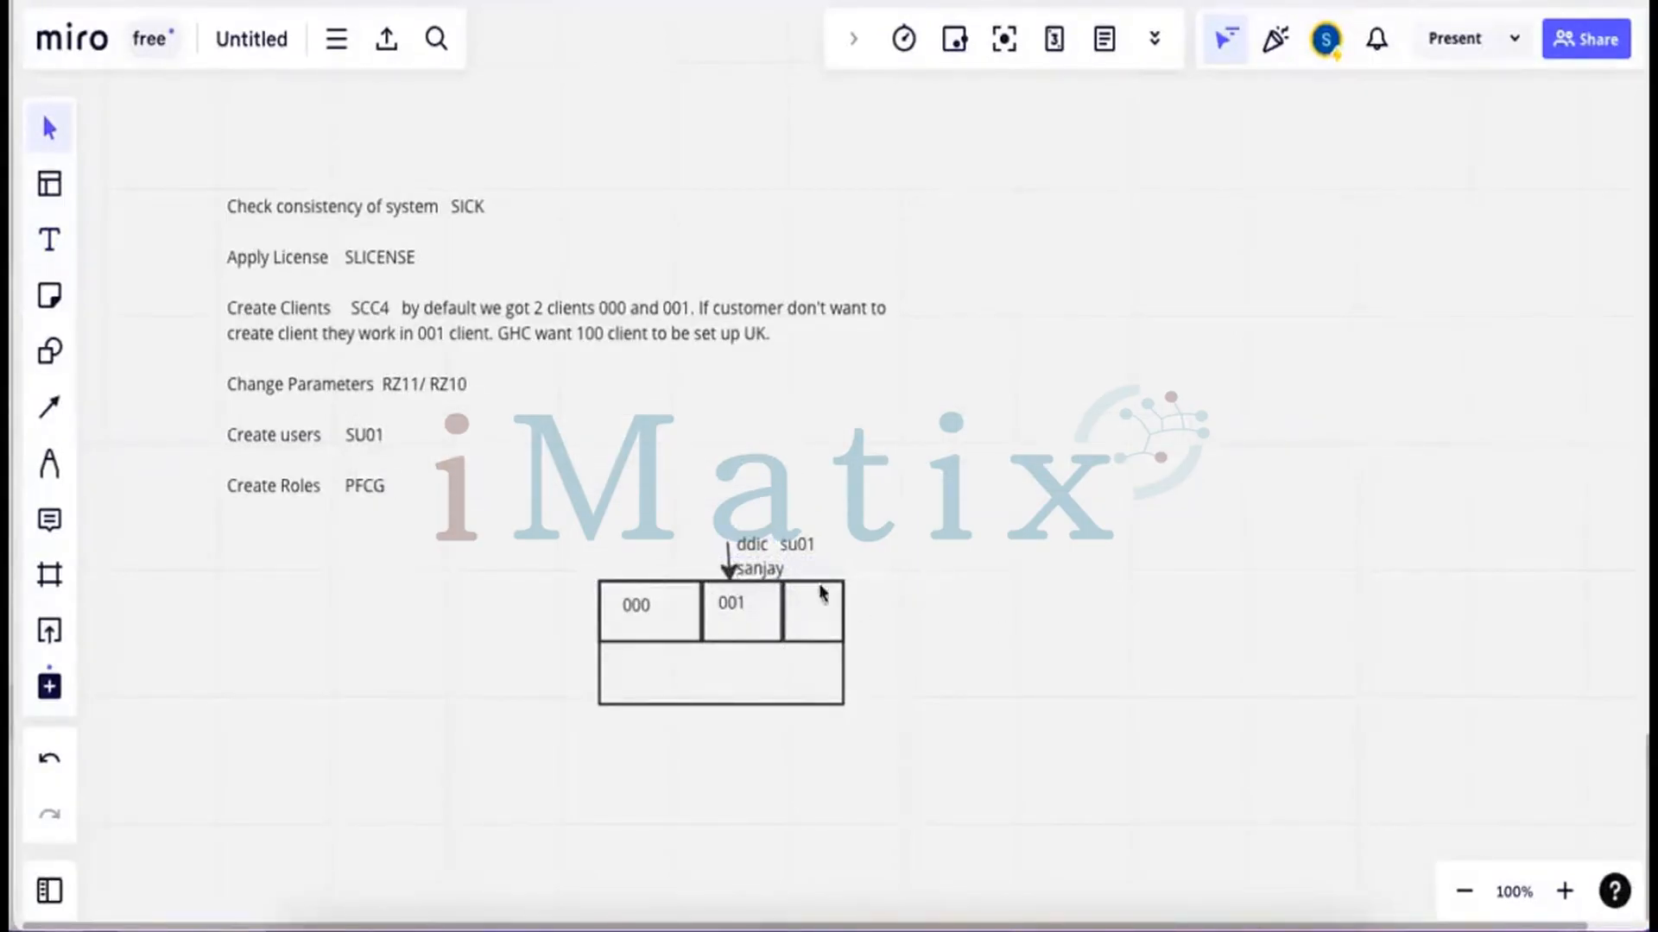
# Label the third cell 100 and move the ddic su01 label up and left
pyautogui.click(50, 240)
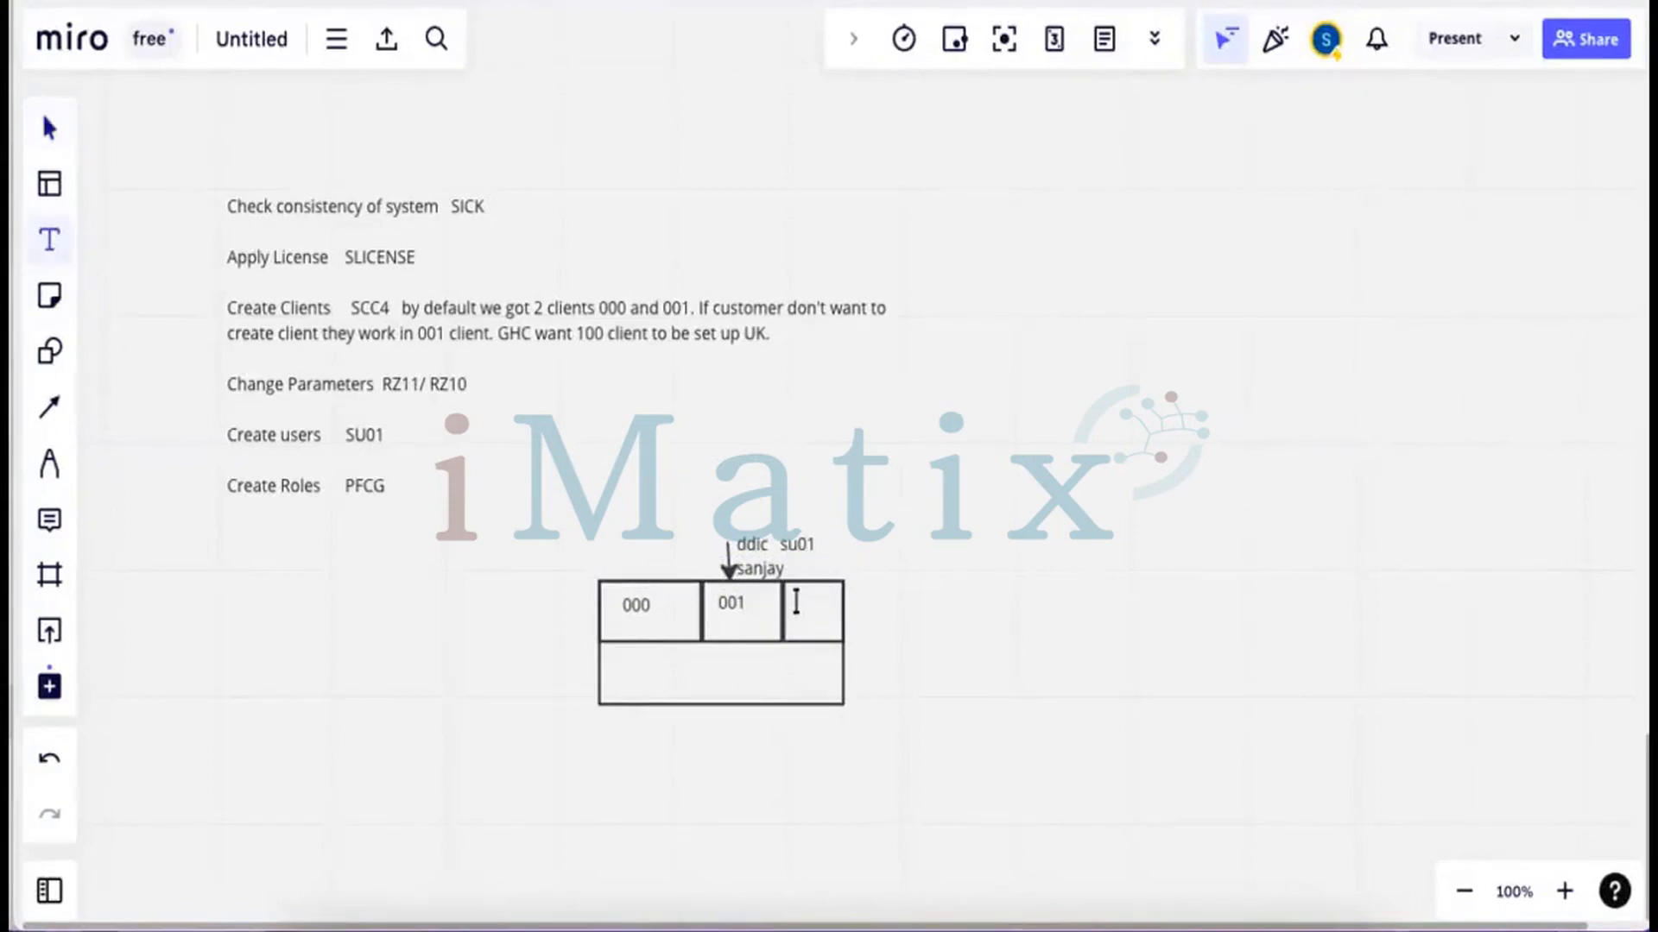
pyautogui.click(794, 599)
pyautogui.write('100')
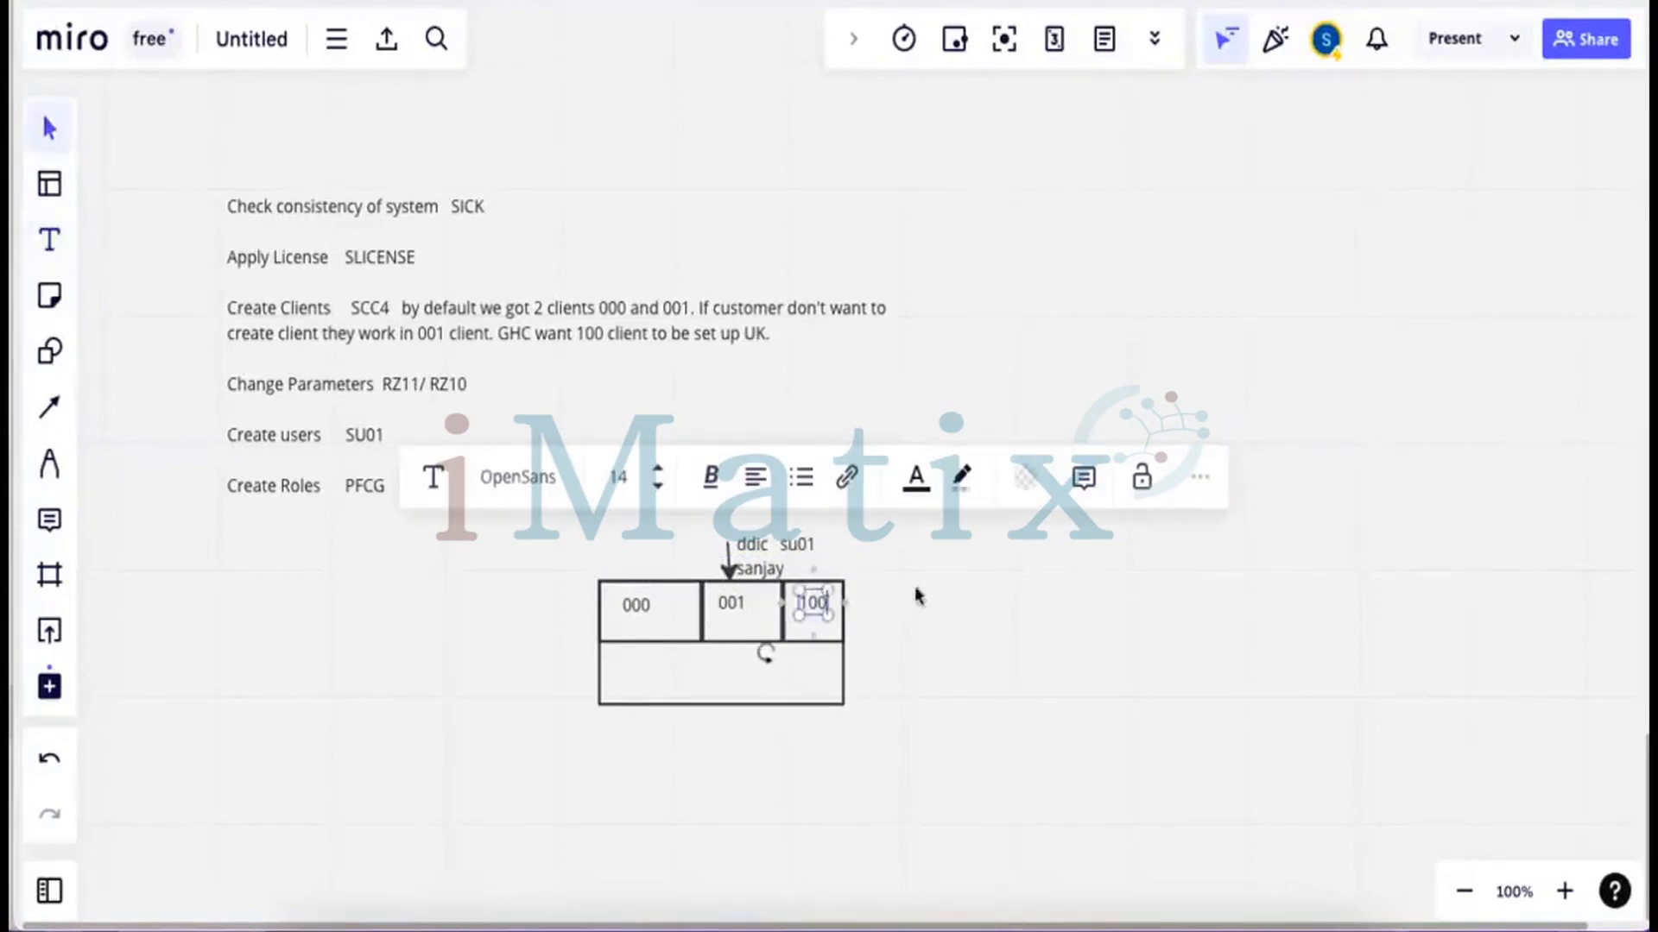
pyautogui.click(760, 612)
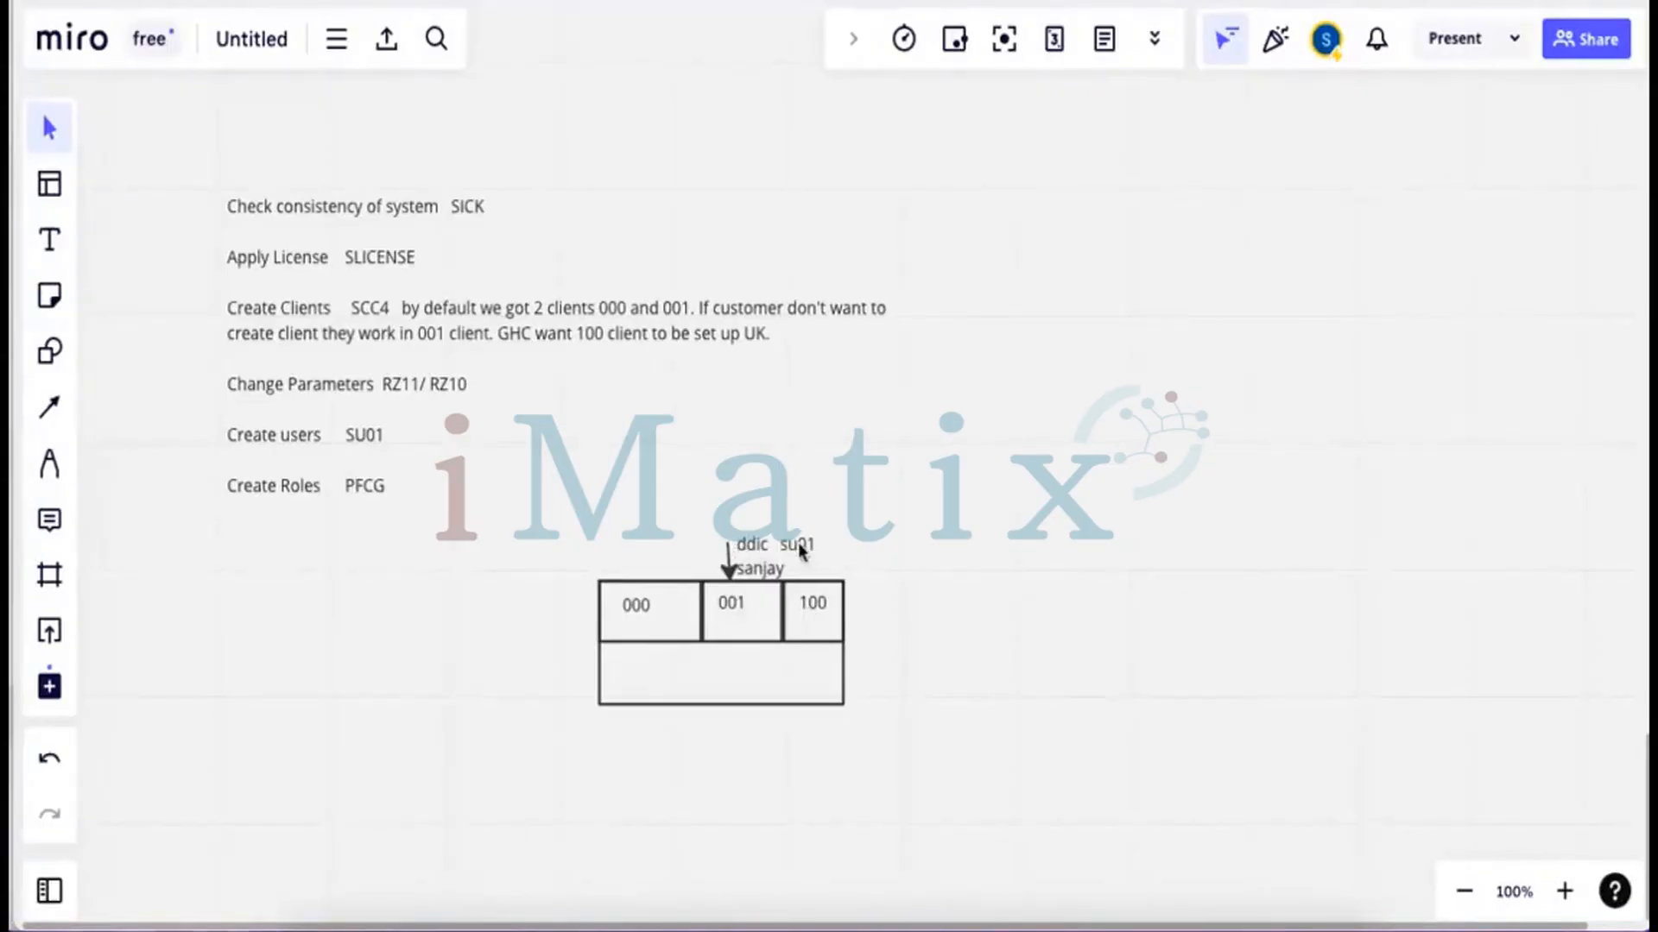
pyautogui.moveTo(799, 546); pyautogui.dragTo(754, 541)
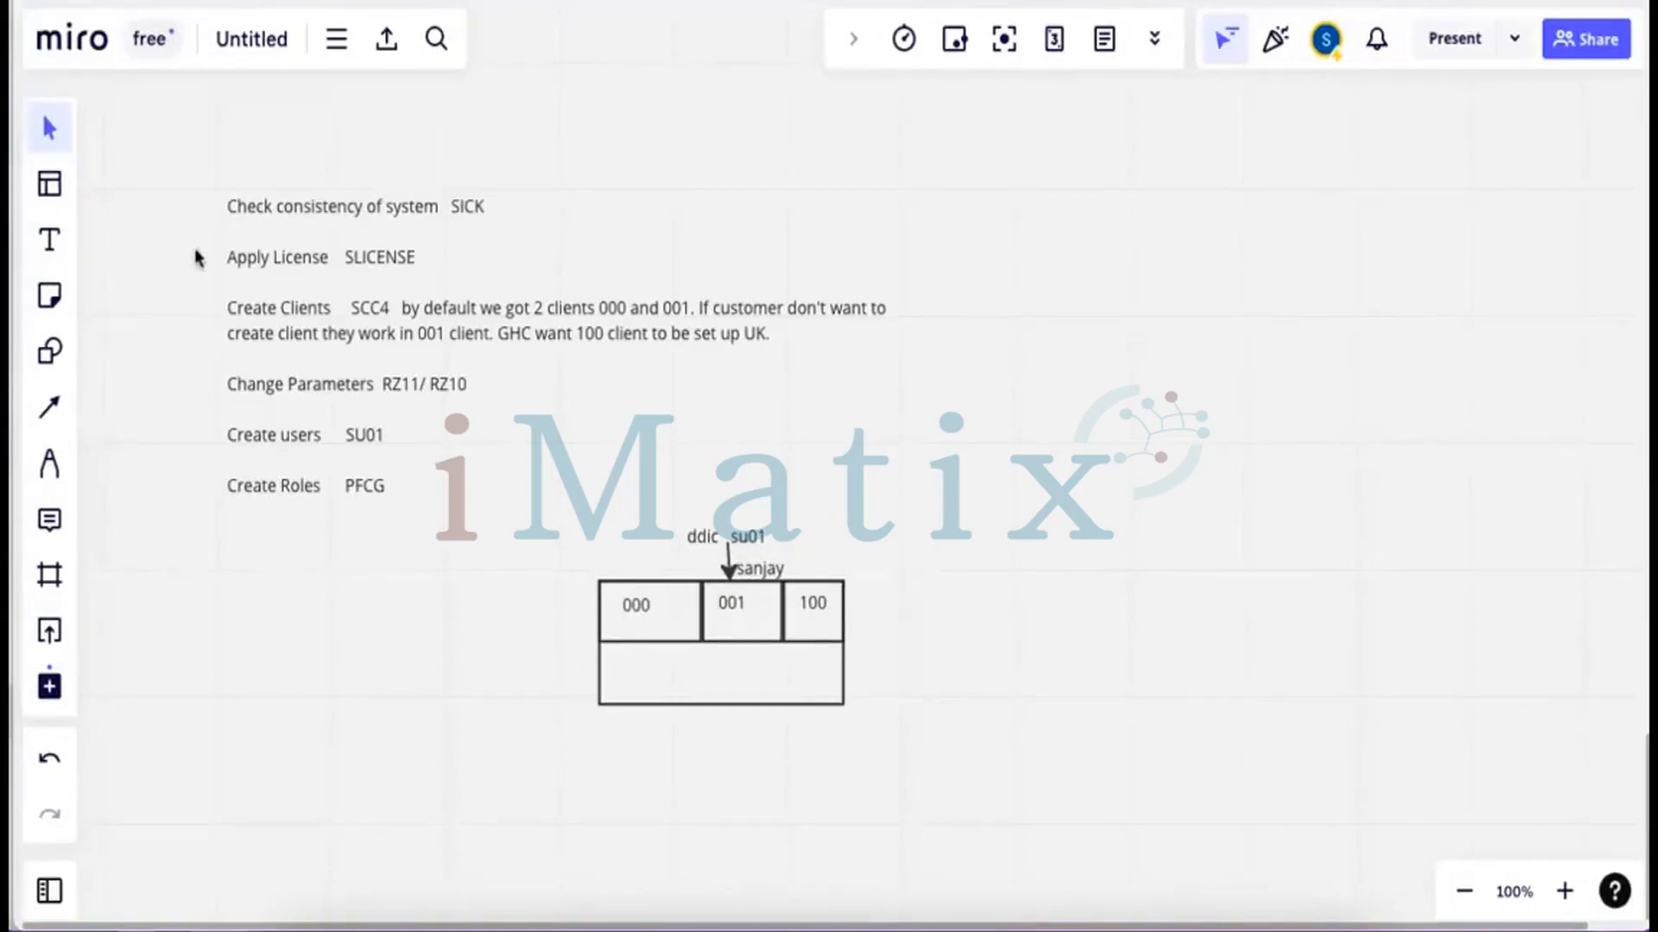
# Add a 'client' label left of the table, then bring WPS Office to the front
pyautogui.click(49, 240)
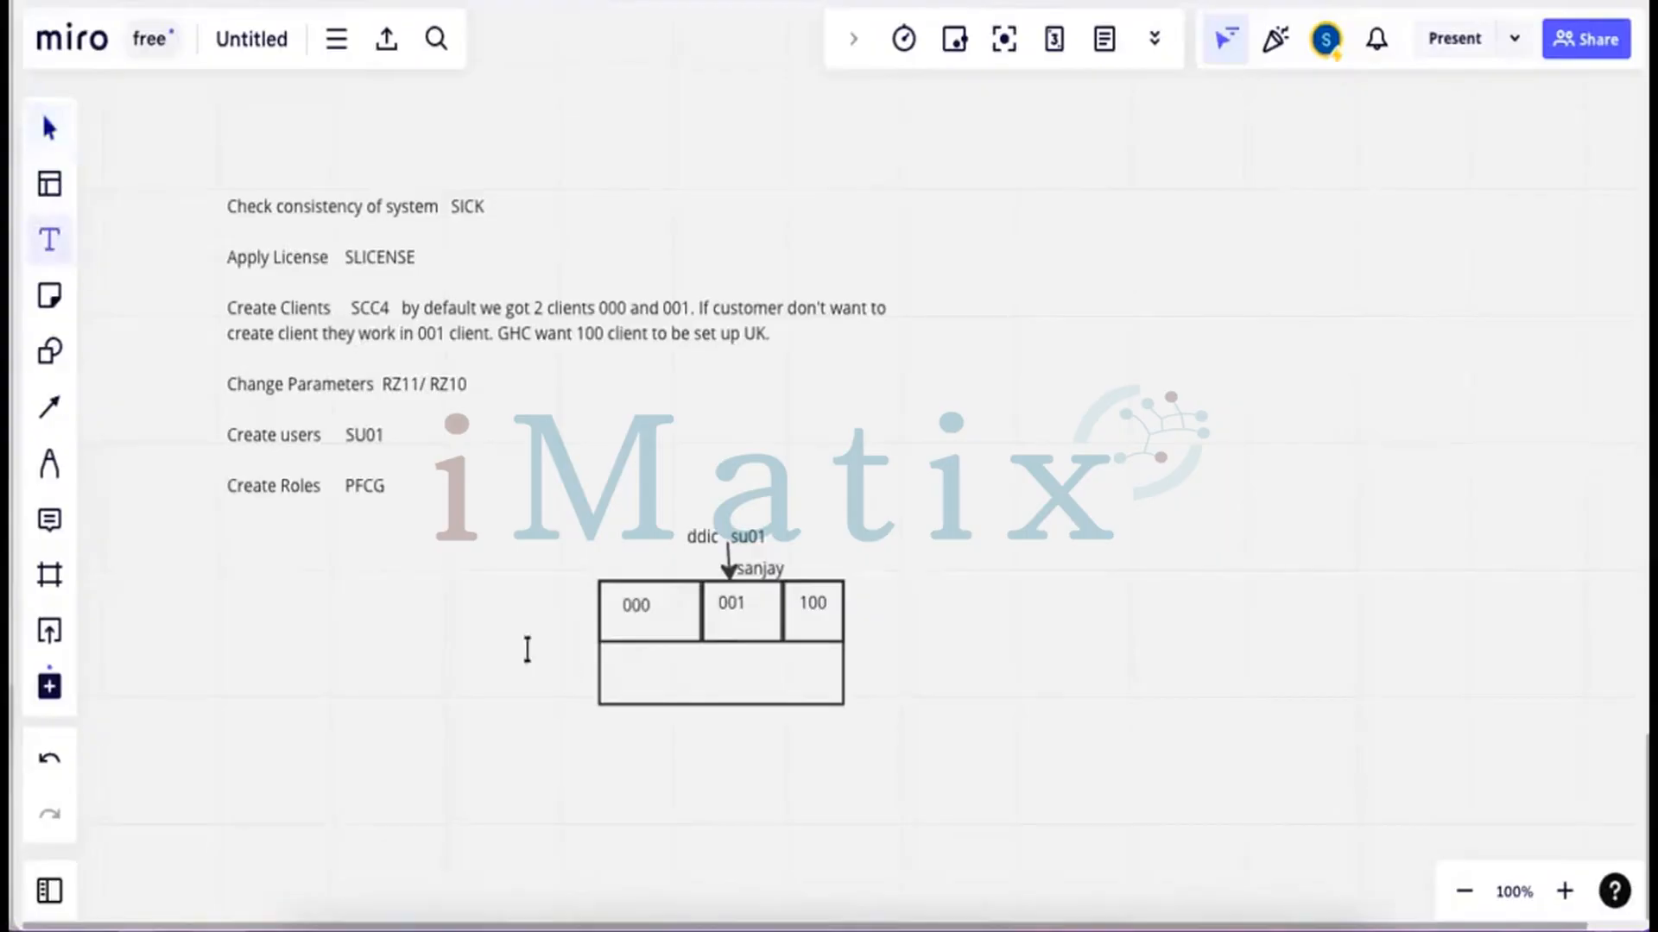
pyautogui.click(504, 633)
pyautogui.write('client')
pyautogui.click(1032, 670)
pyautogui.click(798, 898)
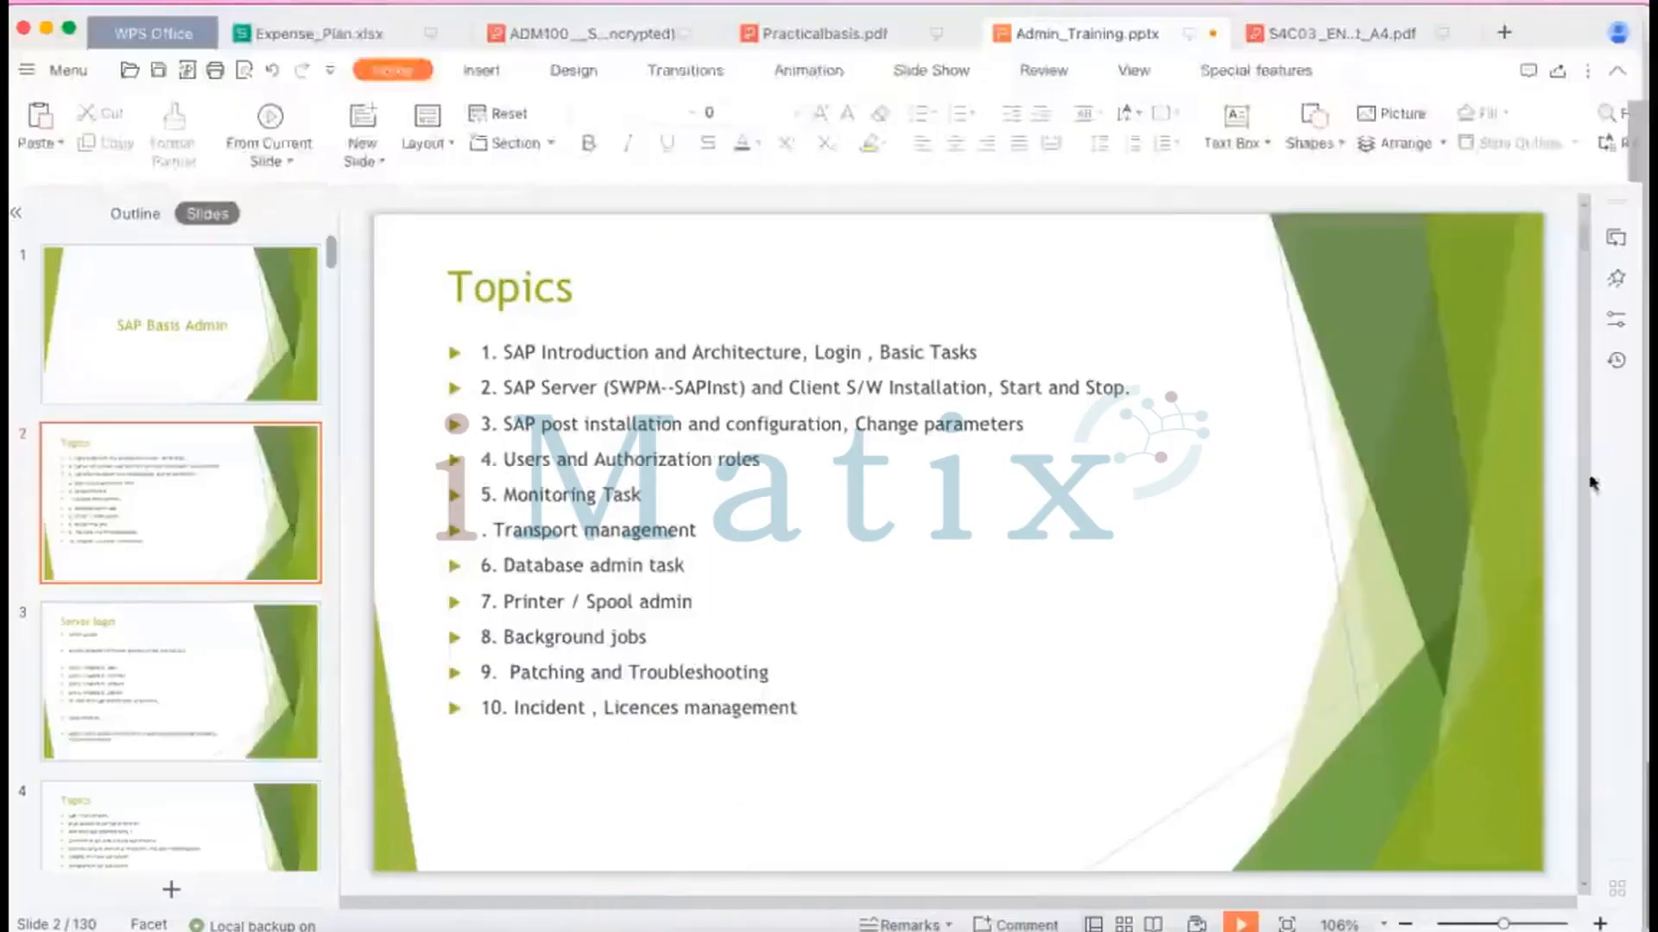
# Scroll the Admin_Training slides to slide 19, 'How Does SAP Software Work?'
pyautogui.scroll(-3, 1592, 481)
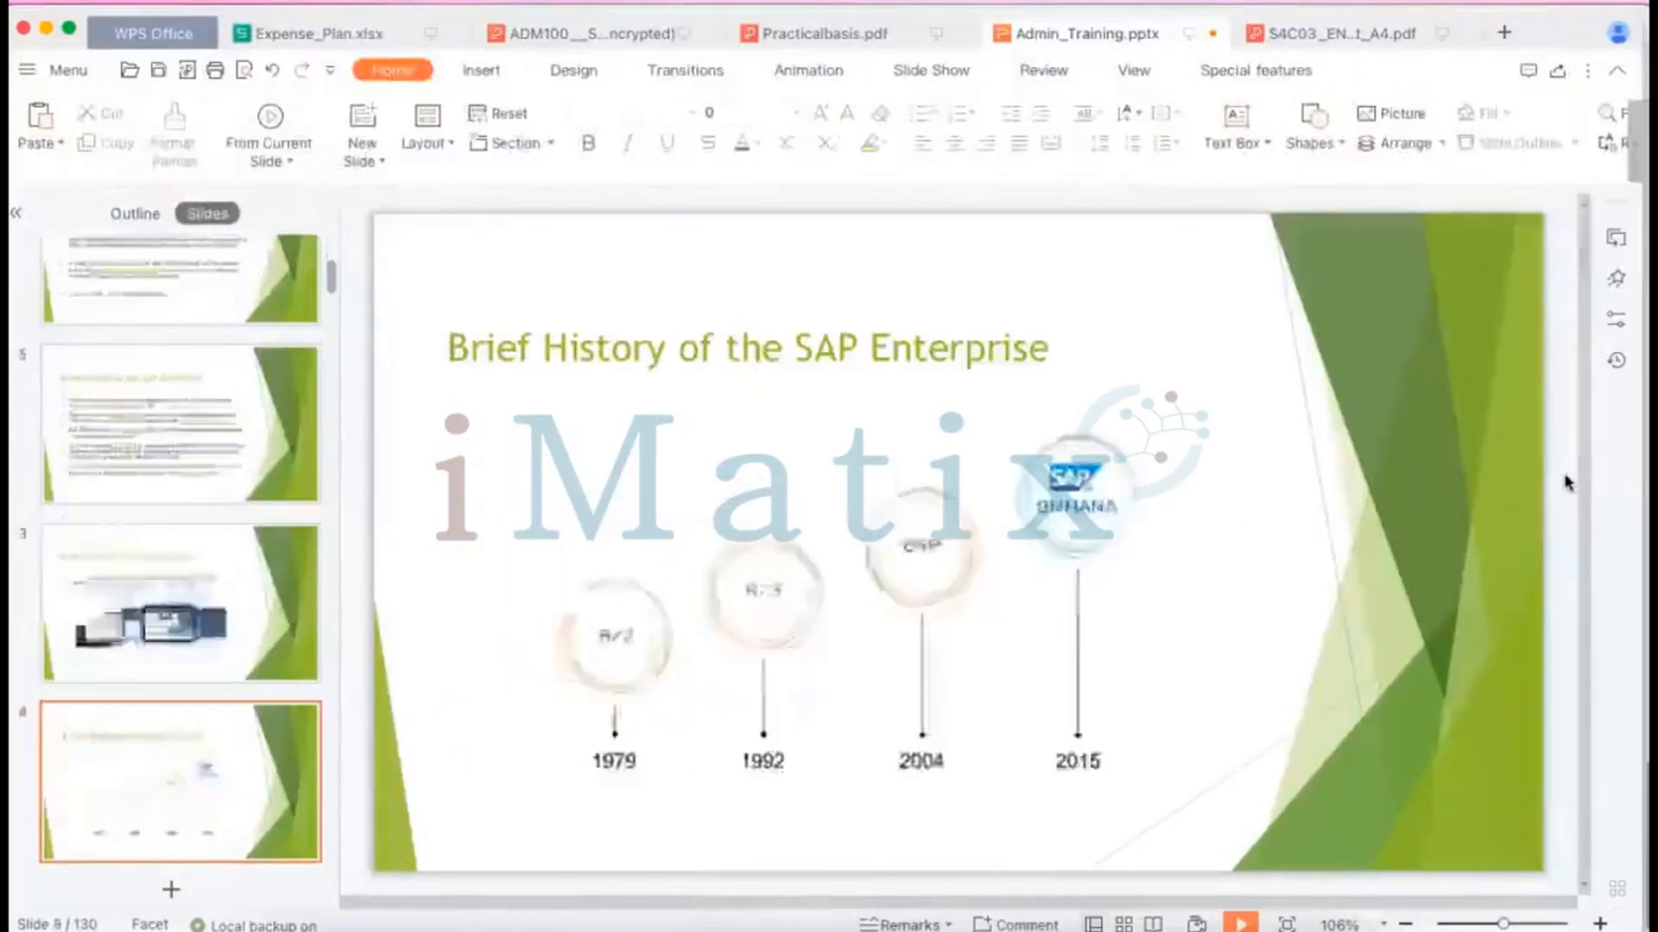
pyautogui.scroll(-14, 1567, 481)
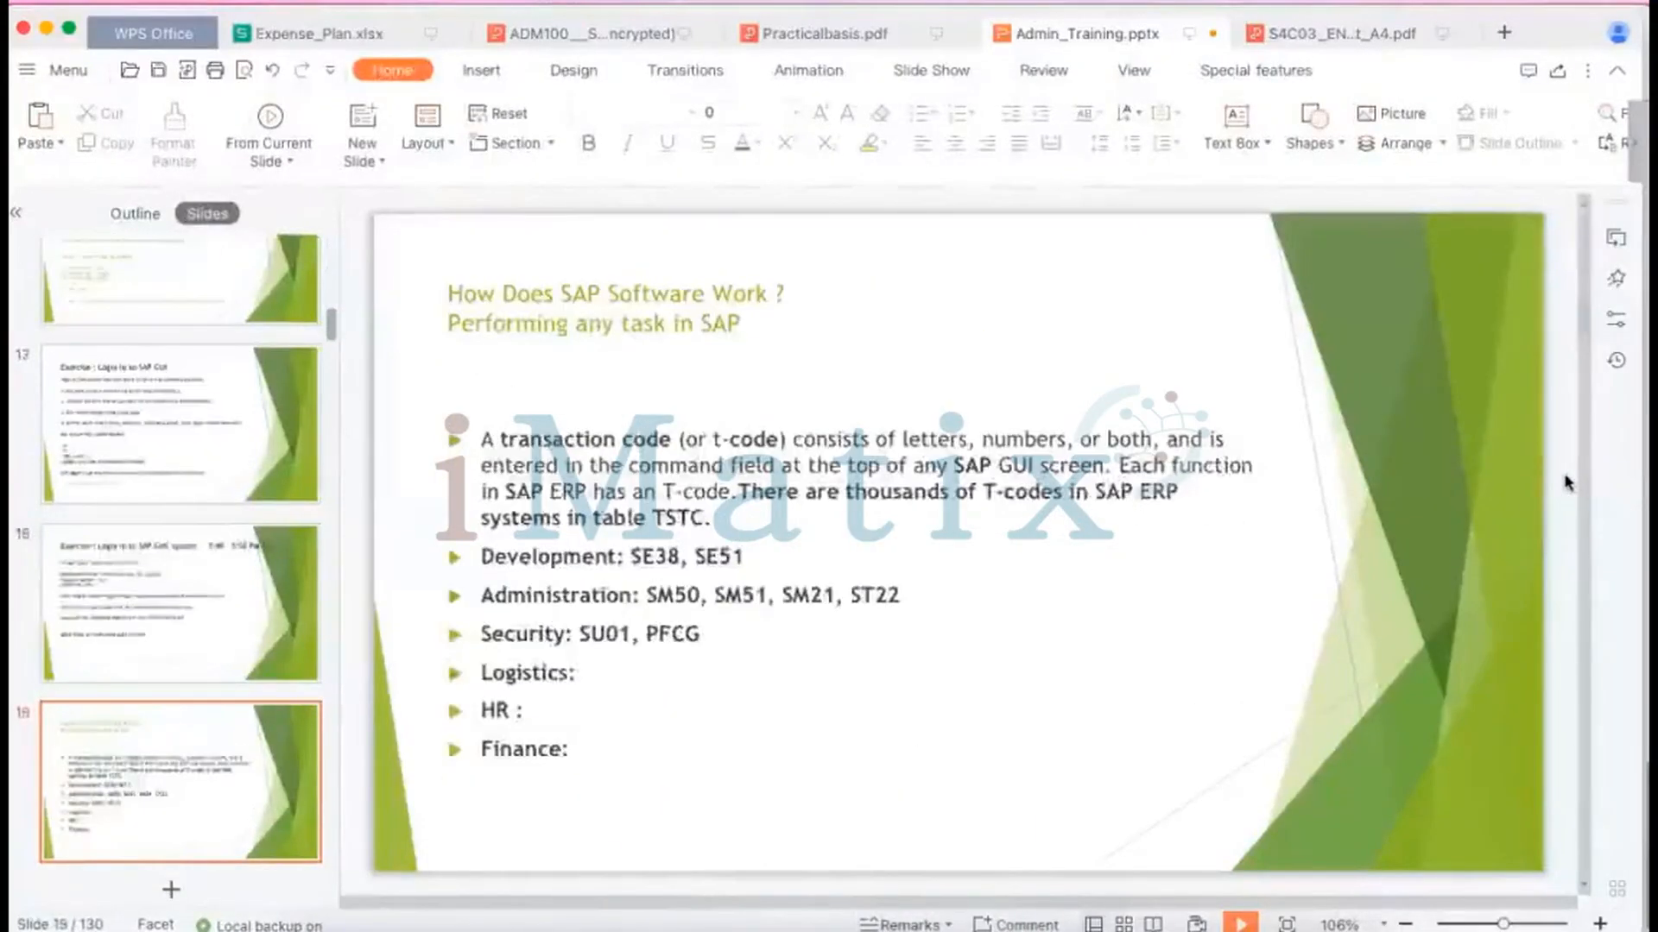
pyautogui.scroll(-1, 1567, 482)
pyautogui.scroll(1, 1567, 482)
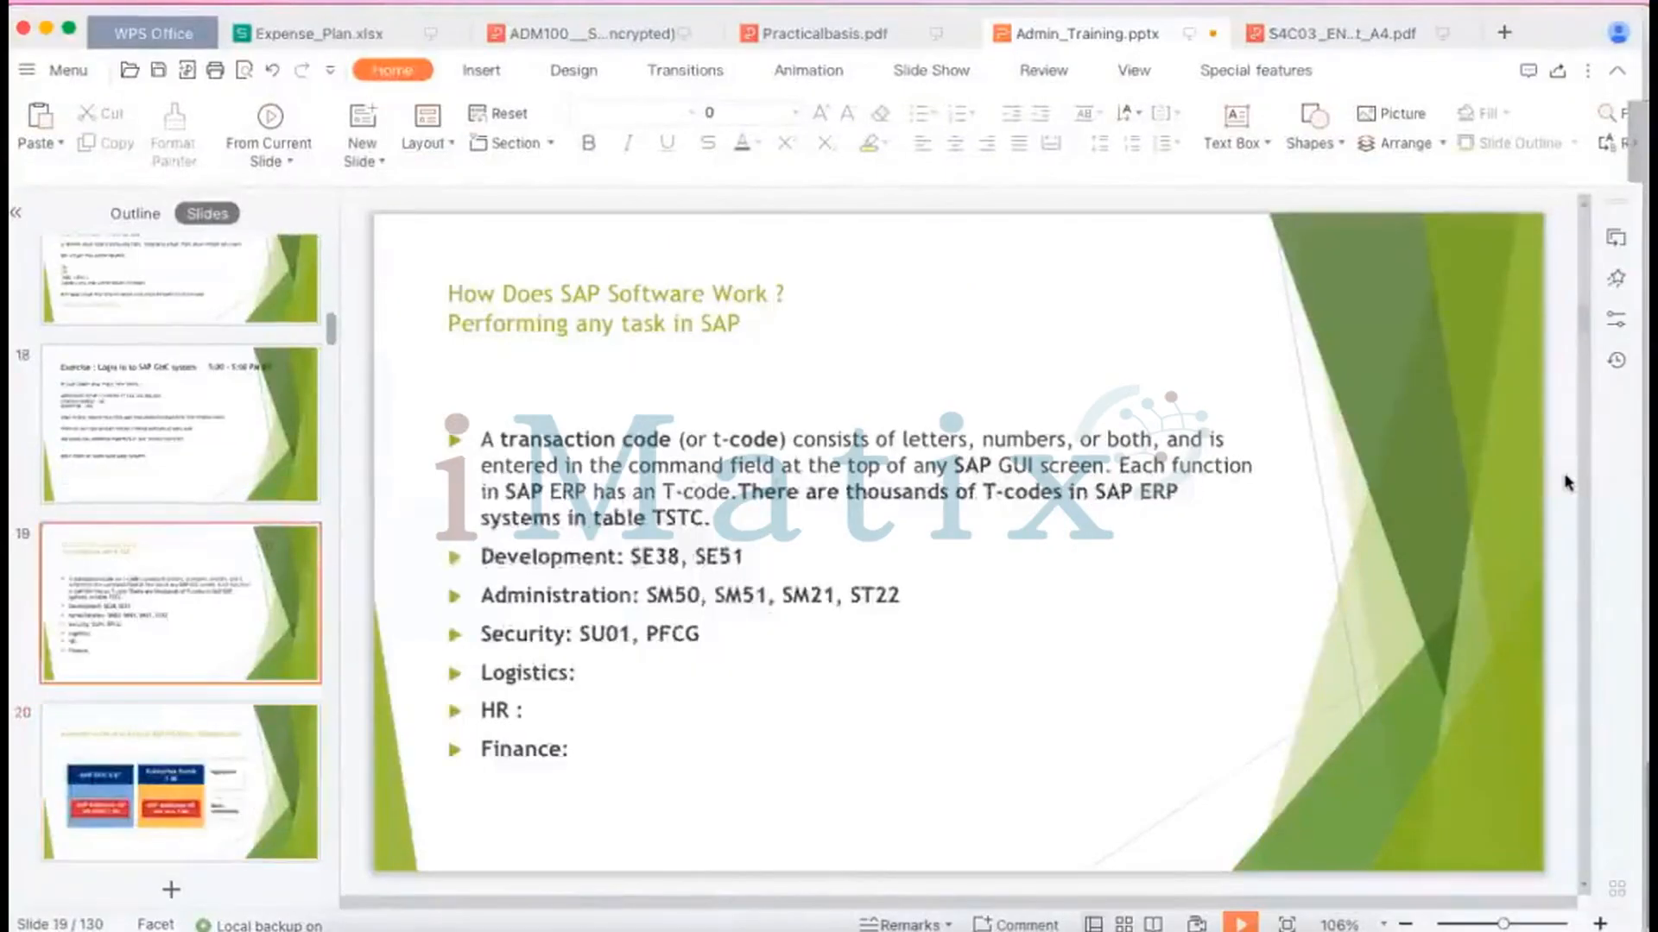
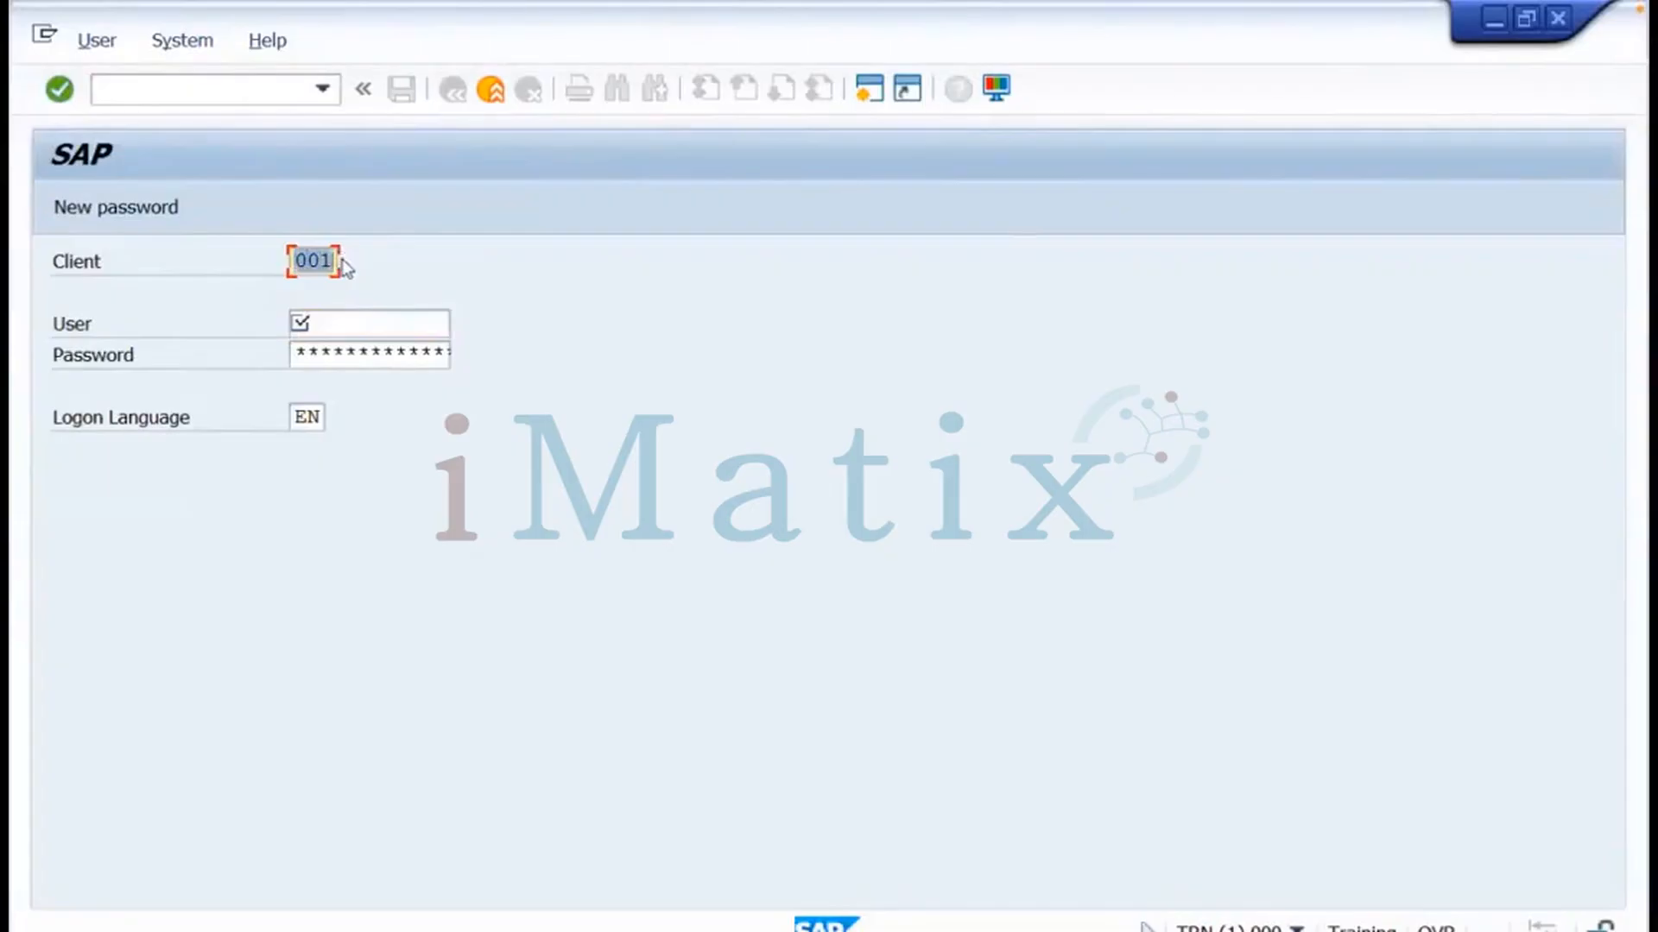
# Enter client 100 and user sap* on the SAP logon screen, moving on to the password field
pyautogui.write('100')
pyautogui.click(328, 325)
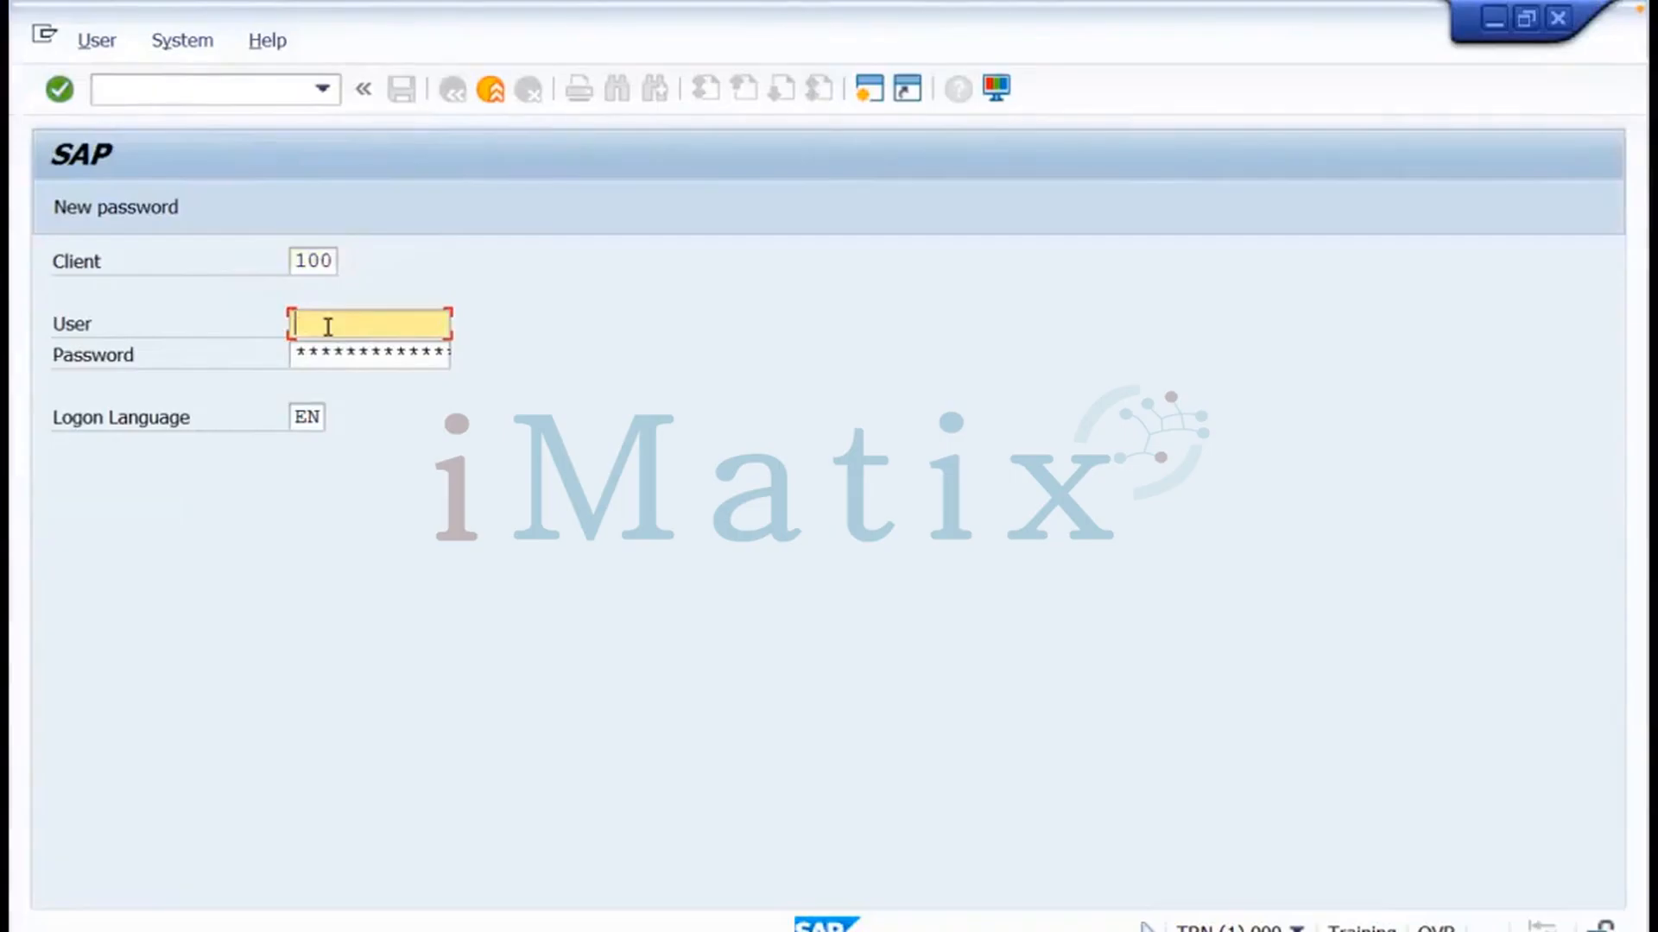
pyautogui.write('sap')
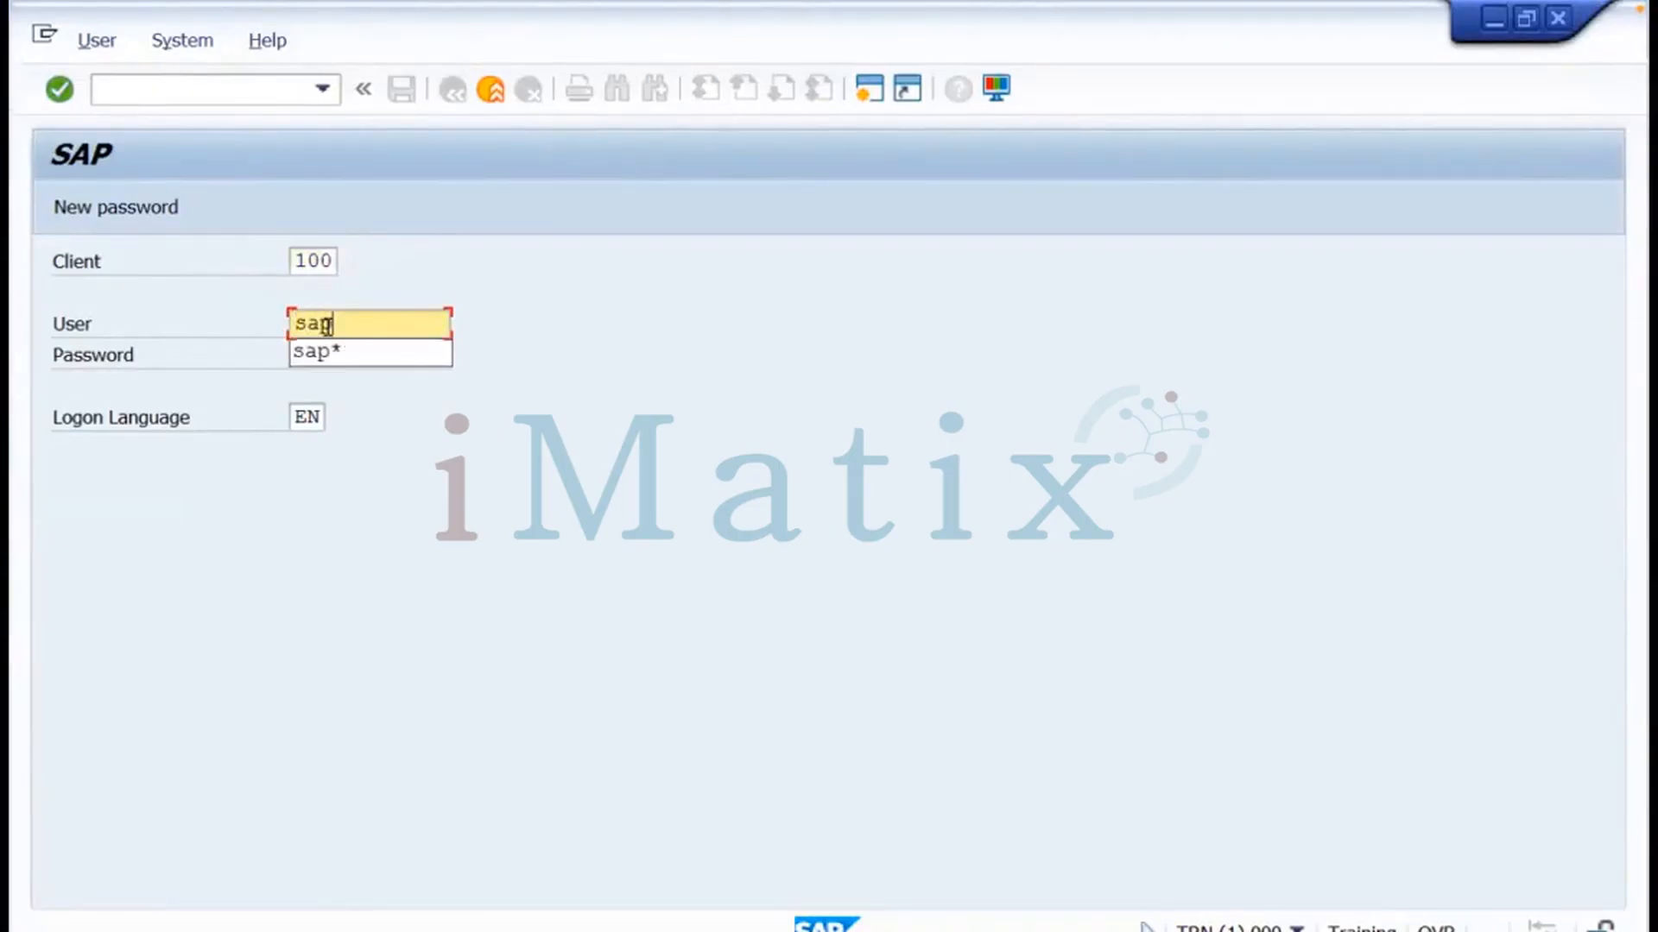
pyautogui.write('*')
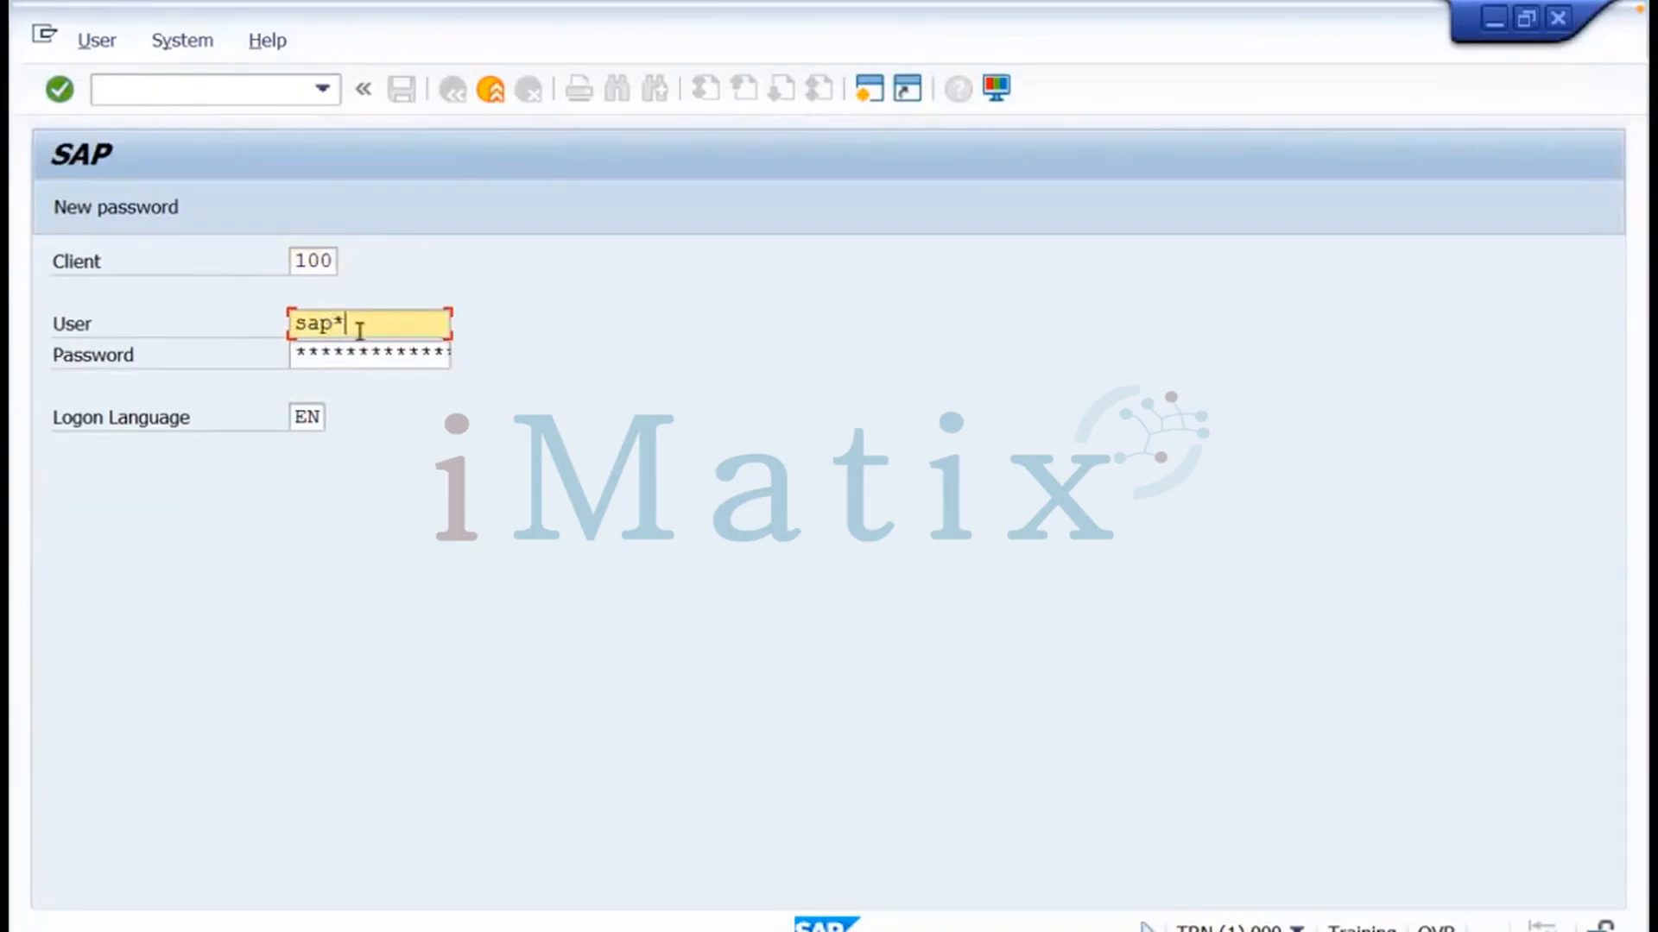
pyautogui.press('Tab')
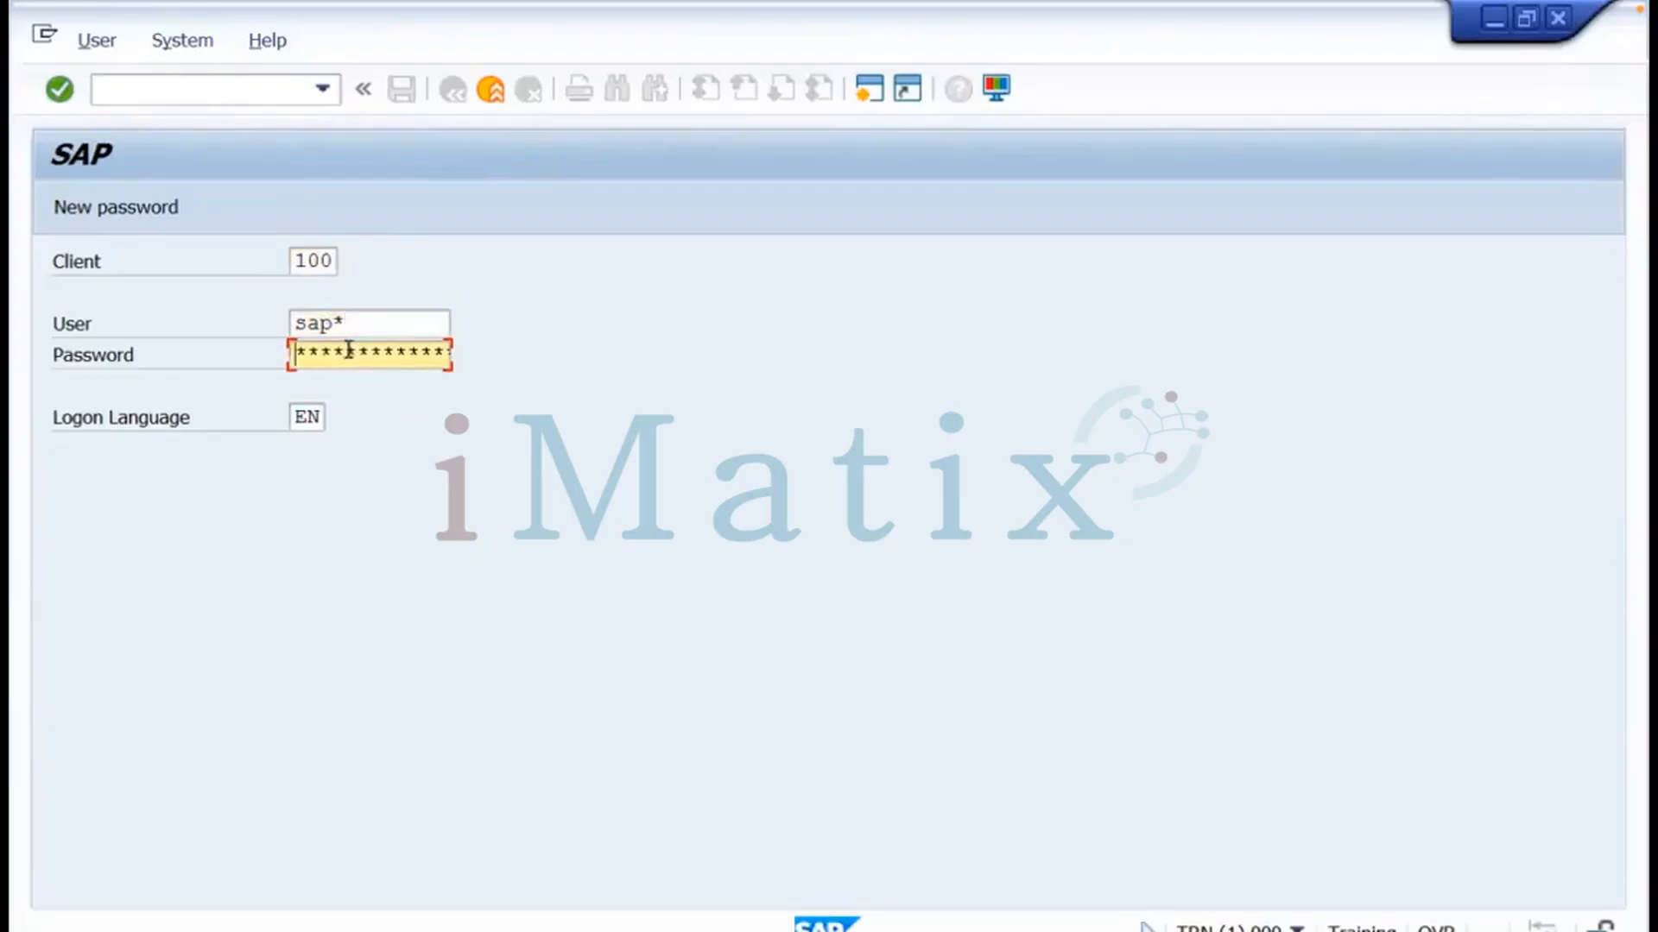
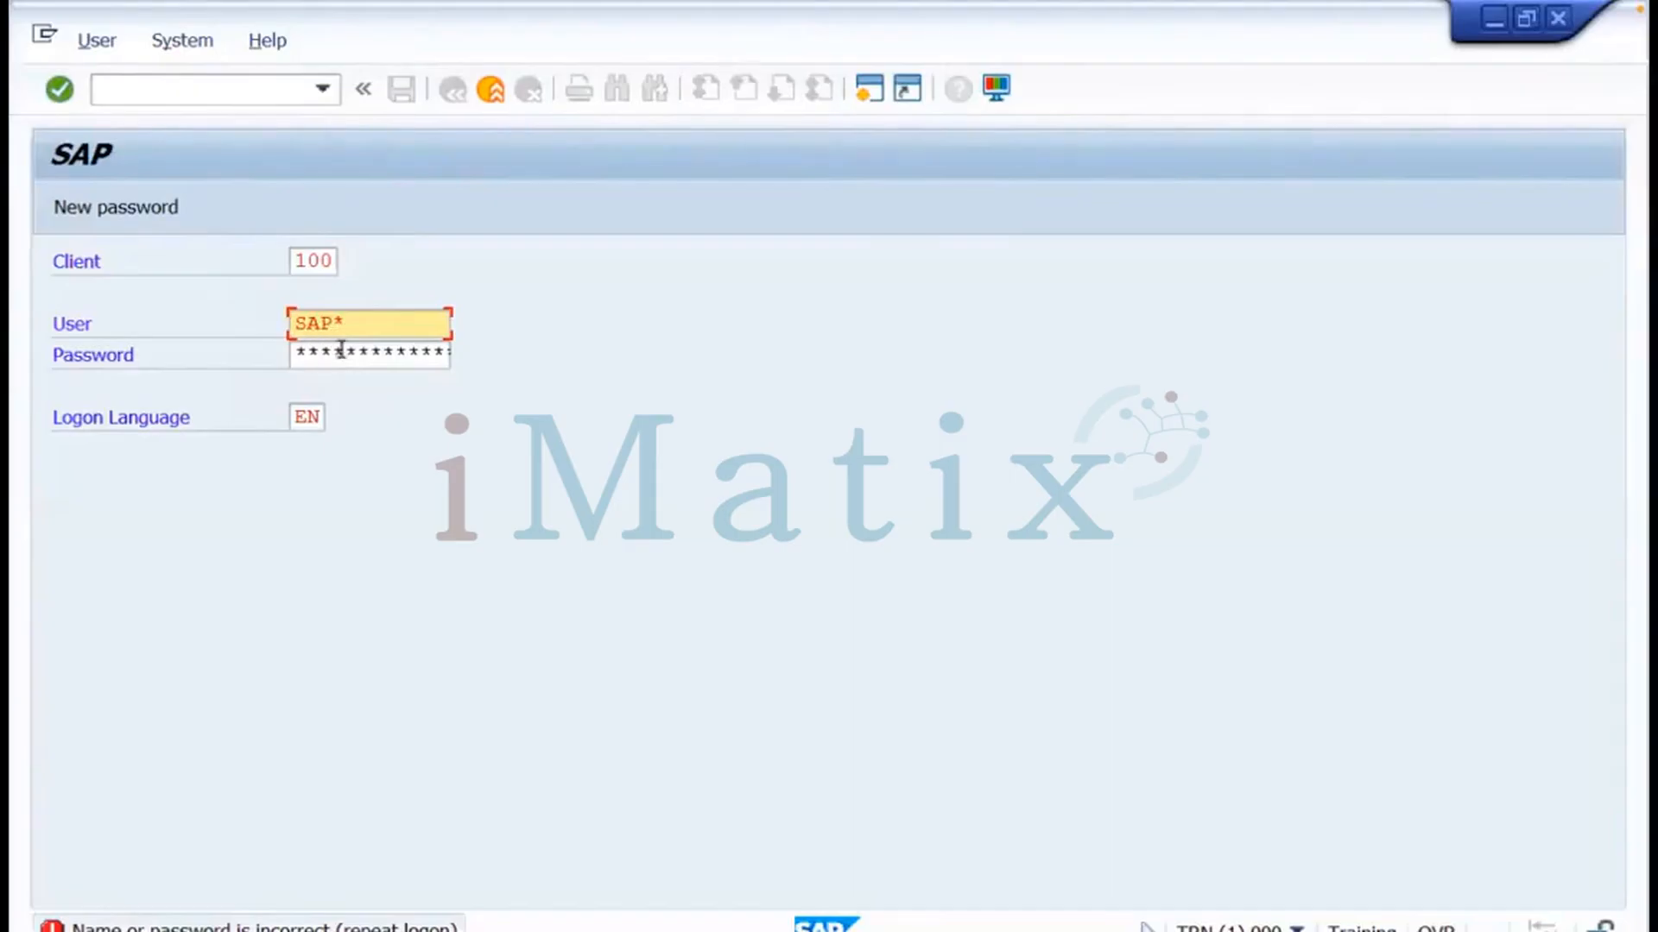
# Bring up previews of all open SAP sessions over the rejected sap* logon screen
pyautogui.click(397, 931)
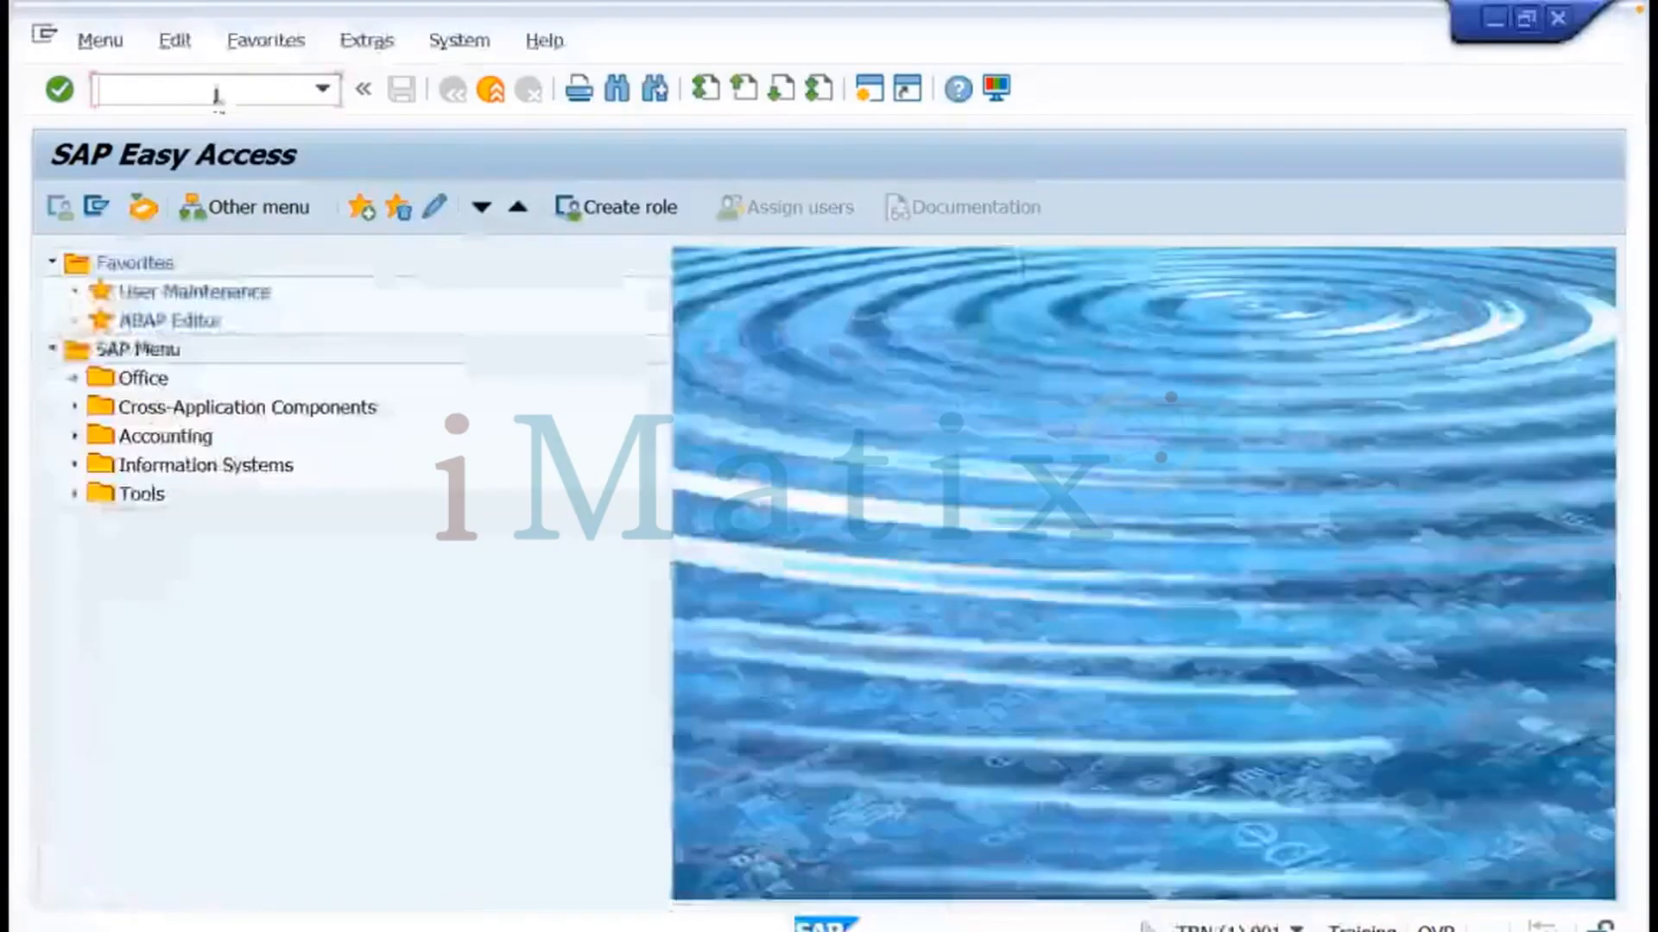
# Switch to the SAP Easy Access session and start transaction RZ10
pyautogui.click(216, 94)
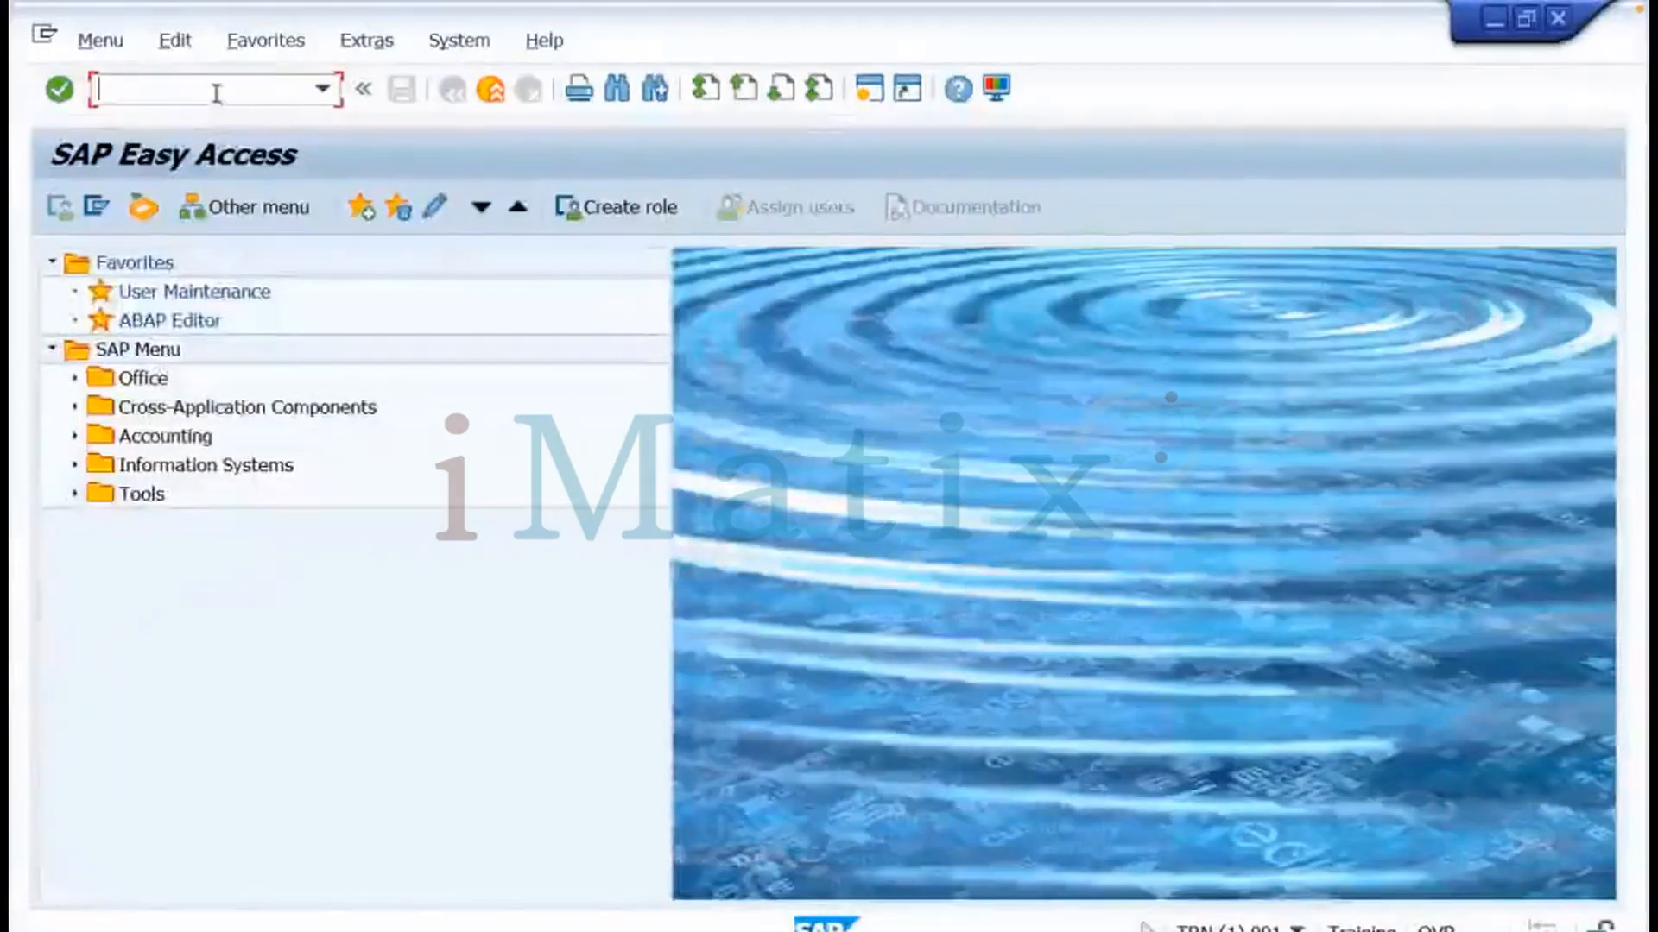
pyautogui.write('rz10')
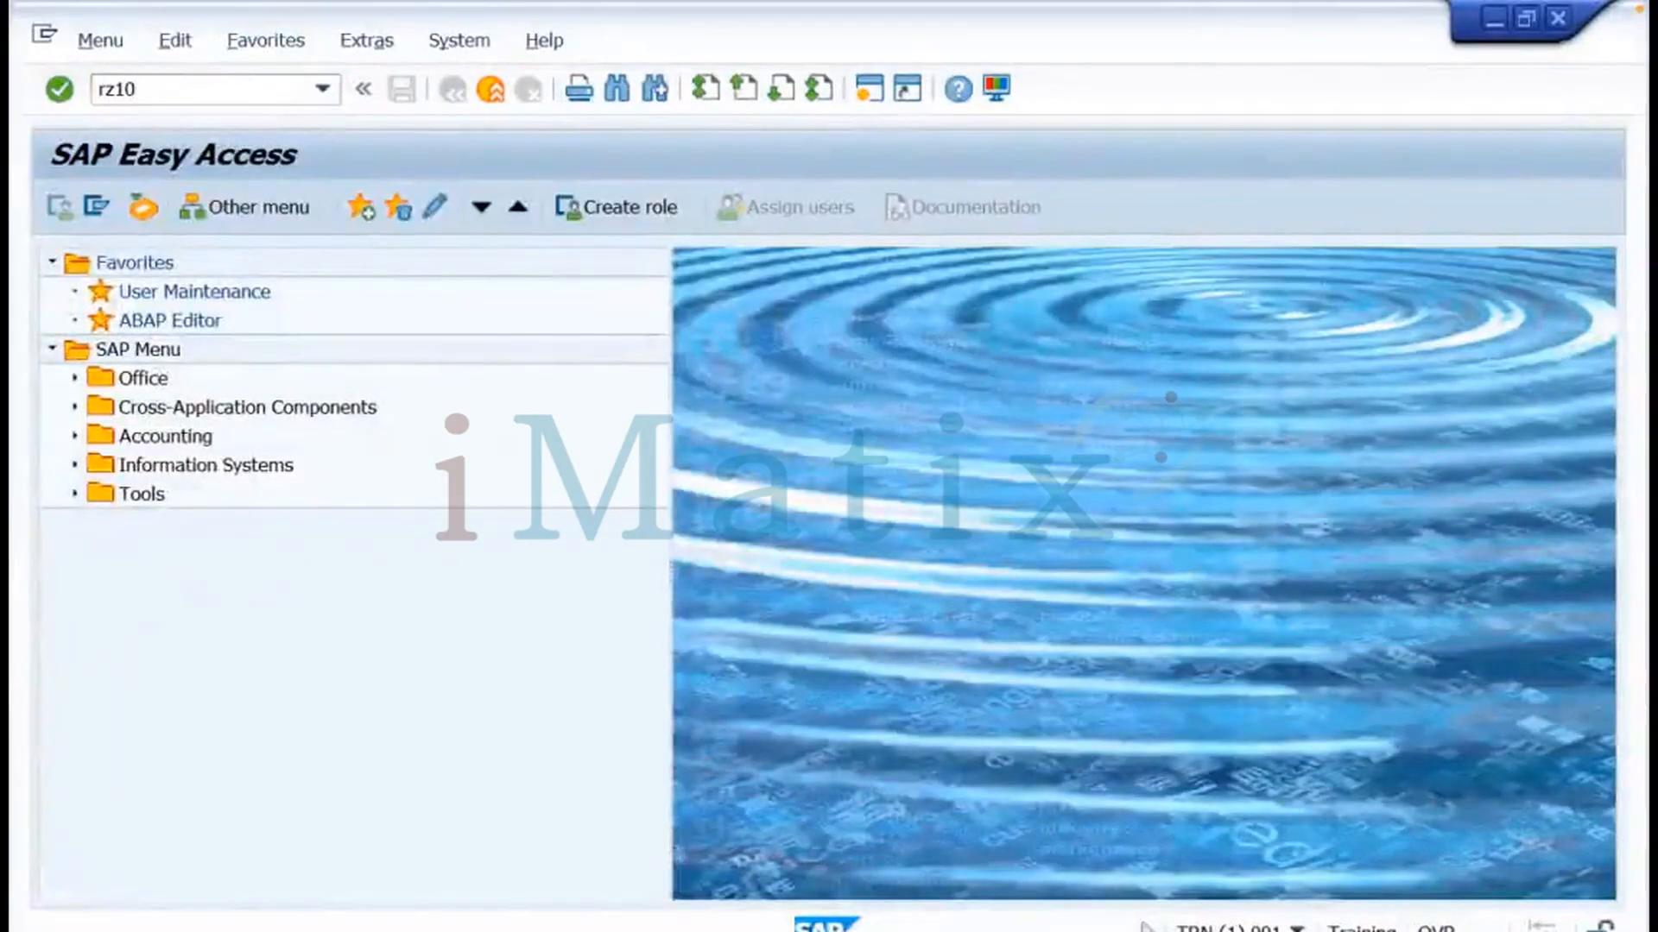
pyautogui.press('Return')
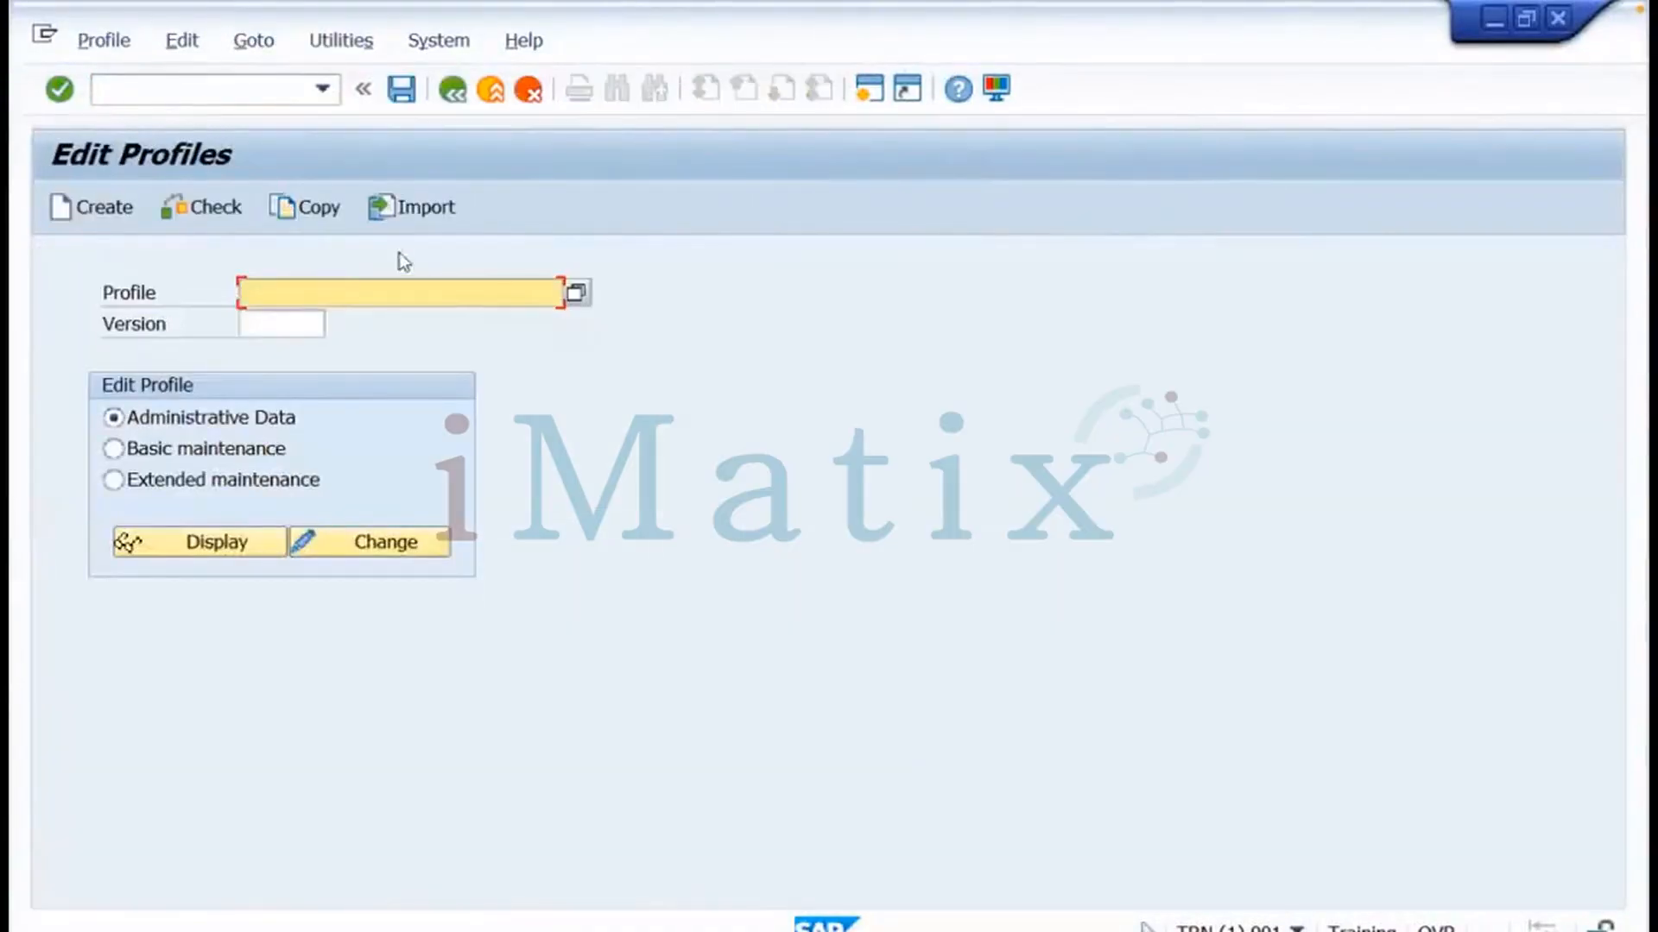
# Import the profiles of the active servers via Utilities, then switch to the Miro notes board
pyautogui.click(350, 41)
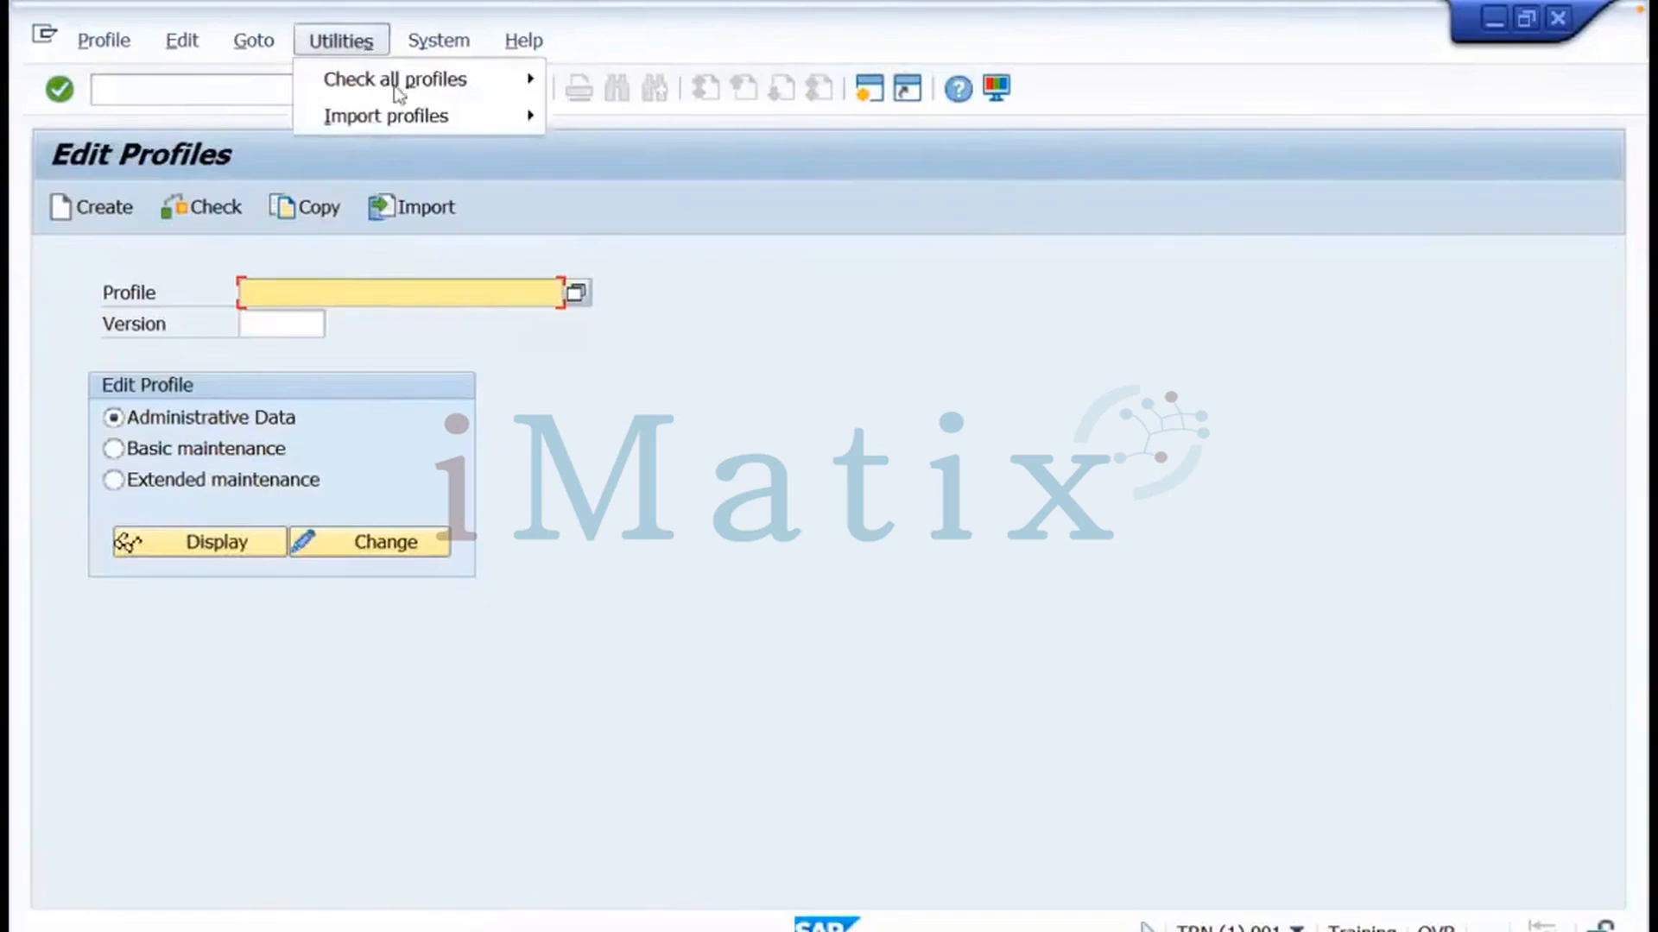
pyautogui.moveTo(380, 121)
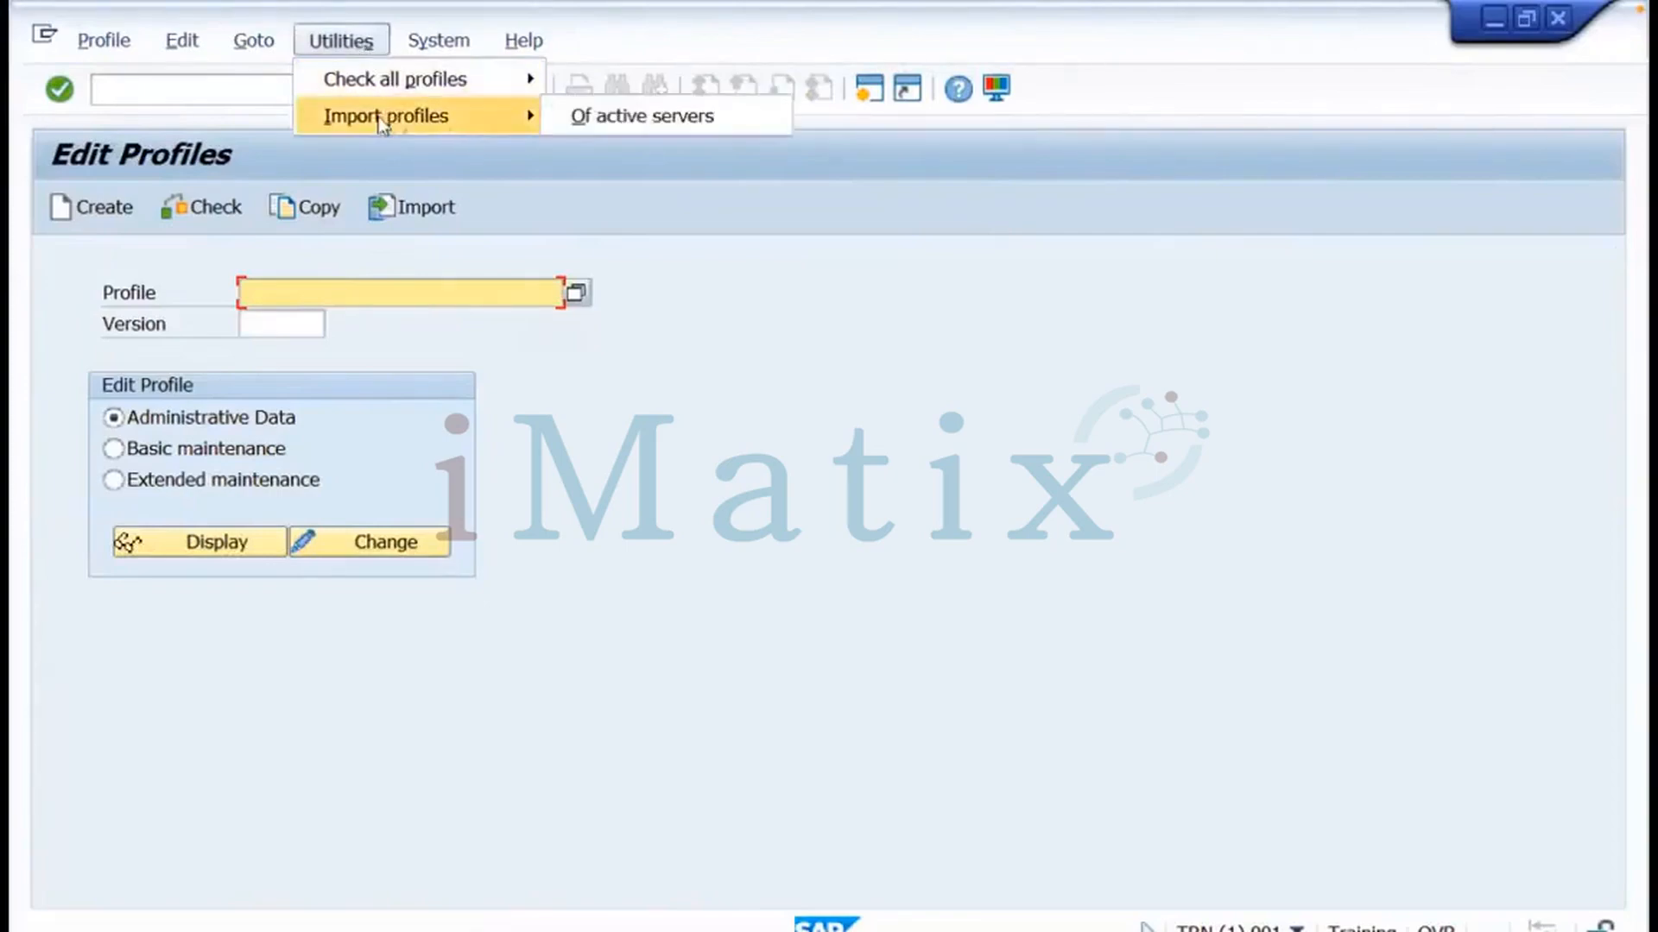
pyautogui.click(578, 119)
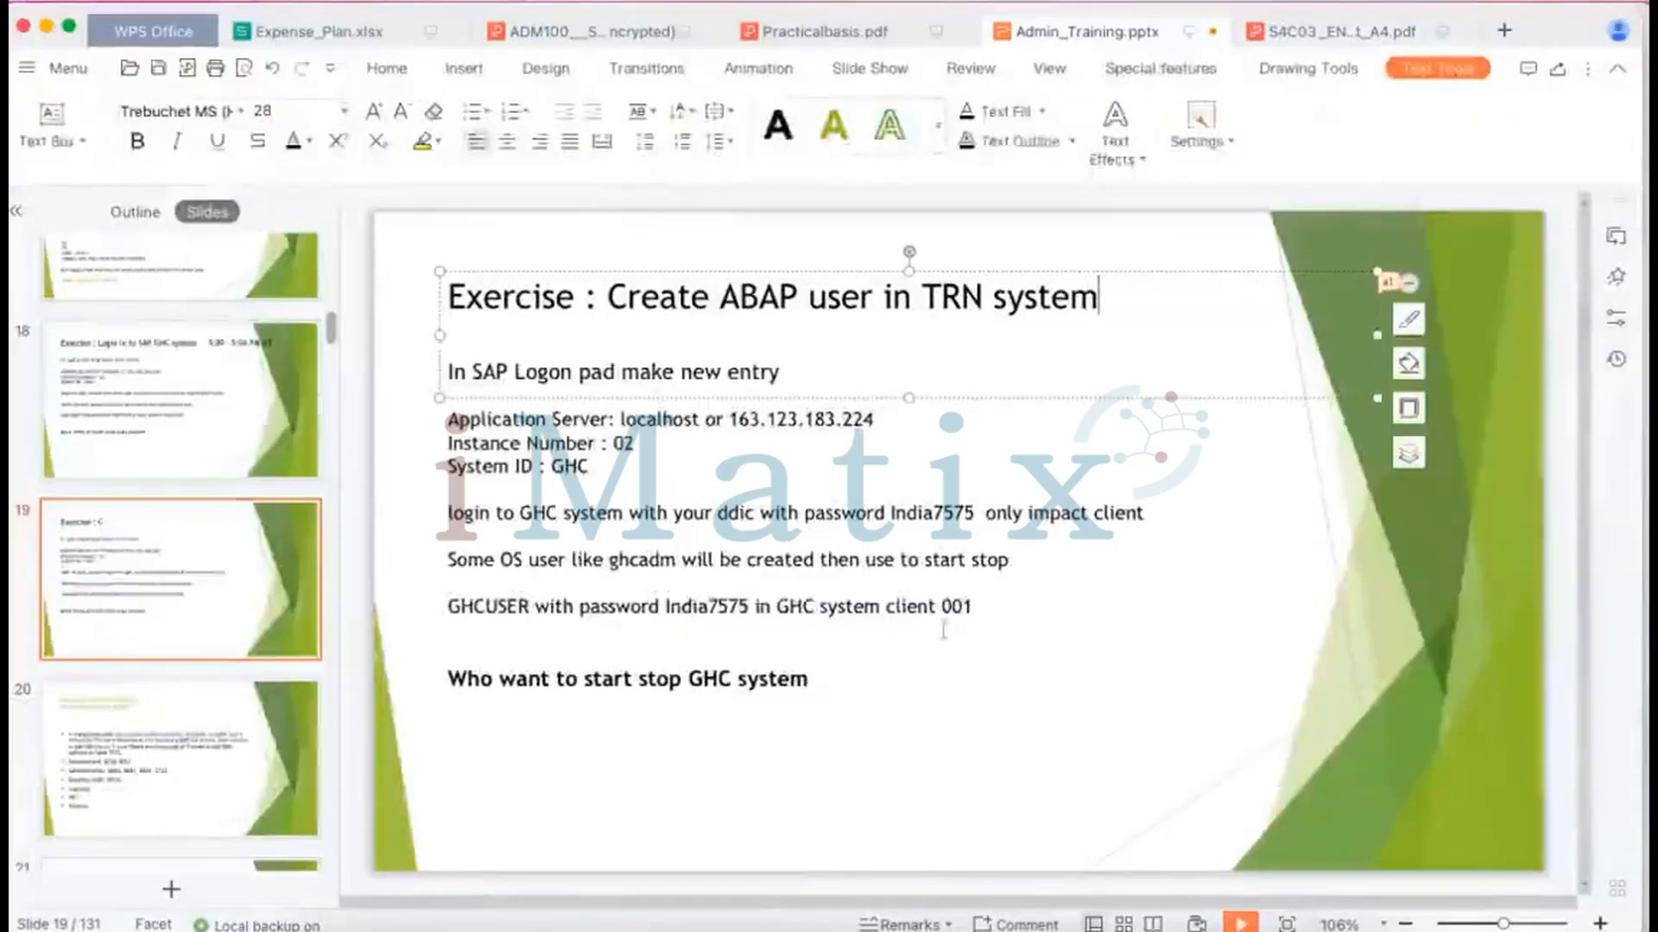
pyautogui.moveTo(563, 898)
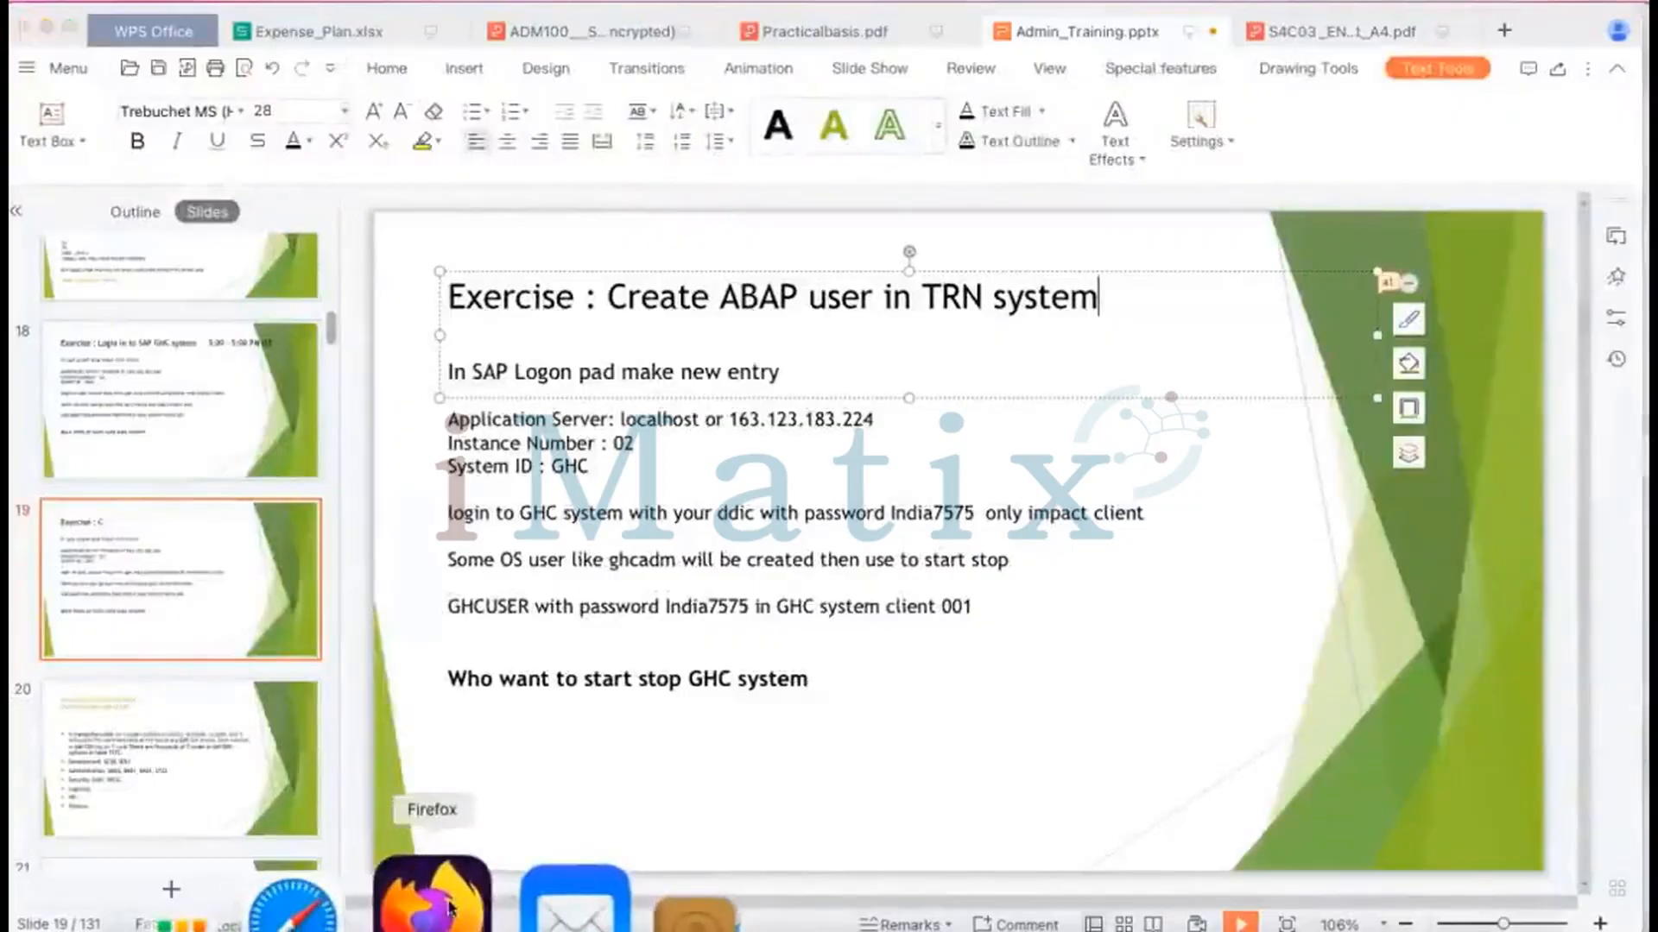
pyautogui.click(397, 898)
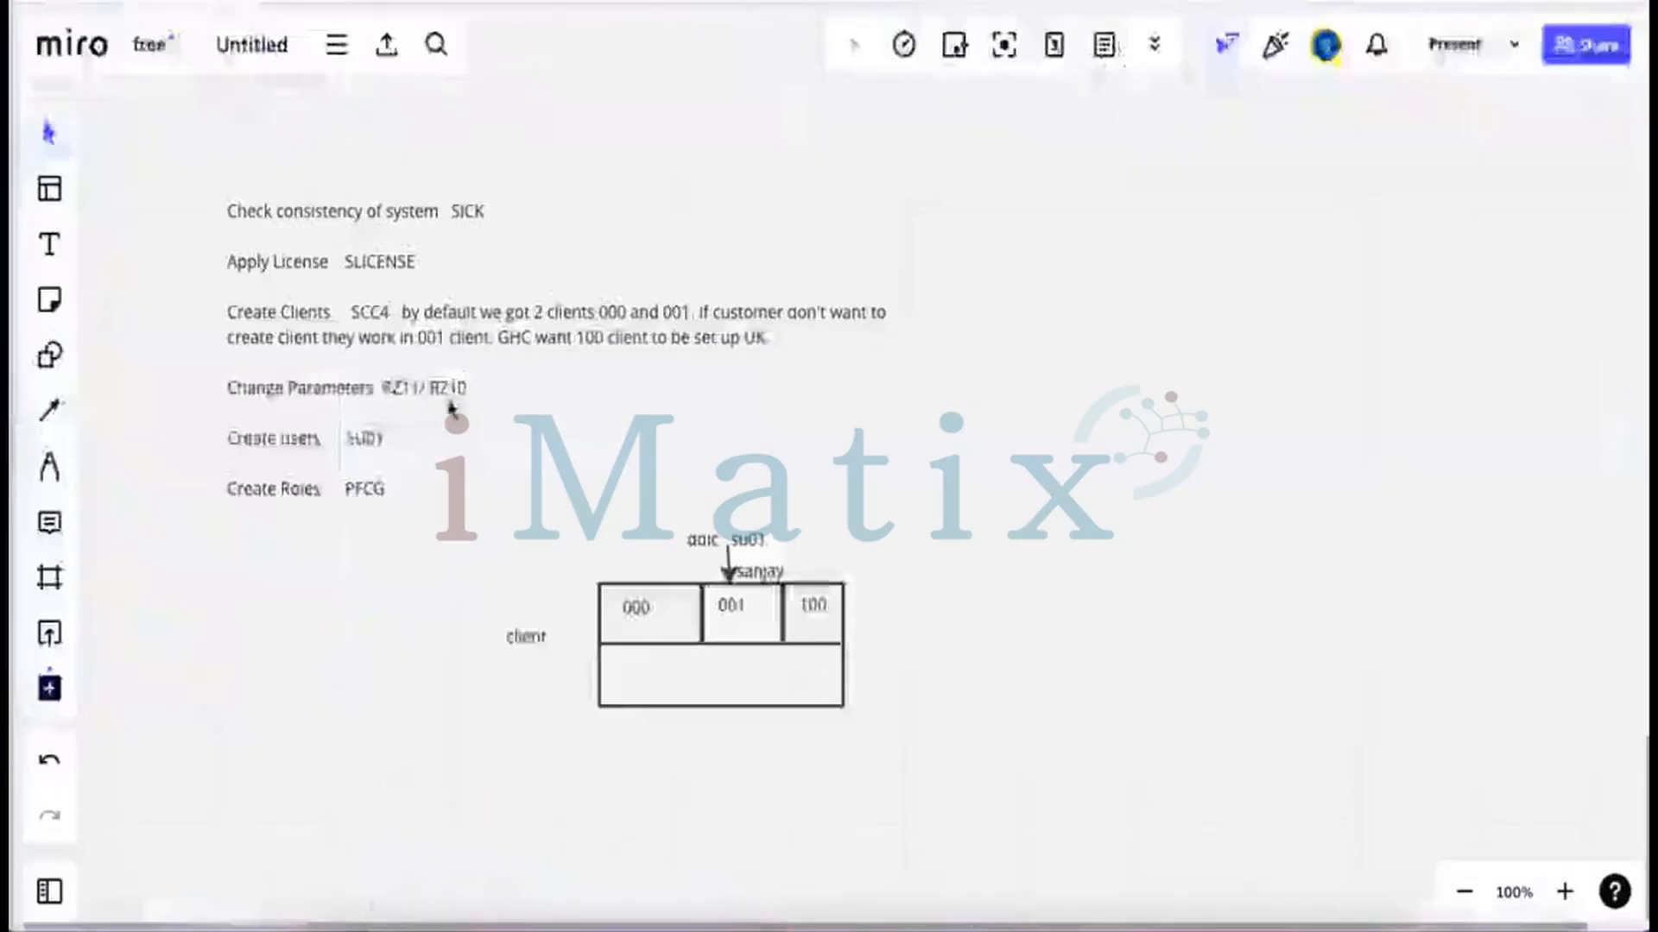
# Annotate RZ11 on the Change Parameters line with '(Dynamic / No need to restart )'
pyautogui.doubleClick(401, 386)
pyautogui.doubleClick(401, 386)
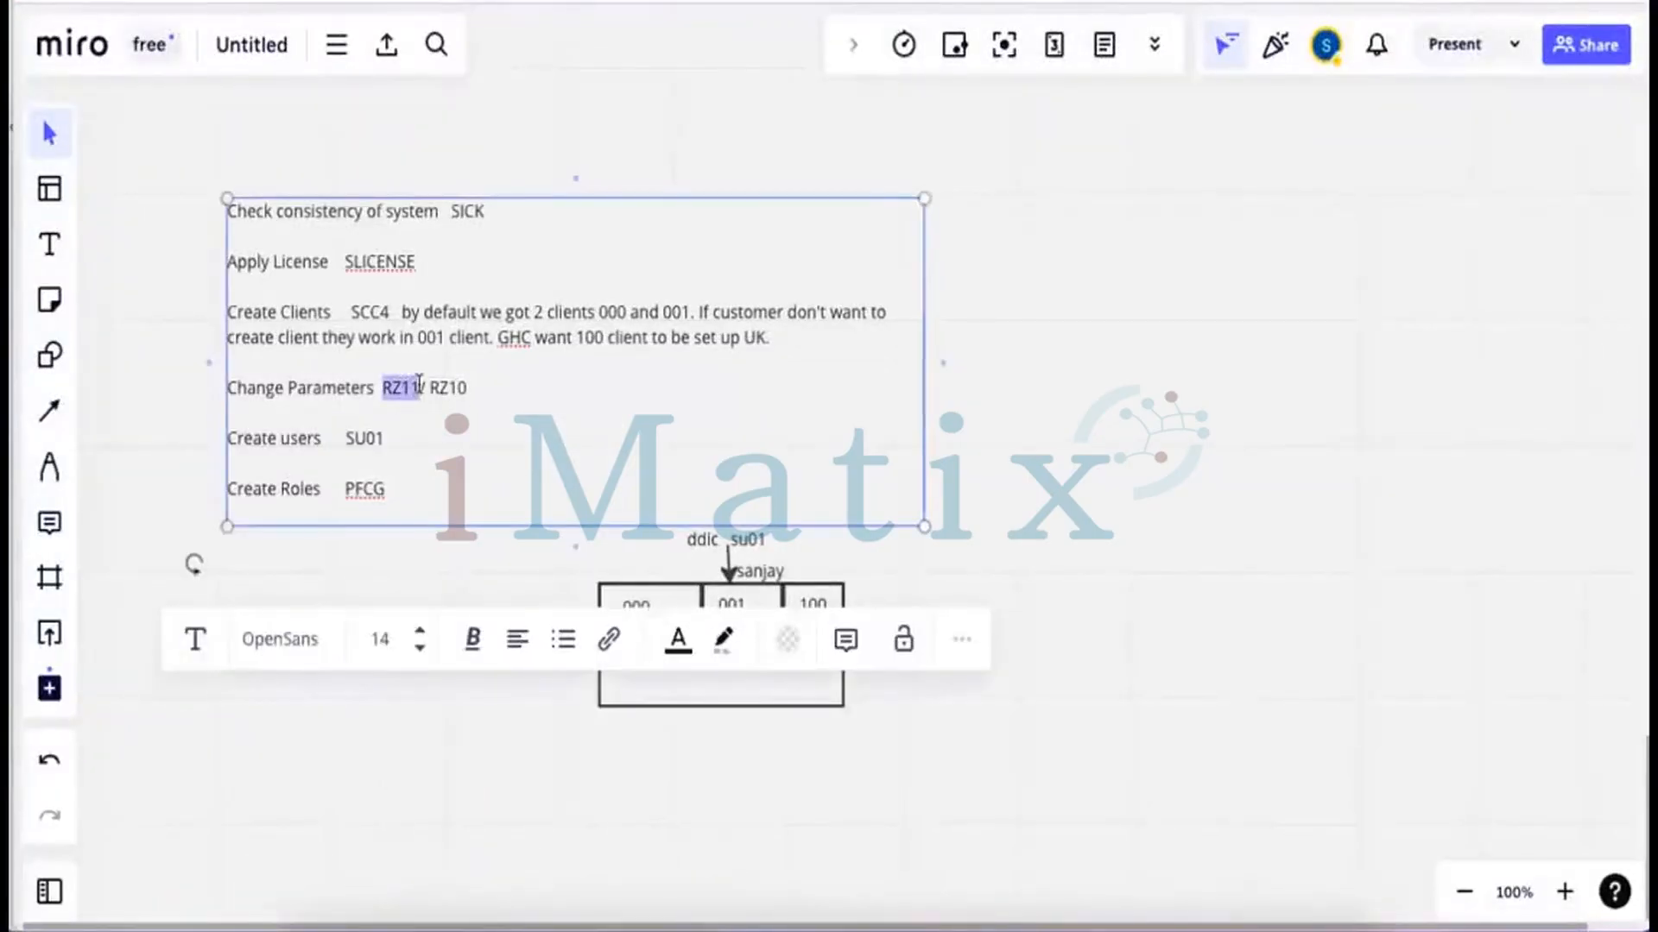
pyautogui.click(421, 387)
pyautogui.write('(')
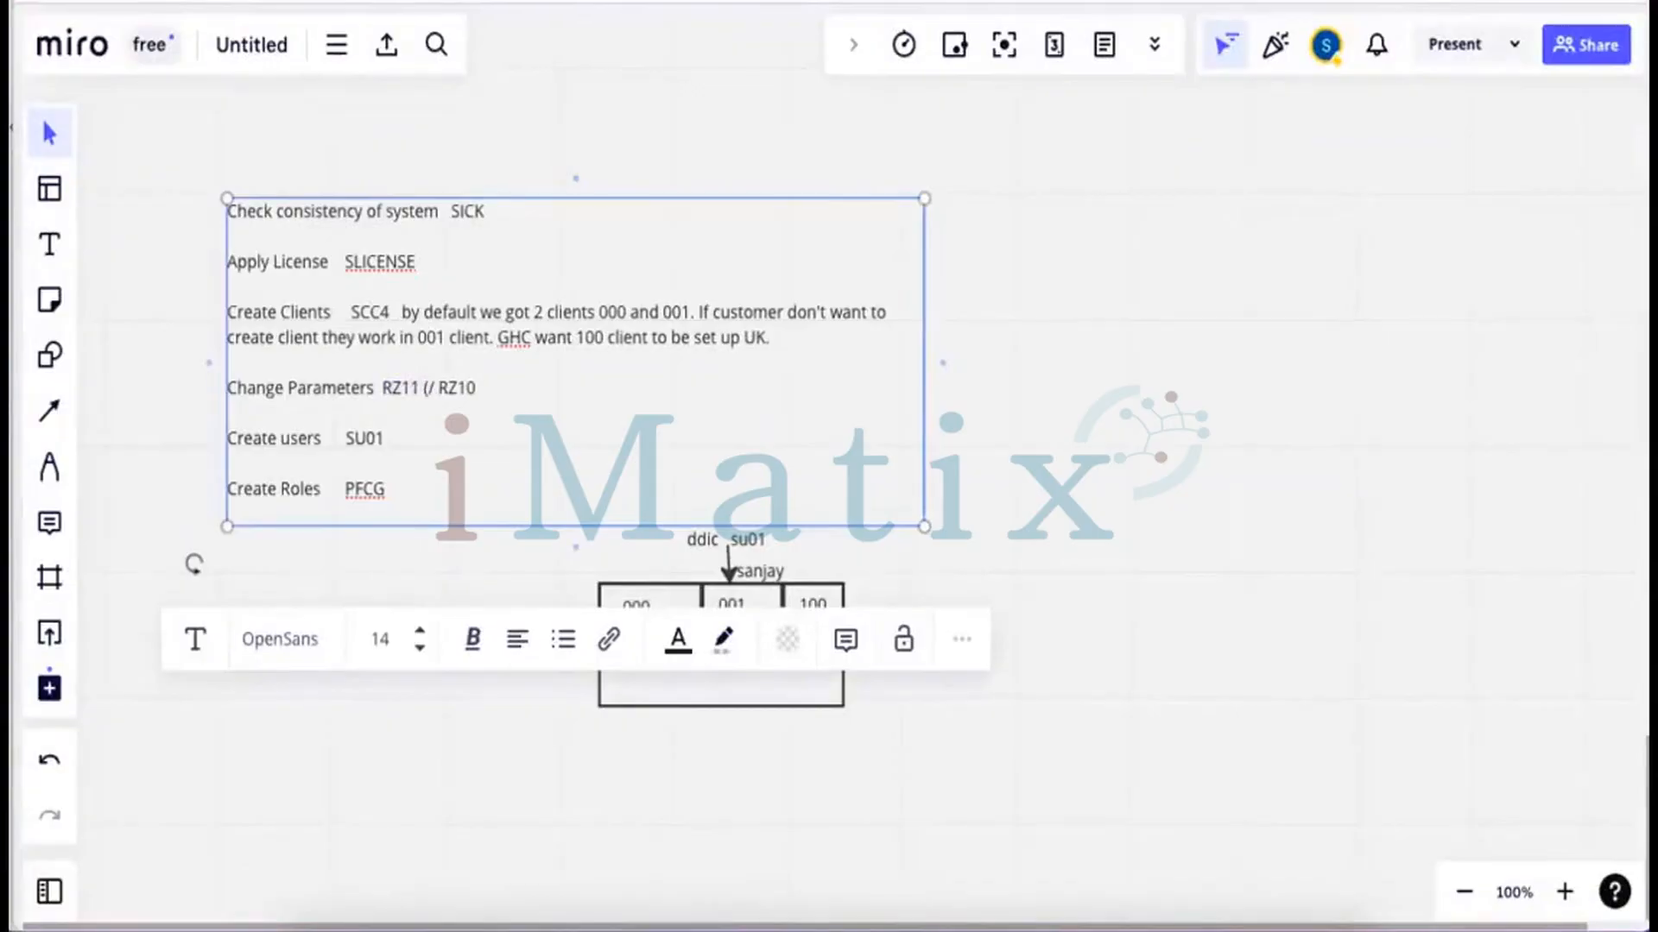
pyautogui.write('Dynamic')
pyautogui.write(' / No need ')
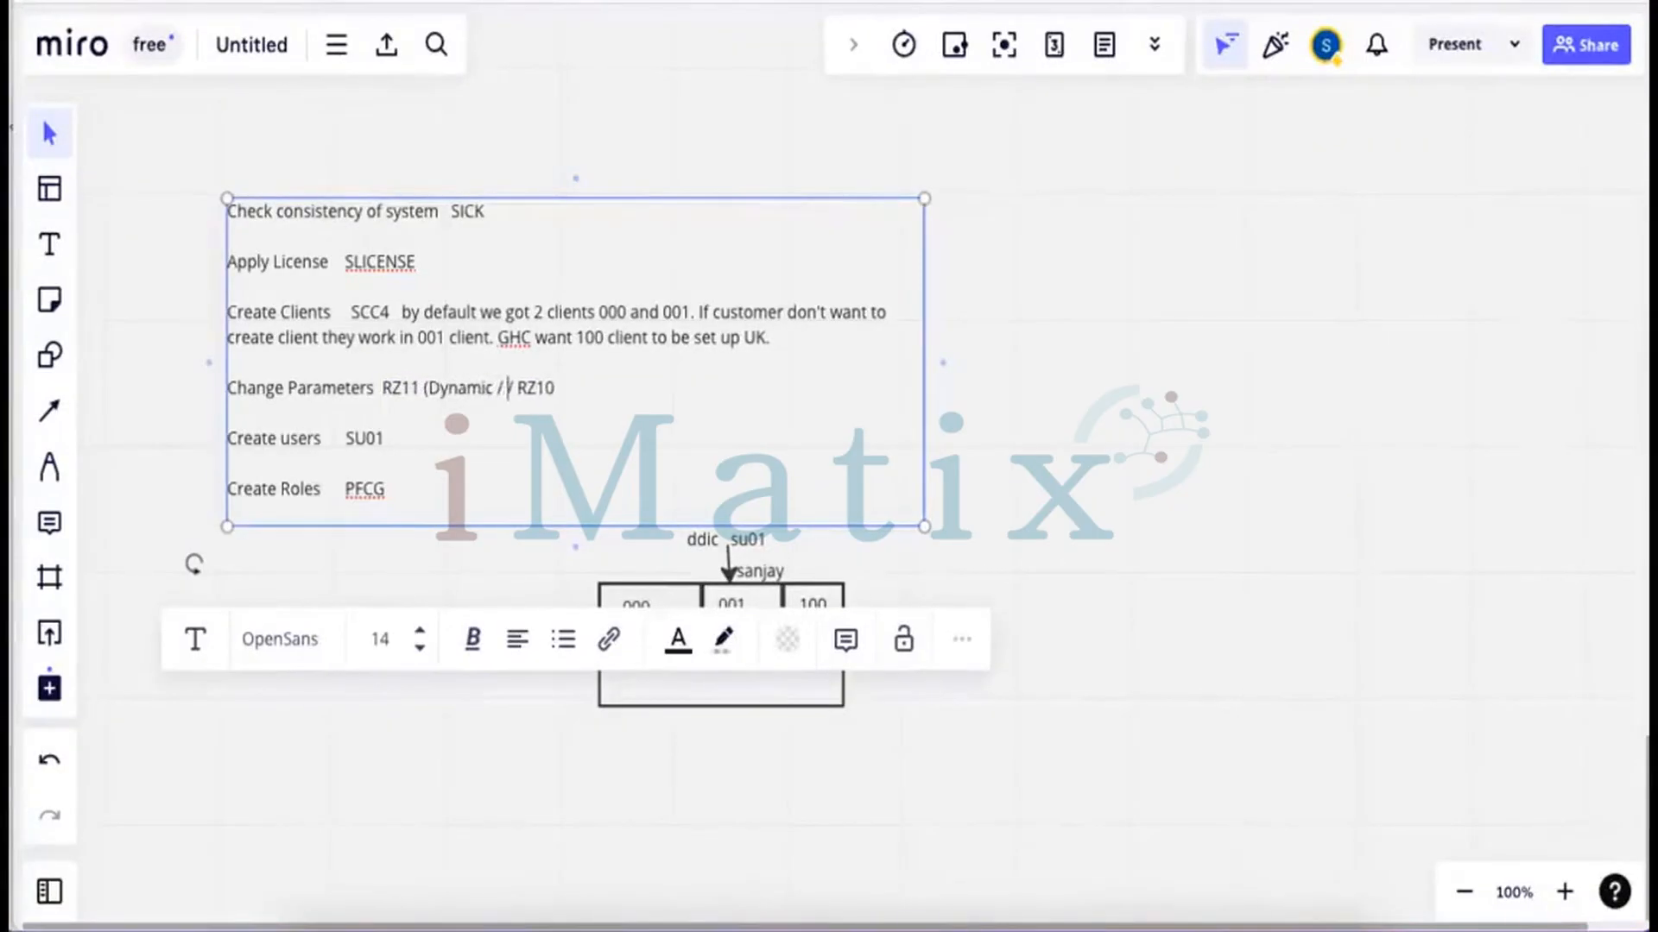
pyautogui.write('to ')
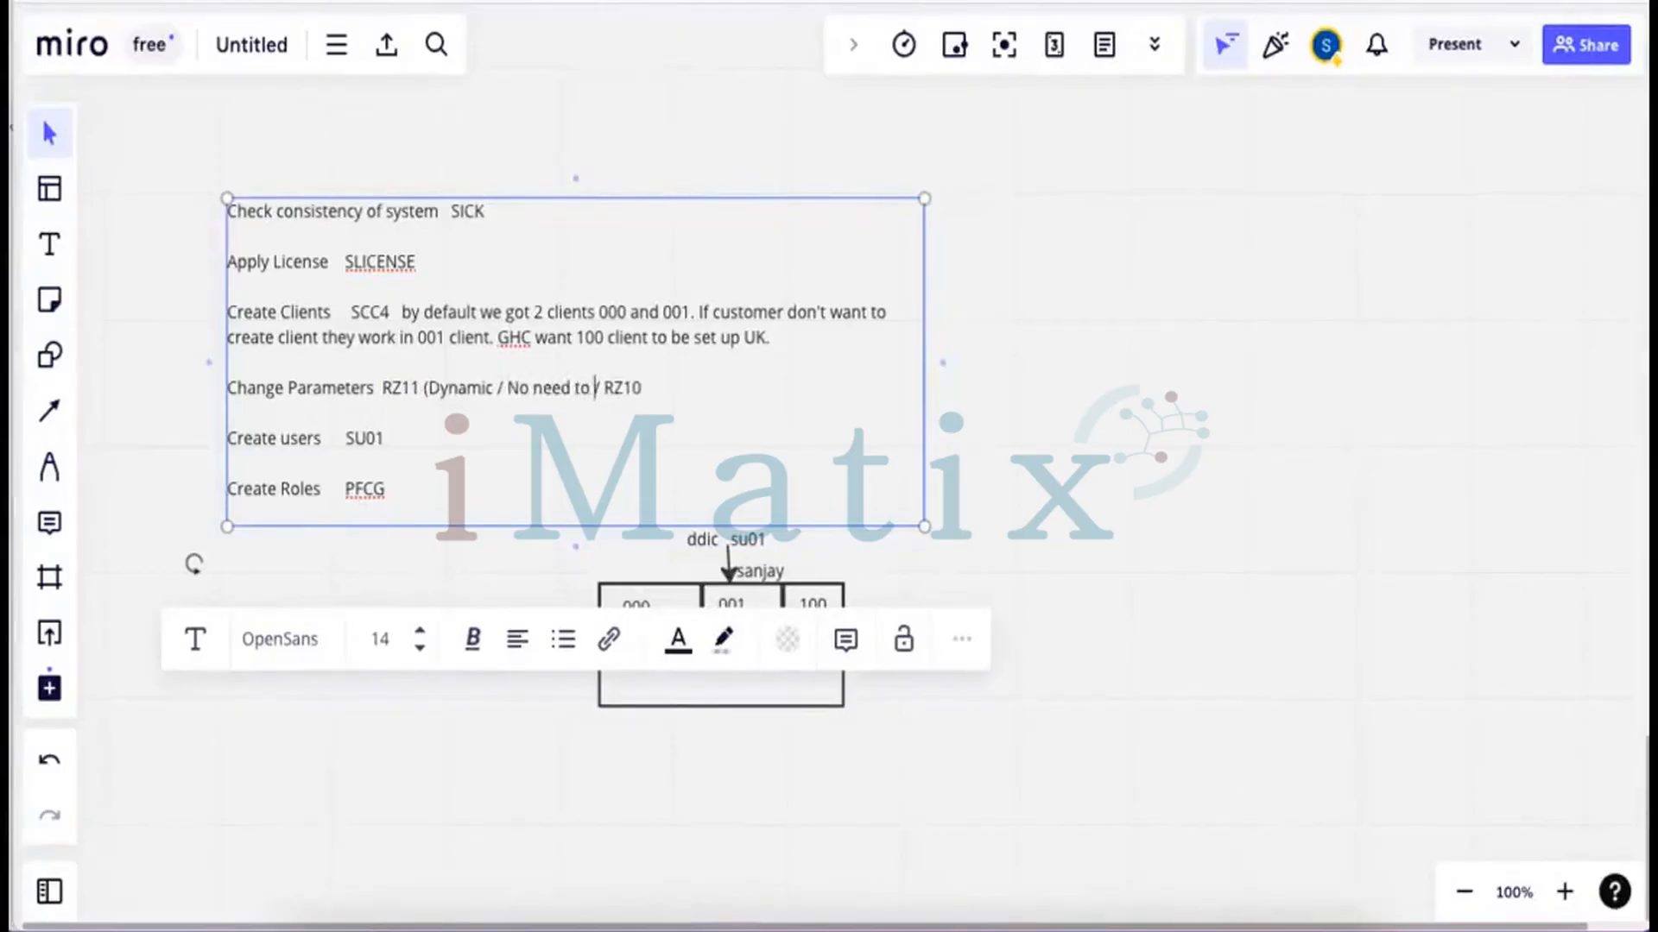
pyautogui.write('restart')
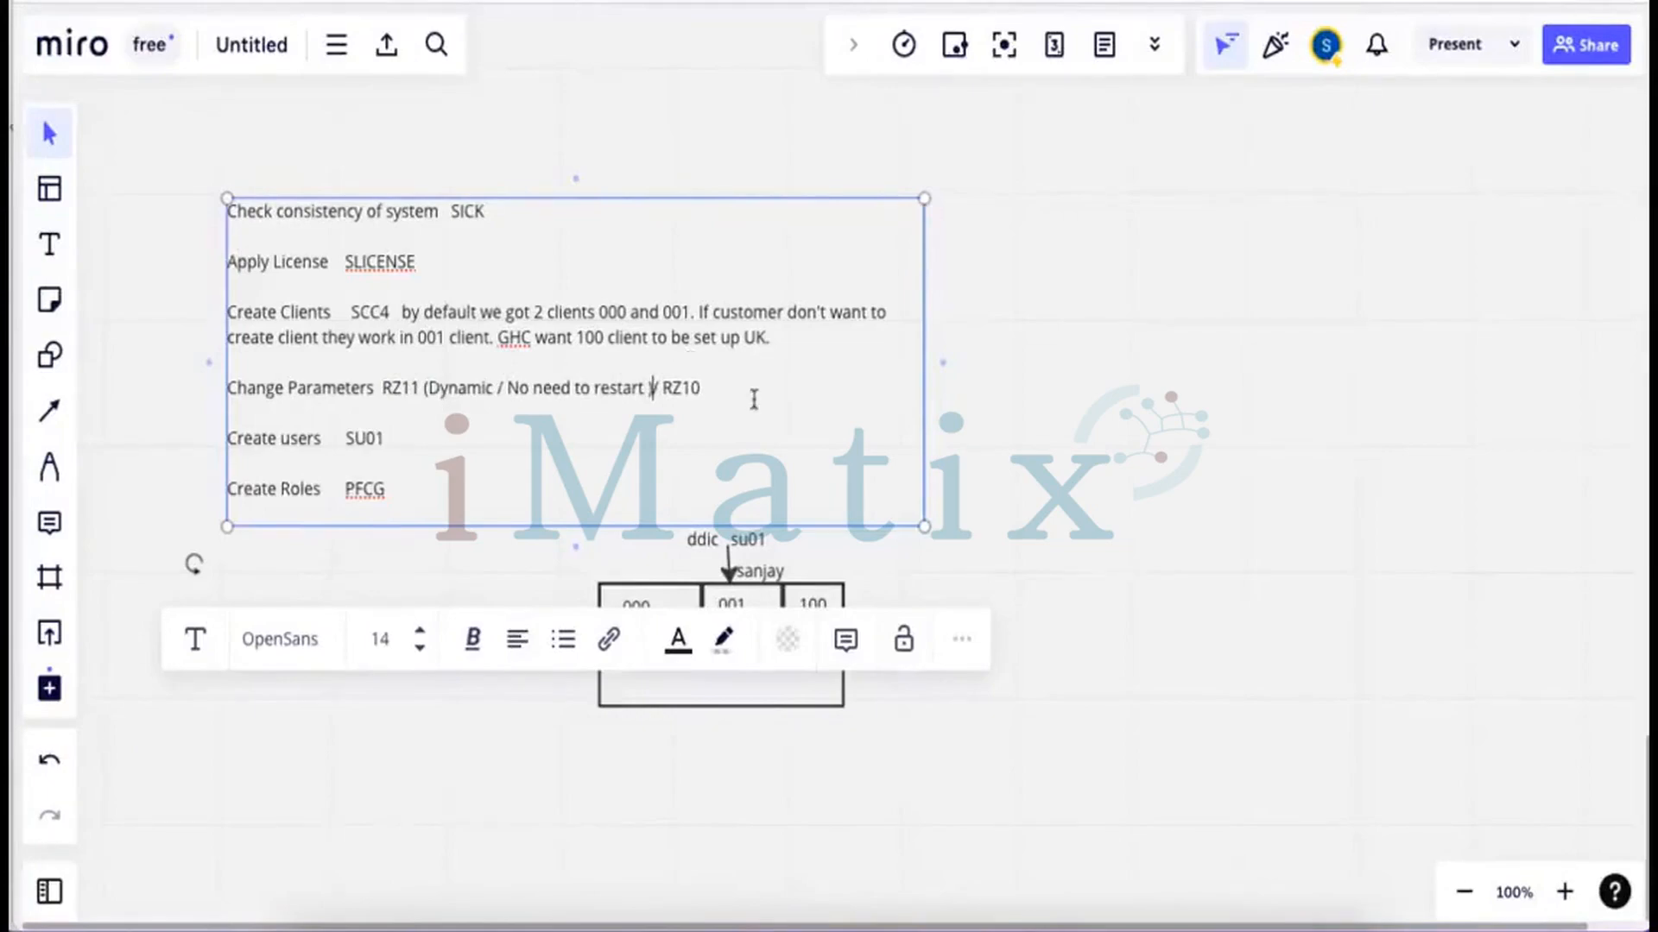
pyautogui.write(' )')
# Add '( Static Parameter)' after RZ10 on the same line
pyautogui.moveTo(703, 390); pyautogui.dragTo(666, 394)
pyautogui.click(708, 390)
pyautogui.write('( Static')
pyautogui.write(' Paramete')
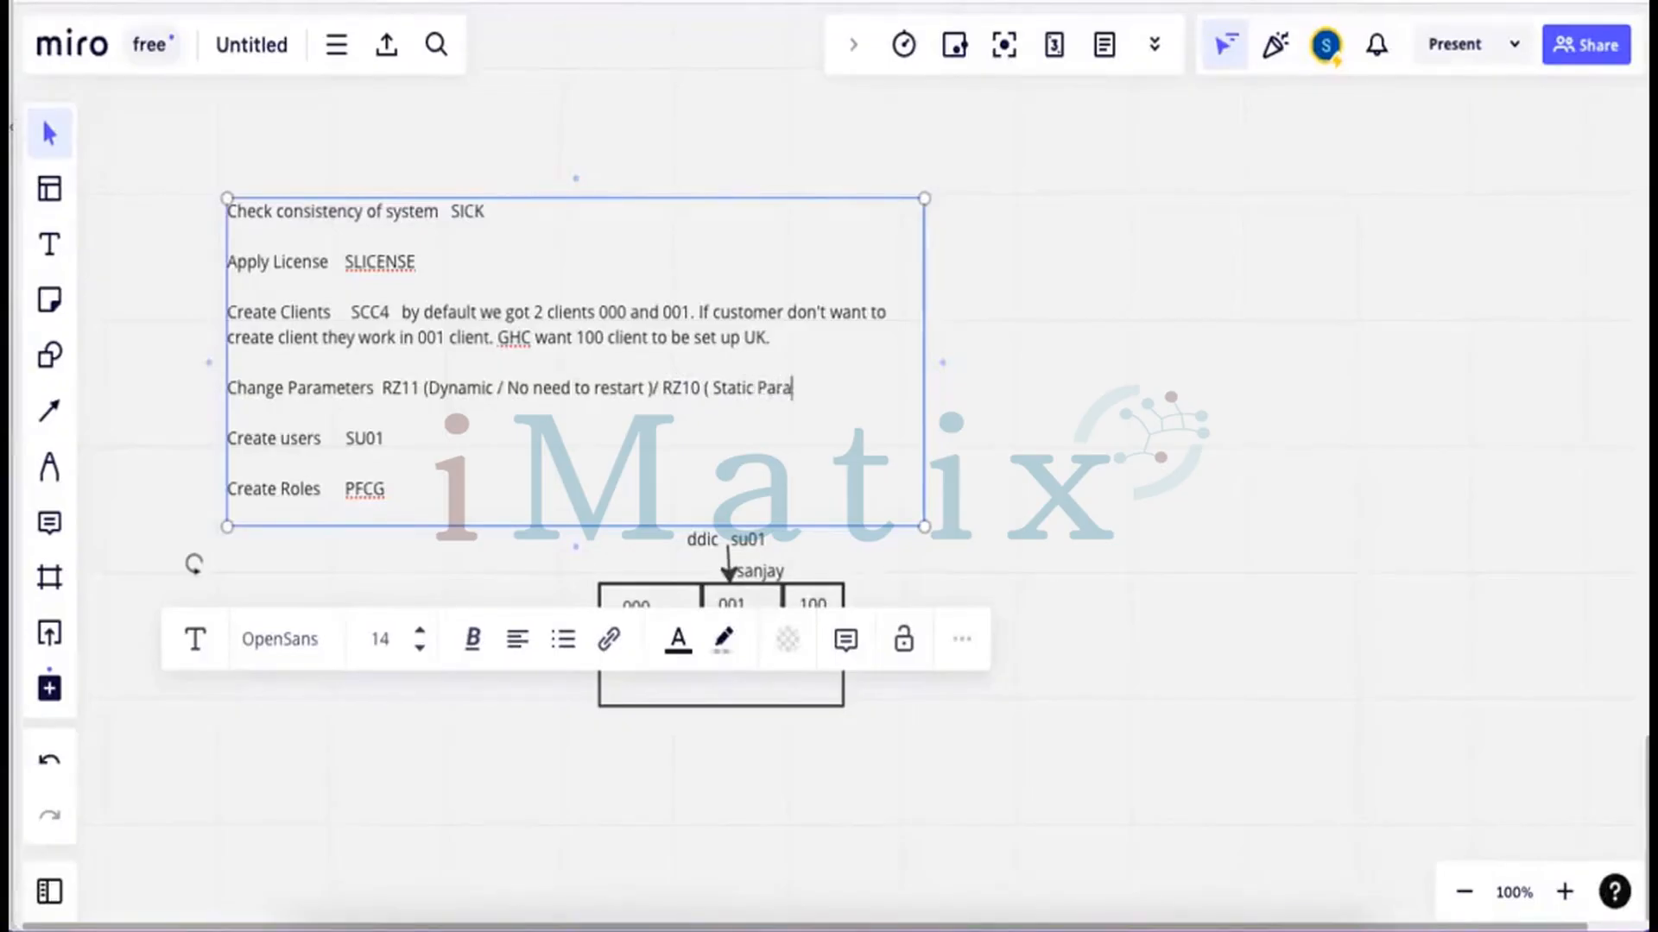
pyautogui.write('r')
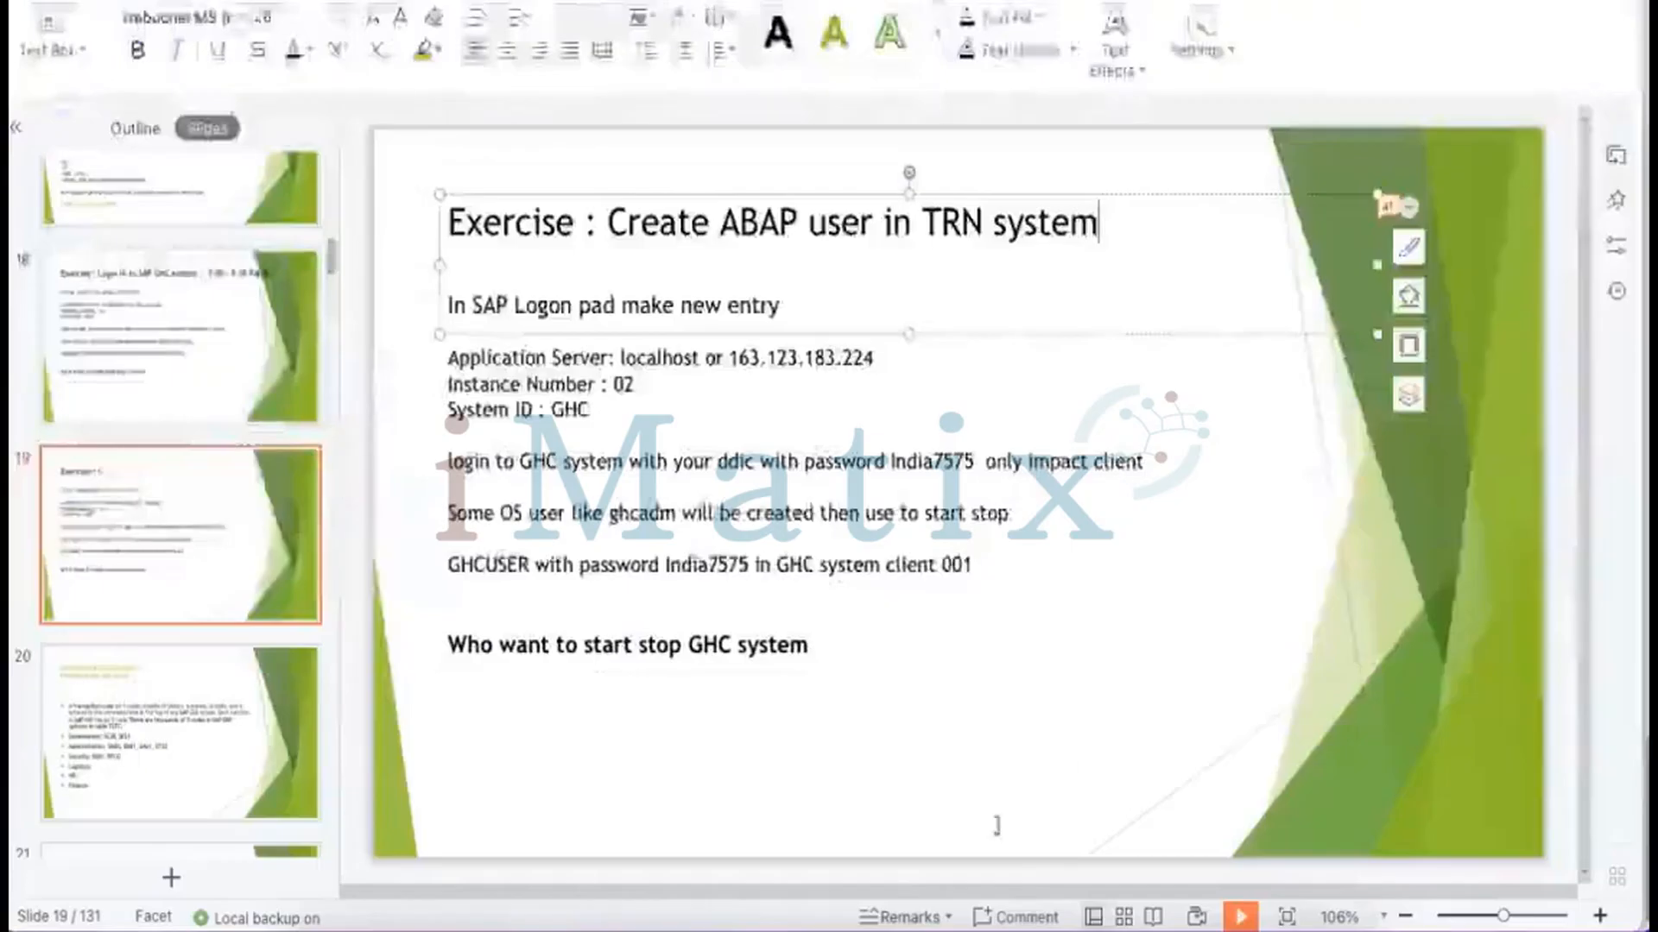
# Glance at SAP's Edit Profiles screen in Remote Desktop, then return to the Miro board
pyautogui.click(970, 890)
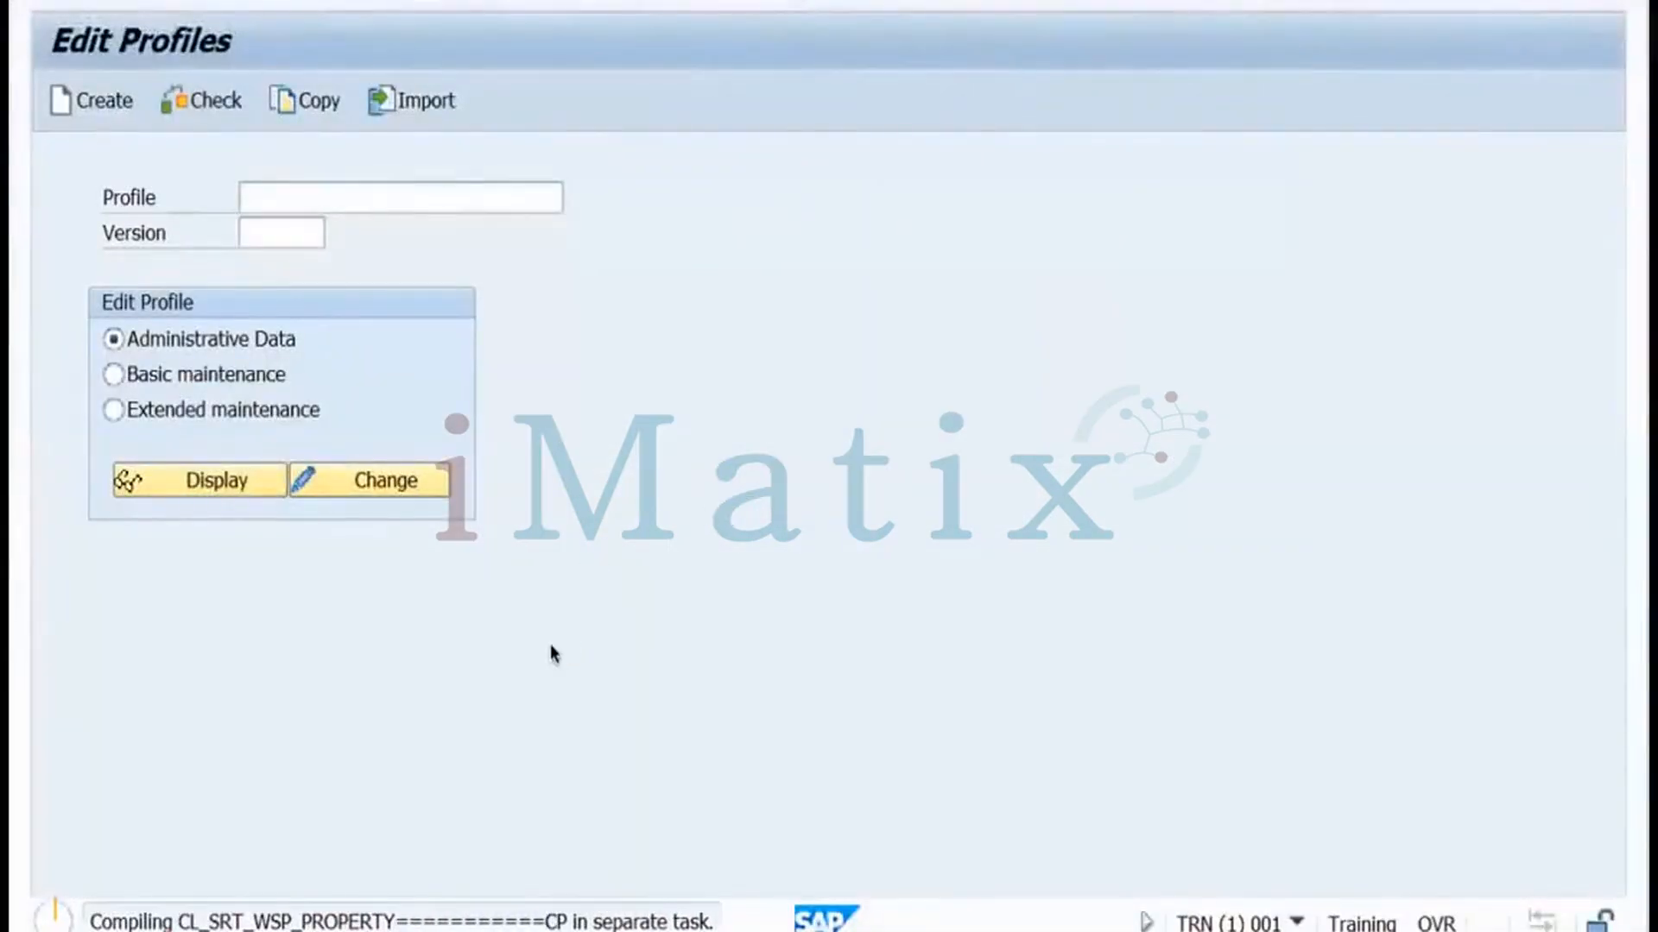
pyautogui.hotkey('ctrl', 'Left')
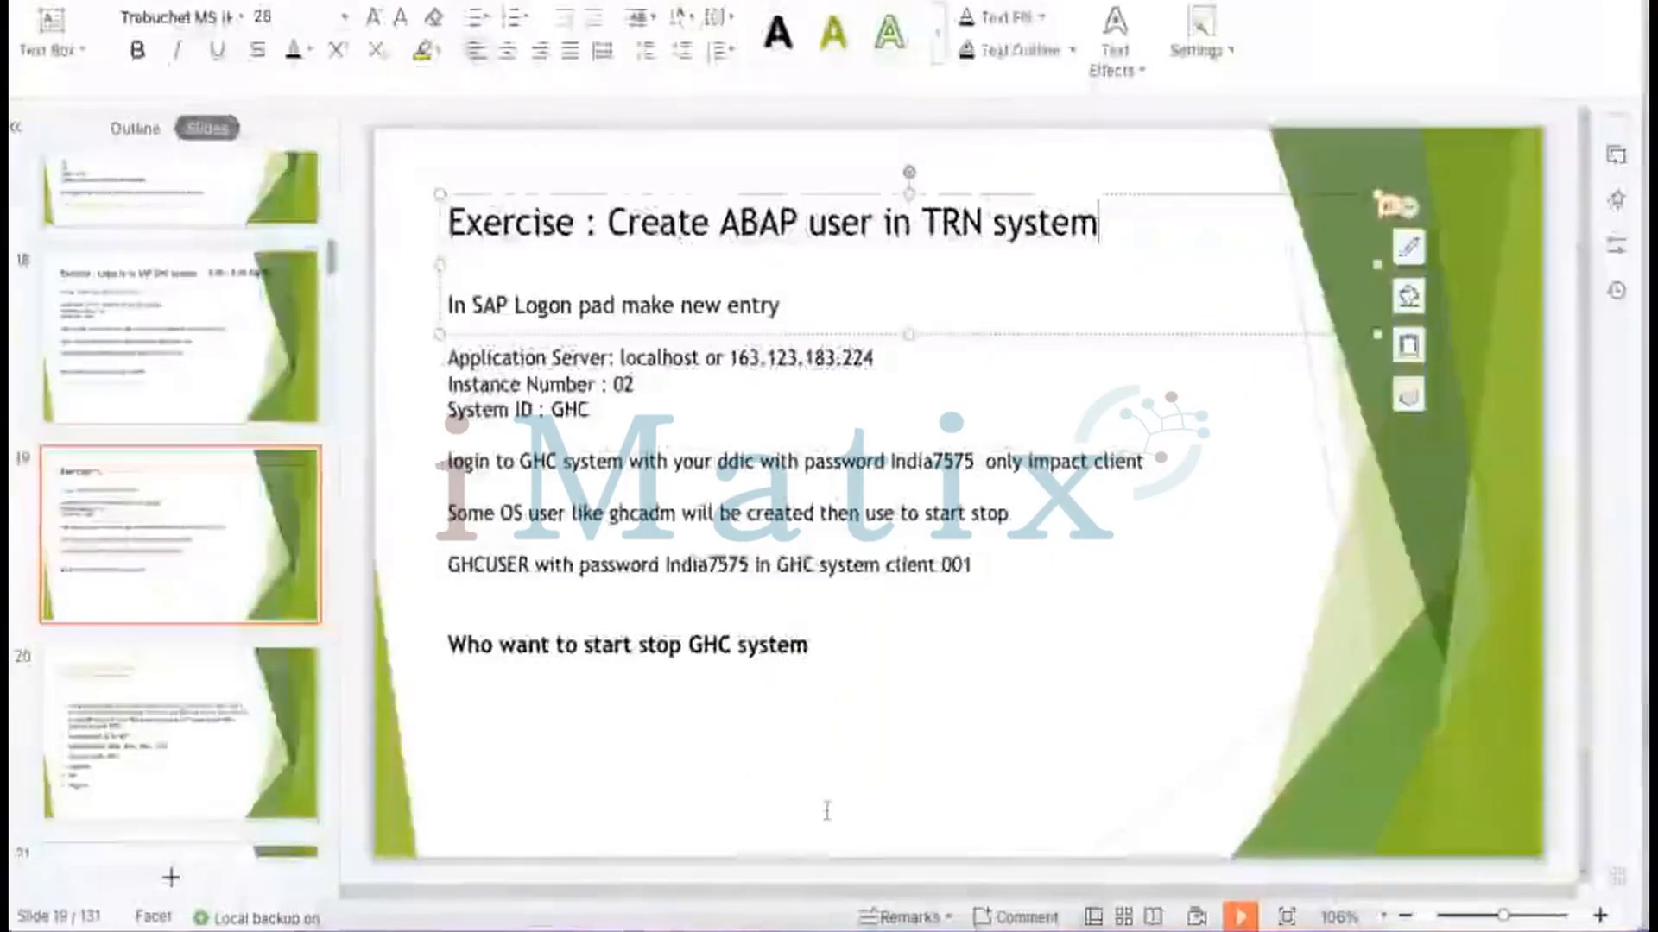
pyautogui.click(436, 894)
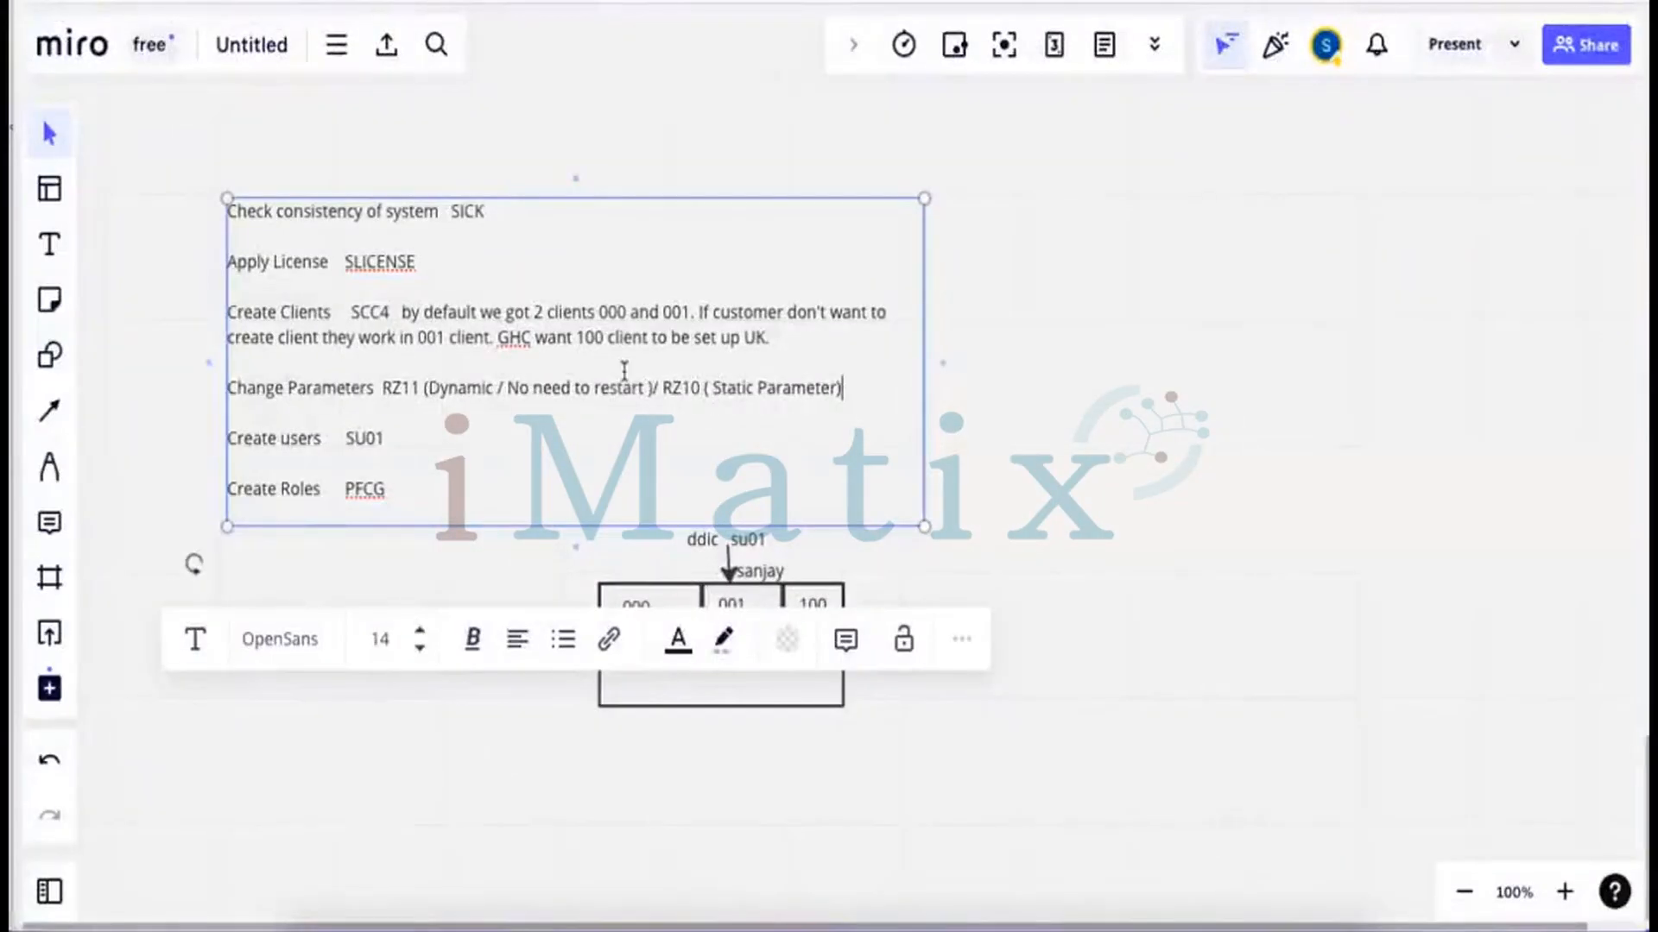
pyautogui.click(783, 338)
pyautogui.press('Return')
pyautogui.press('Return')
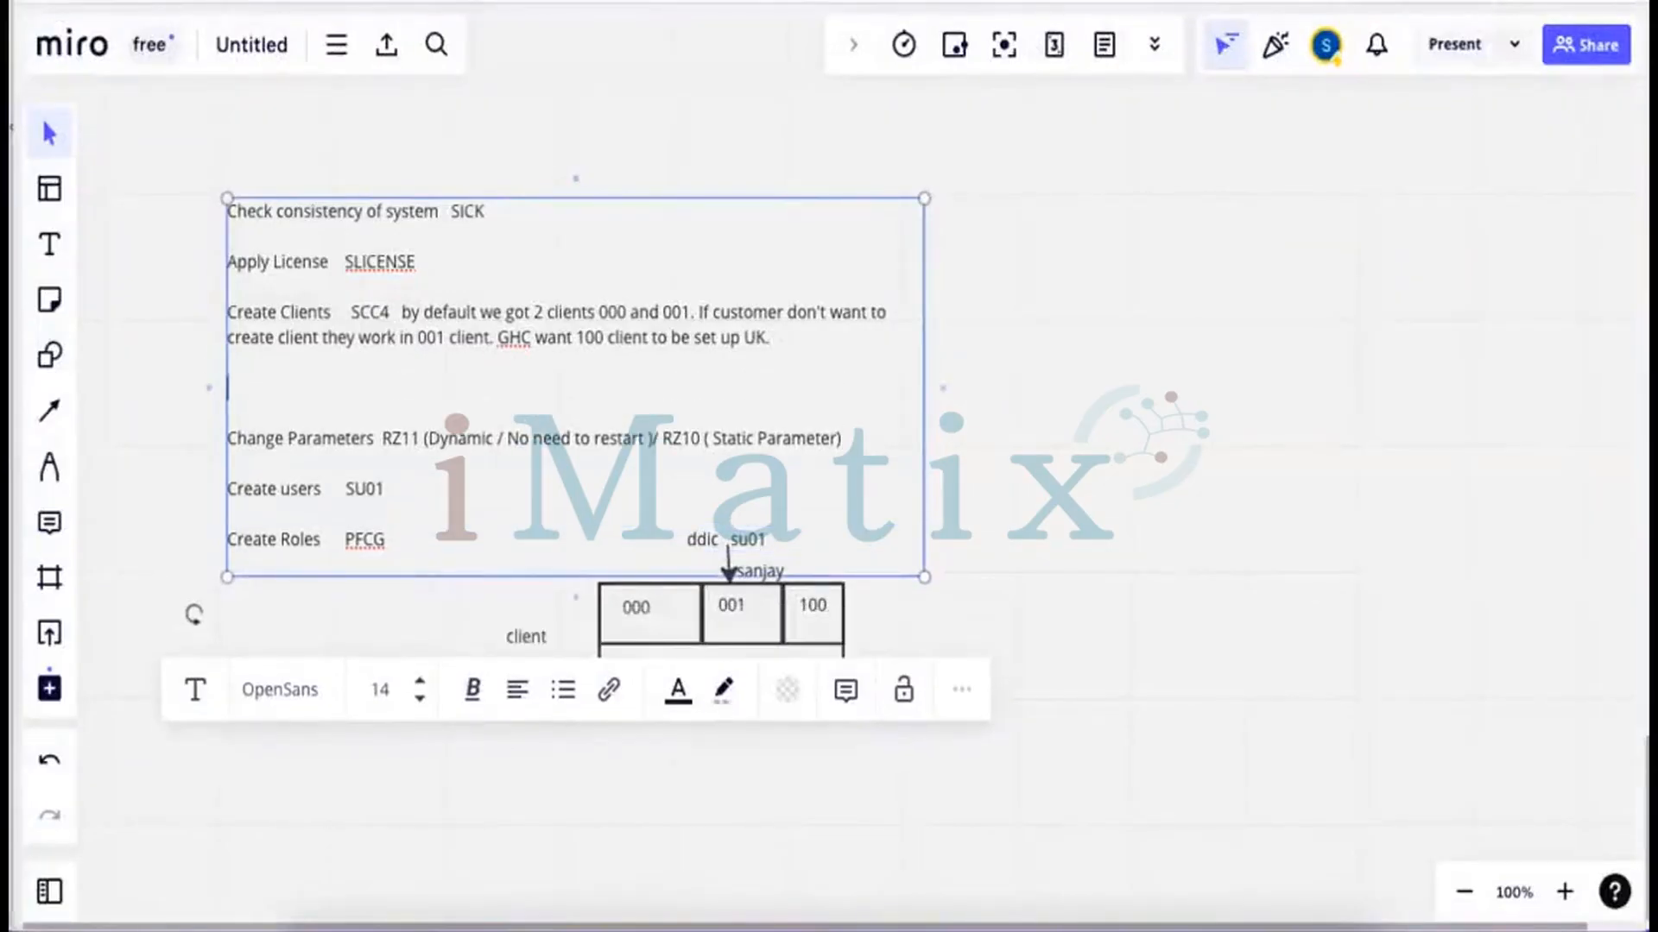
pyautogui.write('To login in to n')
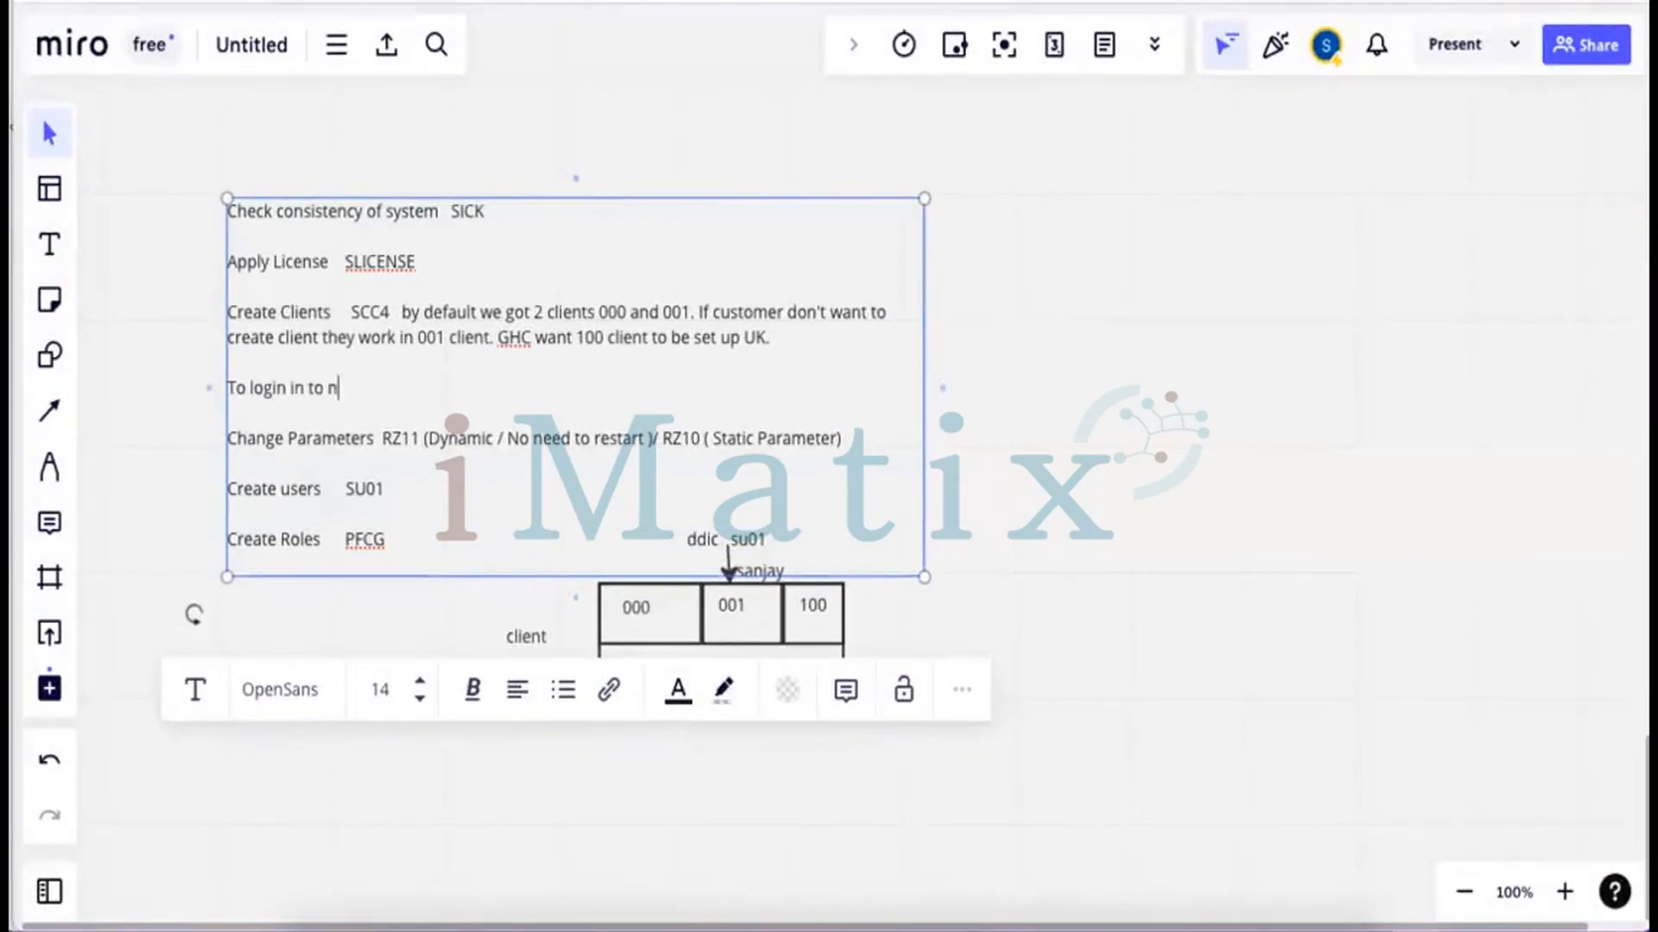
pyautogui.write('ew client using ')
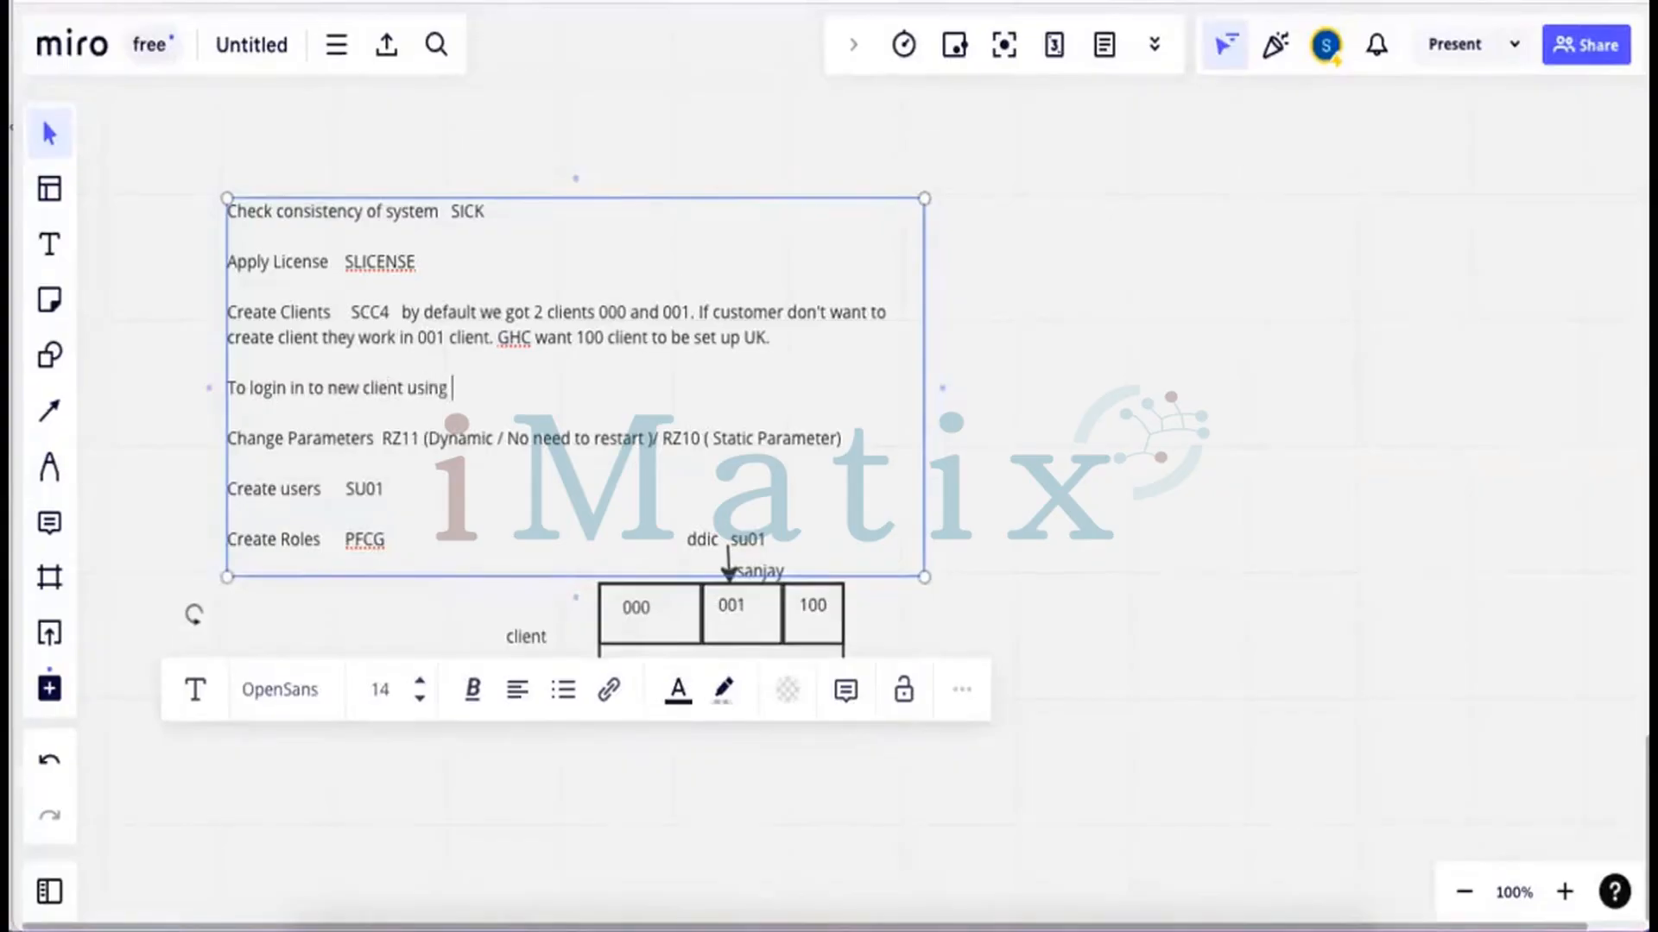
pyautogui.write('user sap* and pp')
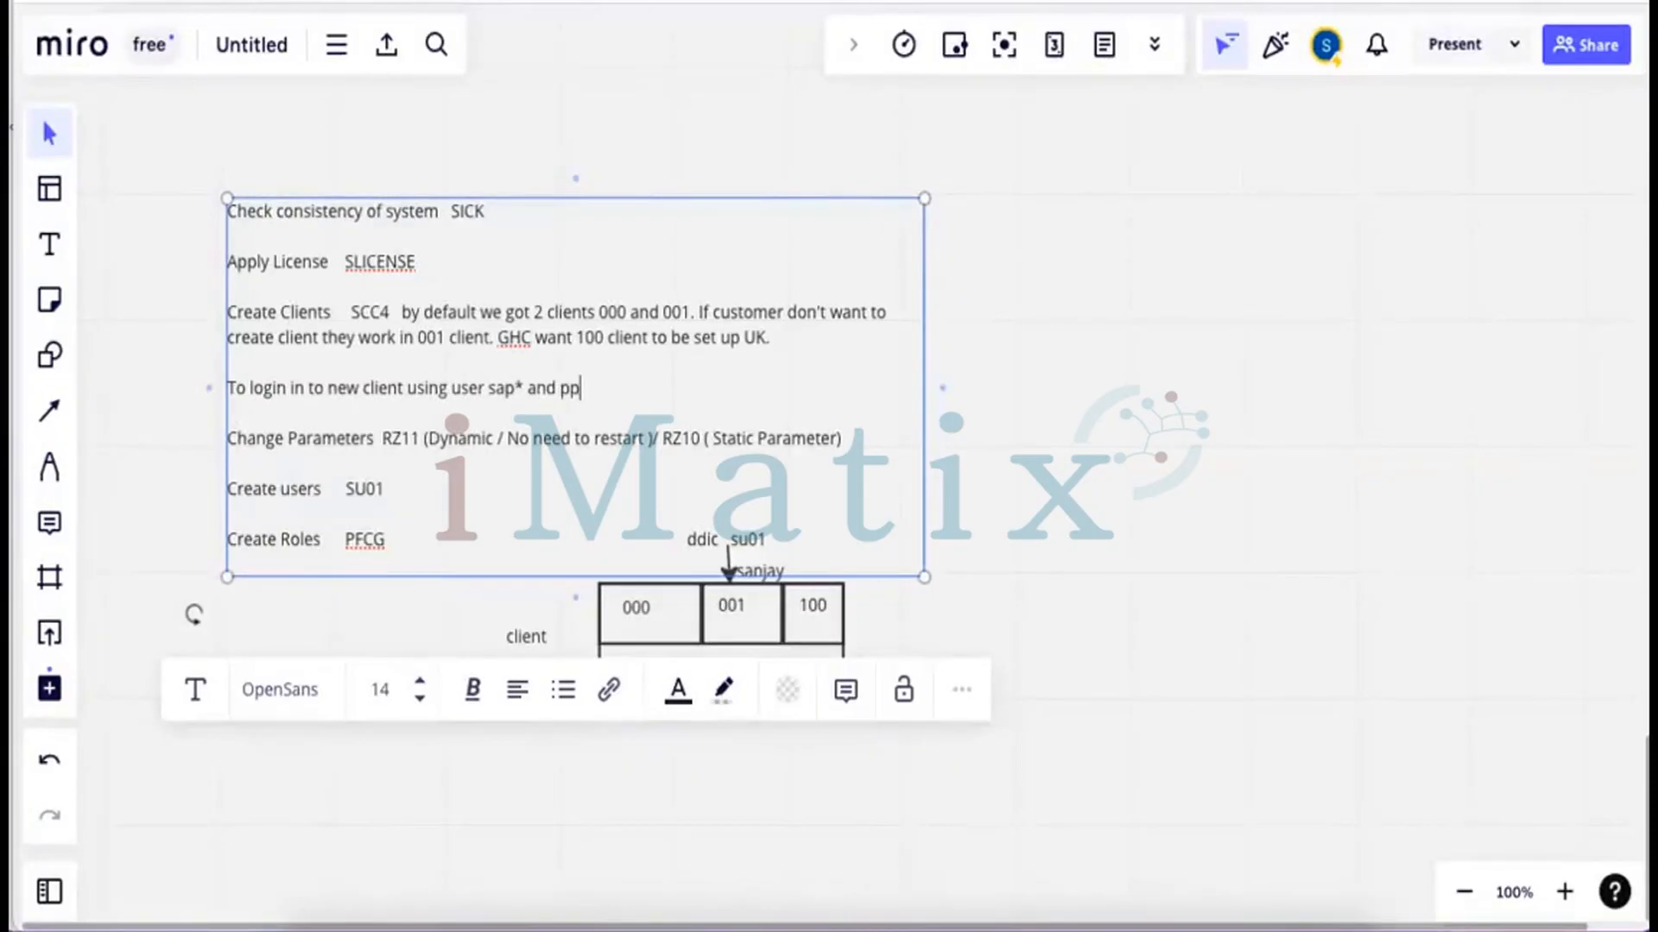
pyautogui.press('BackSpace')
pyautogui.write('assword pass b')
pyautogui.write('ut ')
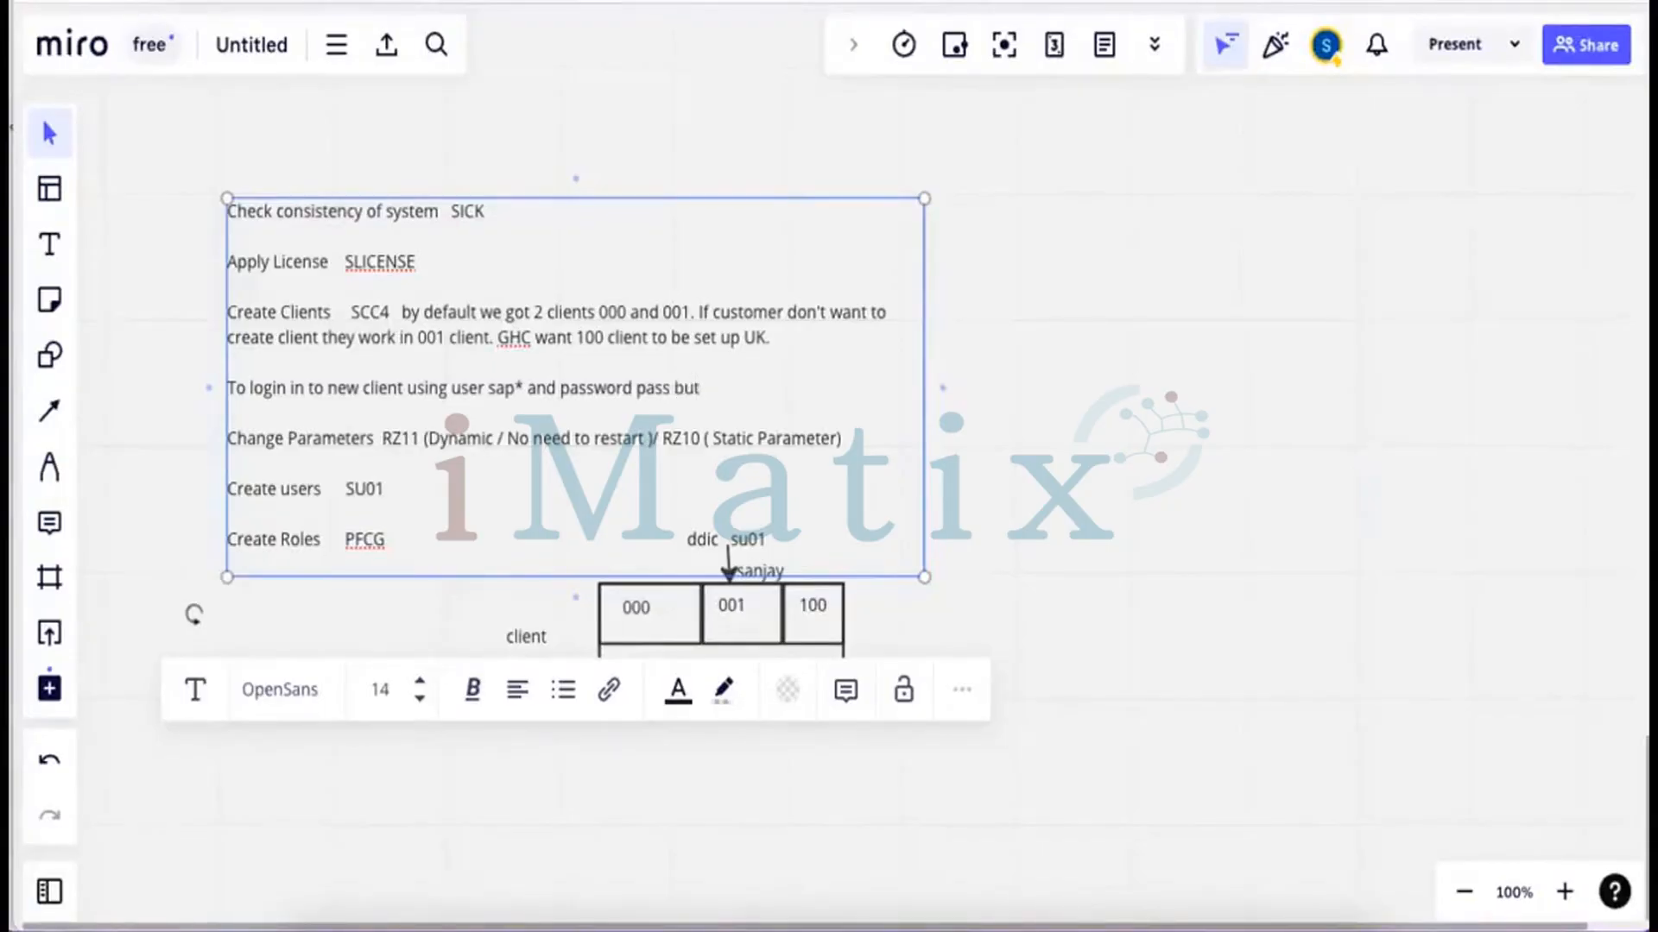
pyautogui.write('parameter')
pyautogui.press('Return')
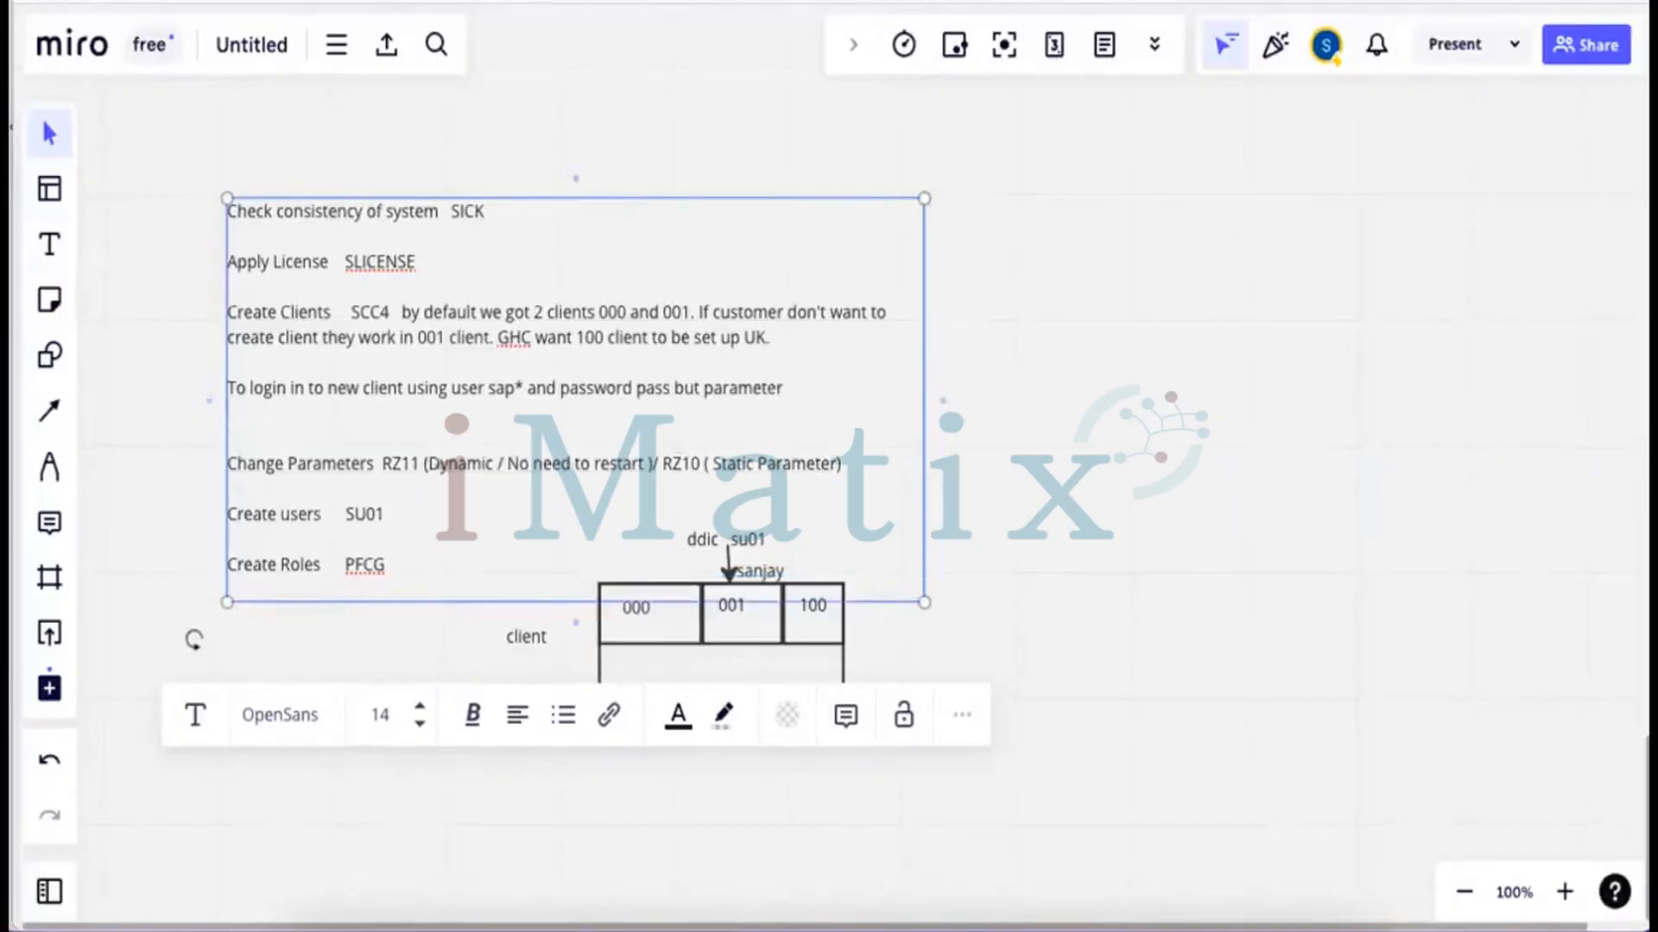
pyautogui.write('n')
pyautogui.press('BackSpace')
pyautogui.write('login/no_automatic')
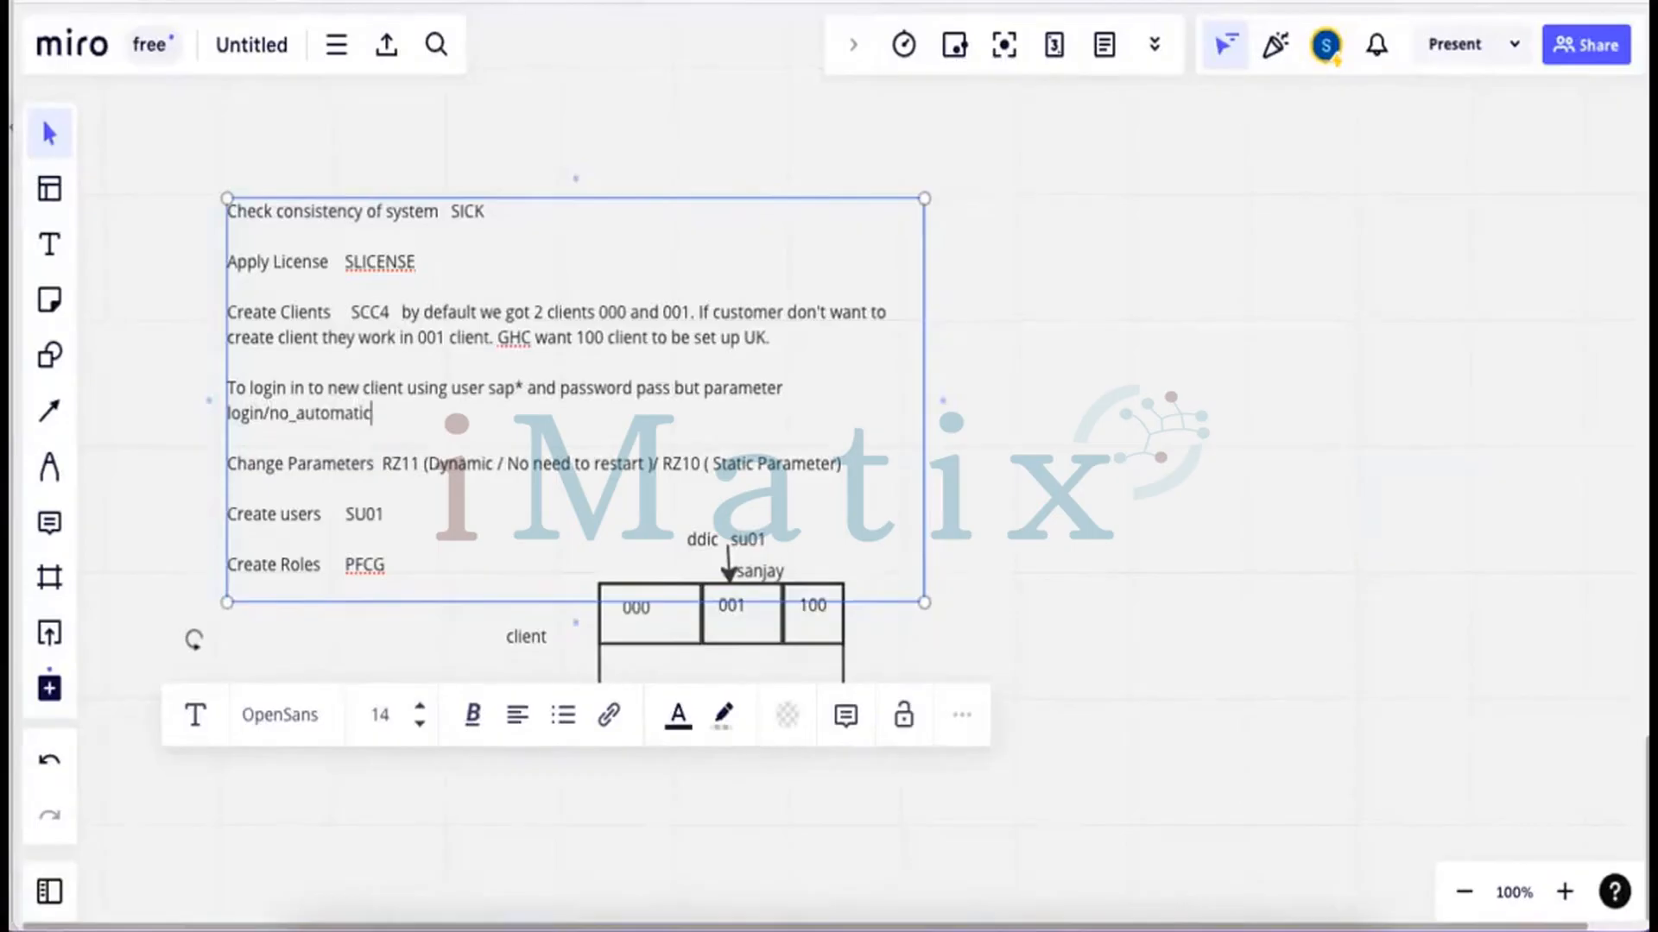
pyautogui.write('_user_sapstar shoul')
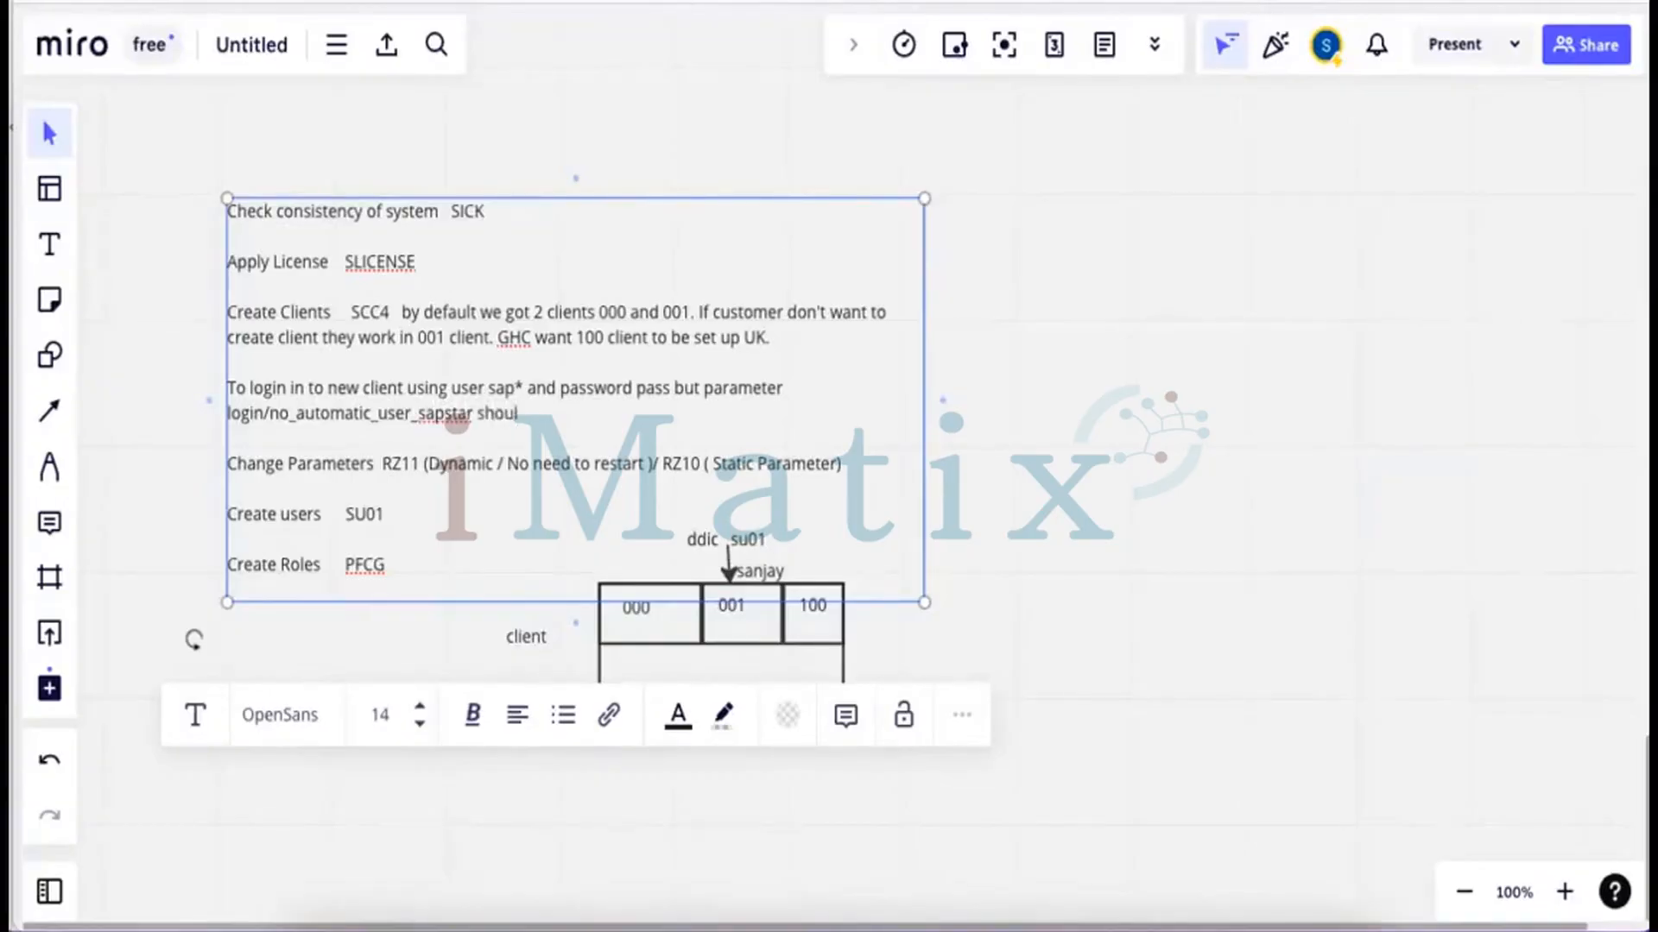
pyautogui.write('d b')
pyautogui.press('BackSpace')
pyautogui.write('d be disabled')
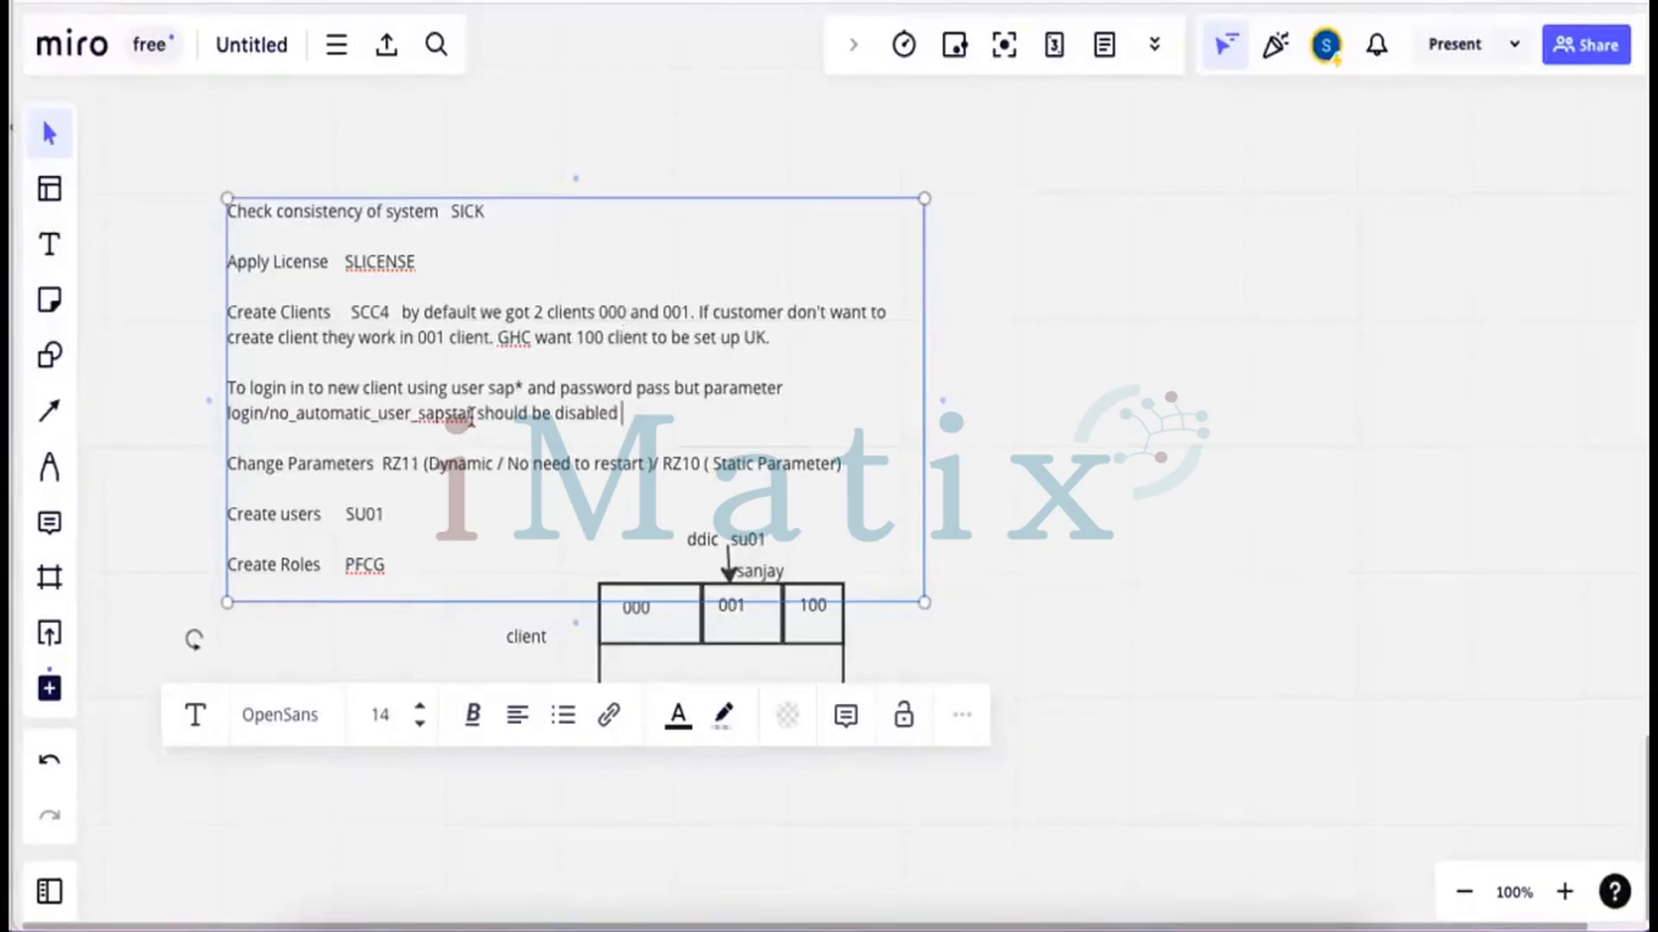
pyautogui.moveTo(473, 415); pyautogui.dragTo(389, 423)
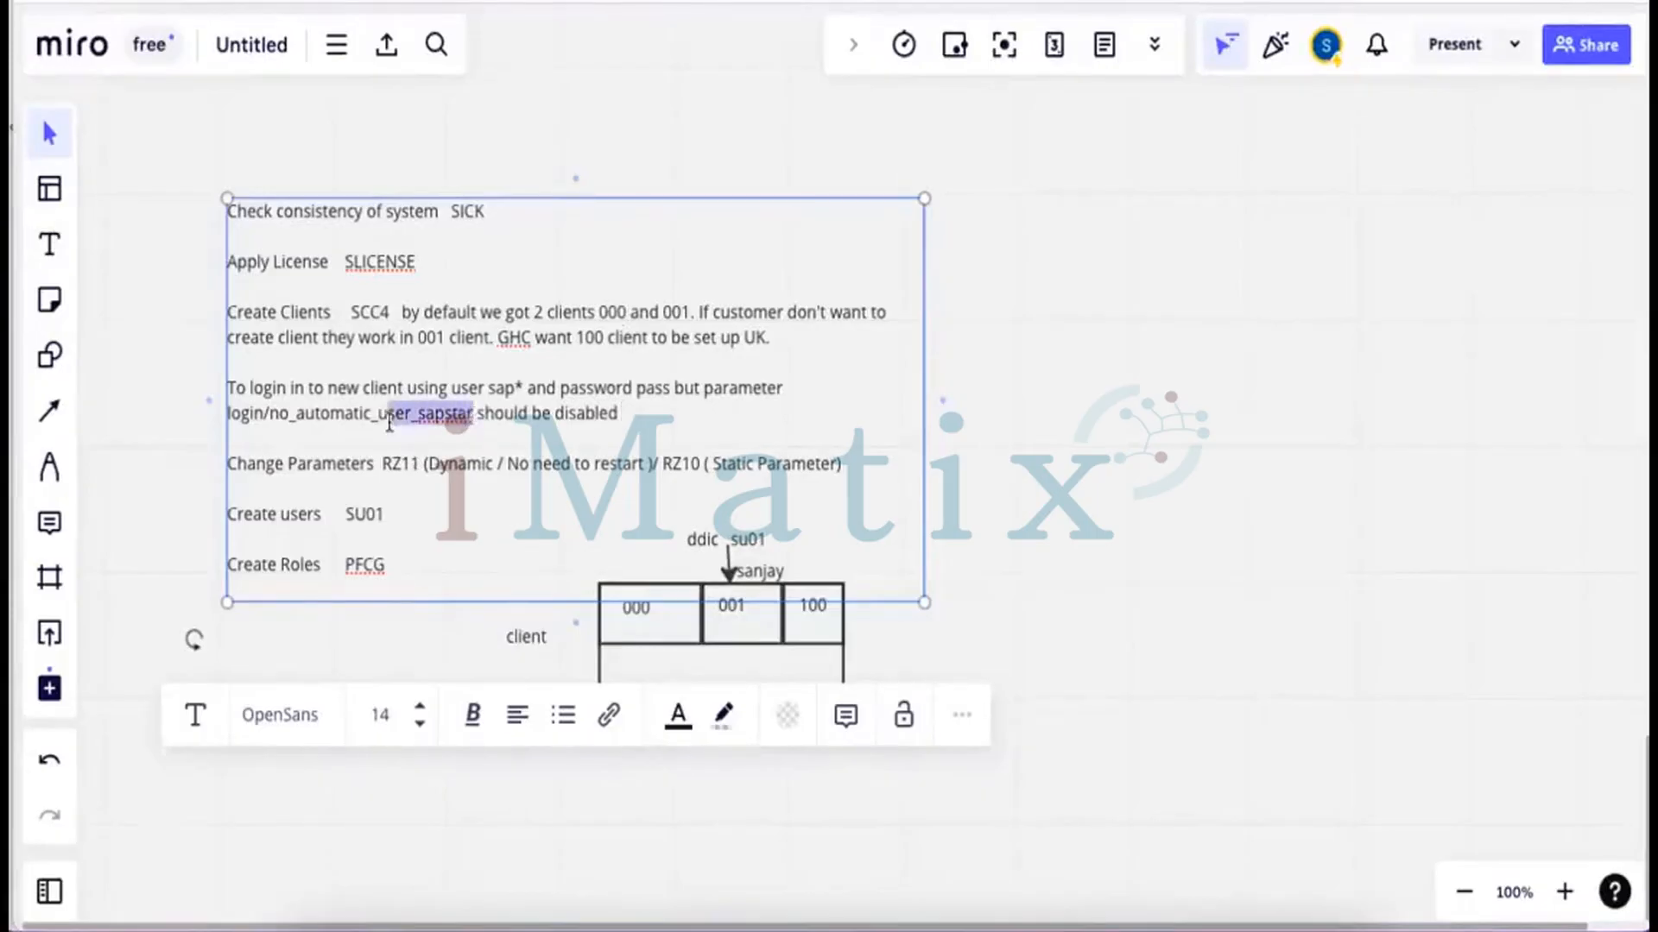
pyautogui.doubleClick(260, 418)
pyautogui.moveTo(260, 418); pyautogui.dragTo(227, 418)
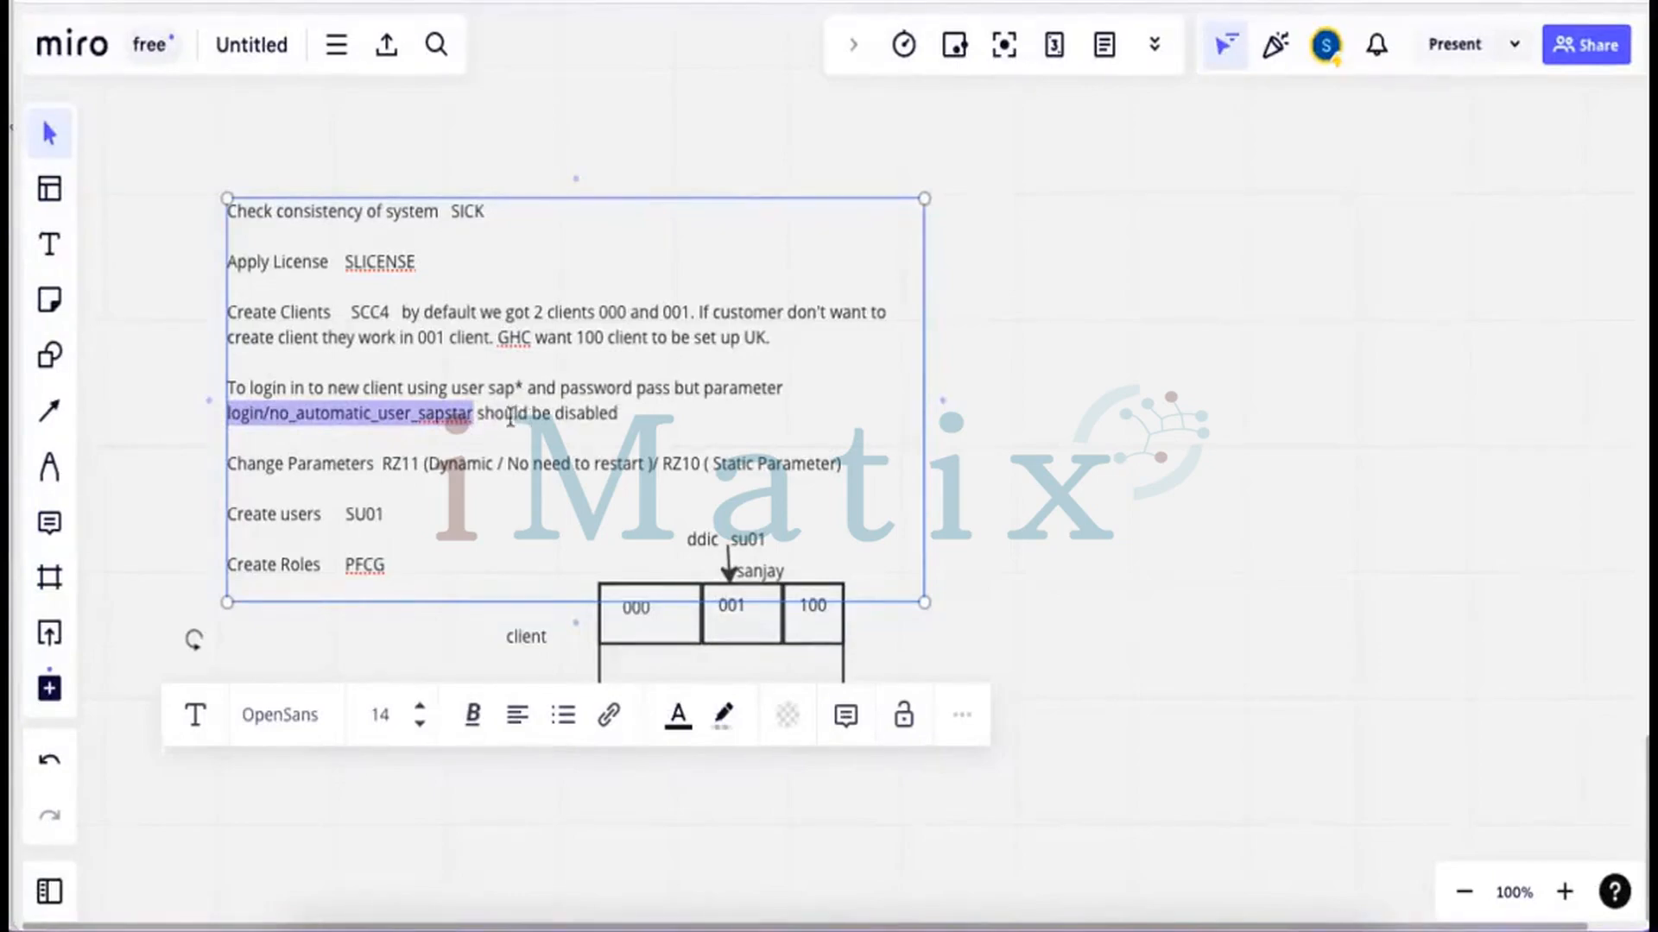
pyautogui.click(771, 649)
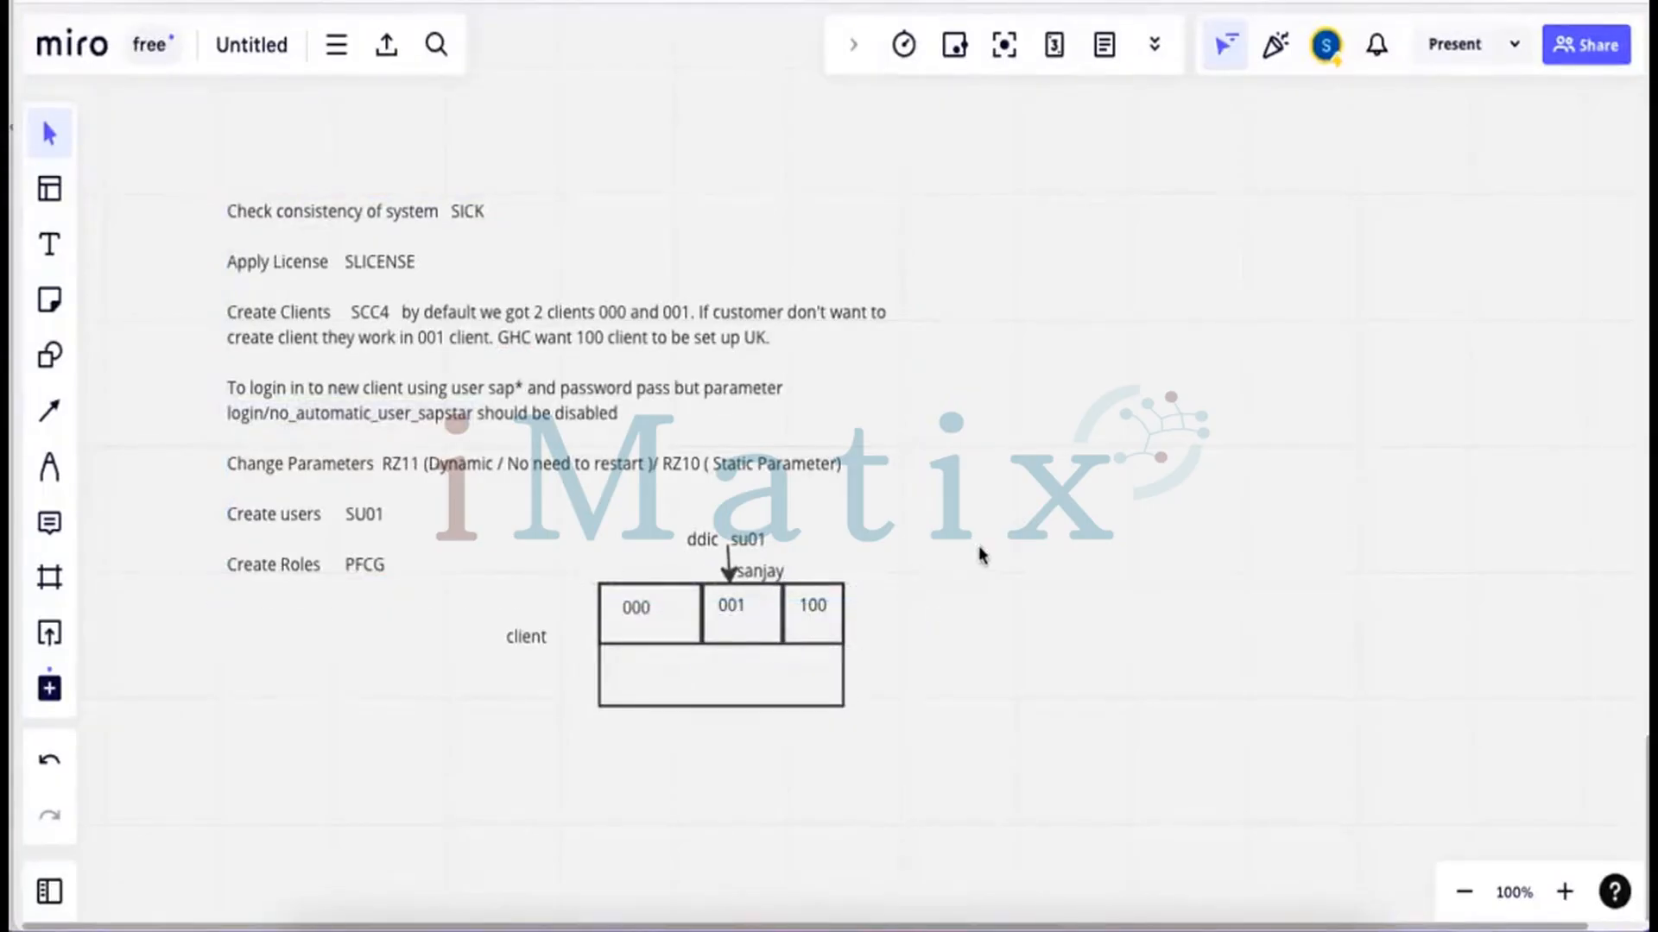
pyautogui.press('f')
pyautogui.moveTo(207, 178); pyautogui.dragTo(913, 733)
# Return to the remote SAP session and leave the profile check log
pyautogui.click(947, 889)
pyautogui.click(947, 894)
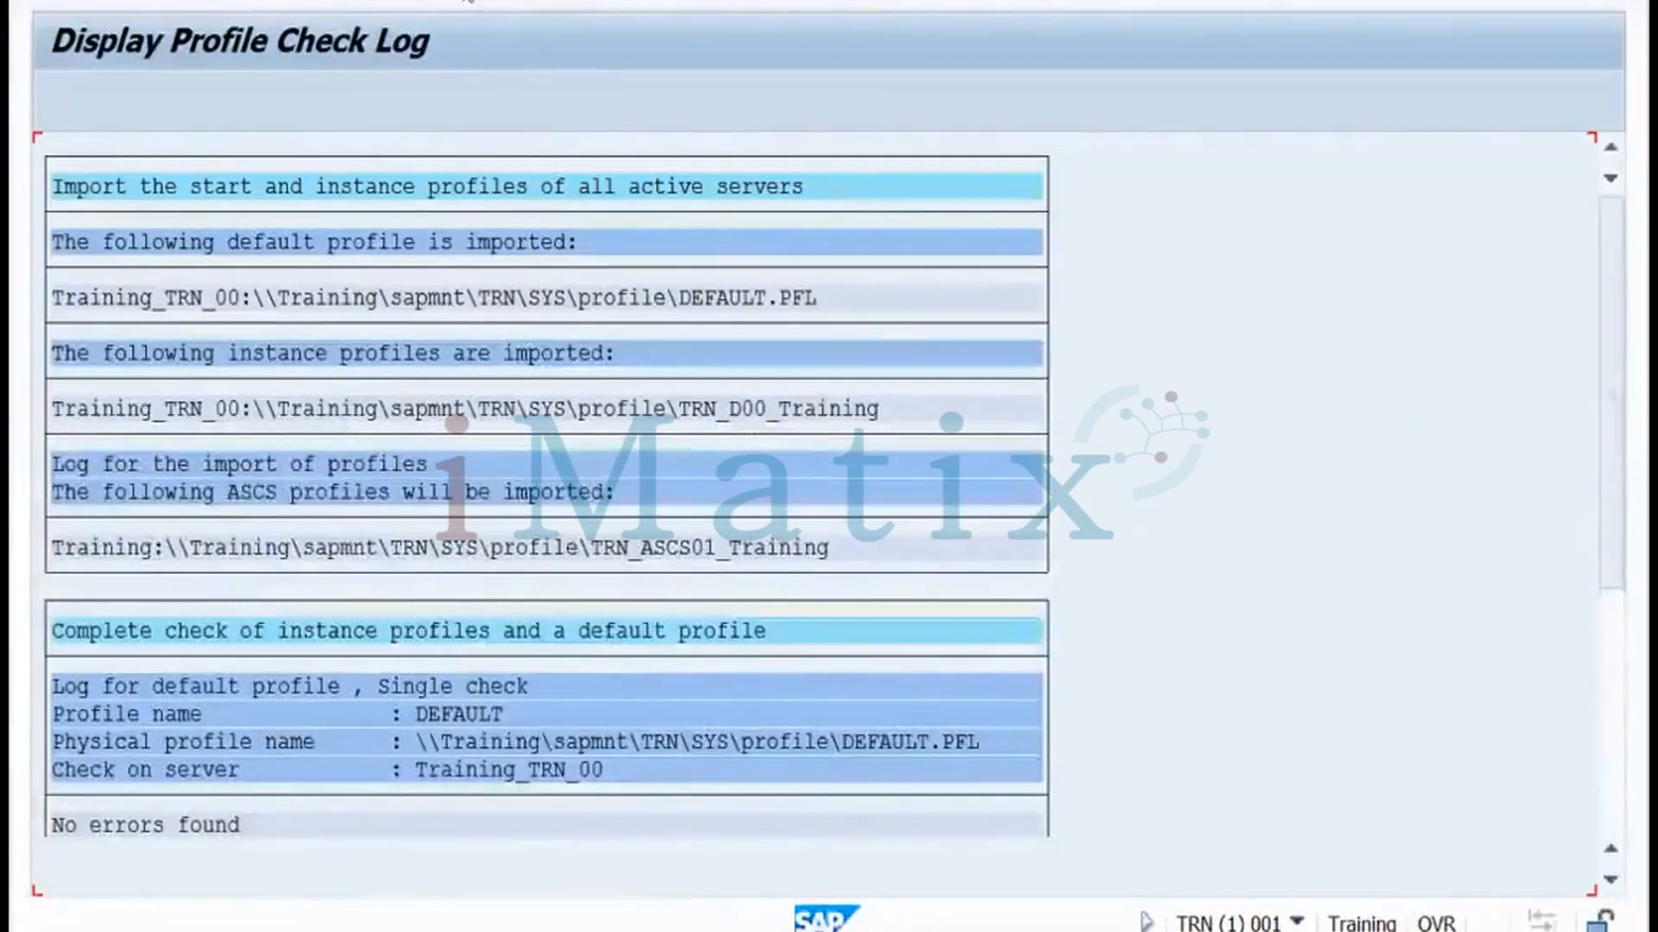
pyautogui.click(466, 1)
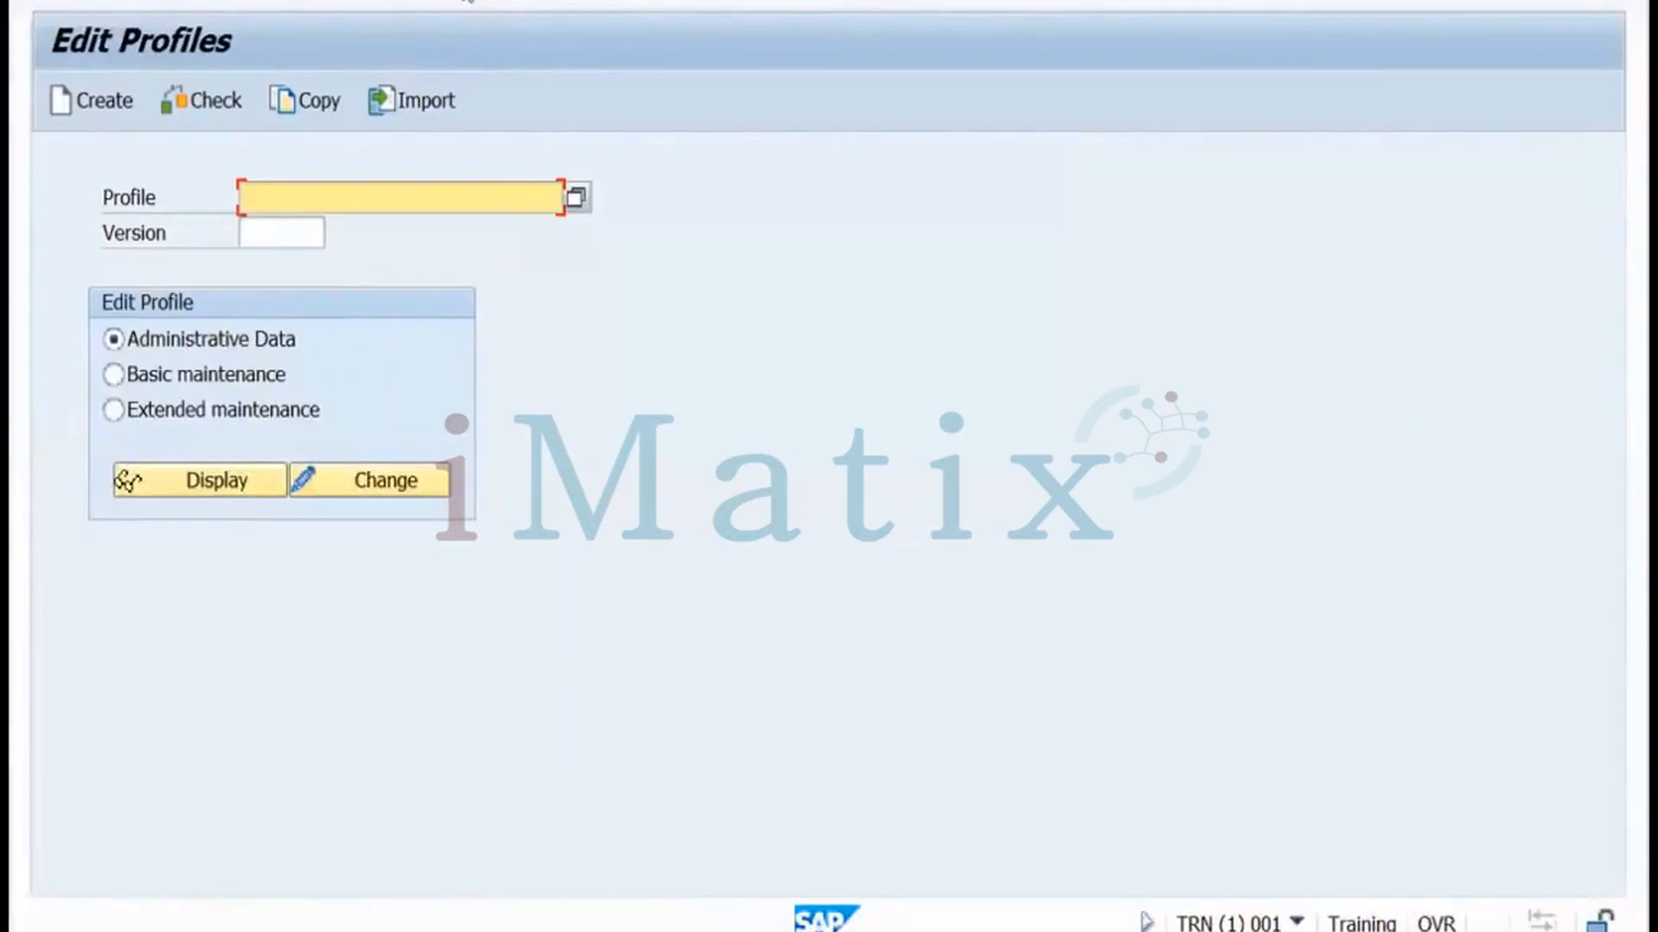
# Select the DEFAULT profile from the Profile value list
pyautogui.click(579, 196)
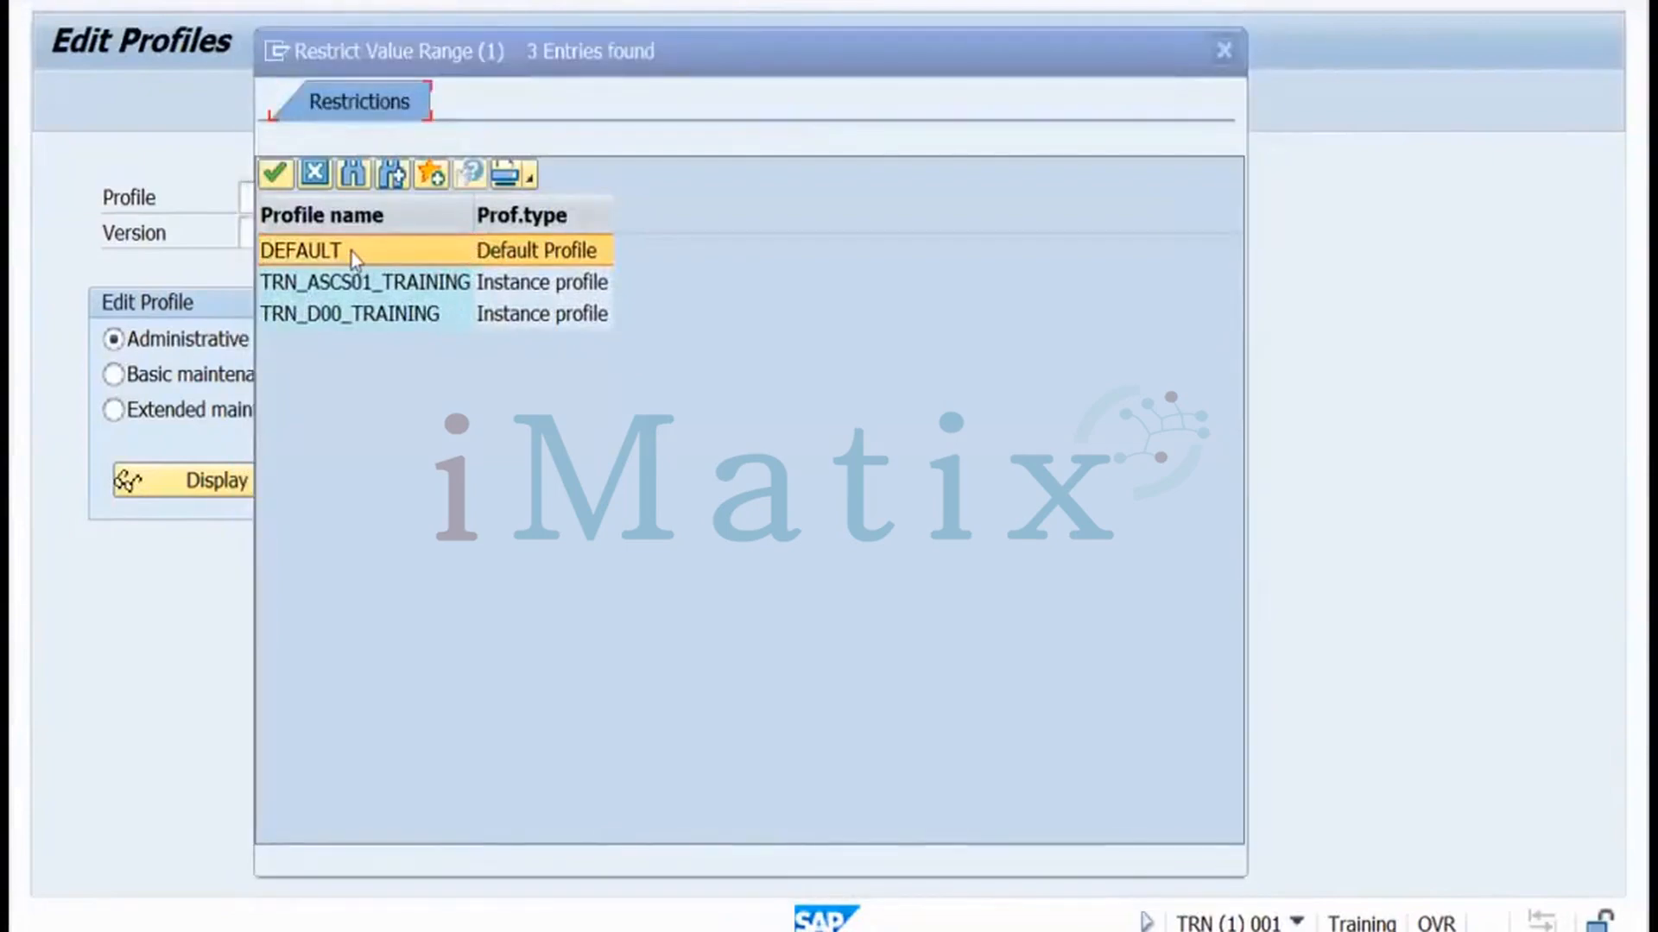
pyautogui.click(351, 252)
pyautogui.click(277, 174)
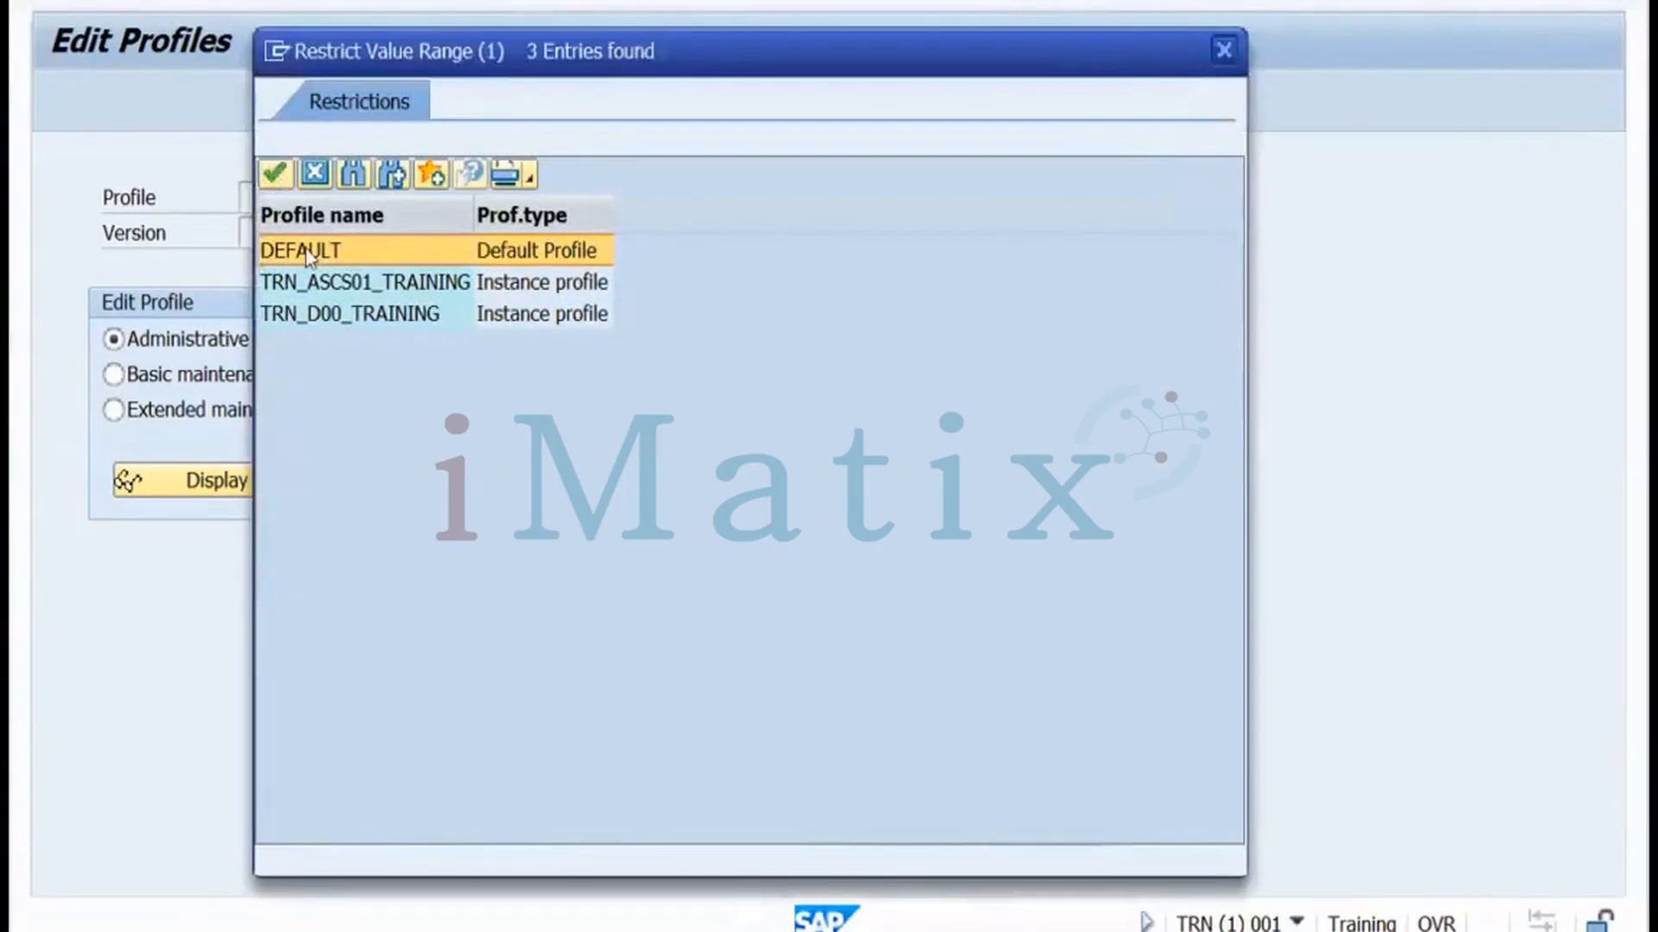
pyautogui.click(278, 178)
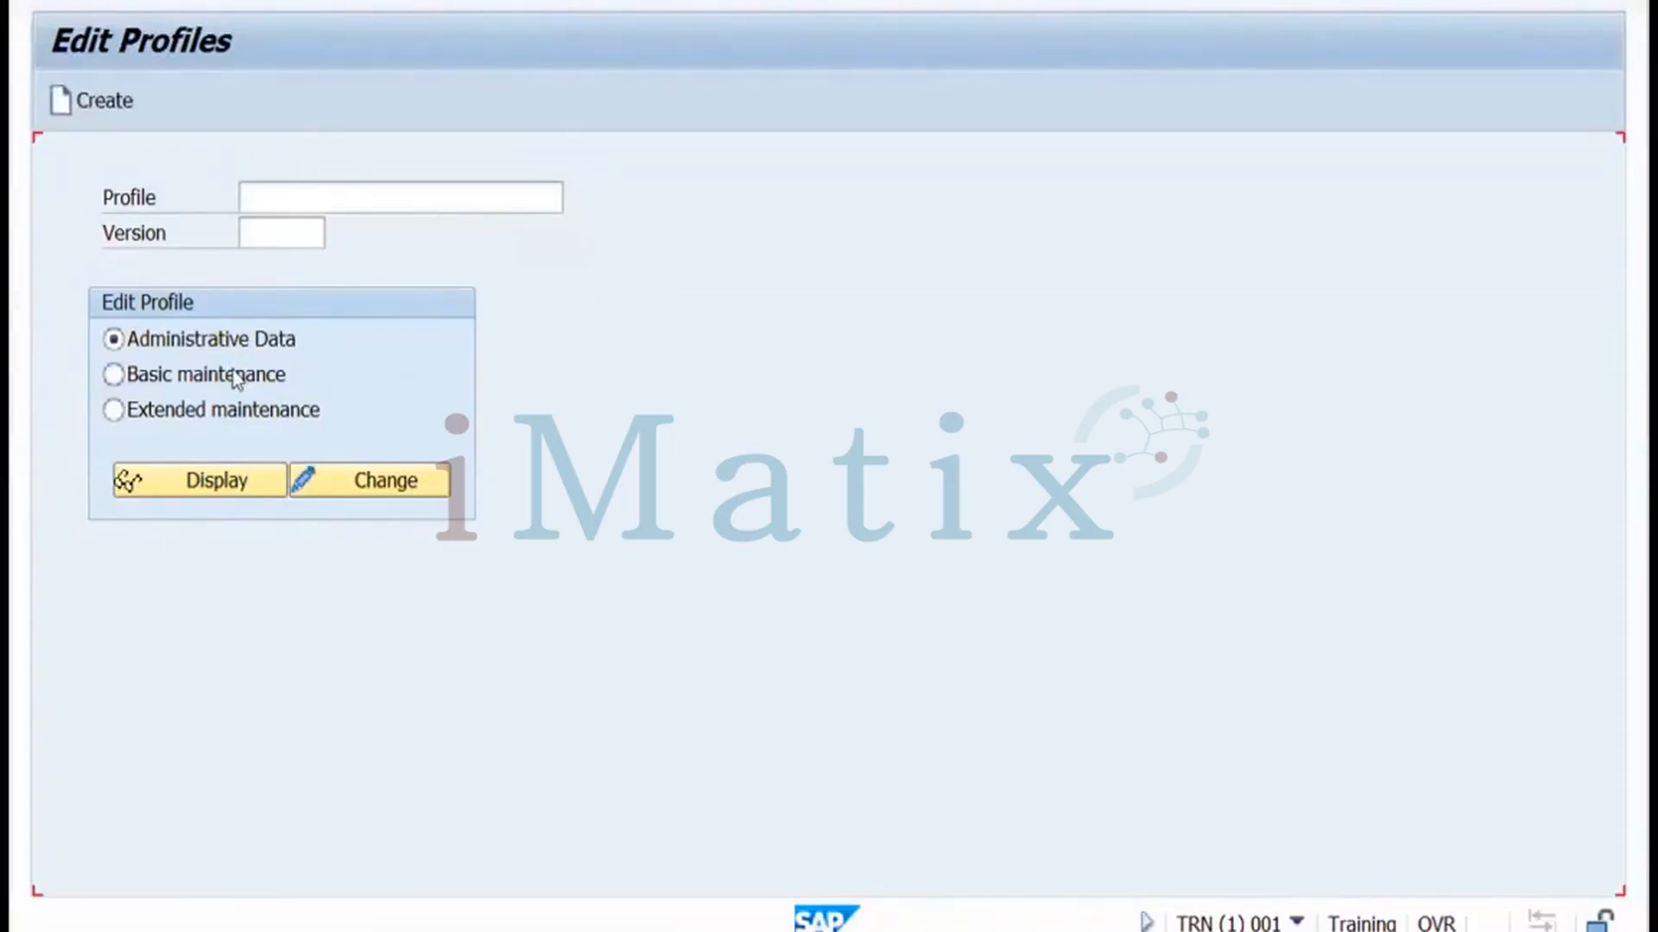
# Open DEFAULT version 000001 in extended maintenance for change and start a new parameter
pyautogui.click(122, 413)
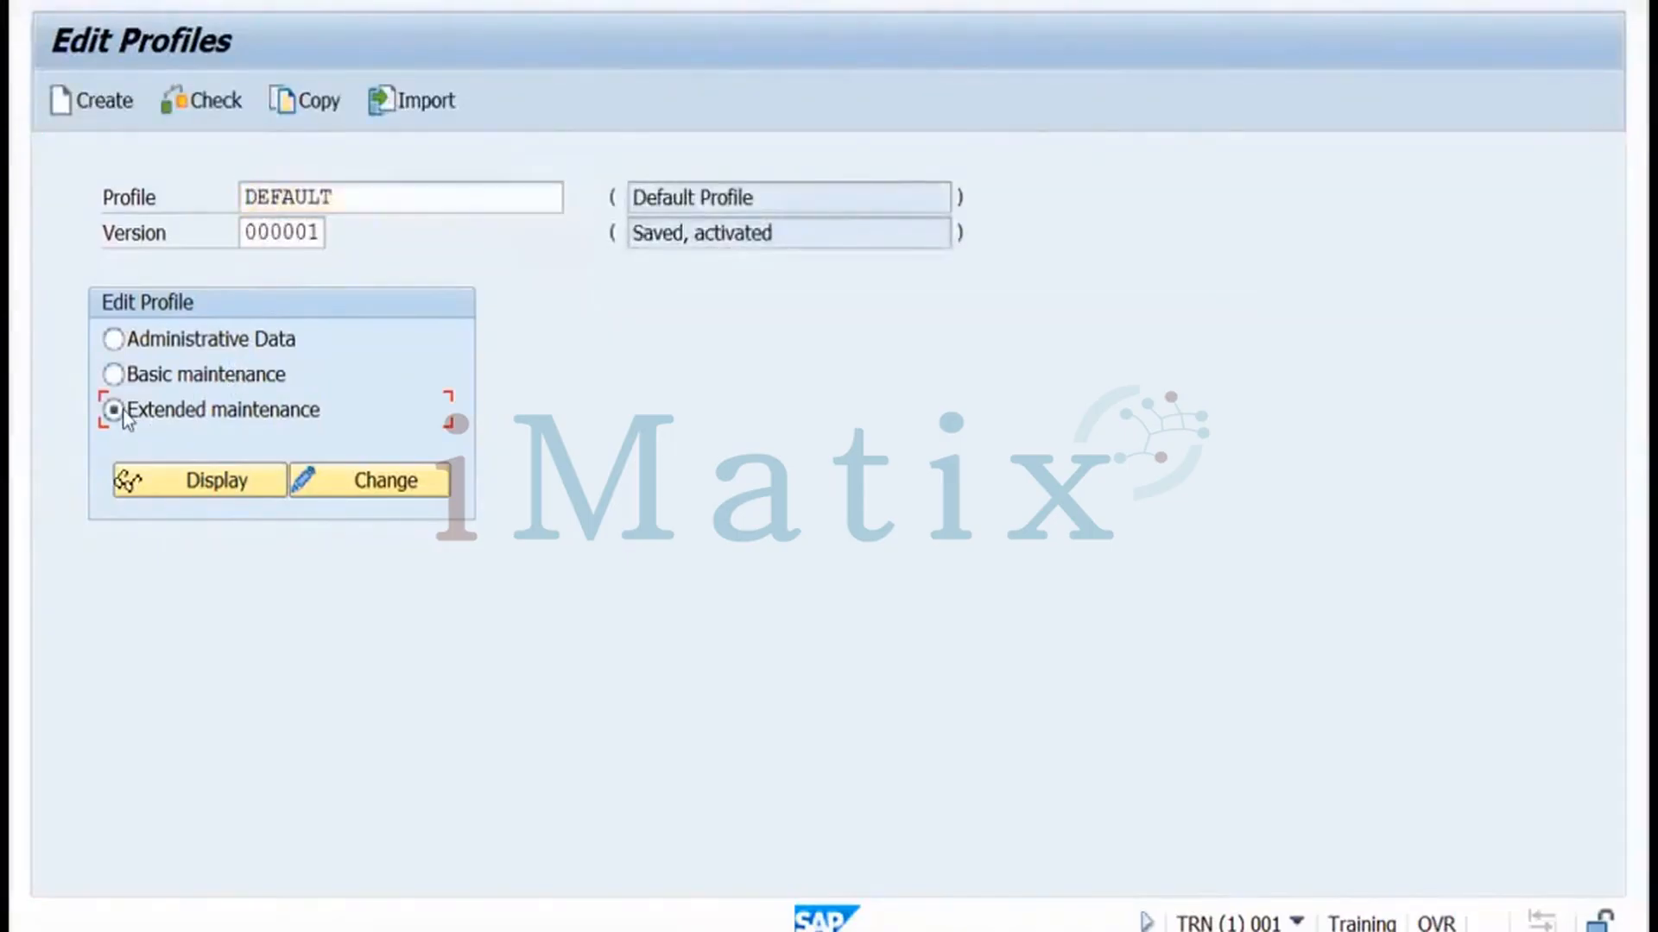
pyautogui.click(350, 485)
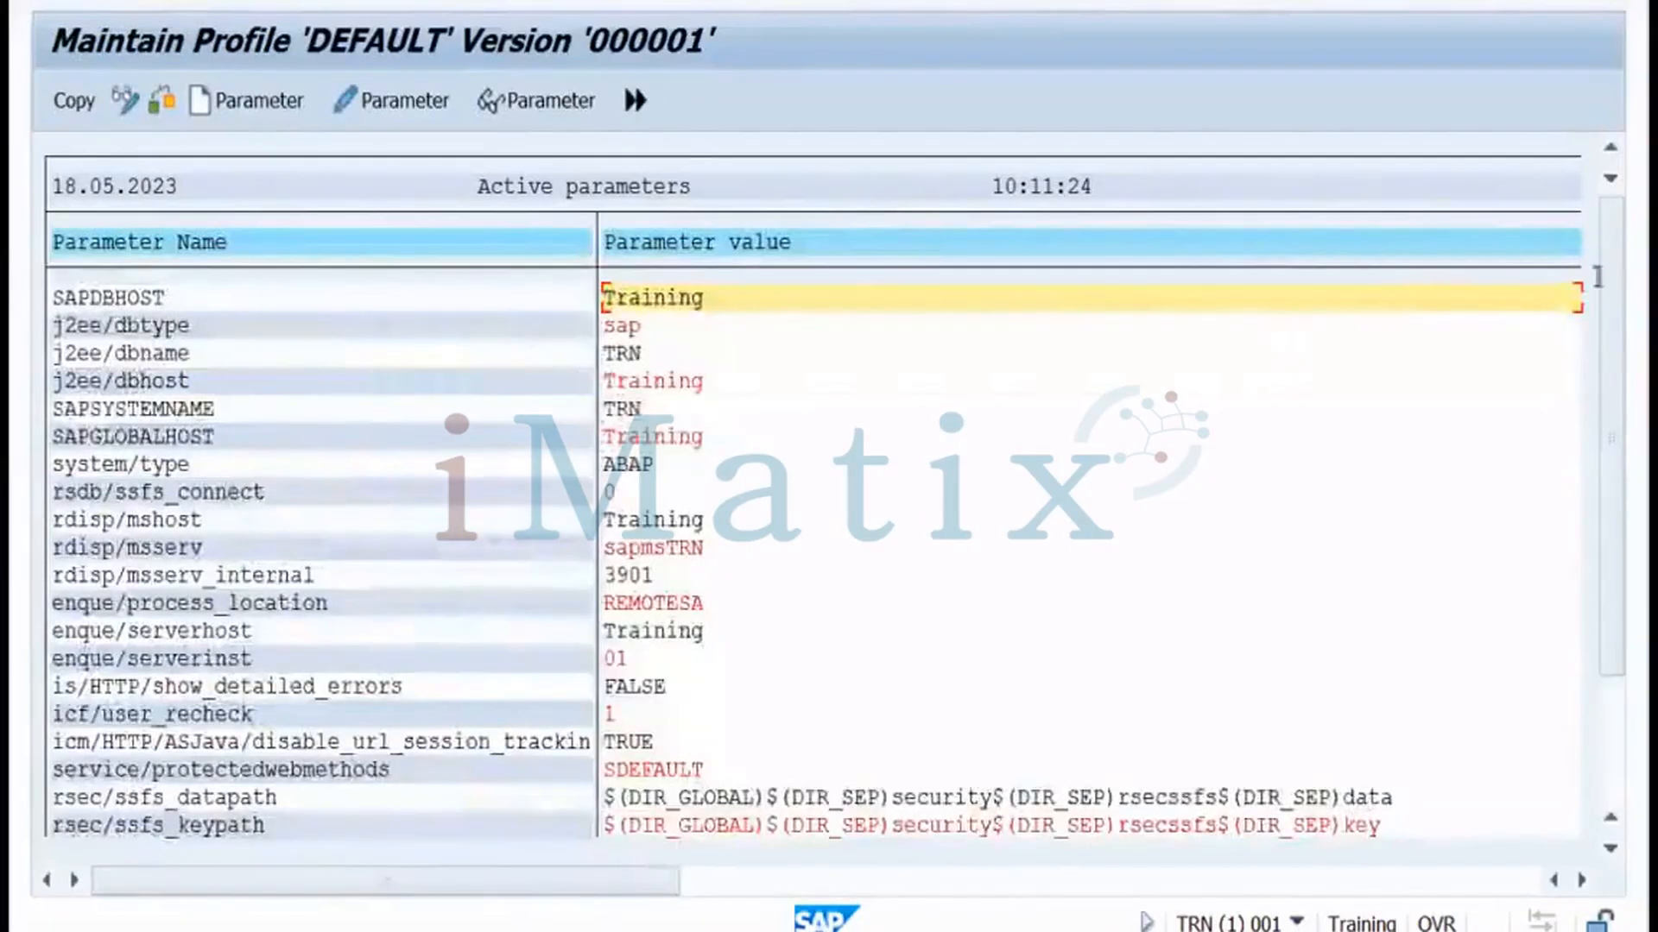
pyautogui.moveTo(1617, 341); pyautogui.dragTo(1617, 490)
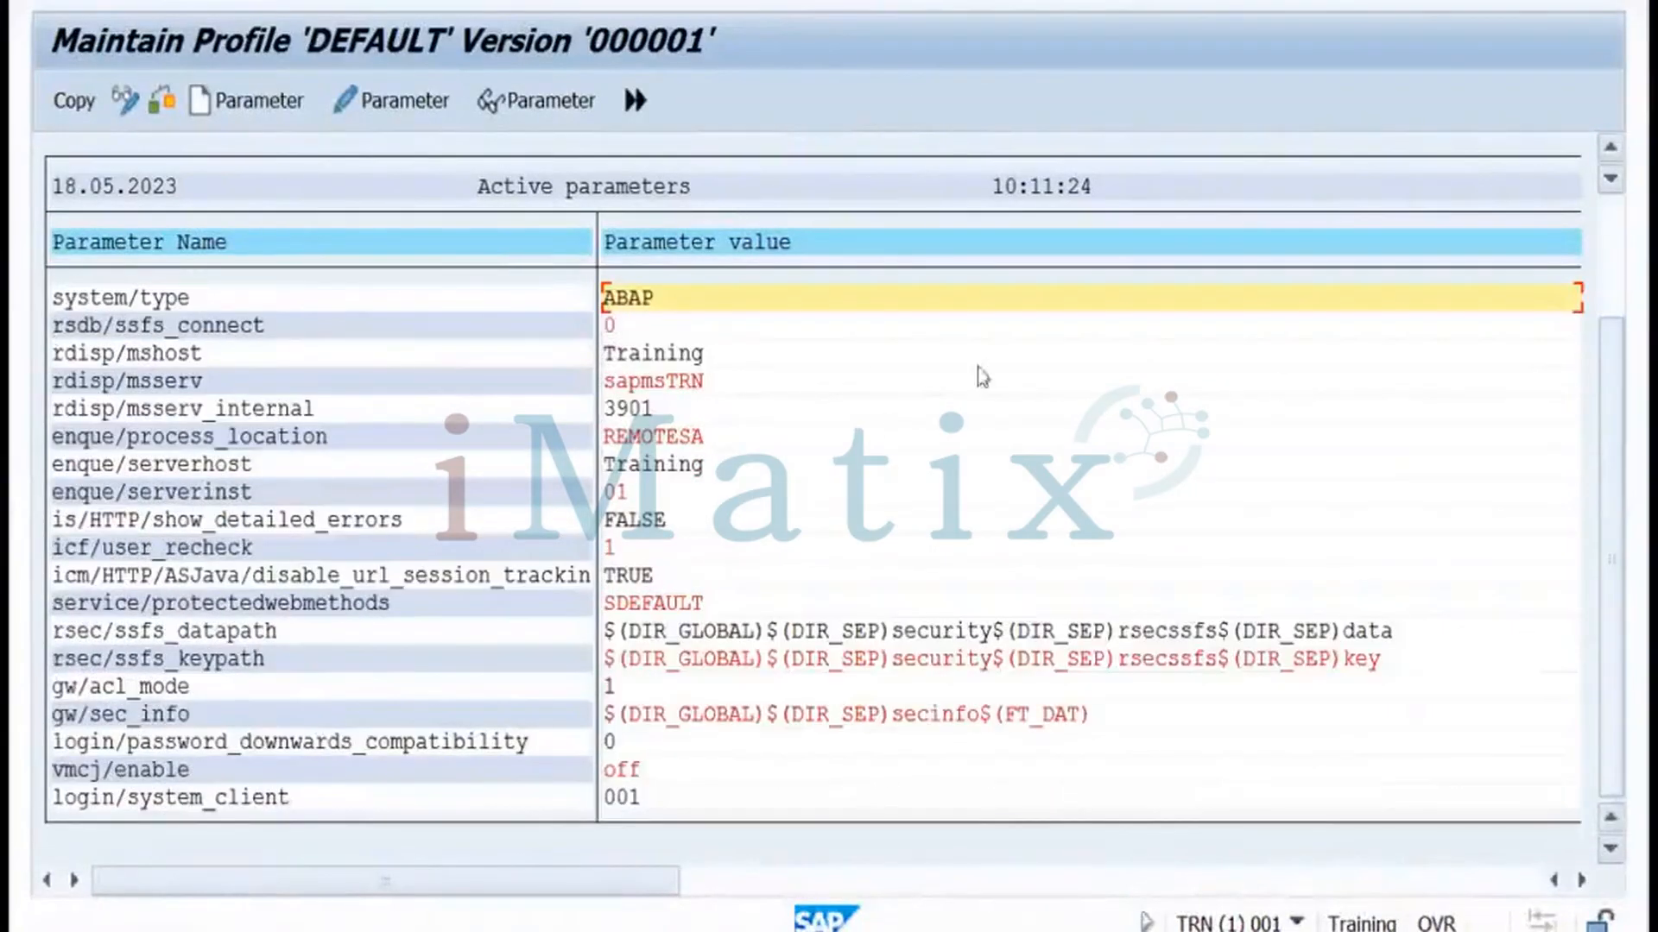
pyautogui.click(259, 102)
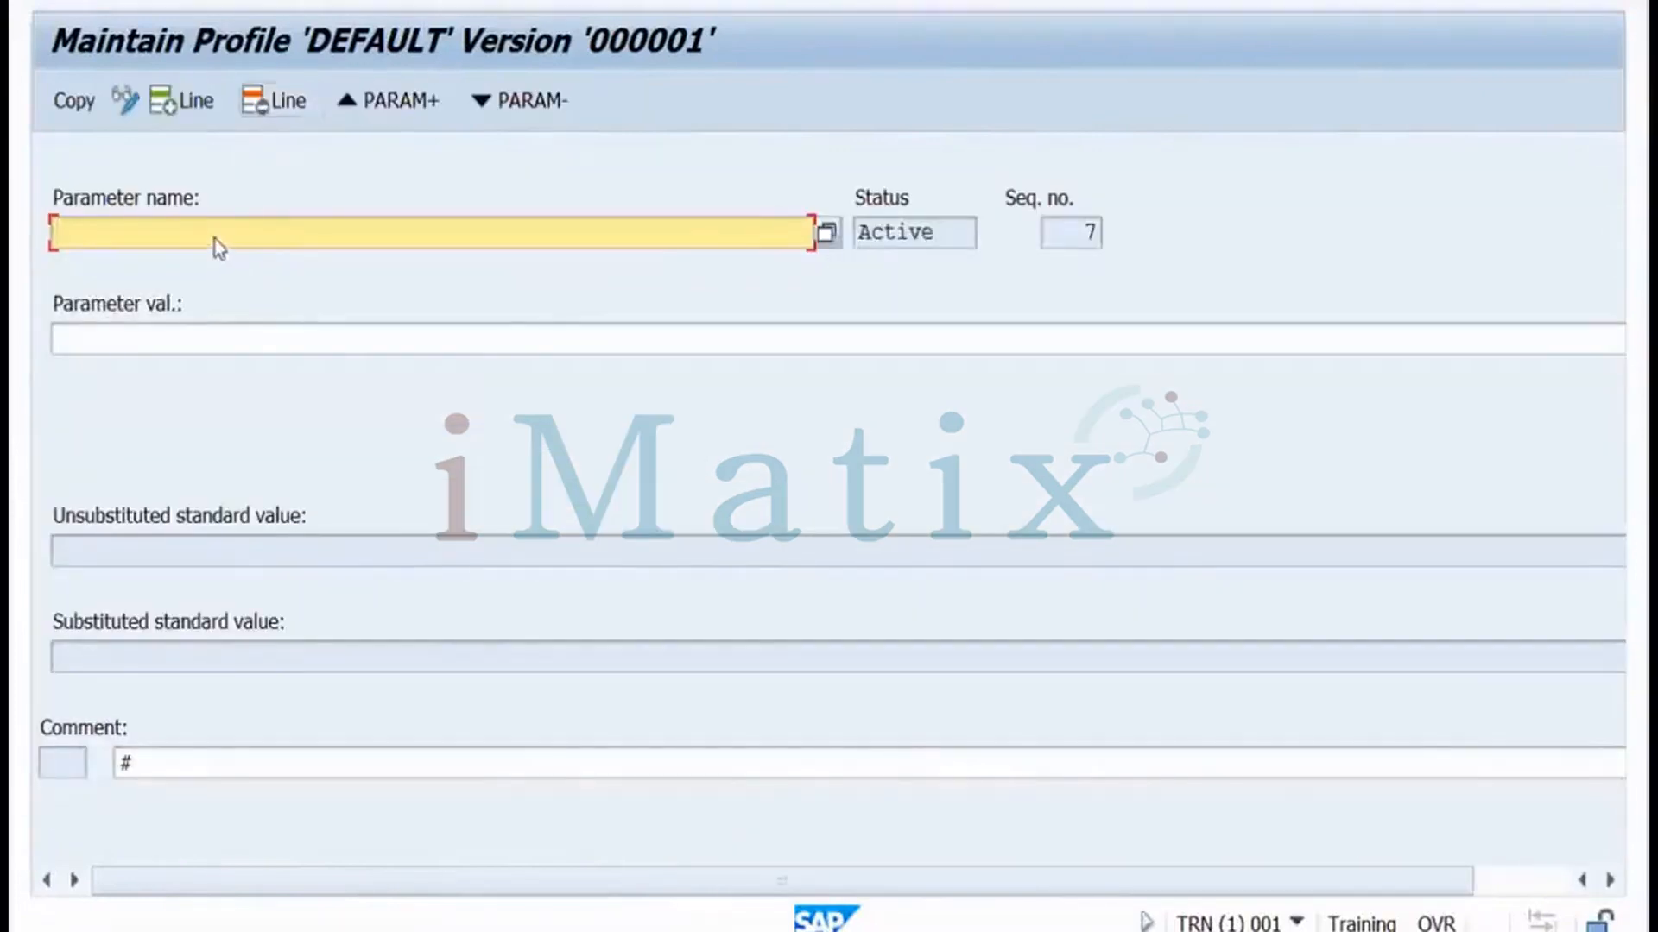
# Enter parameter name login/no_automatic_user_sapstar and review its standard values
pyautogui.write('login/no_a')
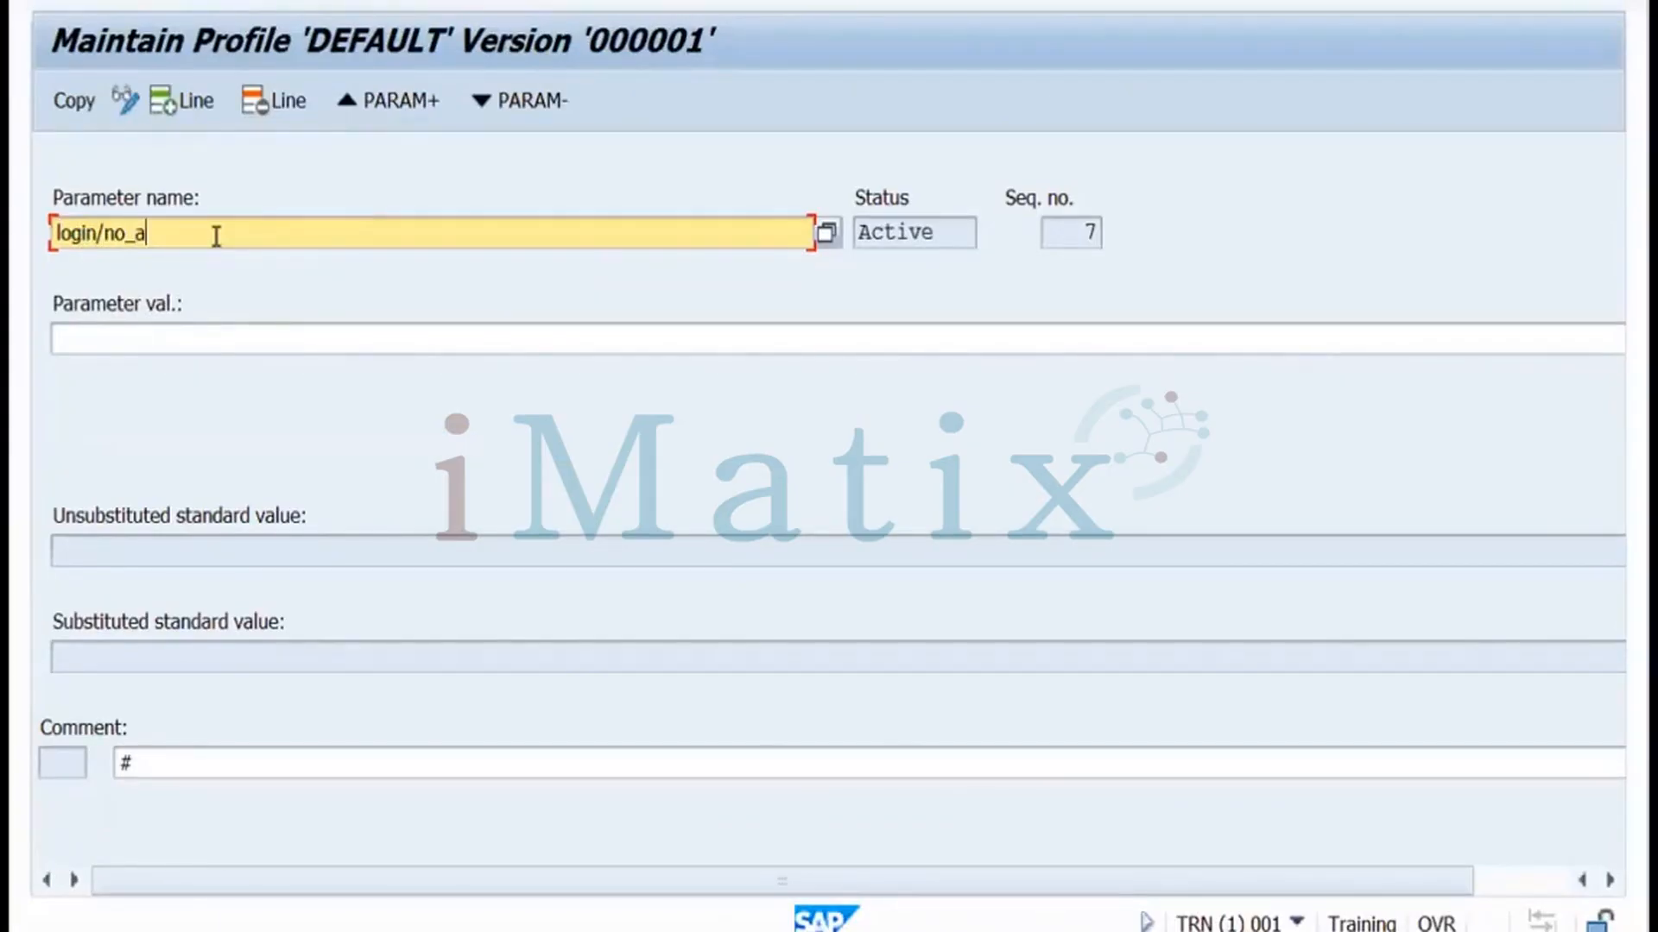
pyautogui.write('utomatic_user_sapst')
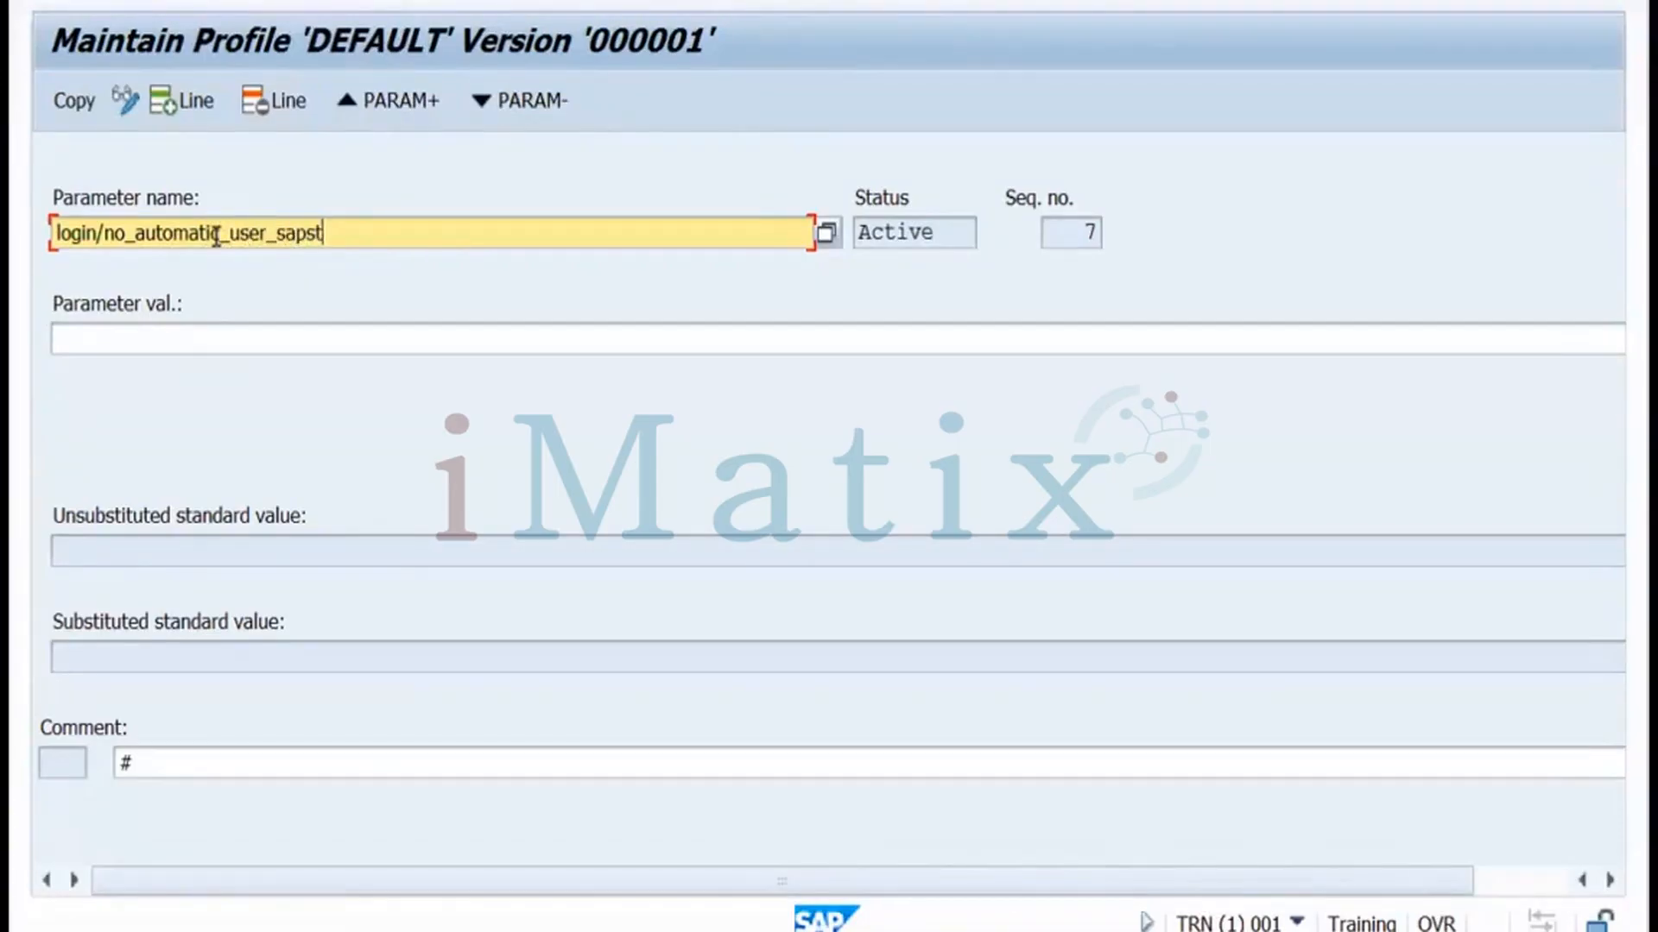
pyautogui.write('ar')
pyautogui.press('Return')
pyautogui.click(74, 552)
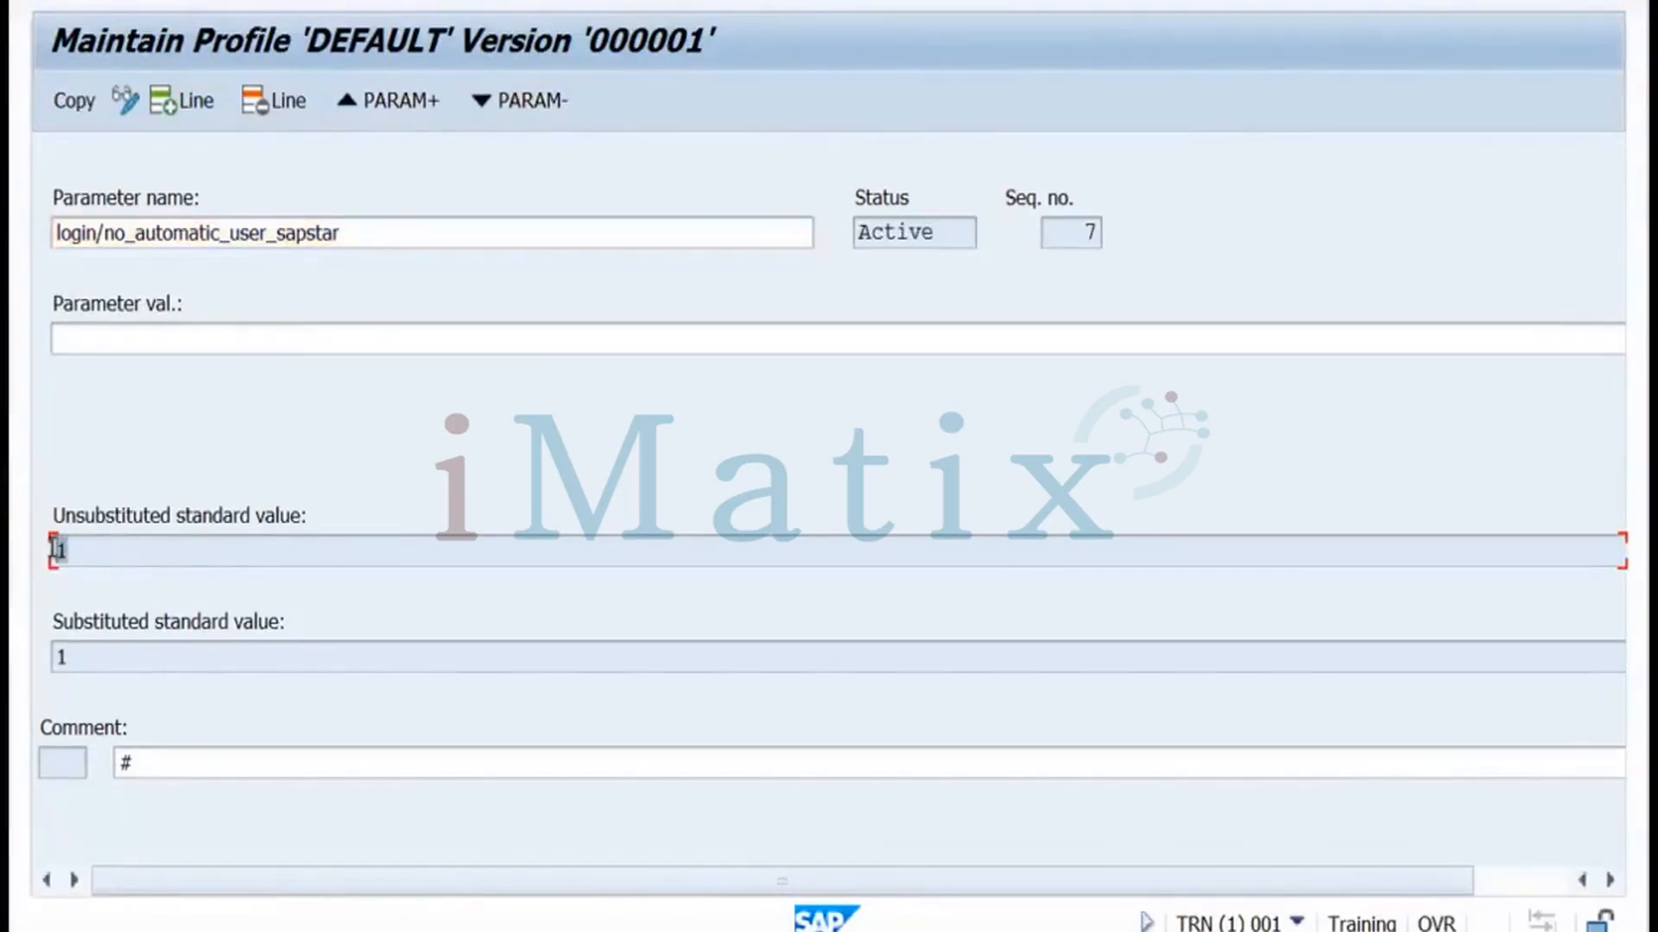
pyautogui.click(69, 656)
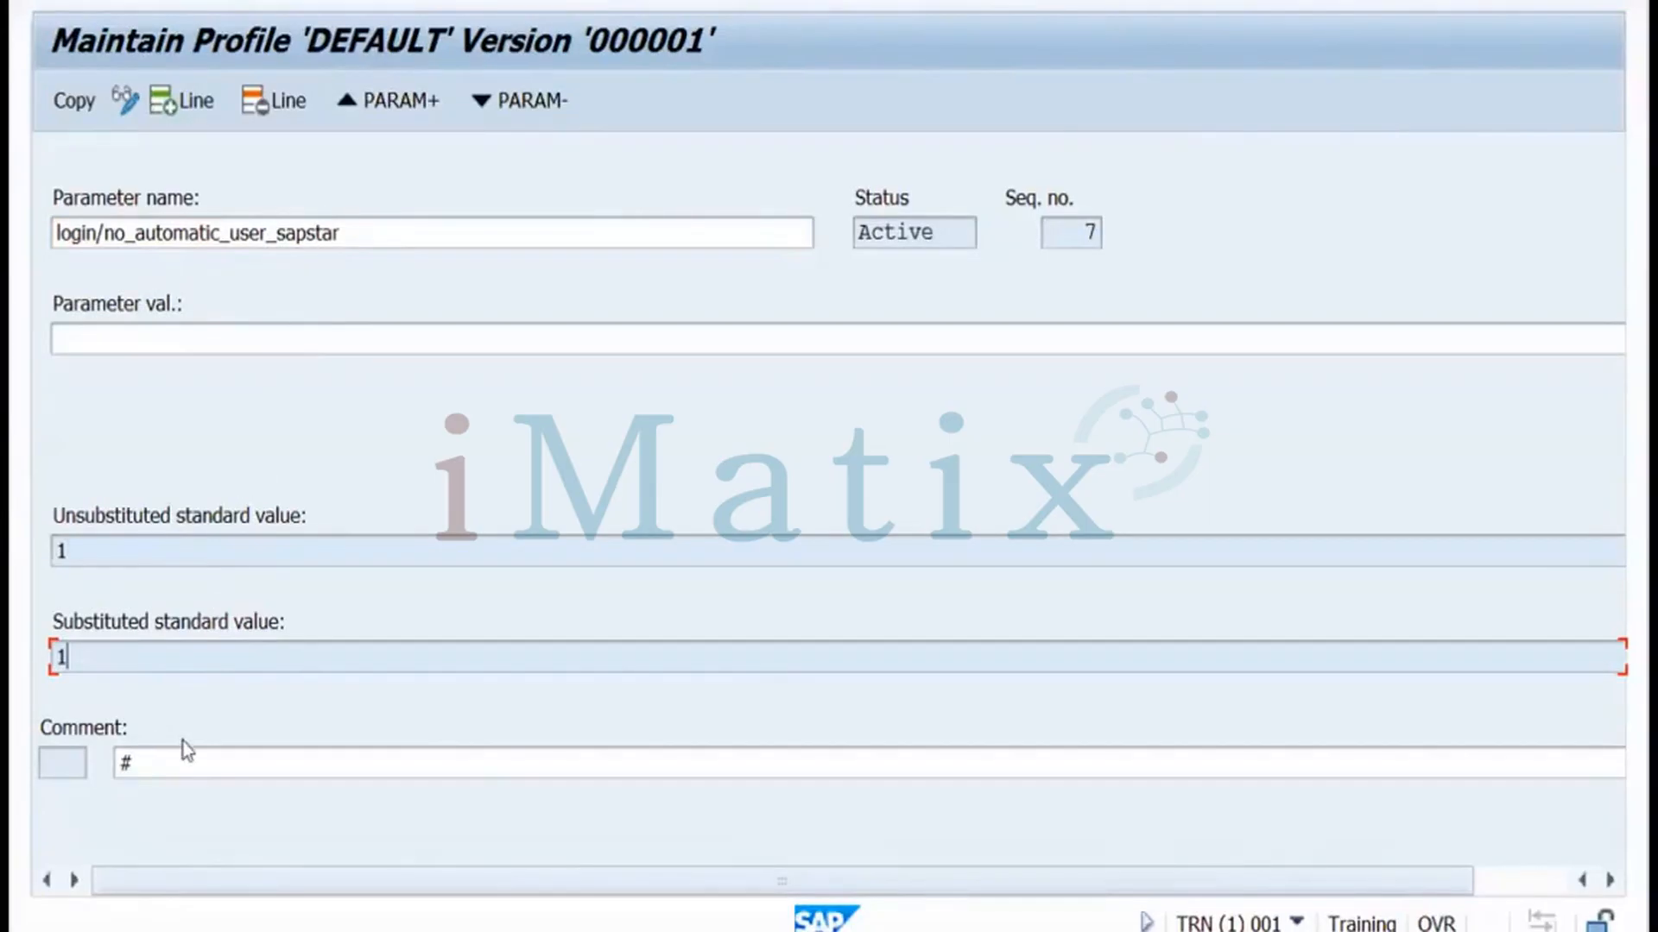
pyautogui.click(1508, 876)
pyautogui.moveTo(1302, 858); pyautogui.dragTo(1129, 874)
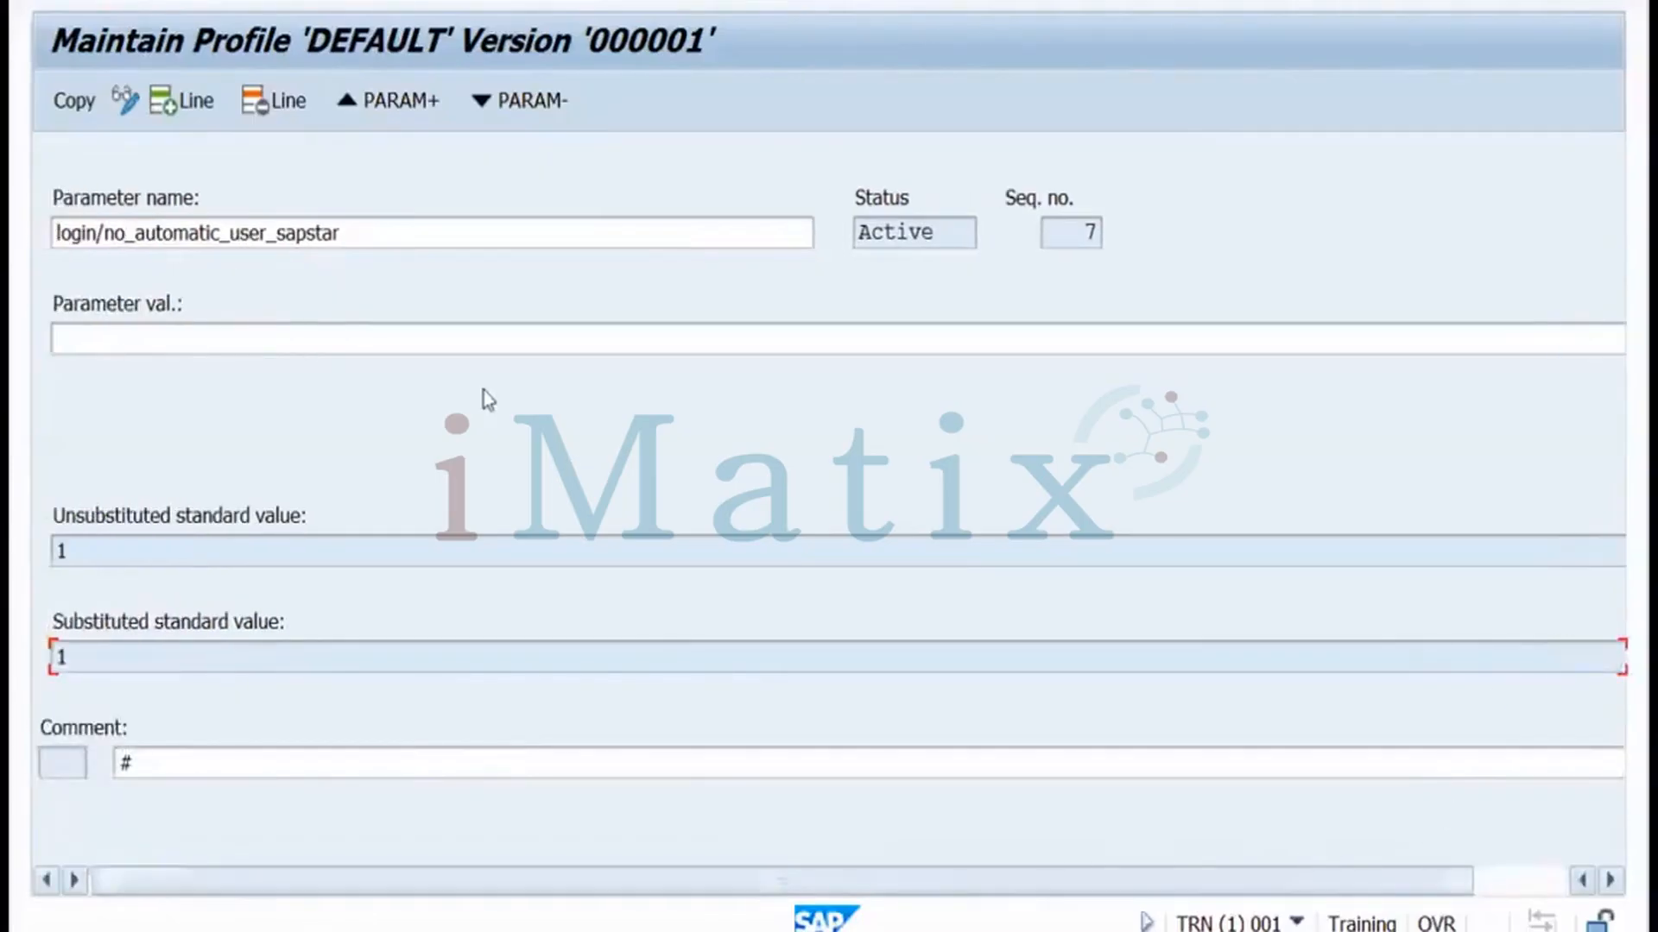
# Set the parameter value to 0, copy it into the profile and return to the list
pyautogui.click(138, 335)
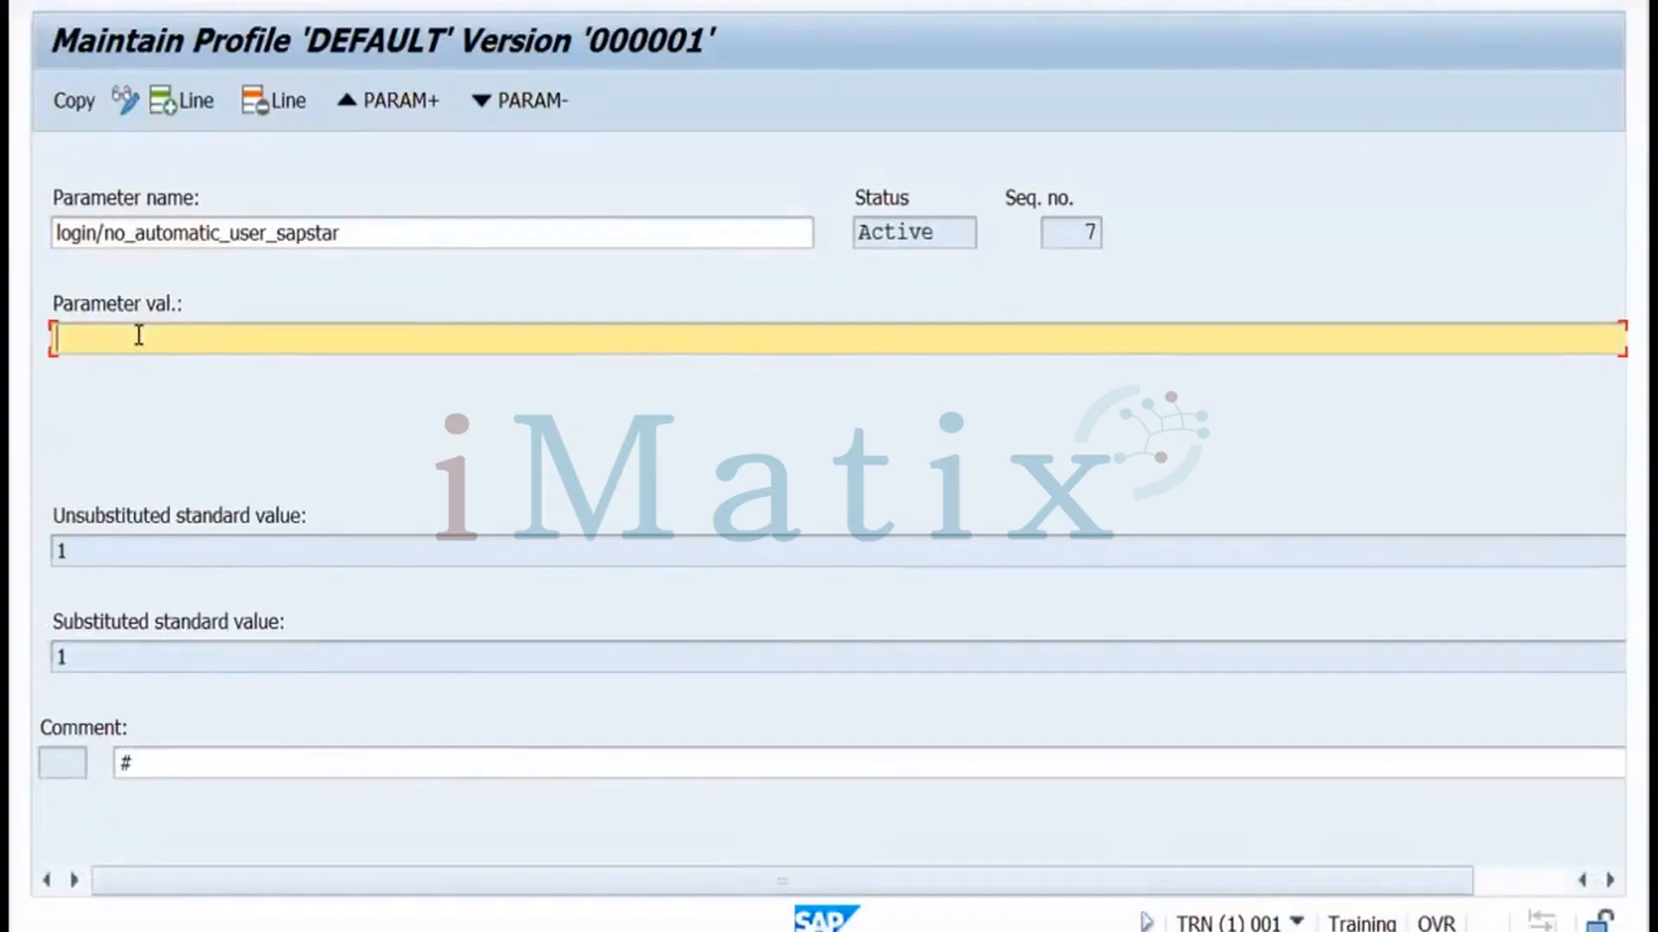
pyautogui.write('0')
pyautogui.click(75, 104)
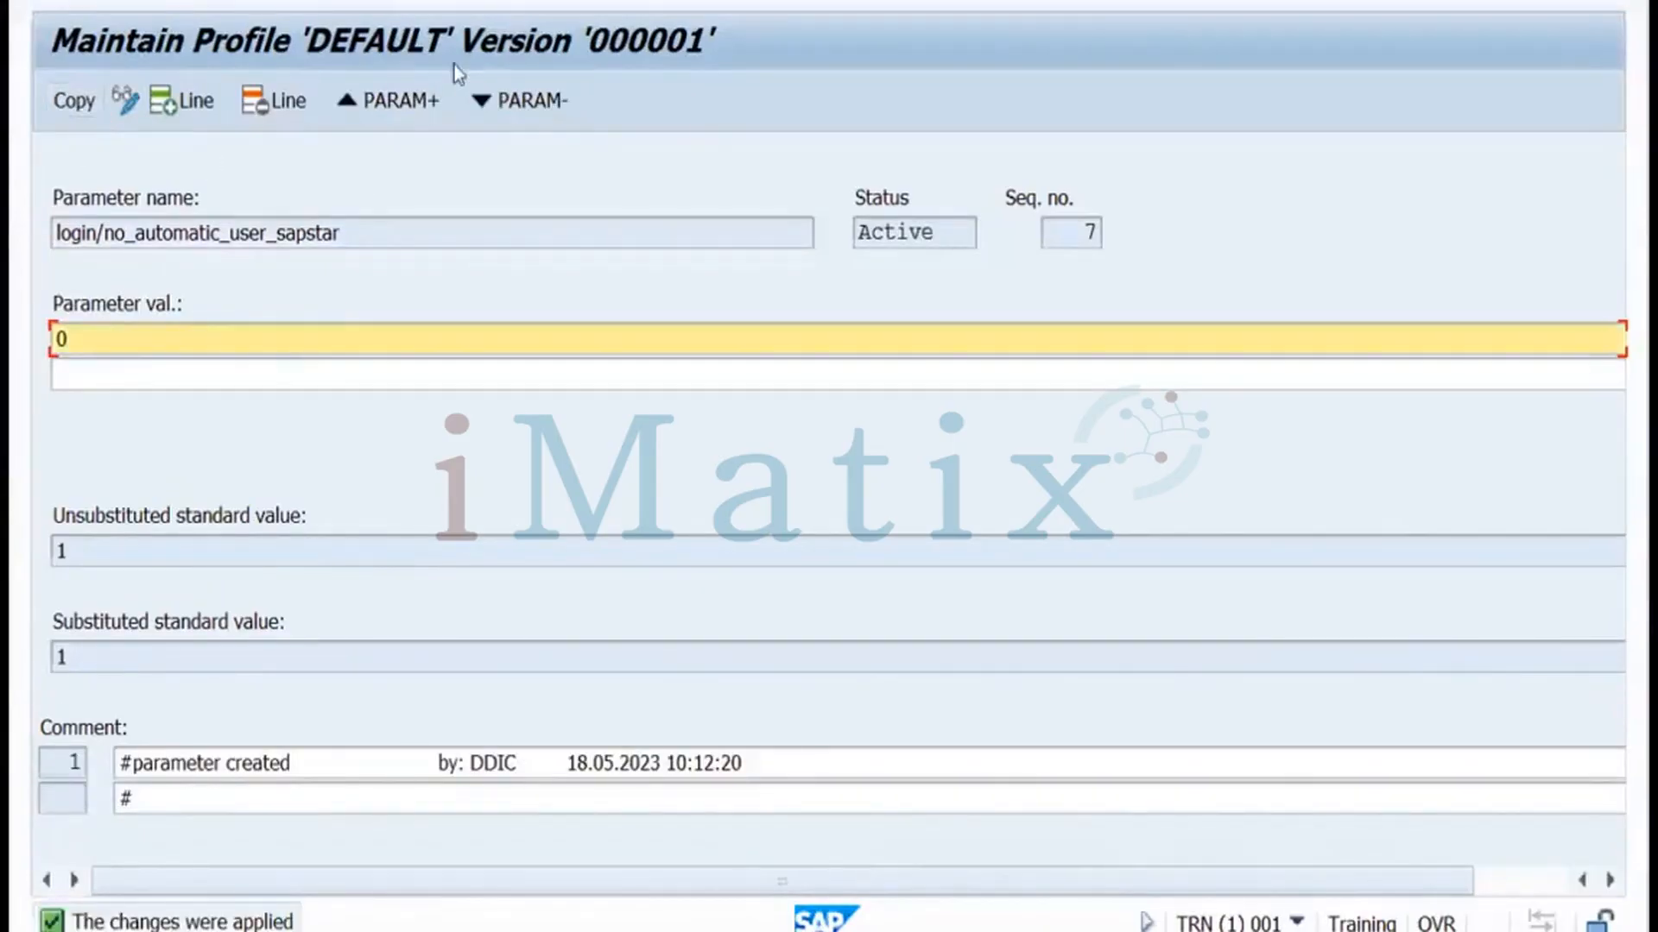
pyautogui.press('F3')
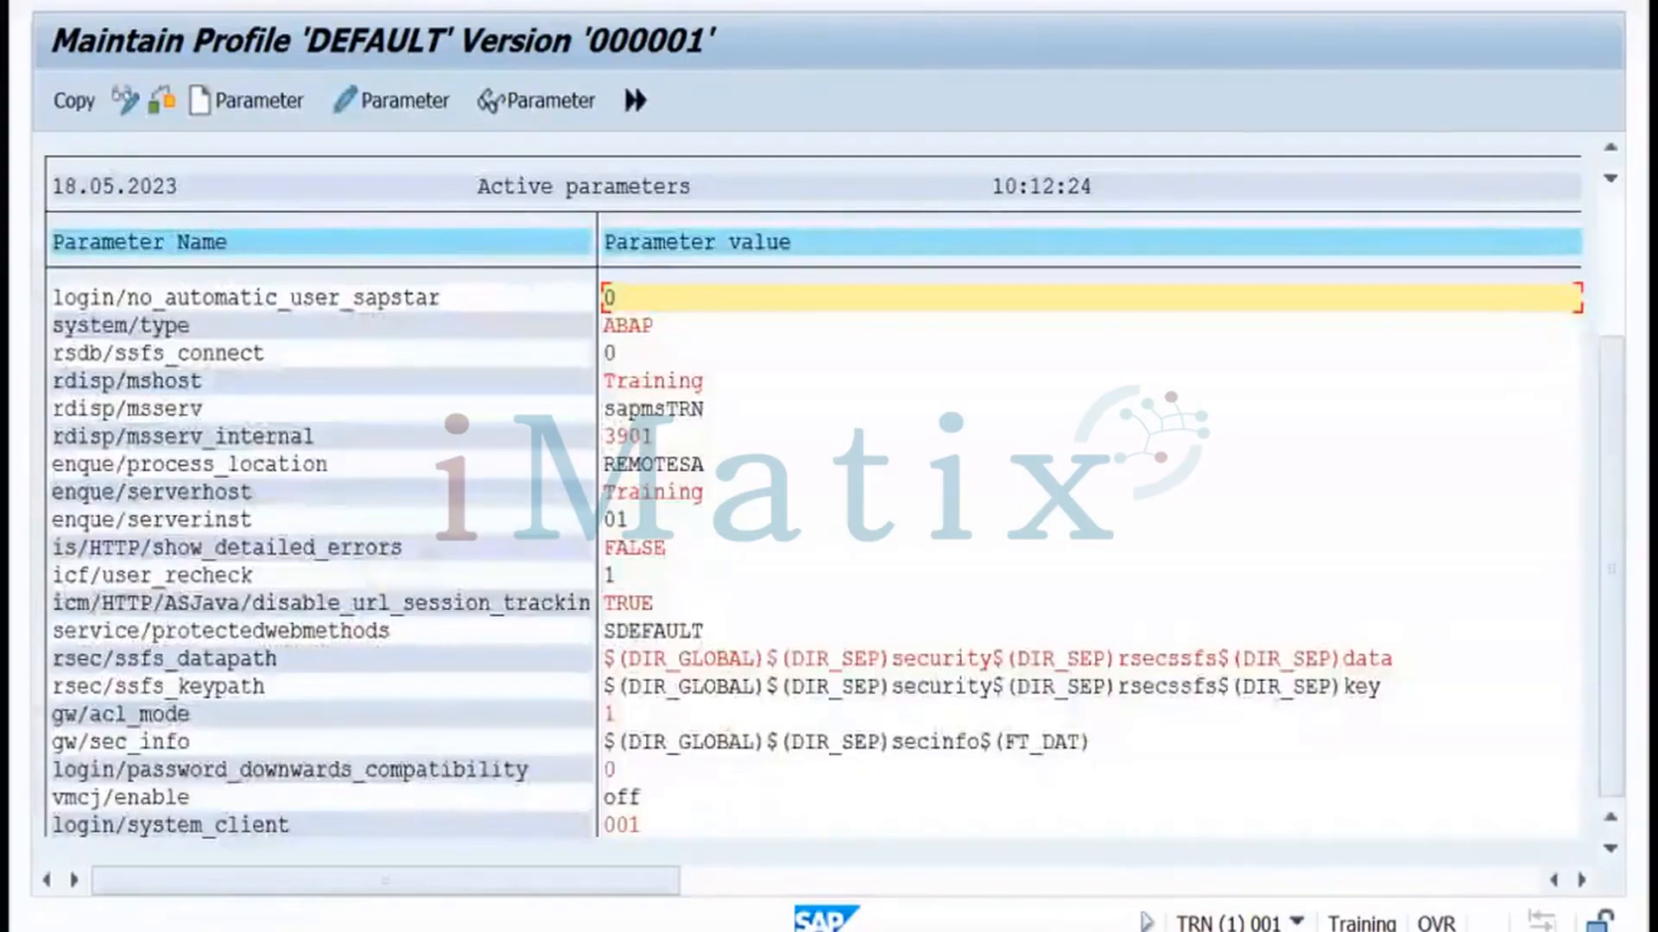
# Save the DEFAULT profile changes and activate it as version 000002
pyautogui.press('F3')
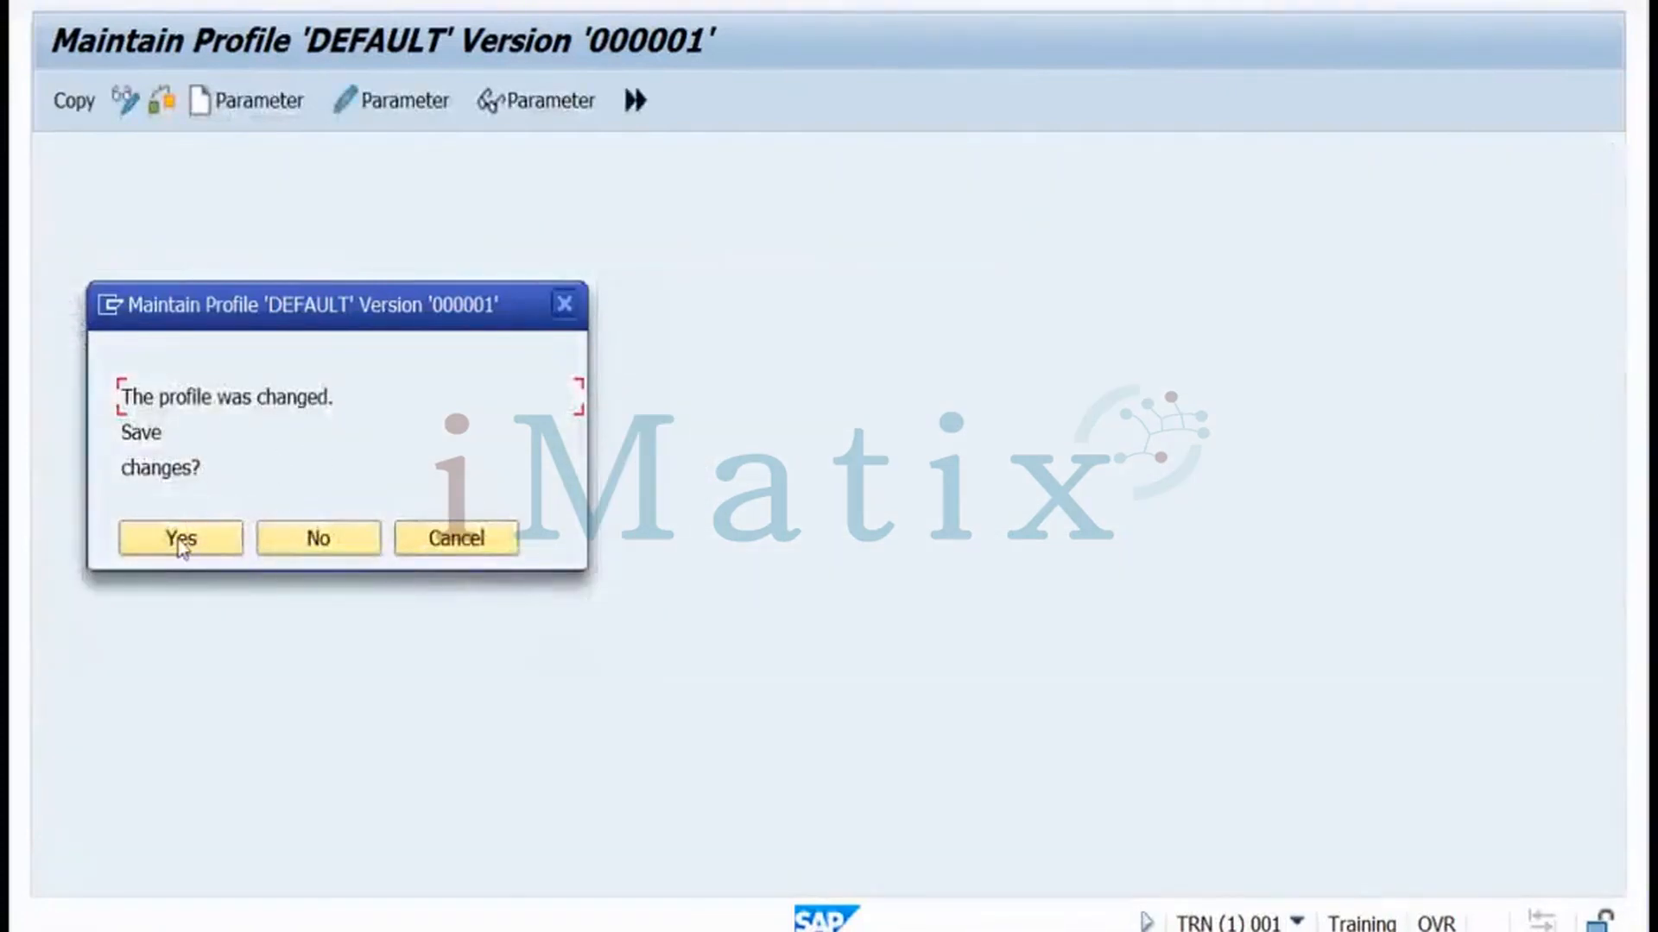
pyautogui.click(182, 542)
pyautogui.click(399, 0)
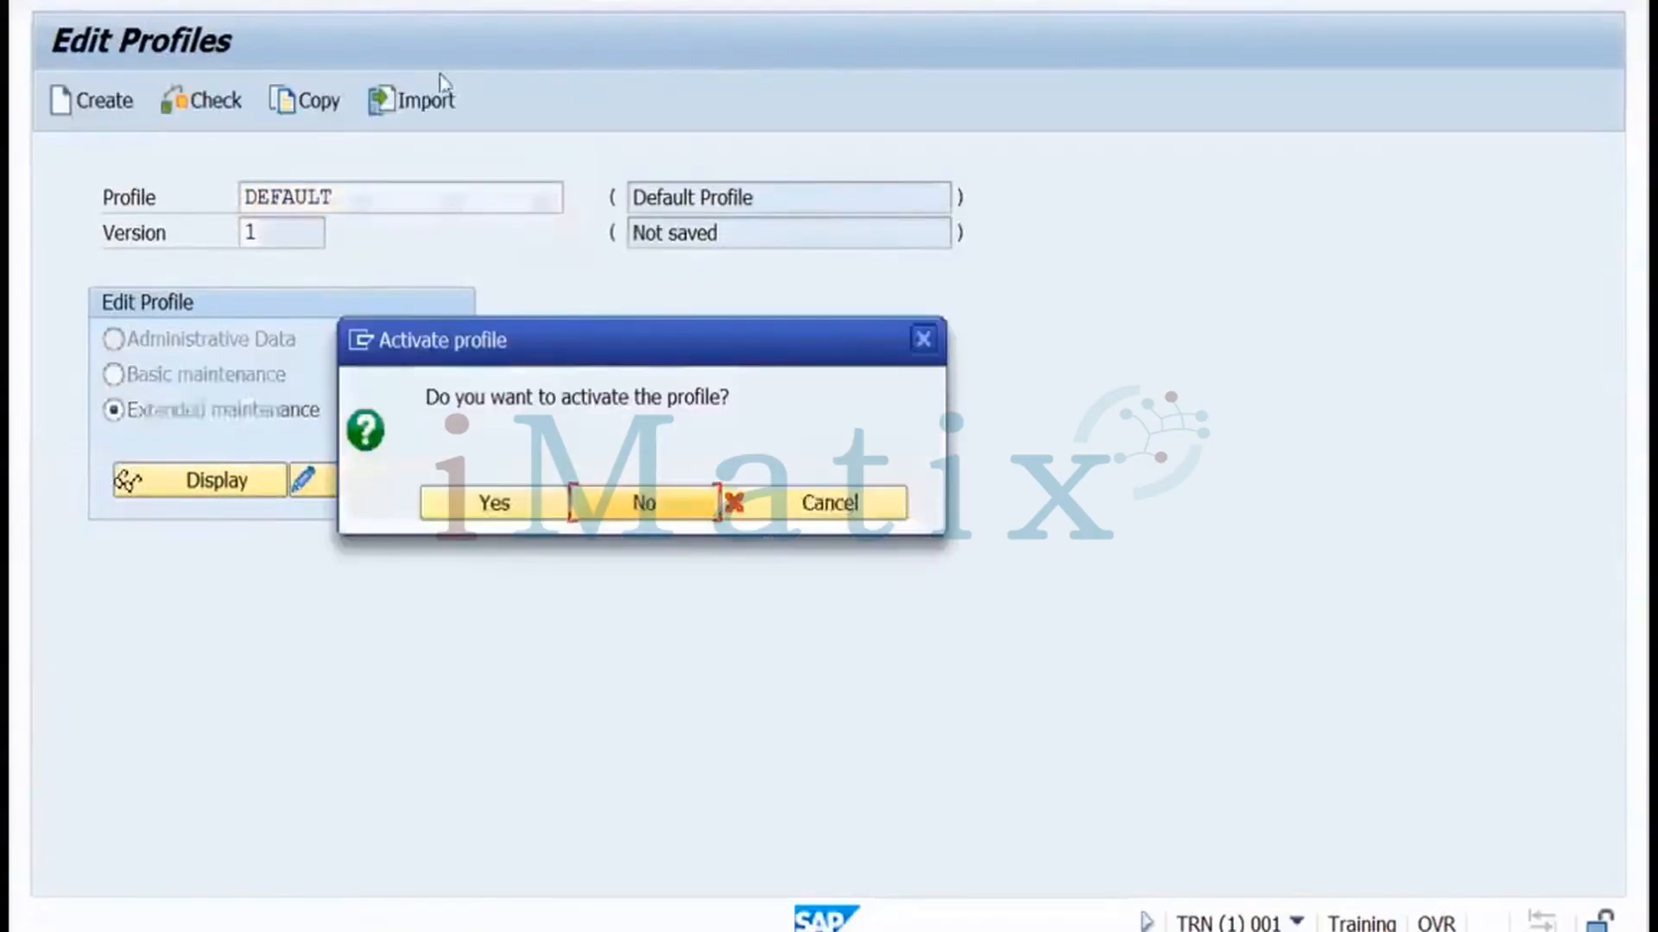
pyautogui.click(488, 507)
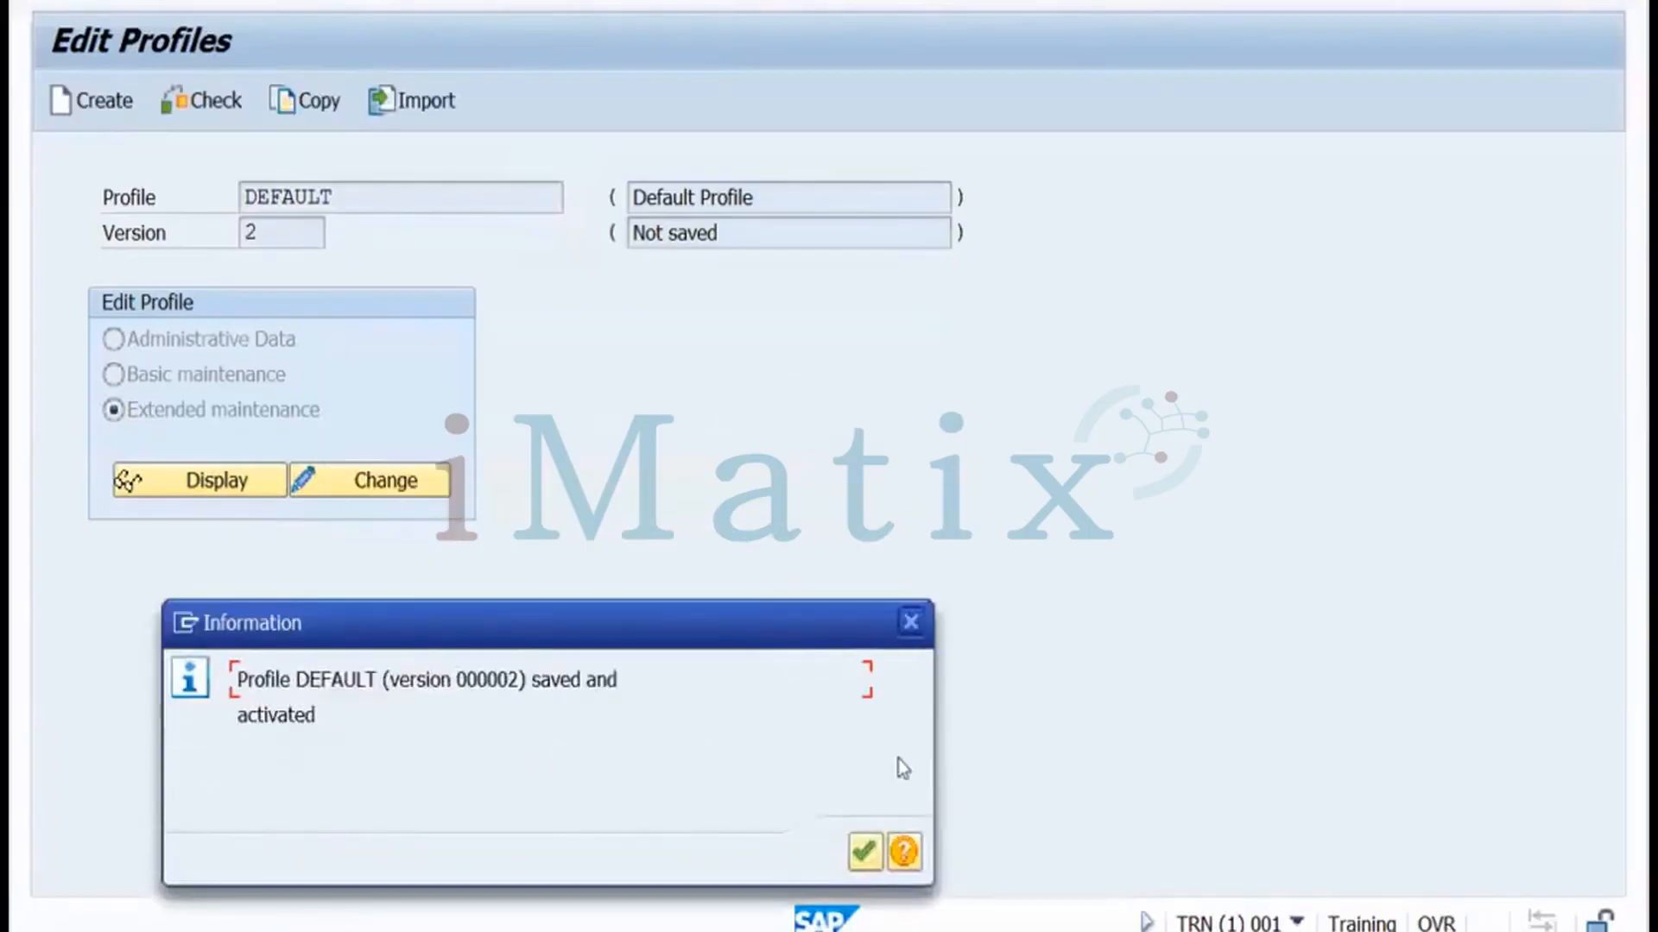
# Dismiss the activation message and restart note, then return to the client 100 sap* logon window
pyautogui.click(864, 853)
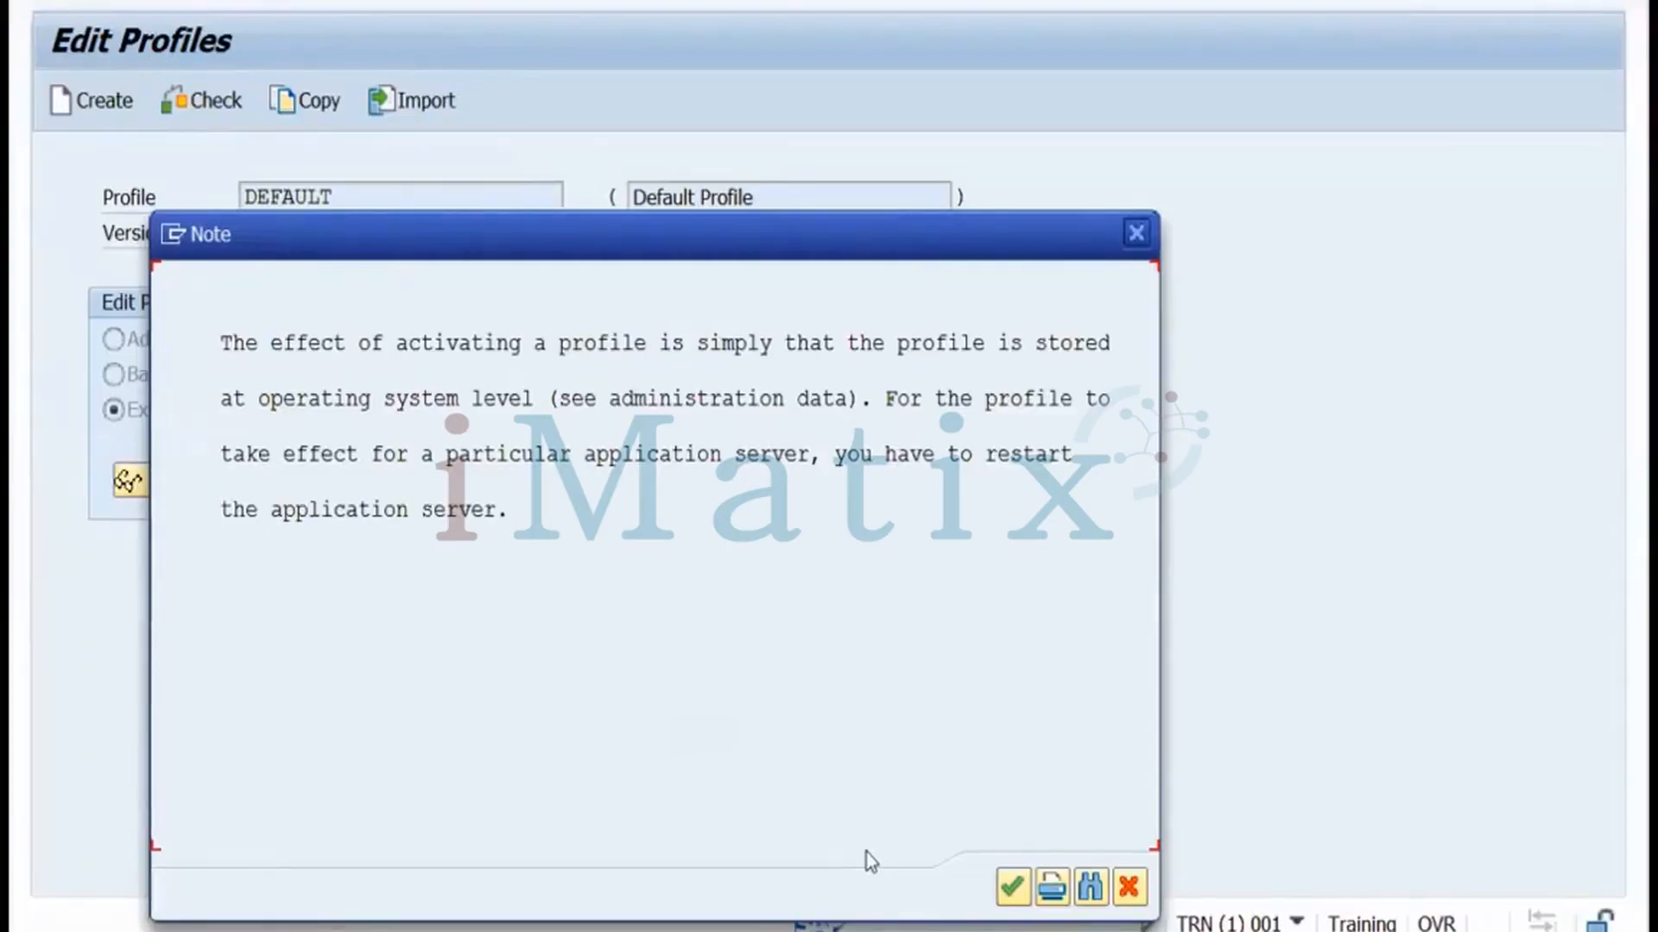
pyautogui.click(1131, 887)
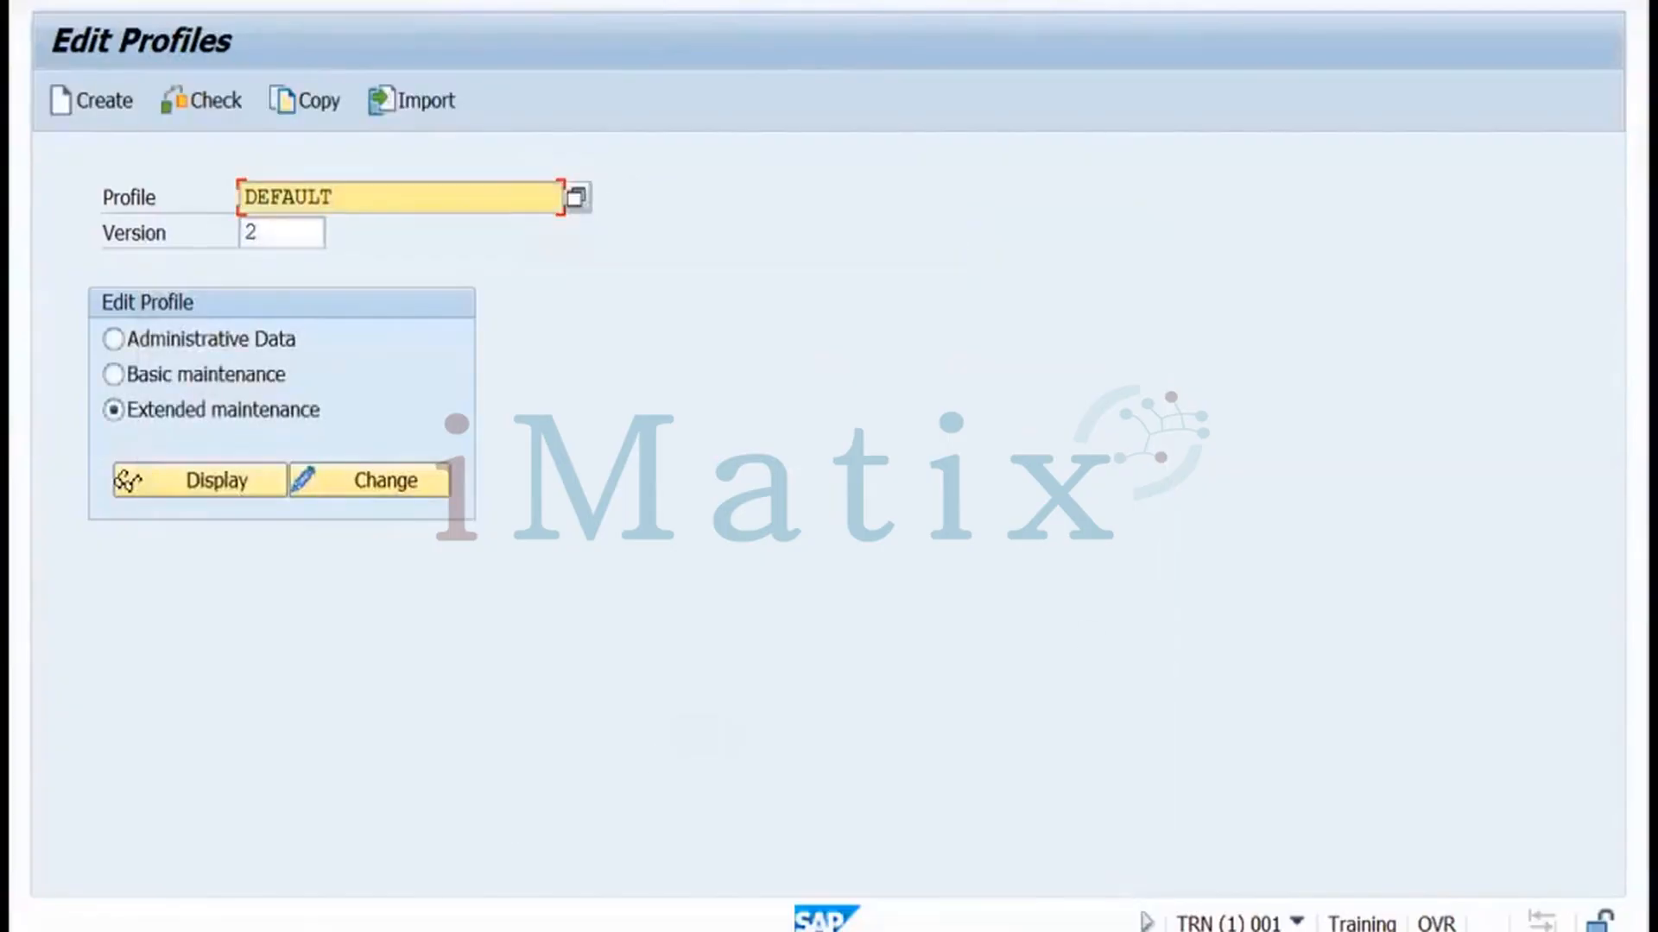
pyautogui.click(701, 930)
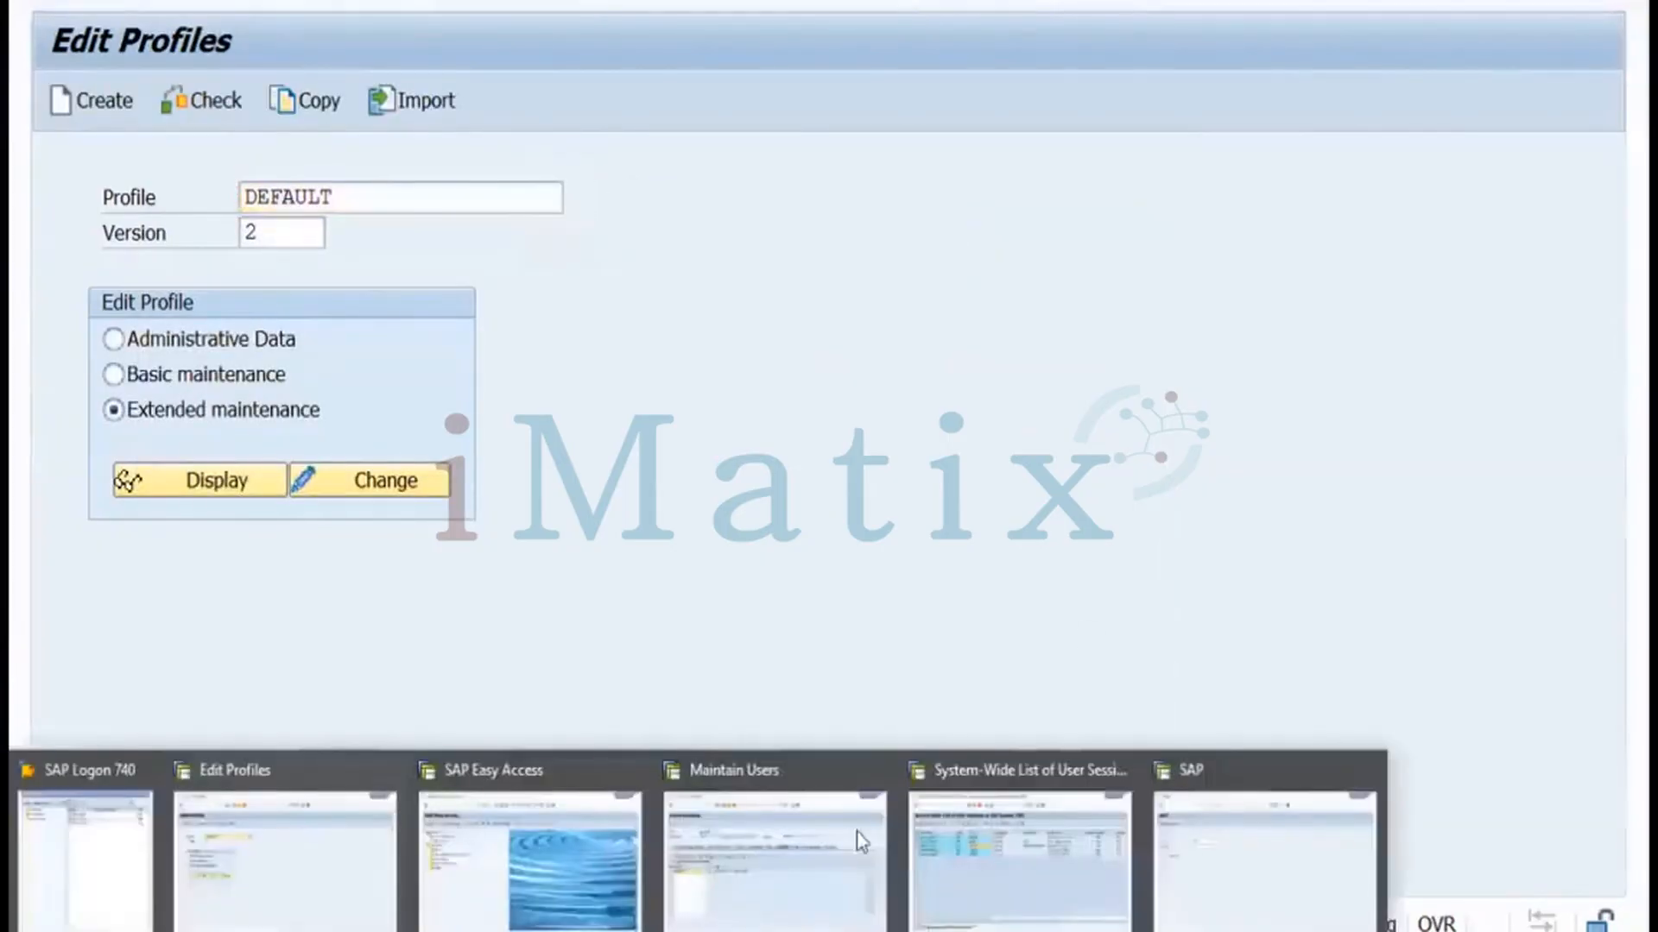
pyautogui.click(353, 231)
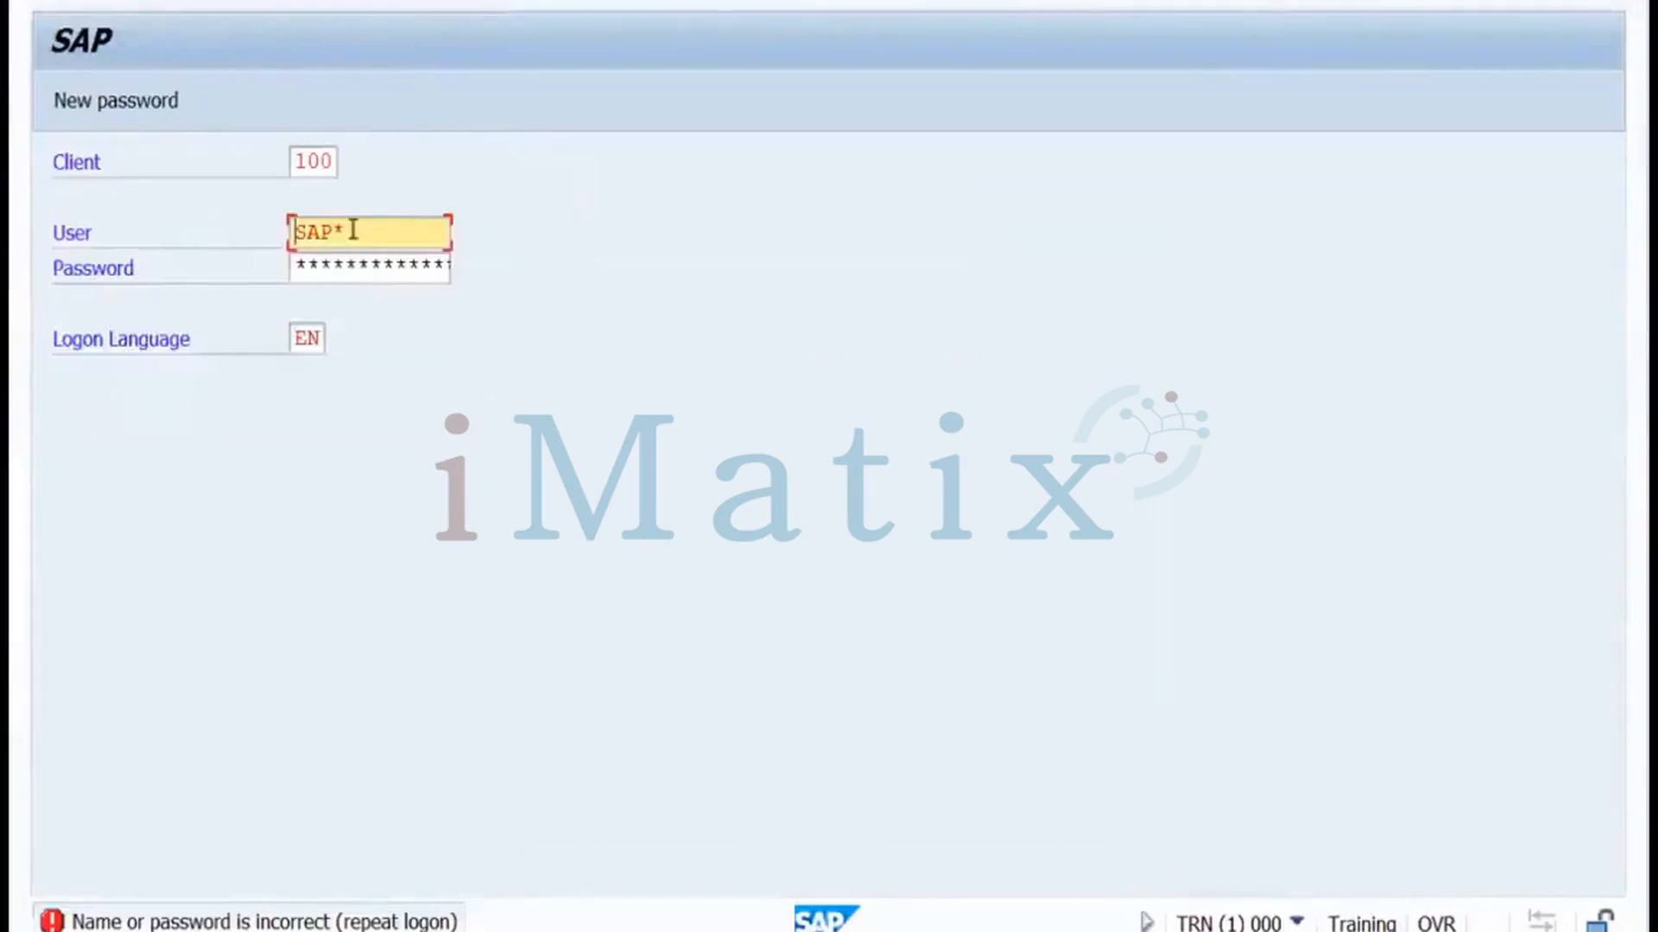
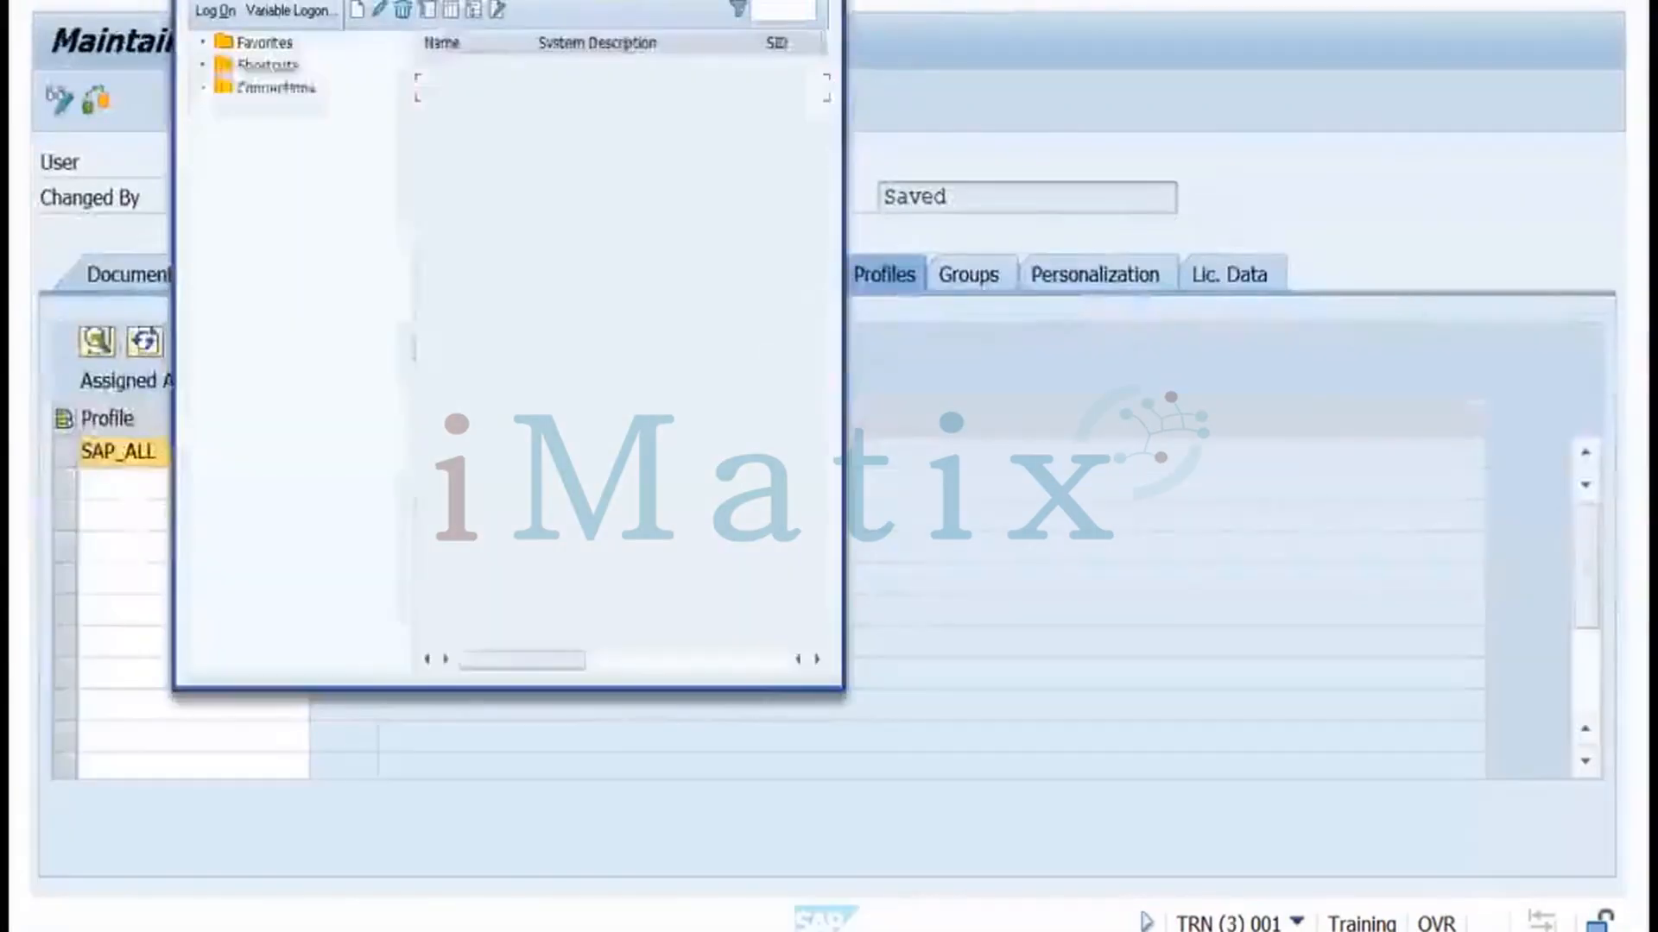
# Leave the Maintain Users session and pick SAP Management Console on the desktop
pyautogui.hotkey('alt', 'Tab')
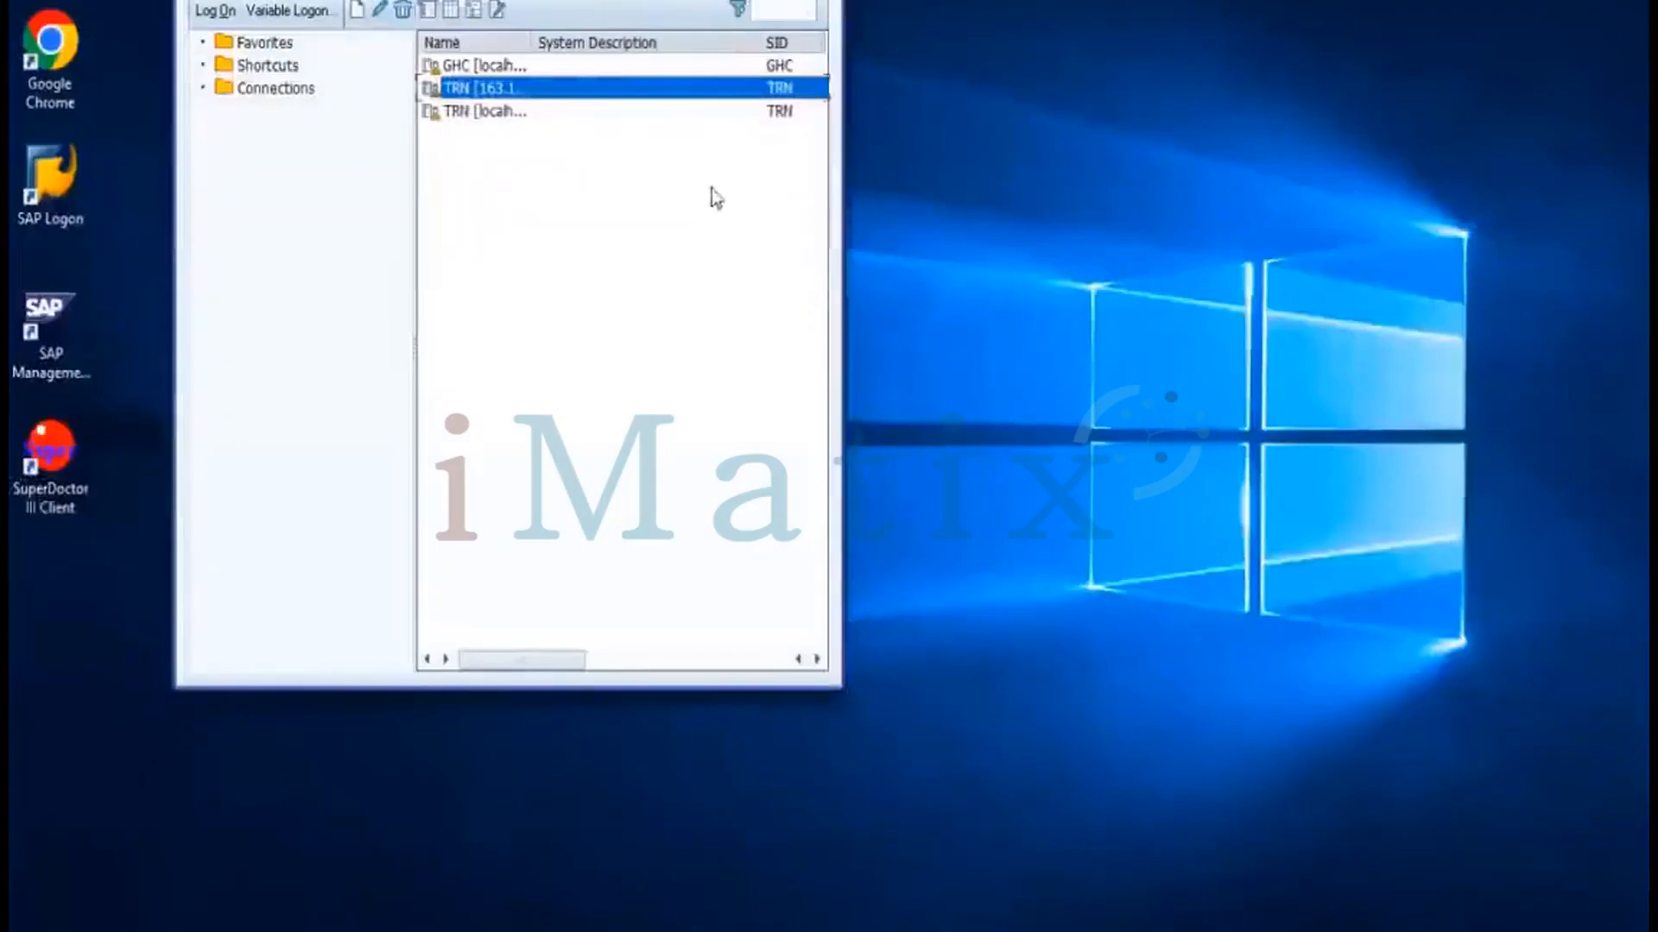
pyautogui.click(59, 312)
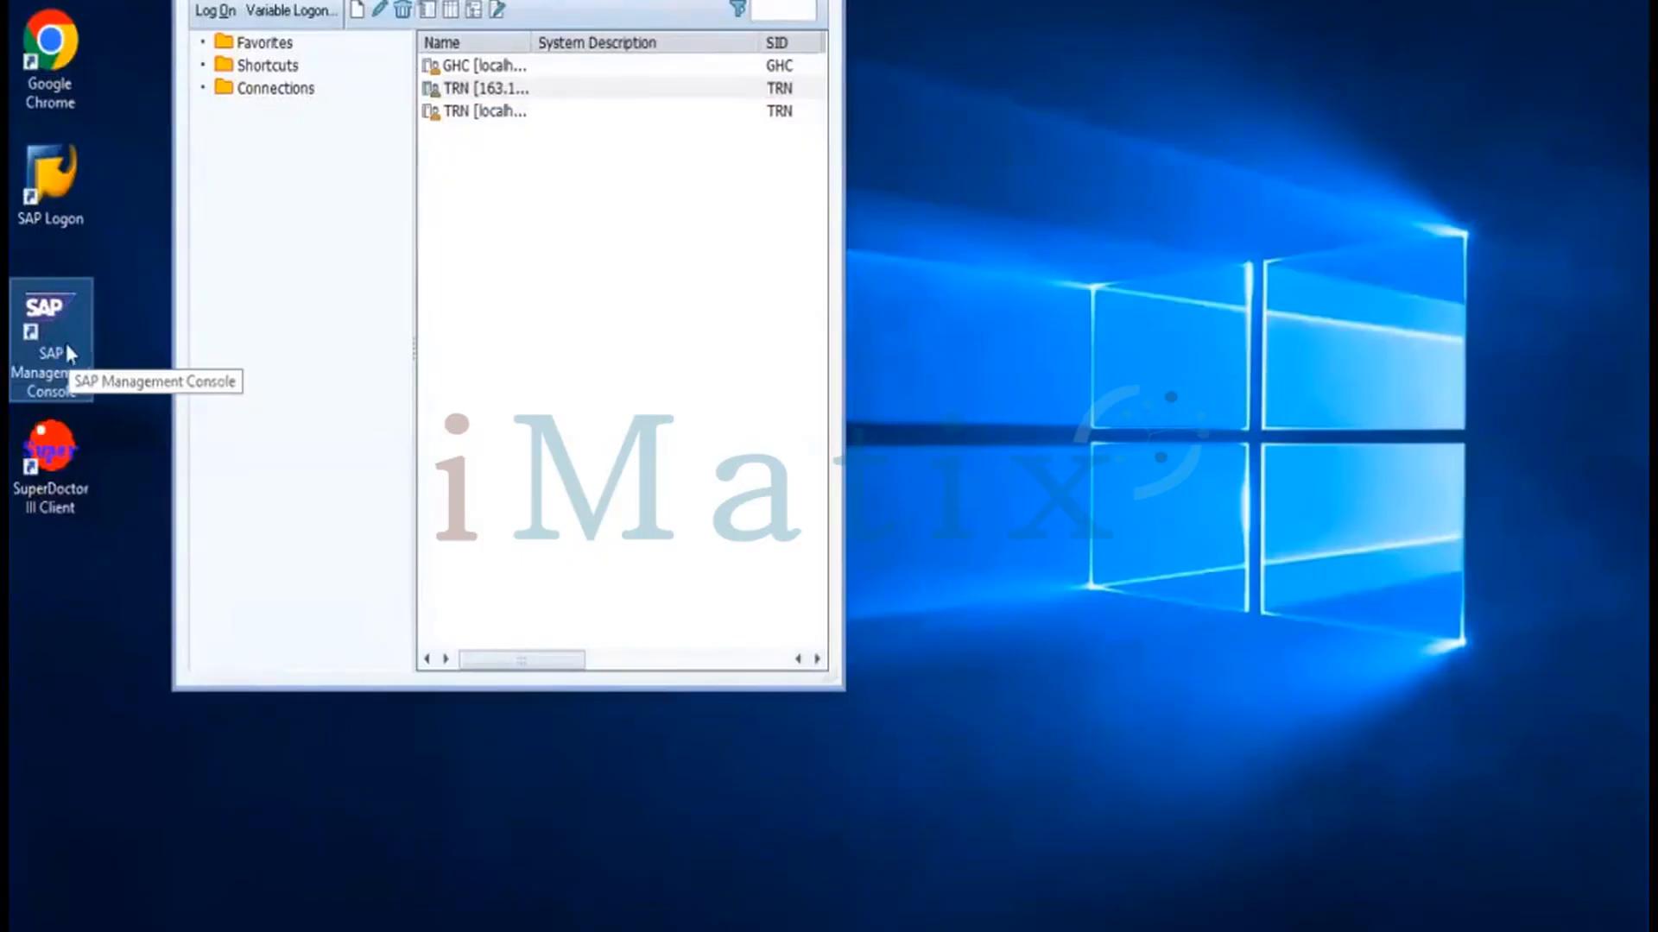
# Launch SAP Management Console, expand TRN, and start a hard restart of the TRN system
pyautogui.click(518, 929)
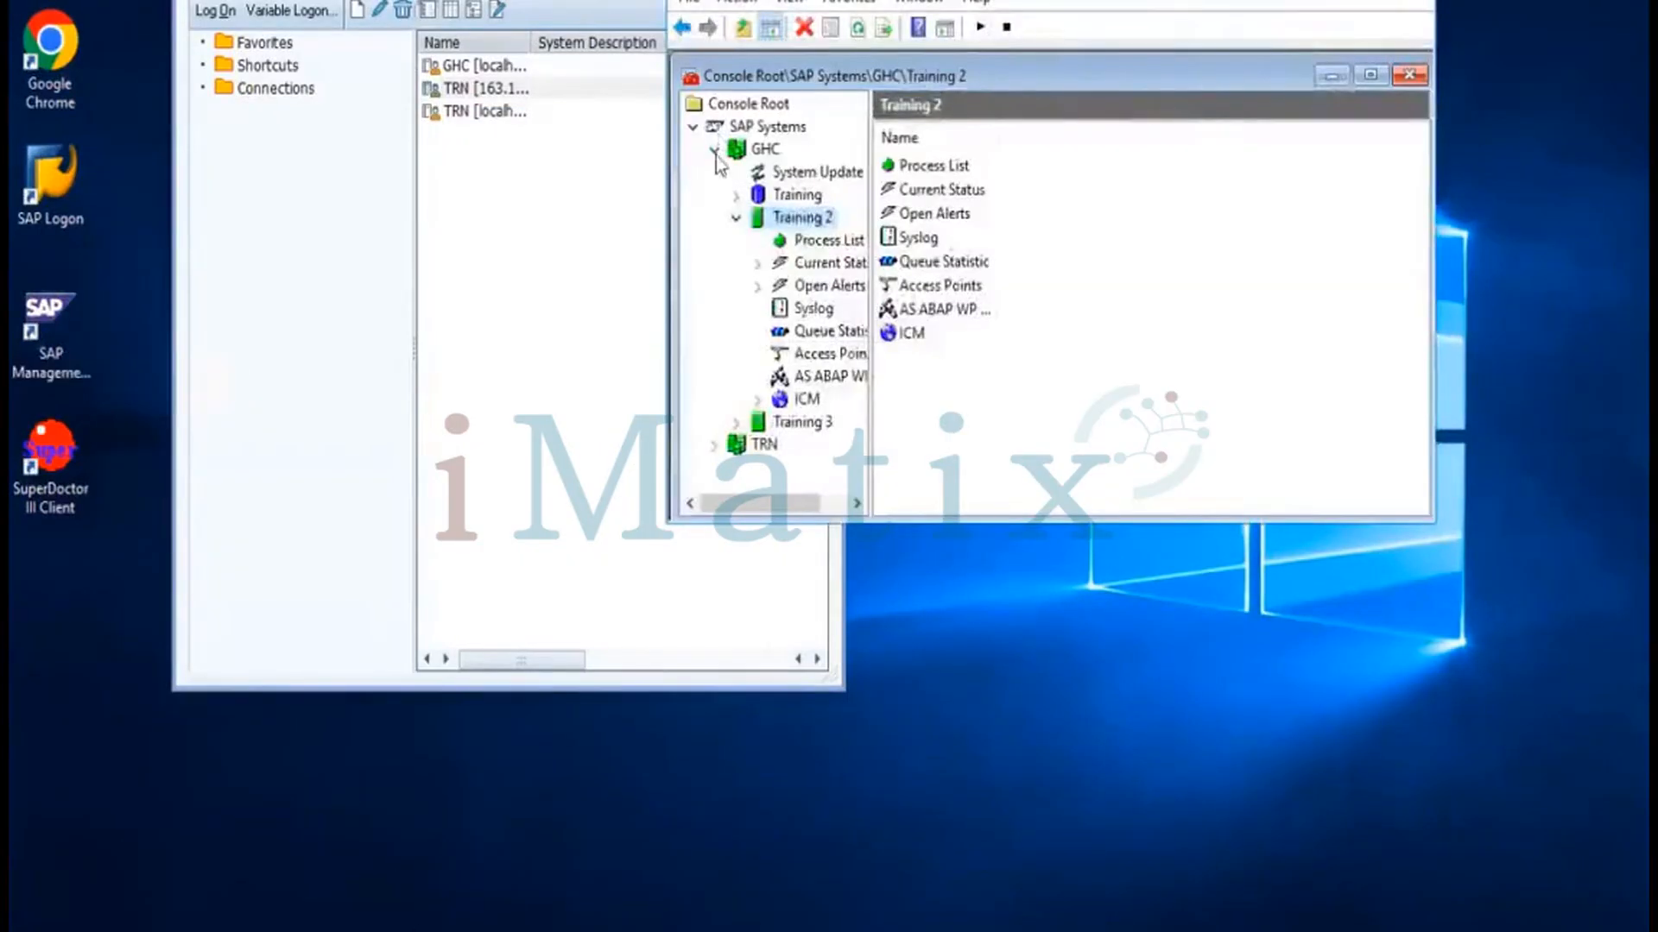
pyautogui.click(714, 150)
pyautogui.click(750, 173)
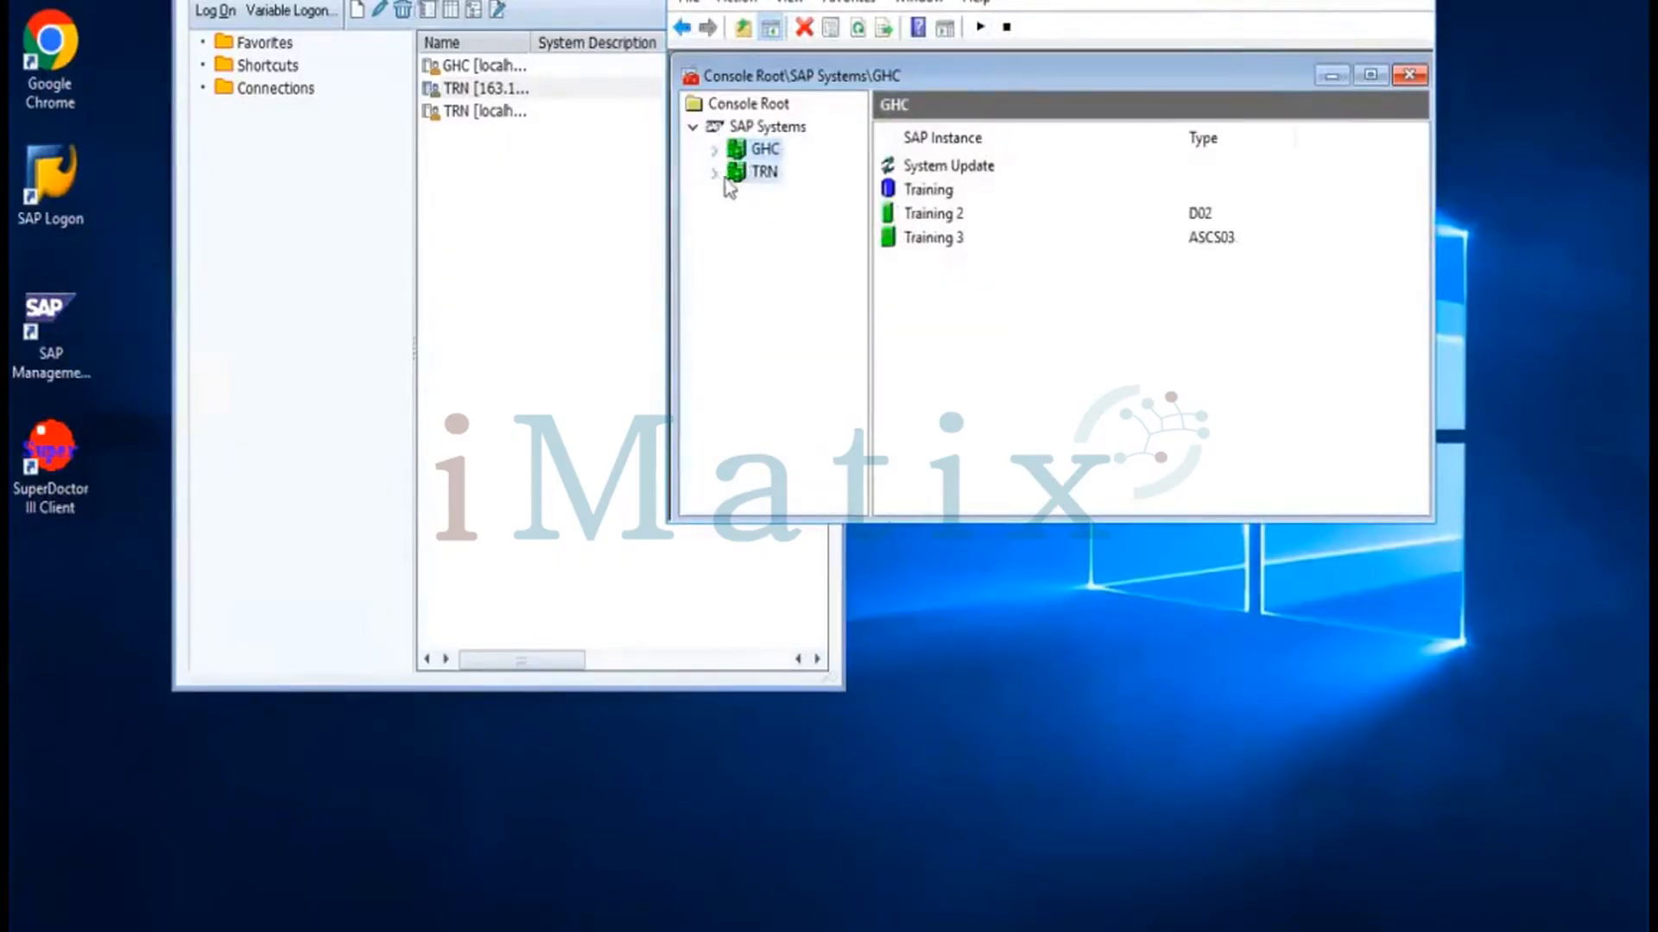
pyautogui.click(716, 175)
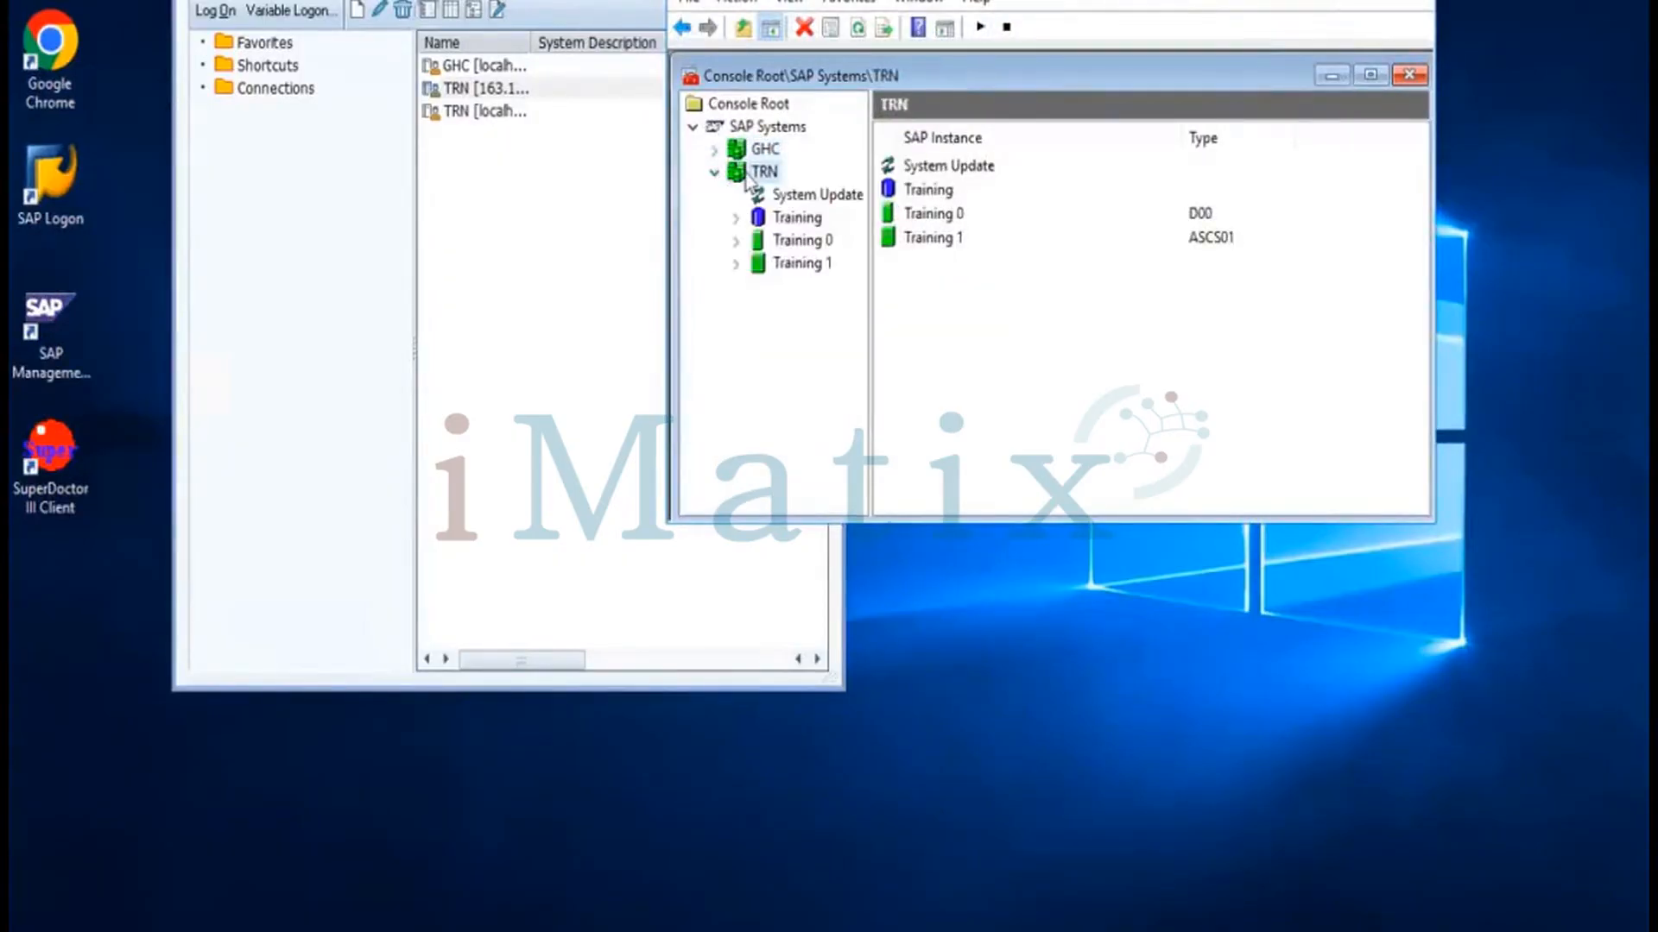
pyautogui.rightClick(746, 176)
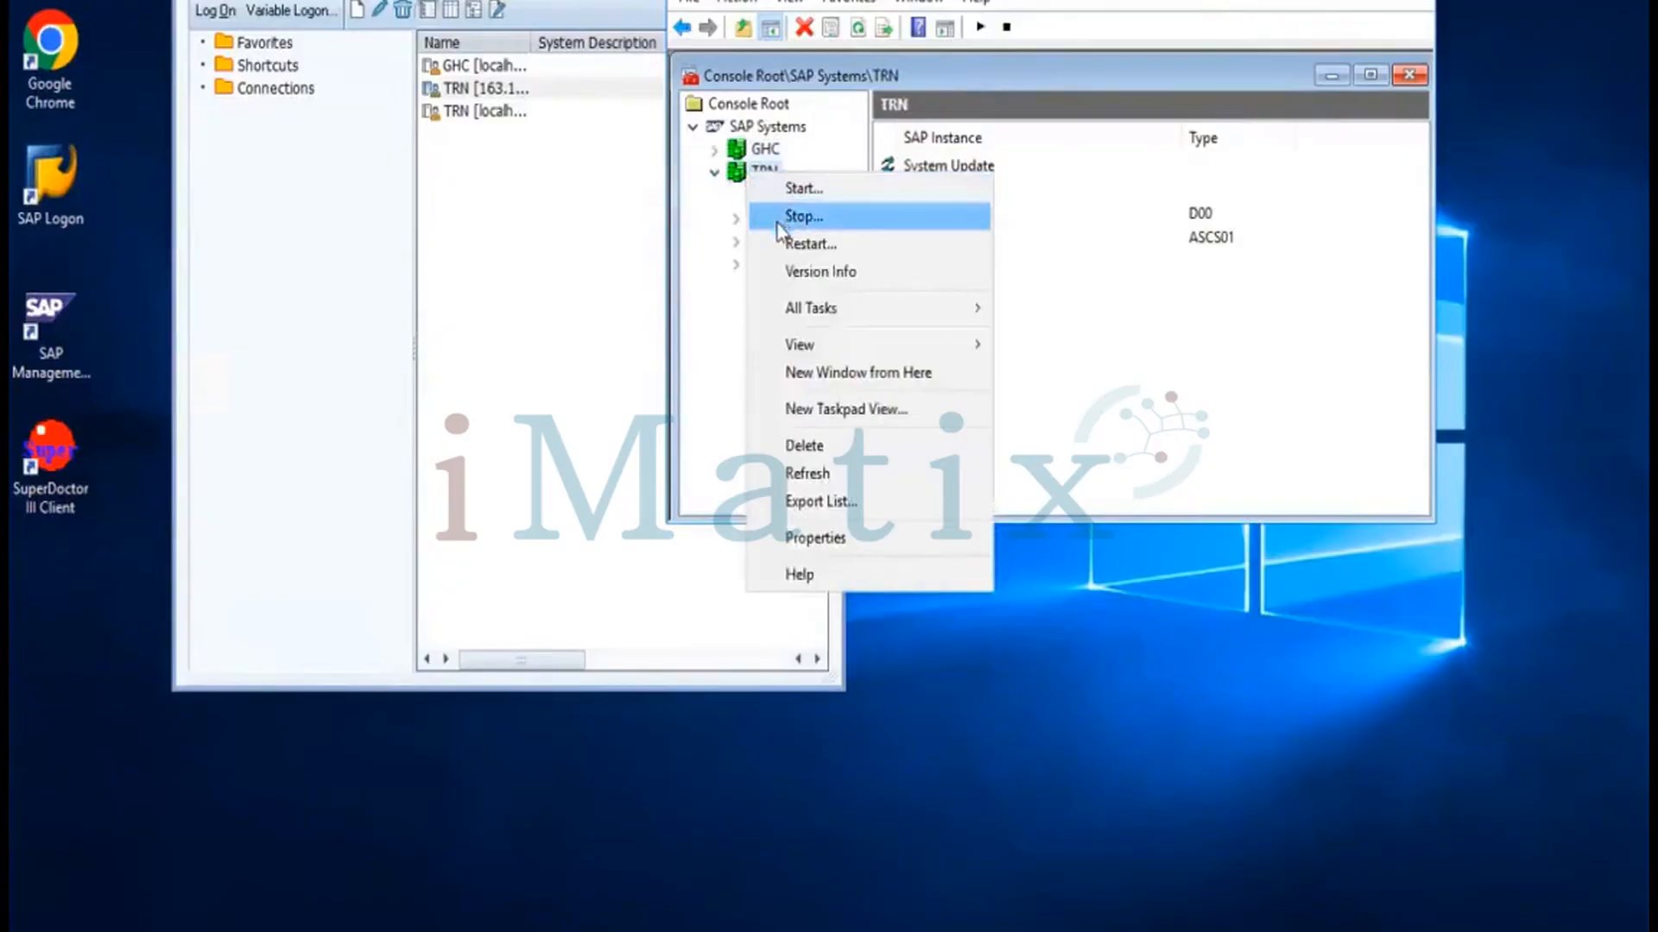
pyautogui.click(780, 247)
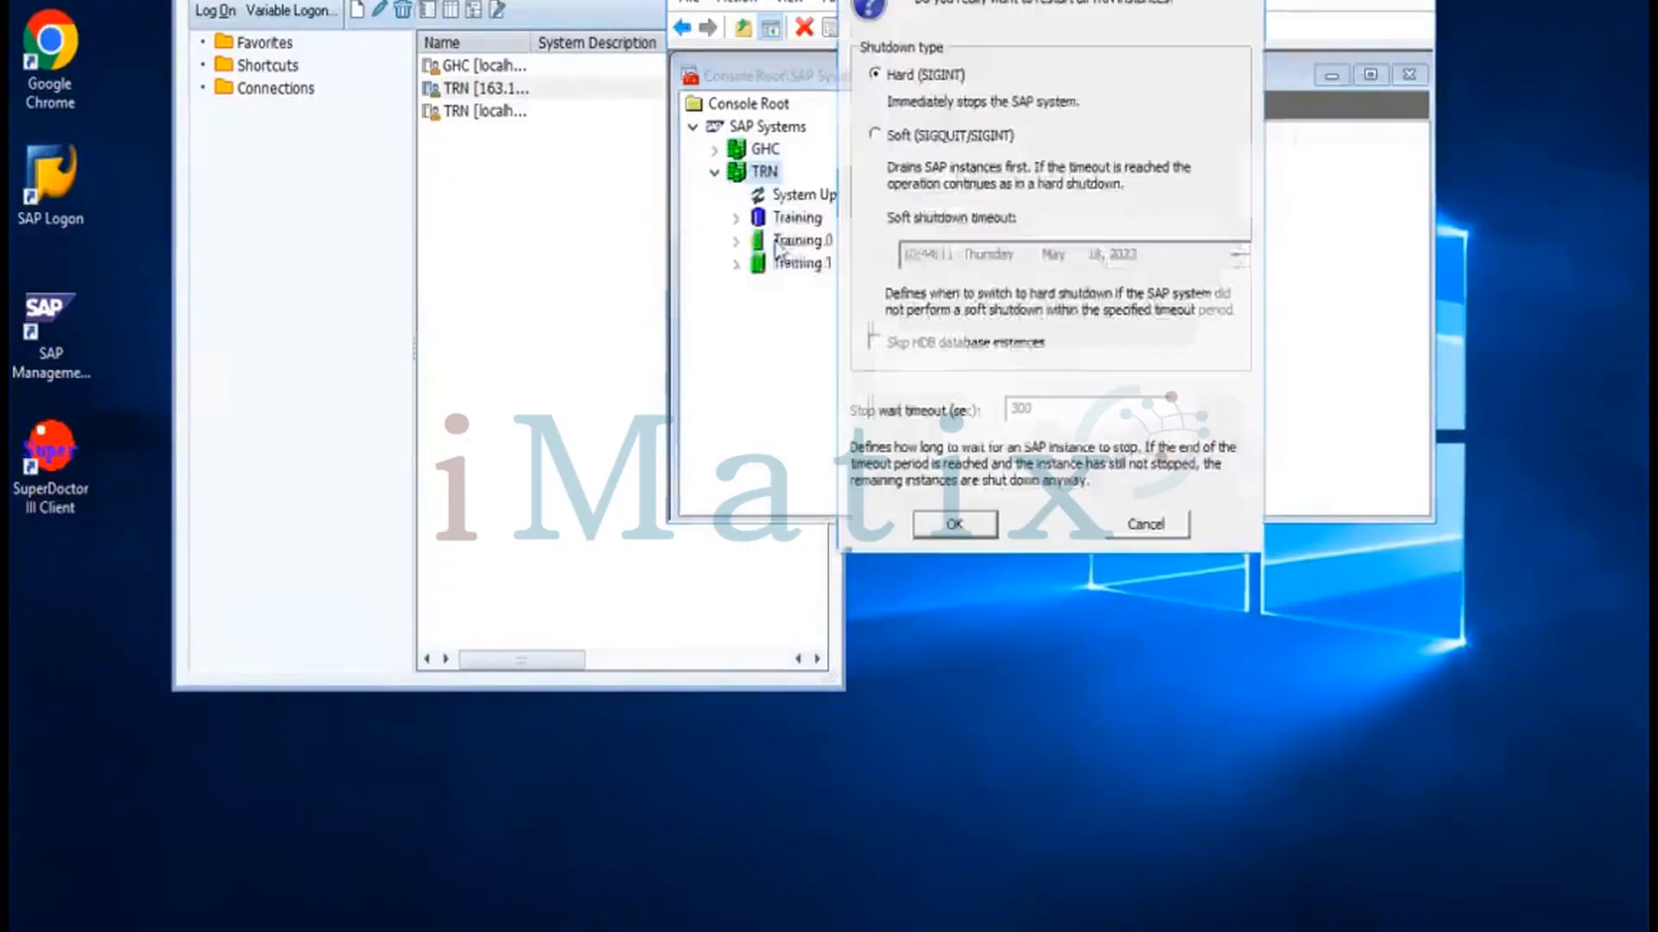
pyautogui.click(950, 524)
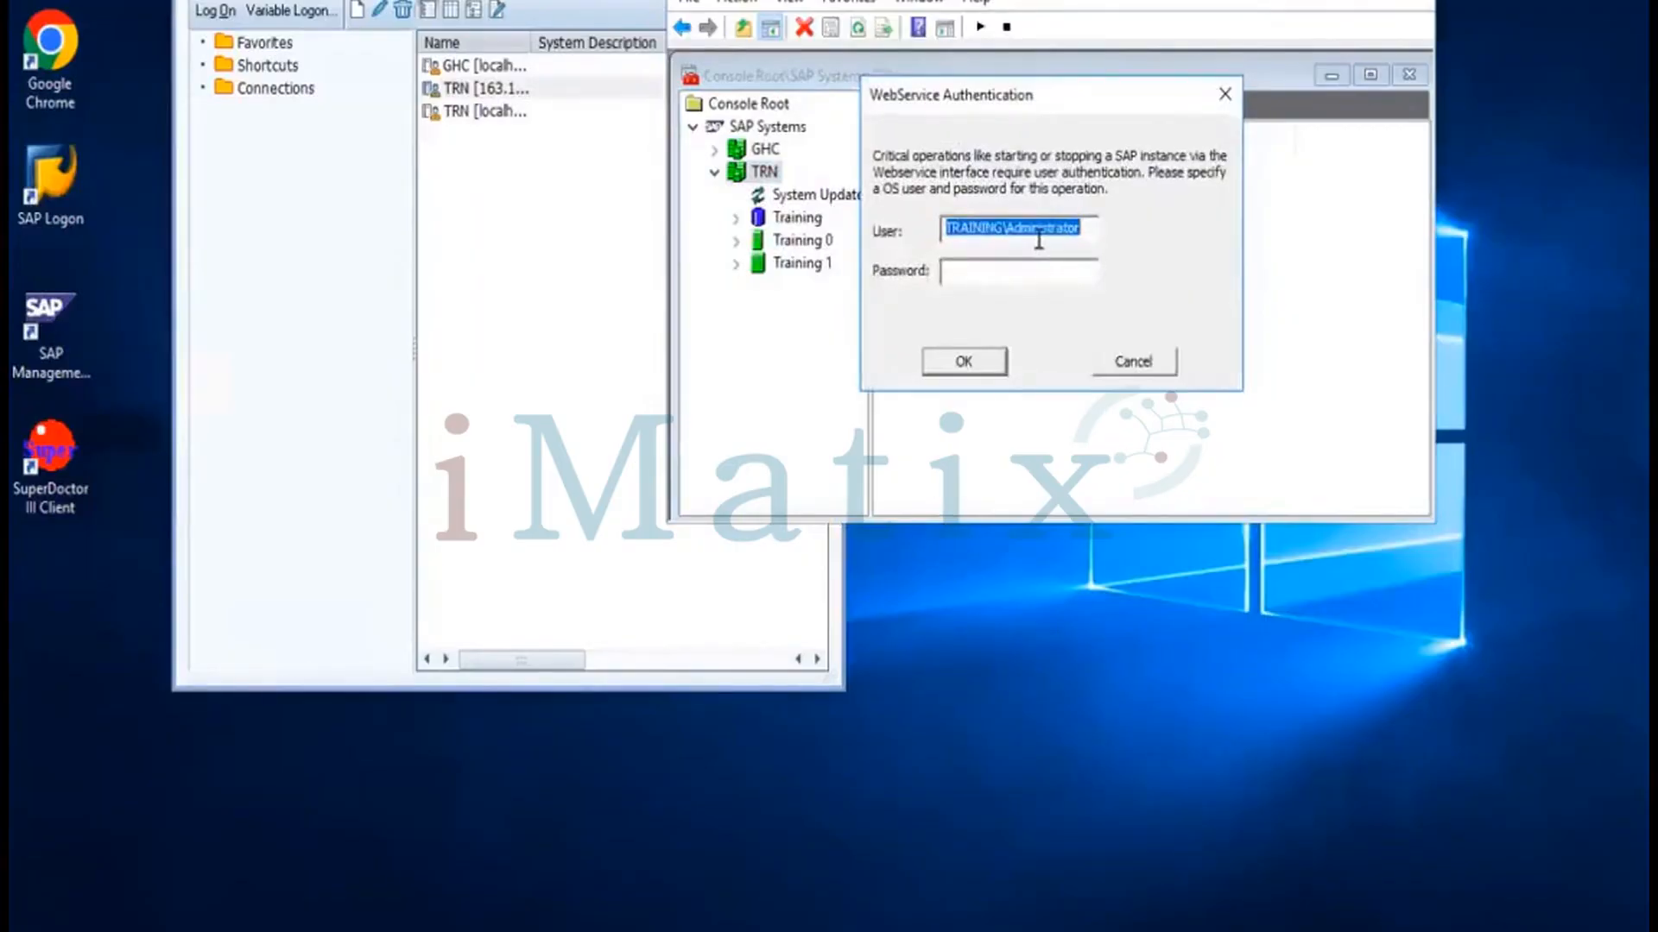
# Authorise the restart with OS user trnadm and its password
pyautogui.write('tr')
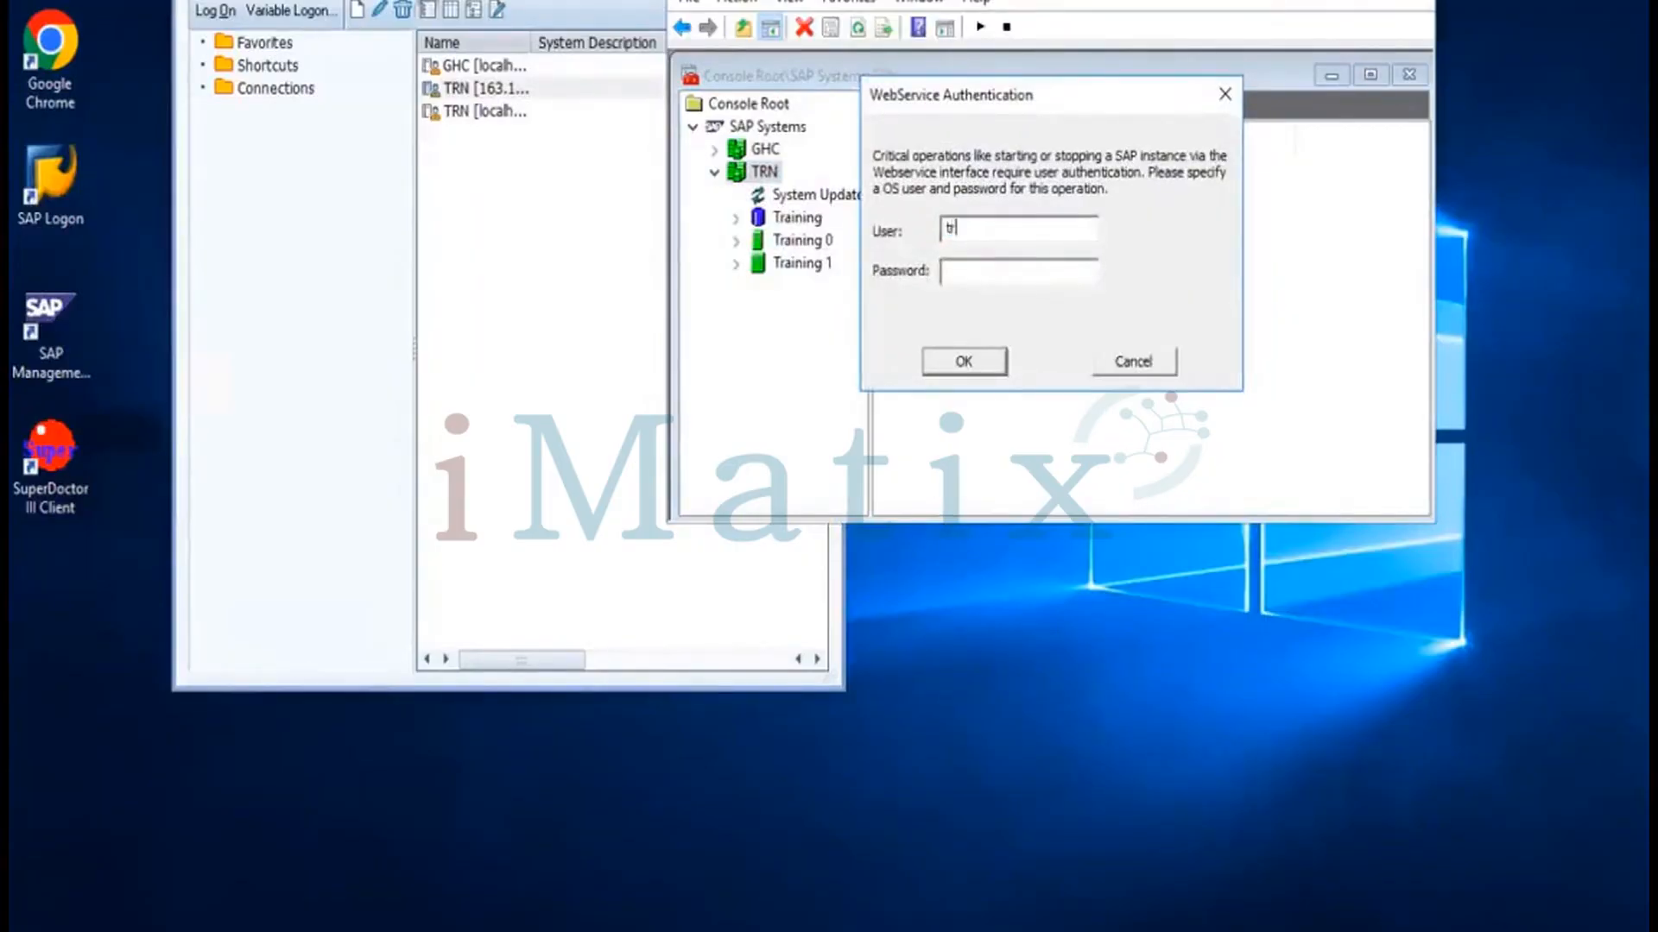
pyautogui.write('nadm')
pyautogui.click(1000, 273)
pyautogui.write('*******')
pyautogui.click(959, 366)
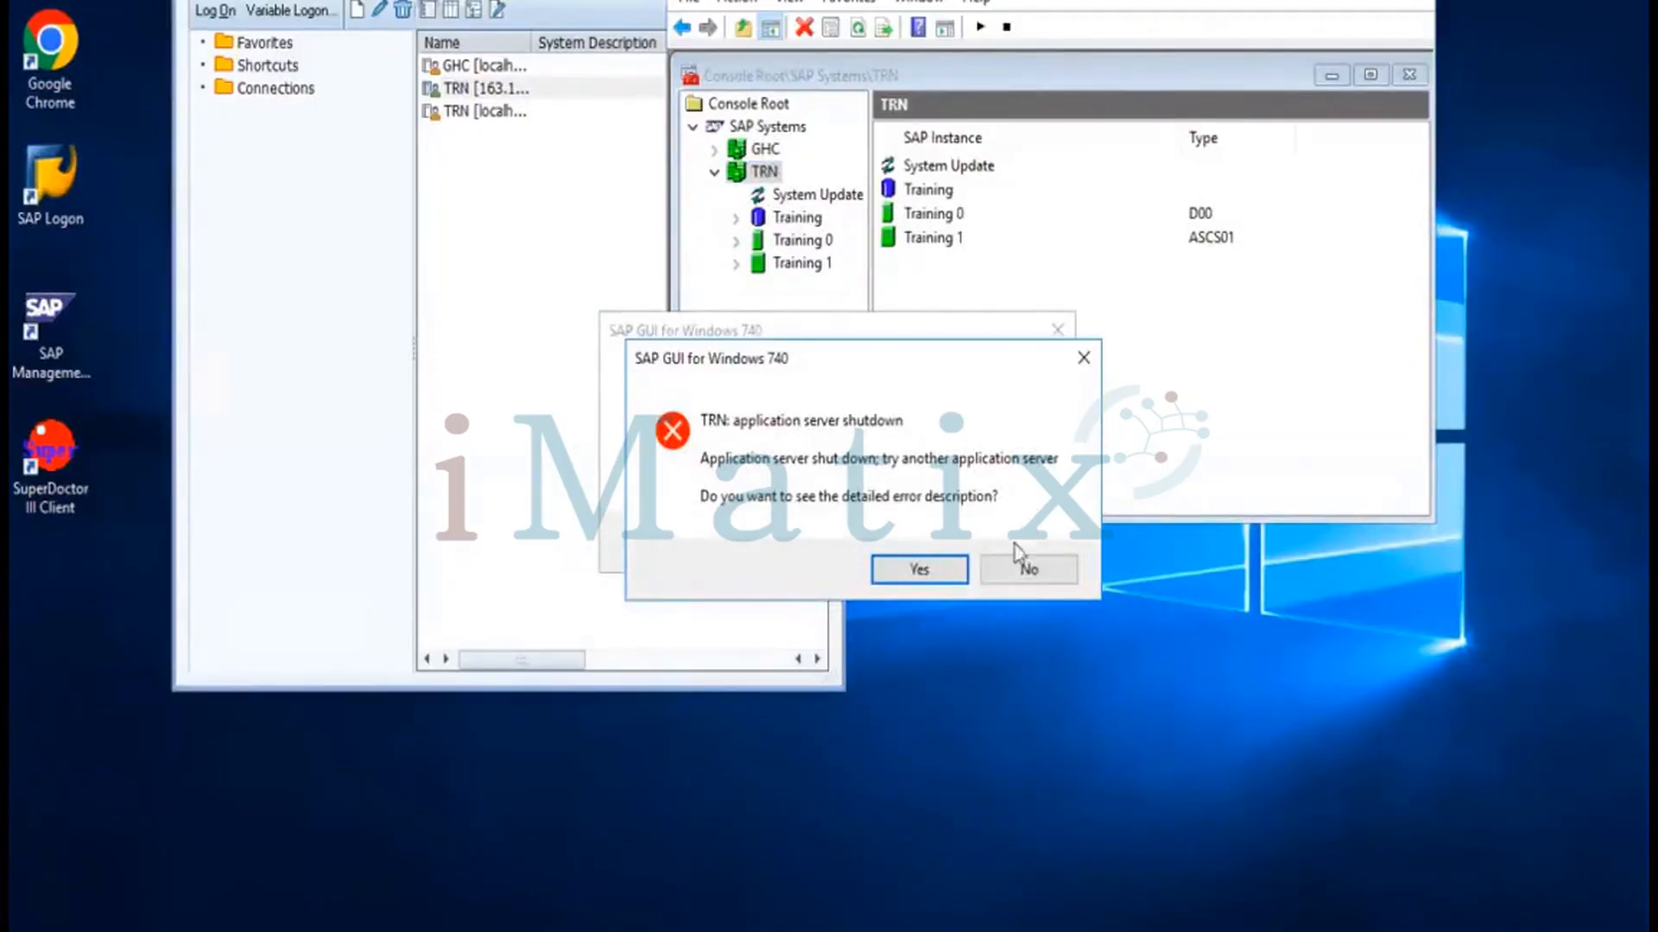
# Dismiss the TRN application server shutdown error and refresh the instance statuses
pyautogui.click(1012, 573)
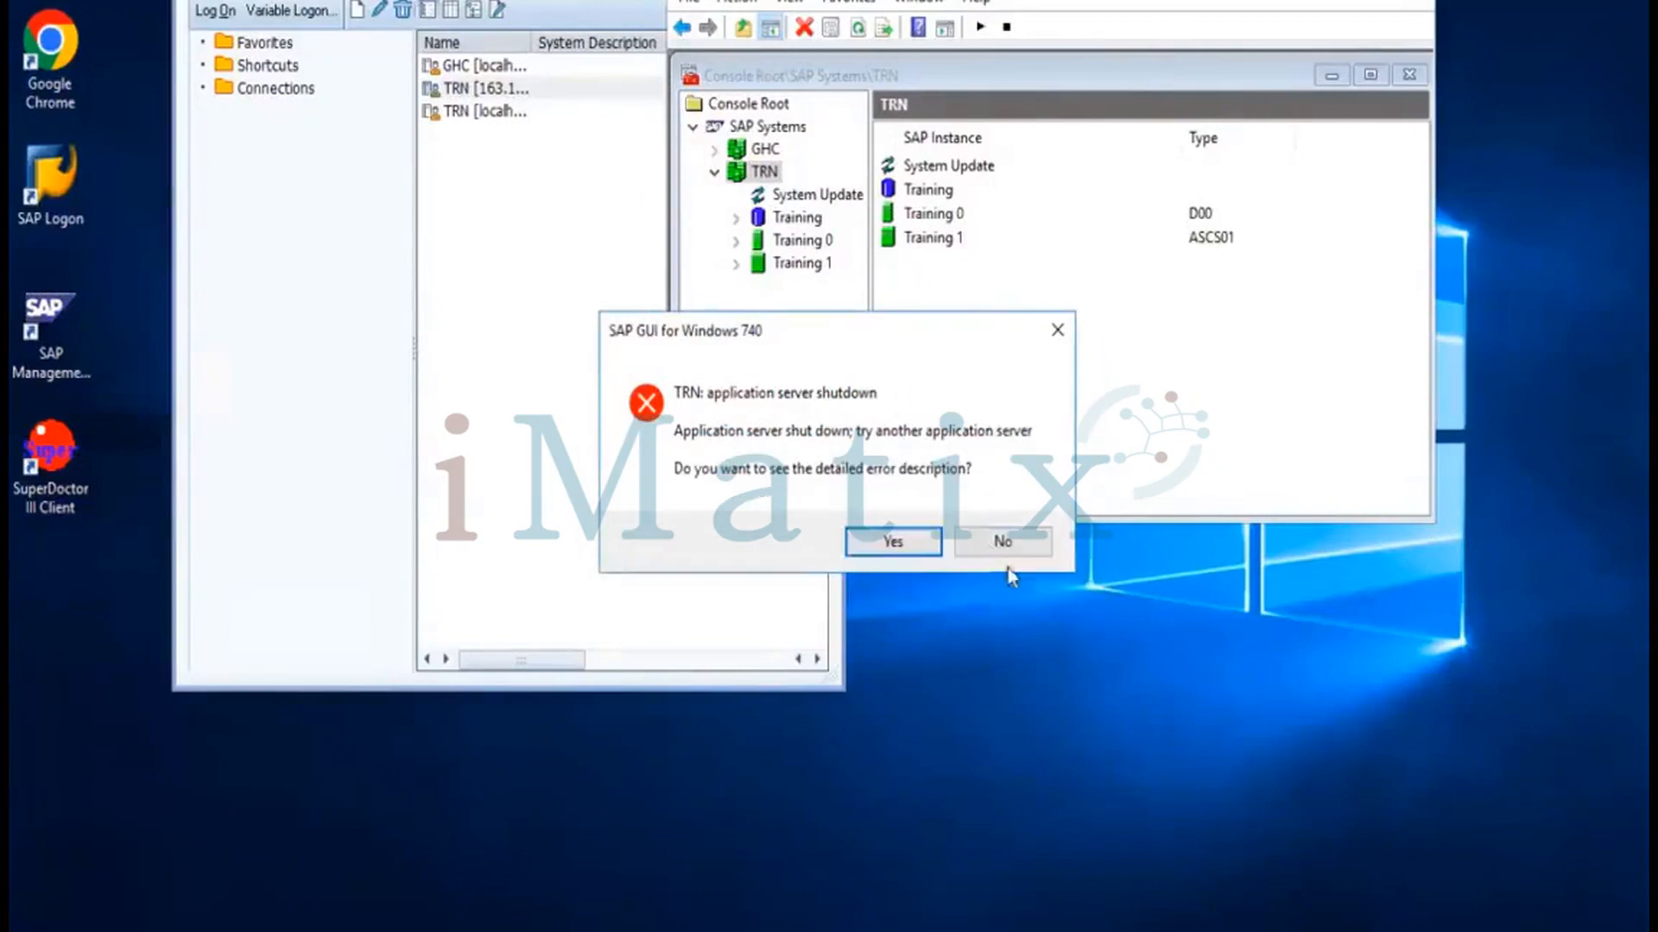
pyautogui.click(996, 551)
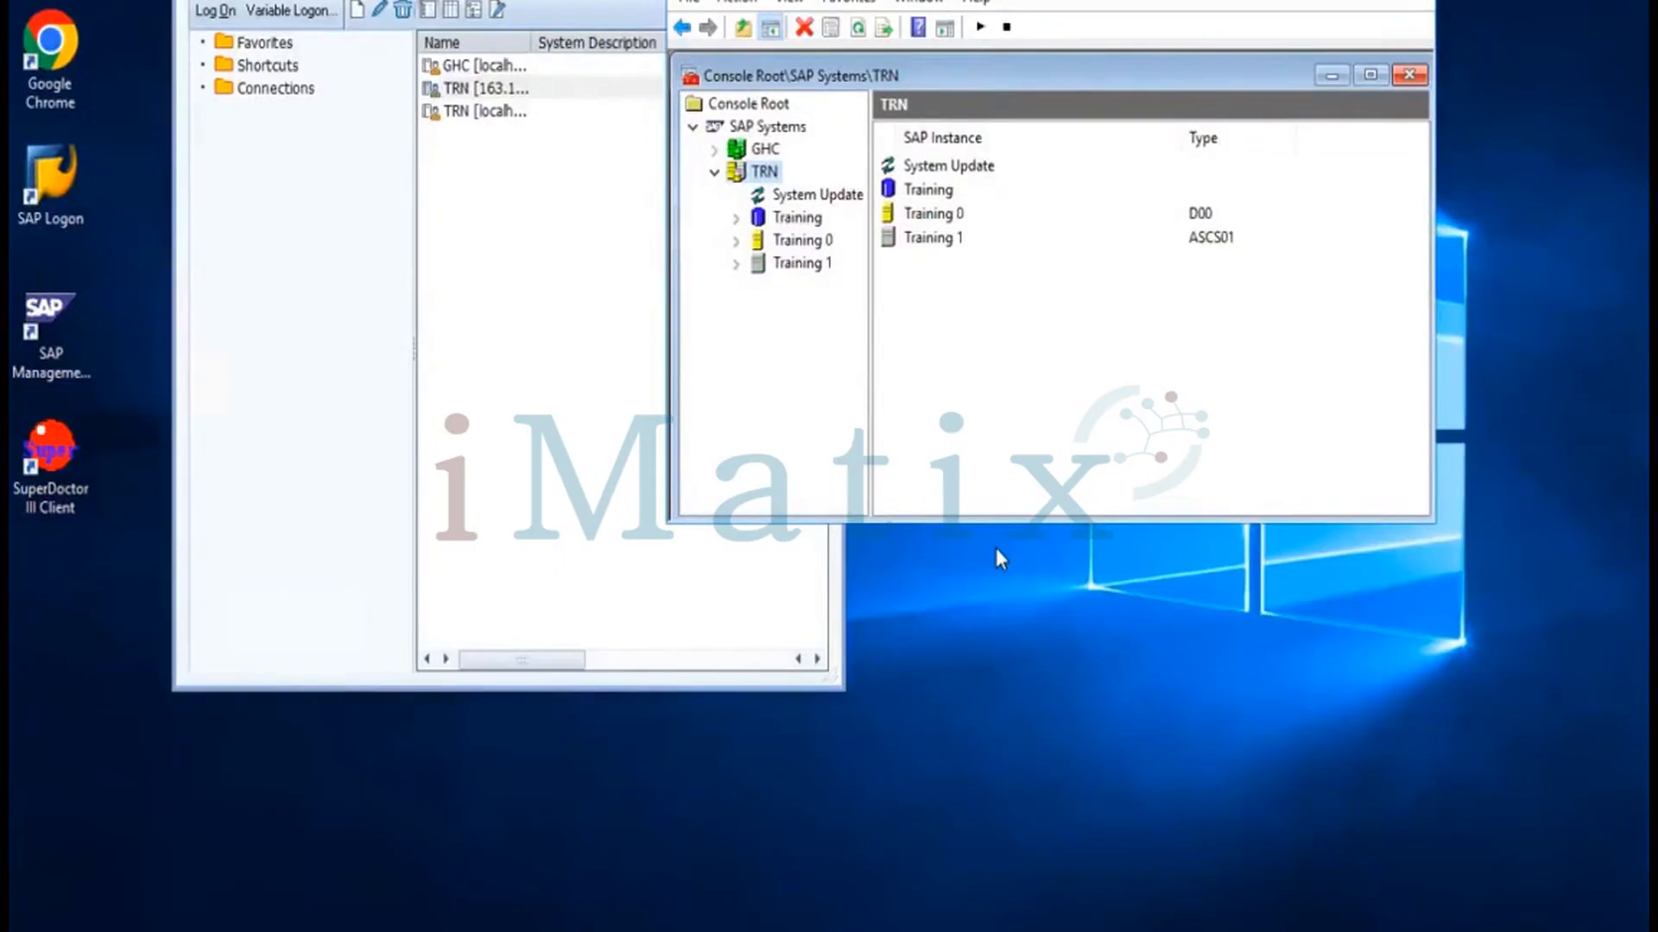
pyautogui.click(858, 29)
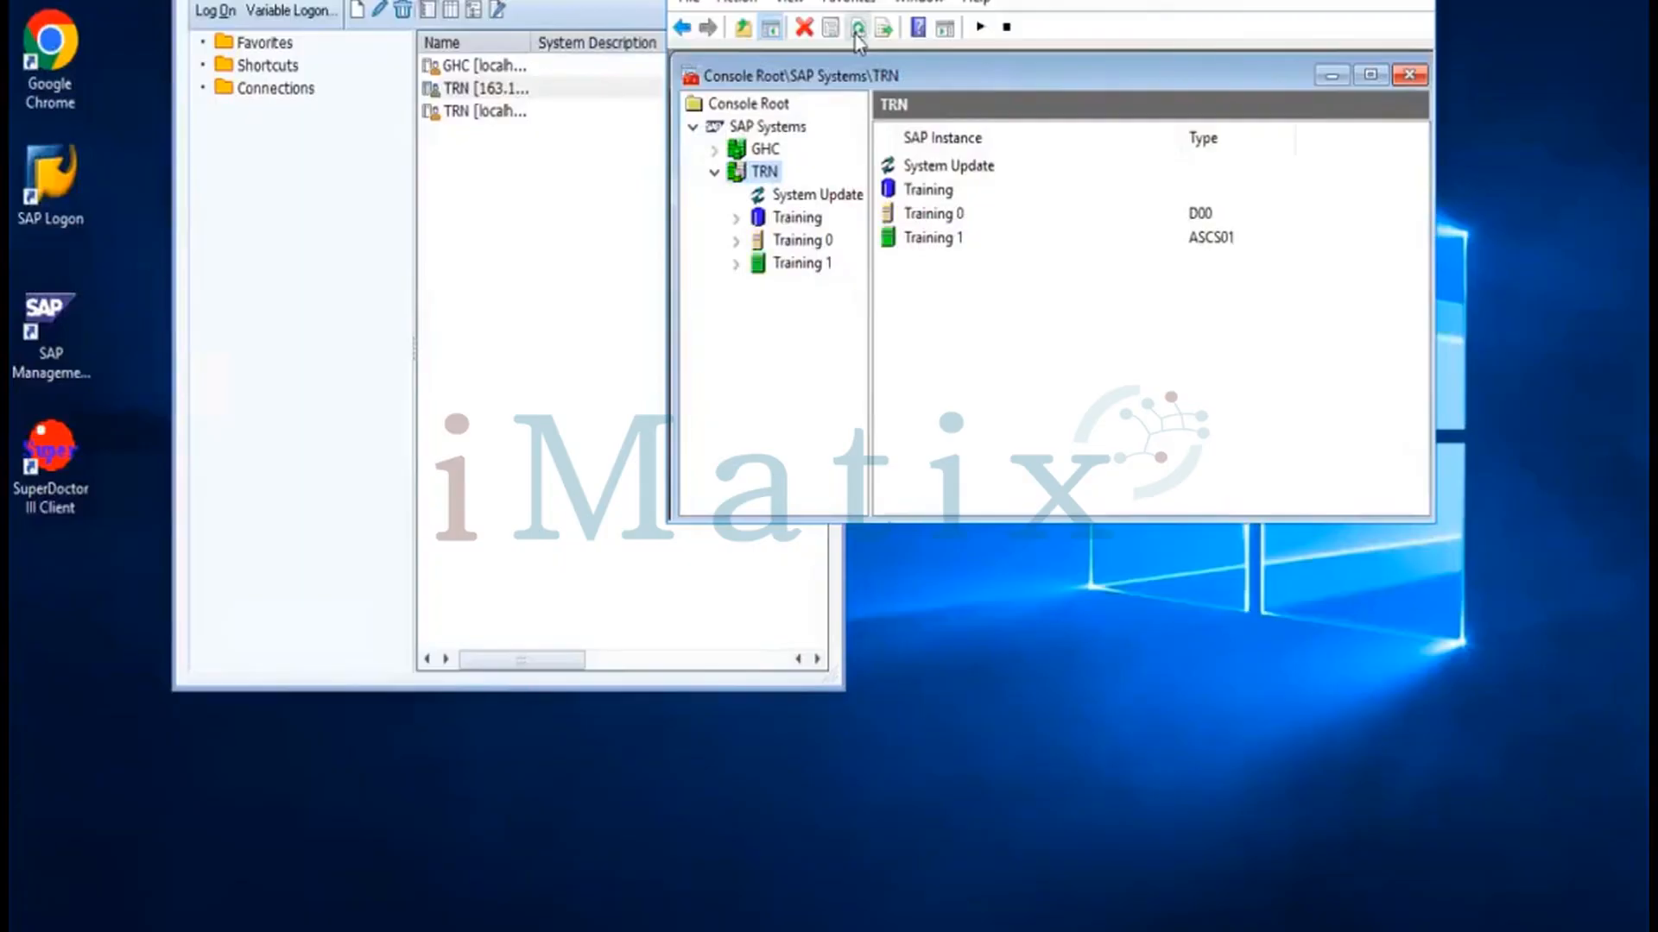
pyautogui.click(858, 35)
# Check and refresh the process lists of Training 1 and Training 0, then minimize the console
pyautogui.click(741, 264)
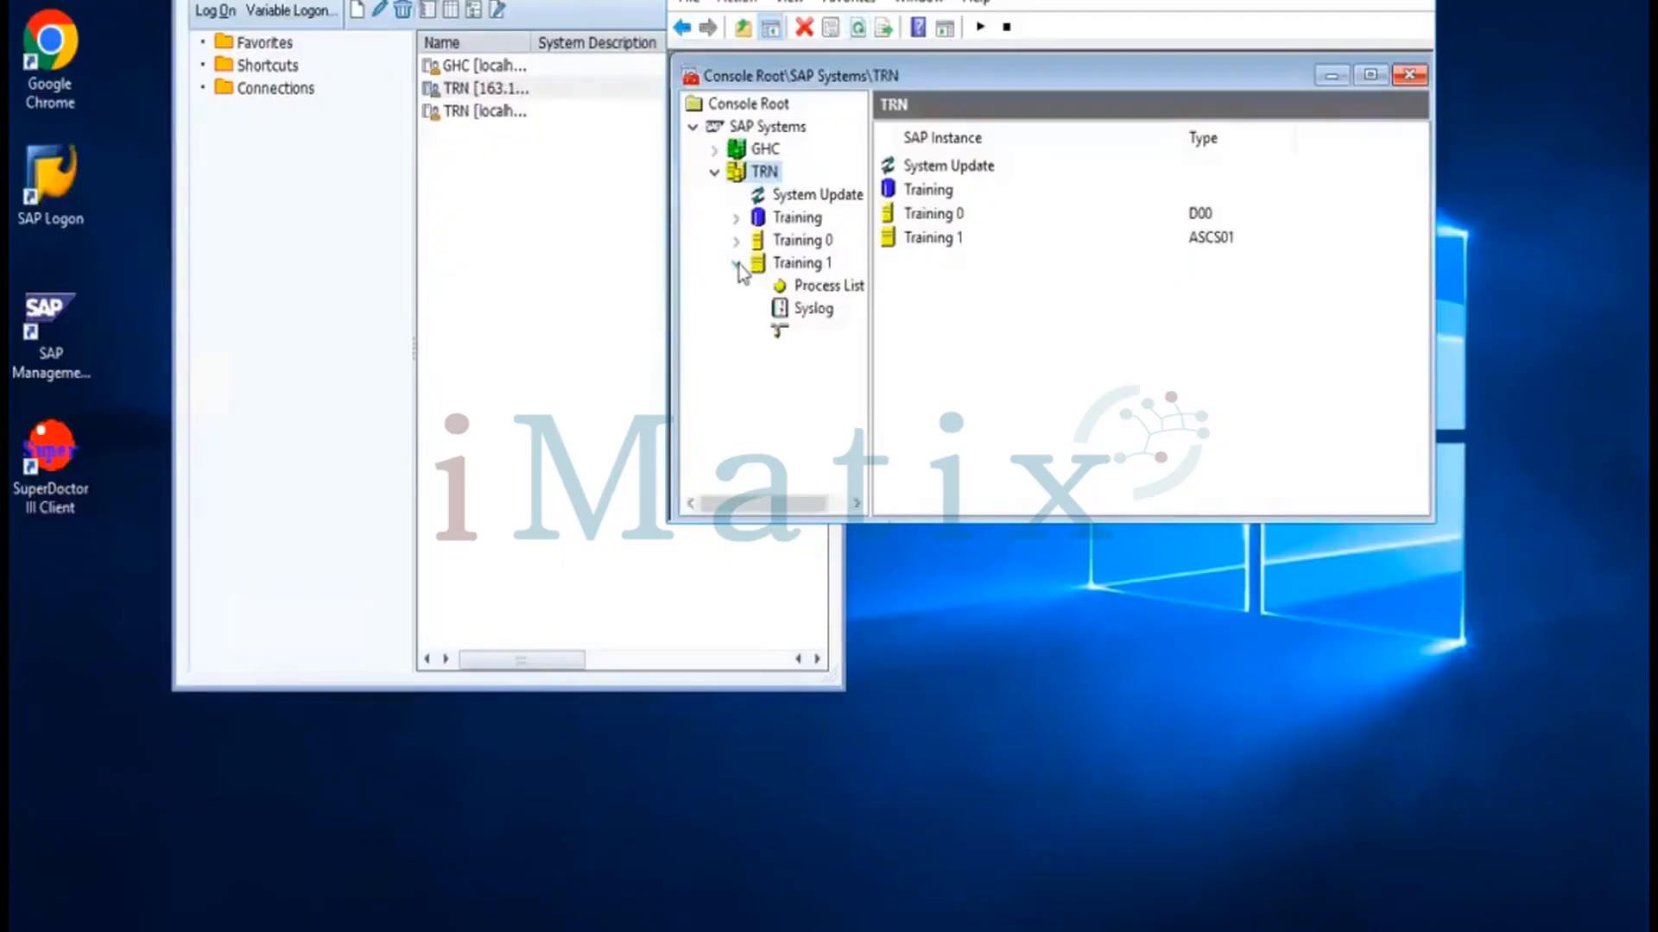
pyautogui.click(815, 292)
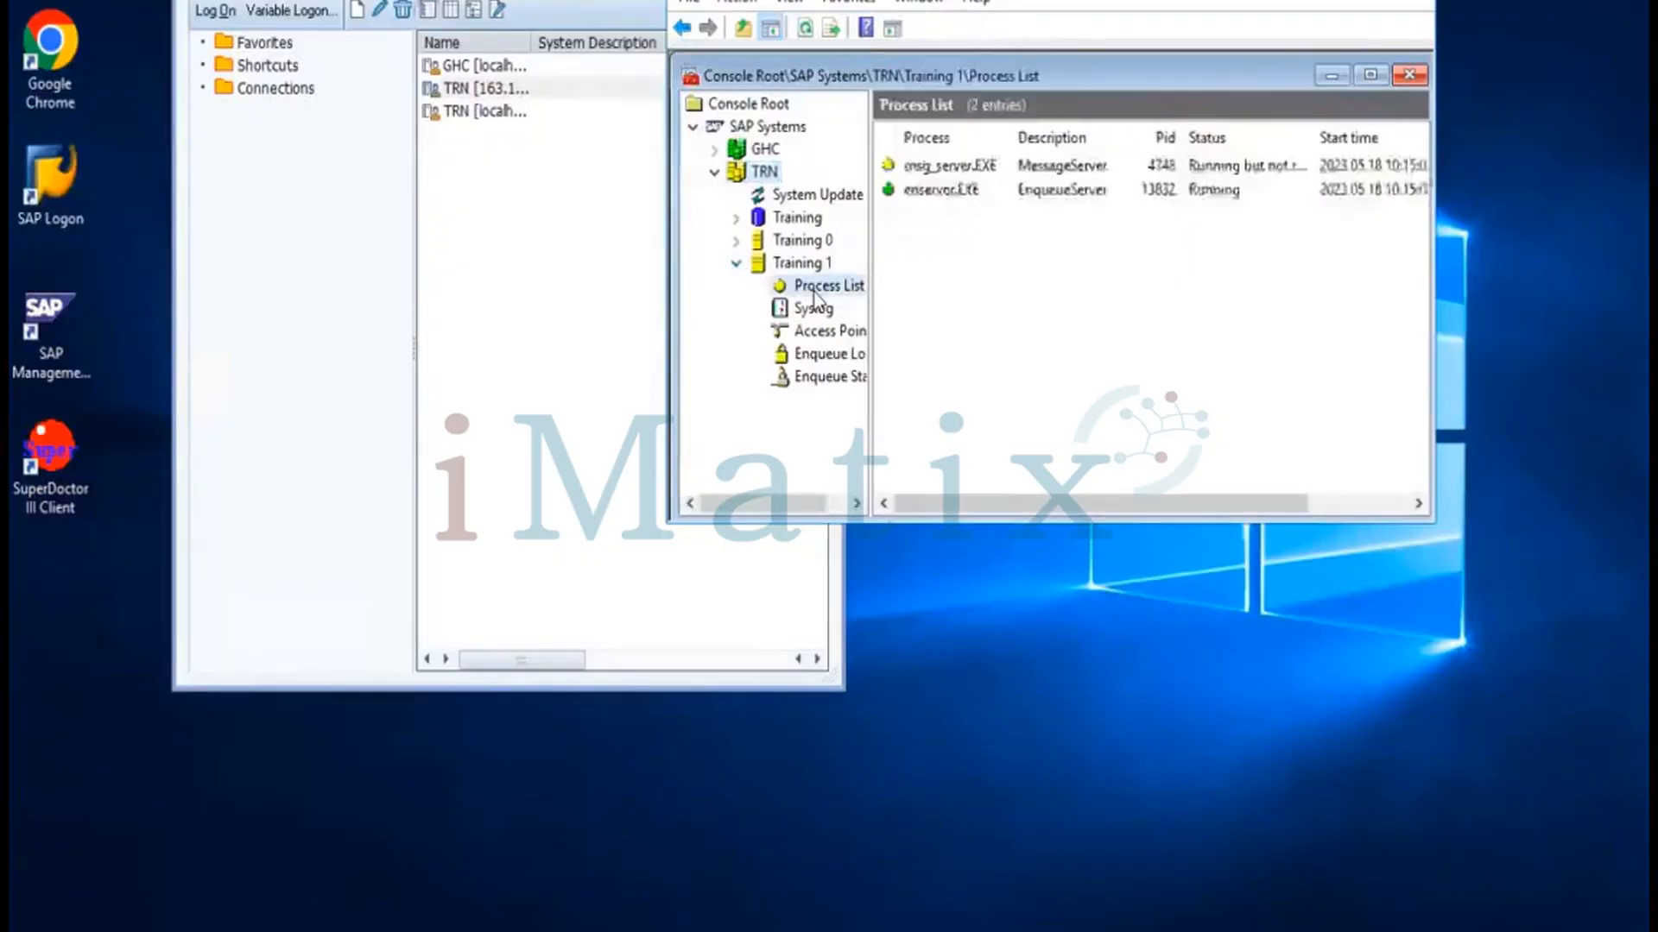
pyautogui.click(805, 31)
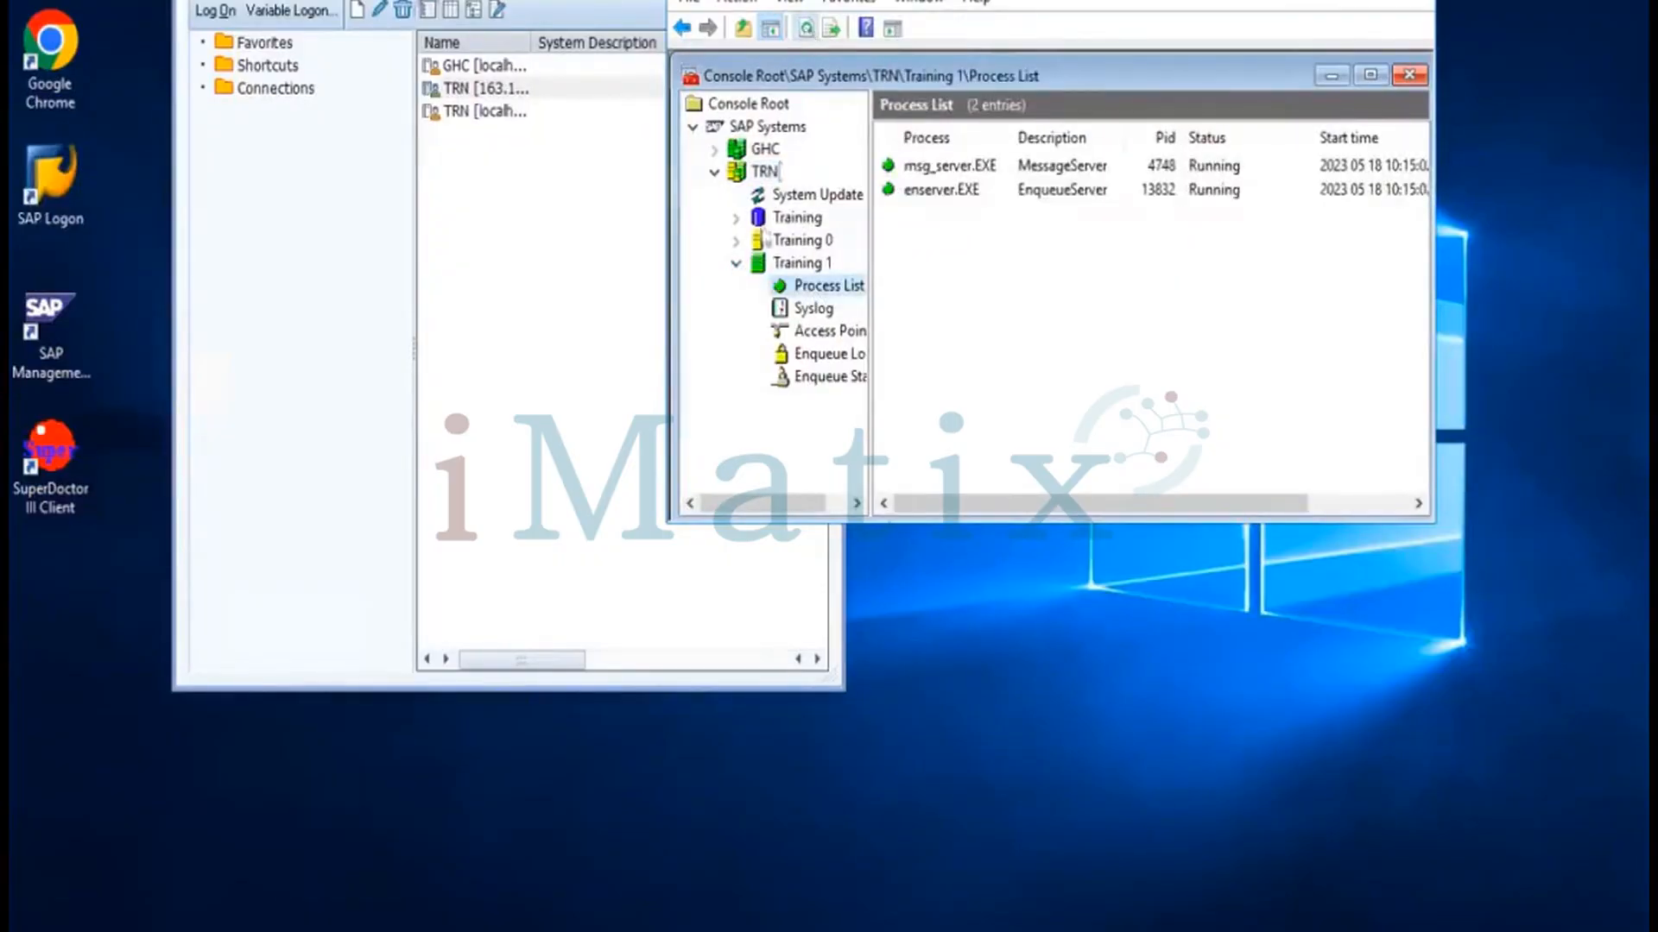
pyautogui.click(735, 240)
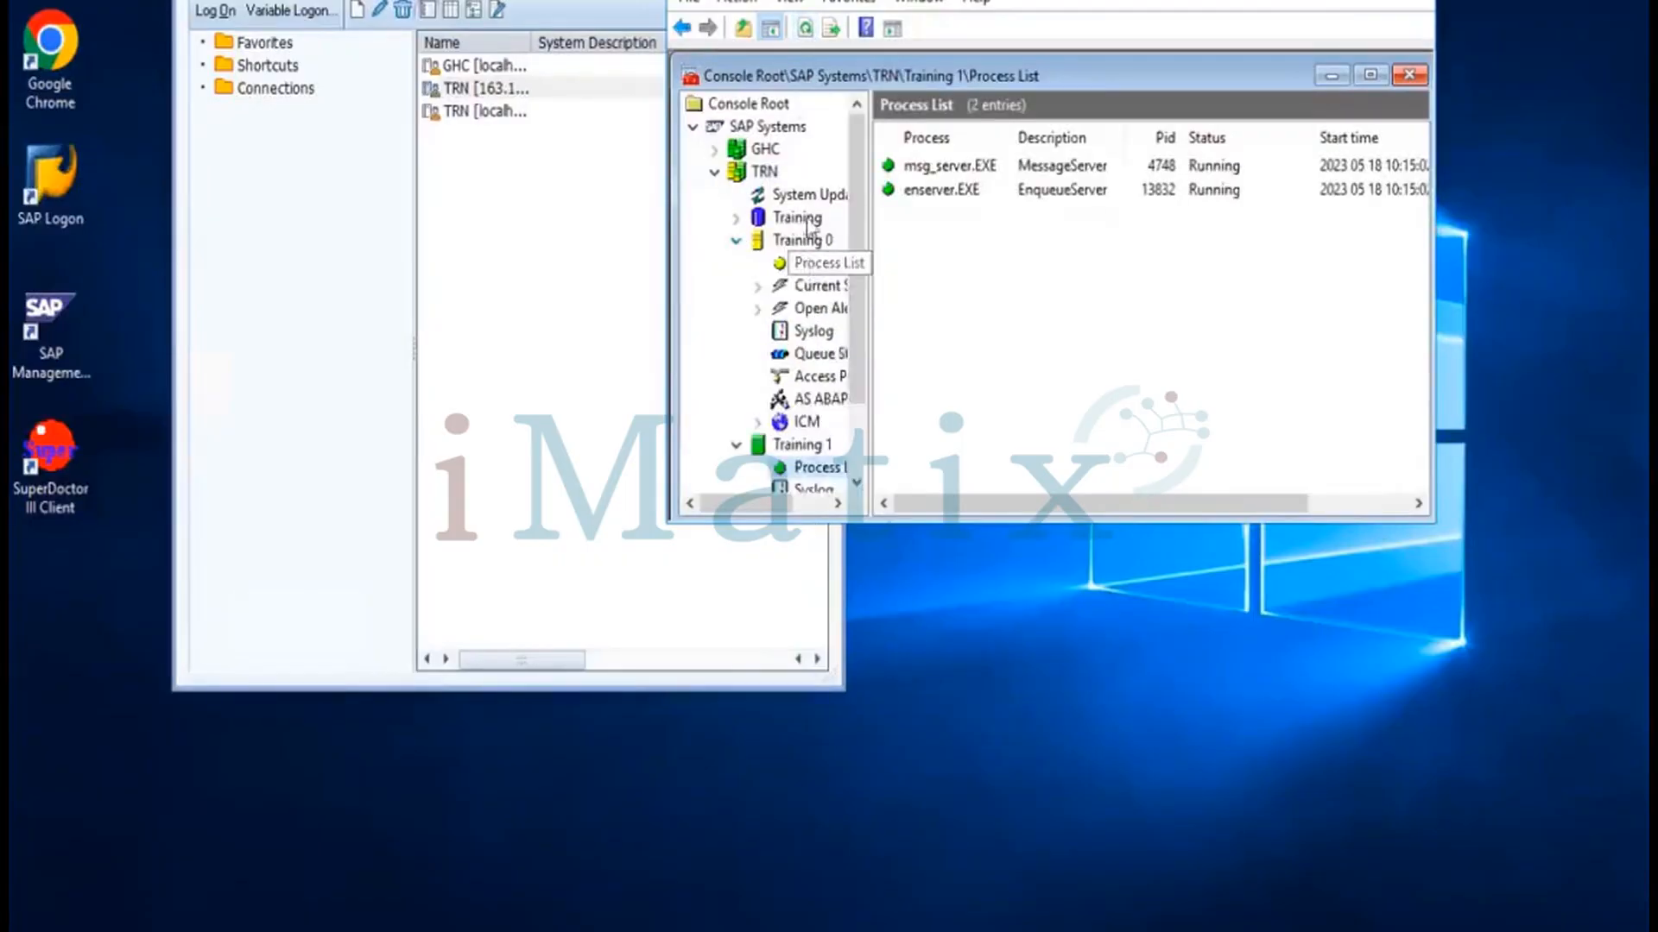
pyautogui.click(816, 263)
pyautogui.click(807, 31)
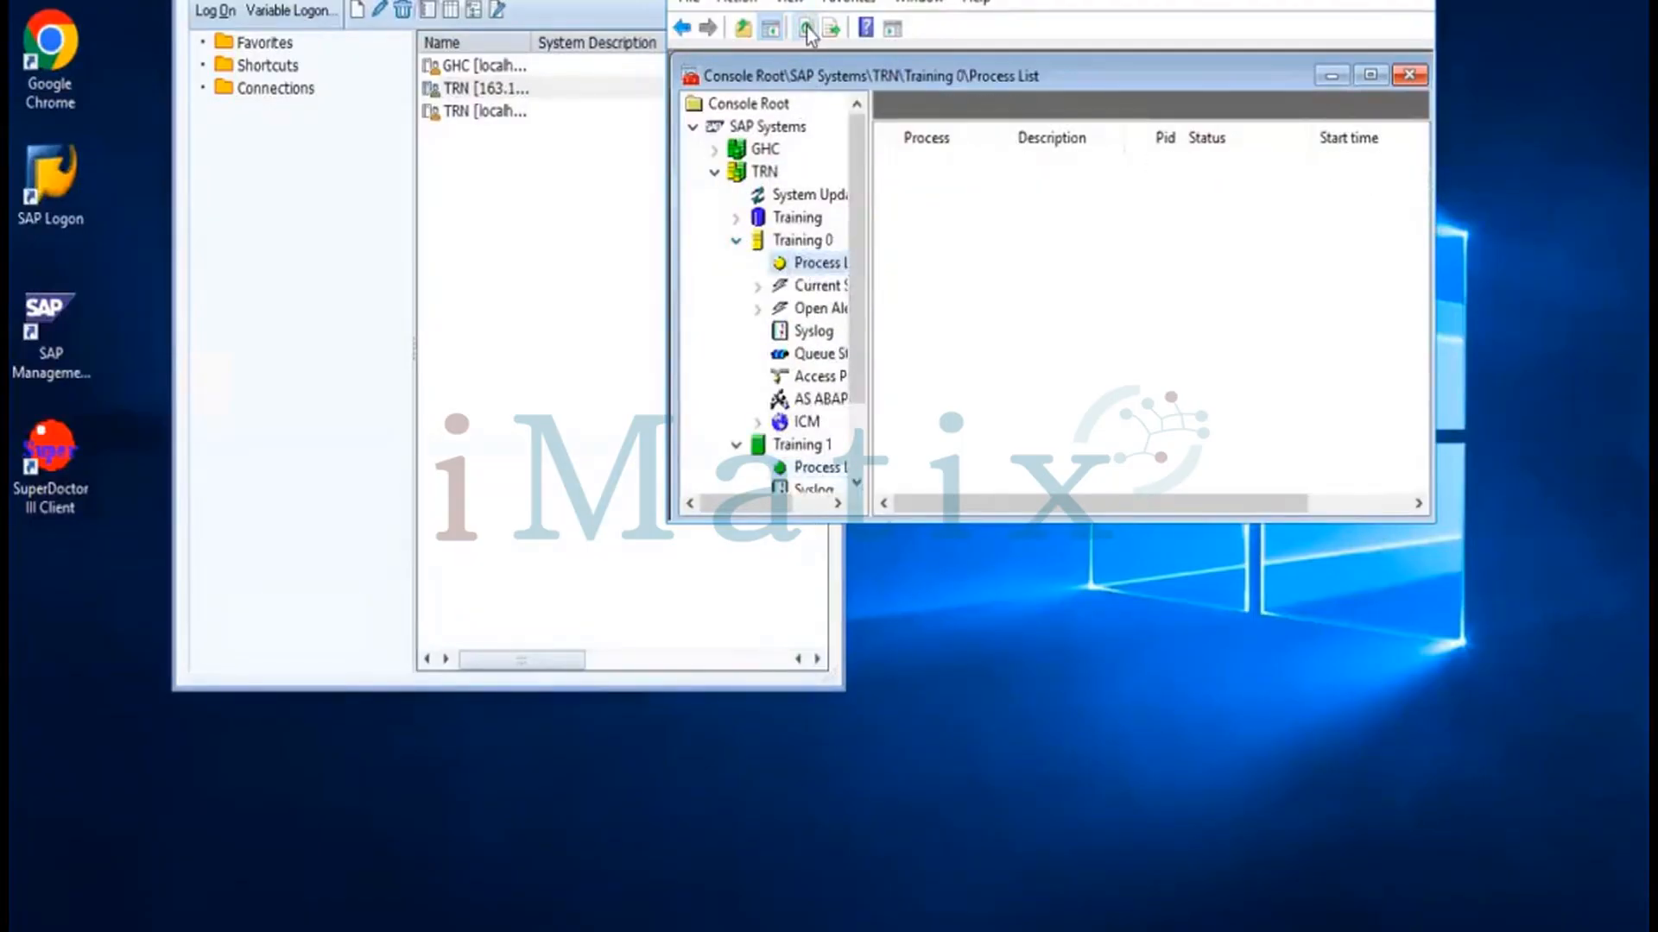
pyautogui.click(807, 31)
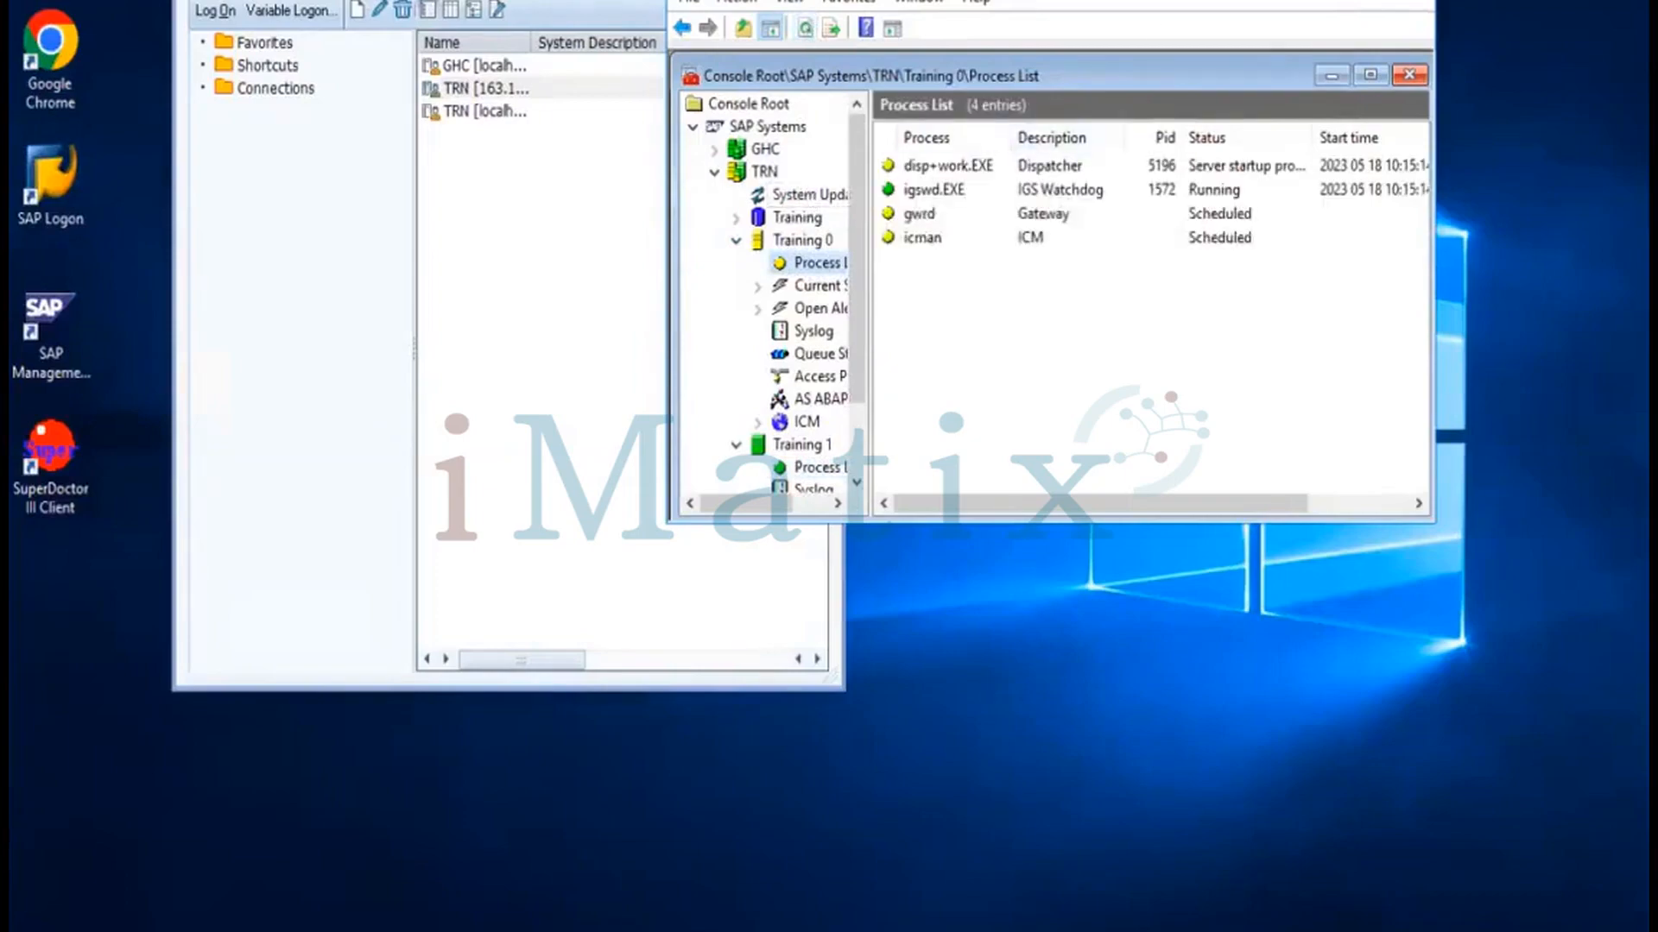
pyautogui.click(1313, 0)
pyautogui.click(1054, 282)
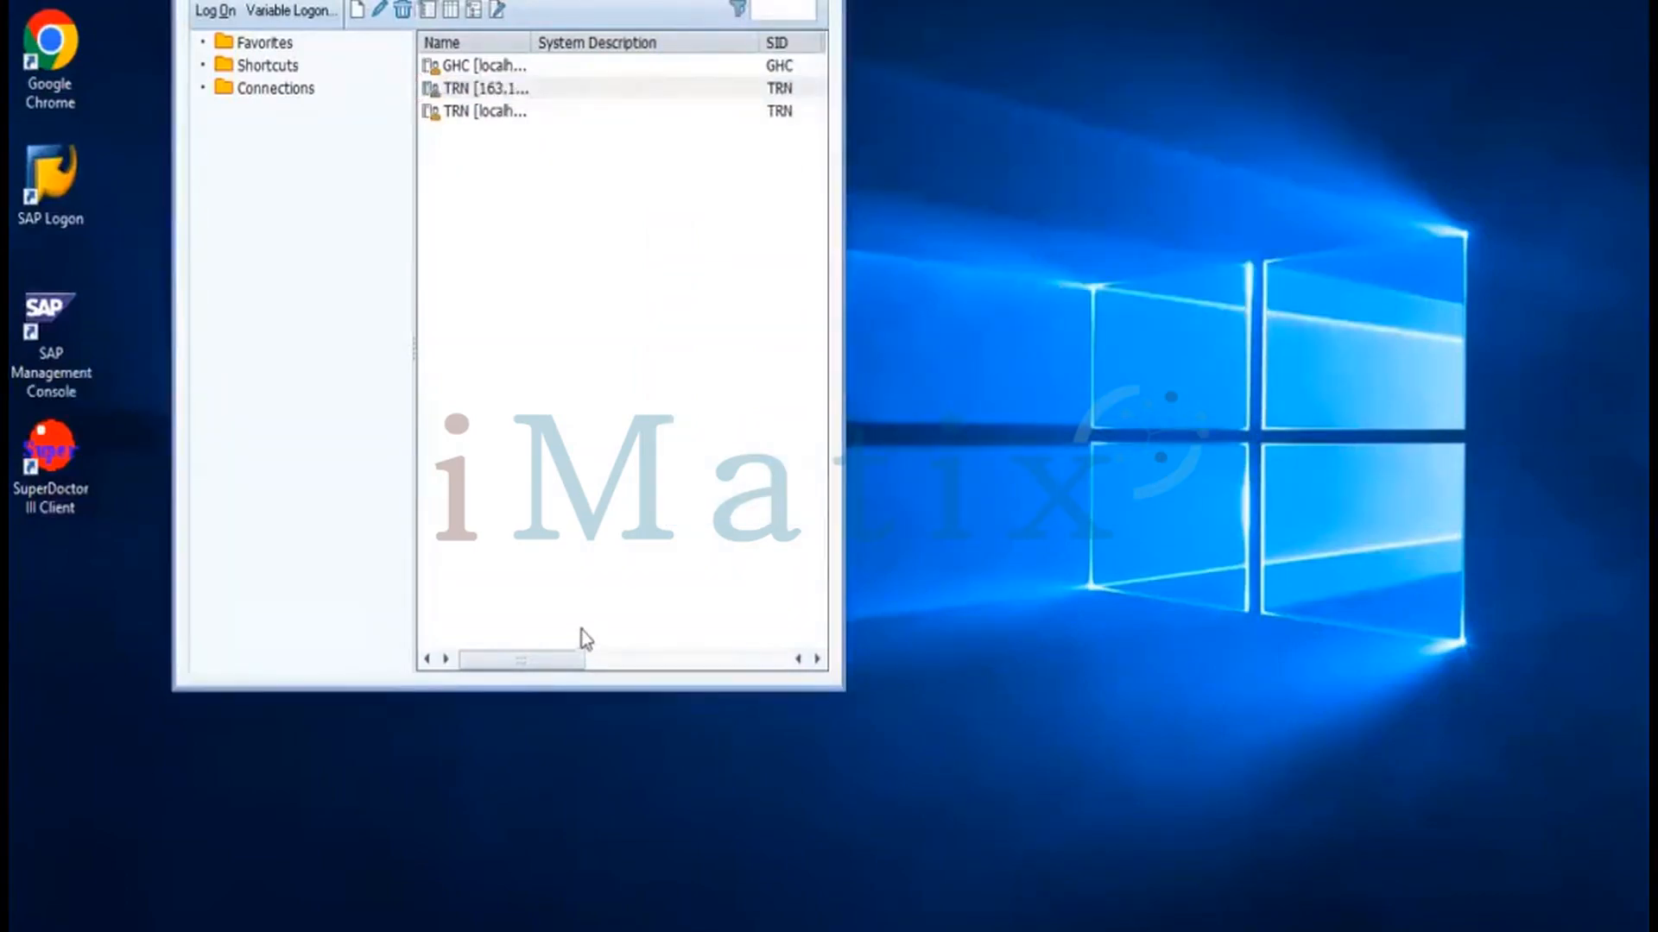
# Open the TRN logon screen from SAP Logon and refresh Training 0's process list until all show Running
pyautogui.click(509, 89)
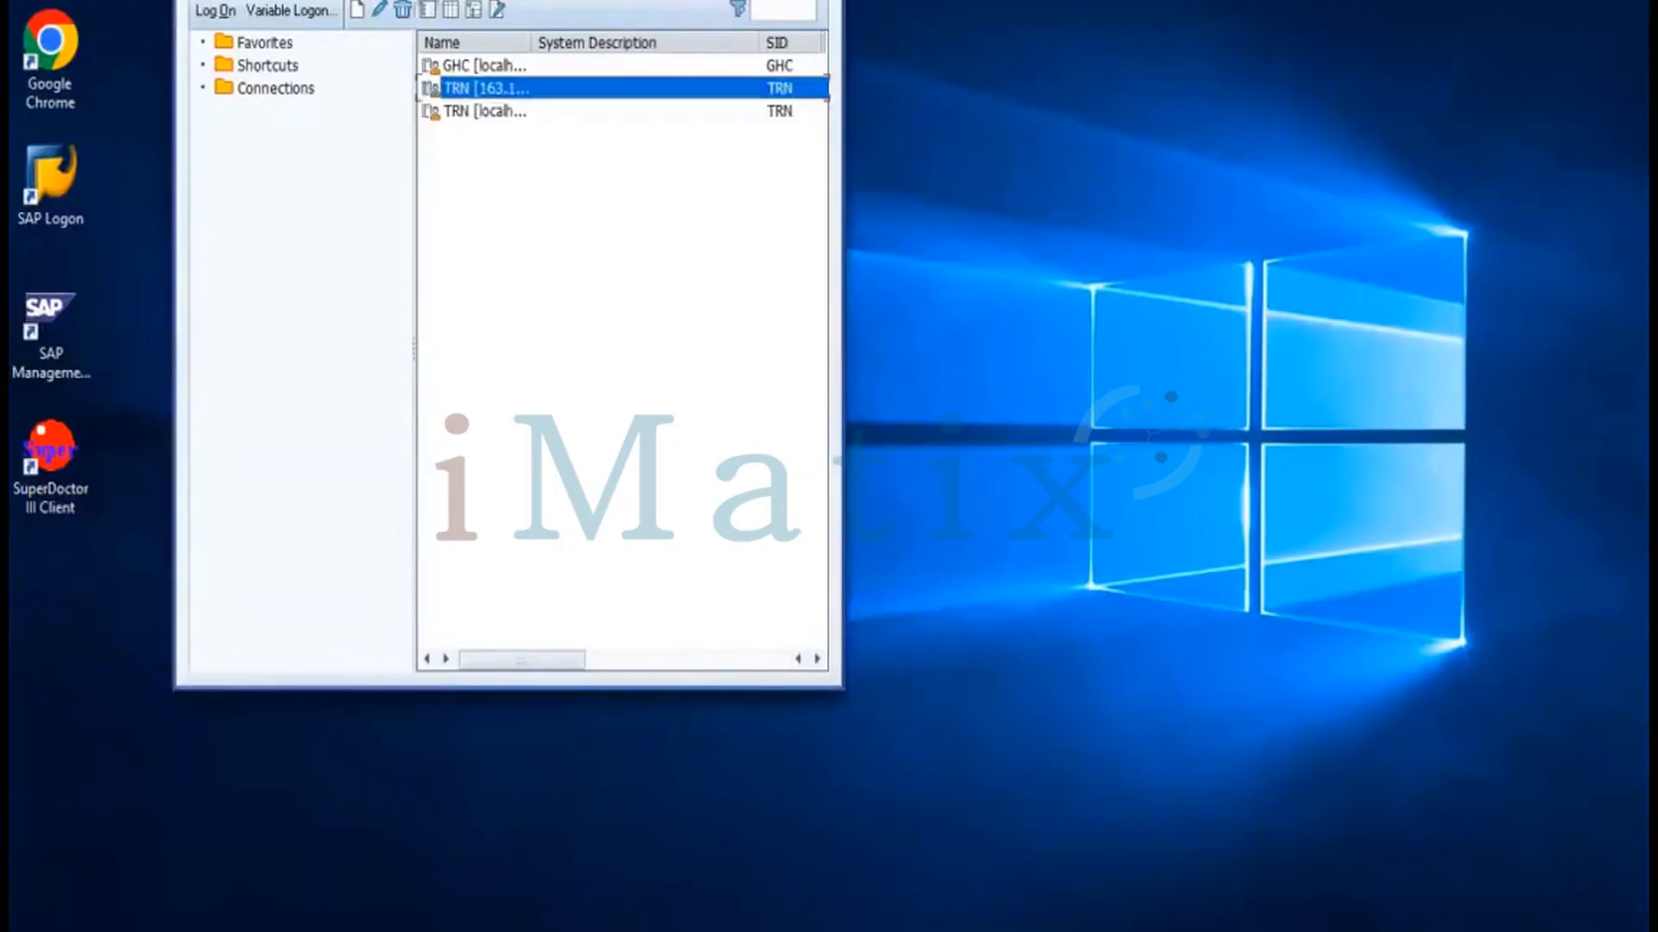
pyautogui.doubleClick(496, 87)
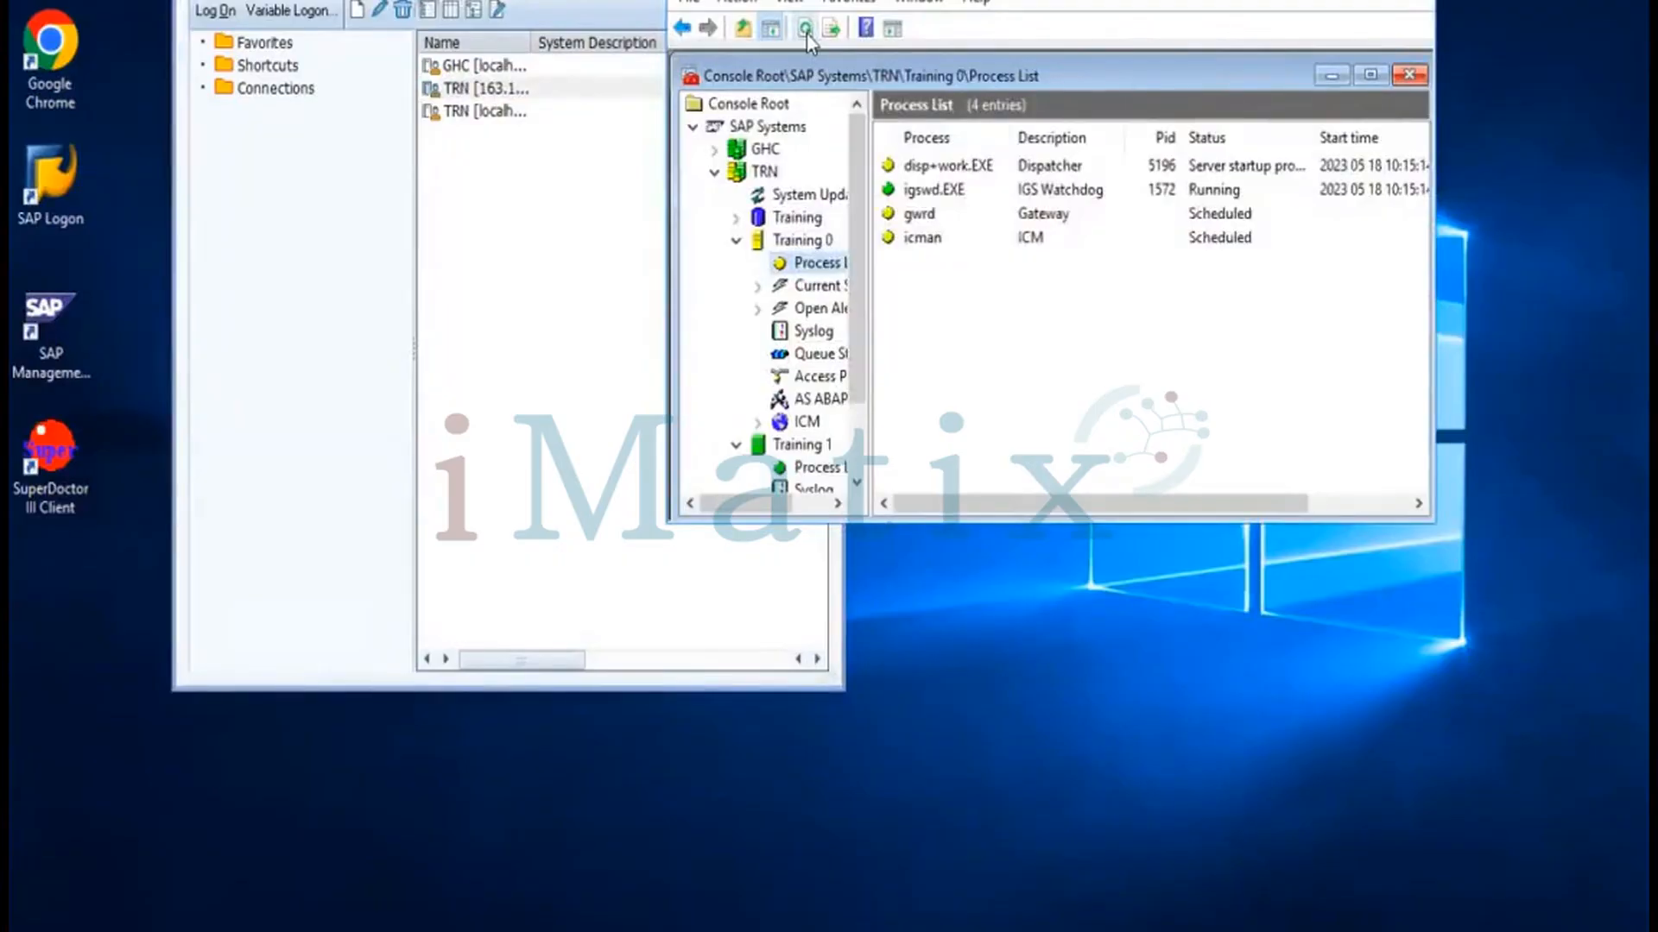
pyautogui.click(807, 36)
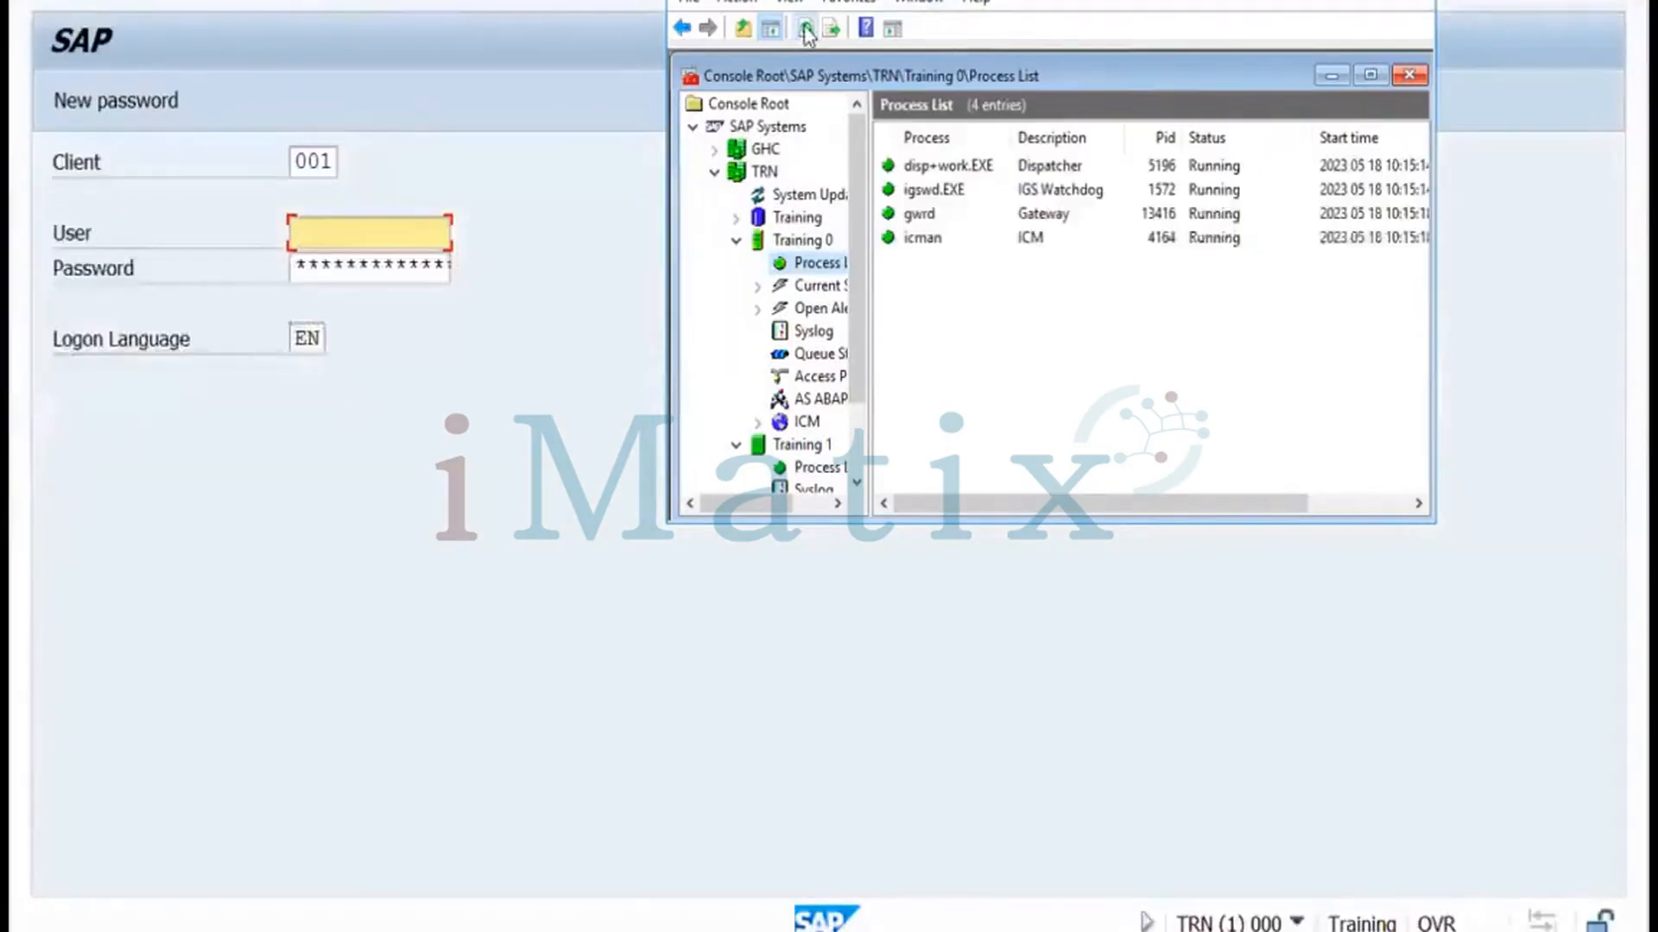
# Log on to TRN client 100 as sap* with its password
pyautogui.click(575, 80)
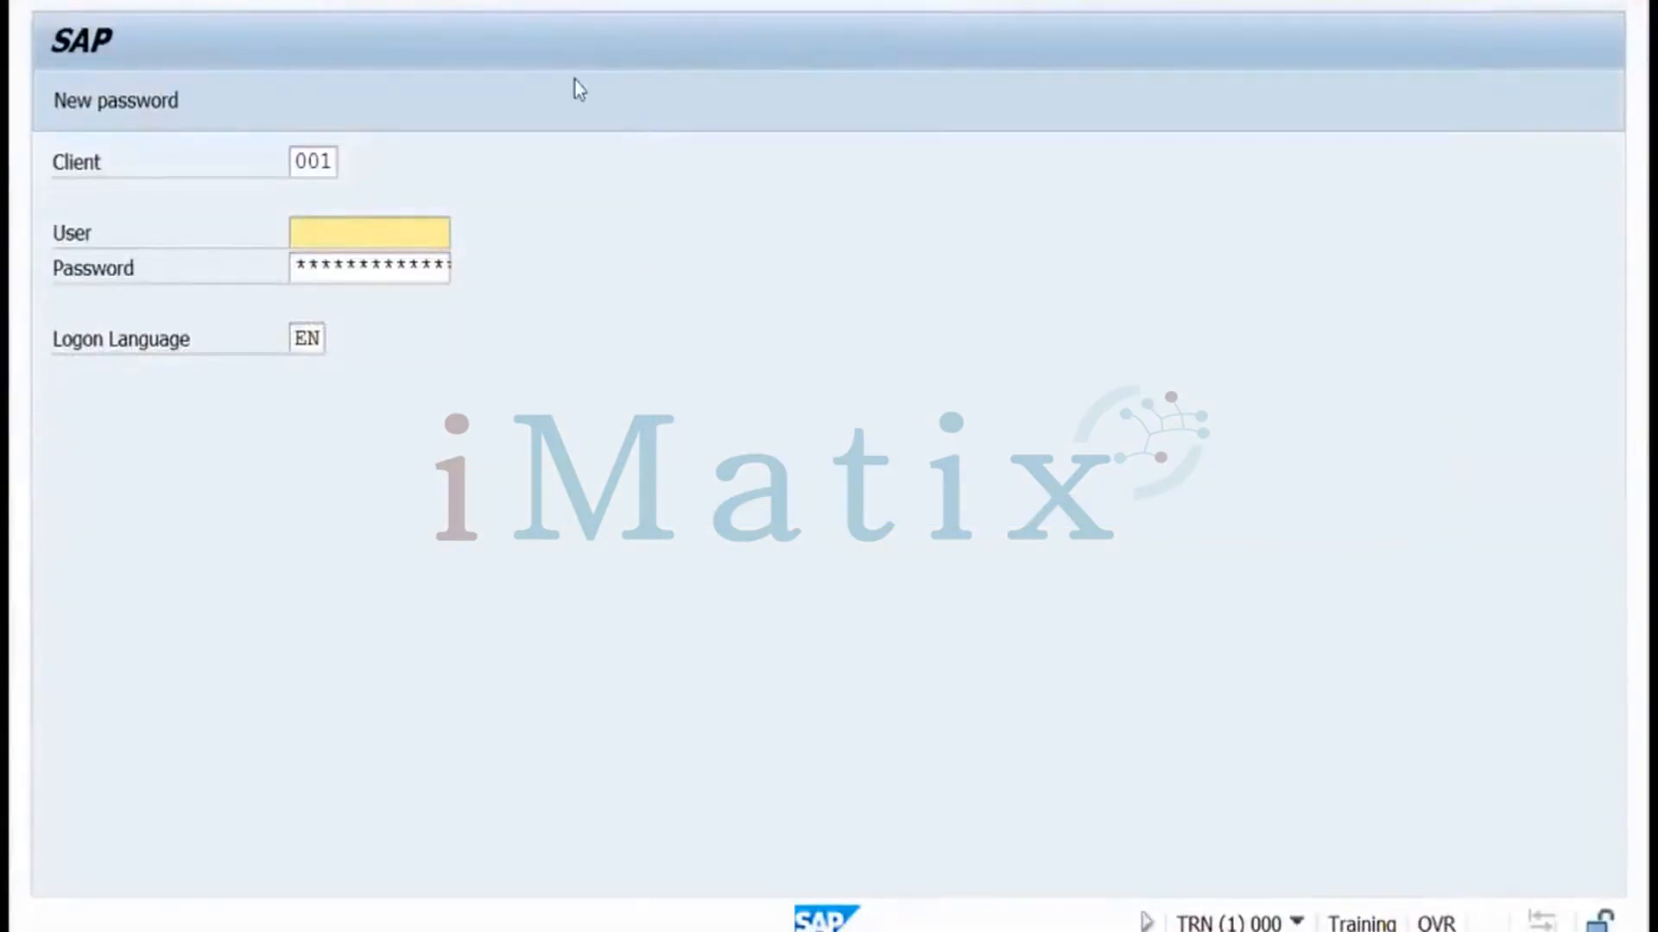
pyautogui.moveTo(302, 160); pyautogui.dragTo(346, 158)
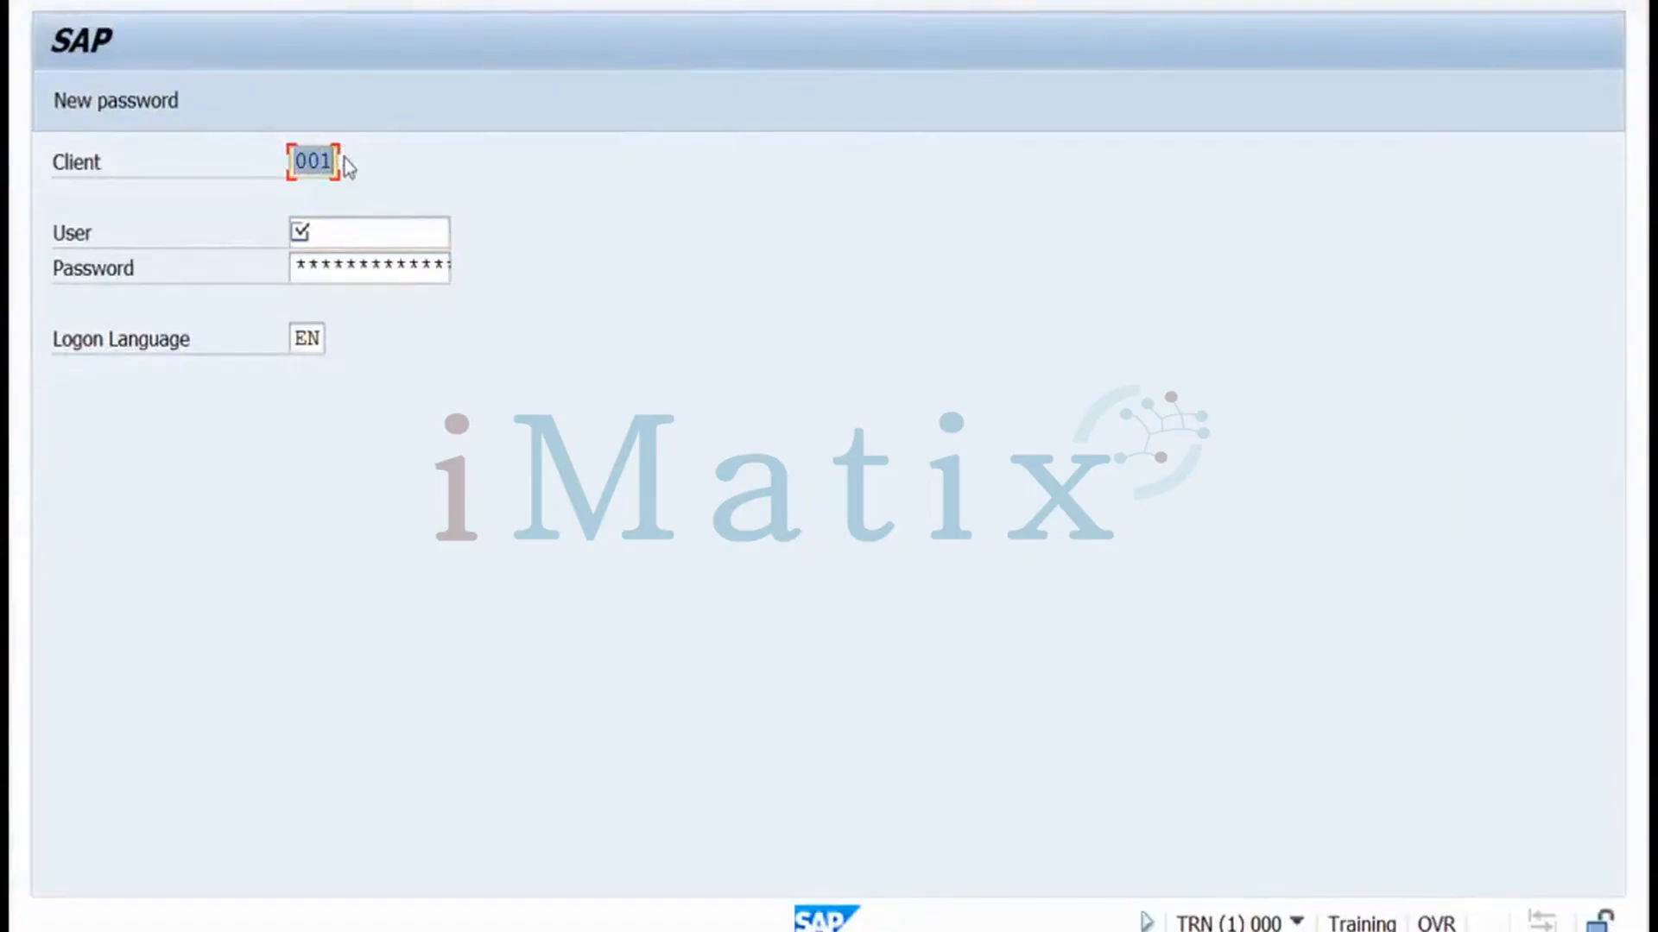
pyautogui.write('100')
pyautogui.click(329, 231)
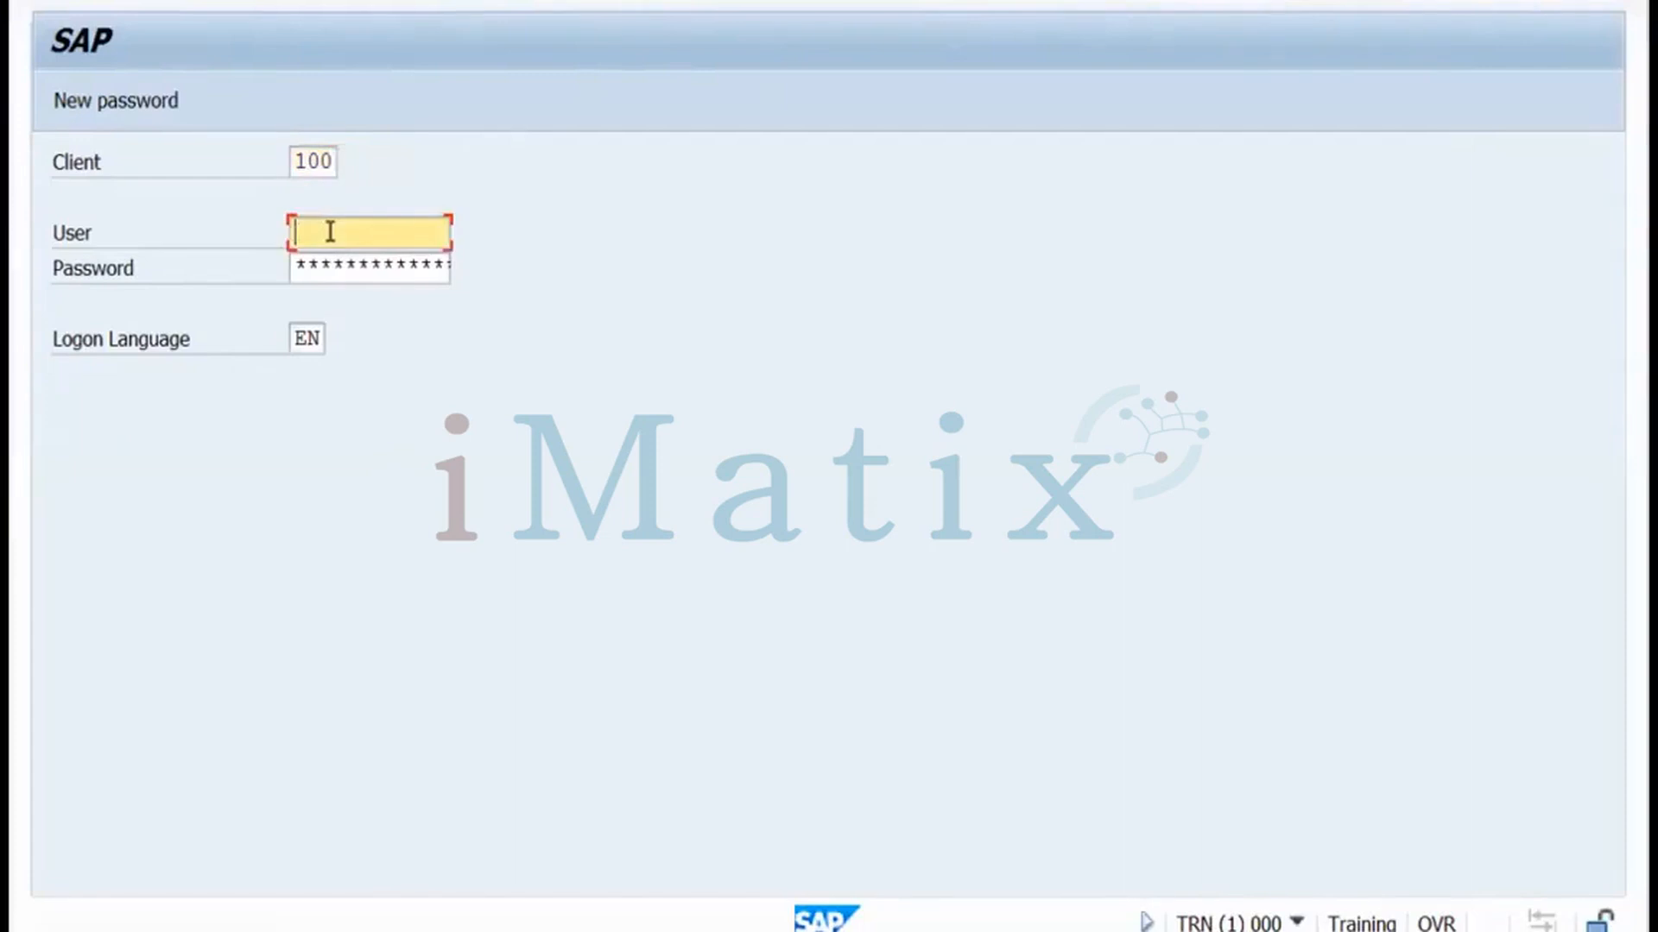
pyautogui.write('sap')
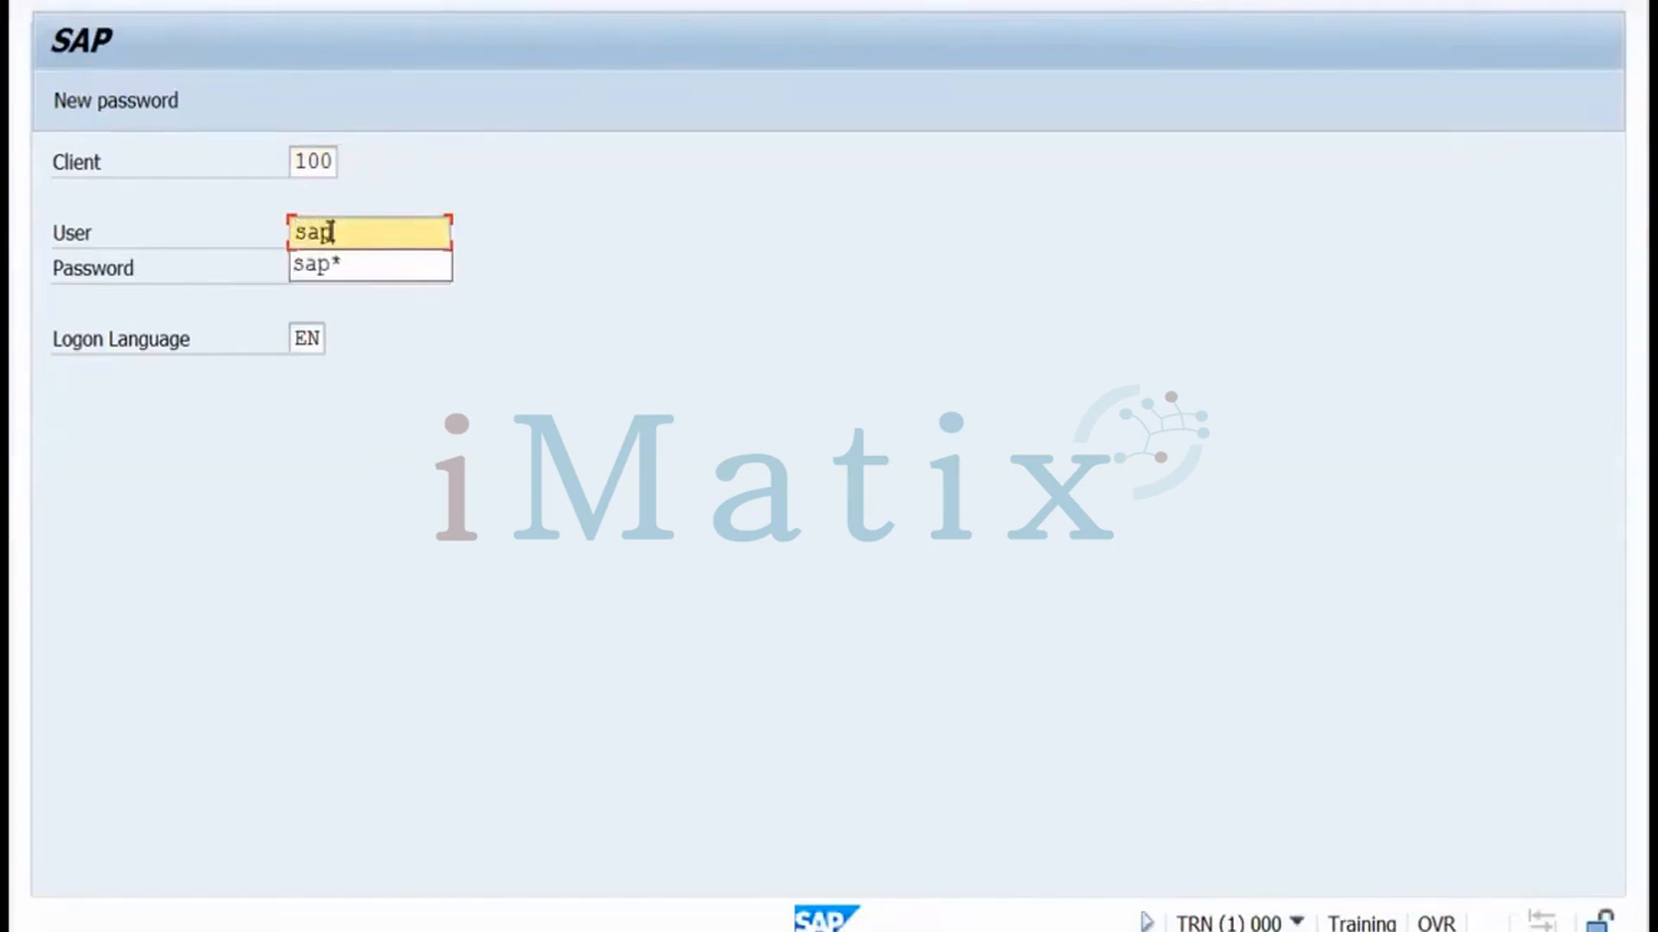
pyautogui.click(329, 264)
pyautogui.click(330, 270)
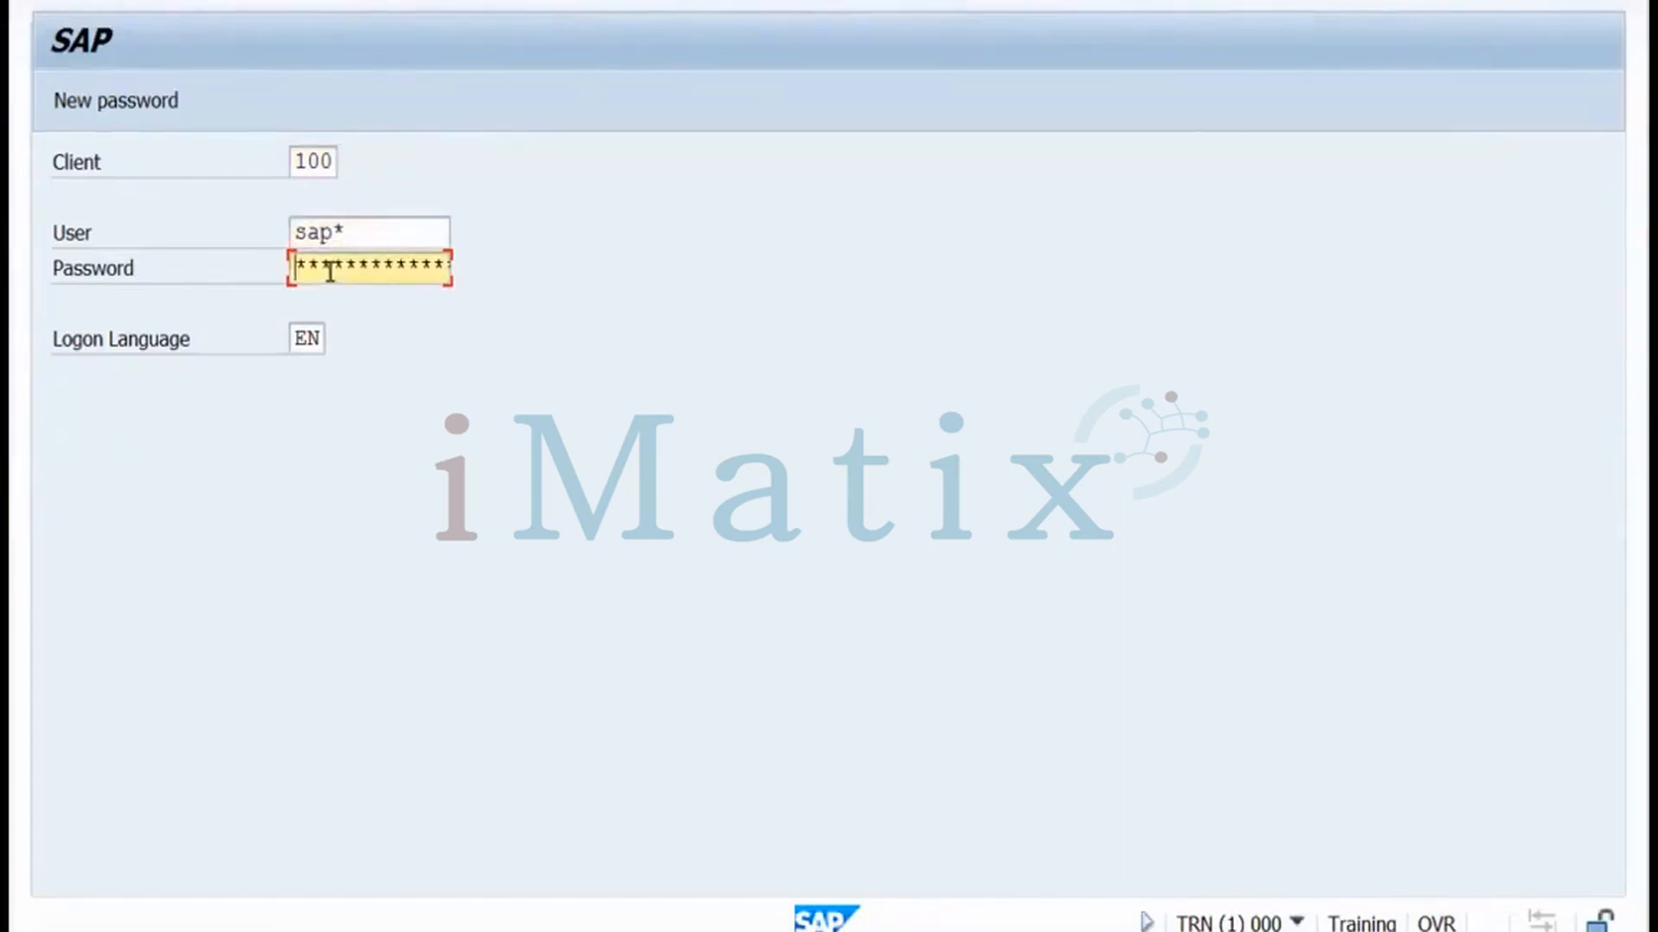
pyautogui.write('******')
pyautogui.press('Return')
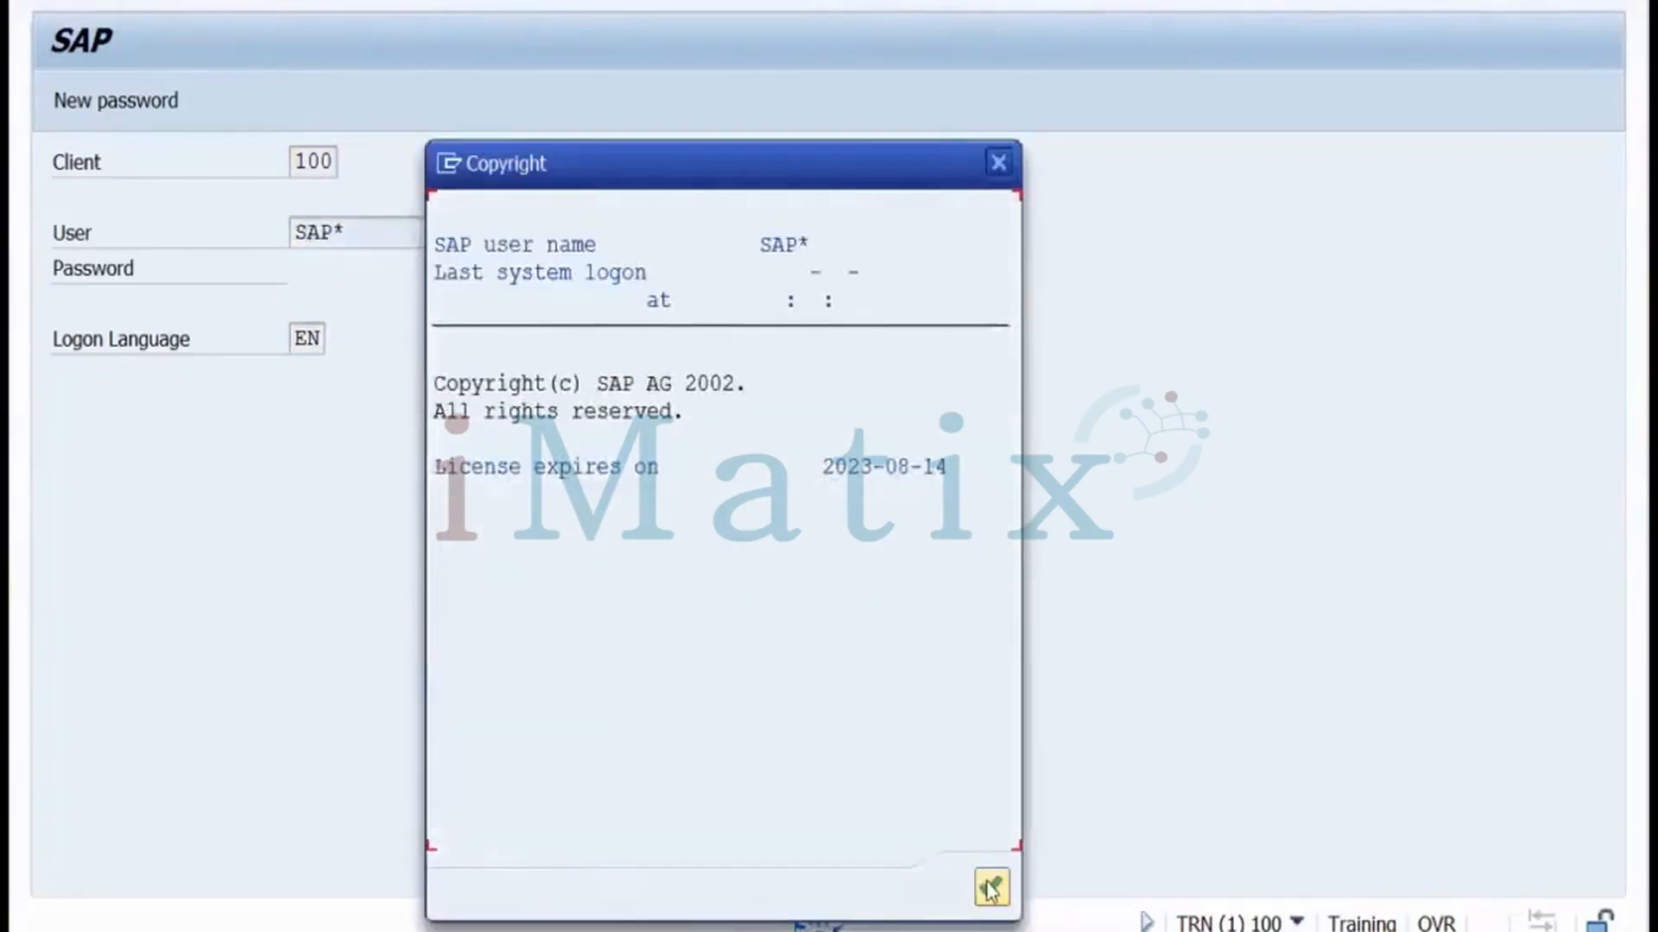
# Acknowledge the copyright notice, check the client 100 session entry, and return to SAP Easy Access
pyautogui.click(991, 889)
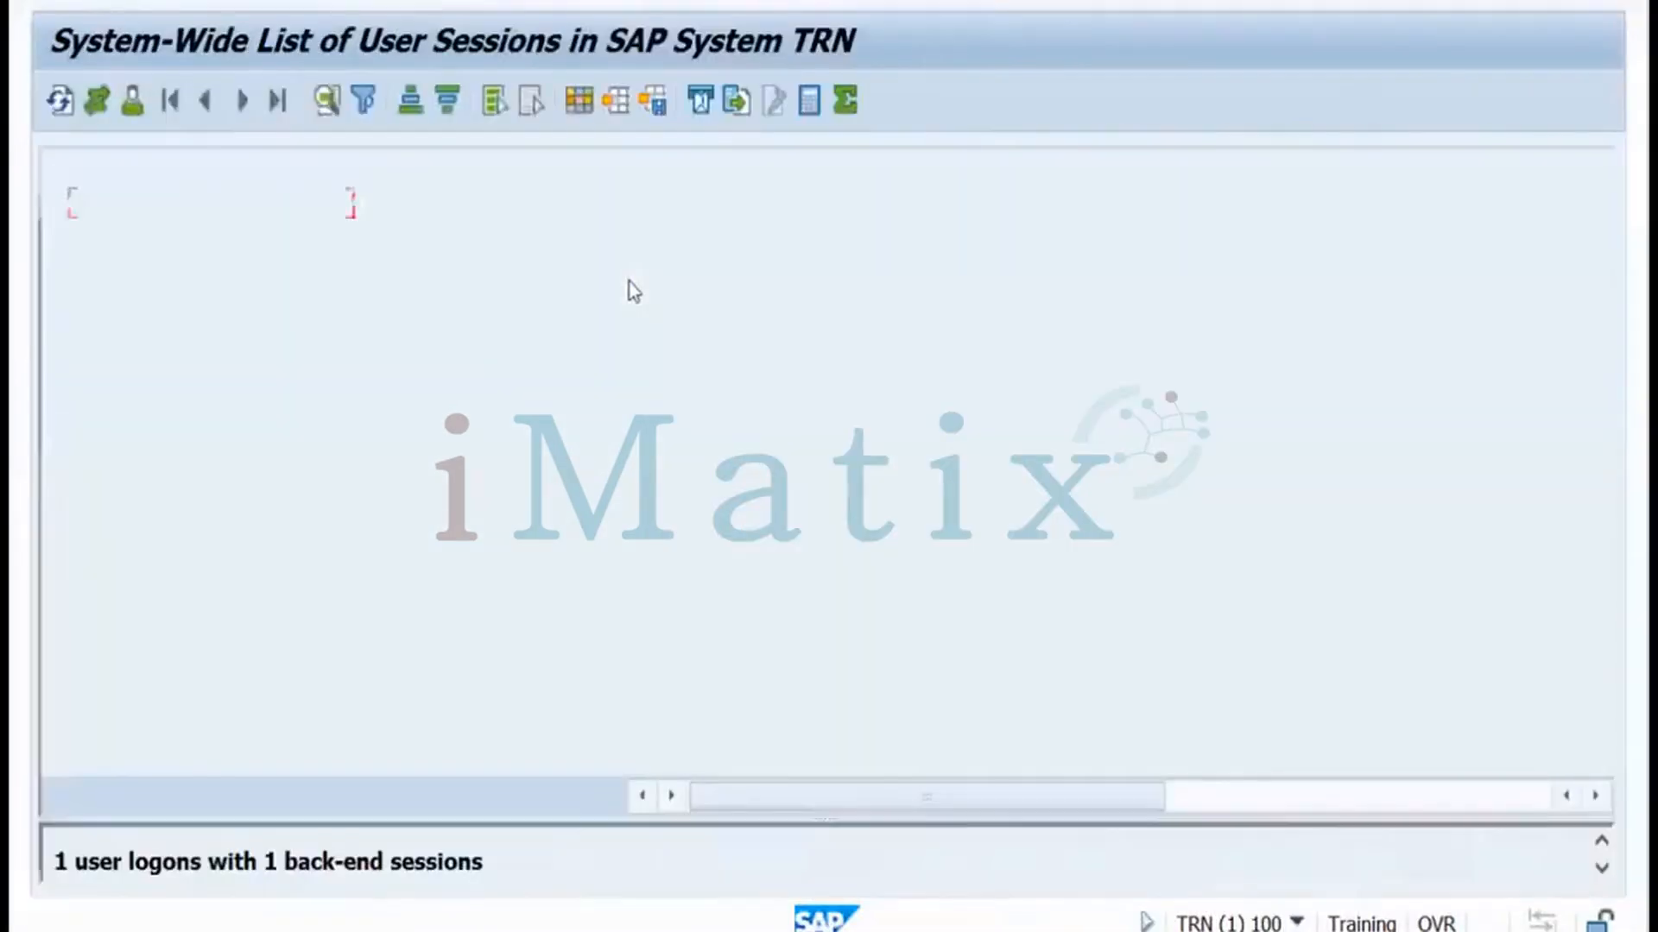
pyautogui.click(400, 211)
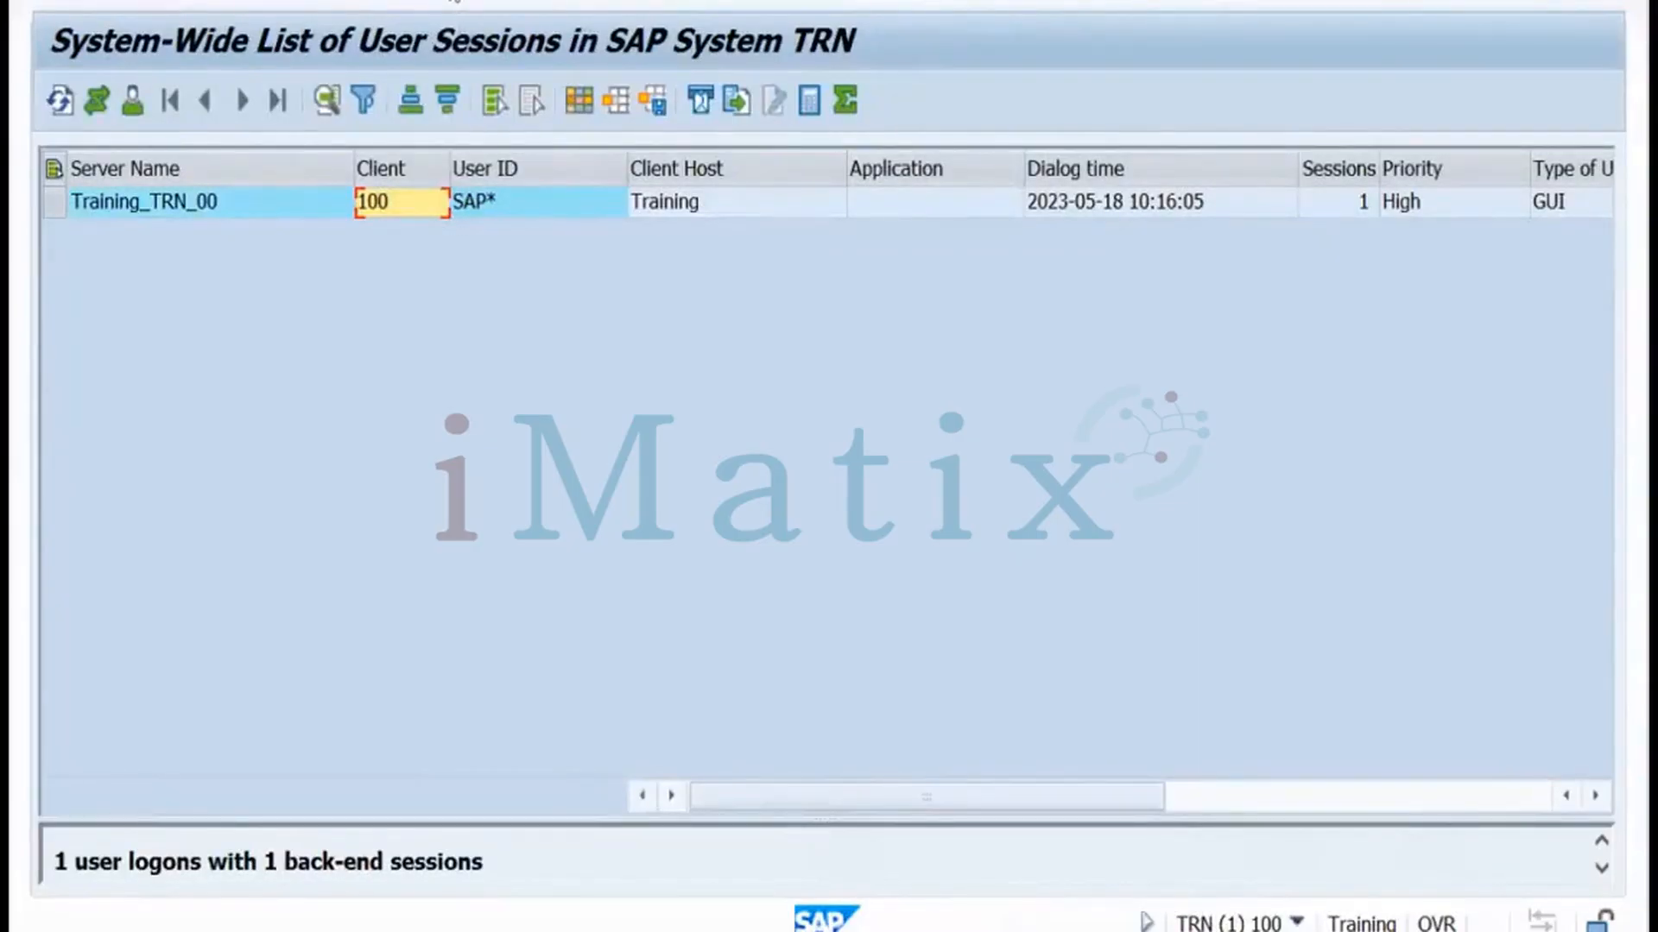
pyautogui.click(453, 1)
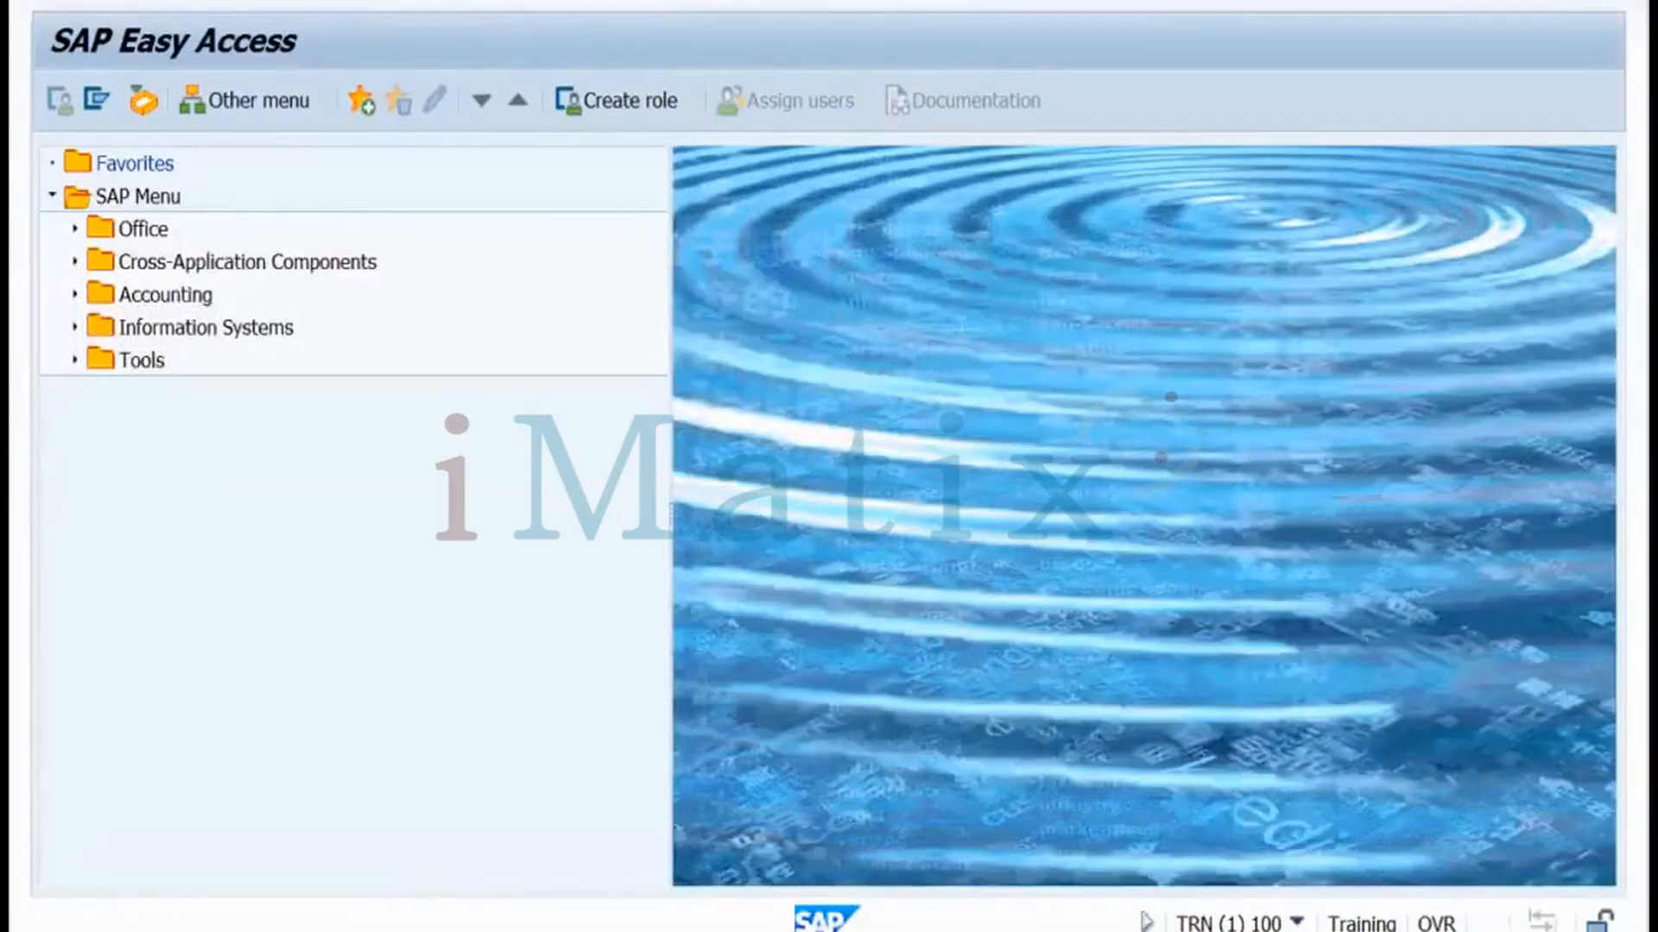
# Run program RSUSR200 through SA38 with no filters, executing the user report again
pyautogui.press('Return')
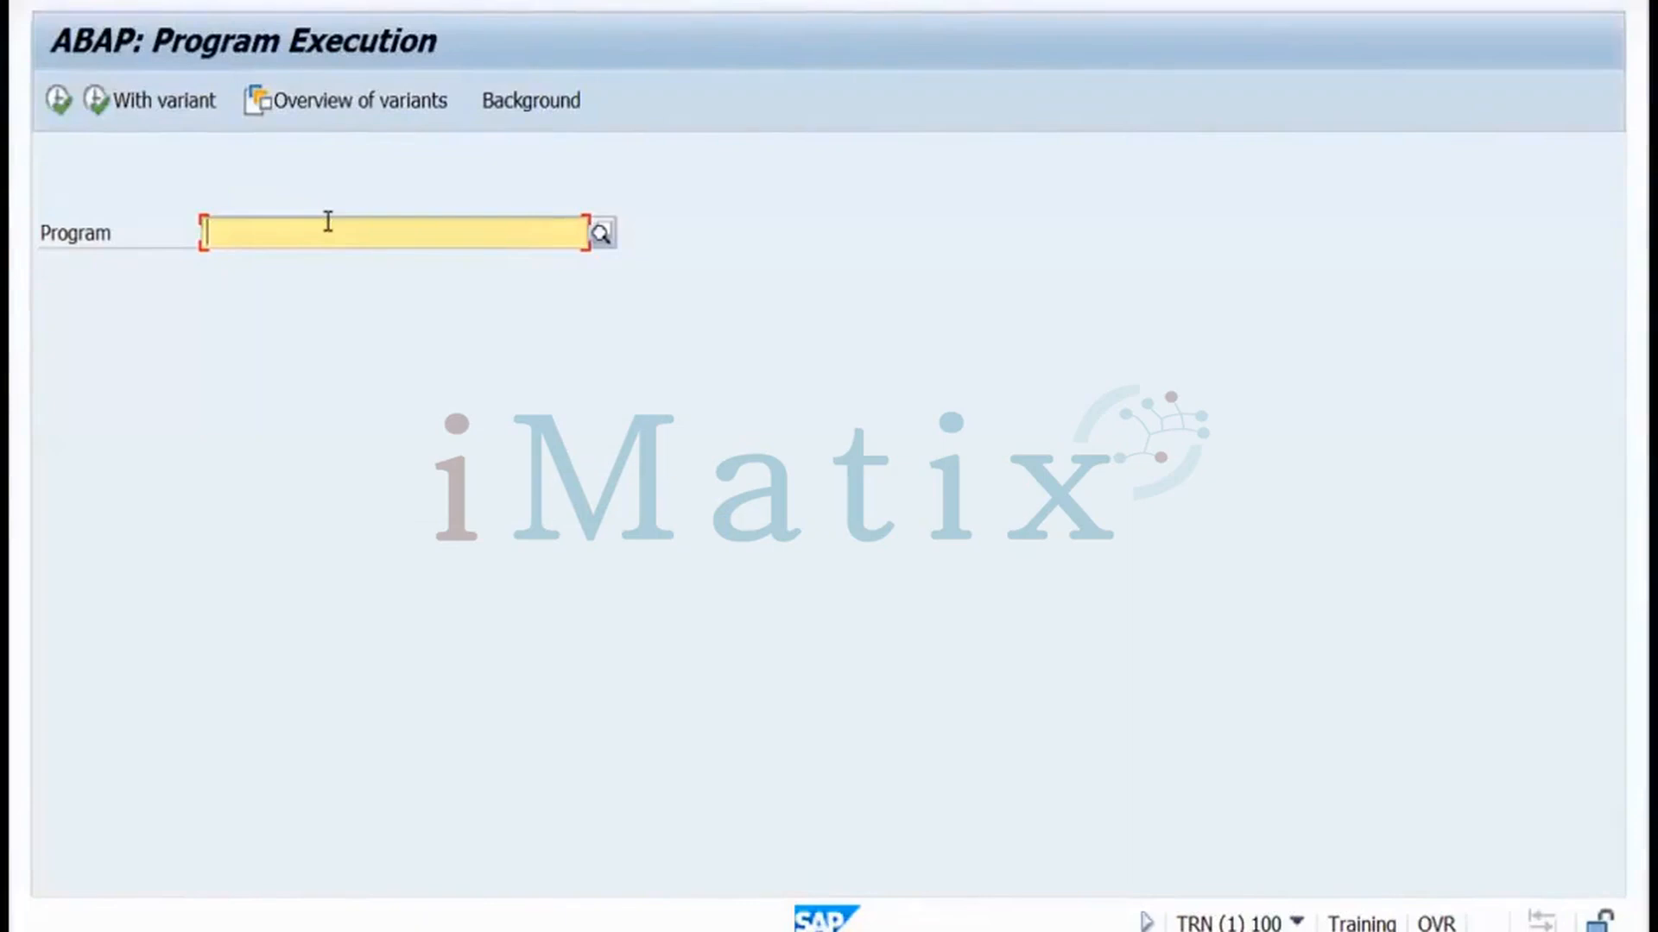
pyautogui.write('rs')
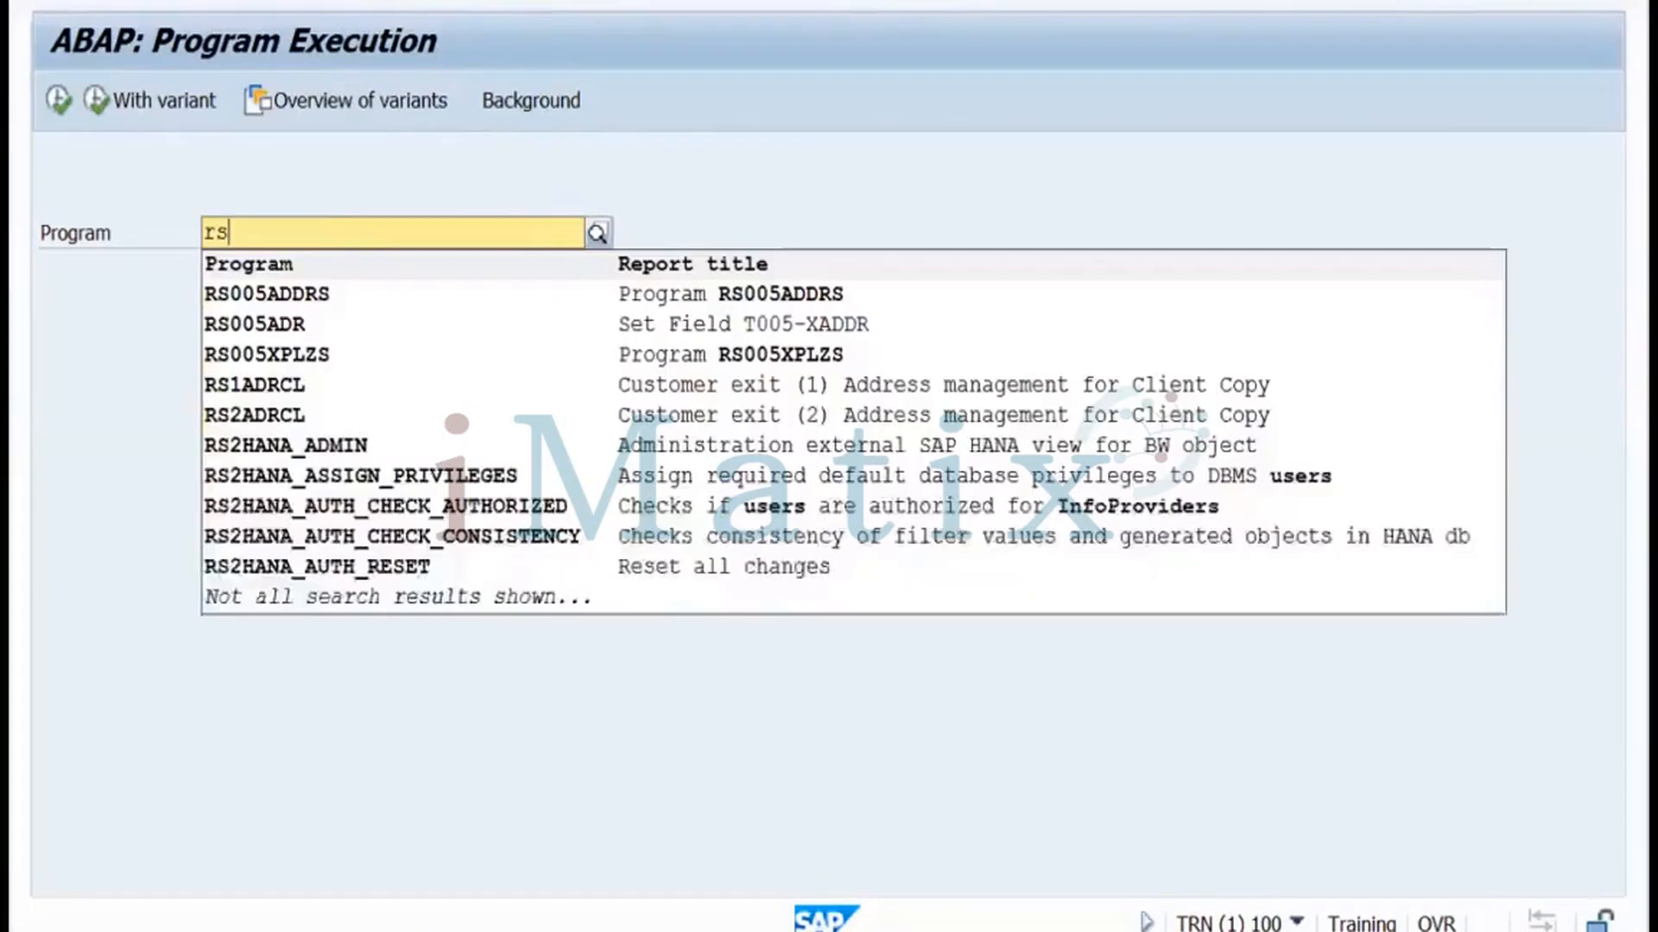
pyautogui.write('usr200')
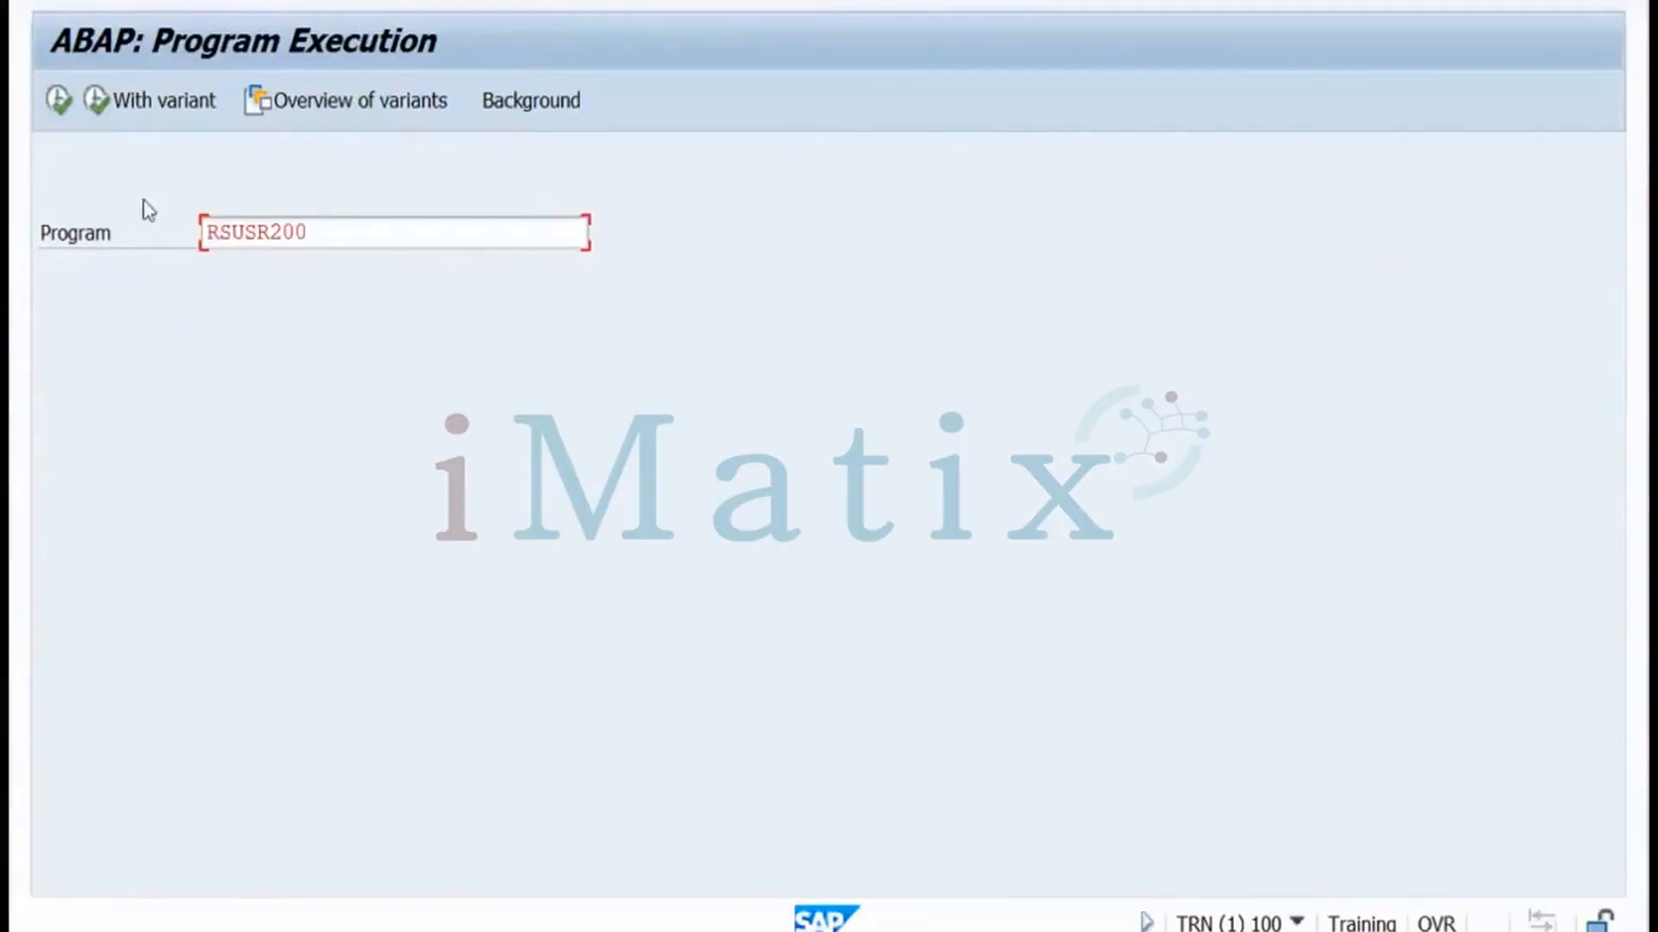
pyautogui.click(60, 102)
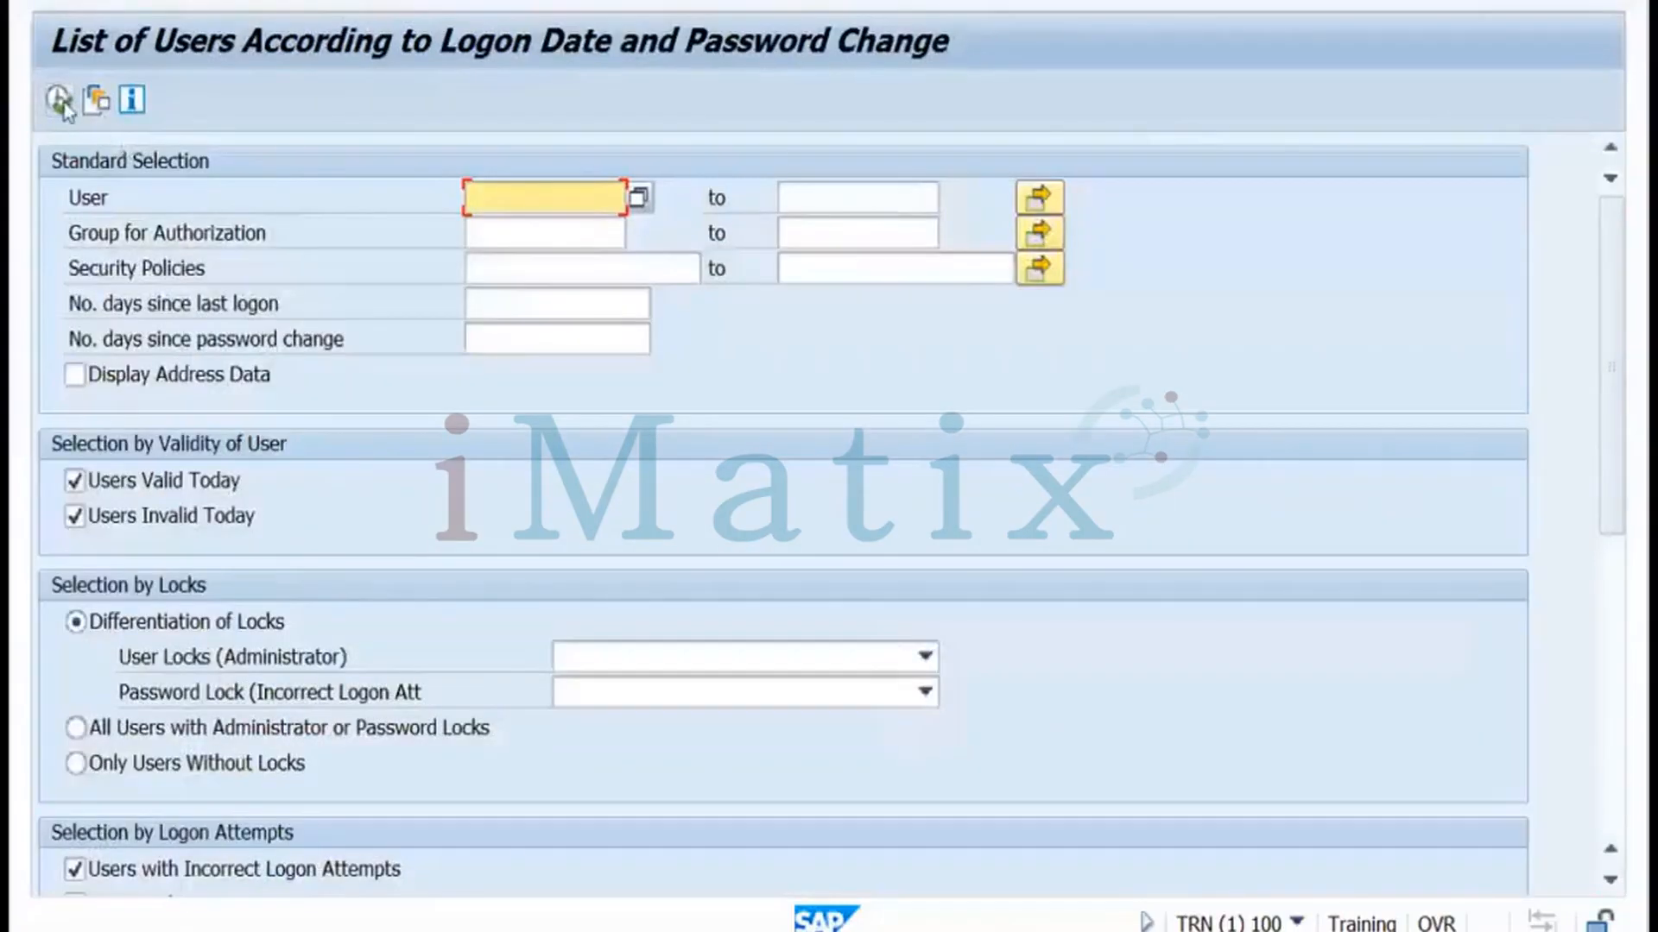
pyautogui.click(60, 102)
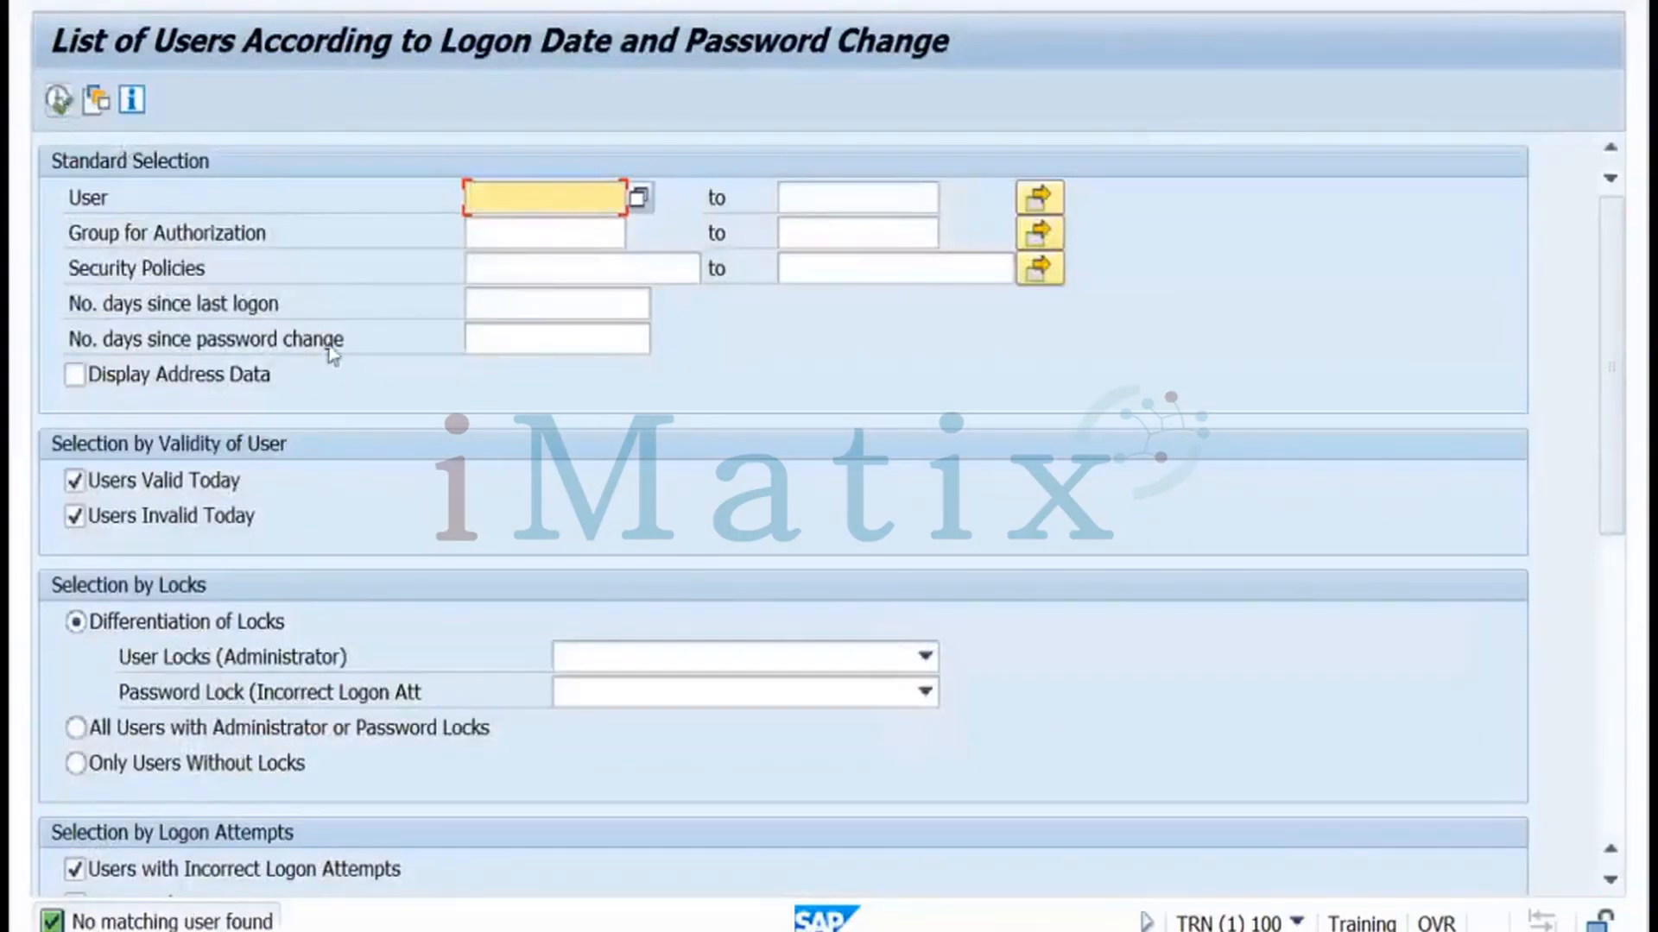
pyautogui.moveTo(1617, 498); pyautogui.dragTo(1617, 321)
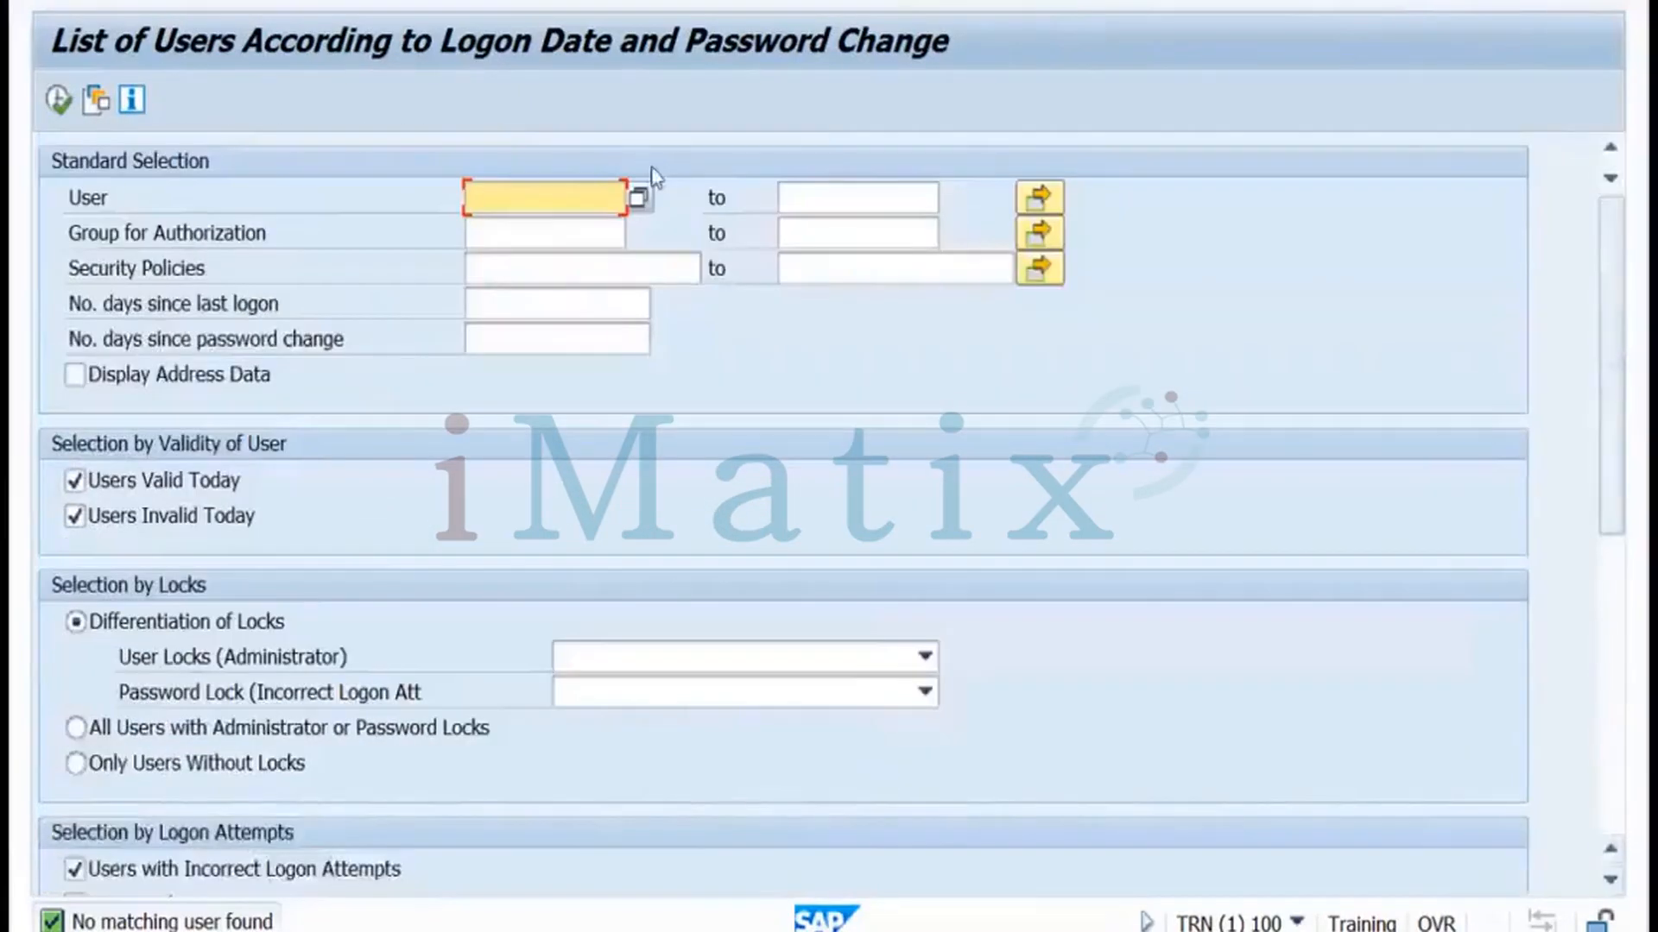
pyautogui.click(61, 105)
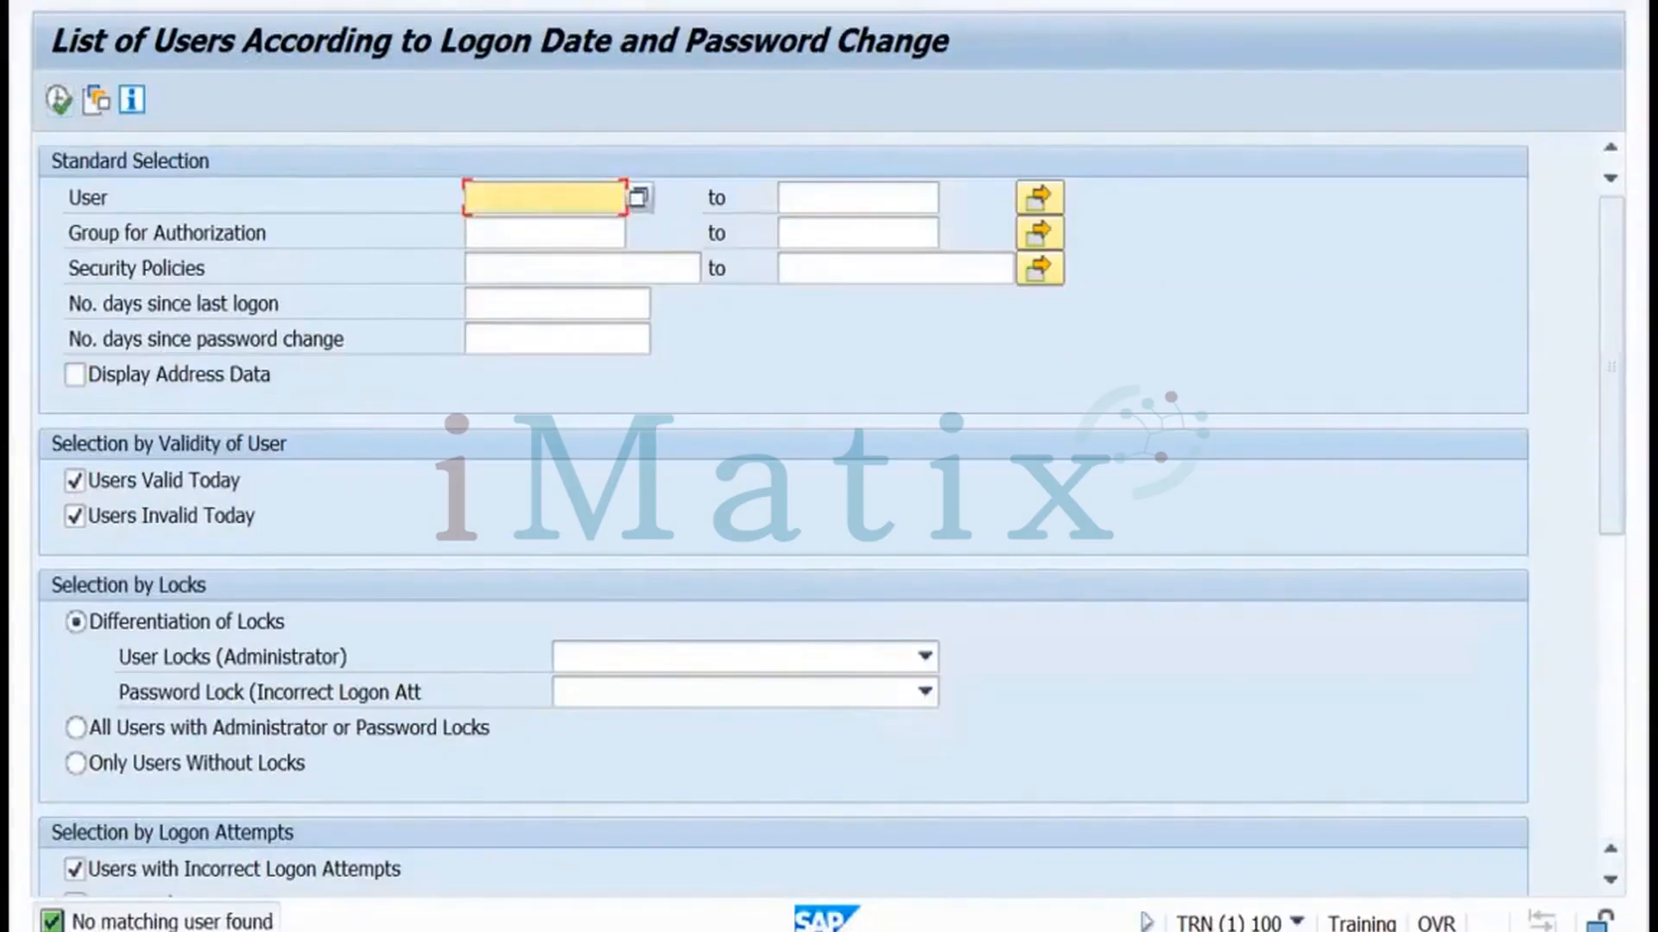
# Go back from the report and bring up the exercise slide in WPS Presentation
pyautogui.press('F3')
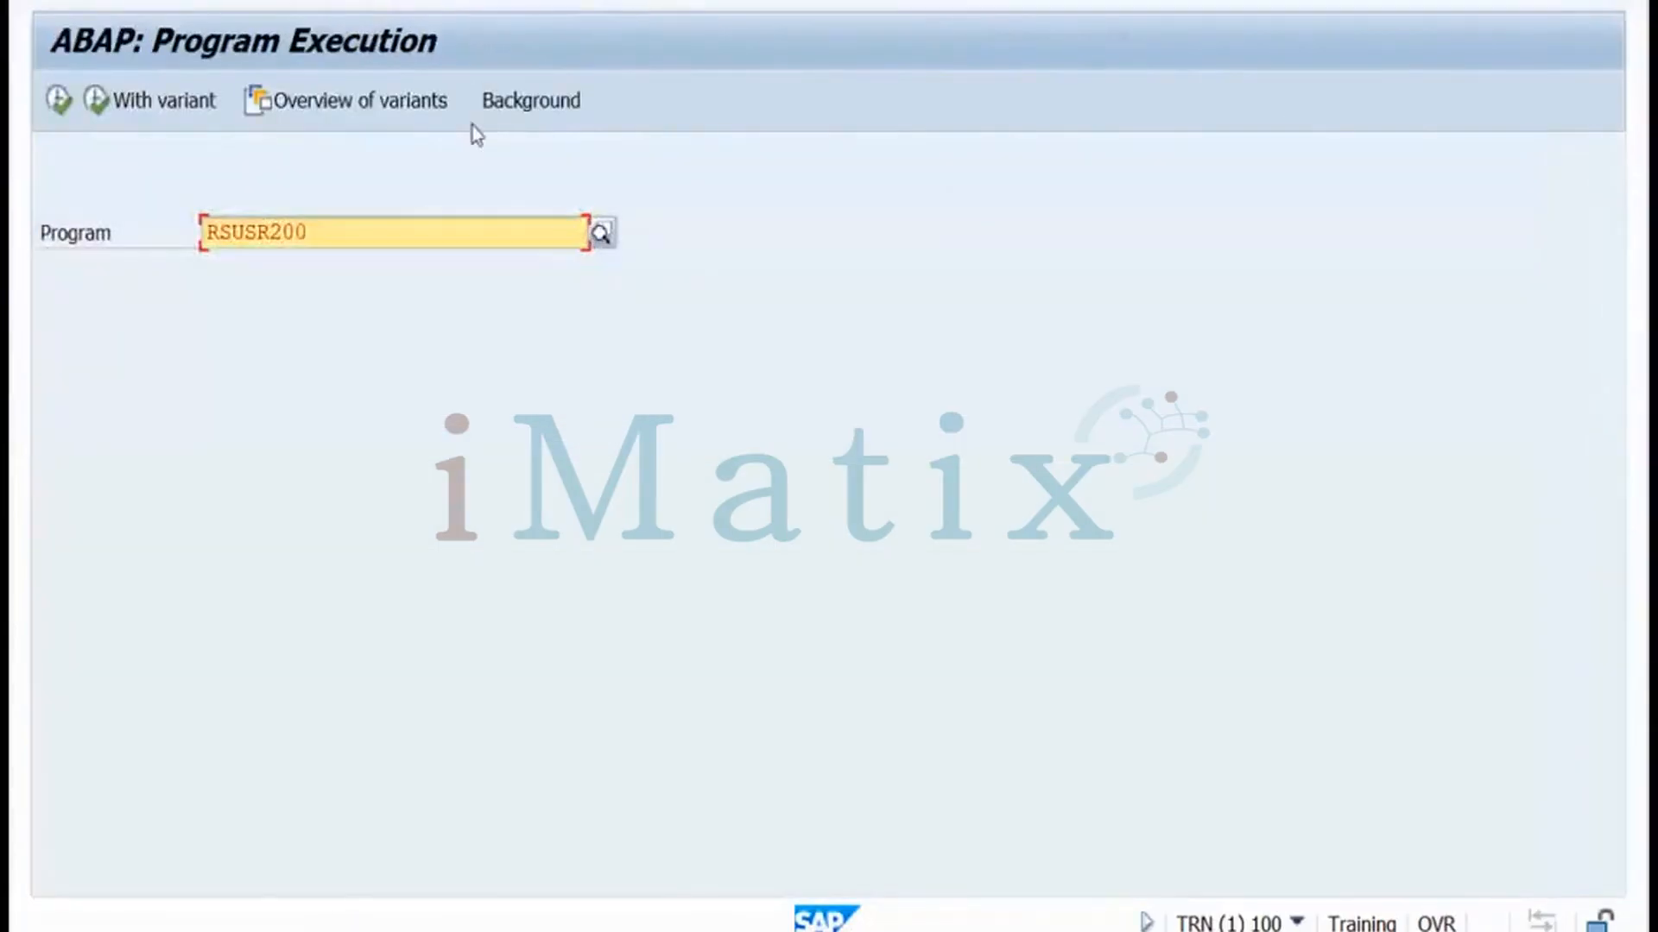
pyautogui.hotkey('ctrl', 'Left')
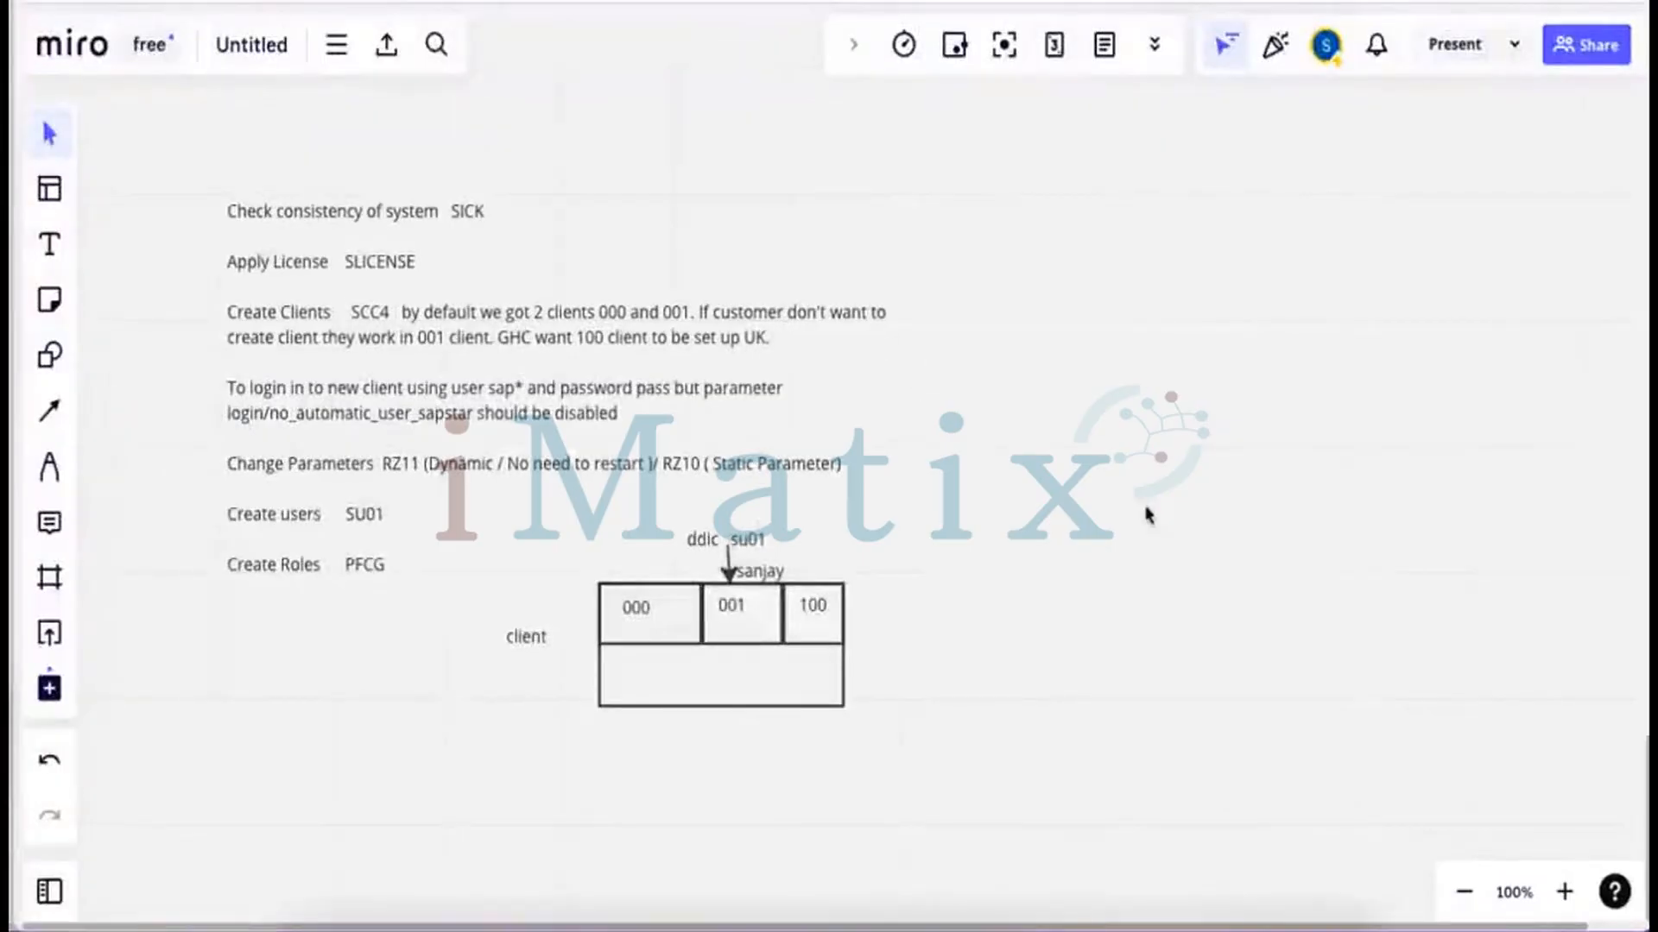
pyautogui.click(826, 902)
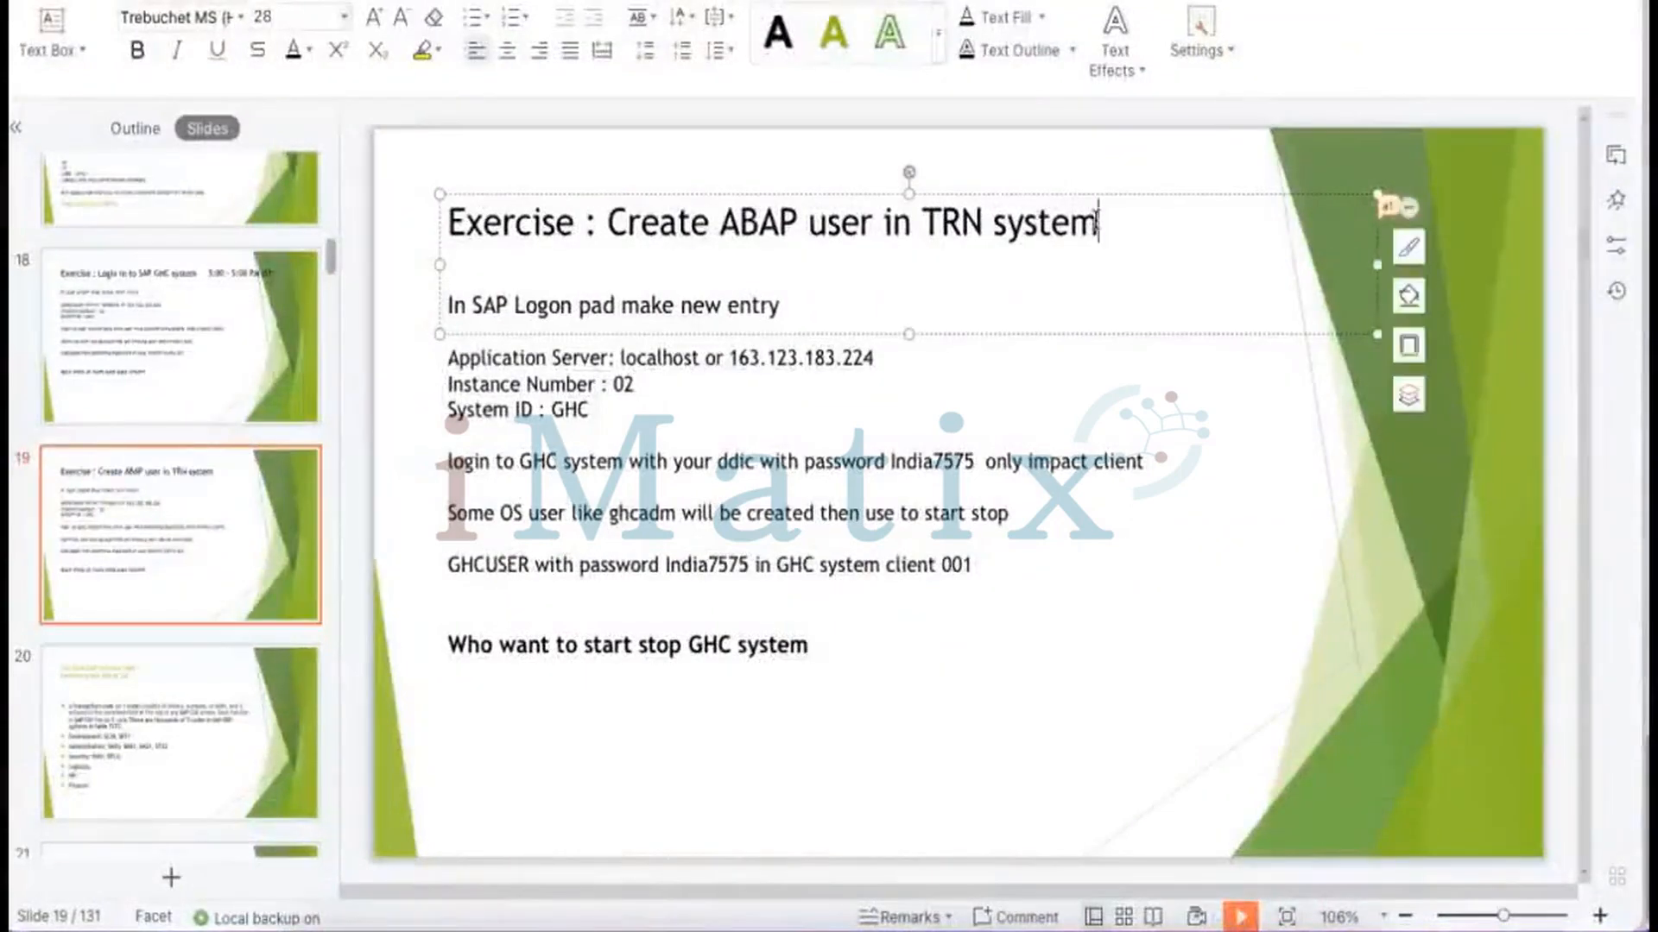
# Remove the stray text after the slide title and delete the SAP Logon pad lines
pyautogui.write('cl')
pyautogui.press('BackSpace')
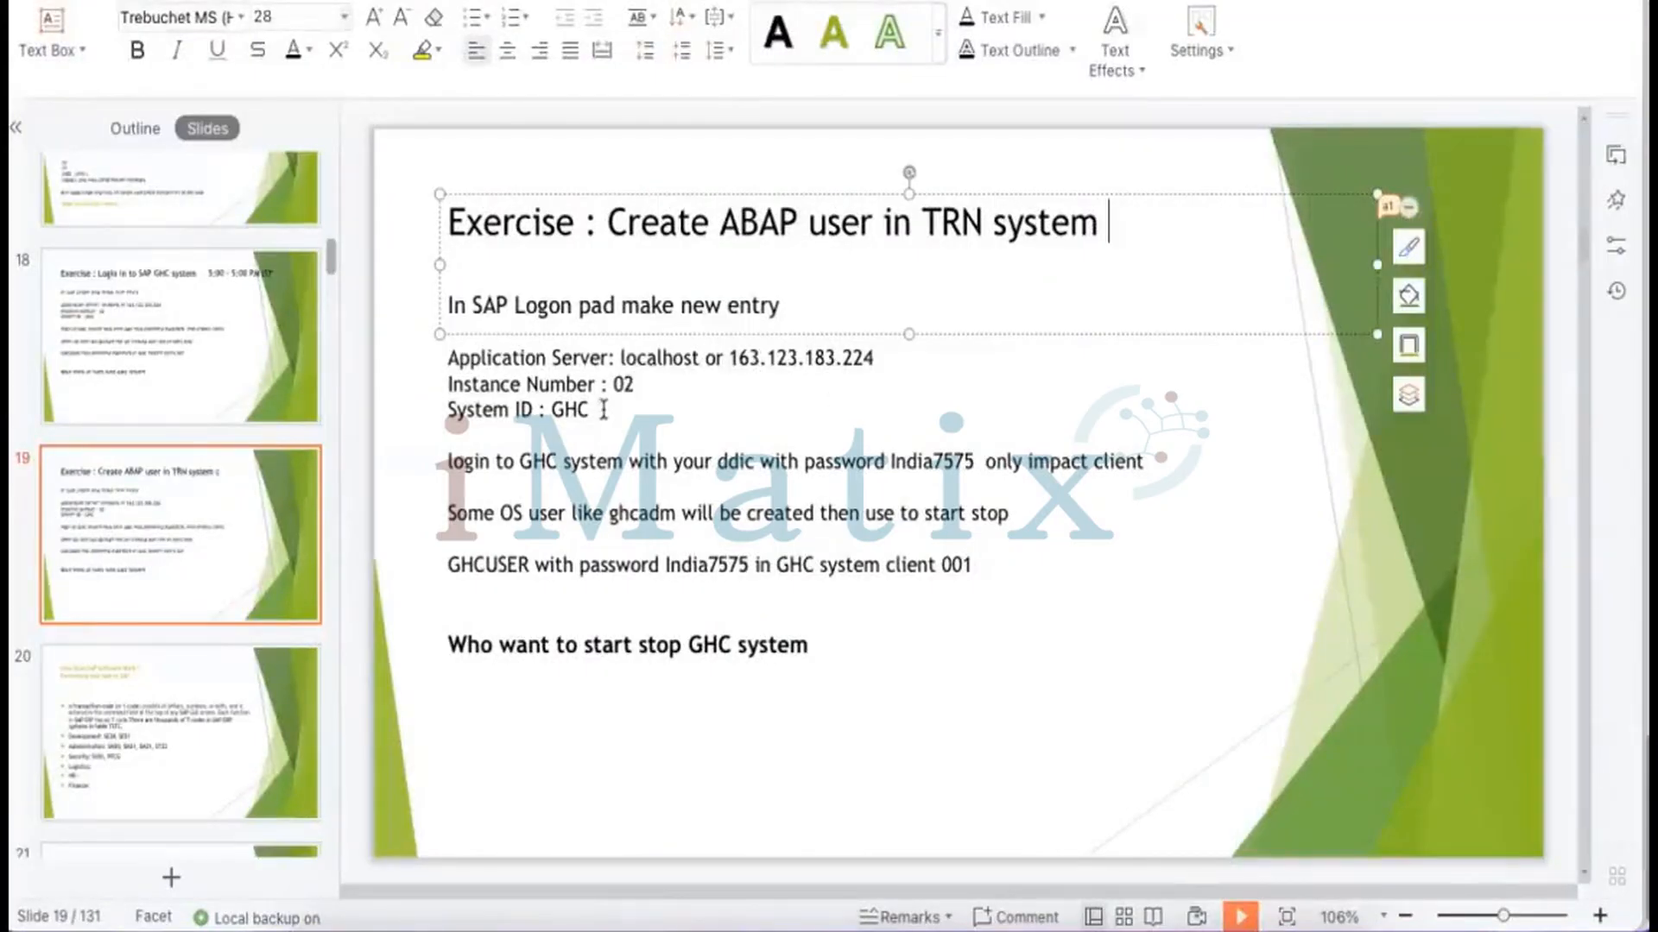
pyautogui.moveTo(596, 409); pyautogui.dragTo(447, 297)
pyautogui.press('BackSpace')
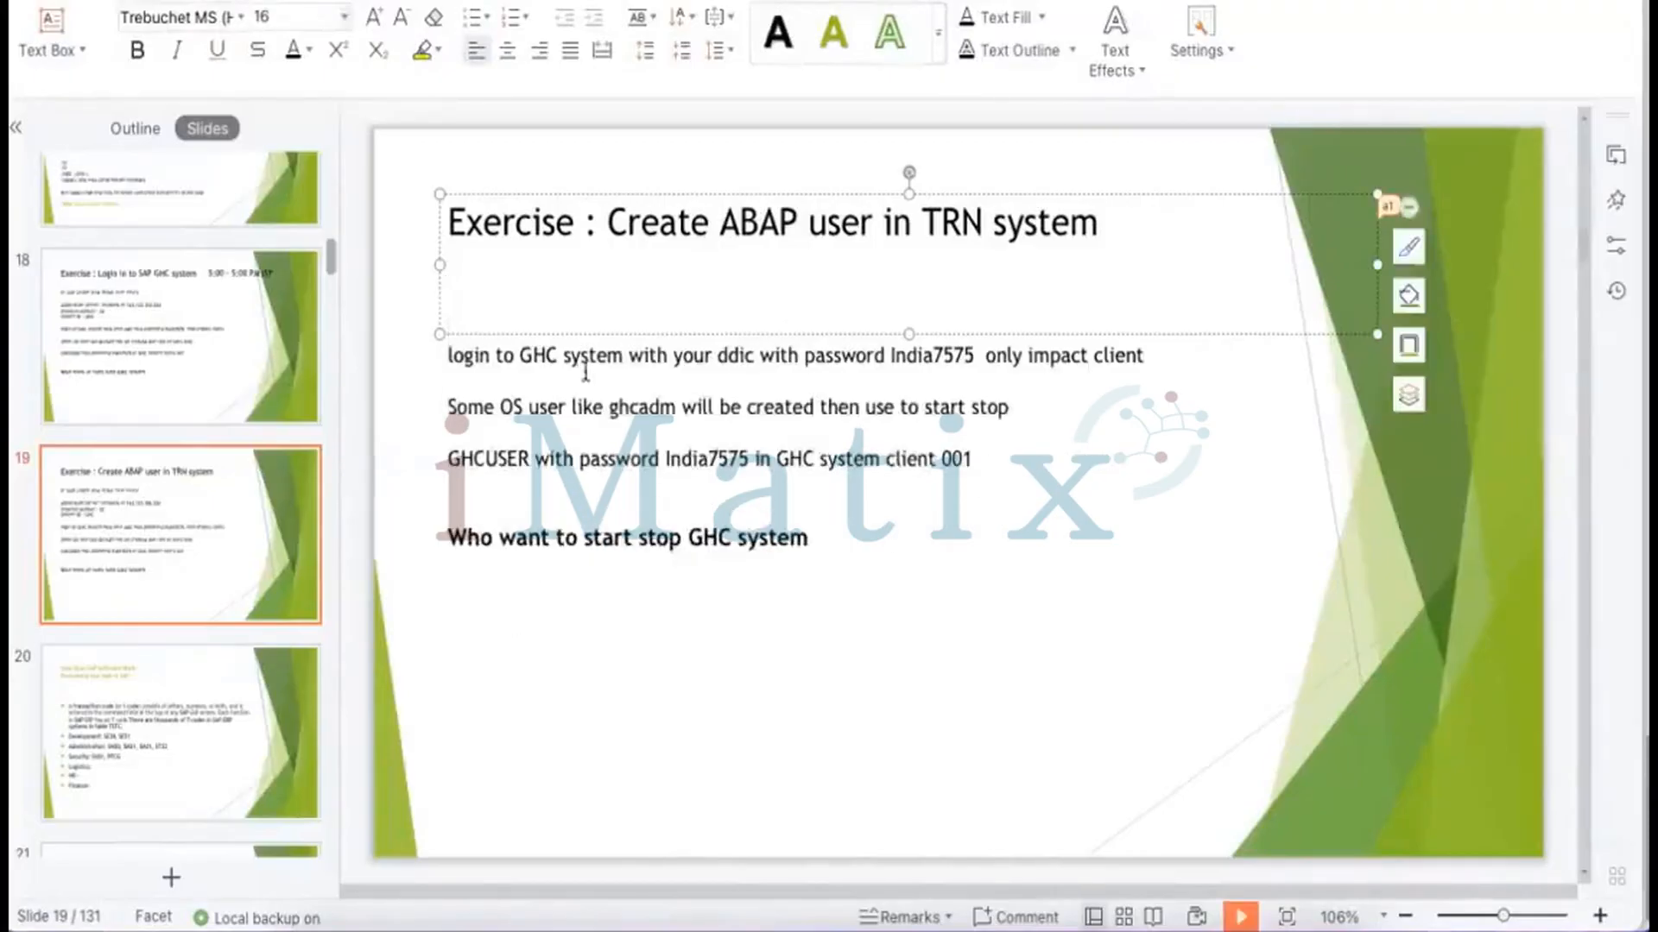
# Change GHC to TRN on the login line and add Client 001
pyautogui.moveTo(521, 354); pyautogui.dragTo(557, 355)
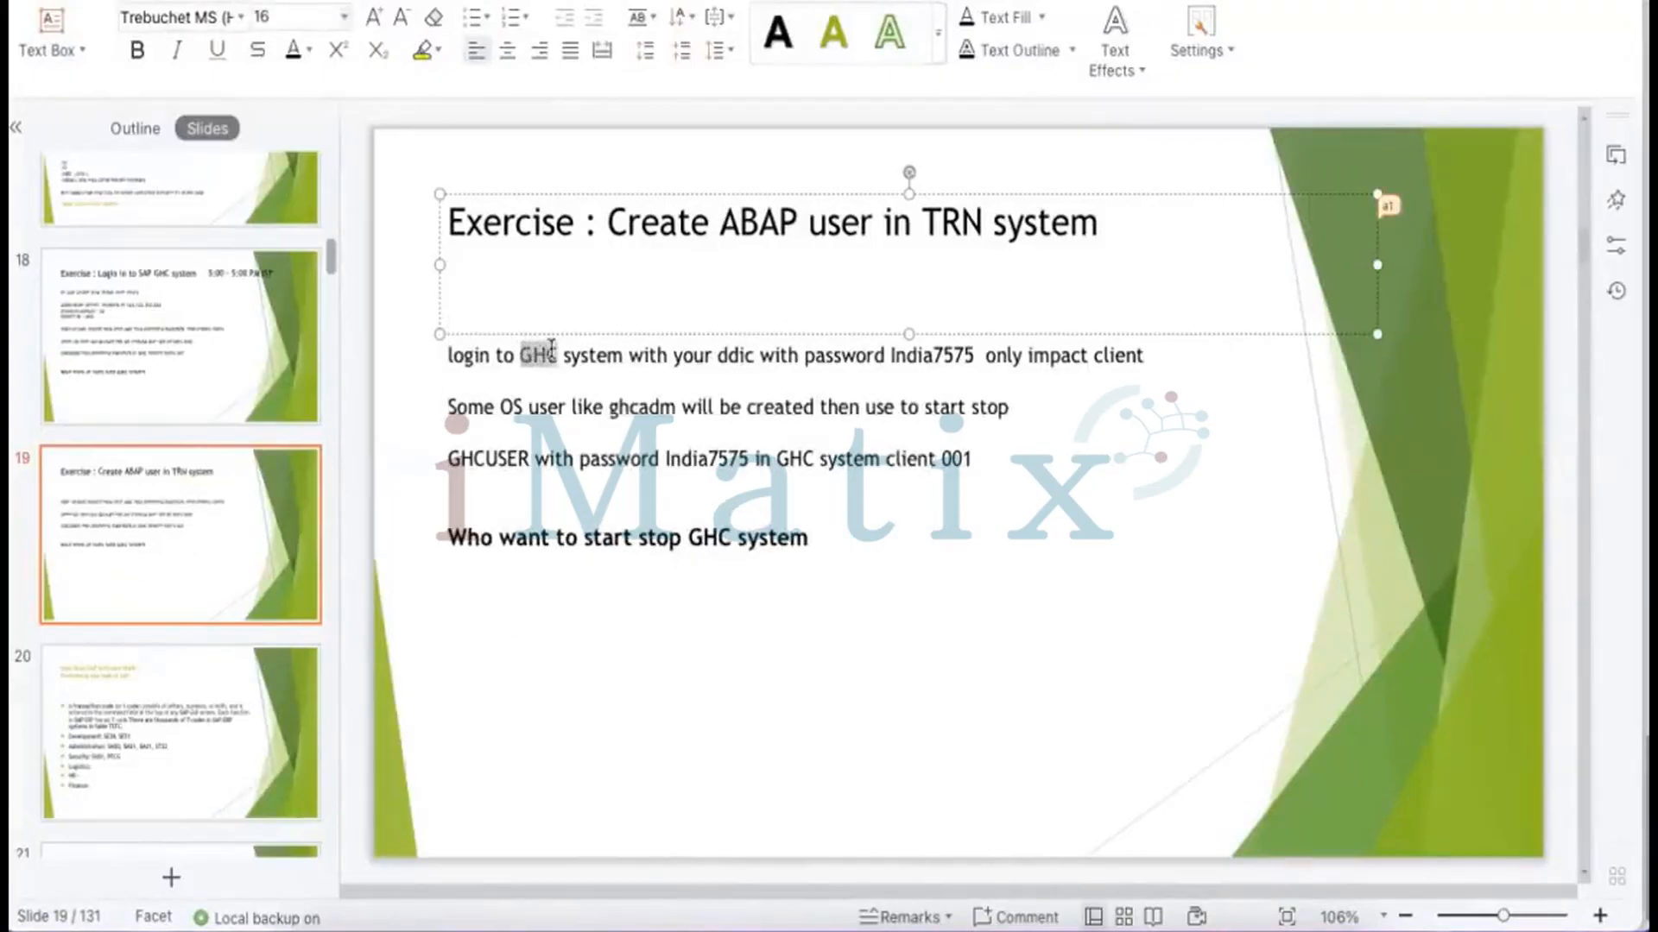
pyautogui.write('TRN')
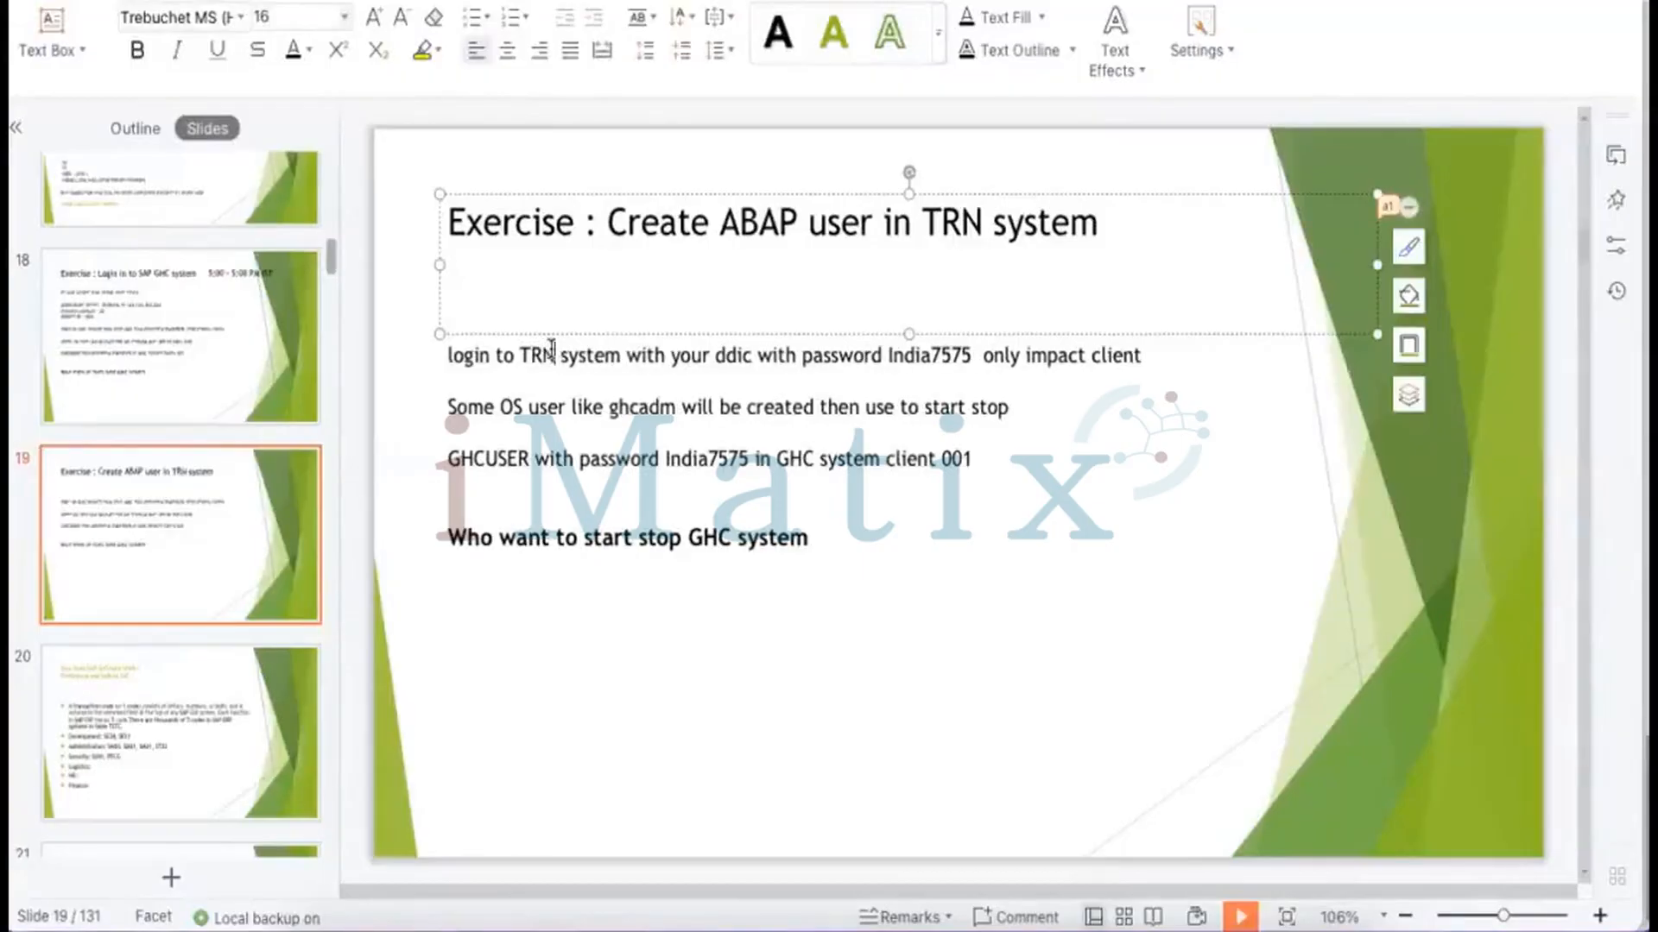
pyautogui.click(628, 355)
pyautogui.write('Clie')
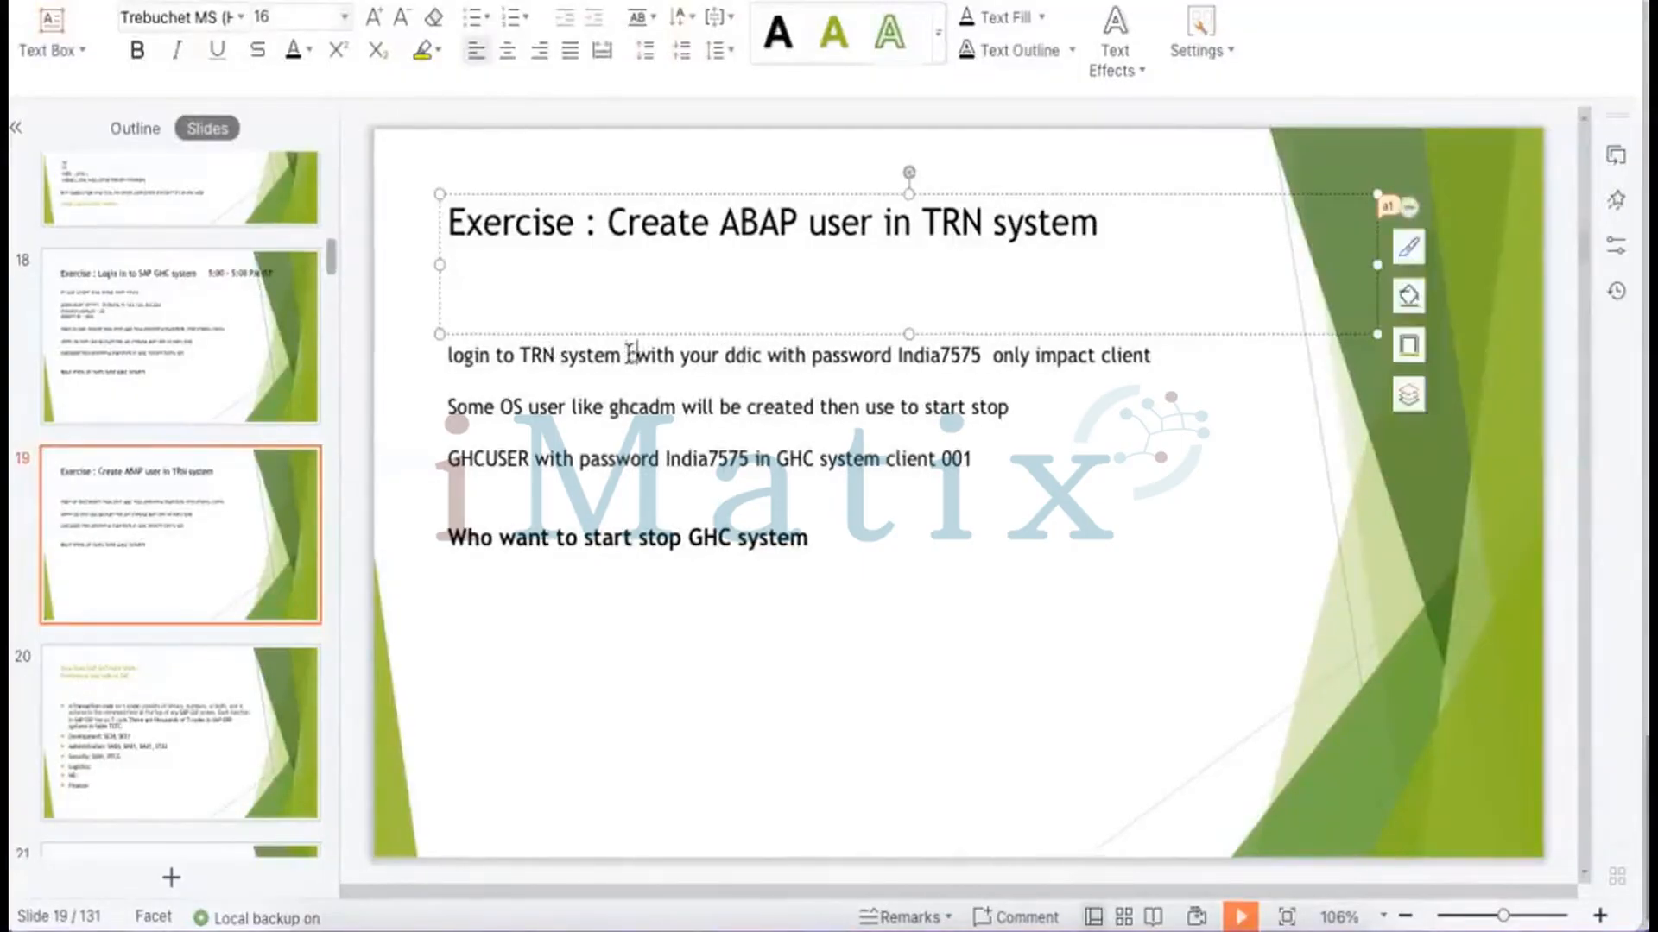
pyautogui.write('nt 100')
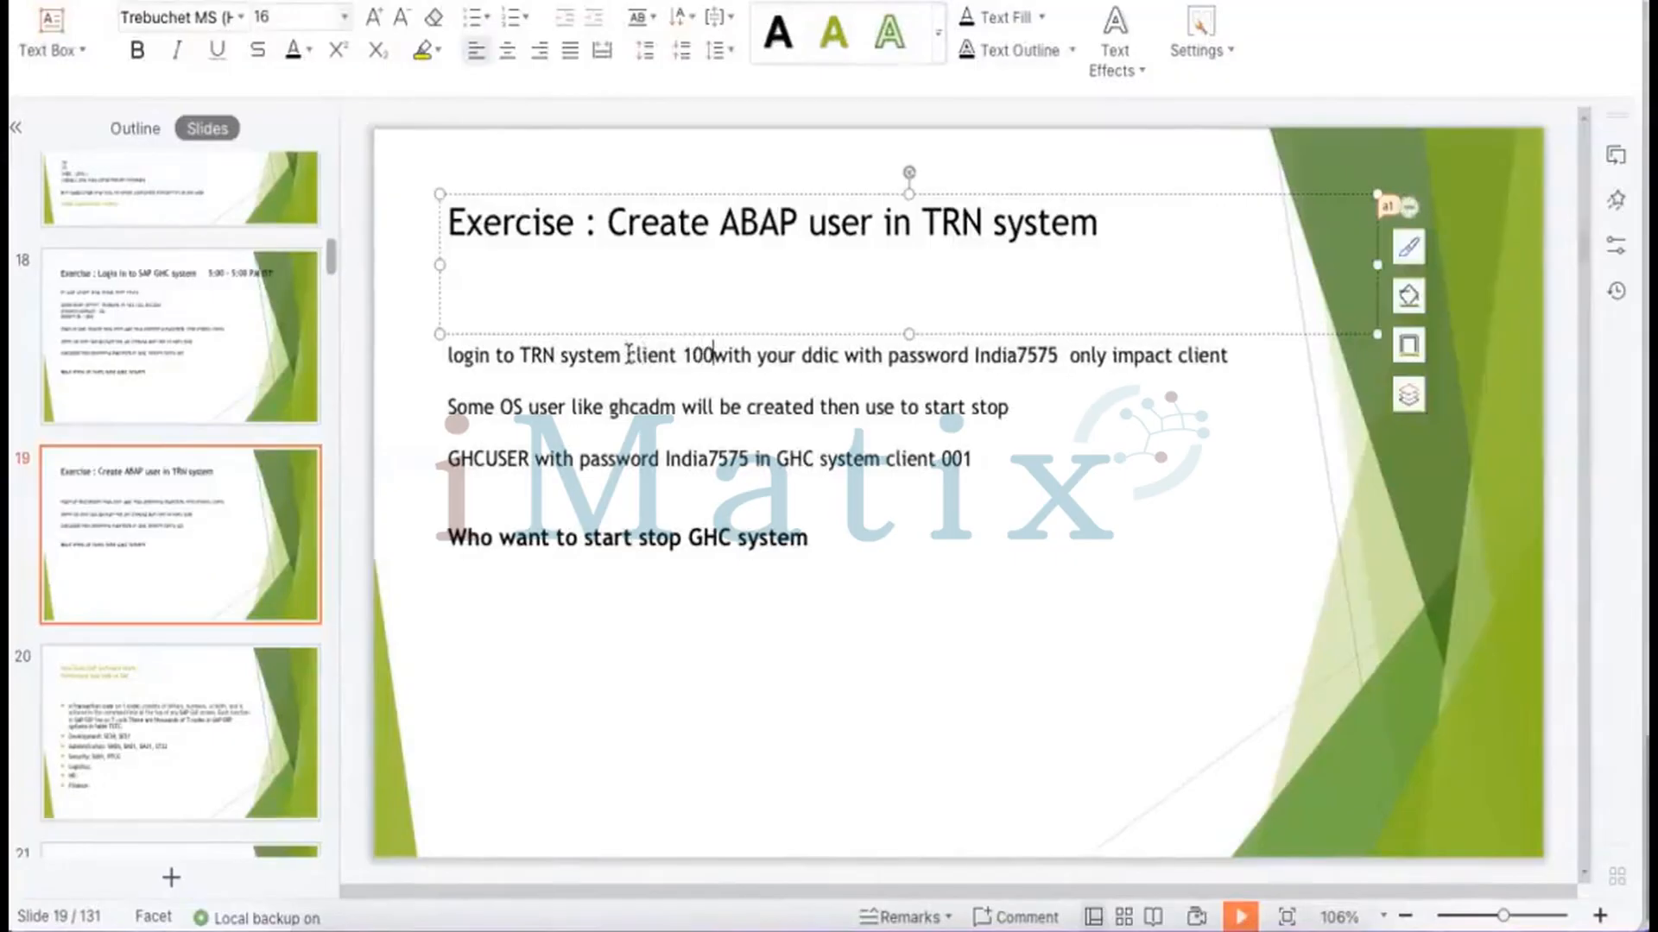
pyautogui.press('BackSpace')
pyautogui.press('BackSpace')
pyautogui.press('BackSpace')
pyautogui.write('00')
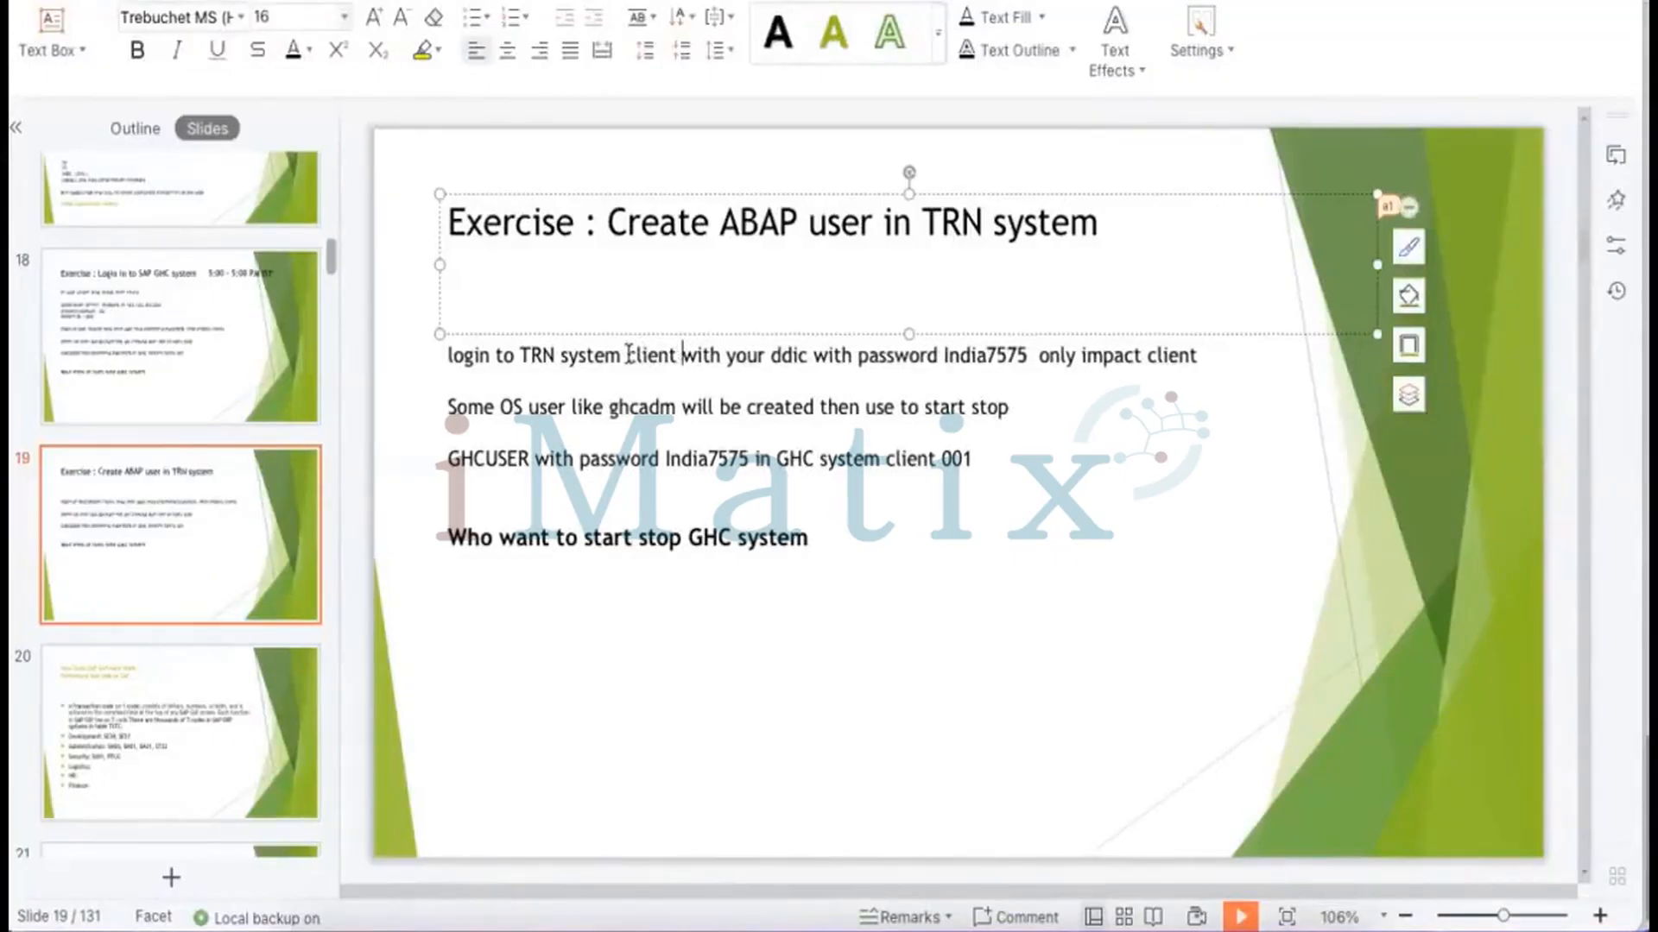
pyautogui.write('1')
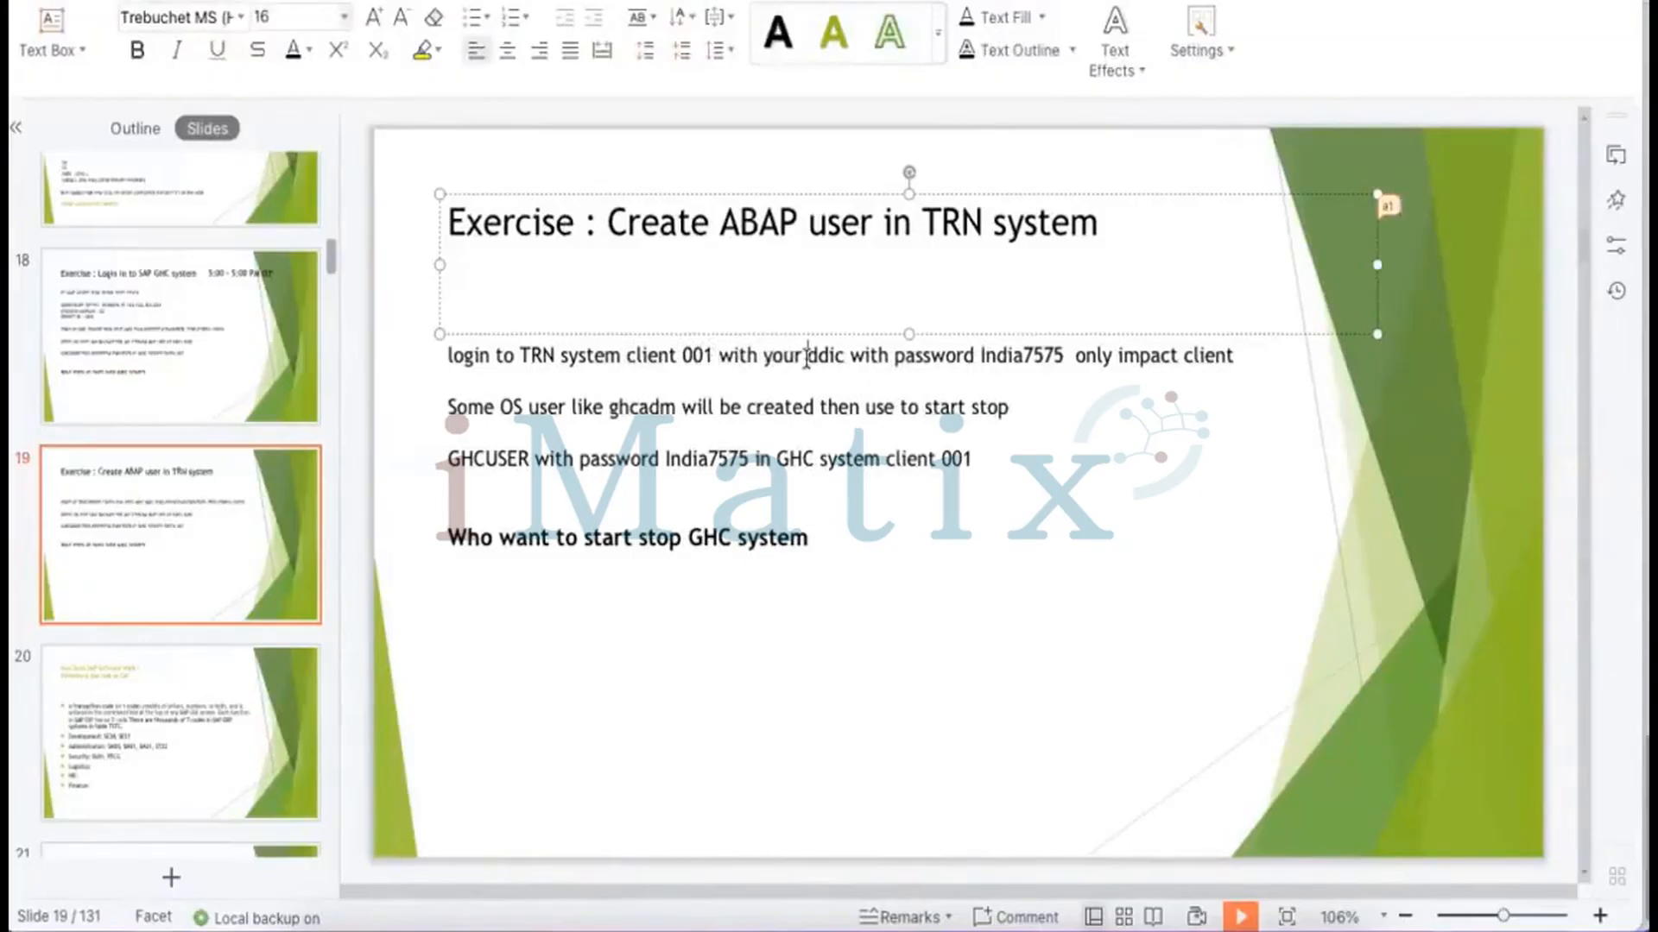
# Replace ddic on the login line with the user range 'user 1- user'
pyautogui.moveTo(805, 356); pyautogui.dragTo(842, 352)
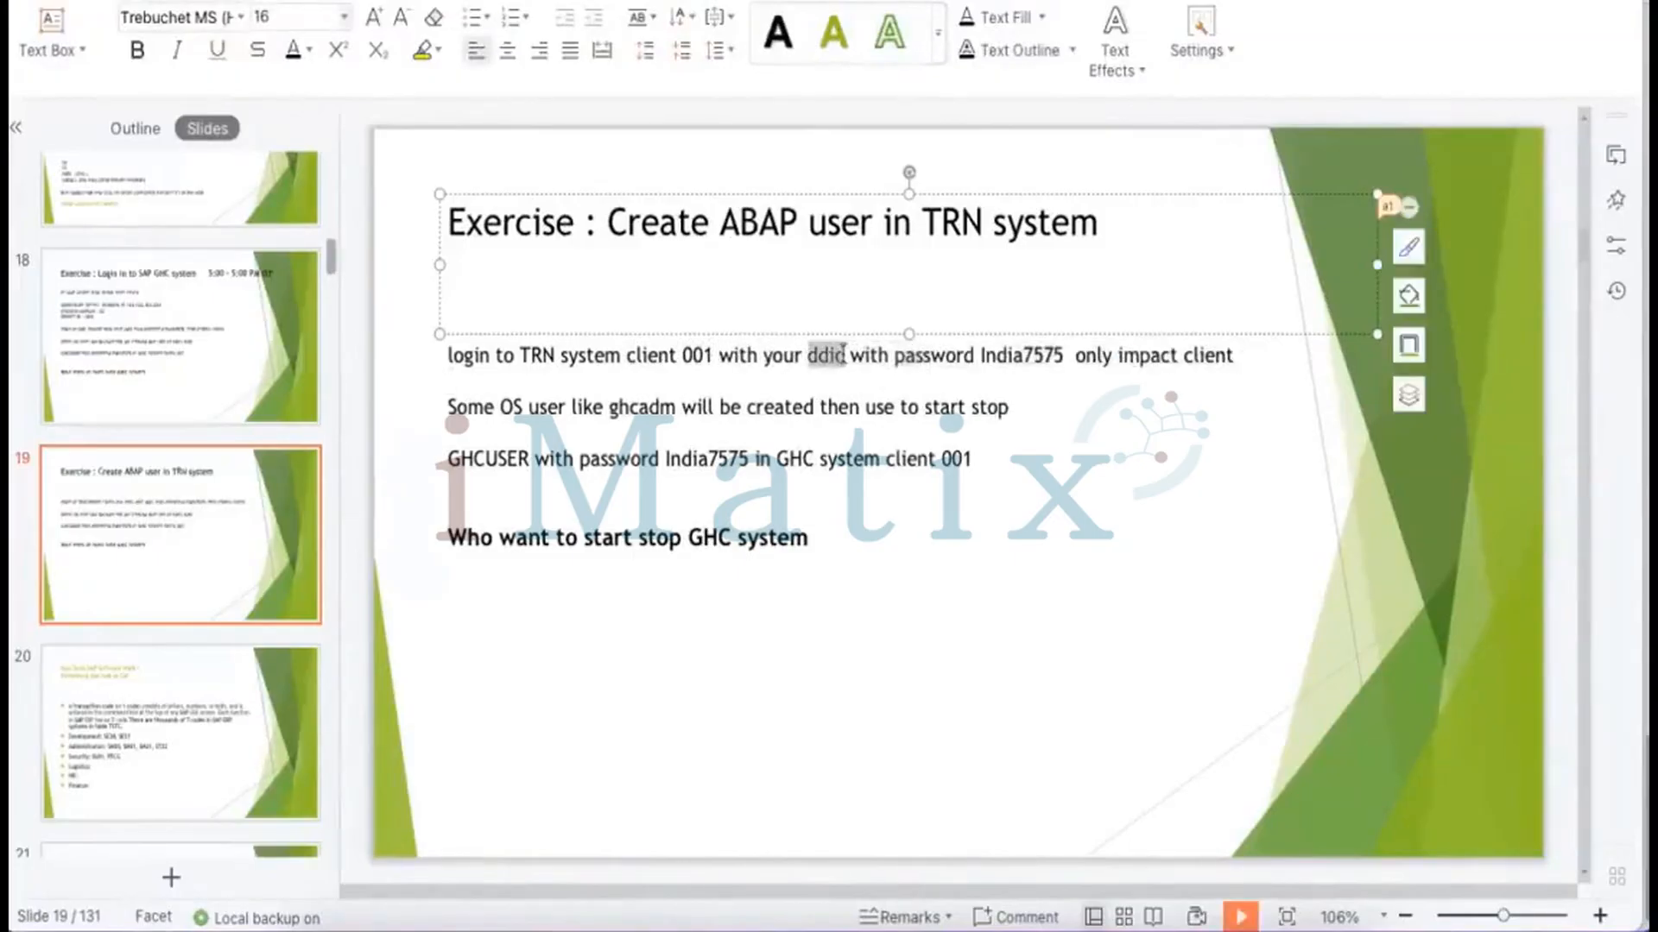
pyautogui.write('user 1- ')
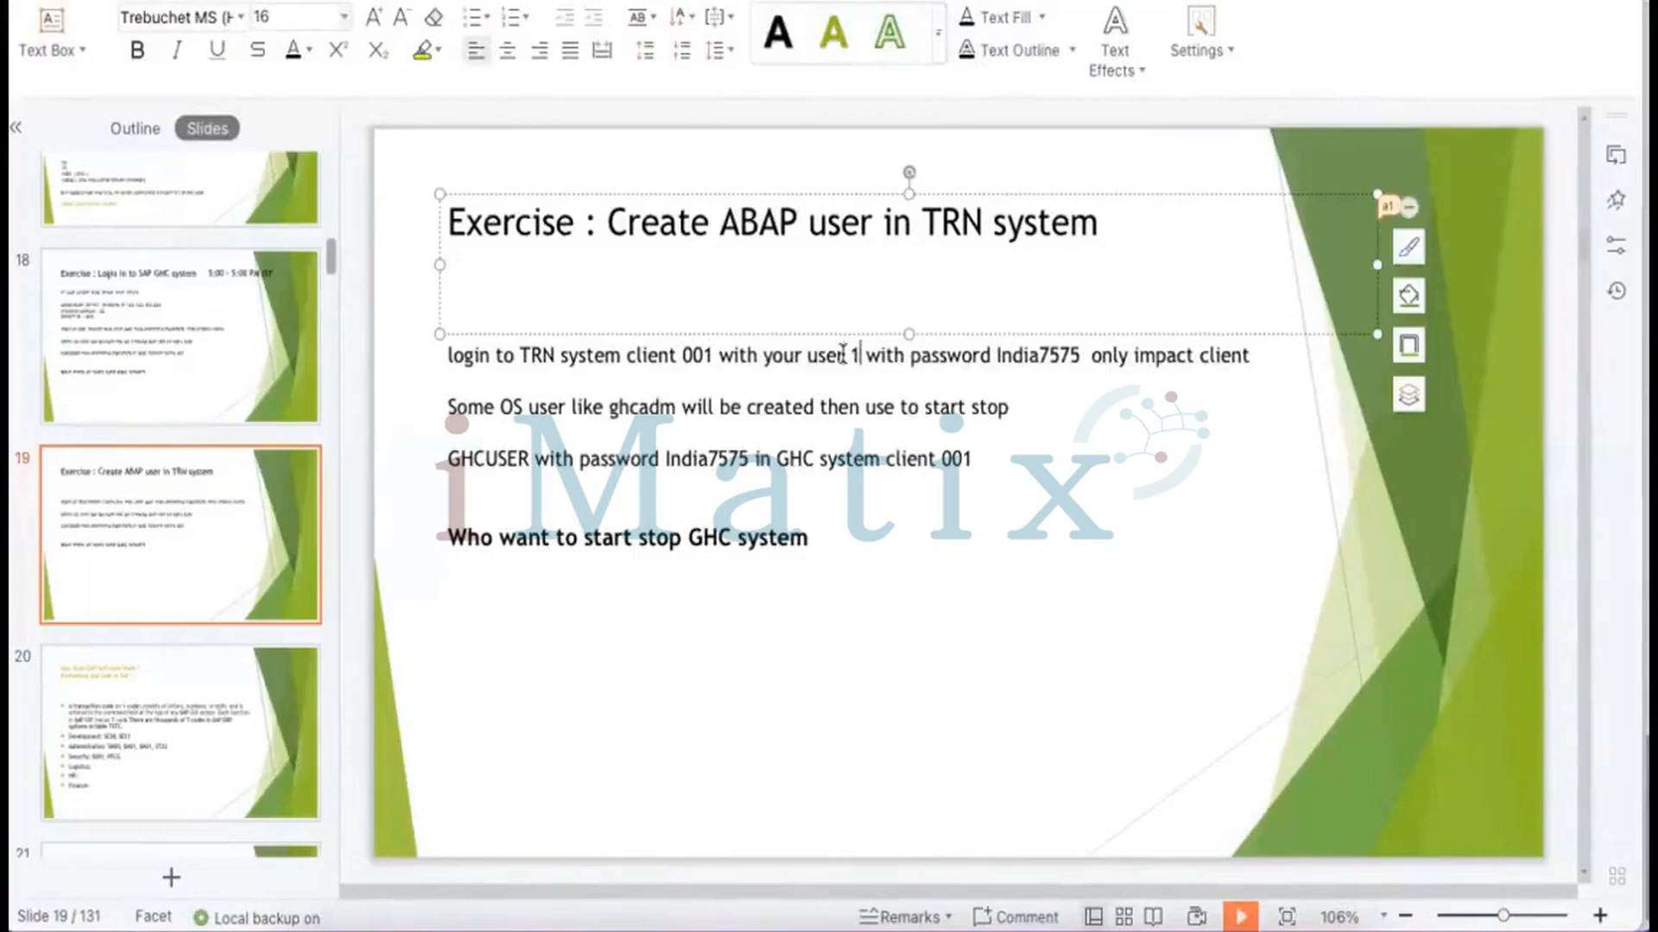
pyautogui.write('yser4')
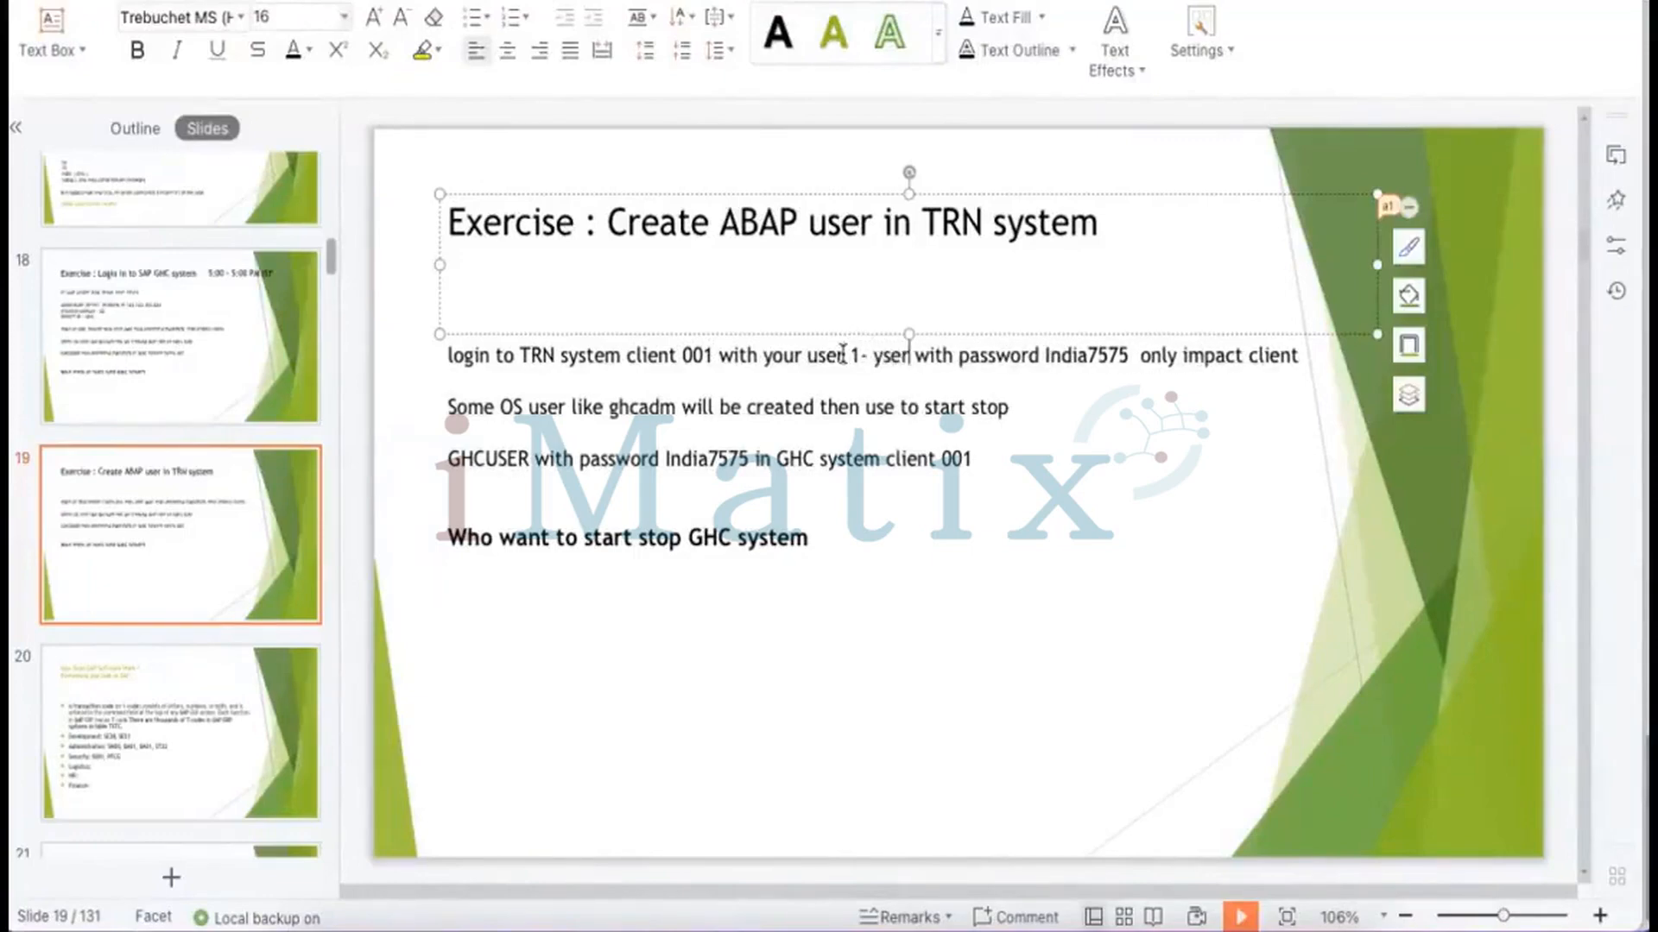
pyautogui.press('BackSpace')
pyautogui.press('BackSpace')
pyautogui.press('BackSpace')
pyautogui.press('BackSpace')
pyautogui.press('BackSpace')
pyautogui.write('user')
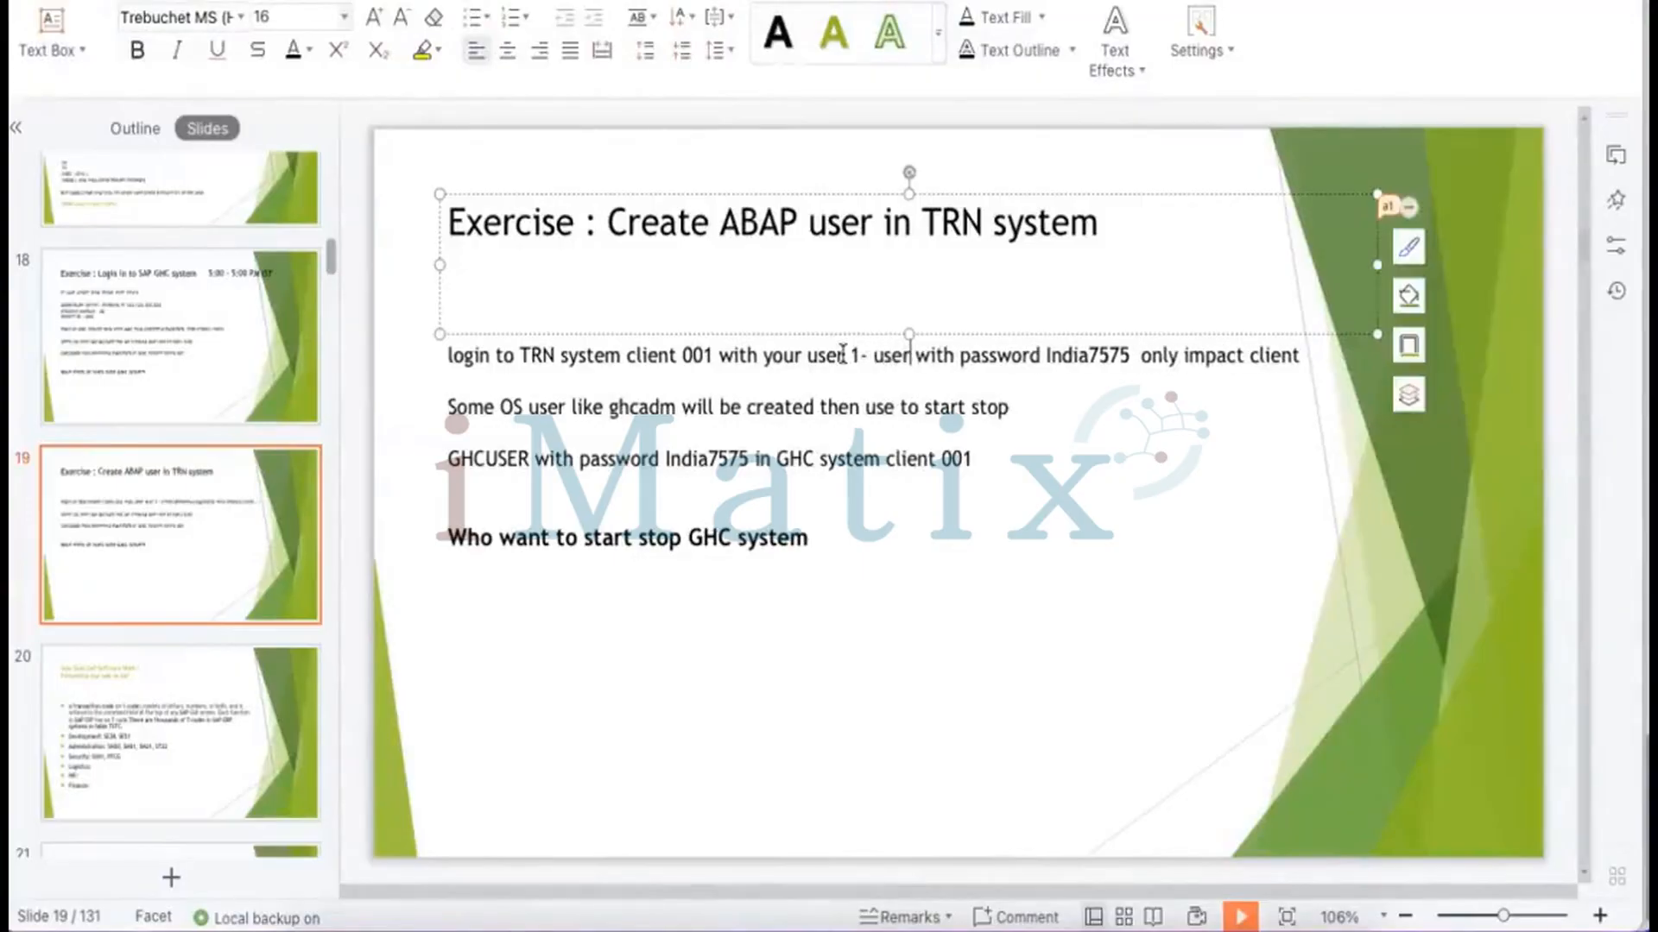
# Delete 'only impact client', complete 'user4', and start rewriting the OS-user line as 'Got to SU01 tcode'
pyautogui.moveTo(1140, 356); pyautogui.dragTo(1285, 370)
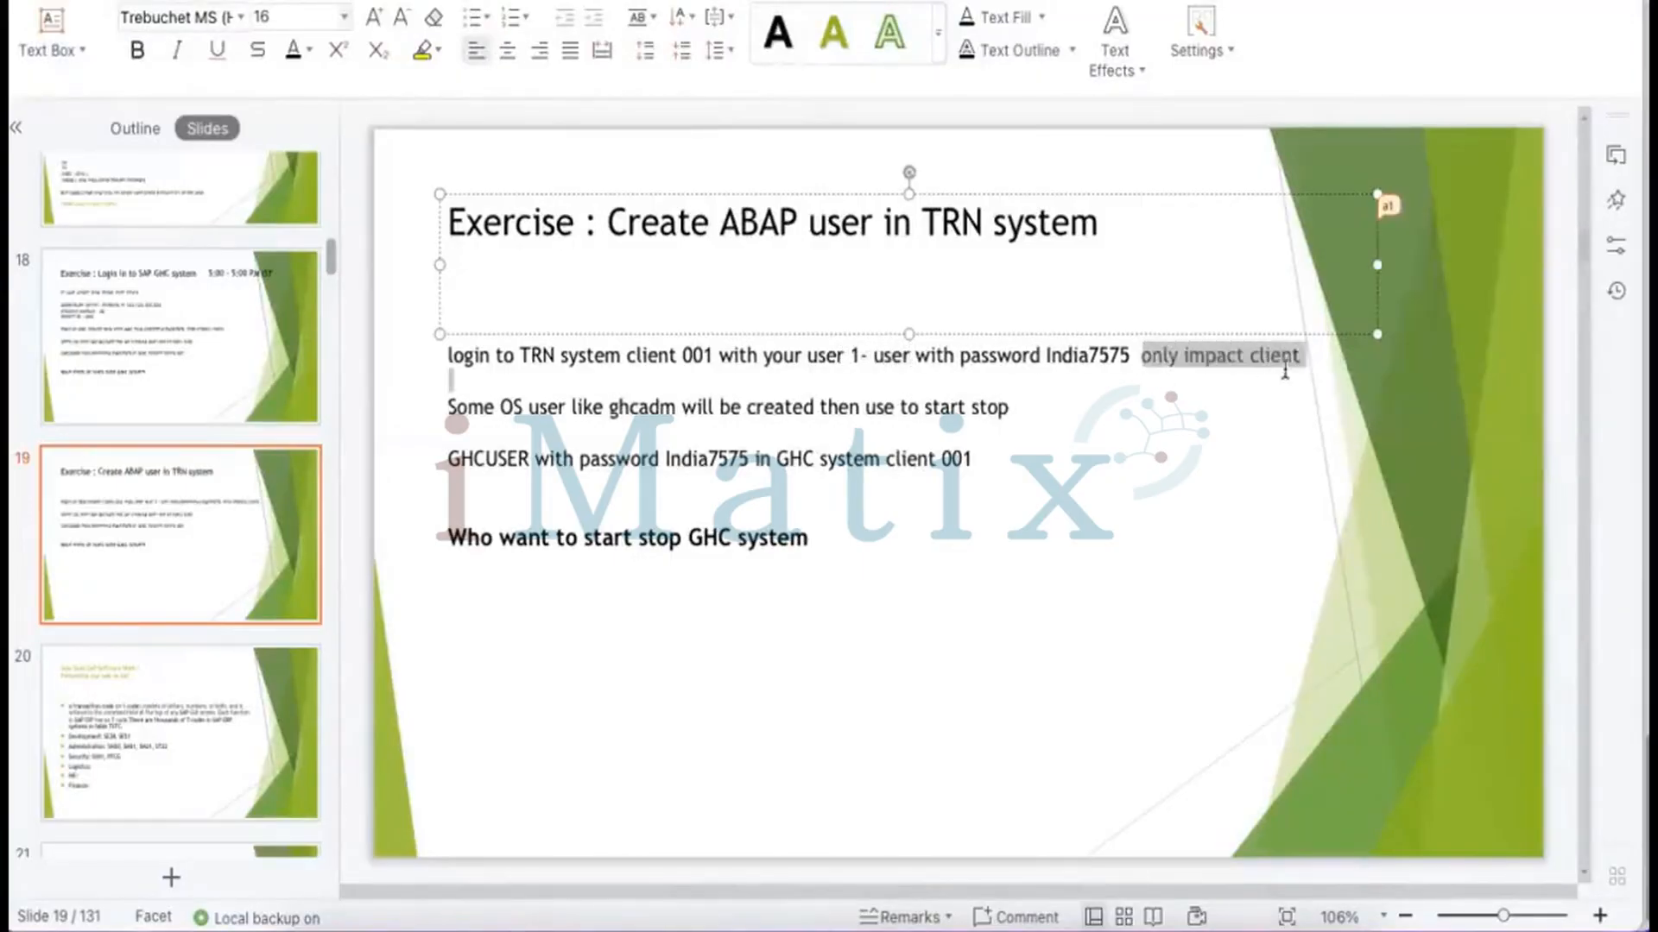
pyautogui.press('Delete')
pyautogui.press('Delete')
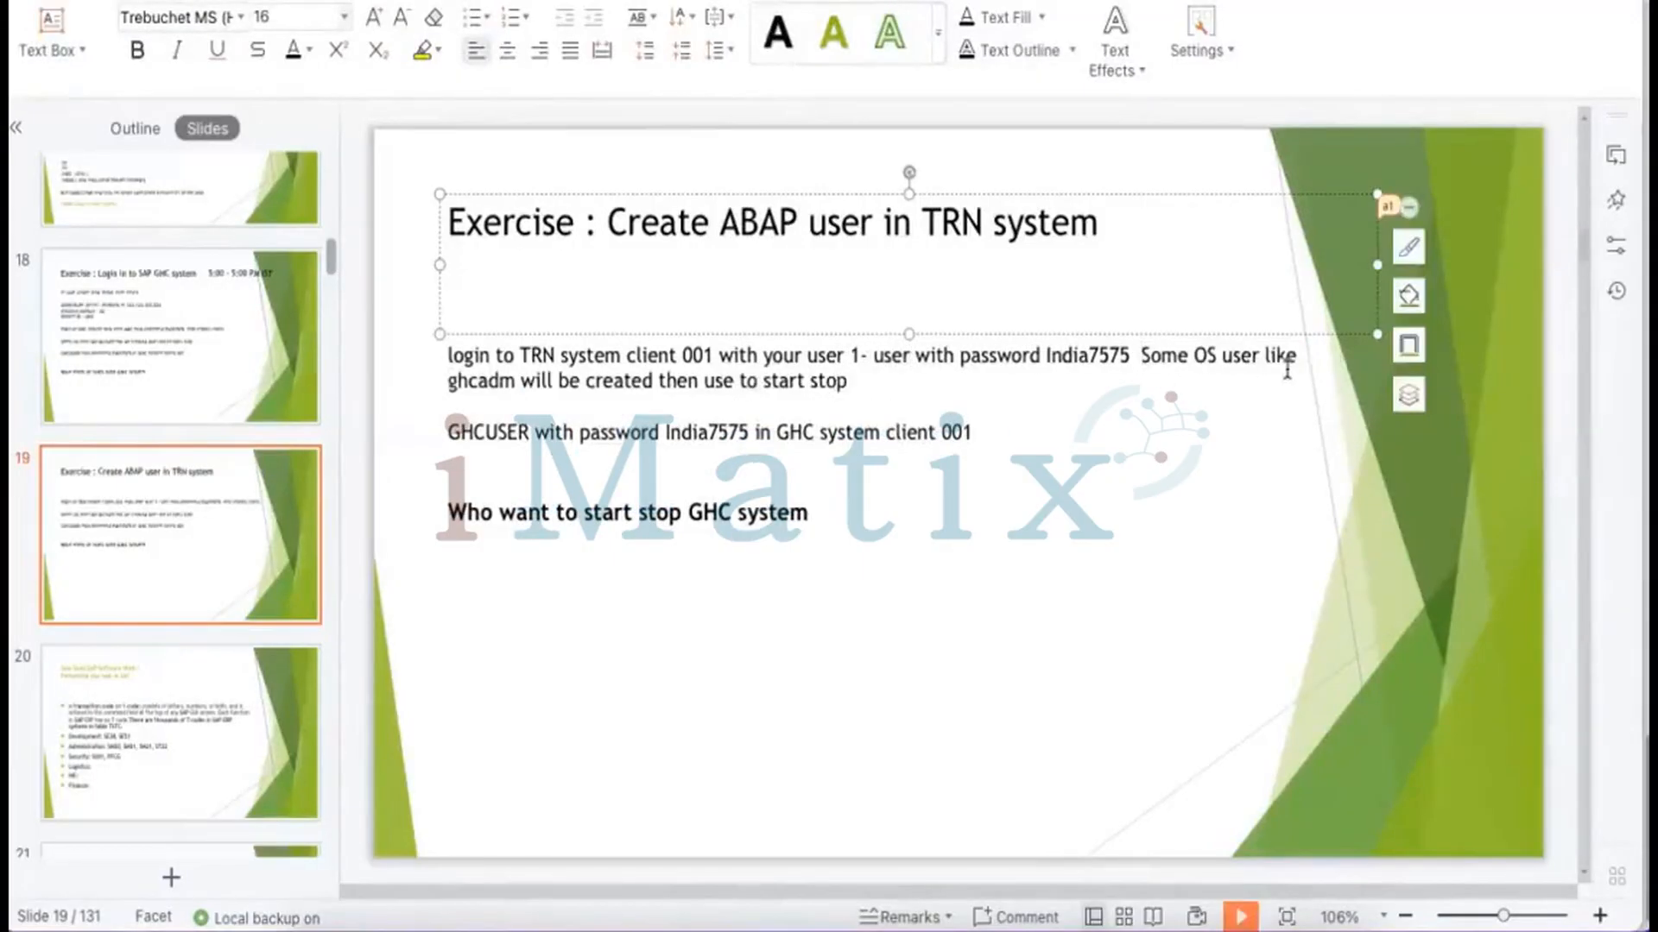
pyautogui.press('Return')
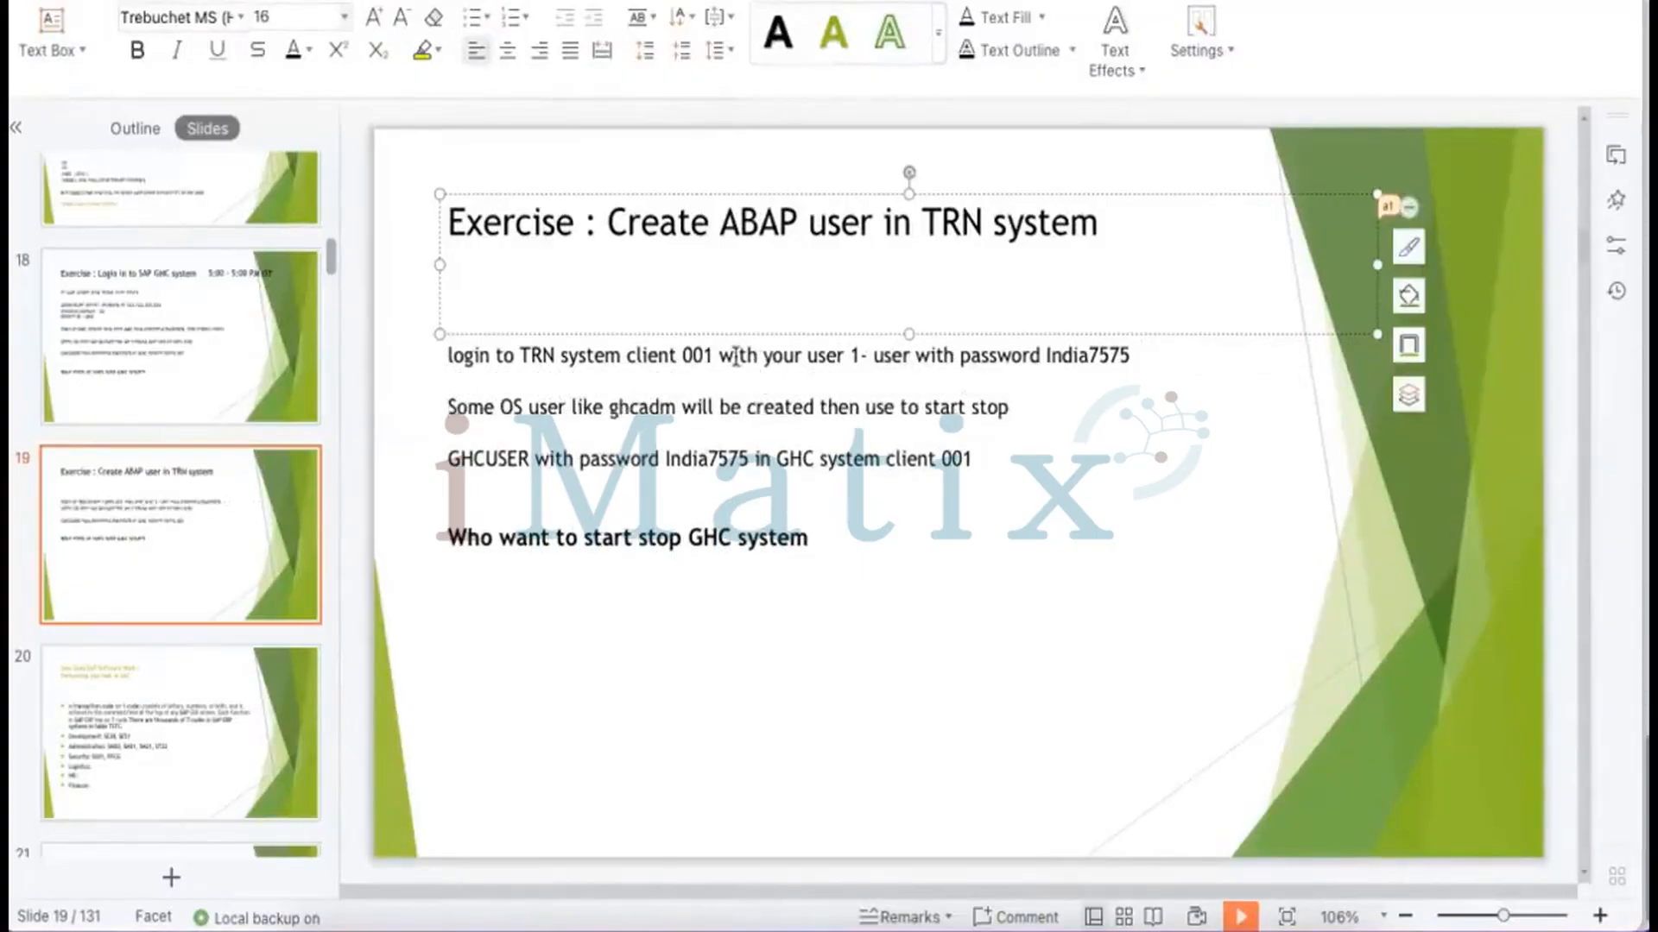
pyautogui.click(908, 357)
pyautogui.write('4')
pyautogui.moveTo(1011, 415); pyautogui.dragTo(437, 411)
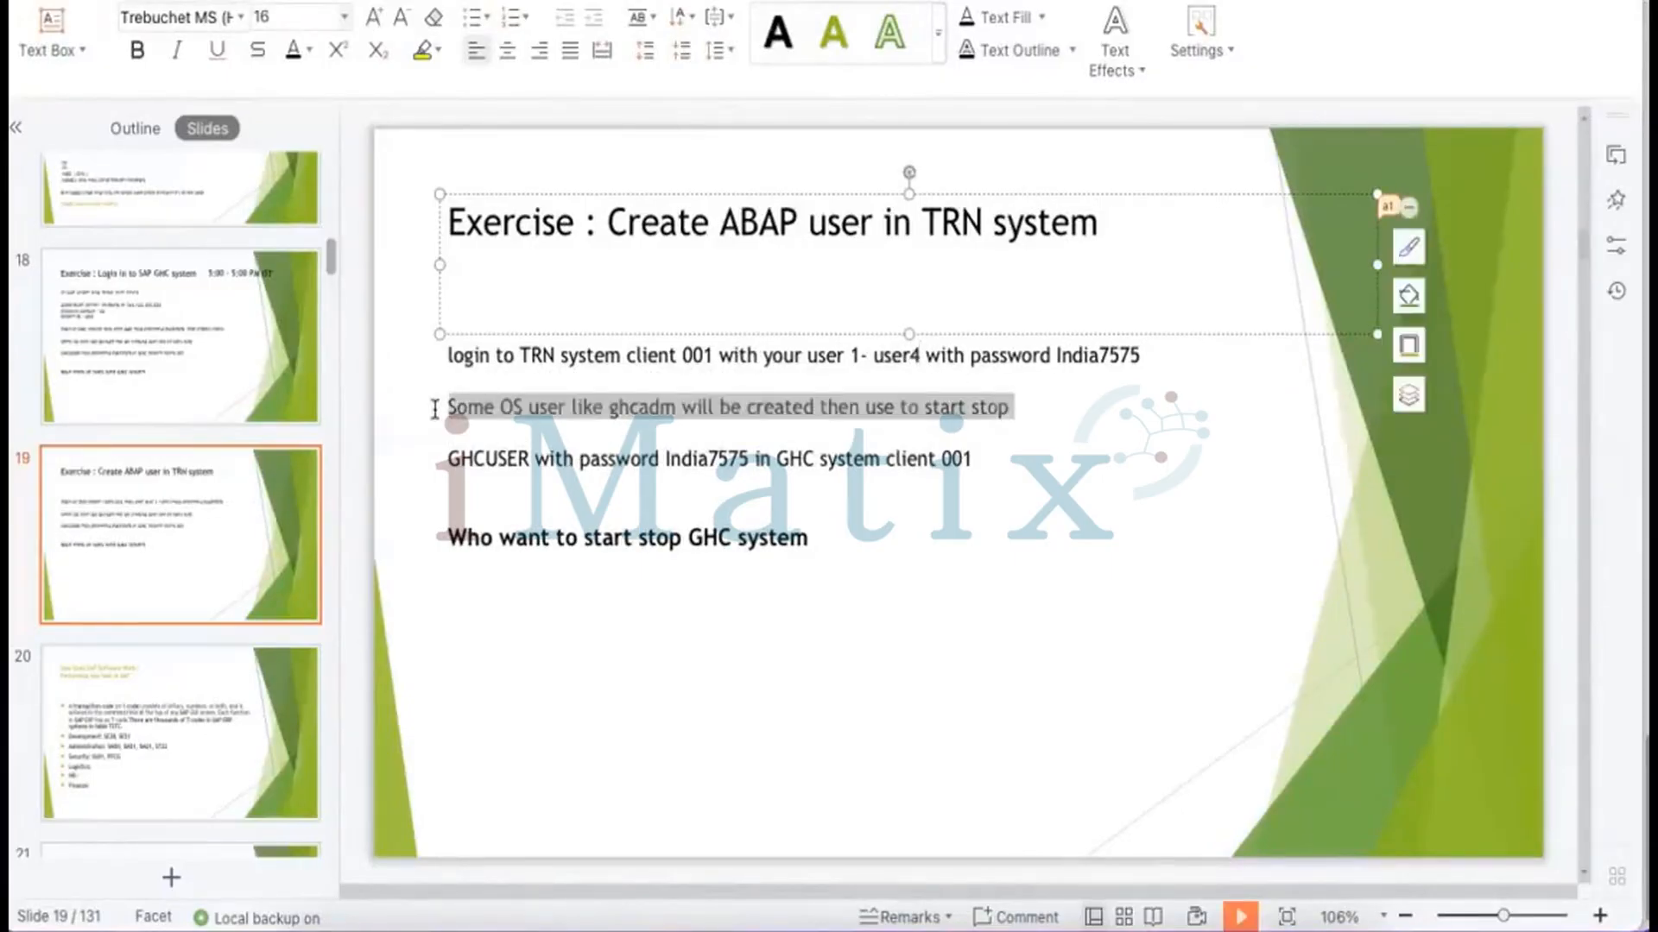
pyautogui.write('Got to SU')
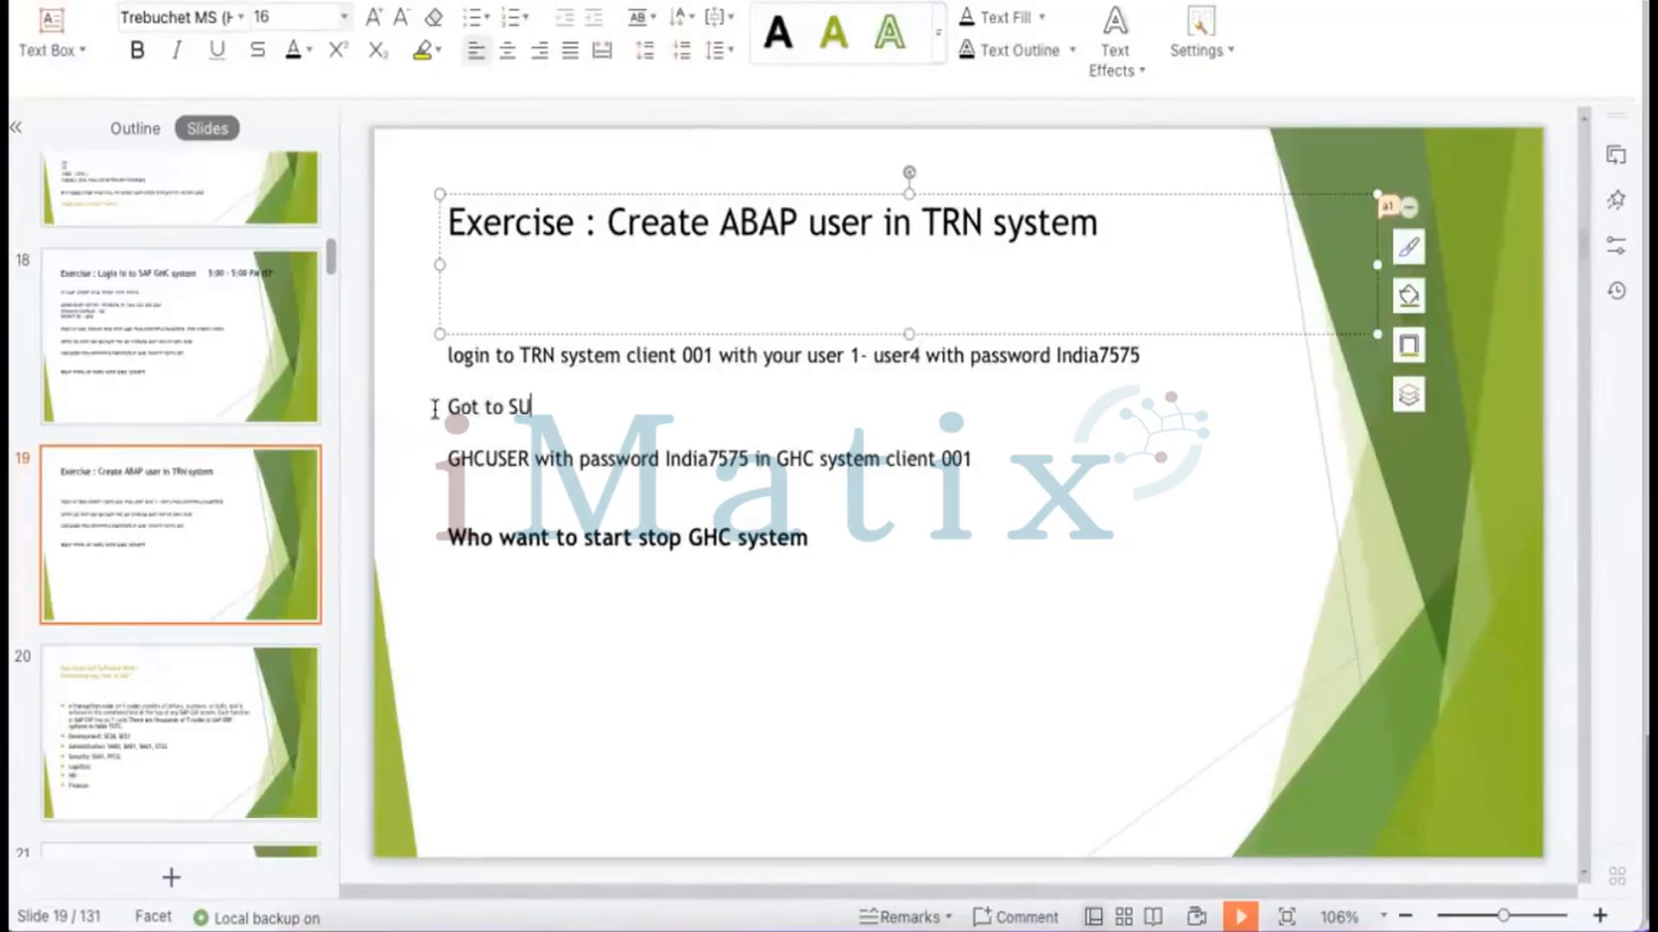
pyautogui.write('01 tcode -----')
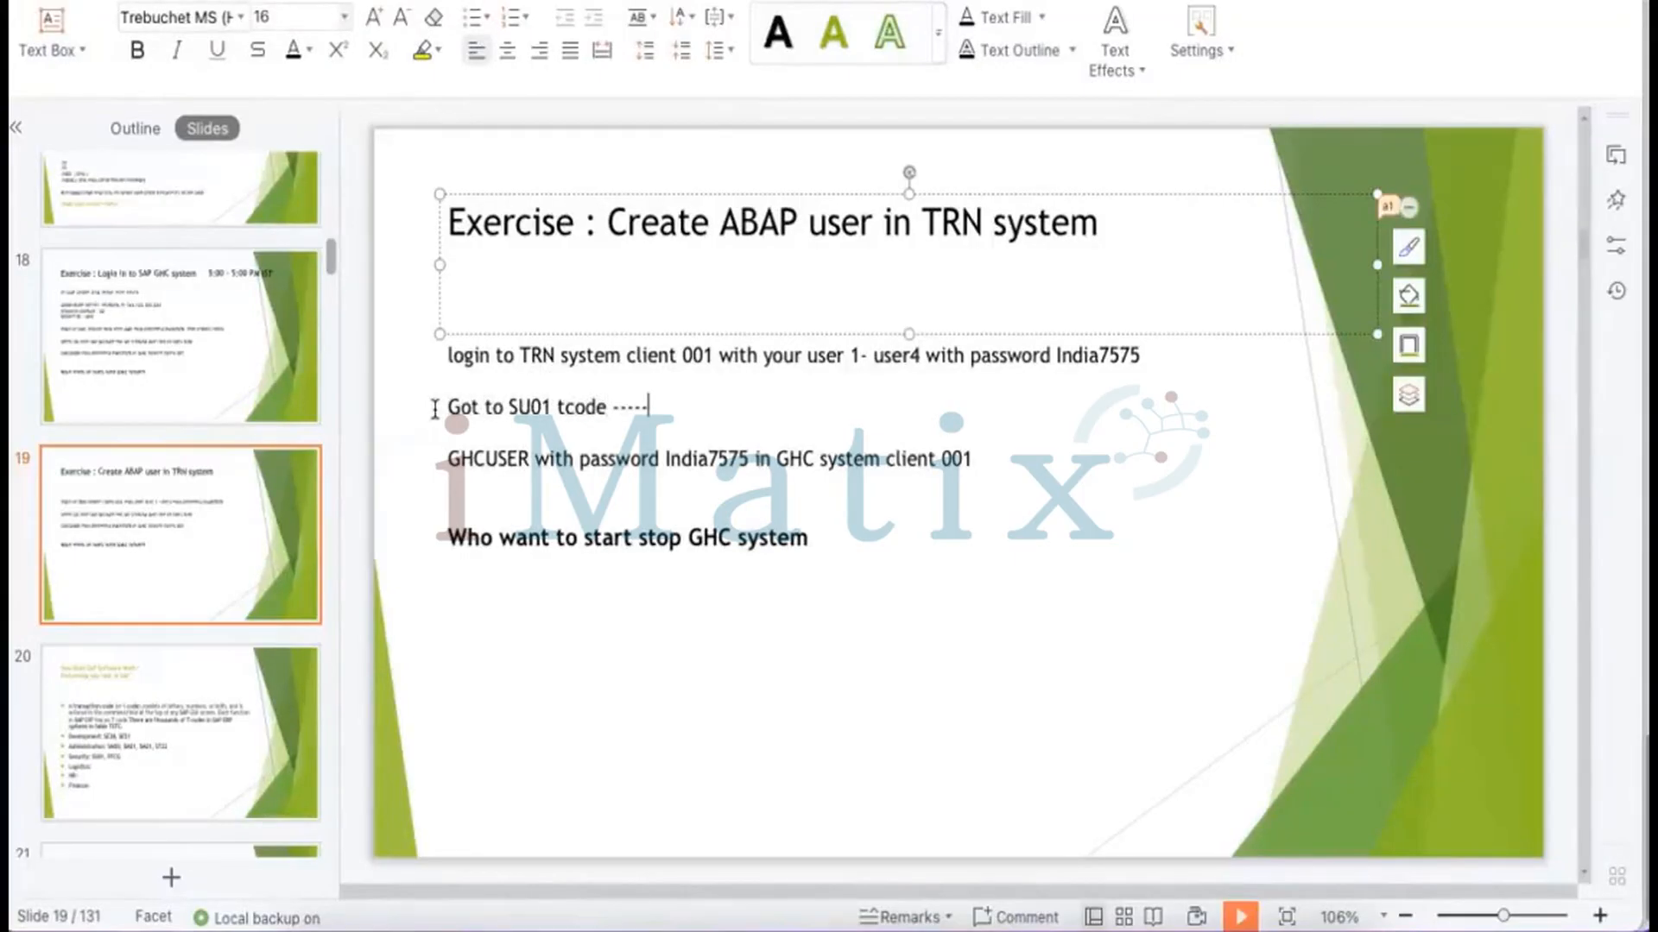
pyautogui.write(' Type')
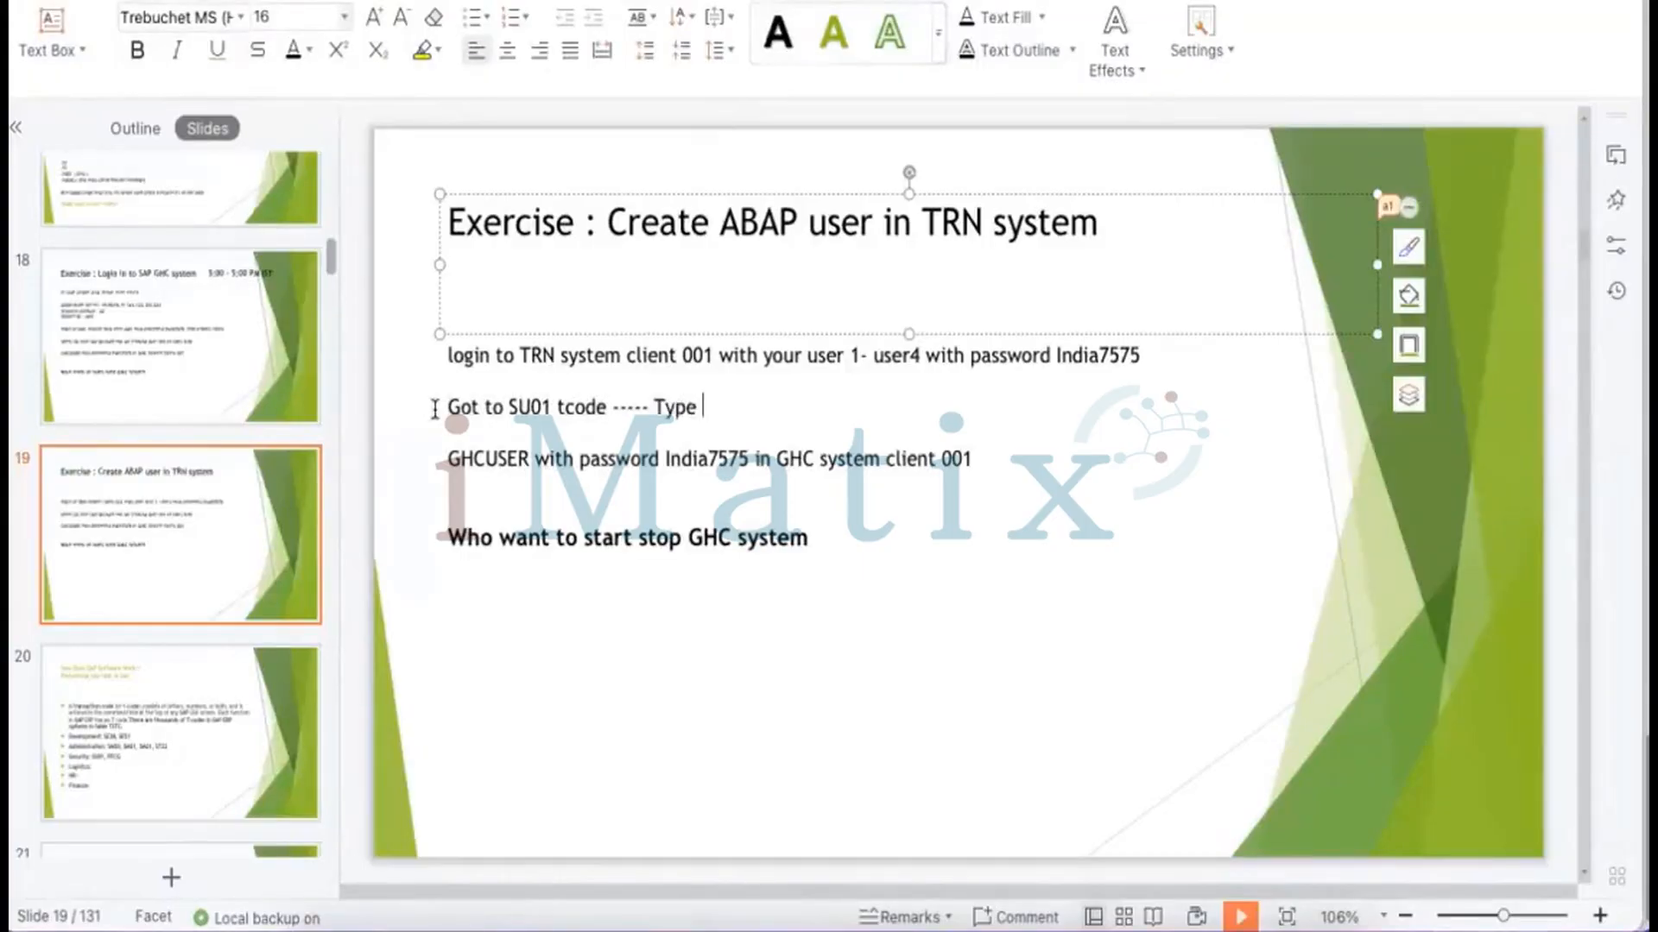
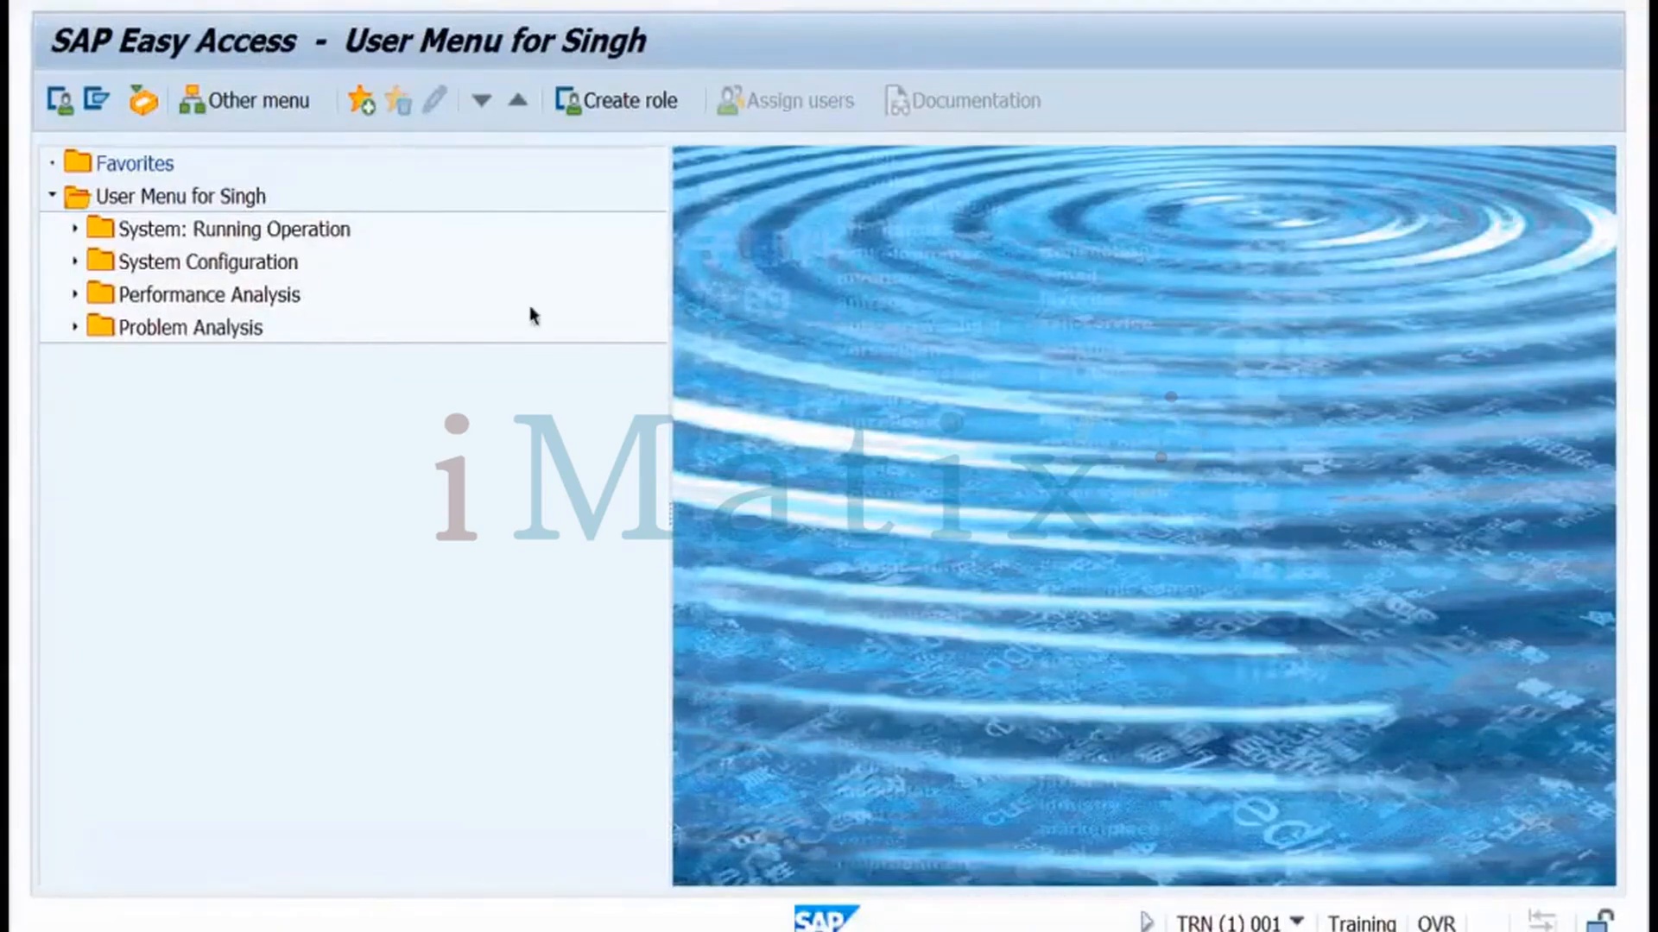
# Switch from SAP GUI to slide 19, 'Create ABAP user in TRN system client 001'
pyautogui.hotkey('ctrl', 'Left')
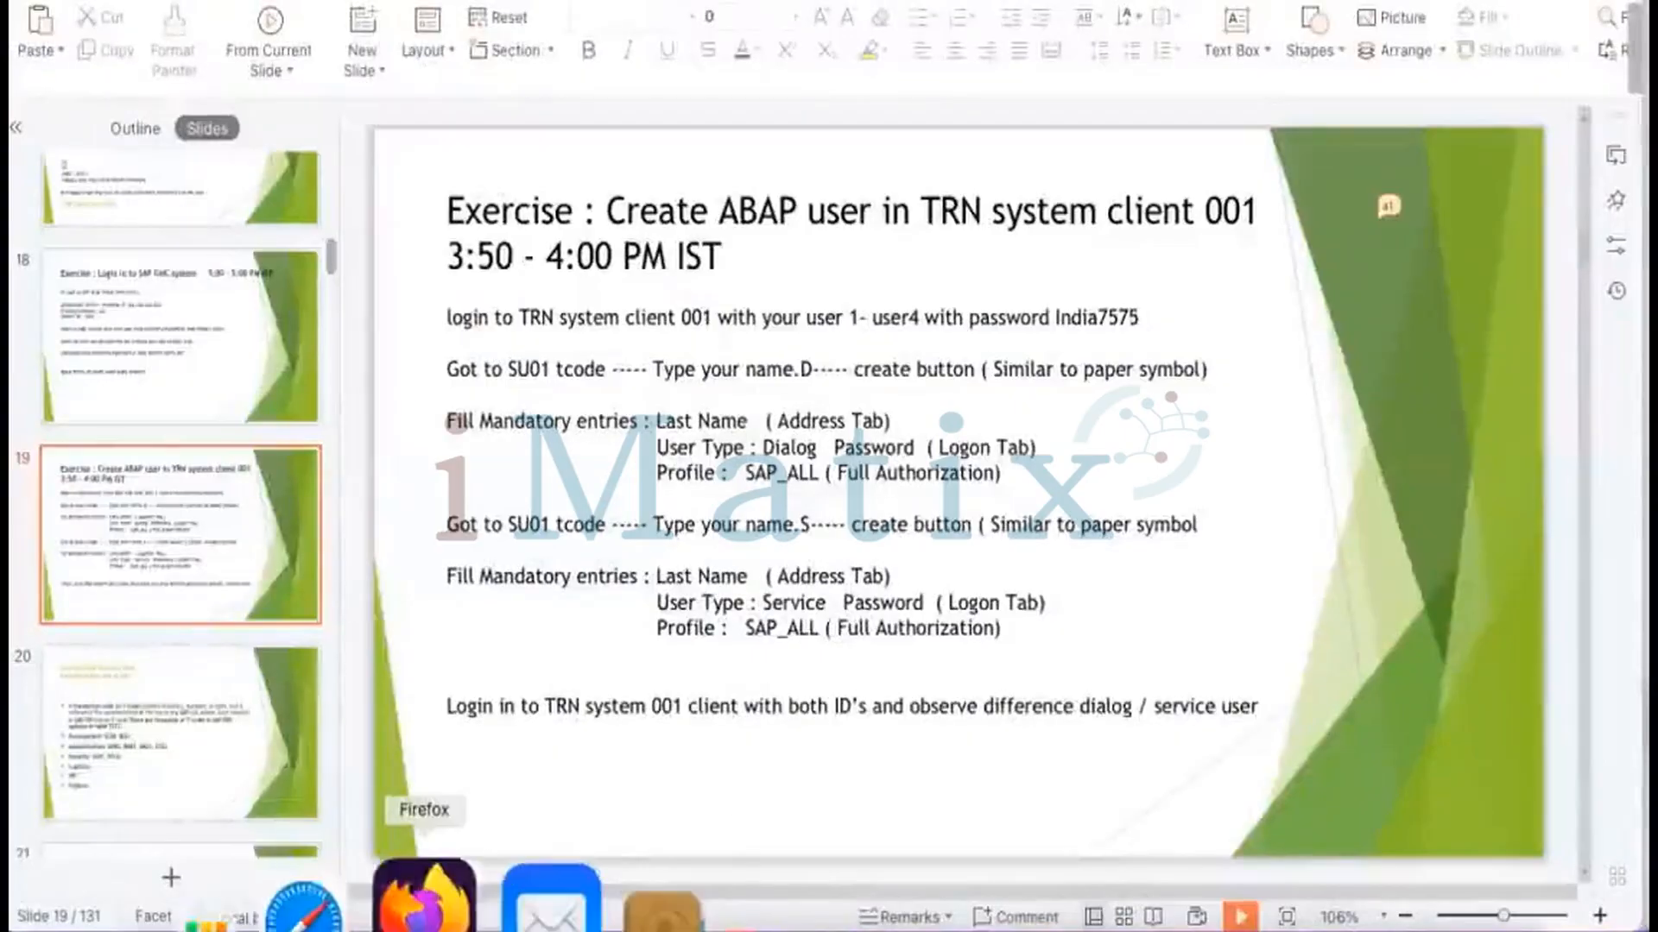
# Look over the SAP setup notes block on the Miro board, then go back to the Training remote session
pyautogui.click(425, 898)
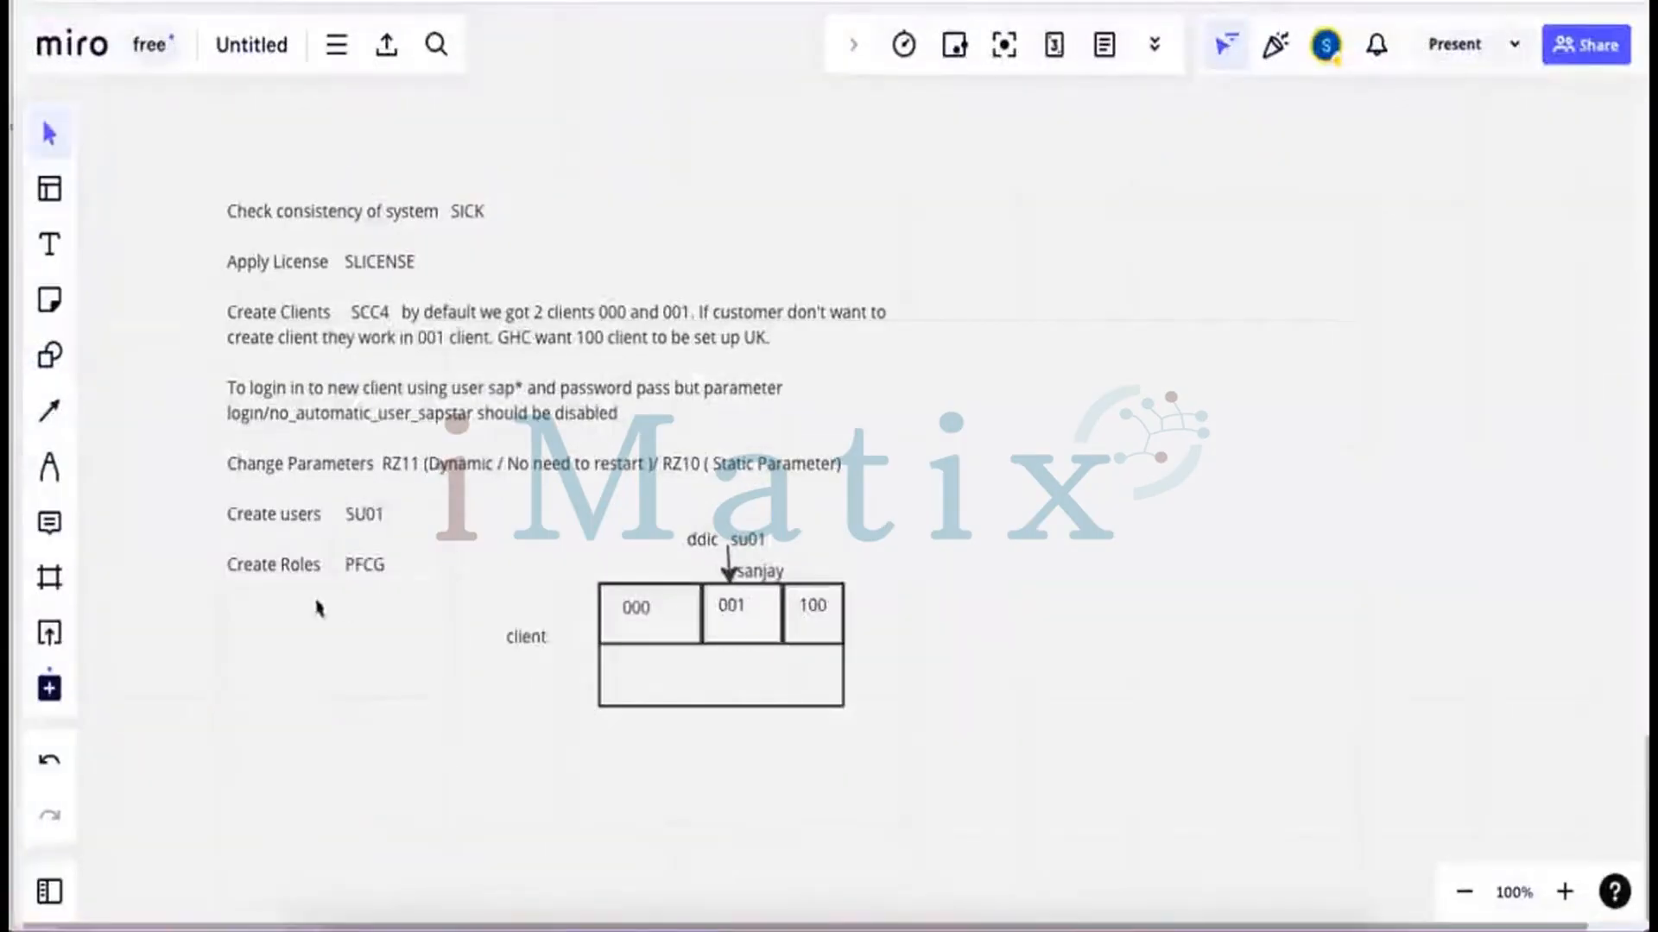
pyautogui.click(911, 598)
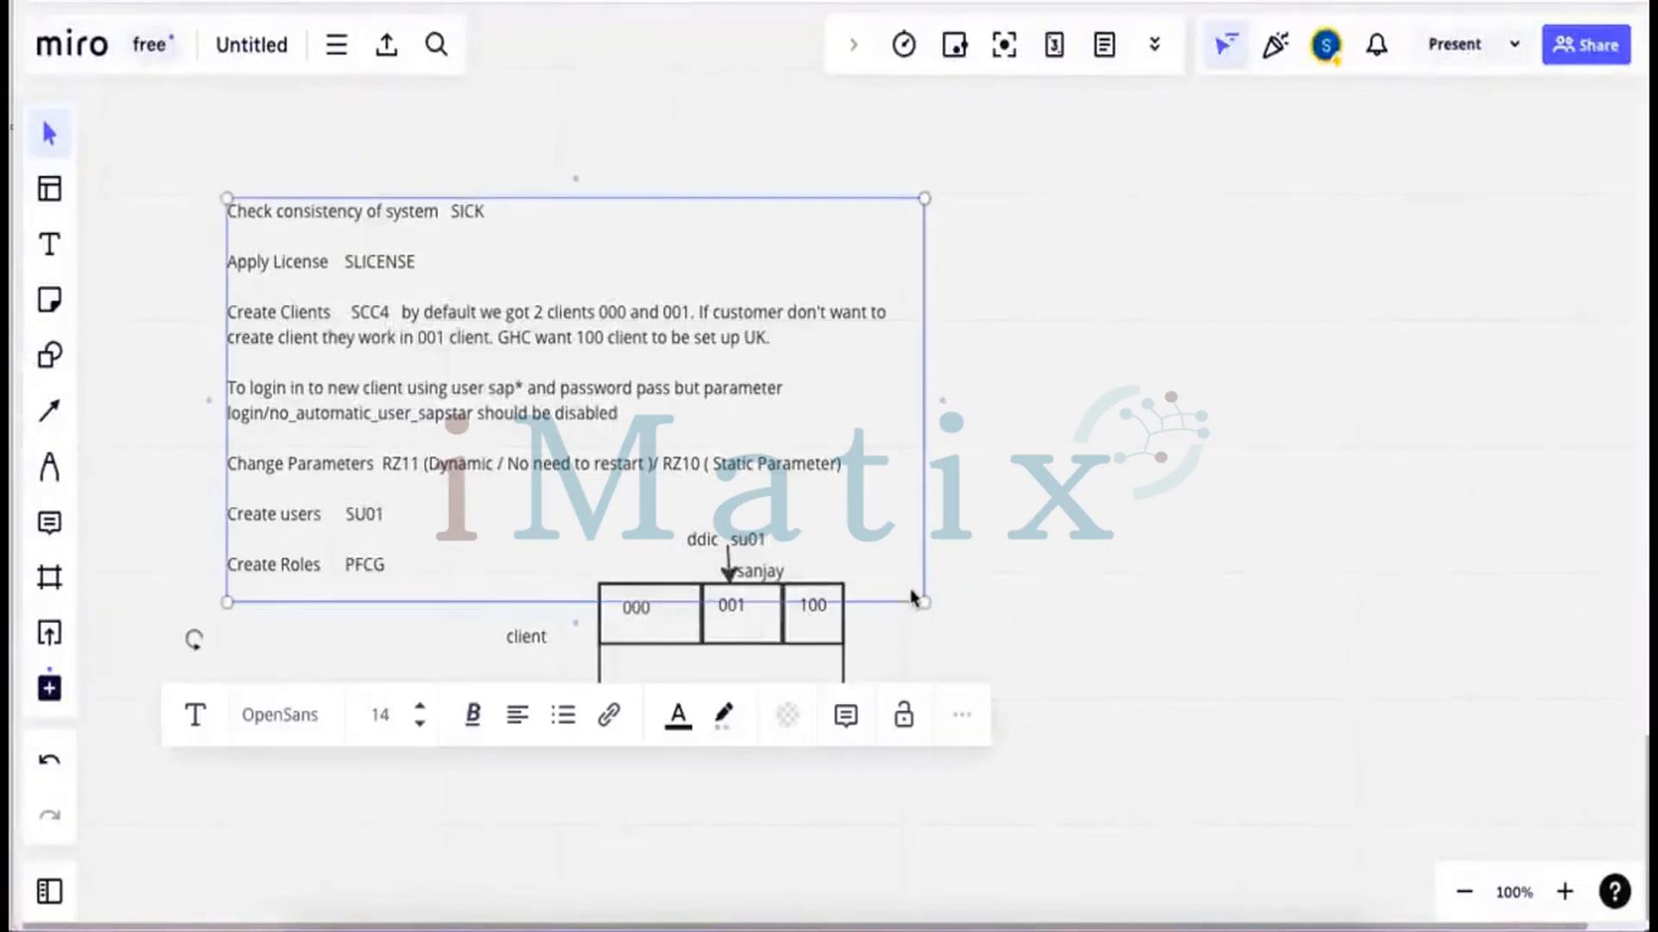
pyautogui.click(1118, 516)
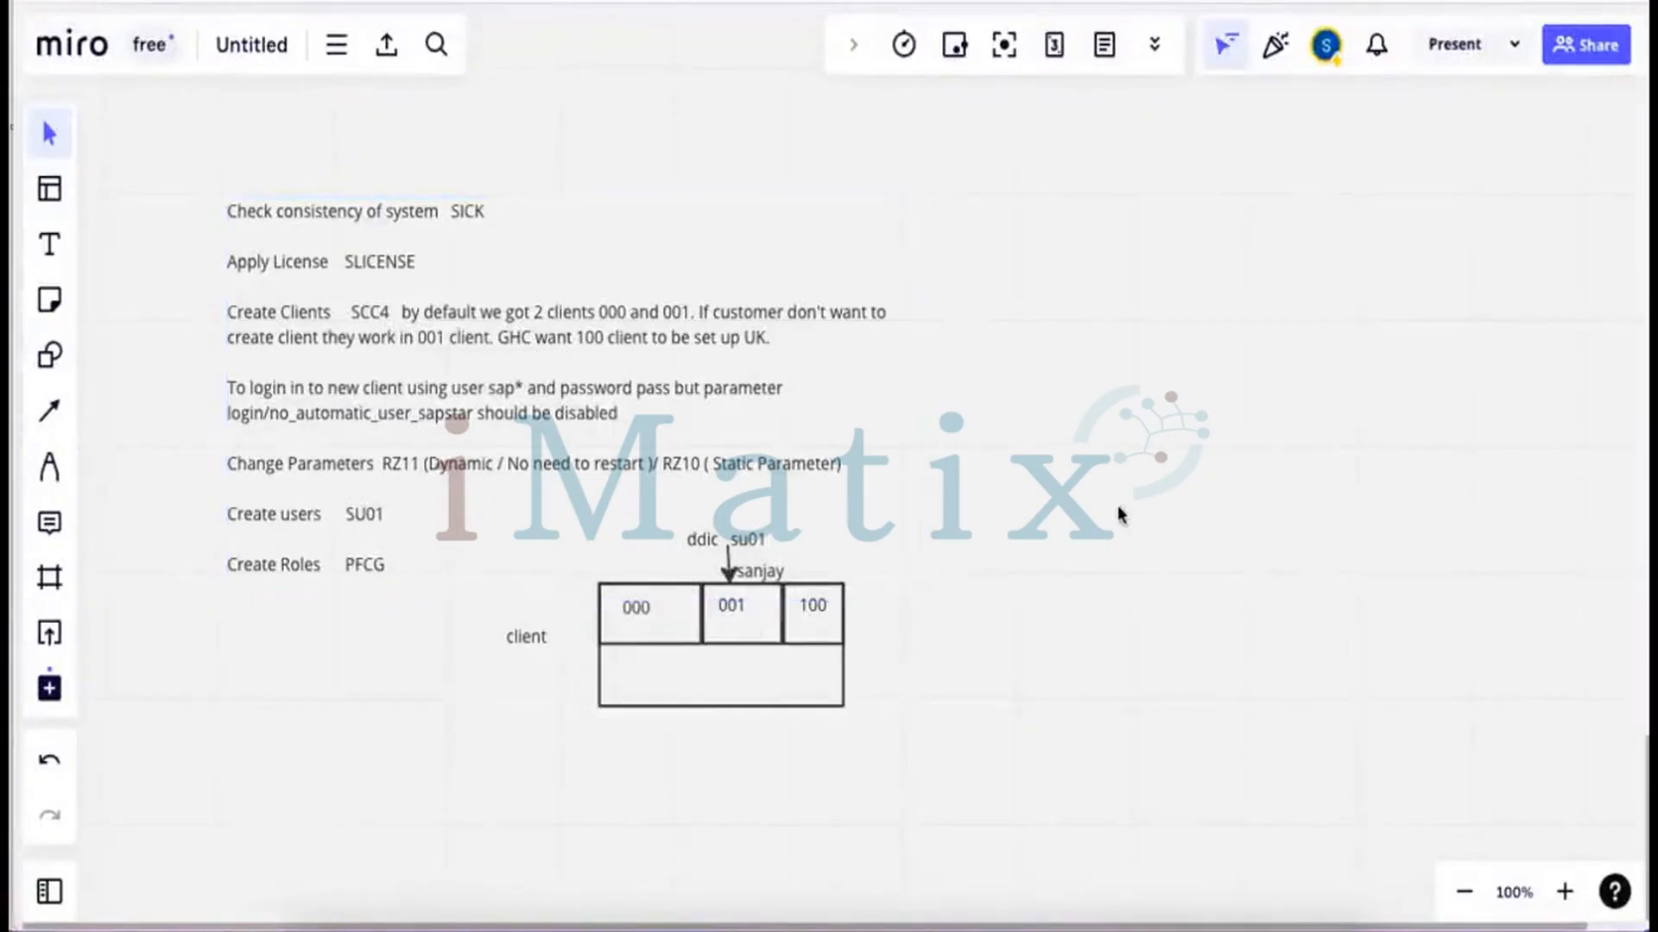
pyautogui.scroll(-3, 1118, 515)
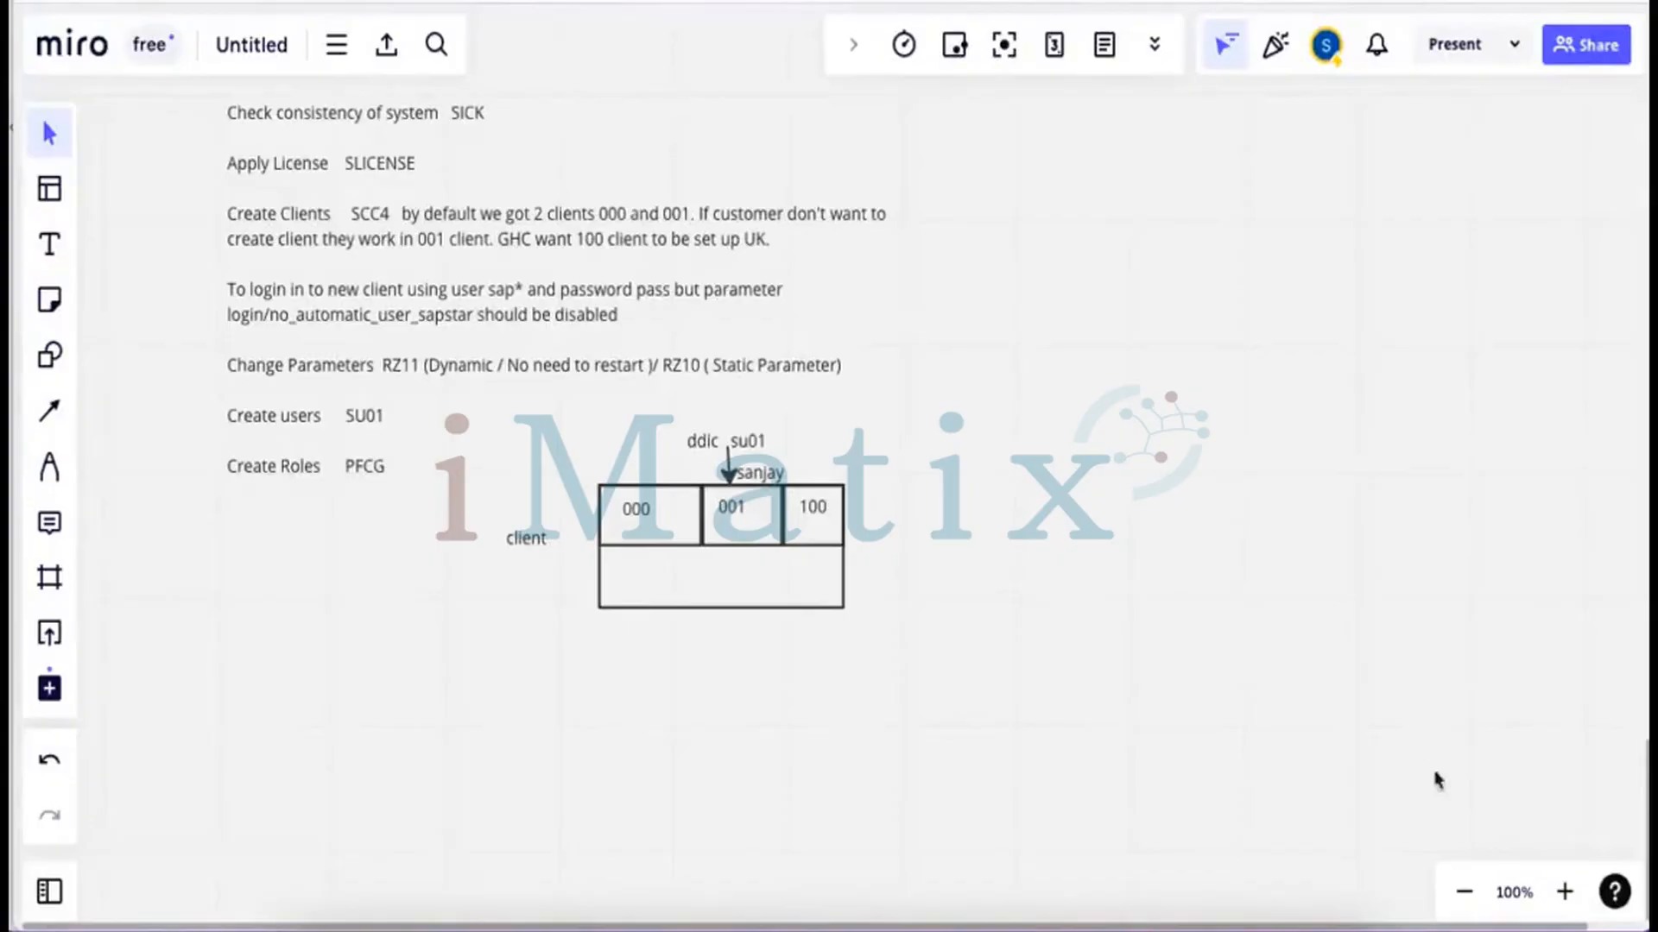
pyautogui.click(963, 894)
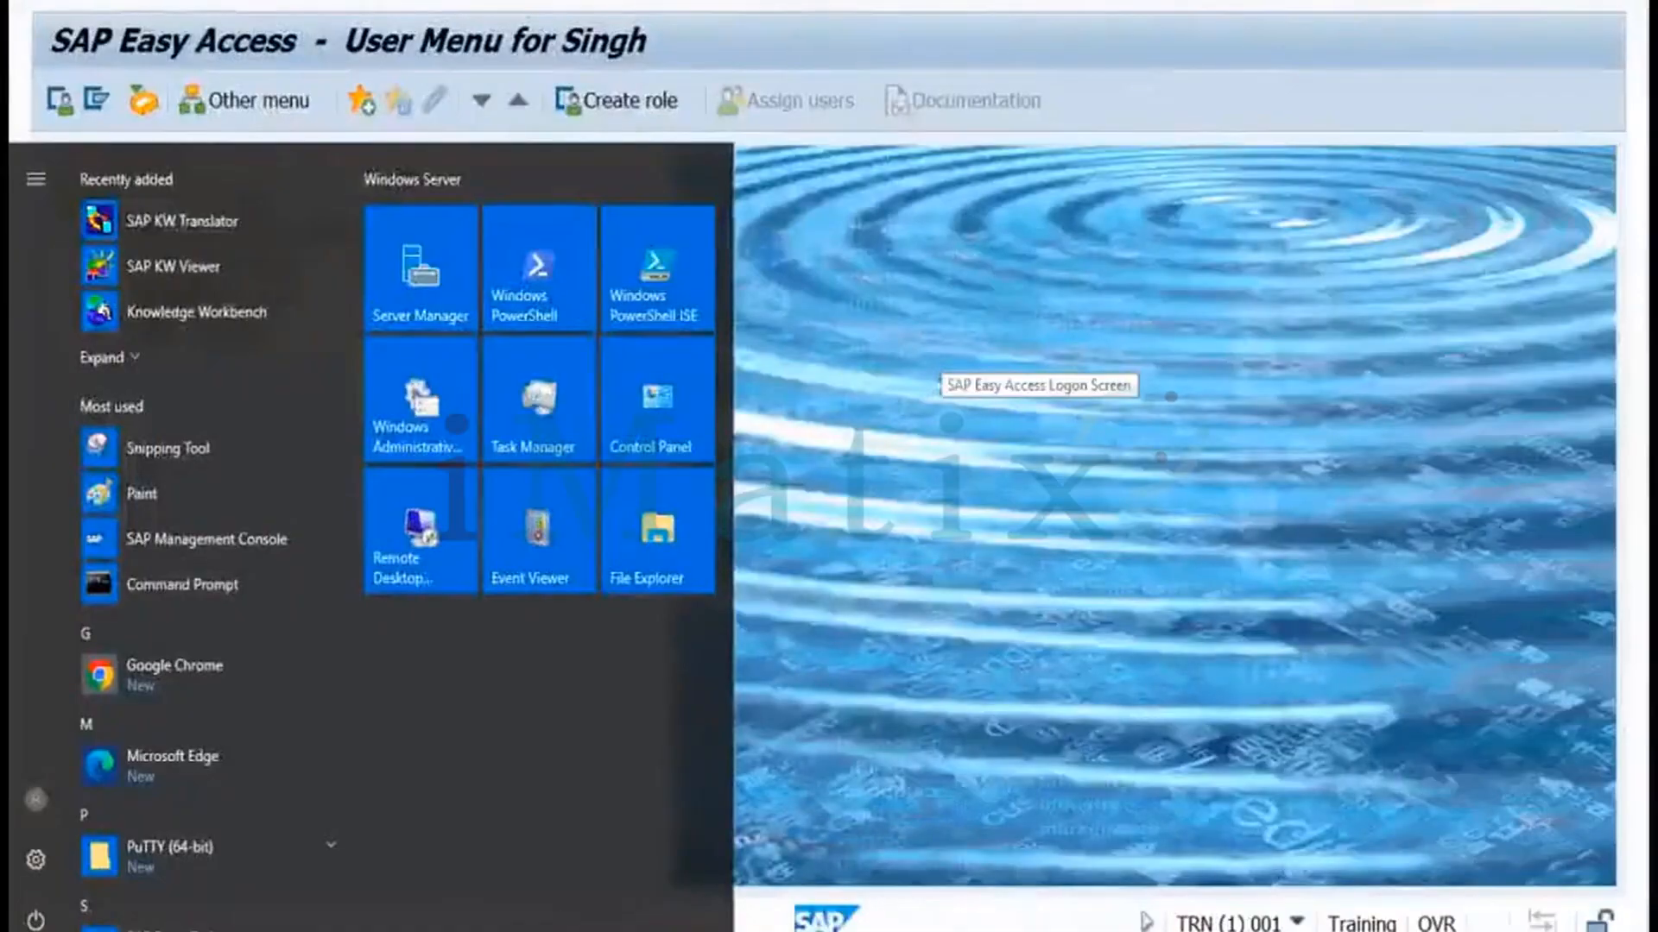
# Run AL08 to list the 4 user sessions logged on to system TRN
pyautogui.click(940, 361)
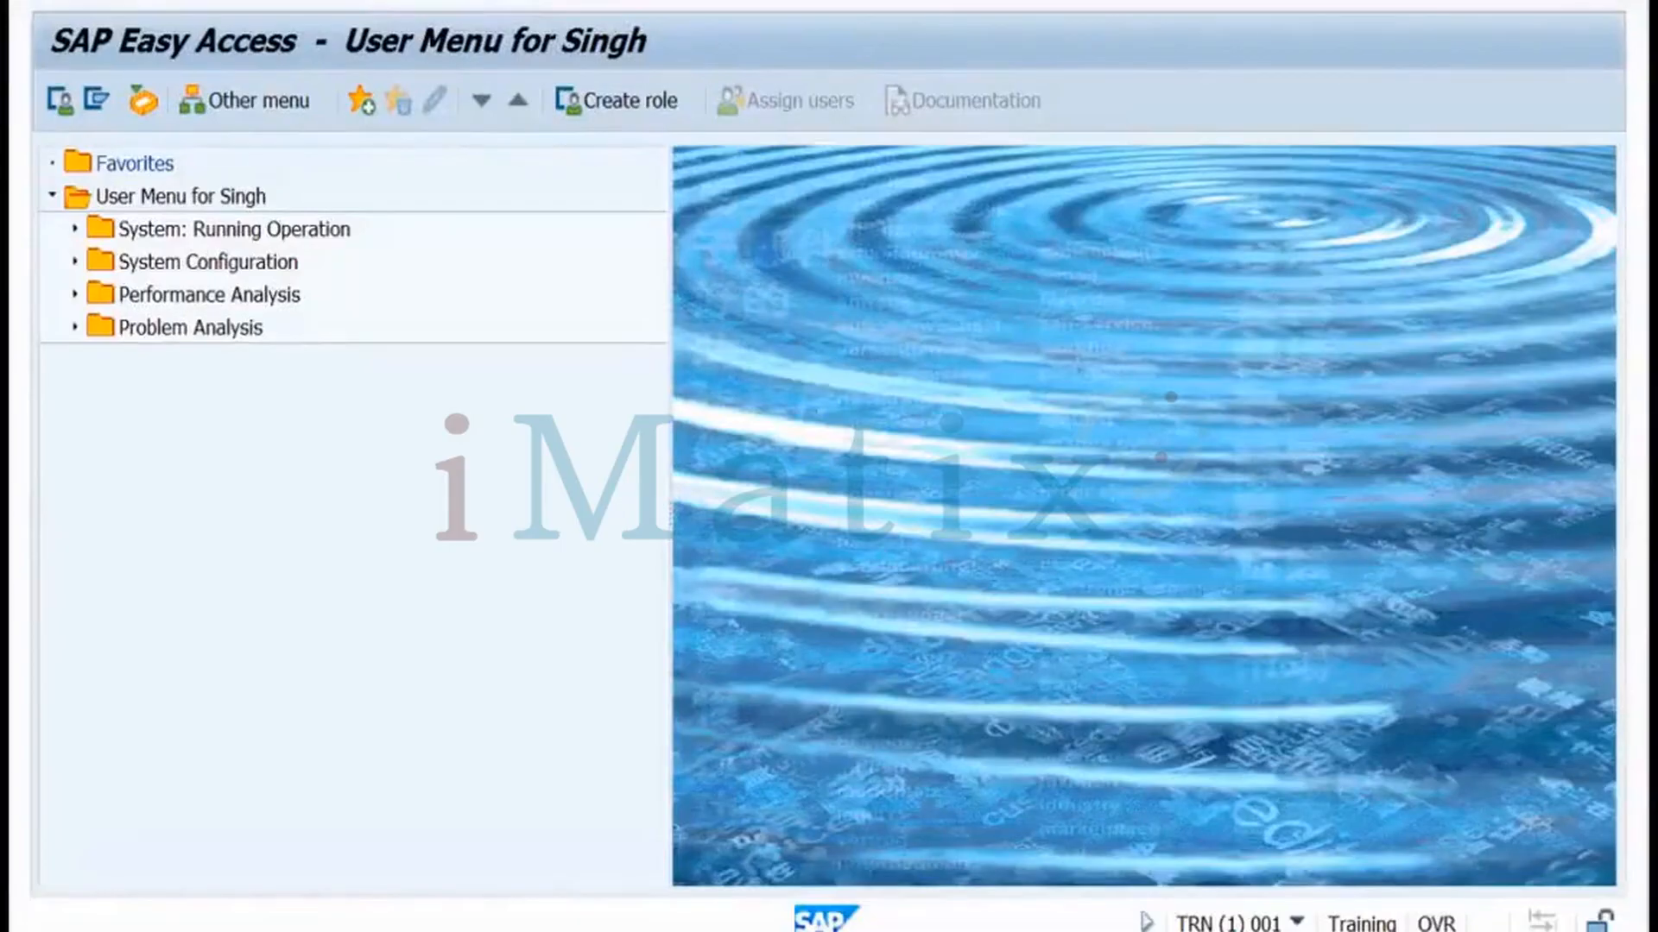
pyautogui.press('Return')
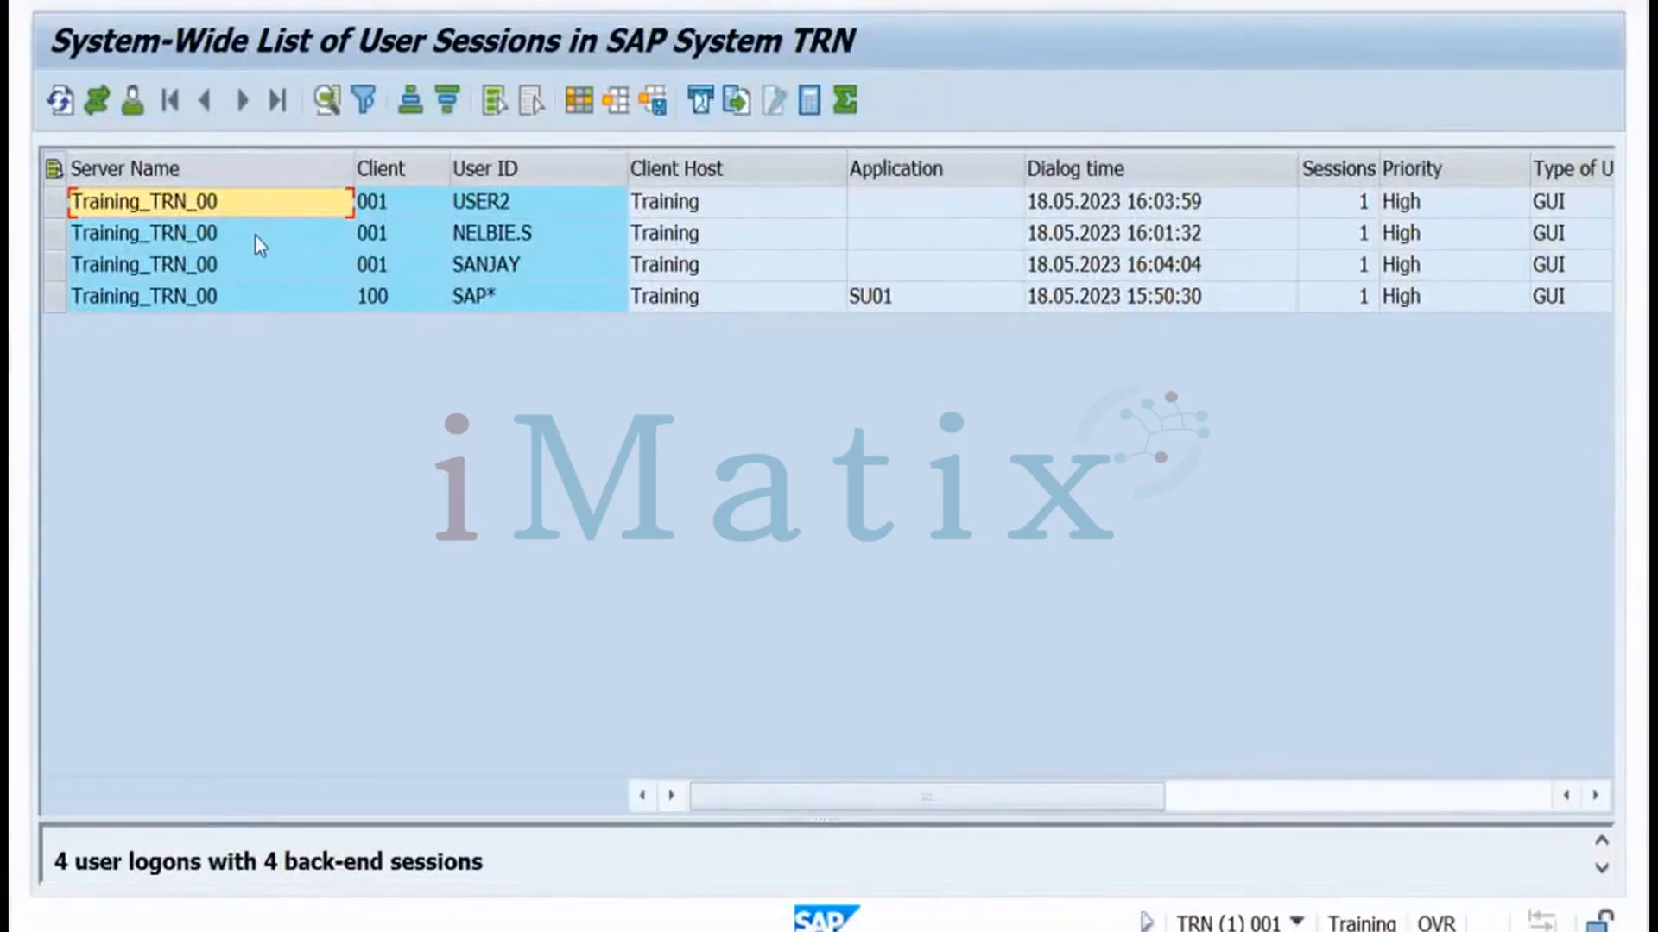
# Inspect the USER2, second and third sessions' users, hosts and clients, then close the AL08 list
pyautogui.click(492, 209)
pyautogui.click(491, 241)
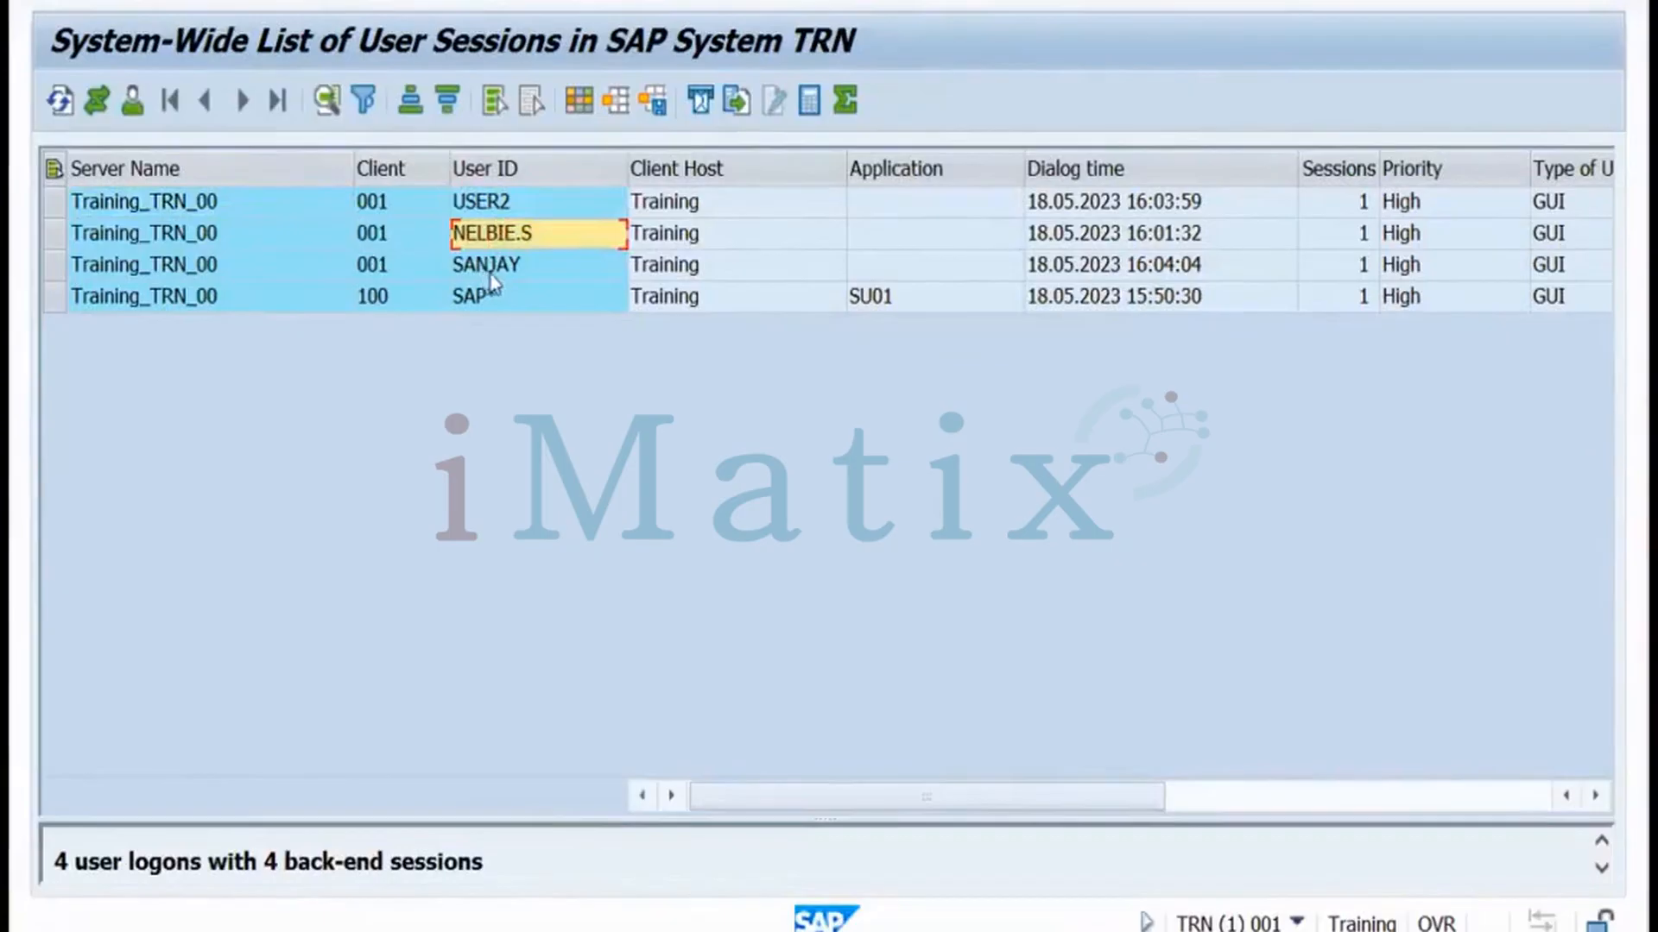
pyautogui.click(493, 211)
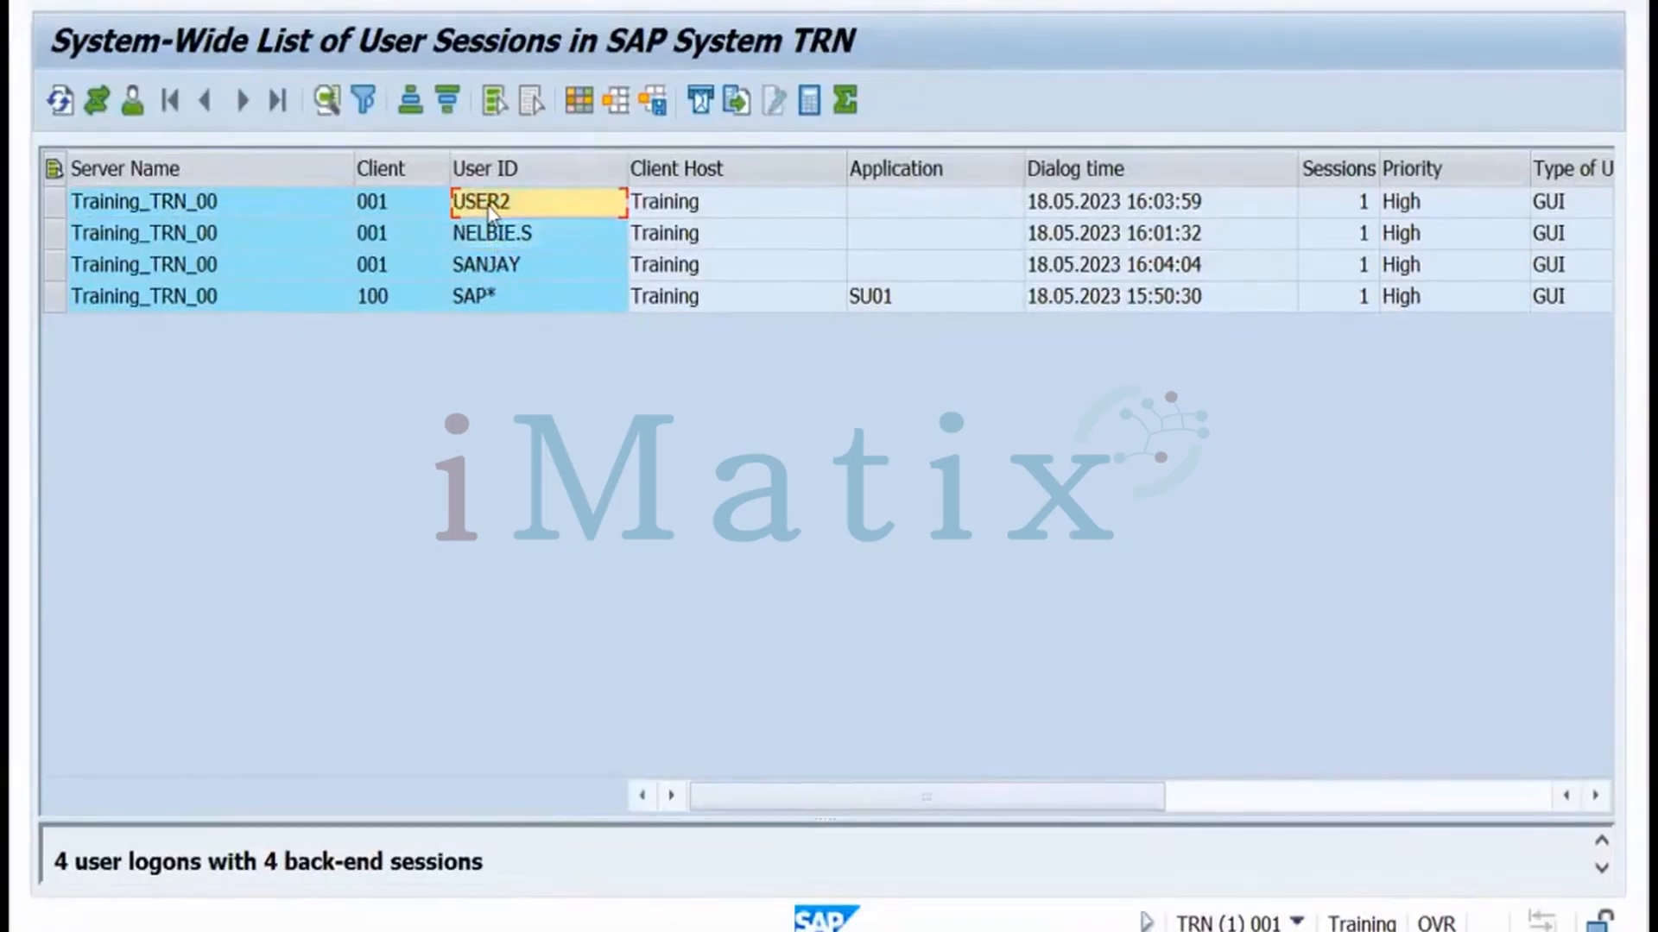
pyautogui.click(712, 204)
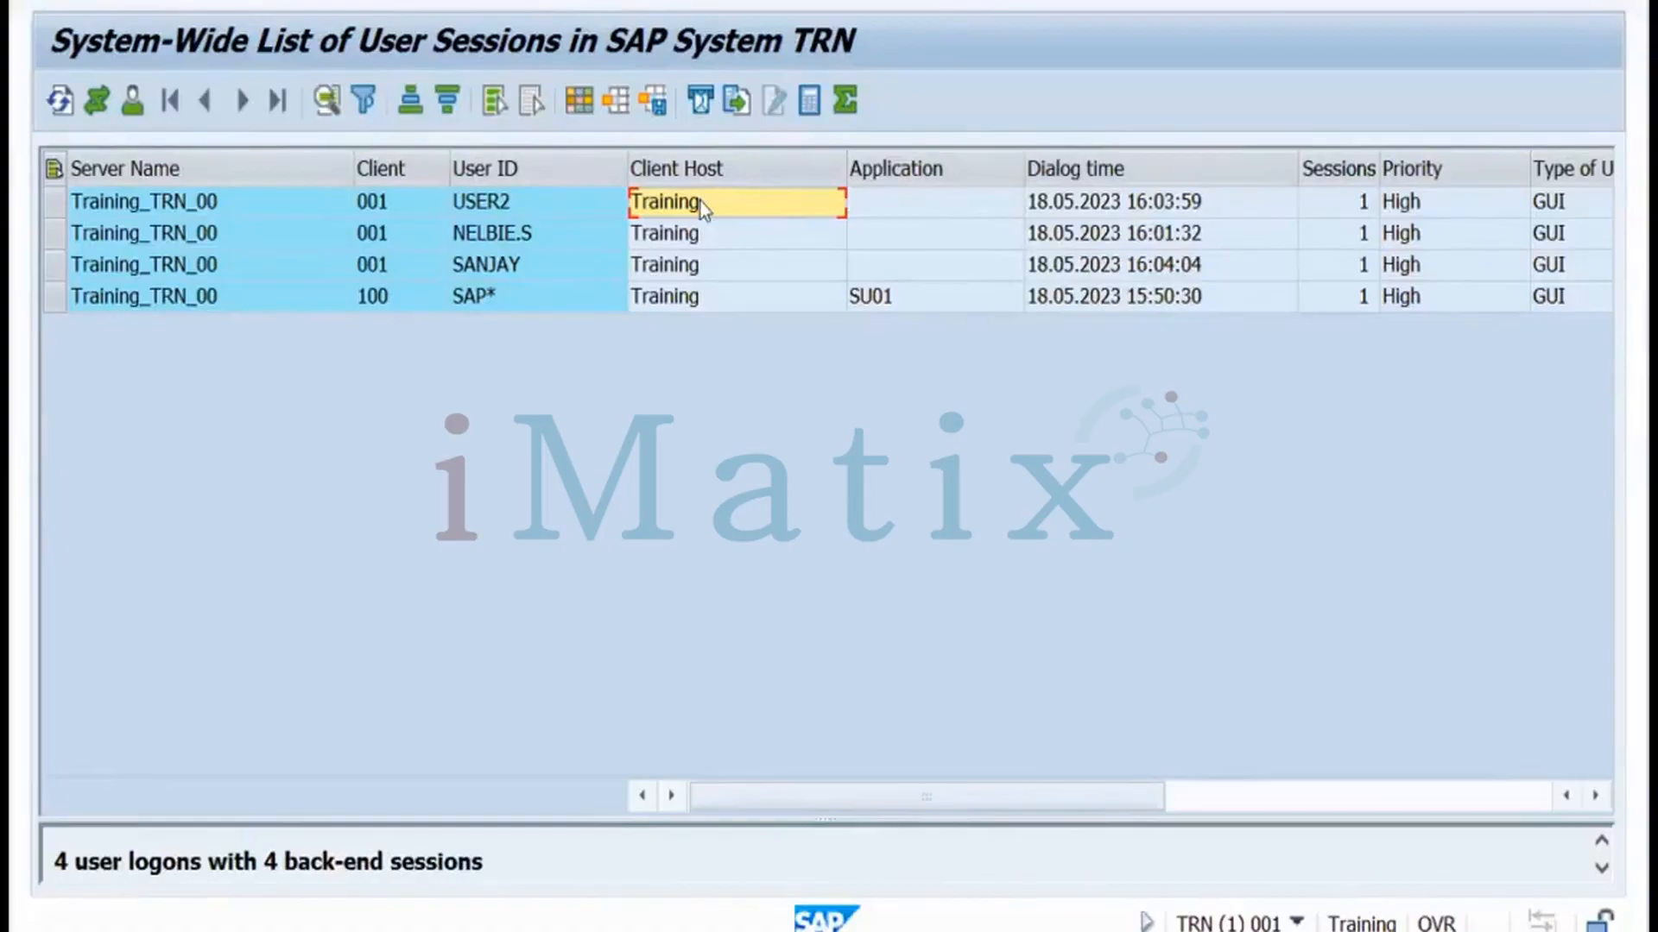
pyautogui.click(513, 204)
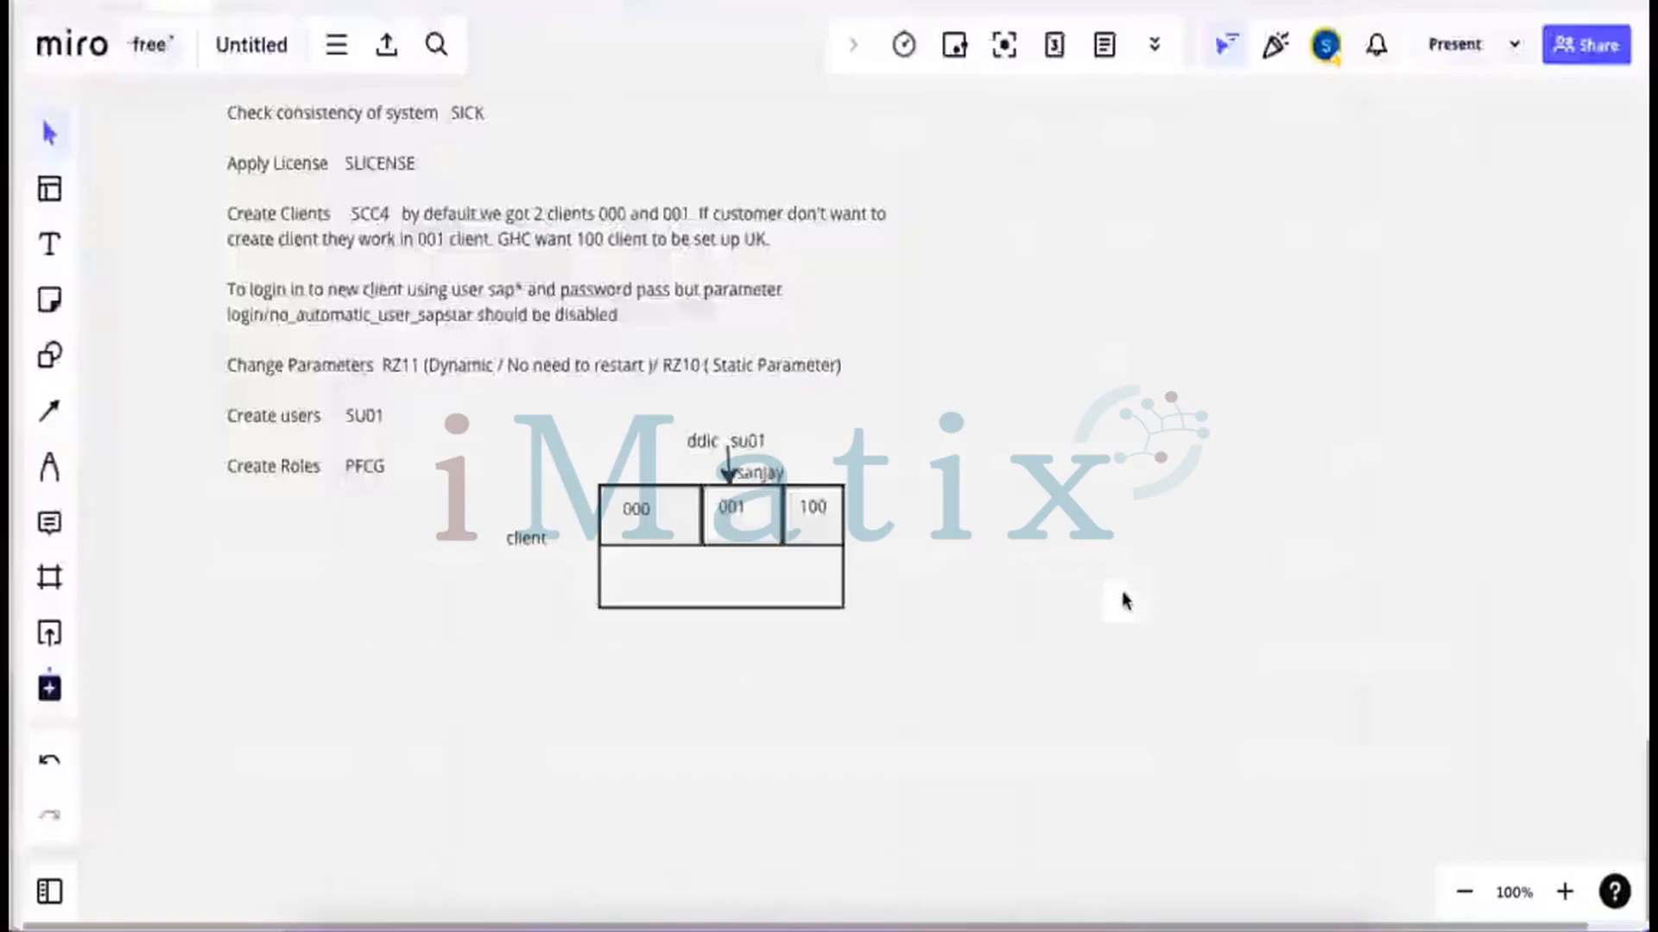
pyautogui.click(958, 898)
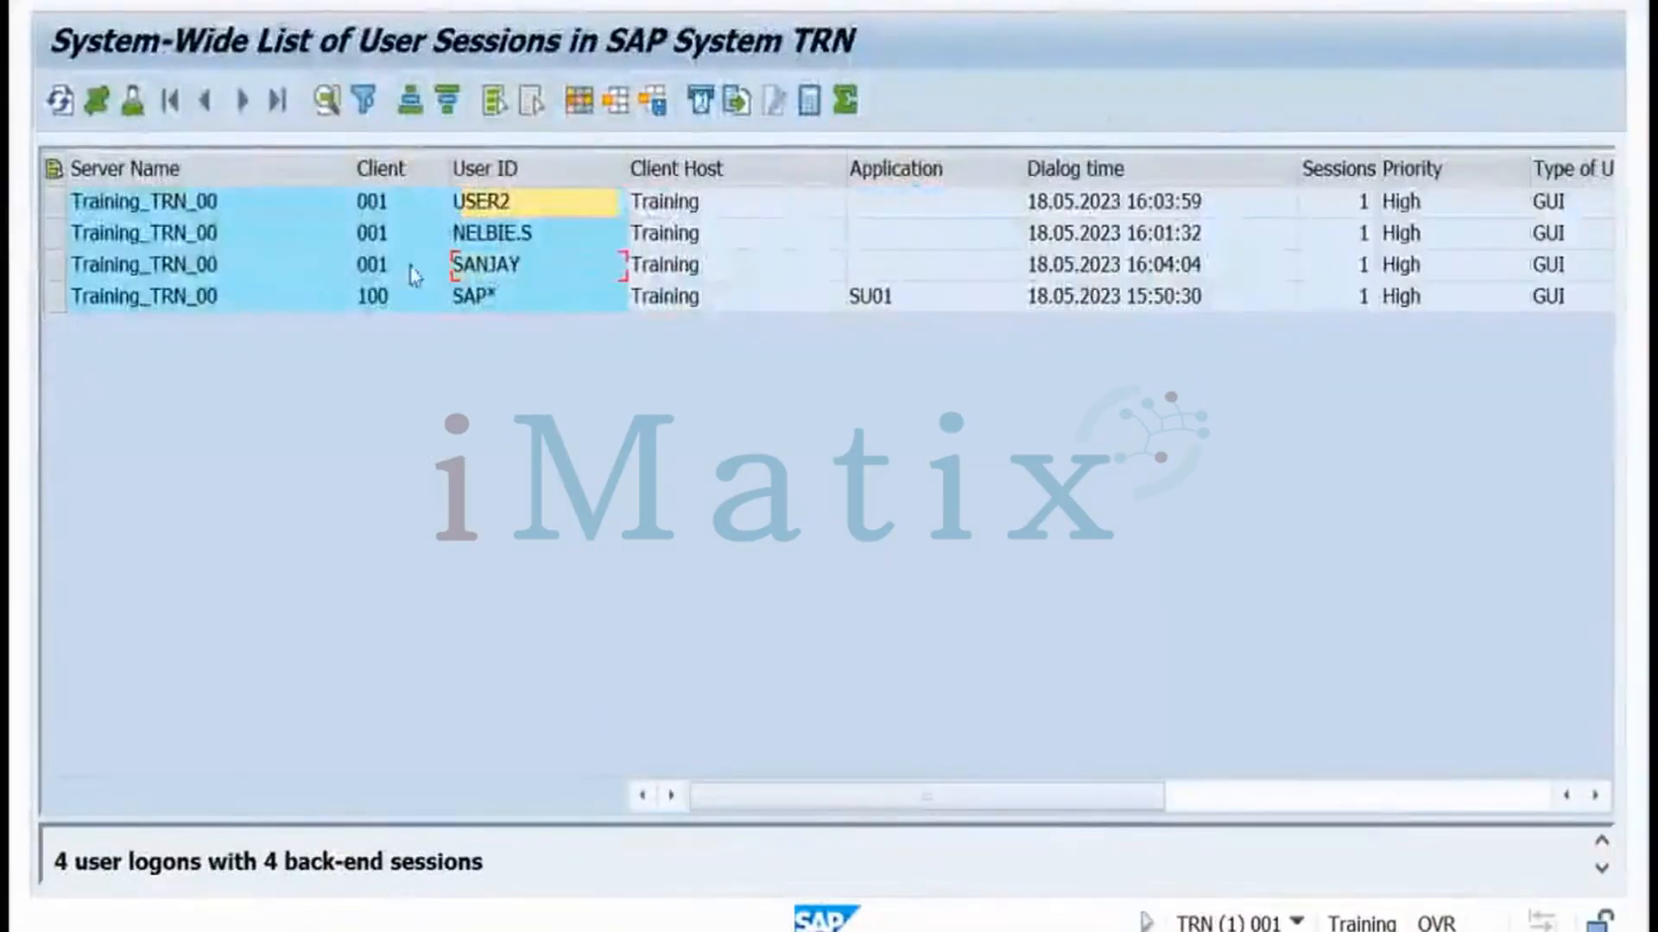
pyautogui.click(506, 276)
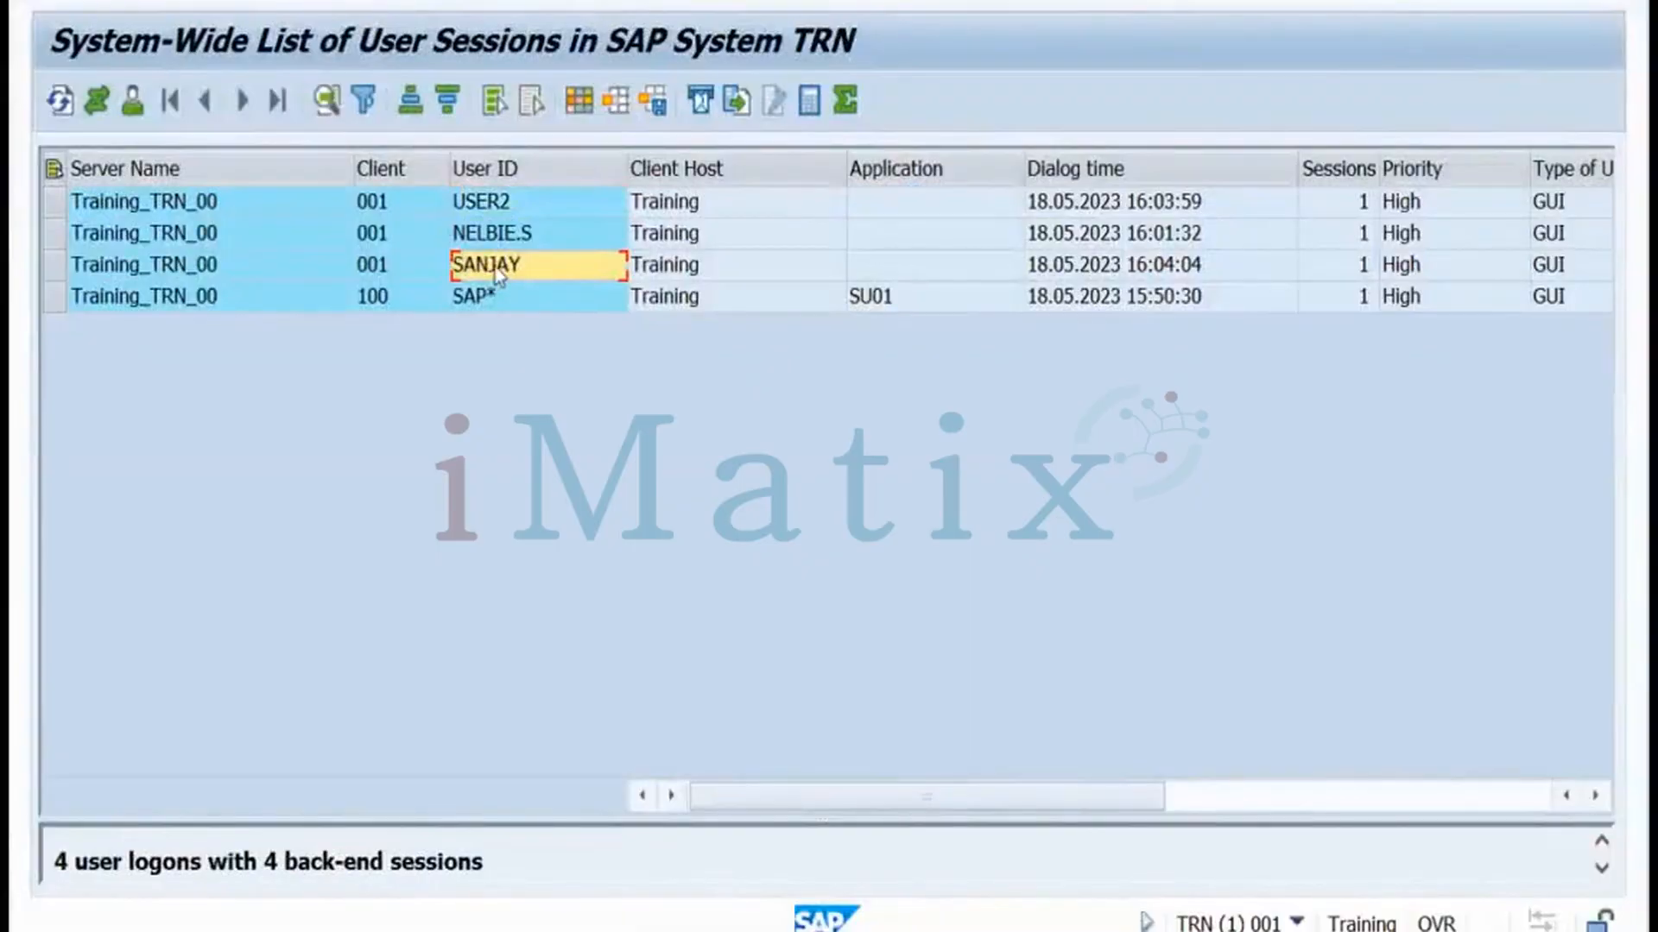
pyautogui.click(381, 264)
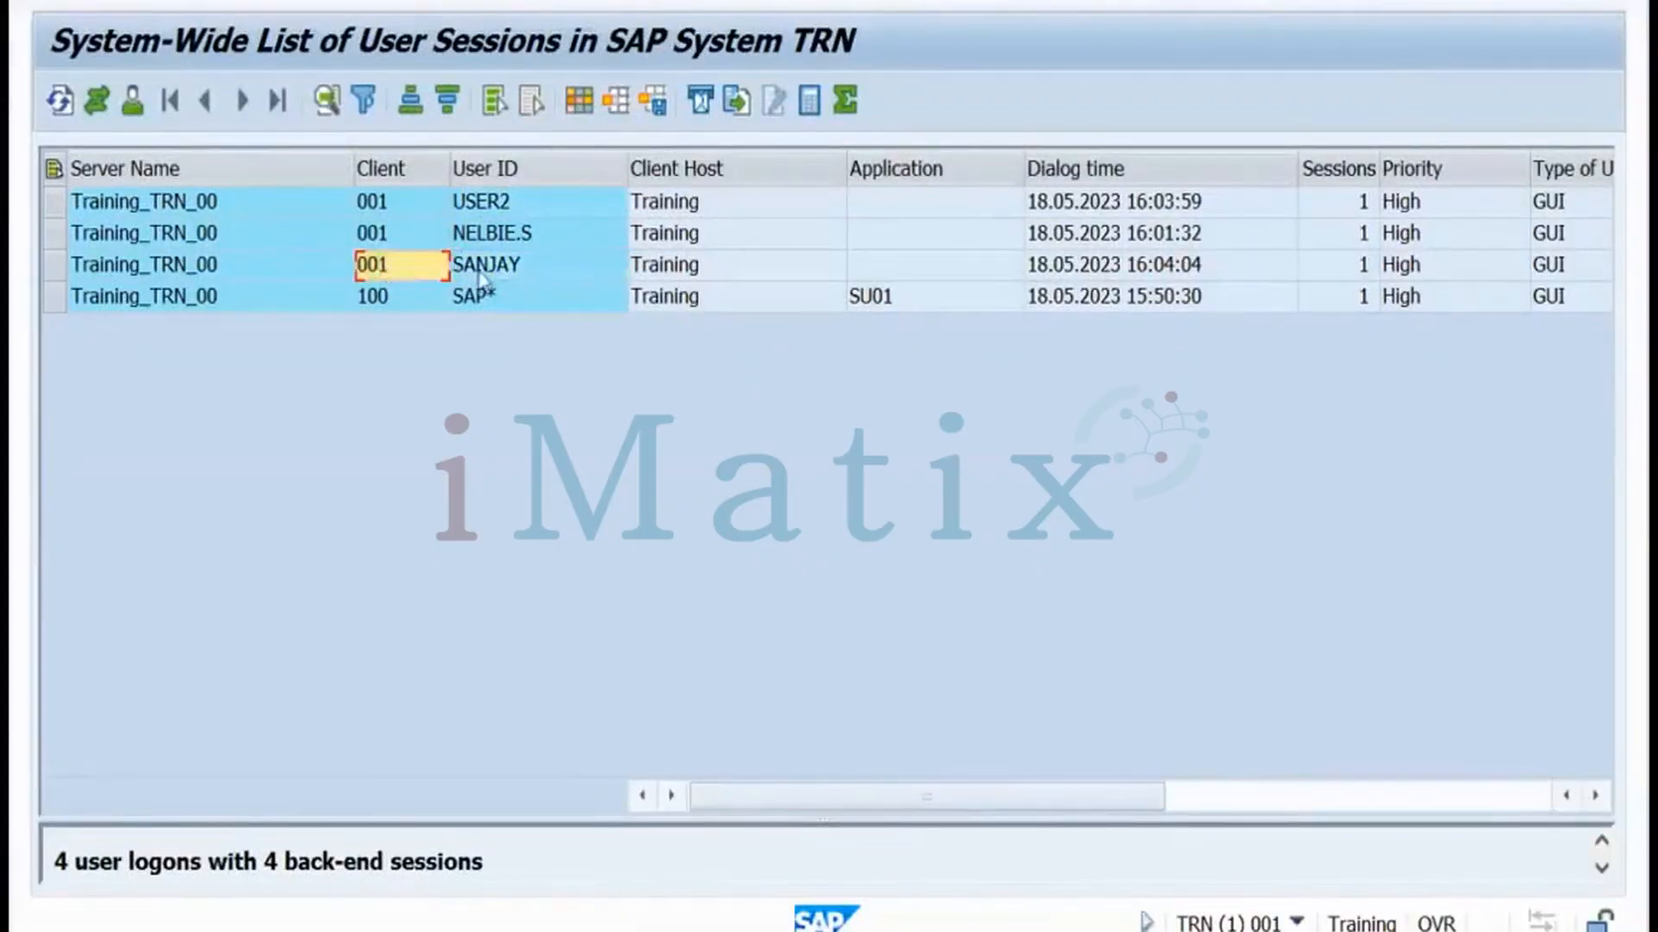
pyautogui.click(483, 275)
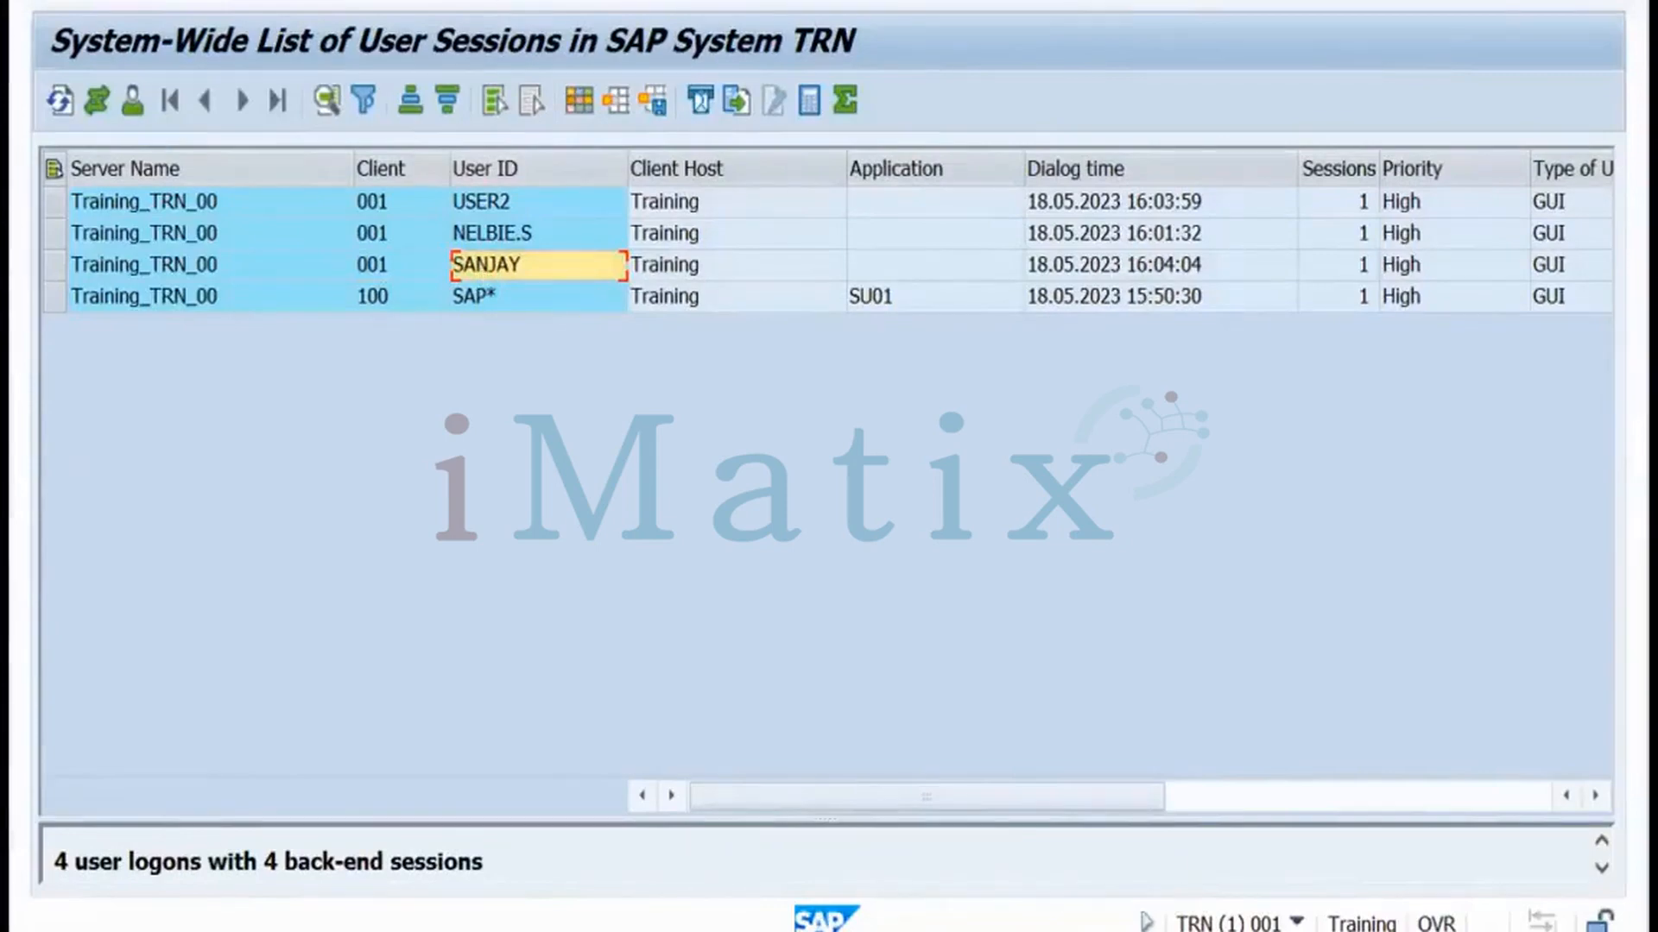
pyautogui.press('F3')
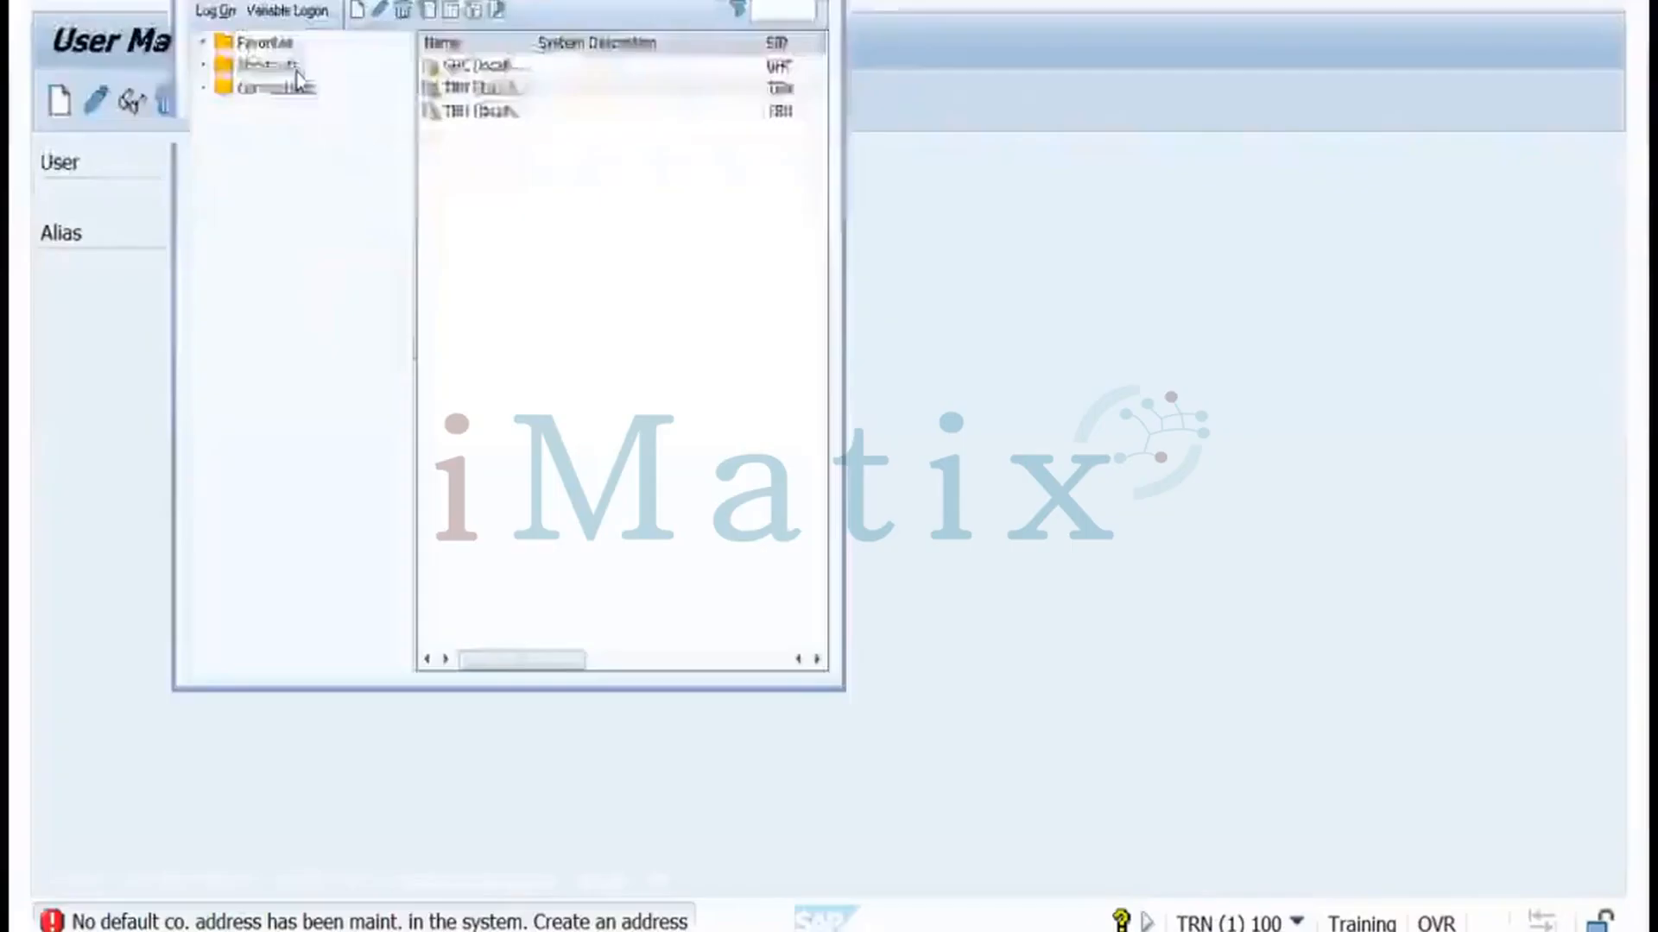
# Open a new TRN logon screen for client 001, language EN, from SAP Logon
pyautogui.click(1012, 366)
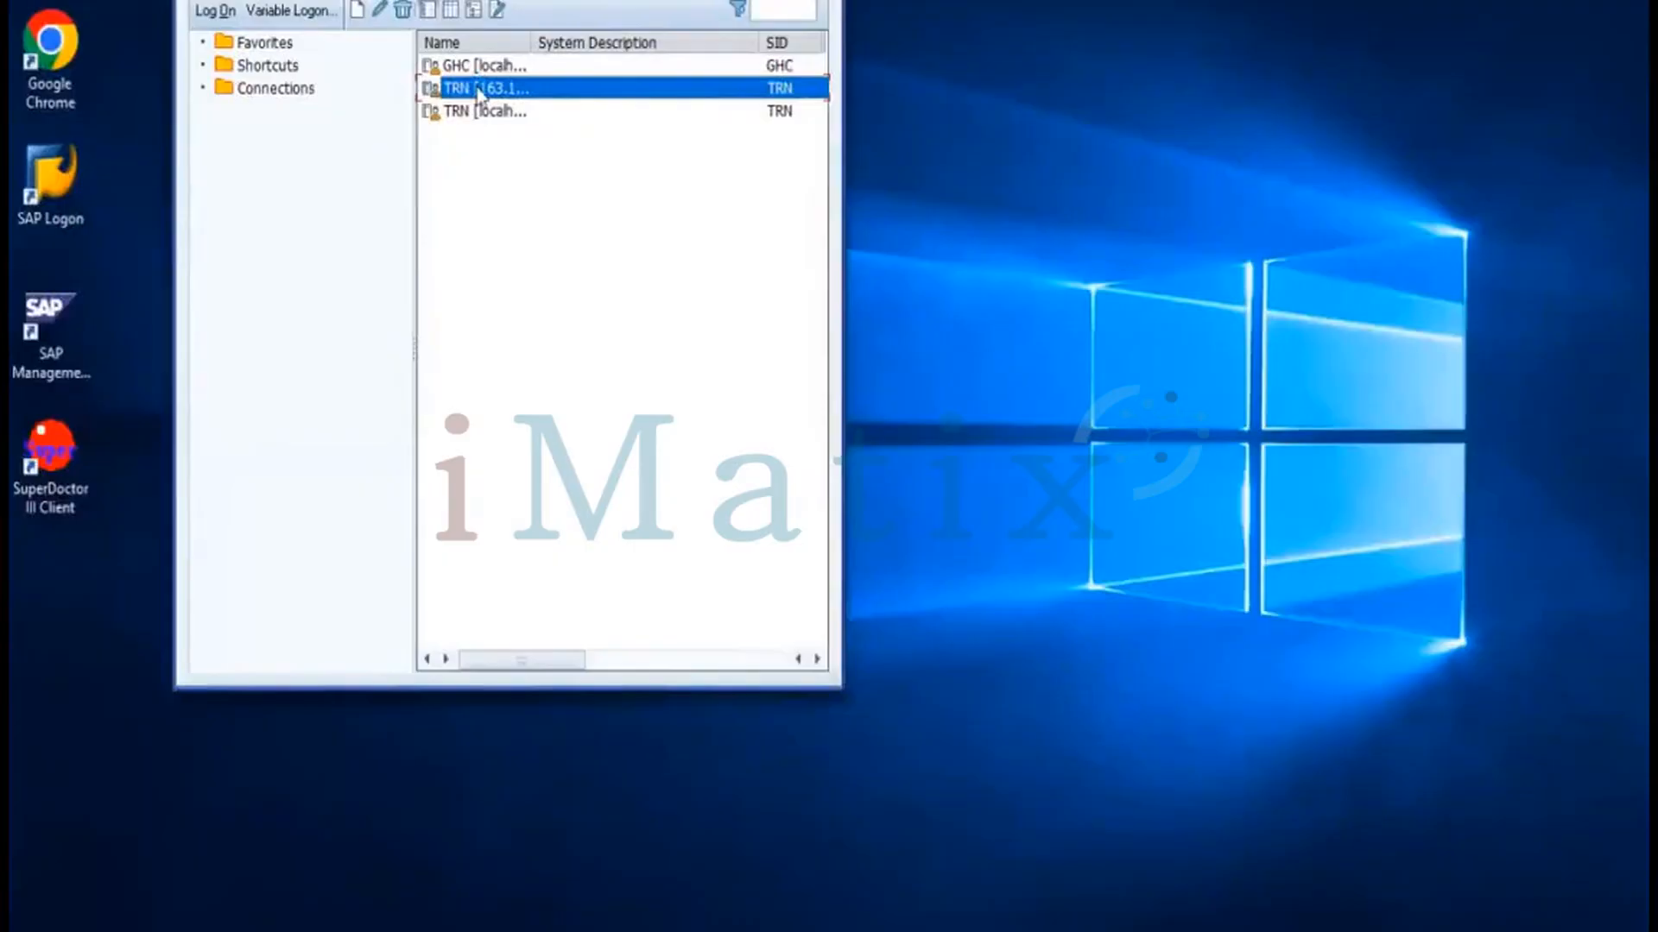
pyautogui.doubleClick(479, 88)
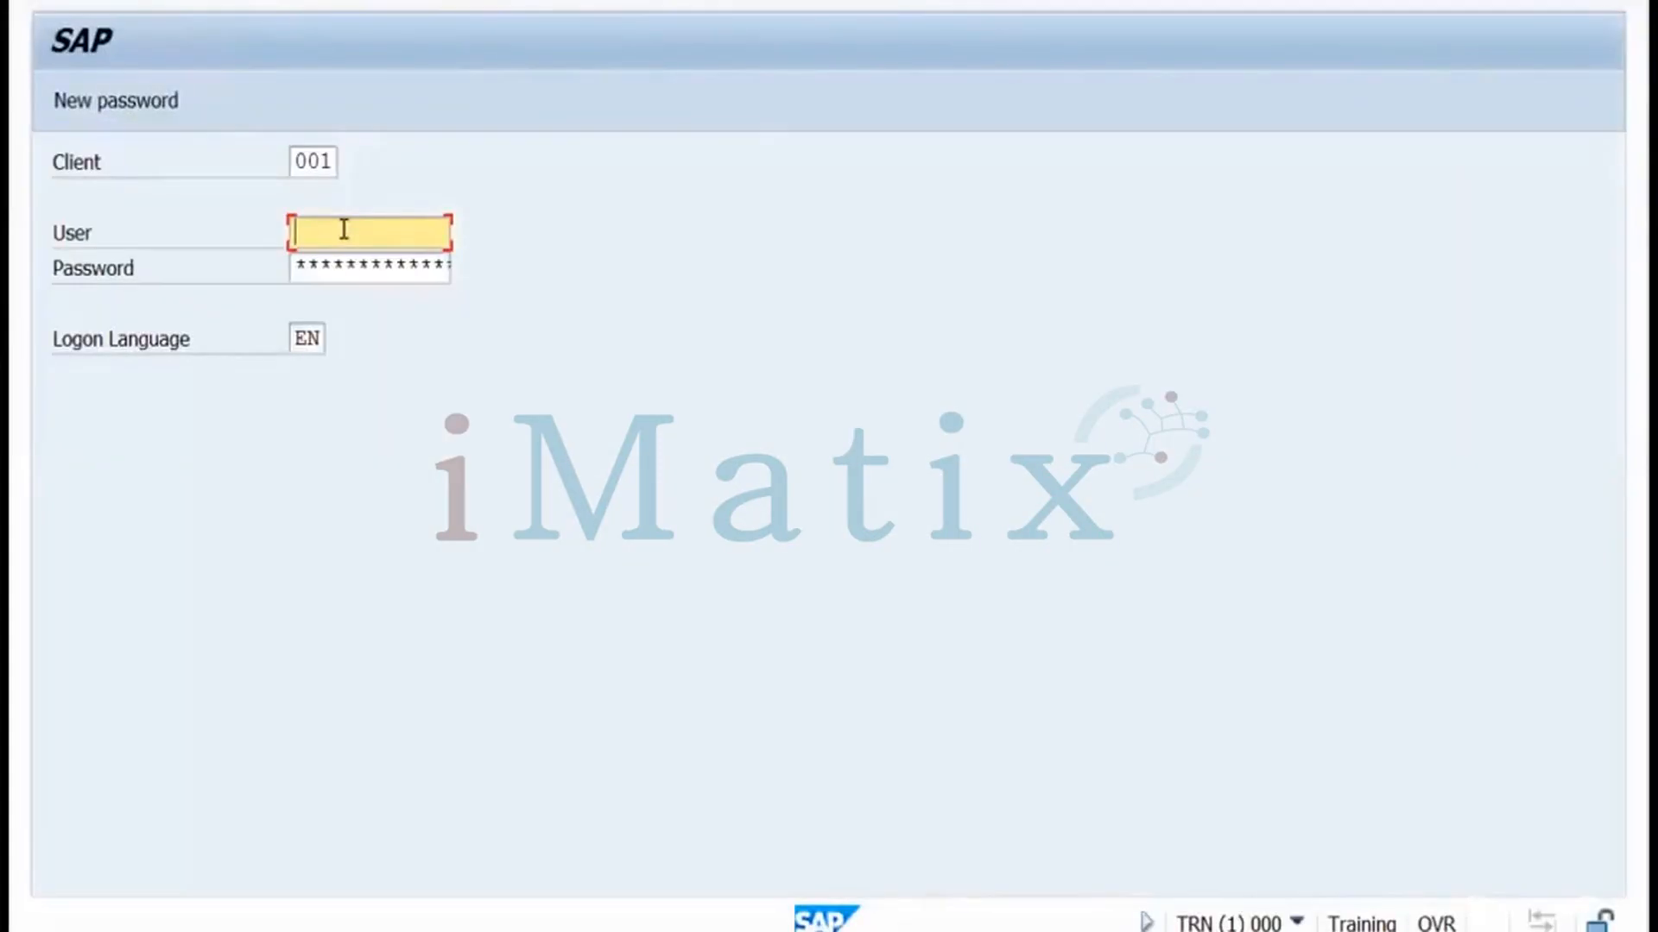
# Try logging on to TRN with the personal user ID, entering wrong passwords three times
pyautogui.write('sanjay')
pyautogui.click(336, 273)
pyautogui.write('*****')
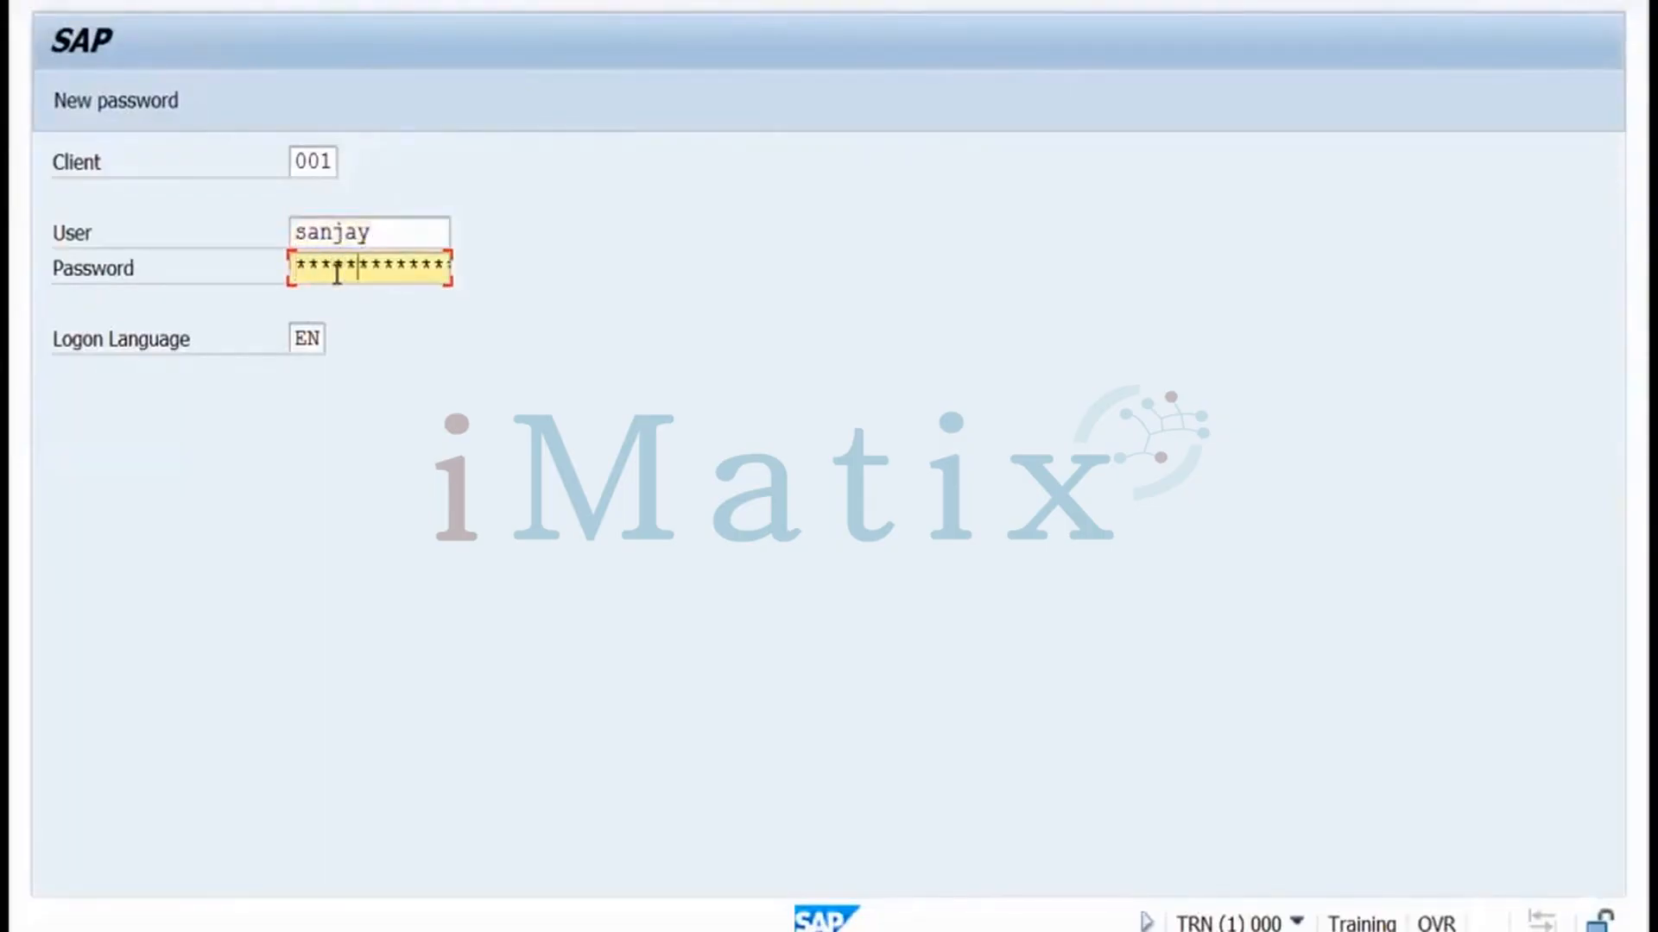
pyautogui.press('Return')
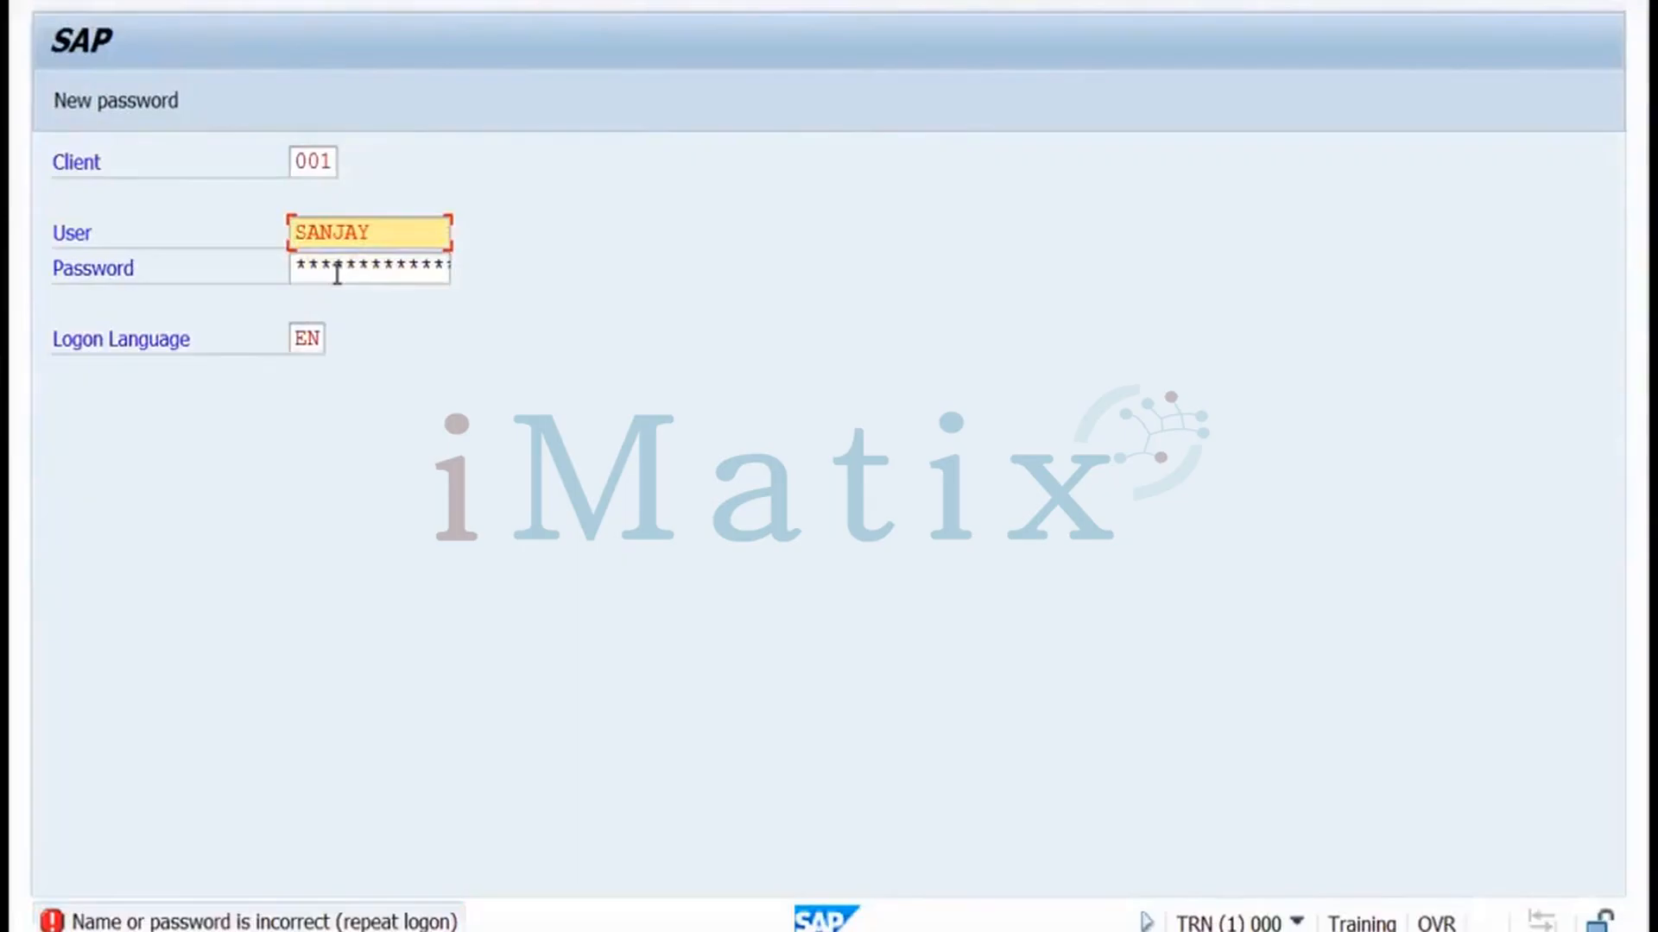
pyautogui.click(337, 273)
pyautogui.write('****')
pyautogui.press('Return')
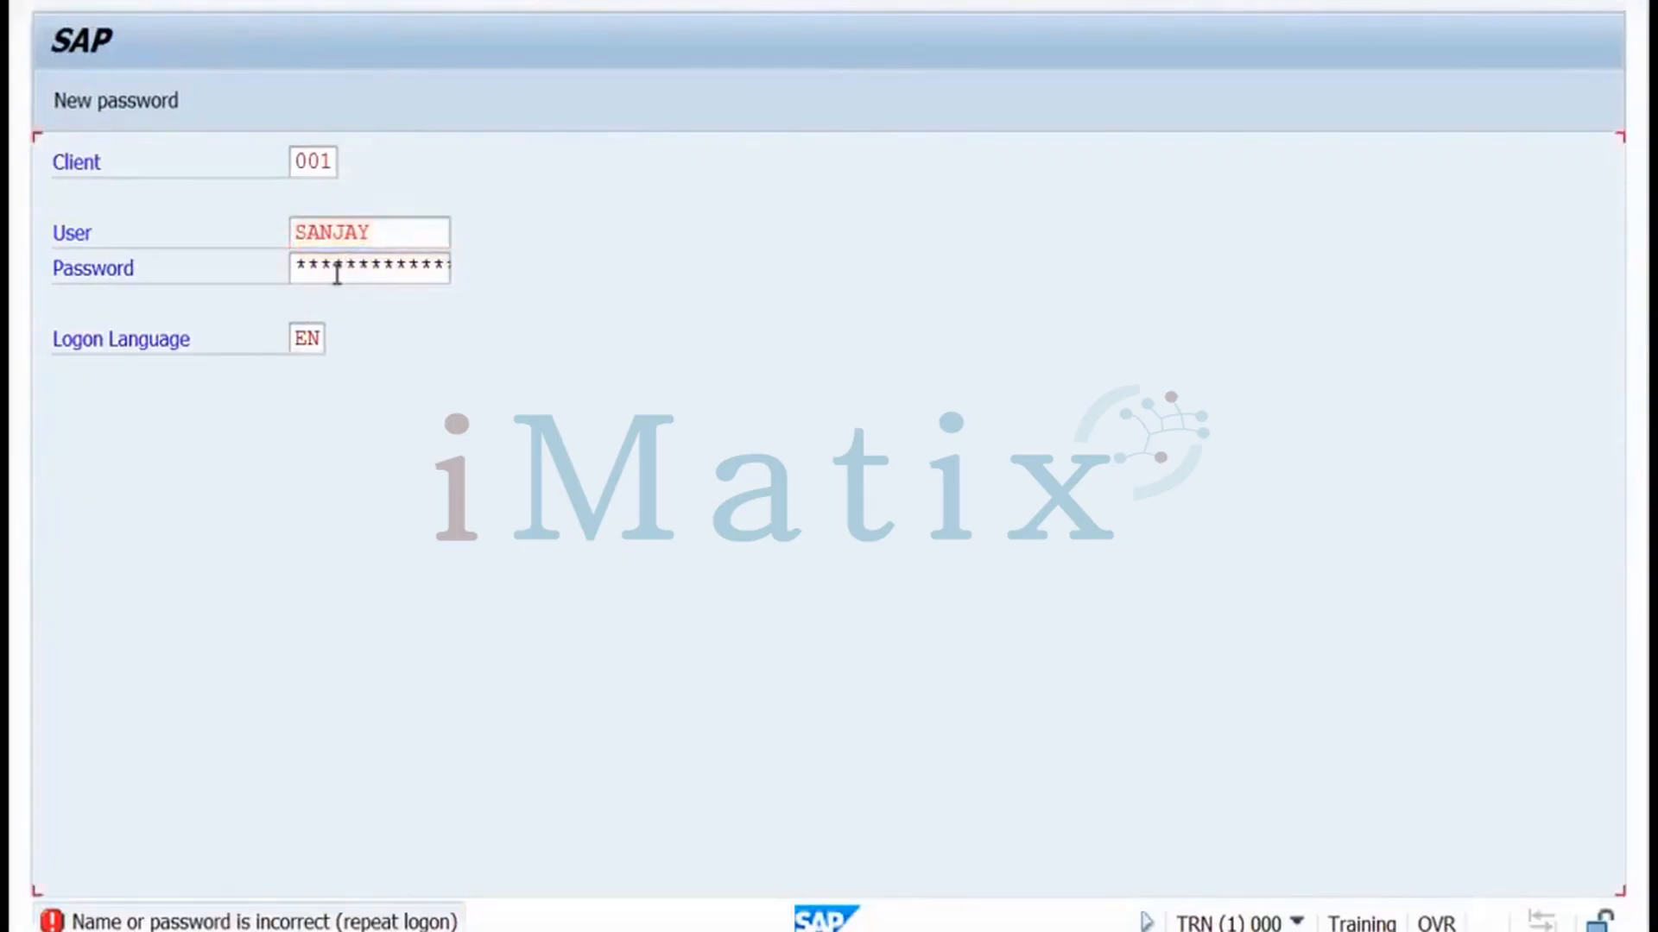
pyautogui.click(336, 273)
pyautogui.write('*')
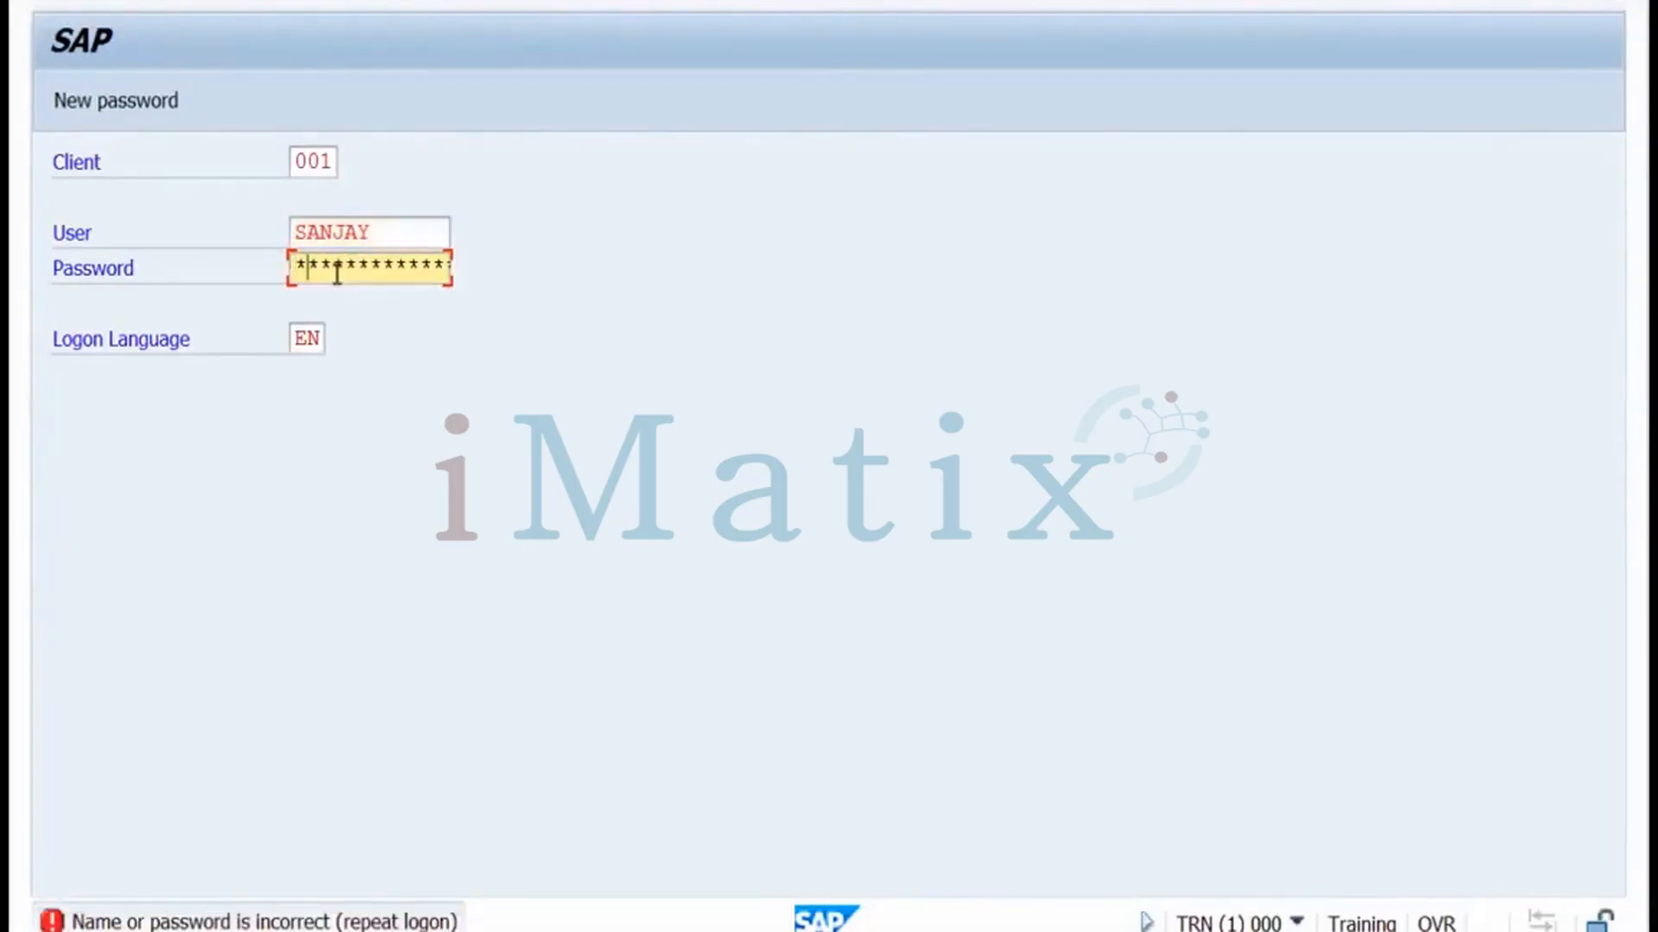
pyautogui.write('***')
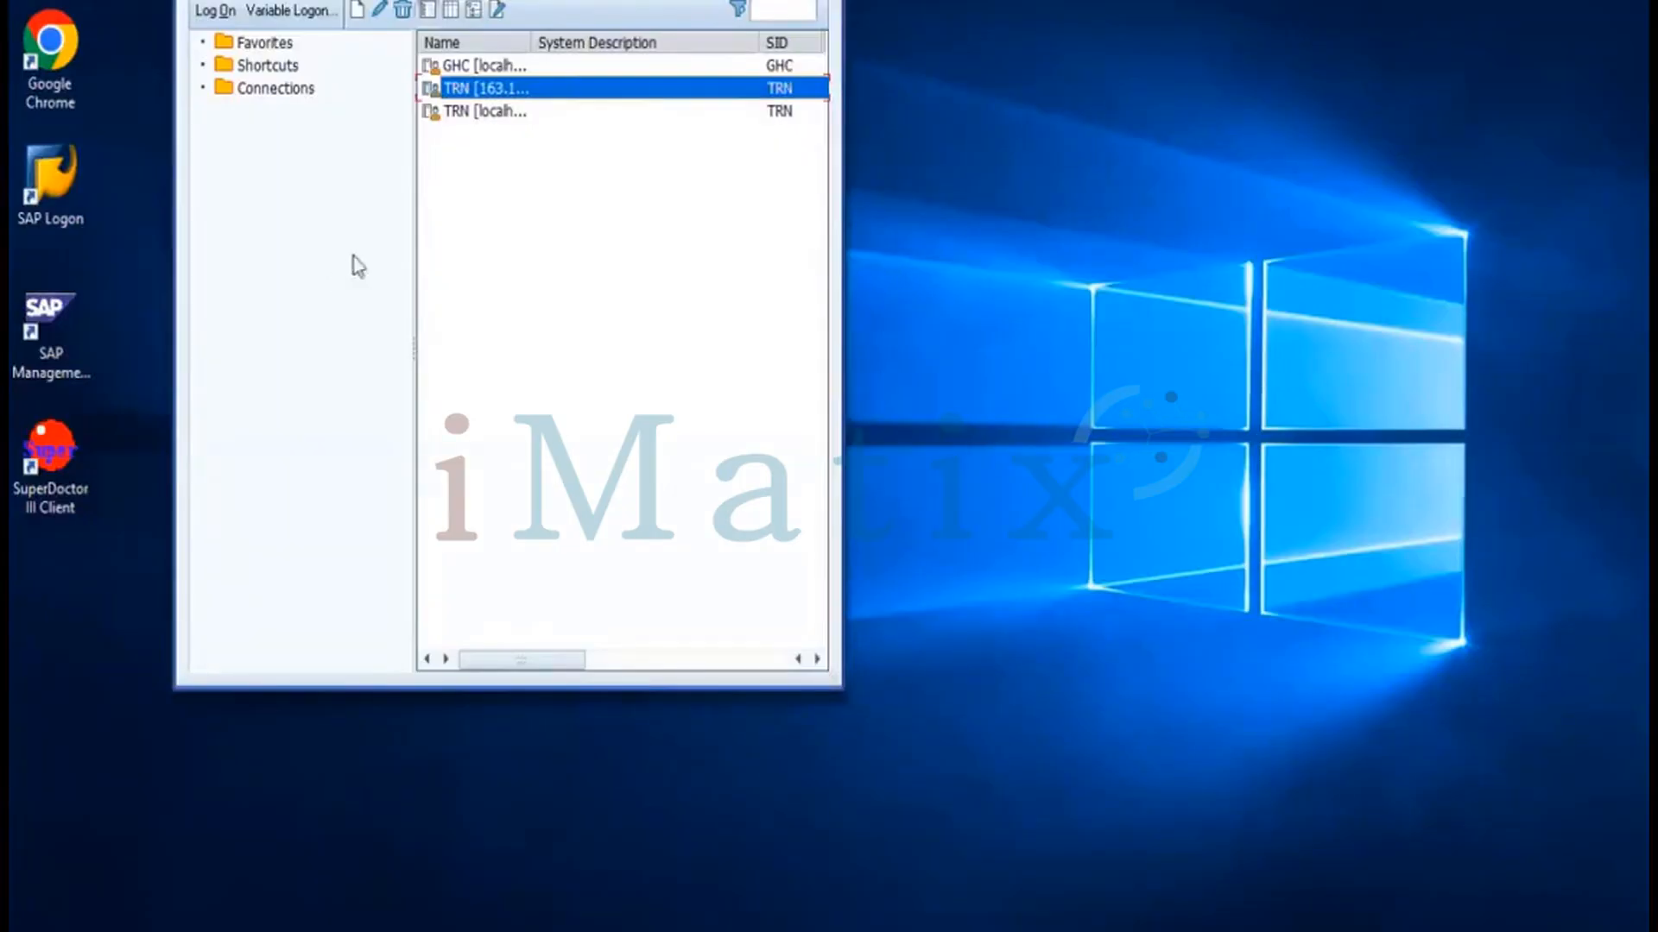
# Open another TRN logon and retry the same user until it is locked for too many failed attempts
pyautogui.doubleClick(487, 89)
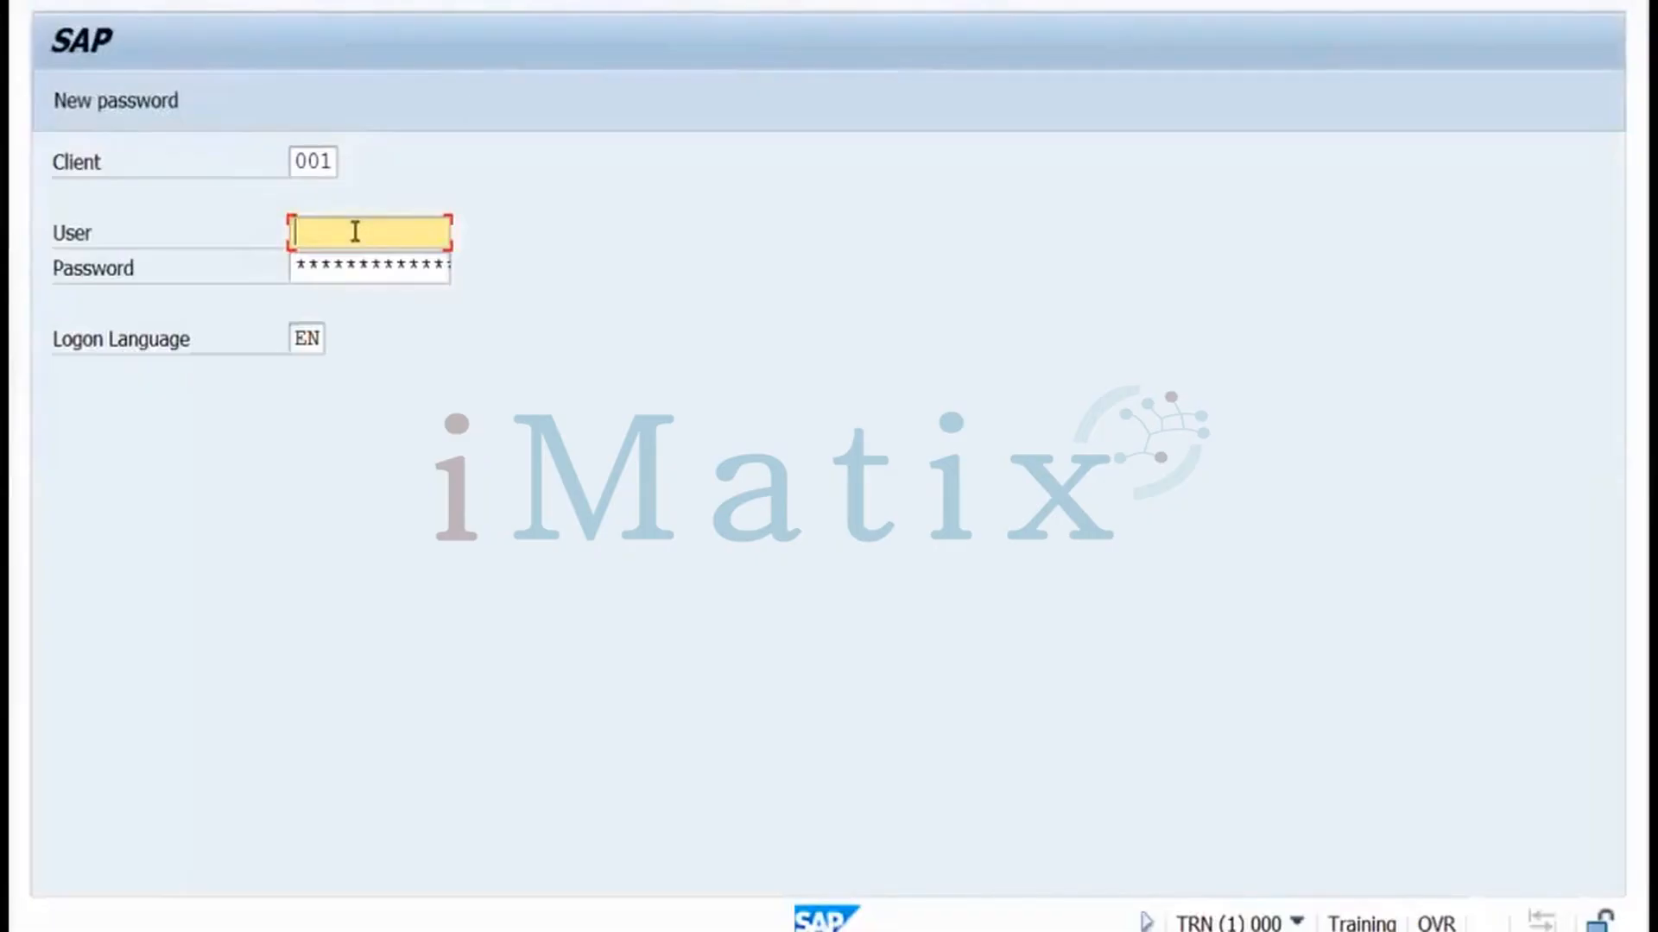
pyautogui.write('sanjay')
pyautogui.click(343, 264)
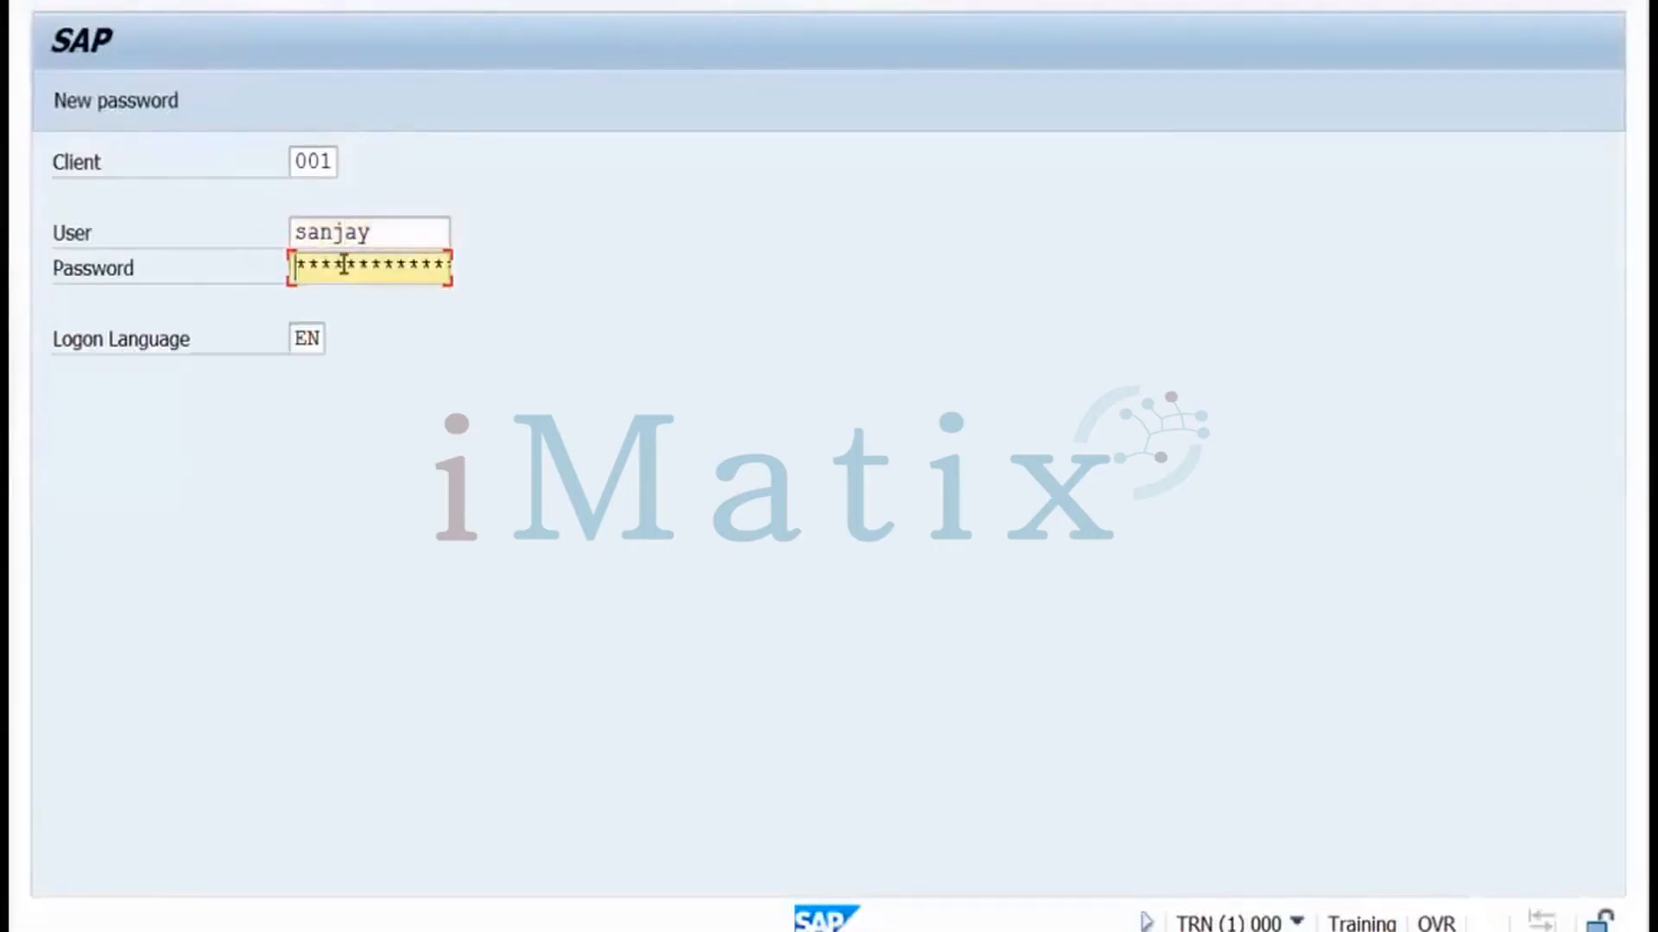
pyautogui.write('****')
pyautogui.press('Return')
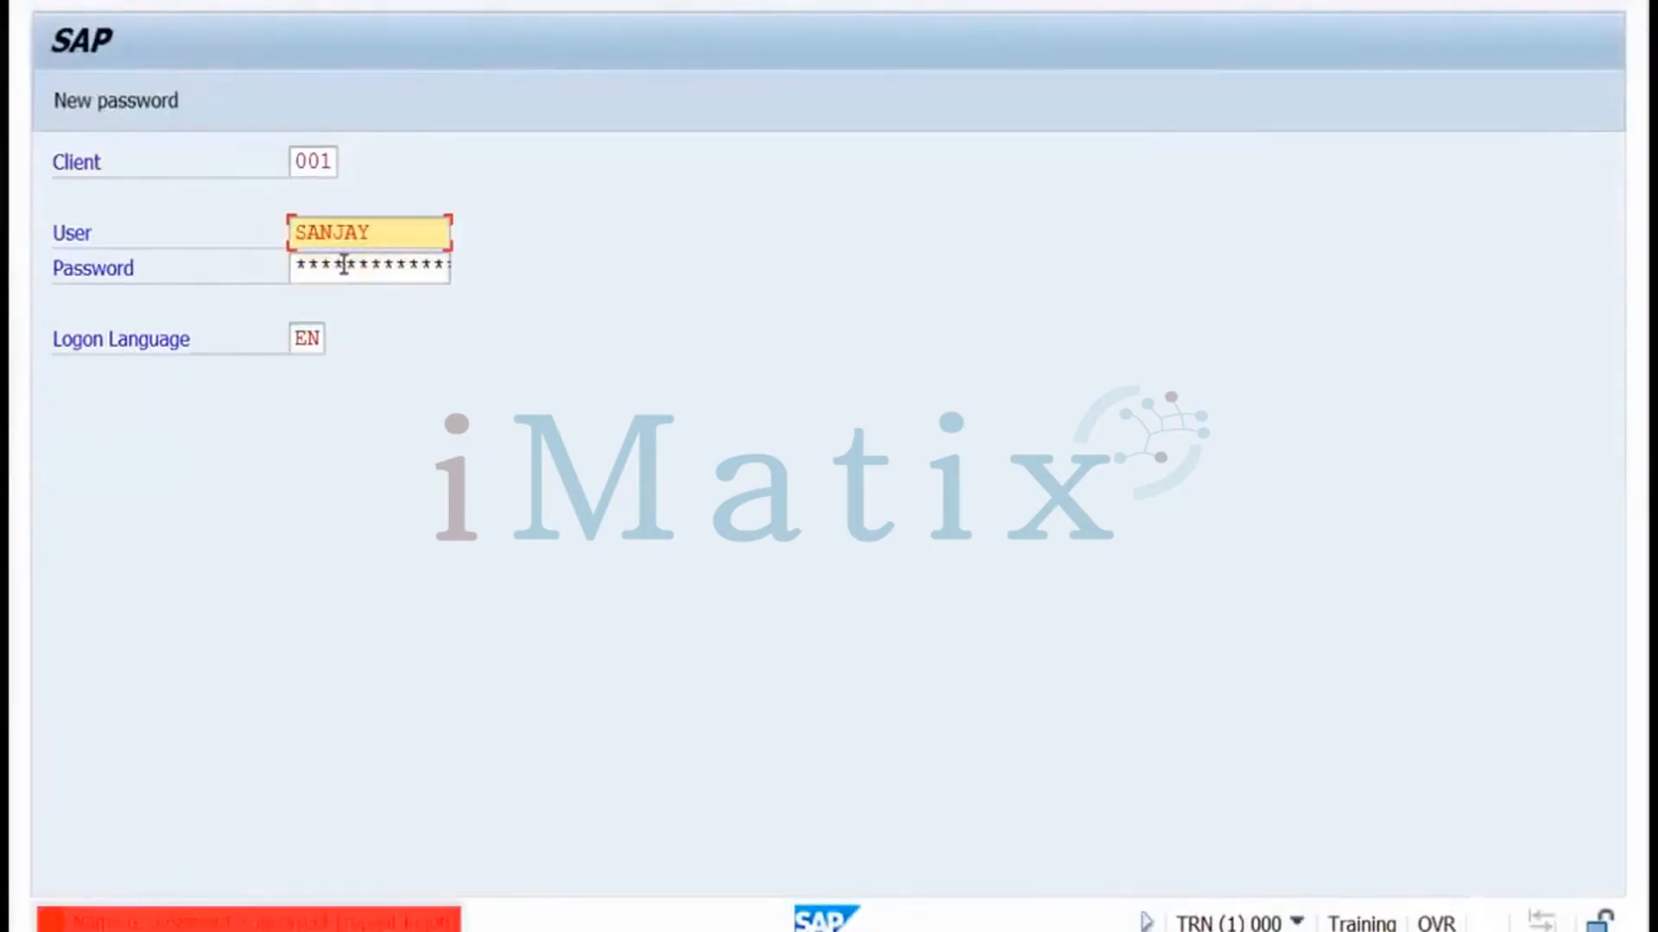
pyautogui.write('*****')
pyautogui.press('Return')
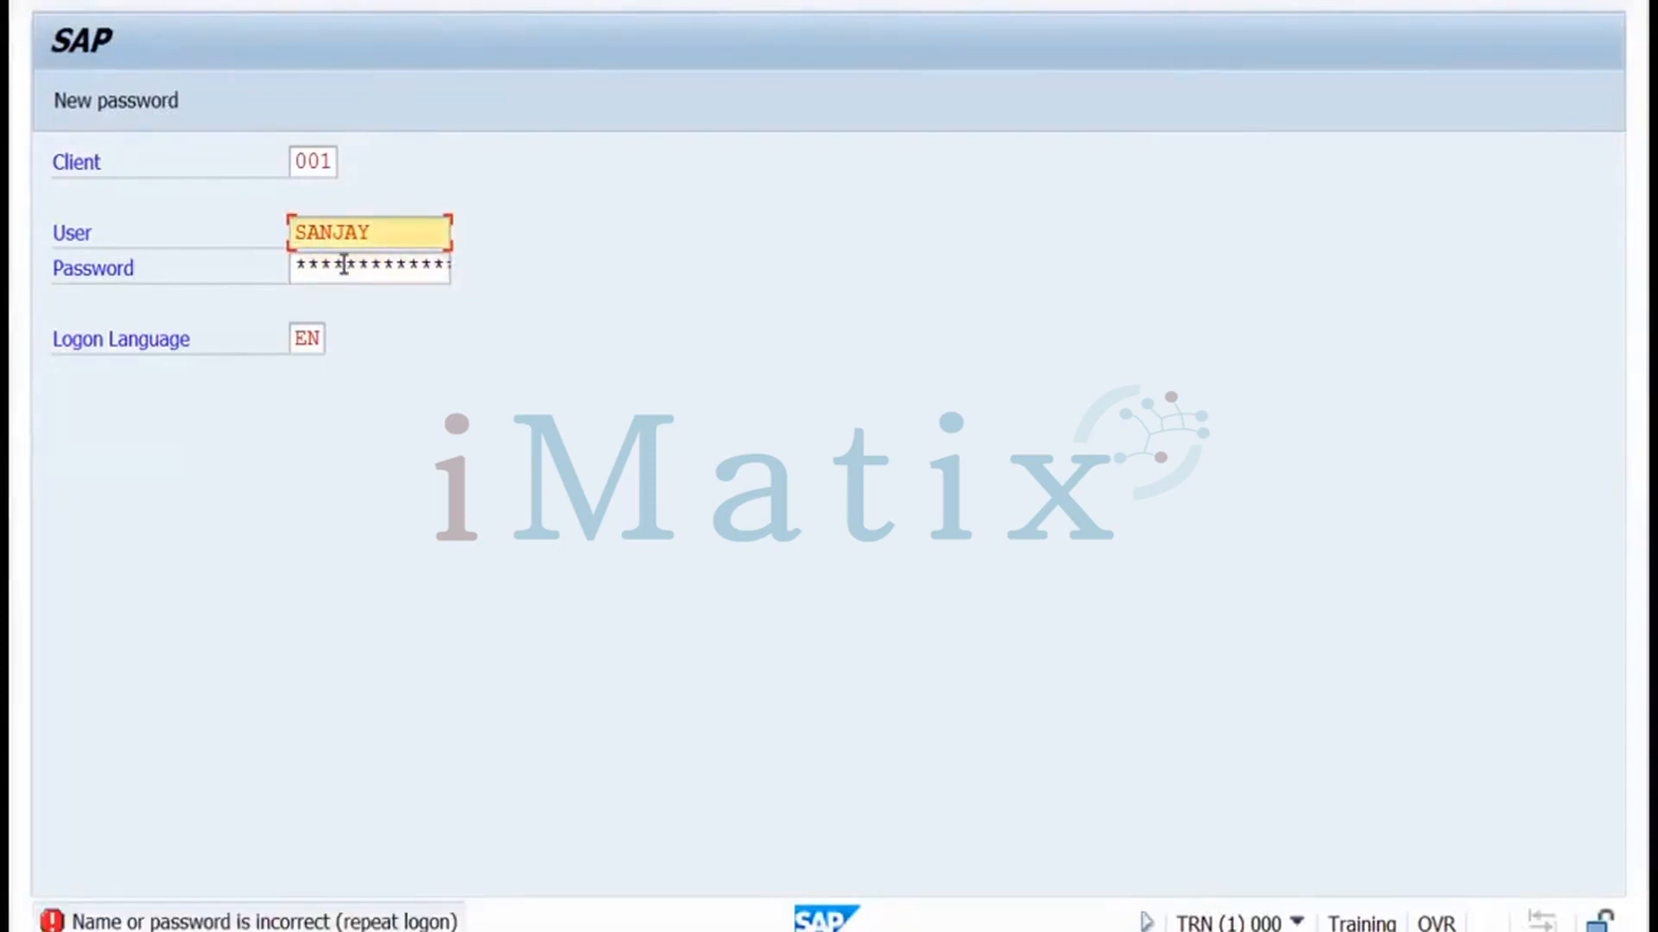
pyautogui.press('Tab')
pyautogui.write('****')
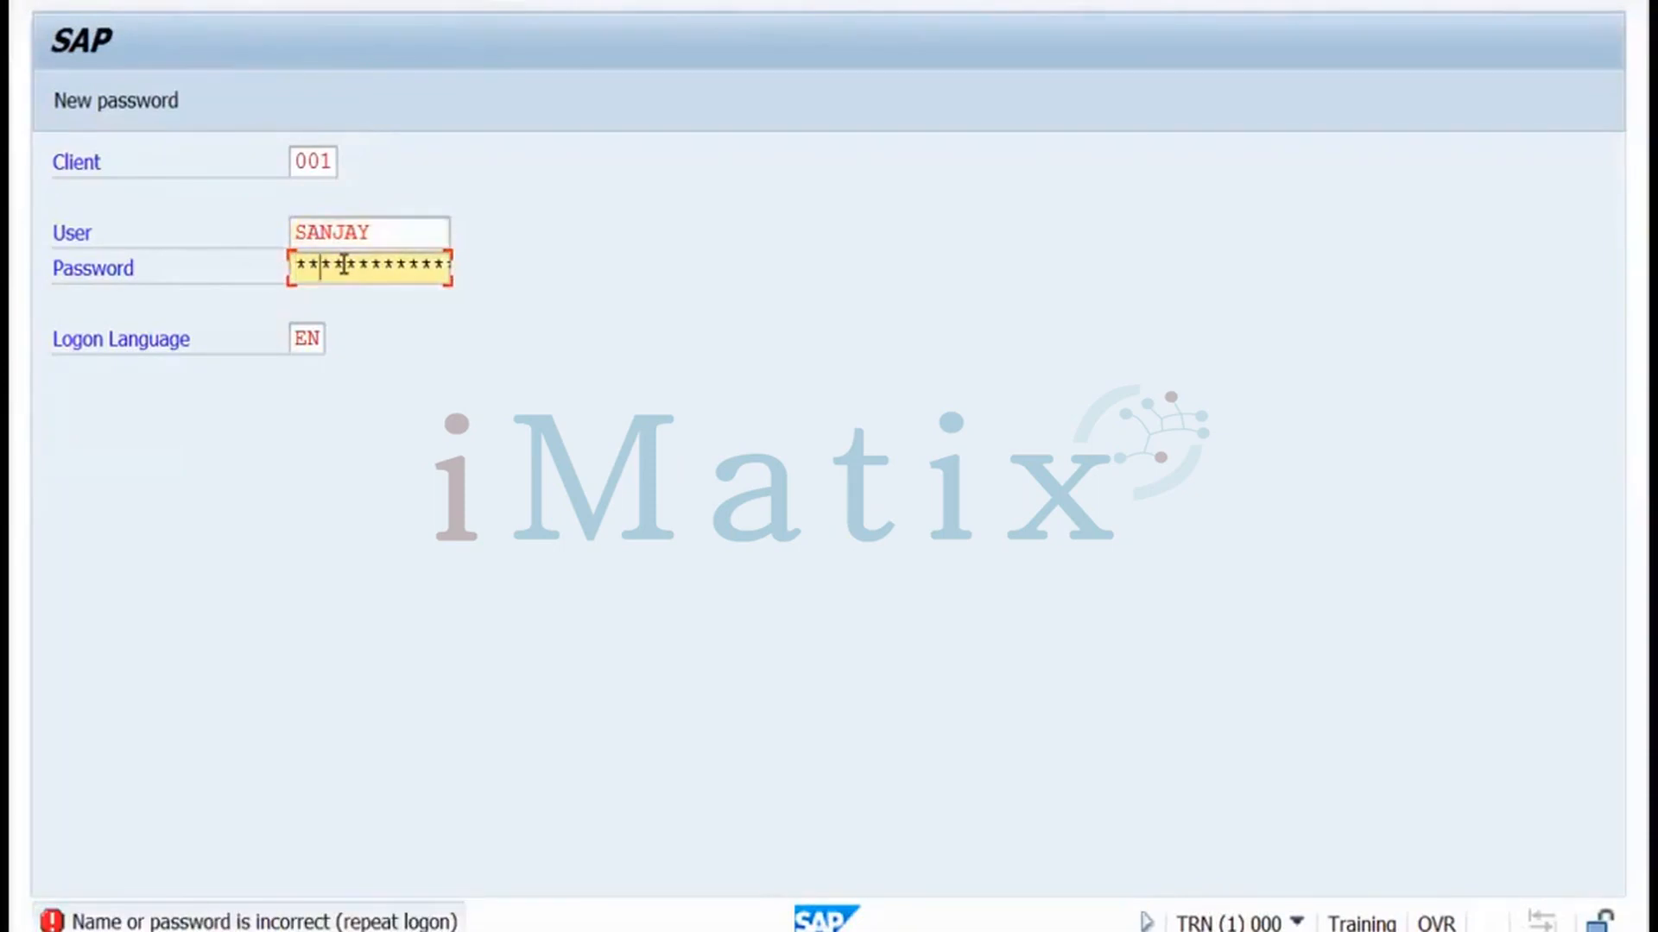
pyautogui.press('Return')
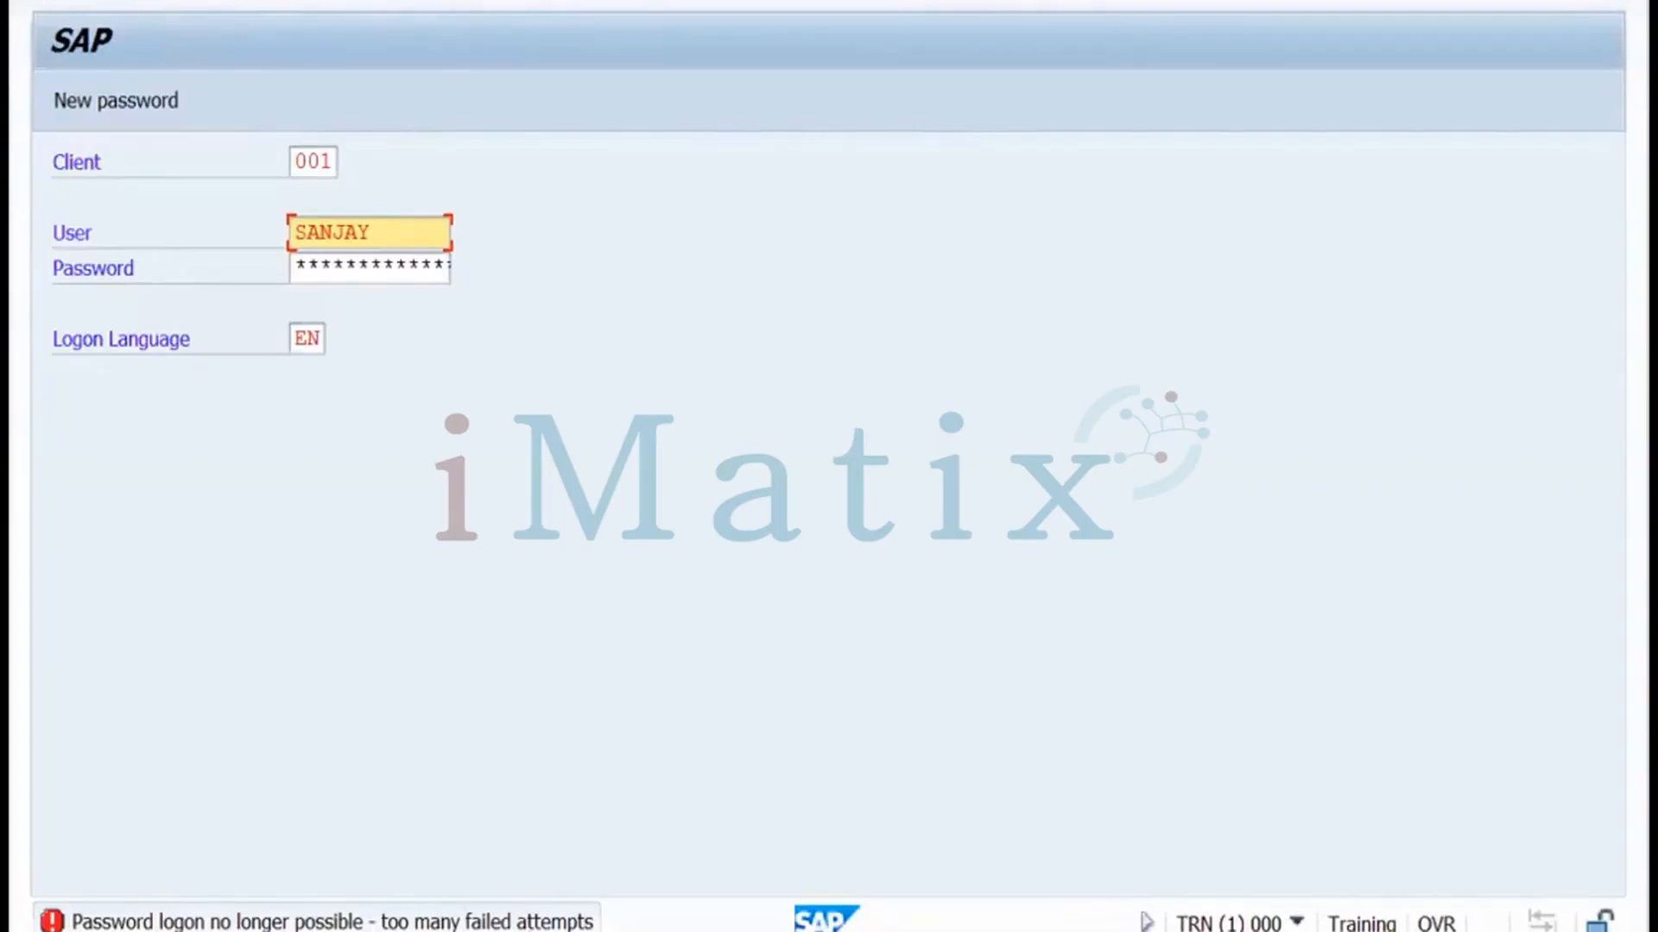
# Dismiss the lockout message and bring the SAP Logon connection list forward
pyautogui.click(387, 481)
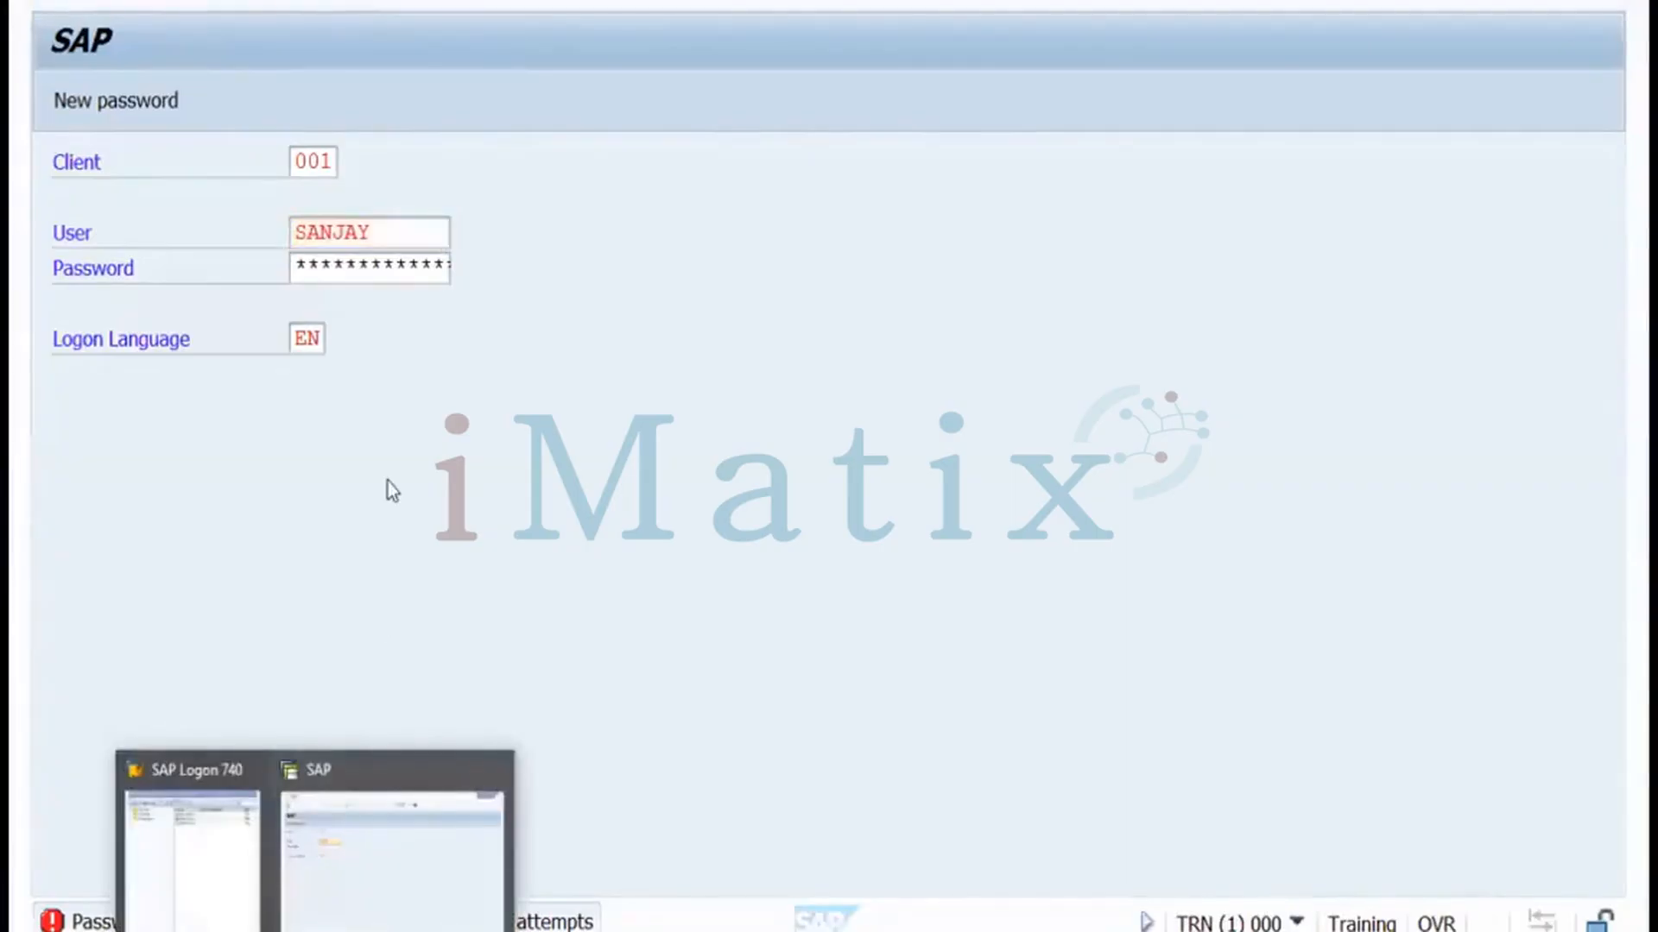
pyautogui.click(369, 468)
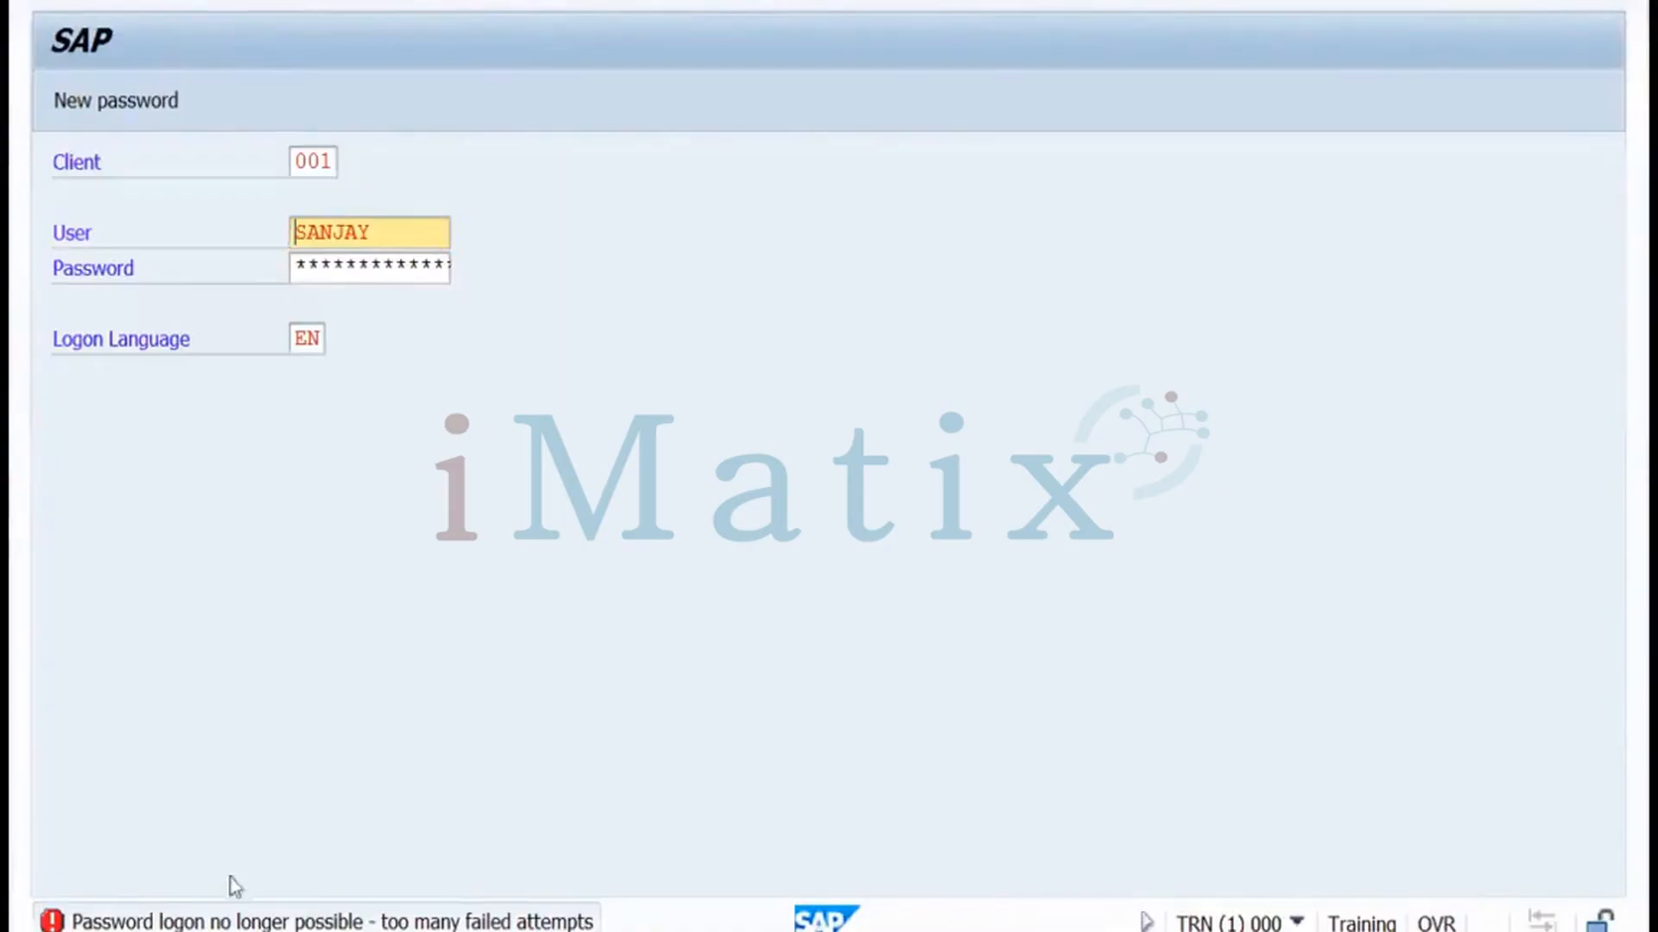
pyautogui.click(205, 853)
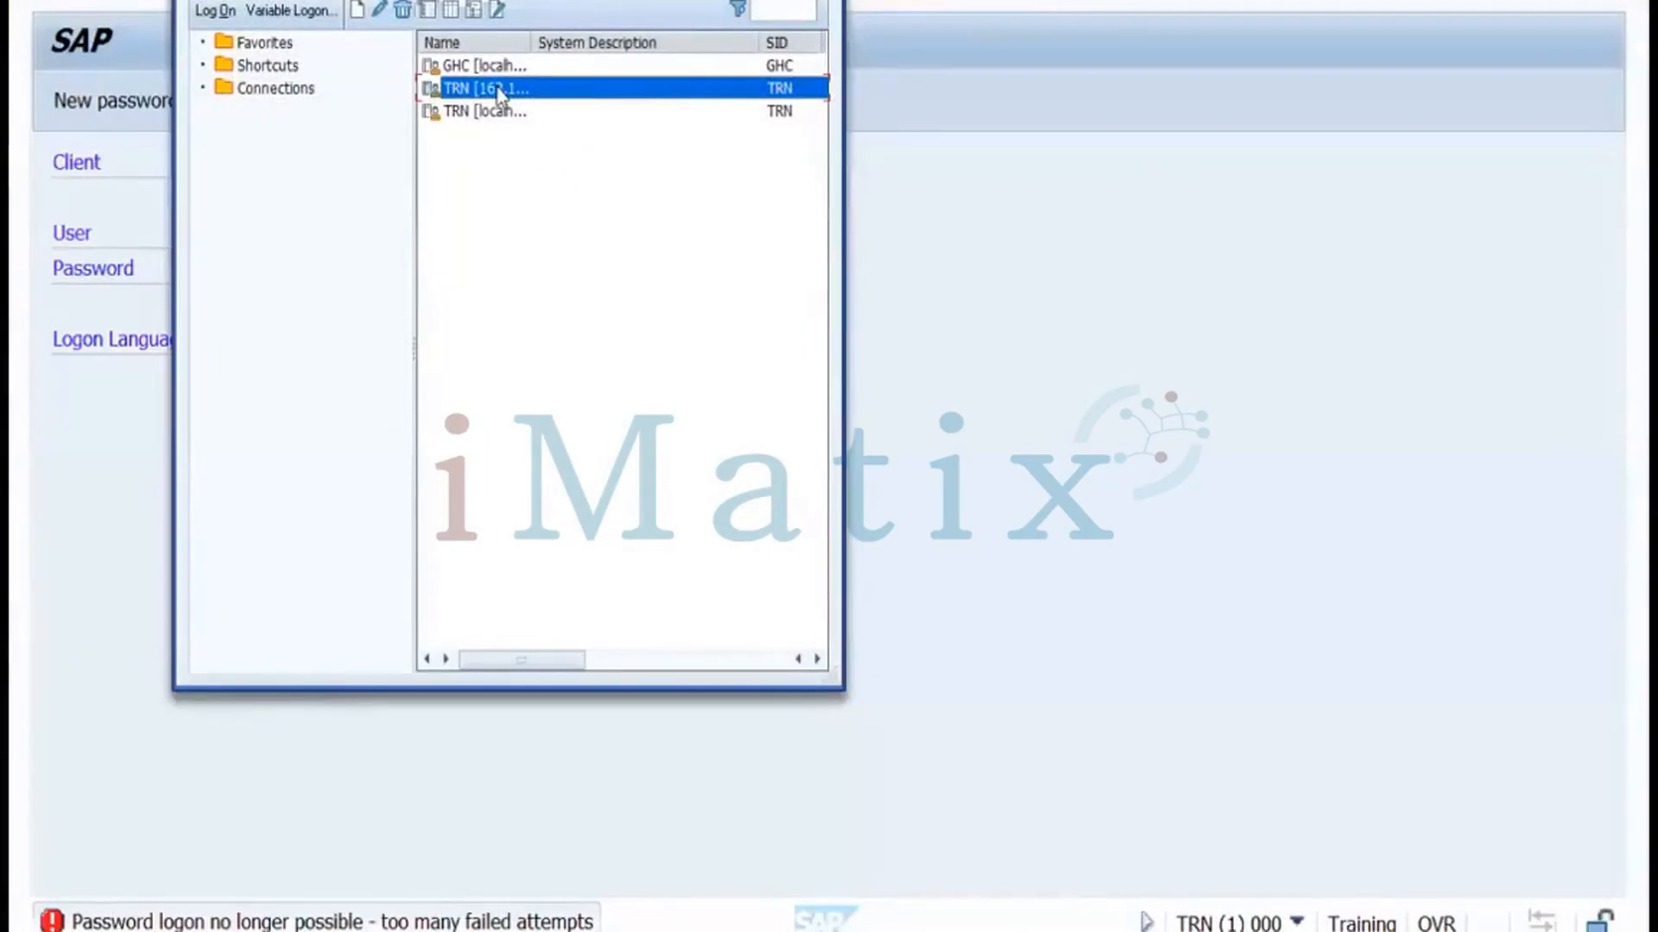
# Log on to TRN client 001 as DDIC with its password and open User Maintenance
pyautogui.doubleClick(501, 88)
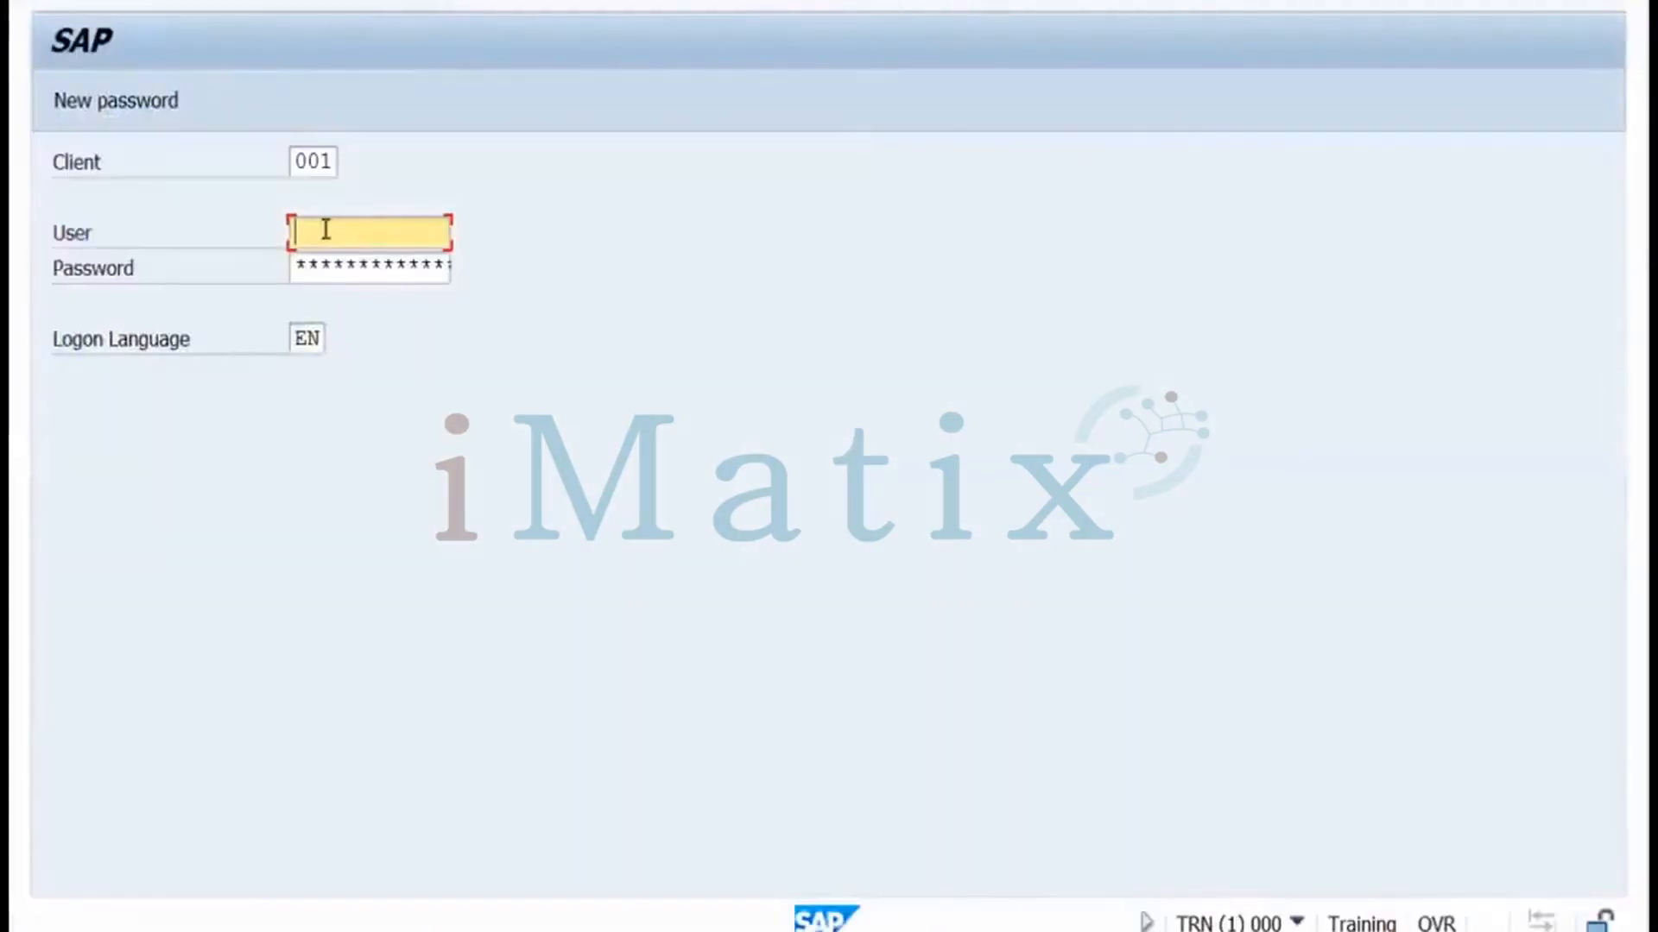
pyautogui.write('ddic')
pyautogui.press('Tab')
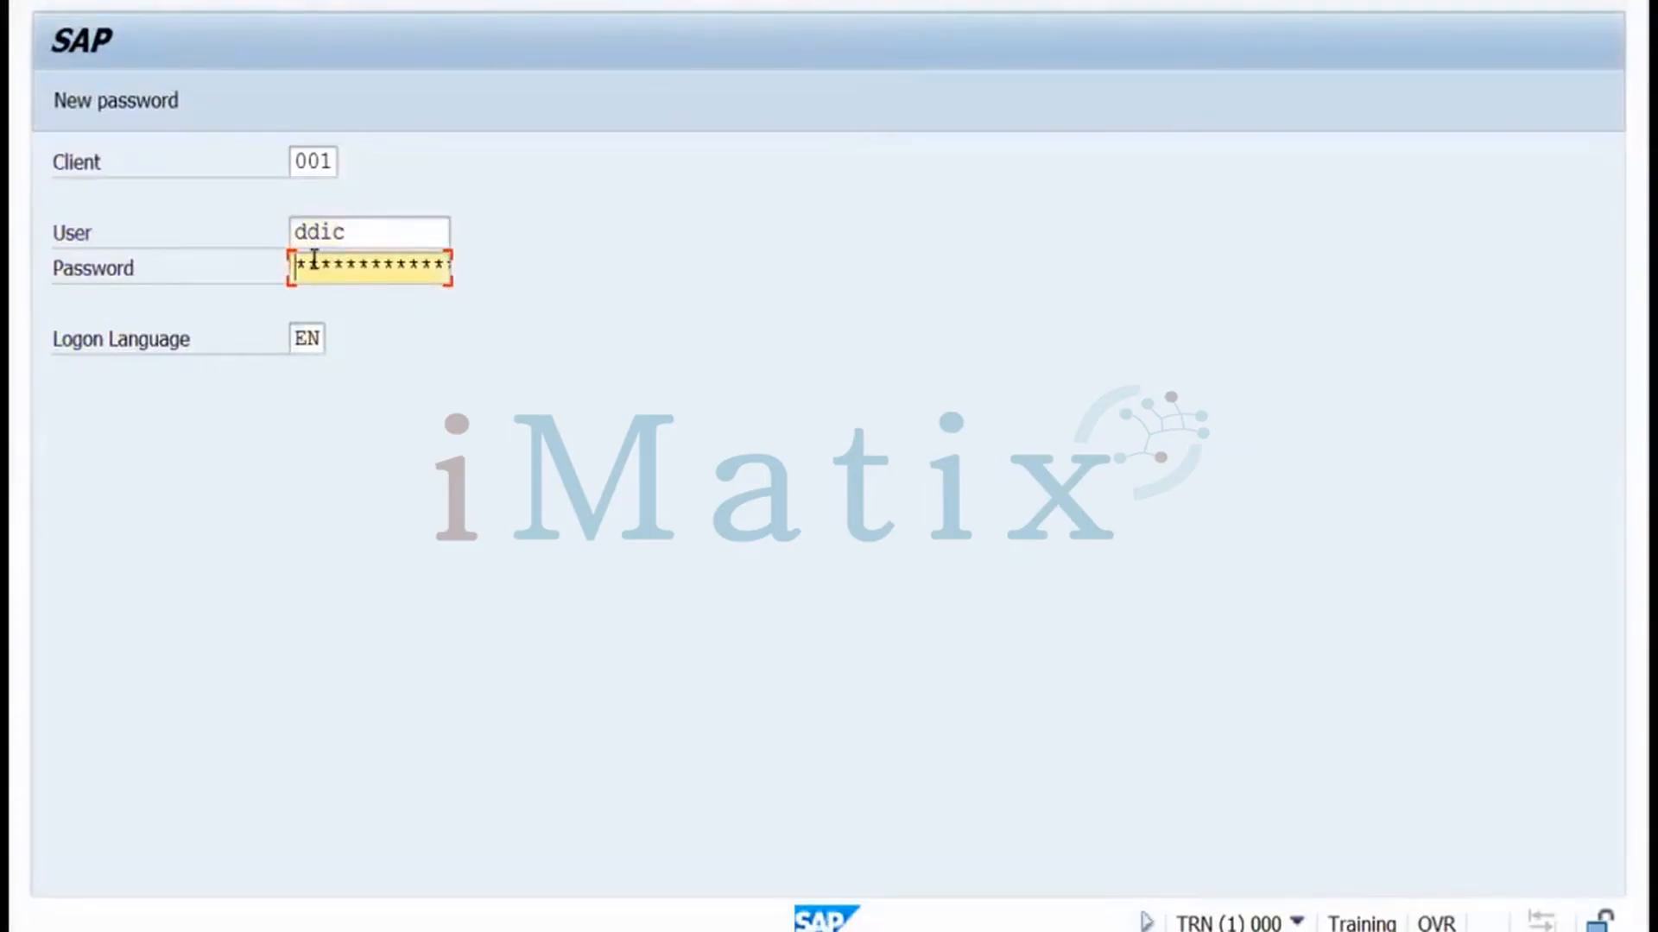
pyautogui.write('*******')
pyautogui.press('Return')
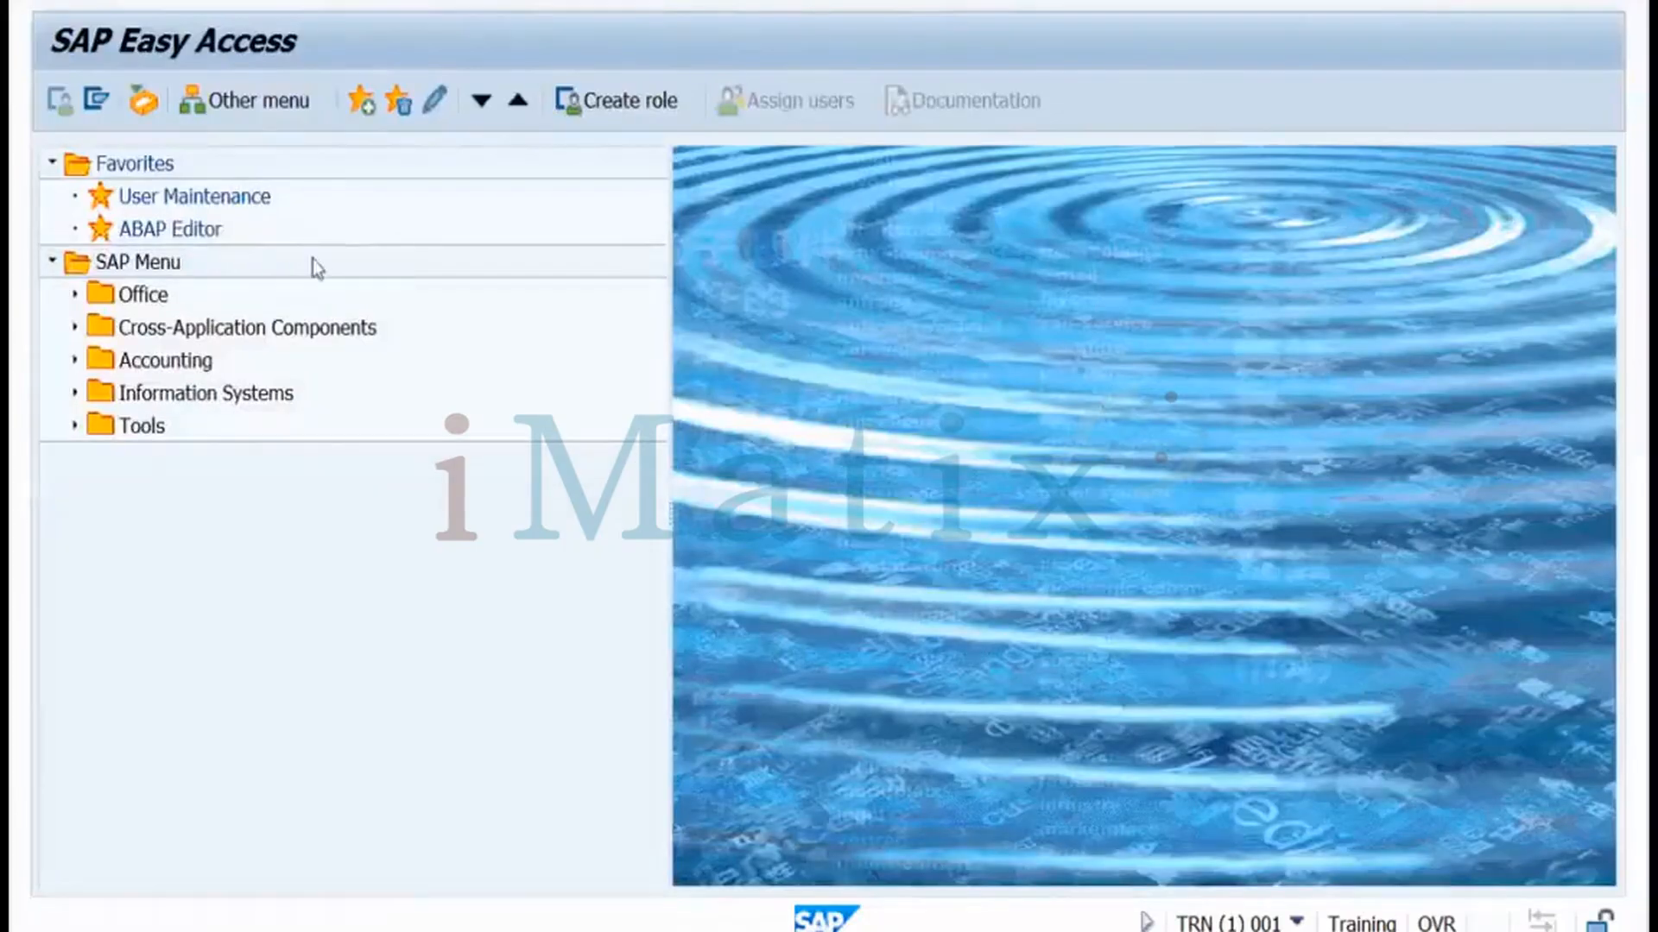
pyautogui.press('Return')
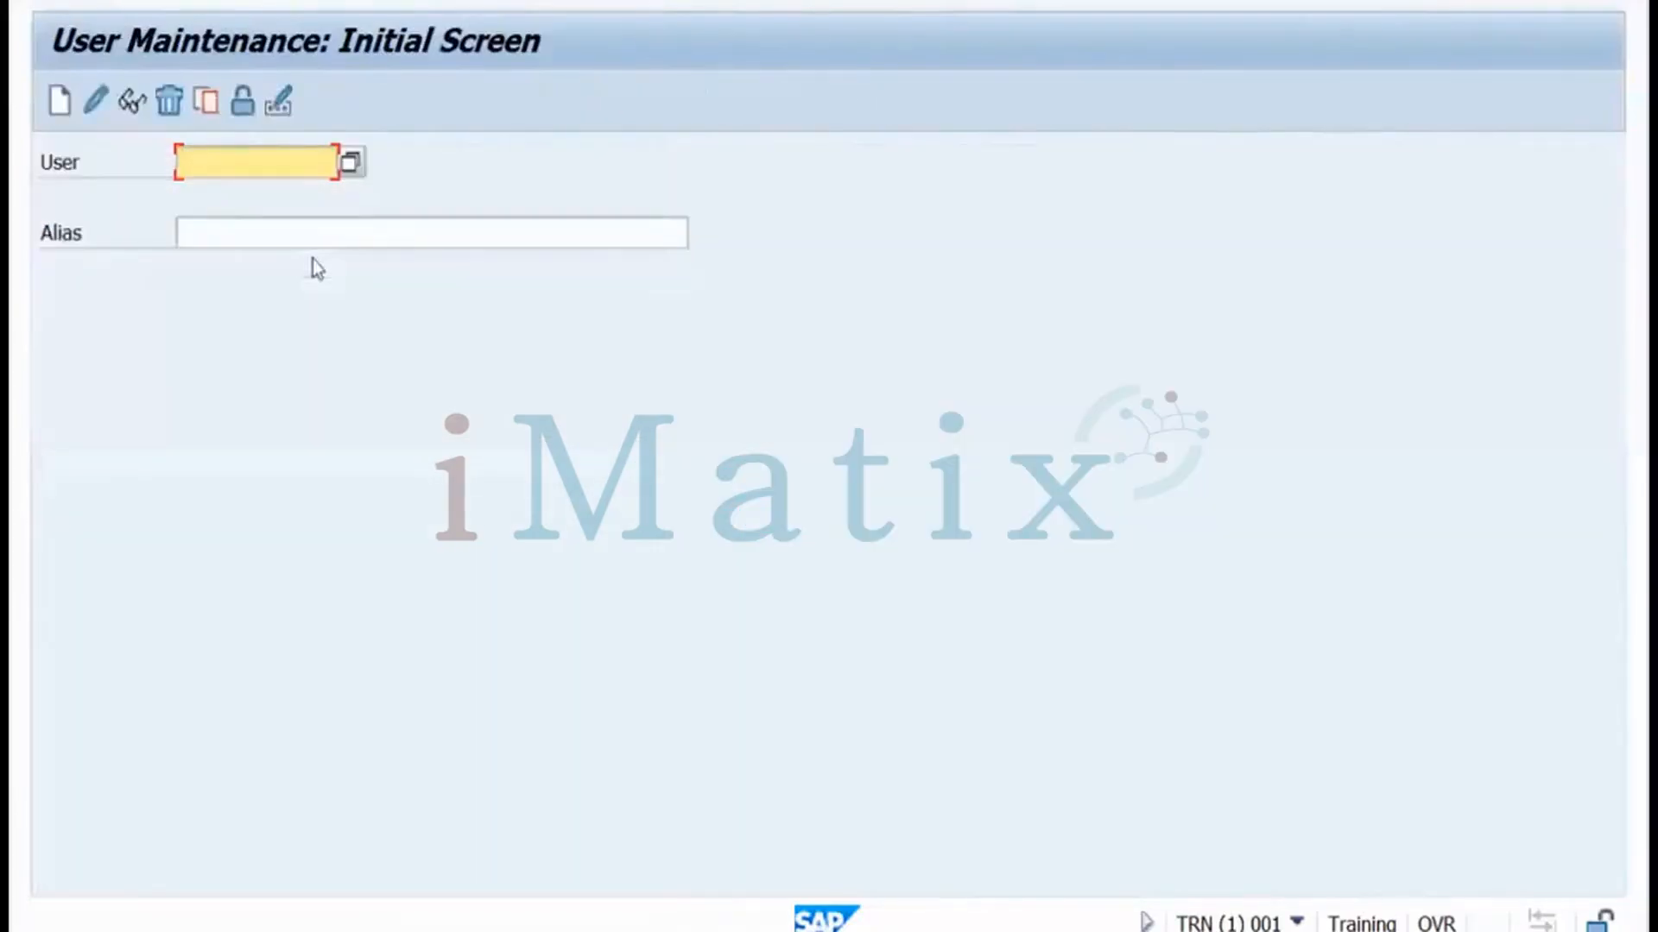
# Unlock the locked personal user in SU01 after reviewing its lock reason, then return to the menu
pyautogui.write('sanjay')
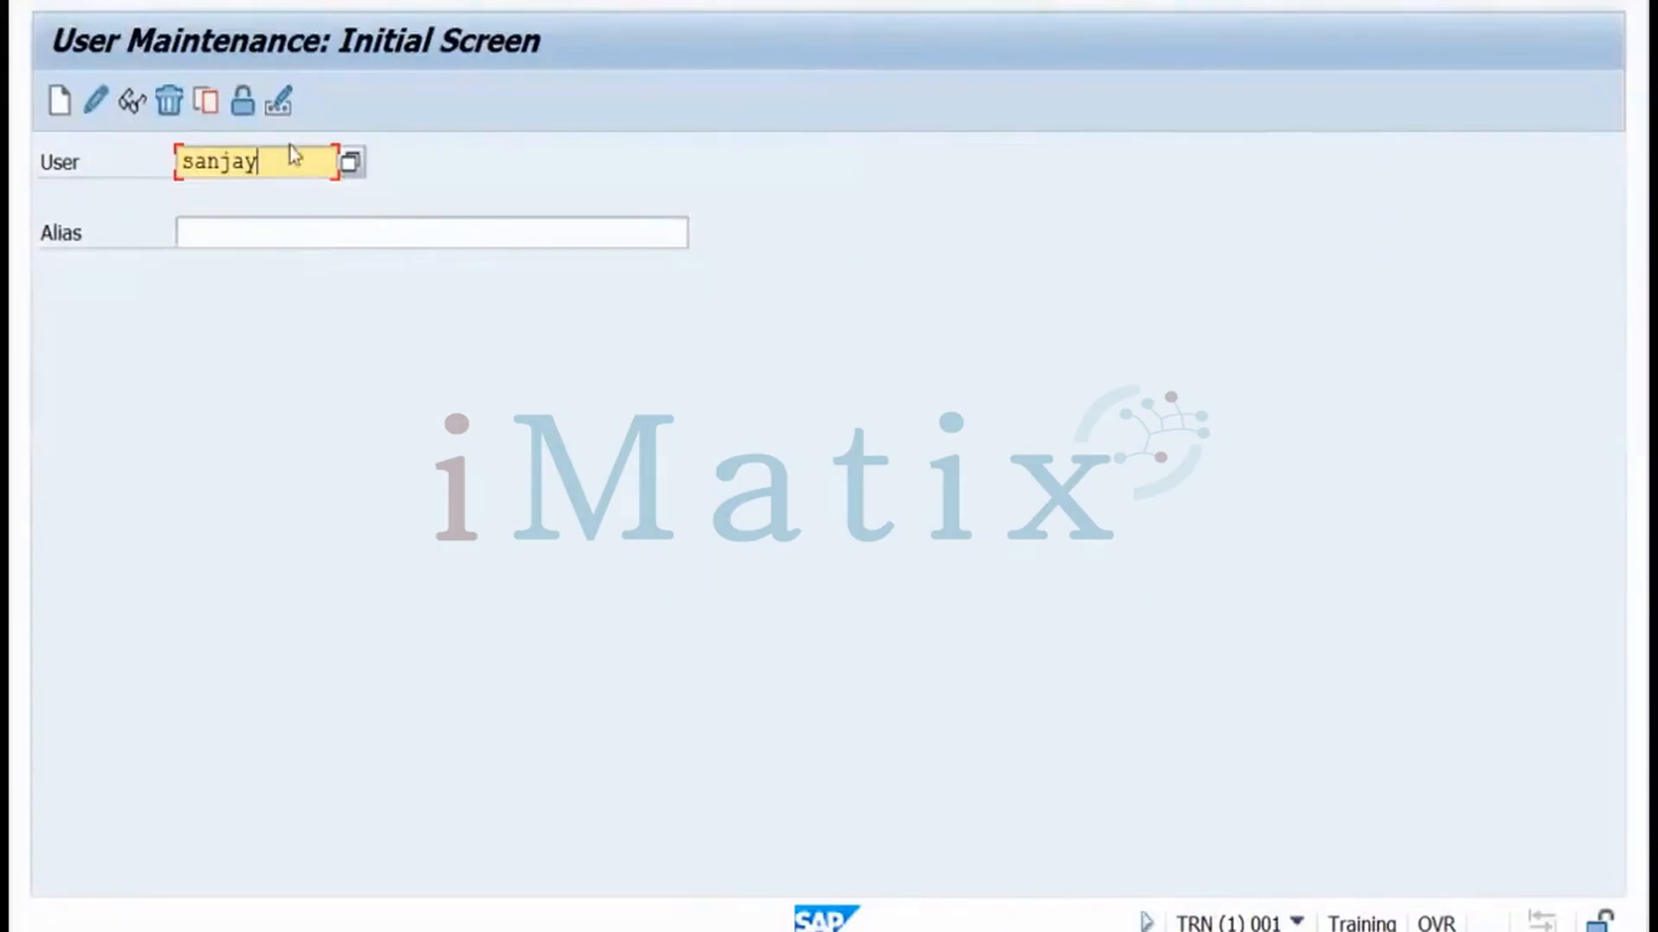
pyautogui.click(247, 115)
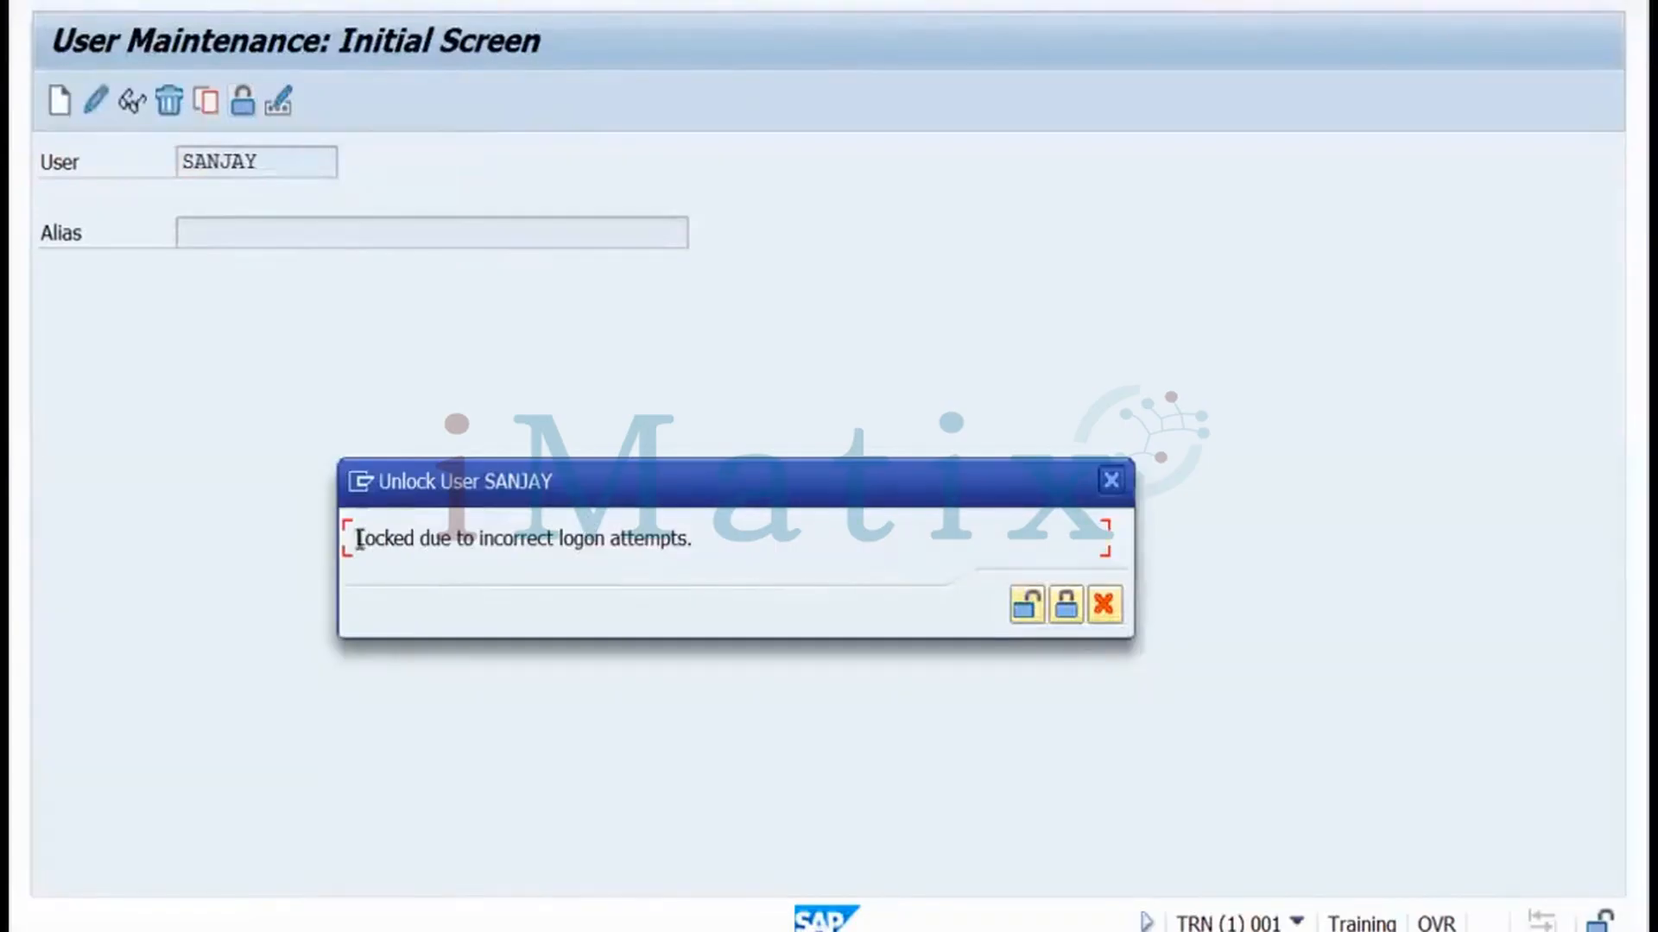
pyautogui.moveTo(360, 539); pyautogui.dragTo(683, 536)
pyautogui.moveTo(691, 538); pyautogui.dragTo(696, 539)
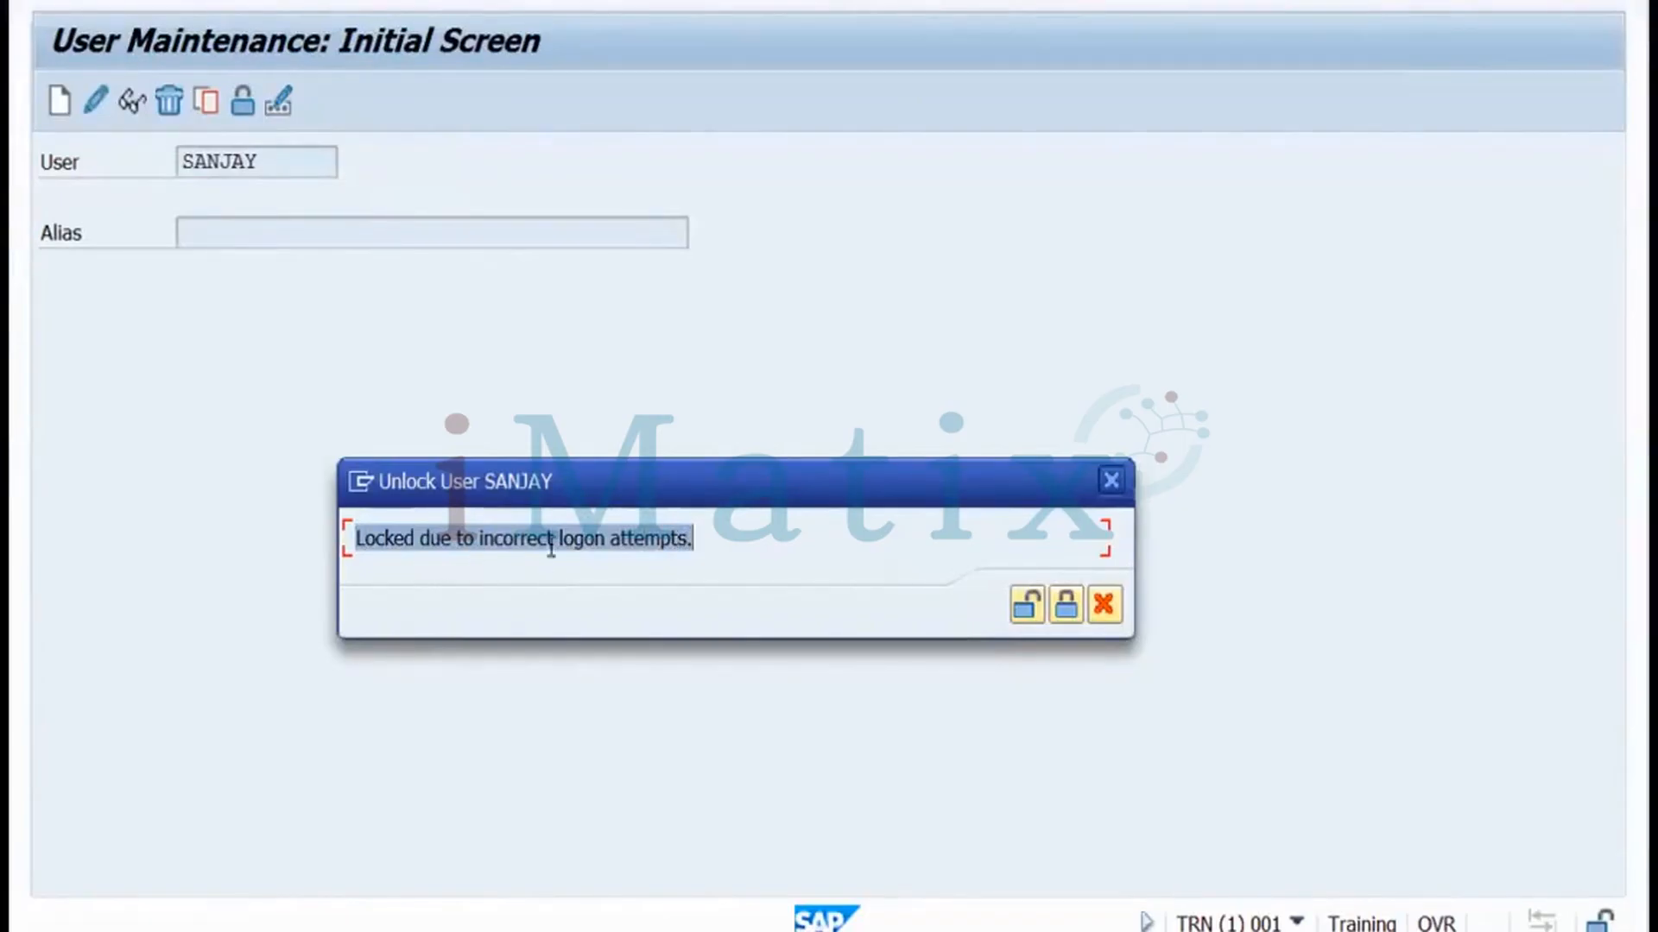
pyautogui.click(1029, 609)
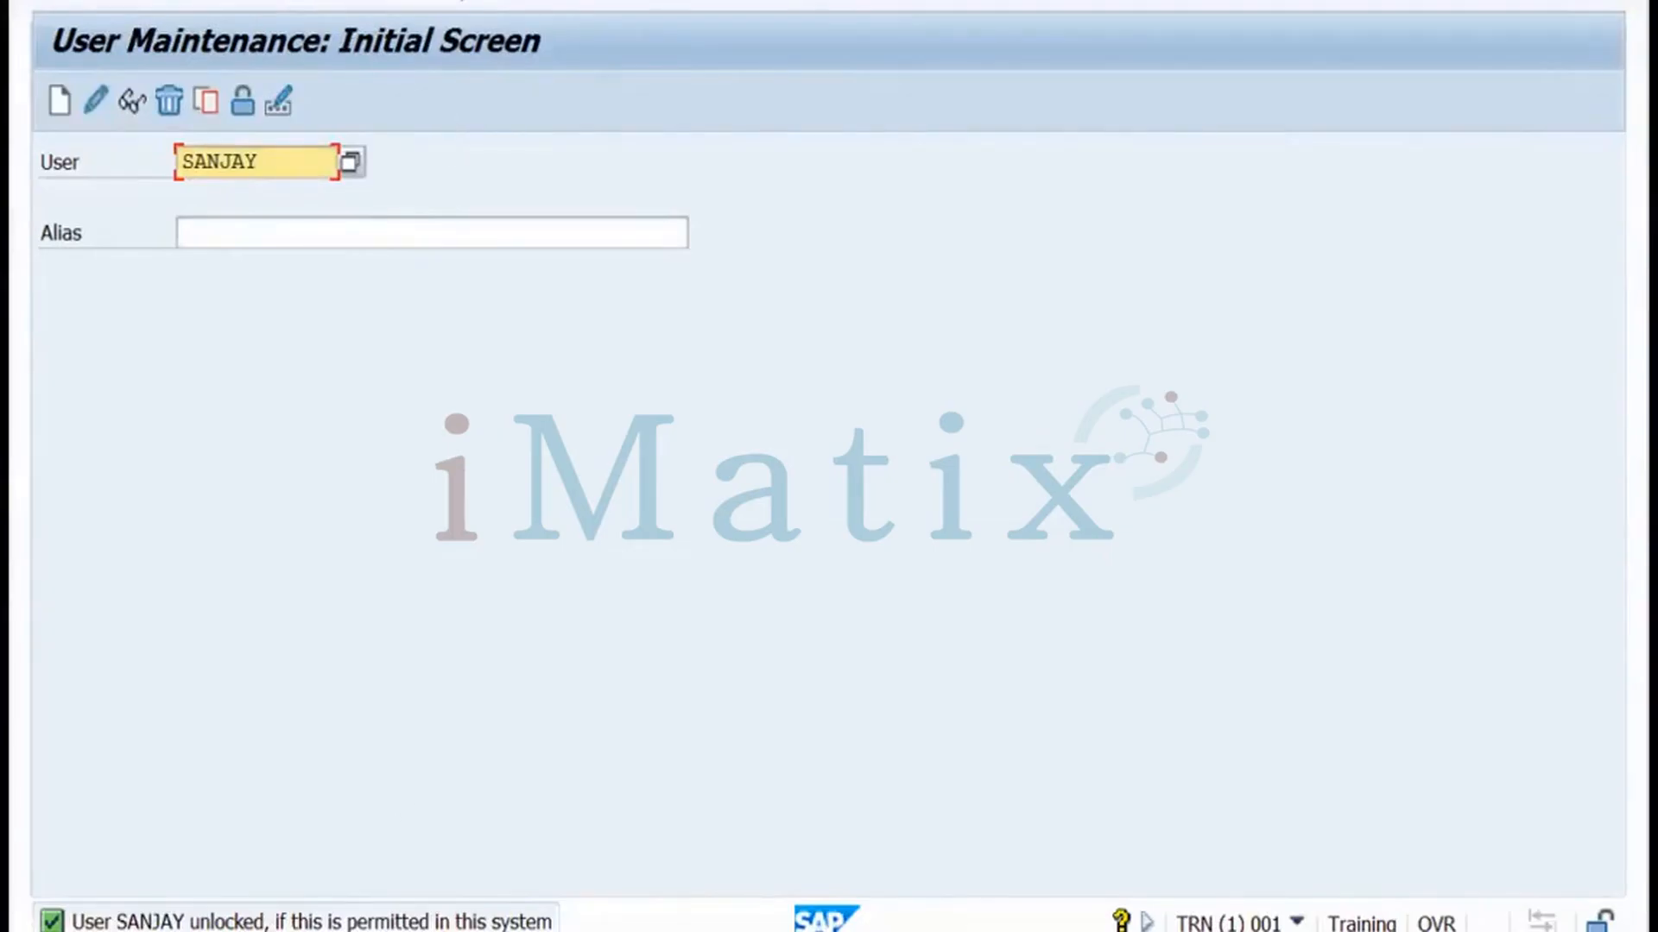
pyautogui.press('F3')
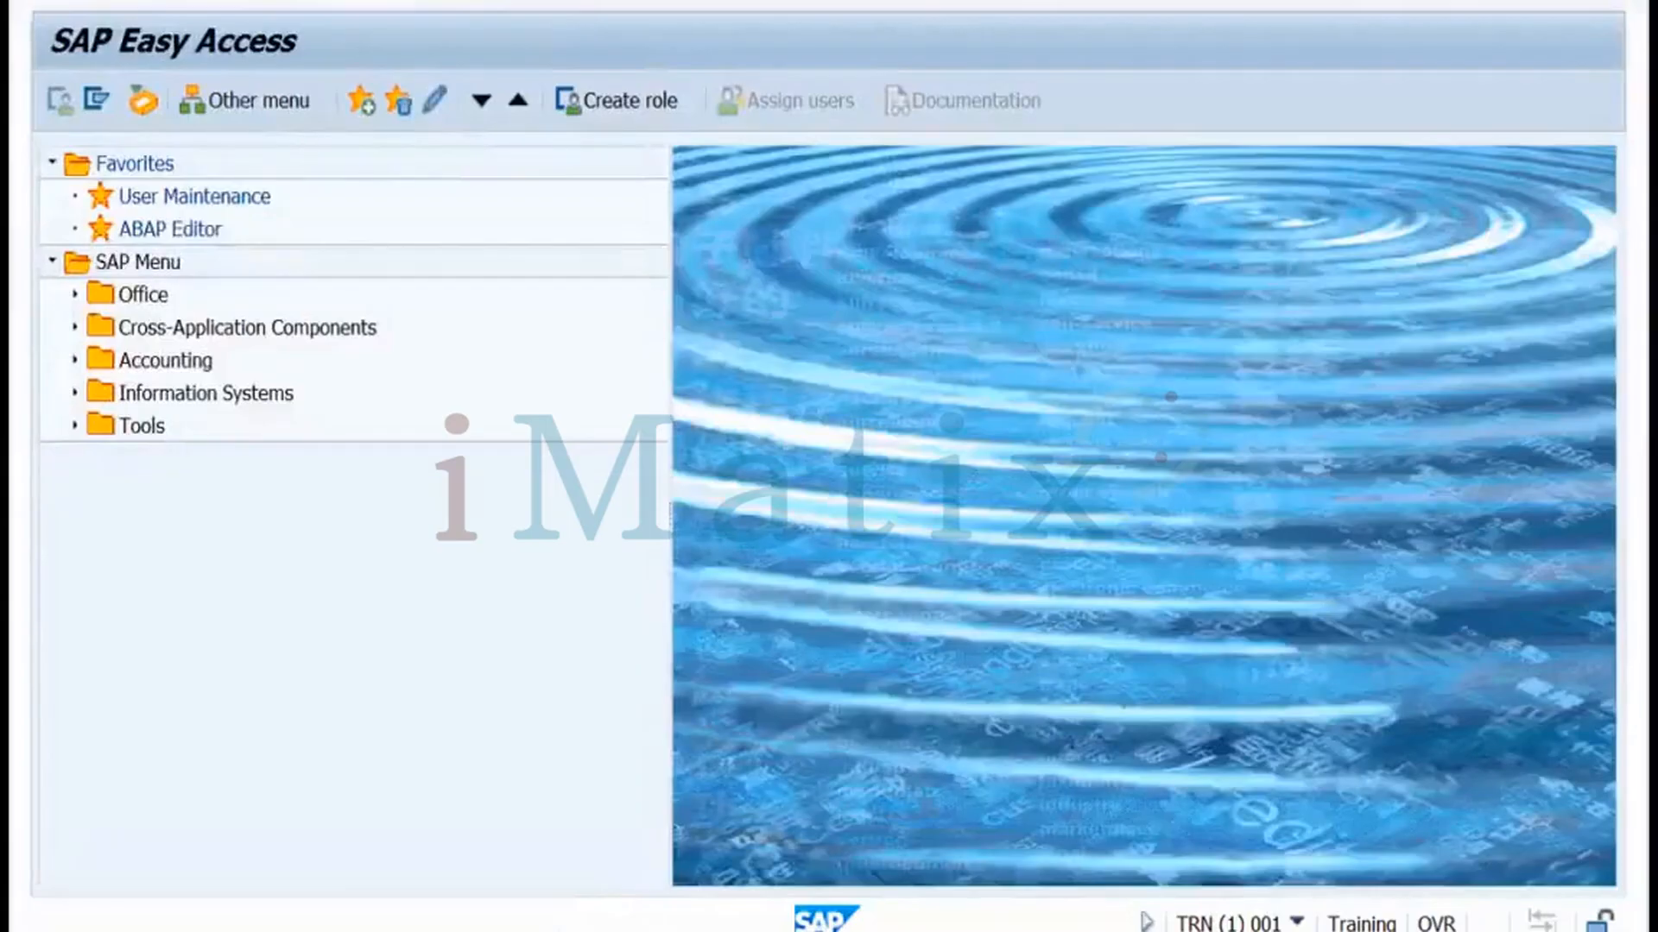
# In RZ11, search login* and display login/fails_to_user_lock, set to 5 attempts (range 1–99)
pyautogui.press('Return')
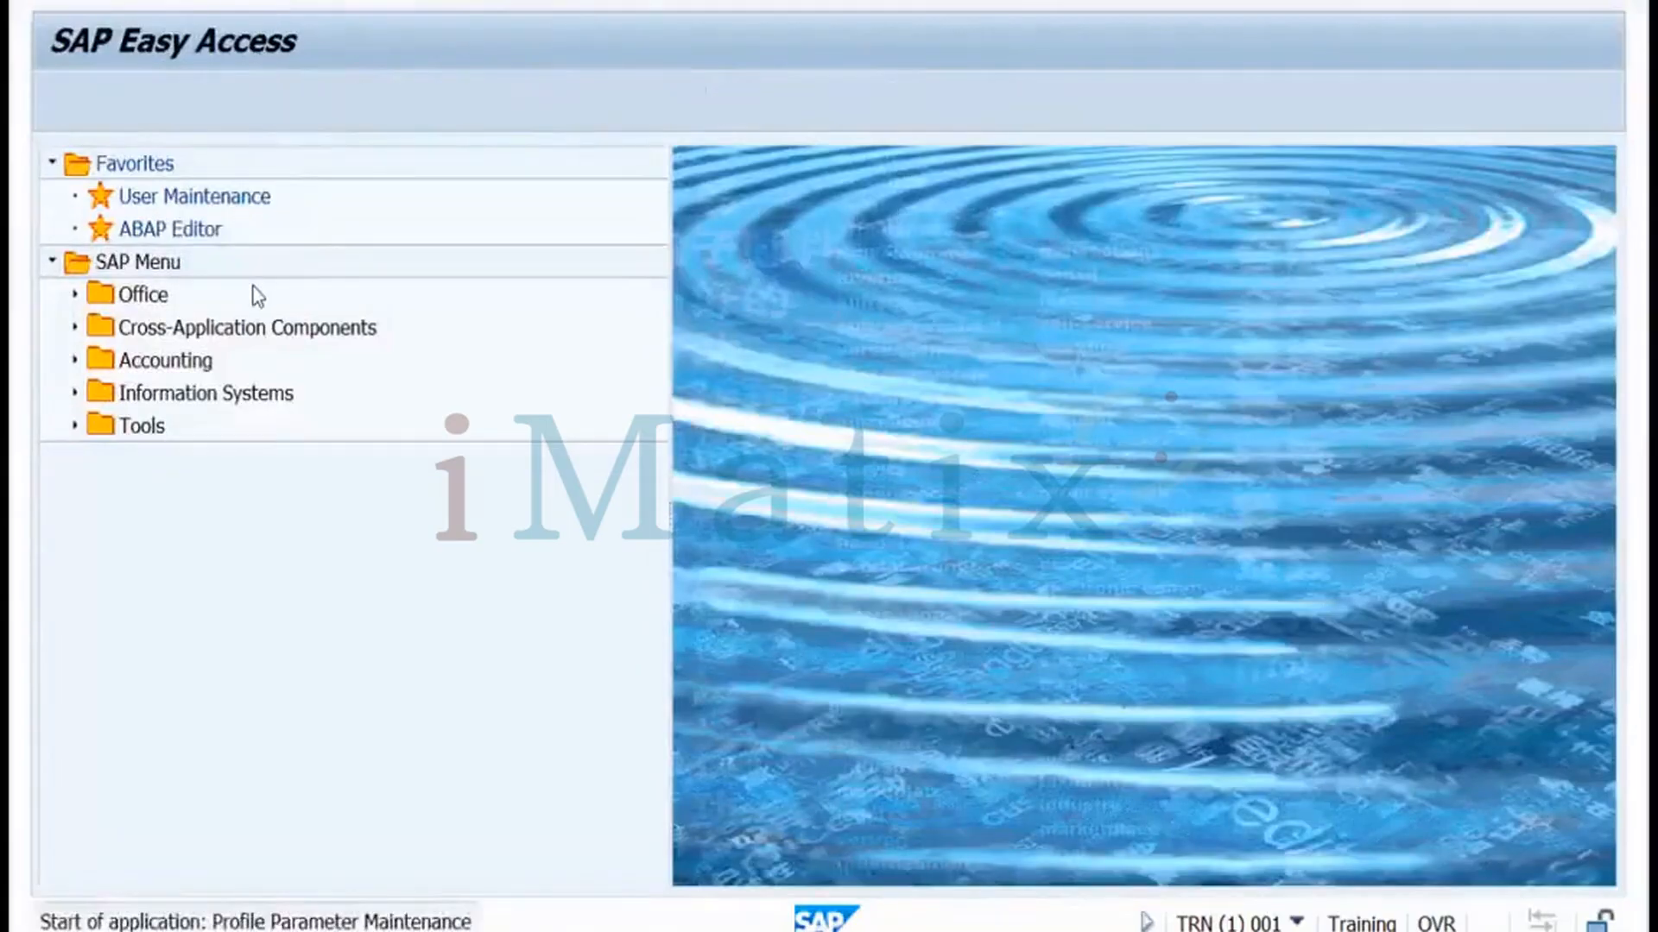
pyautogui.write('login')
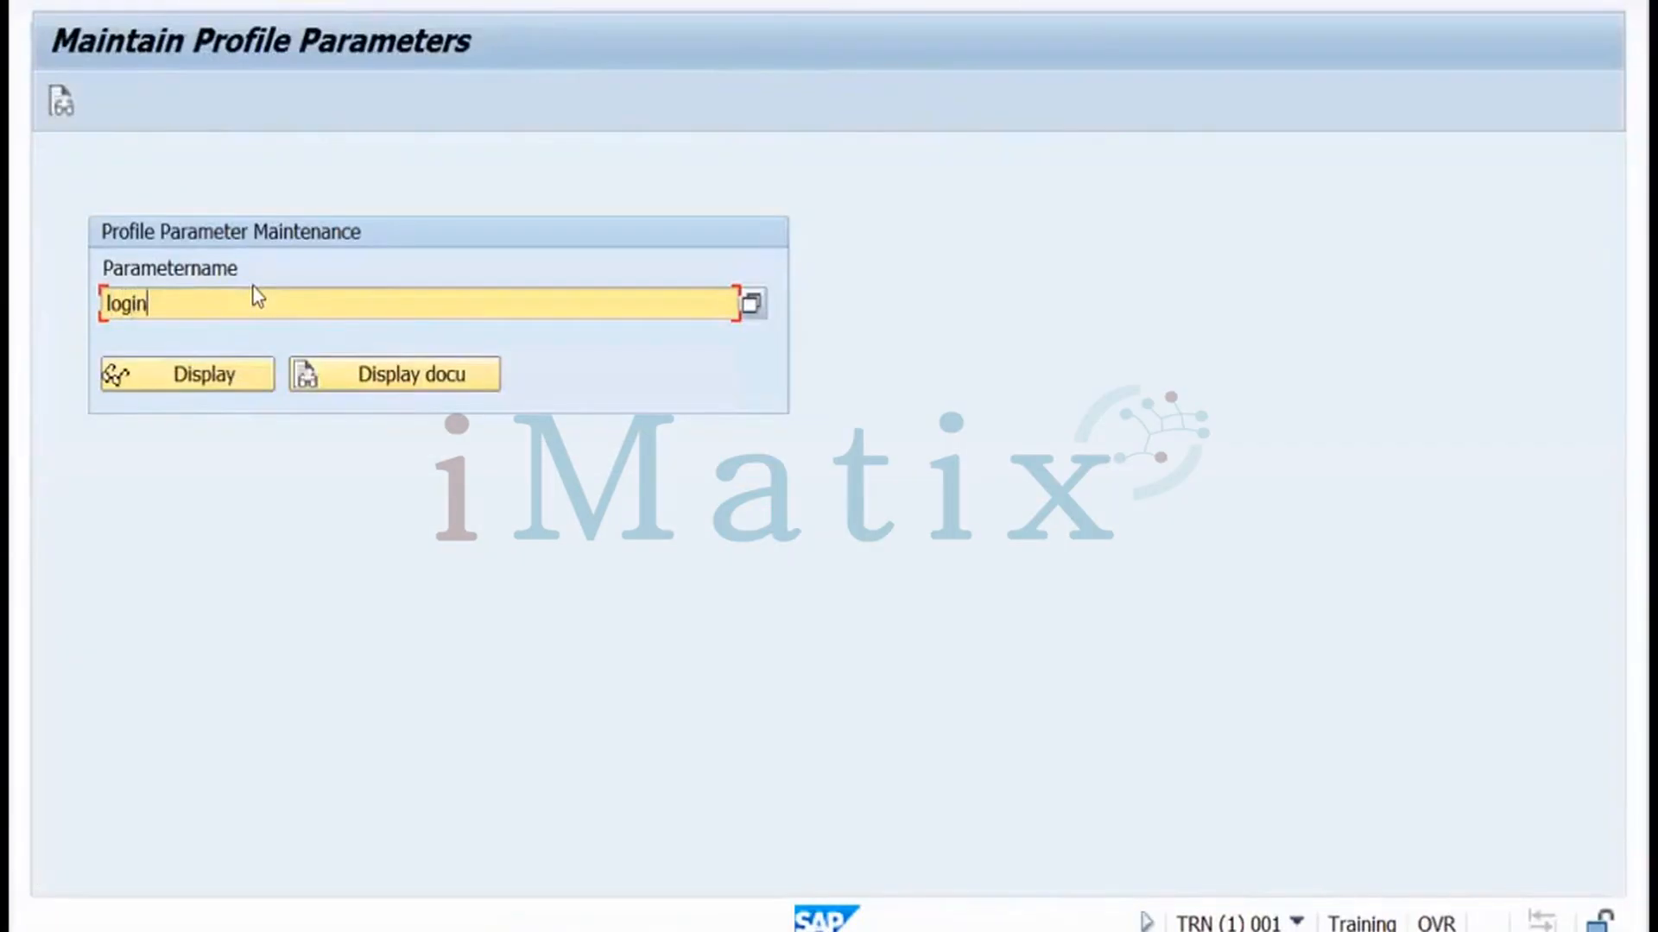
pyautogui.write('*')
pyautogui.click(748, 306)
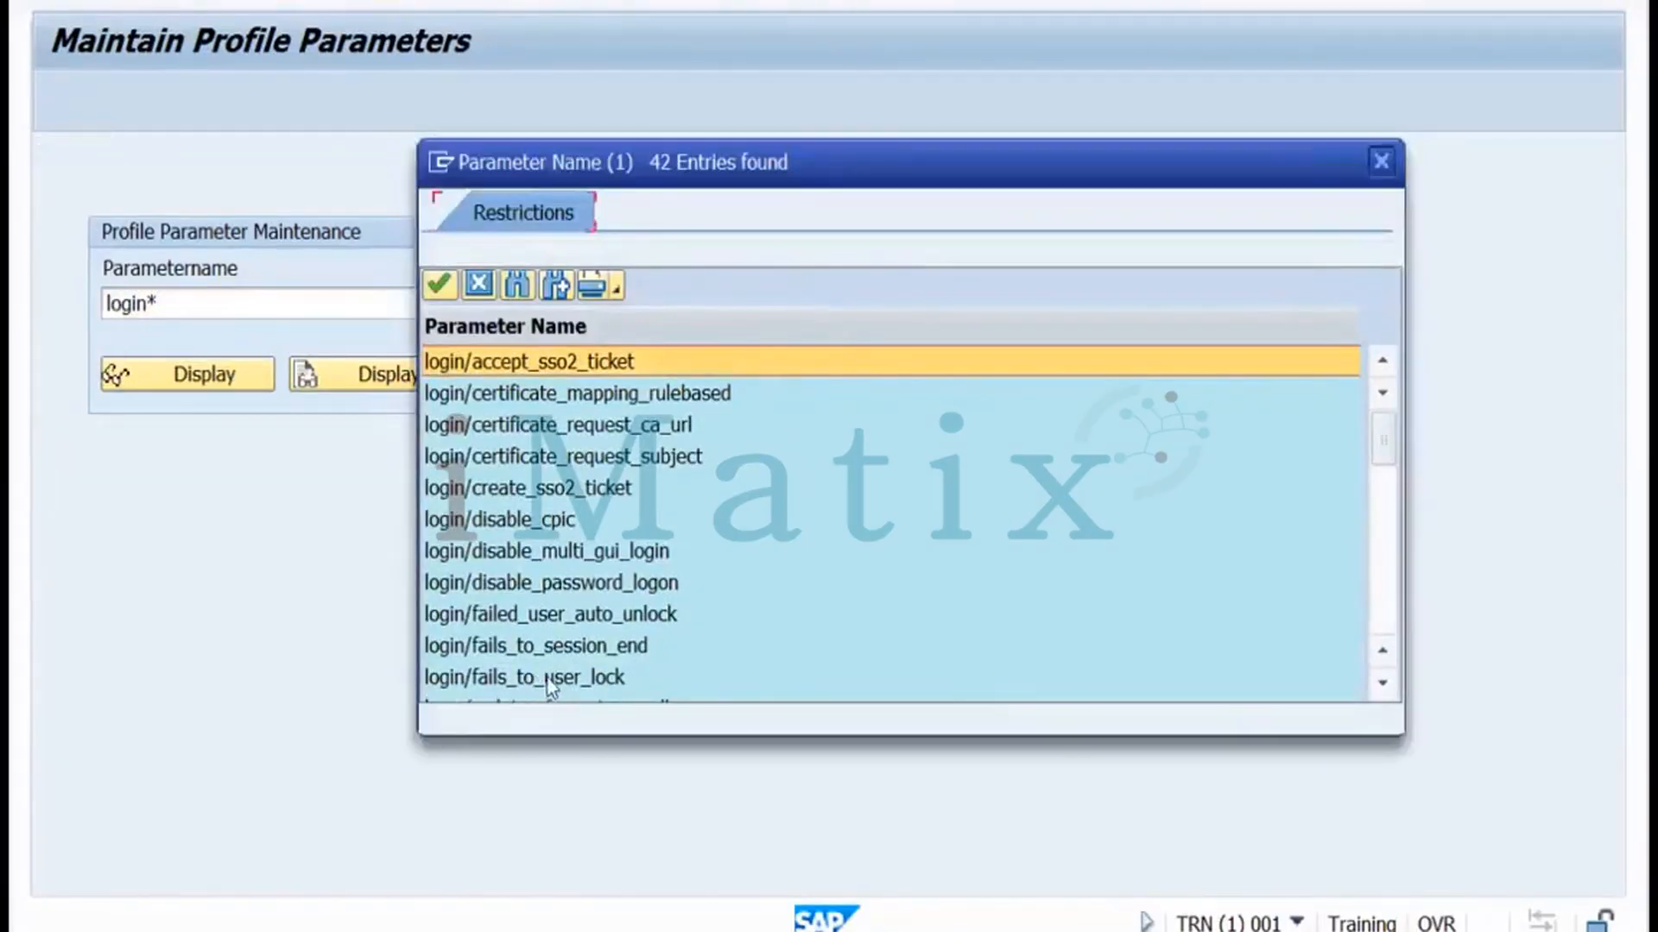
pyautogui.doubleClick(540, 681)
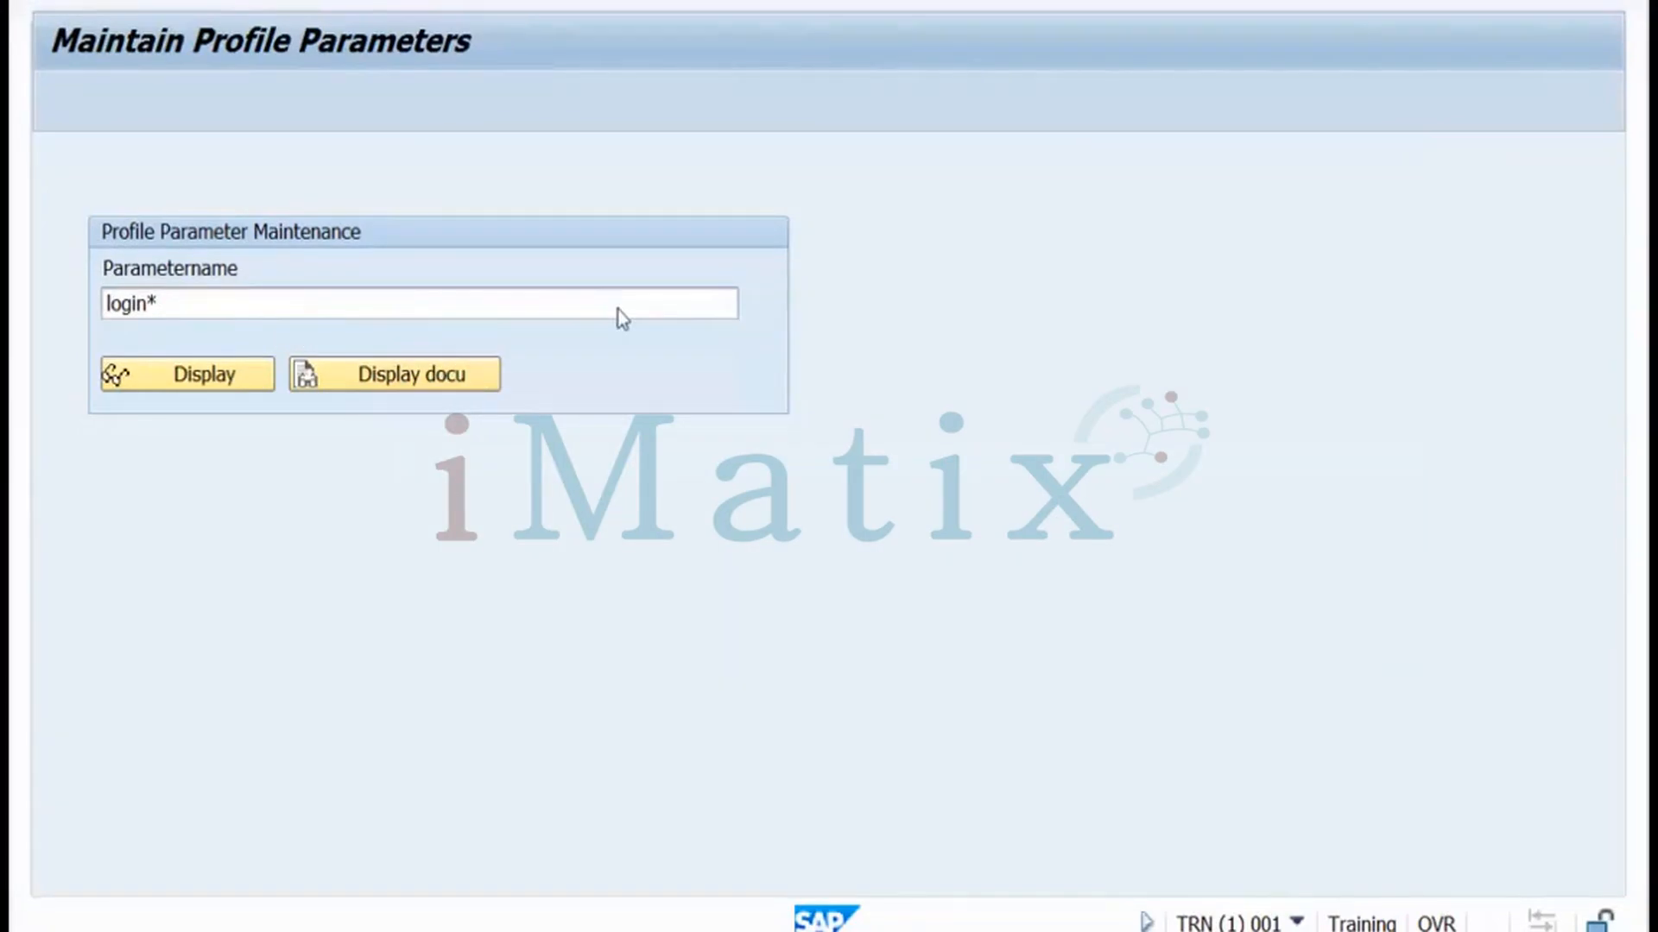
pyautogui.click(230, 378)
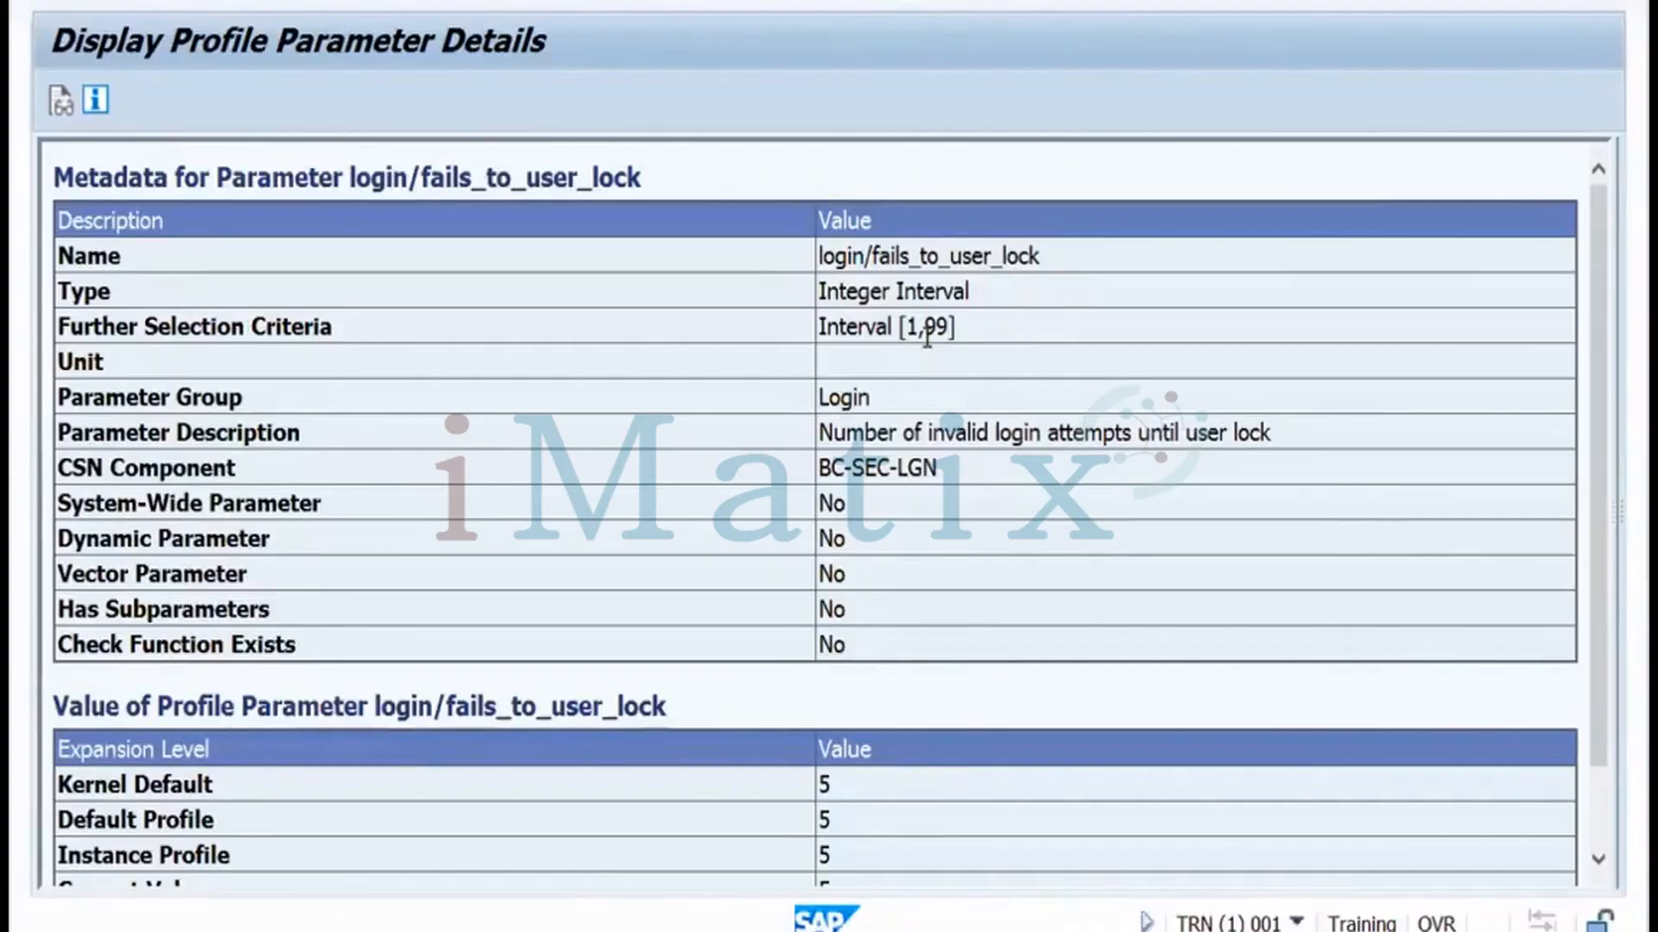
# Return to the main menu, reopen User Maintenance for the same user and cancel the password change
pyautogui.click(473, 1)
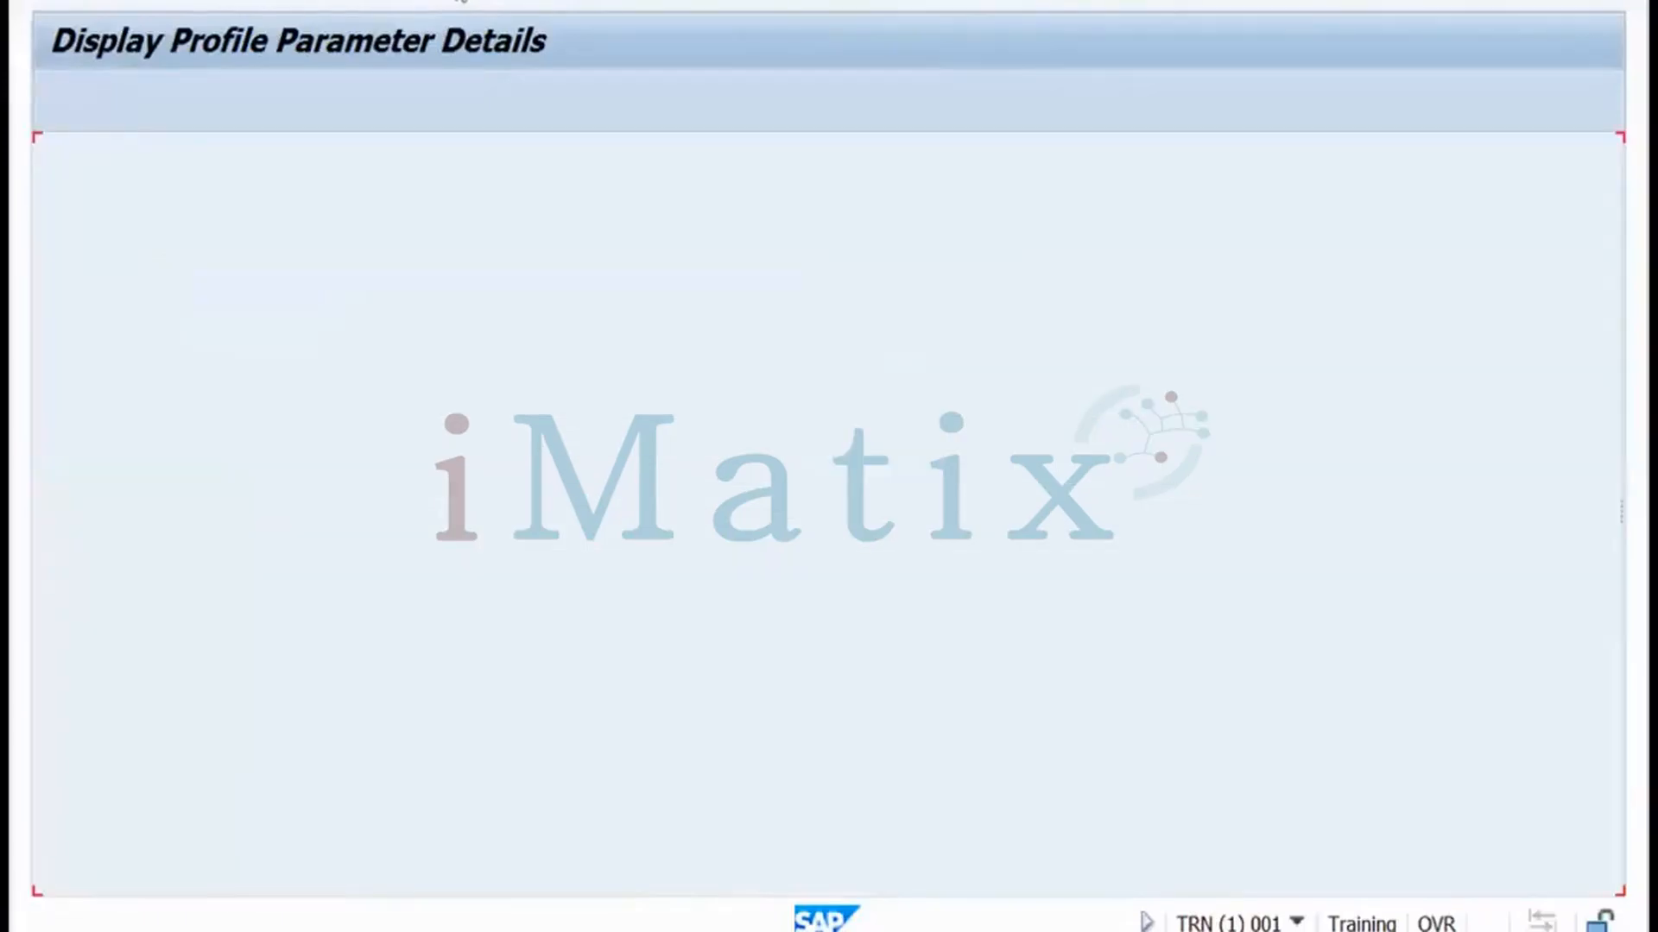
pyautogui.click(473, 1)
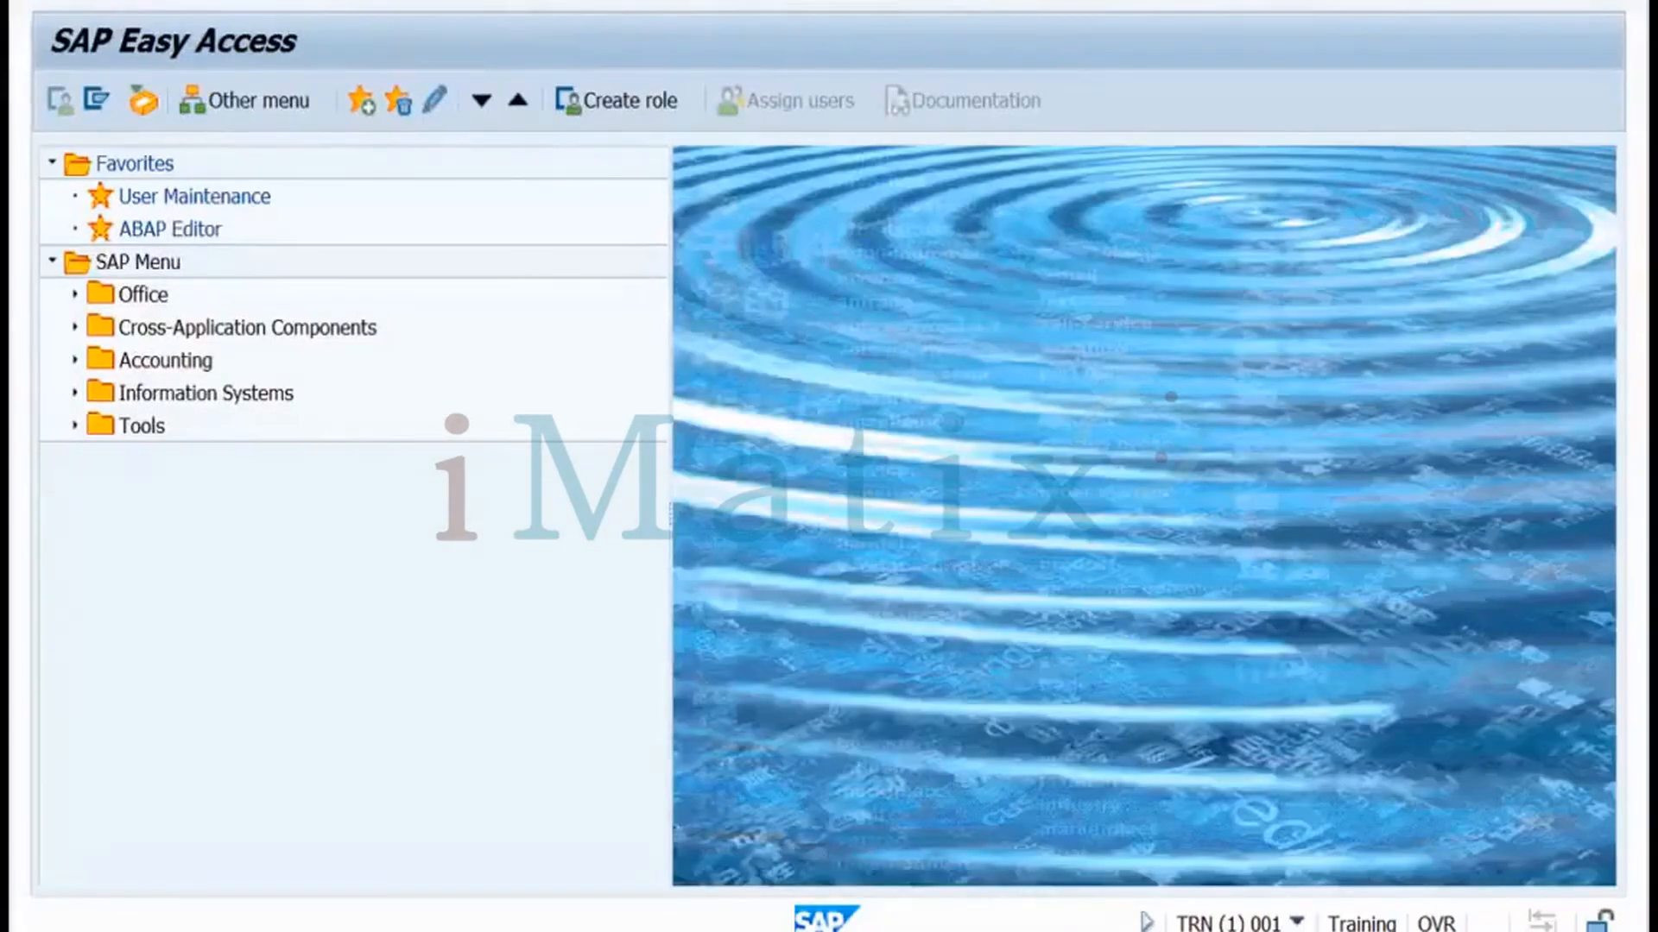
pyautogui.press('Return')
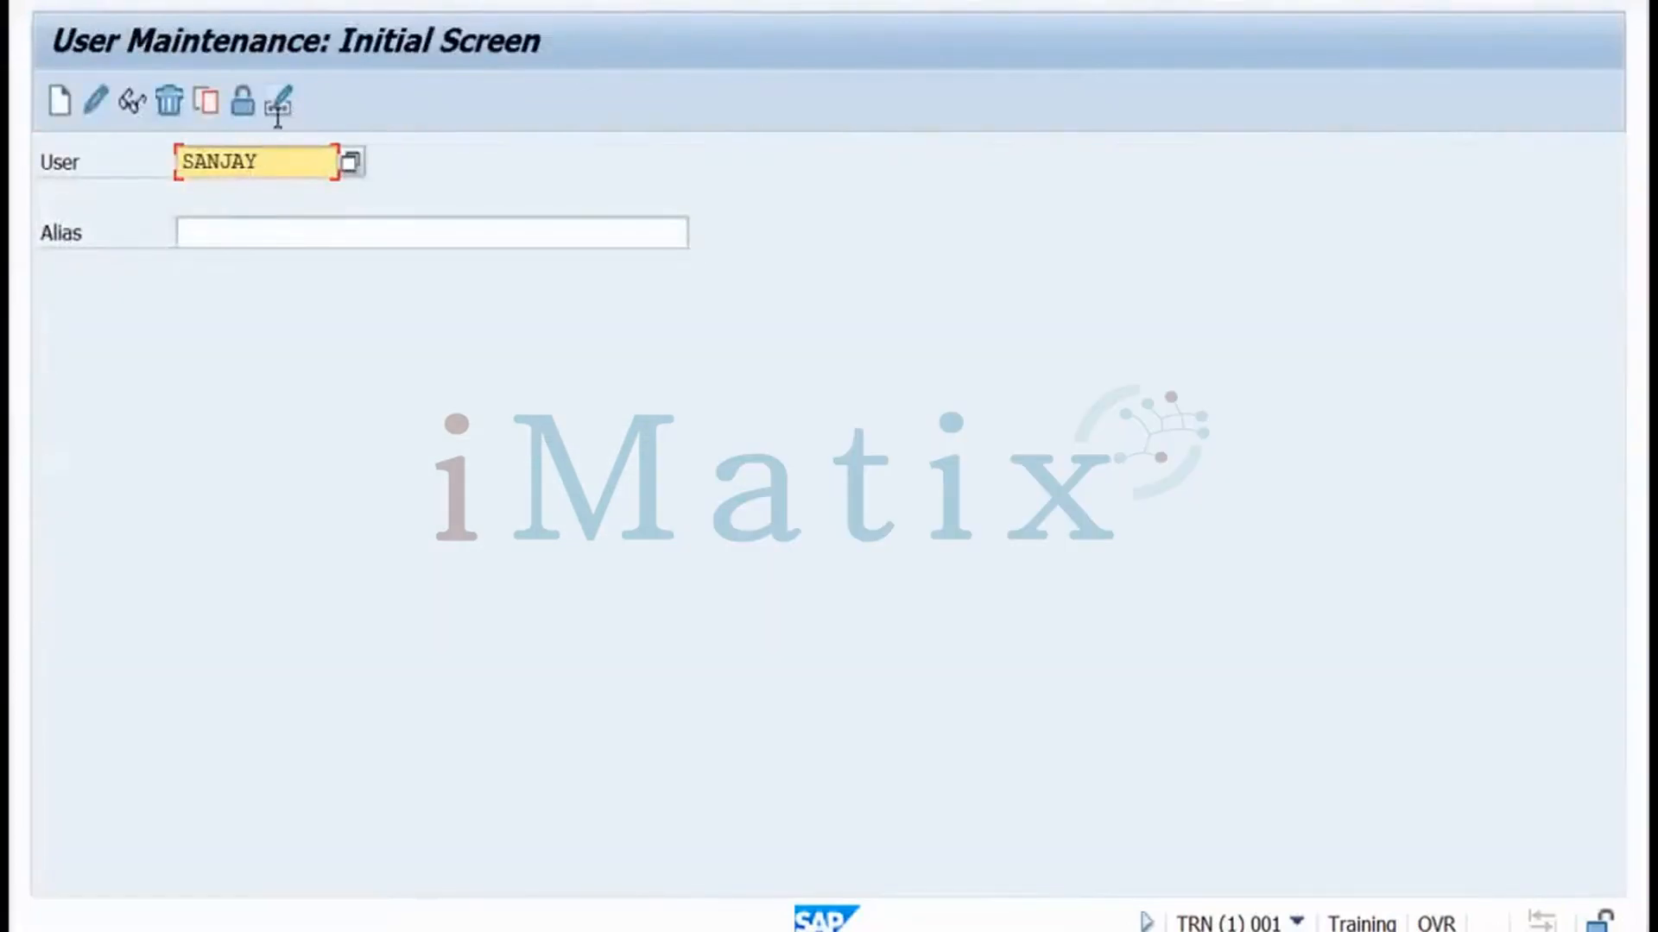
pyautogui.click(280, 103)
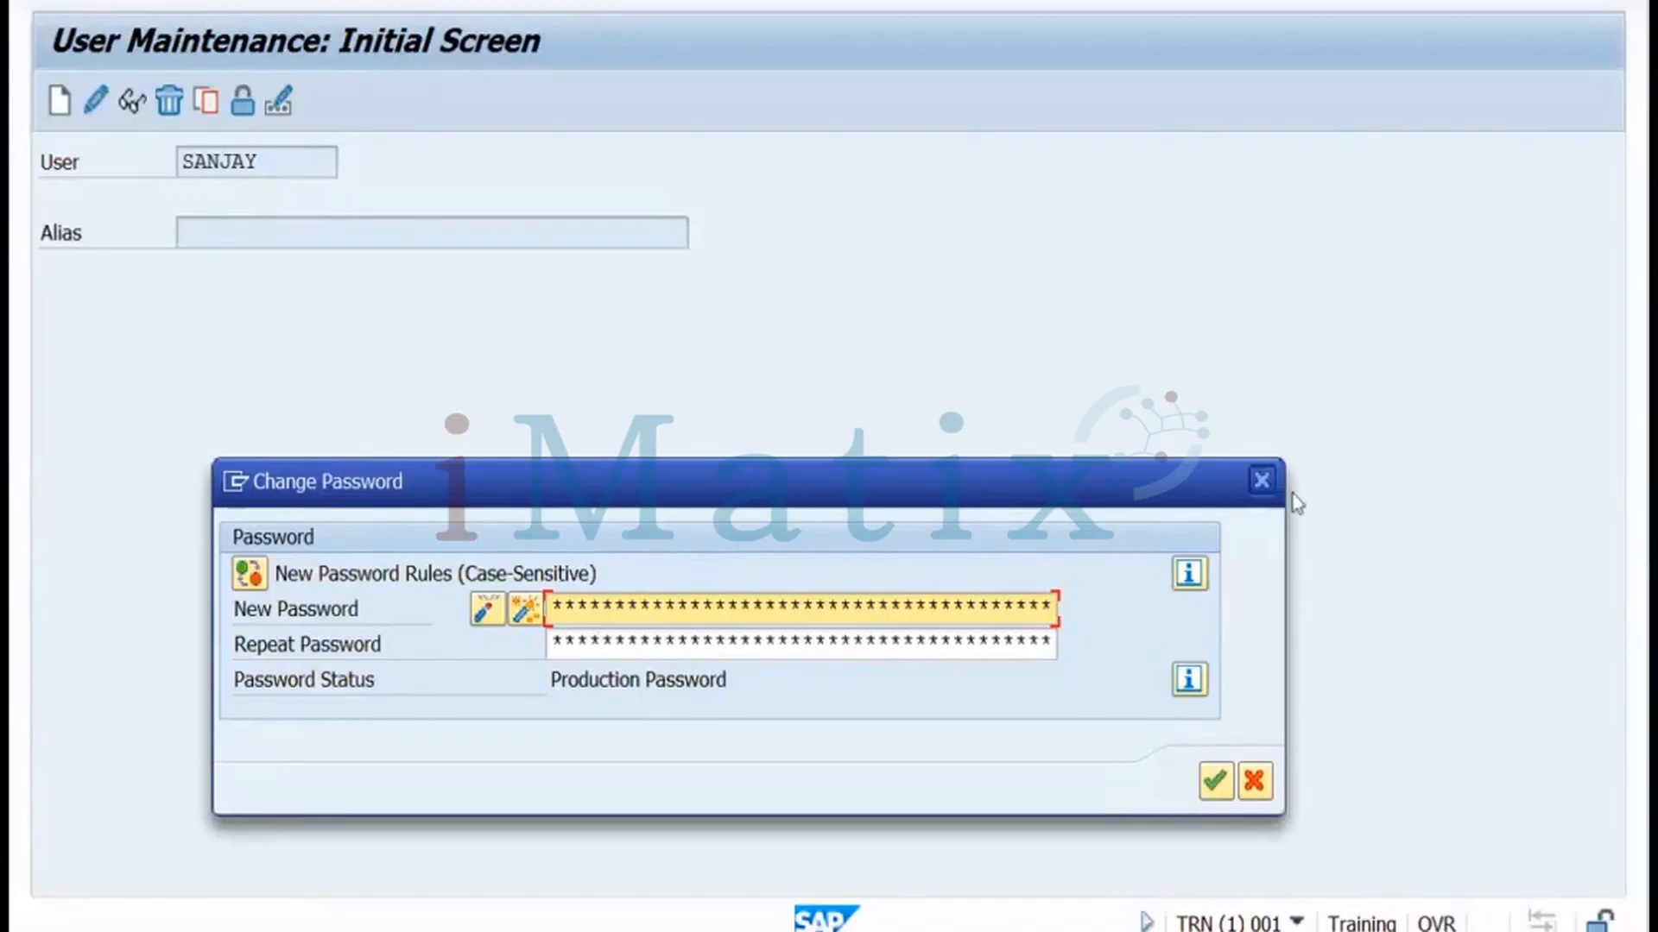
pyautogui.click(1257, 786)
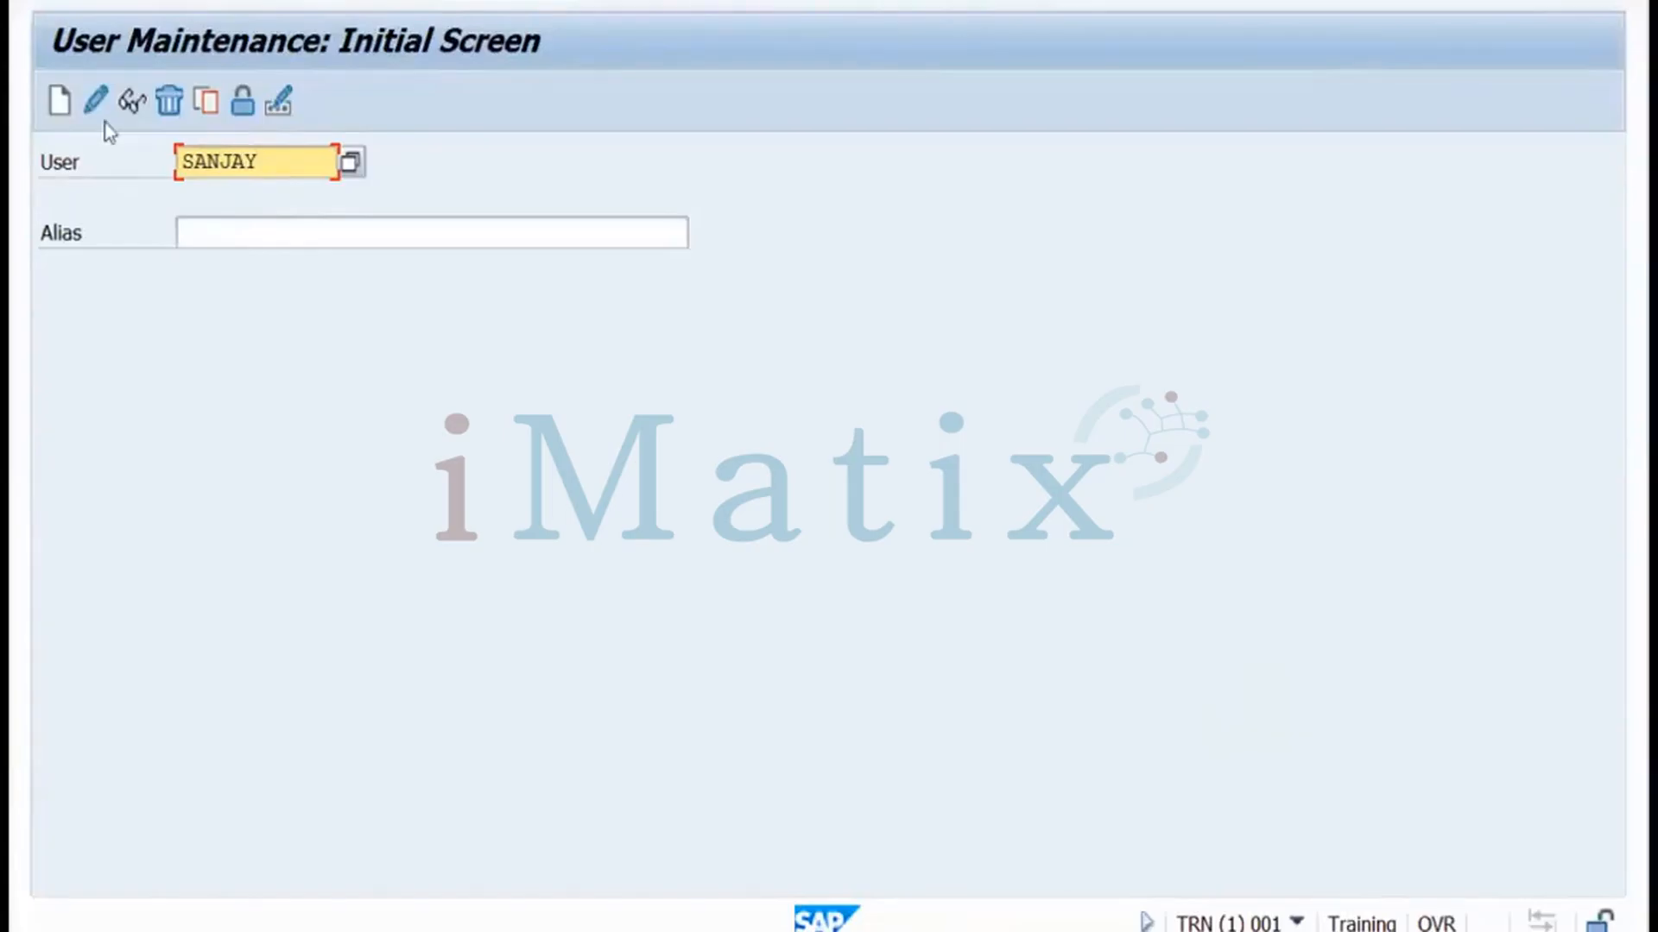
pyautogui.click(96, 102)
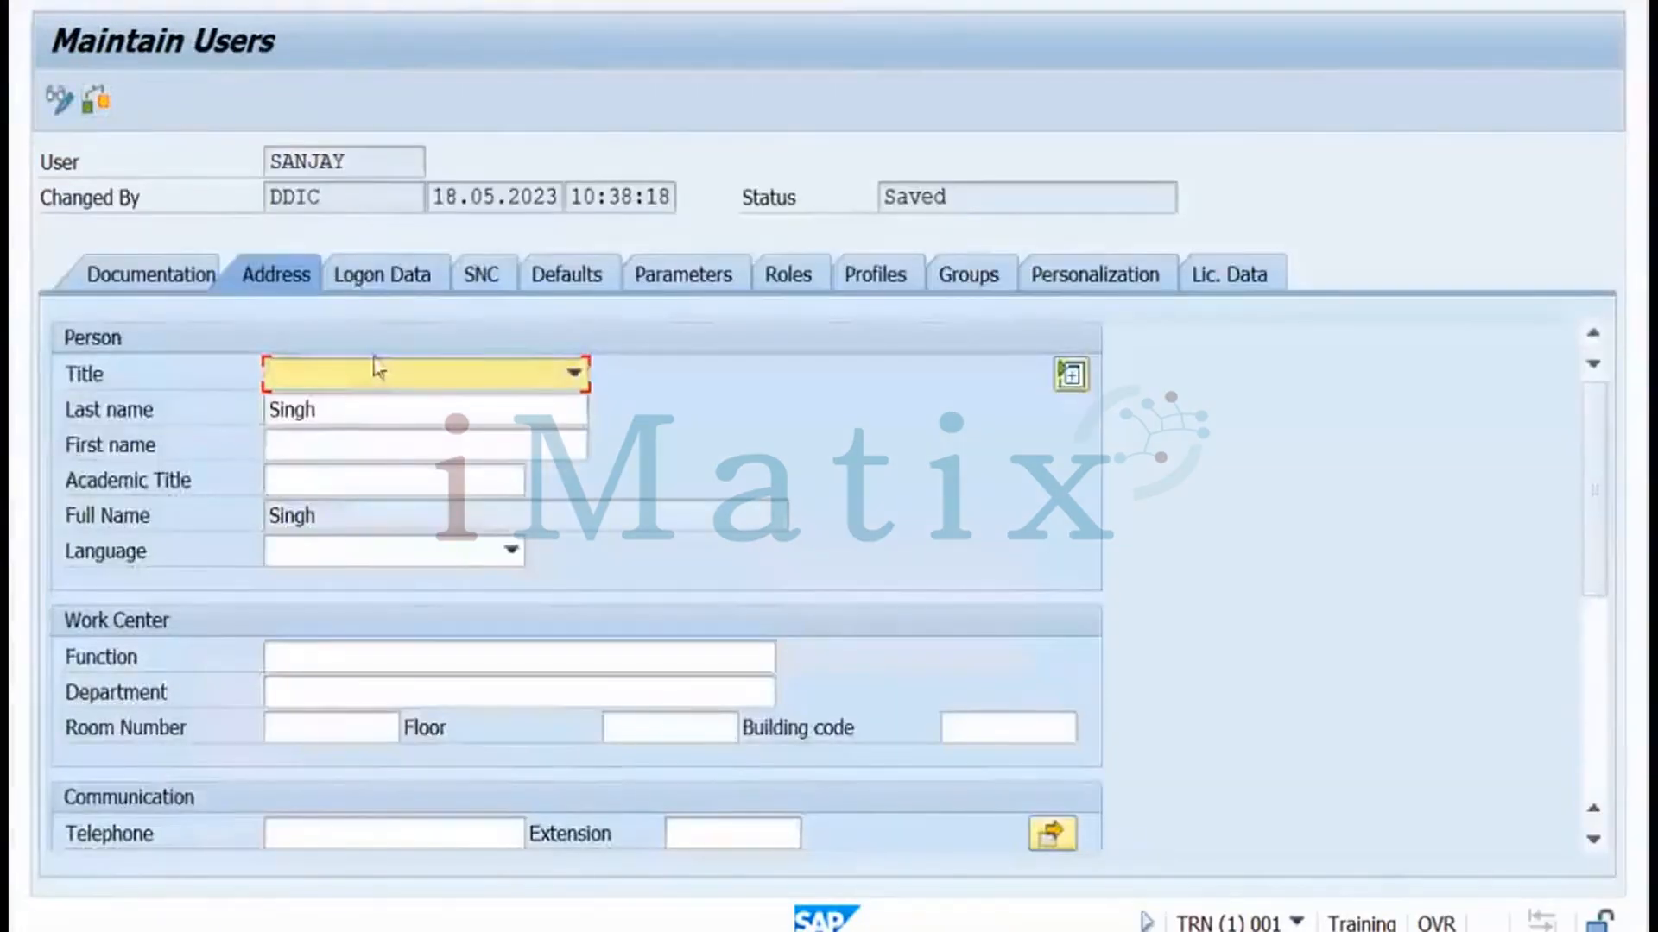
pyautogui.click(380, 286)
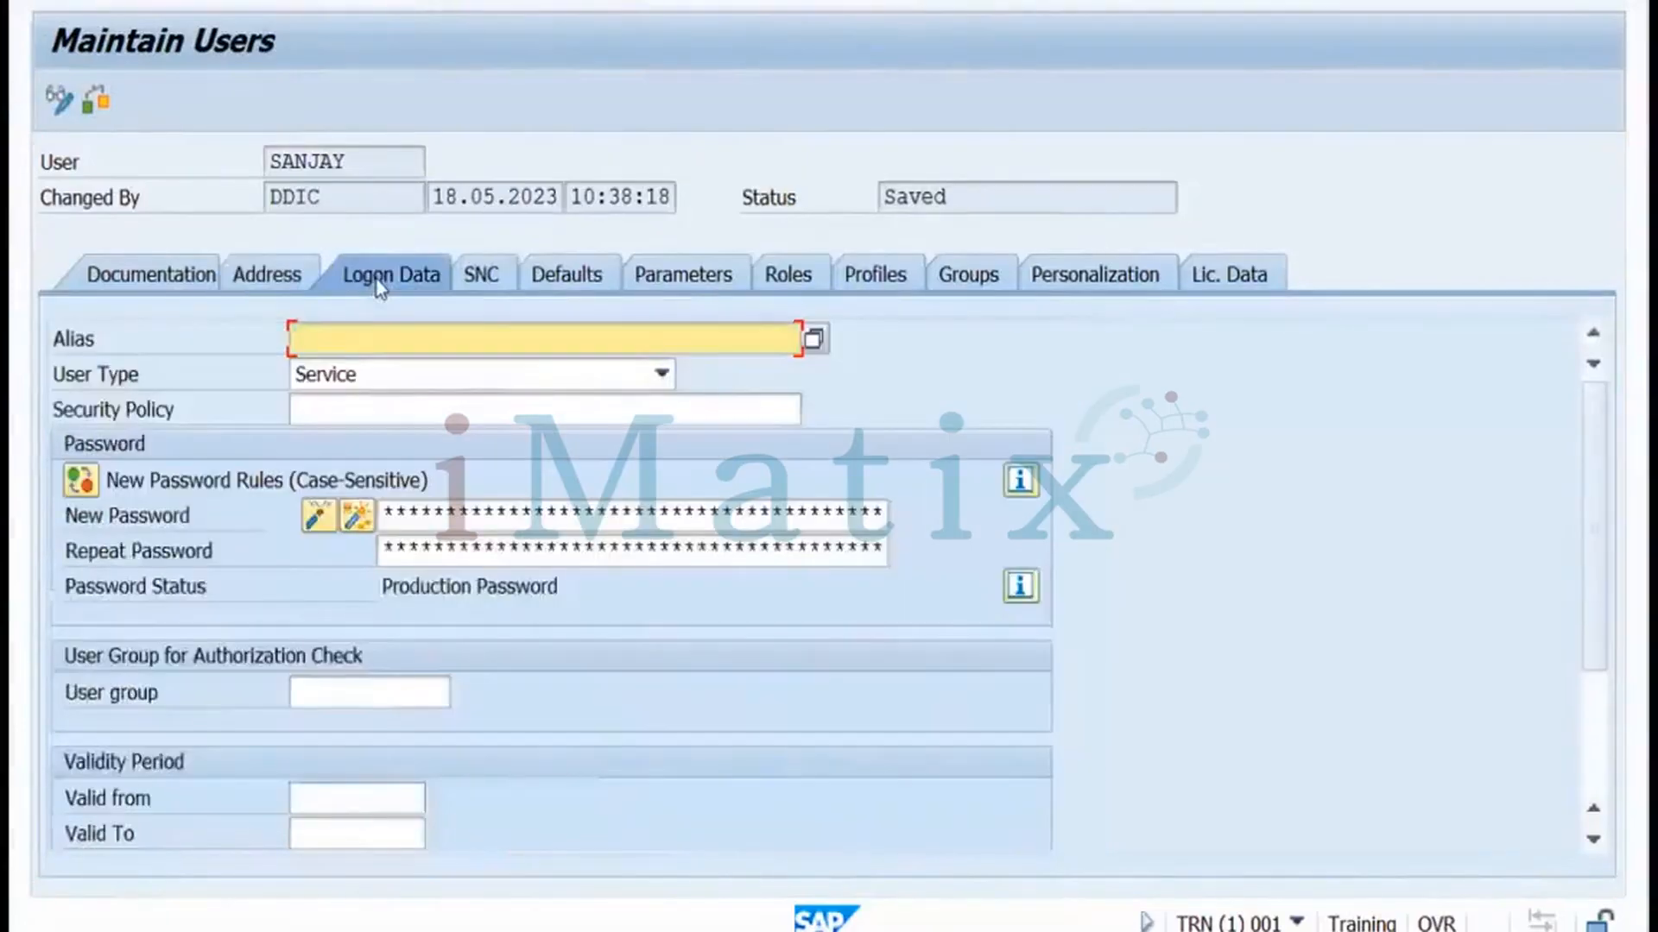
pyautogui.click(346, 411)
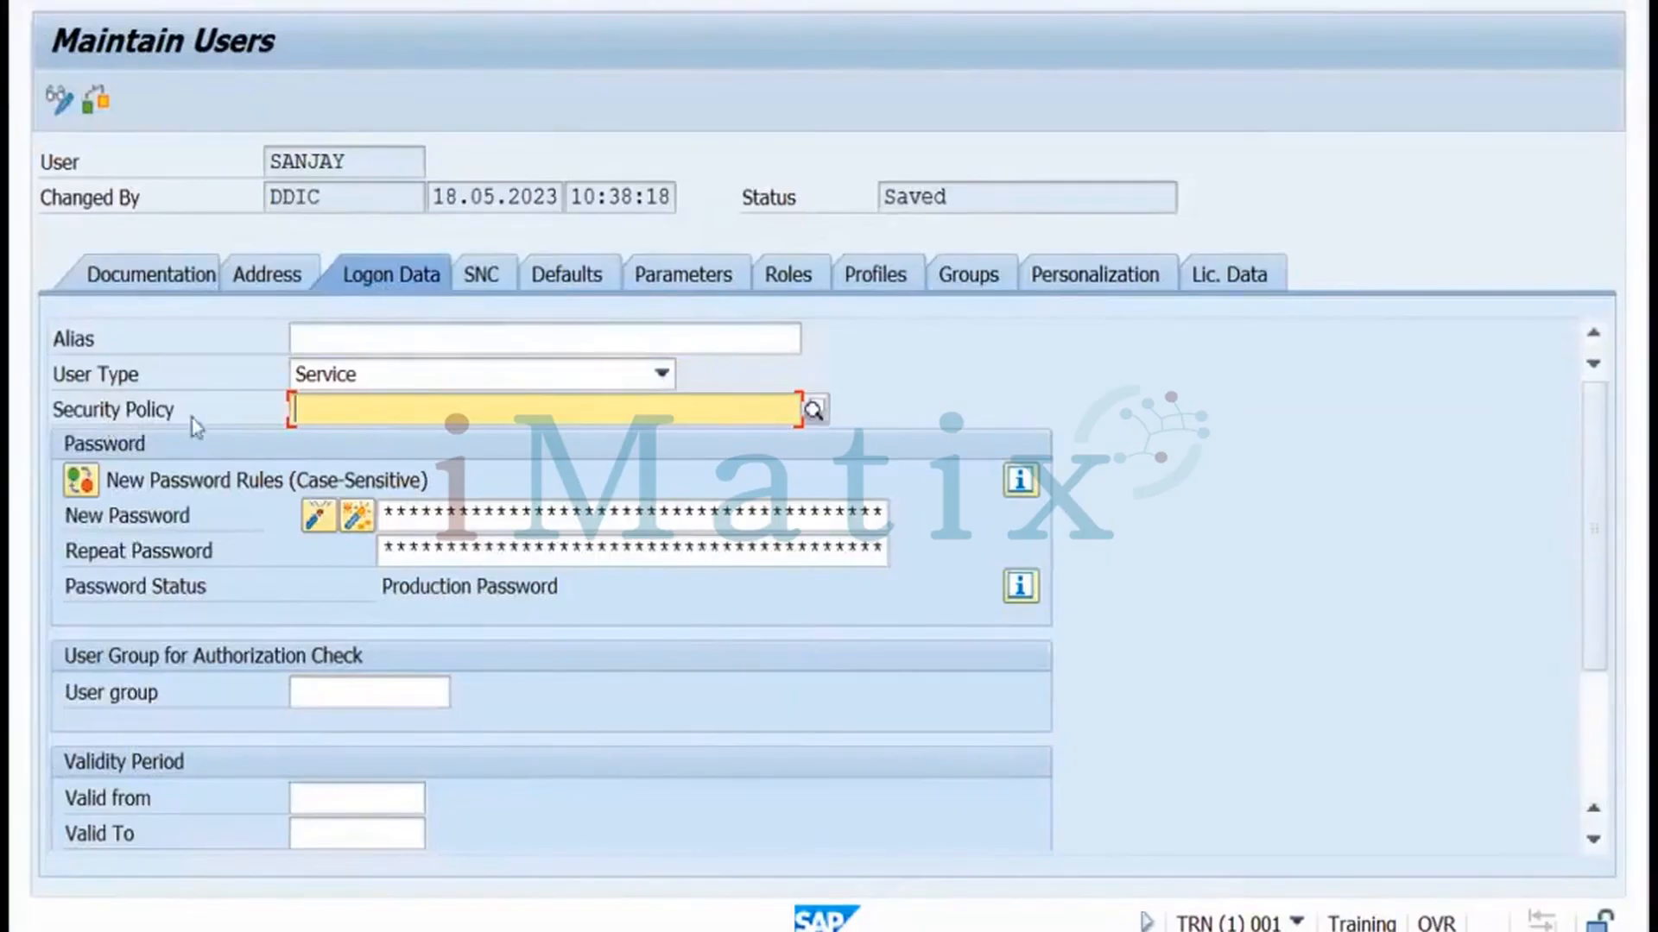
pyautogui.click(178, 413)
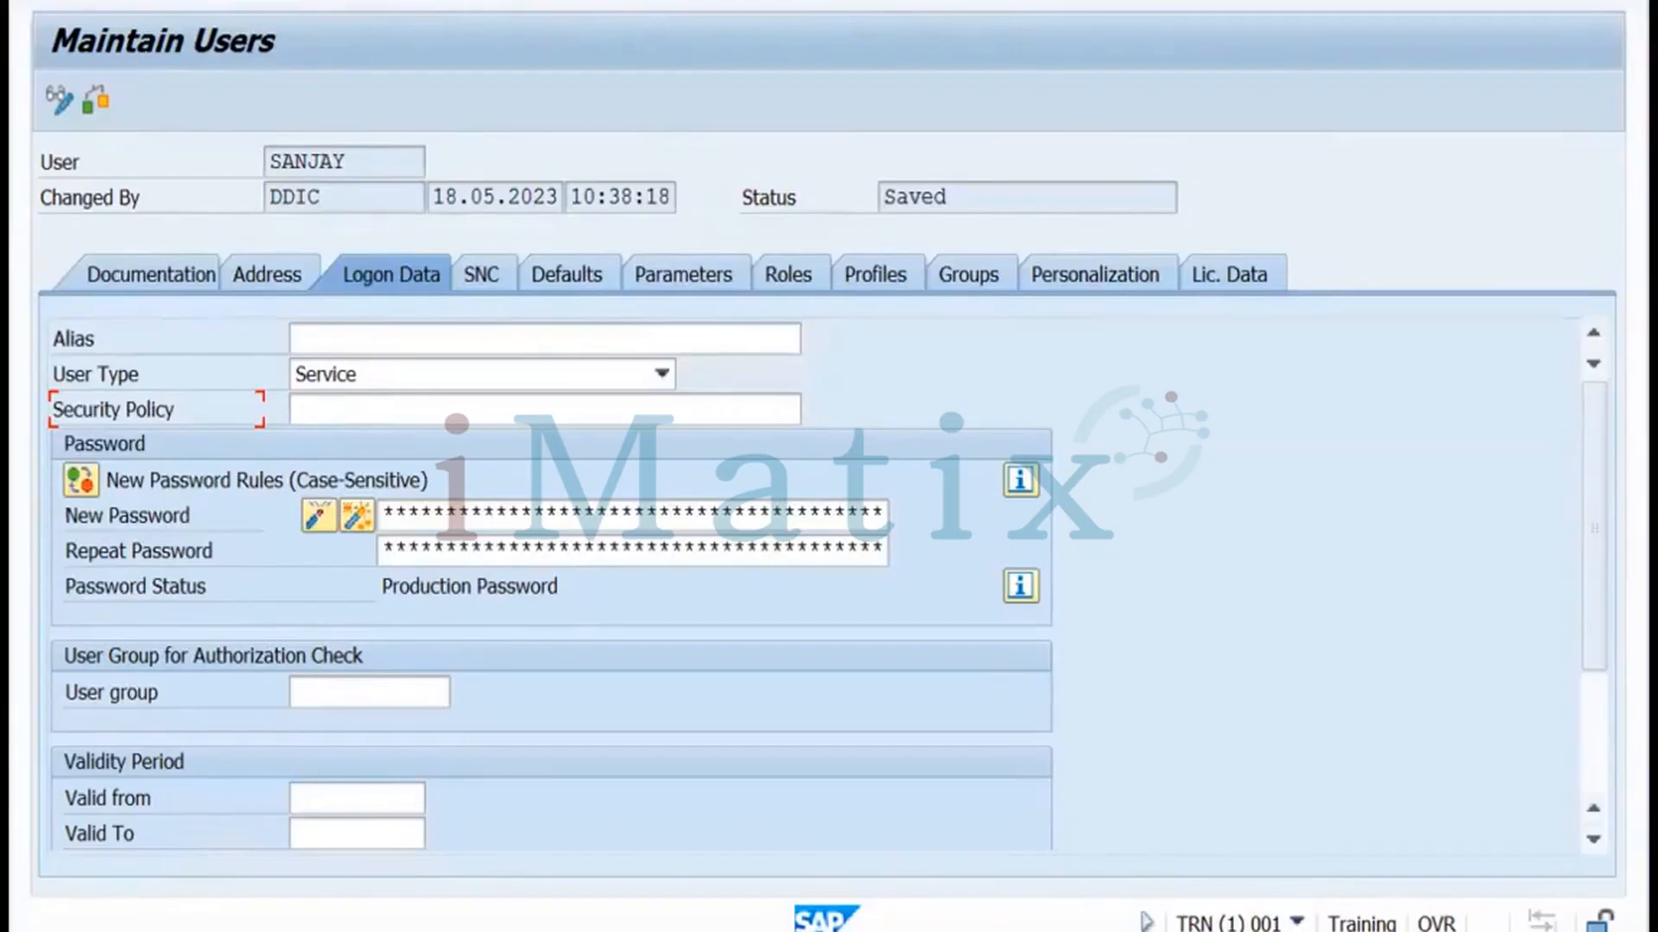
pyautogui.click(520, 2)
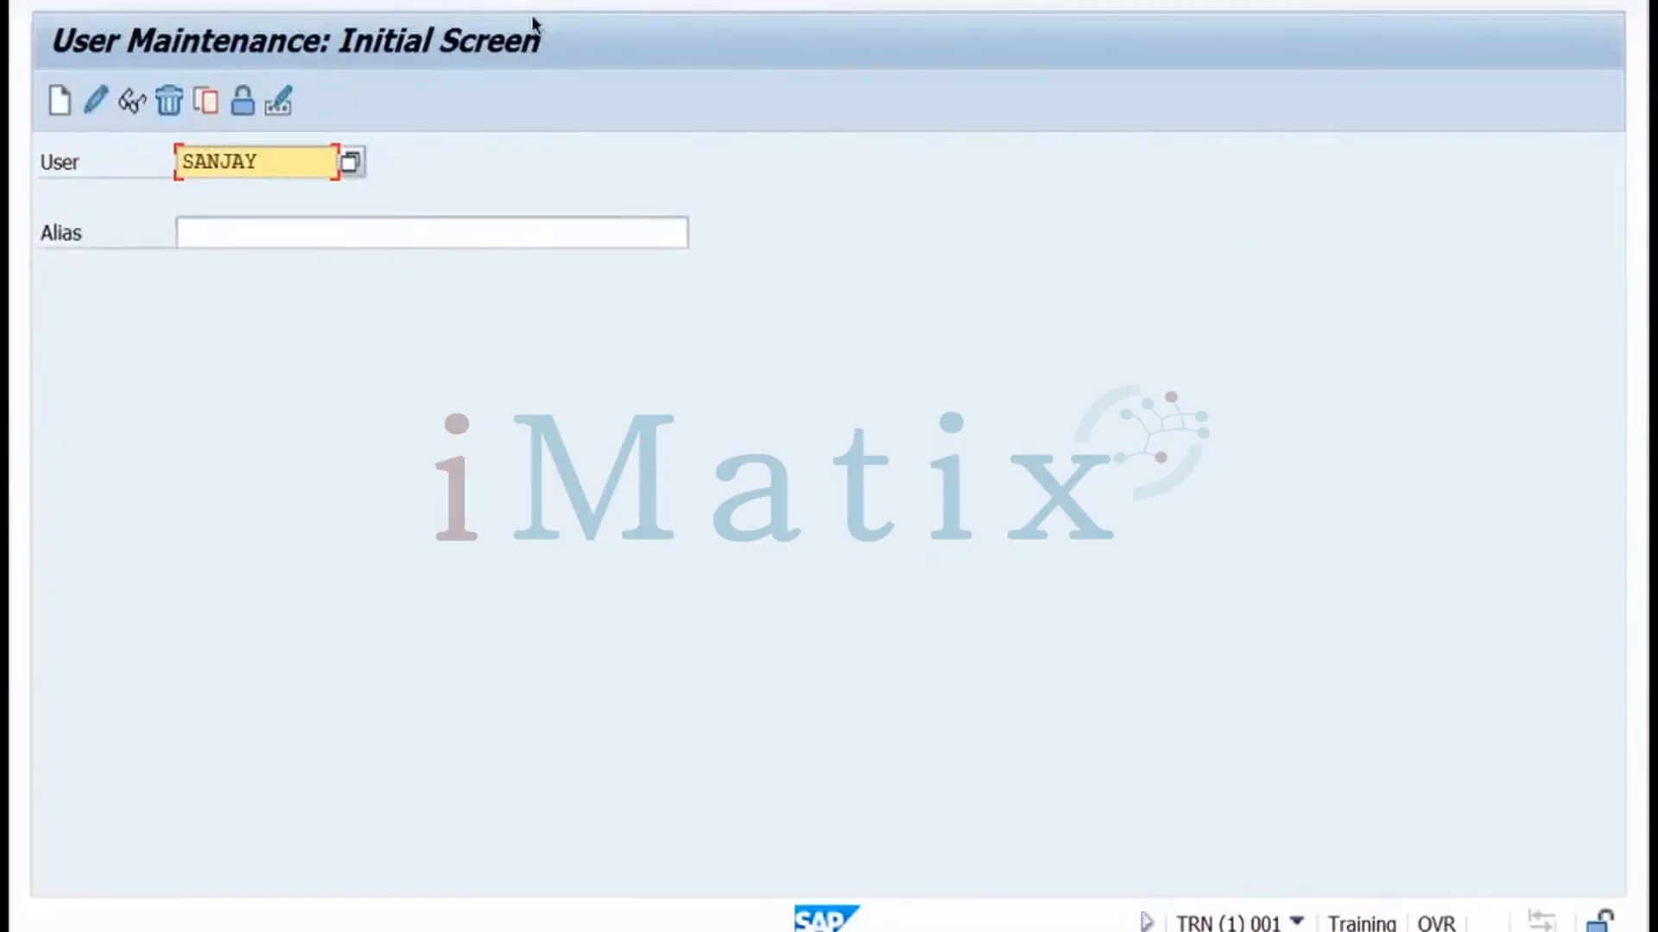
# Glance at the Miro notes board, return to the SAP session, and go back to the main menu
pyautogui.hotkey('ctrl', 'Left')
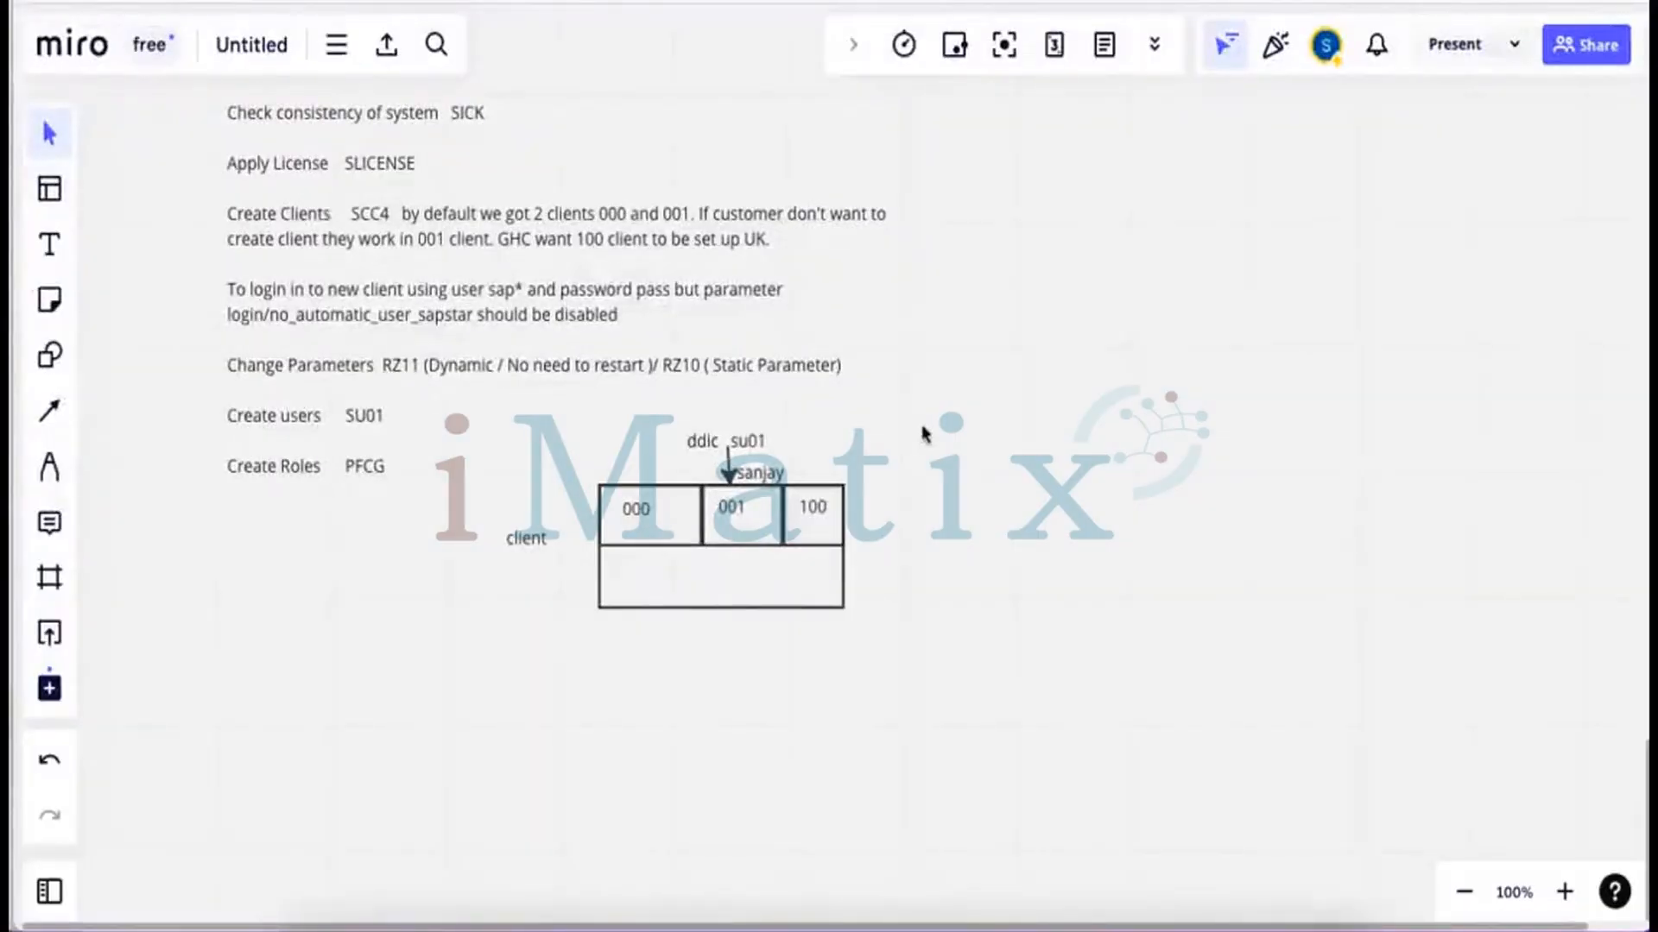
pyautogui.press('super+Tab')
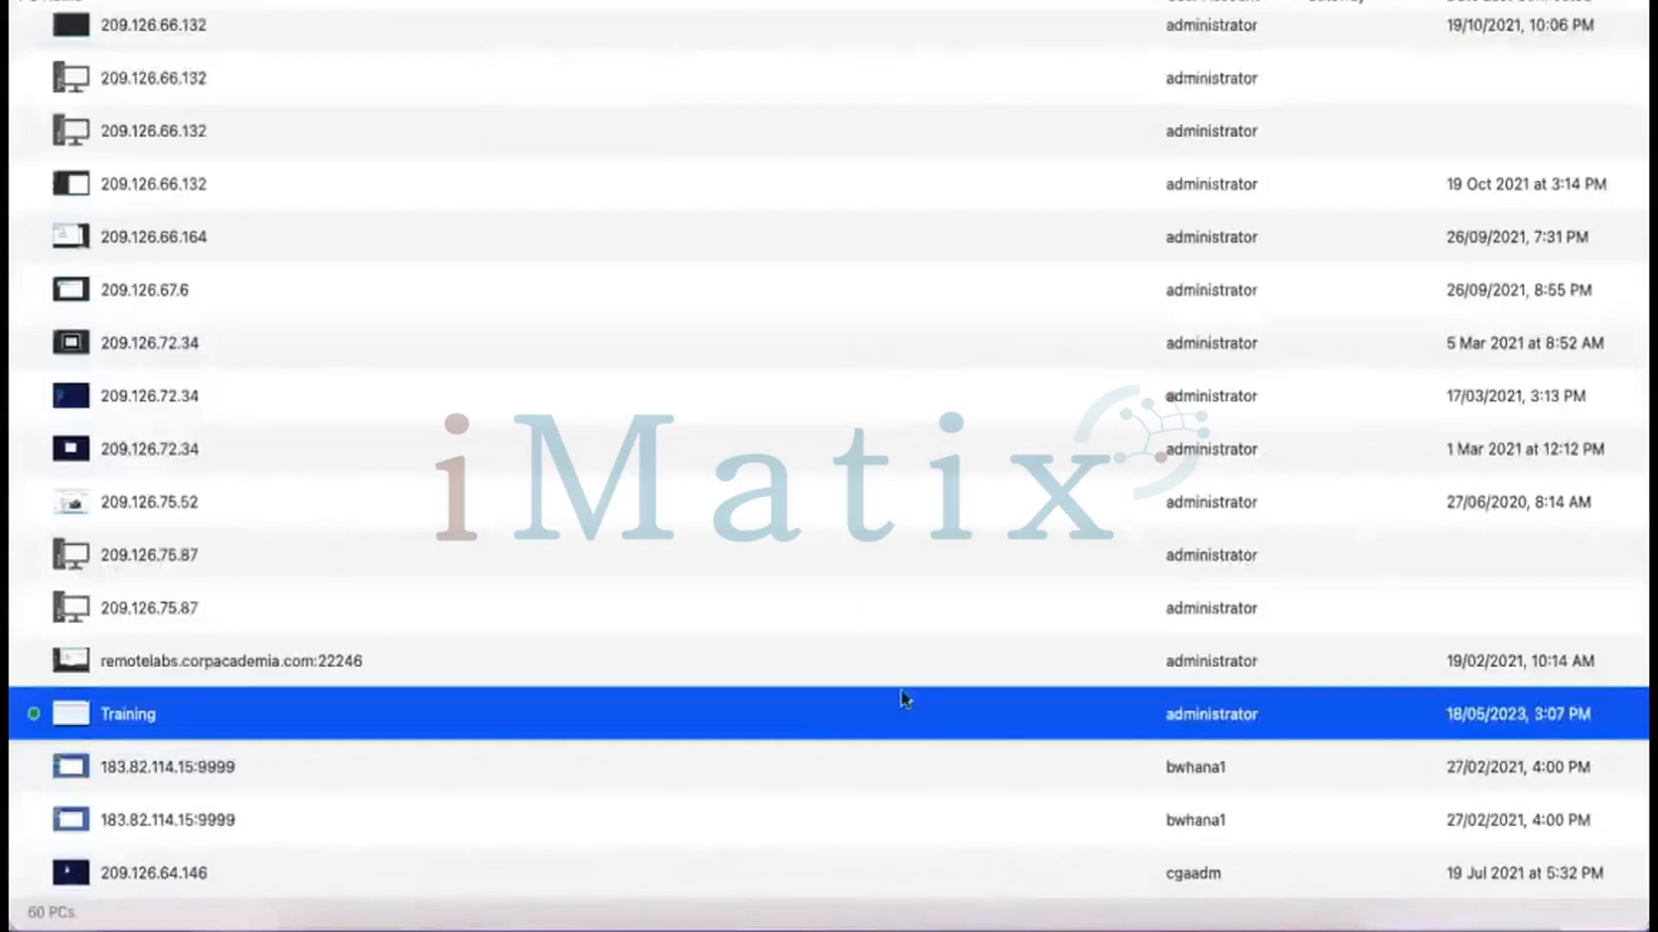
pyautogui.hotkey('ctrl', 'Right')
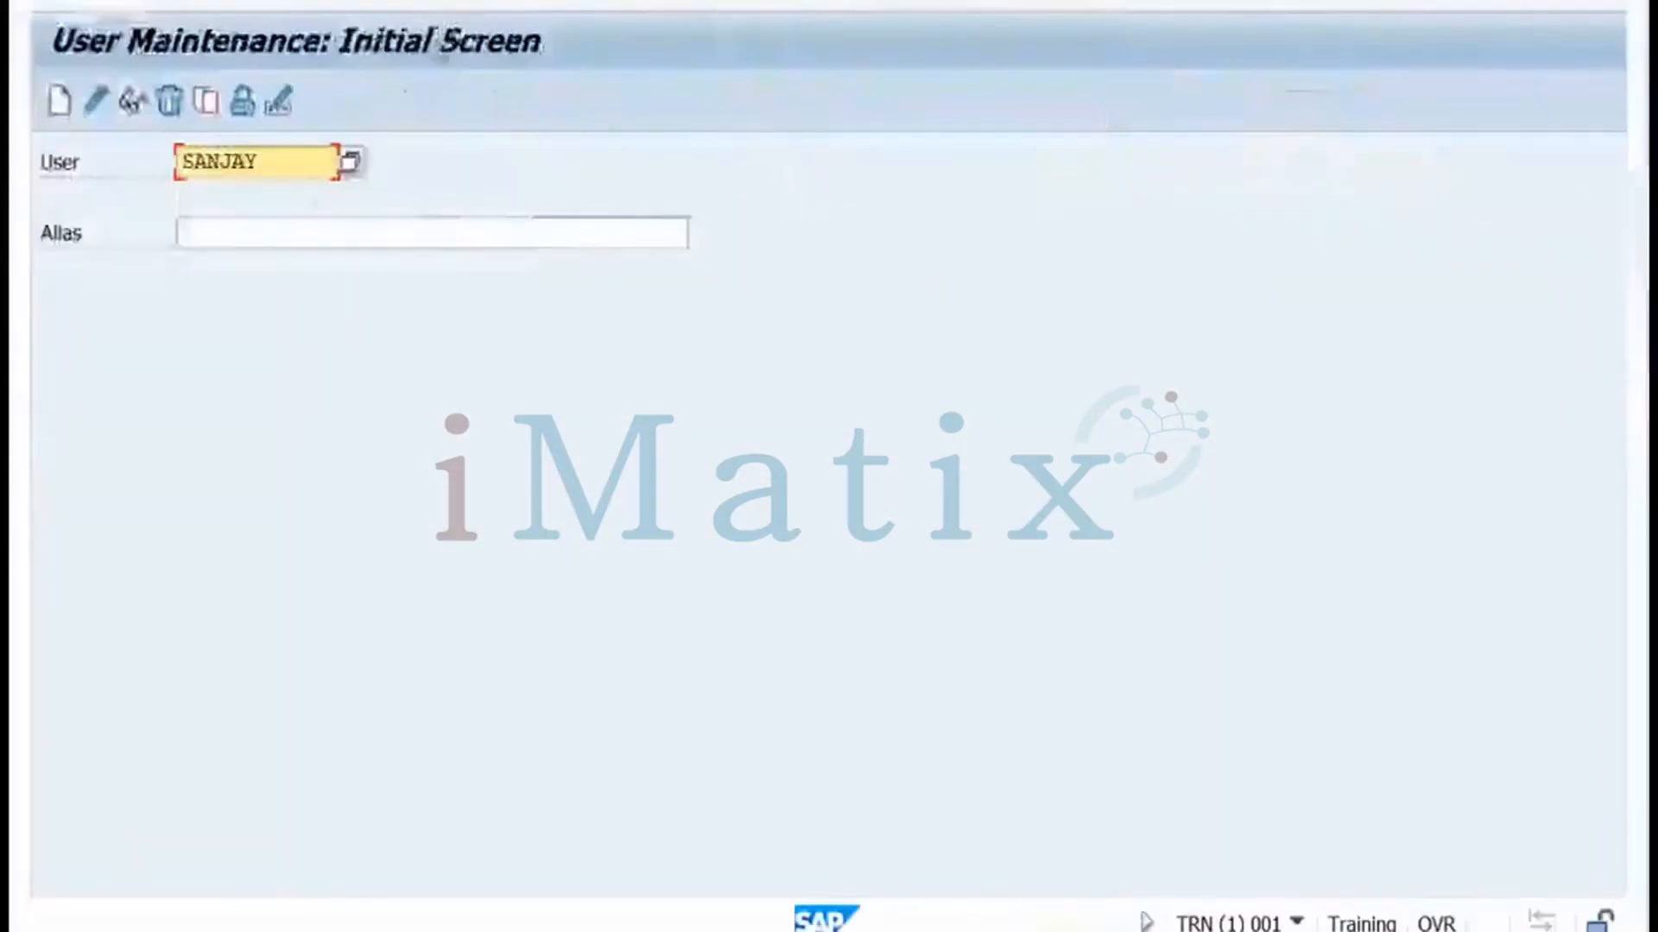
pyautogui.press('F3')
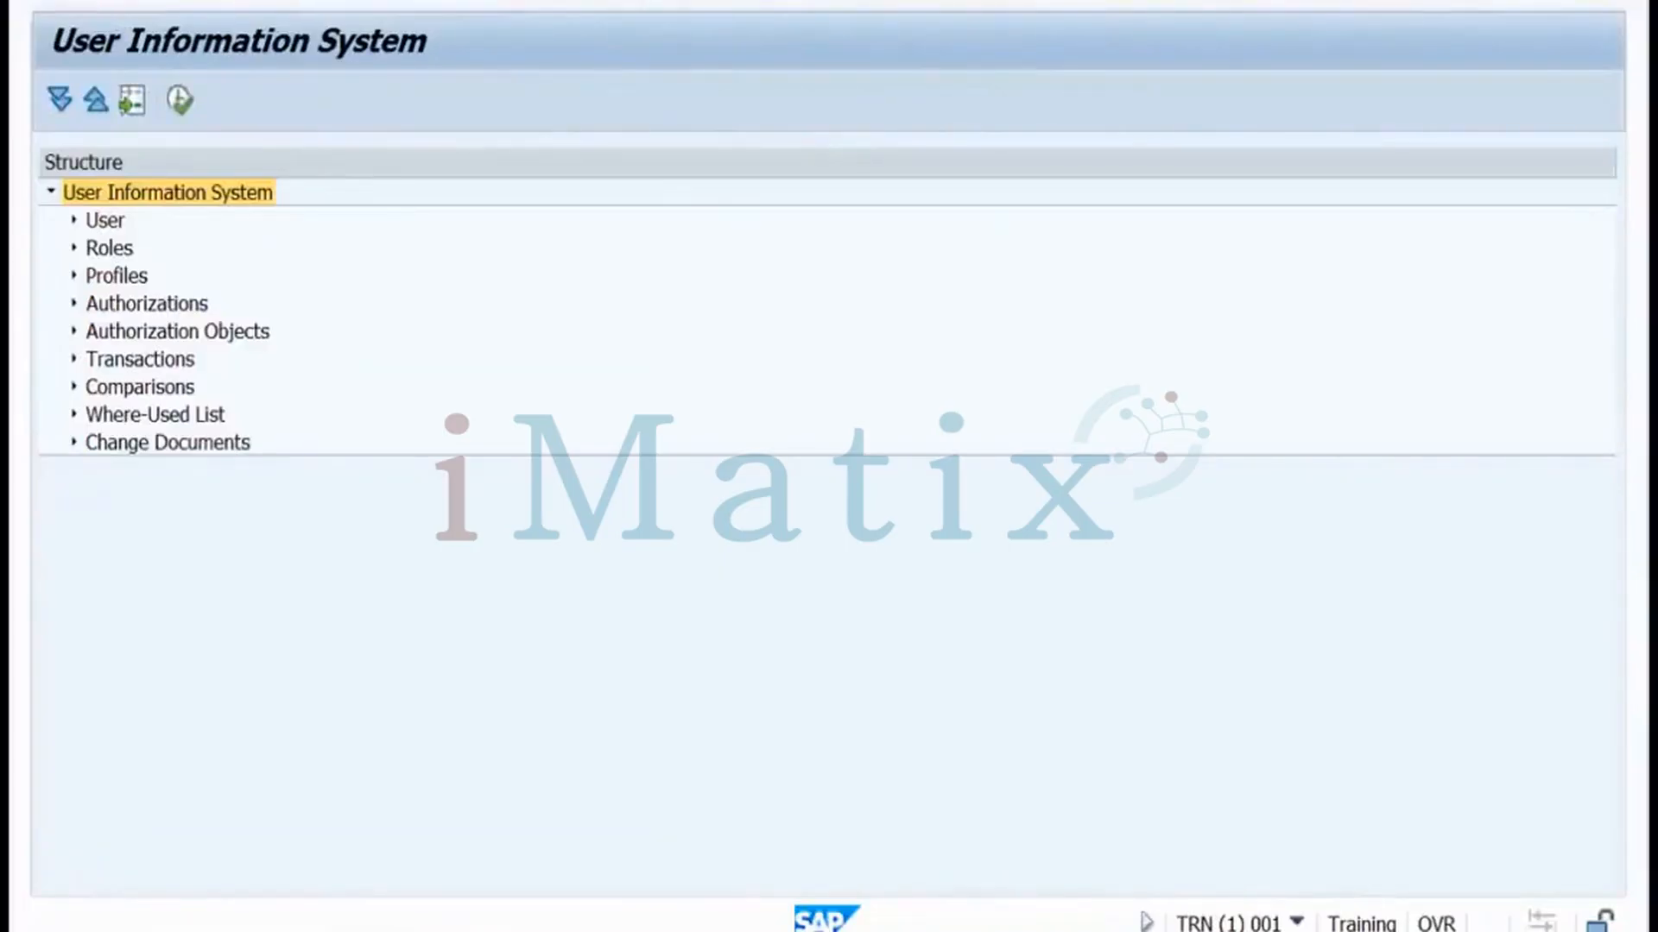
# Run Users by Complex Selection Criteria > By Transaction Authorizations for transaction code SU01
pyautogui.click(74, 222)
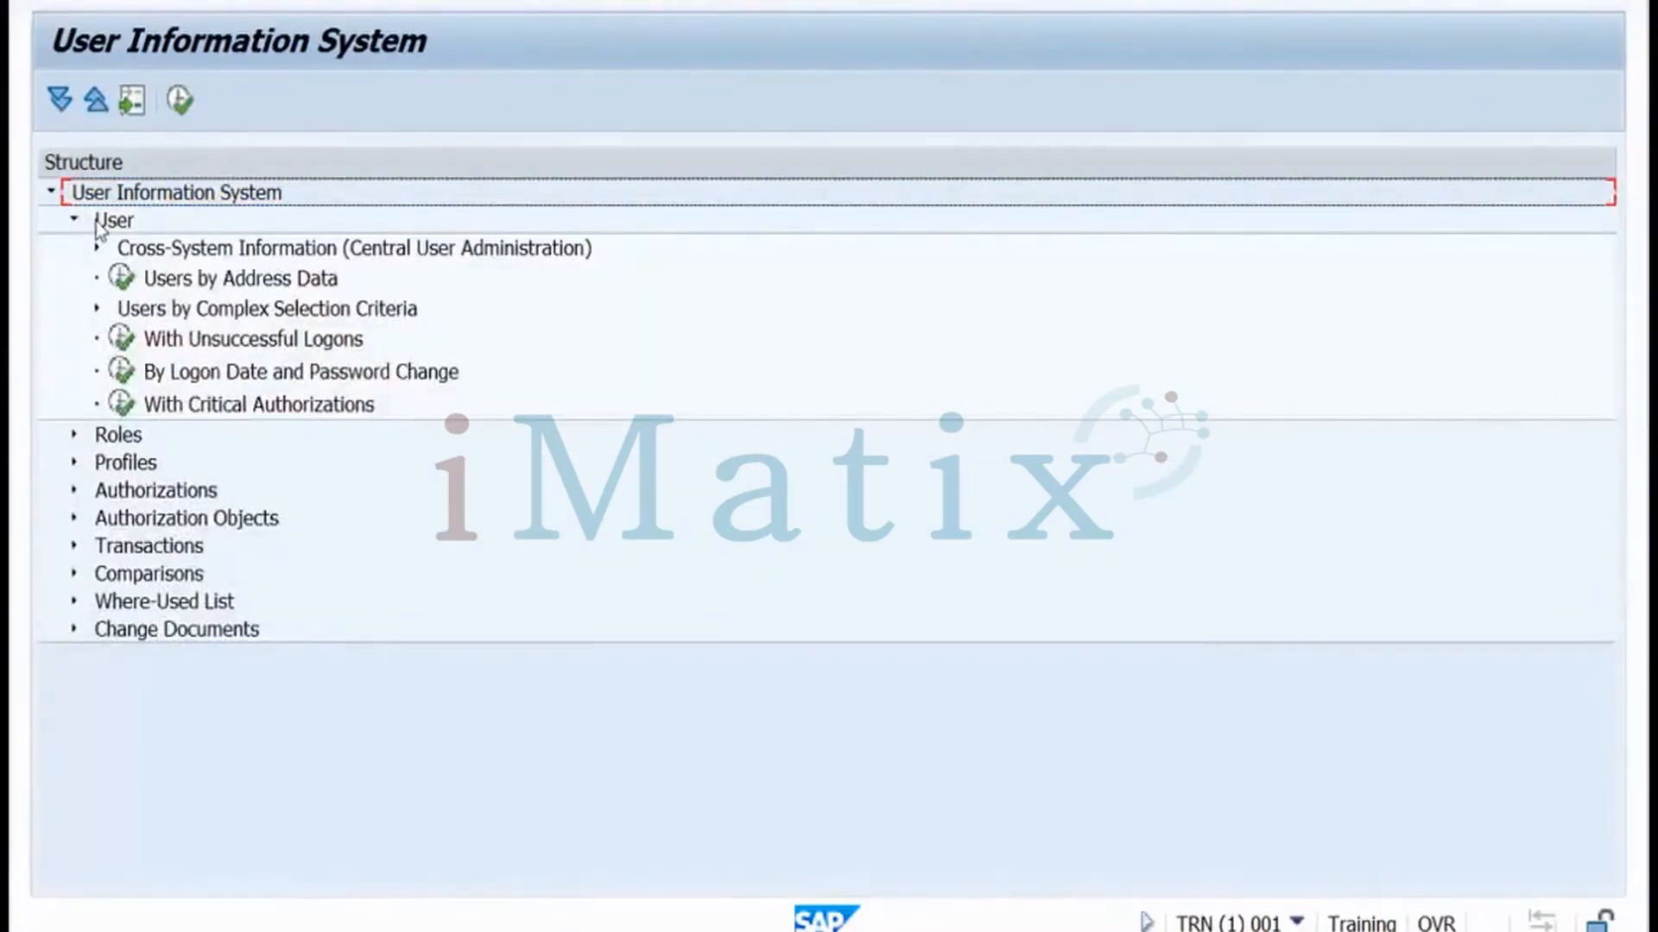
pyautogui.click(96, 309)
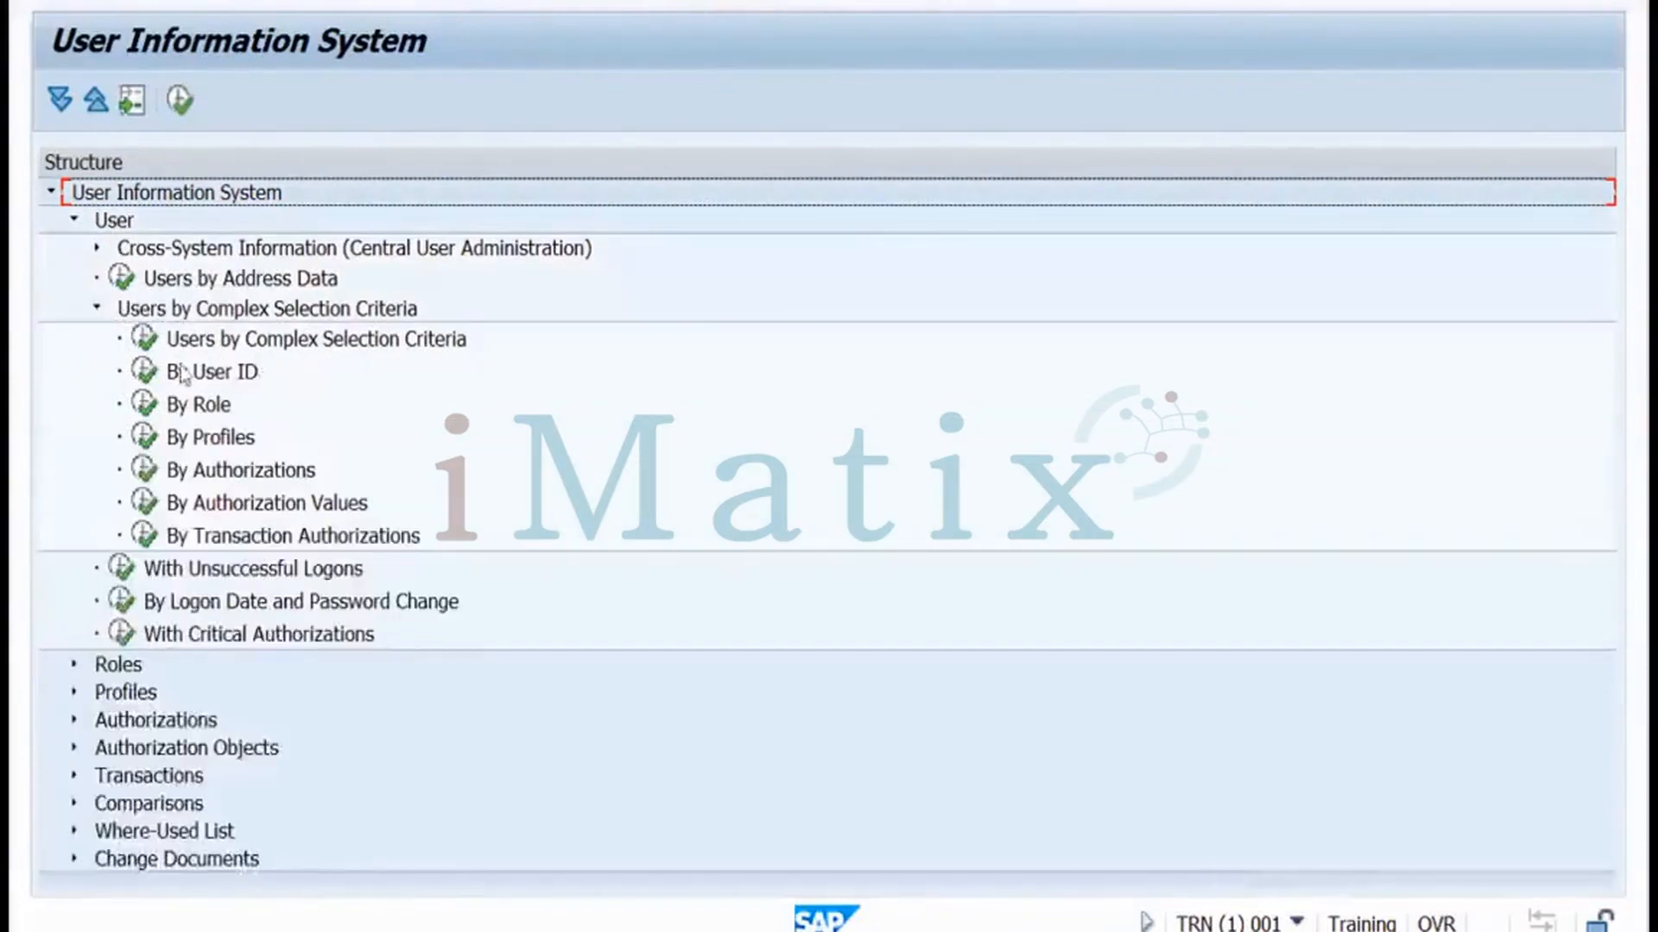
pyautogui.doubleClick(149, 539)
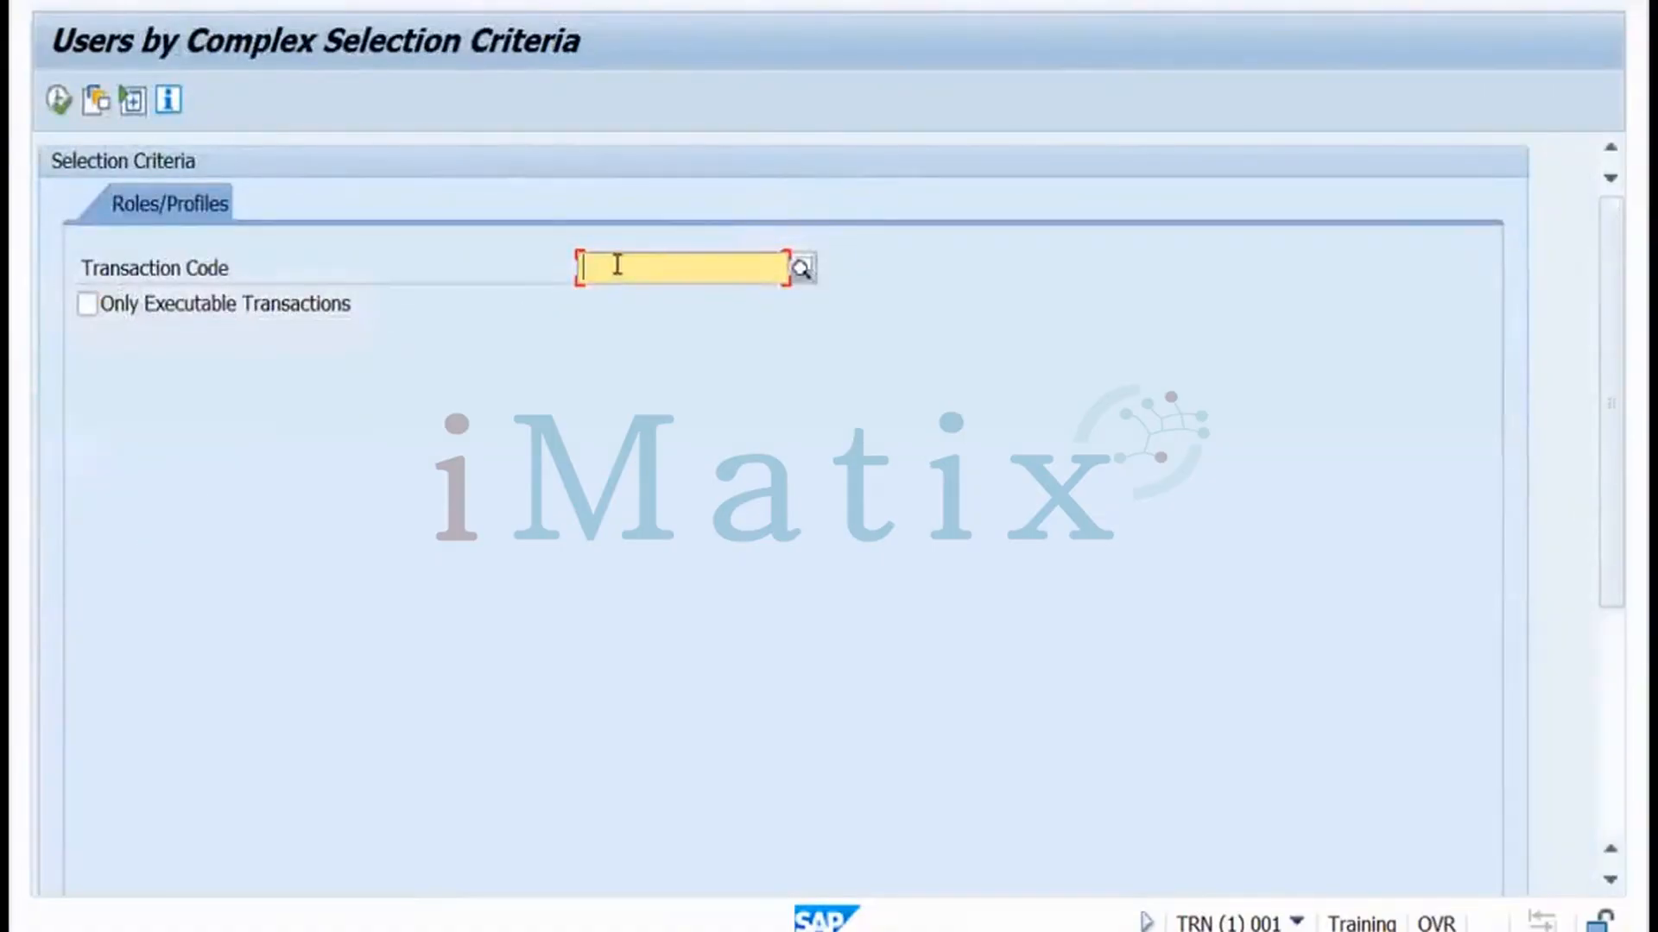
pyautogui.write('su01')
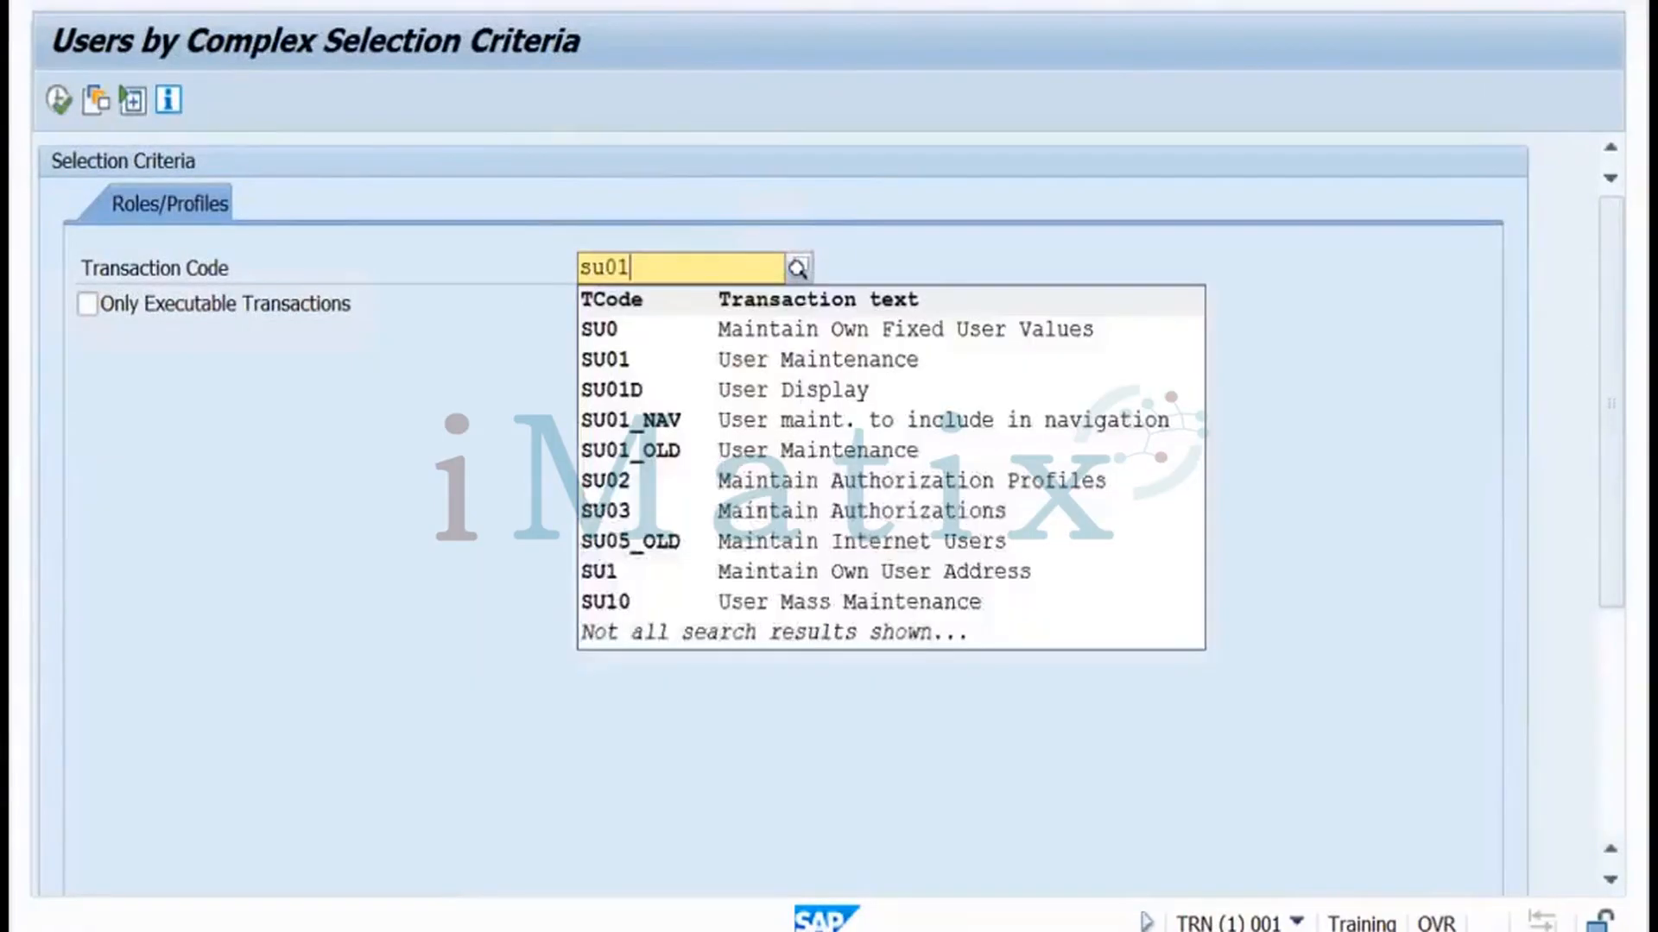
pyautogui.click(622, 333)
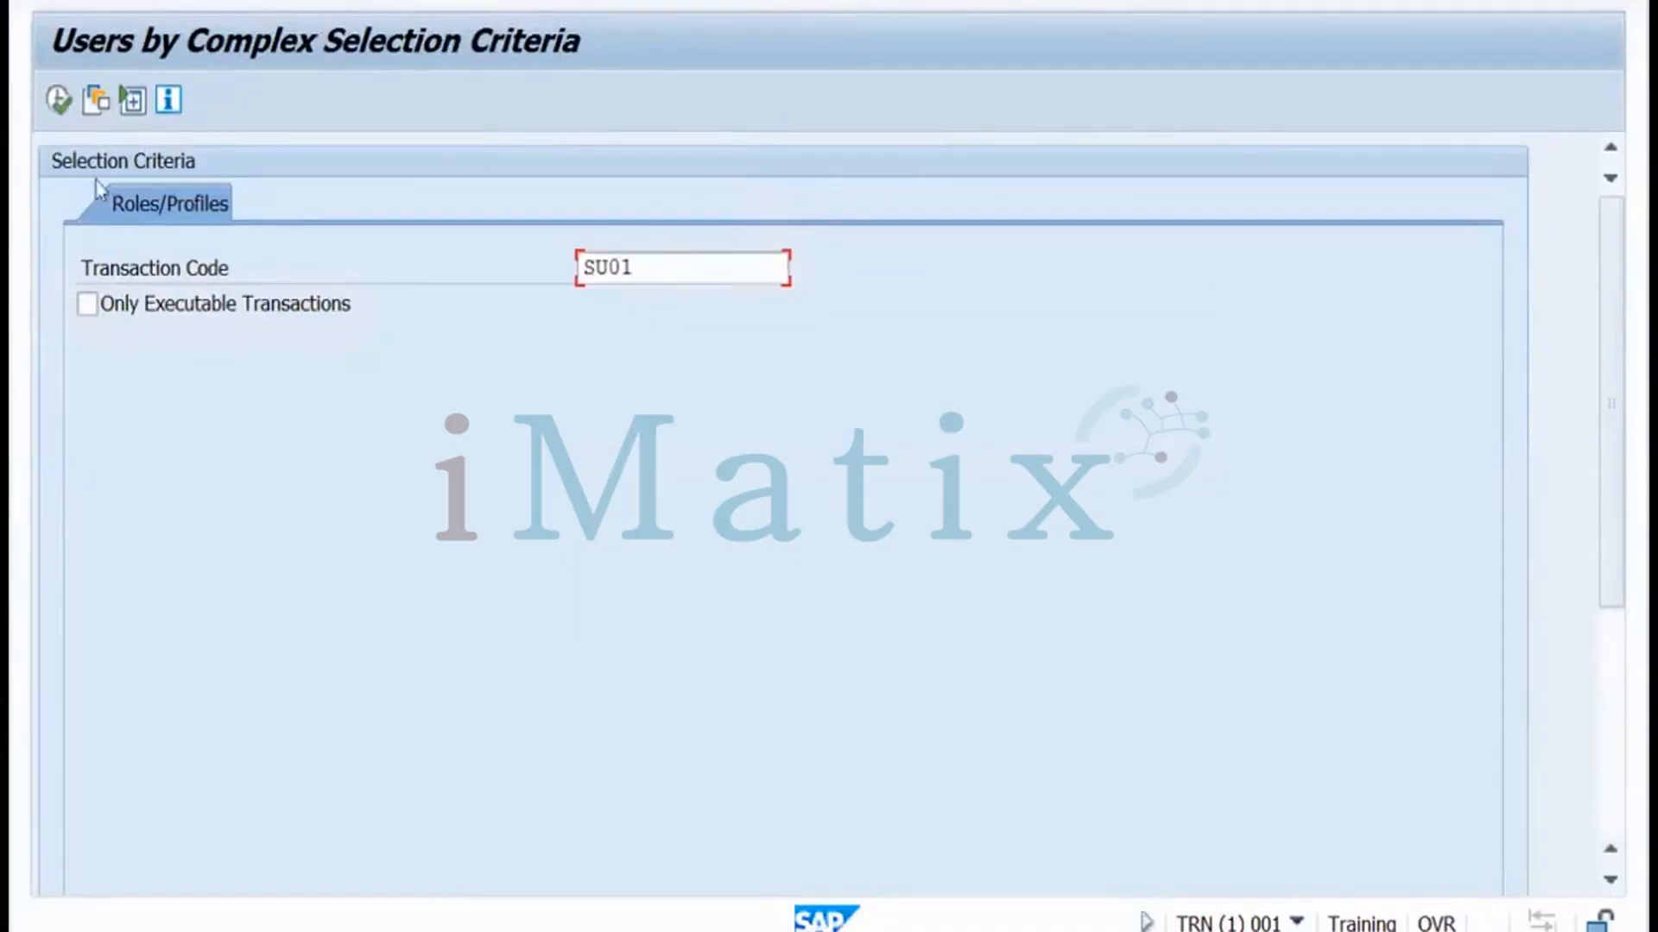
pyautogui.click(59, 104)
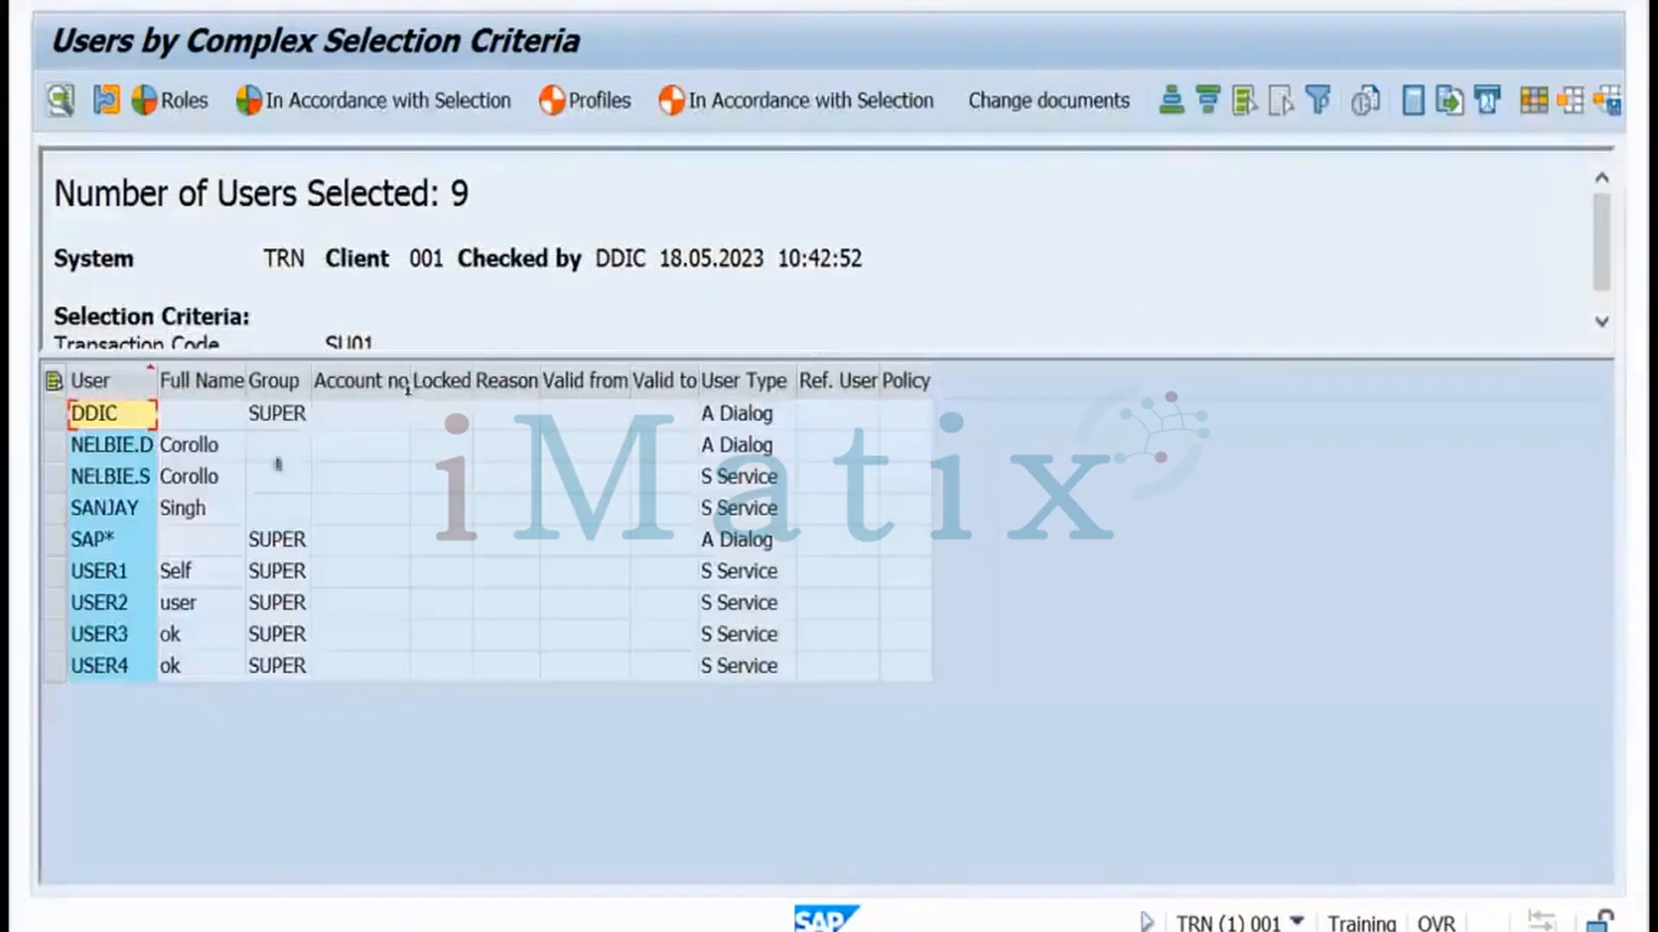
pyautogui.click(76, 447)
pyautogui.click(54, 478)
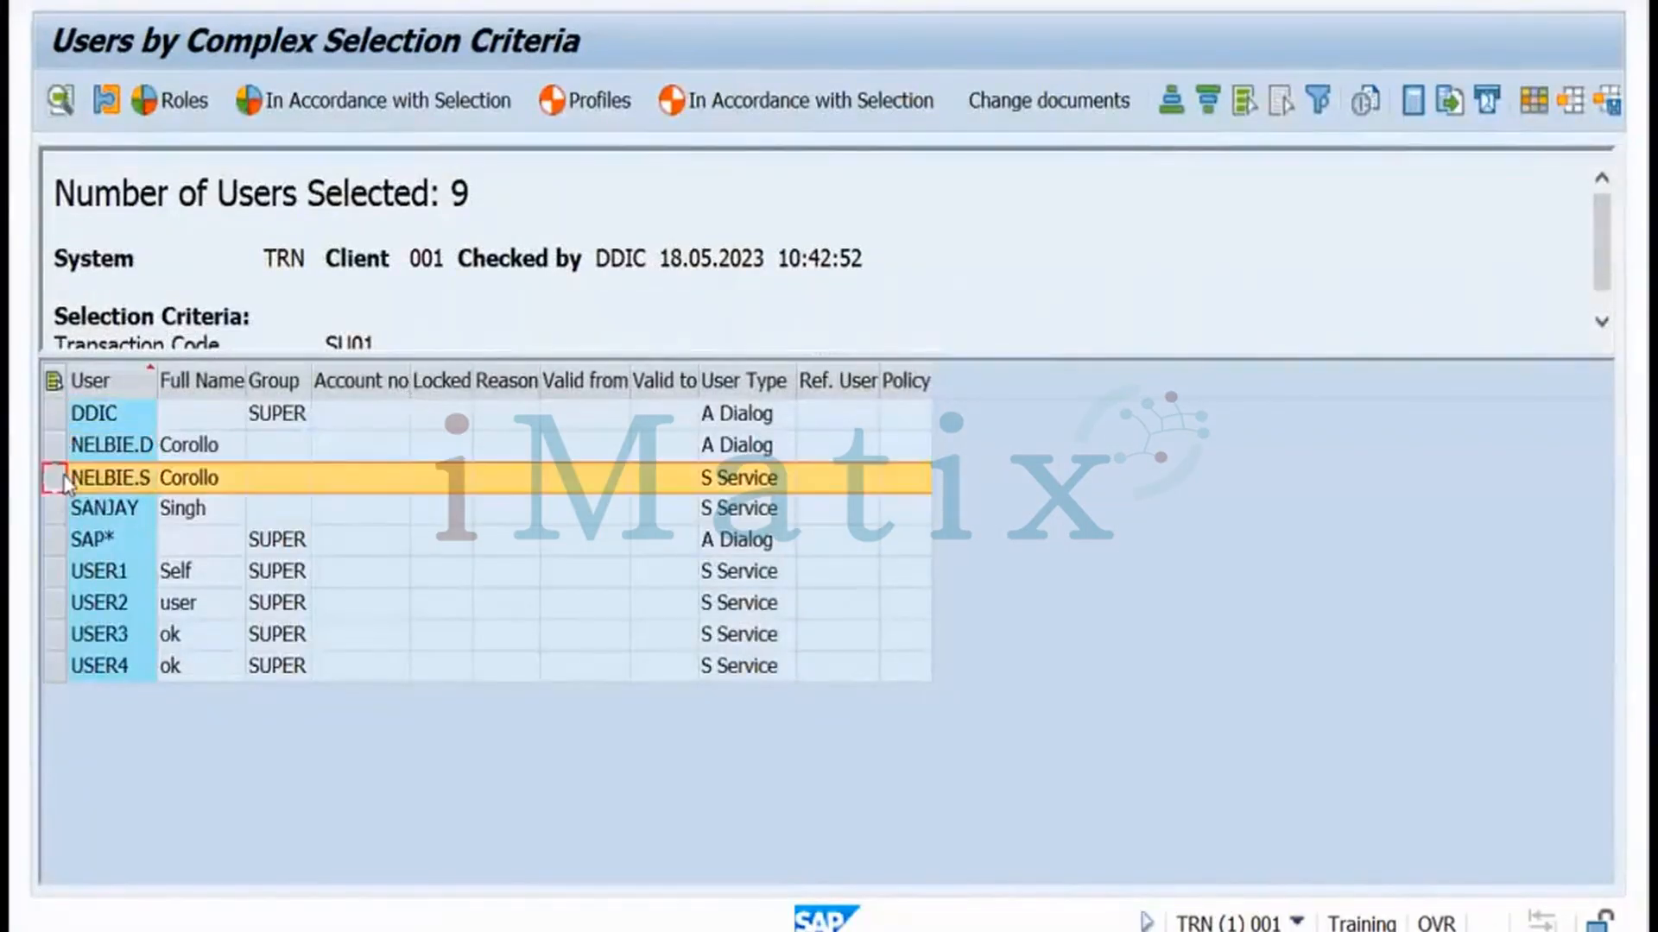
pyautogui.click(54, 508)
pyautogui.click(54, 540)
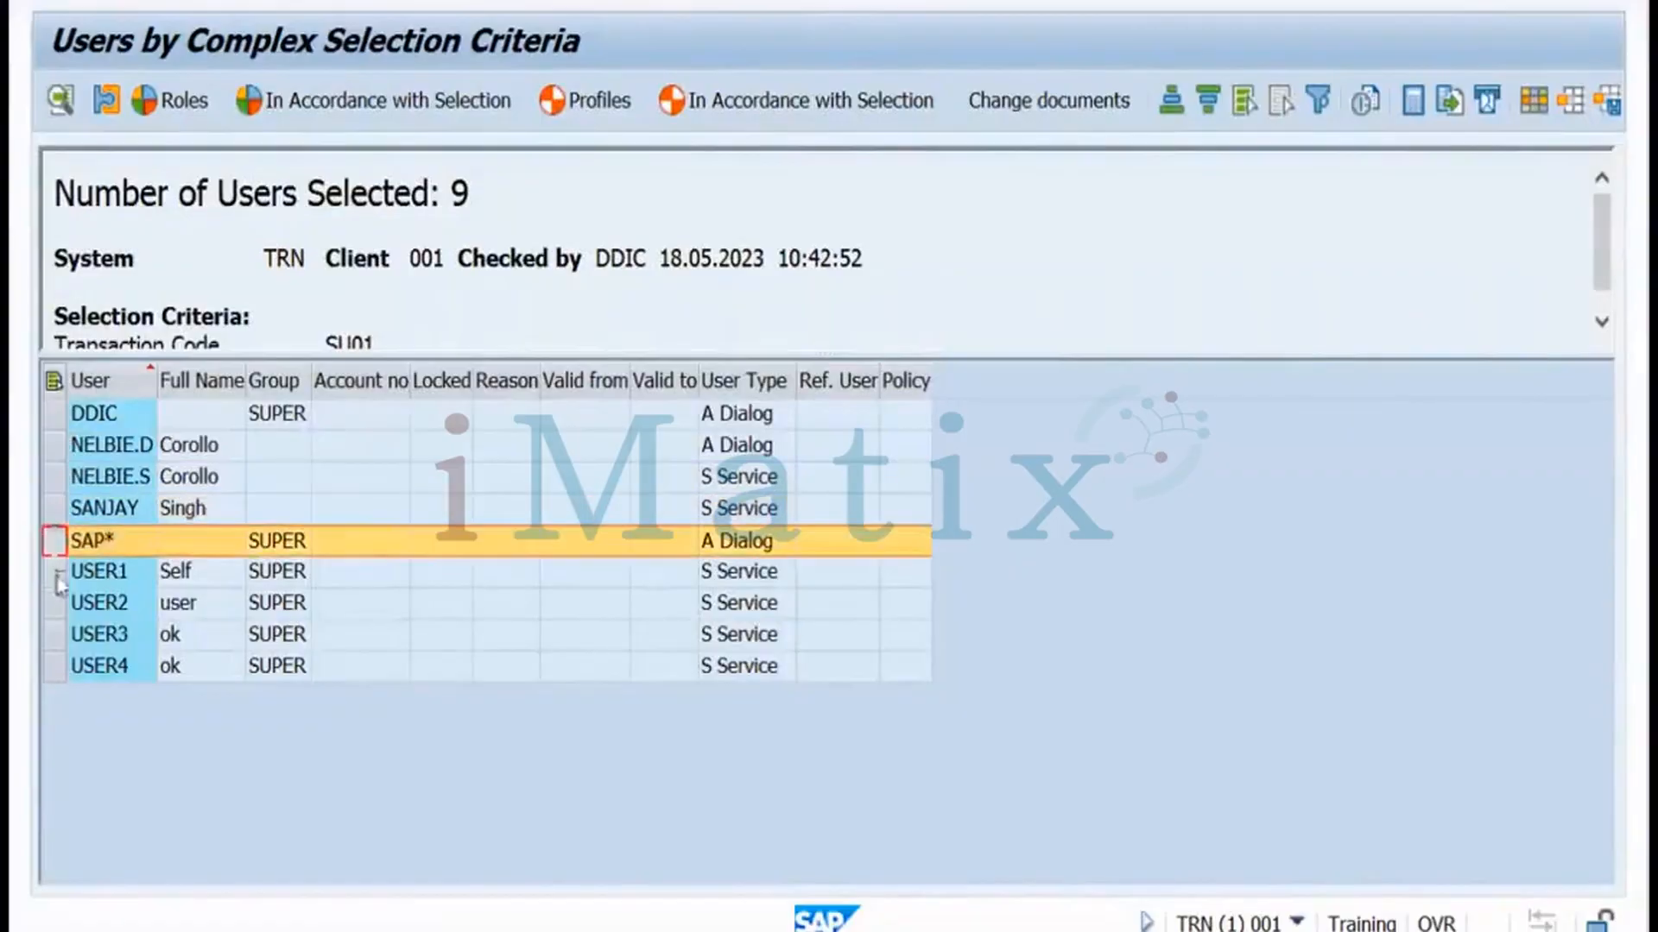
pyautogui.click(55, 571)
pyautogui.click(55, 604)
pyautogui.click(54, 635)
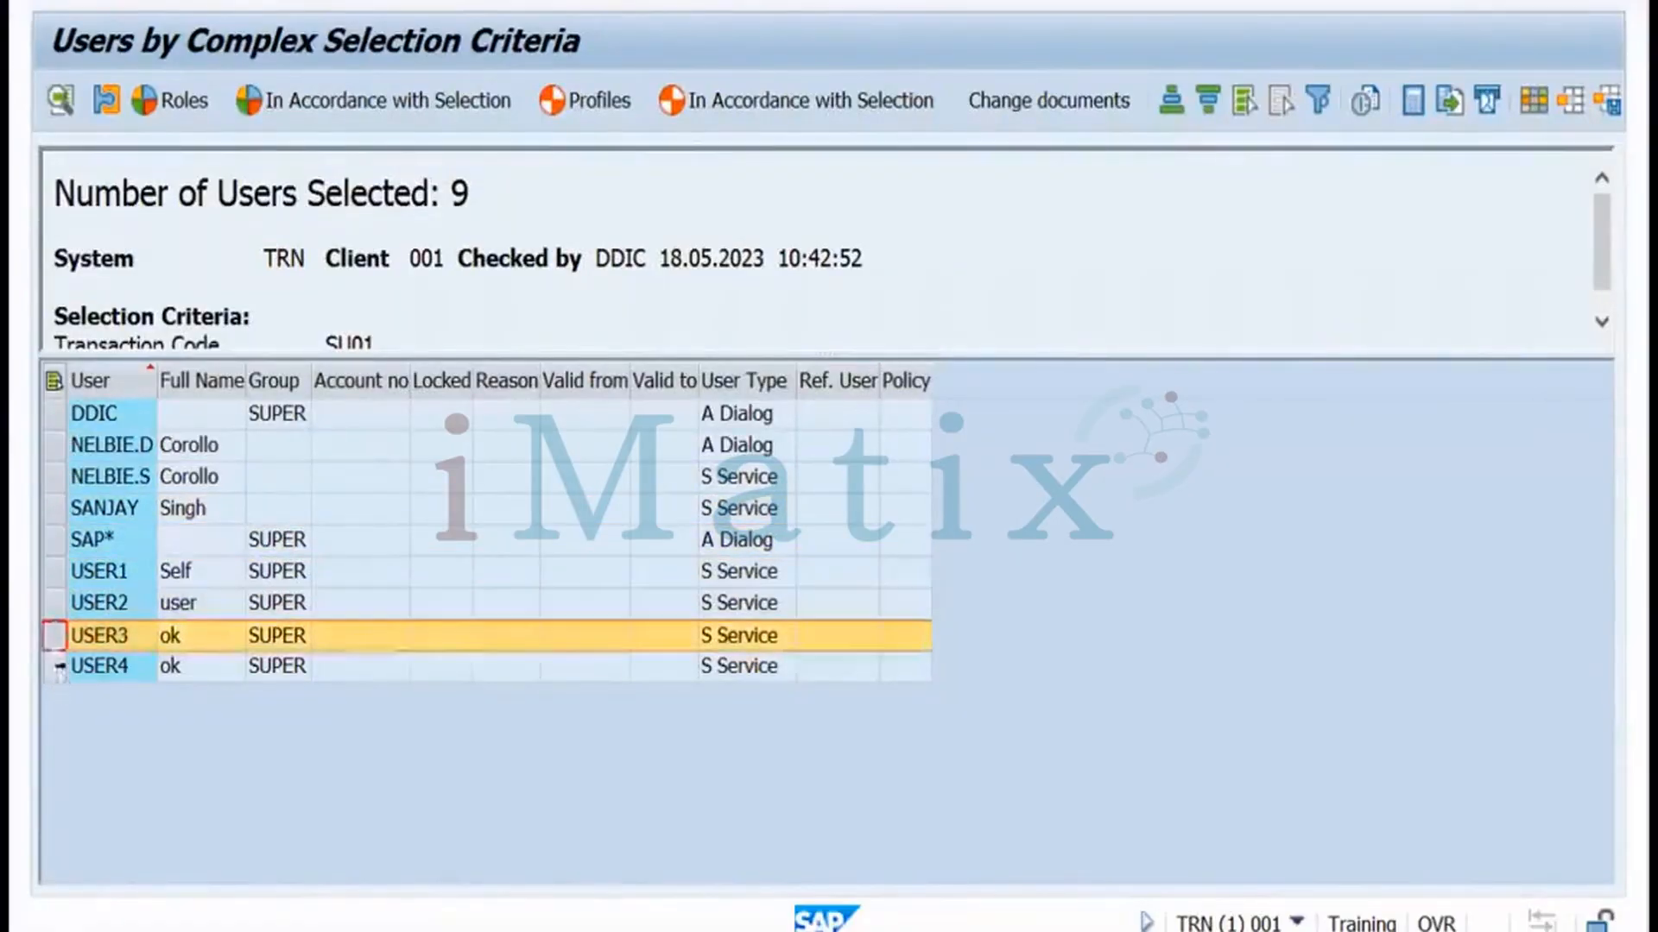
pyautogui.click(54, 667)
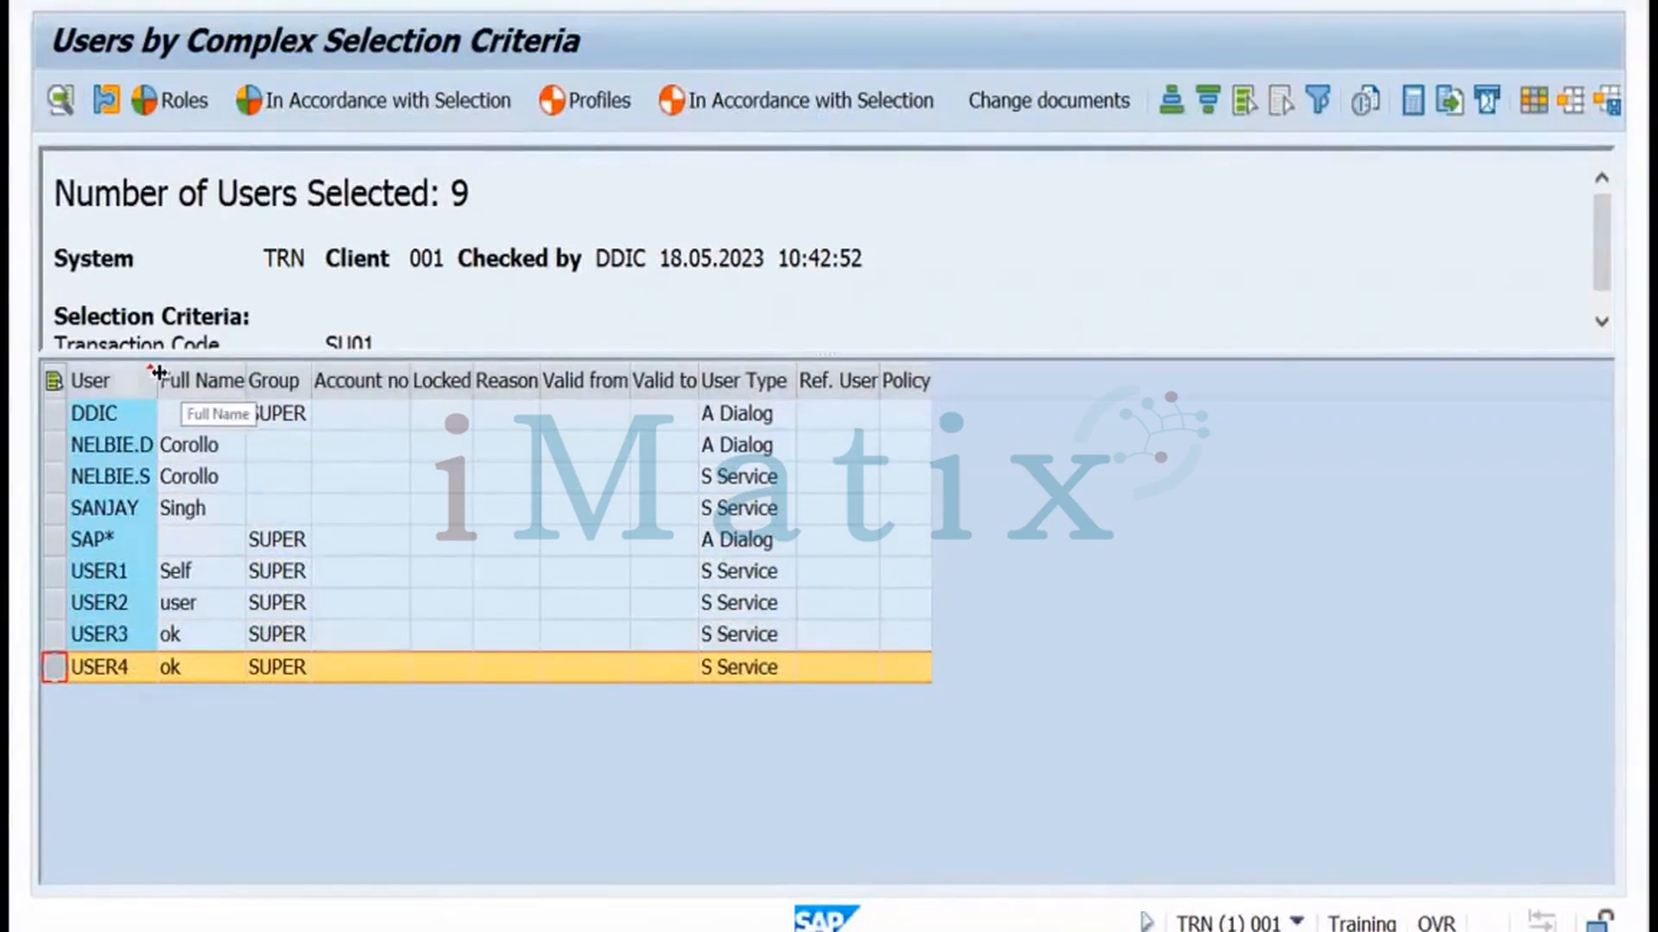
# Widen the User column, leave the report, and switch to the Miro notes board
pyautogui.moveTo(159, 372); pyautogui.dragTo(171, 373)
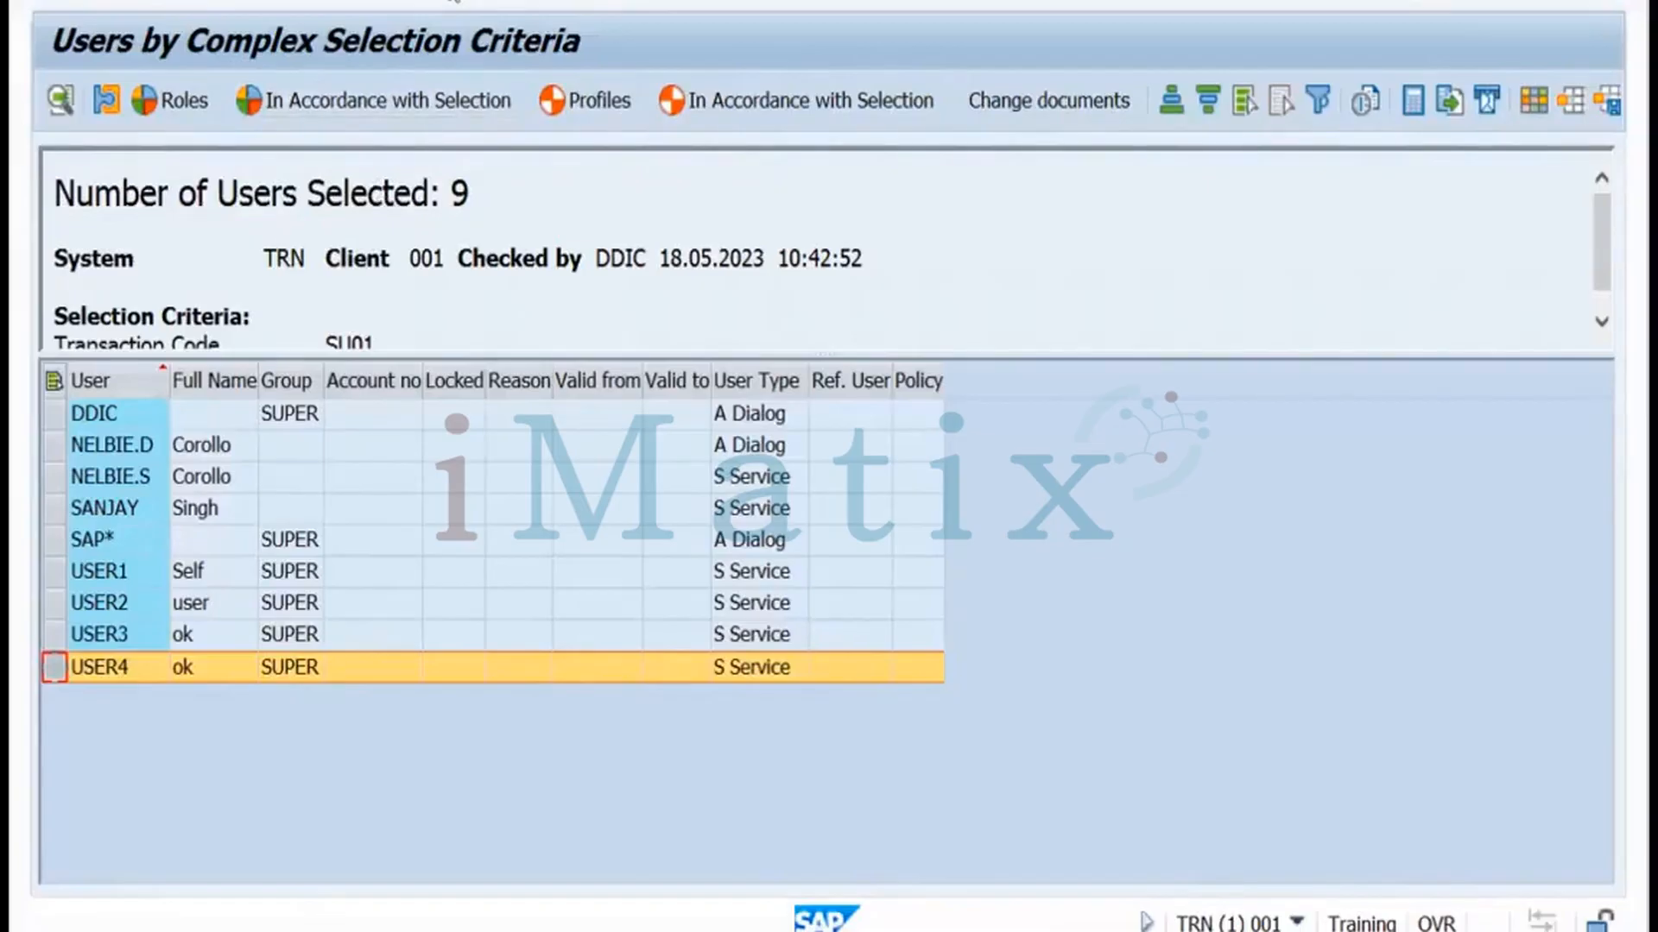
pyautogui.press('F3')
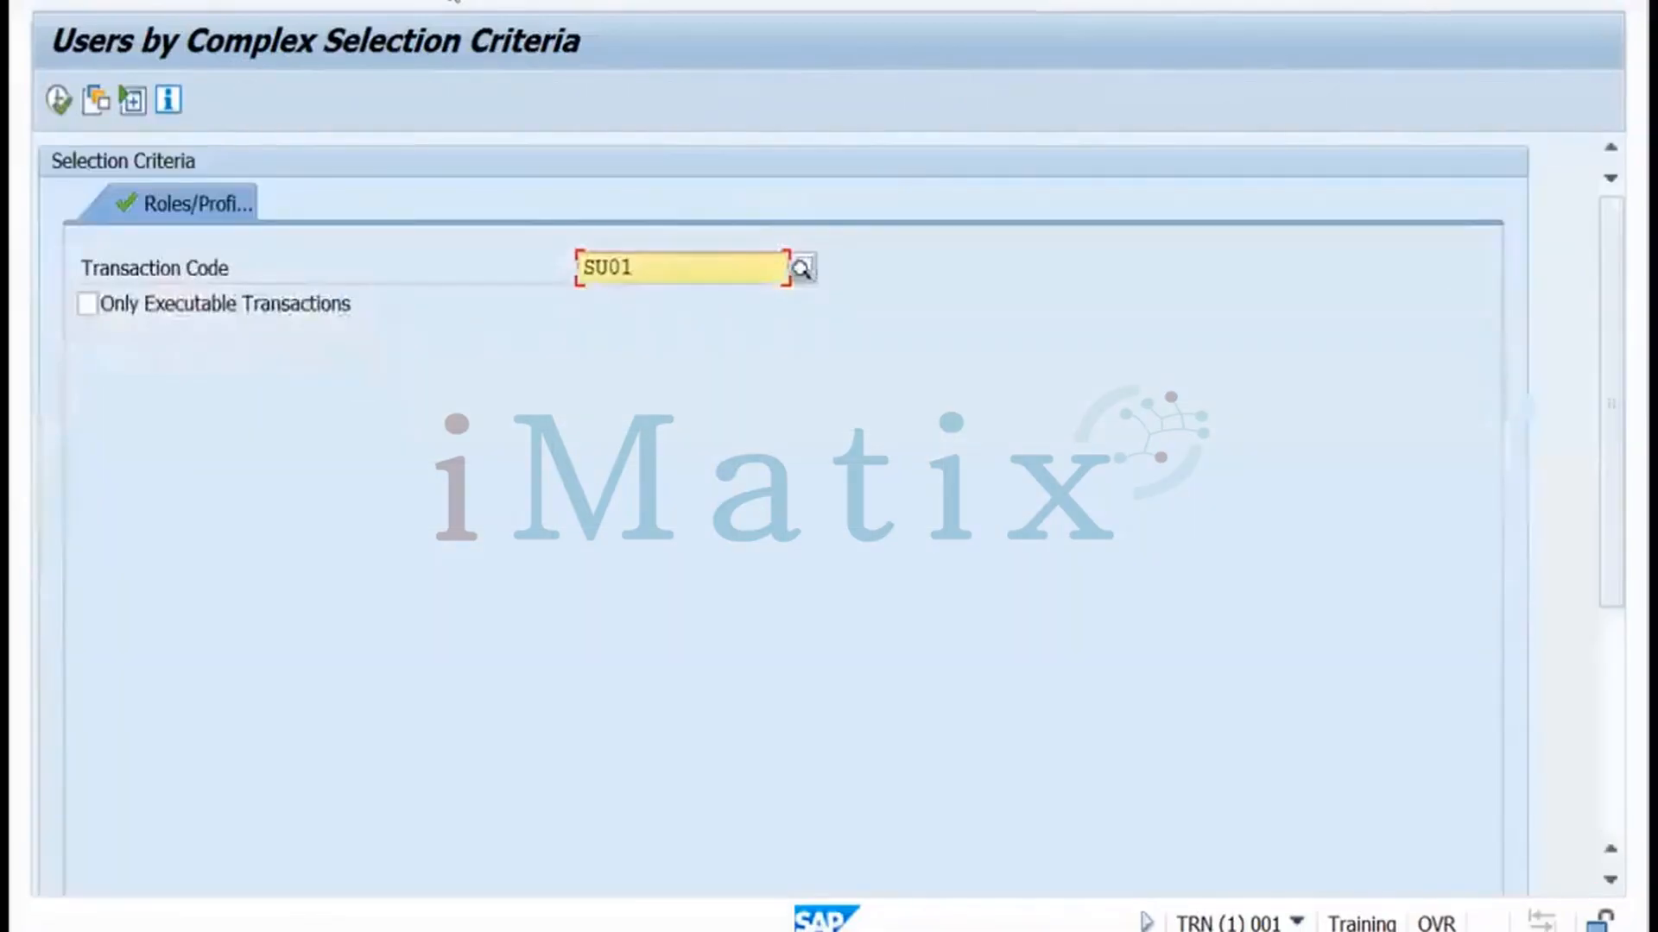
pyautogui.hotkey('ctrl', 'Left')
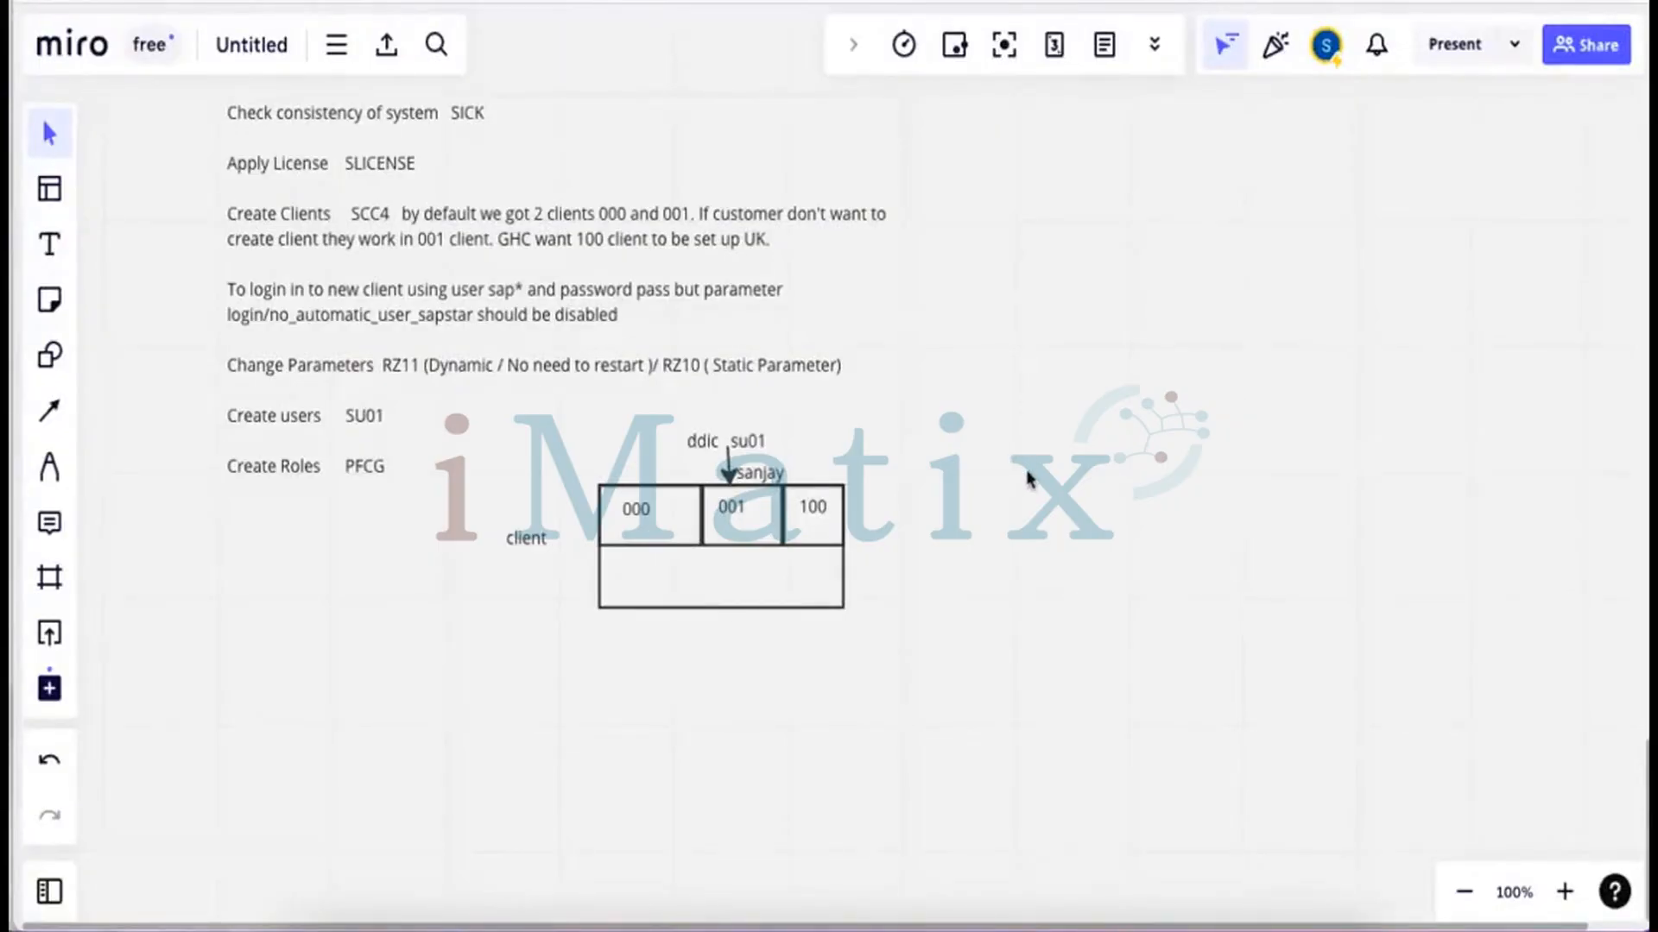
# Scroll the Miro board past the notes to blank space, then return to the SAP session
pyautogui.scroll(-2, 1028, 474)
pyautogui.scroll(-10, 828, 467)
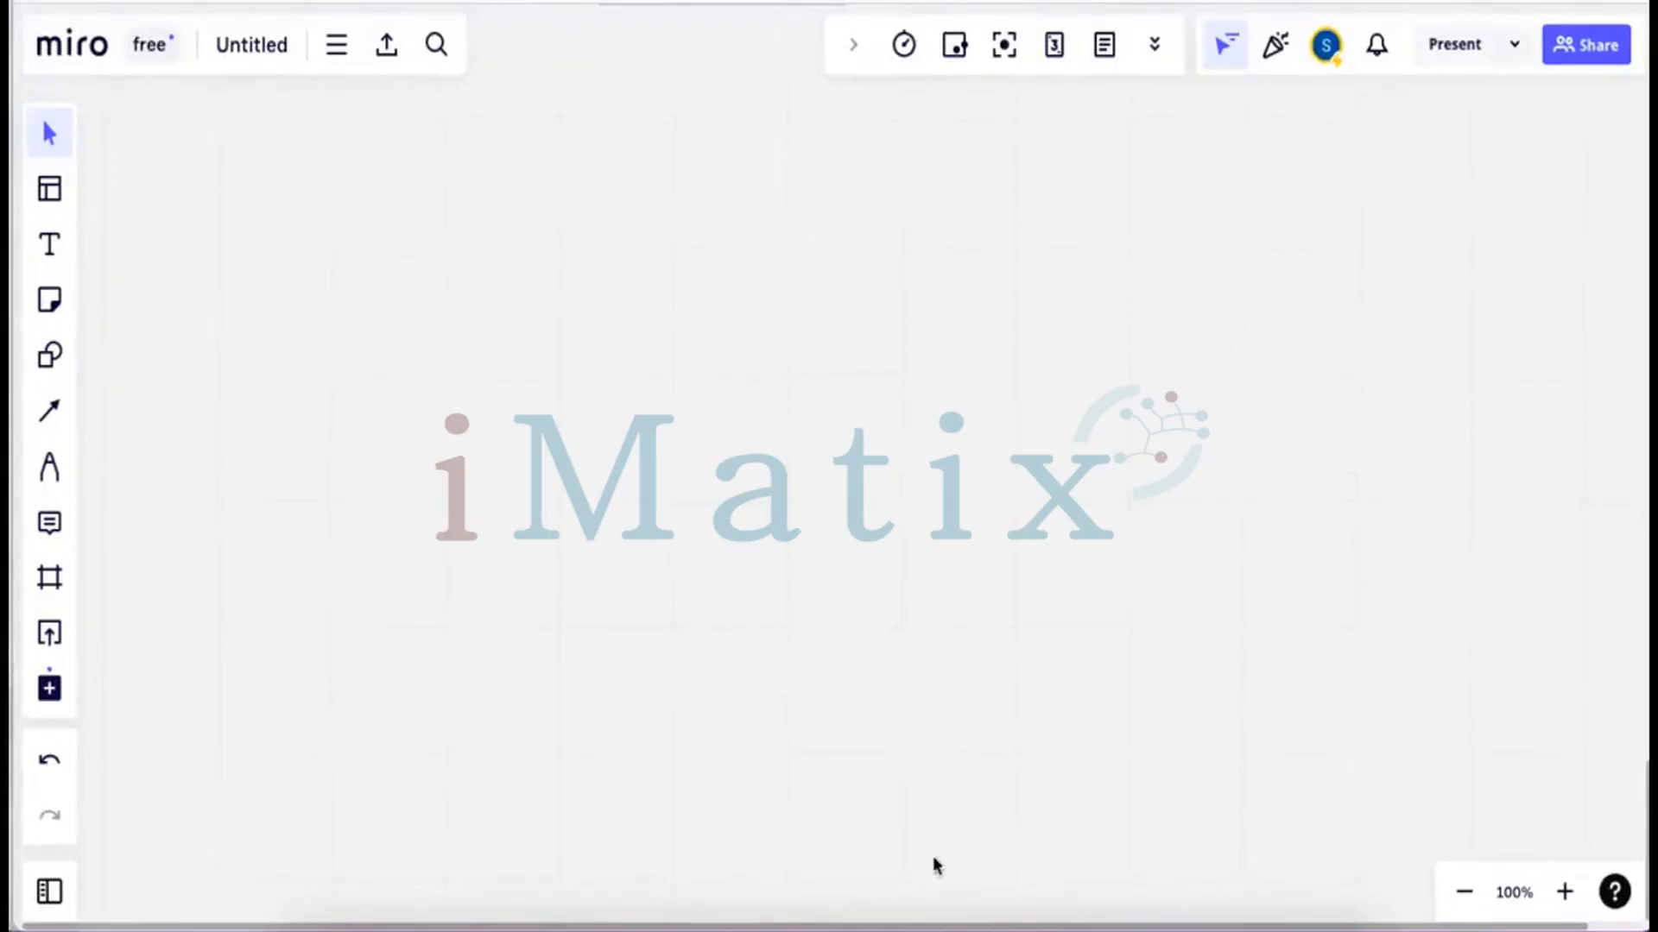
pyautogui.click(973, 898)
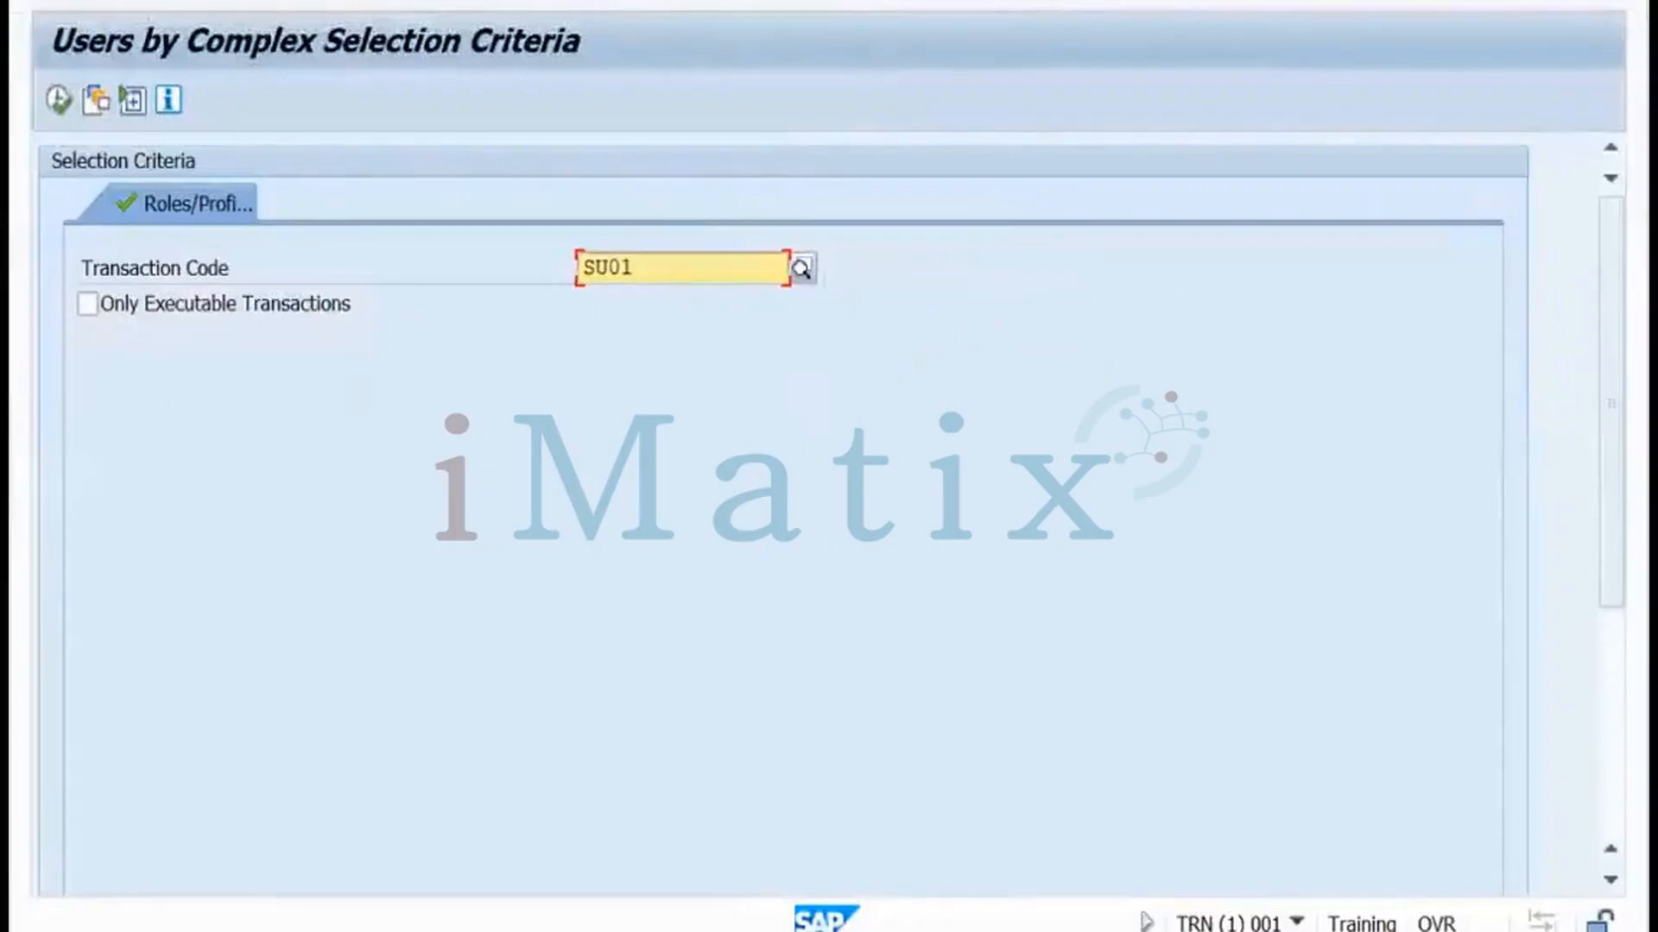
# Run the Users by Address Data report from the User Information System tree, listing 7 users
pyautogui.press('F3')
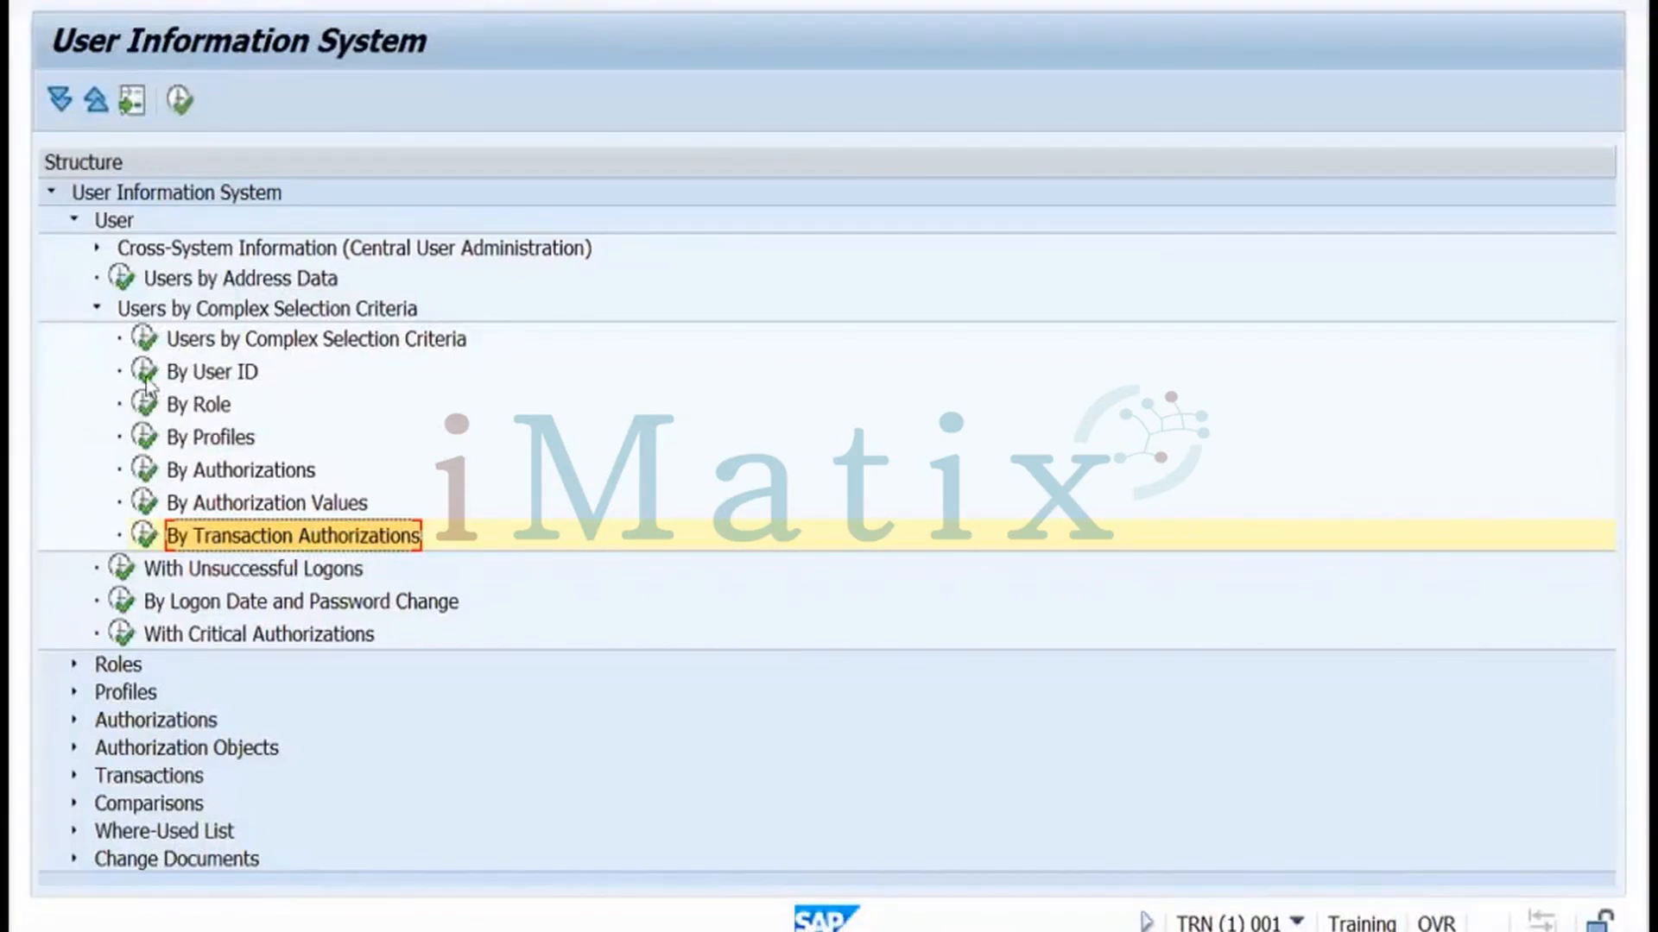
pyautogui.doubleClick(124, 281)
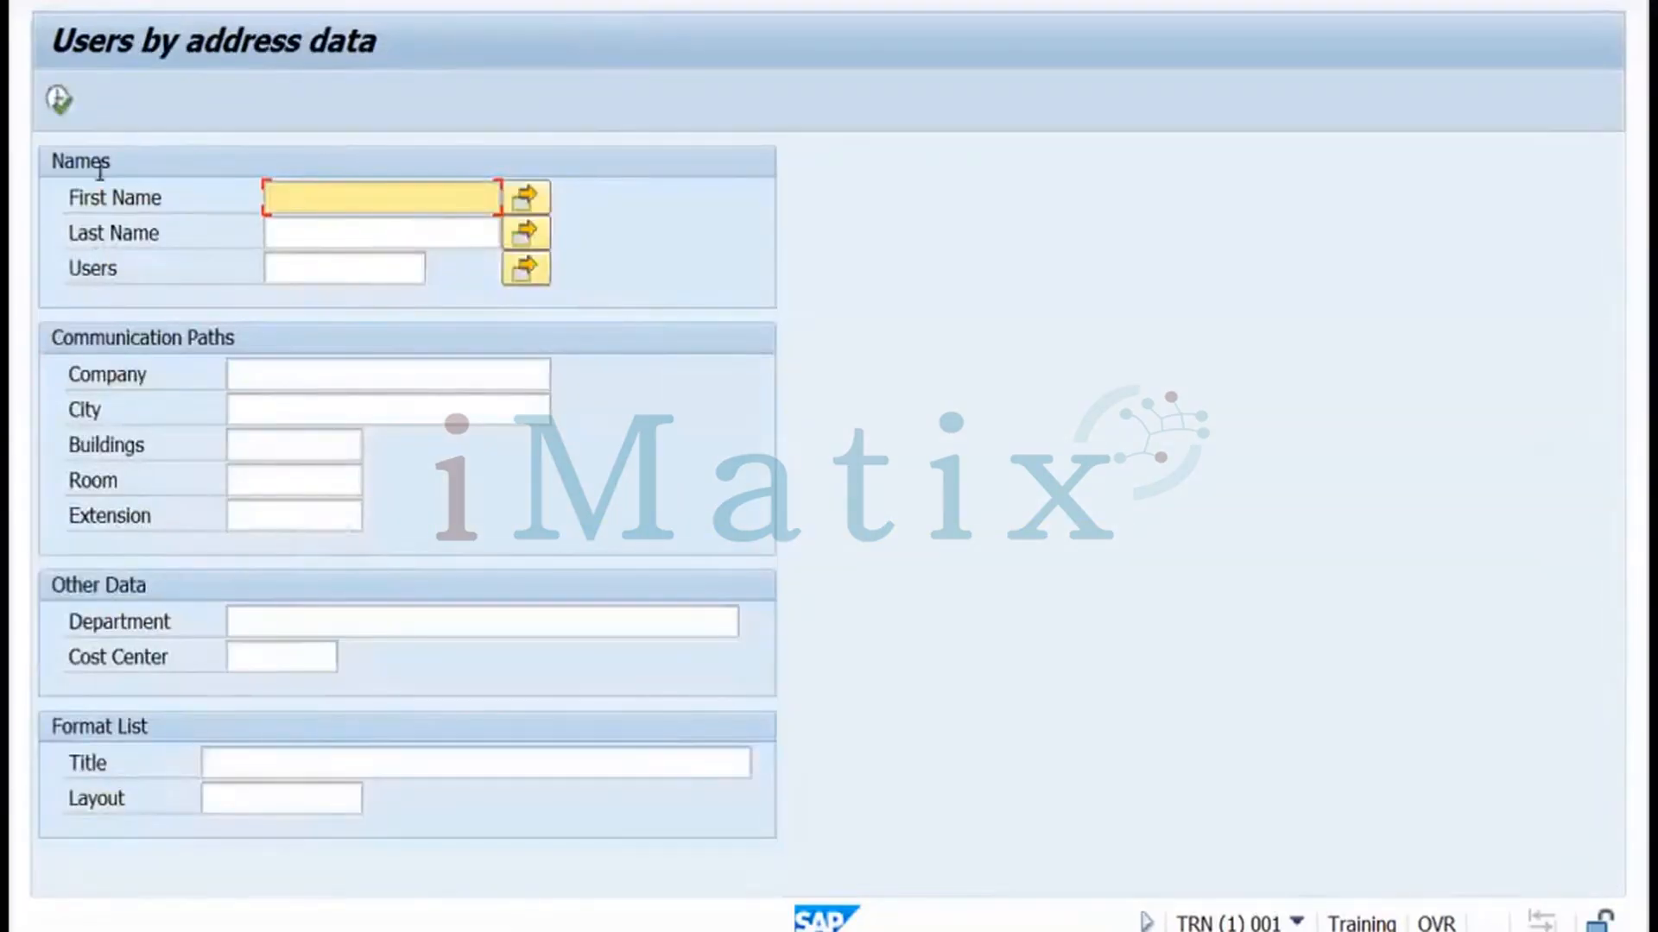
pyautogui.click(57, 103)
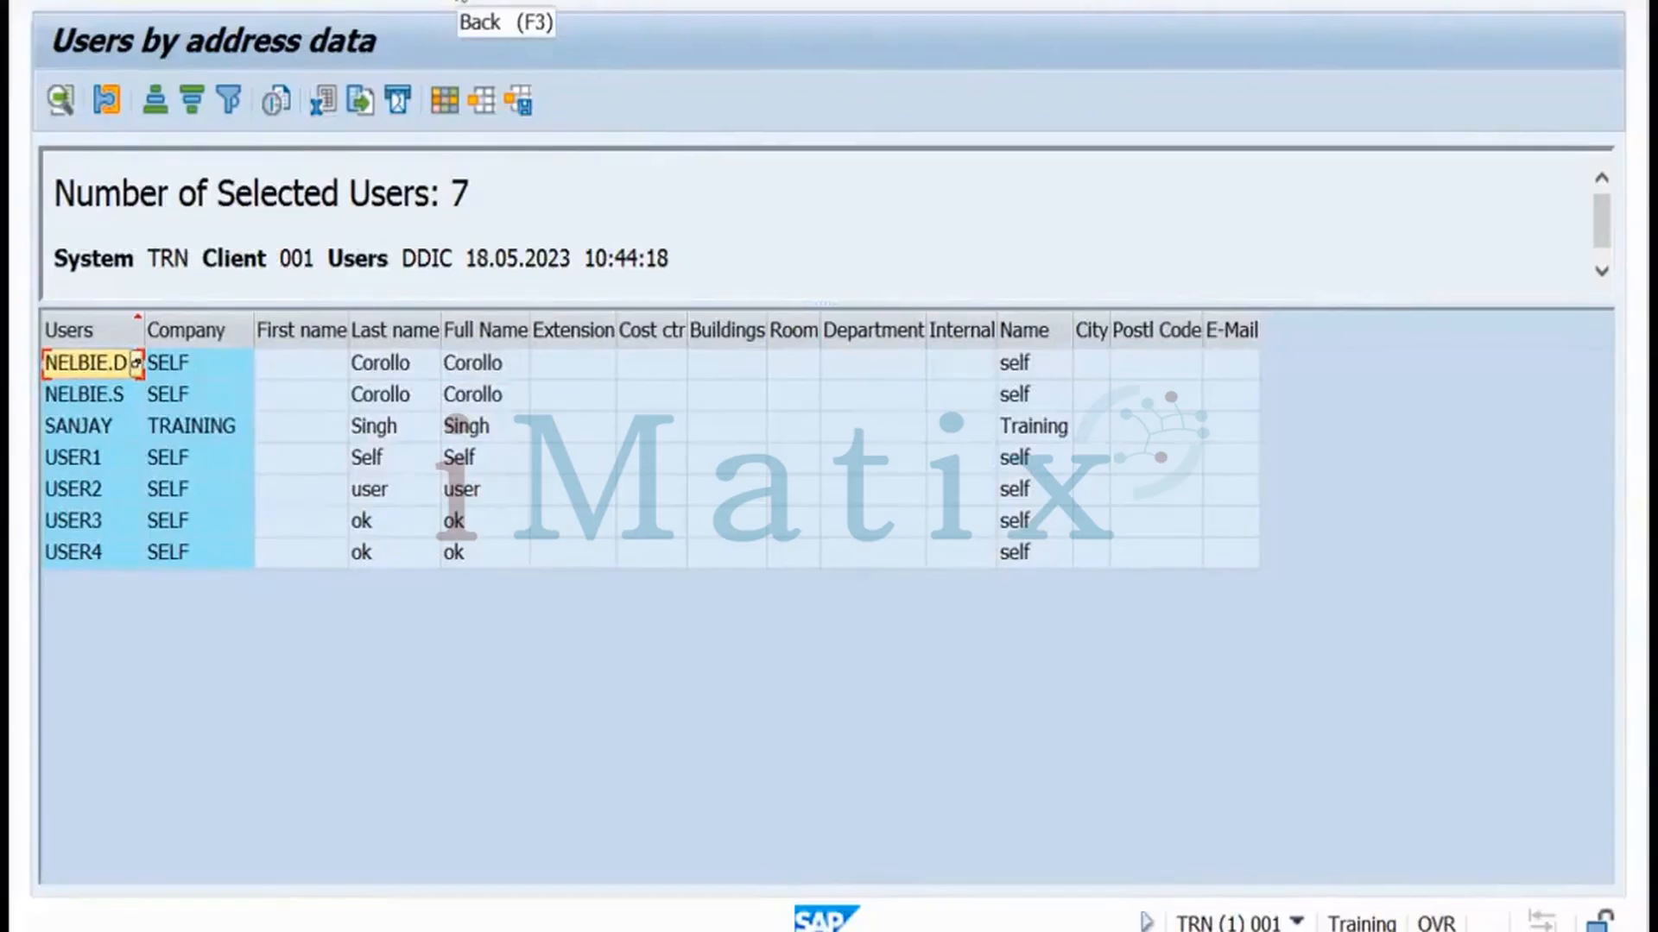
# Leave the SAP list and place an 'Authorization' text heading near the board's top left
pyautogui.click(460, 2)
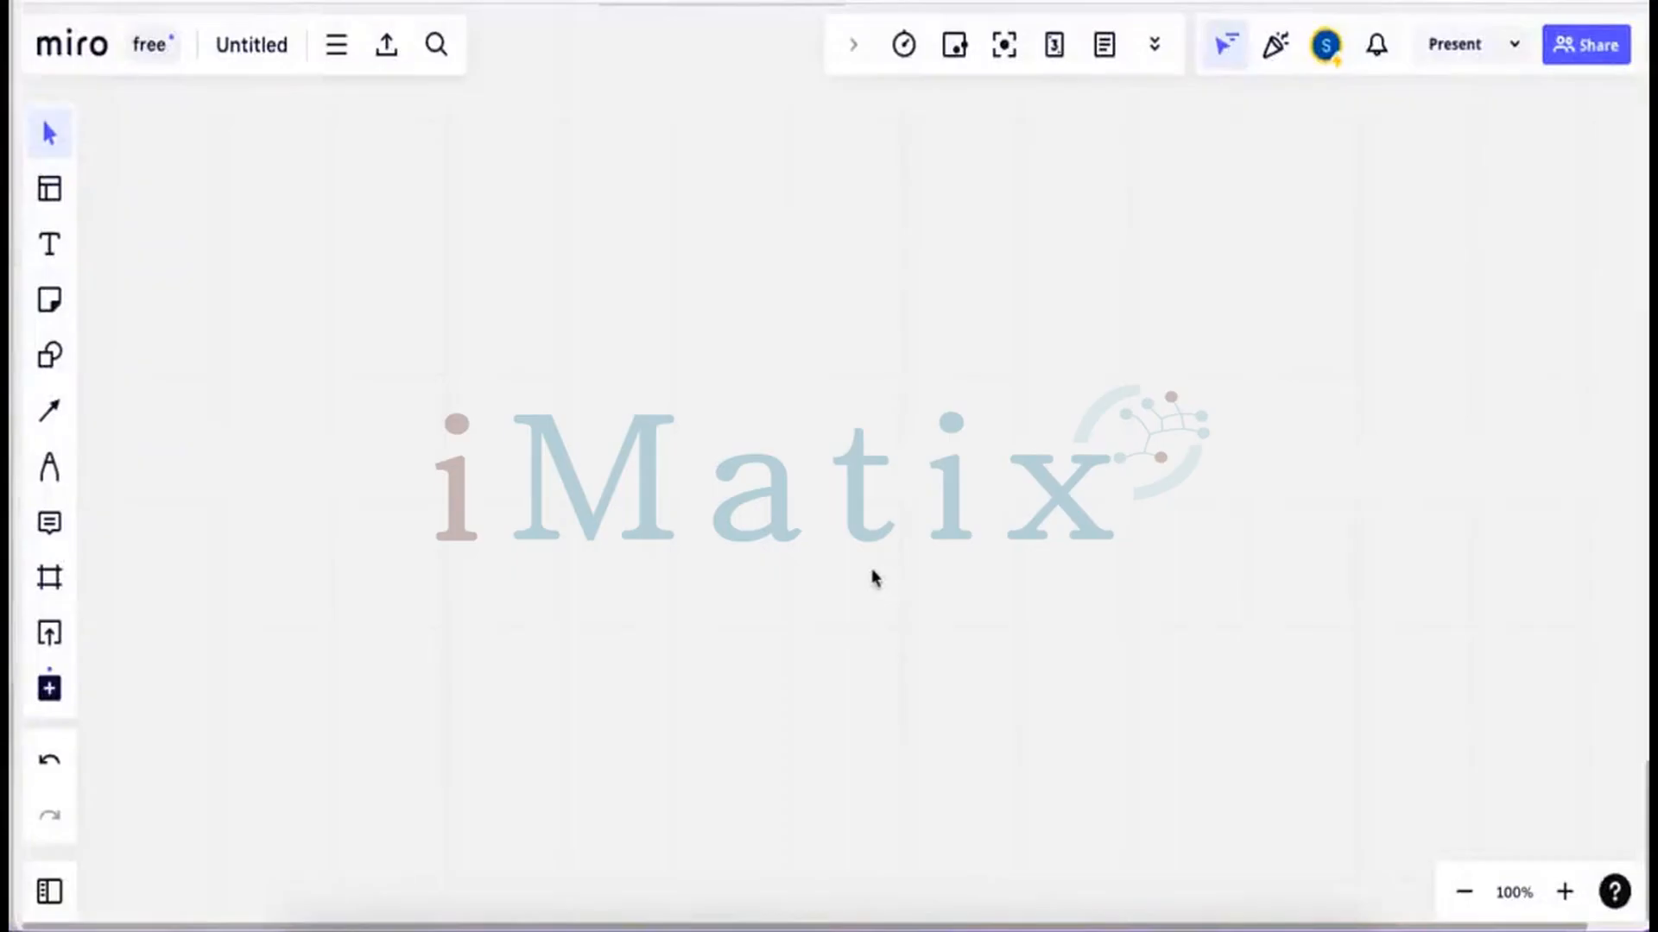
pyautogui.press('t')
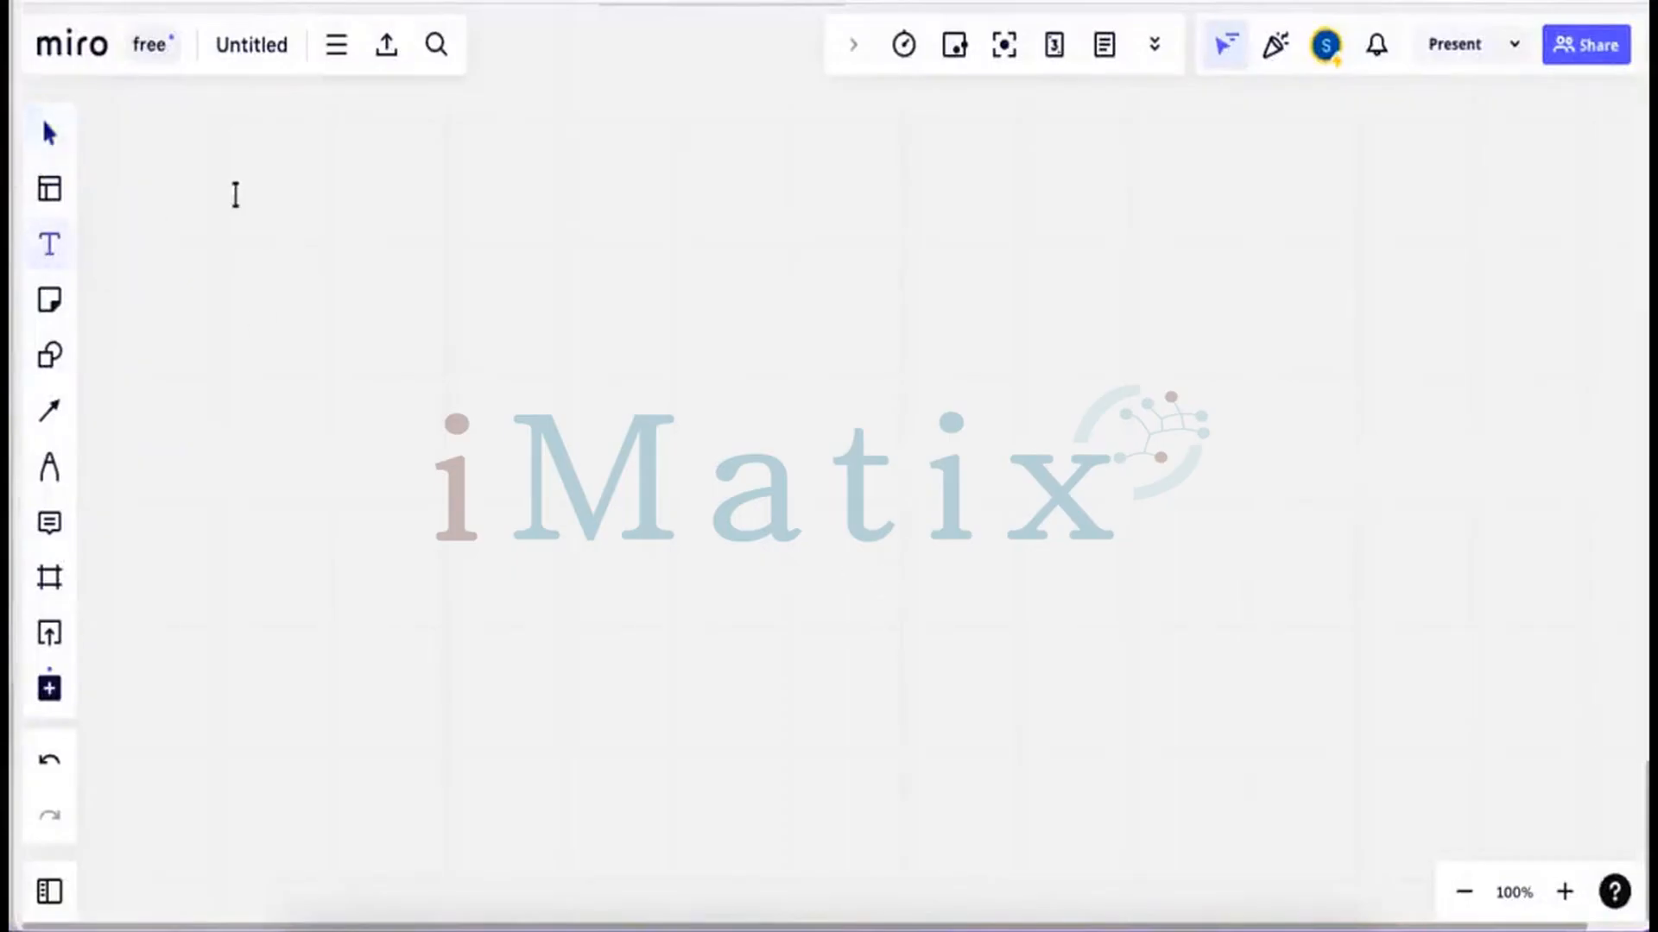
pyautogui.click(234, 195)
pyautogui.press('Escape')
pyautogui.write('Aut')
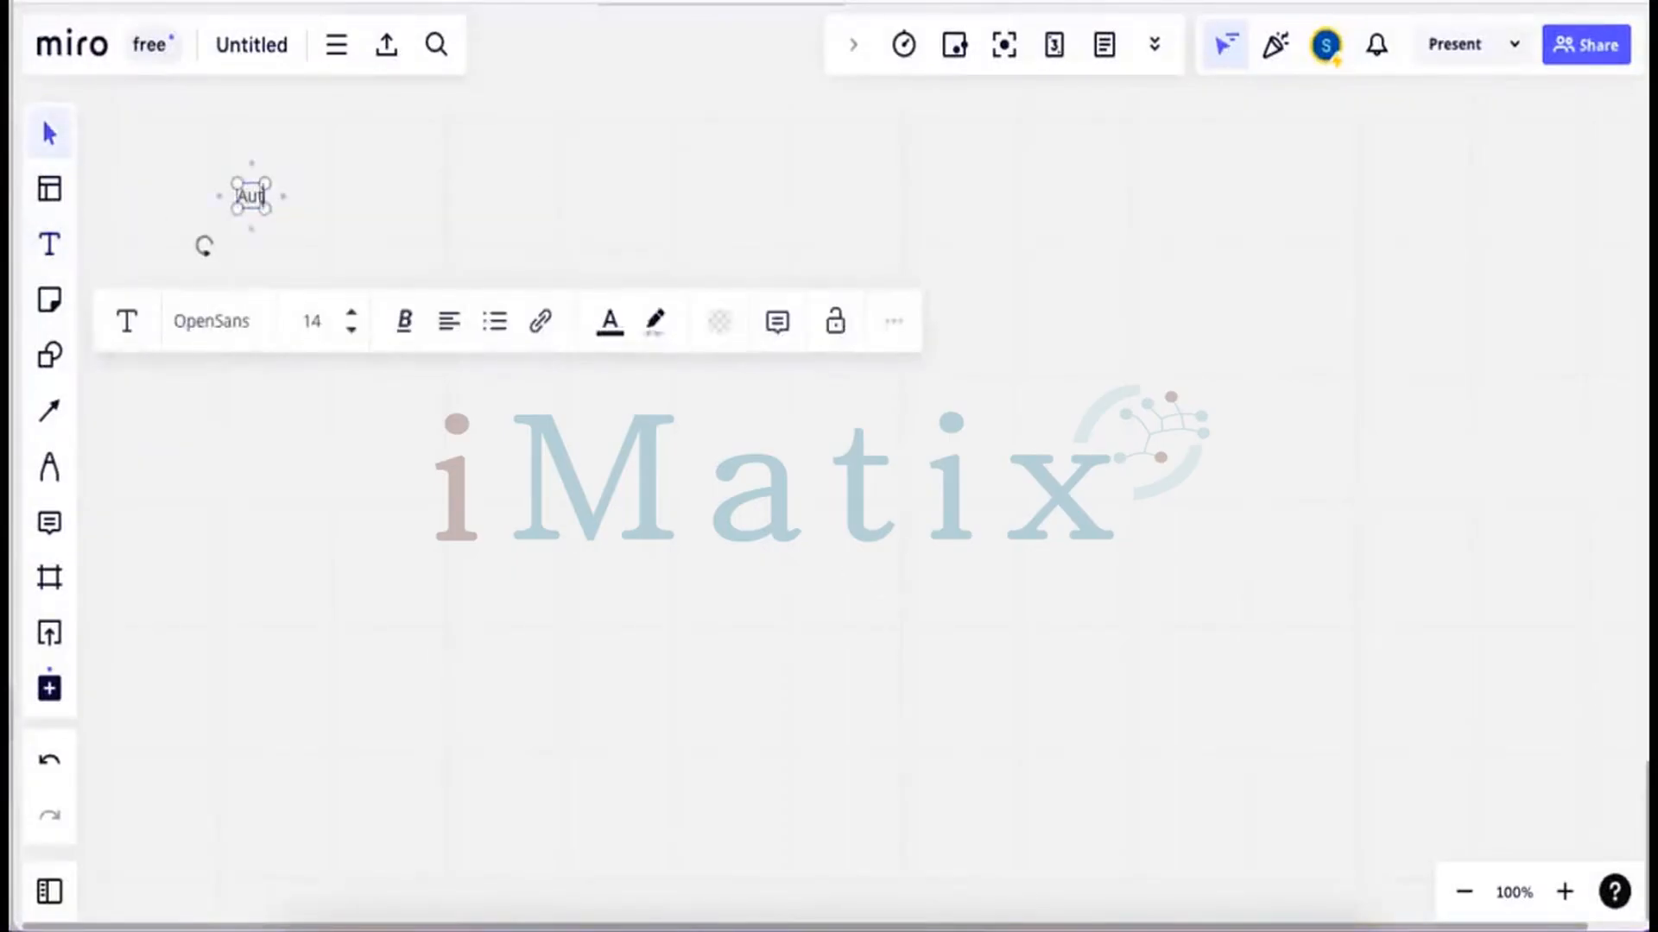
pyautogui.write('horiza')
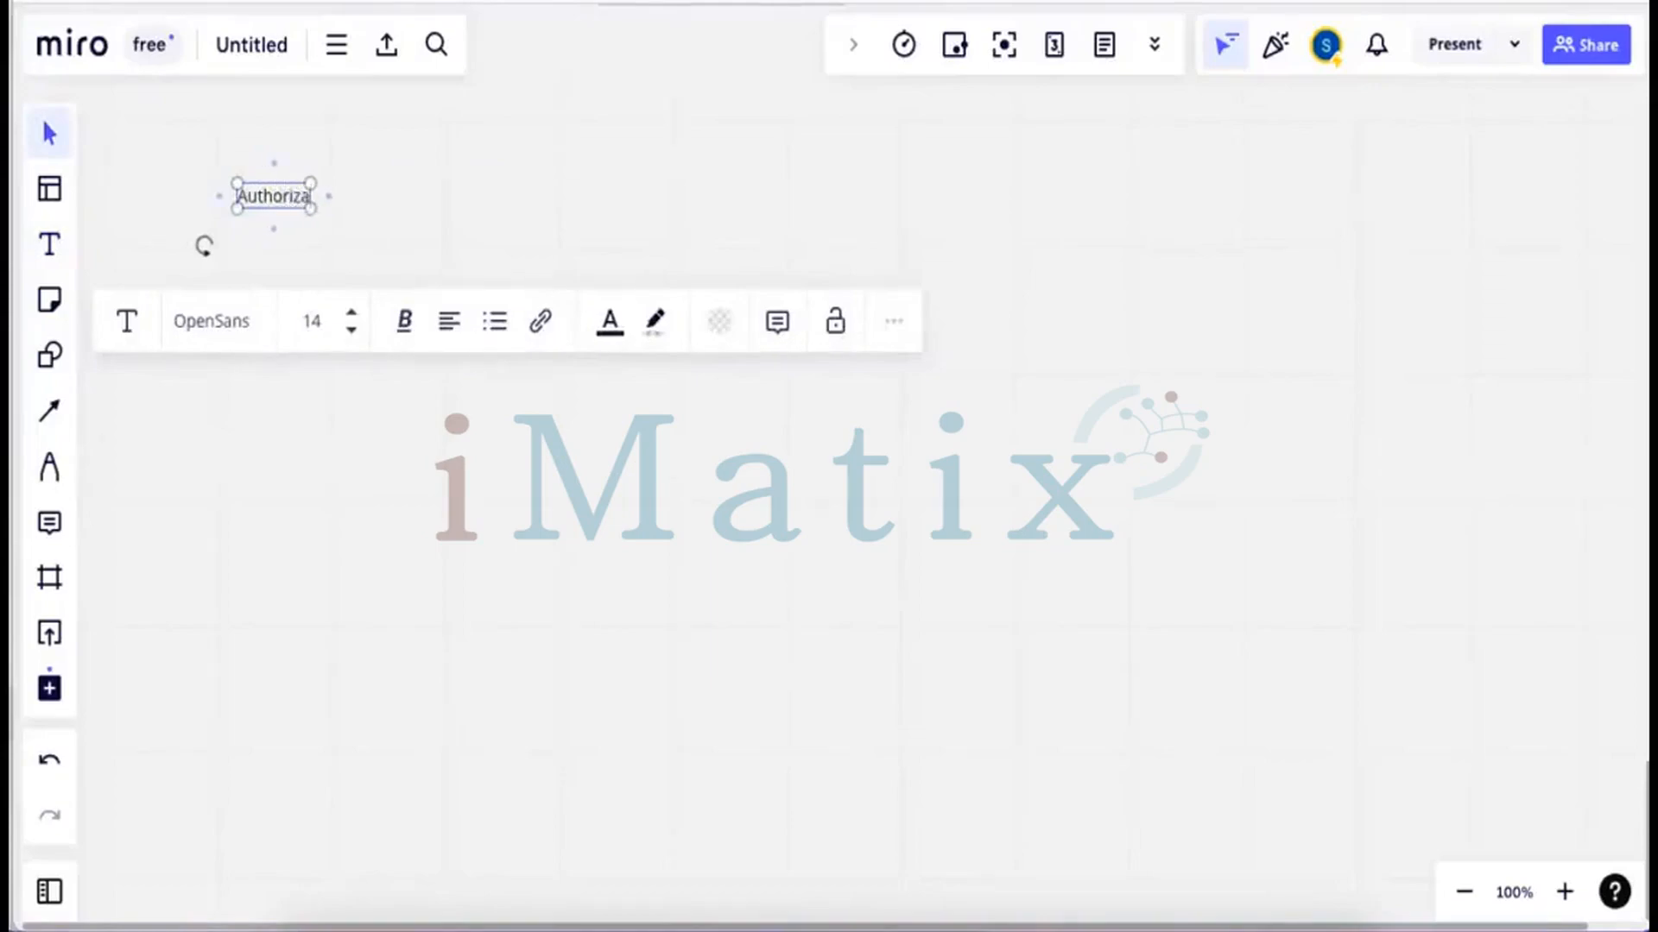
pyautogui.write('tion')
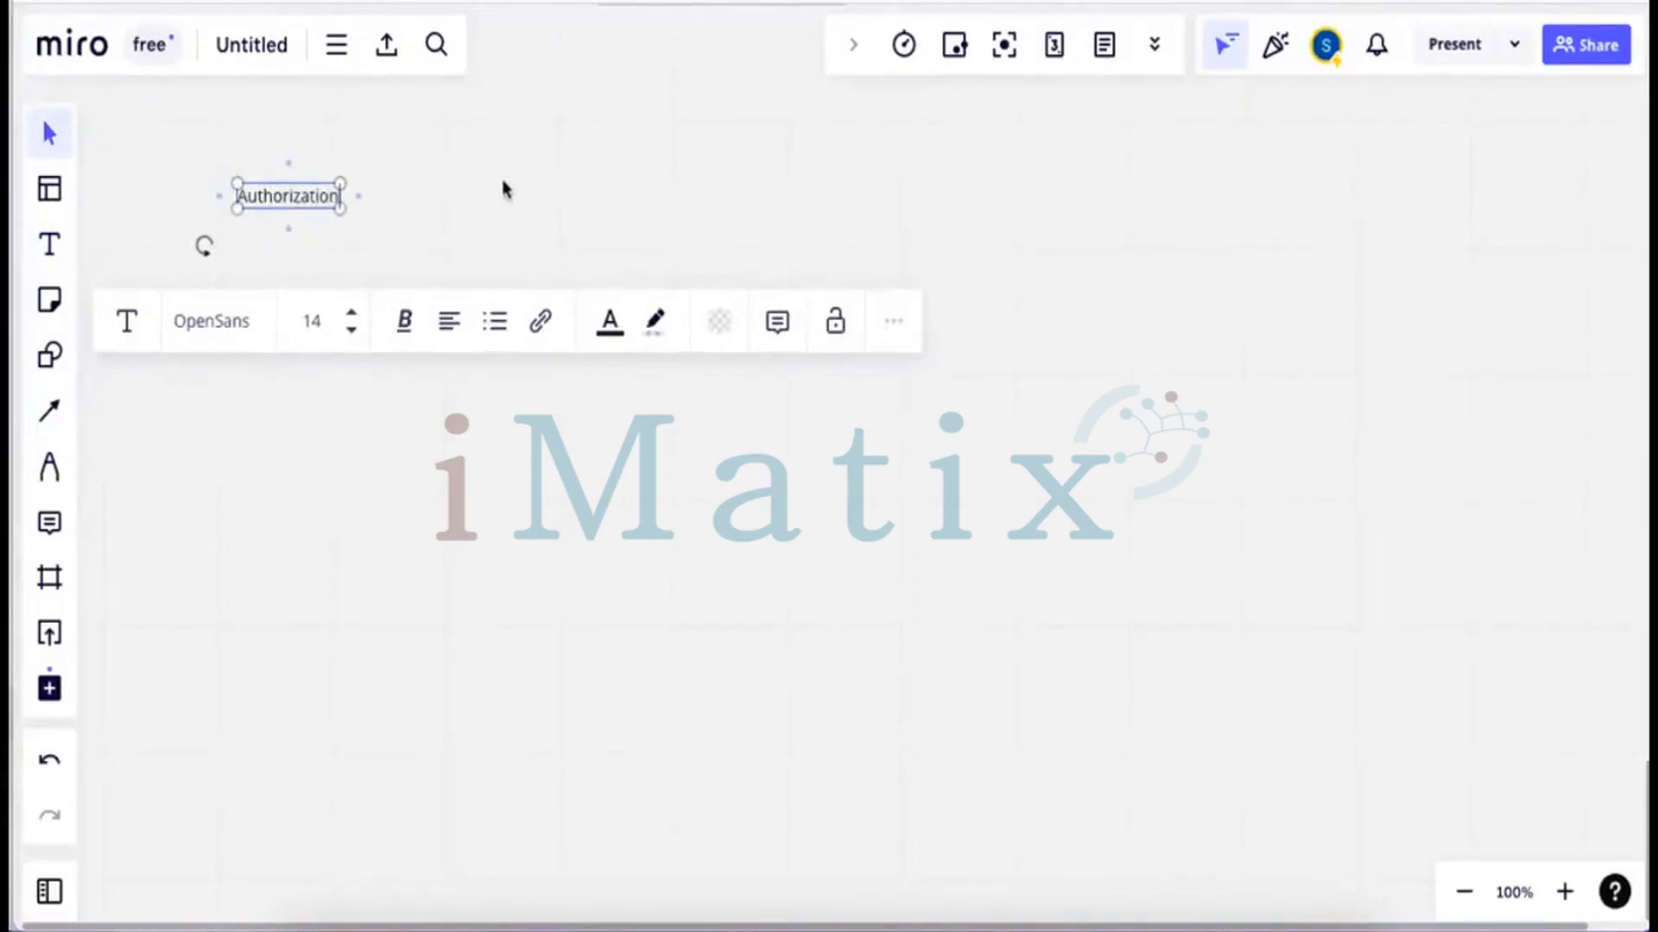
pyautogui.click(505, 188)
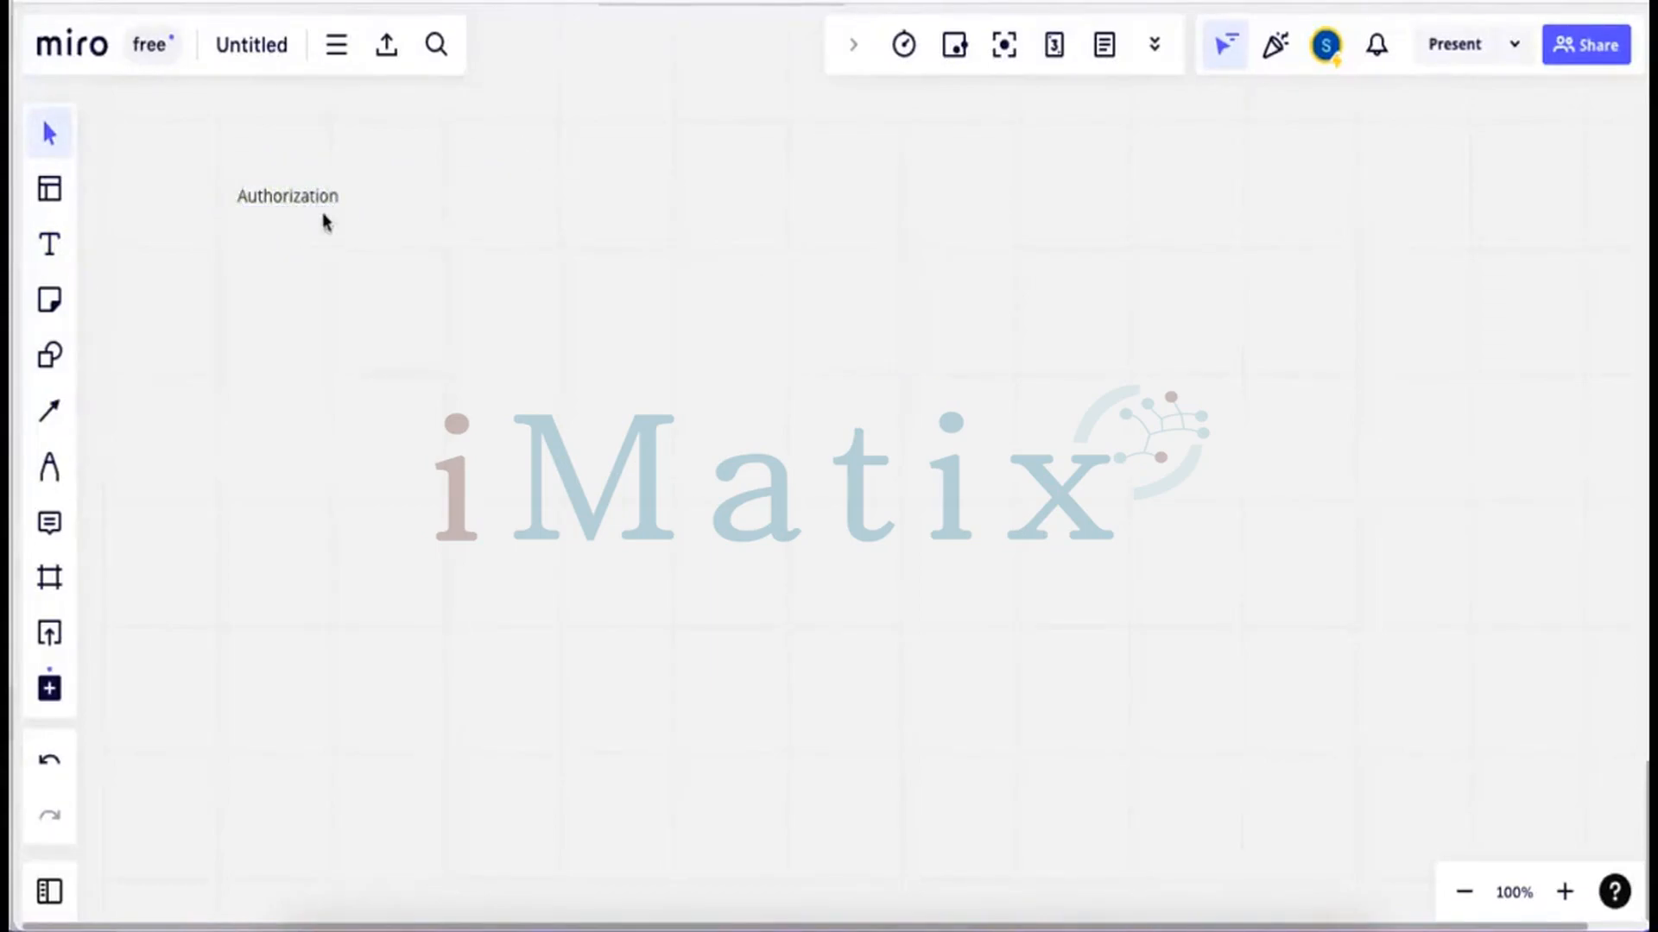
pyautogui.moveTo(299, 200); pyautogui.dragTo(289, 179)
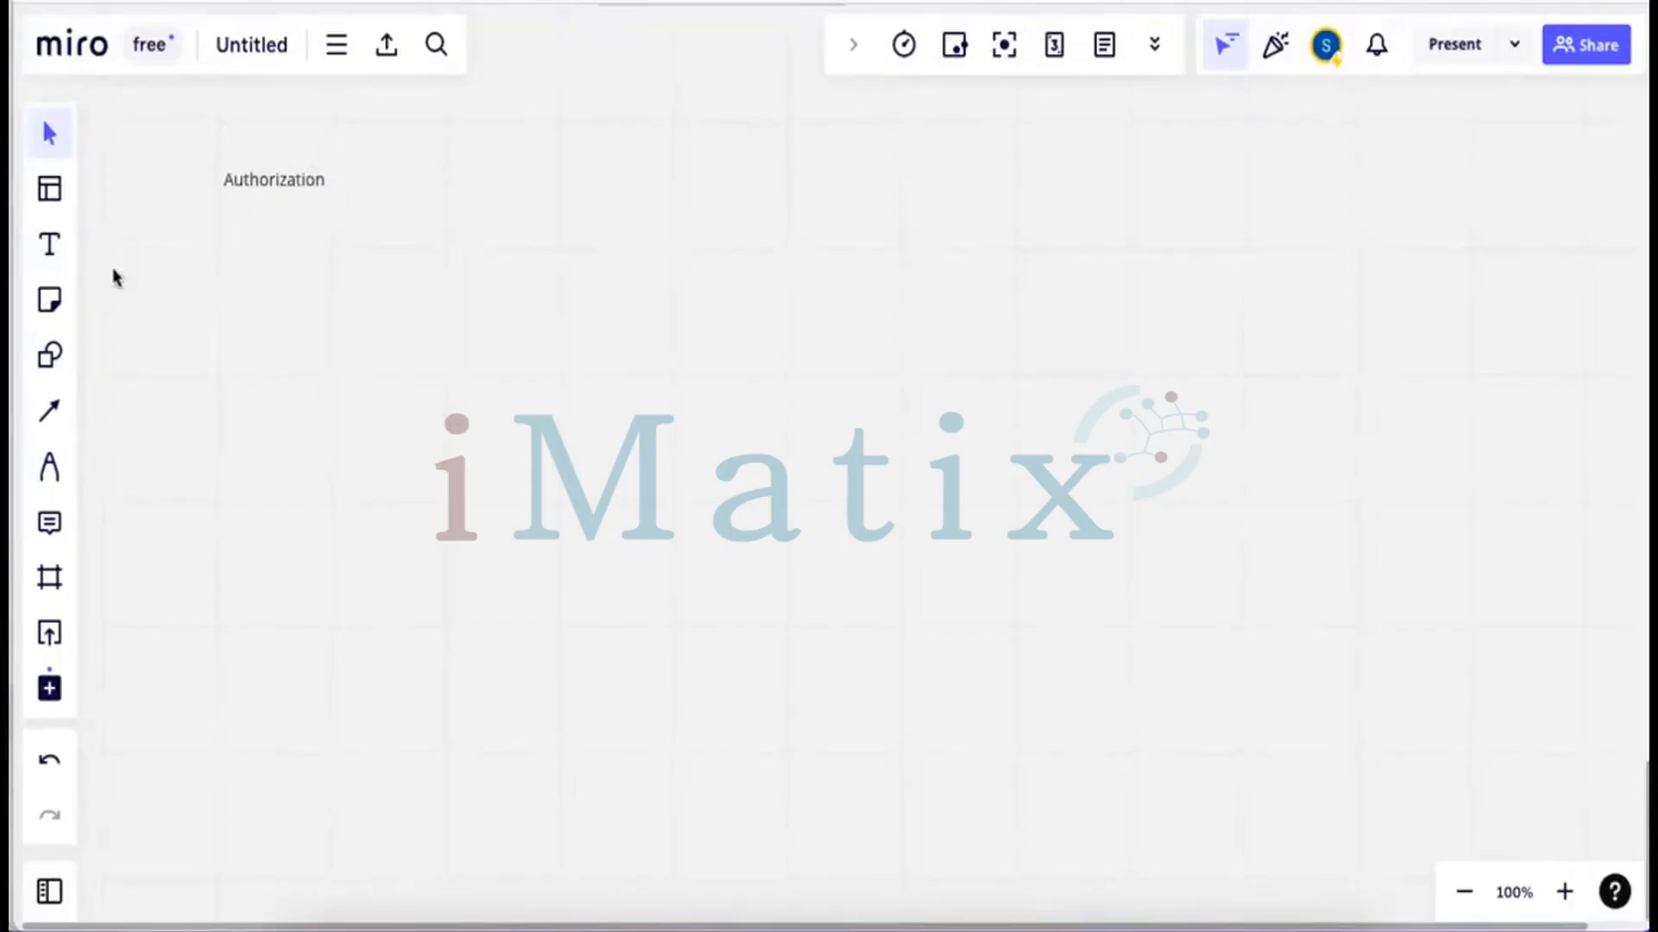
# Add aligned 'Object class' and 'Authorization Object' labels below the Authorization heading
pyautogui.click(51, 248)
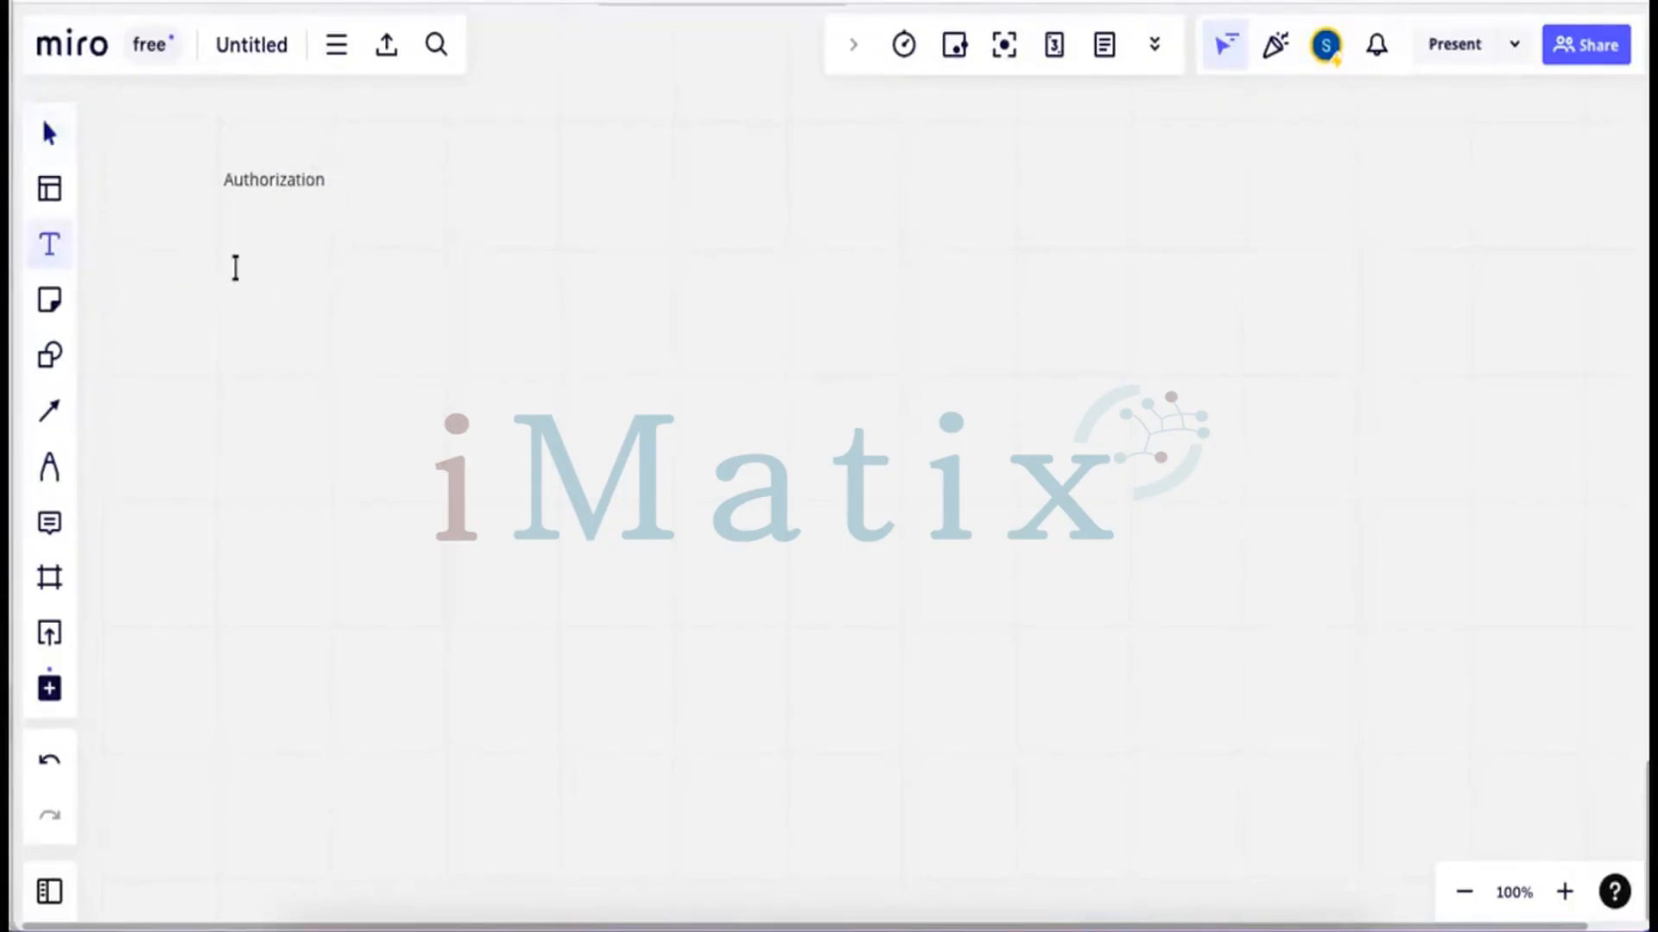
pyautogui.click(236, 267)
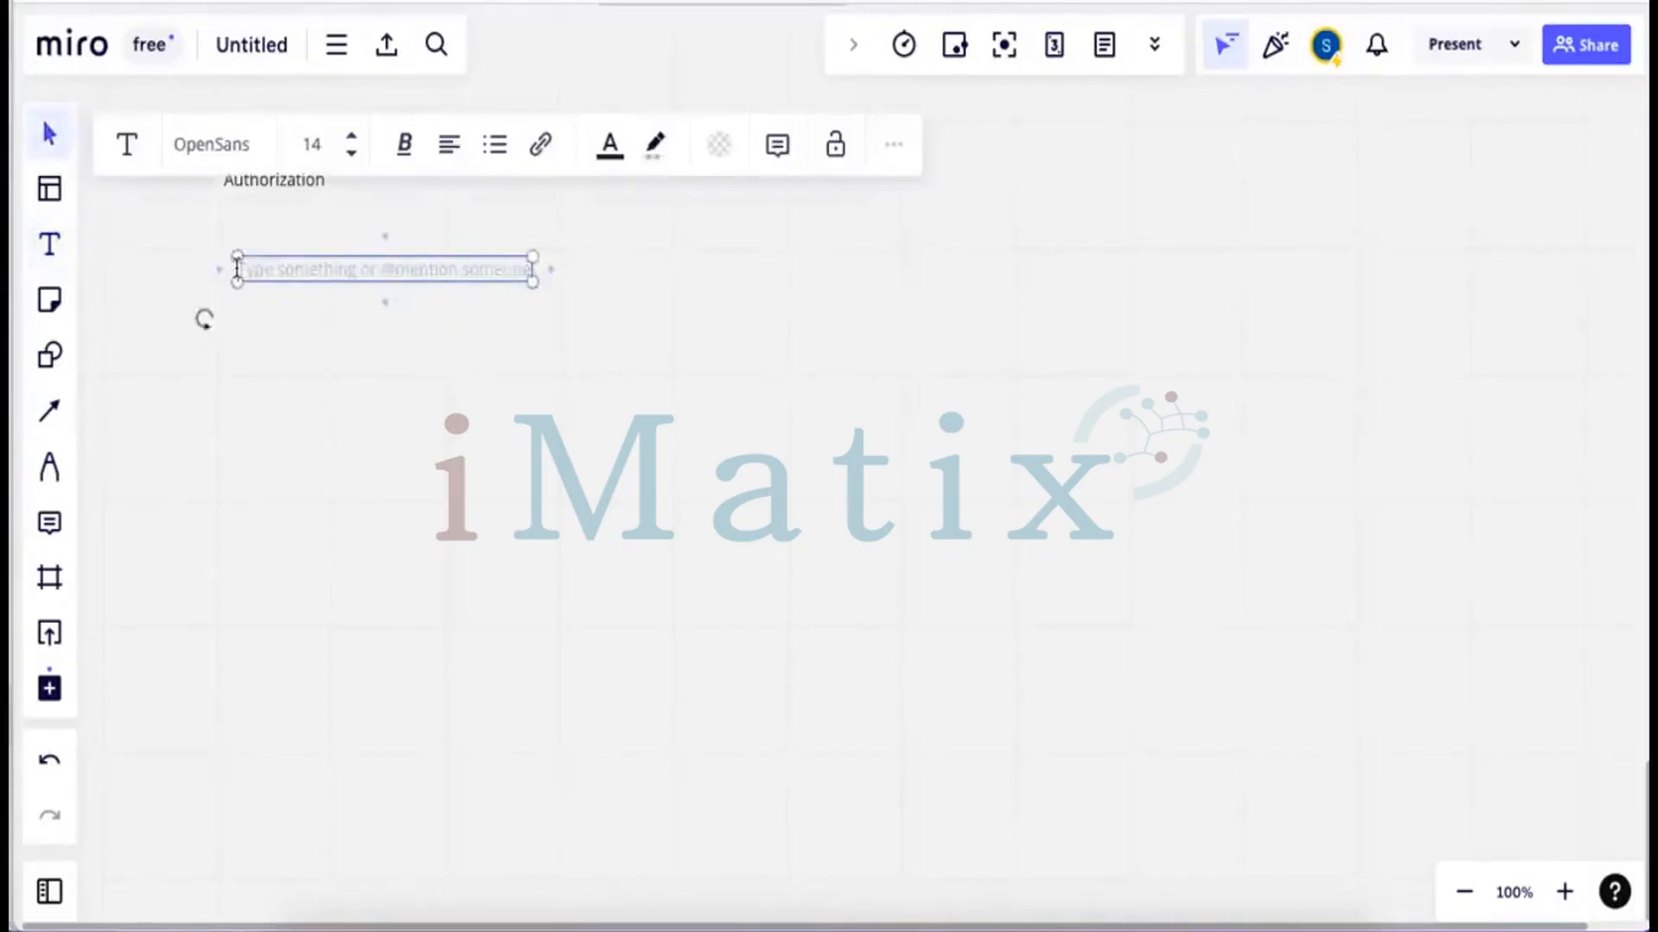
pyautogui.write('Object c')
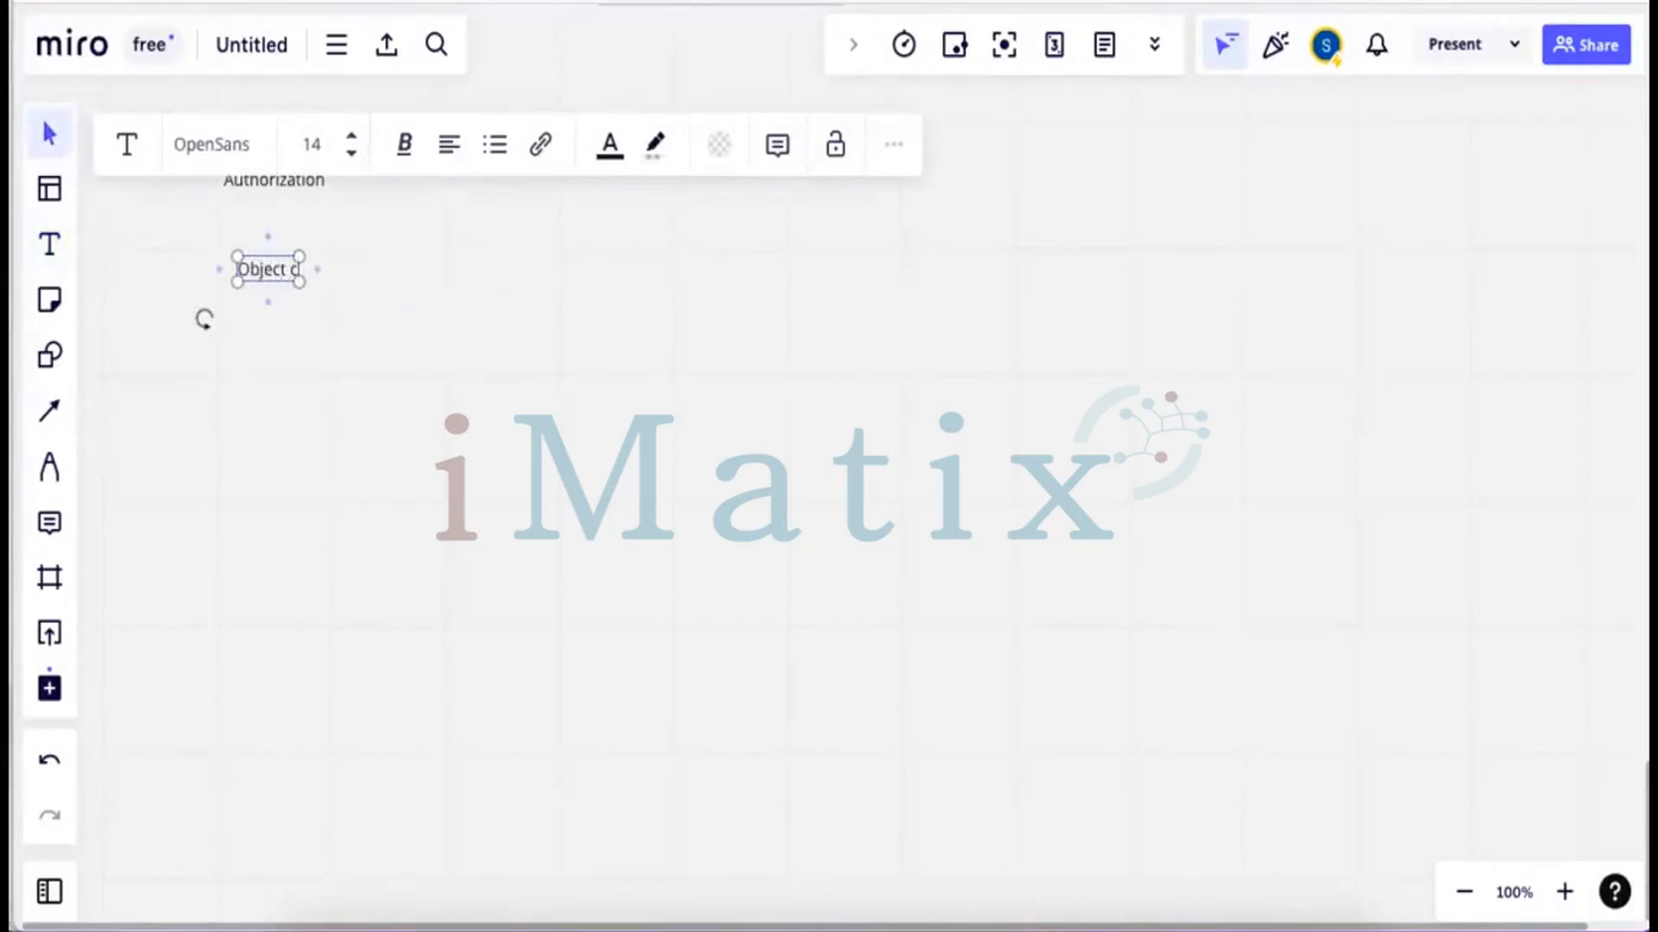
pyautogui.write('lass')
pyautogui.click(112, 318)
pyautogui.click(51, 245)
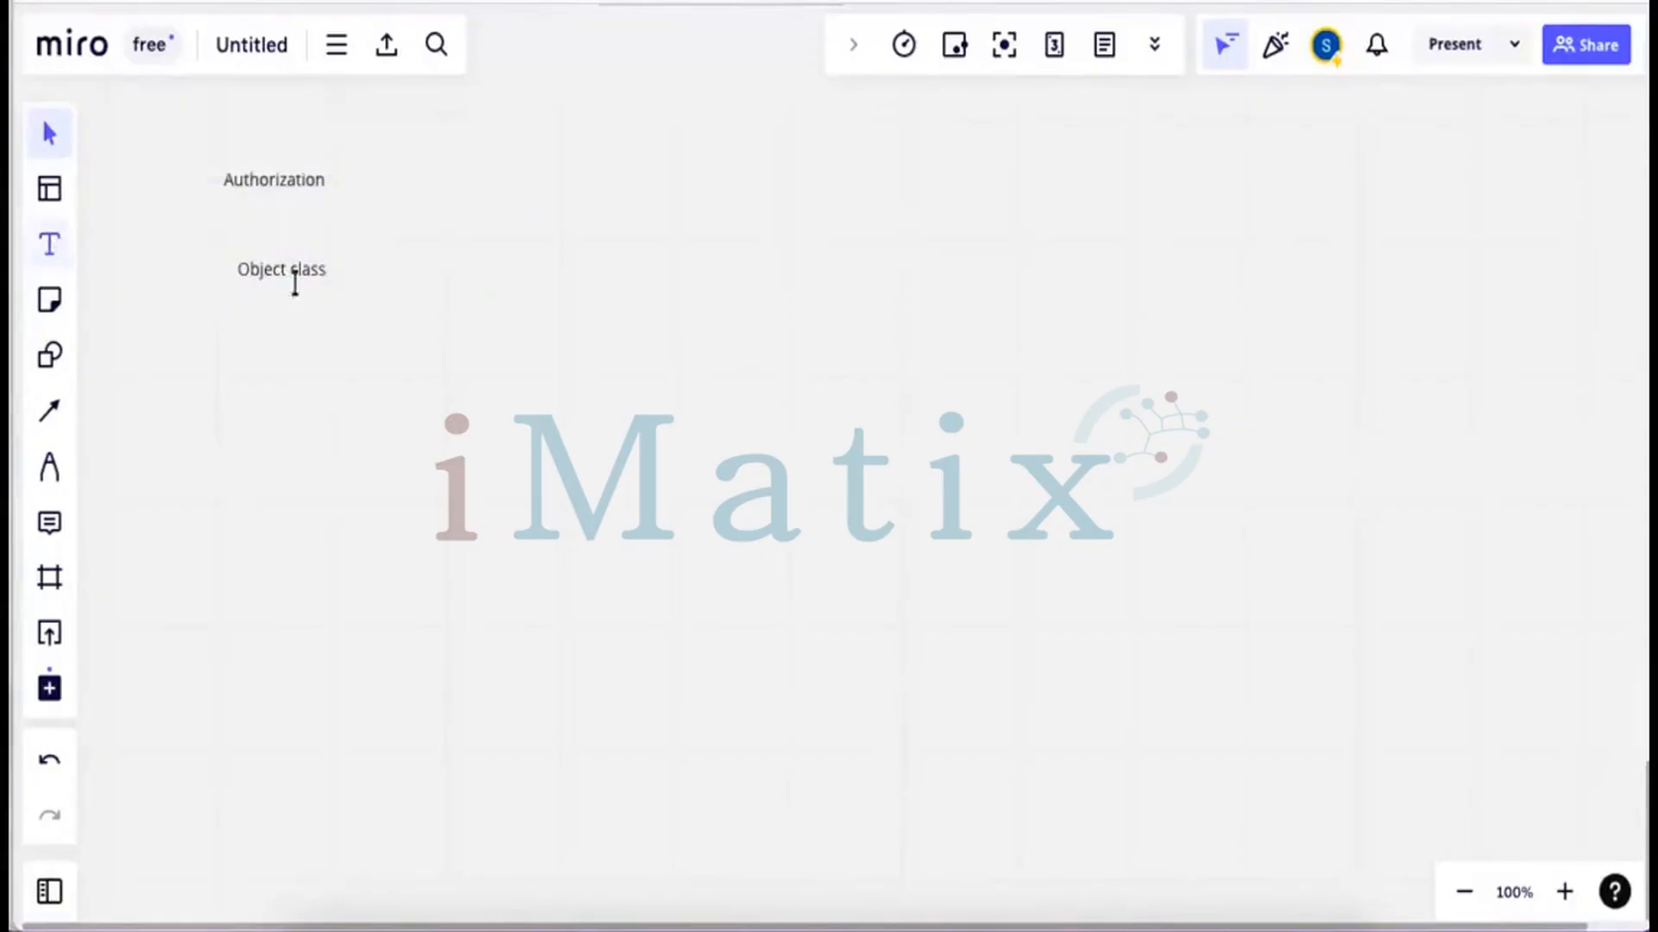
pyautogui.click(385, 263)
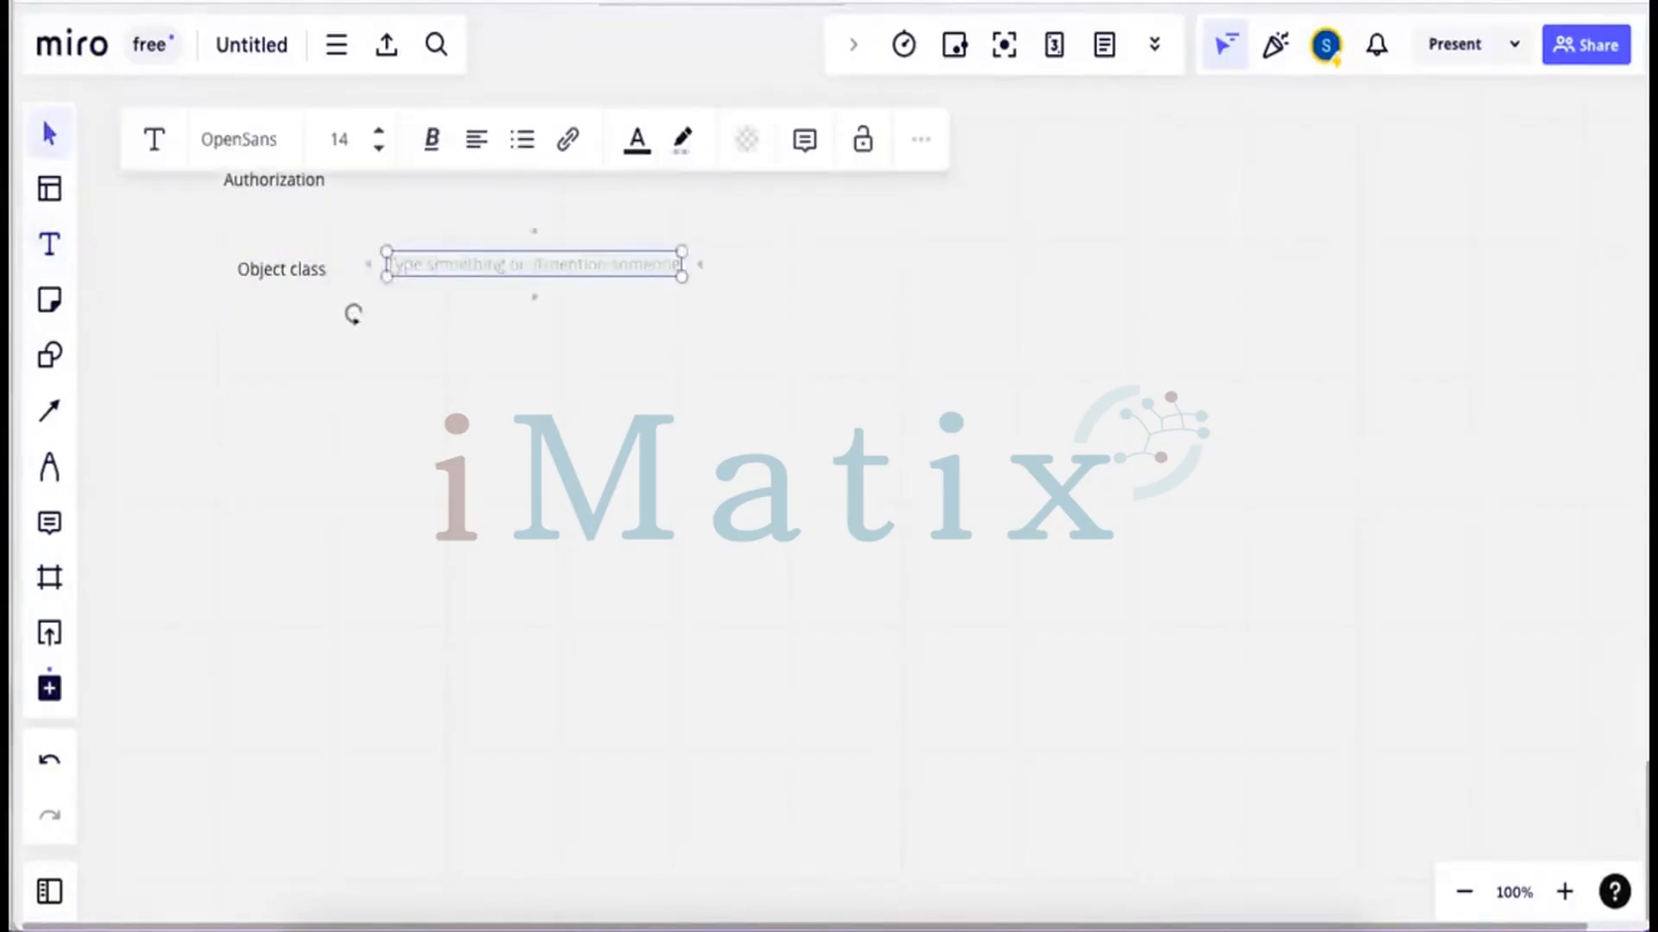
pyautogui.write('Au')
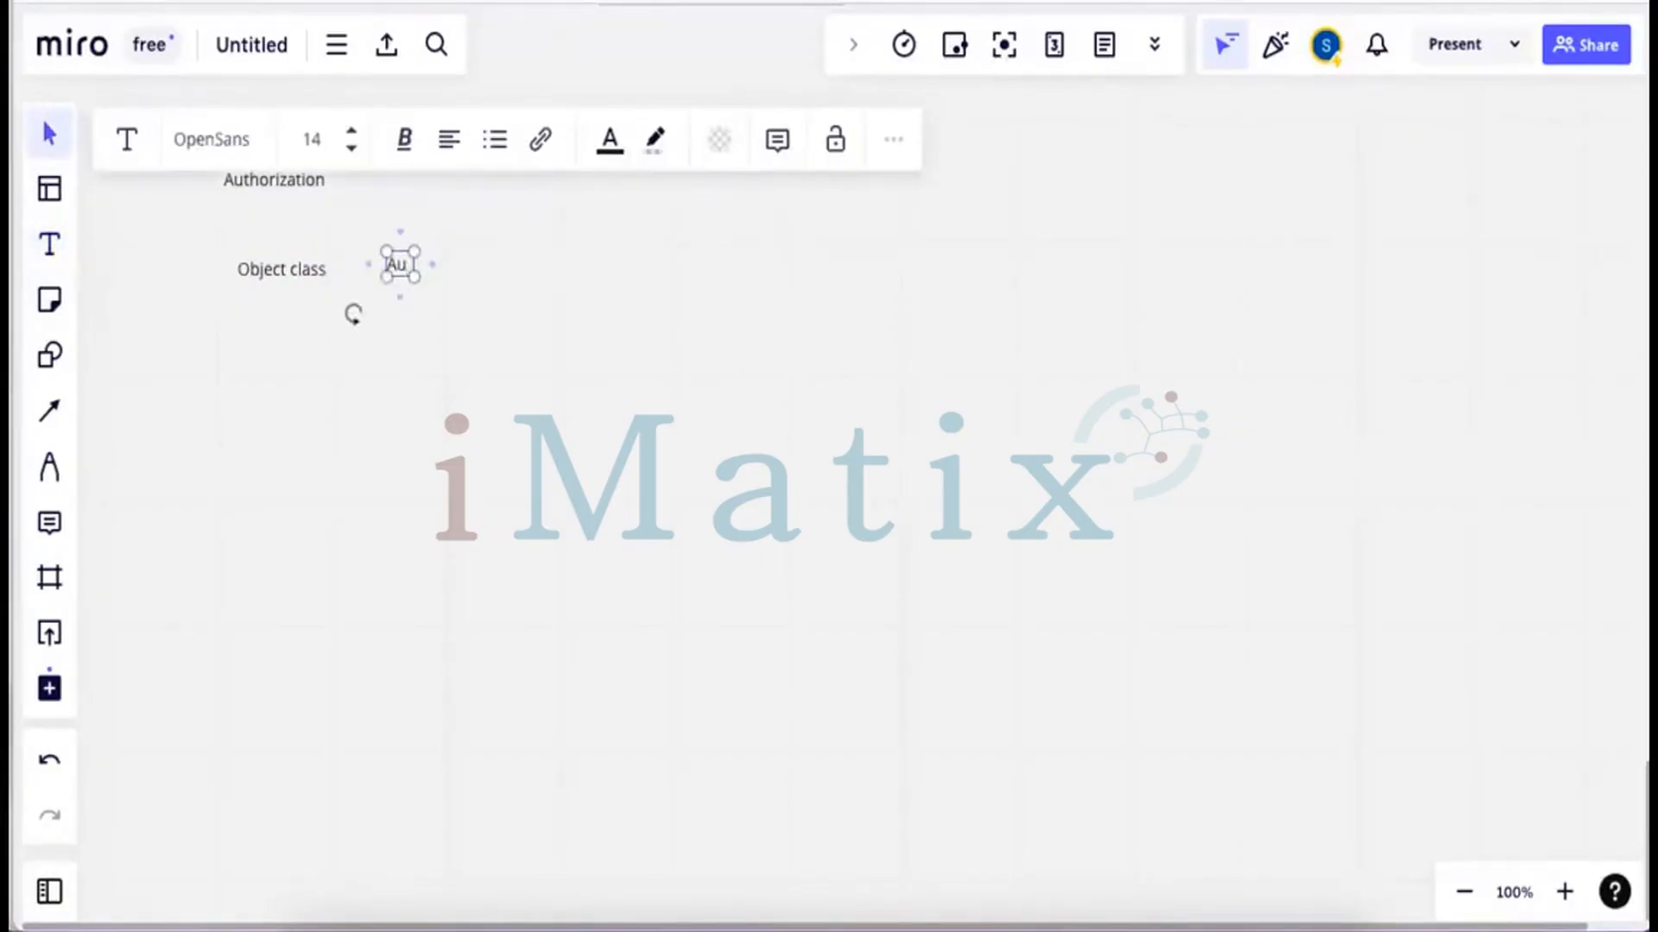
pyautogui.write('thoriza')
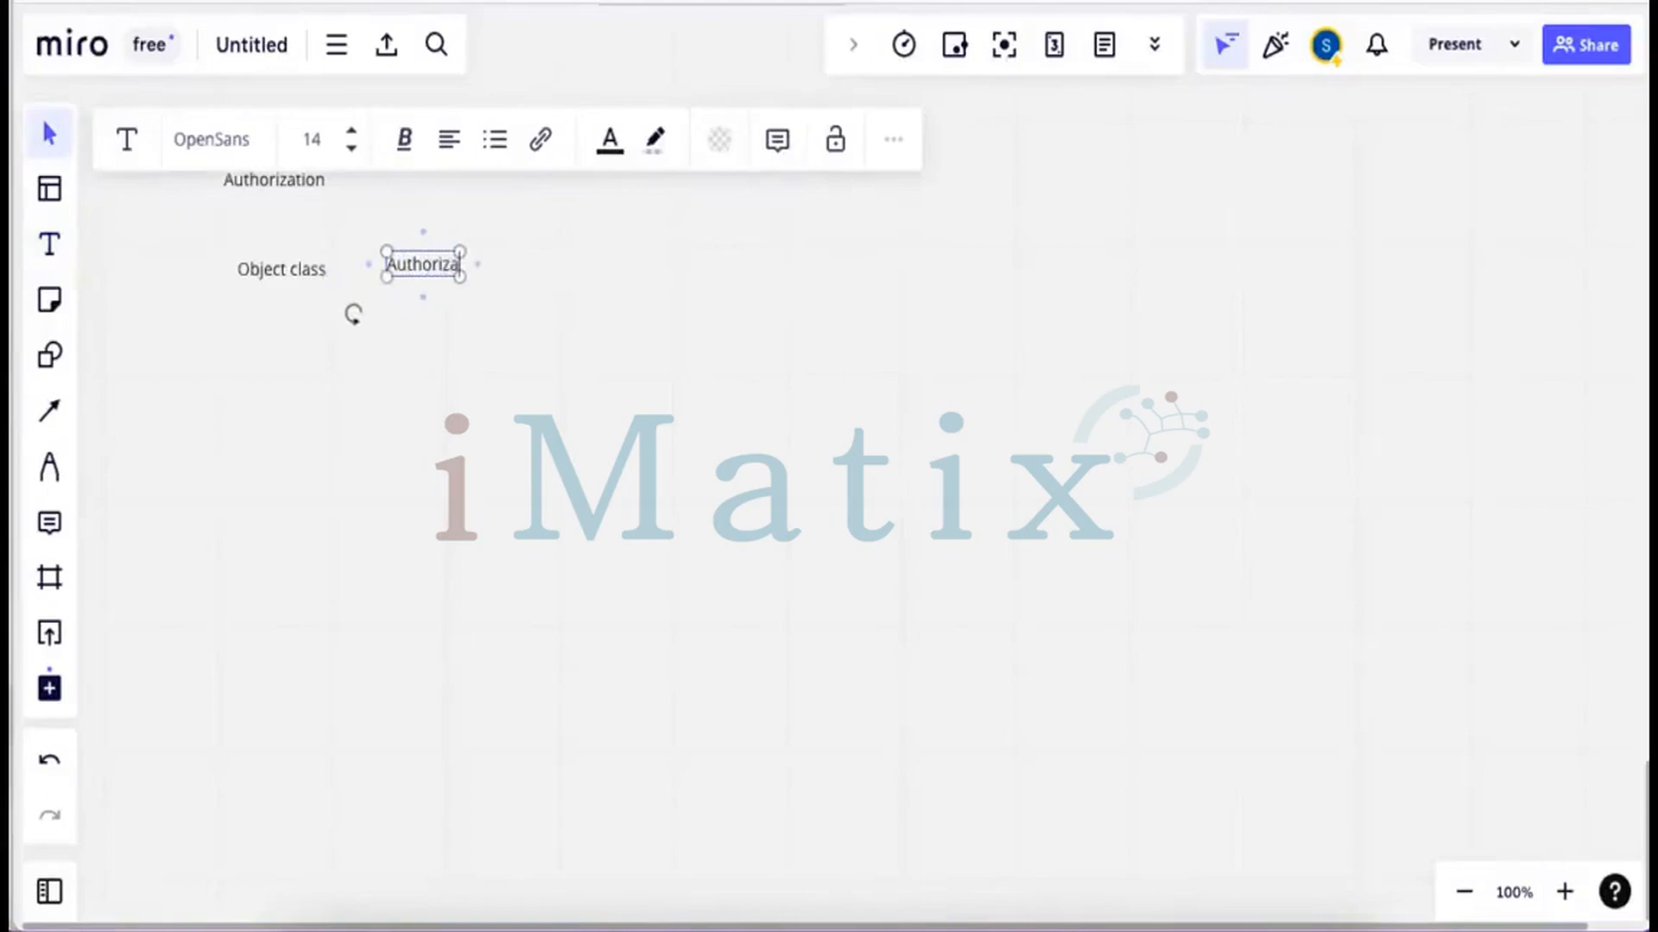
pyautogui.write('tion Obj')
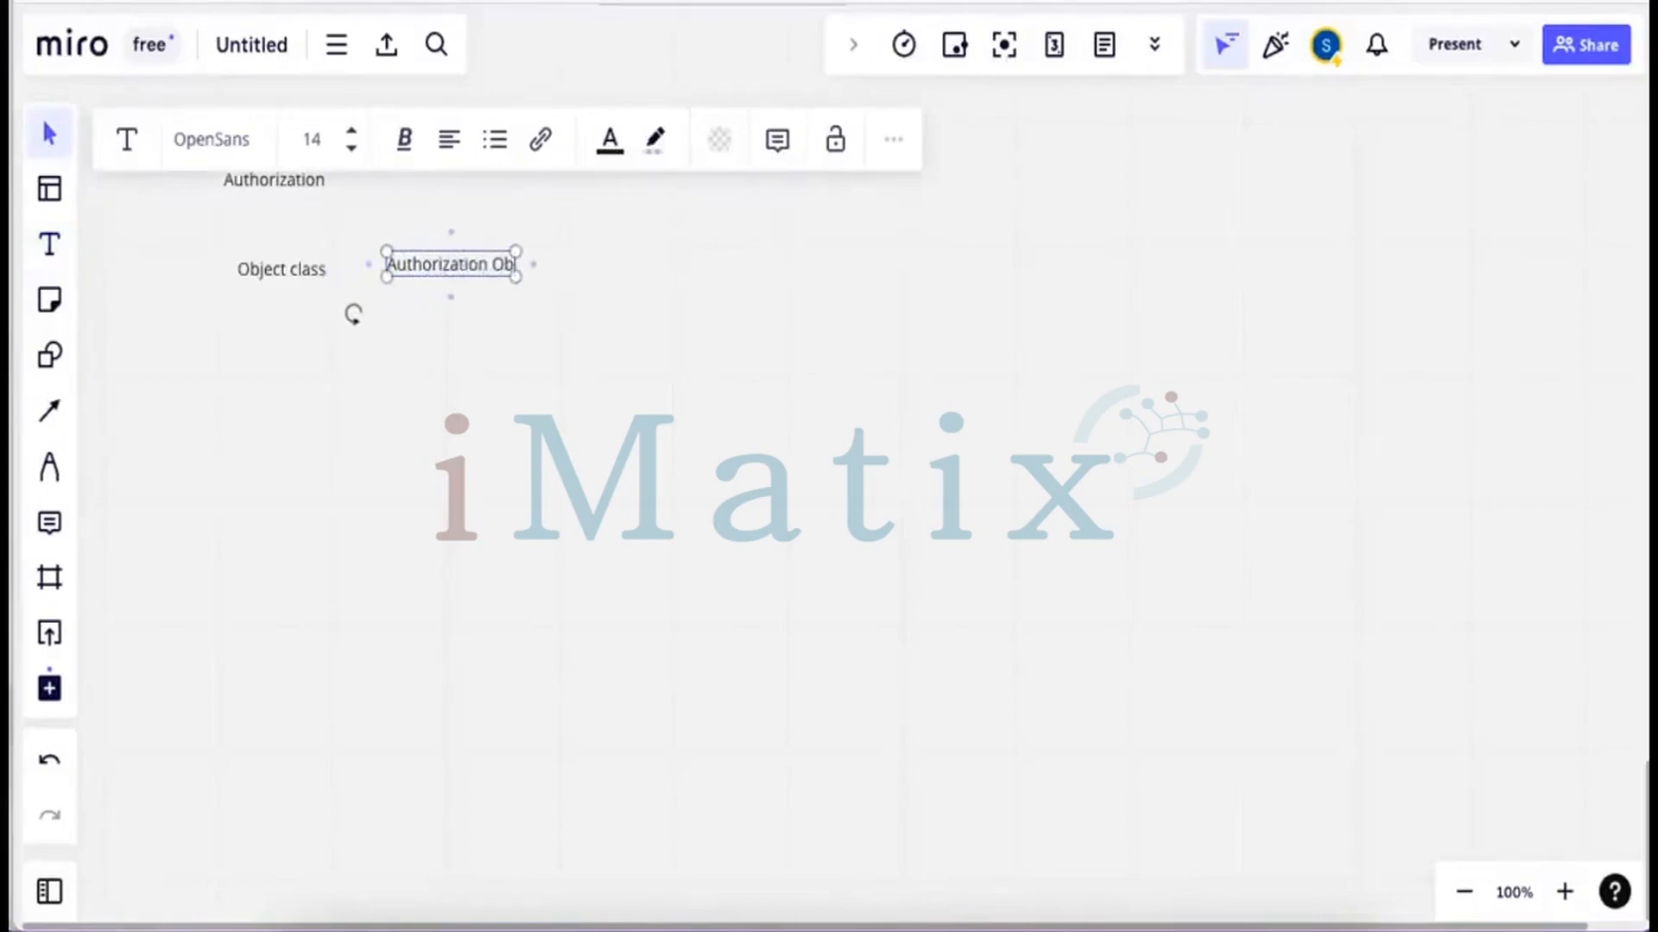
pyautogui.write('ect')
pyautogui.click(462, 285)
pyautogui.moveTo(462, 268); pyautogui.dragTo(460, 273)
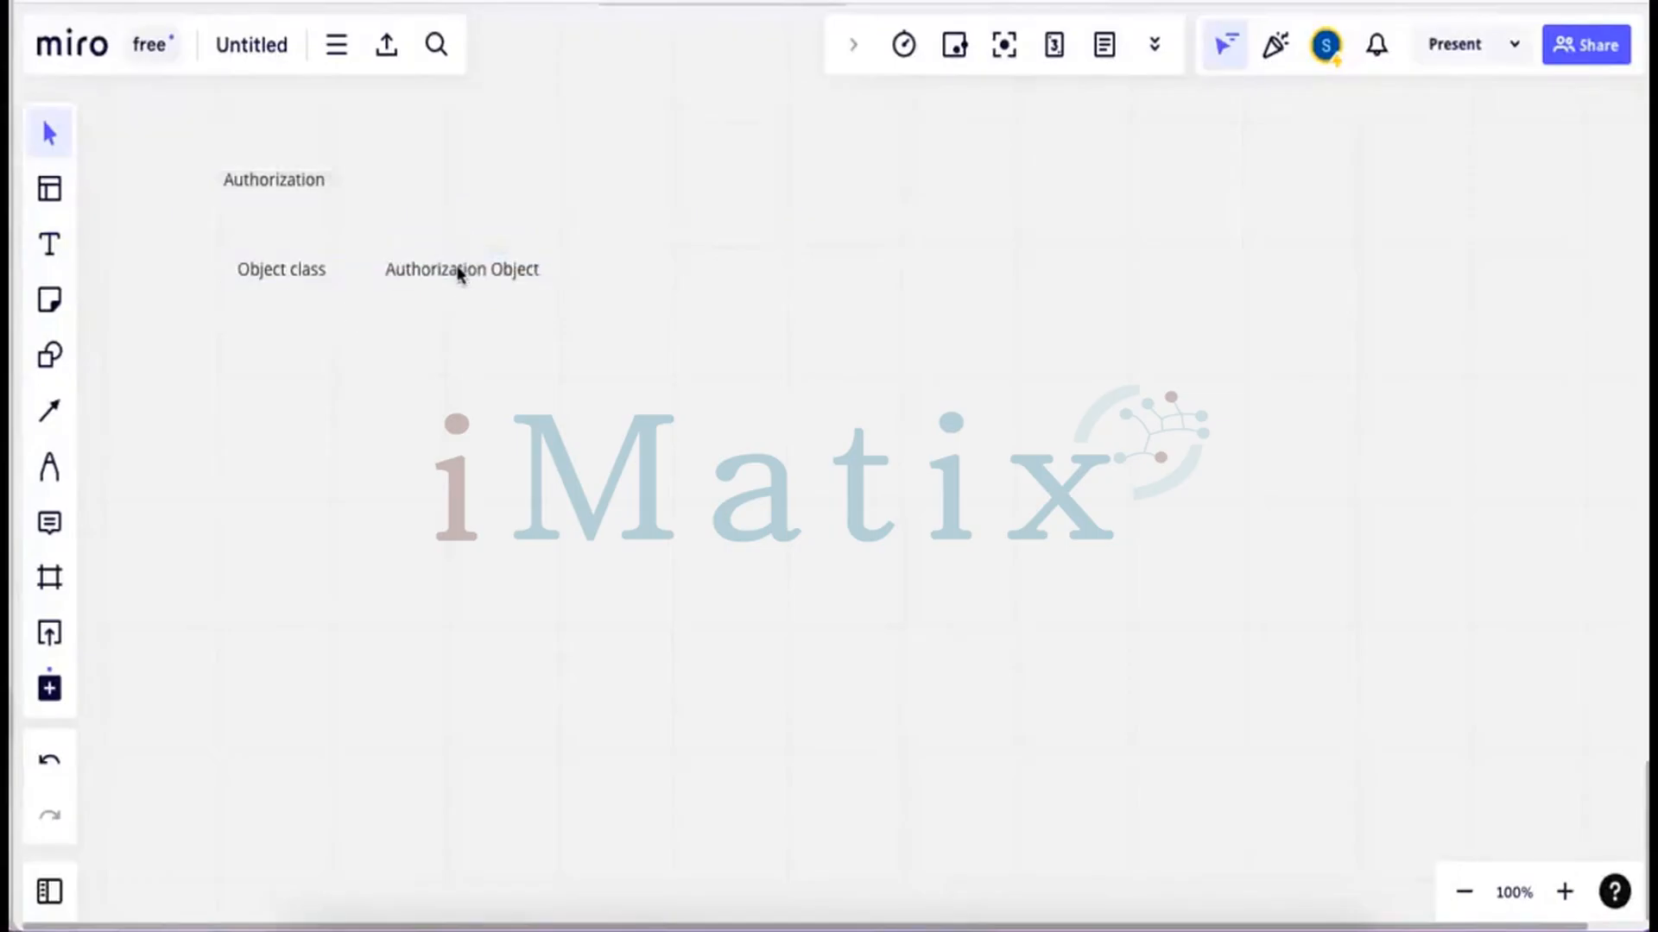
# Add 'Field' and 'Auhtorization' labels to the right in the same row
pyautogui.click(52, 251)
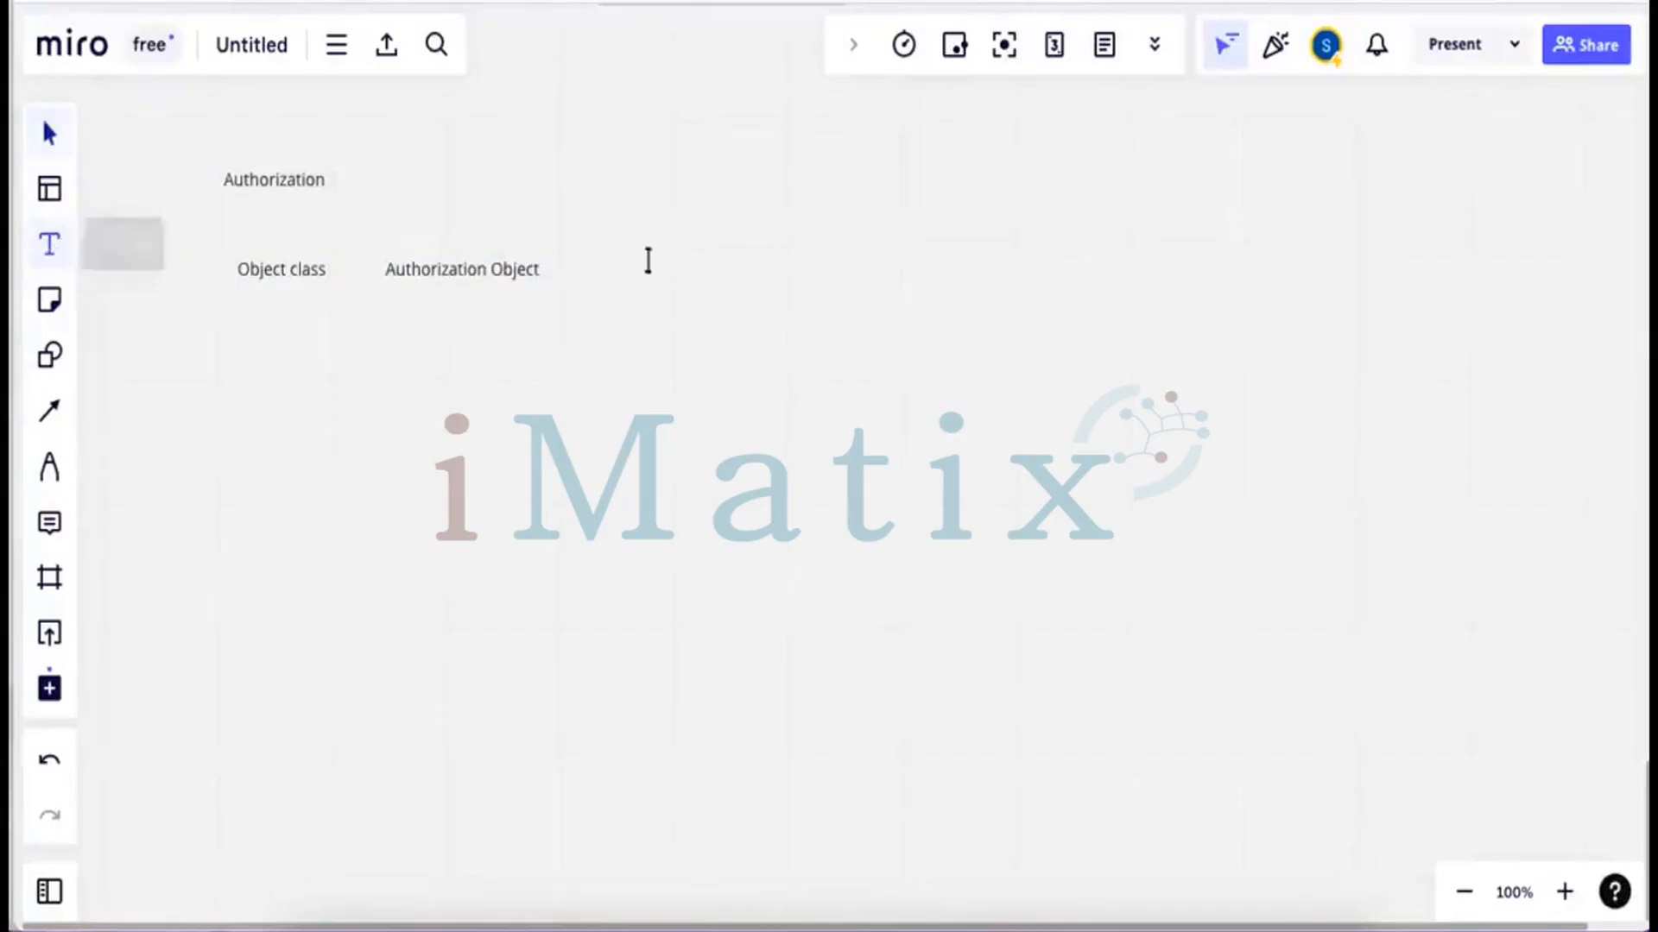
pyautogui.click(584, 264)
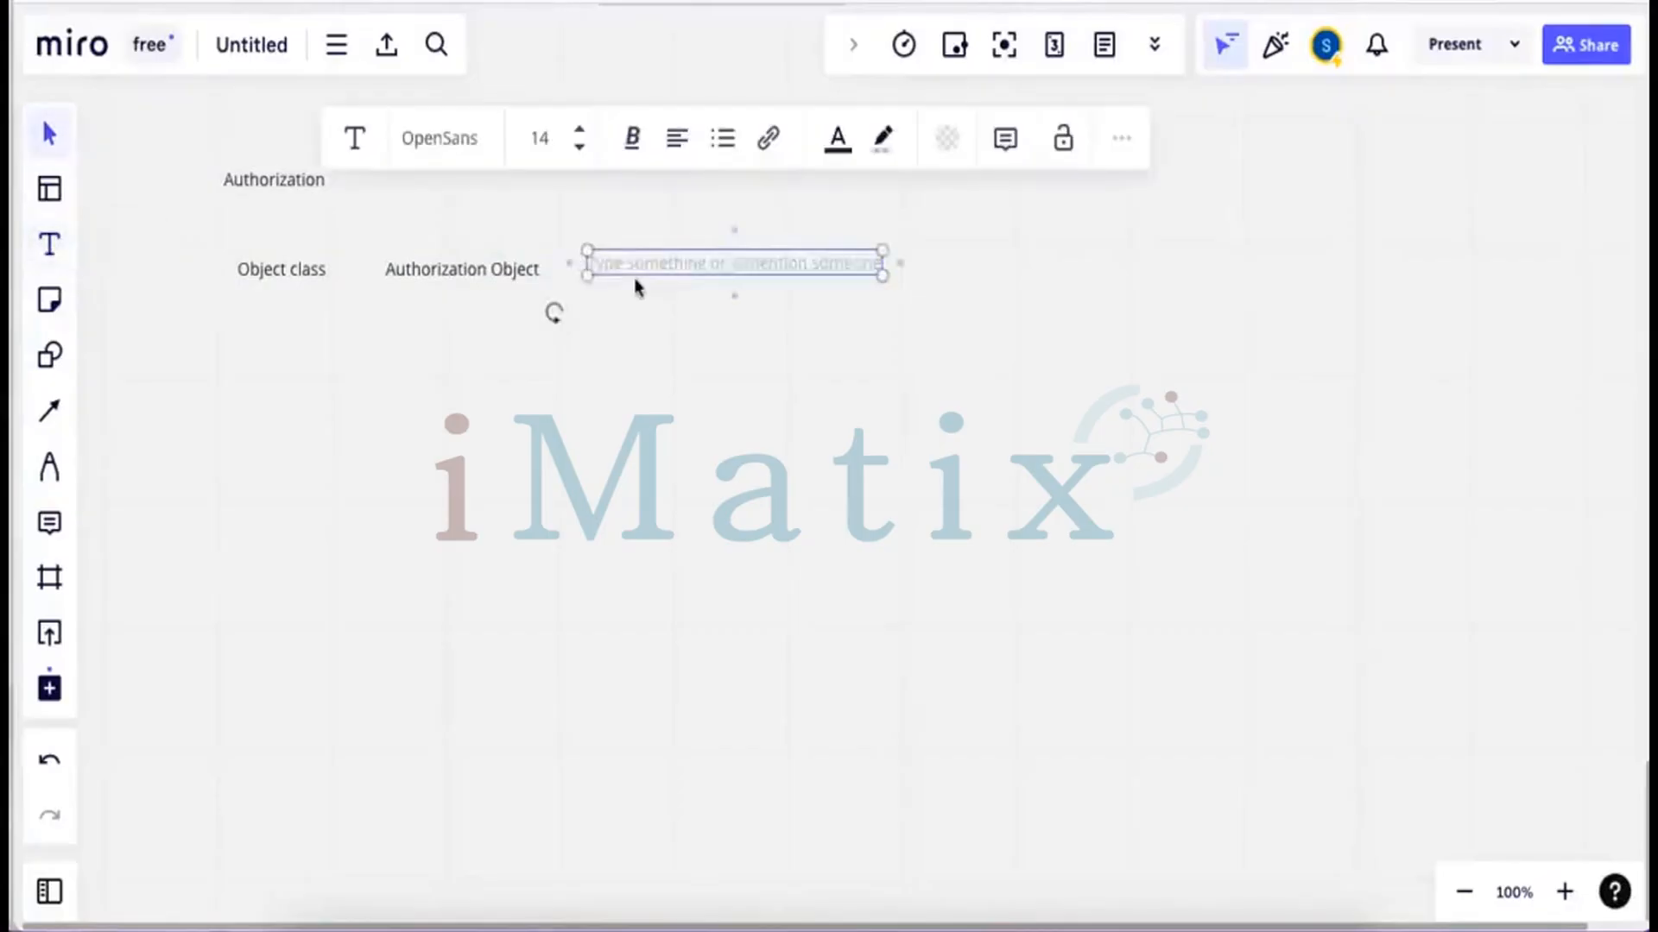
pyautogui.write('Field')
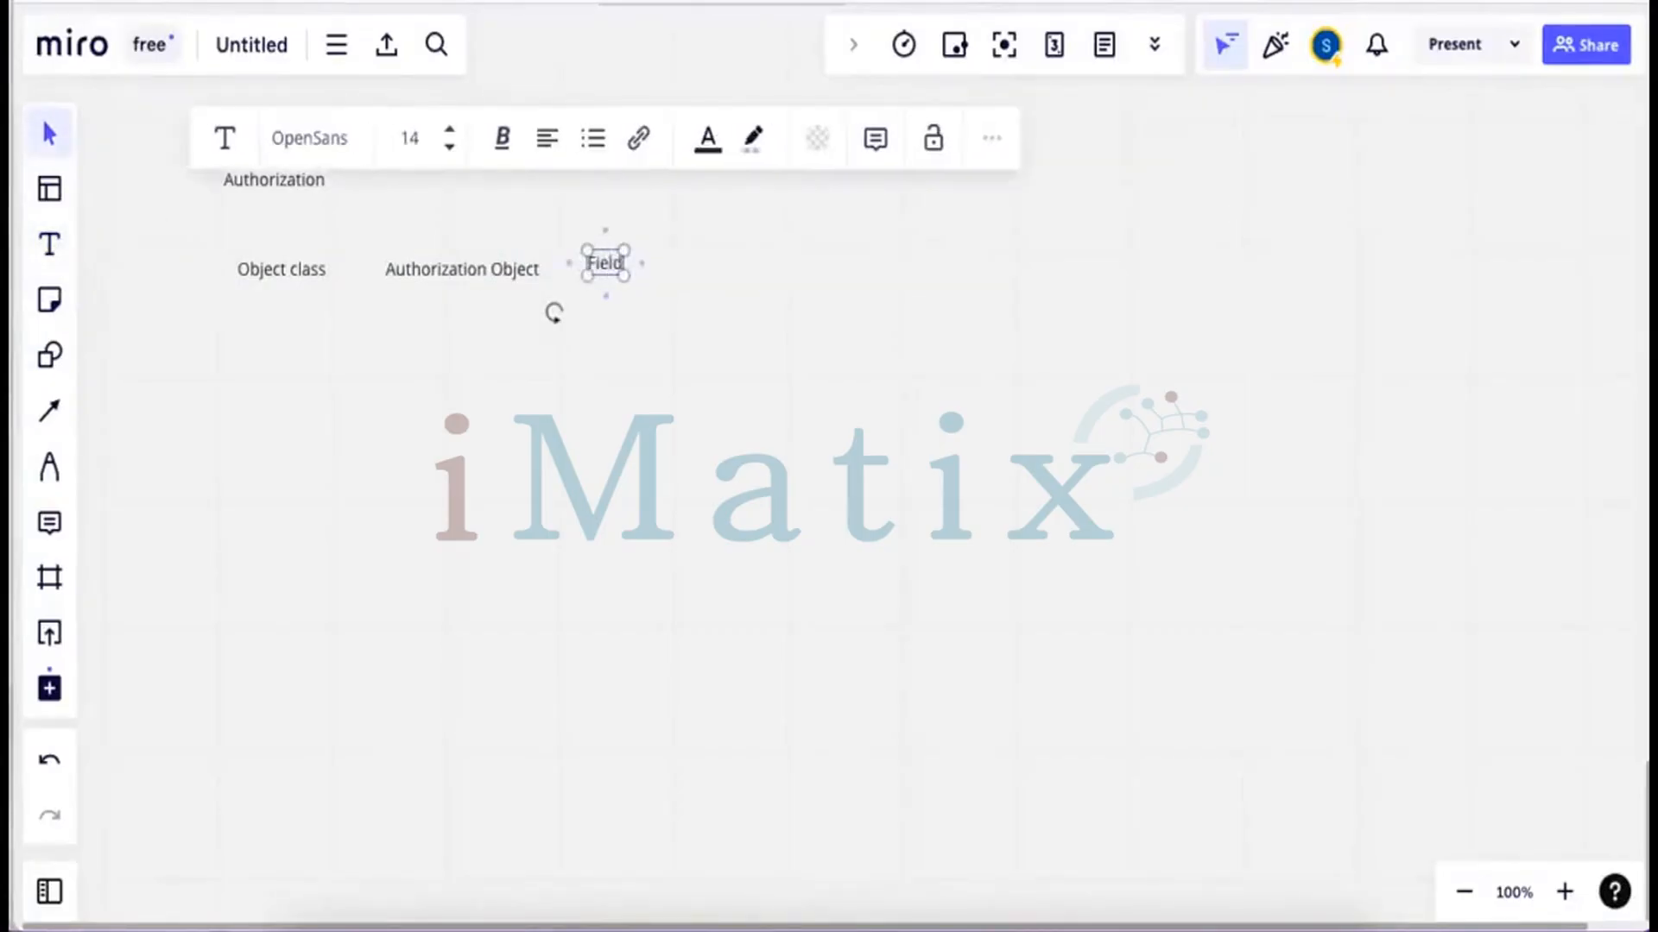
pyautogui.click(649, 321)
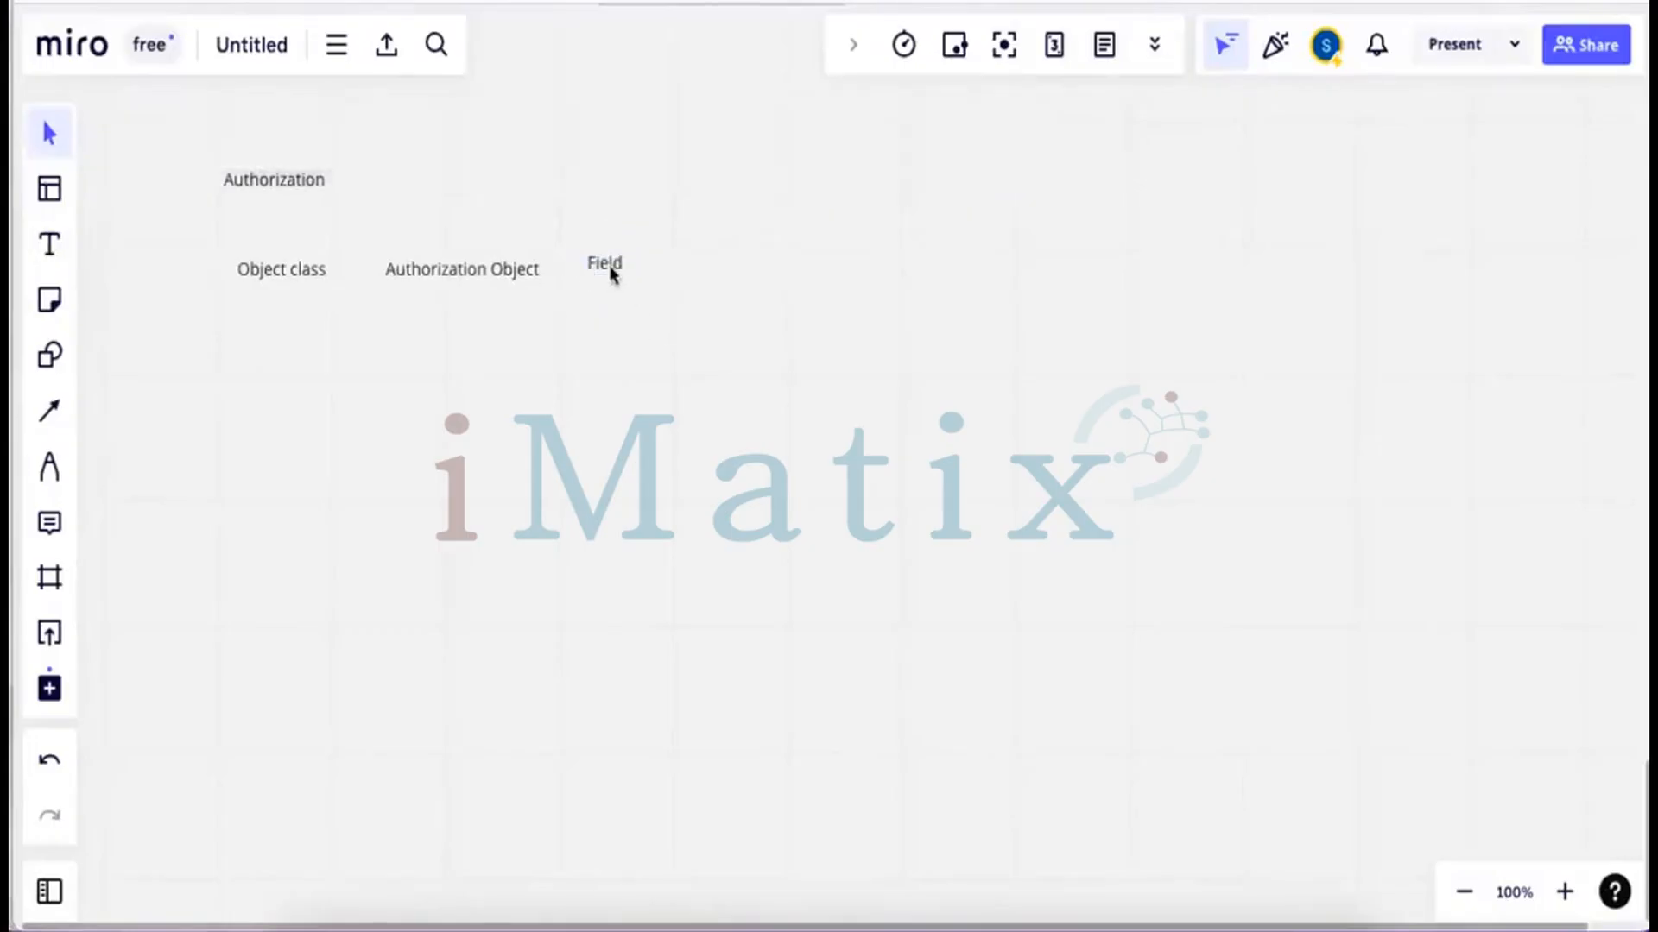
pyautogui.moveTo(611, 267); pyautogui.dragTo(618, 271)
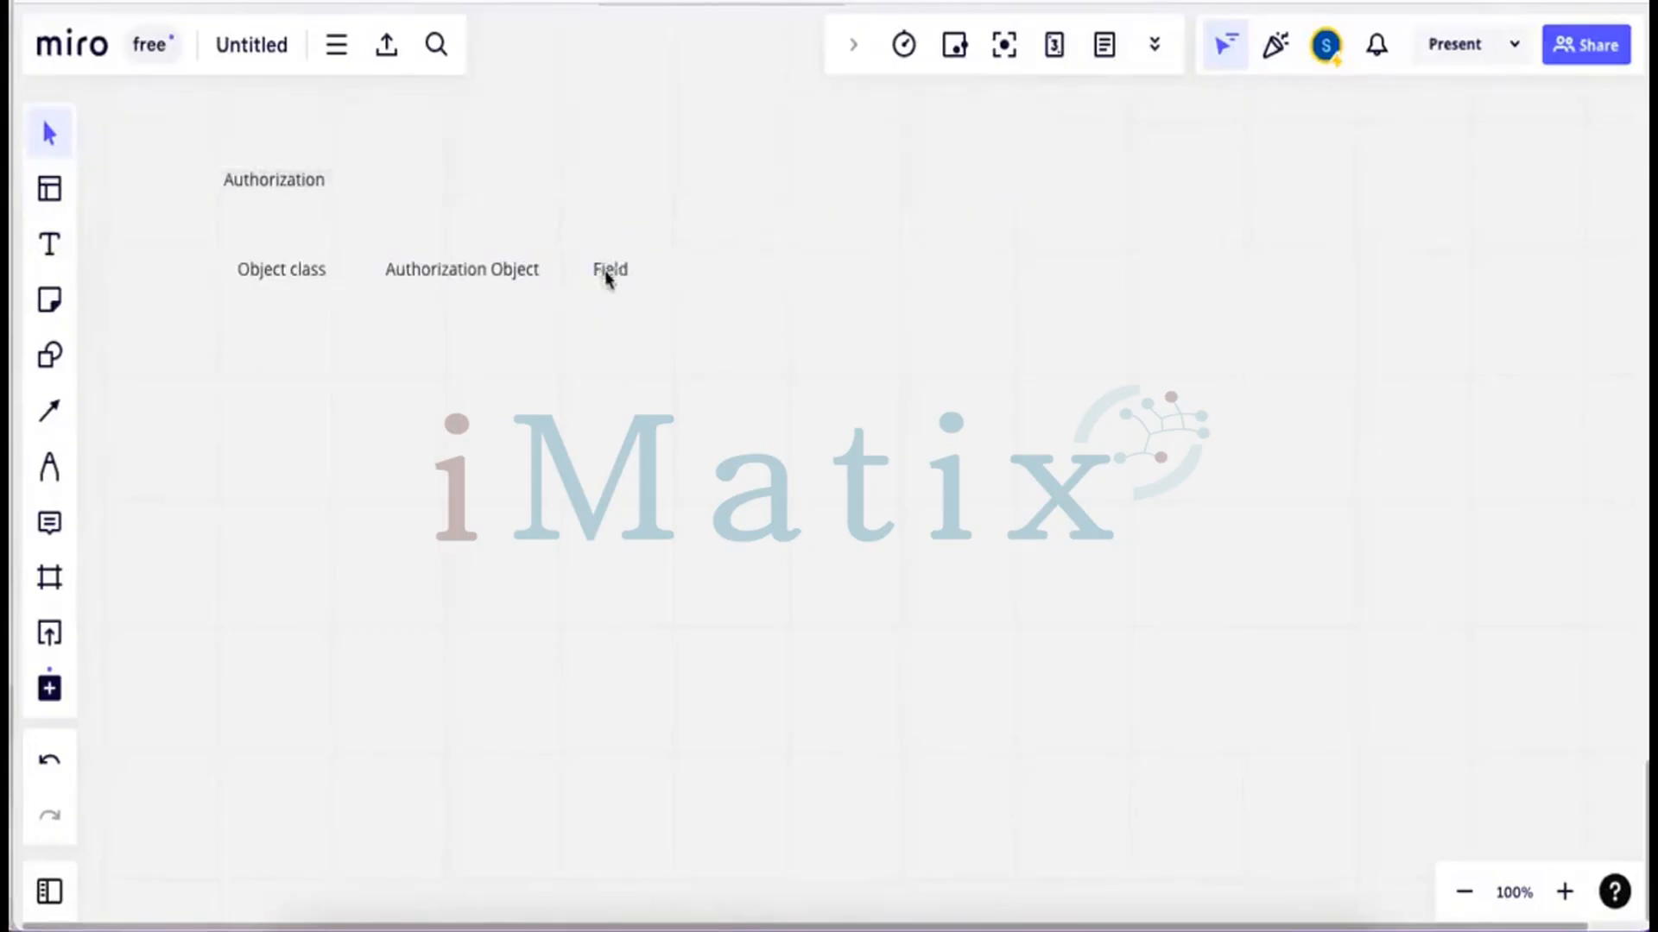
pyautogui.click(51, 248)
pyautogui.click(689, 268)
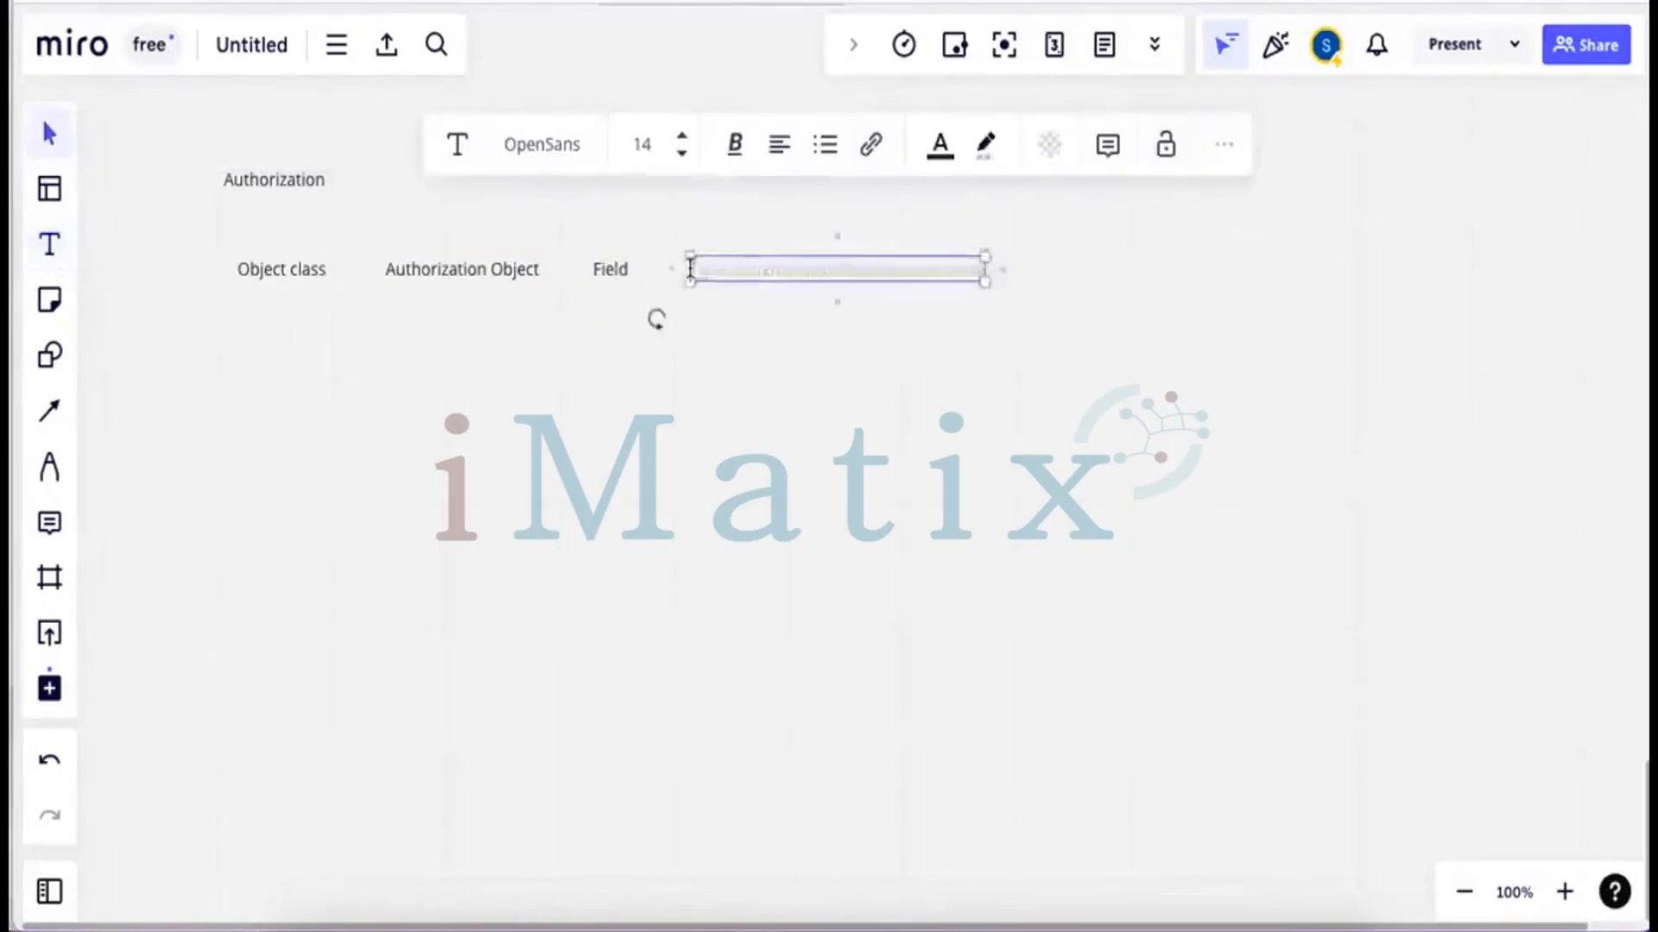
pyautogui.write('Auhtorization')
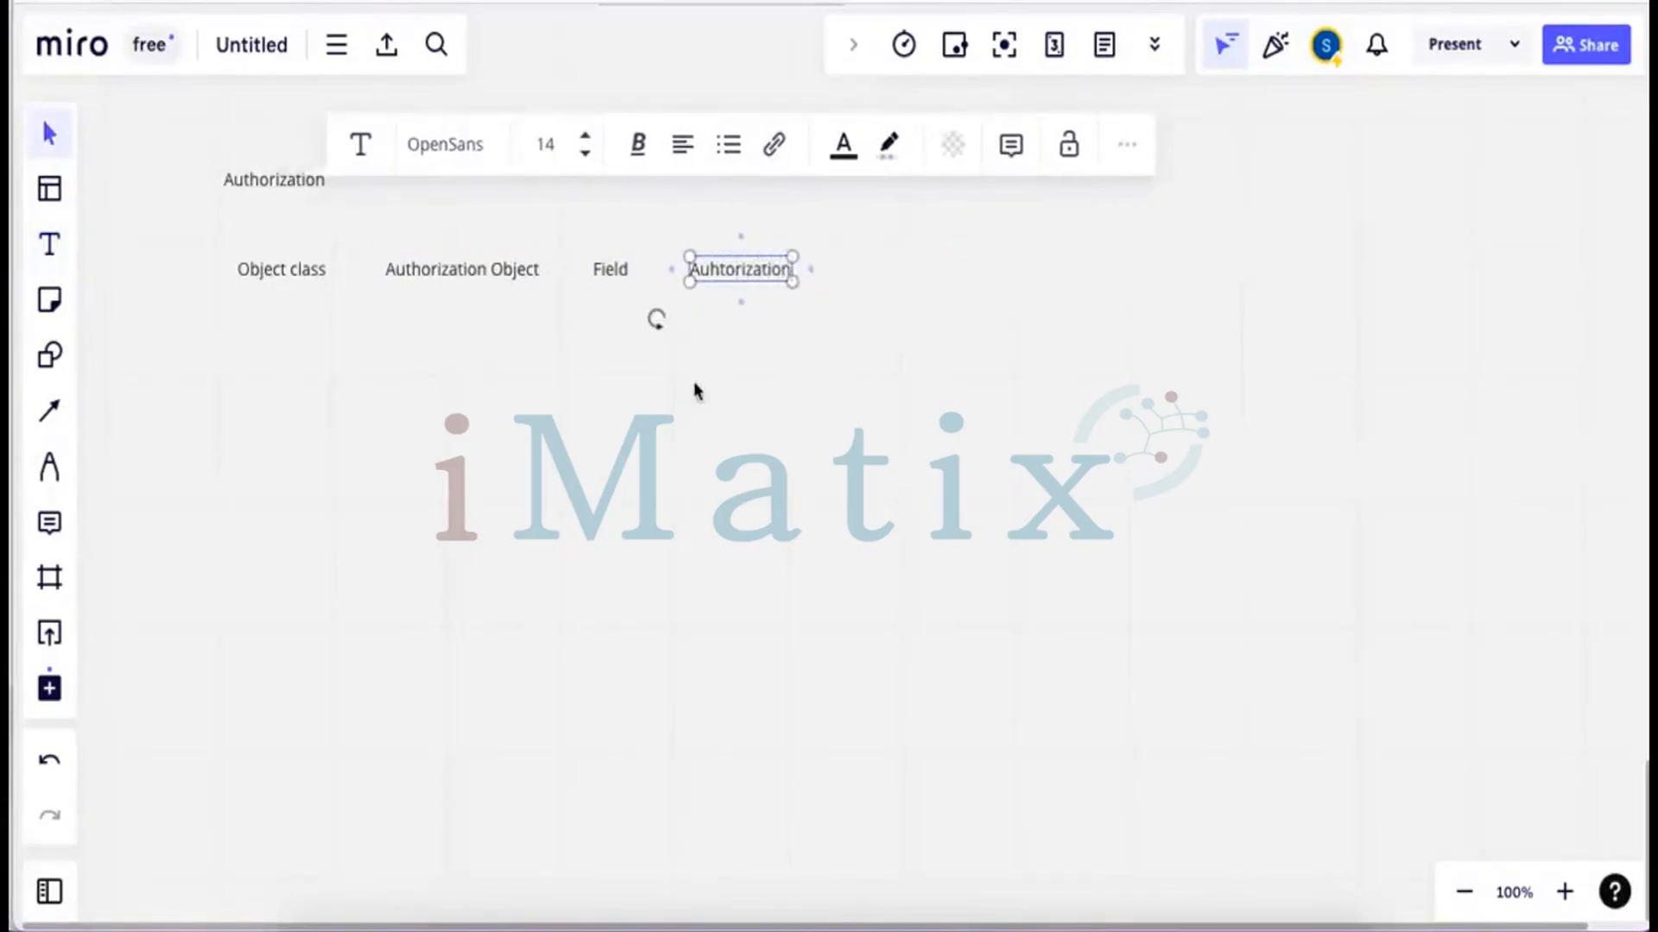
pyautogui.click(359, 372)
# Add 'Profile' and 'Role' labels to the row and start a new label above them
pyautogui.click(49, 245)
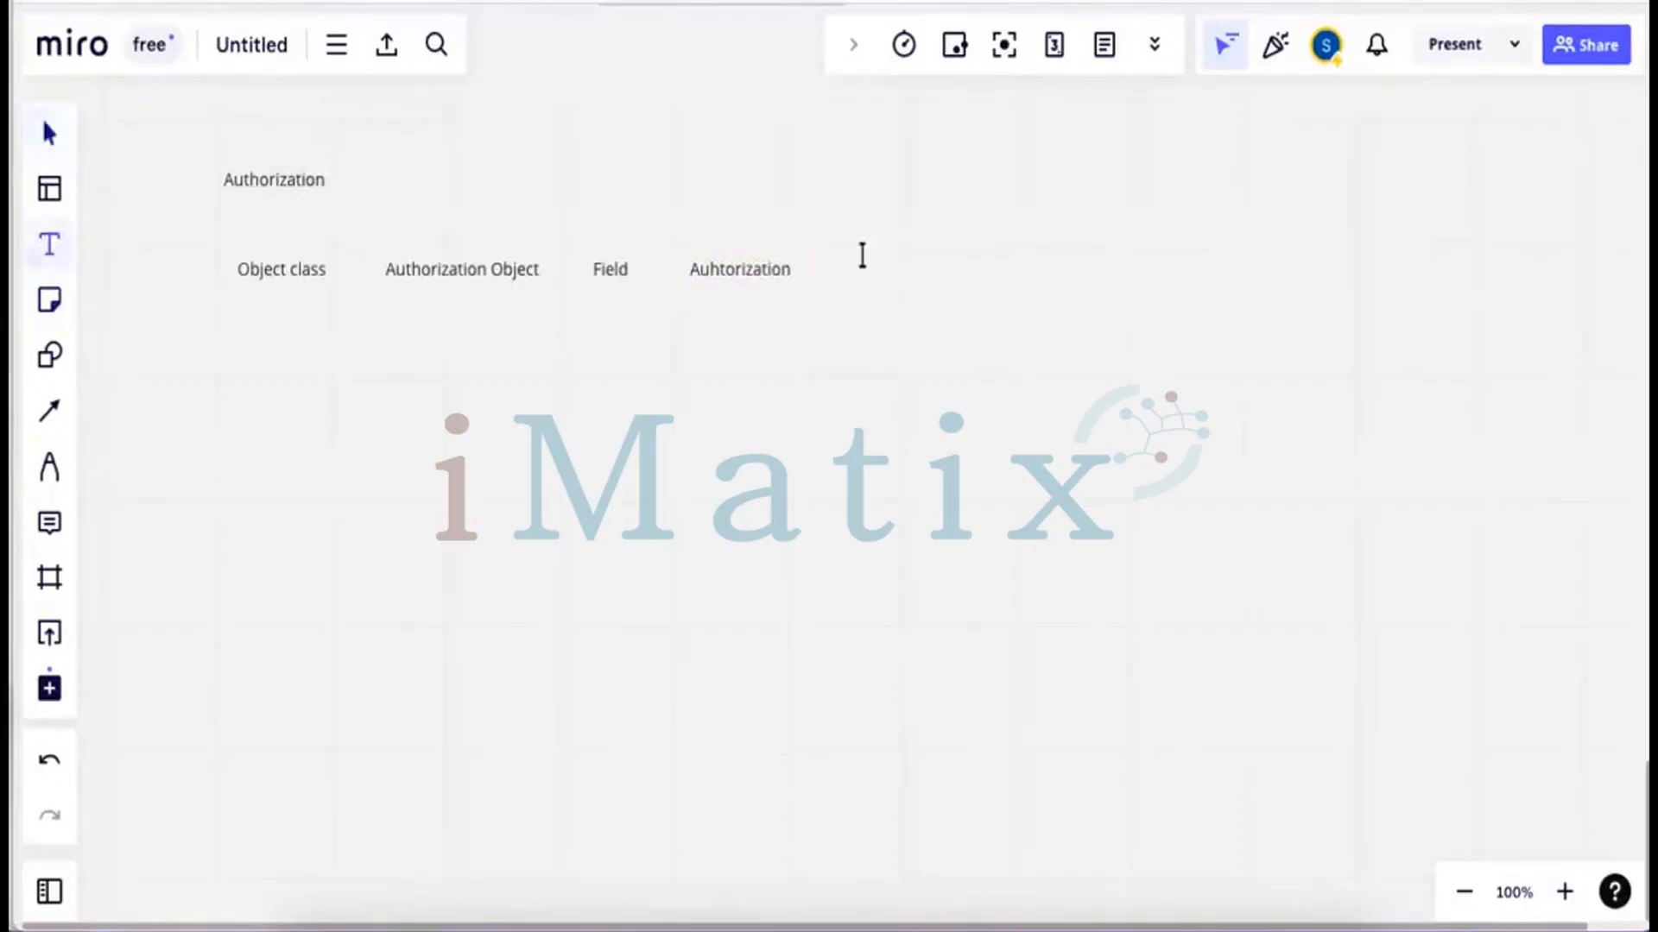
pyautogui.click(848, 269)
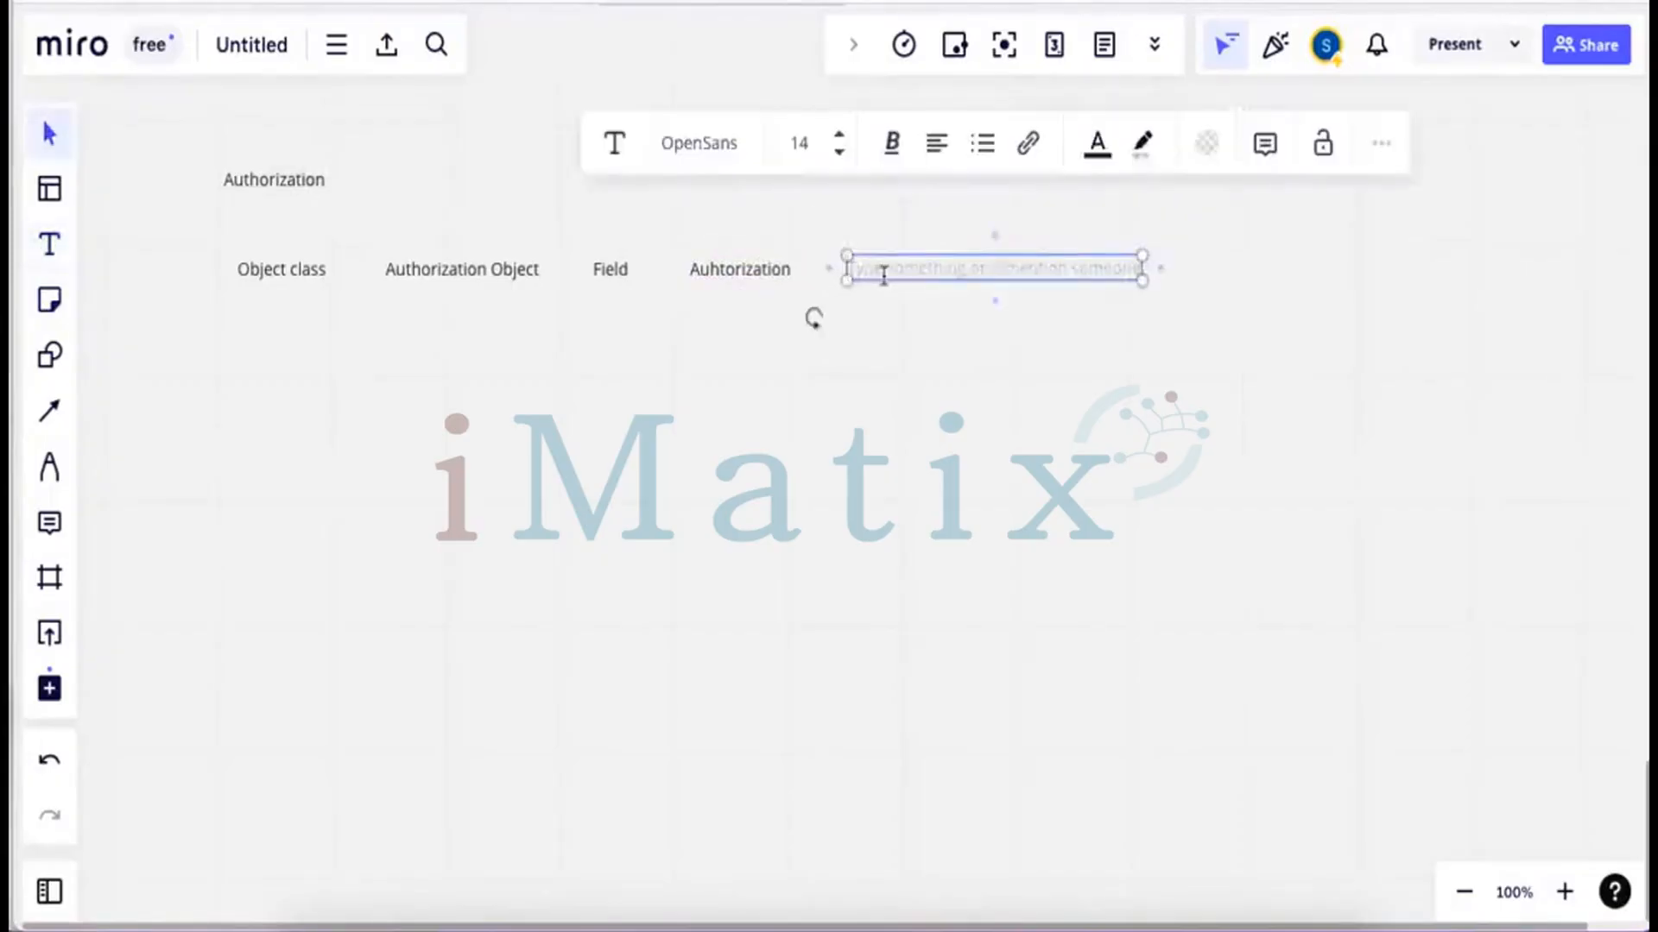
pyautogui.write('Profile')
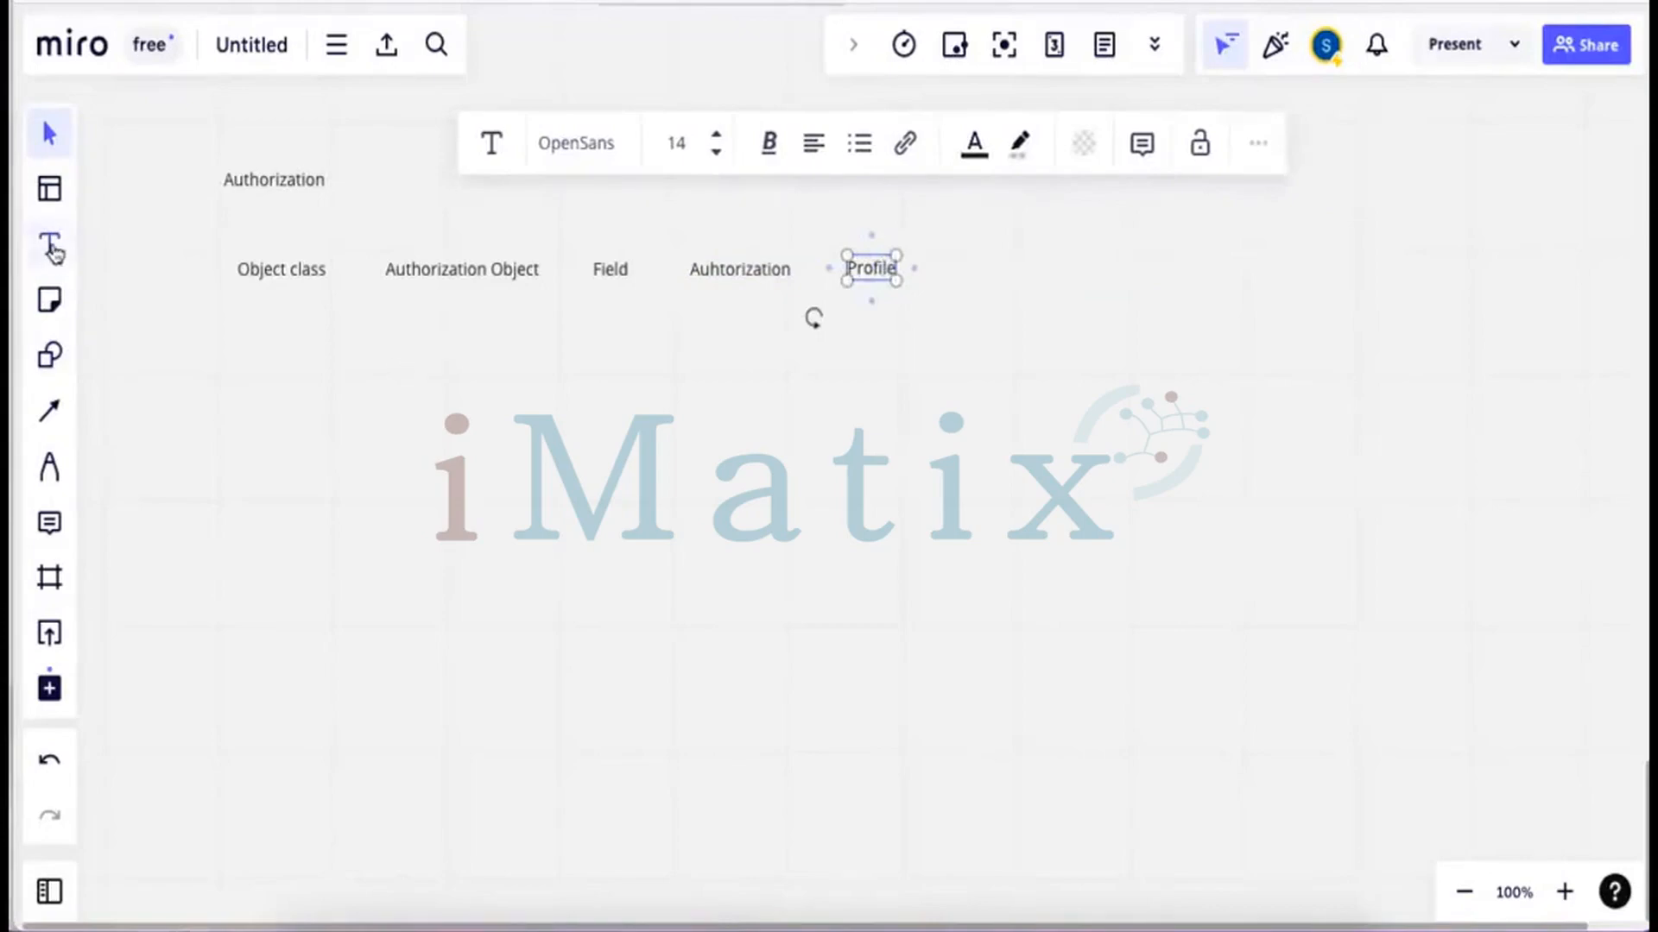
pyautogui.click(50, 251)
pyautogui.click(983, 255)
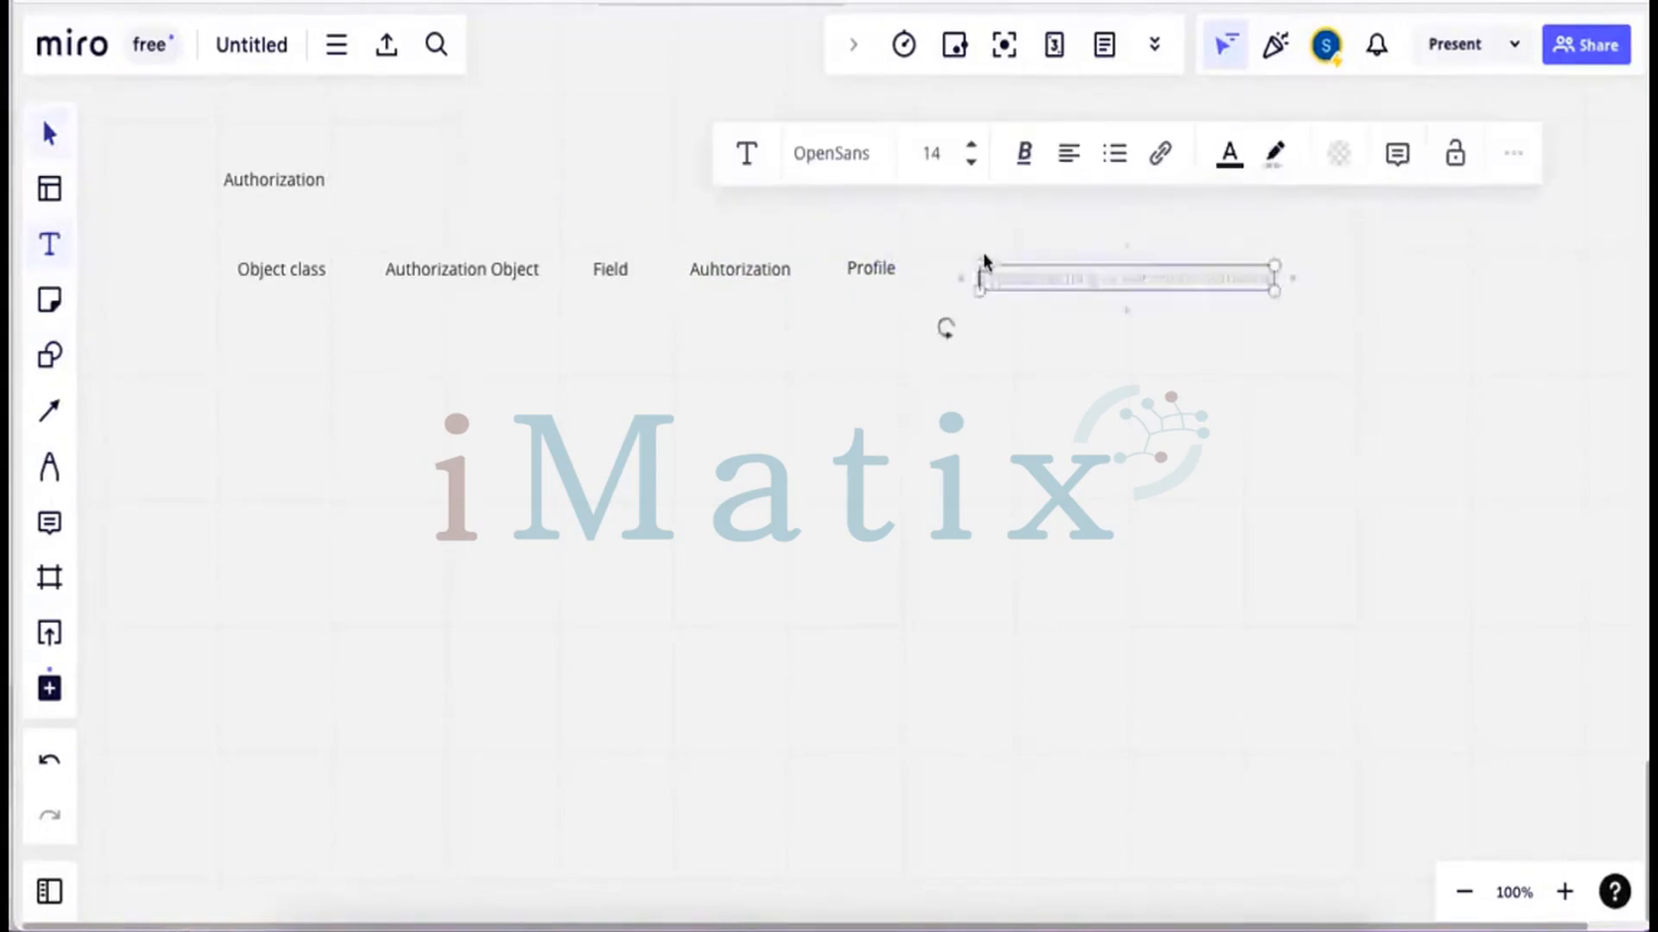
pyautogui.write('Role')
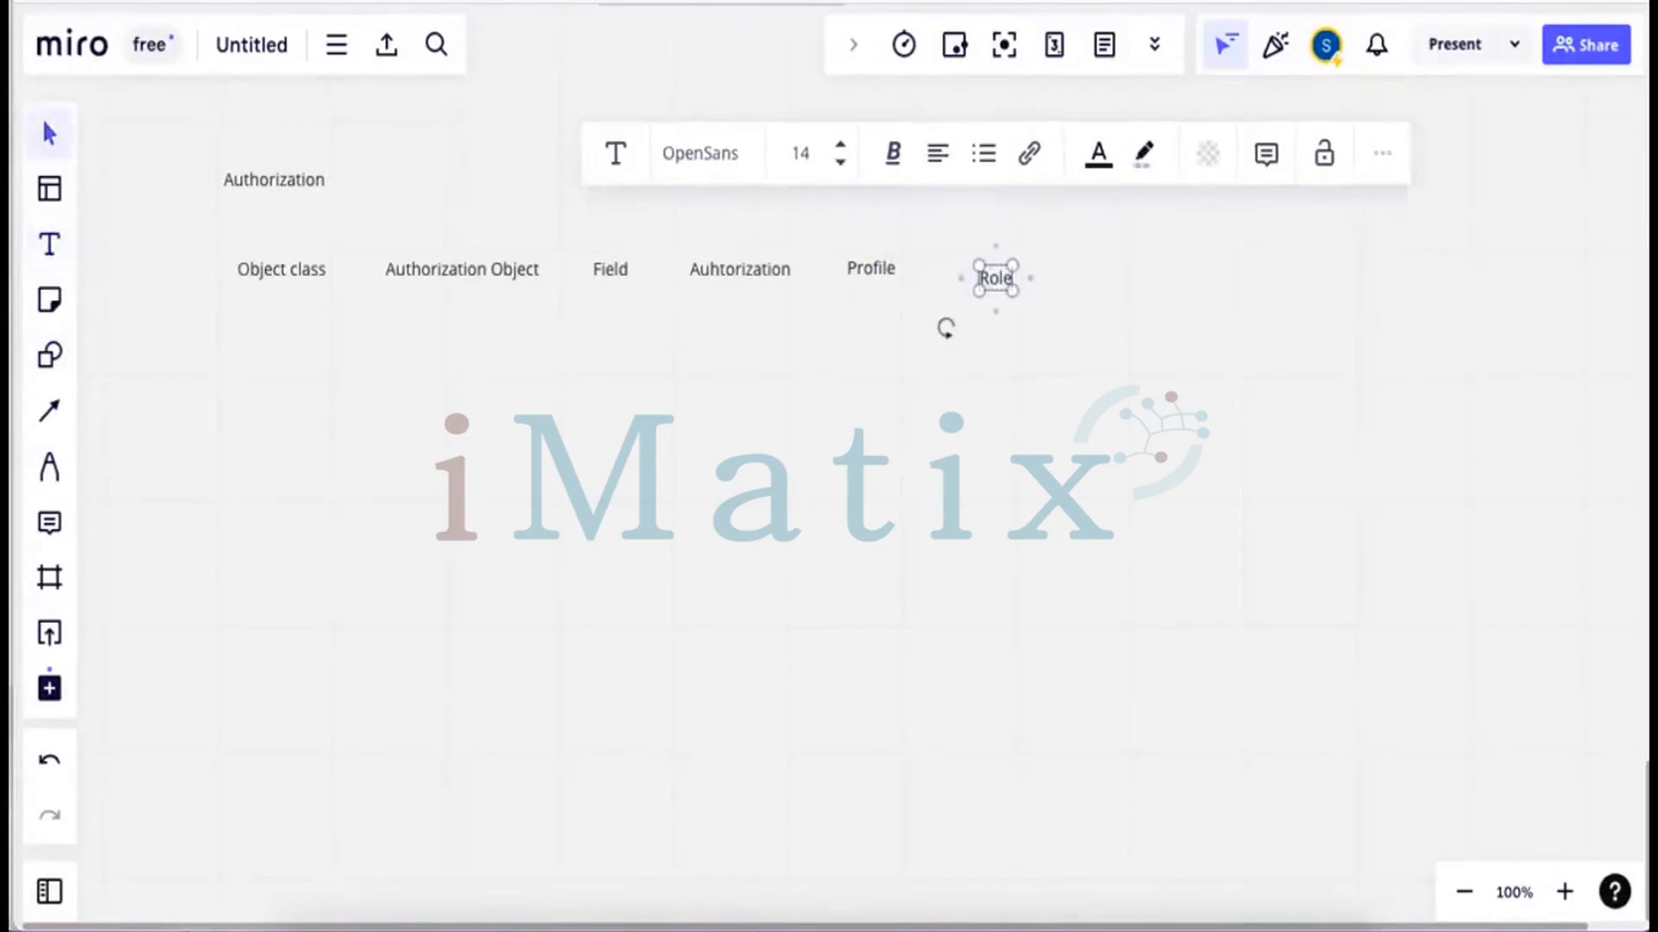
pyautogui.press('Escape')
pyautogui.click(49, 247)
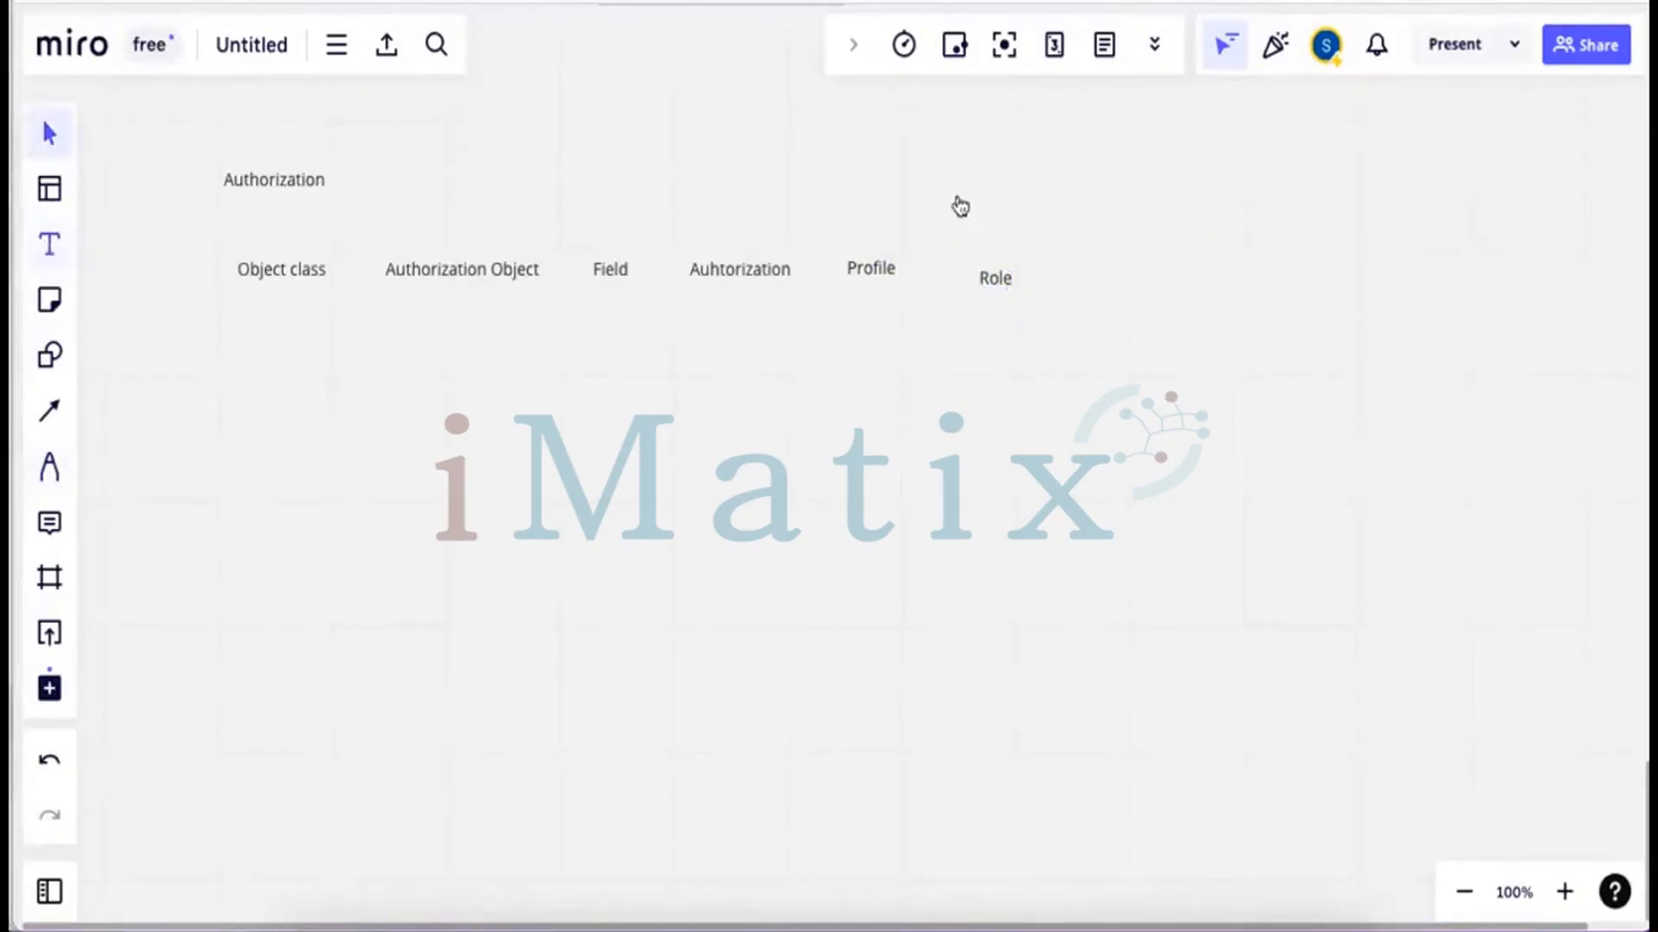
pyautogui.click(894, 161)
# Label the new text 'User' and draw arrows from Profile and Role up to it
pyautogui.write('User')
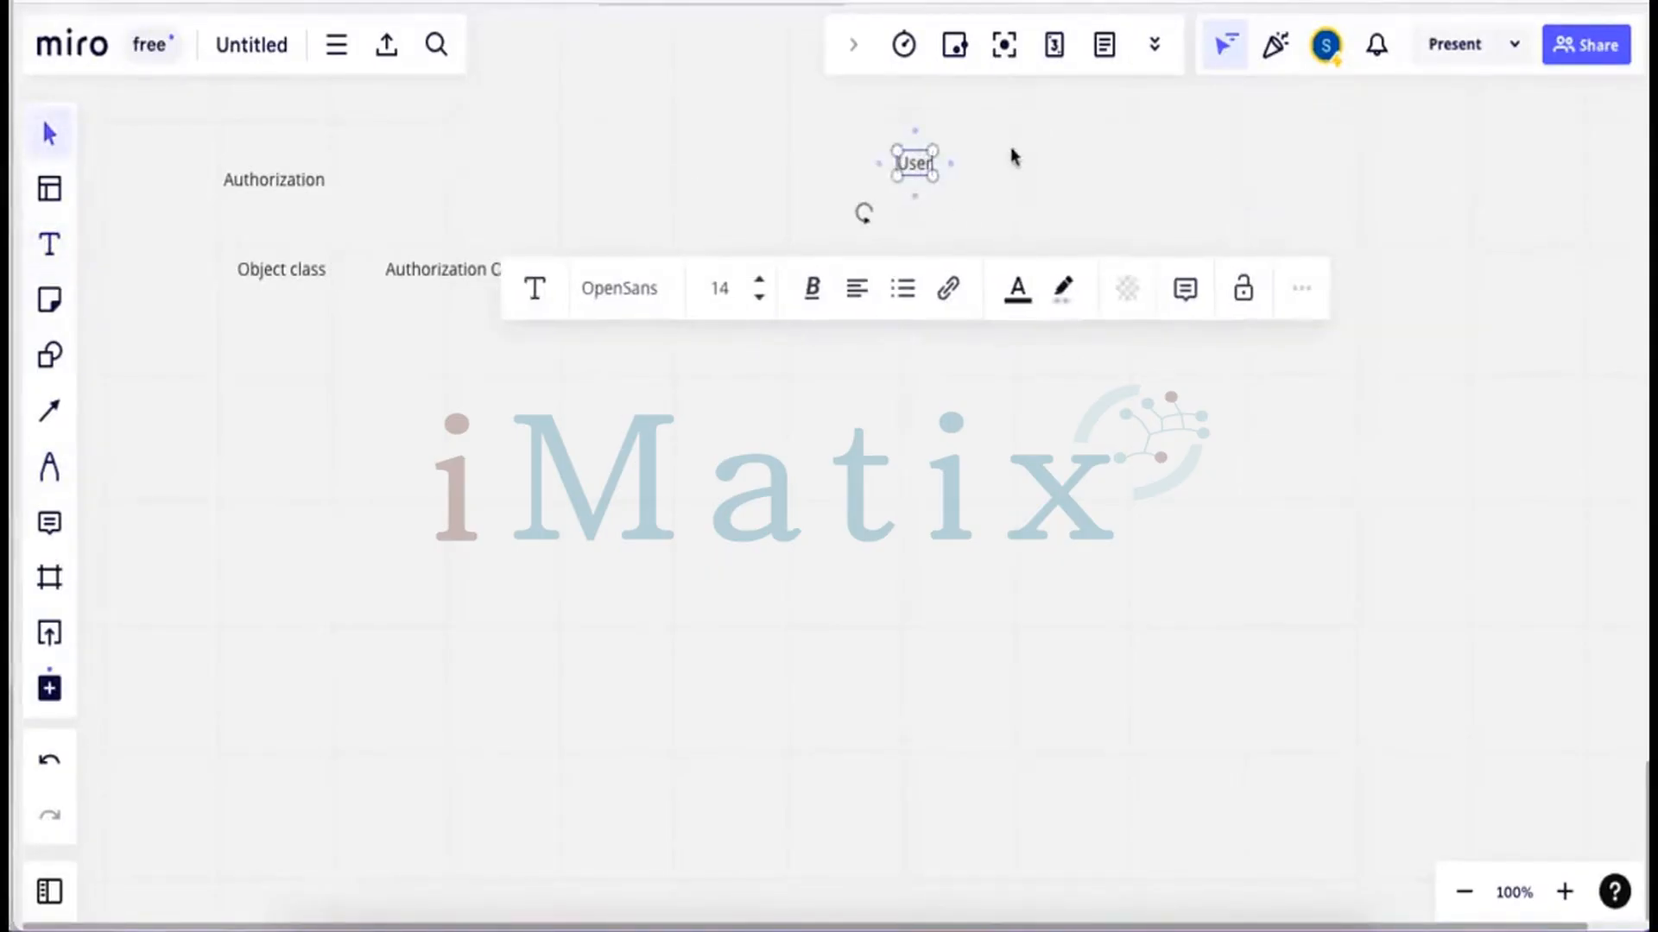
pyautogui.click(682, 248)
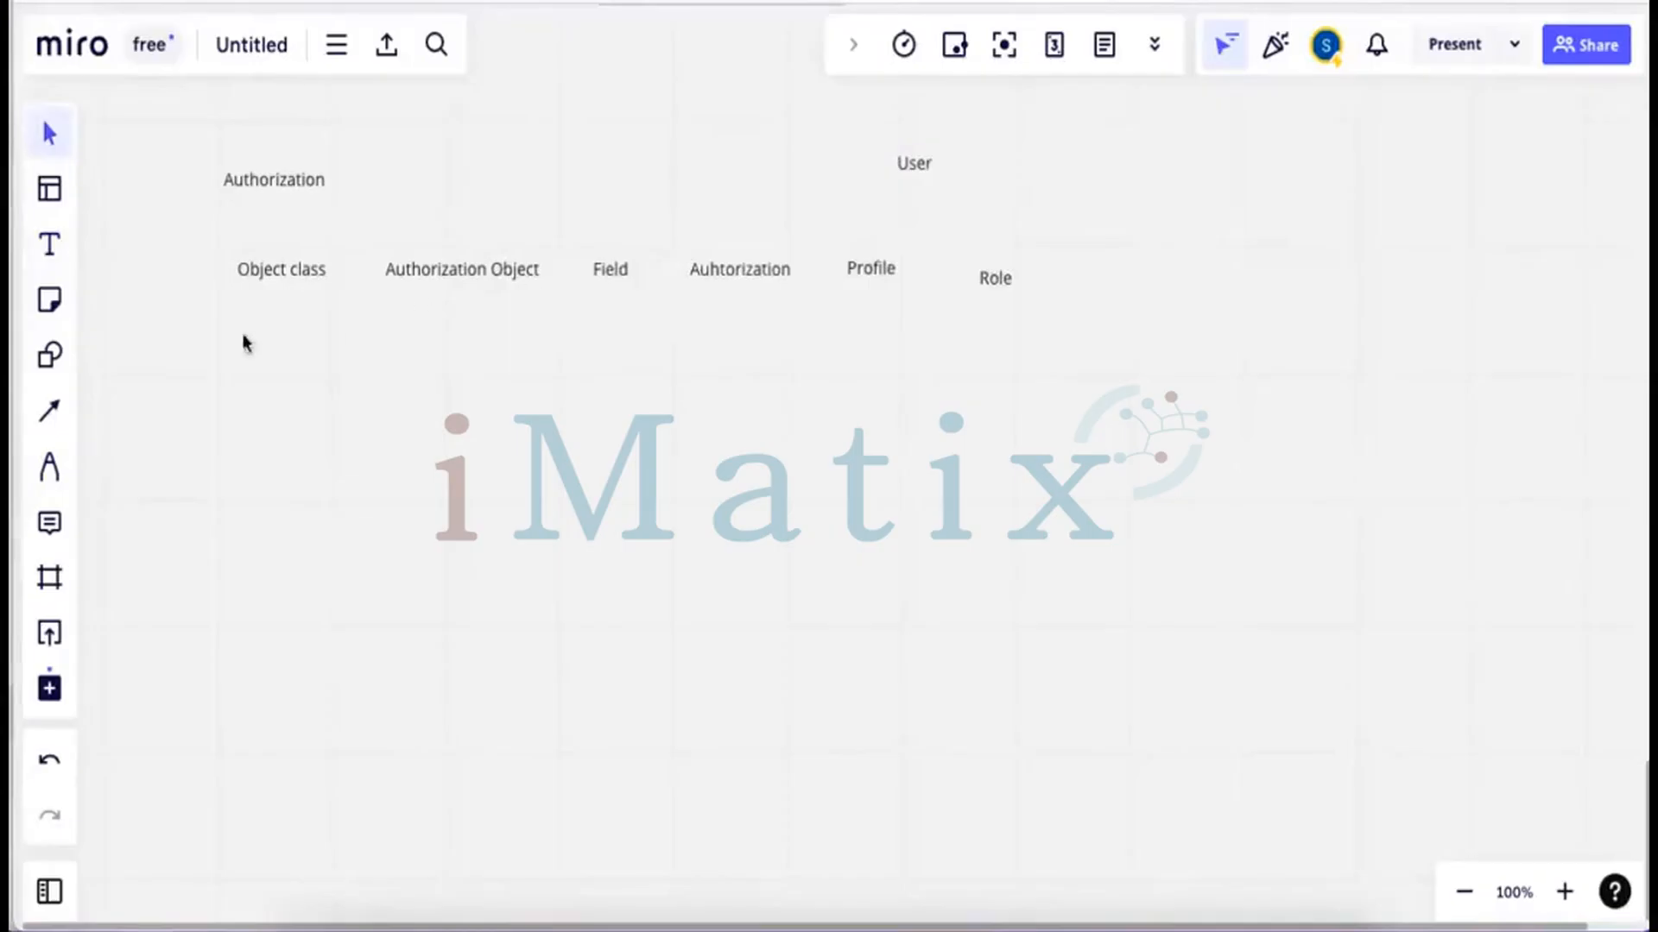
pyautogui.click(49, 411)
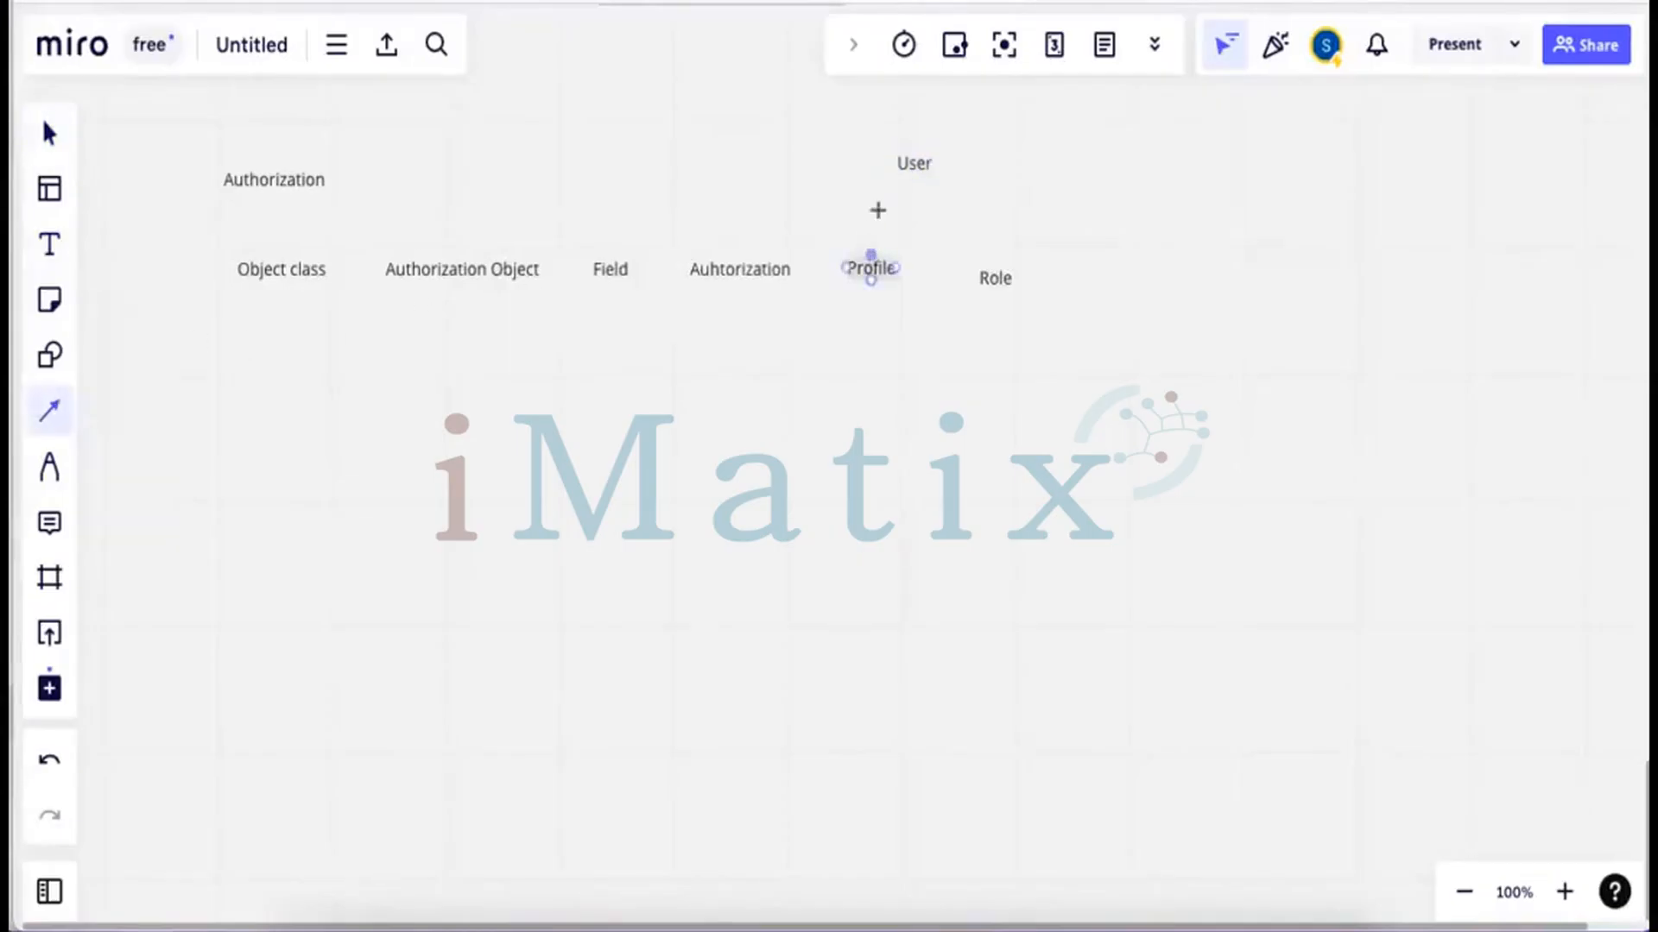
pyautogui.moveTo(877, 210); pyautogui.dragTo(893, 191)
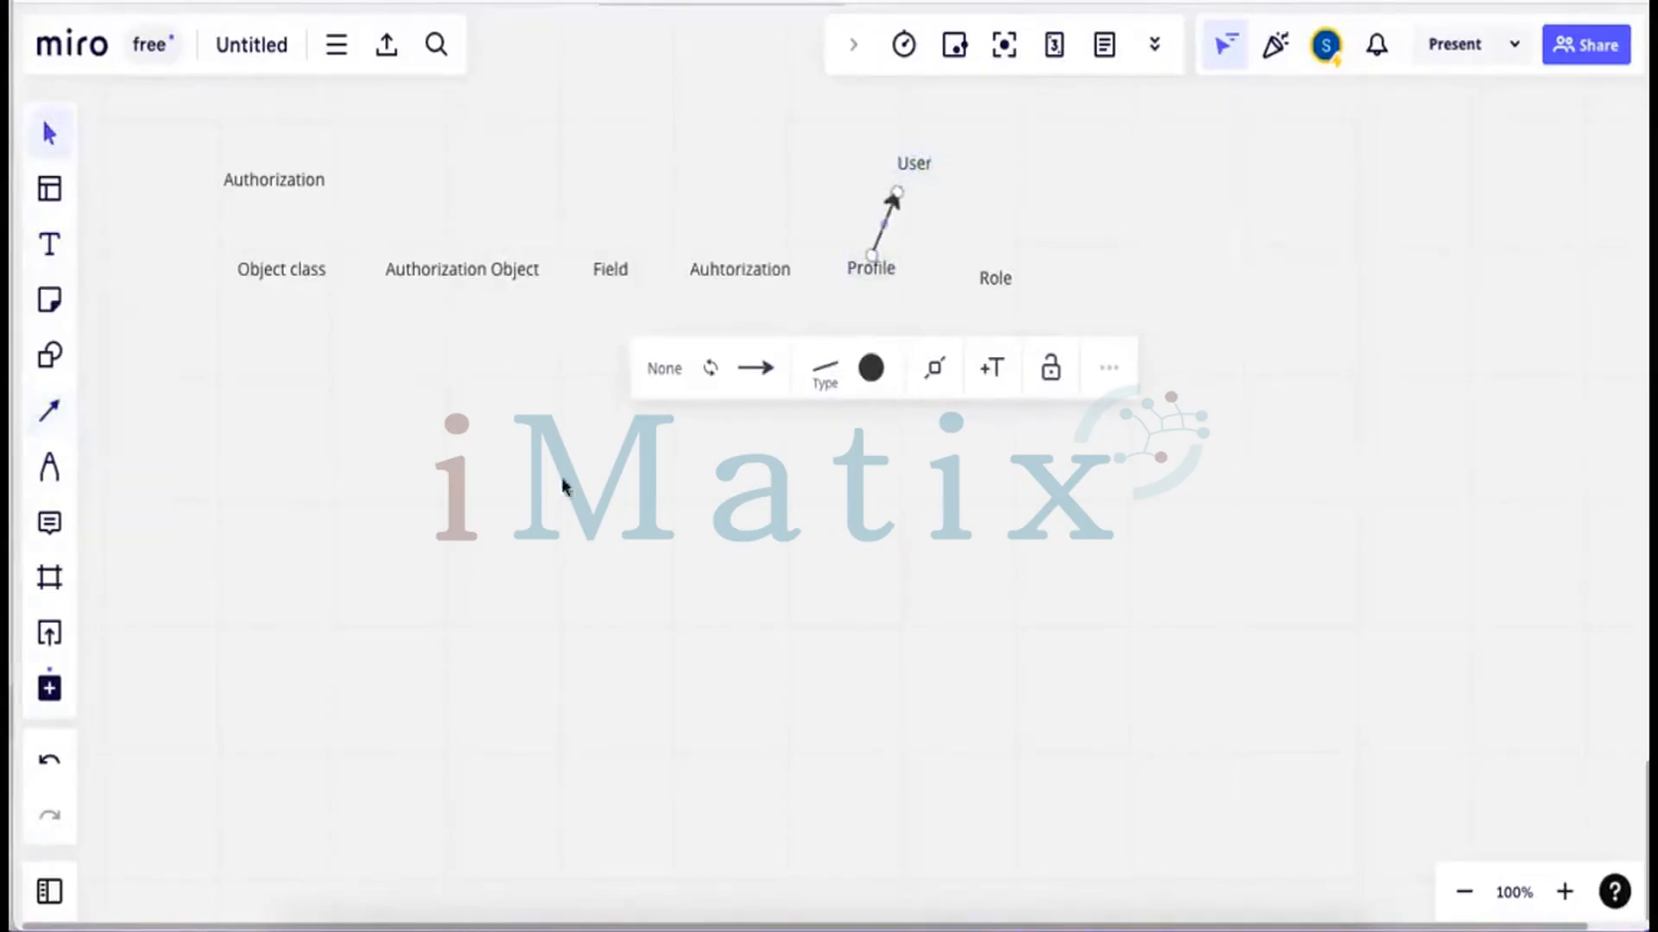
pyautogui.click(49, 411)
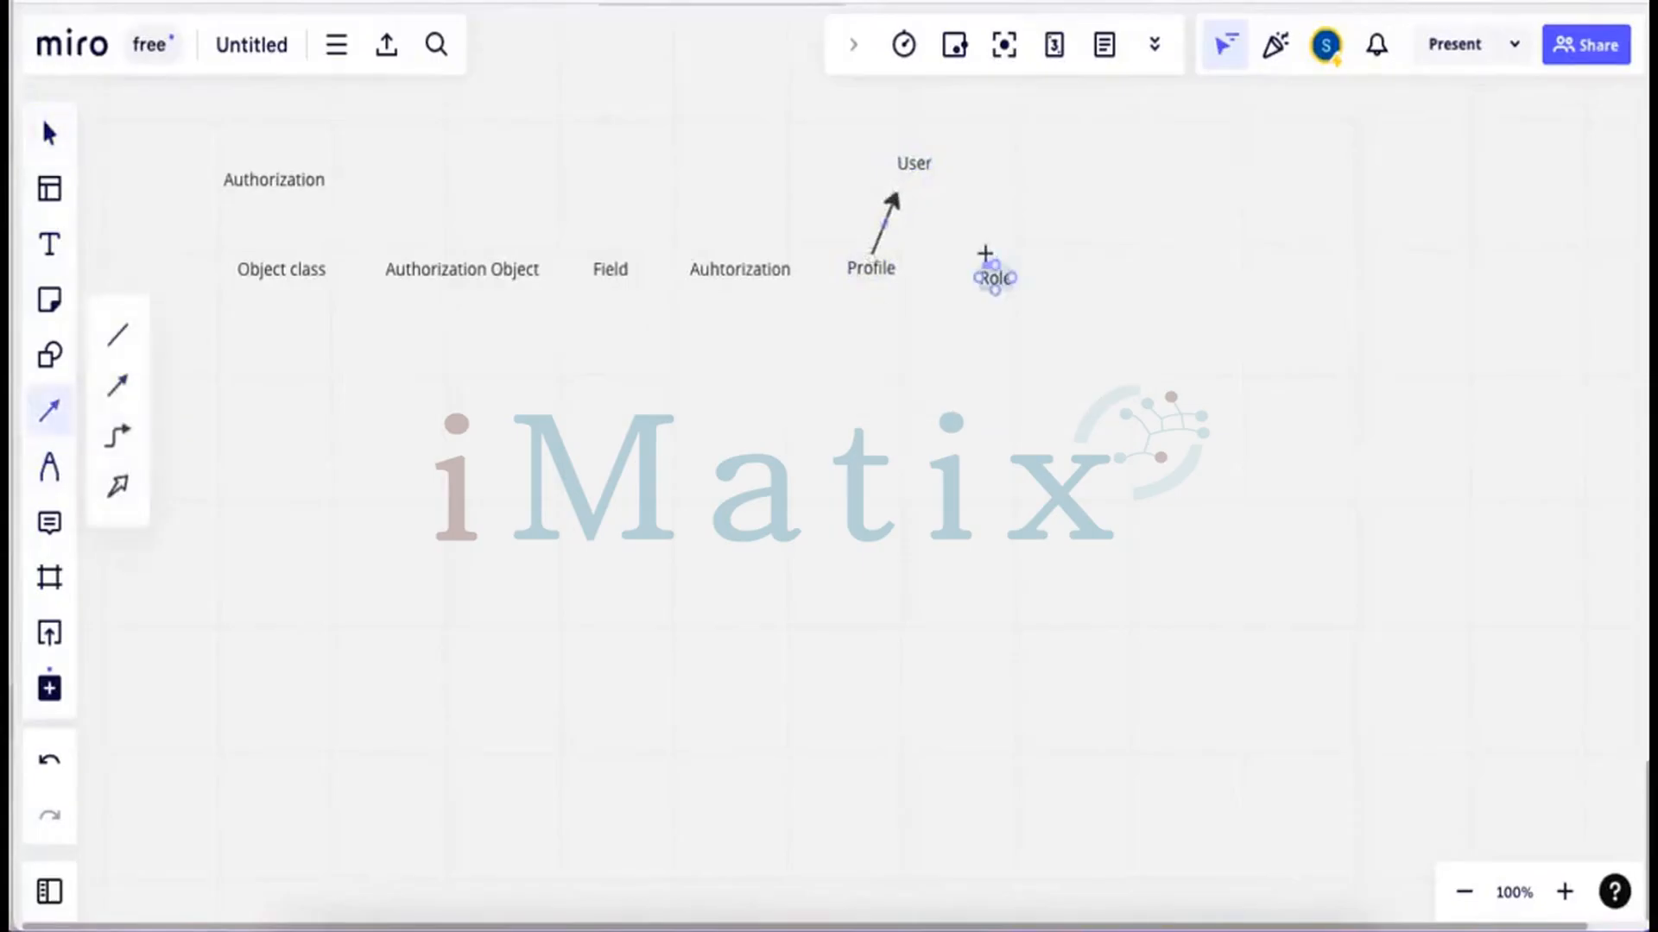
pyautogui.moveTo(986, 261); pyautogui.dragTo(928, 189)
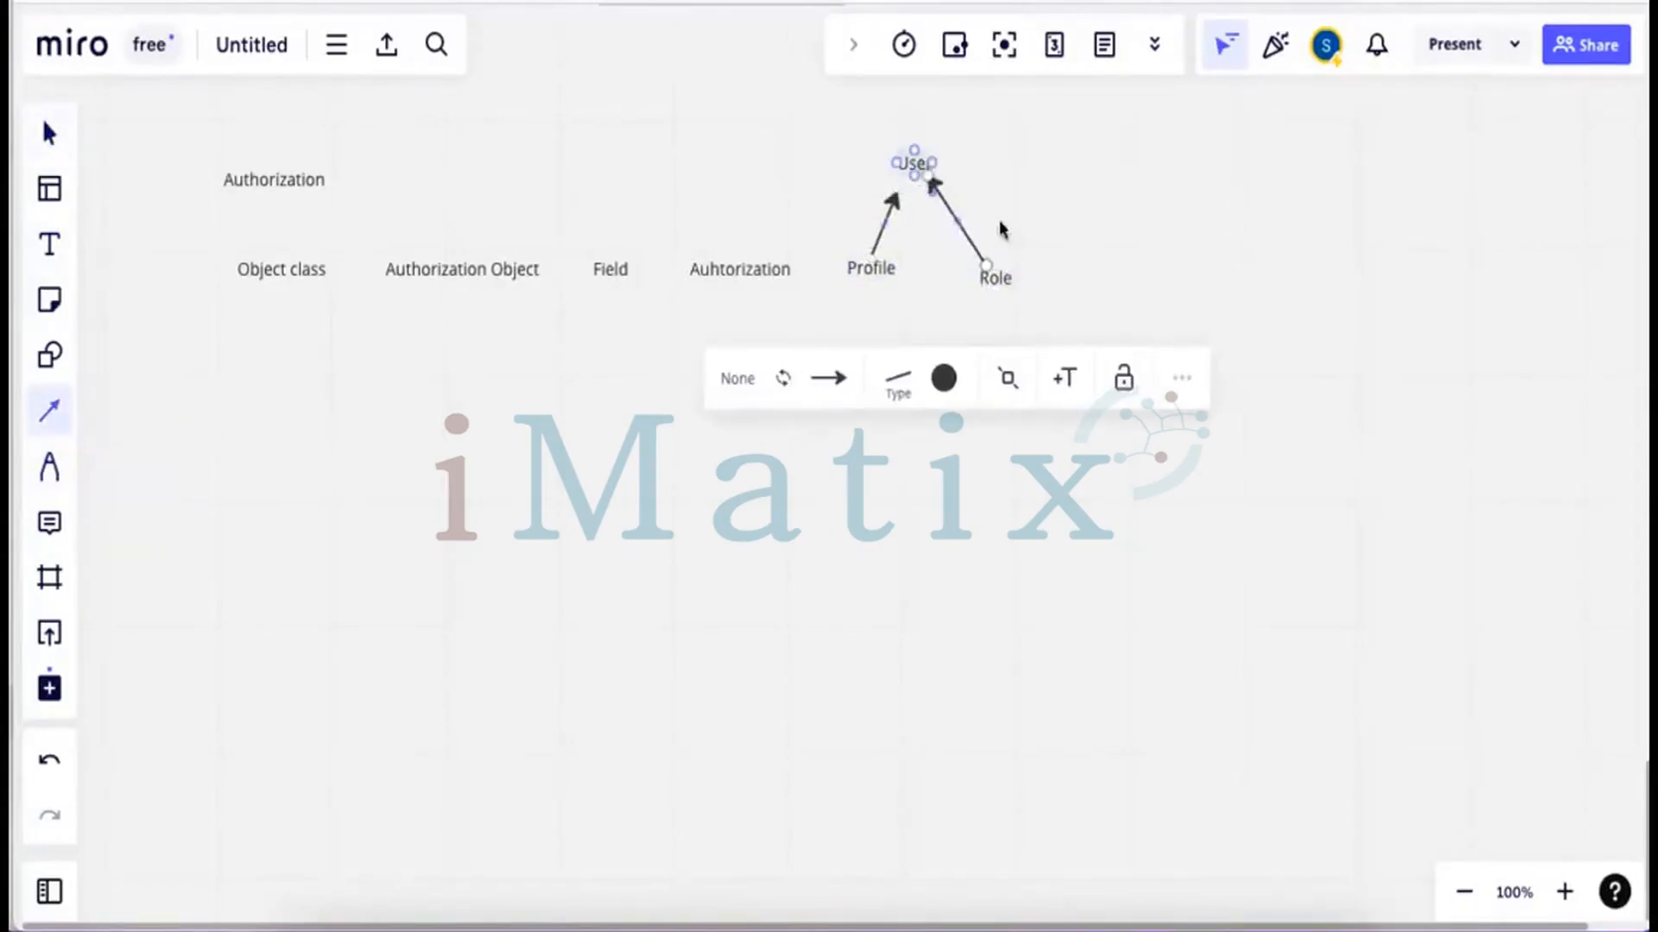
pyautogui.press('Escape')
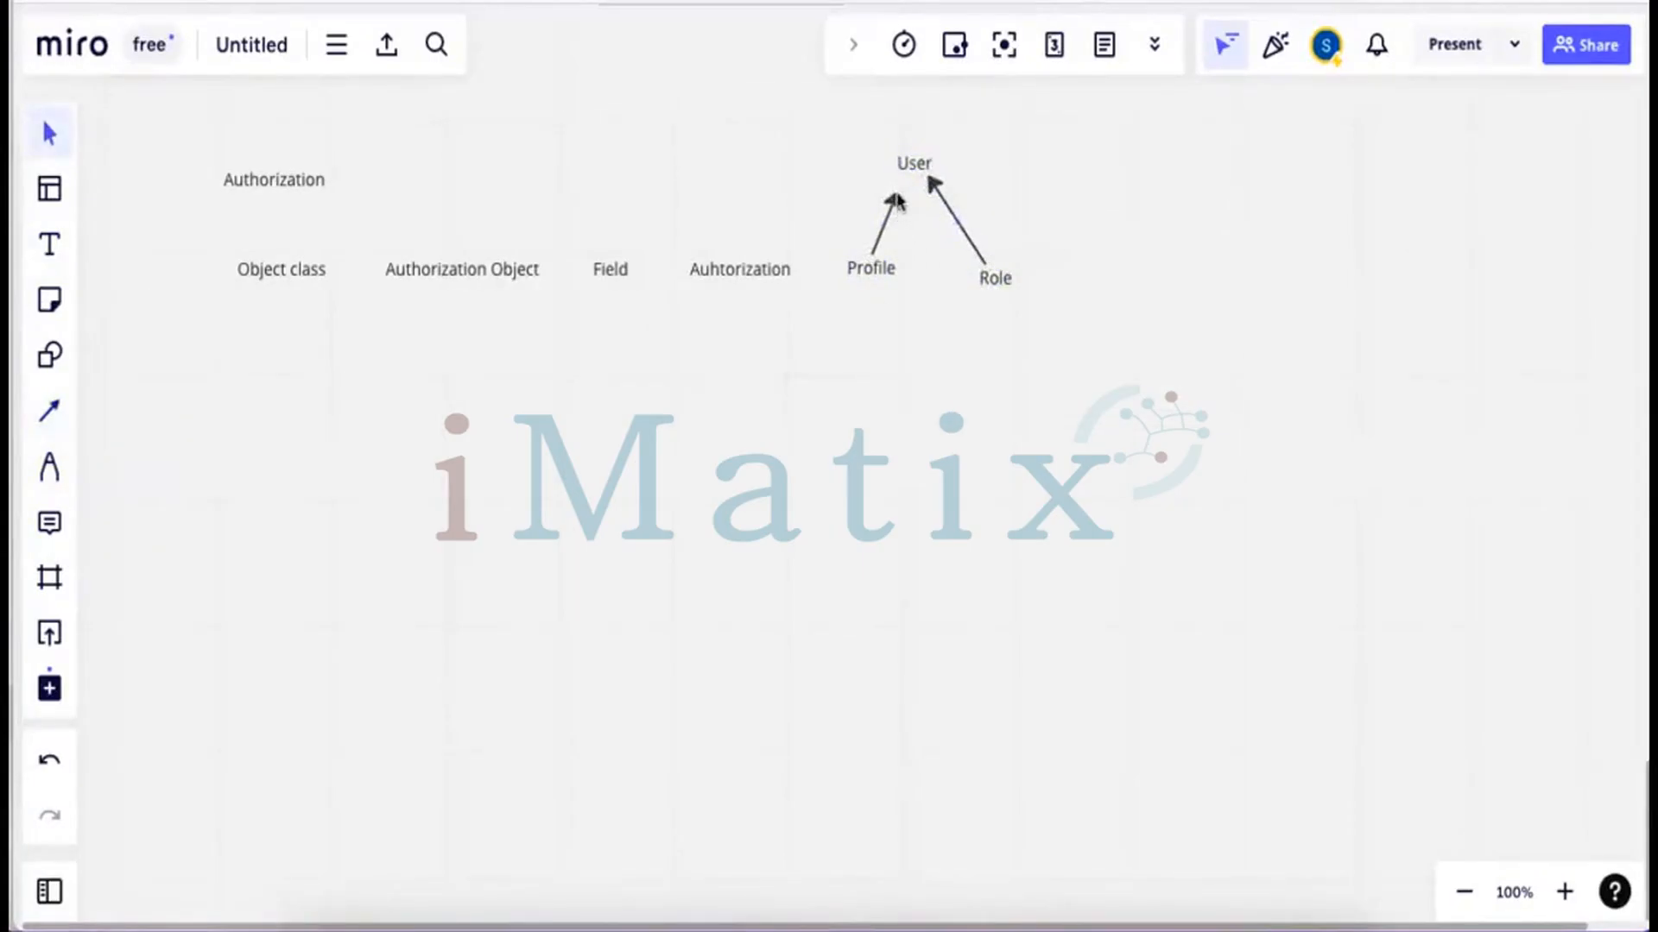
pyautogui.moveTo(896, 196); pyautogui.dragTo(897, 192)
pyautogui.click(798, 305)
# Add example labels 'Sales Order' under Authorization Object and 'SD' under Object class
pyautogui.click(52, 246)
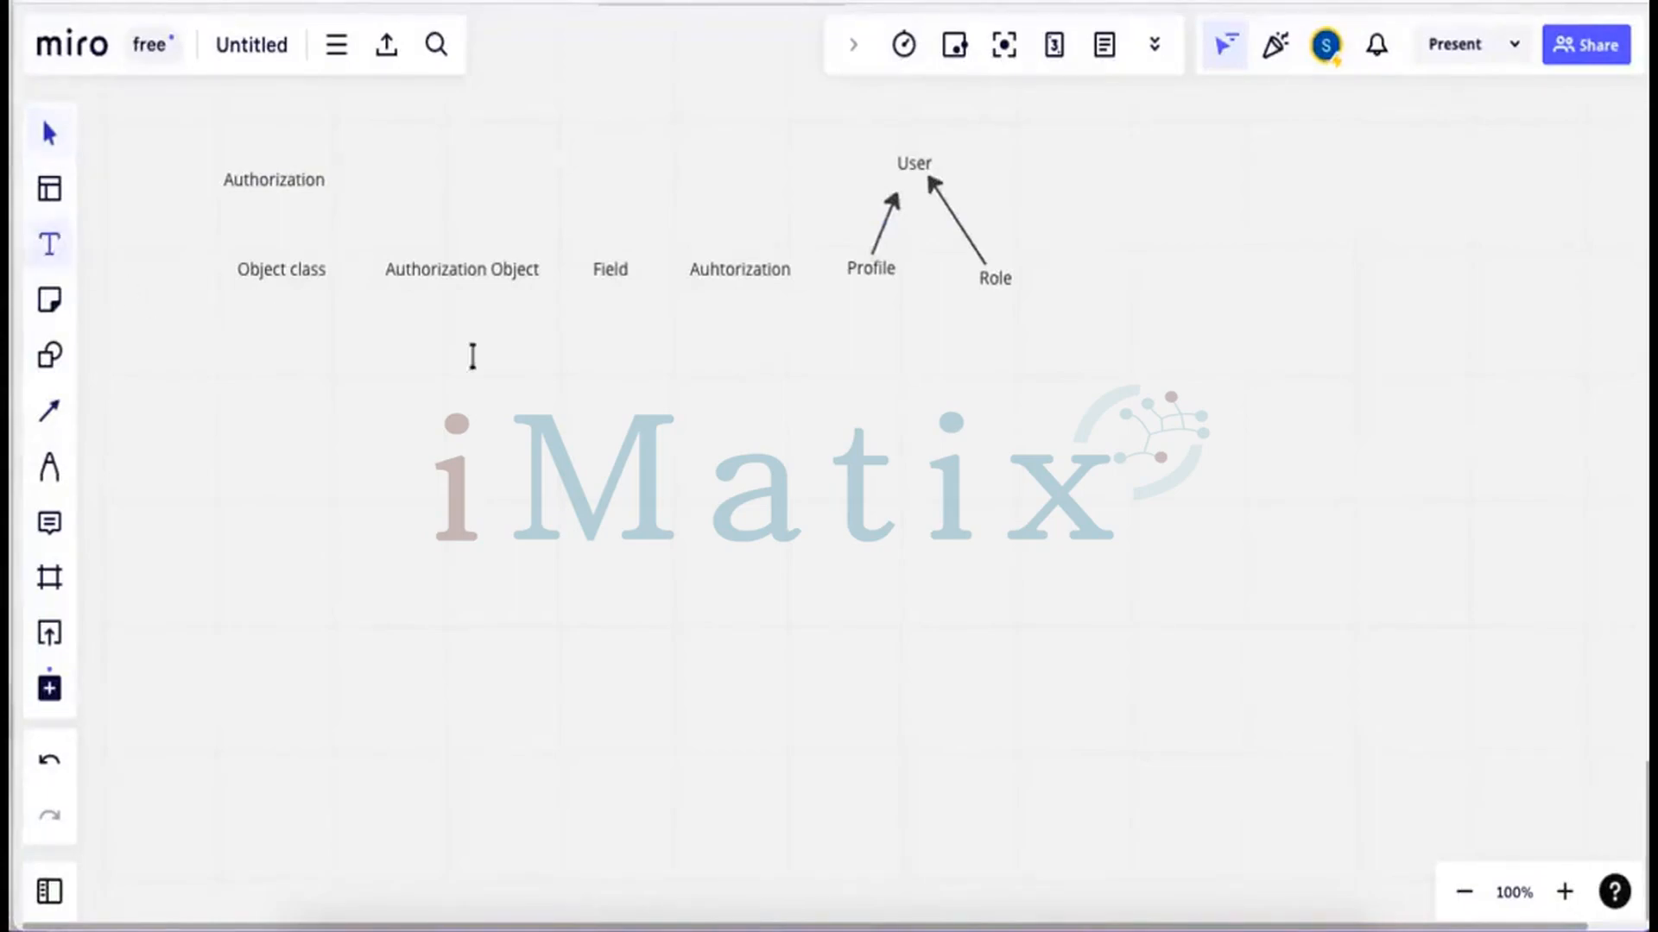
pyautogui.click(401, 344)
pyautogui.write('Sales')
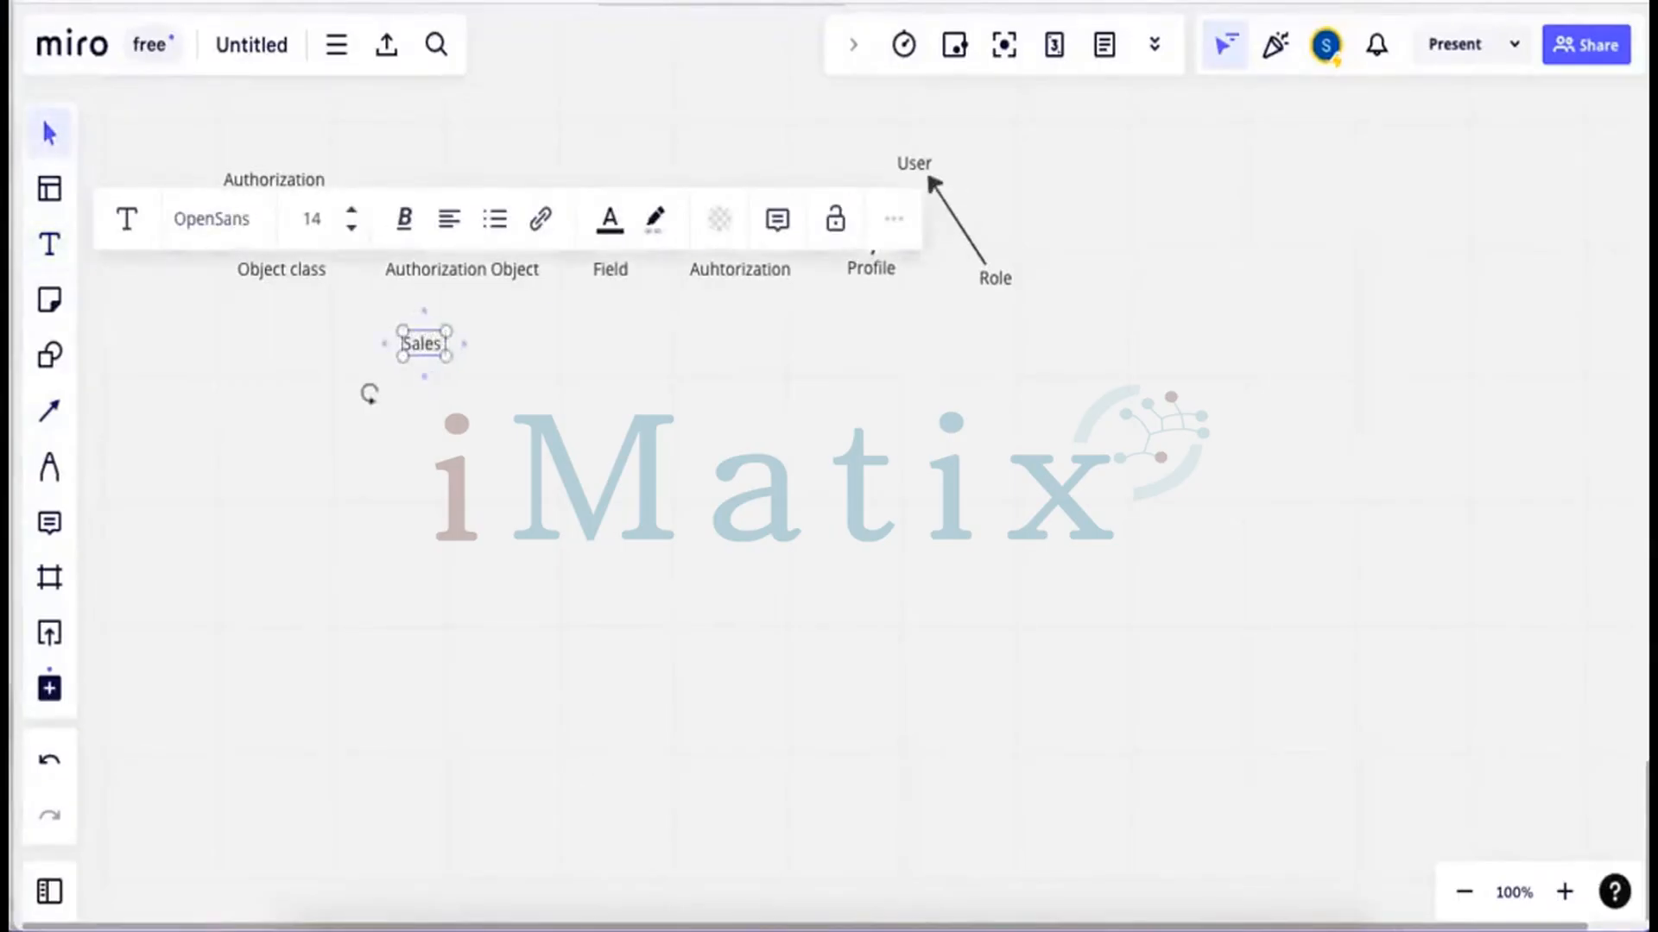
pyautogui.write(' Order')
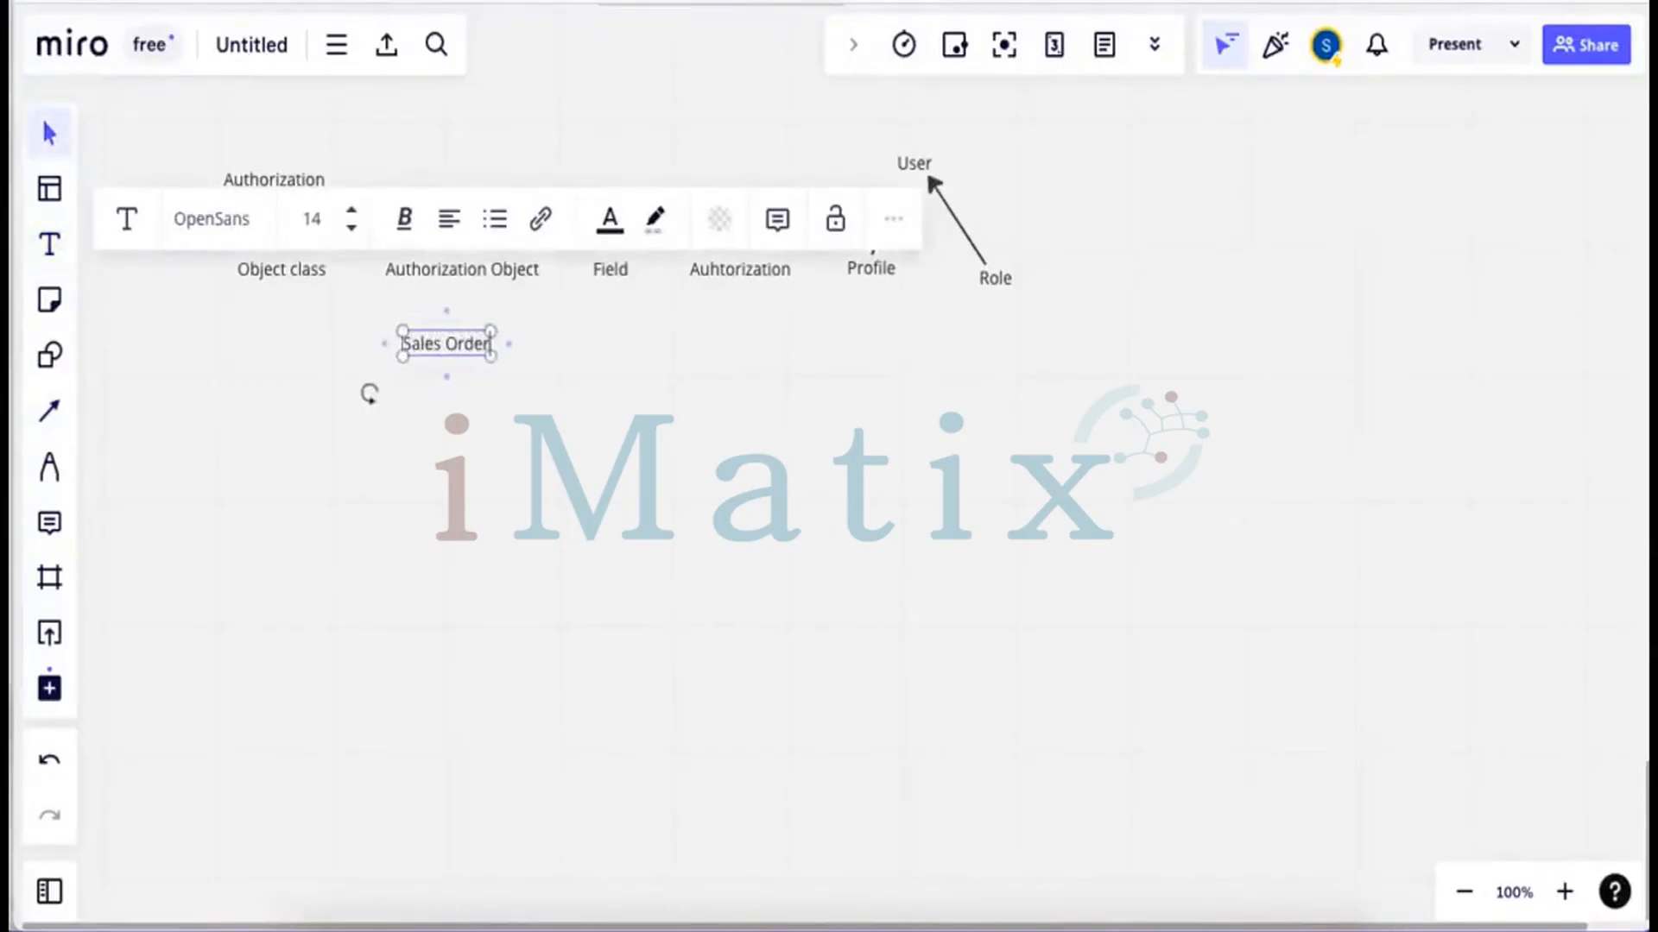
pyautogui.click(460, 403)
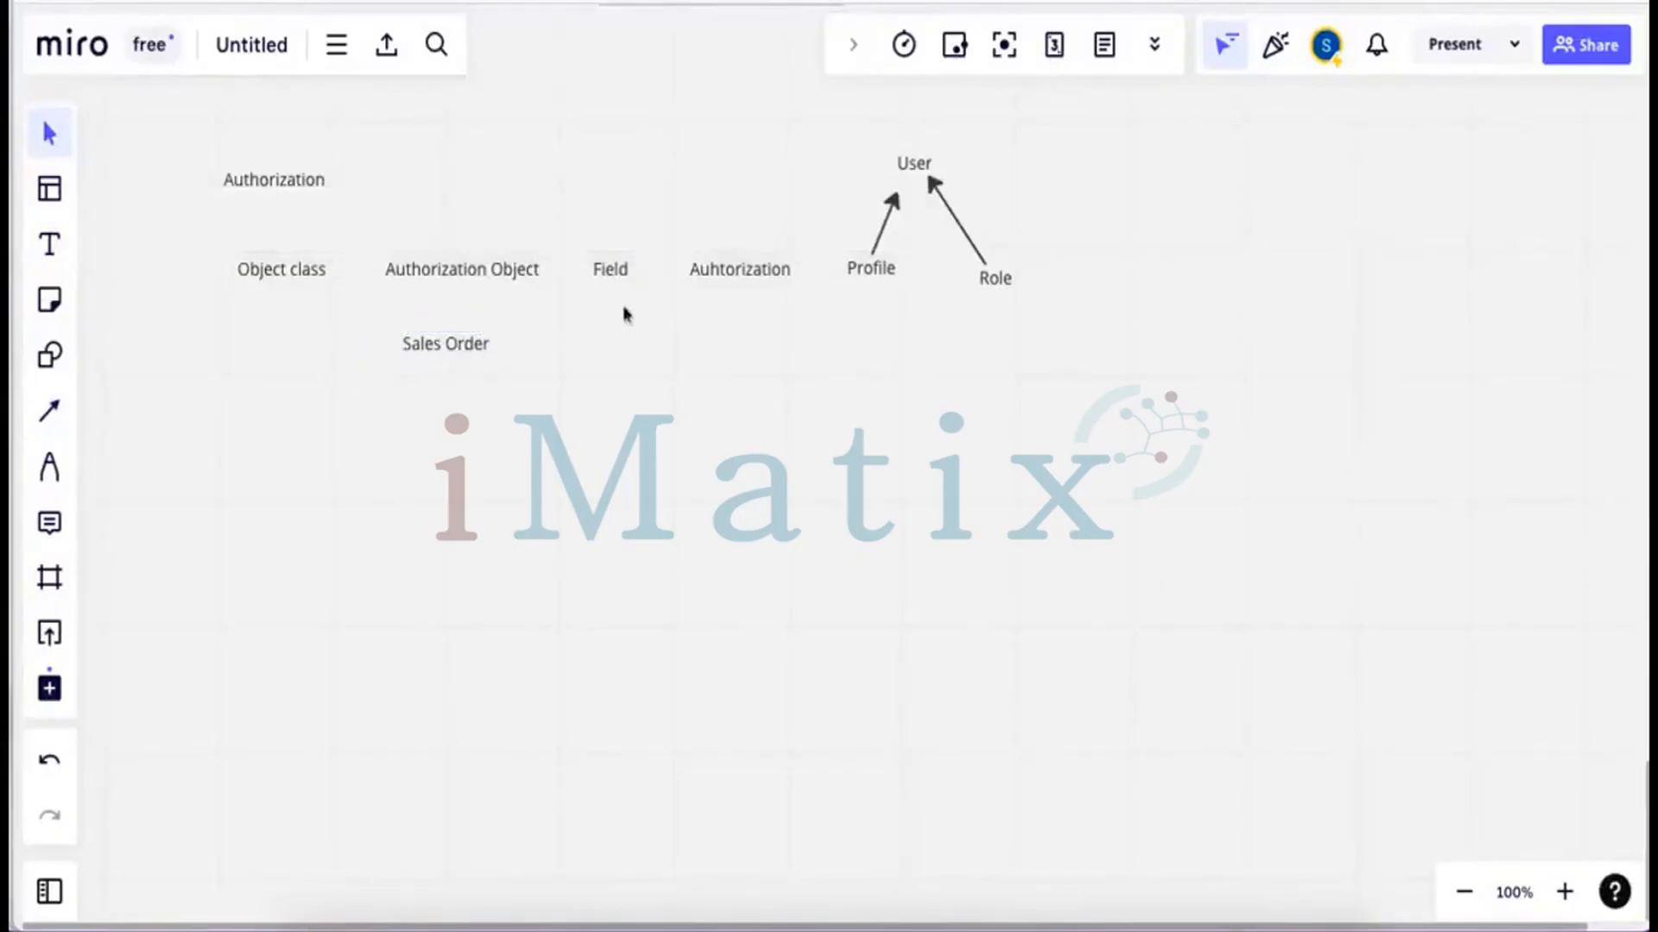
pyautogui.click(40, 250)
pyautogui.click(248, 345)
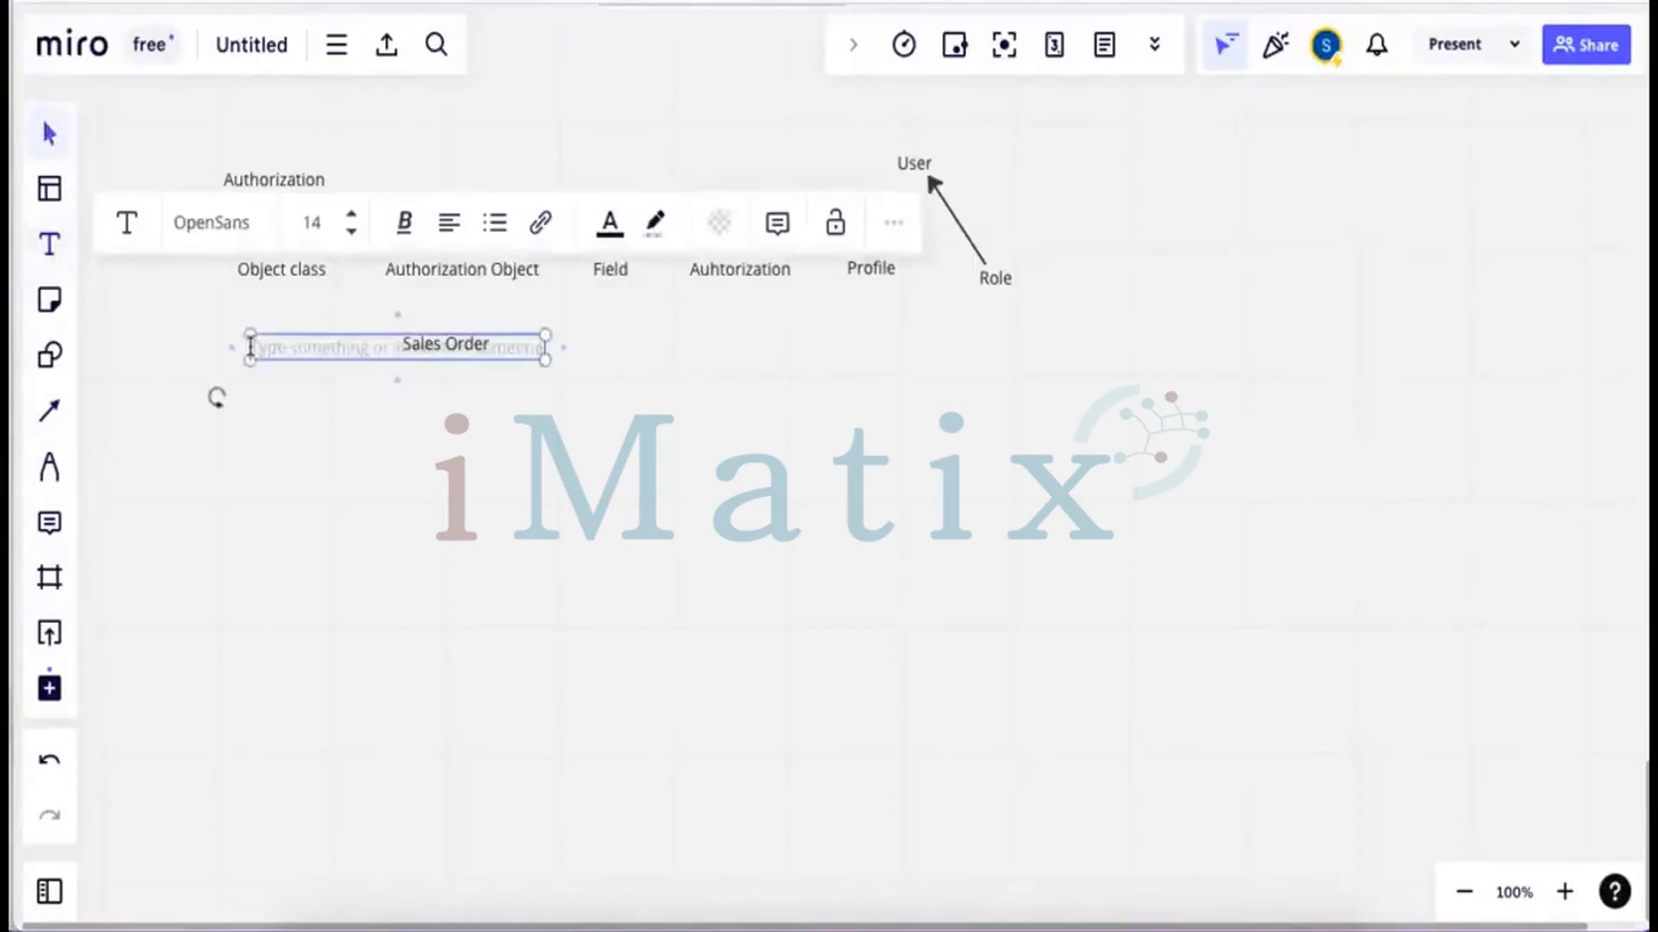
pyautogui.write('SD')
pyautogui.click(385, 371)
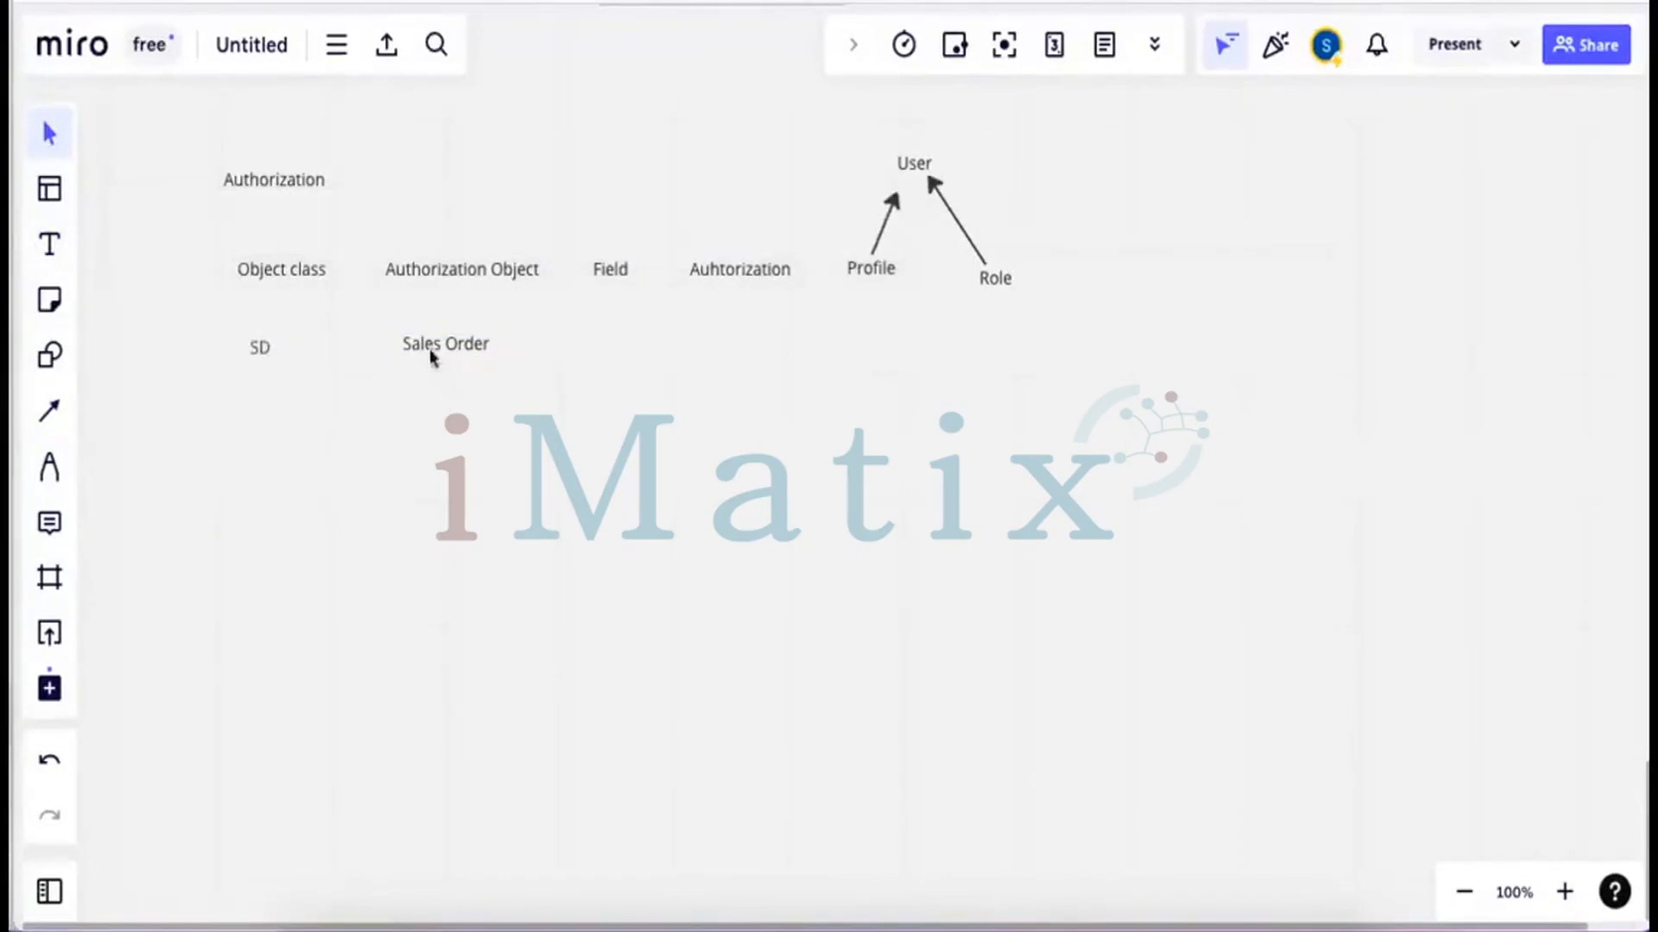
# Add a two-line 'Company Code' / 'Activity' label under Field, nudged slightly left
pyautogui.click(50, 244)
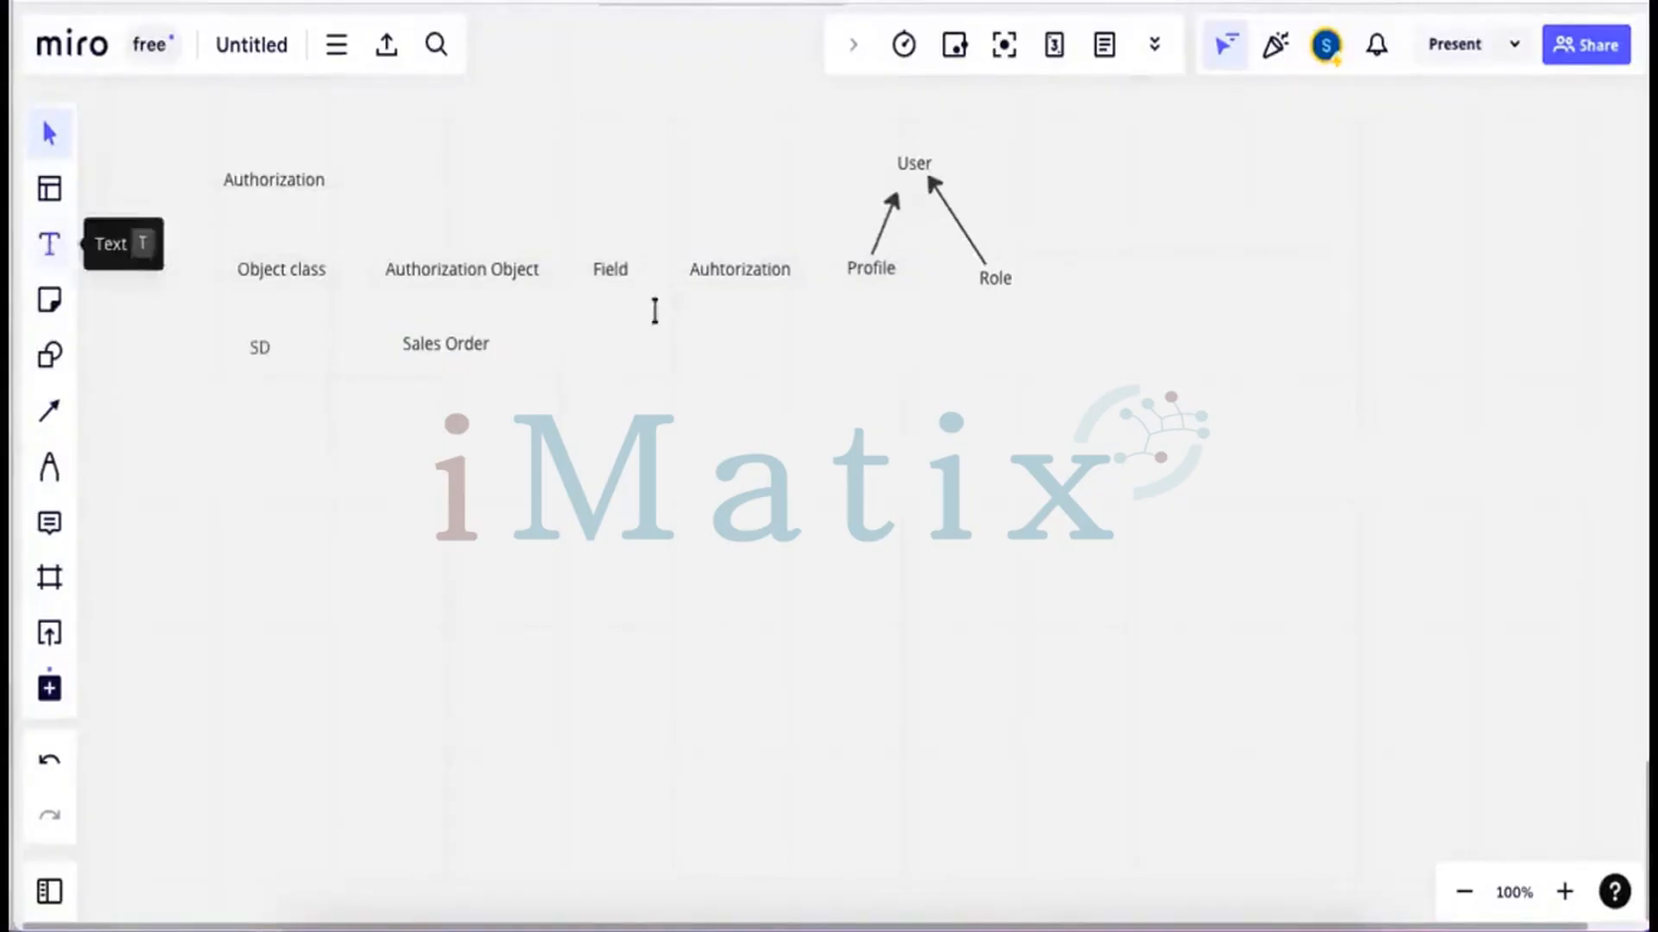
pyautogui.click(574, 320)
pyautogui.write('Comp')
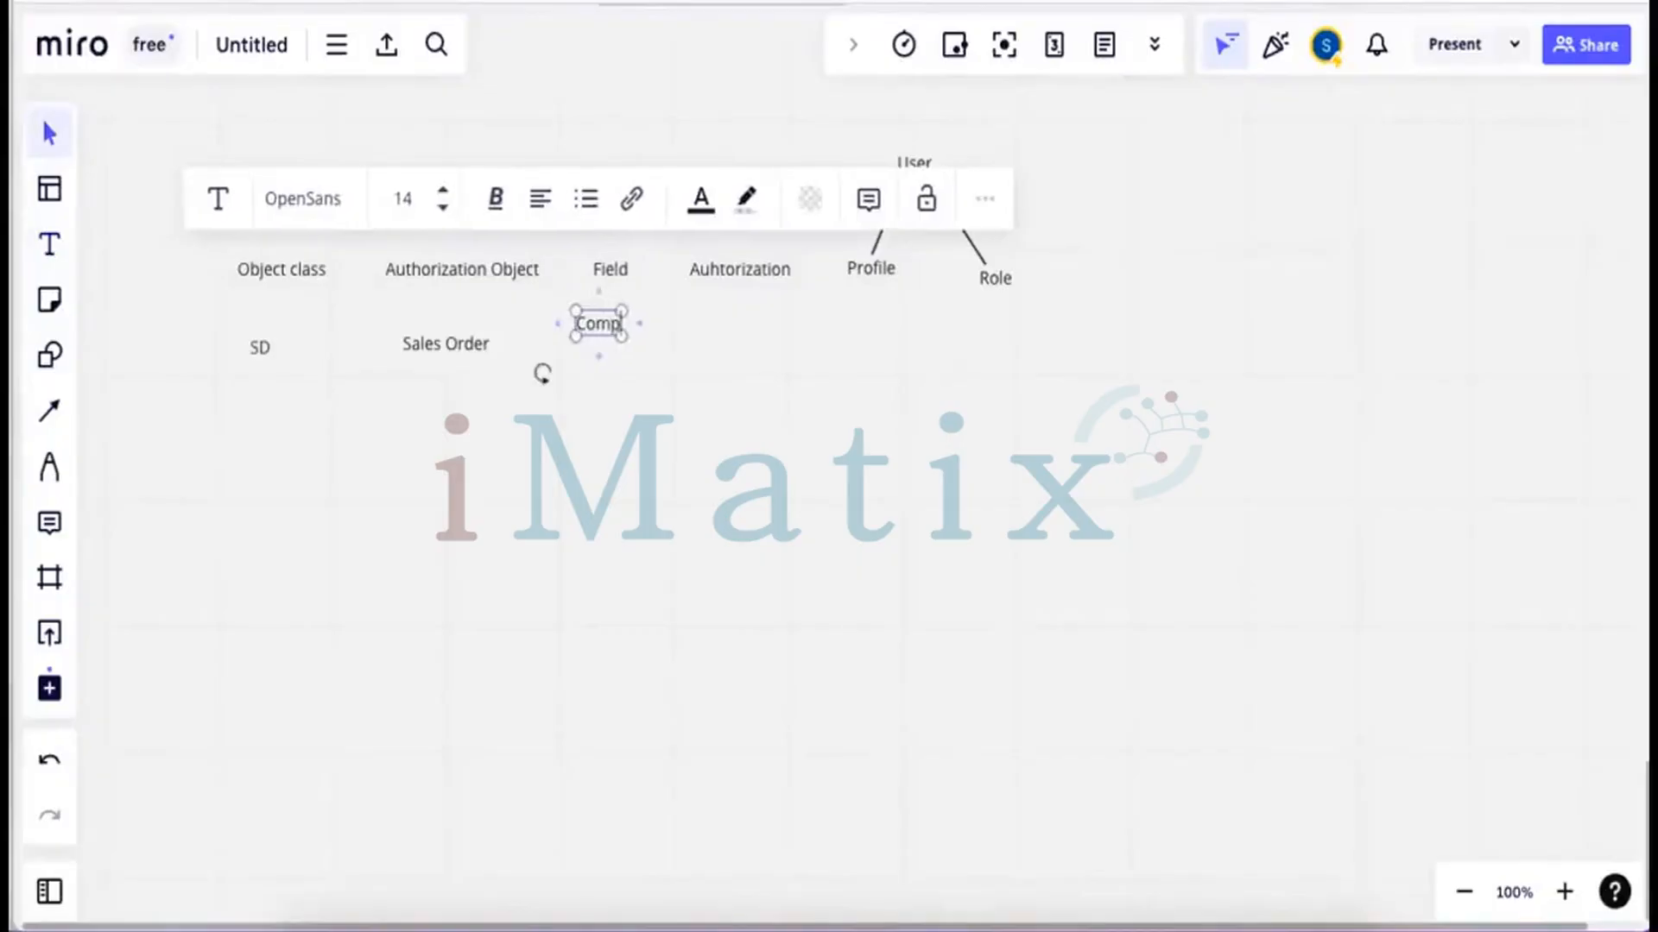
pyautogui.write('a')
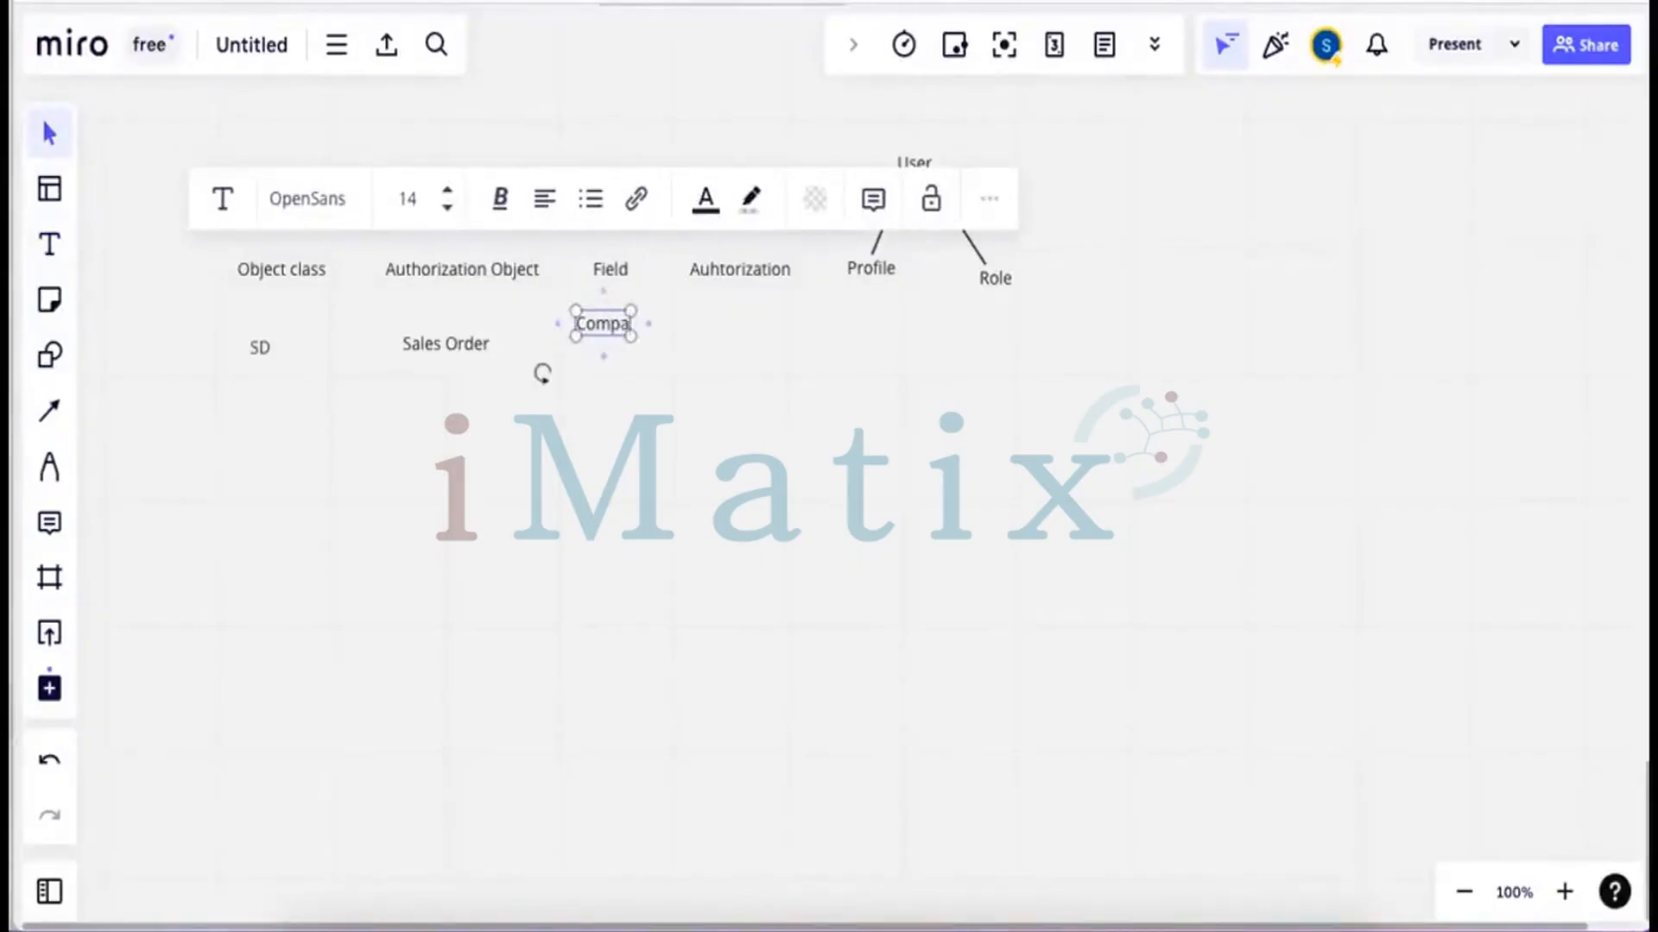
pyautogui.write('ny Code')
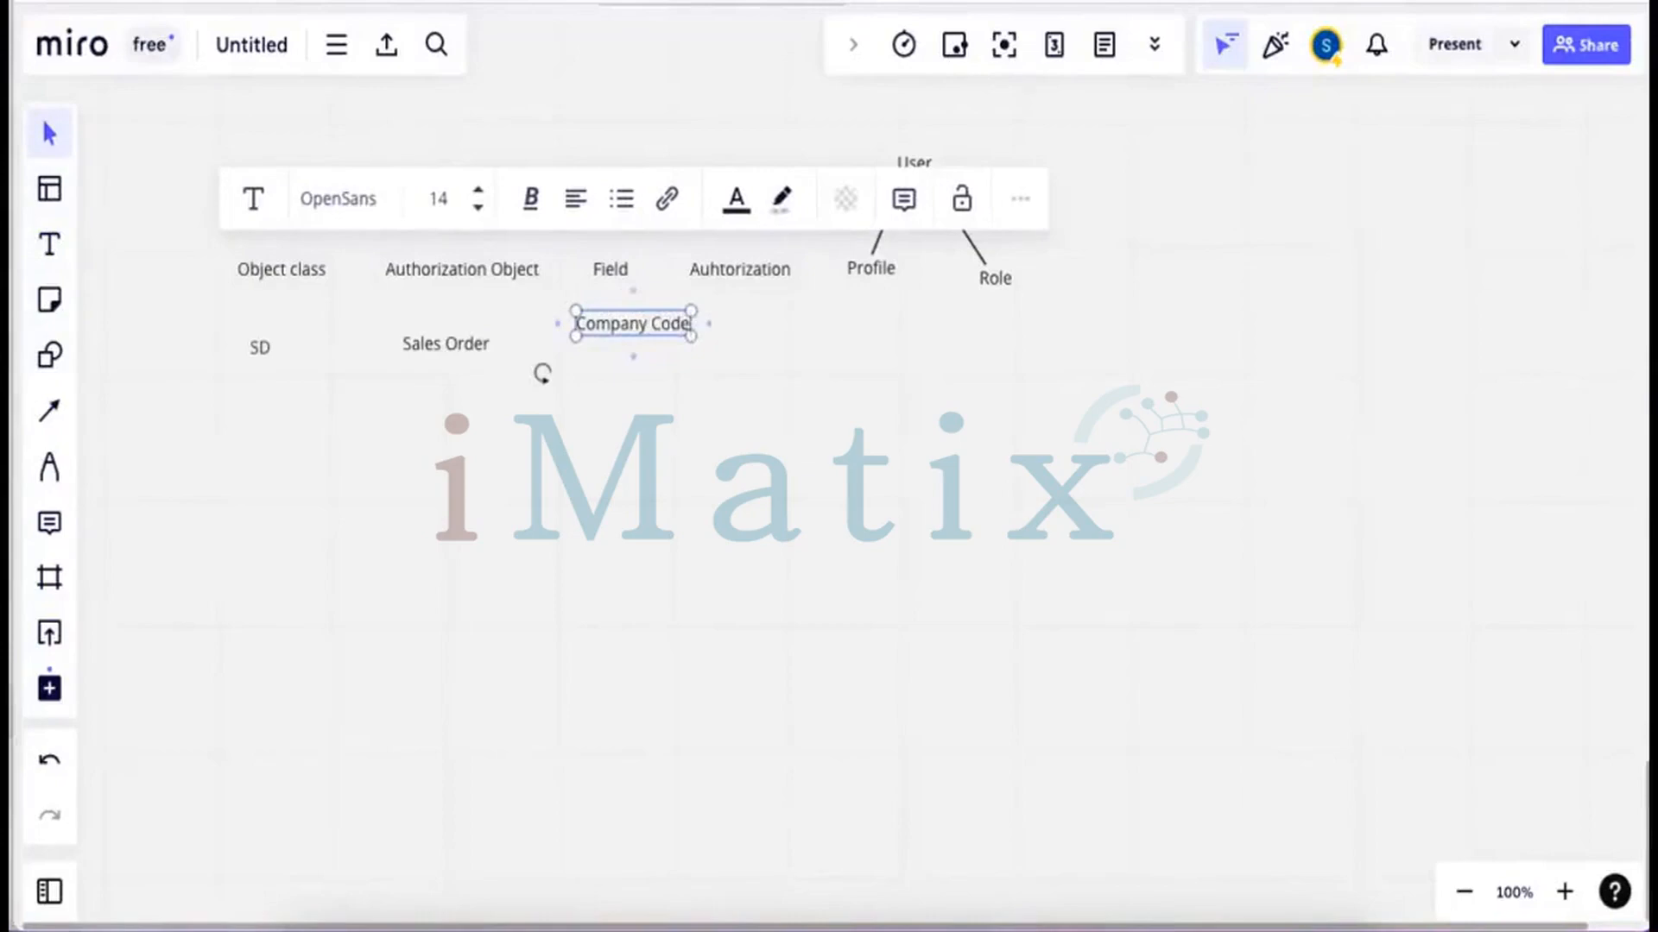
pyautogui.press('Return')
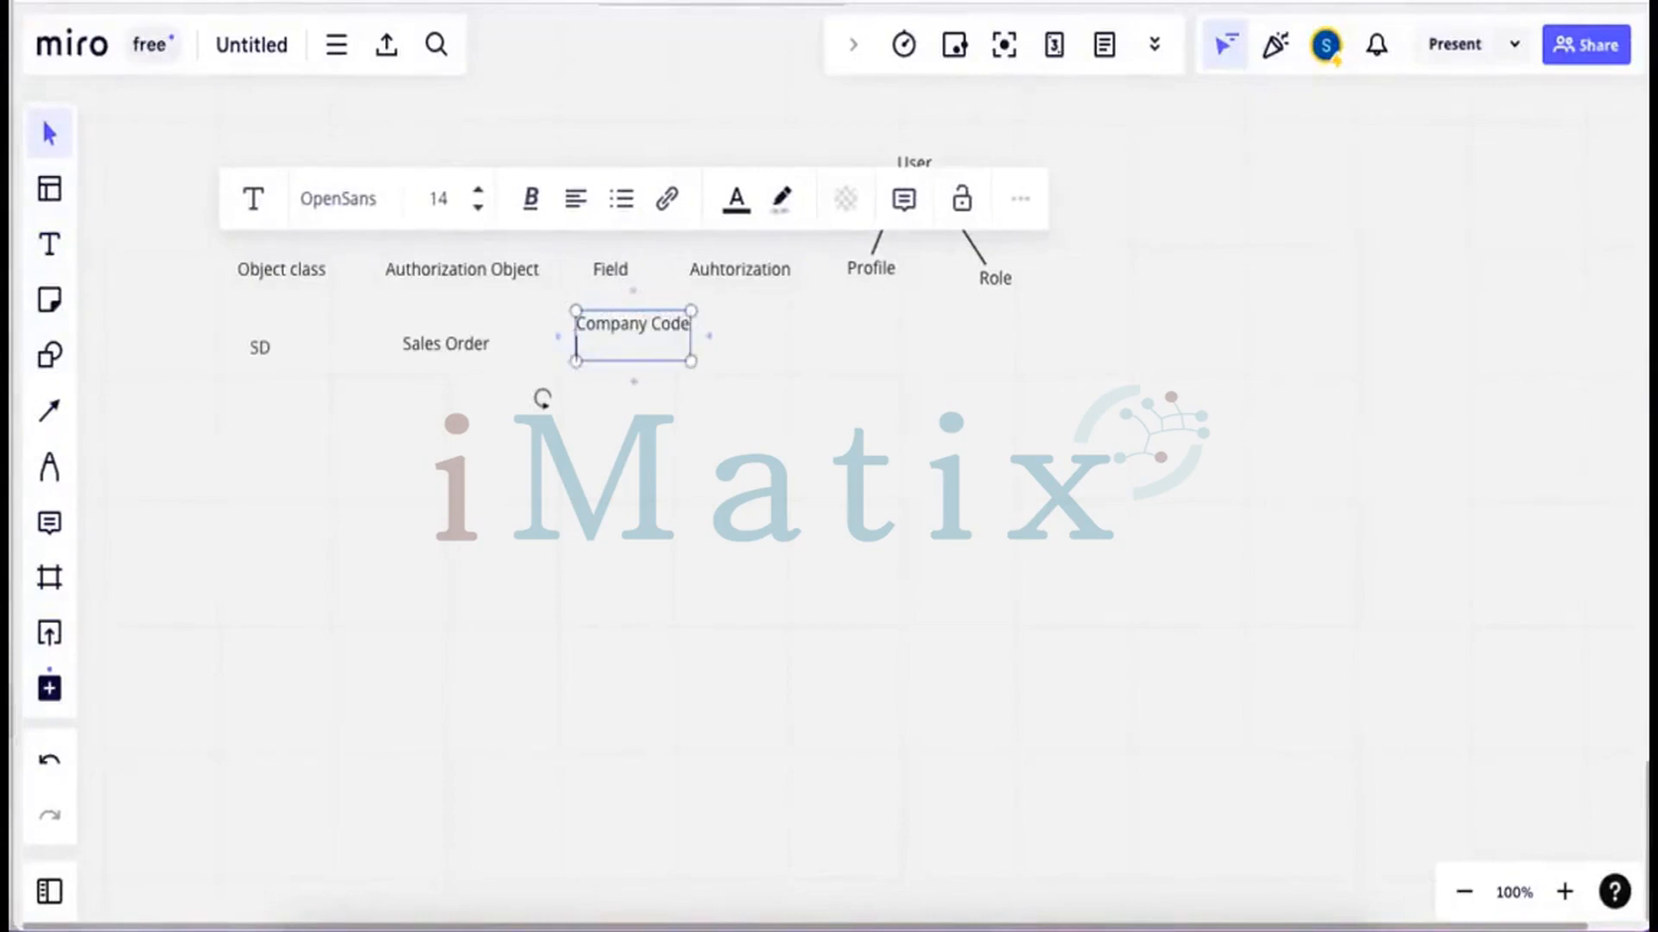
pyautogui.write('Activity')
pyautogui.click(665, 428)
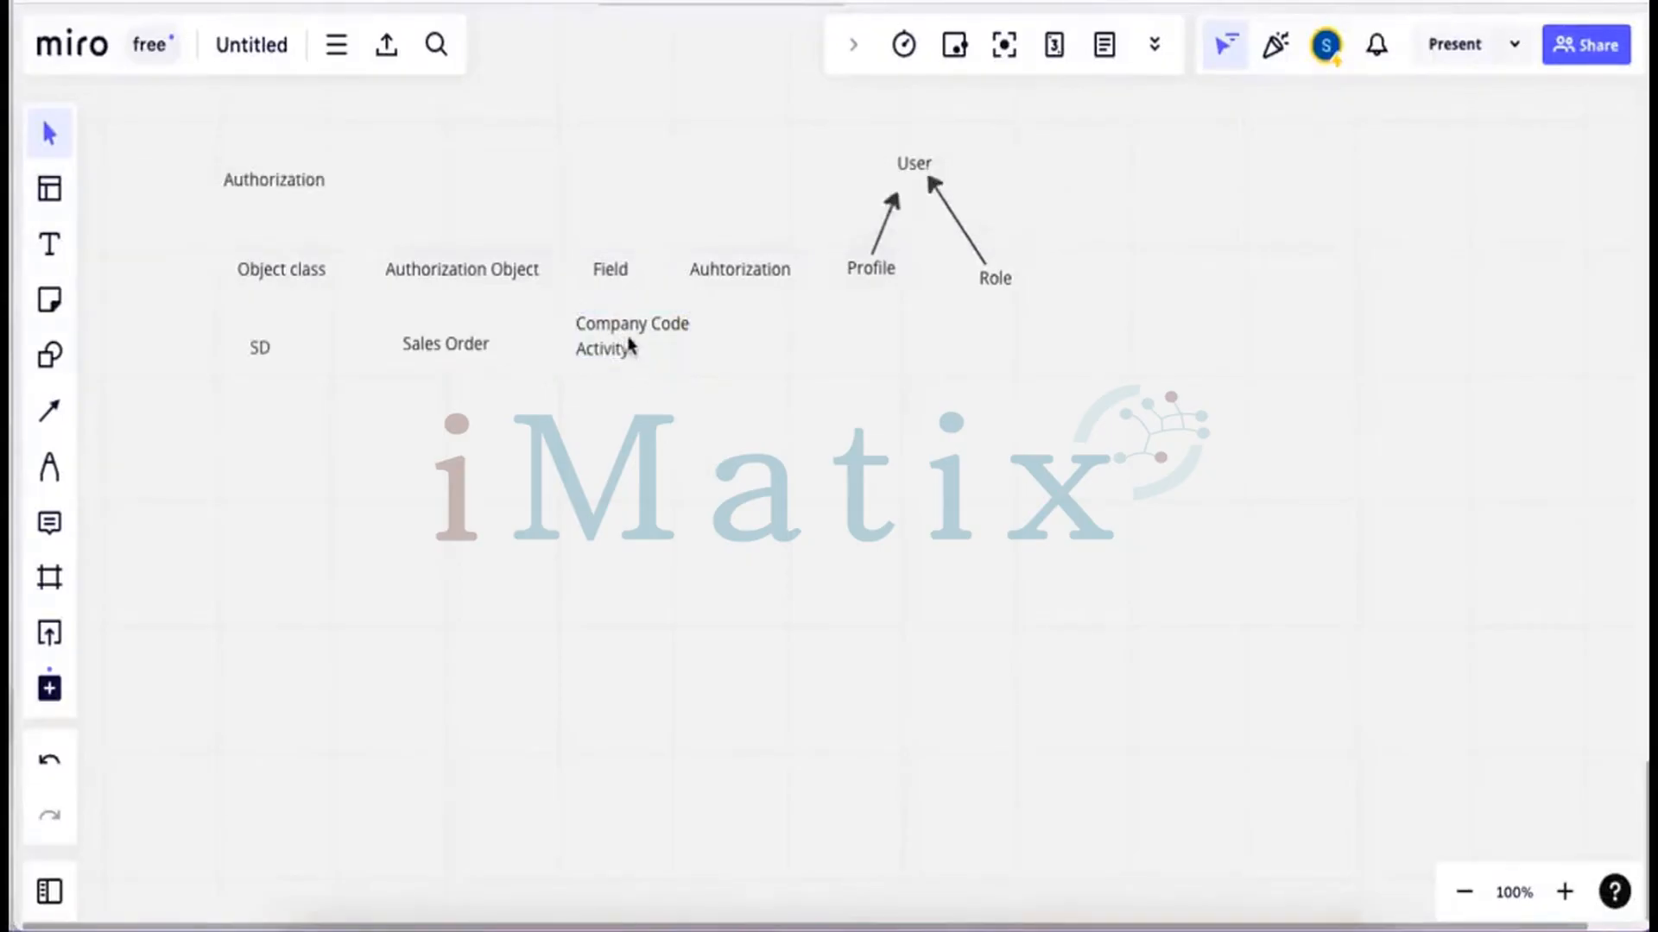
pyautogui.moveTo(629, 342); pyautogui.dragTo(618, 350)
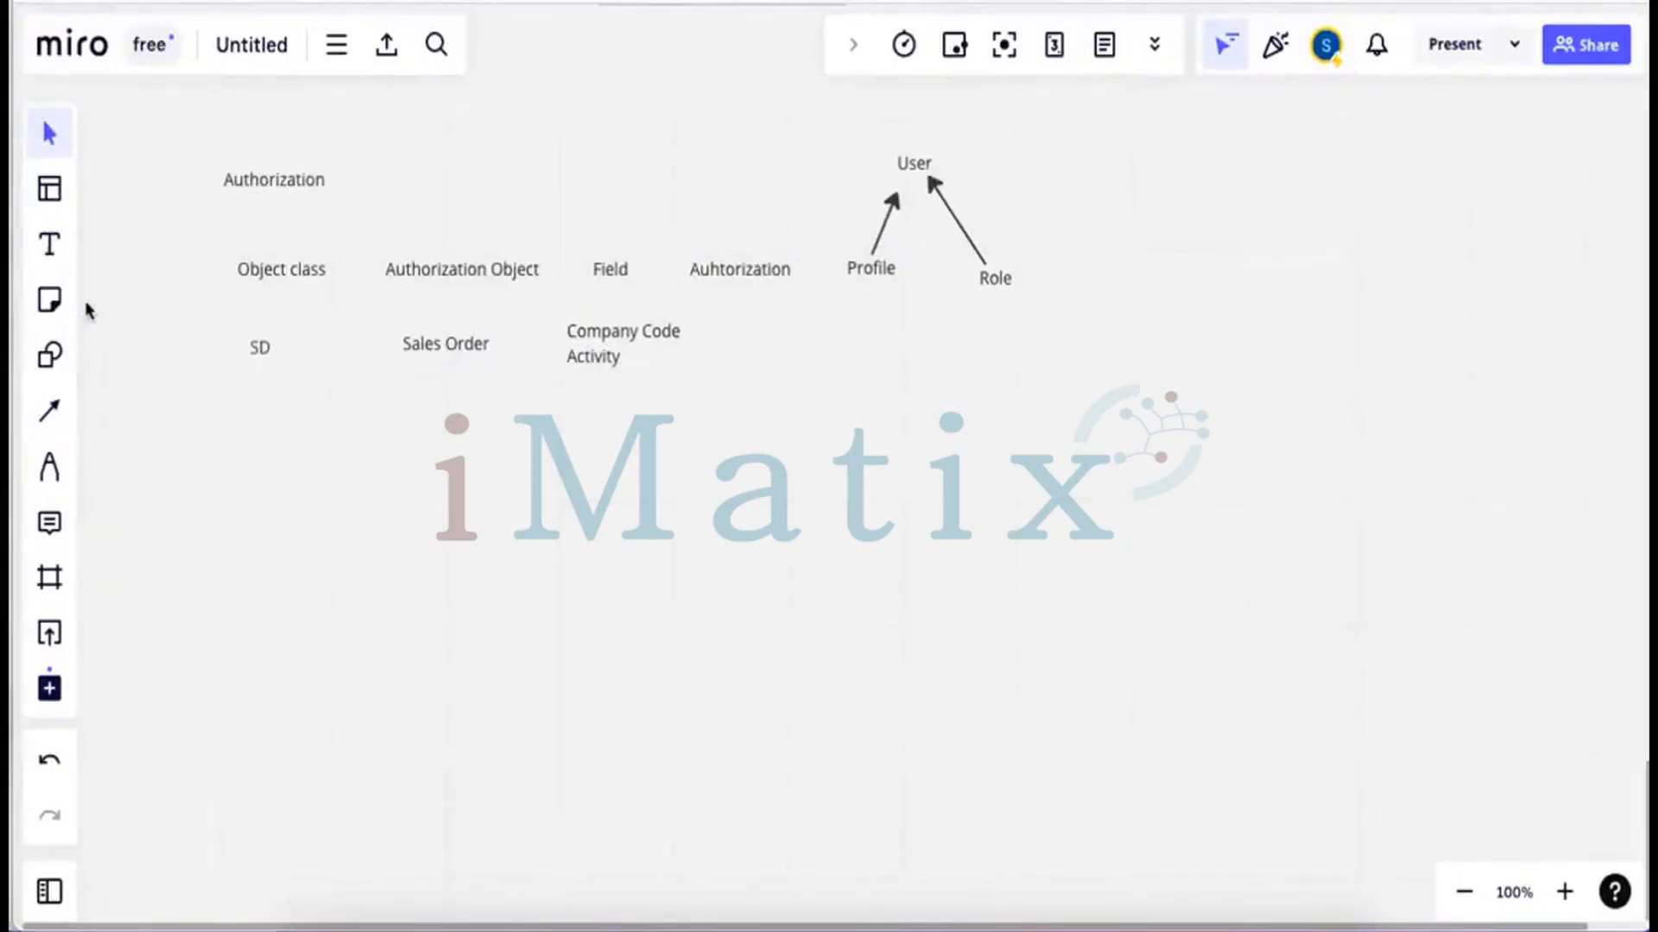
pyautogui.click(50, 244)
# Enter the two-line values '0001 (India)' and '3 (Display)' beside Company Code
pyautogui.click(723, 331)
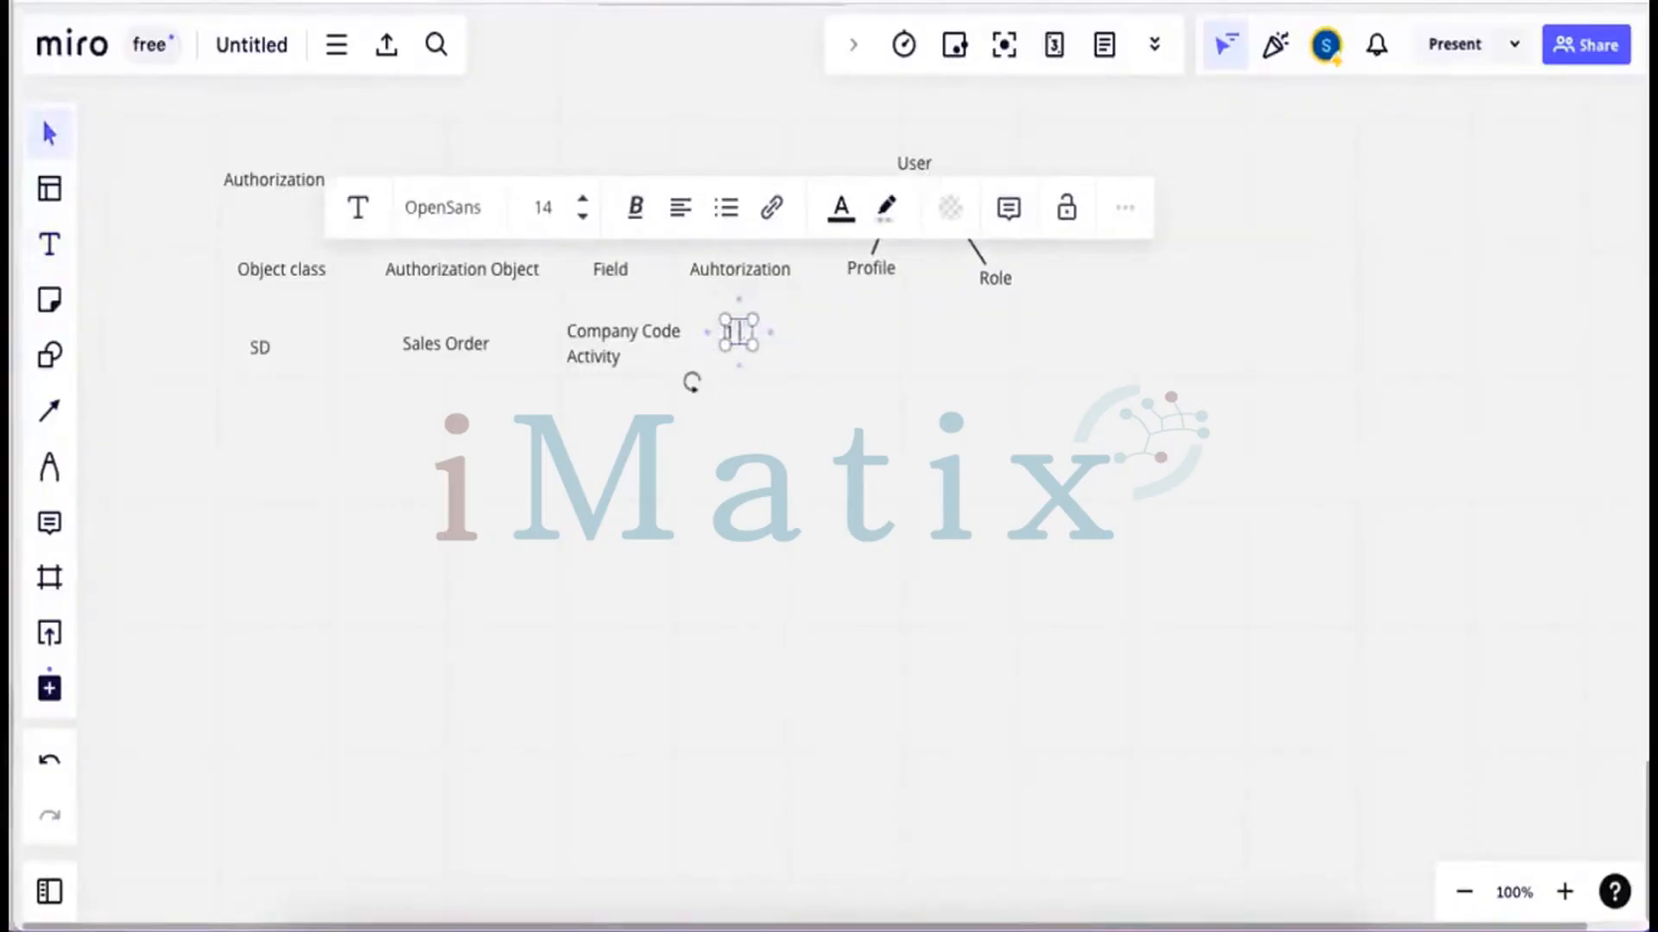
pyautogui.hotkey('ctrl', 'v')
pyautogui.write('D001')
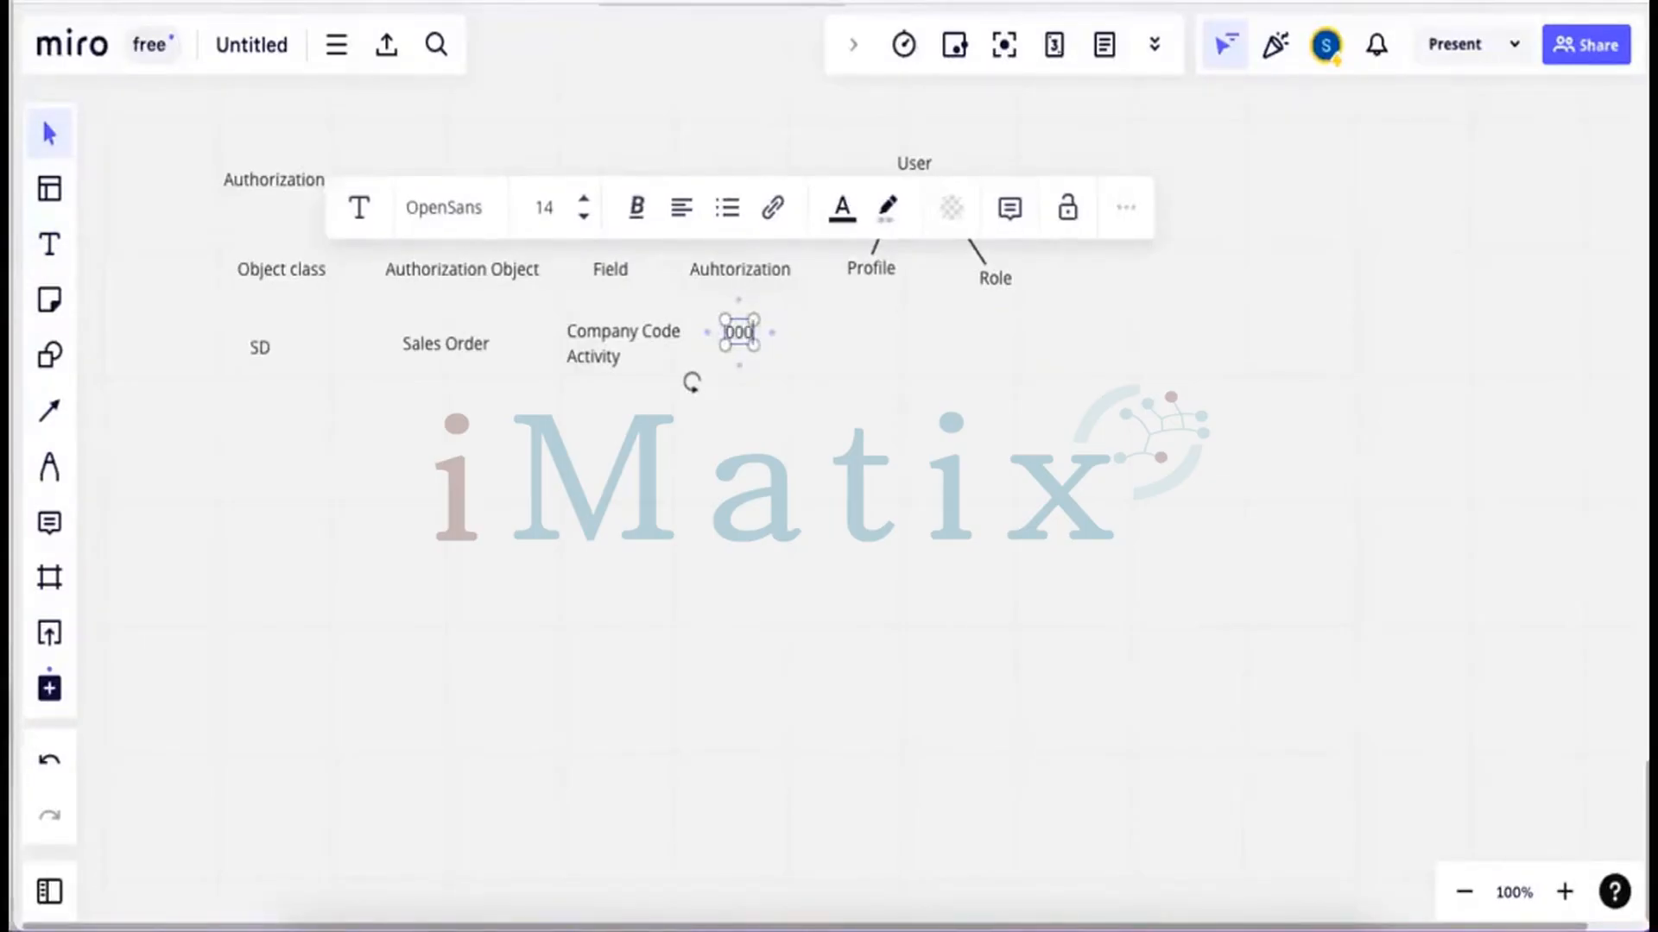
pyautogui.write(' (Inda')
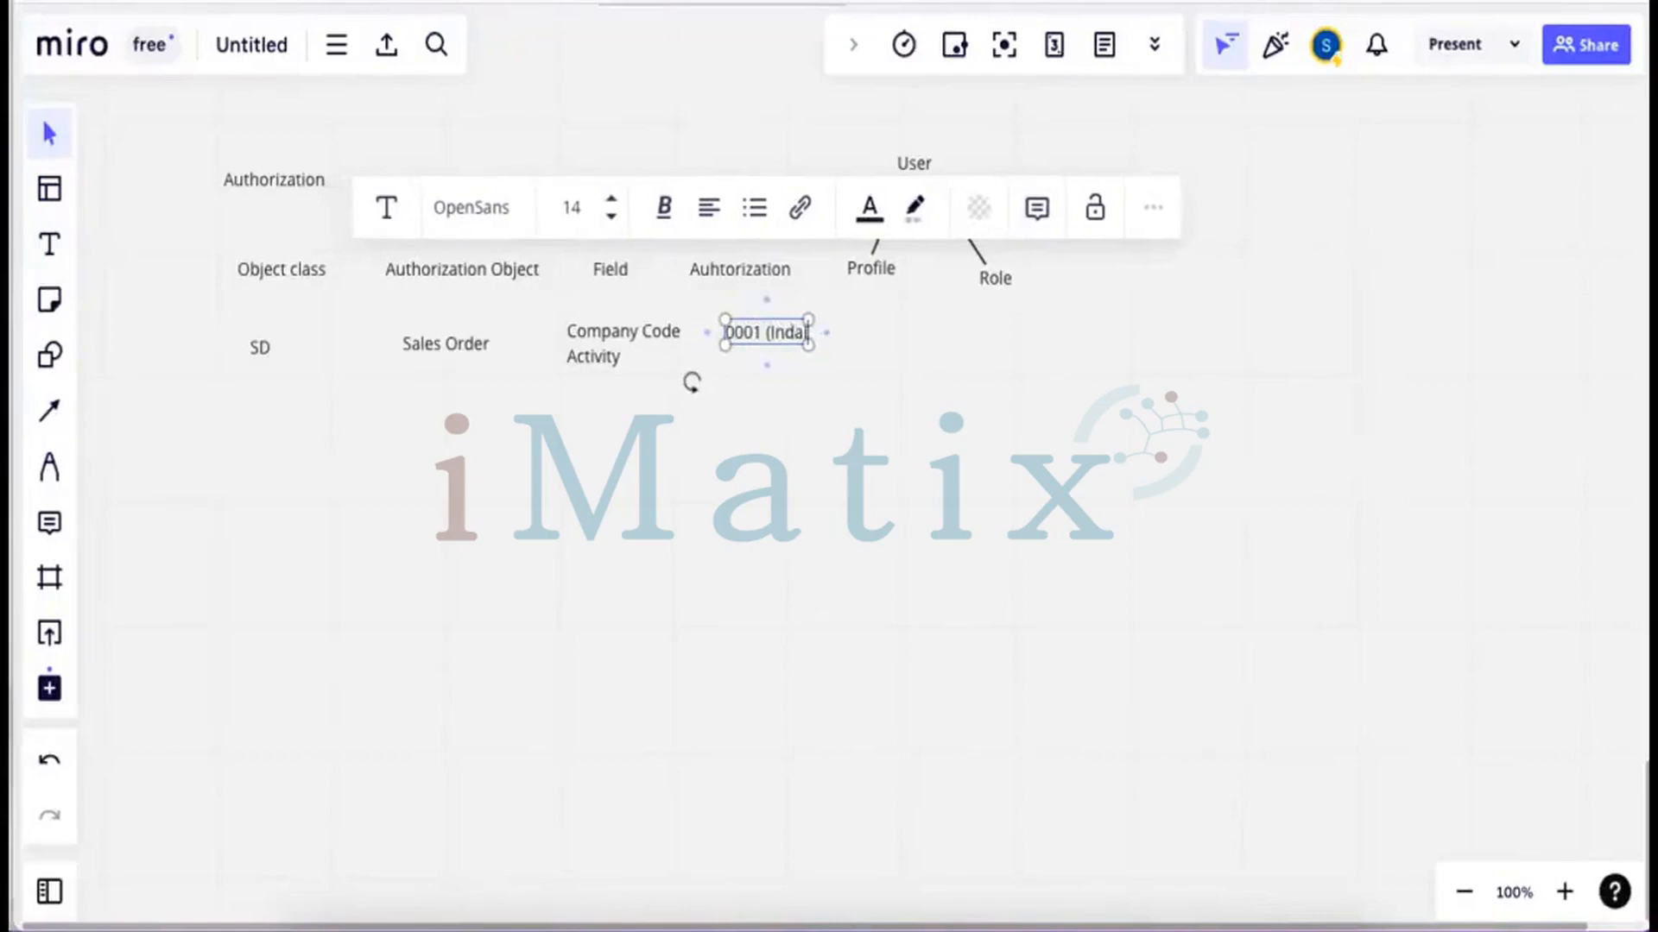
pyautogui.press('BackSpace')
pyautogui.write('ia)')
pyautogui.press('Return')
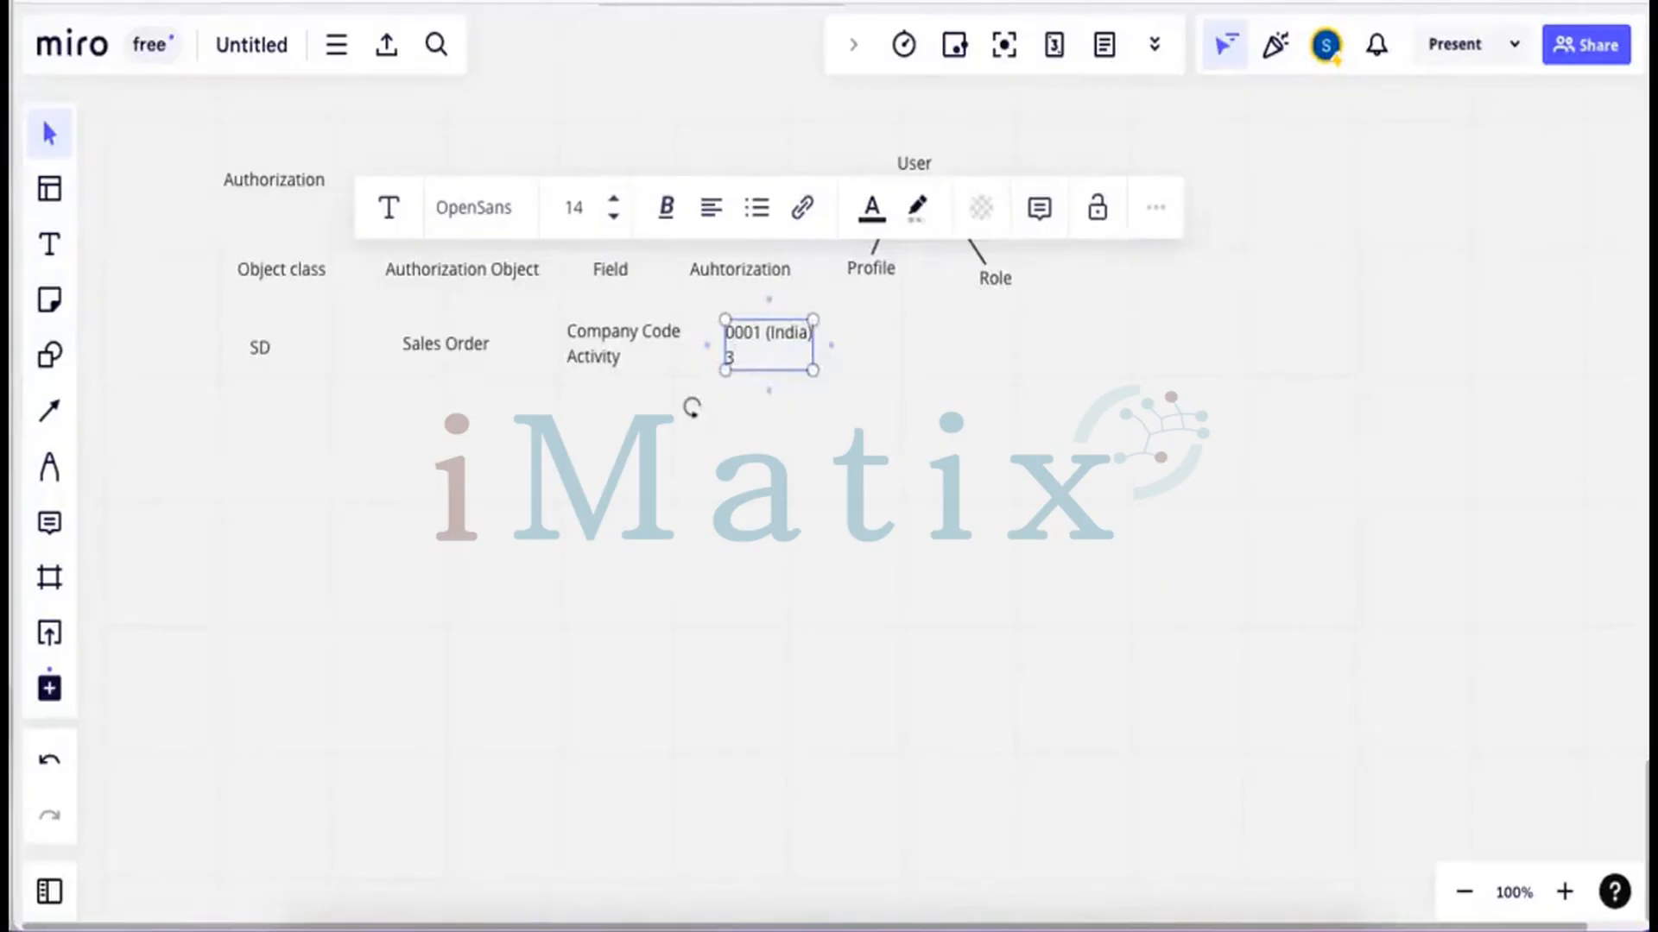
pyautogui.write('3 (Display')
pyautogui.press('Escape')
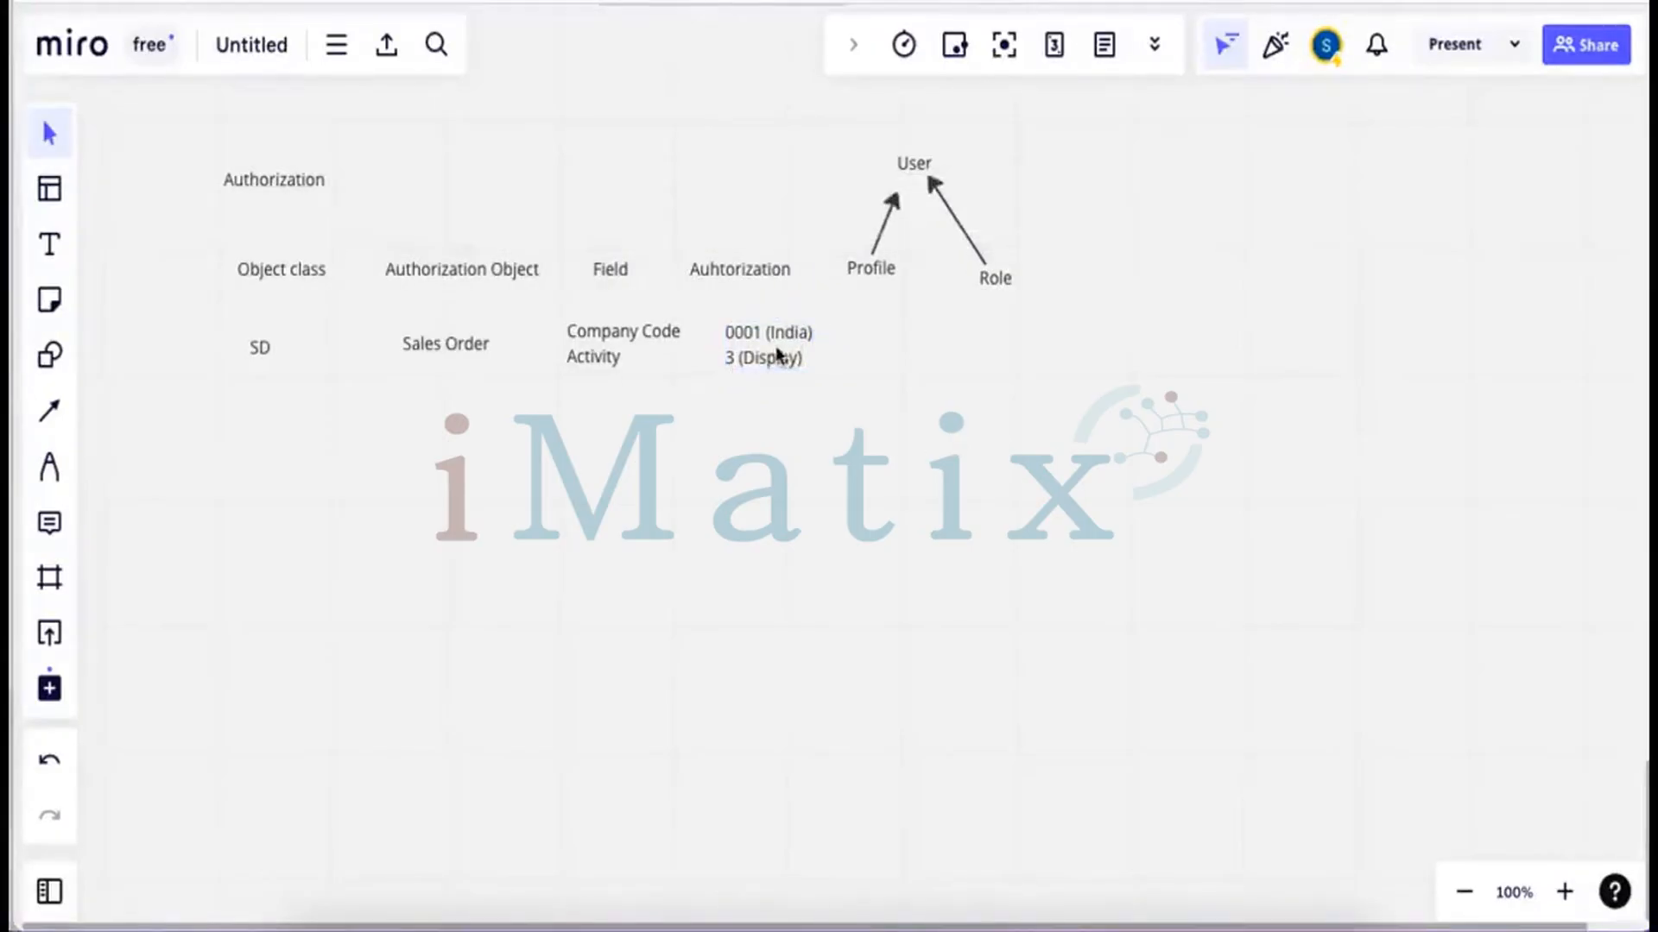
# Duplicate the 0001 (India) / 3 (Display) text and place the copy just below
pyautogui.click(779, 355)
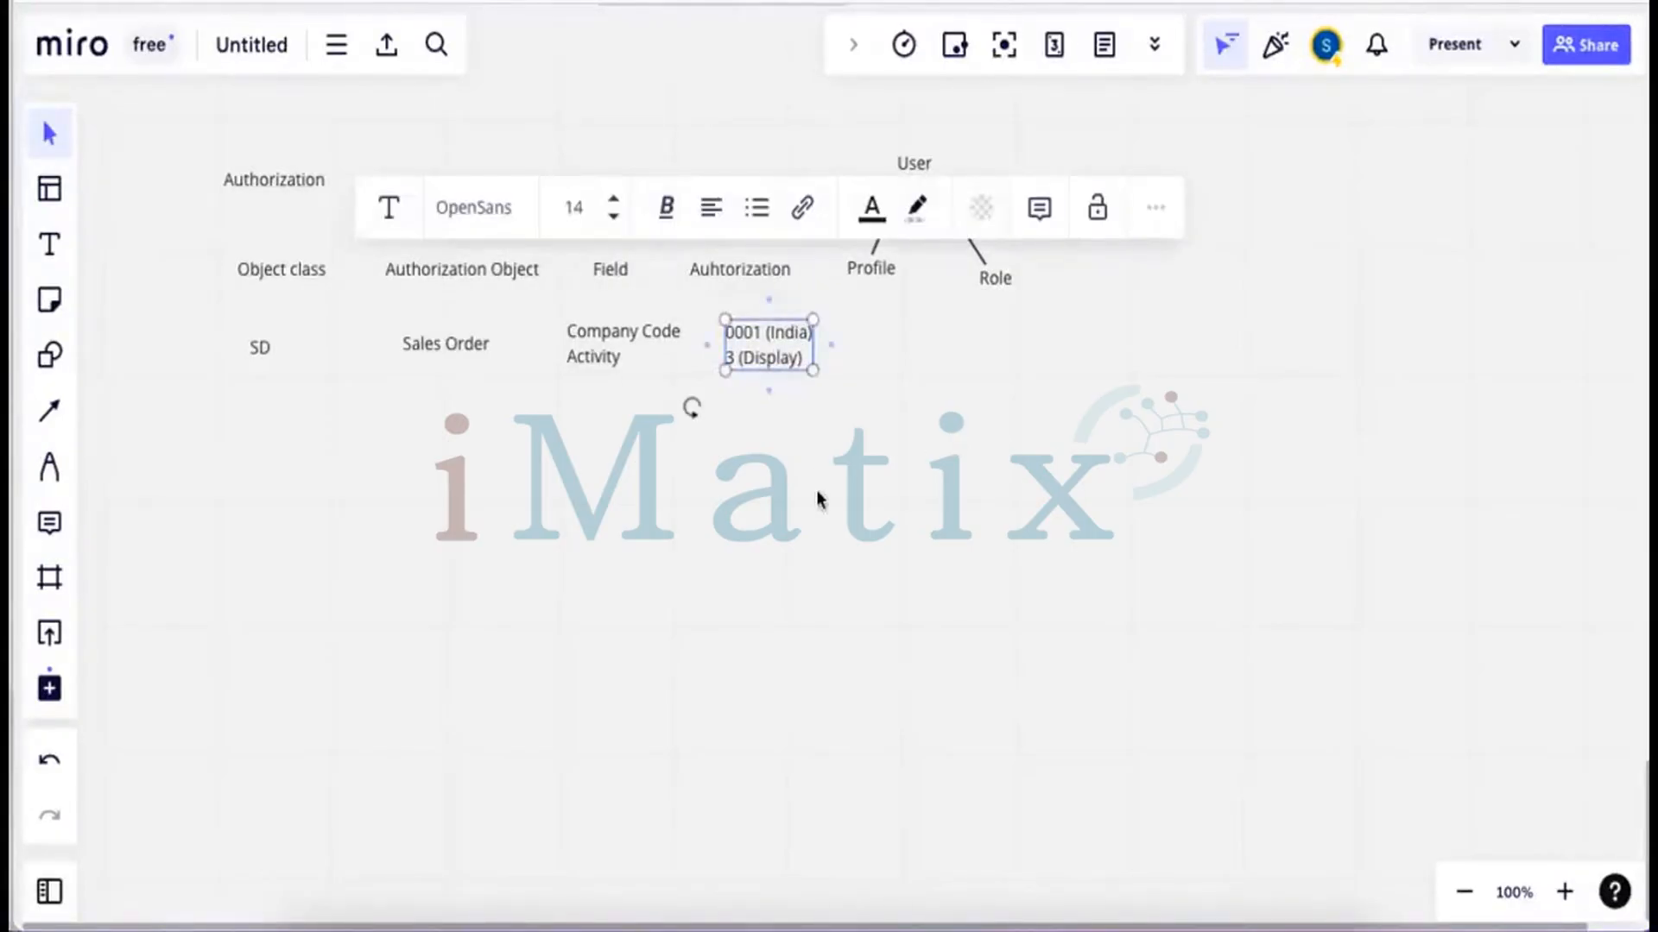
pyautogui.hotkey('ctrl', 'v')
pyautogui.moveTo(821, 494); pyautogui.dragTo(766, 429)
# Change the copy's first line to 0002 (Qatar) and widen the box to fit one line
pyautogui.doubleClick(761, 422)
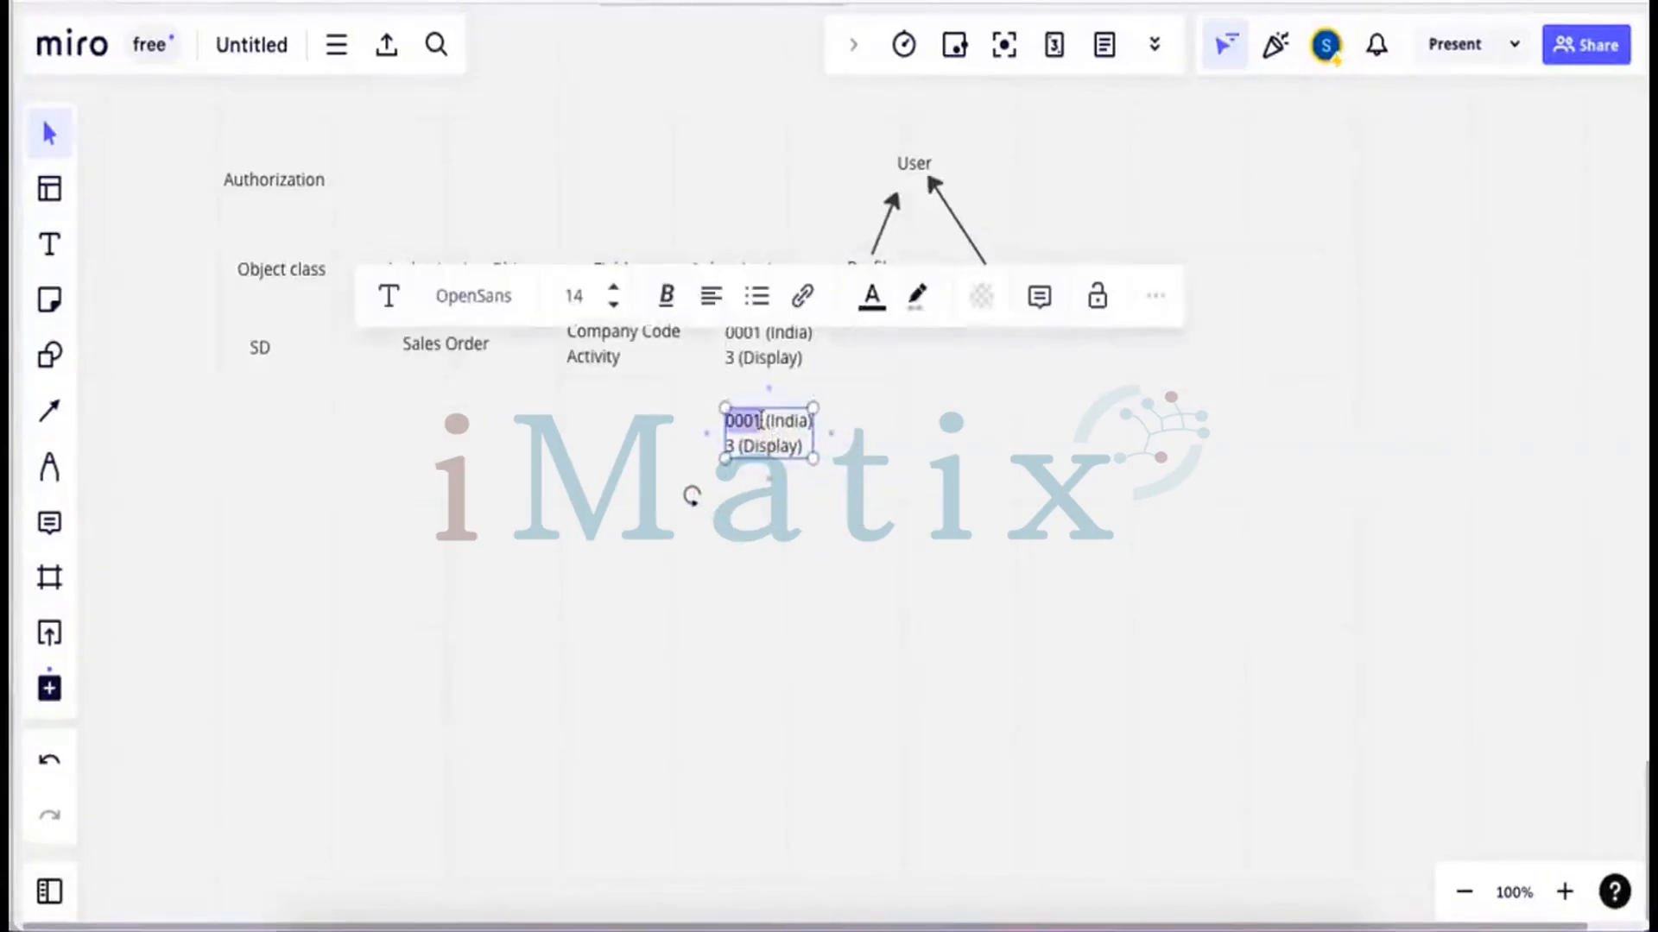
pyautogui.click(761, 422)
pyautogui.press('BackSpace')
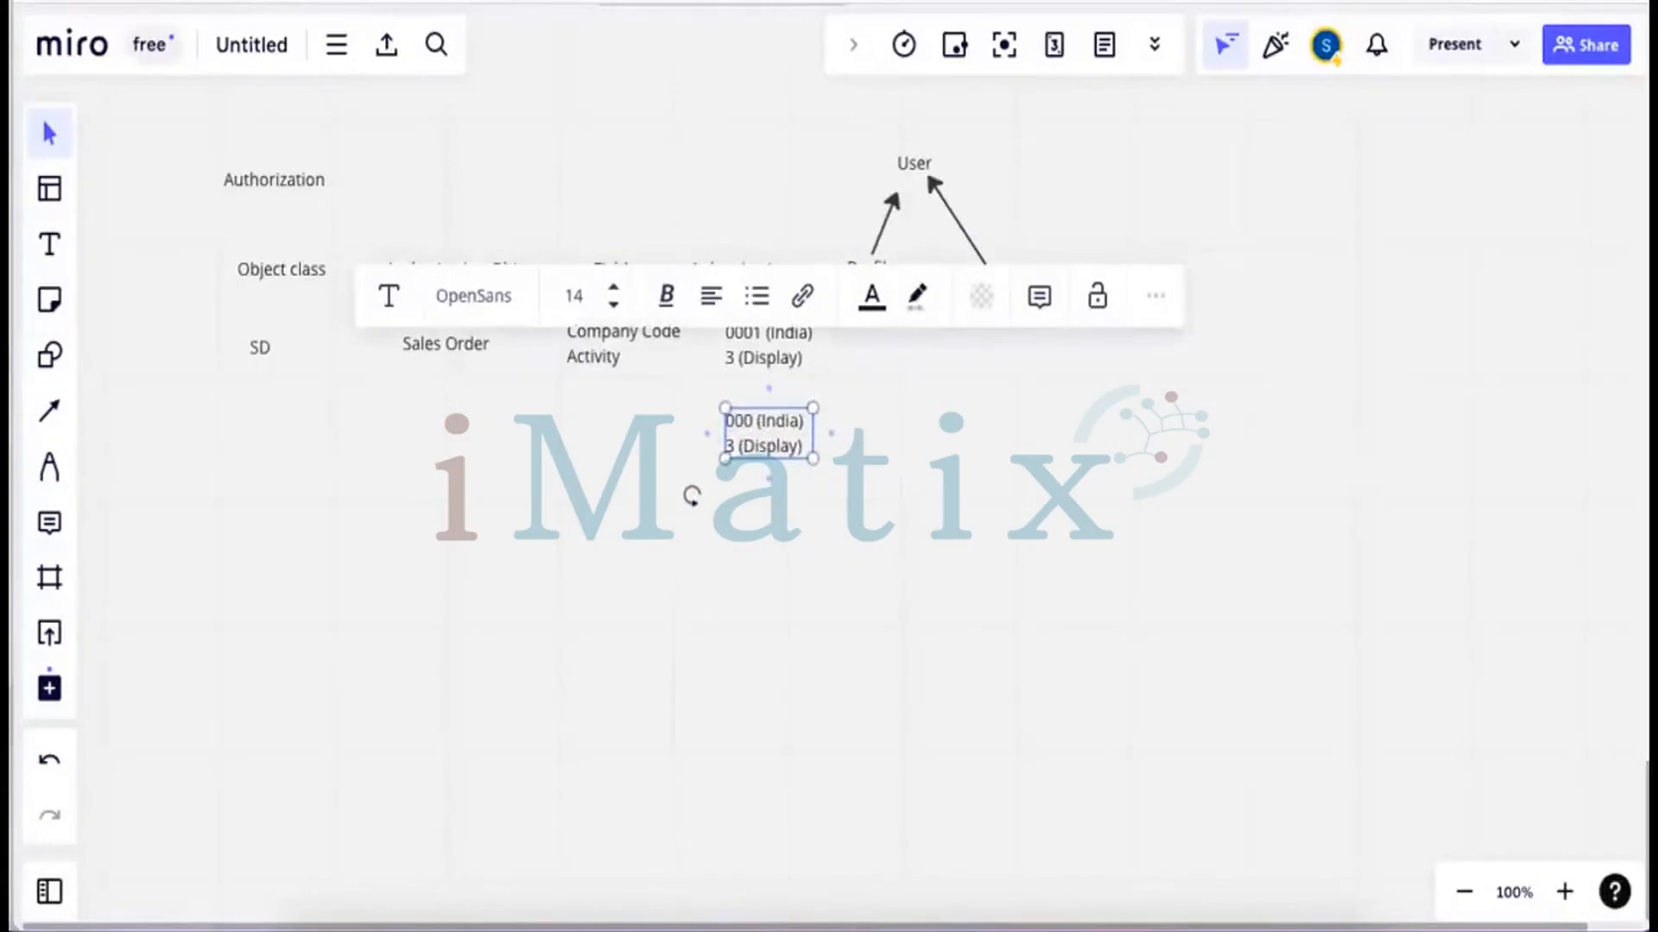
pyautogui.write('2')
pyautogui.press('BackSpace')
pyautogui.press('BackSpace')
pyautogui.press('BackSpace')
pyautogui.press('BackSpace')
pyautogui.press('BackSpace')
pyautogui.write('Qatar')
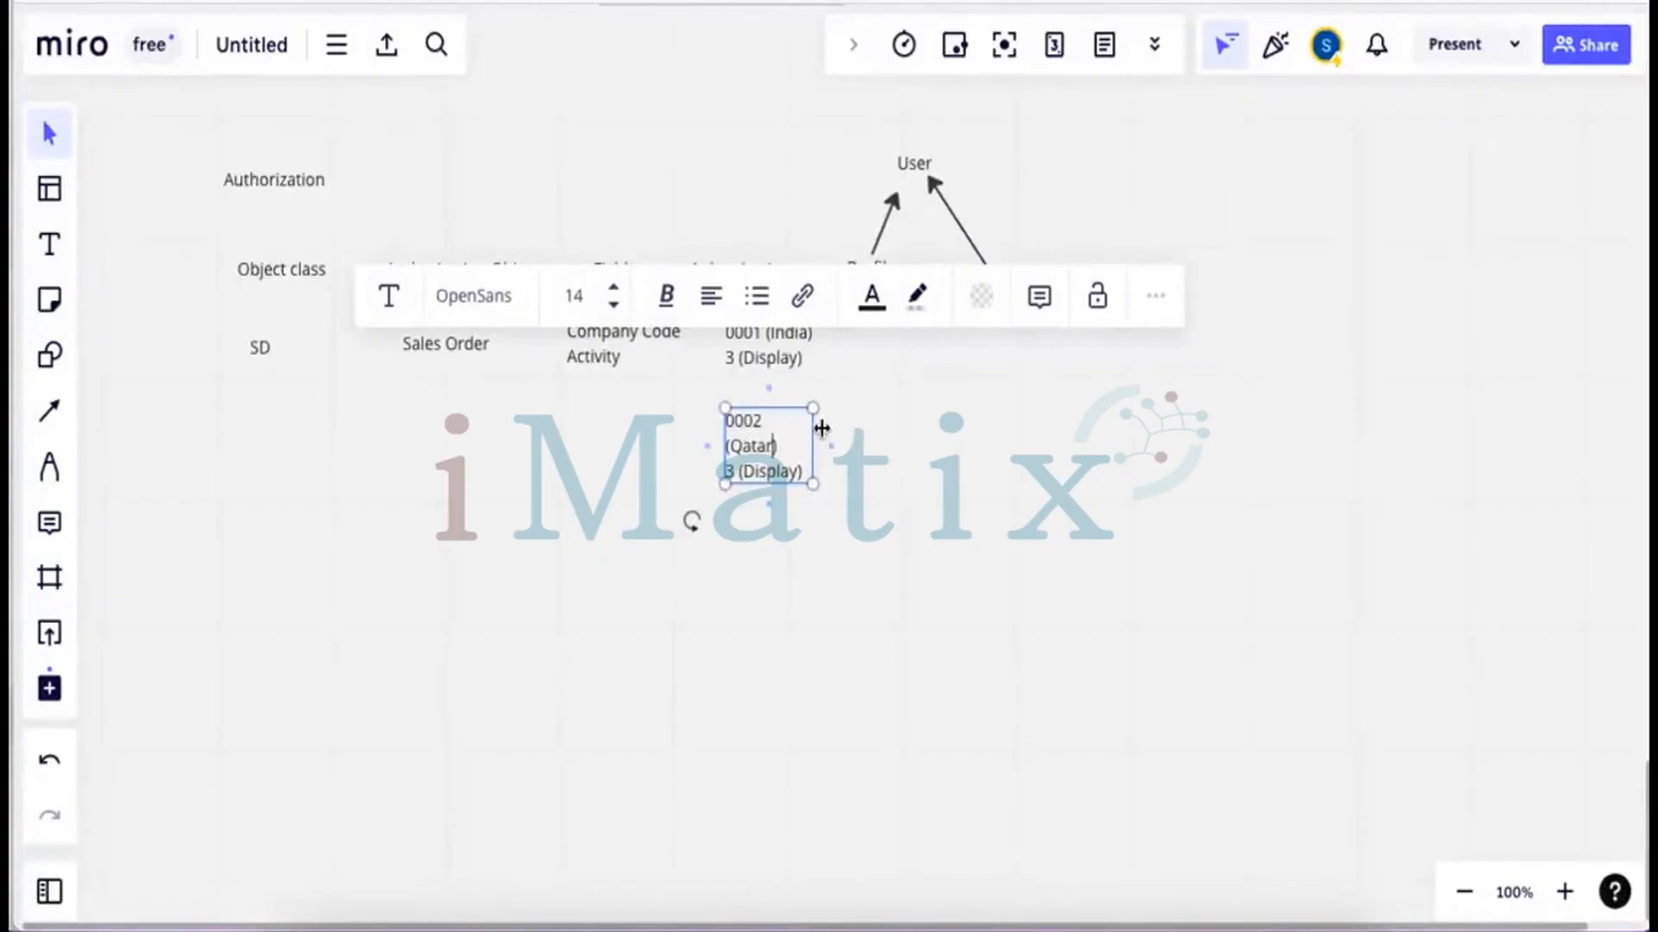
pyautogui.moveTo(817, 428); pyautogui.dragTo(863, 436)
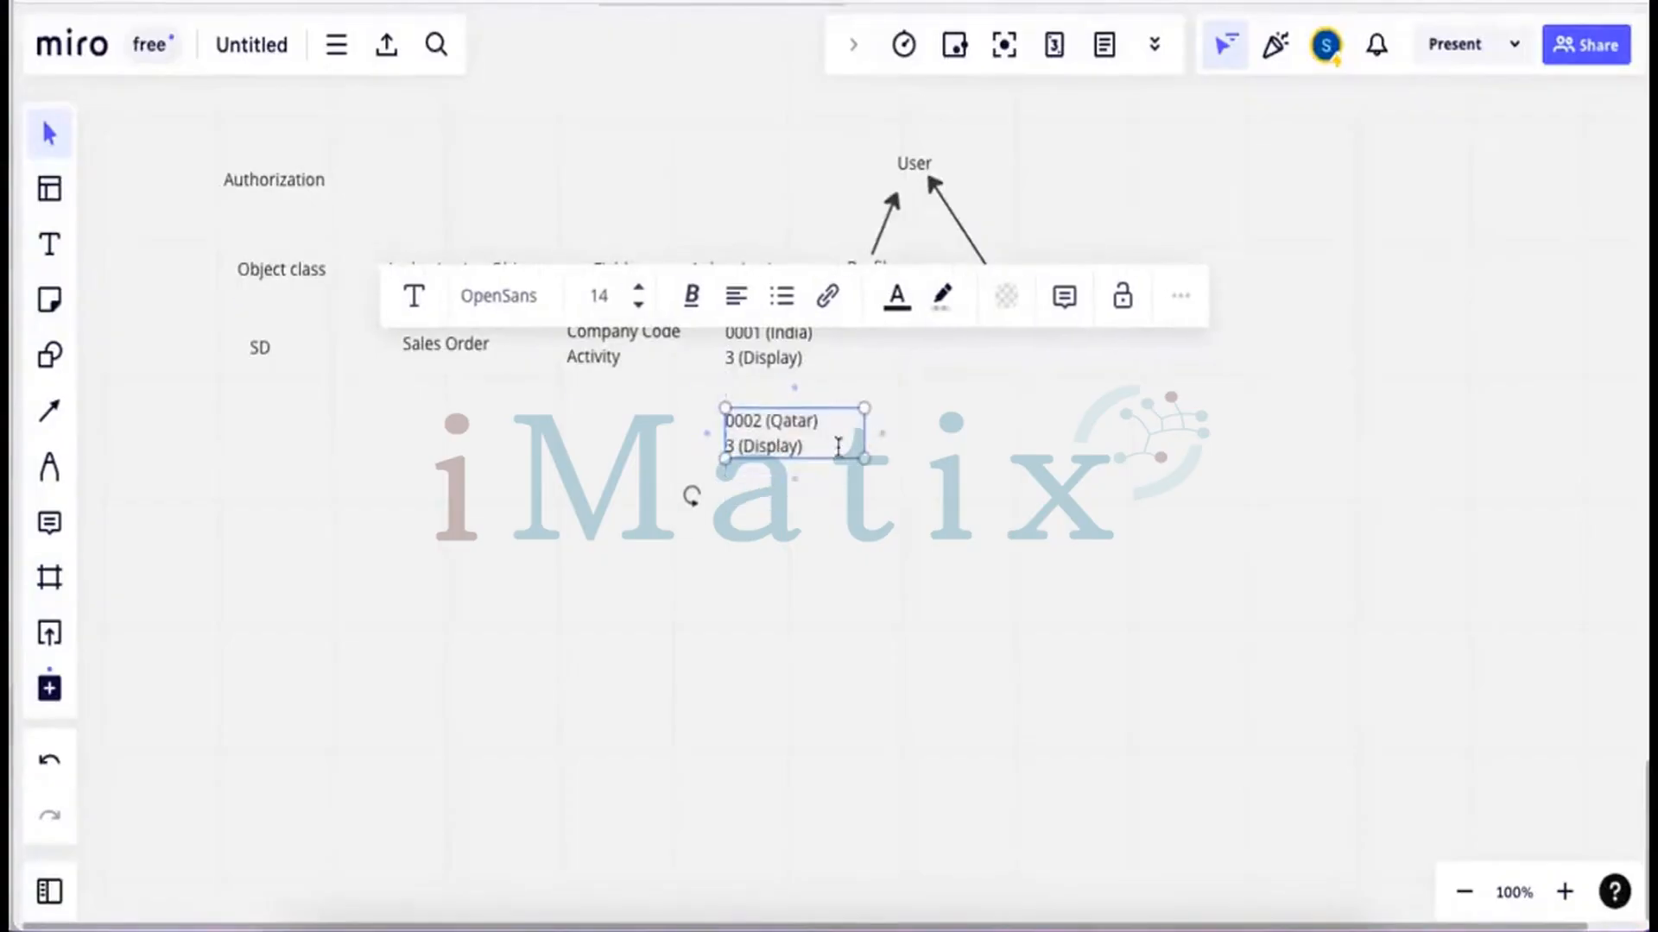
# Replace 3 (Display) with 2 (Create) on the copy's second line
pyautogui.click(734, 446)
pyautogui.press('BackSpace')
pyautogui.write('2')
pyautogui.moveTo(798, 446); pyautogui.dragTo(748, 446)
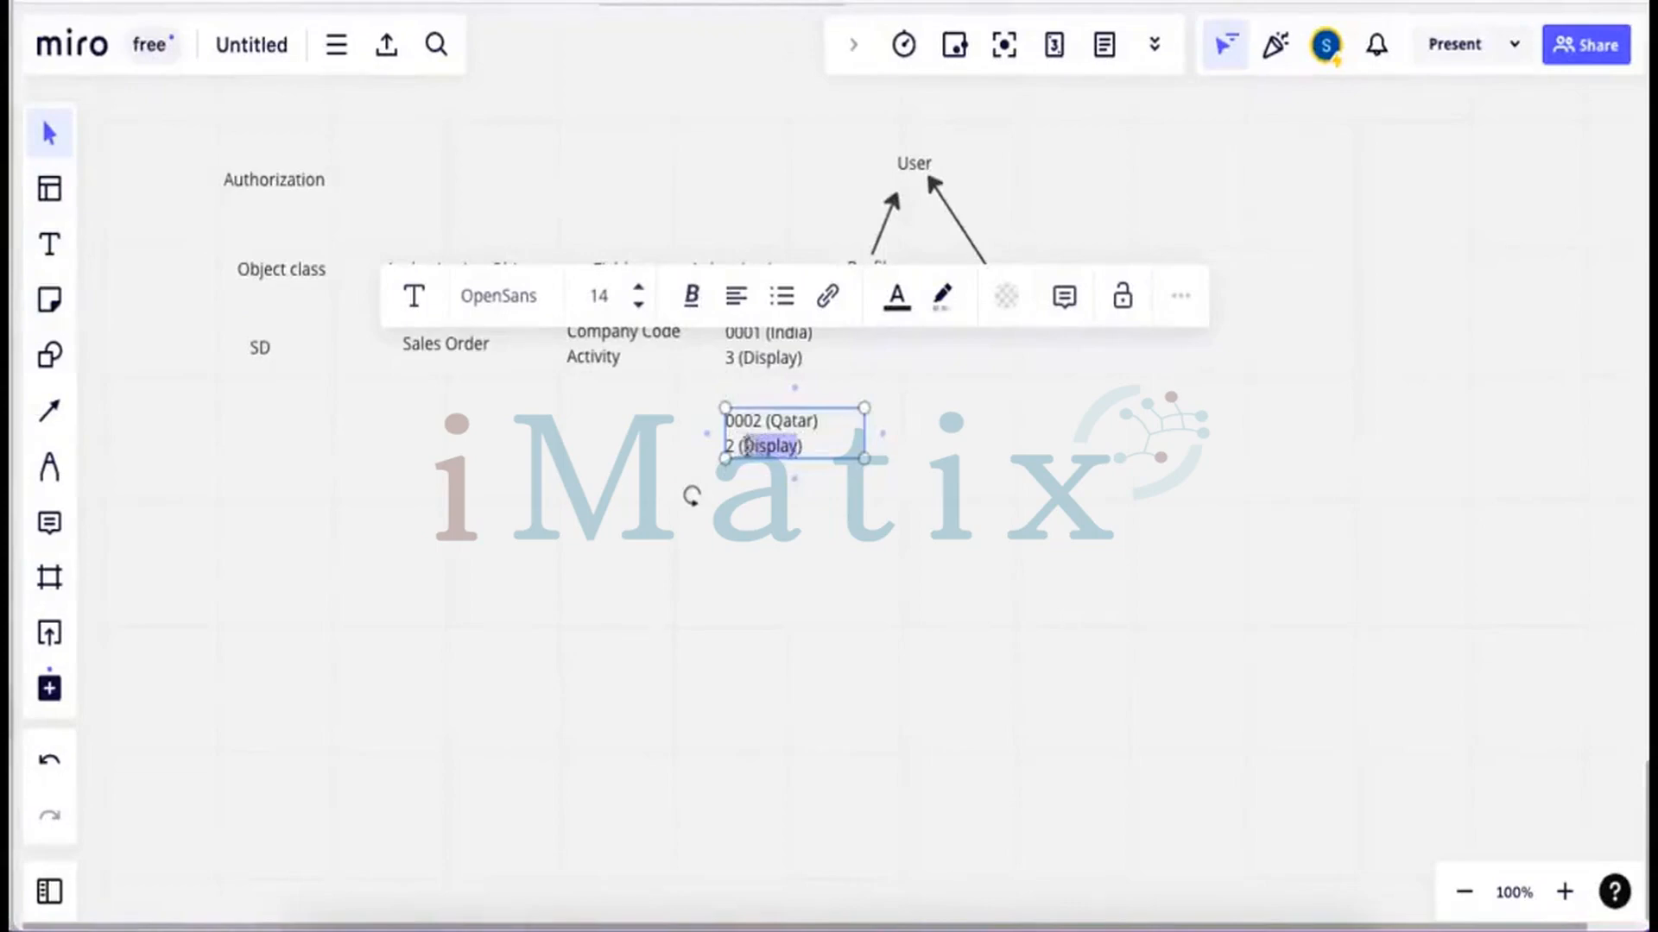
pyautogui.write('Create')
pyautogui.click(929, 481)
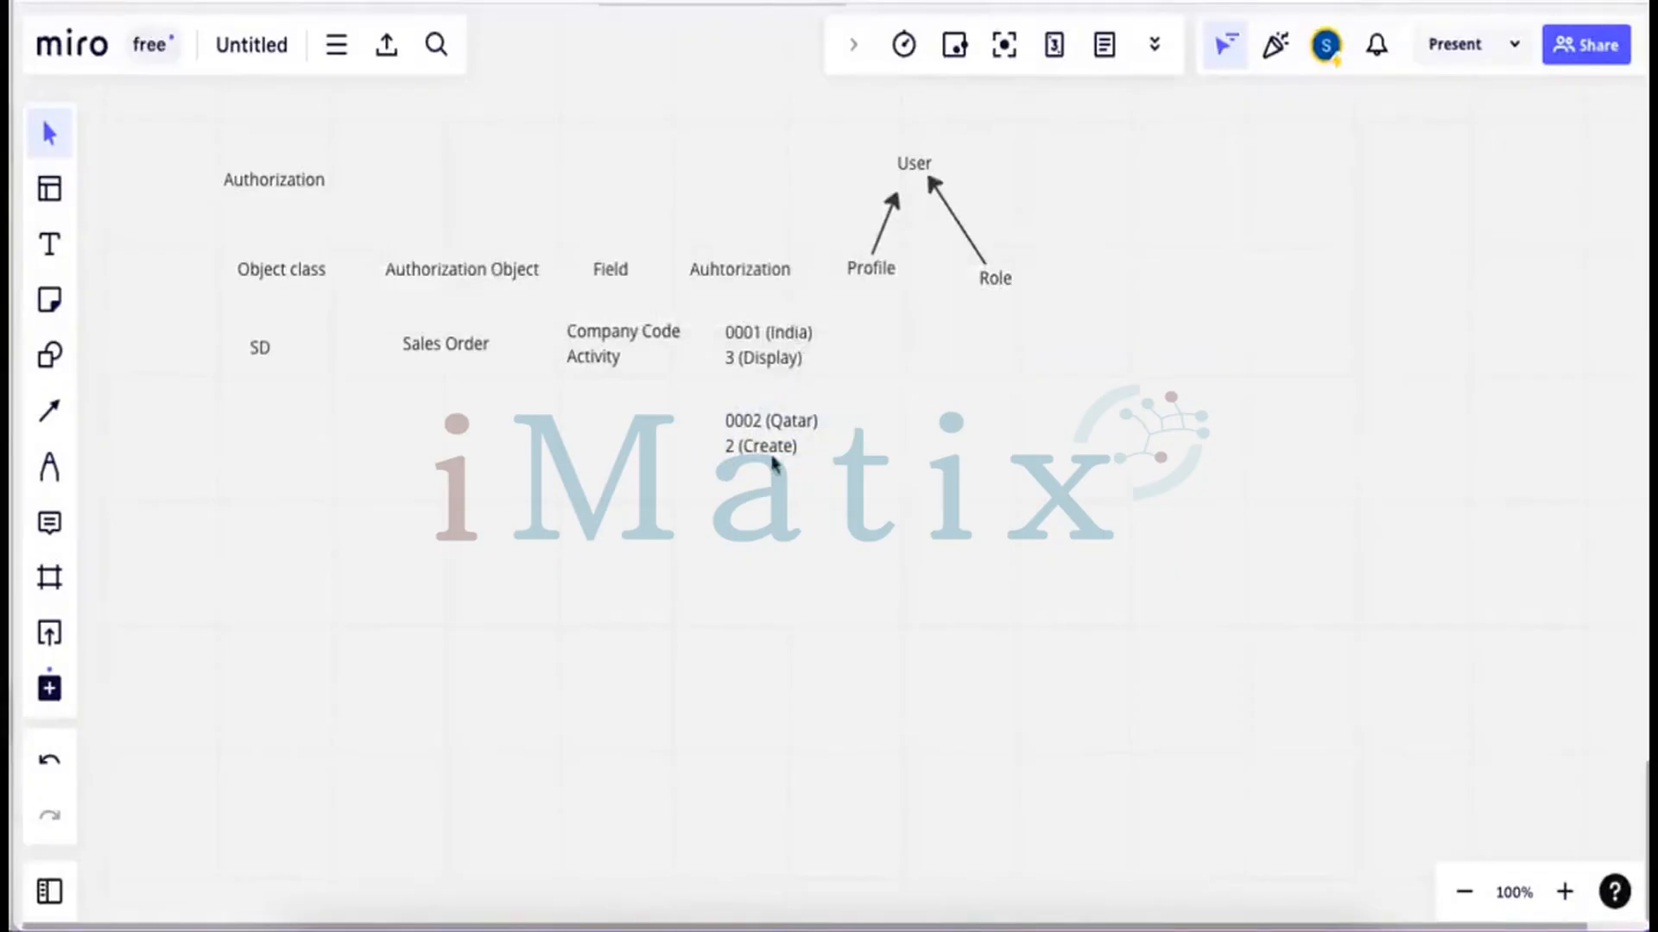
pyautogui.click(50, 245)
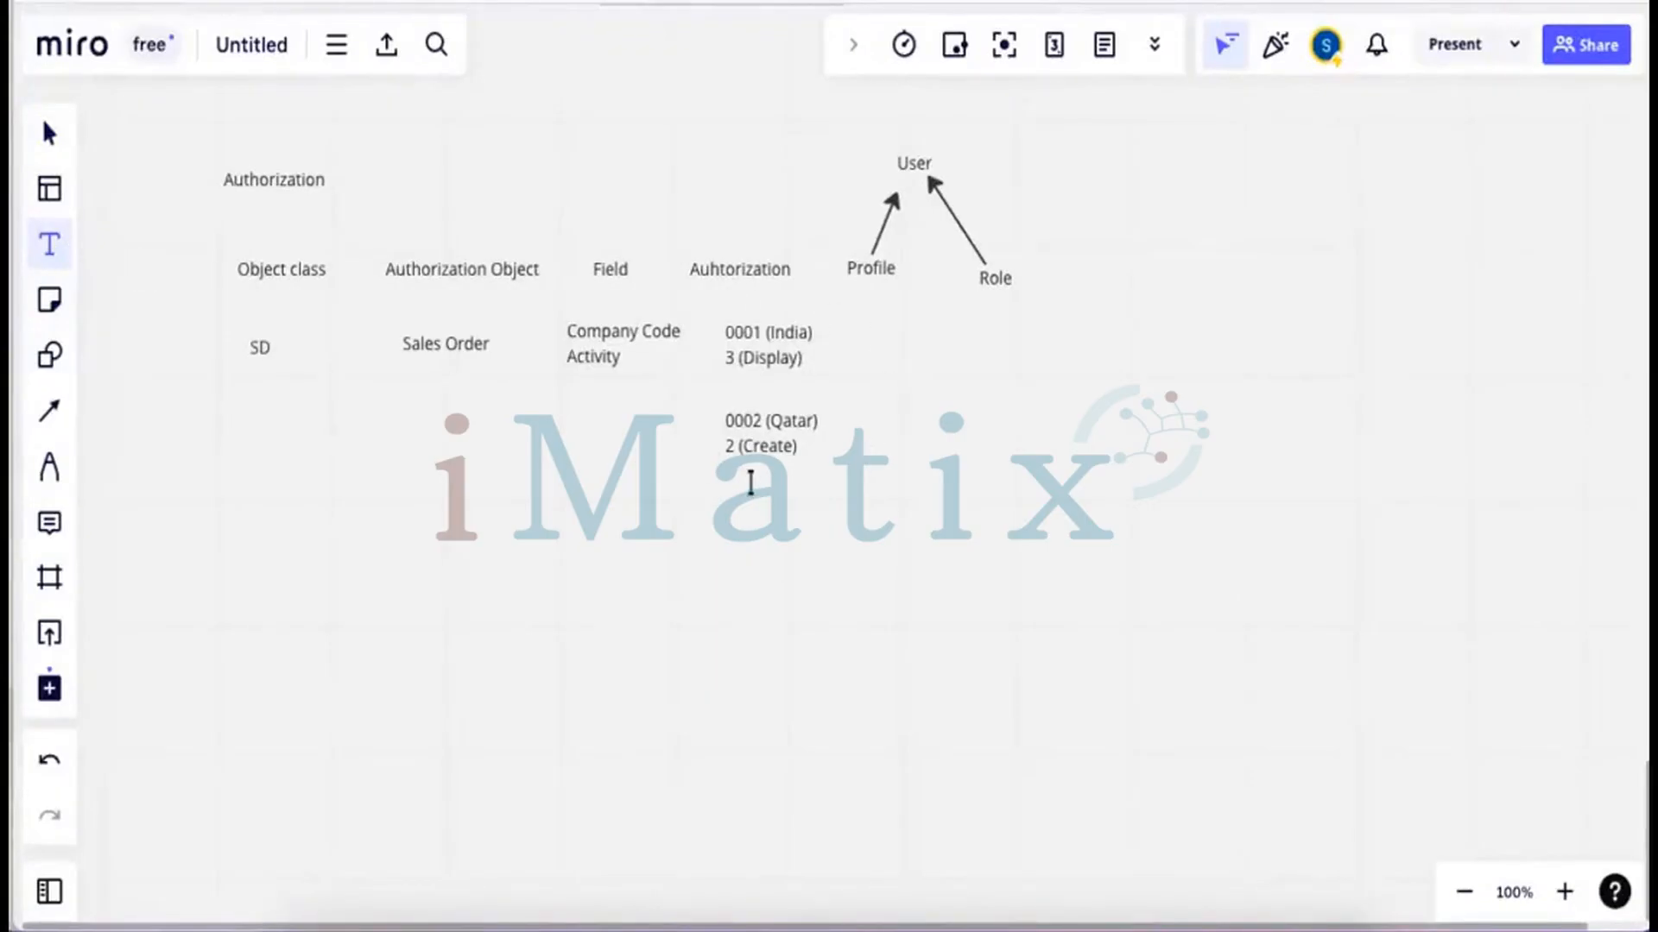
pyautogui.click(780, 417)
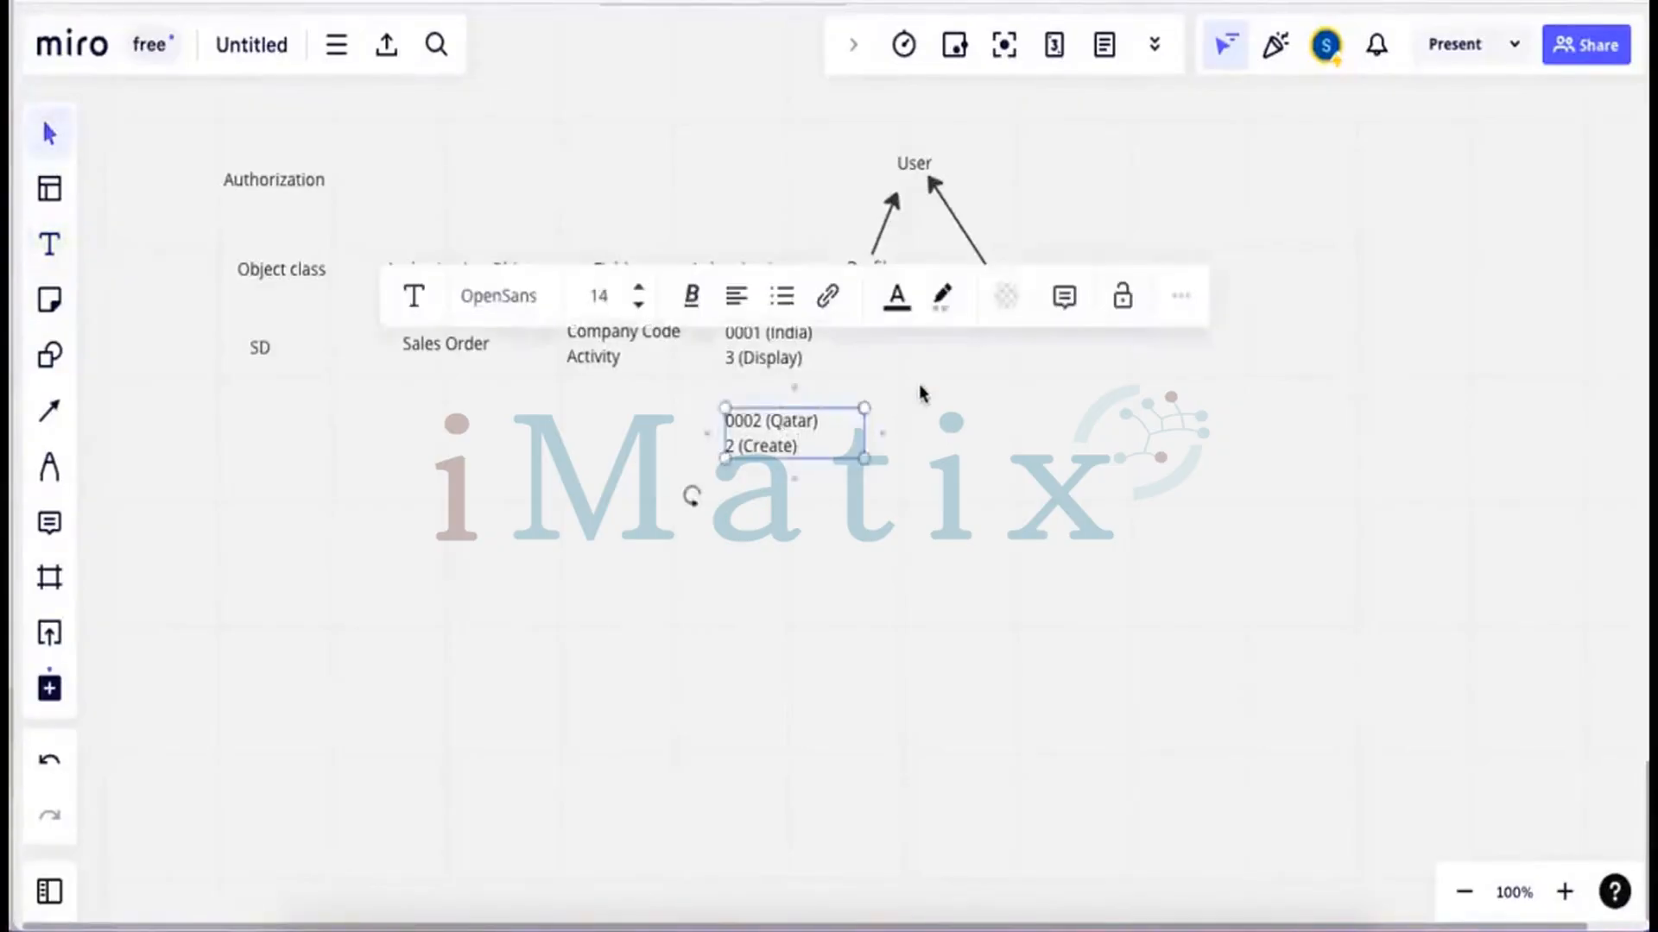
pyautogui.click(920, 390)
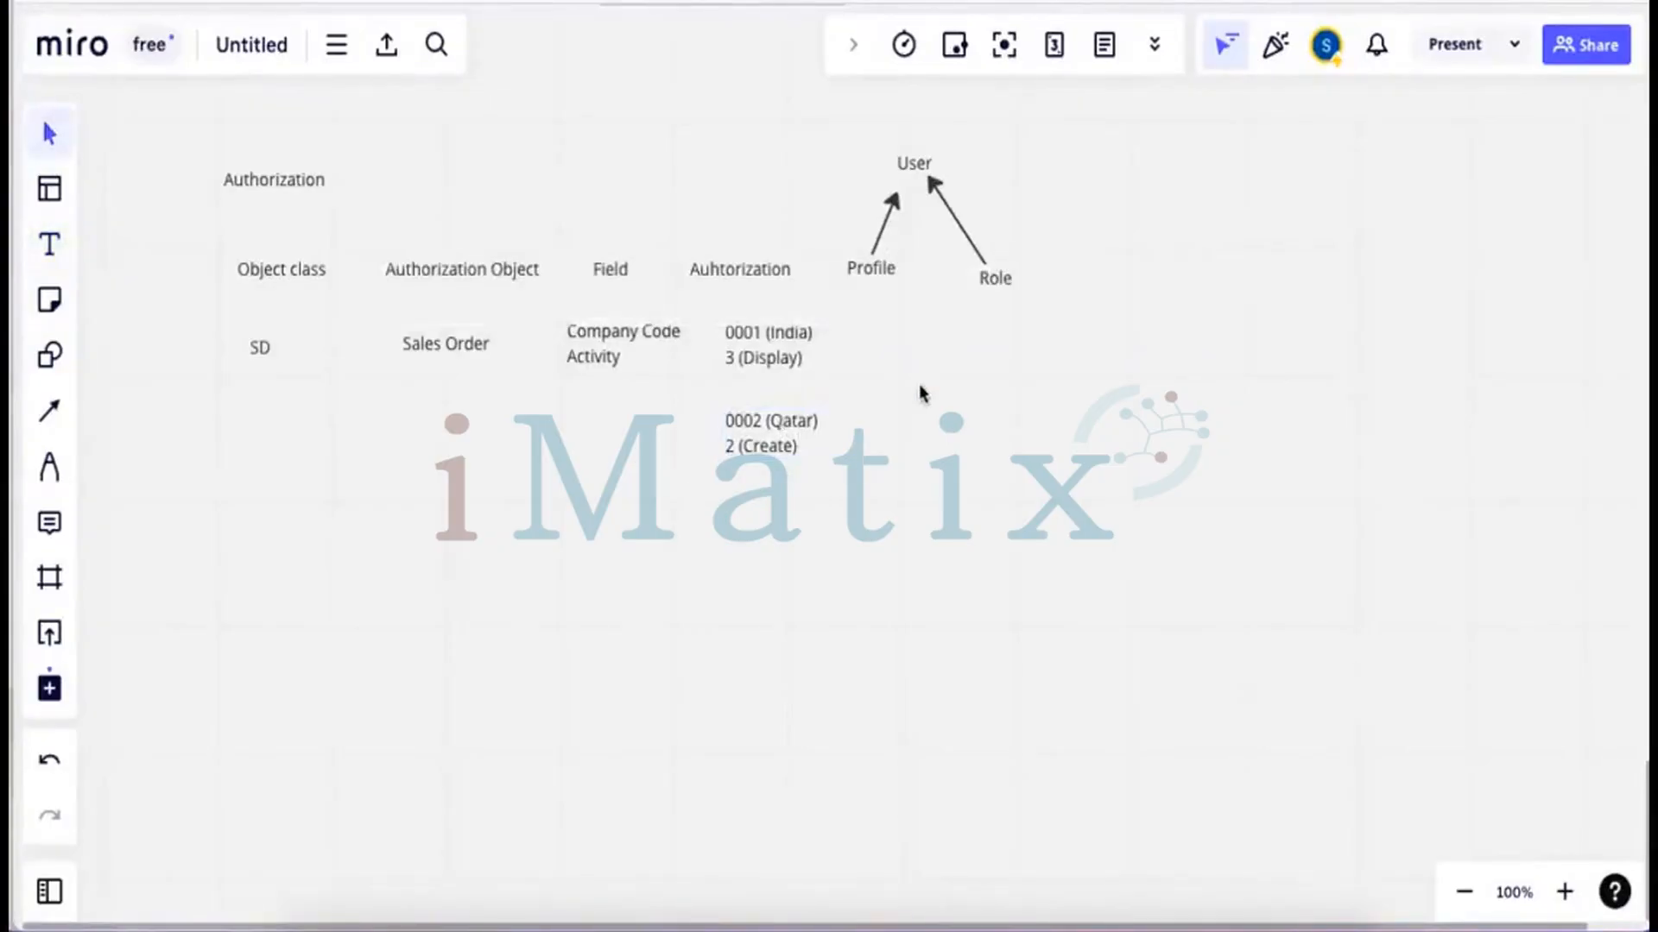
pyautogui.click(52, 246)
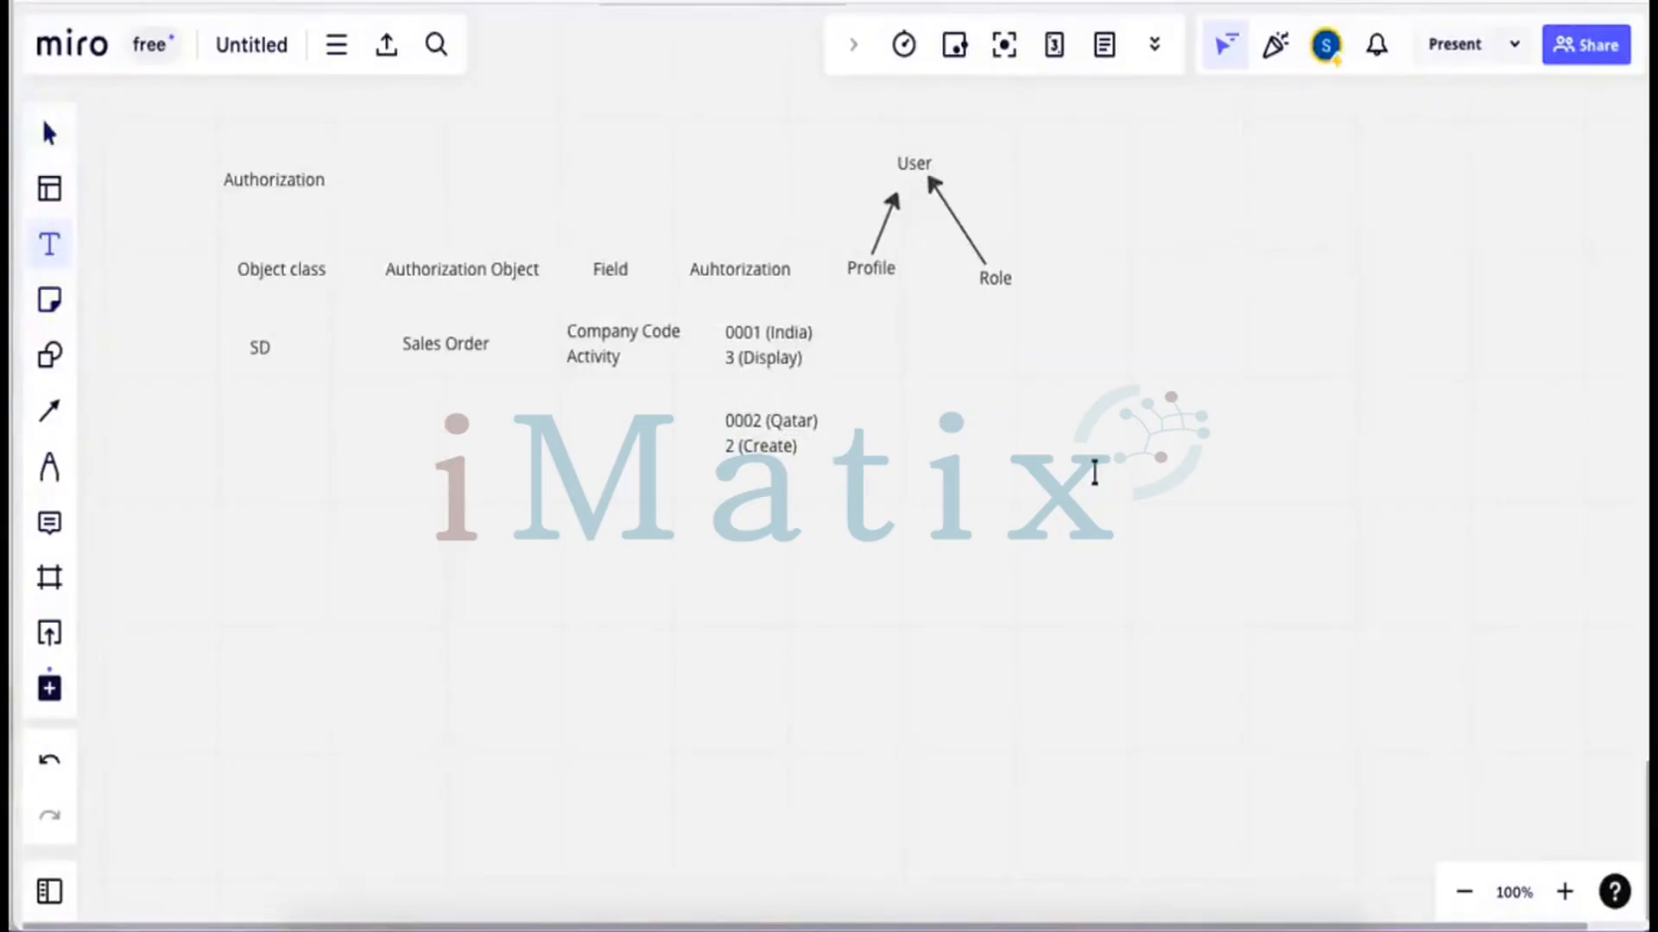
pyautogui.press('s')
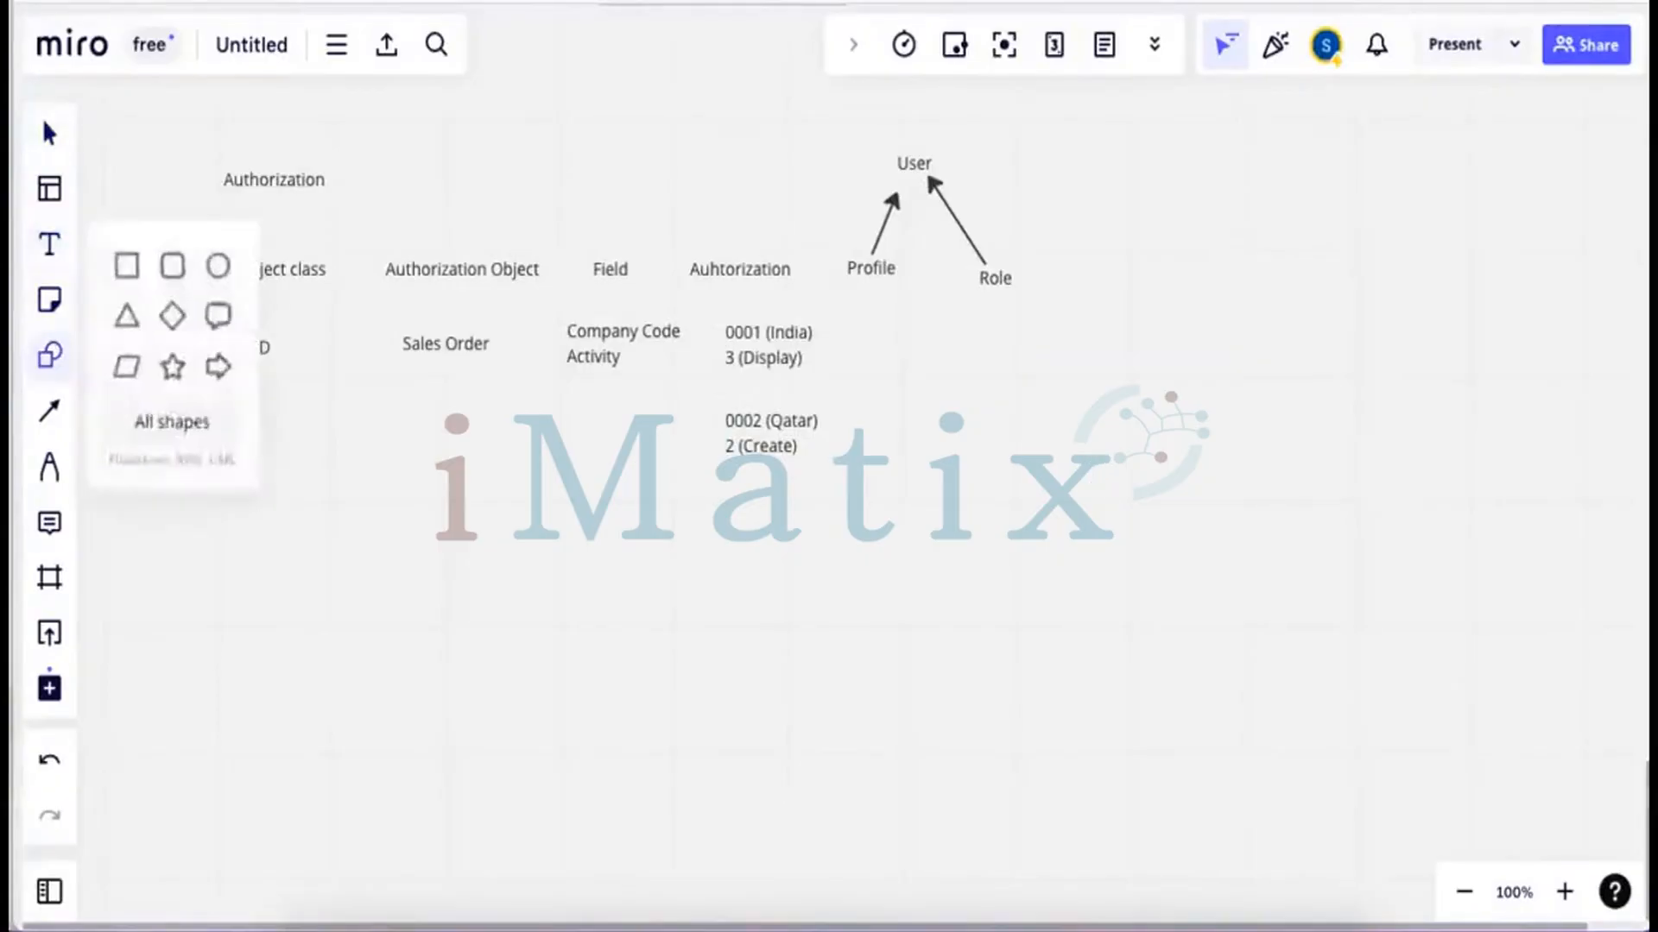
pyautogui.press('f')
pyautogui.click(1009, 542)
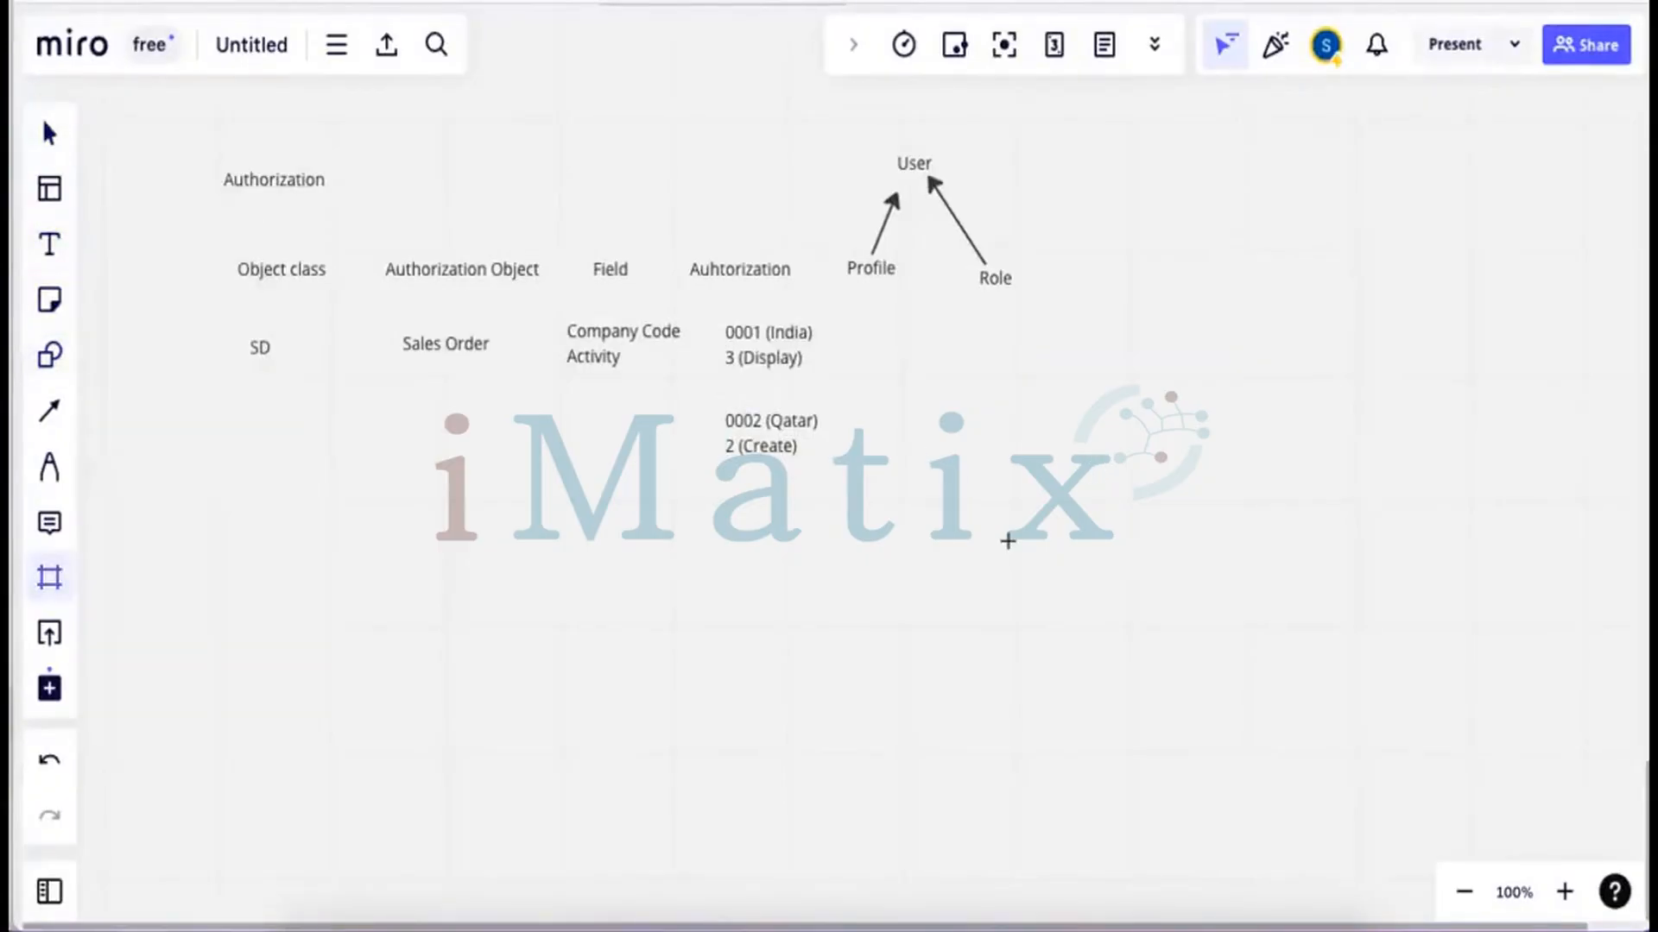
pyautogui.press('p')
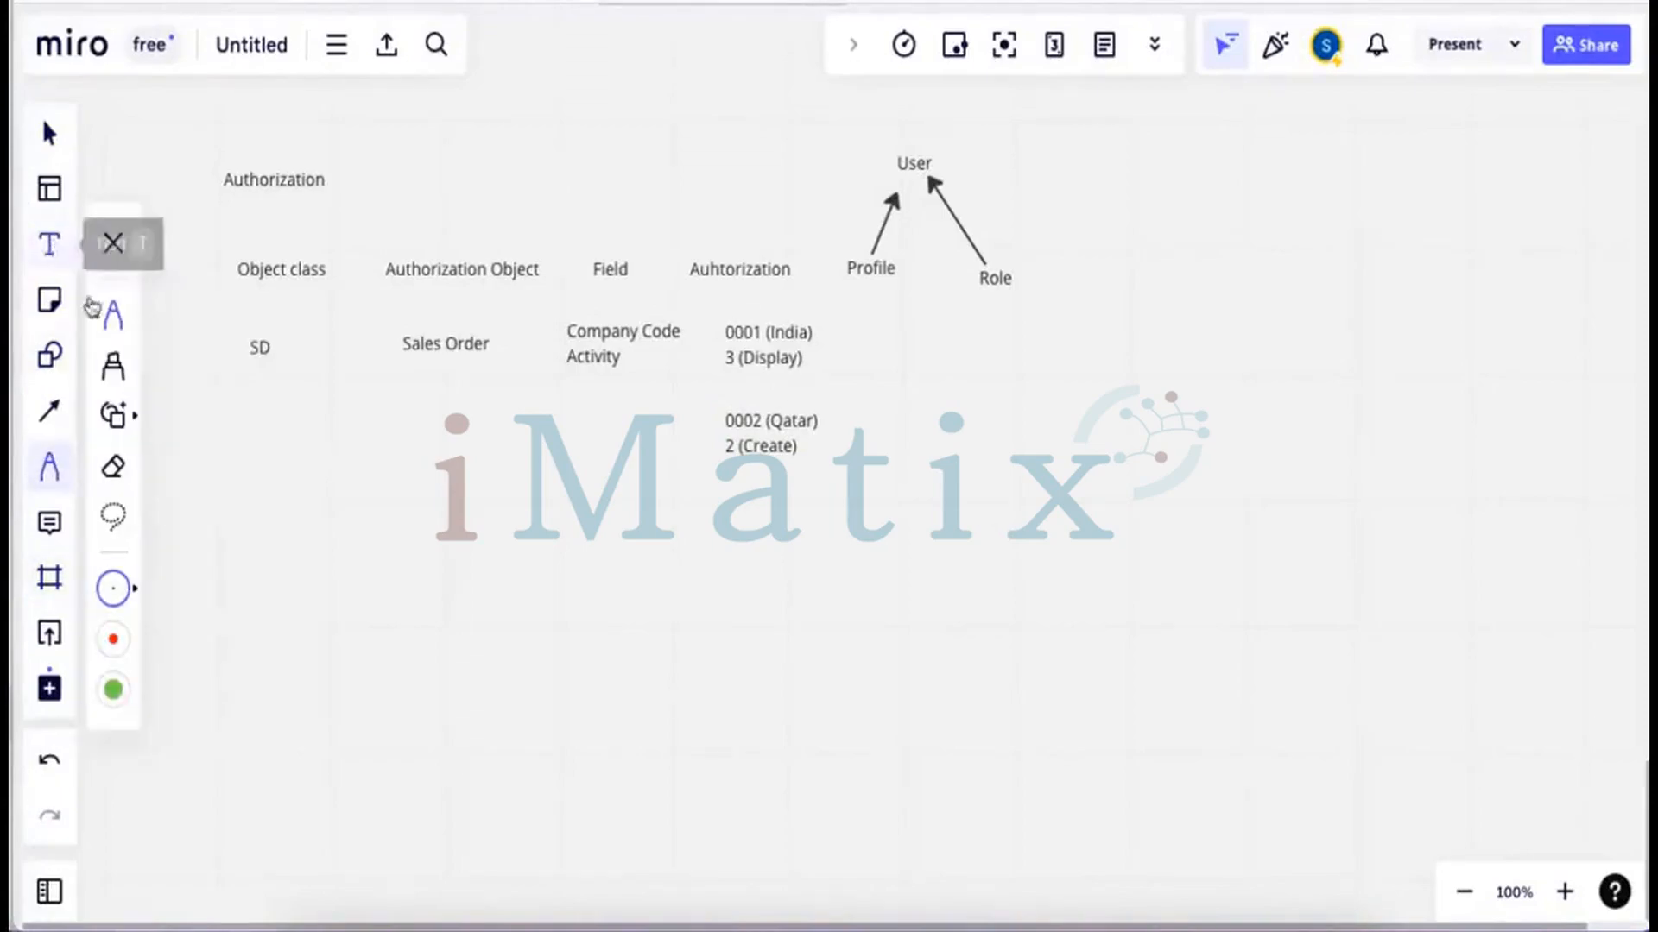
pyautogui.click(52, 248)
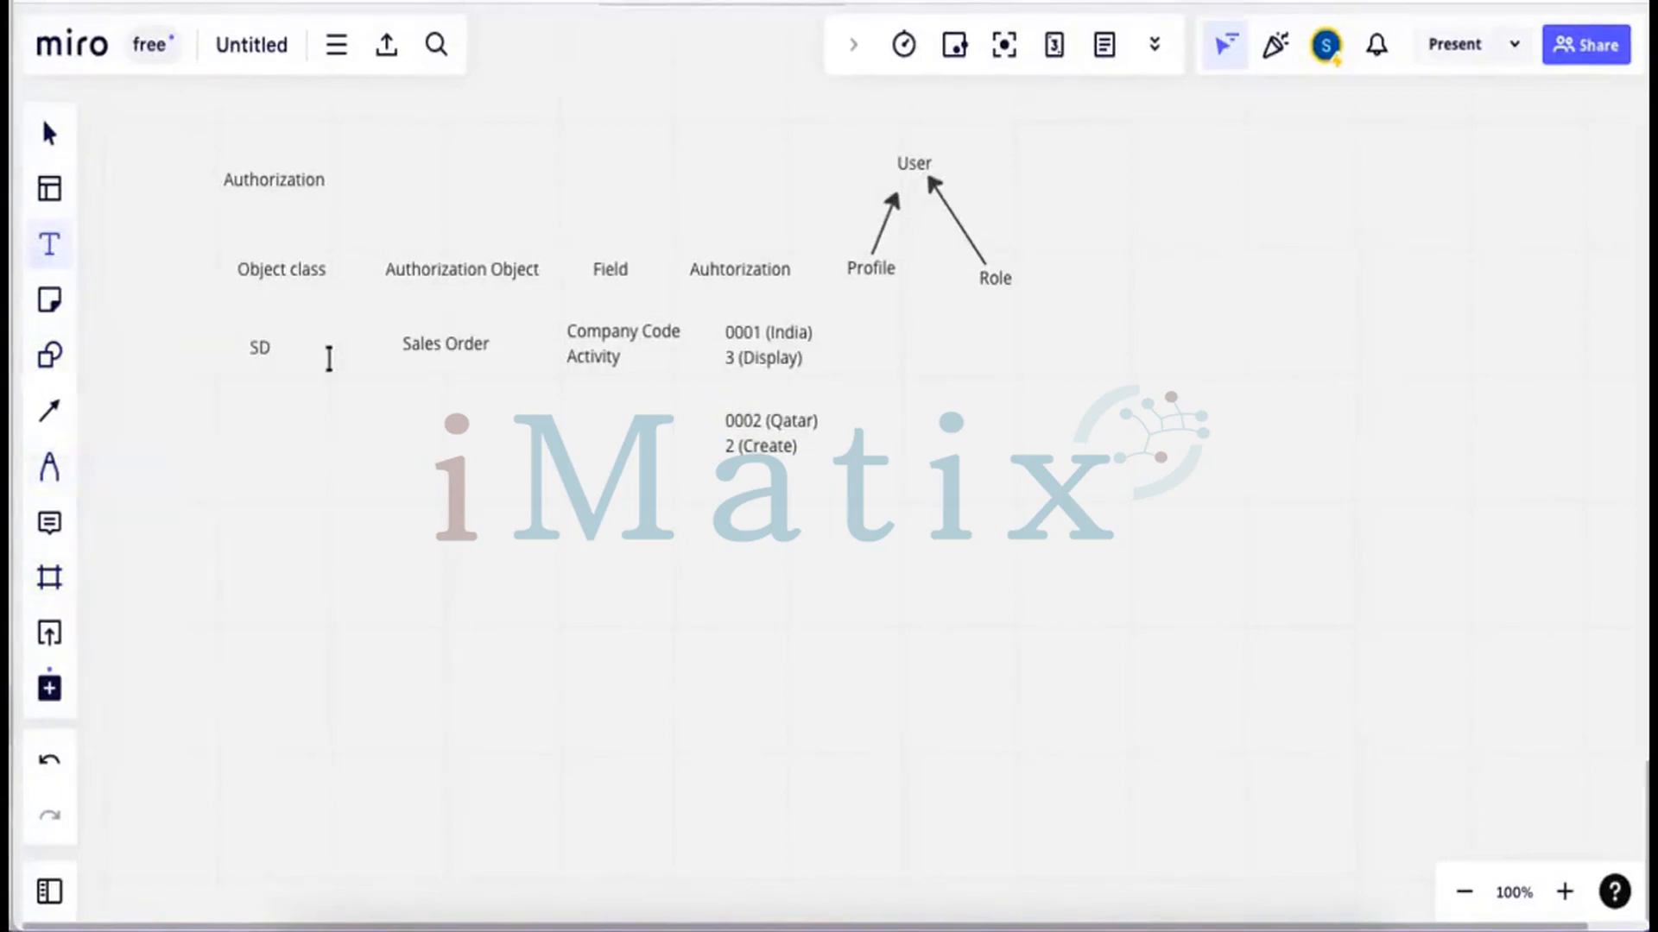
pyautogui.rightClick(334, 455)
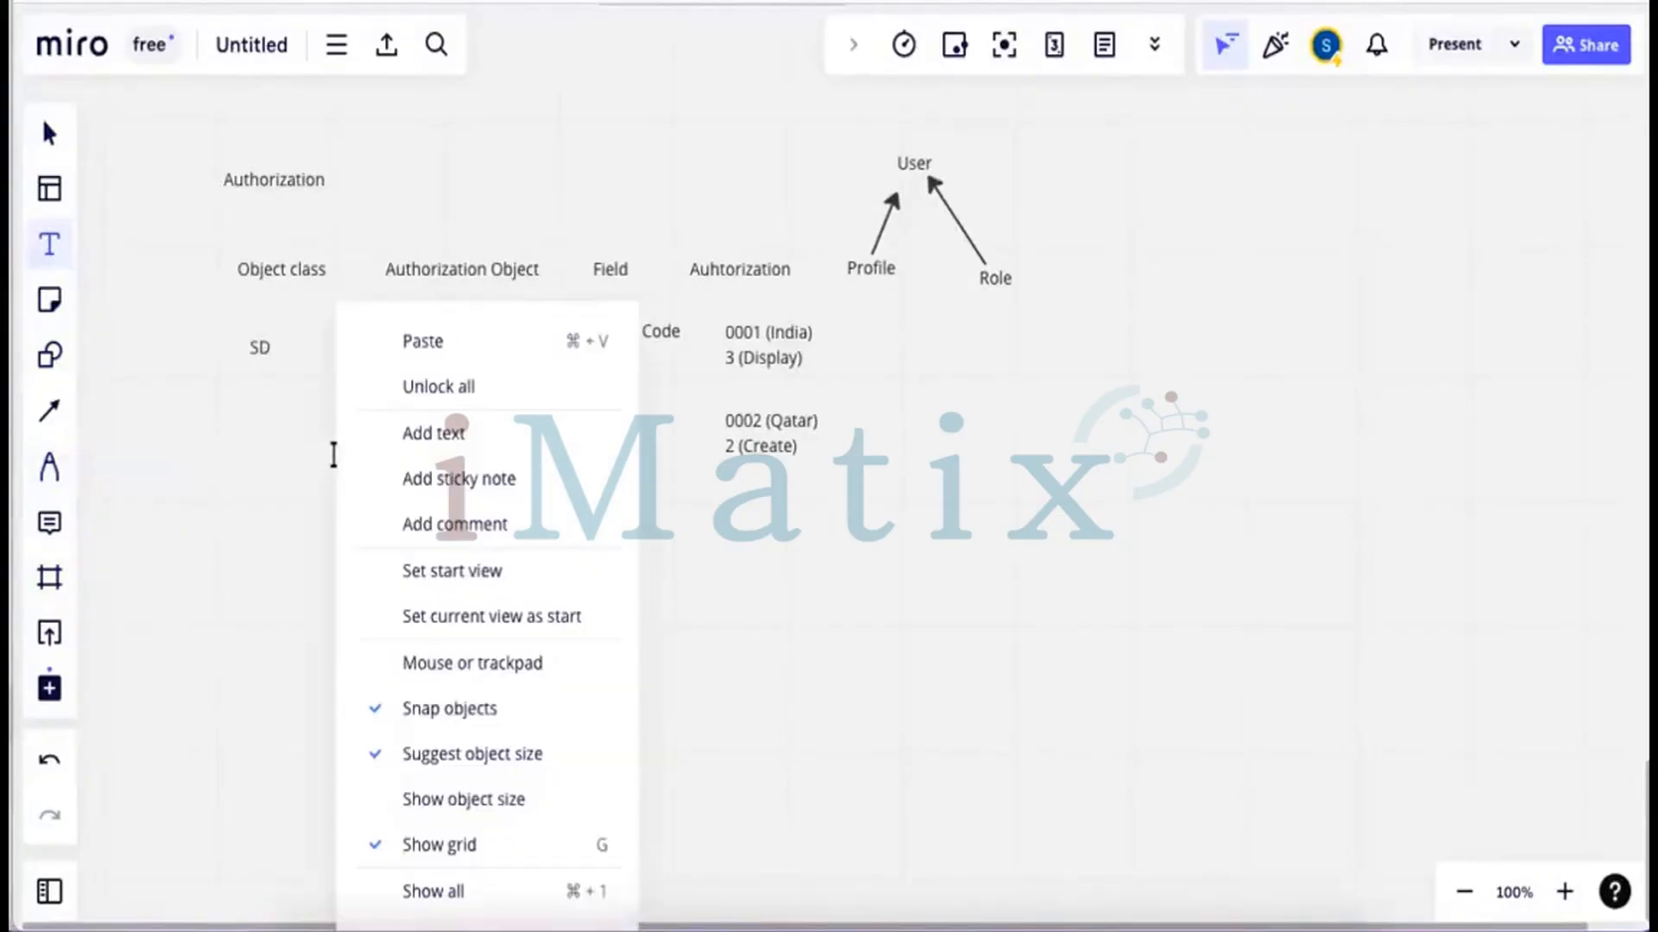
pyautogui.click(439, 350)
pyautogui.click(1054, 371)
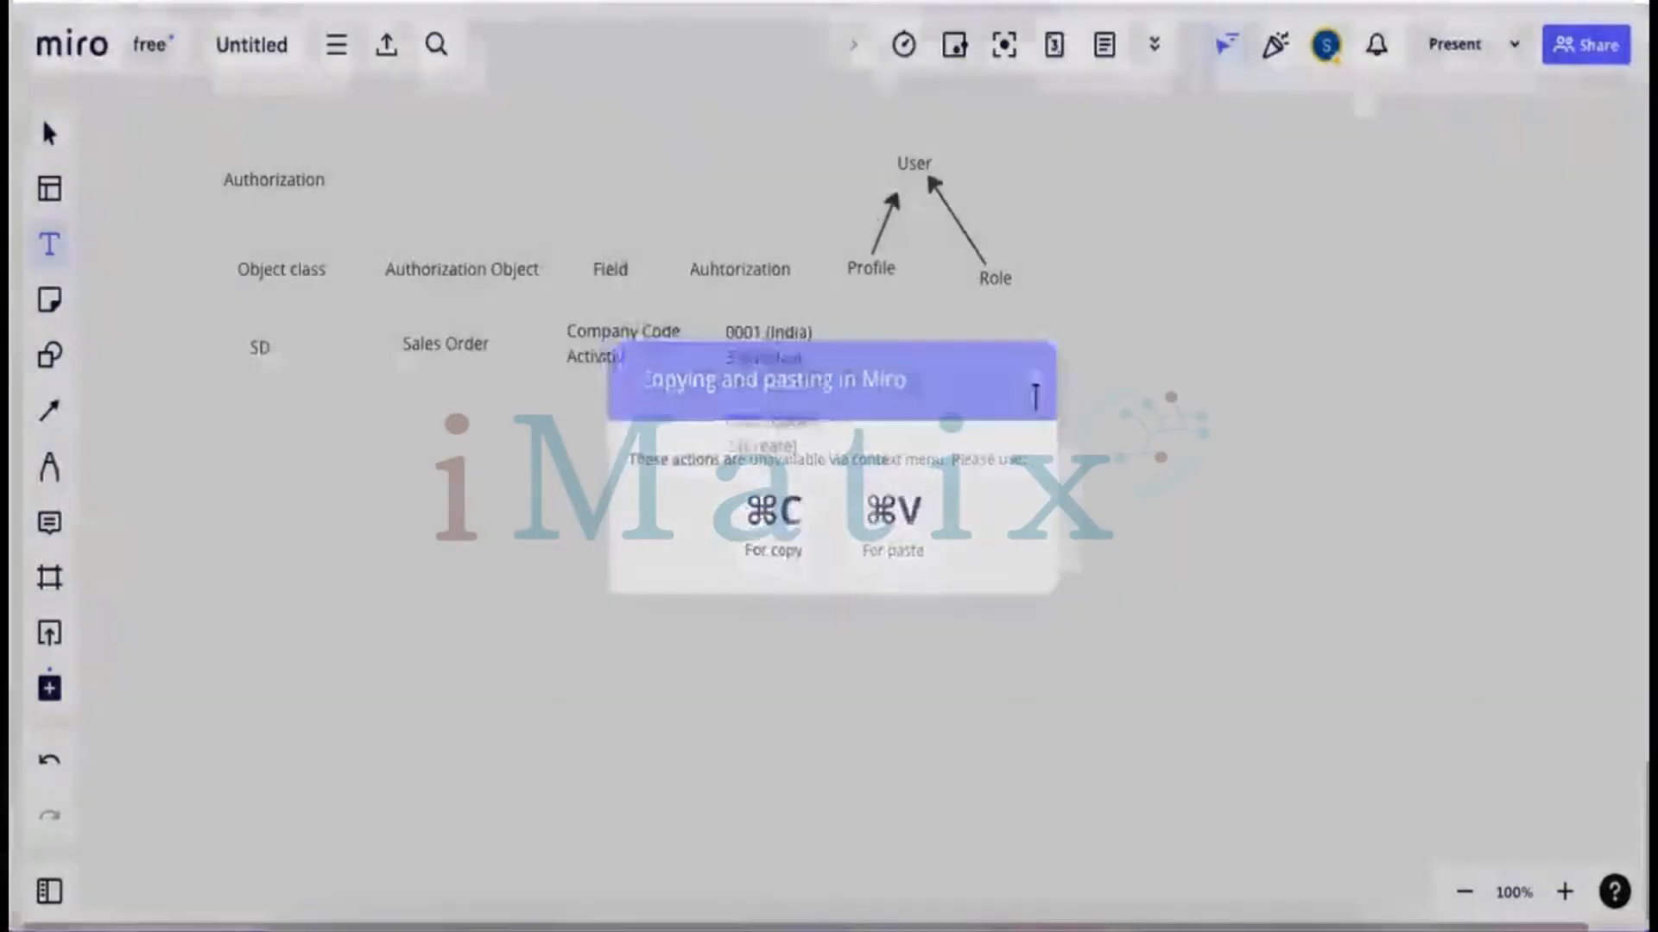
# Paste another values copy below Profile and Role and reduce its text to Prof
pyautogui.hotkey('ctrl', 'v')
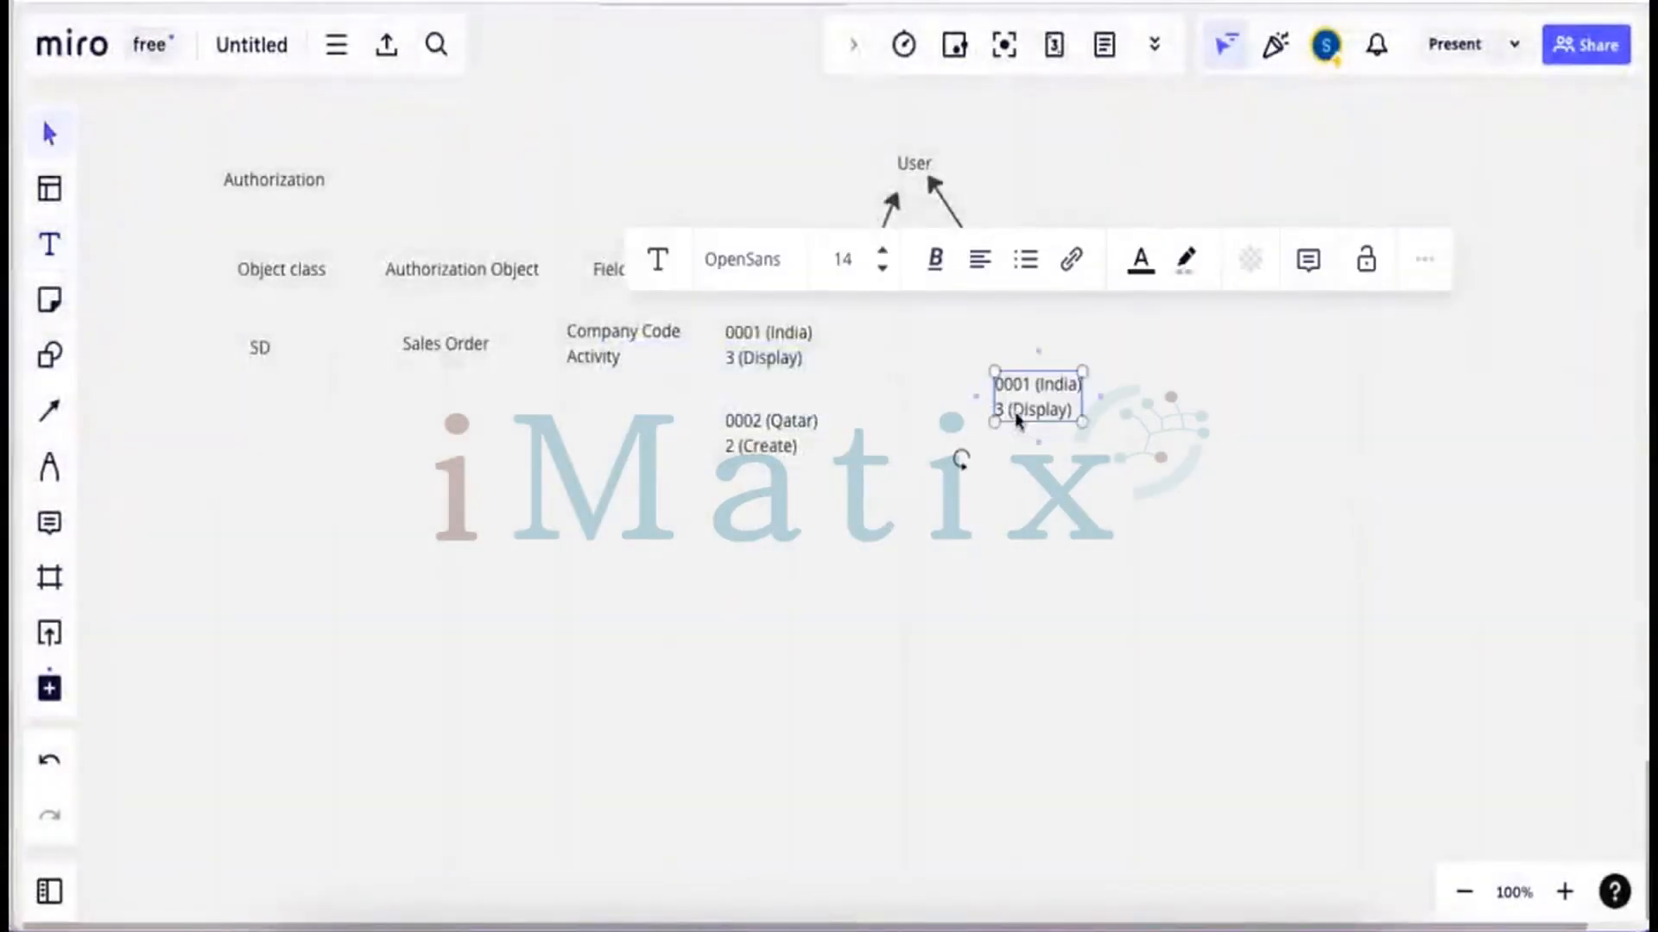
pyautogui.moveTo(1037, 393); pyautogui.dragTo(968, 366)
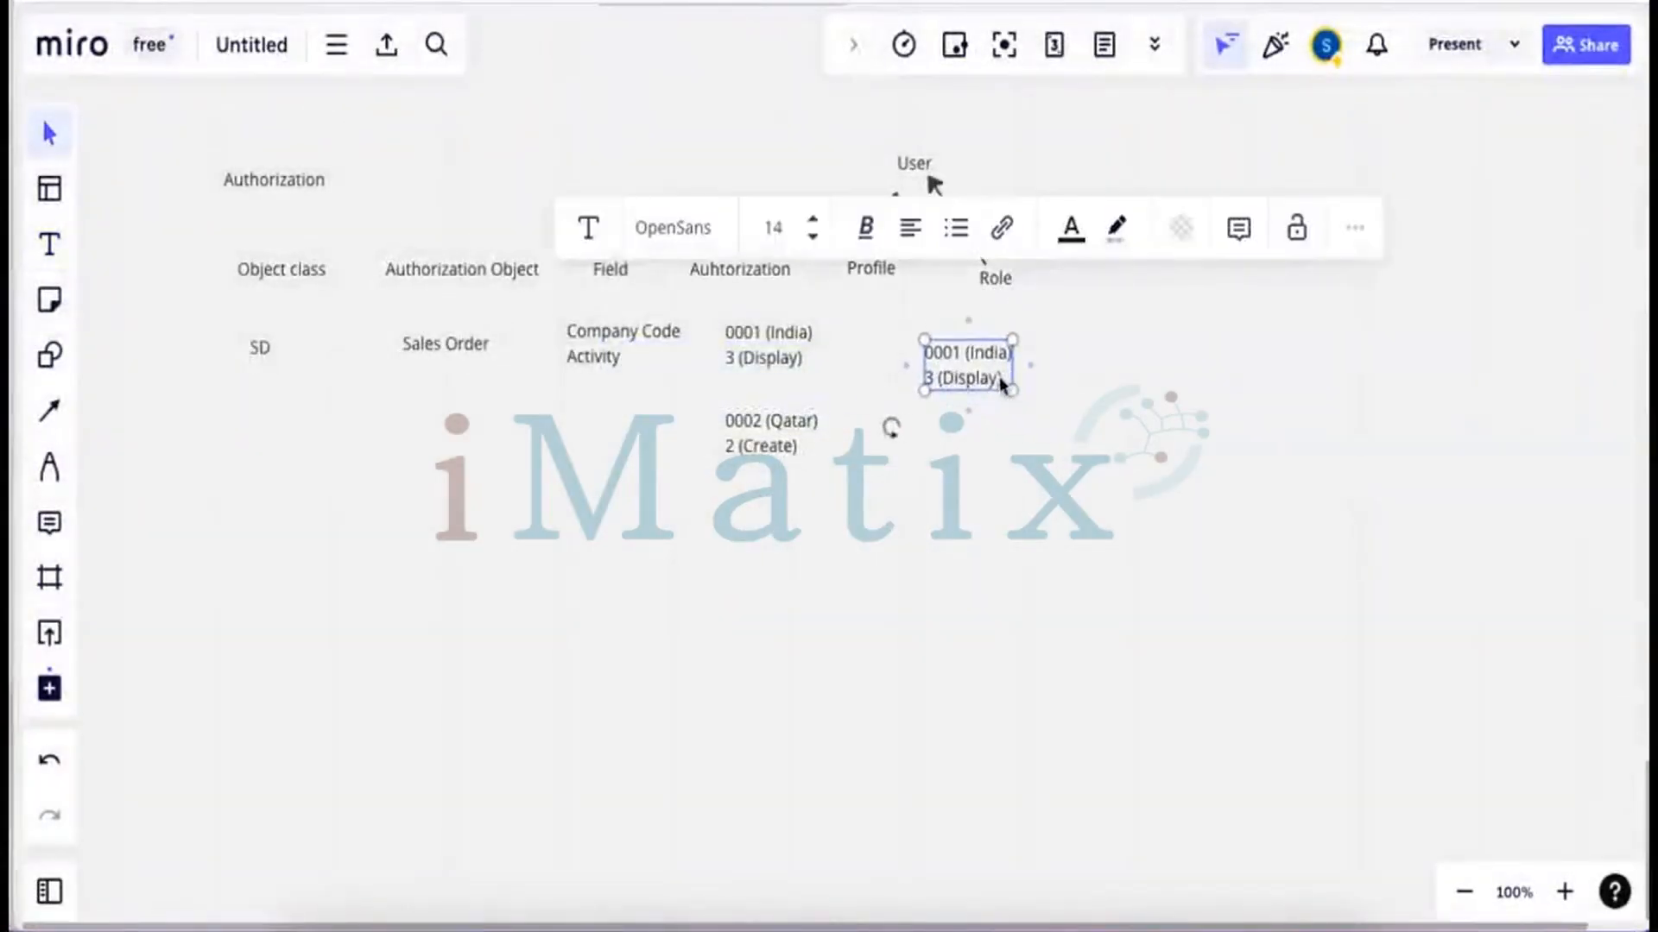
pyautogui.press('BackSpace')
pyautogui.press('BackSpace')
pyautogui.press('BackSpace')
pyautogui.press('BackSpace')
pyautogui.press('BackSpace')
pyautogui.press('BackSpace')
pyautogui.press('BackSpace')
pyautogui.press('BackSpace')
pyautogui.press('BackSpace')
pyautogui.press('BackSpace')
pyautogui.press('BackSpace')
pyautogui.press('BackSpace')
pyautogui.press('BackSpace')
pyautogui.press('BackSpace')
pyautogui.press('BackSpace')
pyautogui.press('BackSpace')
pyautogui.press('BackSpace')
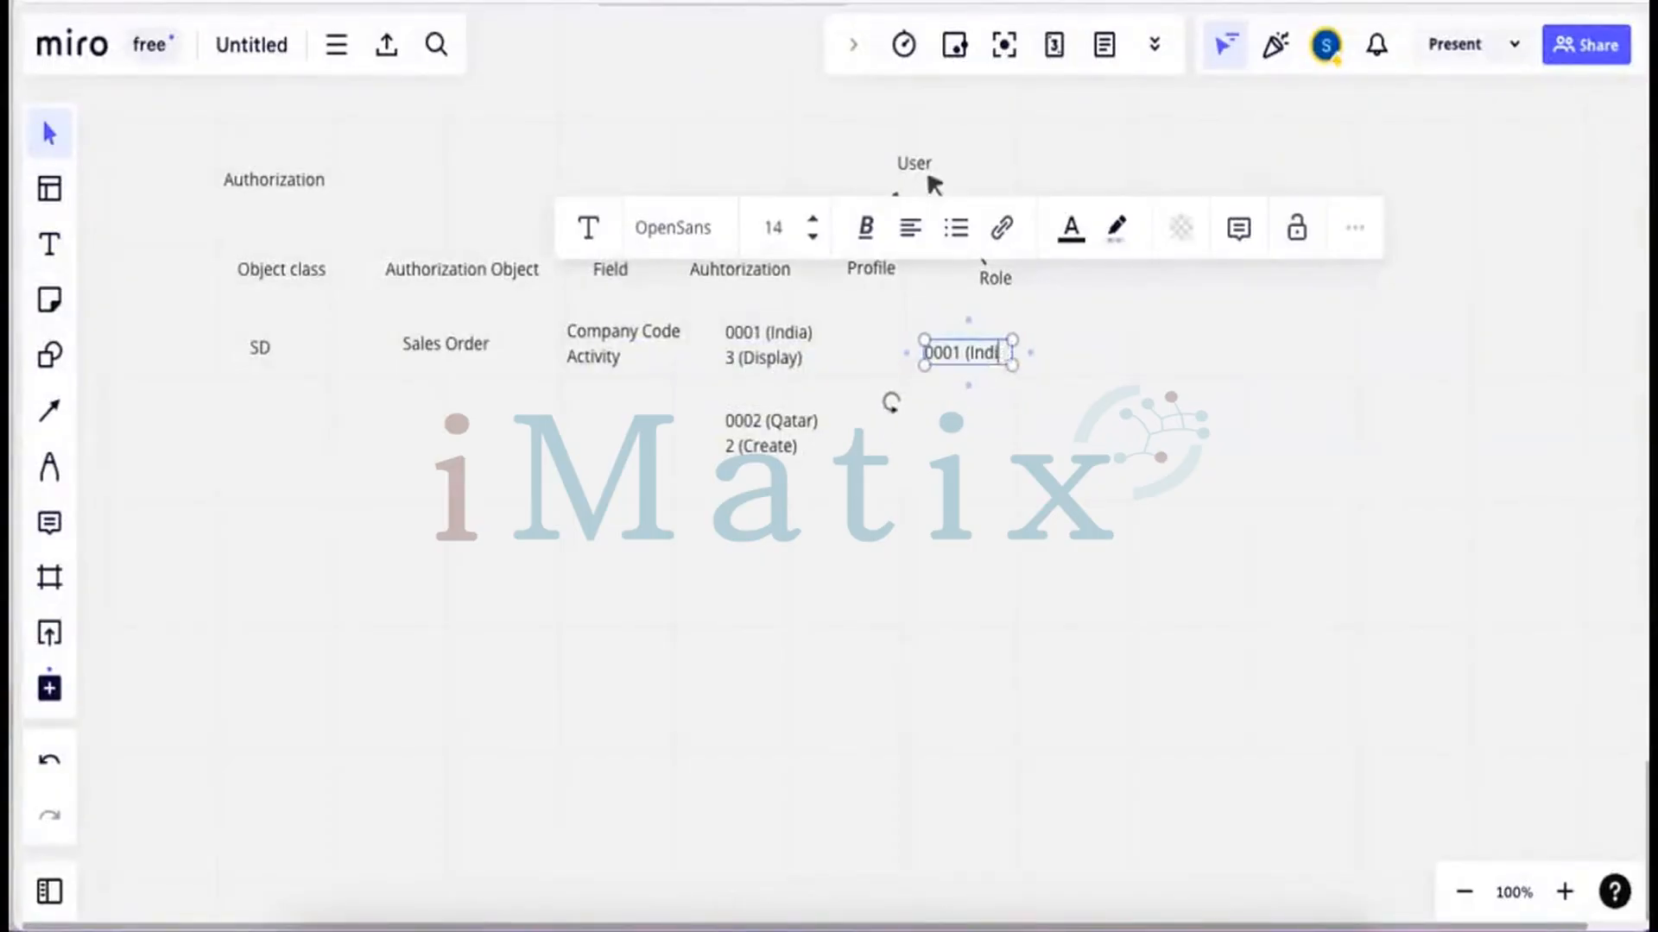
pyautogui.press('BackSpace')
pyautogui.press('BackSpace')
pyautogui.press('BackSpace')
pyautogui.press('BackSpace')
pyautogui.press('BackSpace')
pyautogui.press('BackSpace')
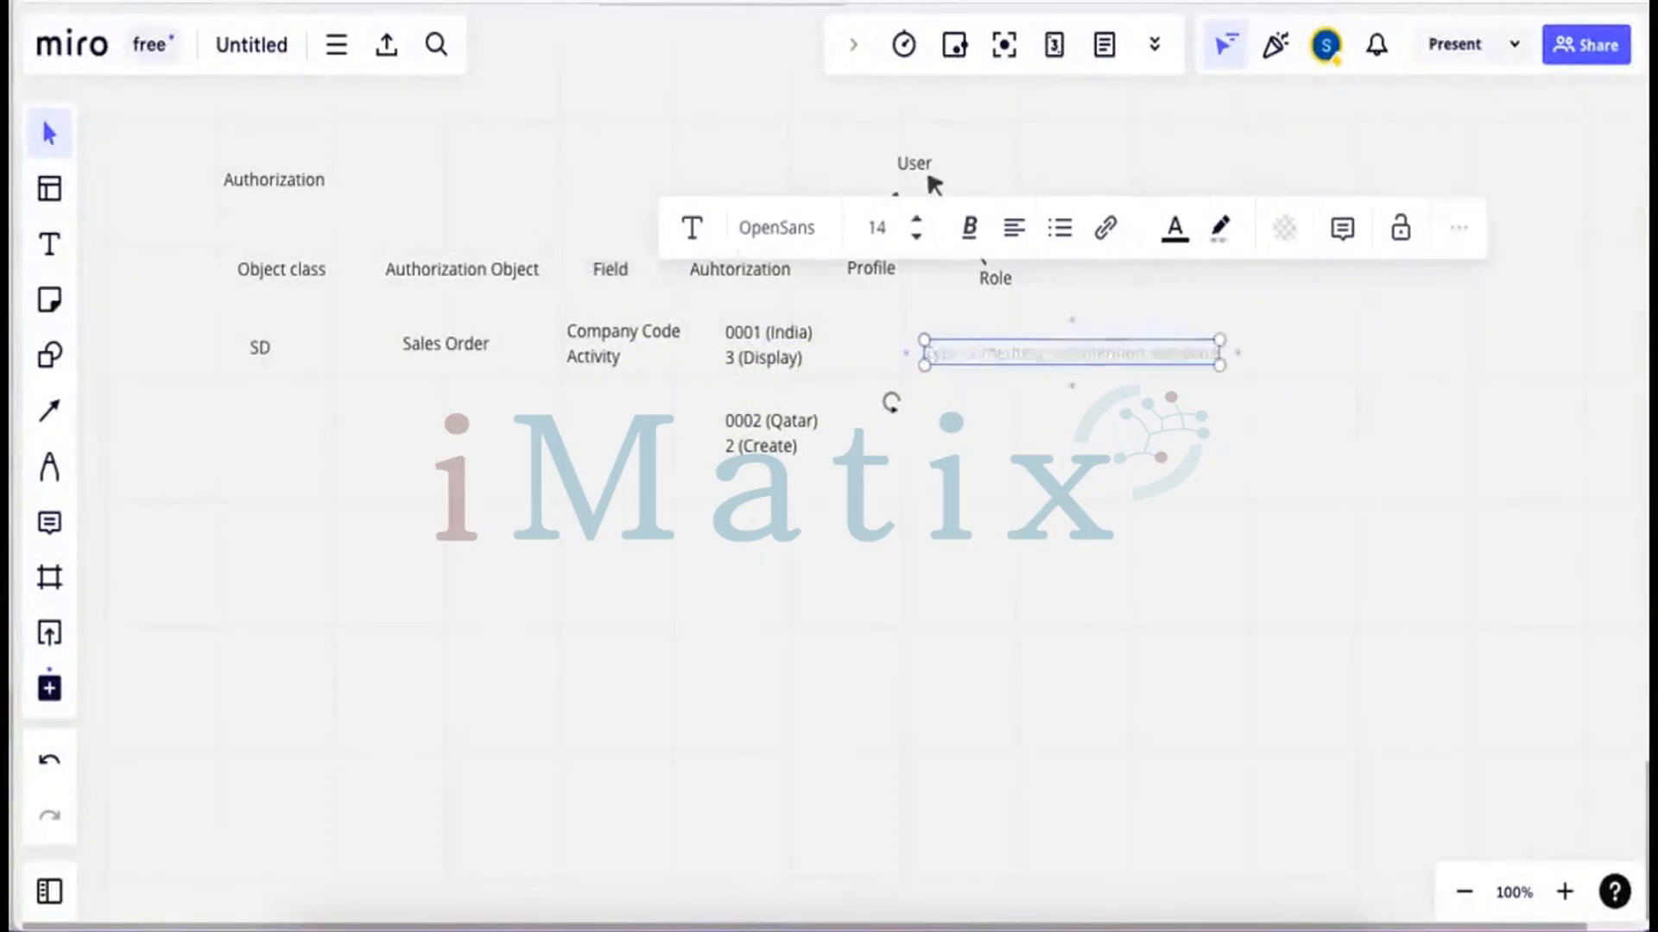
pyautogui.write('P')
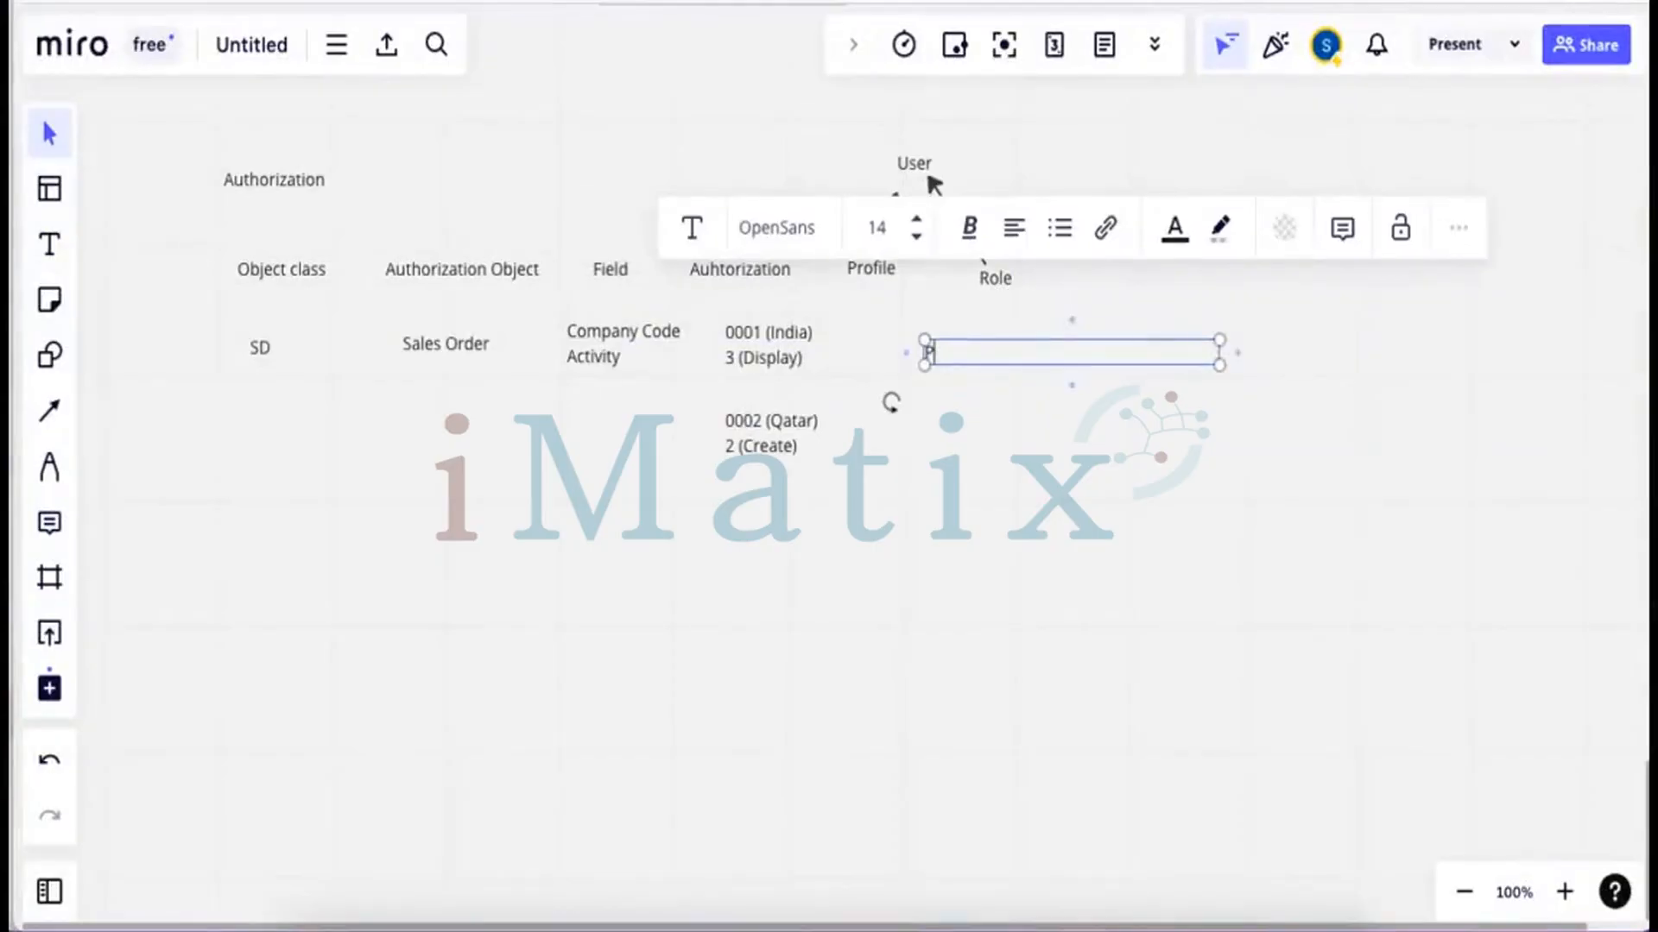
pyautogui.write('rof')
pyautogui.click(973, 390)
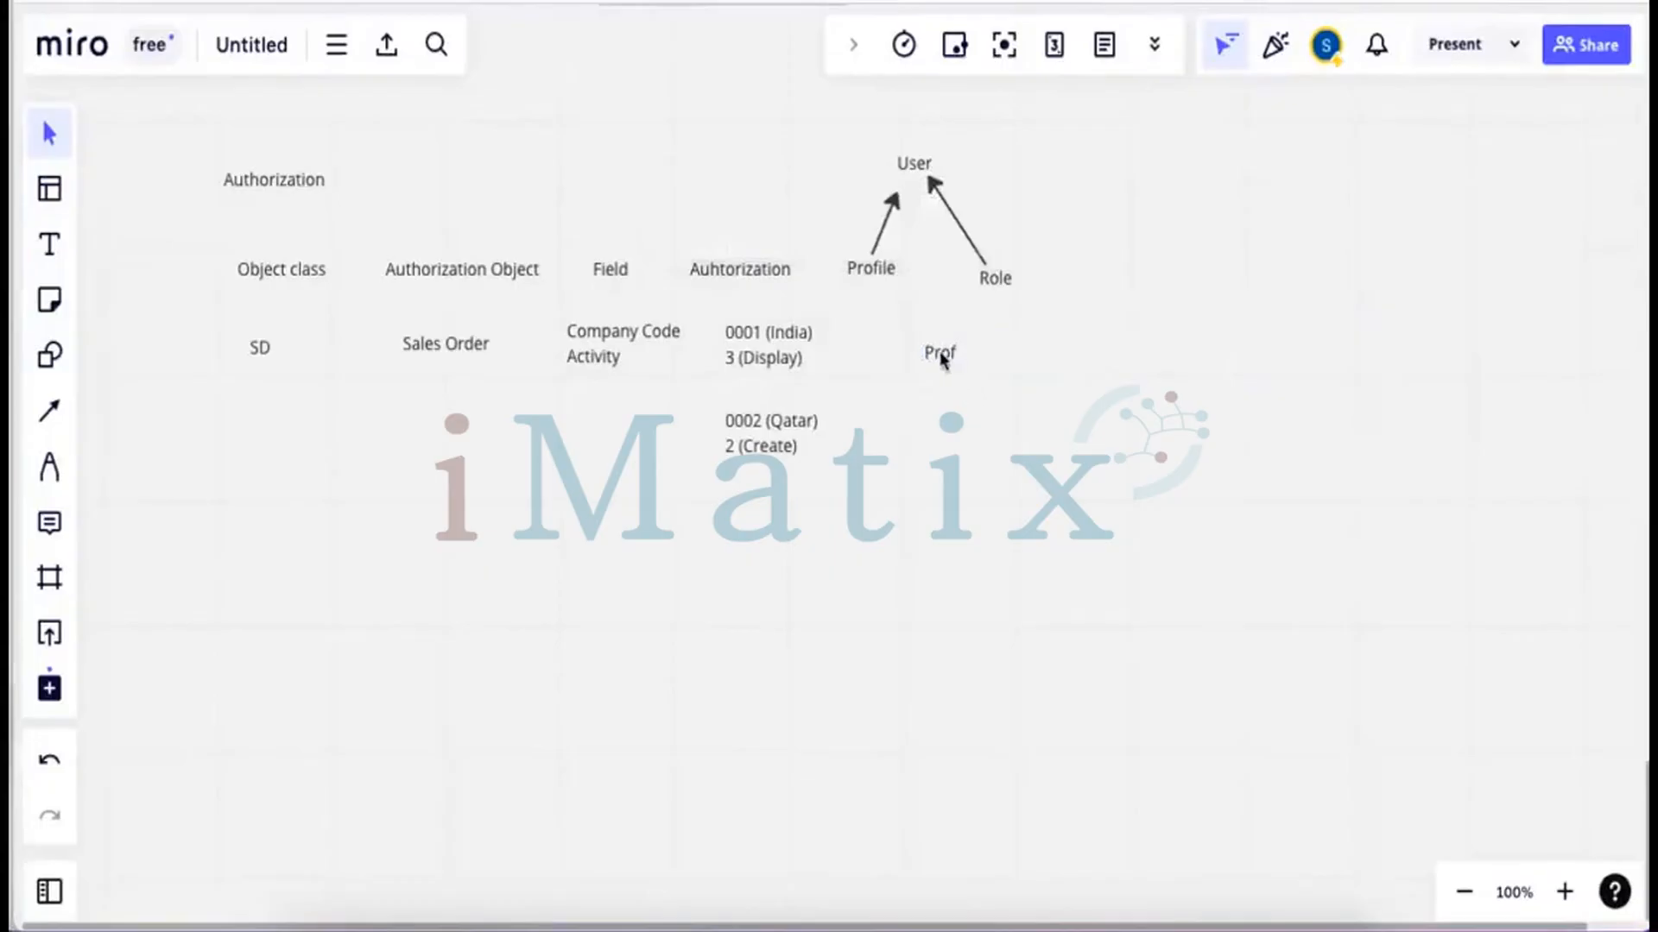
# Nudge the Prof note left and extend it to 'Prof + Menu item = Role'
pyautogui.moveTo(938, 361); pyautogui.dragTo(901, 365)
pyautogui.click(971, 345)
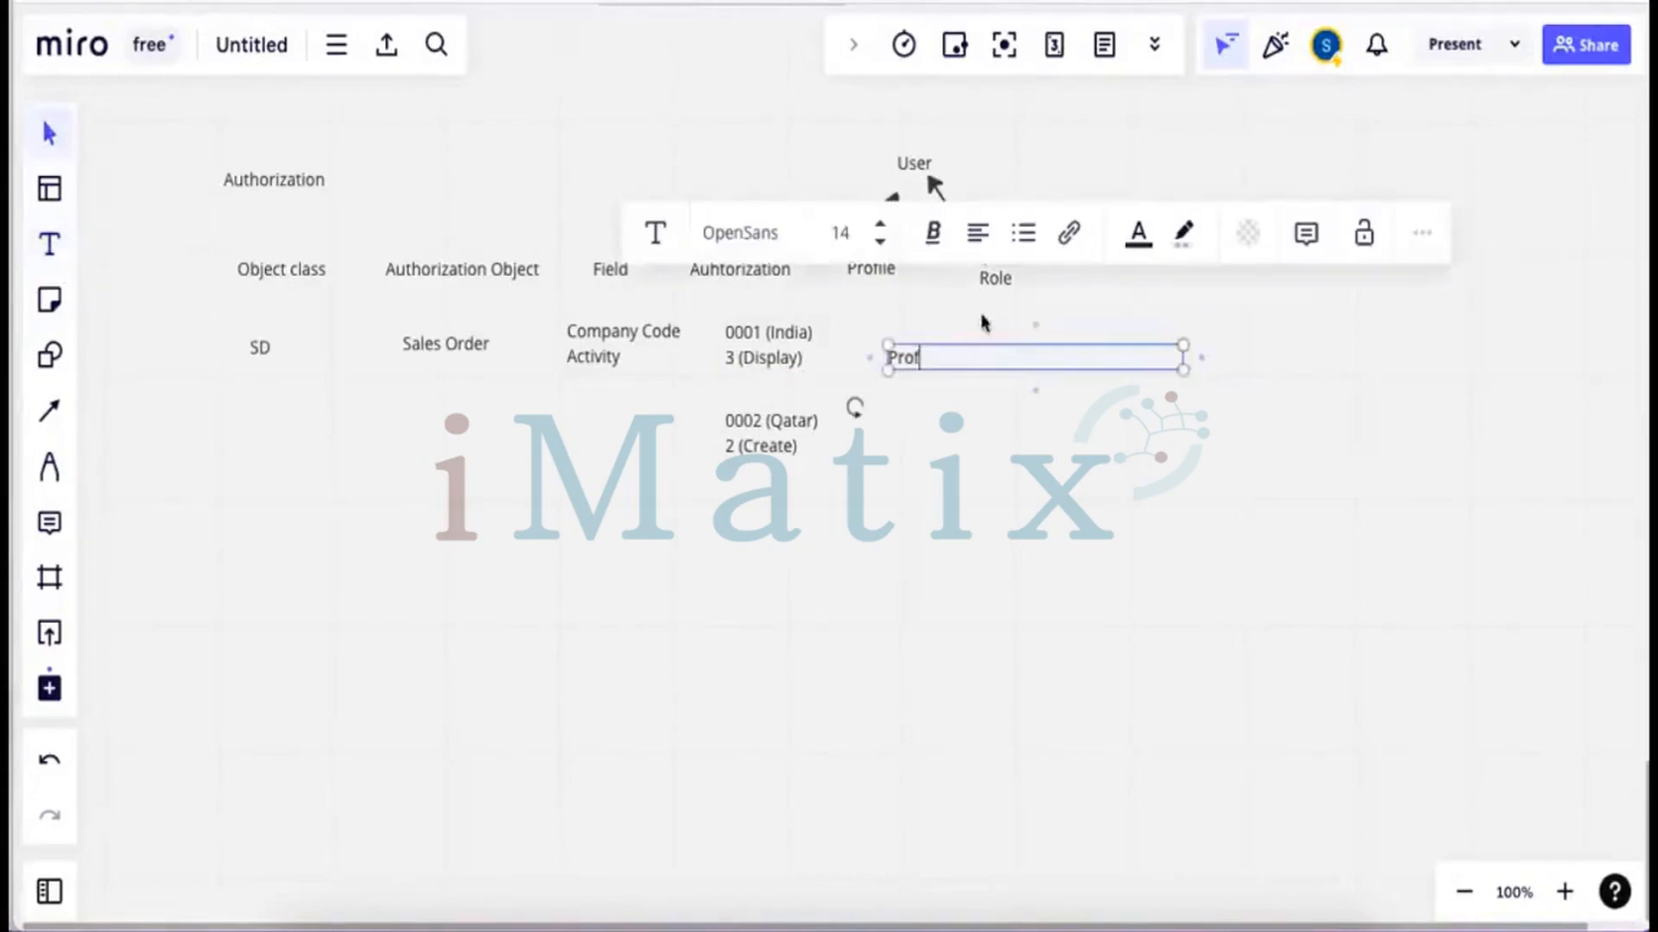
pyautogui.click(969, 351)
pyautogui.write('+ Menu item')
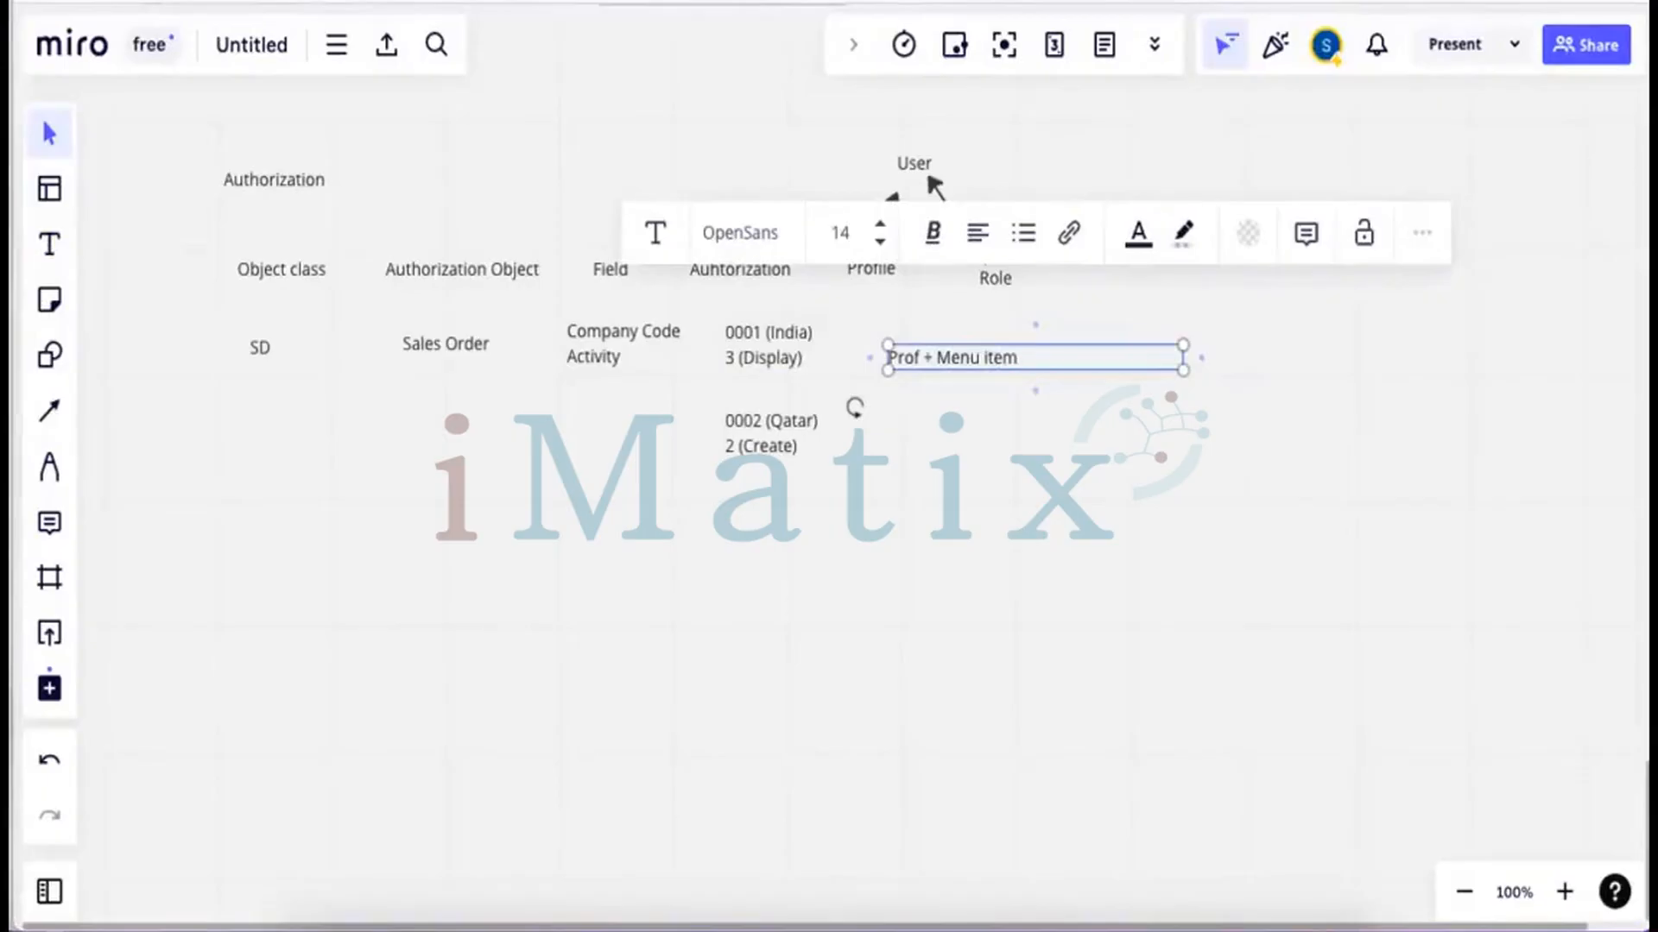
pyautogui.write(' = Role')
pyautogui.click(1166, 468)
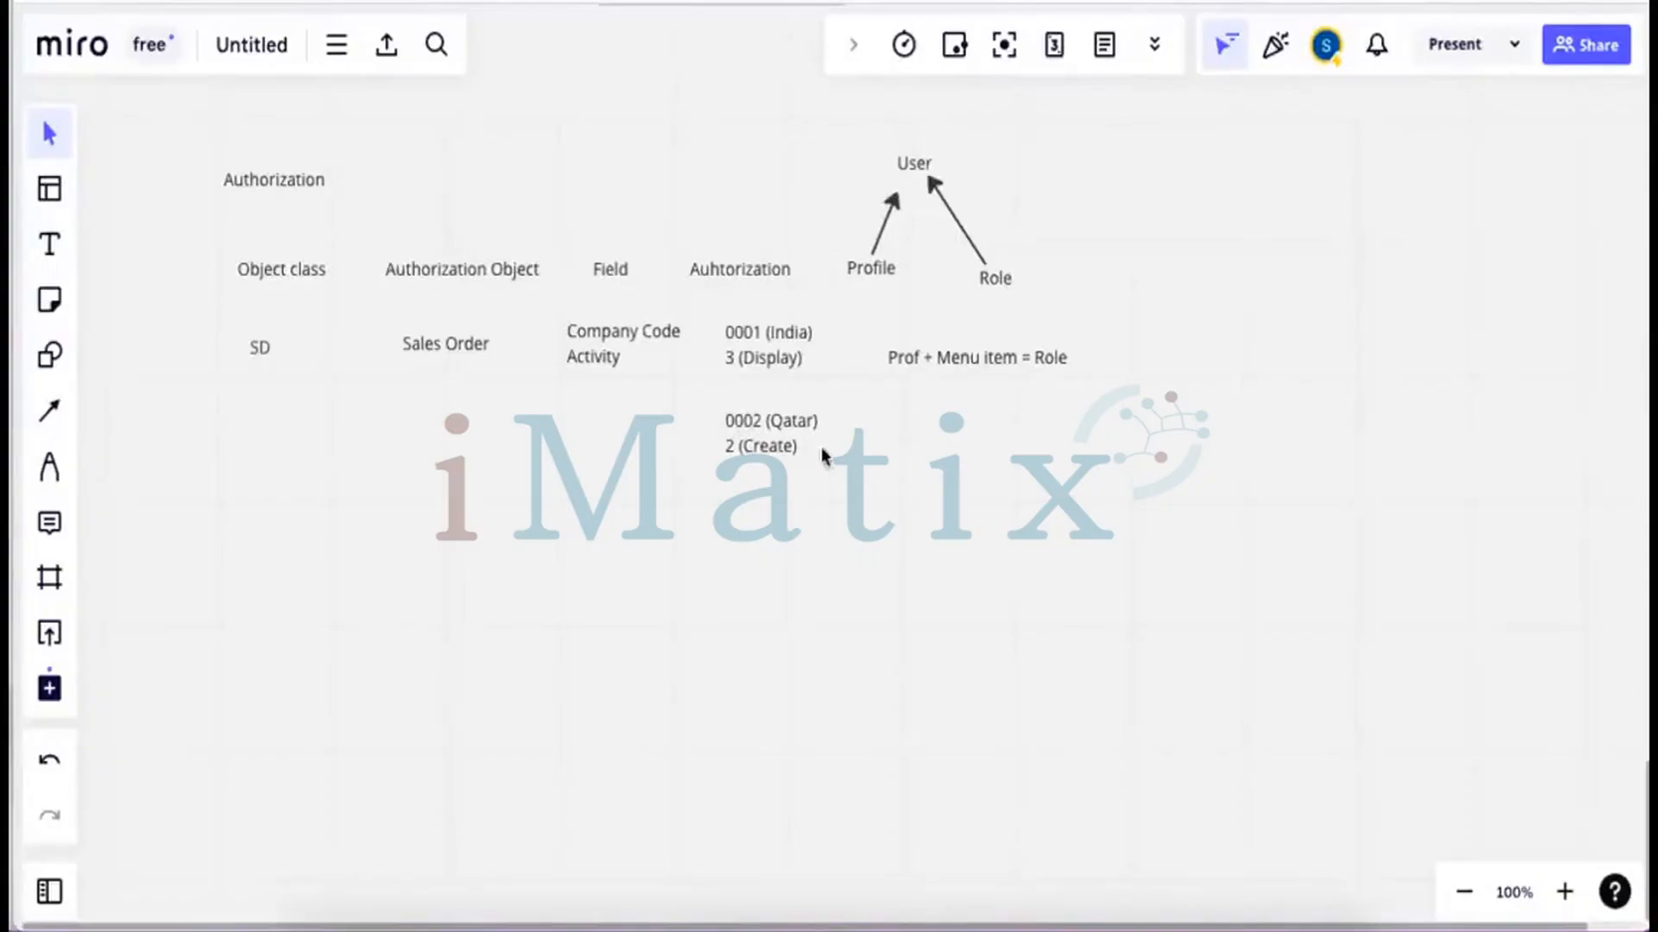
# Discard an empty text box and paste another copy of the 0001 (India) / 3 (Display) values
pyautogui.click(49, 244)
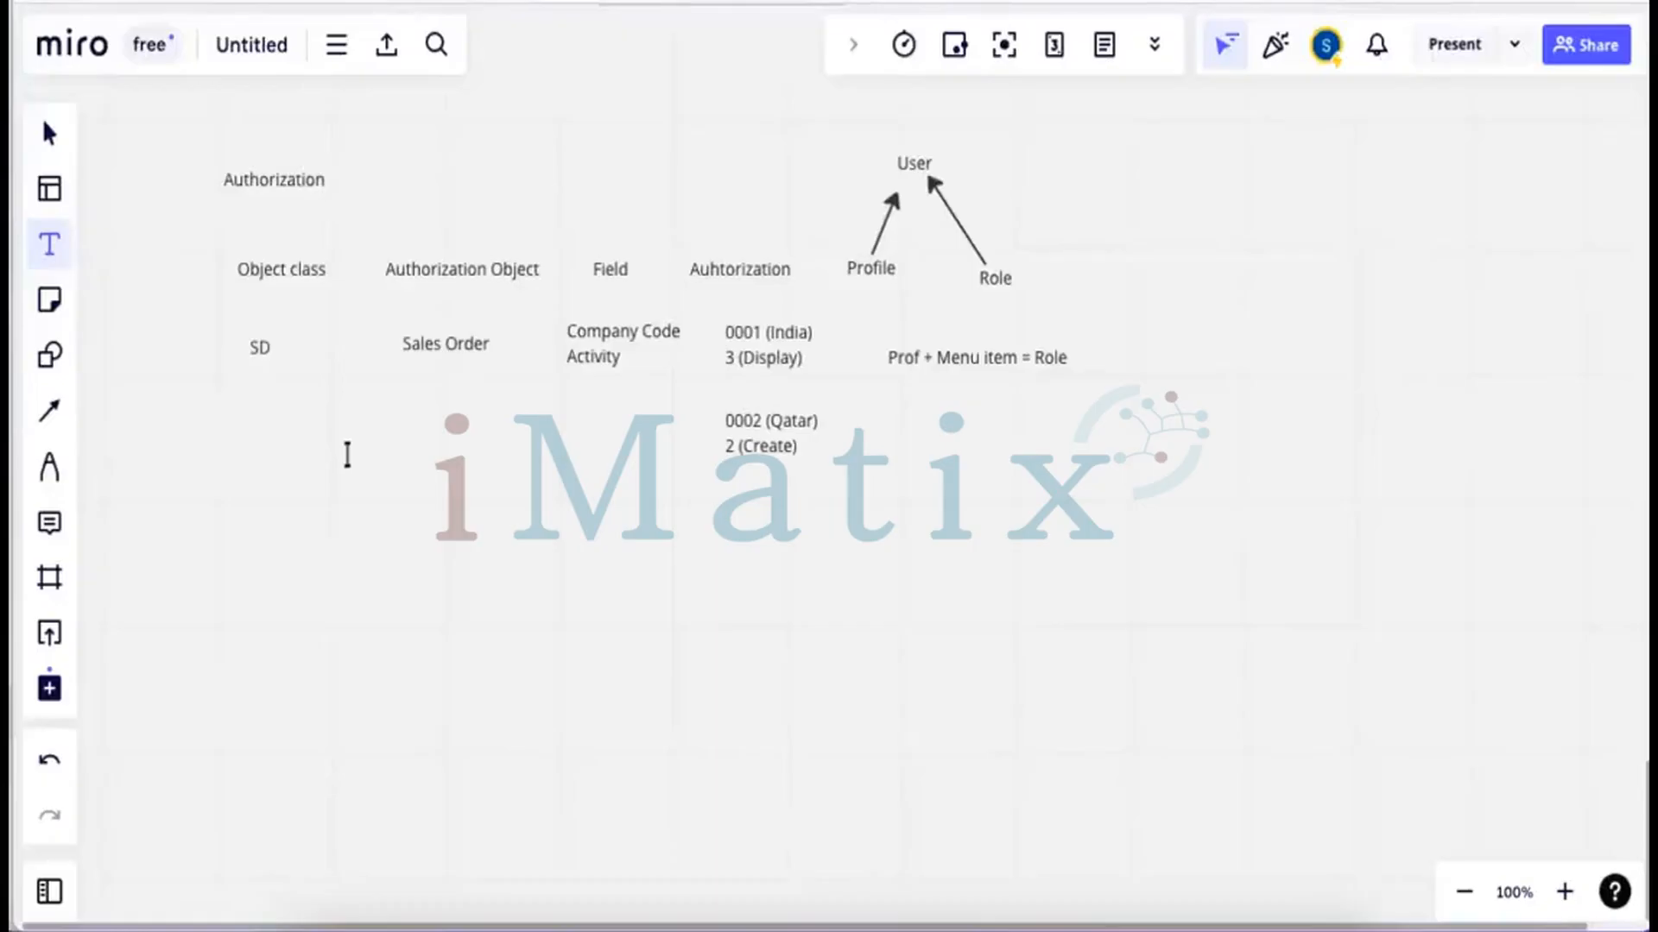
pyautogui.rightClick(391, 431)
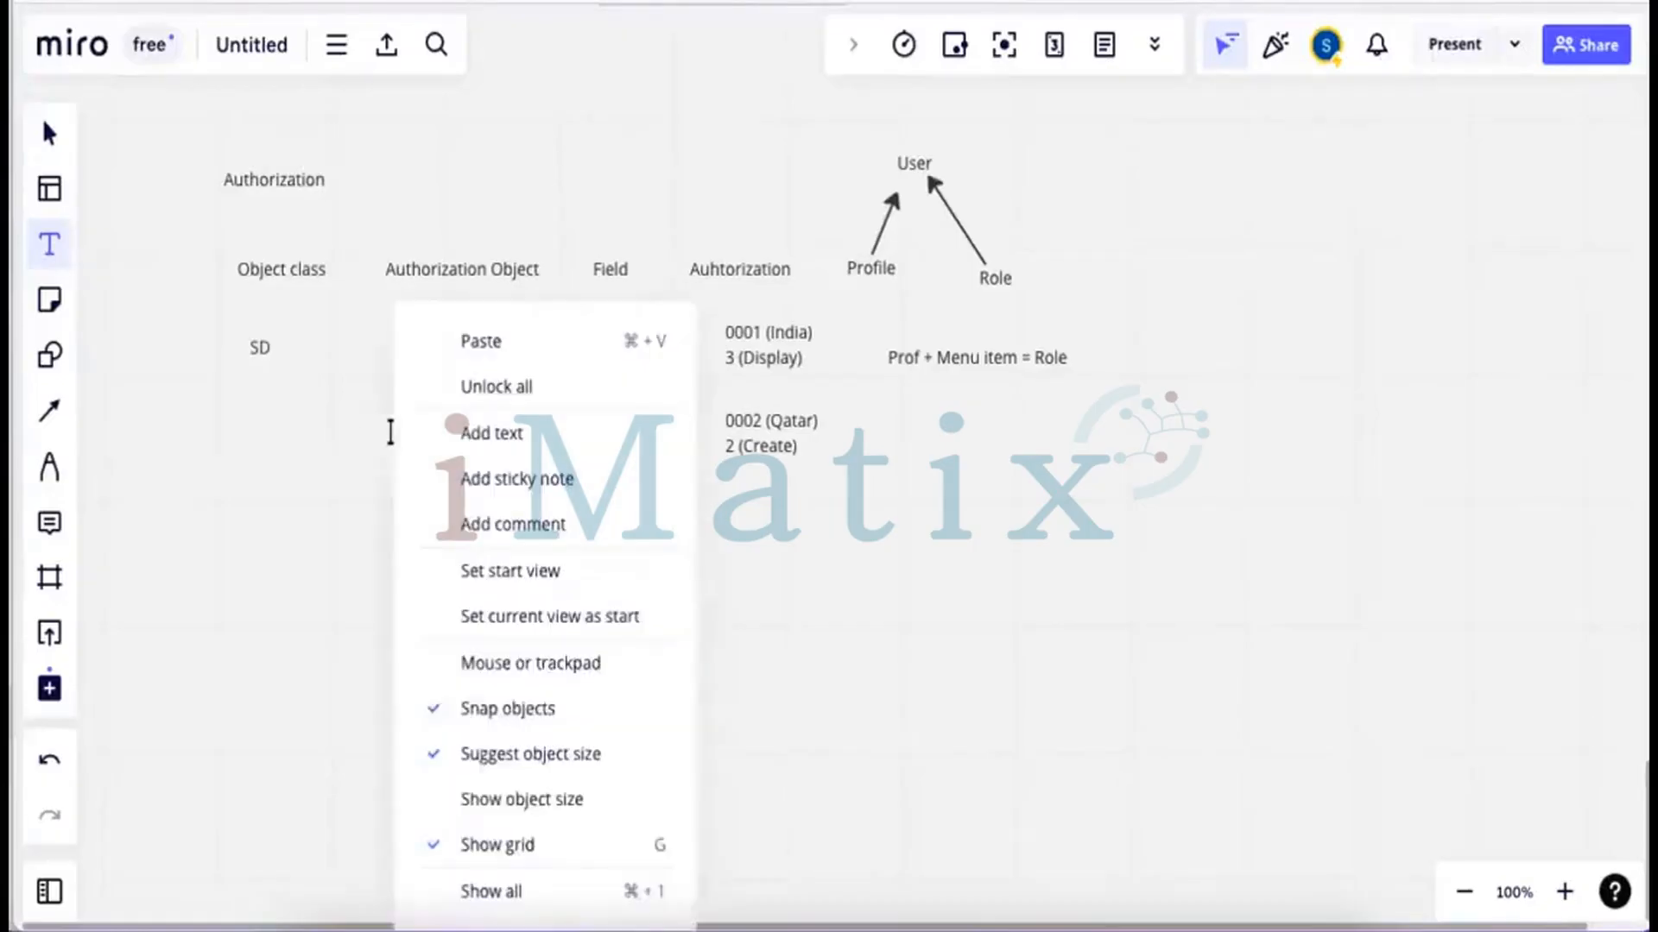
pyautogui.click(484, 449)
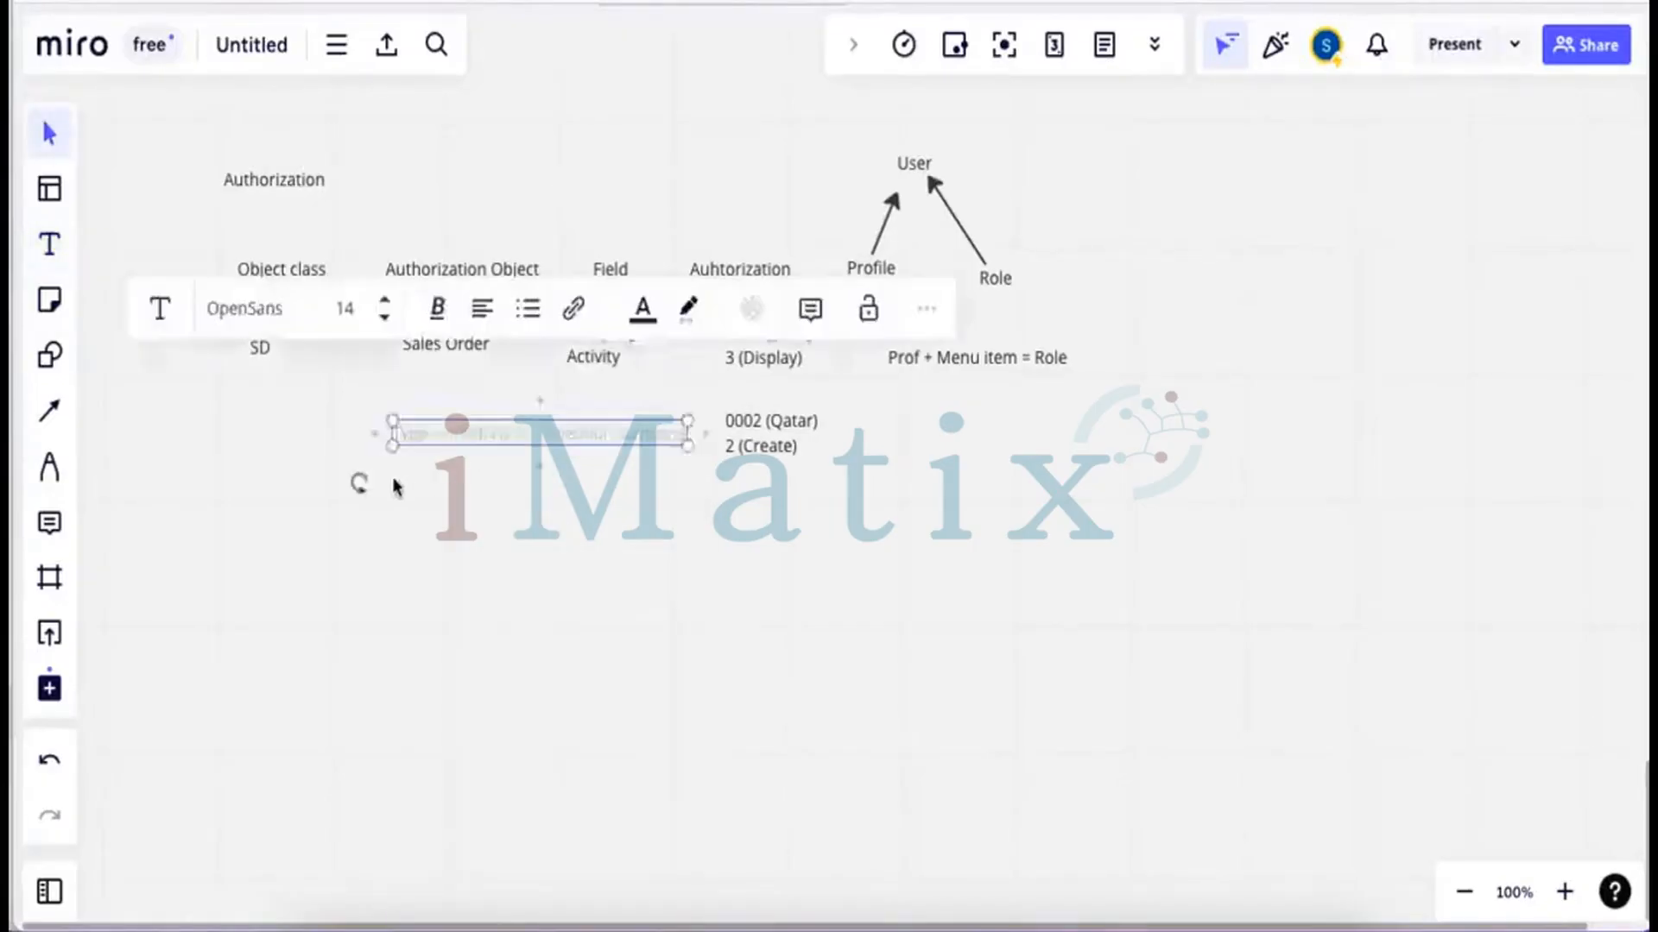
pyautogui.click(459, 459)
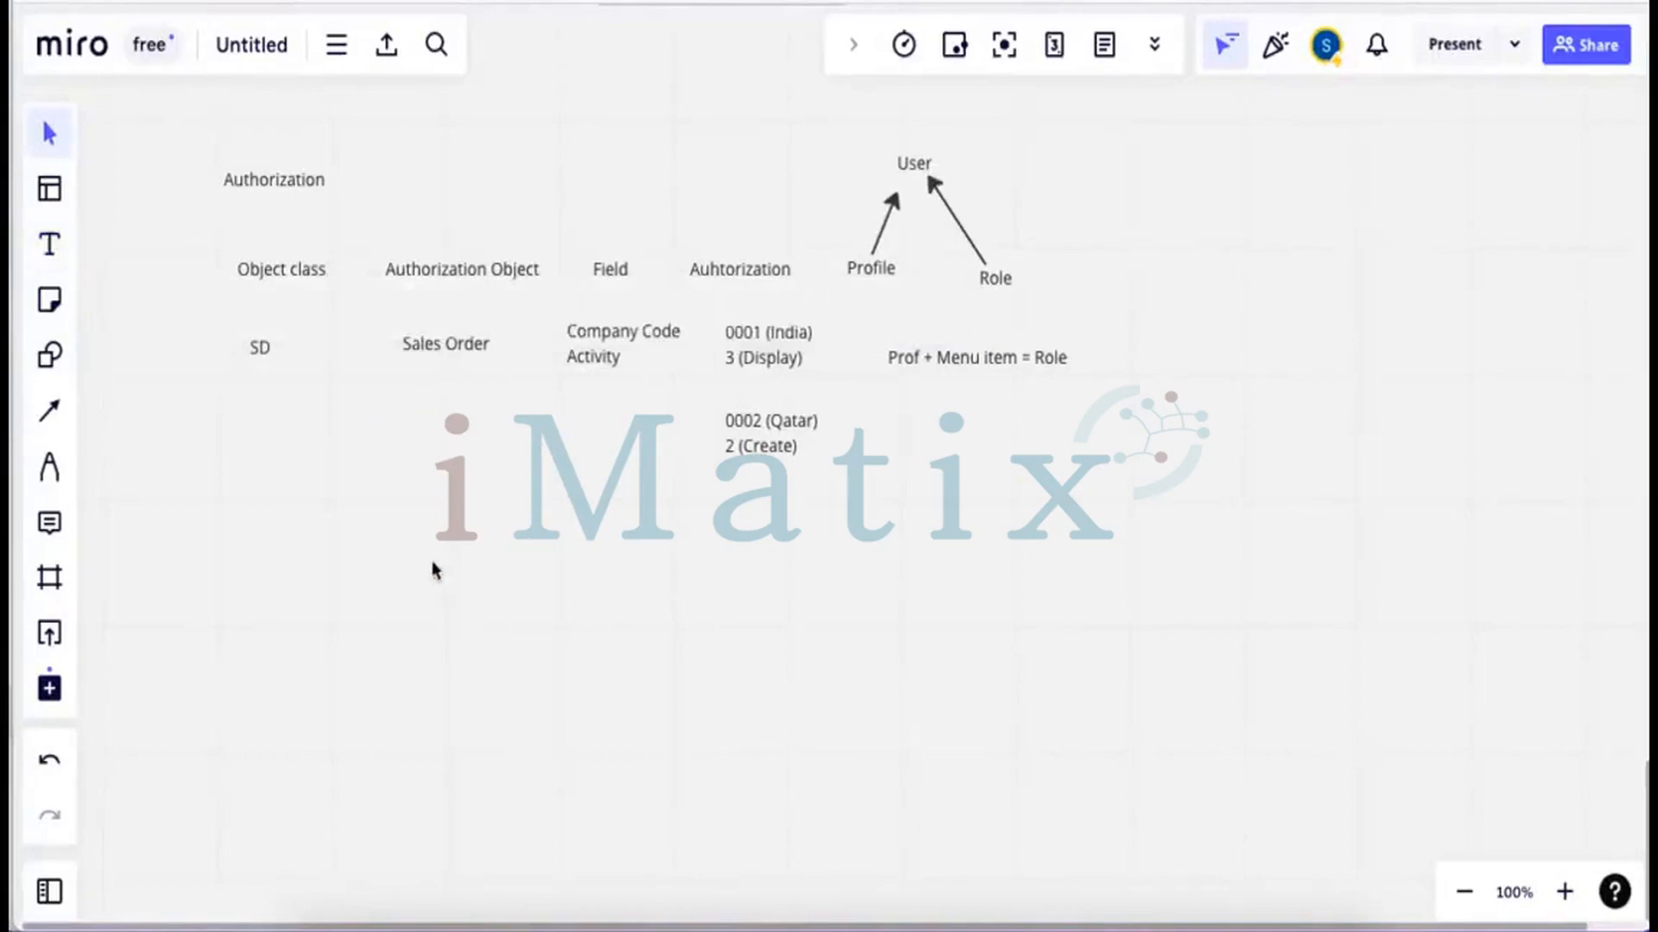
pyautogui.click(55, 247)
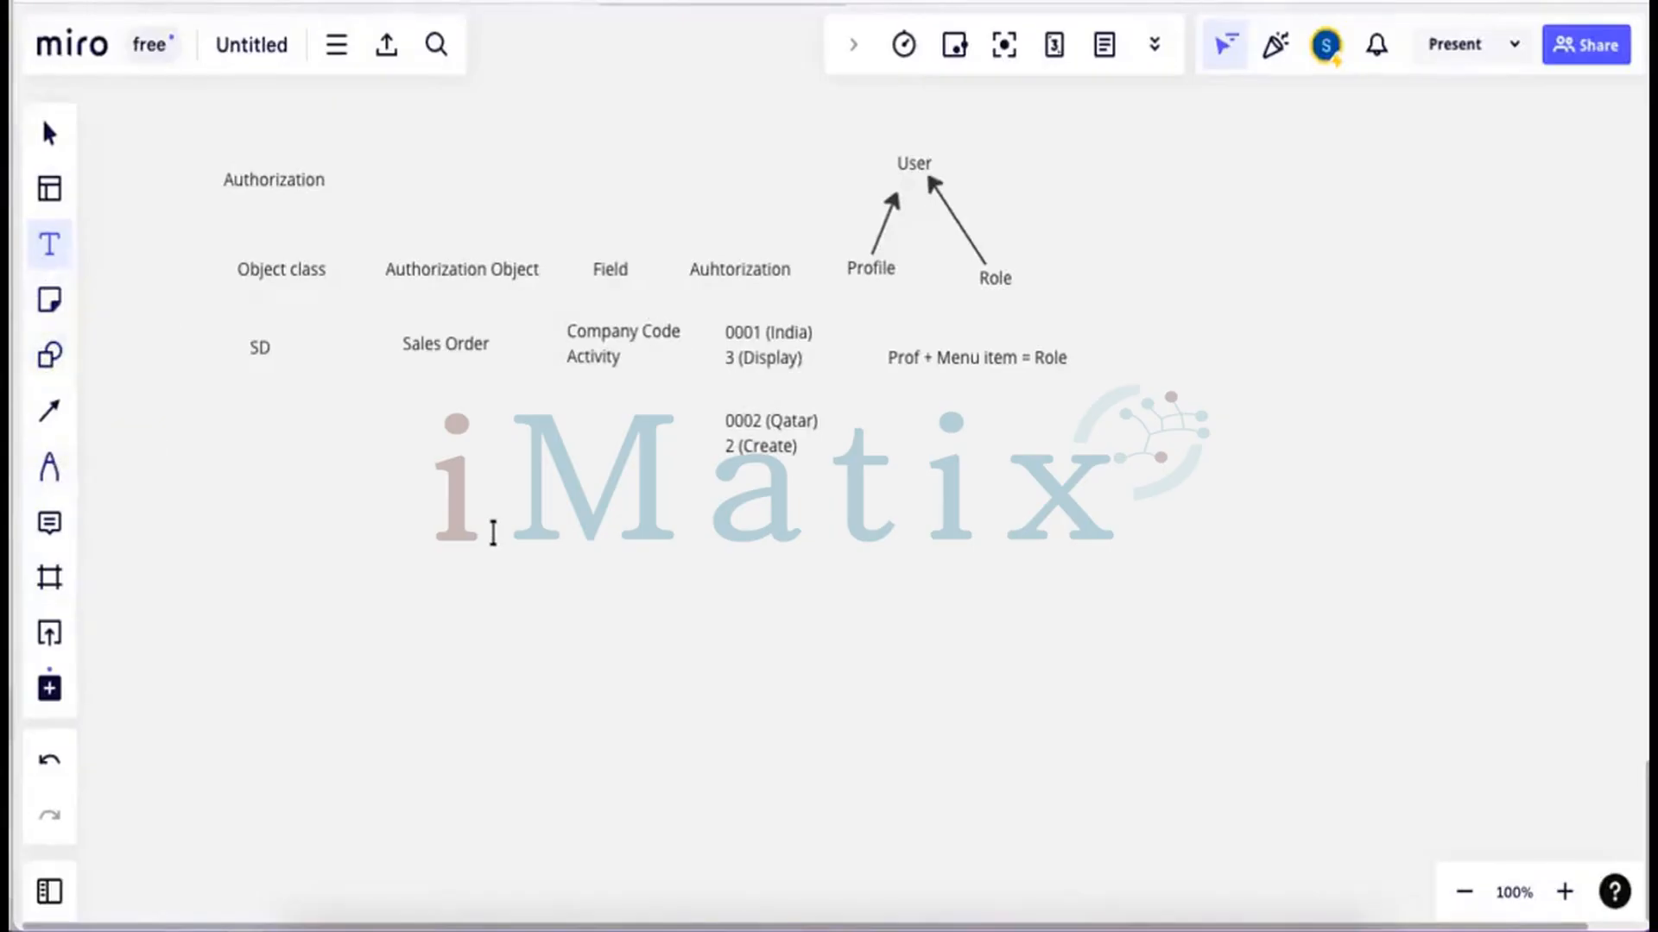
pyautogui.hotkey('ctrl', 'v')
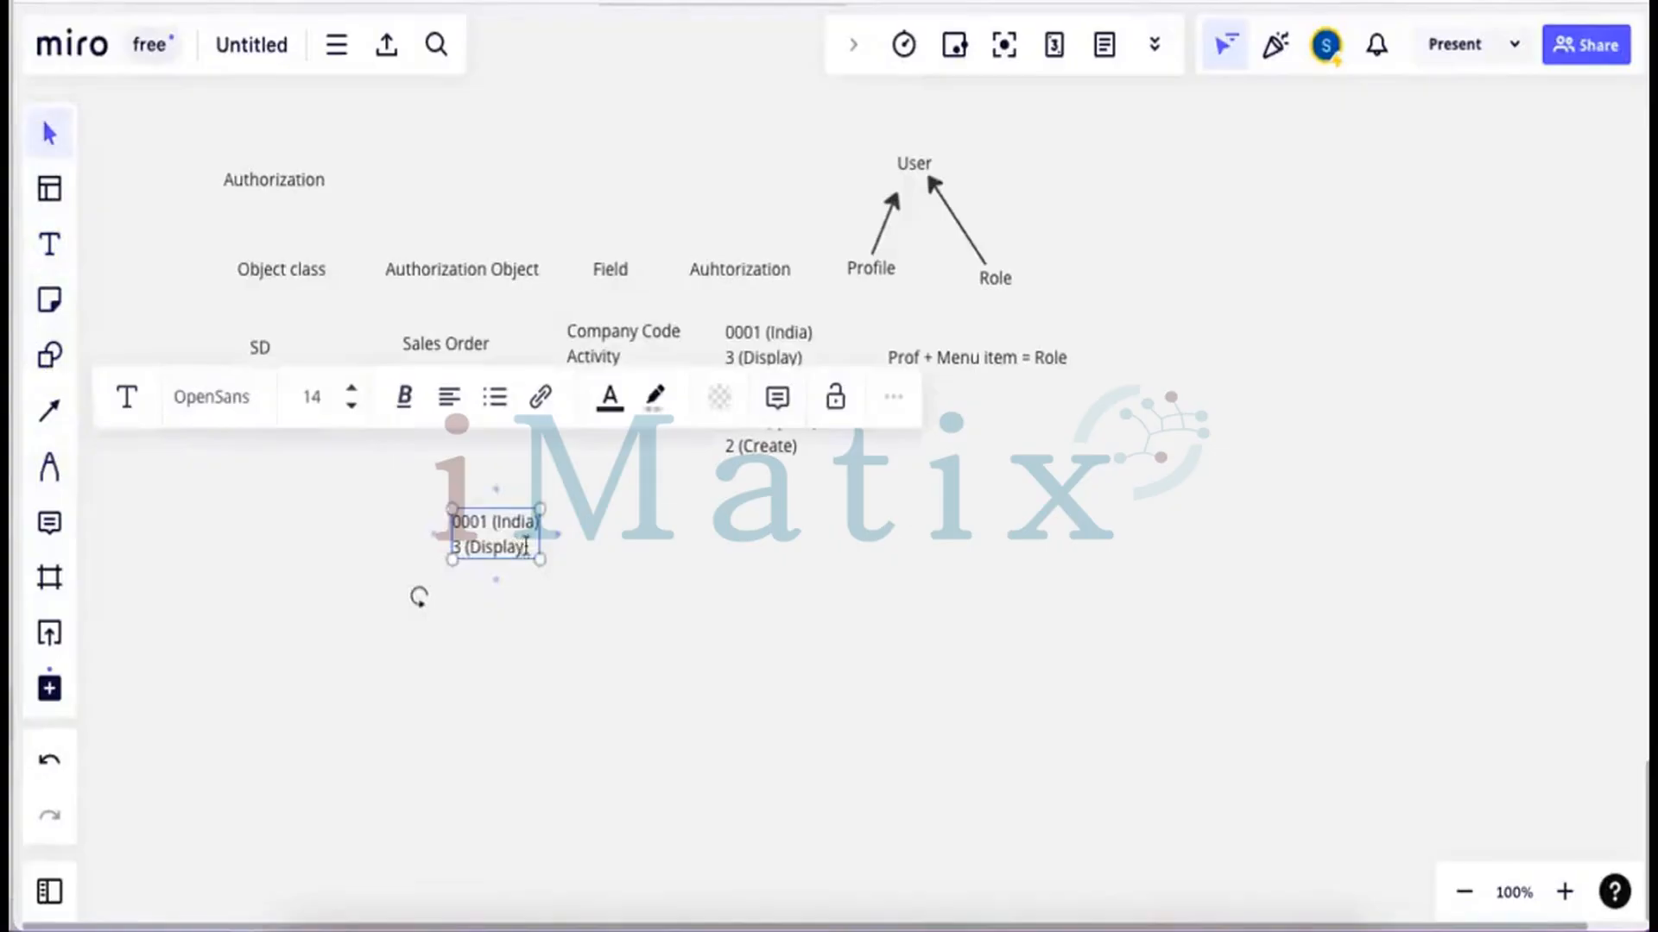
# Retype the copy as 'Roles and Profiles created by PFCG Tcode', widen it, and move it lower left
pyautogui.moveTo(530, 553); pyautogui.dragTo(454, 527)
pyautogui.write('R')
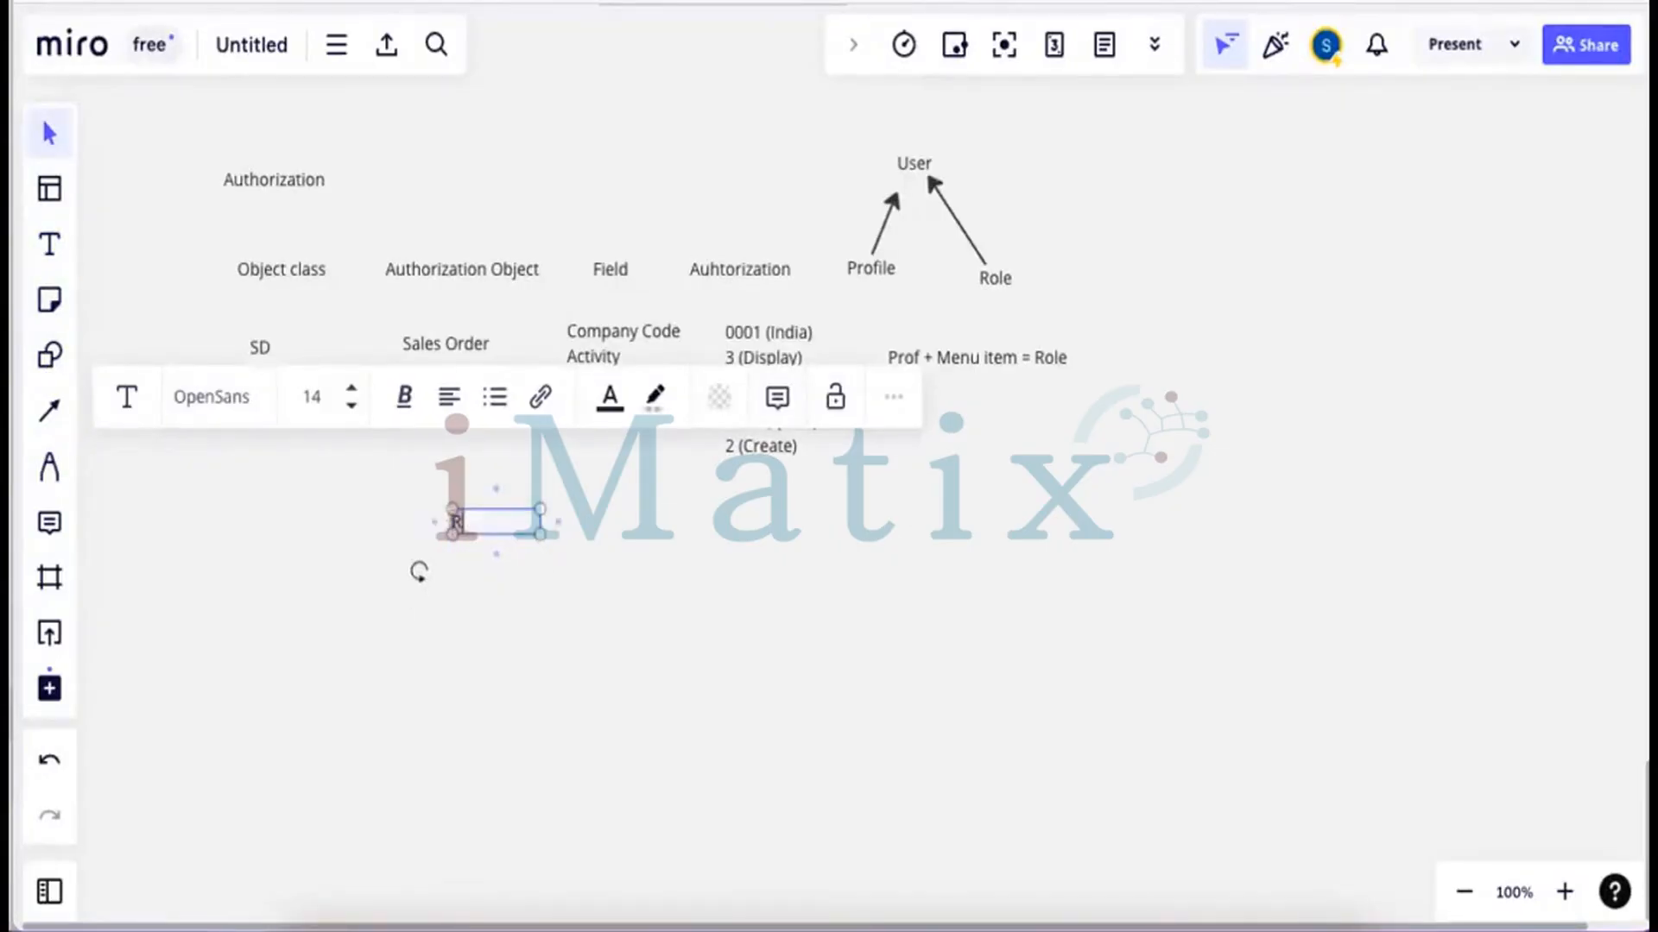
pyautogui.write('oles and Pro')
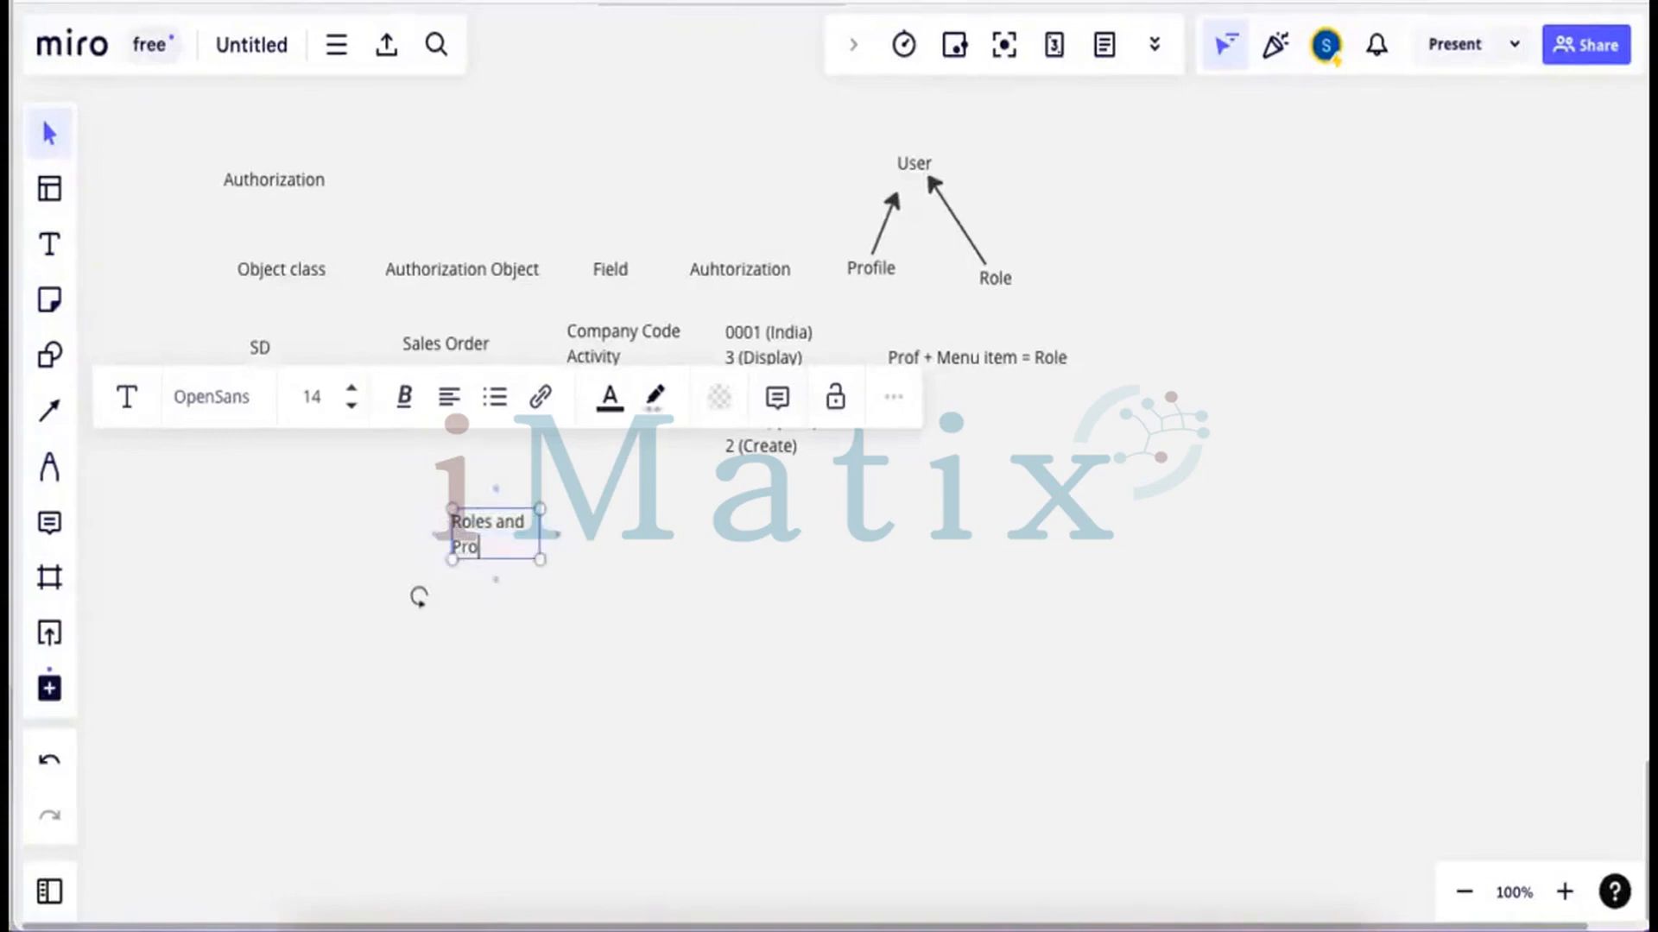
pyautogui.write('files created by ')
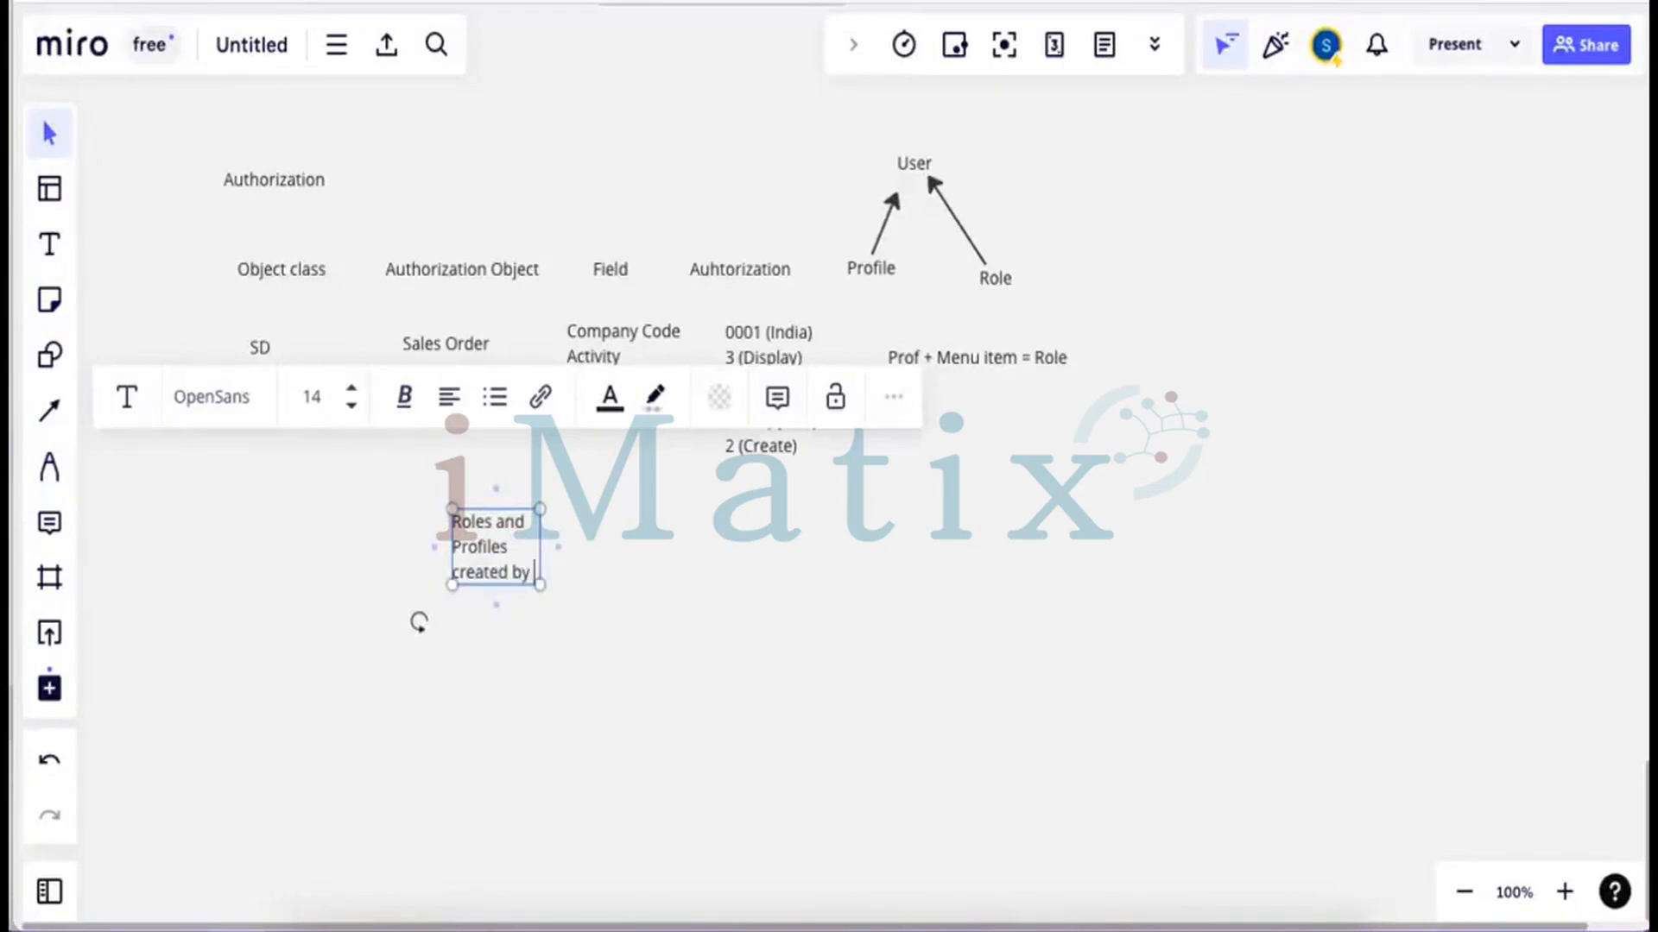
pyautogui.write('PFCG')
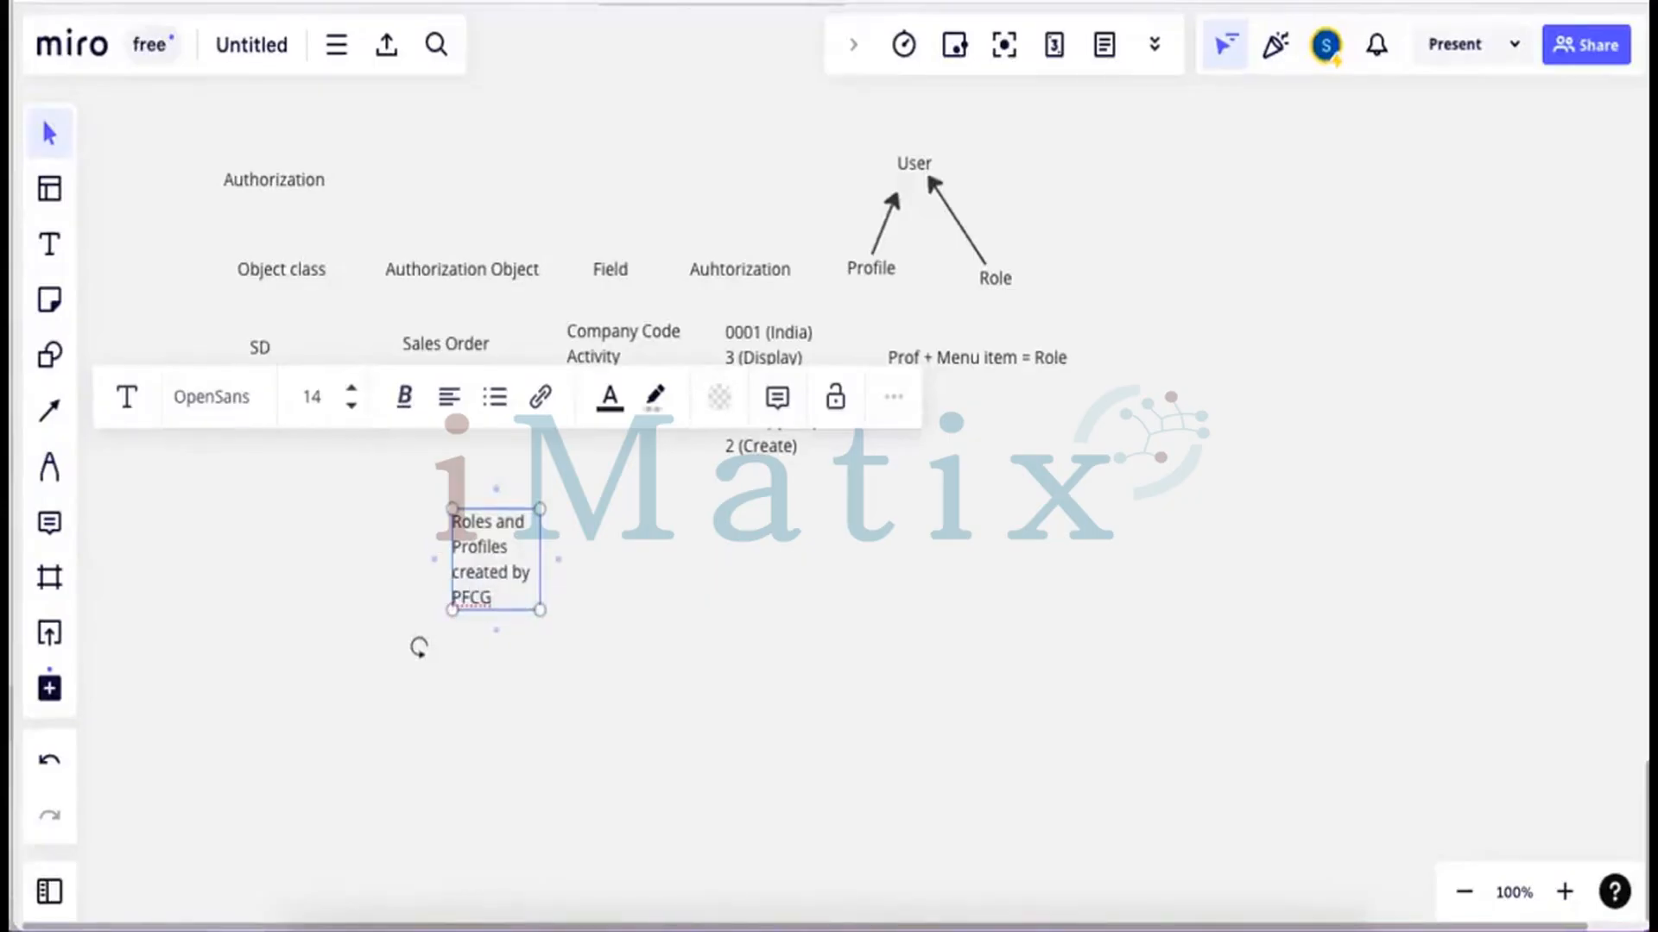
pyautogui.write(' Tcode')
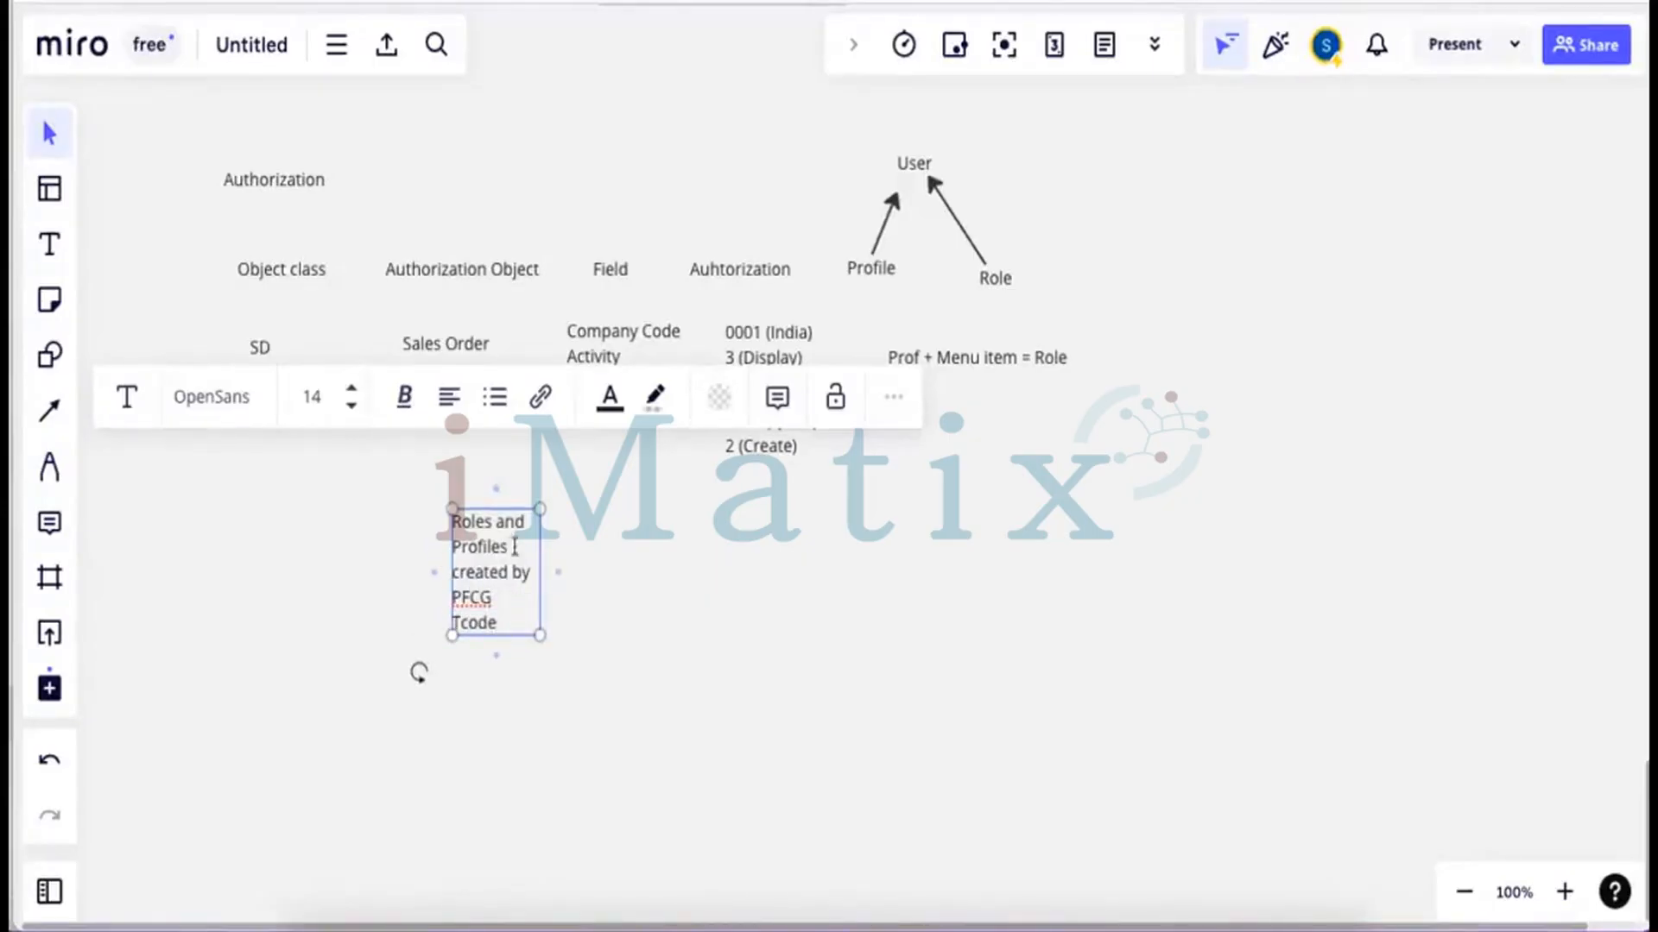
pyautogui.moveTo(540, 547); pyautogui.dragTo(879, 520)
pyautogui.click(674, 533)
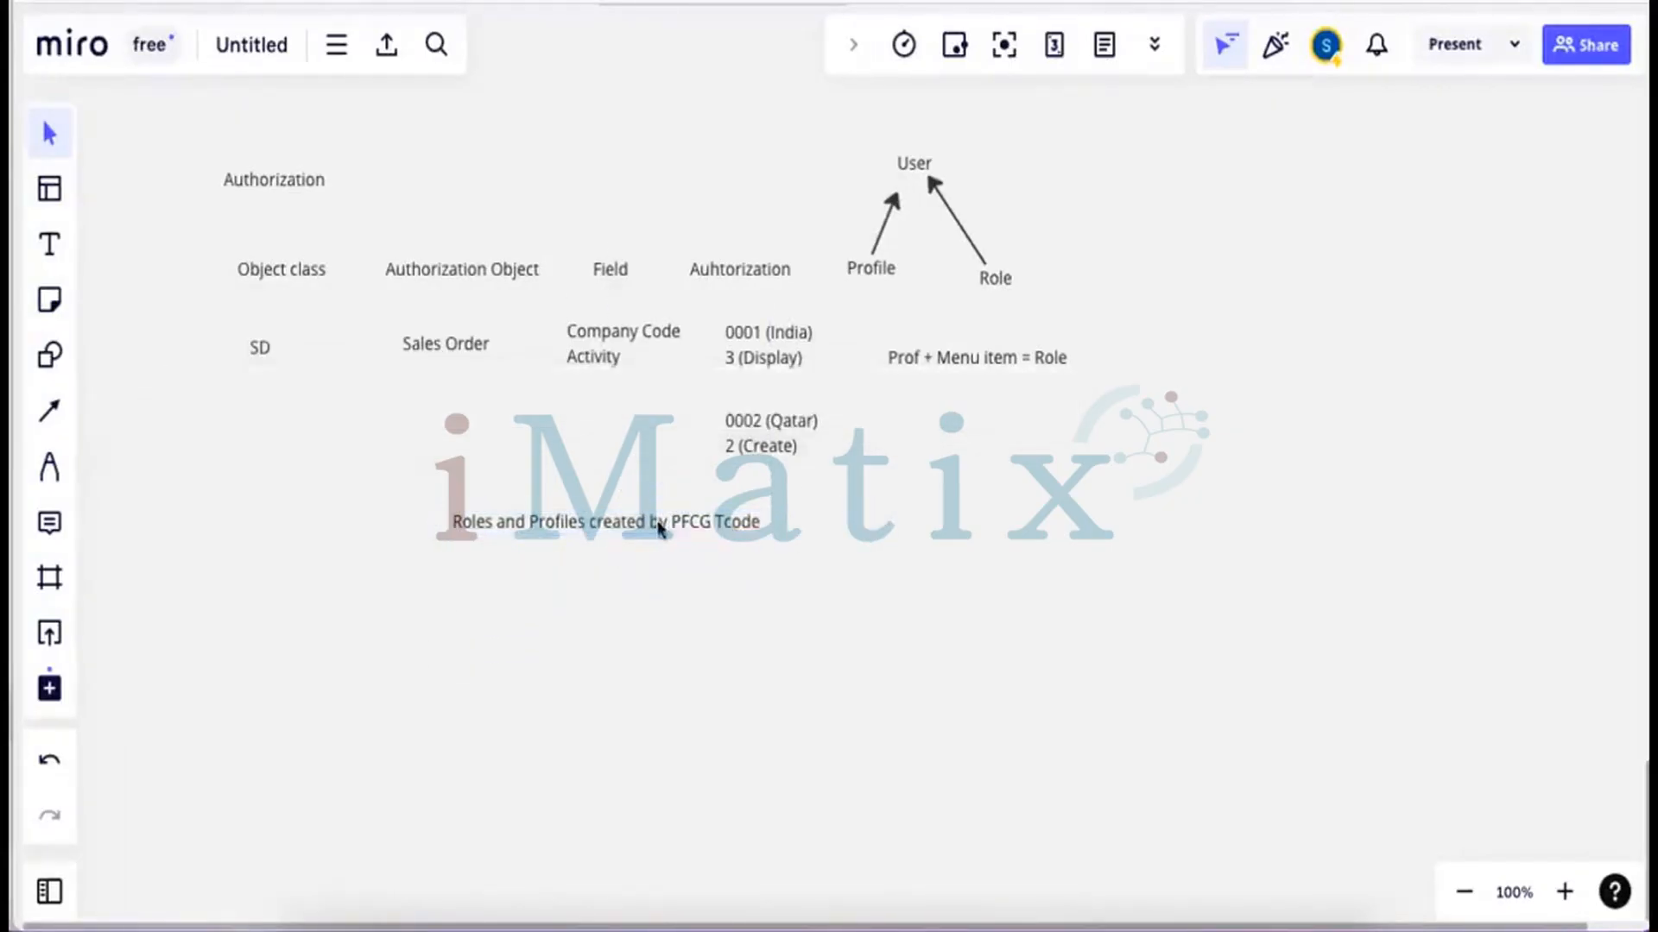
pyautogui.moveTo(659, 528); pyautogui.dragTo(475, 554)
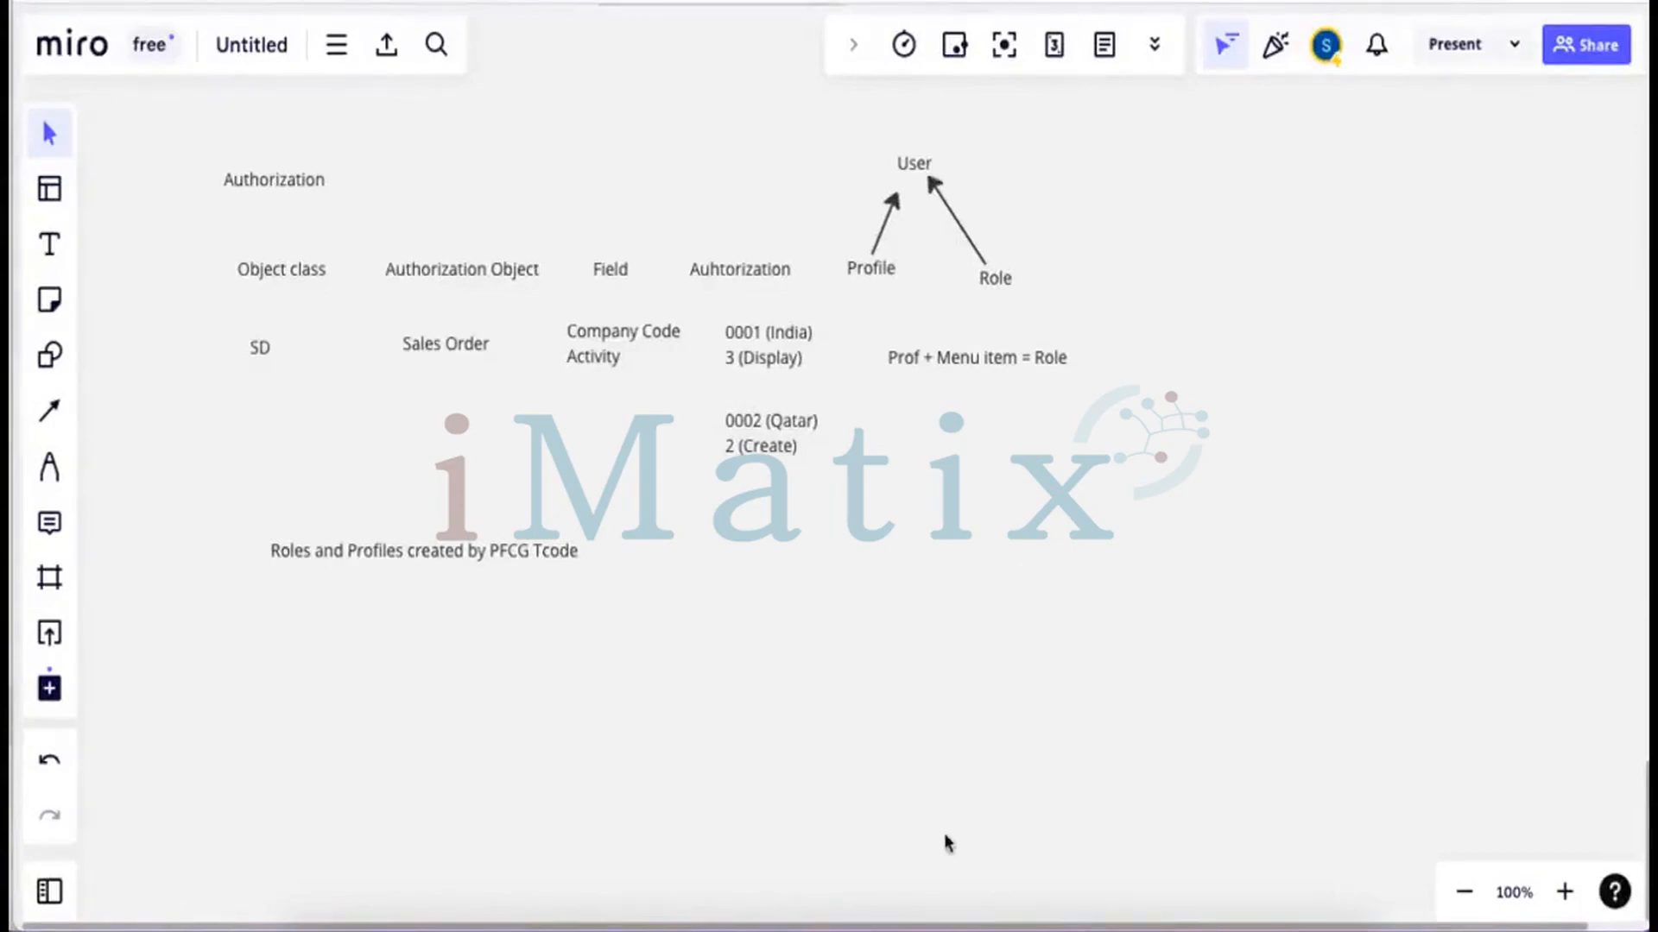
# In the SAP session, go back to Easy Access and create single role TESTROLE in PFCG
pyautogui.click(981, 888)
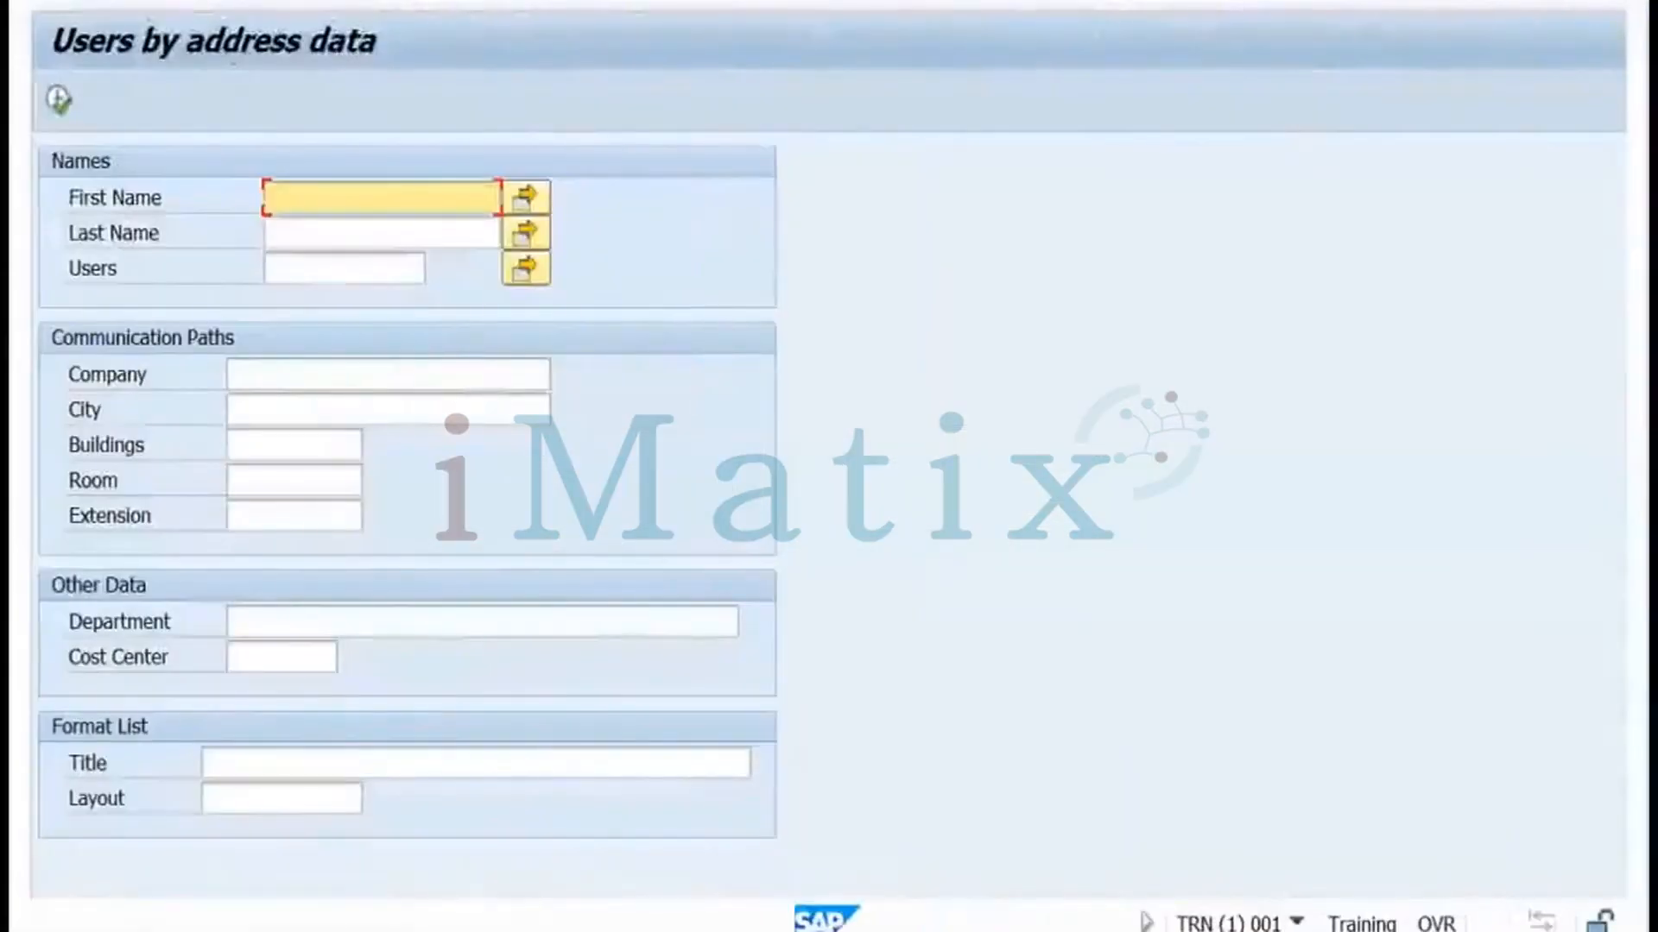
pyautogui.press('F3')
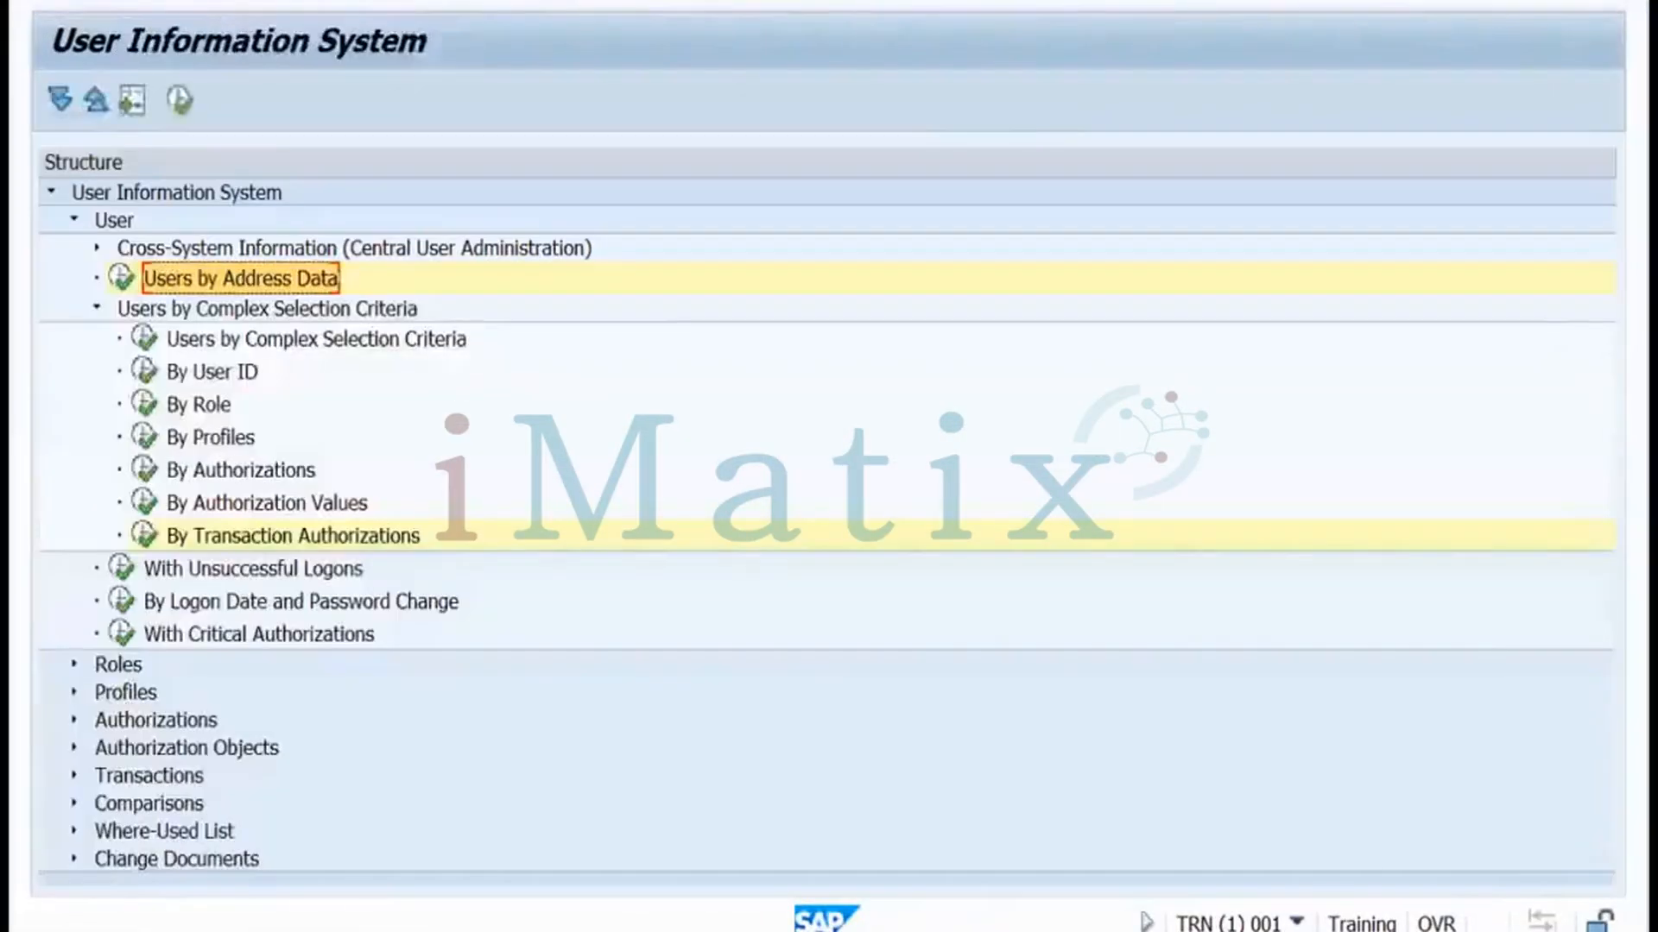
pyautogui.press('F3')
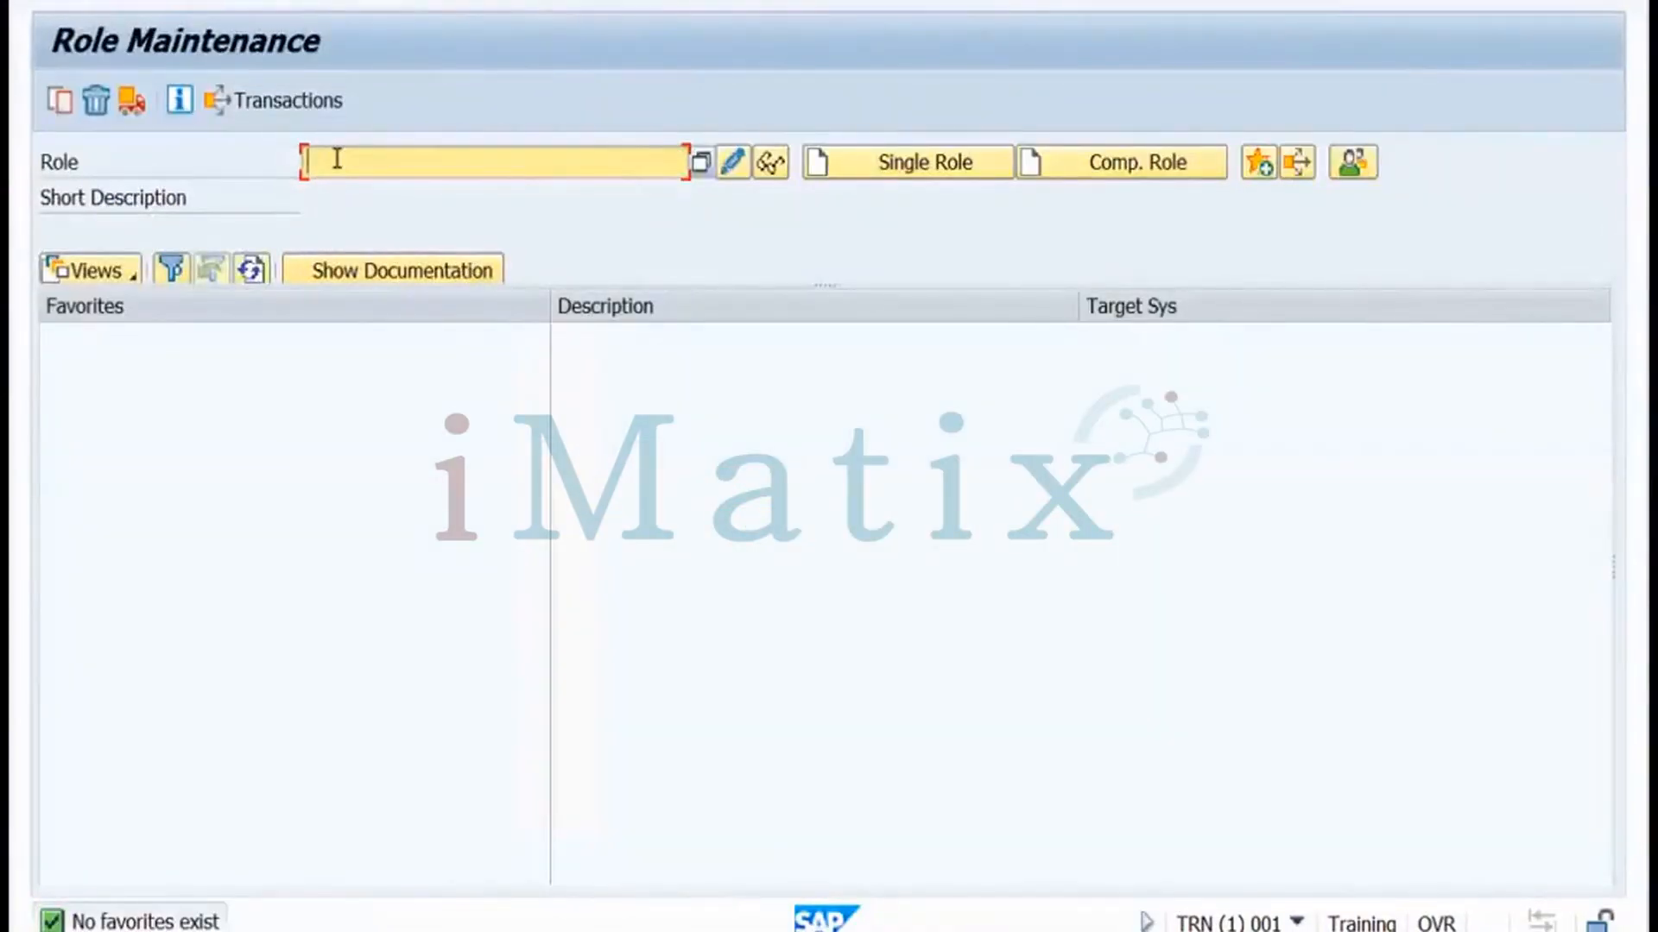
pyautogui.write('testrole')
pyautogui.click(880, 175)
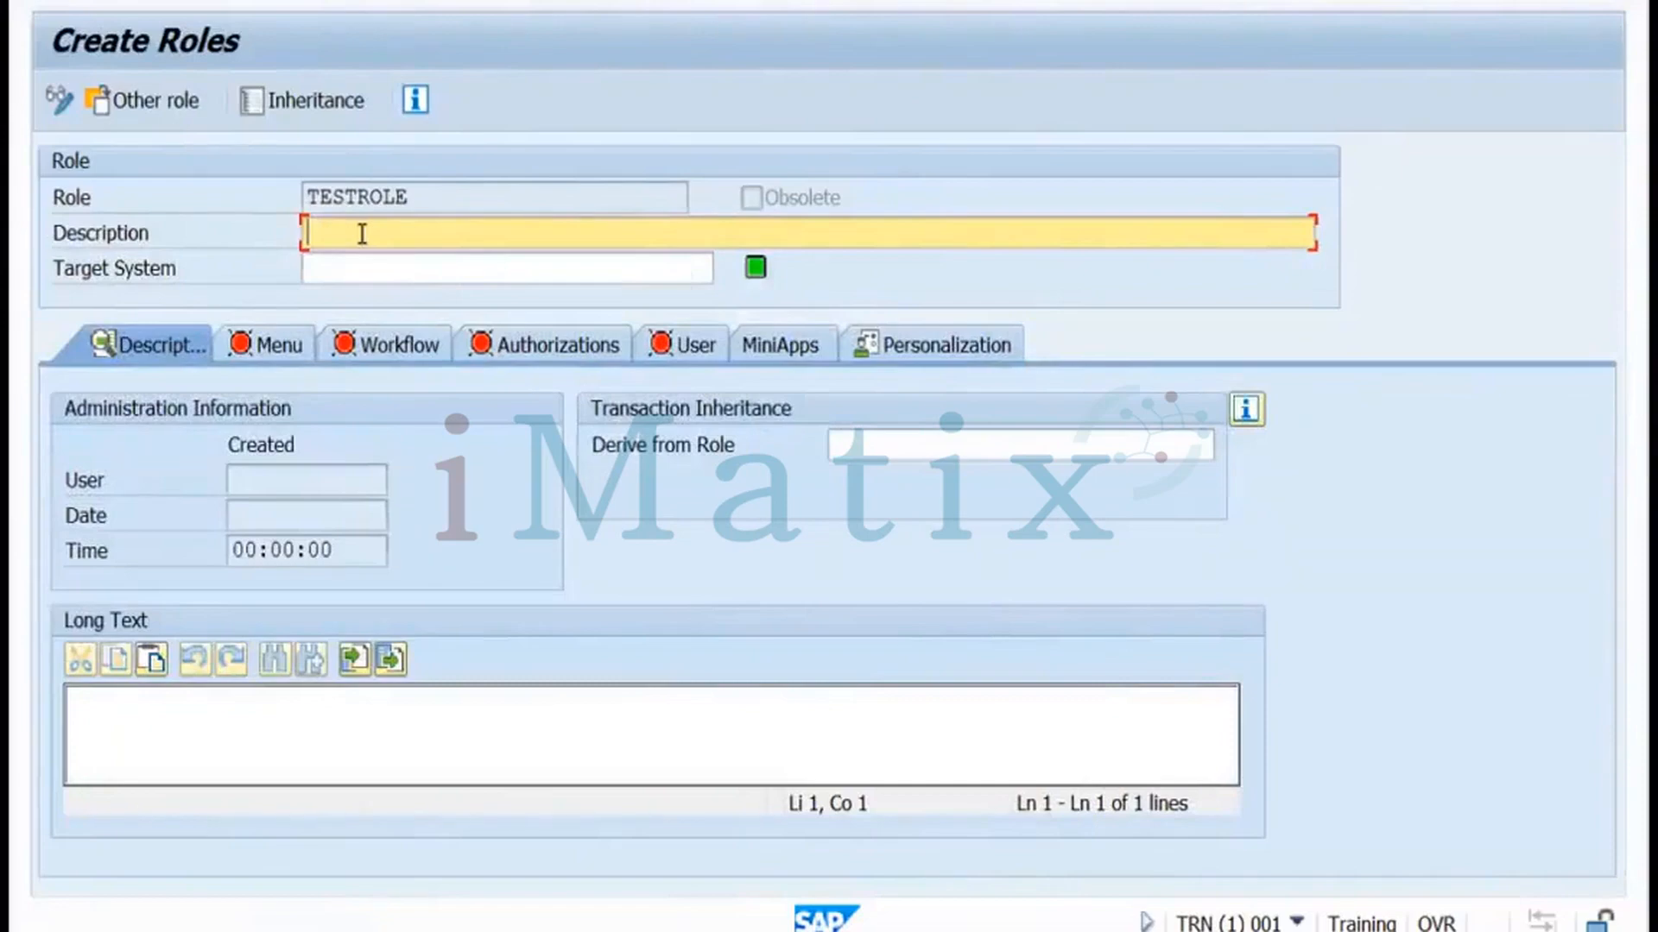
# Give TESTROLE the description 'Role' and save it before opening the Menu tab
pyautogui.write('Role')
pyautogui.click(276, 355)
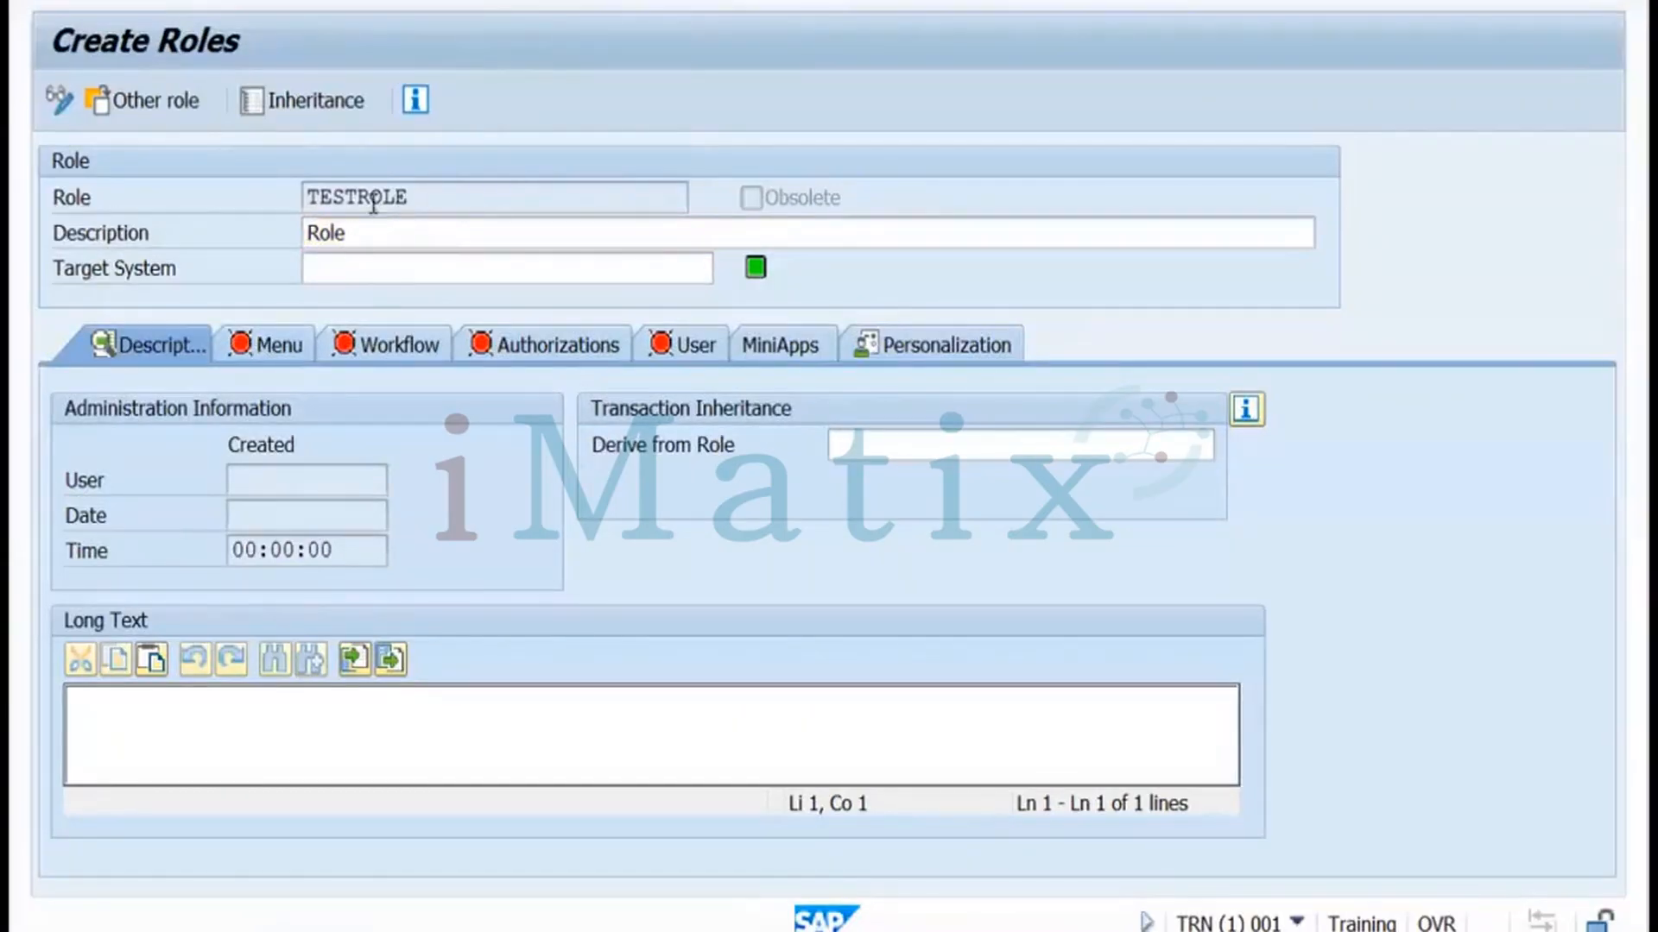
pyautogui.click(276, 343)
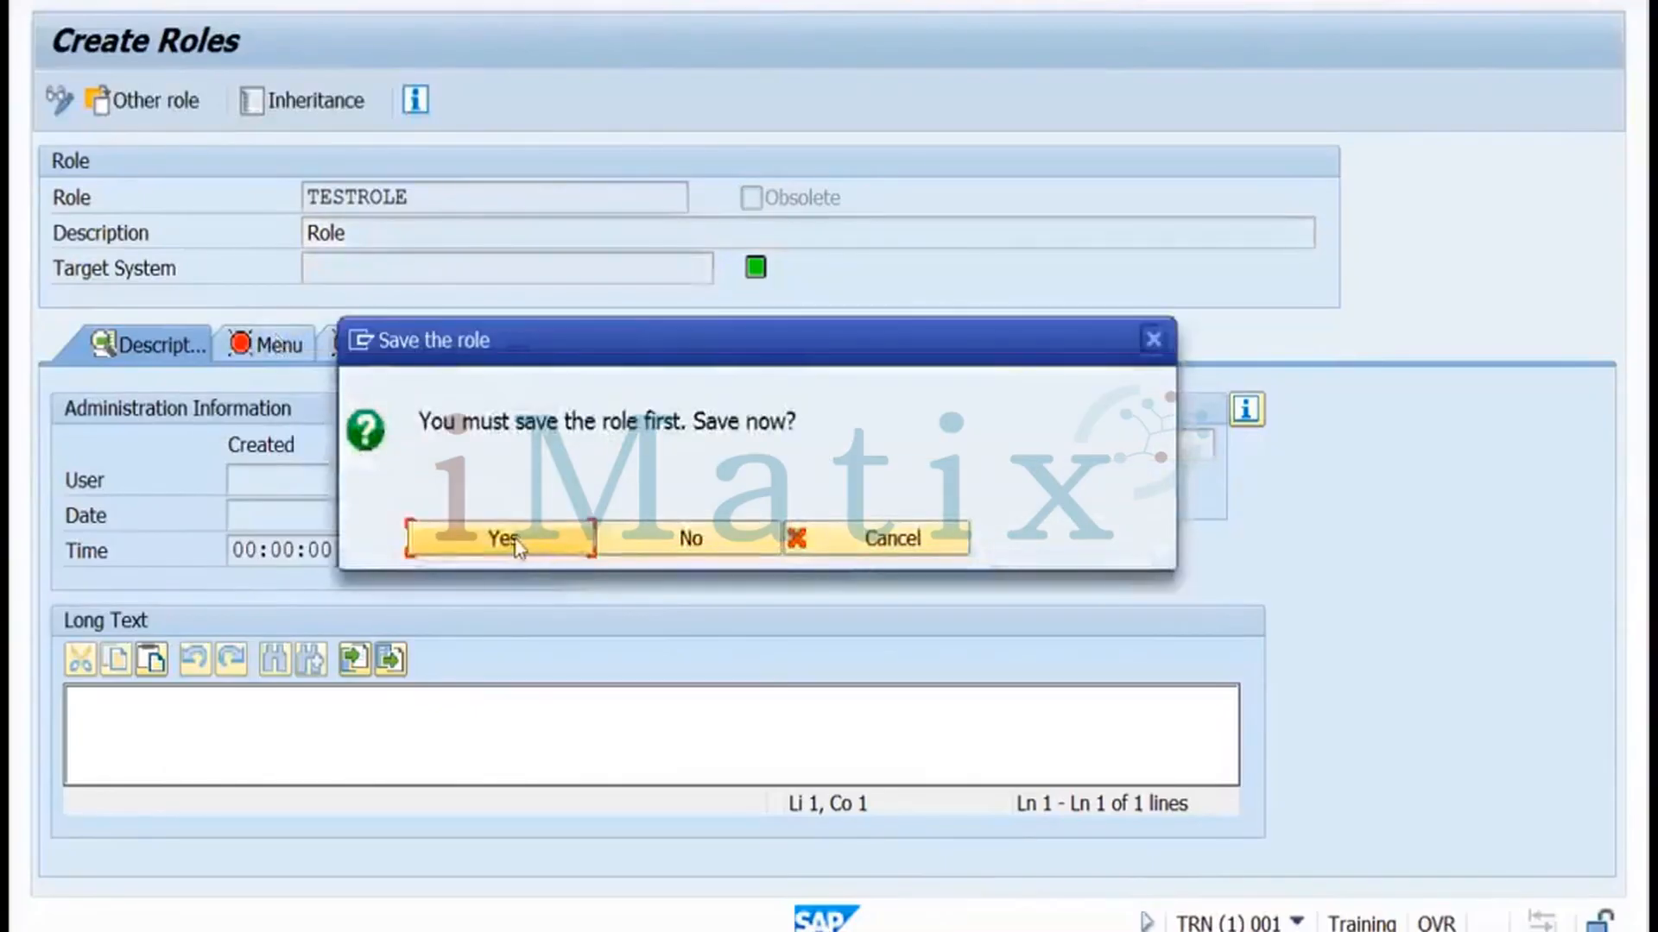
pyautogui.click(516, 541)
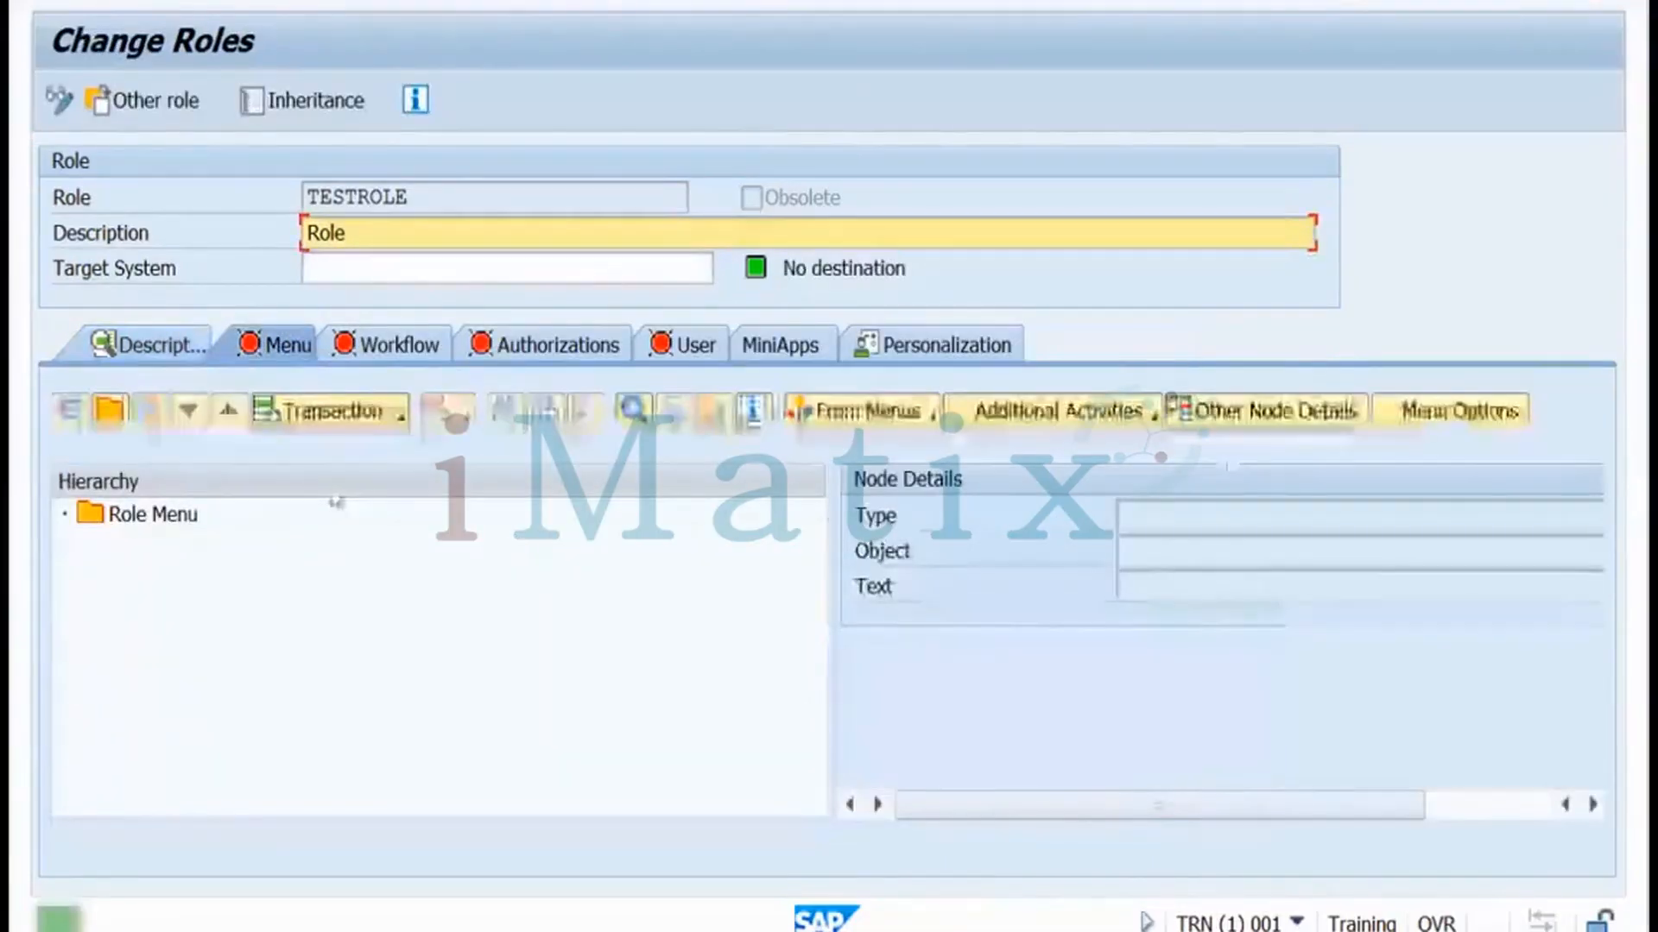
pyautogui.click(402, 416)
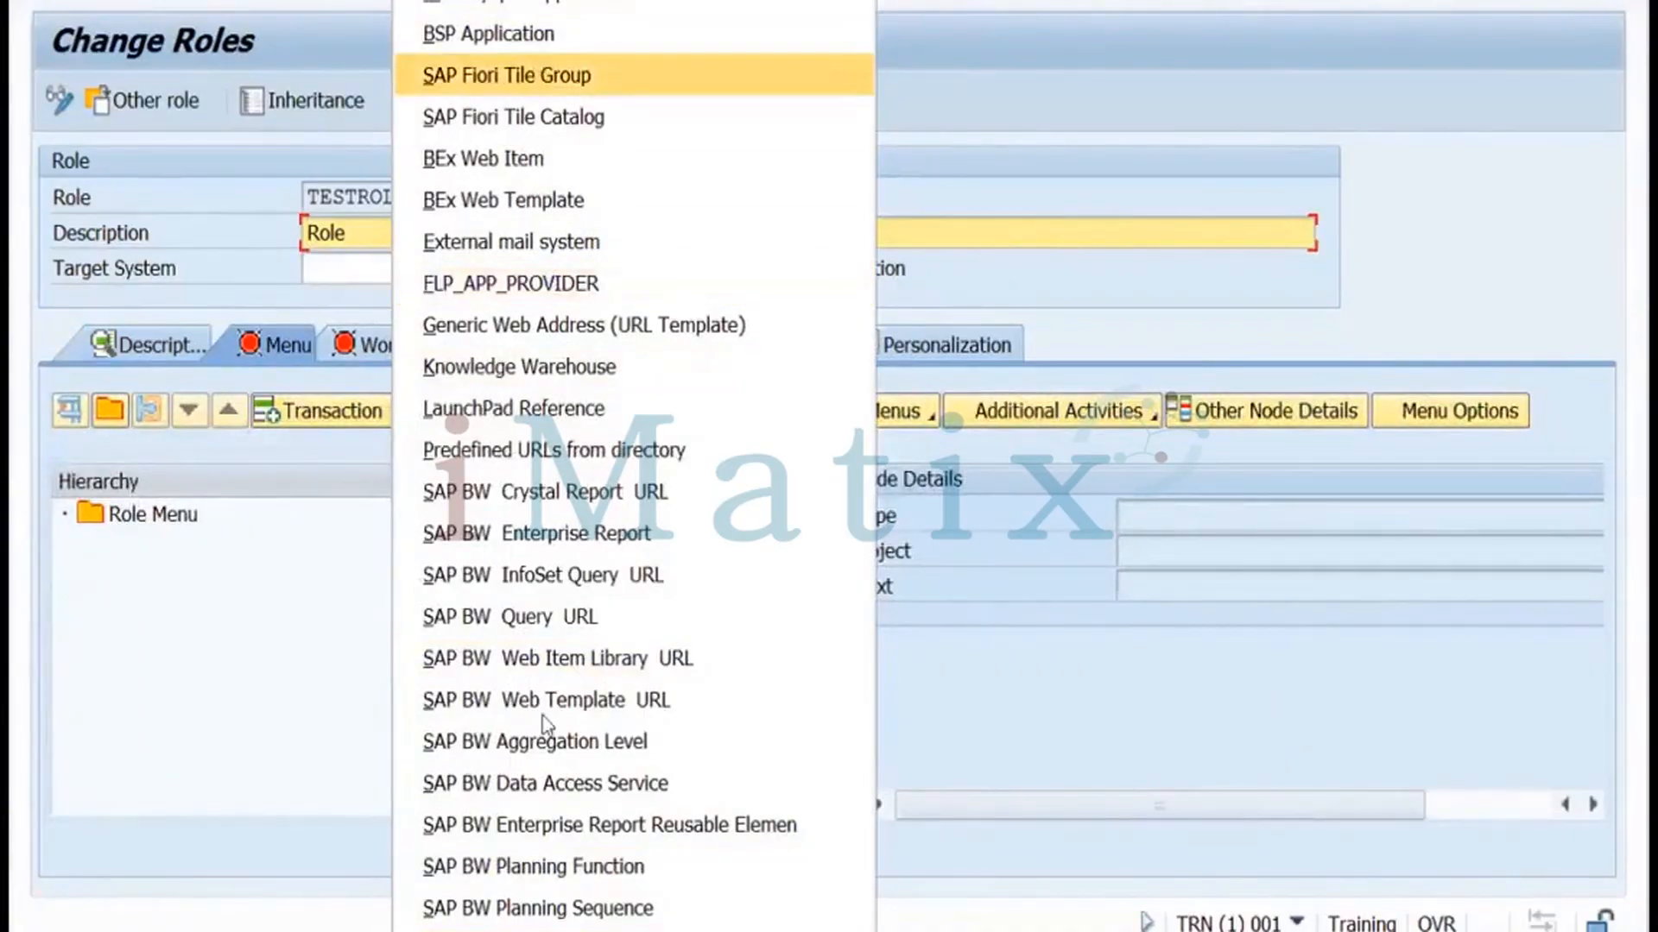
pyautogui.scroll(-1, 547, 924)
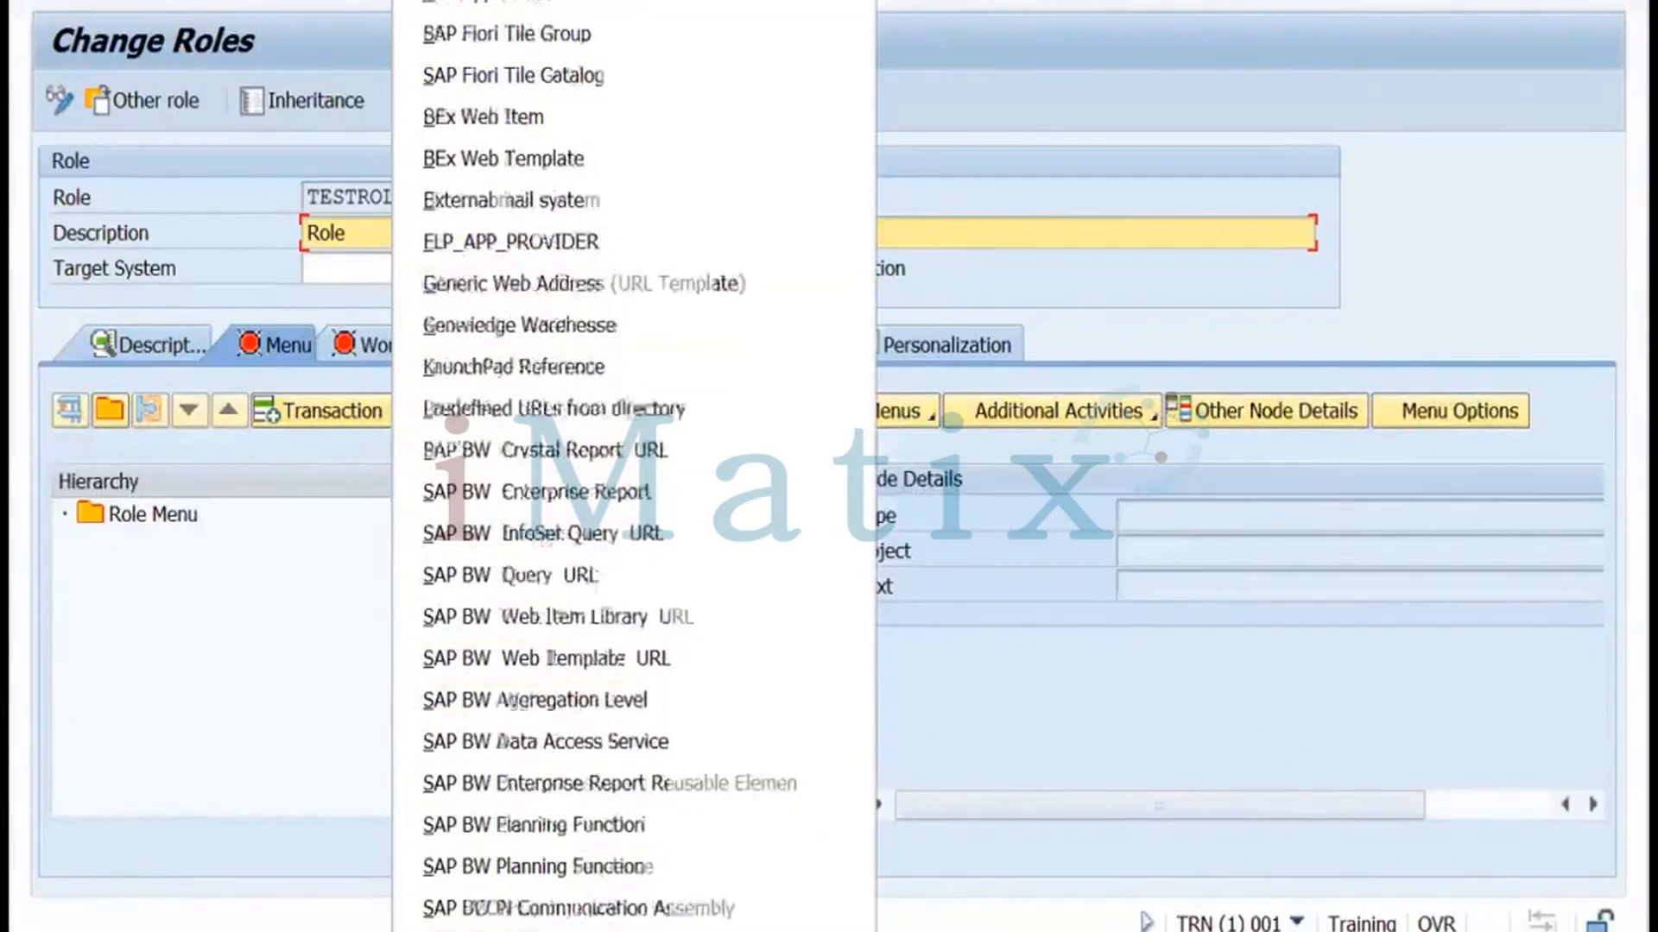
pyautogui.scroll(-4, 548, 924)
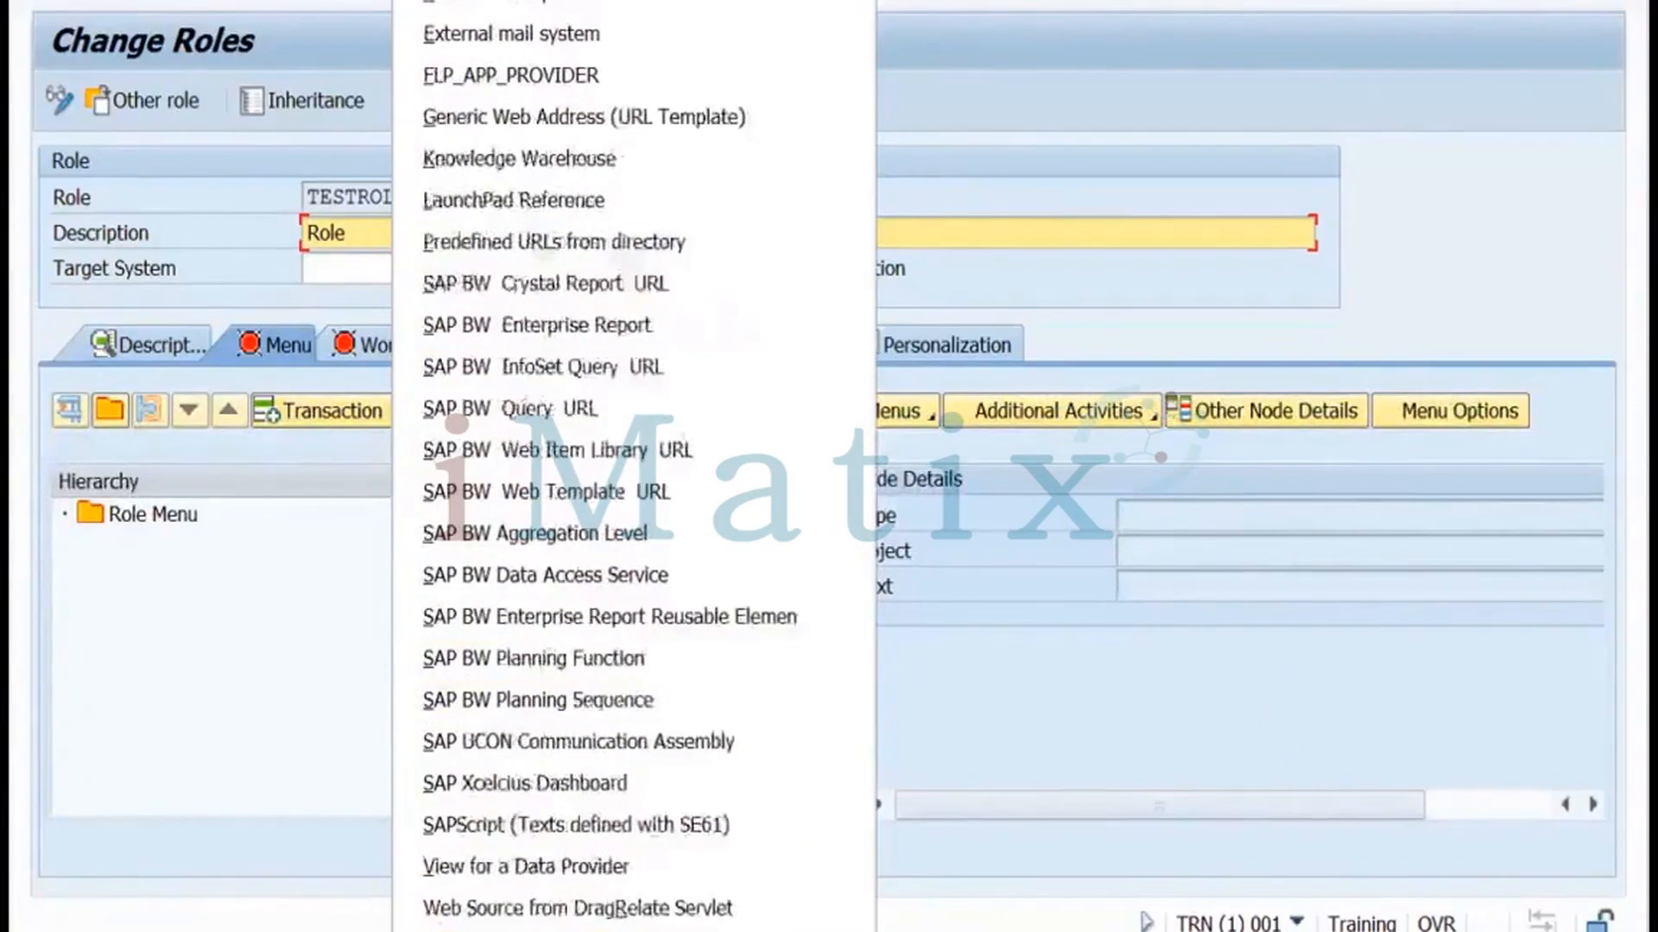
pyautogui.click(548, 929)
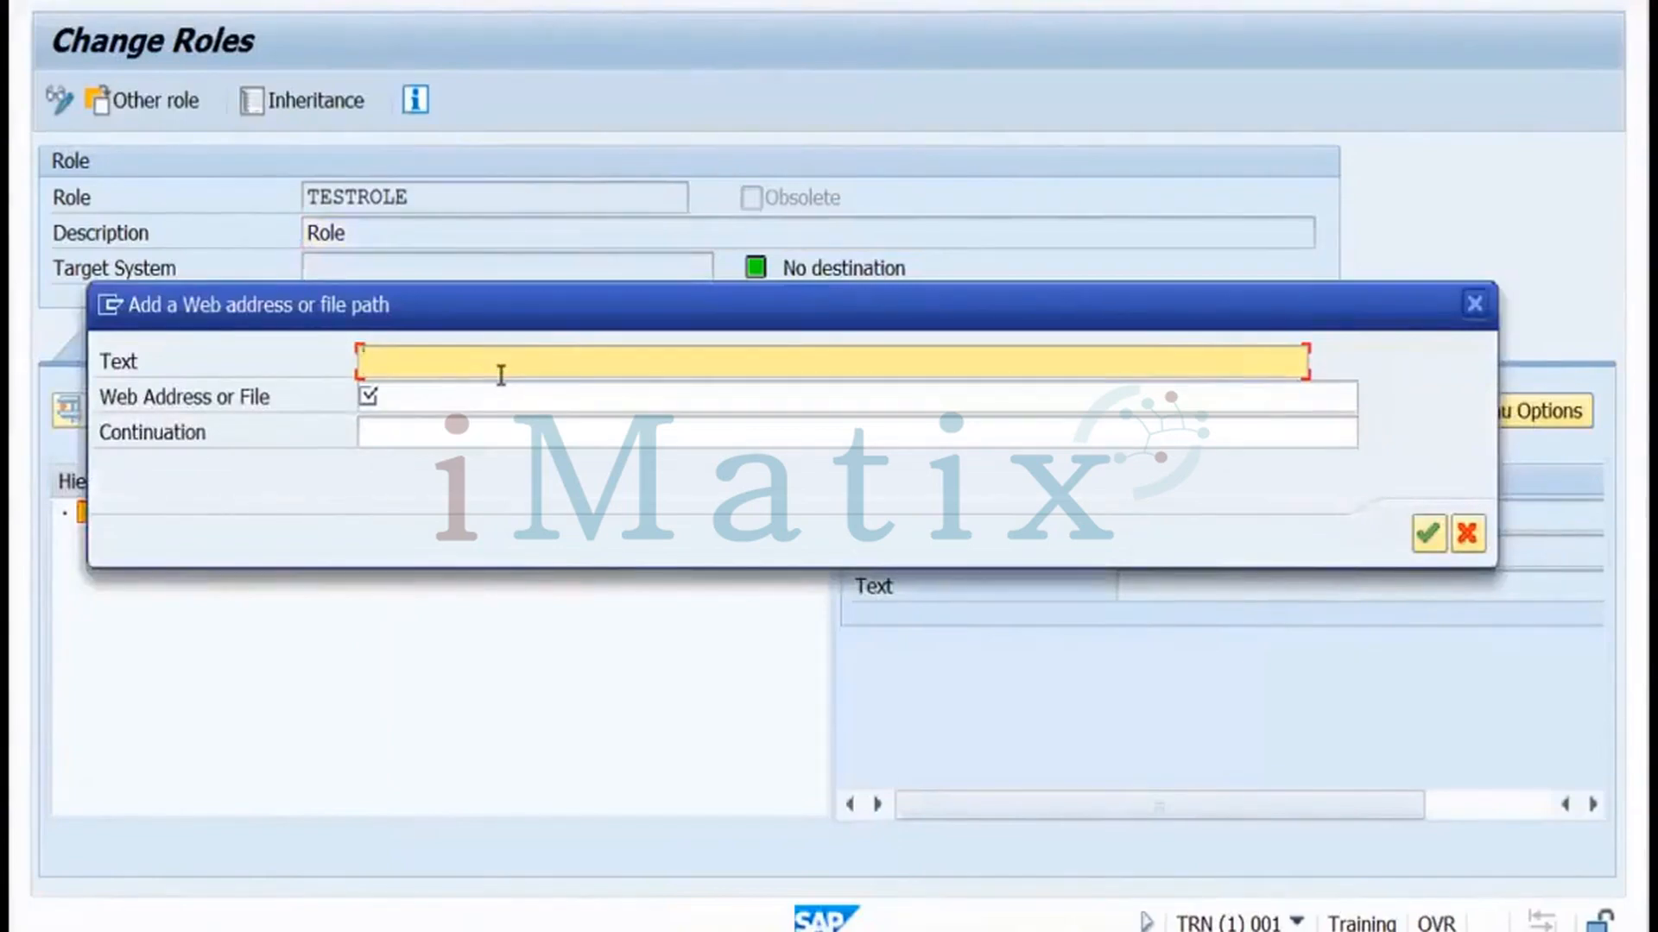
pyautogui.write('Google.com')
pyautogui.click(473, 396)
pyautogui.write('http://')
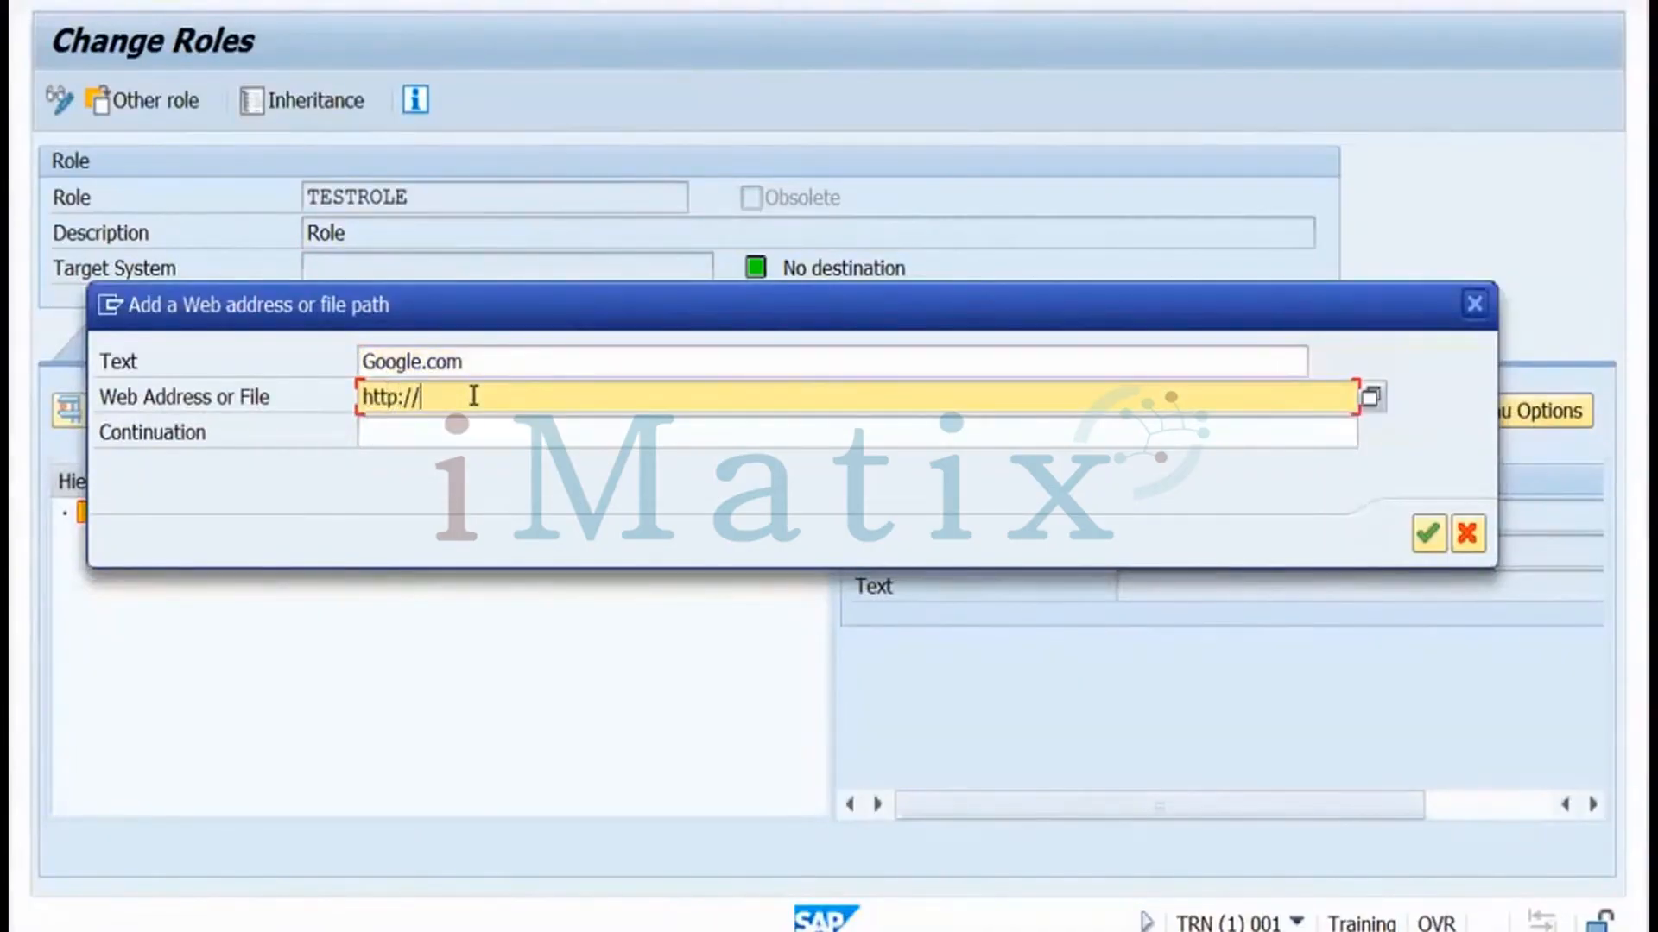
pyautogui.write('google.com')
pyautogui.click(1429, 536)
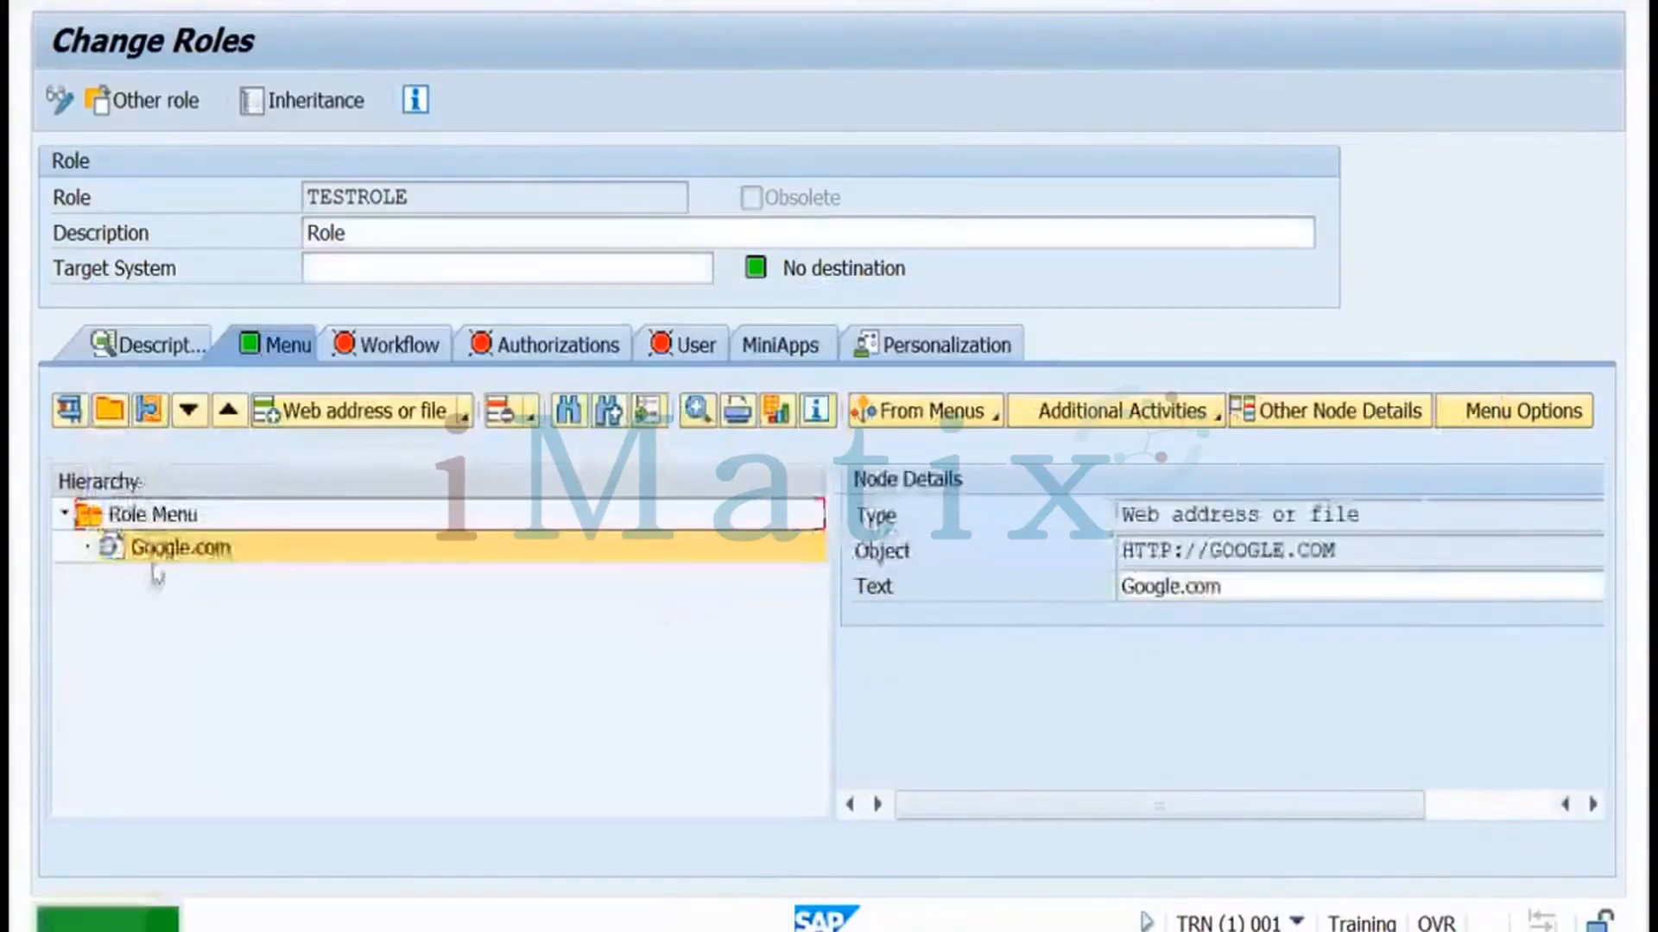
pyautogui.click(465, 419)
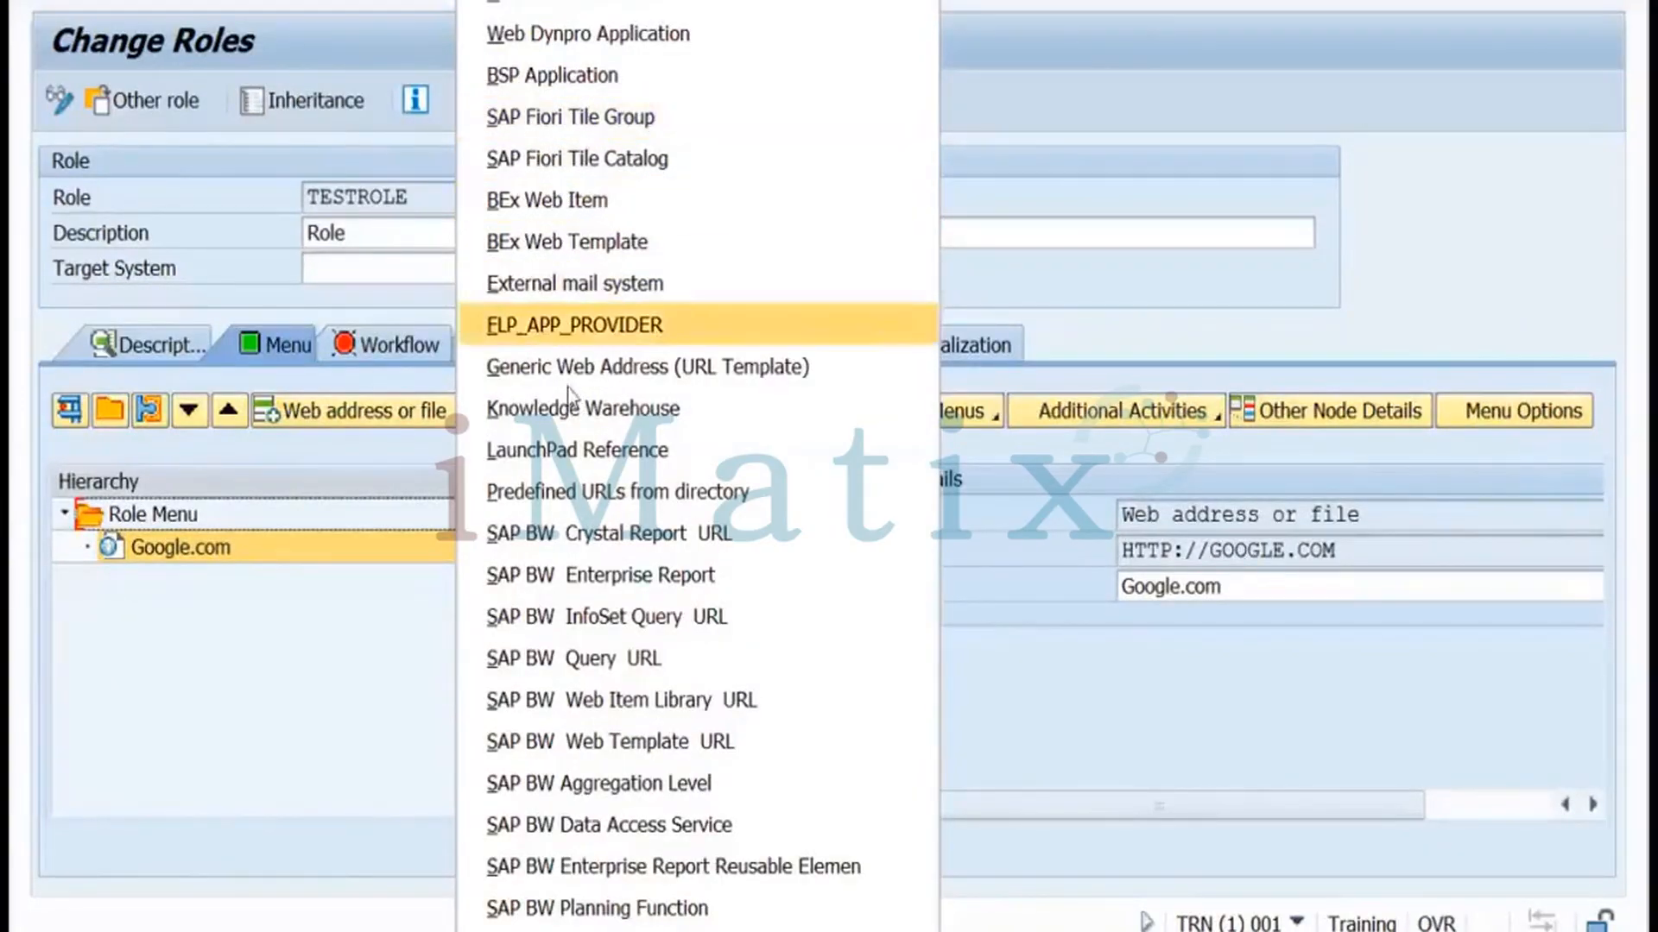
# Assign transactions SM50, SM37, SM51 and SM66 to the TESTROLE menu
pyautogui.click(543, 2)
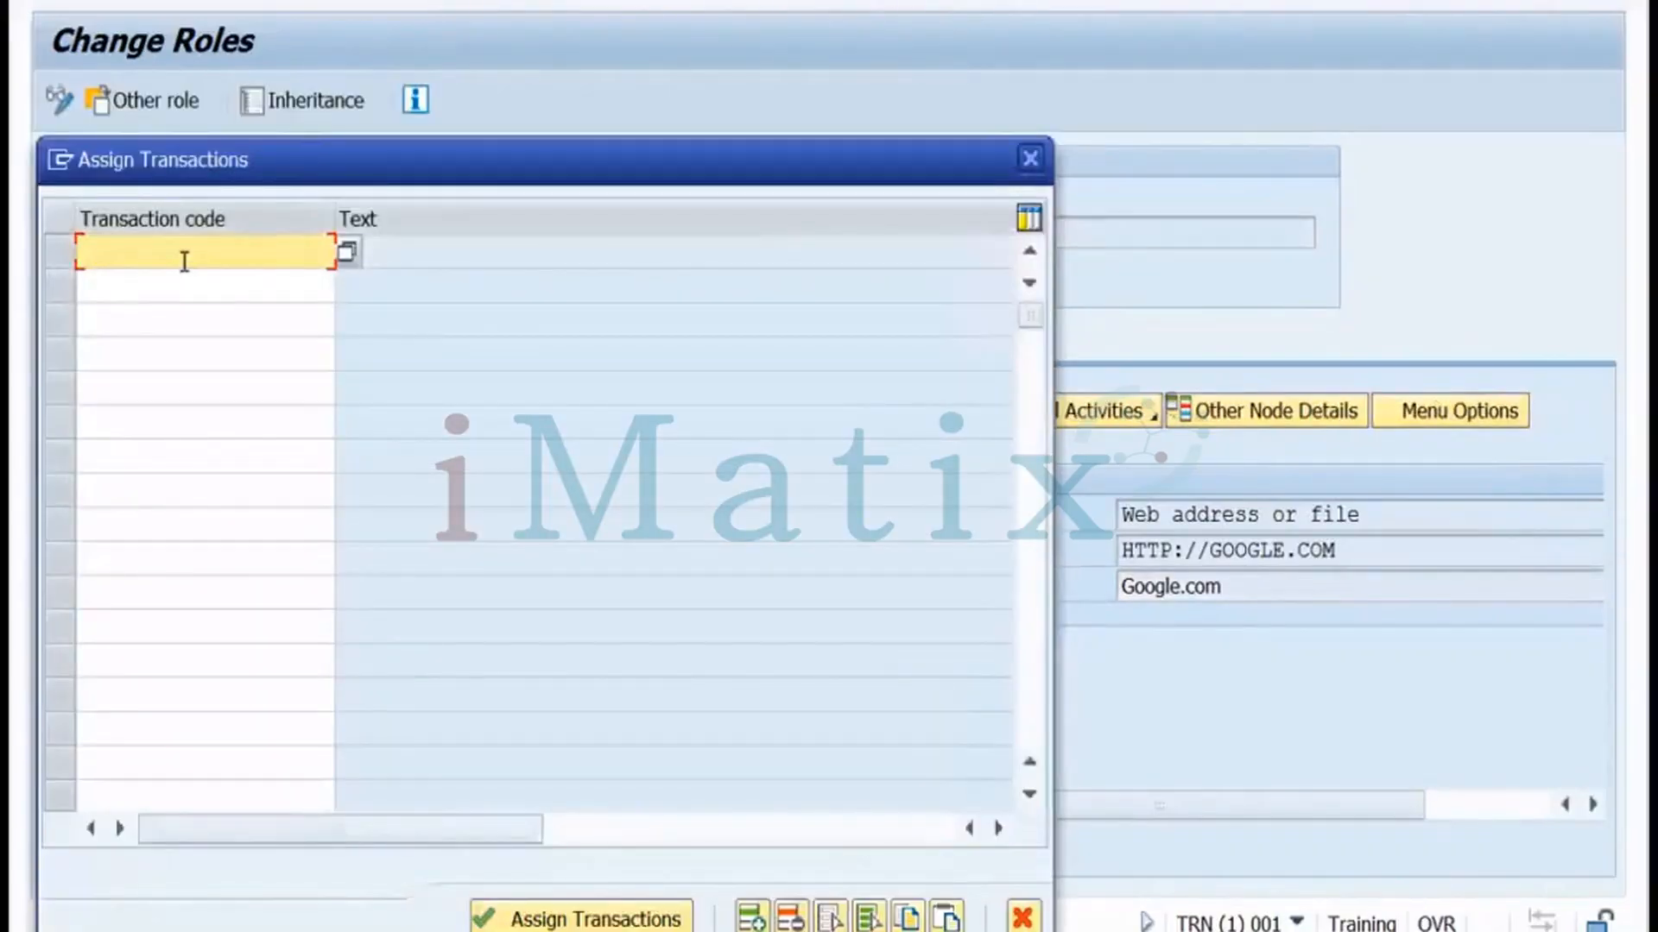
pyautogui.write('sm50')
pyautogui.click(158, 283)
pyautogui.write('sm37')
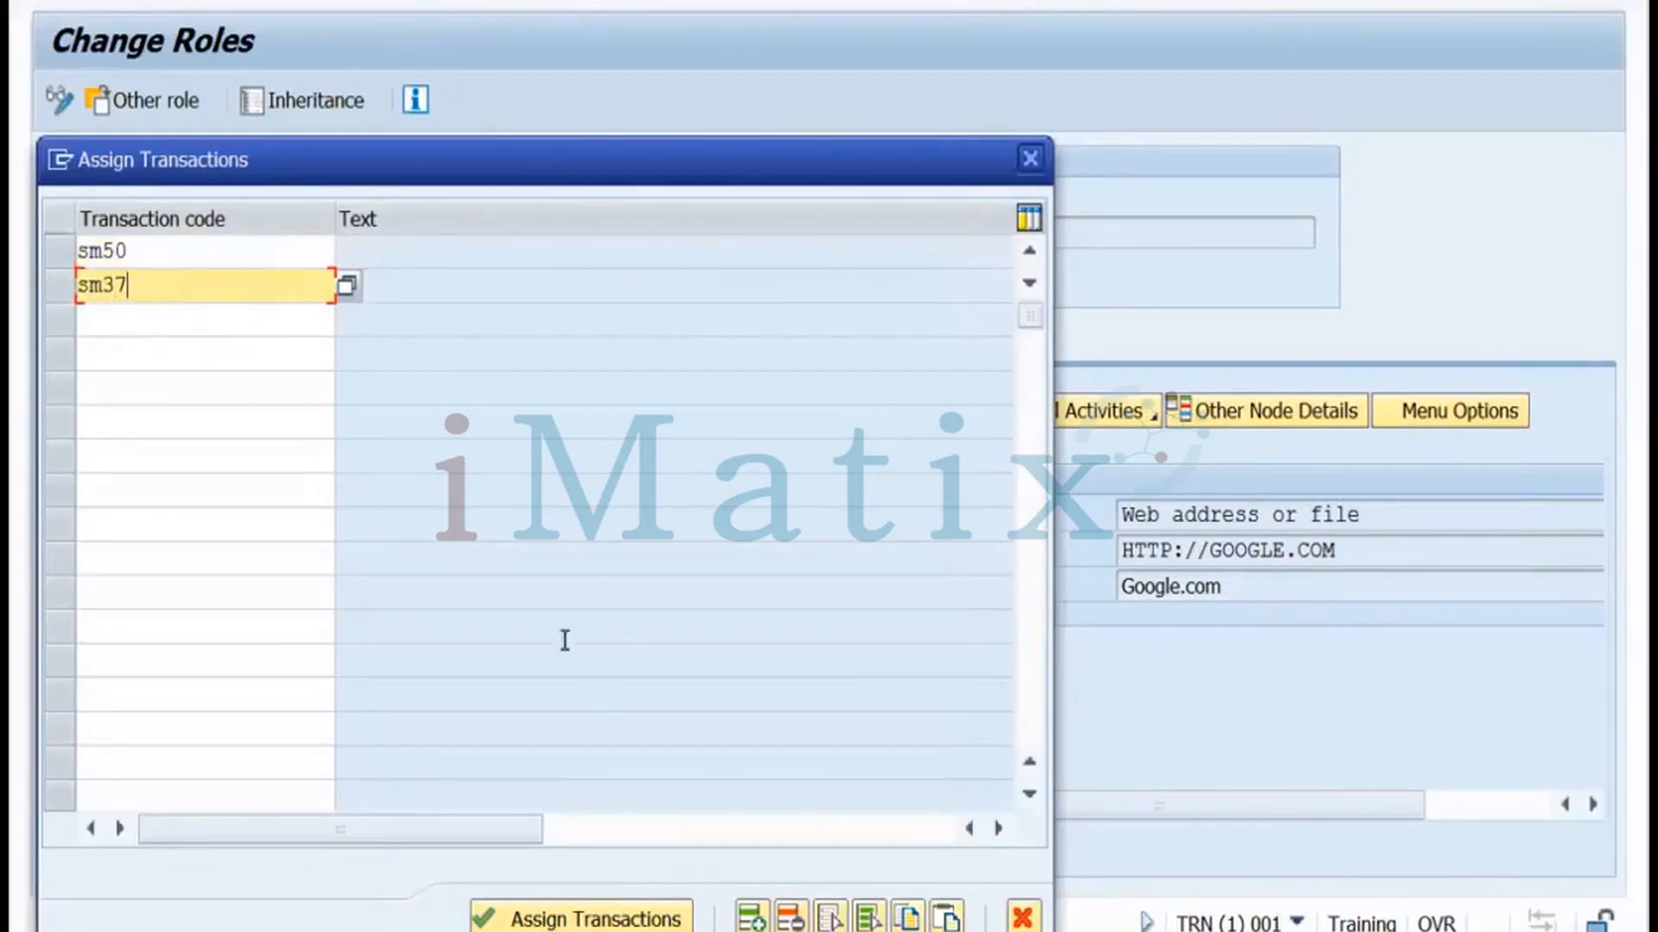
pyautogui.click(125, 320)
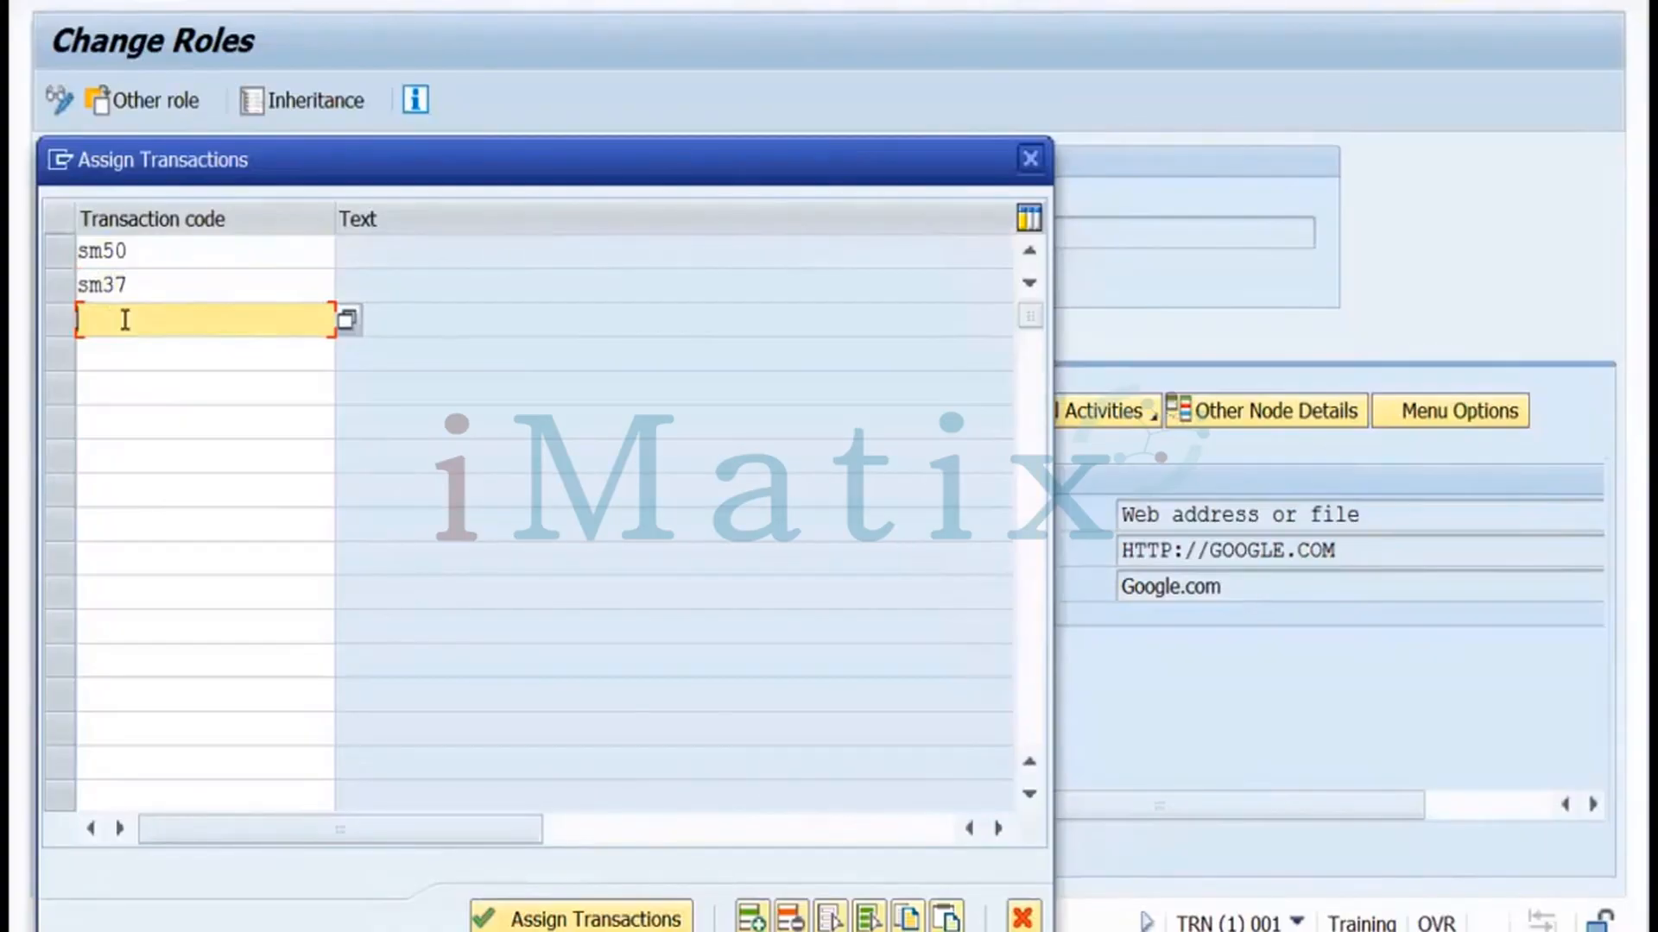
pyautogui.write('sm51')
pyautogui.click(113, 348)
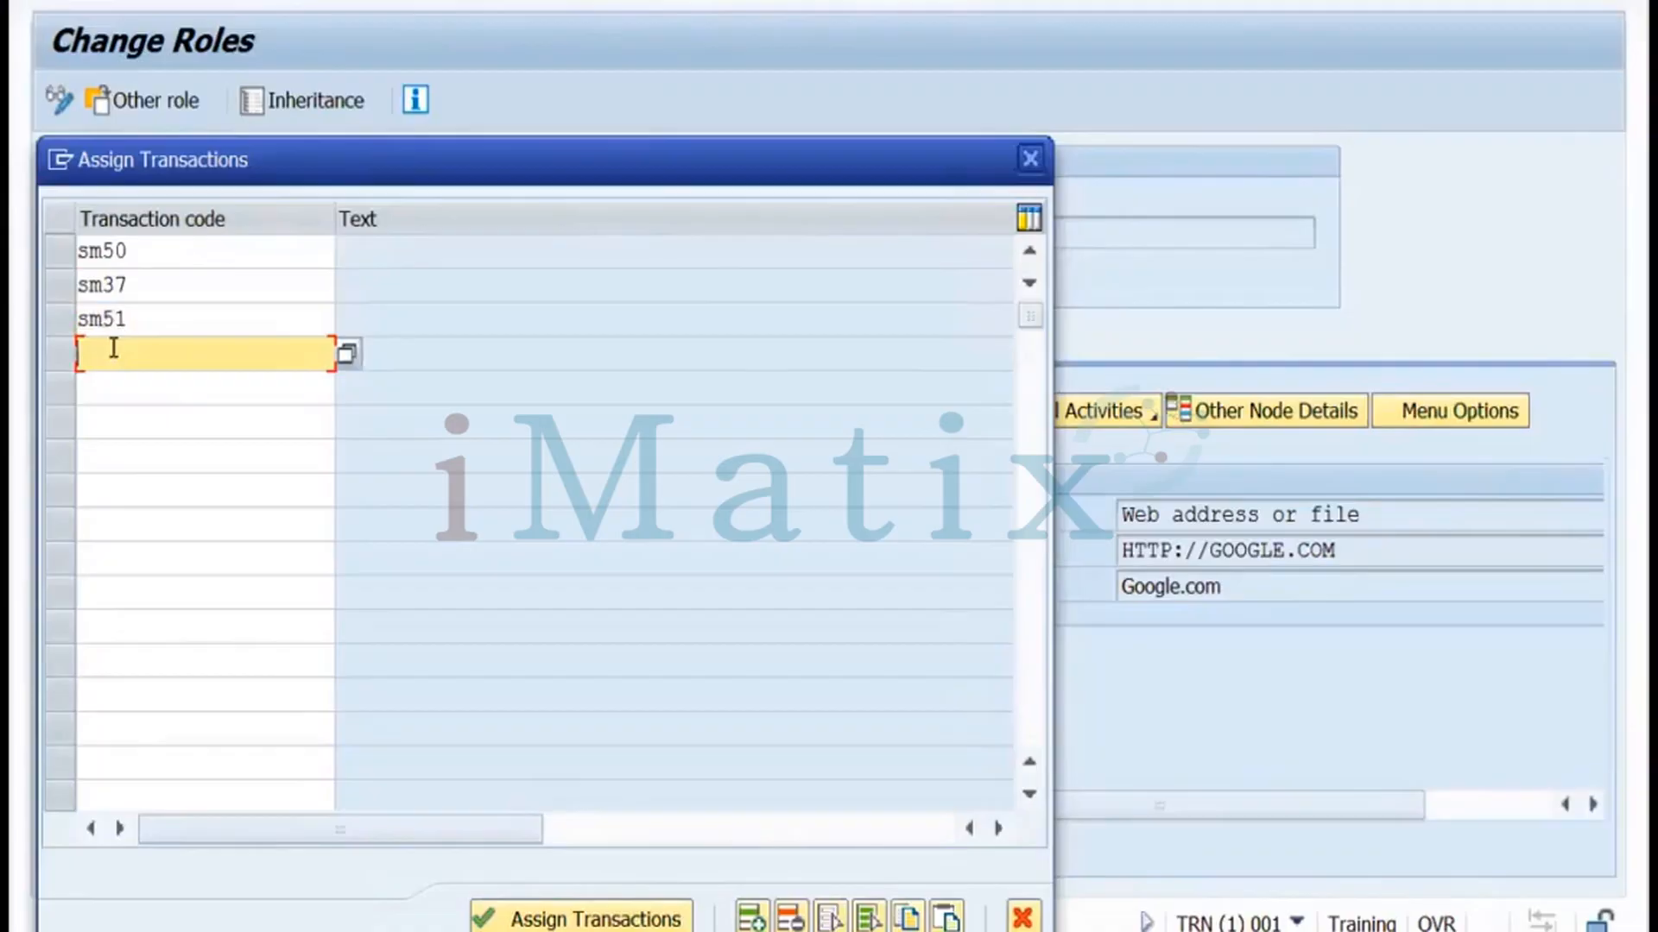
pyautogui.write('sm66')
pyautogui.click(520, 917)
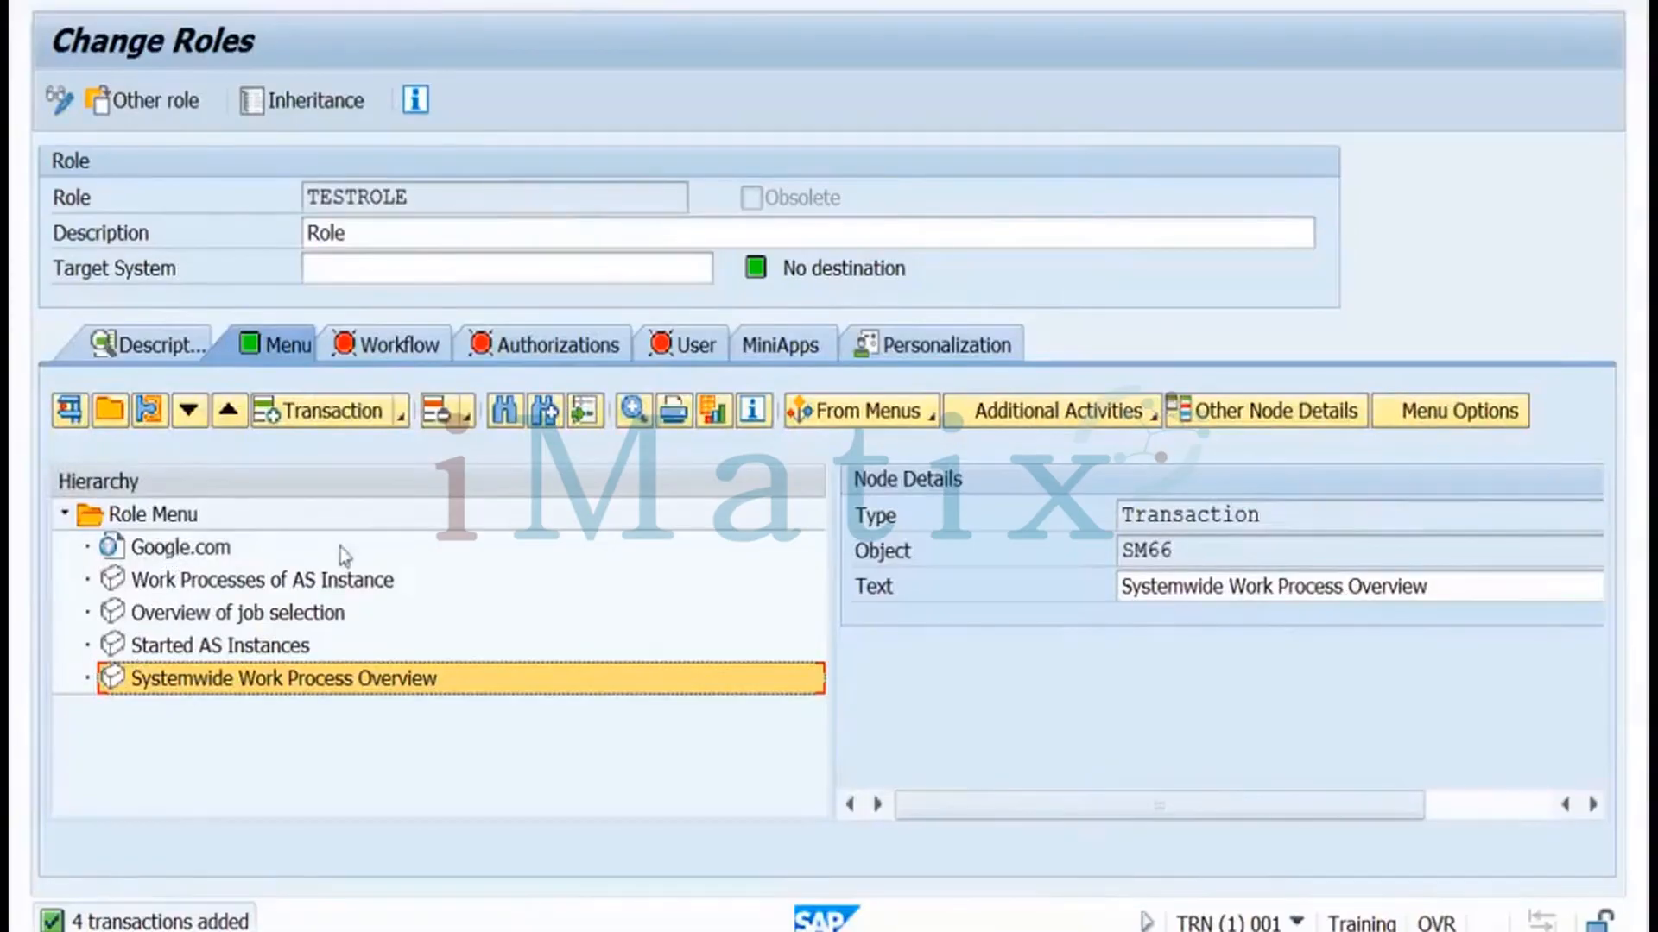
# From the Authorizations tab, save TESTROLE and open Change Authorization Data
pyautogui.click(533, 361)
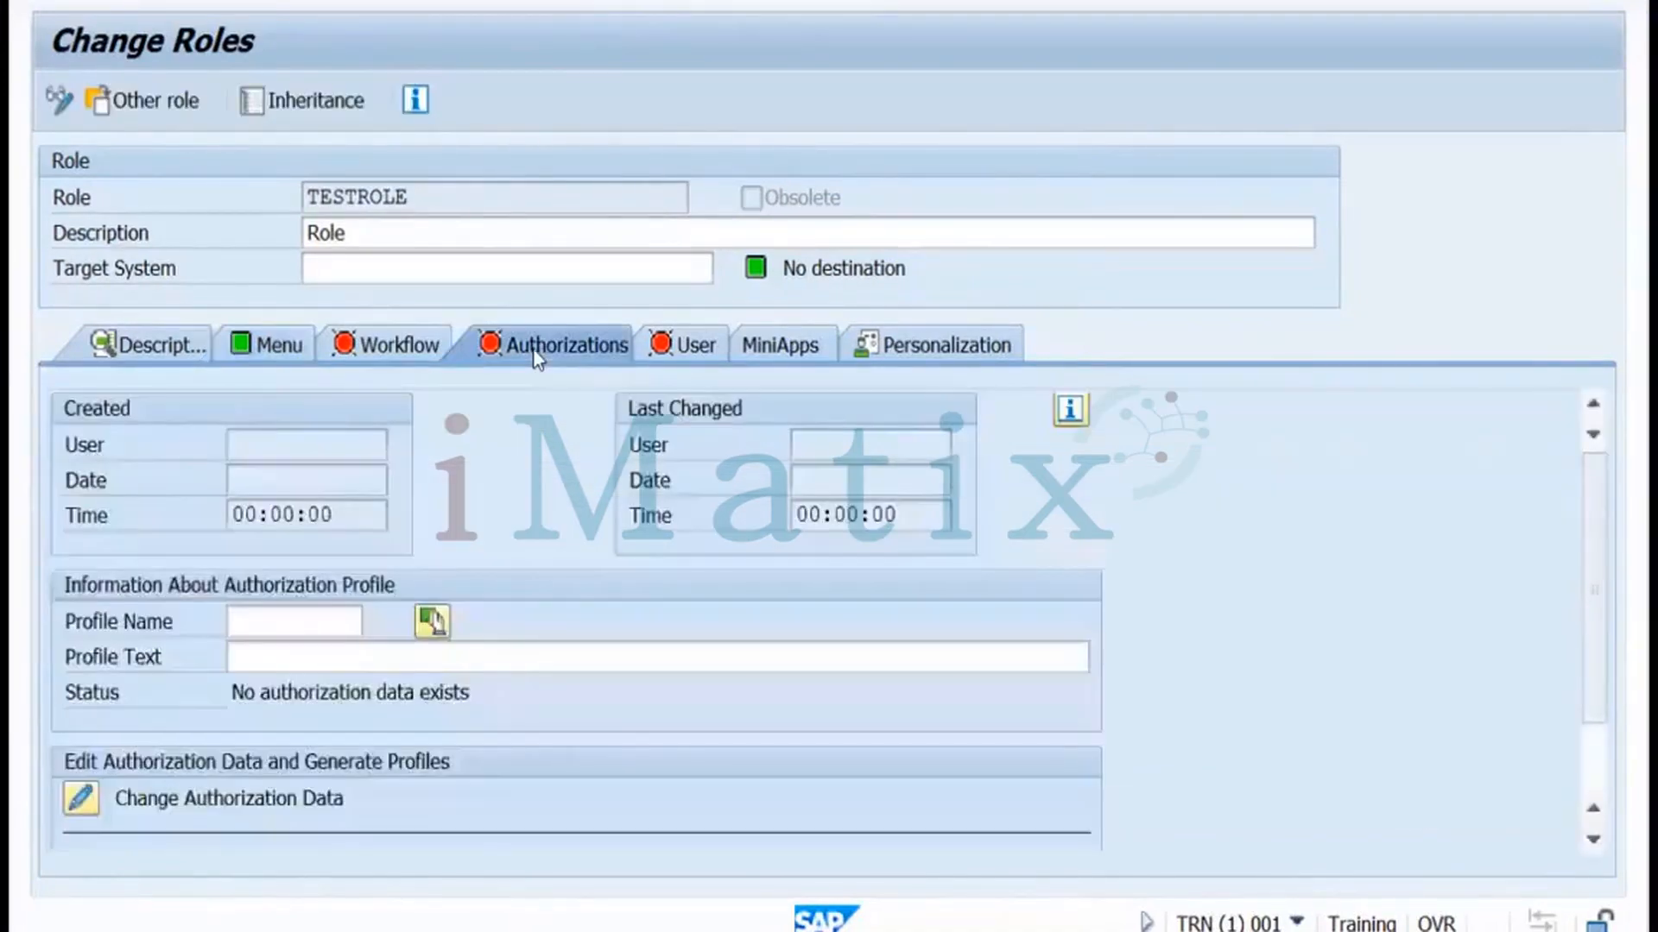
pyautogui.click(259, 627)
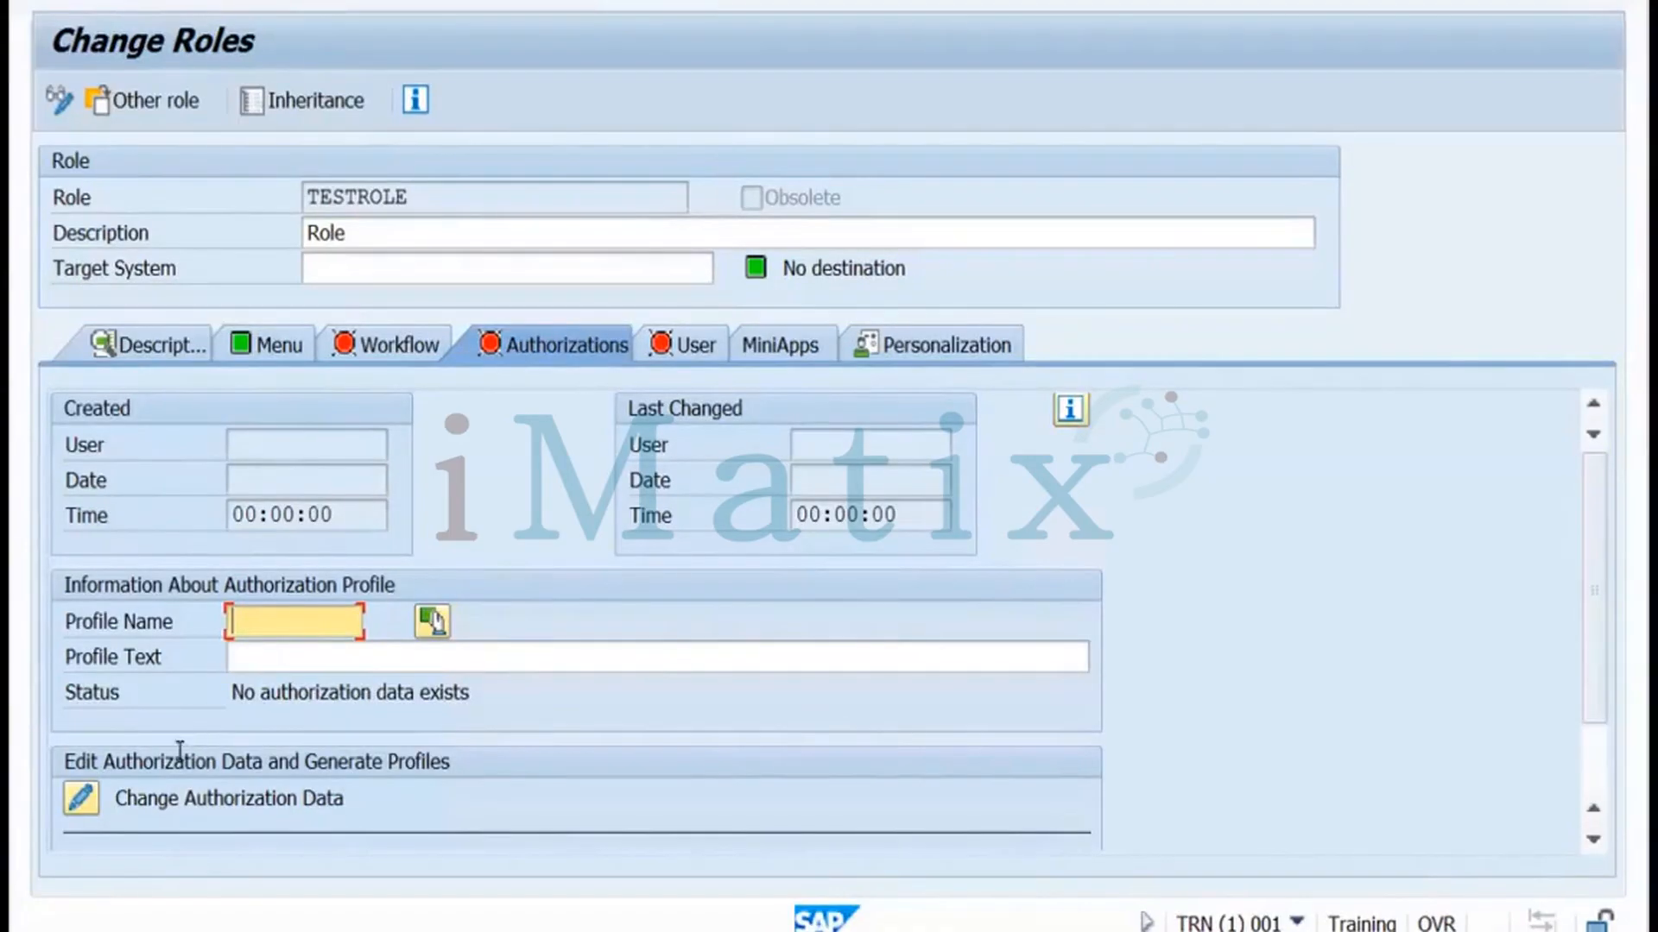
pyautogui.click(89, 810)
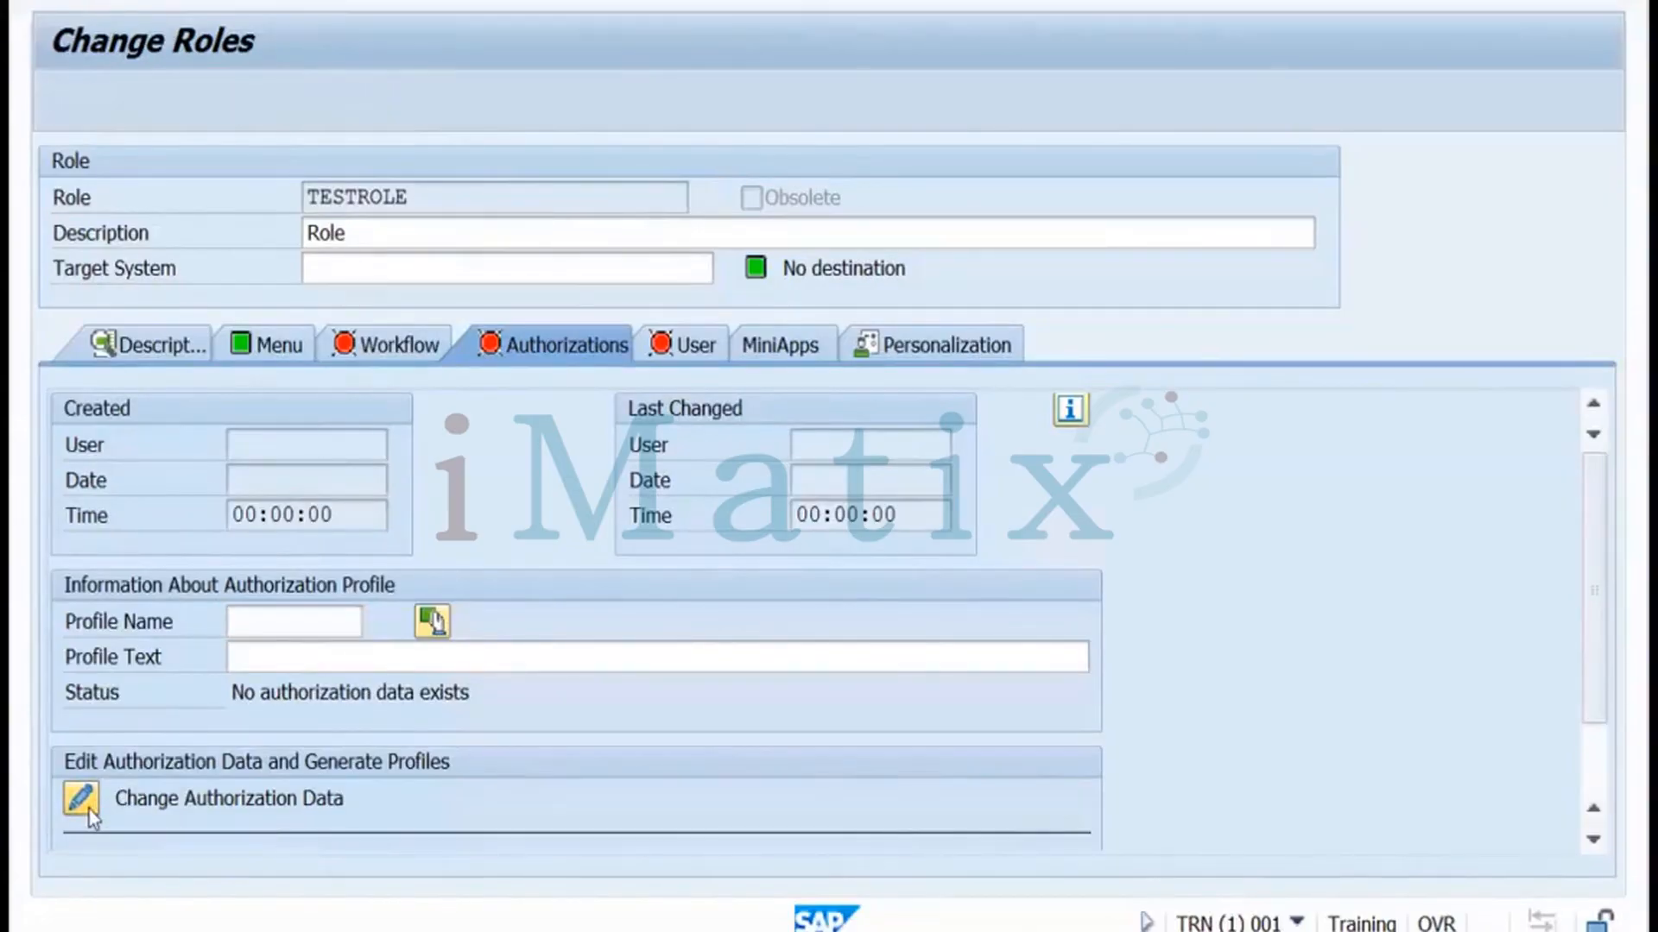
pyautogui.click(504, 538)
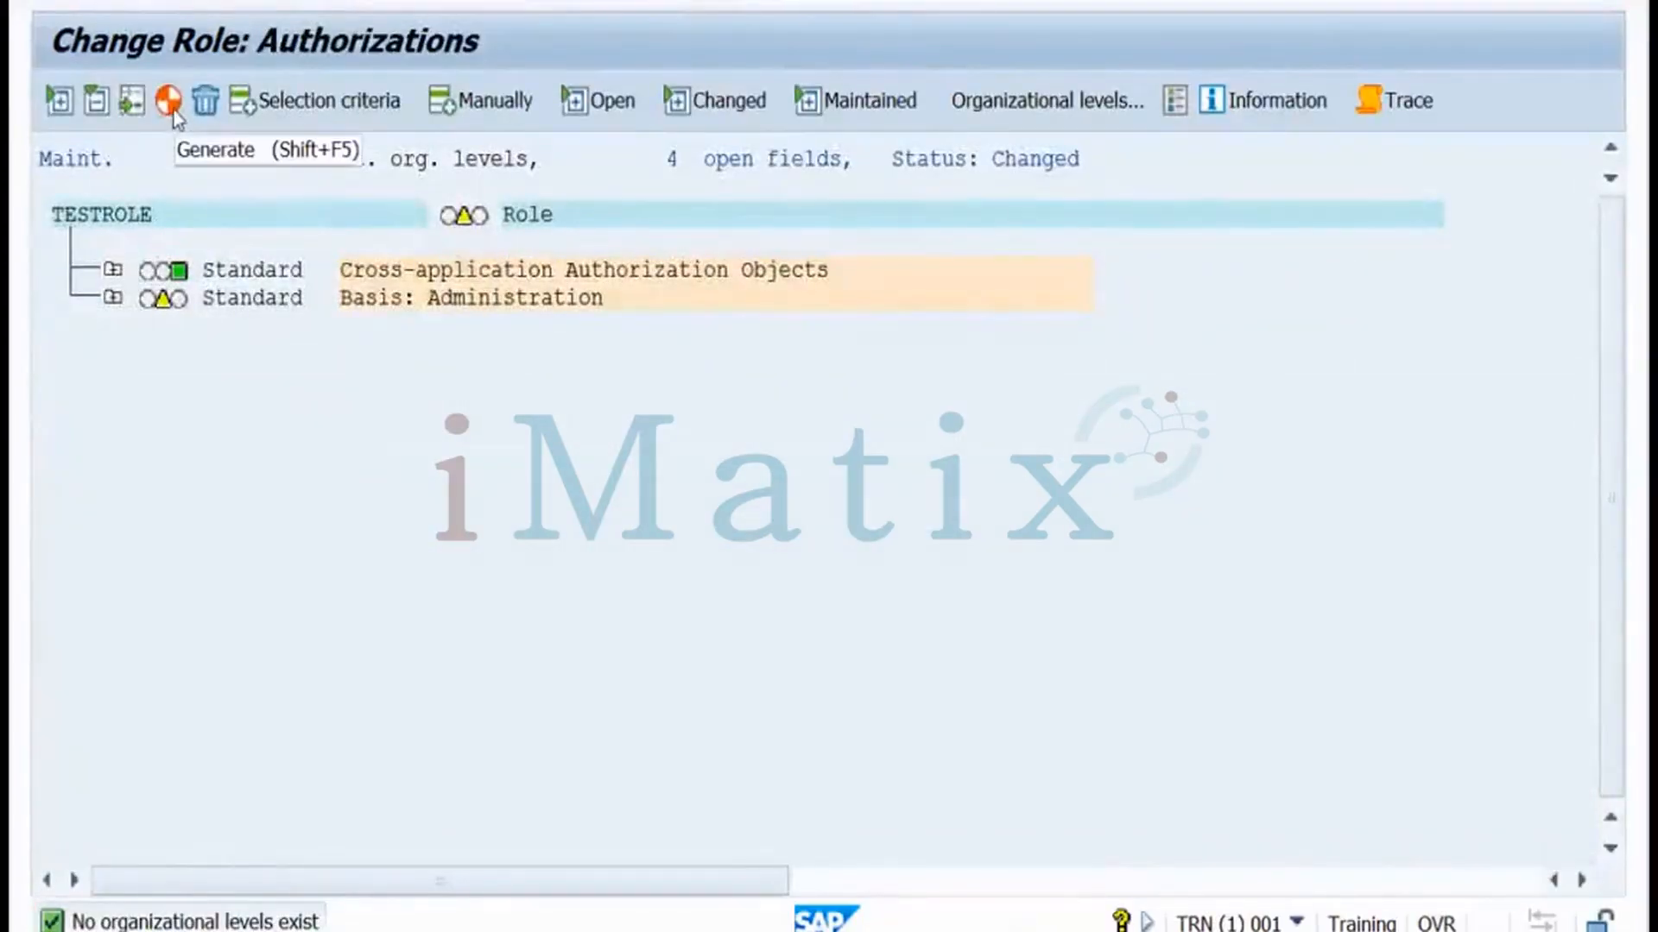
# Generate profile T-TN470002 despite open authorizations and go back to Change Roles
pyautogui.click(170, 102)
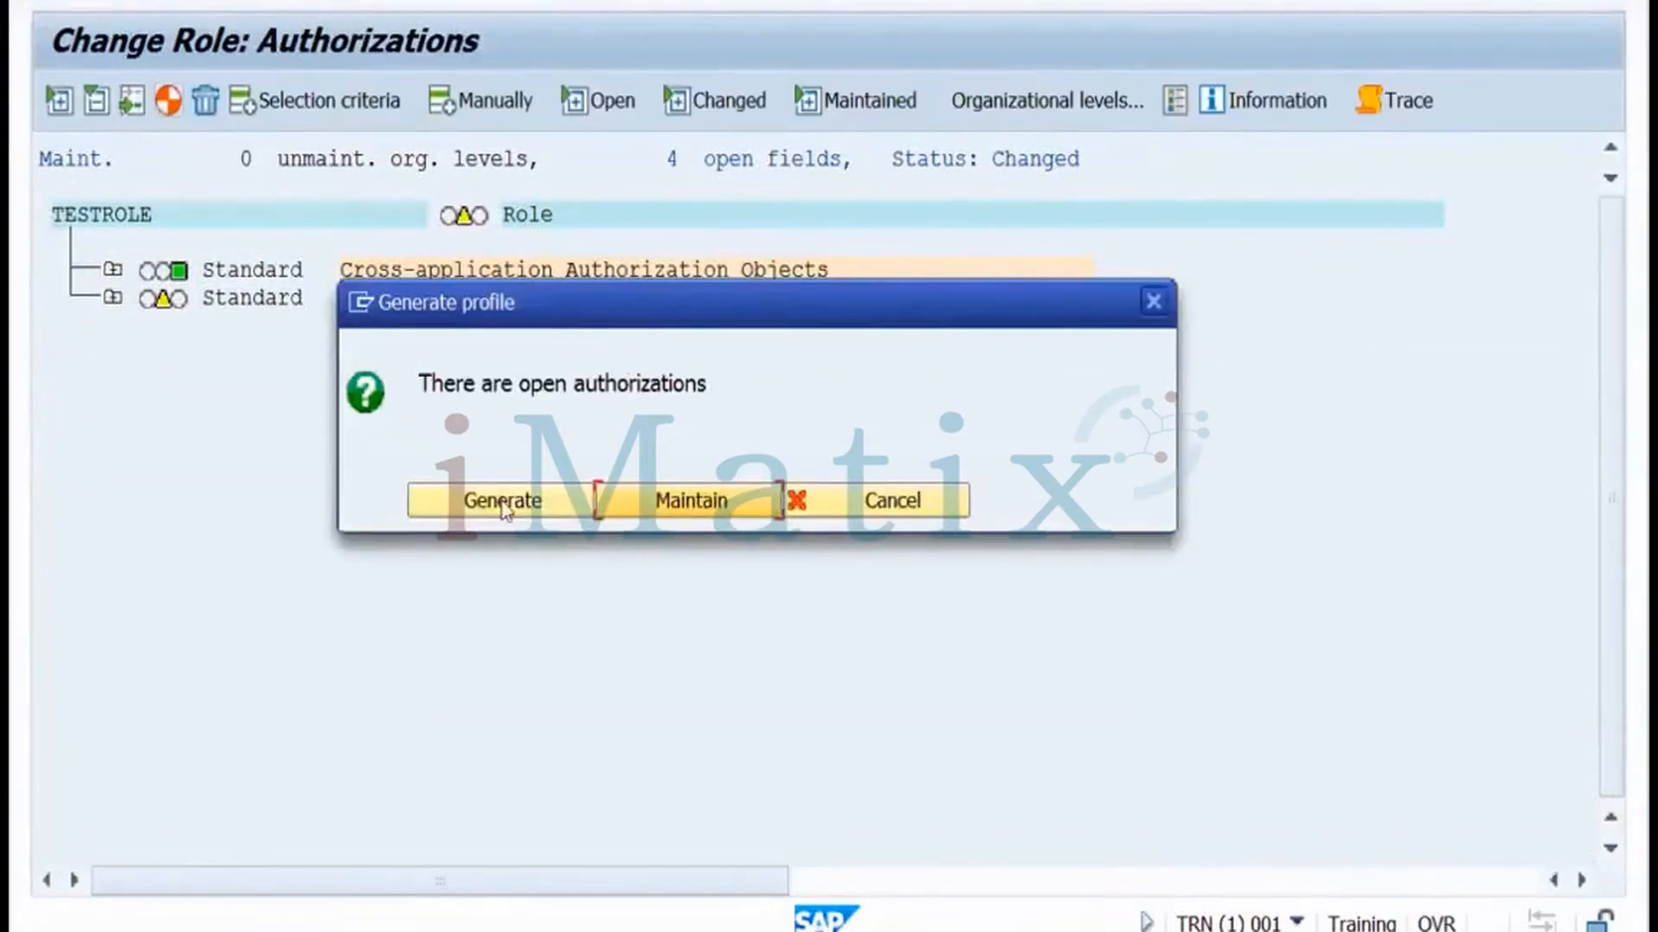
pyautogui.click(503, 508)
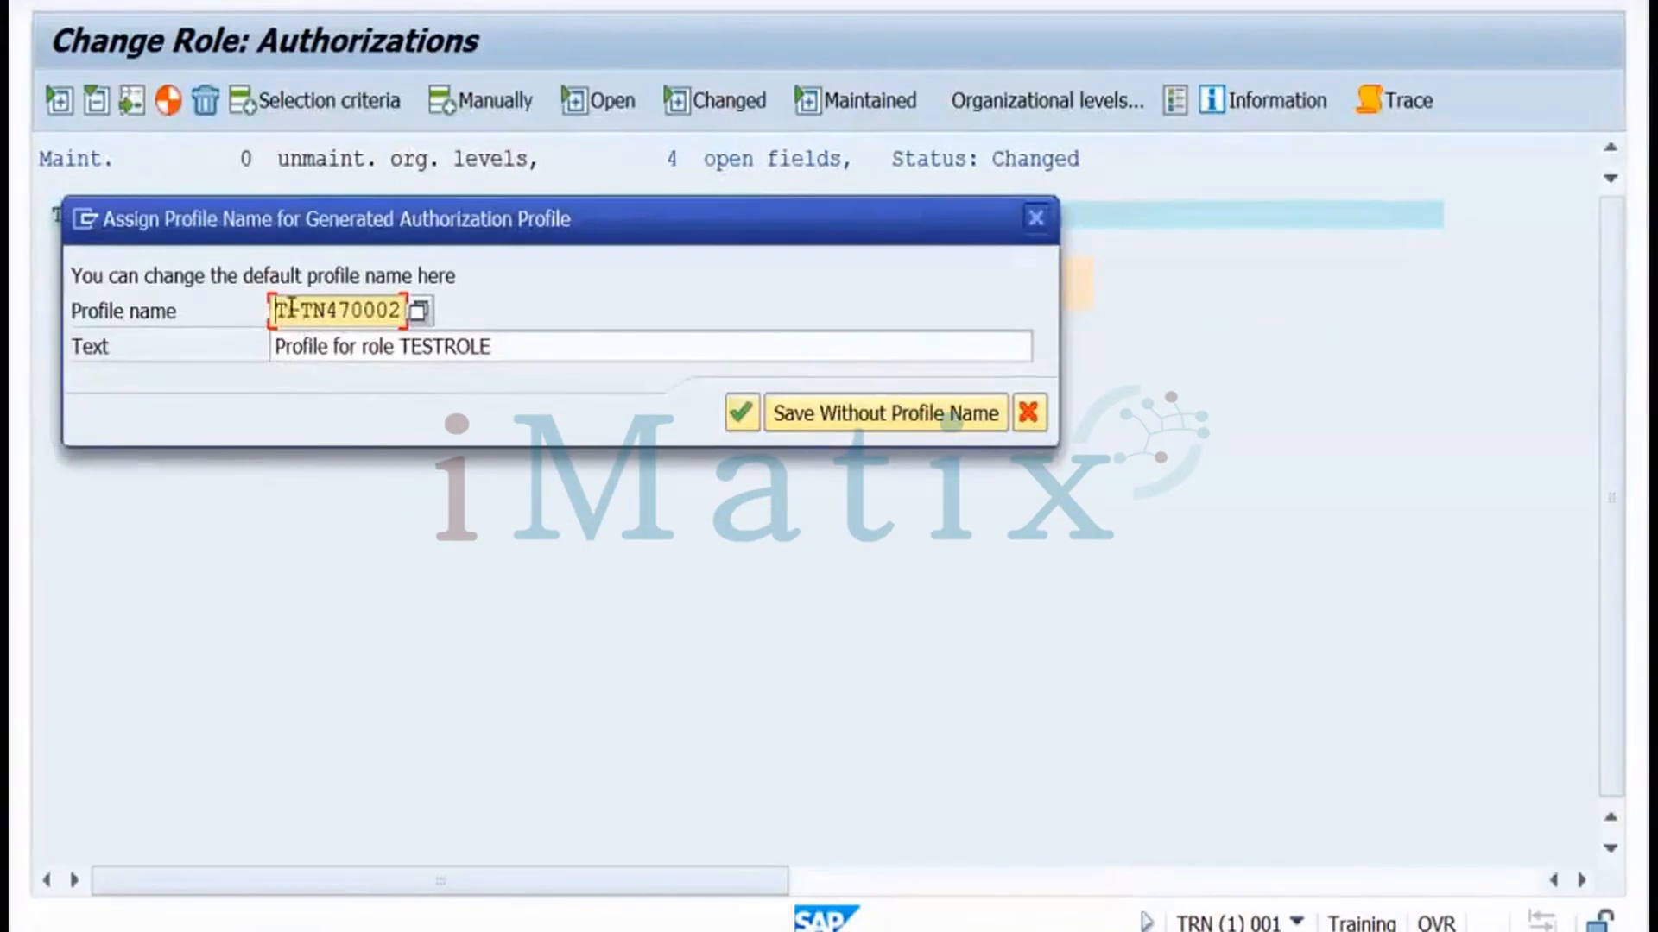
pyautogui.moveTo(276, 309); pyautogui.dragTo(407, 309)
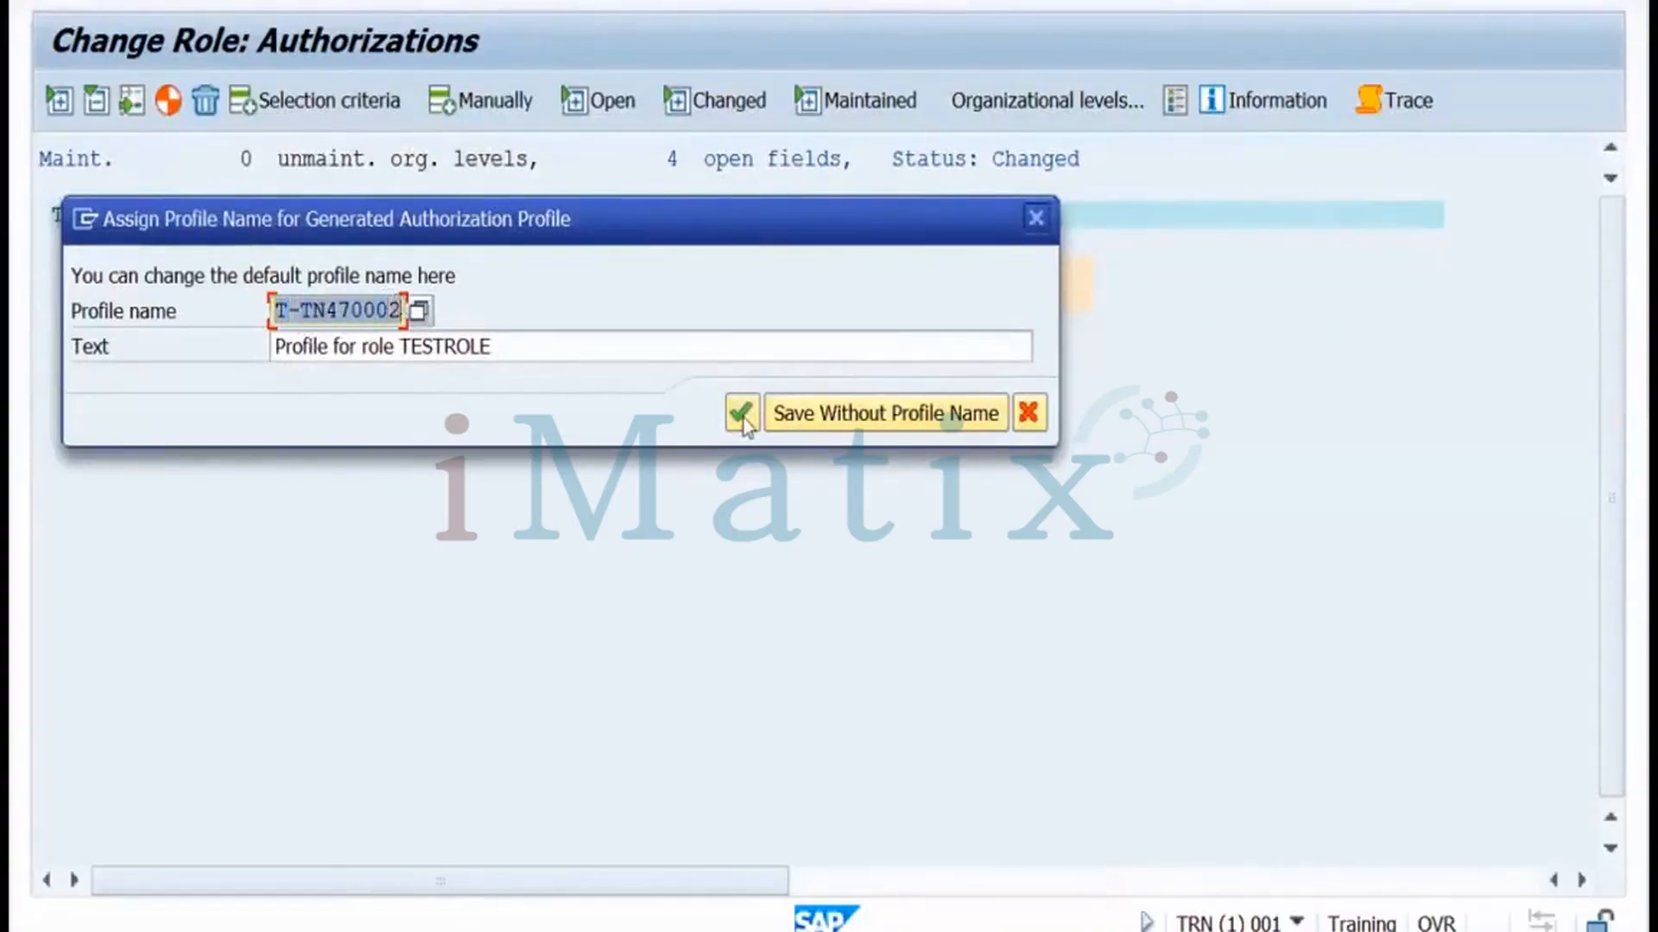
pyautogui.click(743, 418)
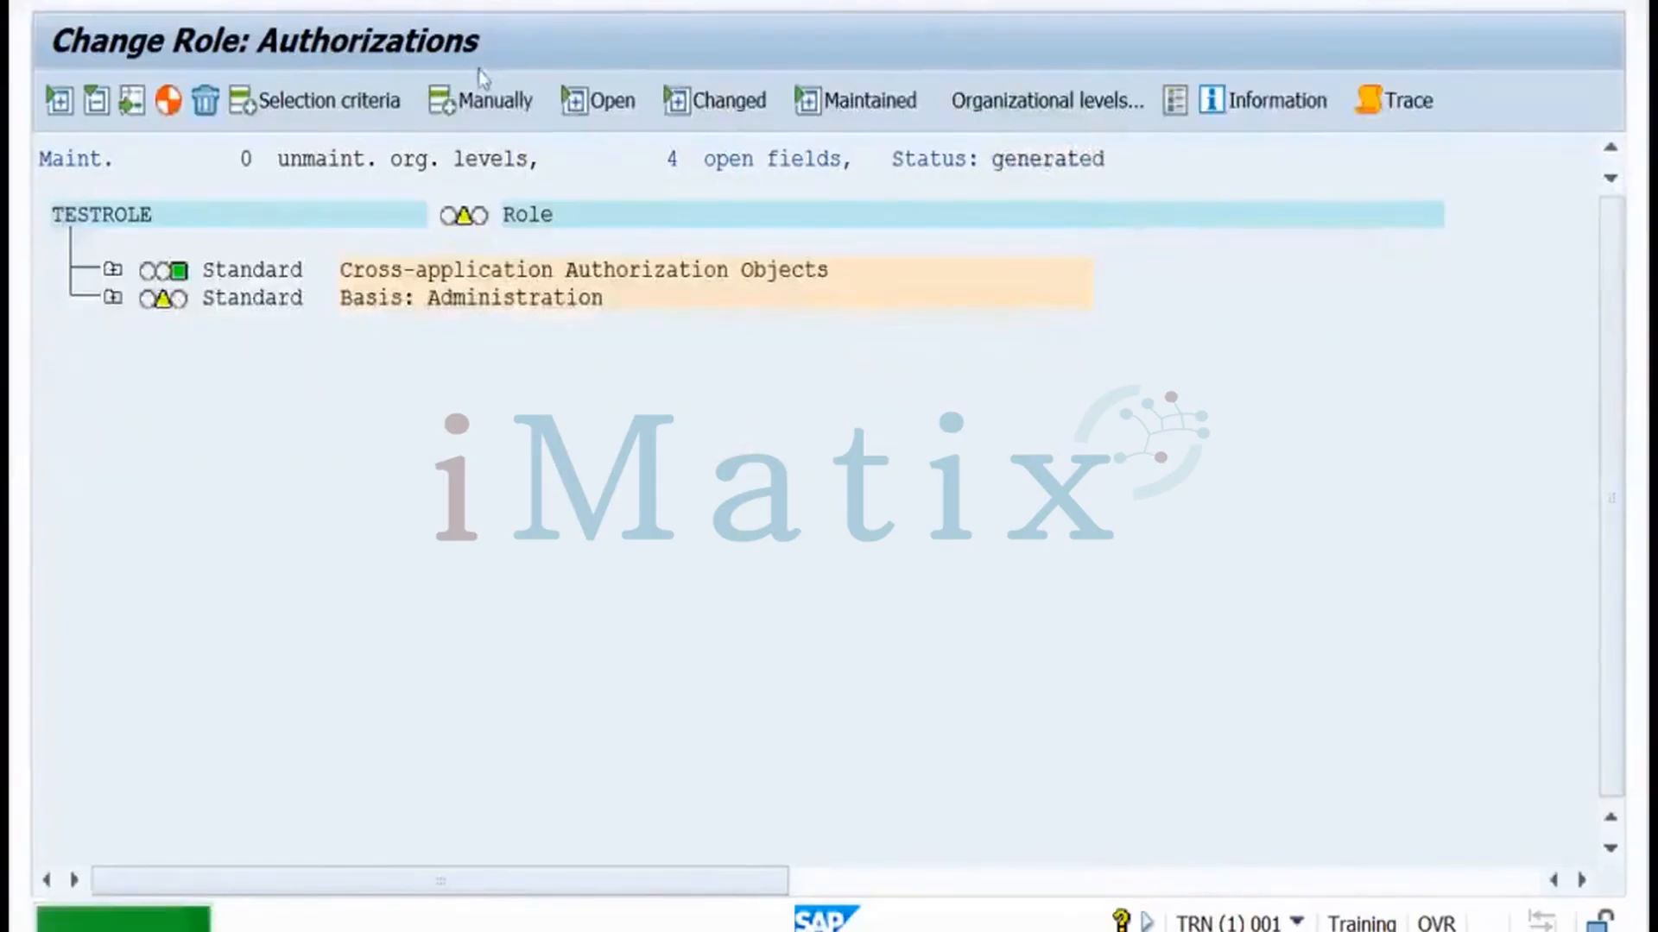
pyautogui.press('F3')
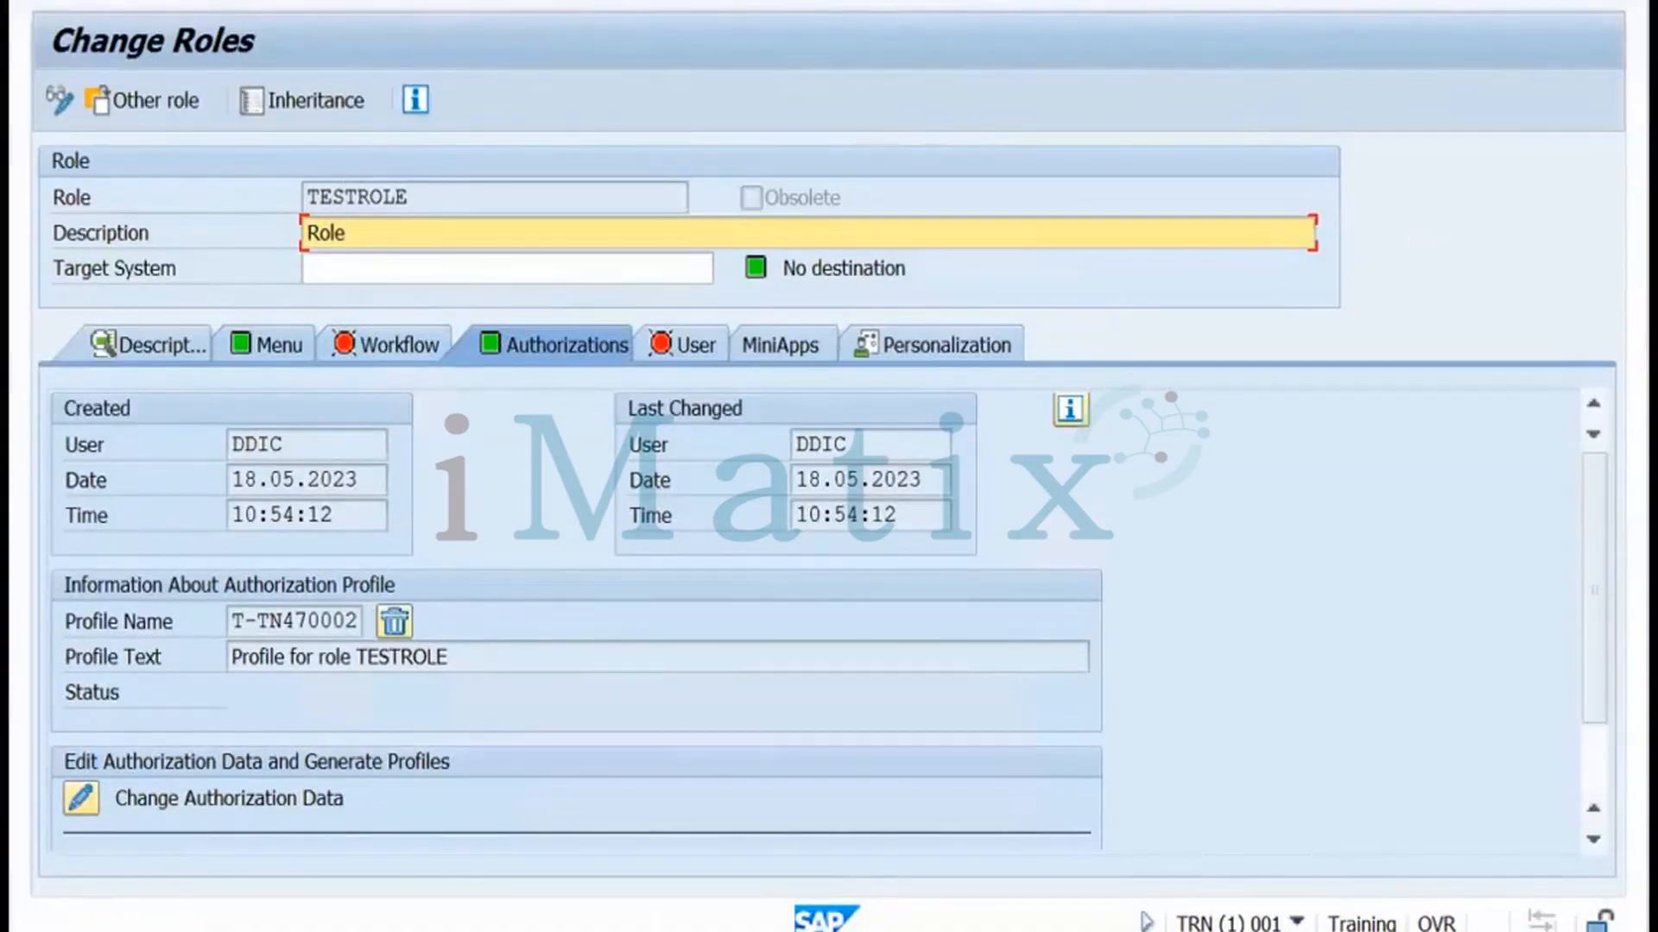
# Save the TESTROLE role and return to the SAP Easy Access main menu
pyautogui.hotkey('ctrl', 's')
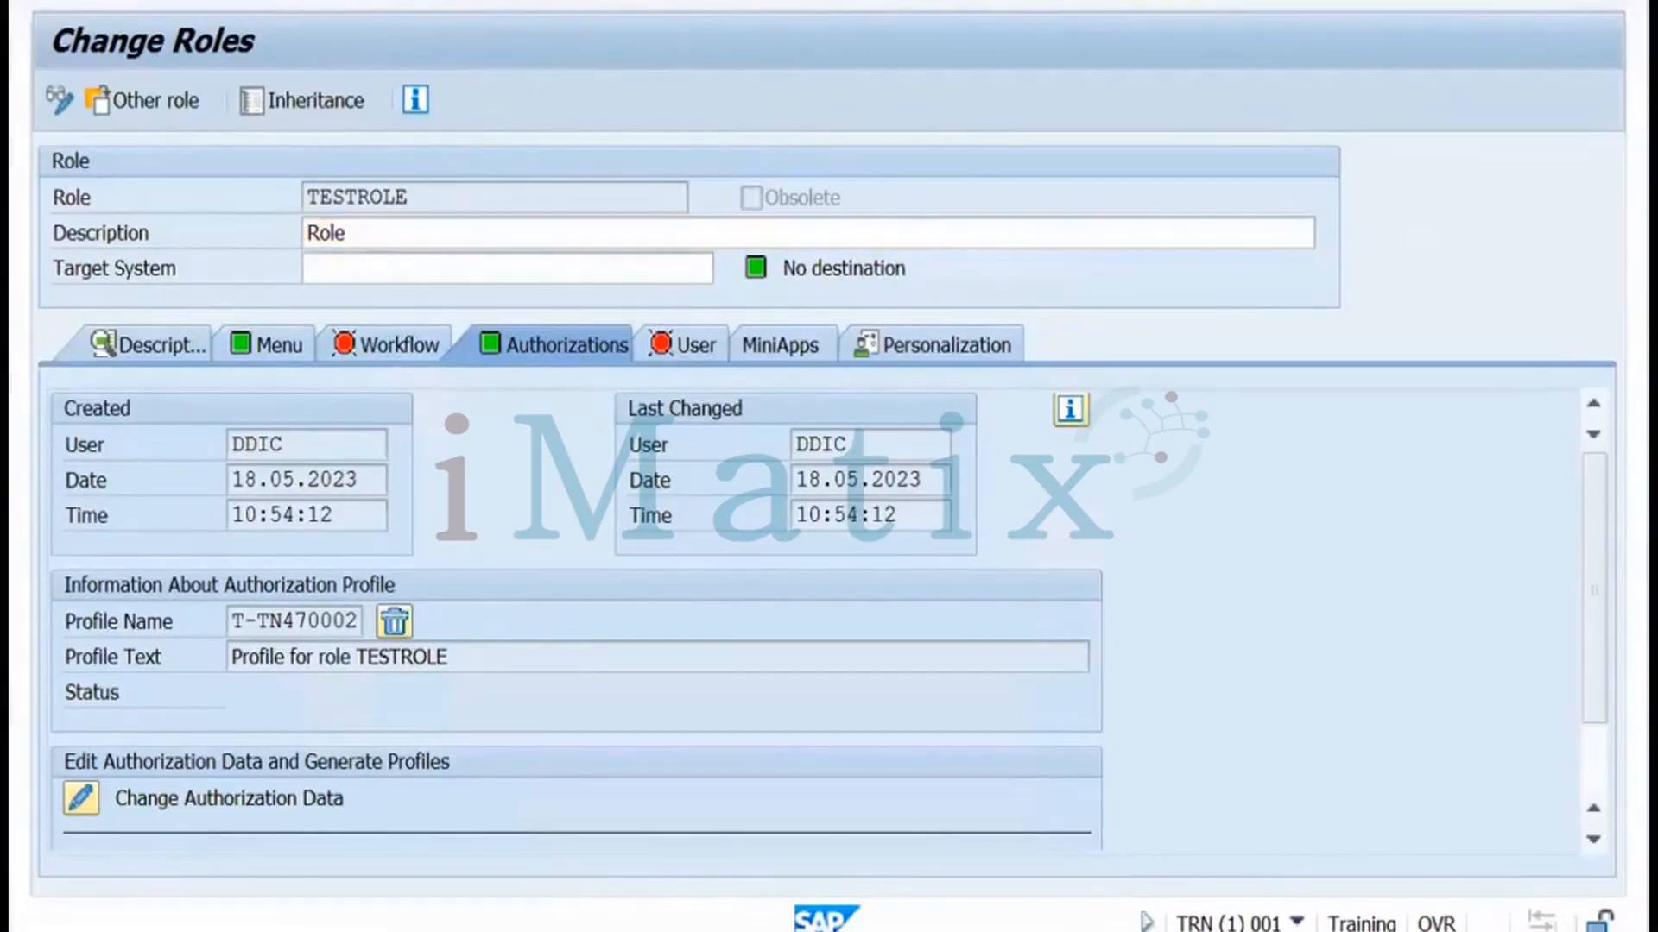
pyautogui.press('F3')
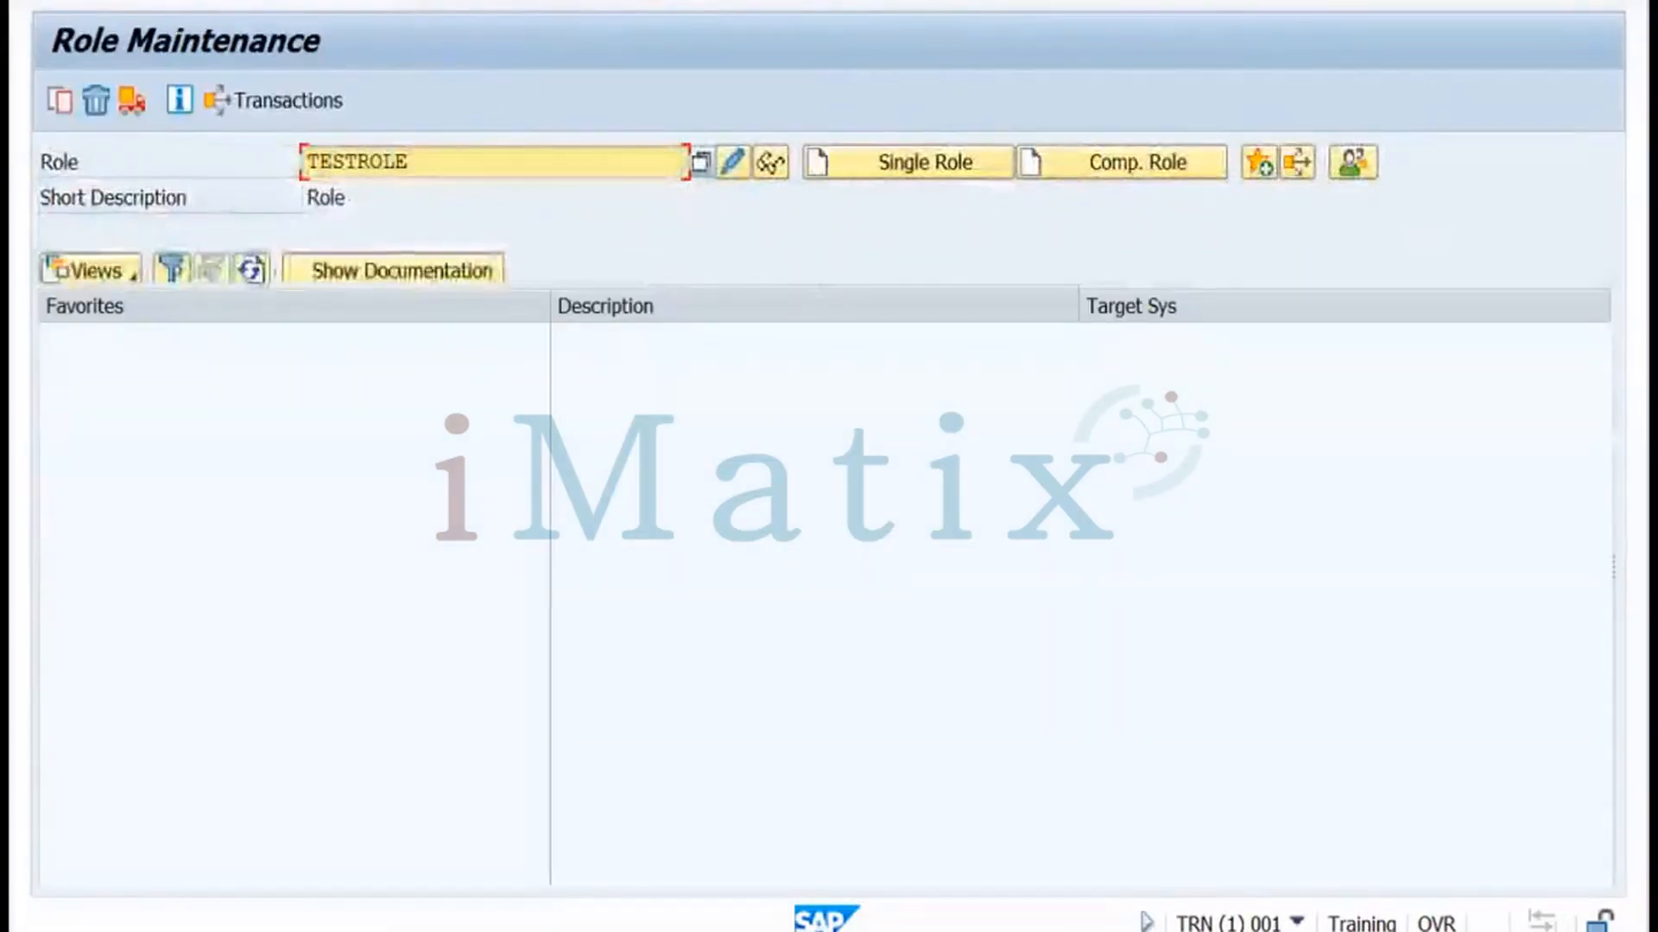
pyautogui.press('F3')
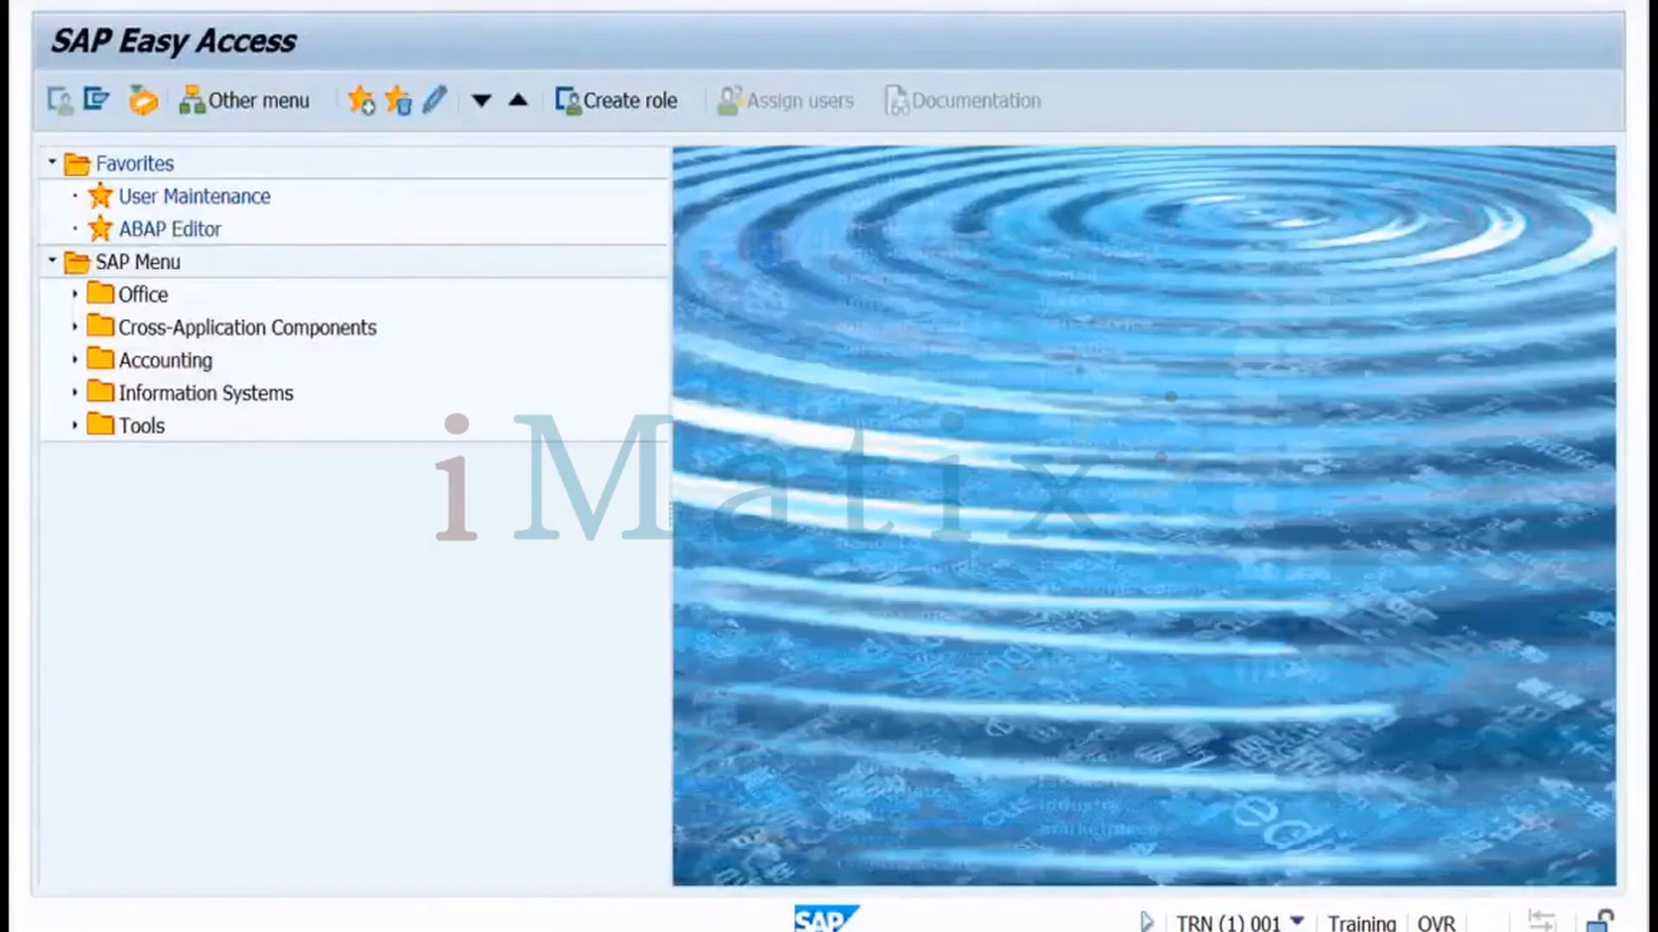
# Start a new user TESTUSER in SU01 with last name 'test'
pyautogui.press('Return')
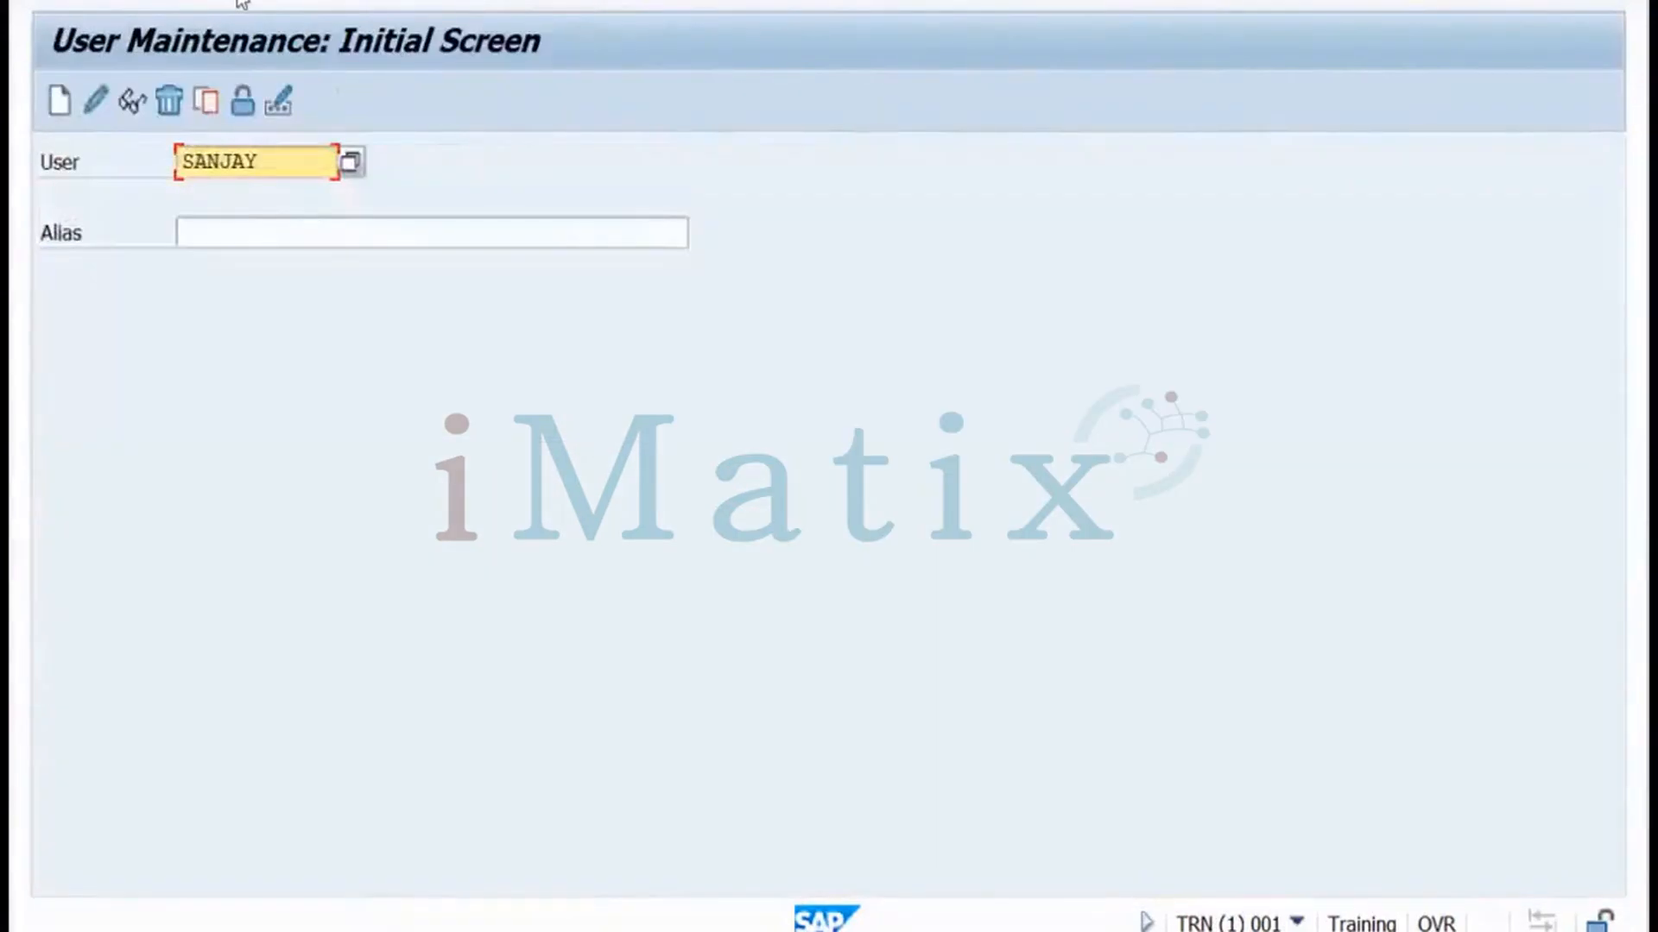
pyautogui.doubleClick(171, 157)
pyautogui.write('testuser')
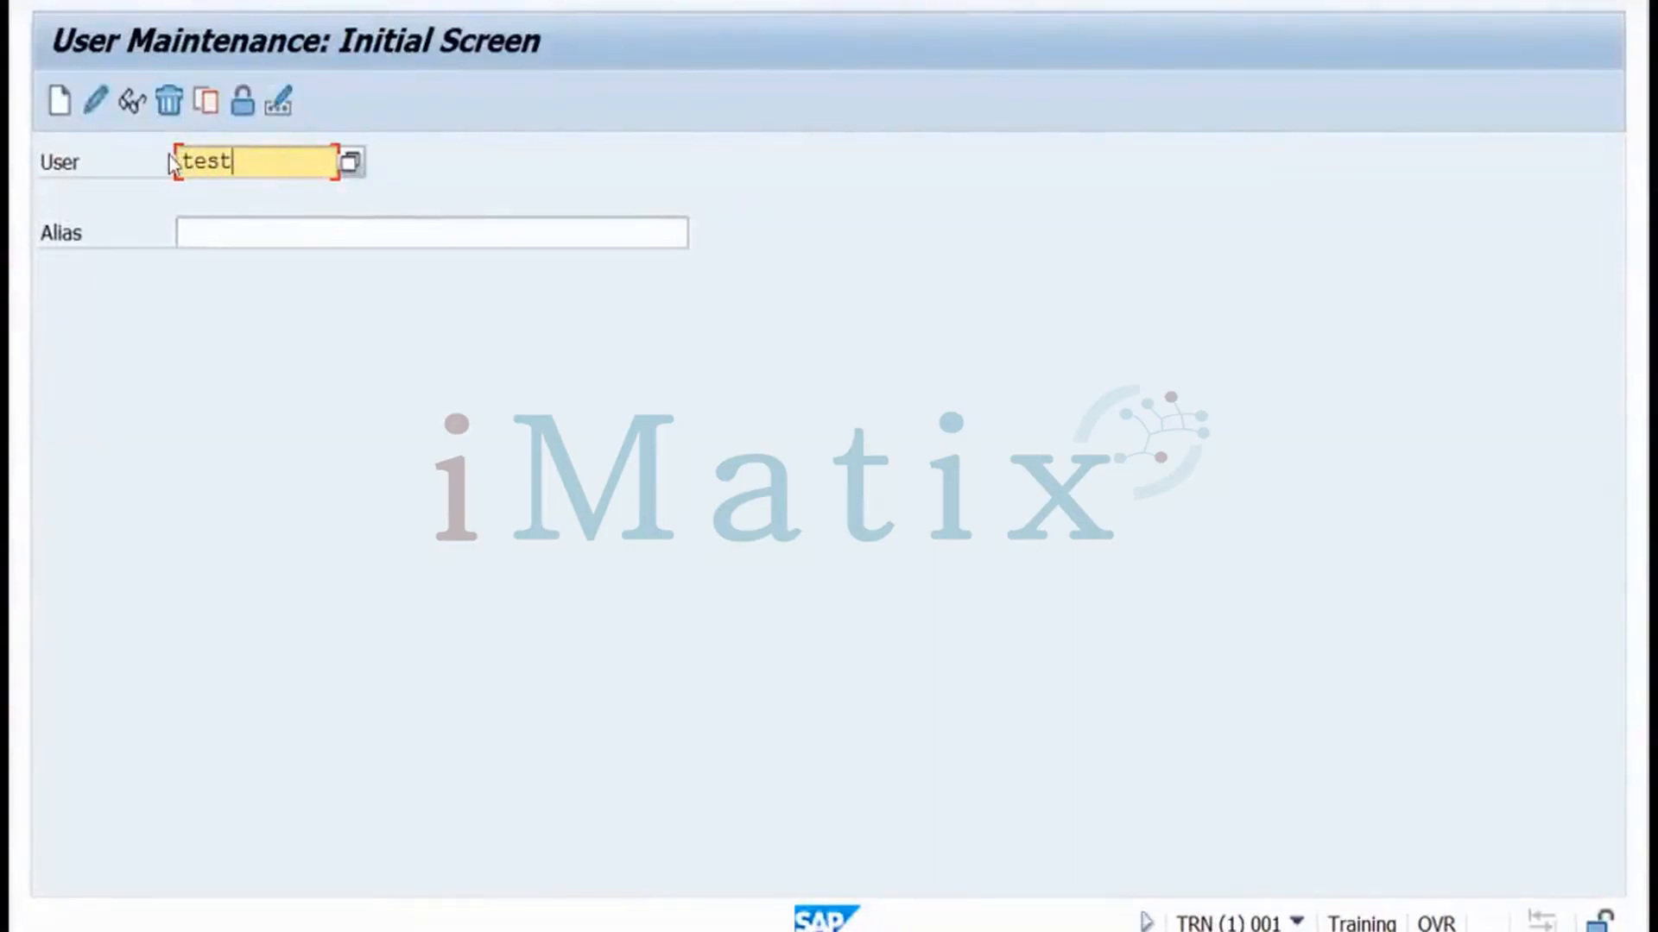
pyautogui.click(57, 111)
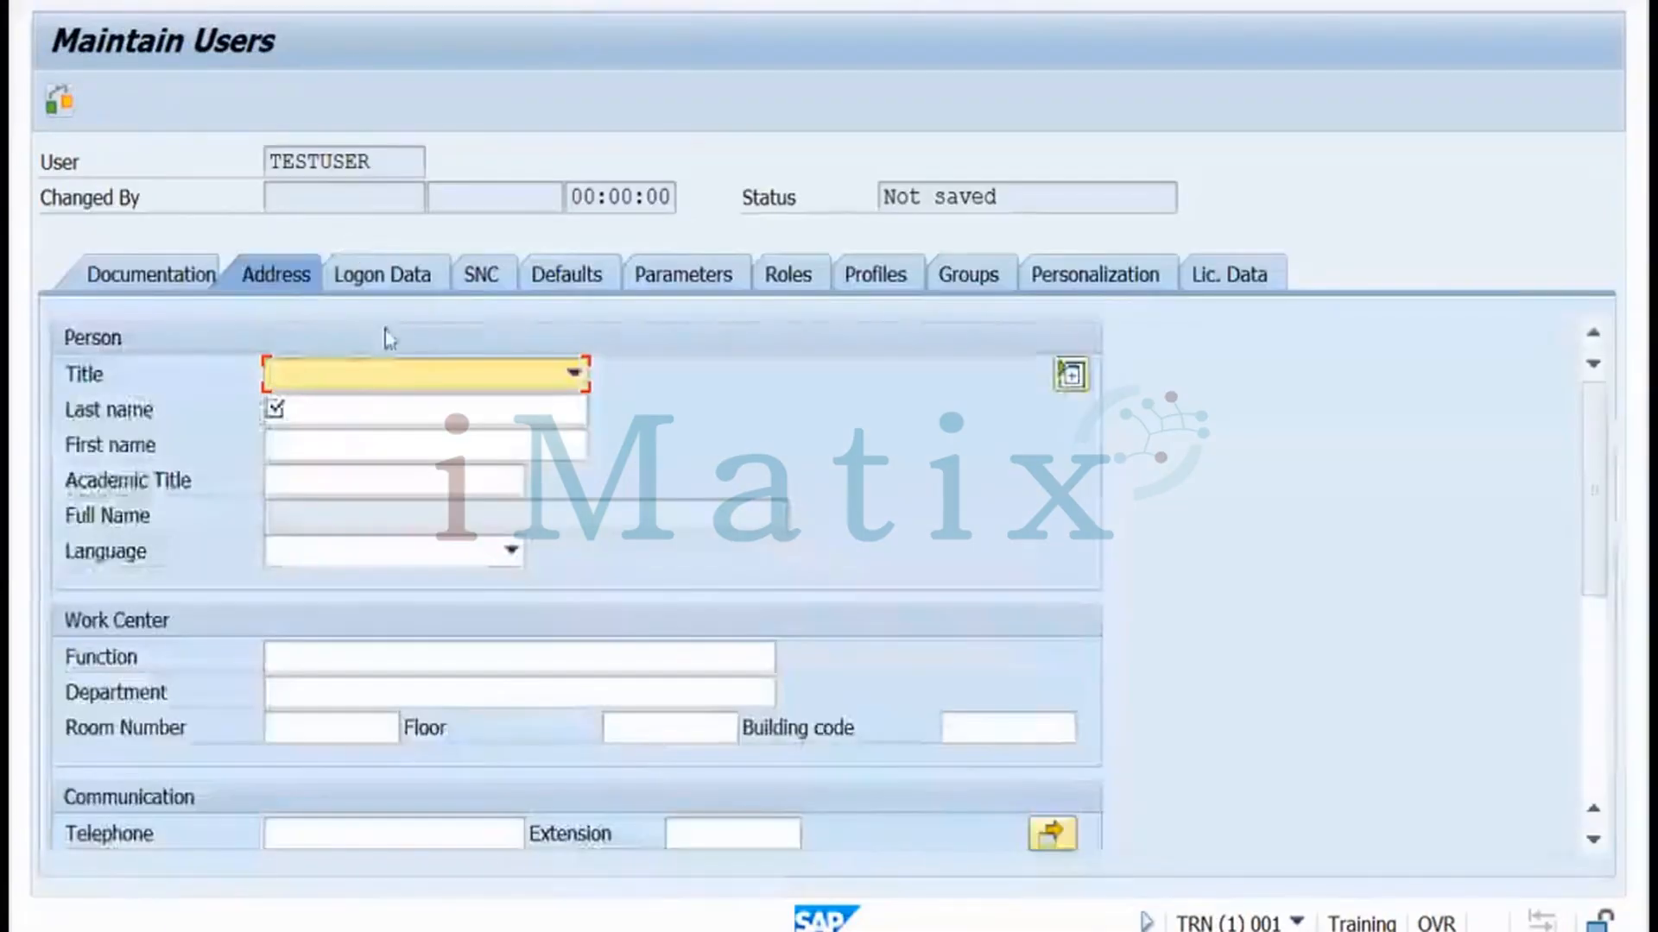
pyautogui.click(317, 406)
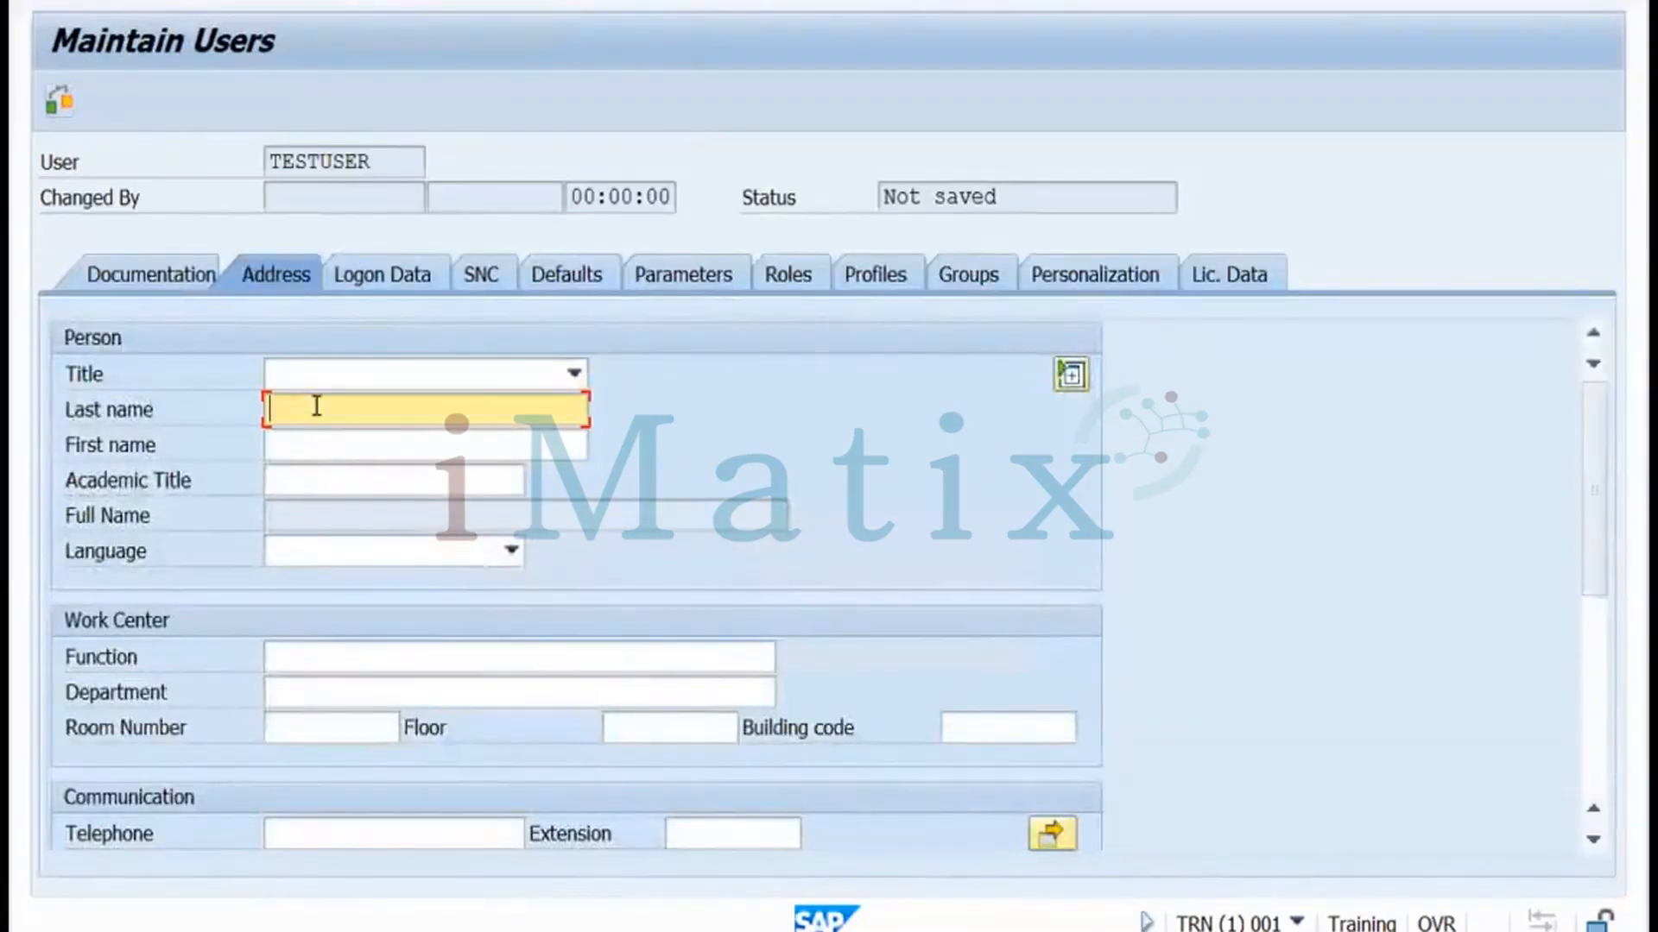
pyautogui.write('test')
# Assign role TESTROLE to TESTUSER and attempt to save the user
pyautogui.click(781, 285)
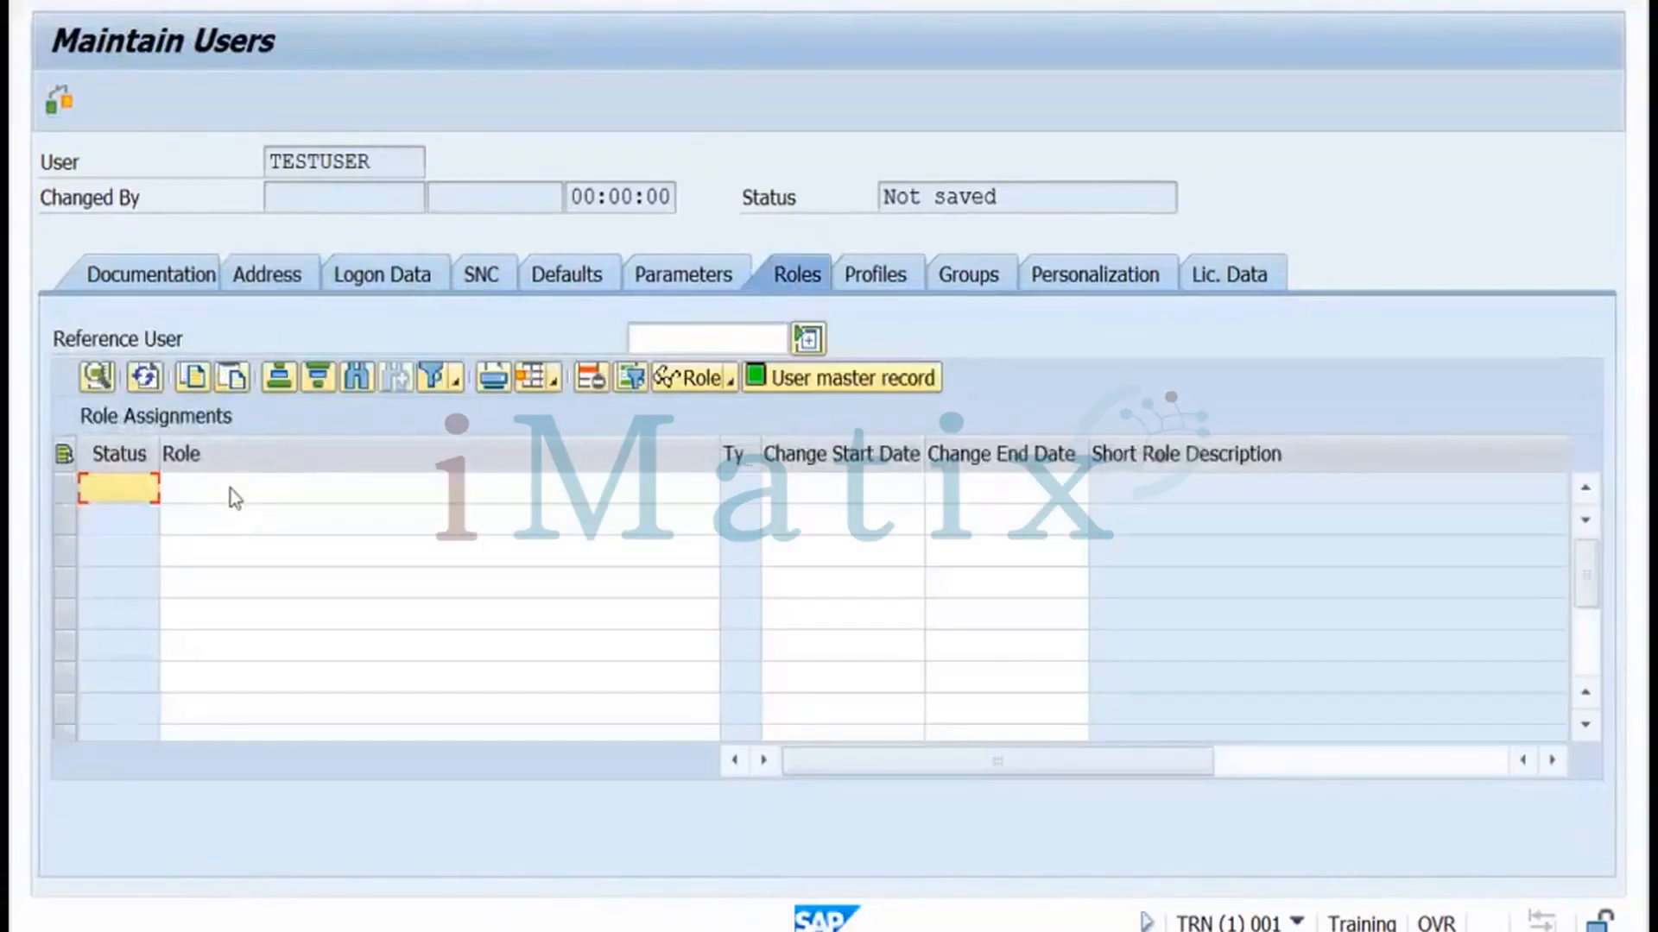
pyautogui.click(235, 499)
pyautogui.write('test')
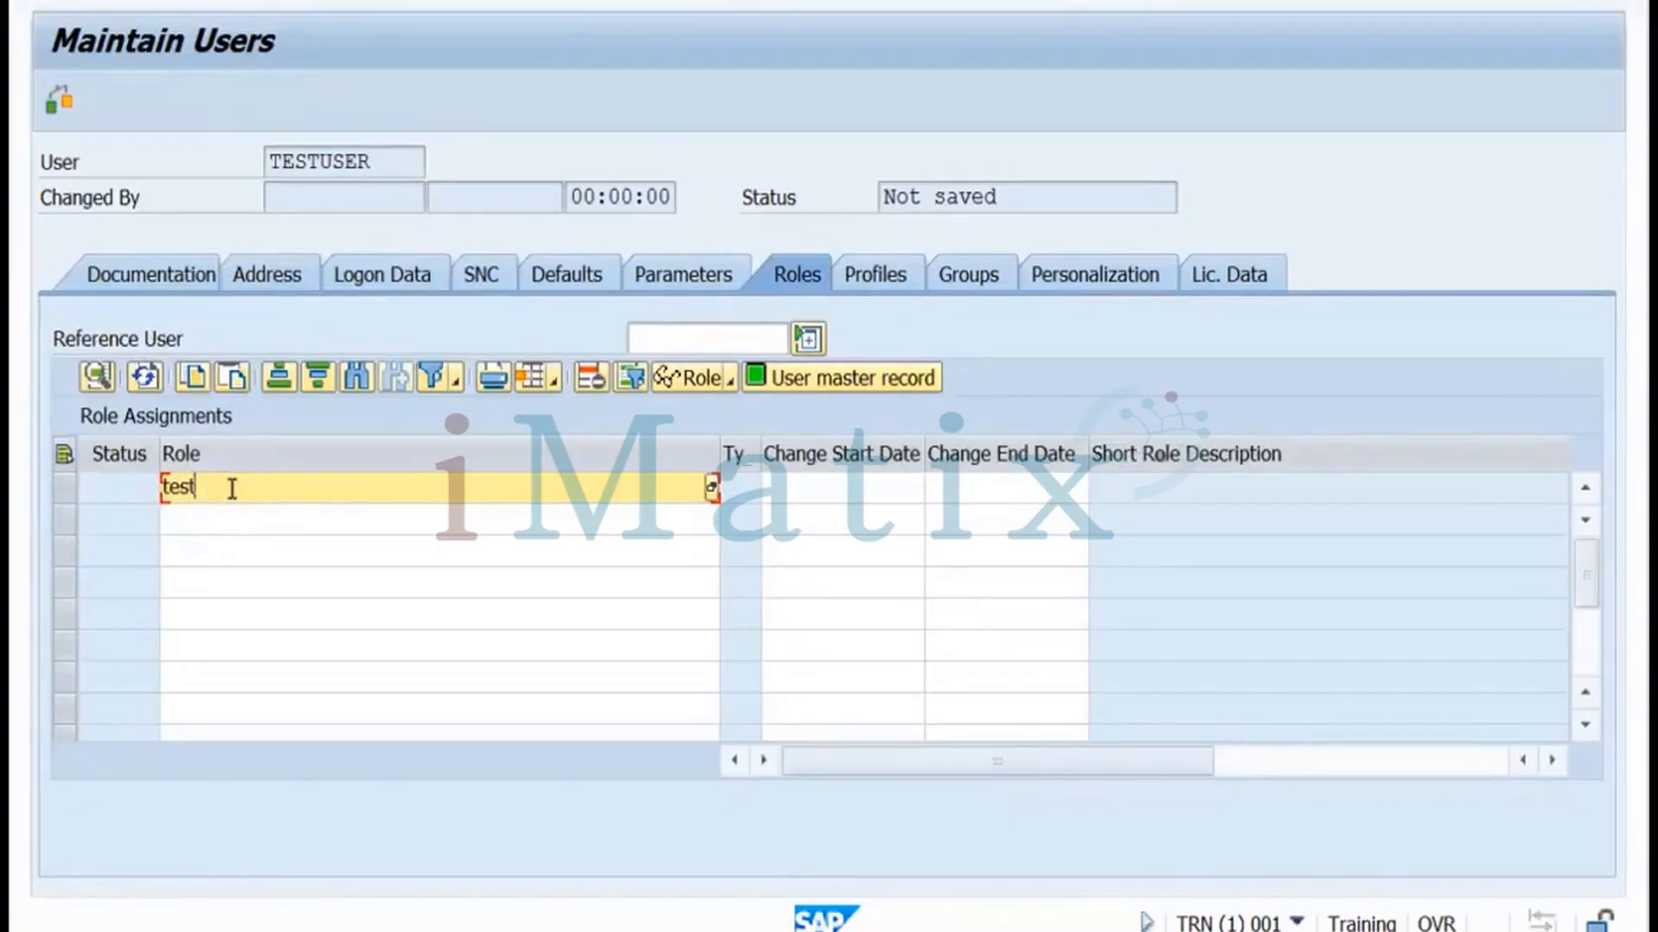
pyautogui.write('role')
pyautogui.press('Return')
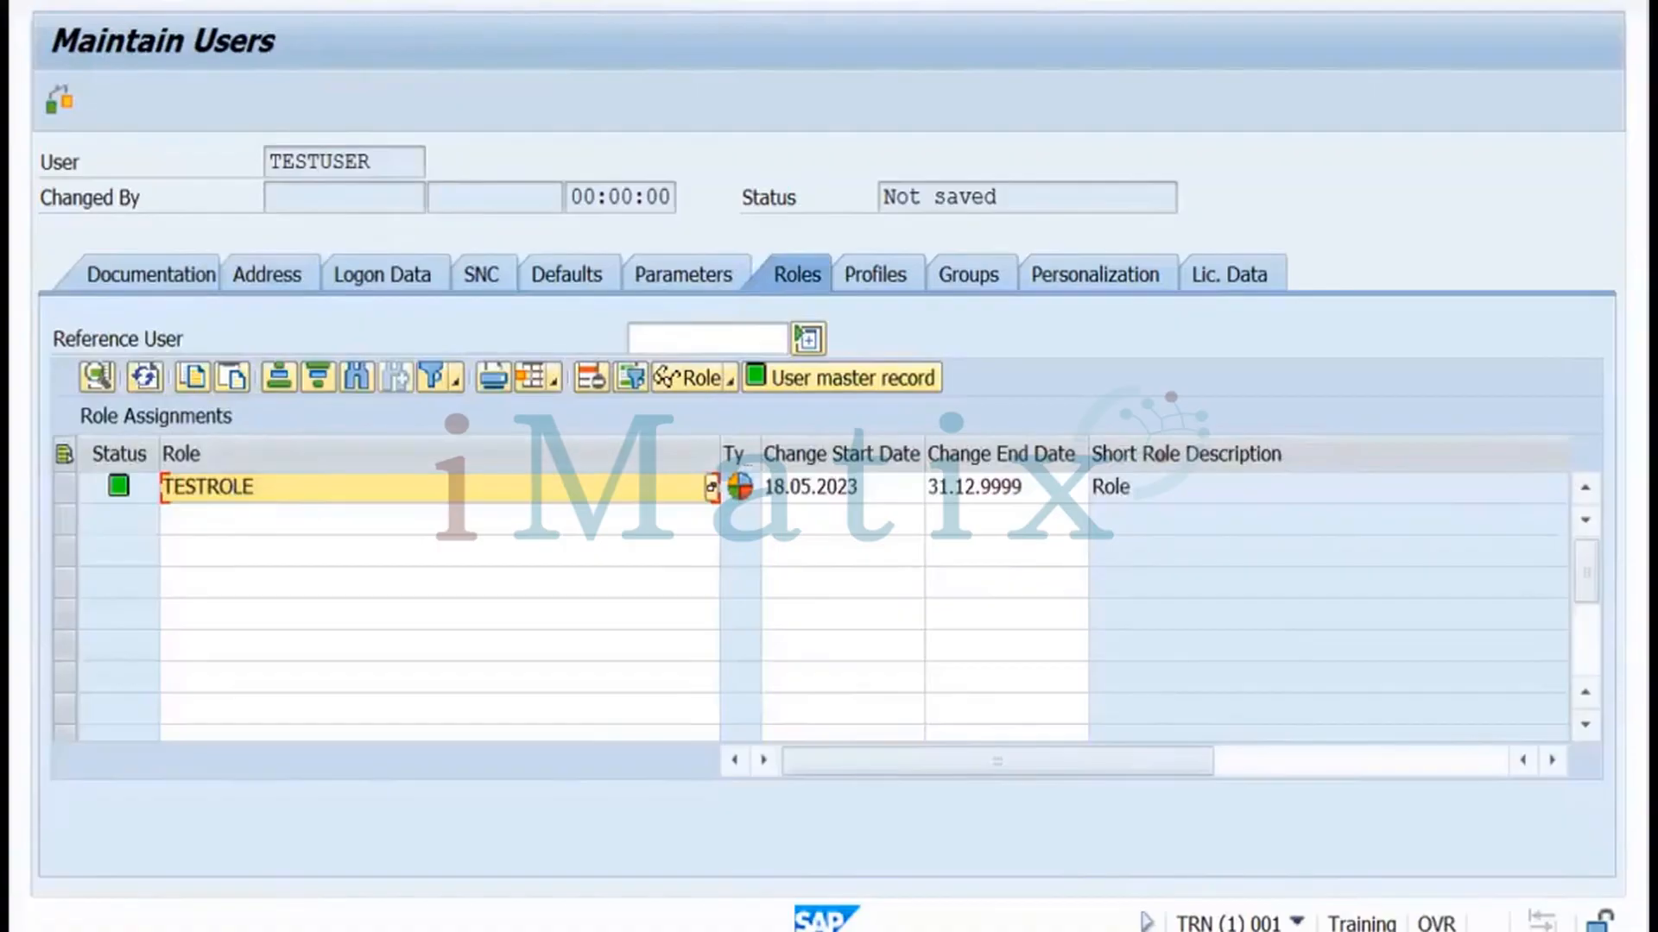
pyautogui.hotkey('ctrl', 's')
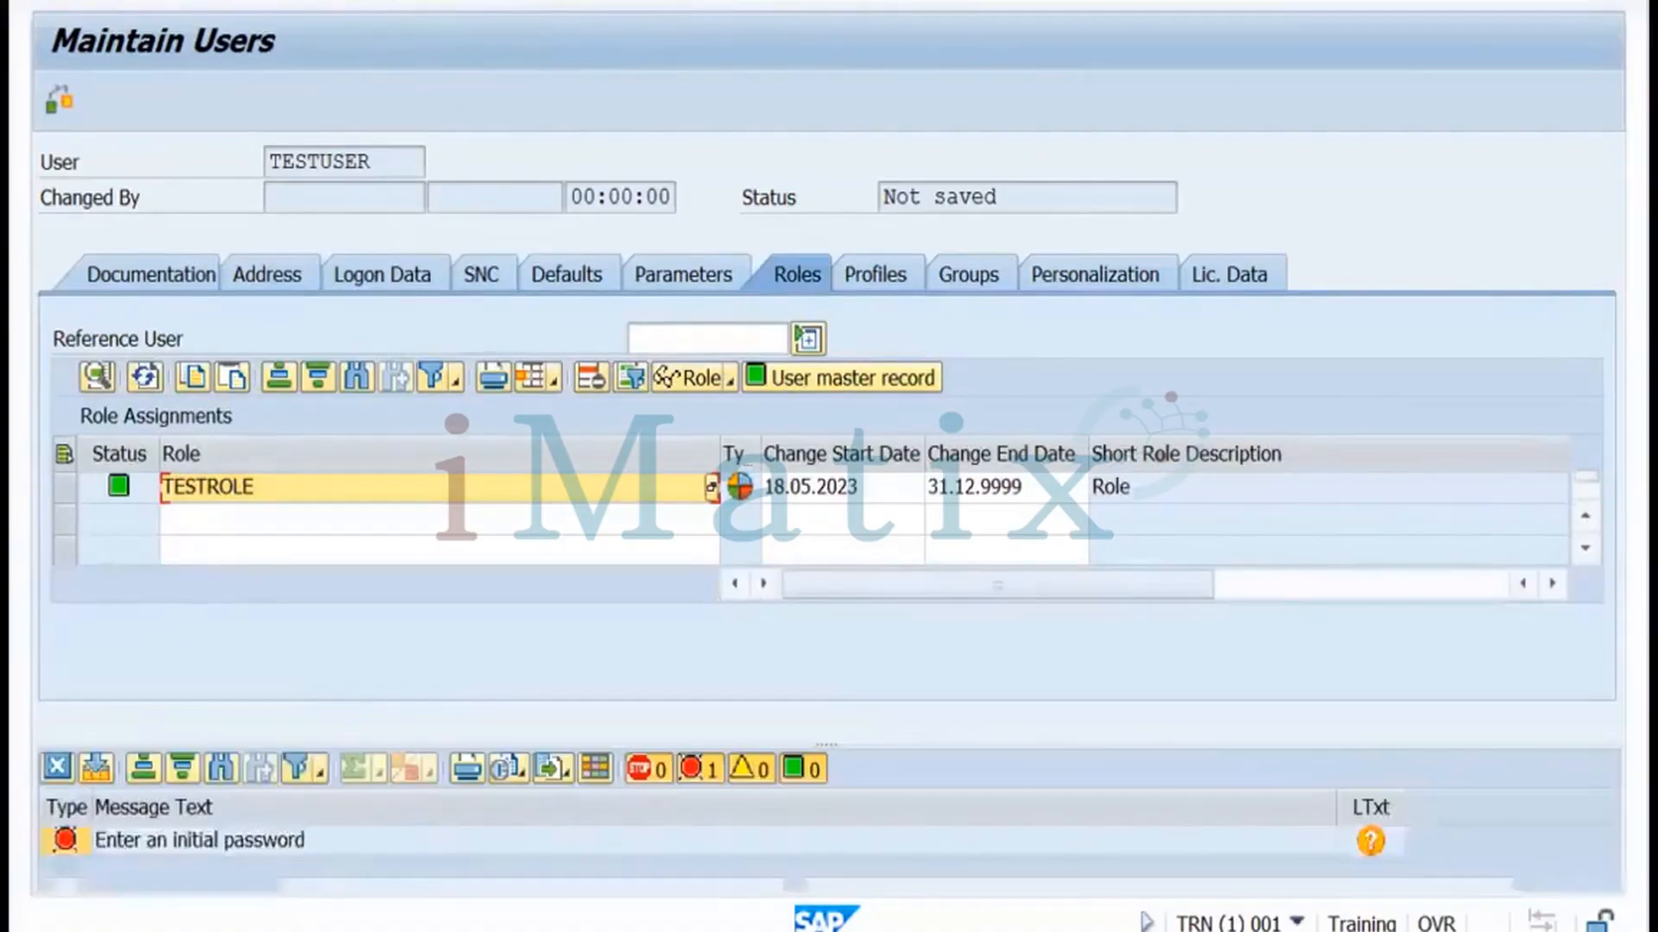
pyautogui.click(376, 275)
# Make TESTUSER a Service user, enter and repeat an initial password, and save it
pyautogui.click(350, 380)
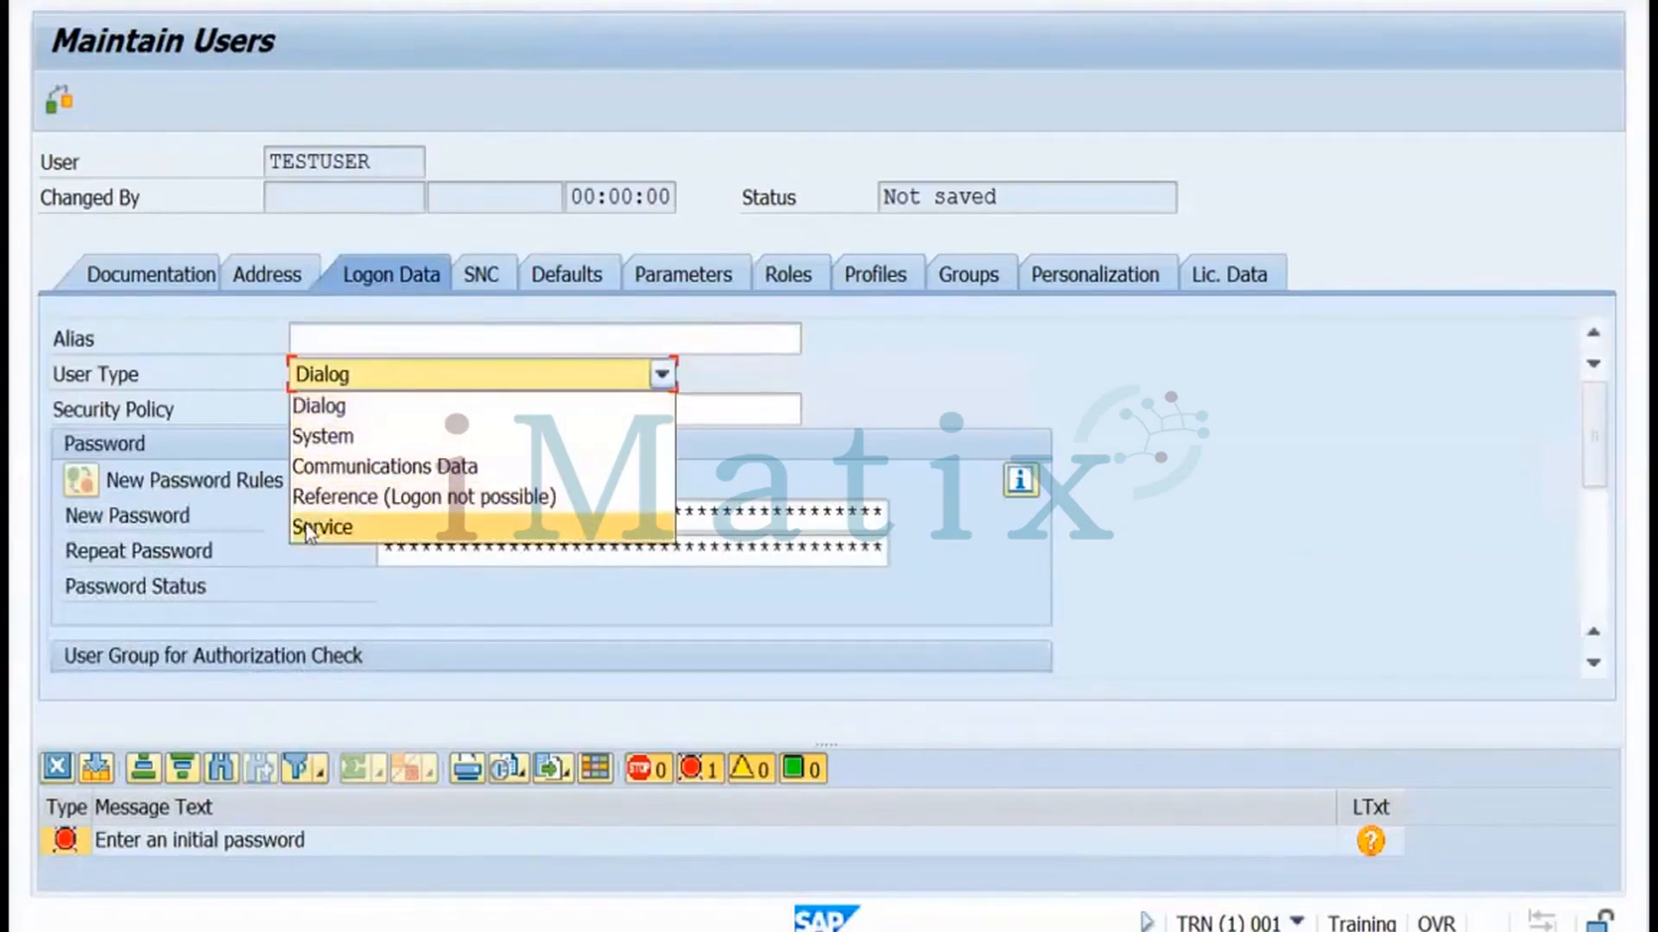
pyautogui.click(315, 526)
pyautogui.click(407, 515)
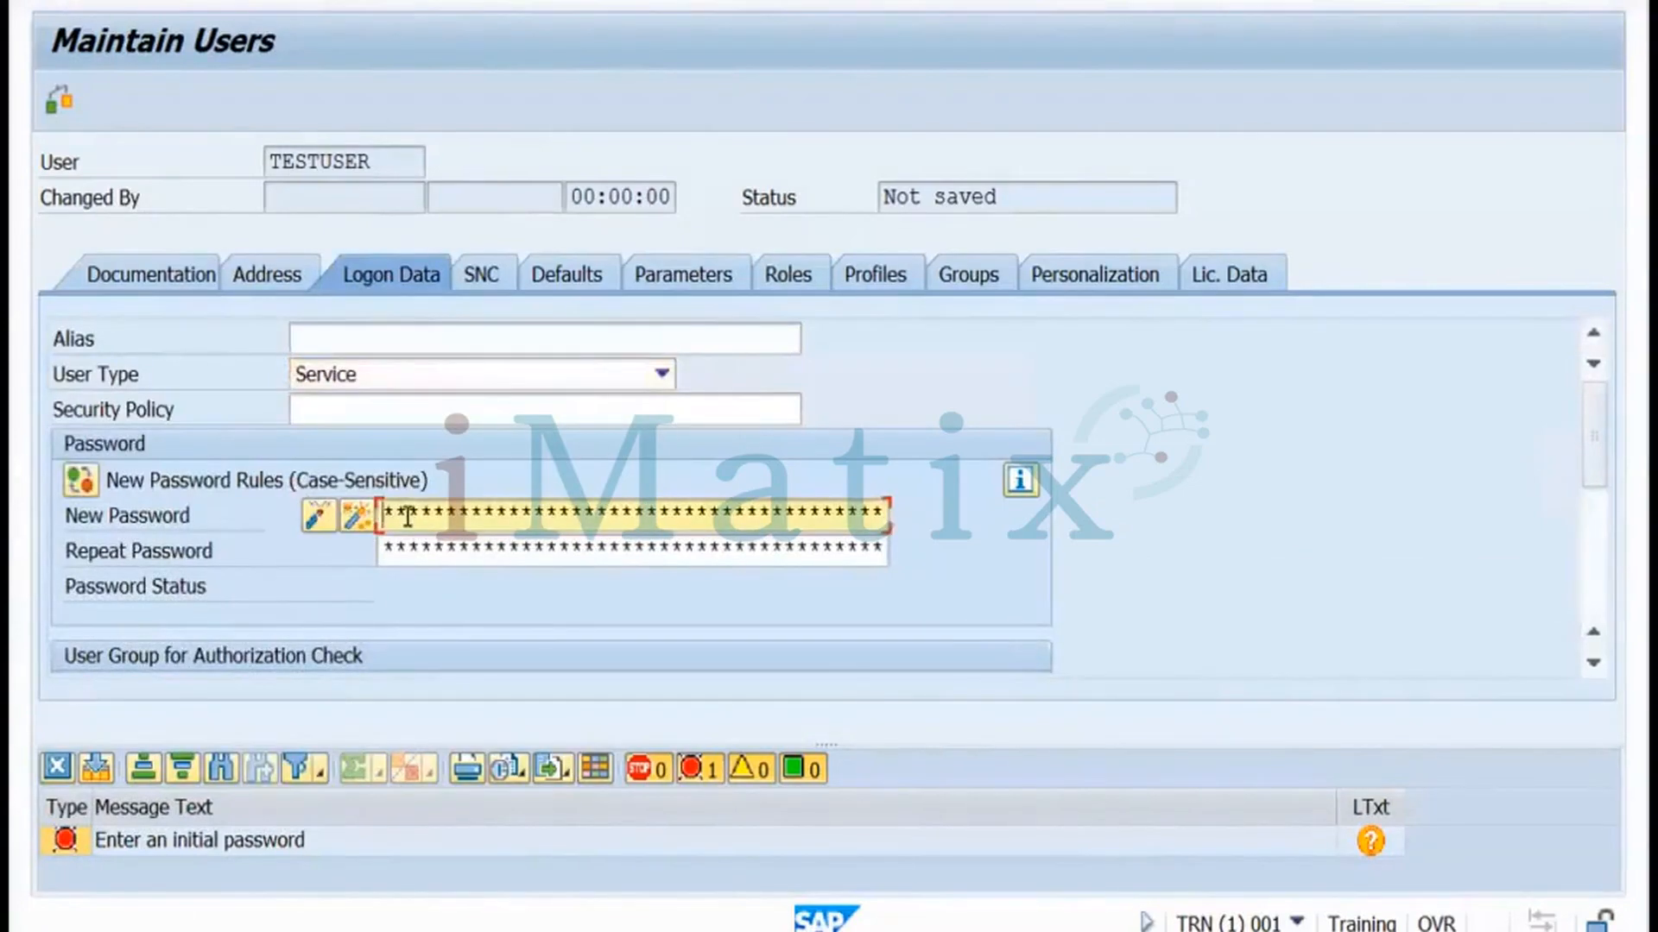
pyautogui.write('*********')
pyautogui.click(416, 553)
pyautogui.write('*******')
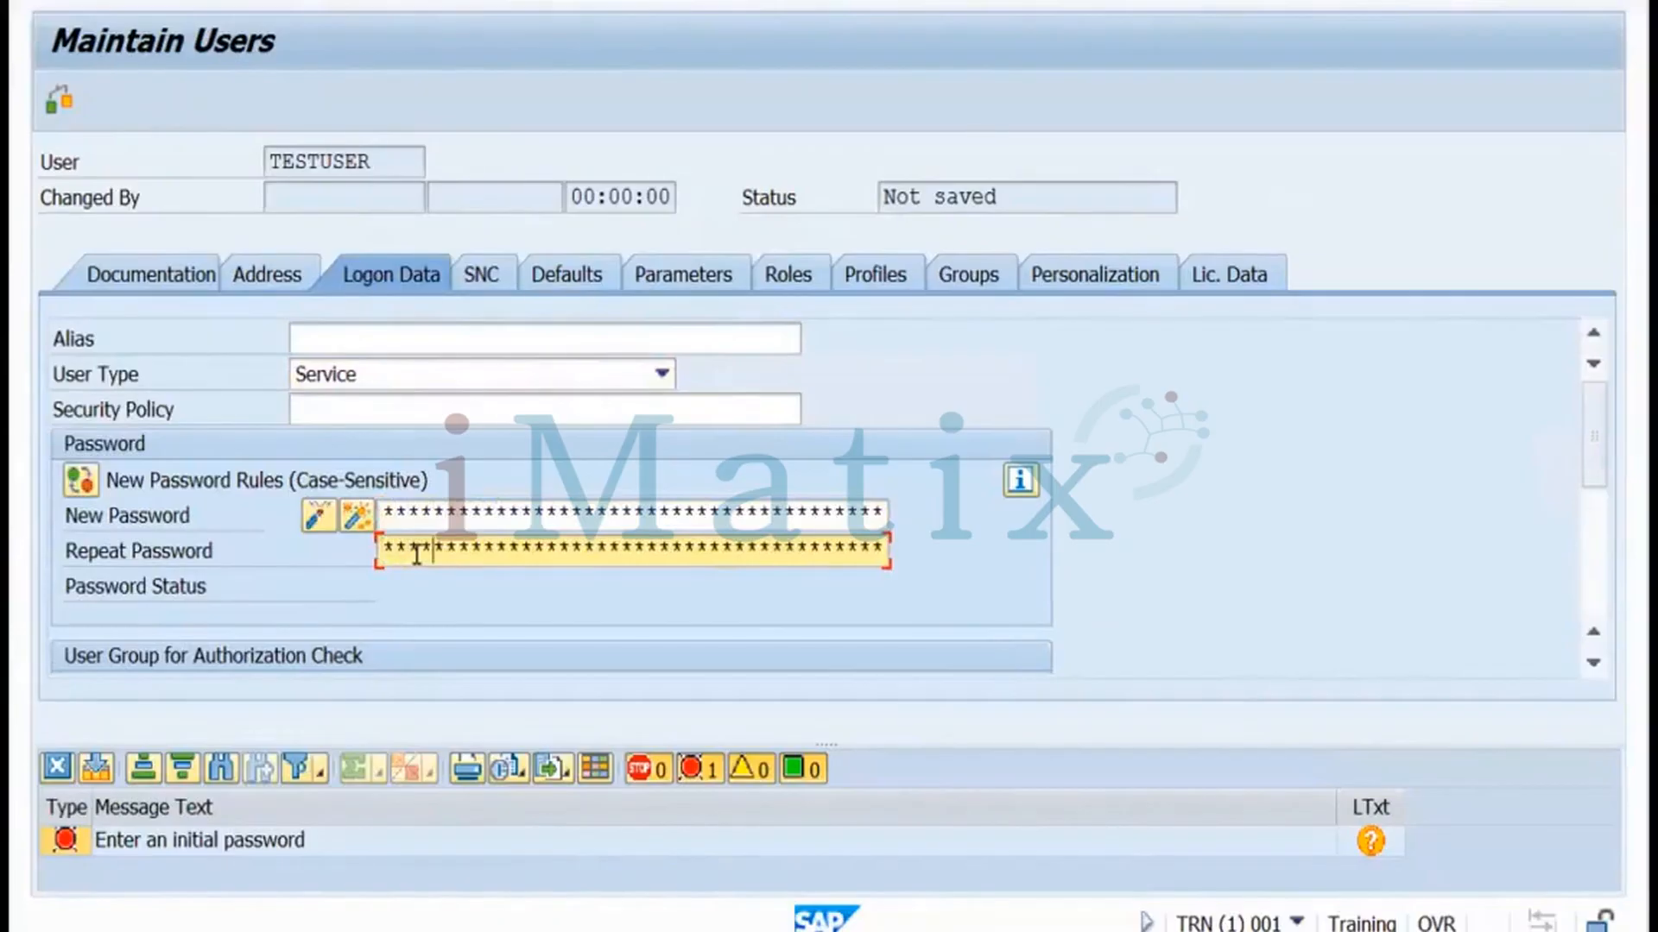
pyautogui.write('**')
pyautogui.hotkey('ctrl', 's')
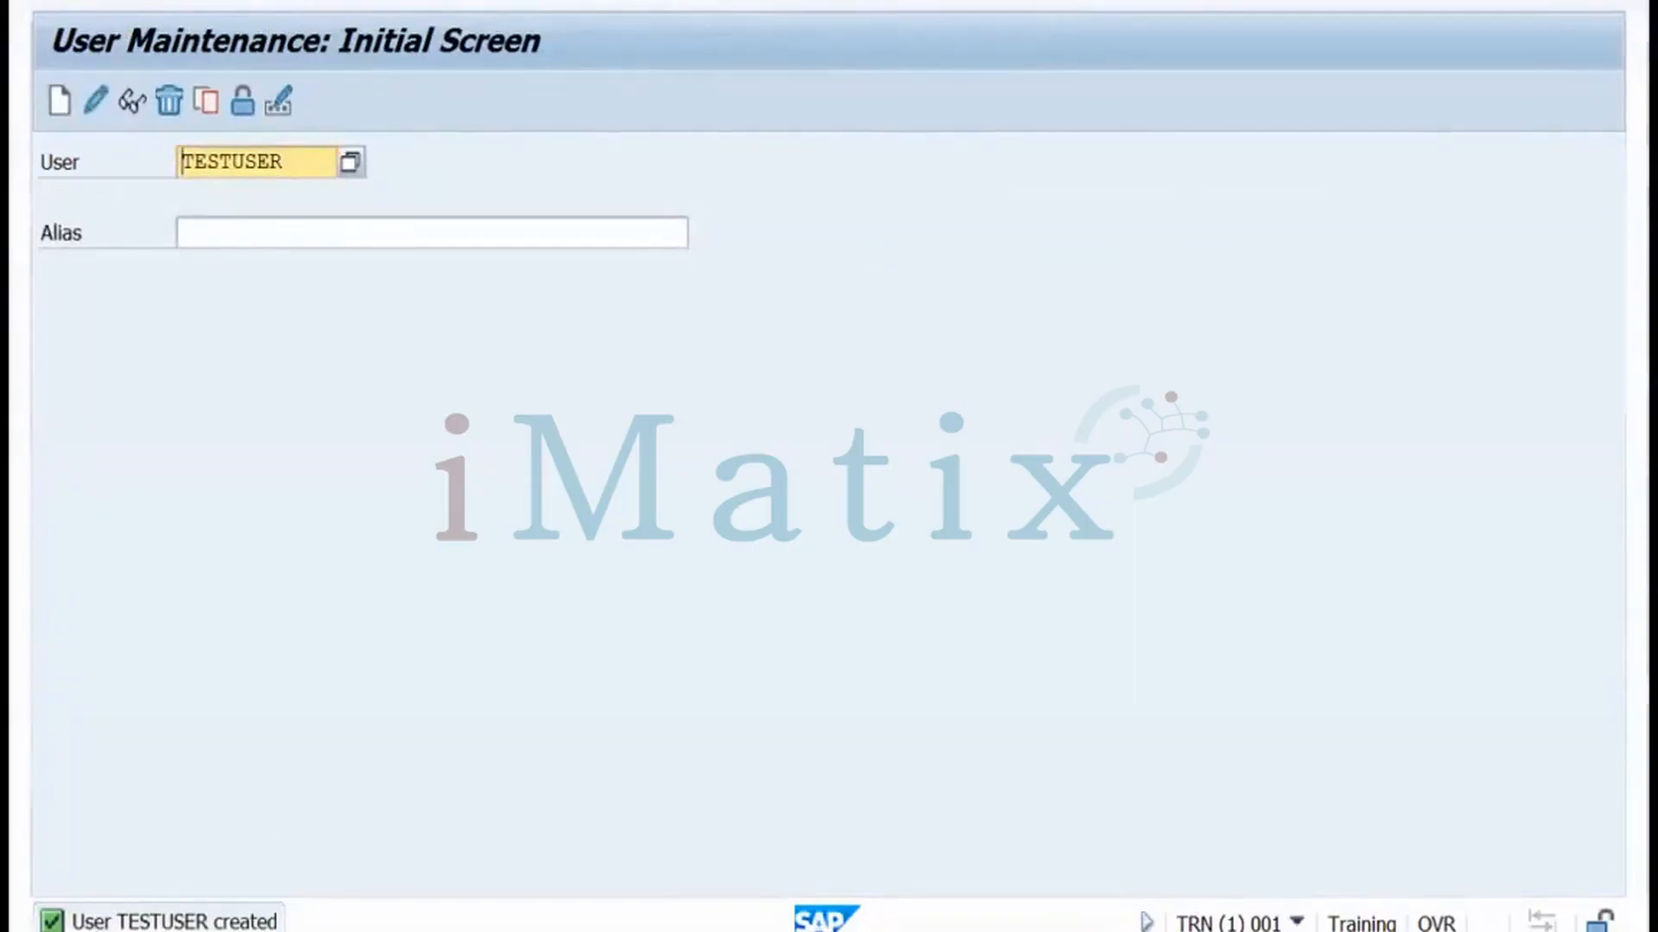
# Open a new TRN system logon and sign in as TESTUSER with the new password
pyautogui.moveTo(258, 922)
pyautogui.click(116, 858)
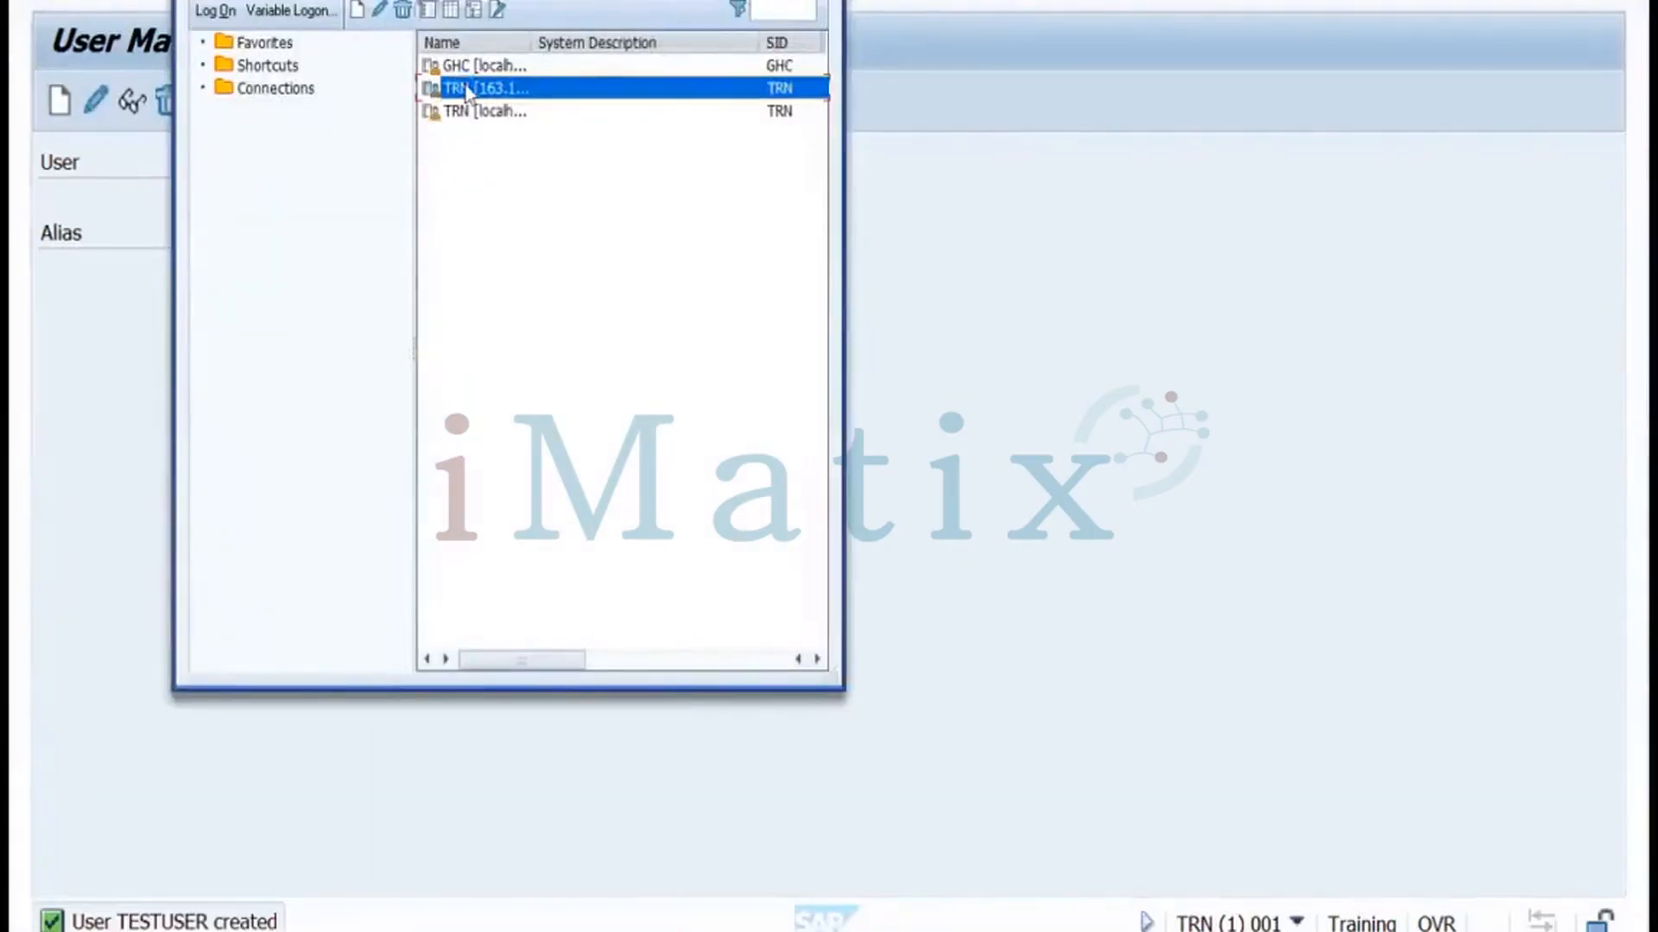
pyautogui.doubleClick(466, 89)
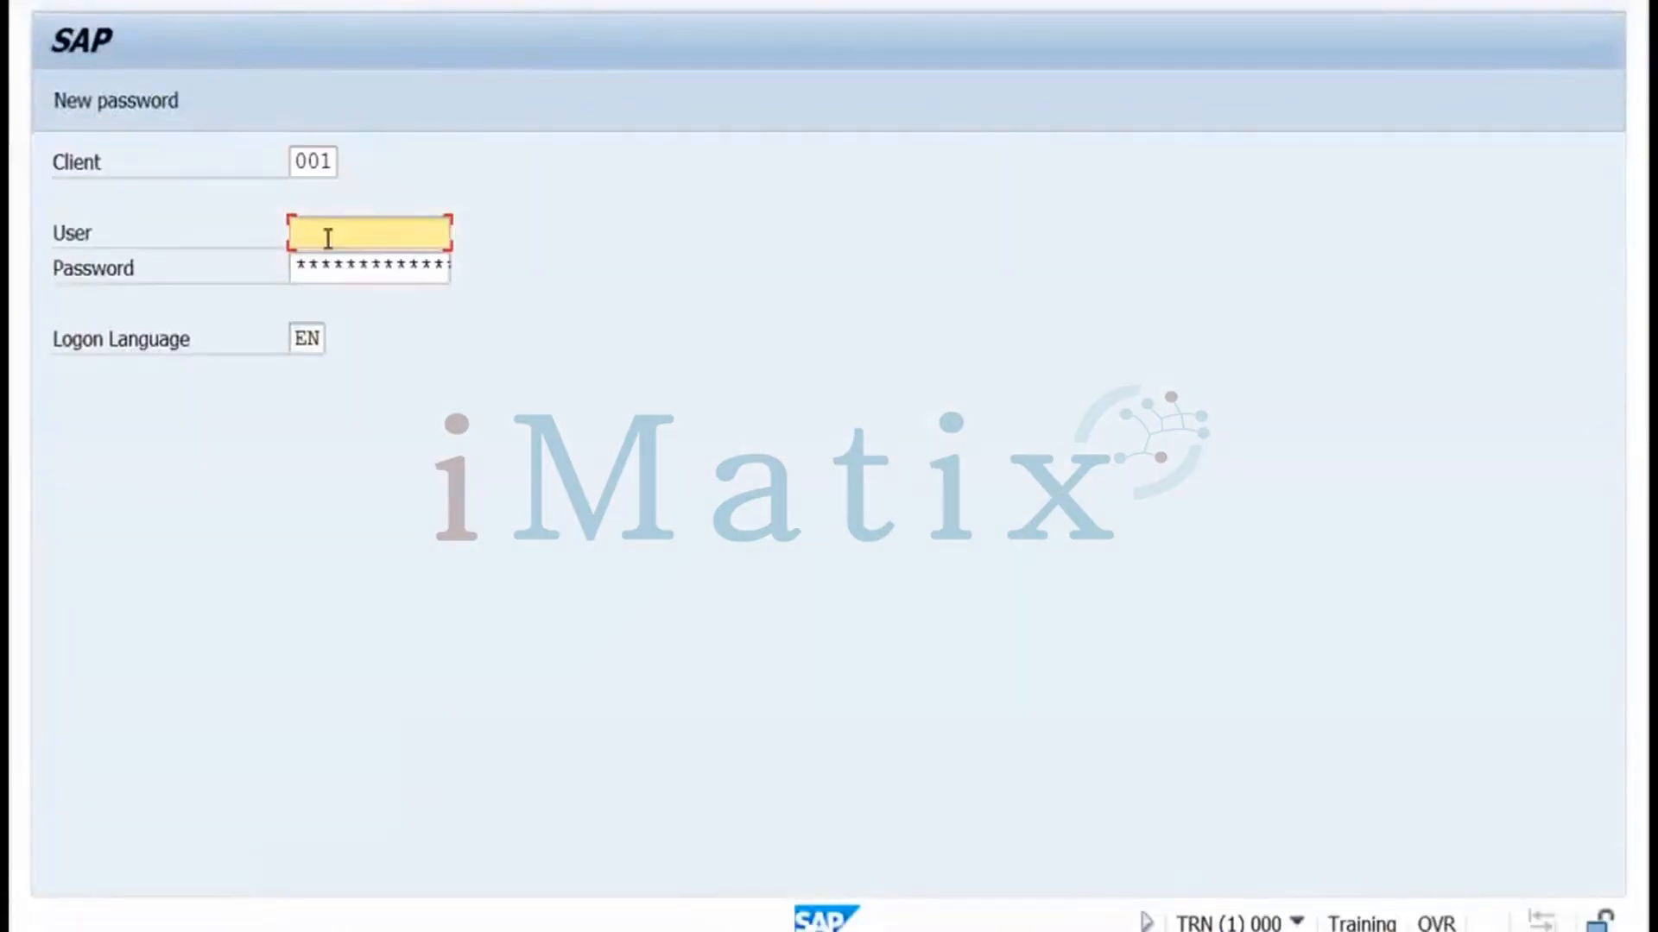
pyautogui.write('testuser')
pyautogui.click(321, 269)
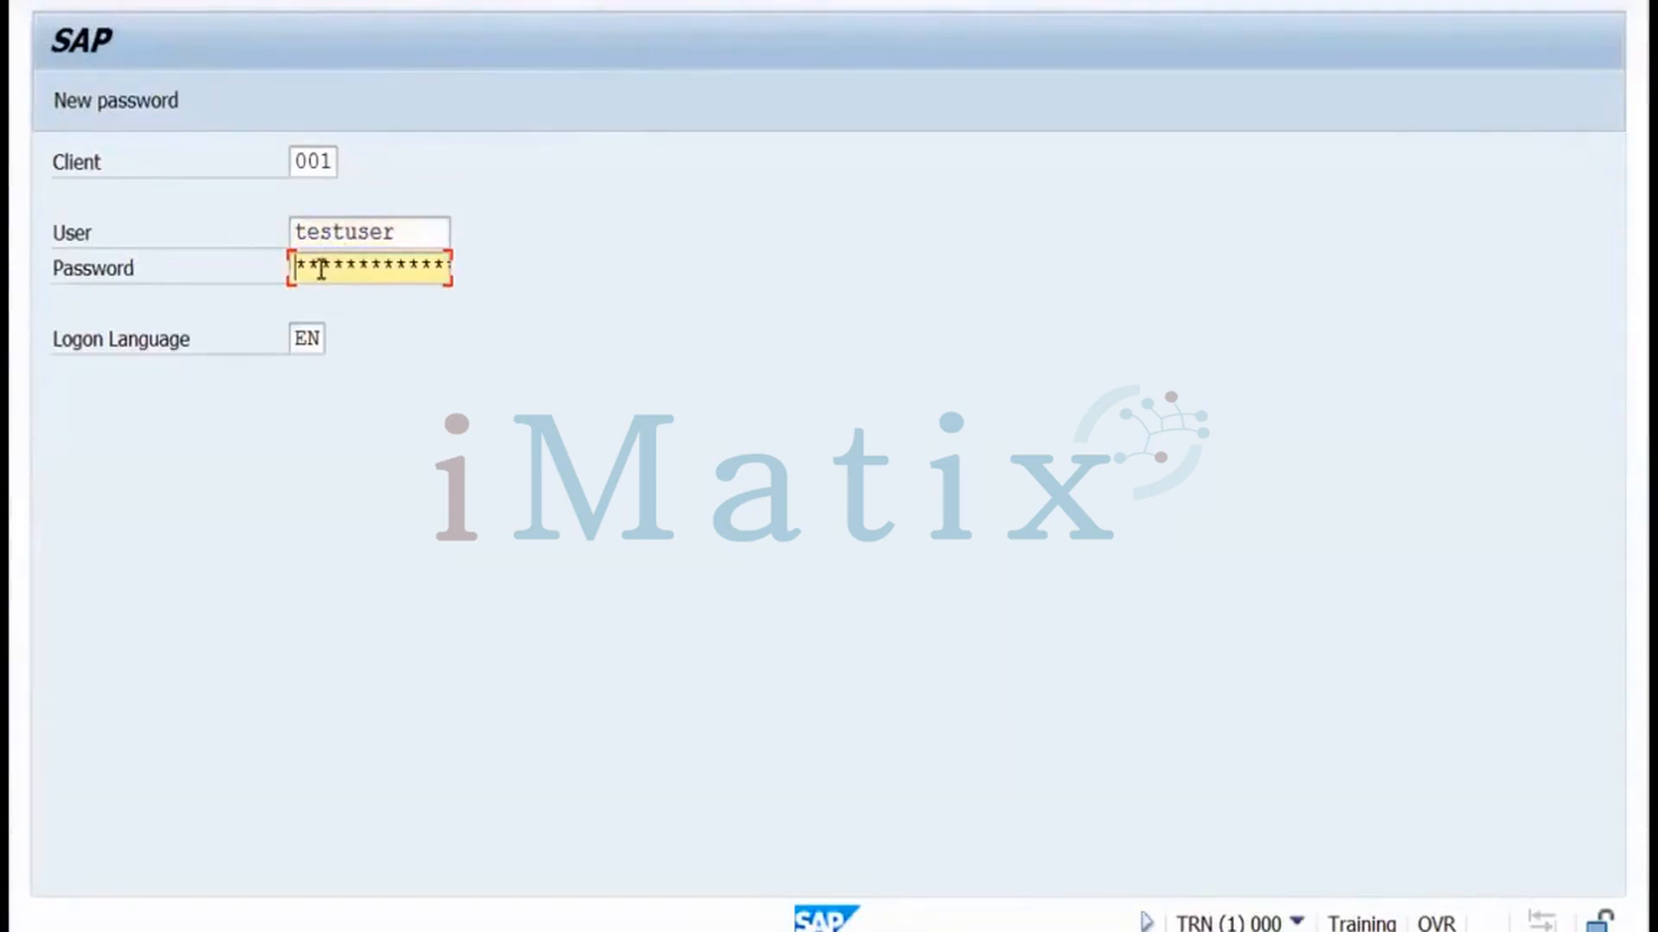
pyautogui.write('*********')
pyautogui.press('Return')
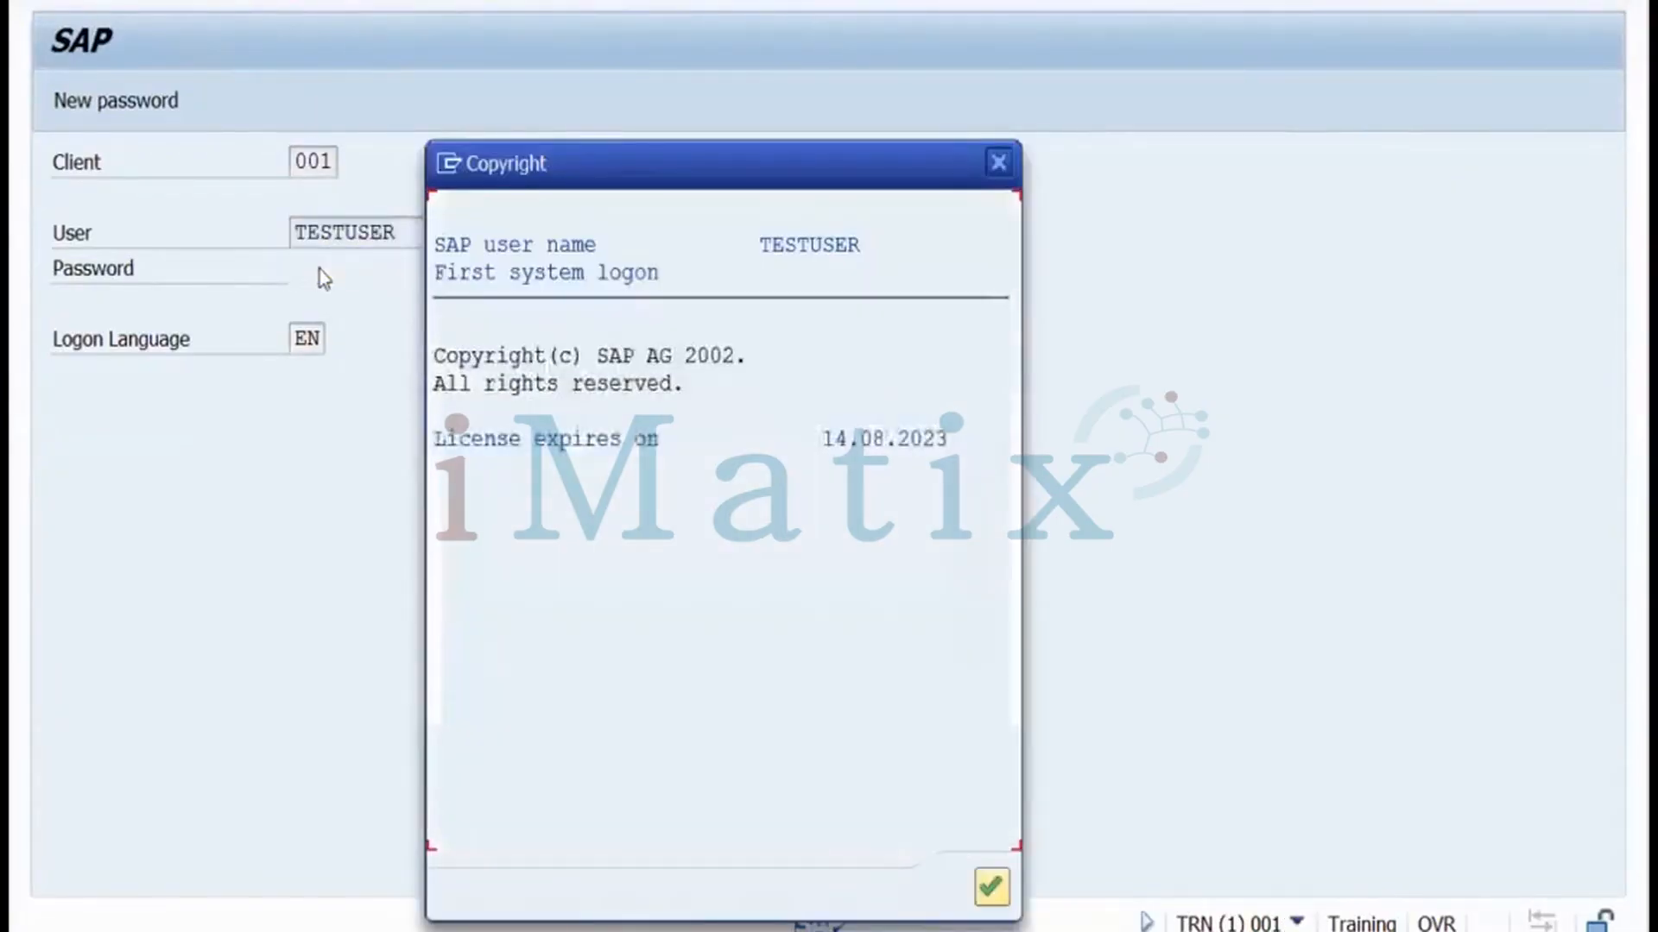
pyautogui.press('Return')
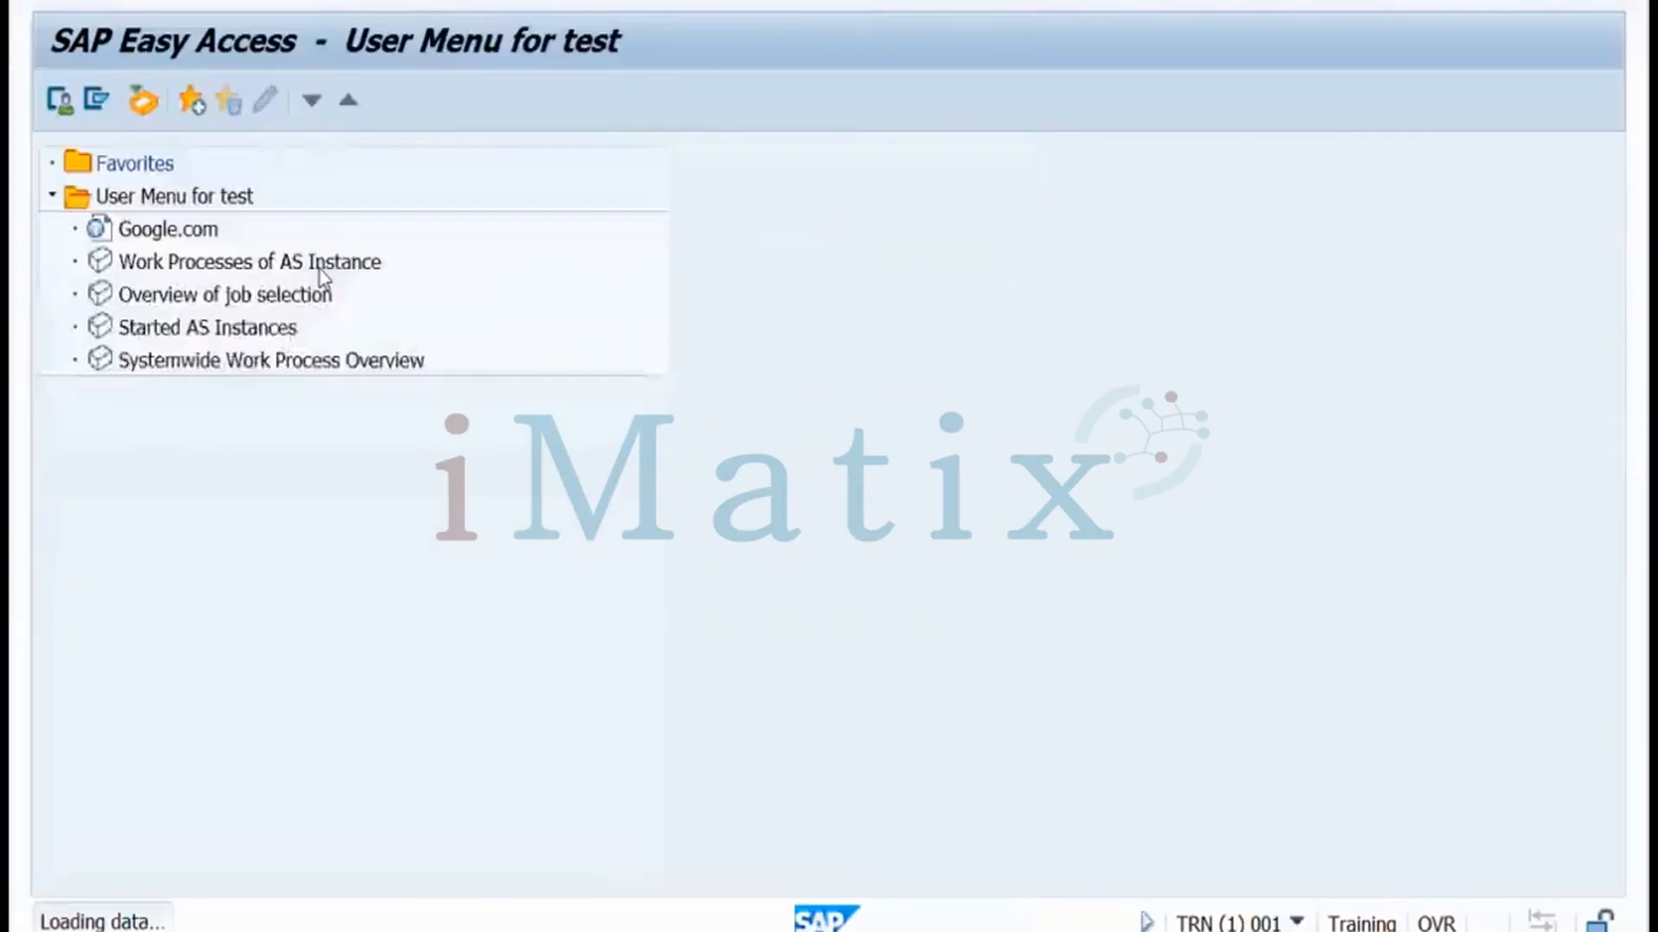
# Select each test user menu entry, from Google.com to Systemwide Work Process Overview
pyautogui.click(190, 231)
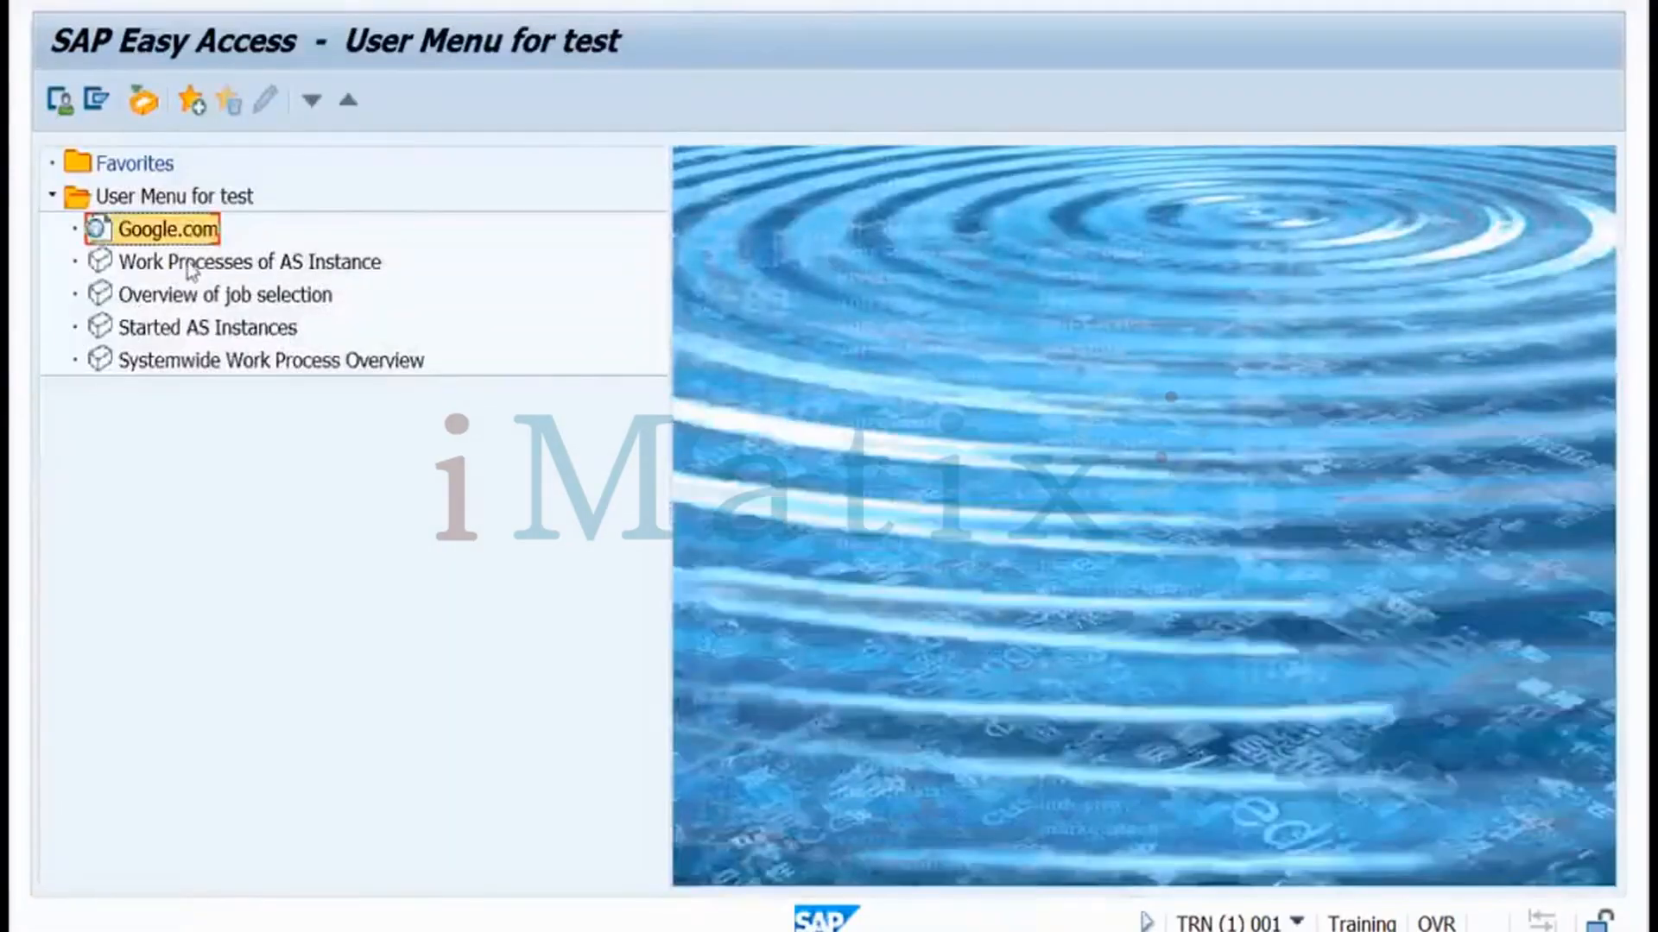
pyautogui.click(190, 264)
pyautogui.click(169, 231)
pyautogui.click(168, 267)
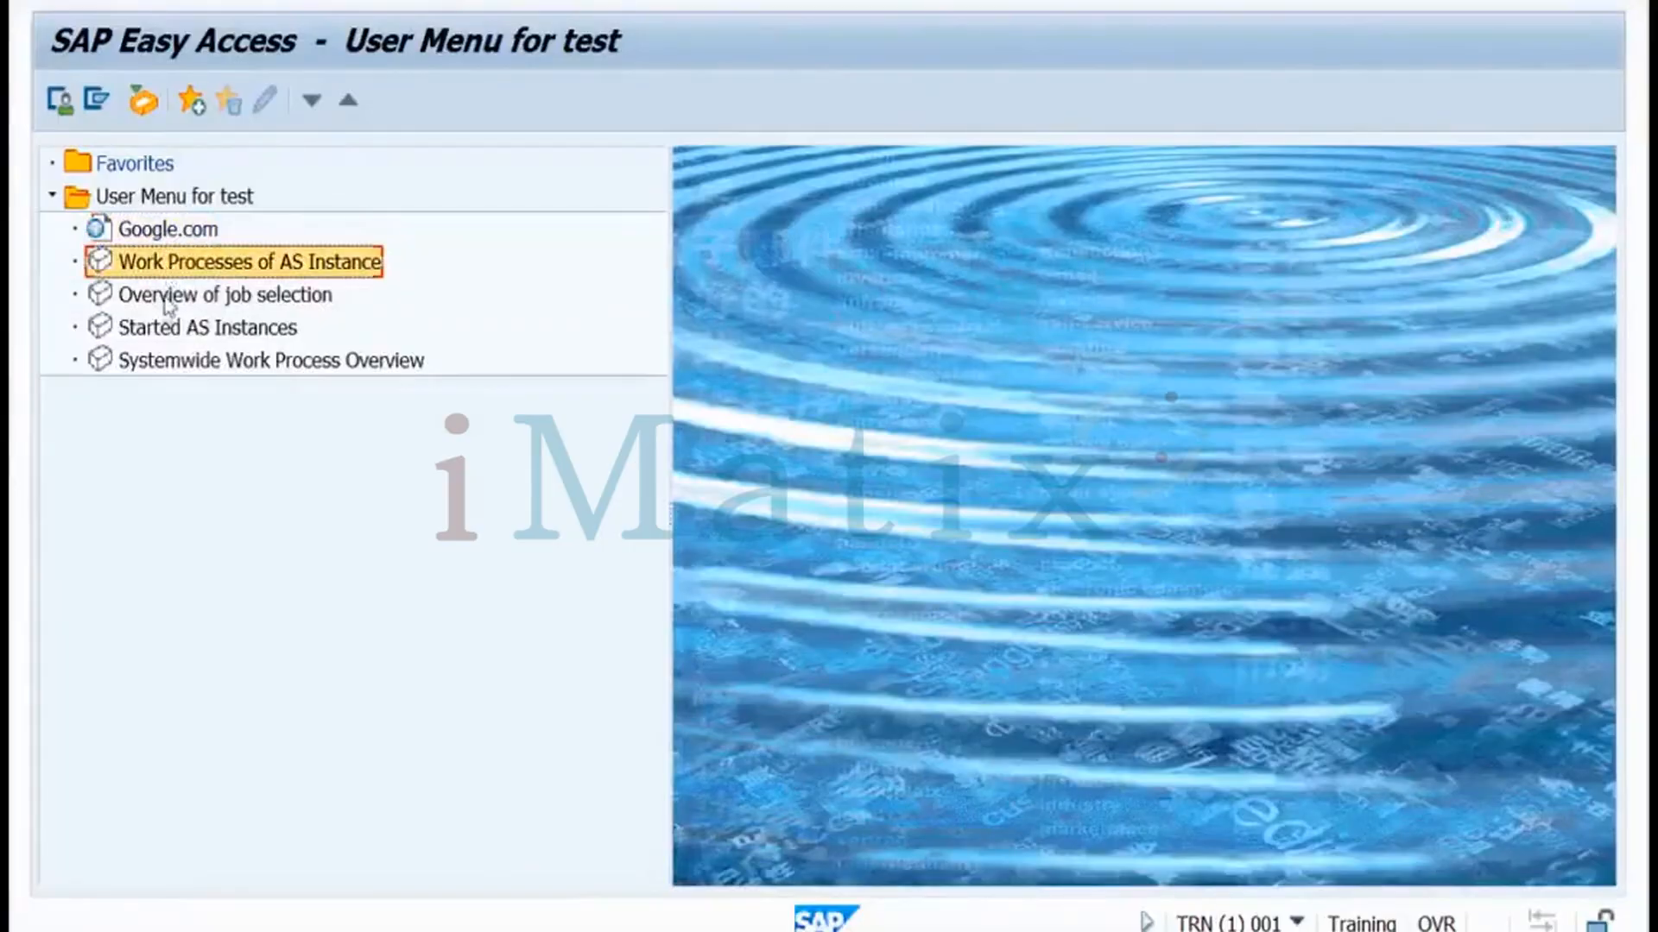
pyautogui.click(165, 299)
pyautogui.click(162, 333)
pyautogui.click(162, 362)
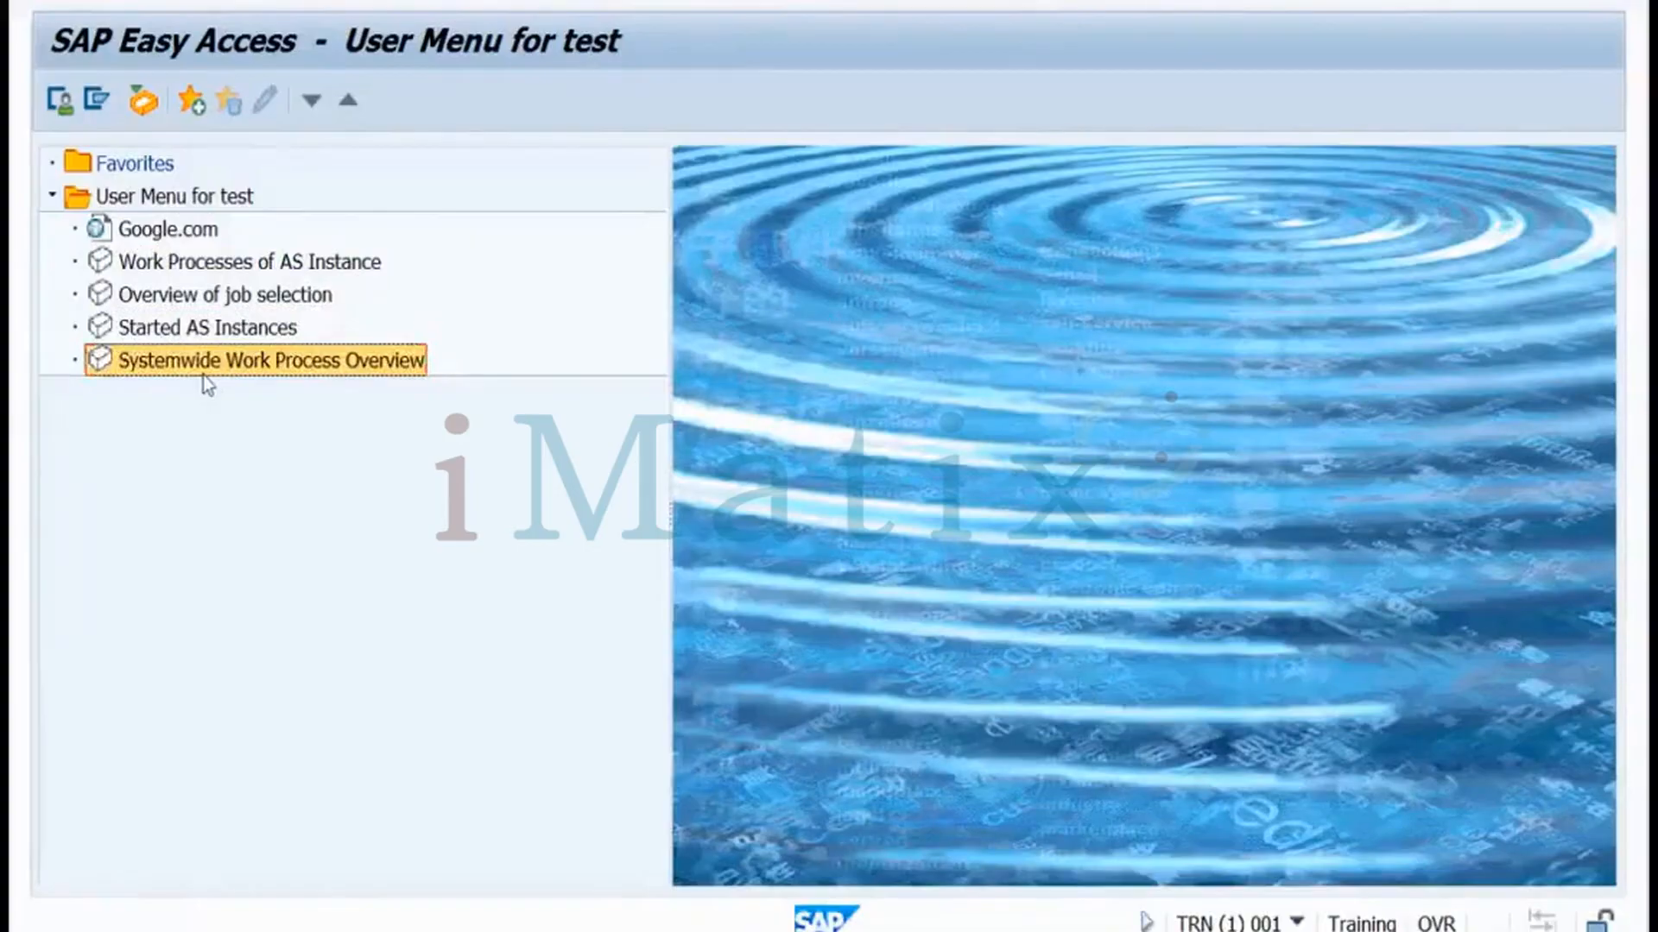
pyautogui.press('super')
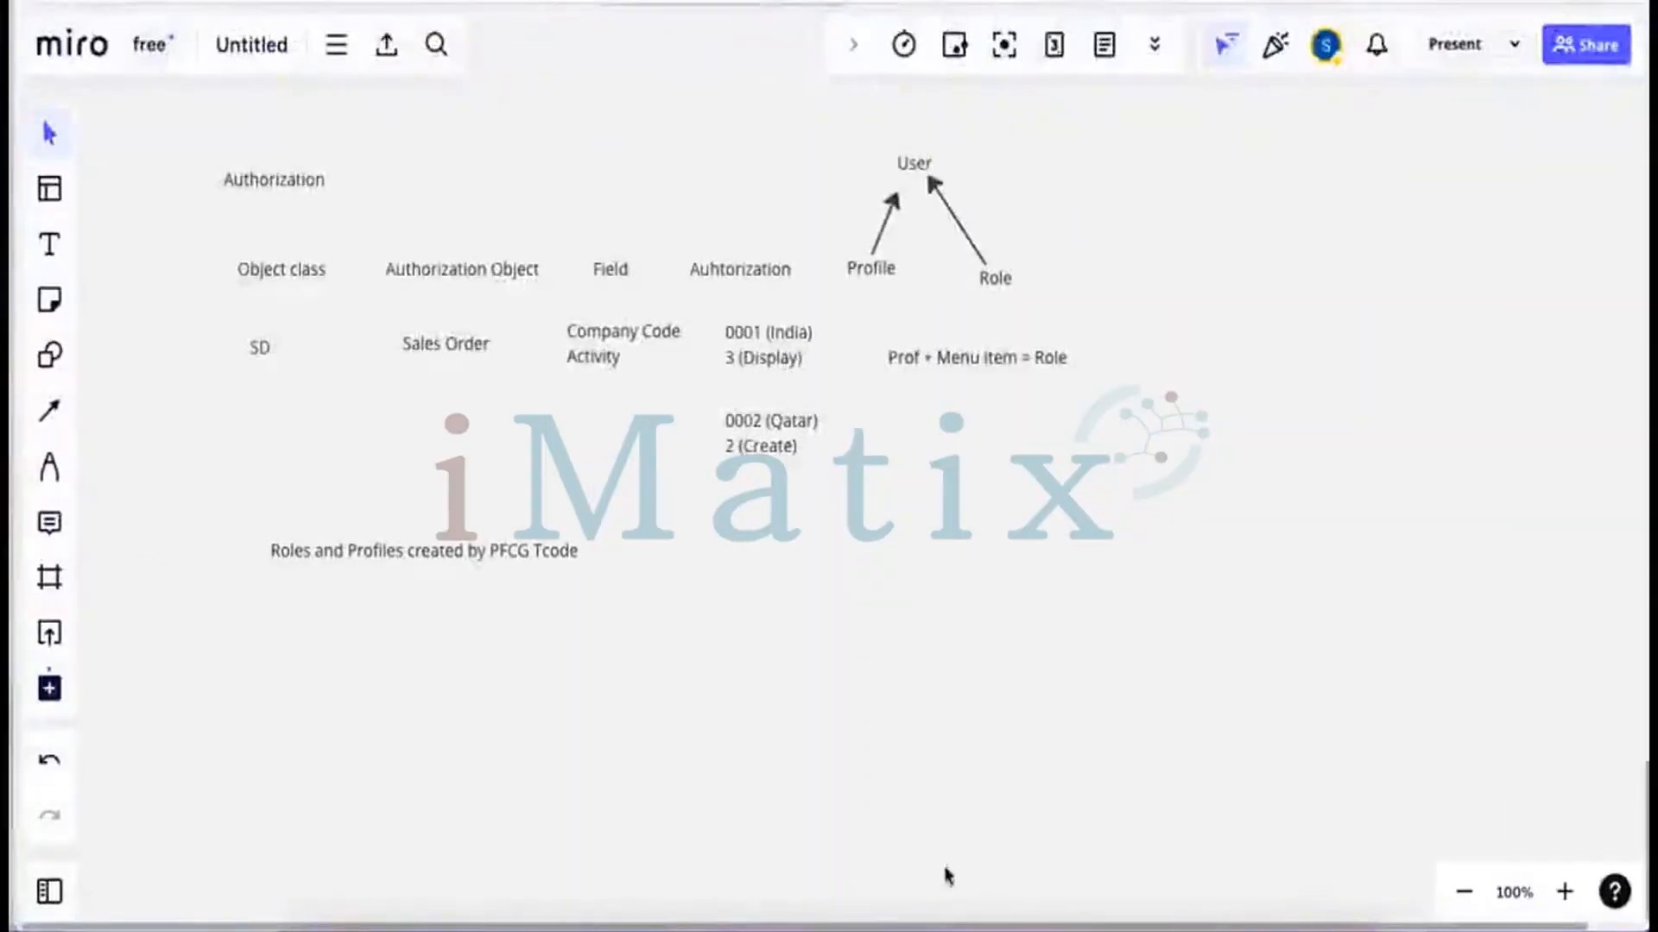
# Switch through WPS Office and Miro, then back to the remote SAP session
pyautogui.click(809, 902)
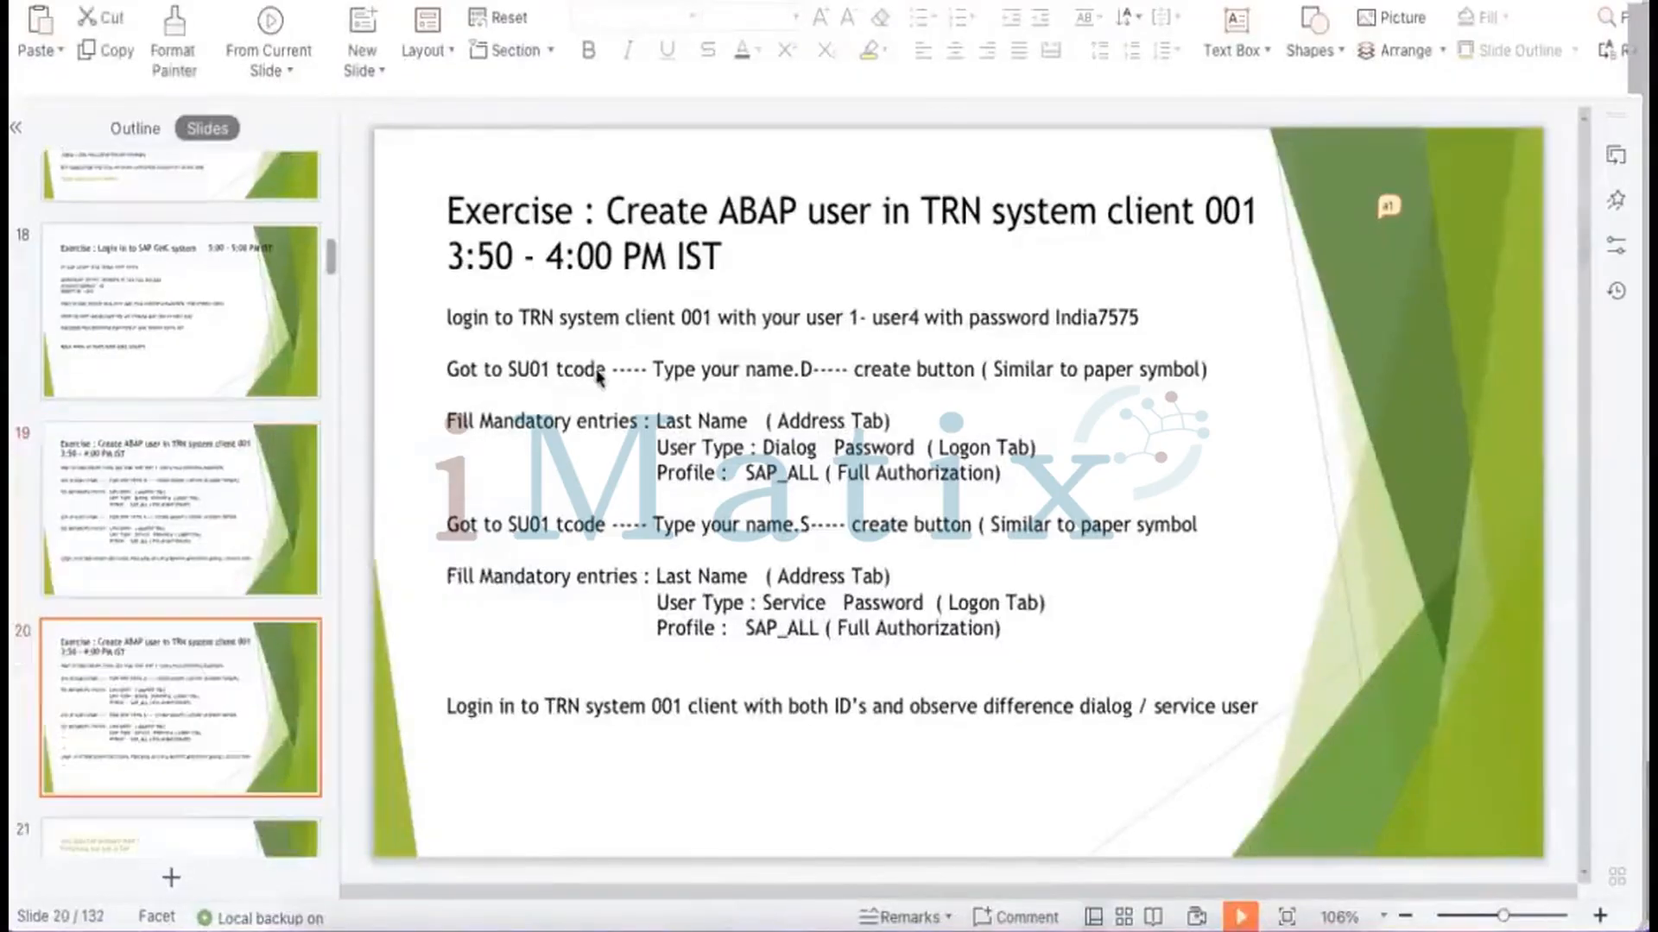
pyautogui.press('super+Tab')
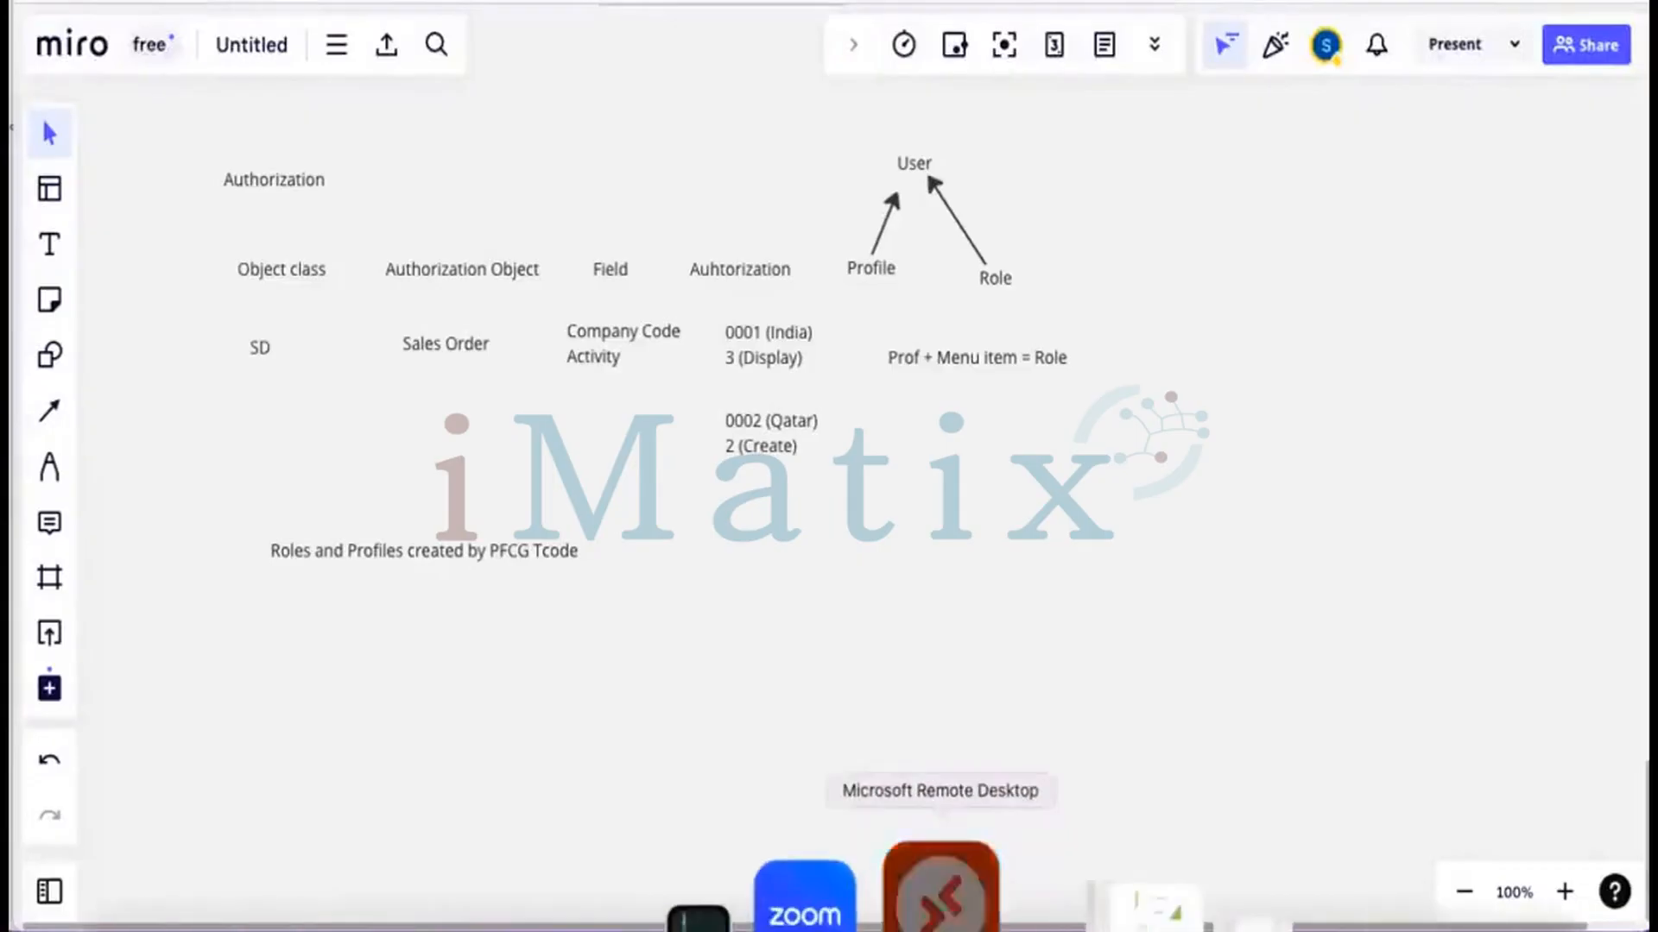
pyautogui.click(941, 889)
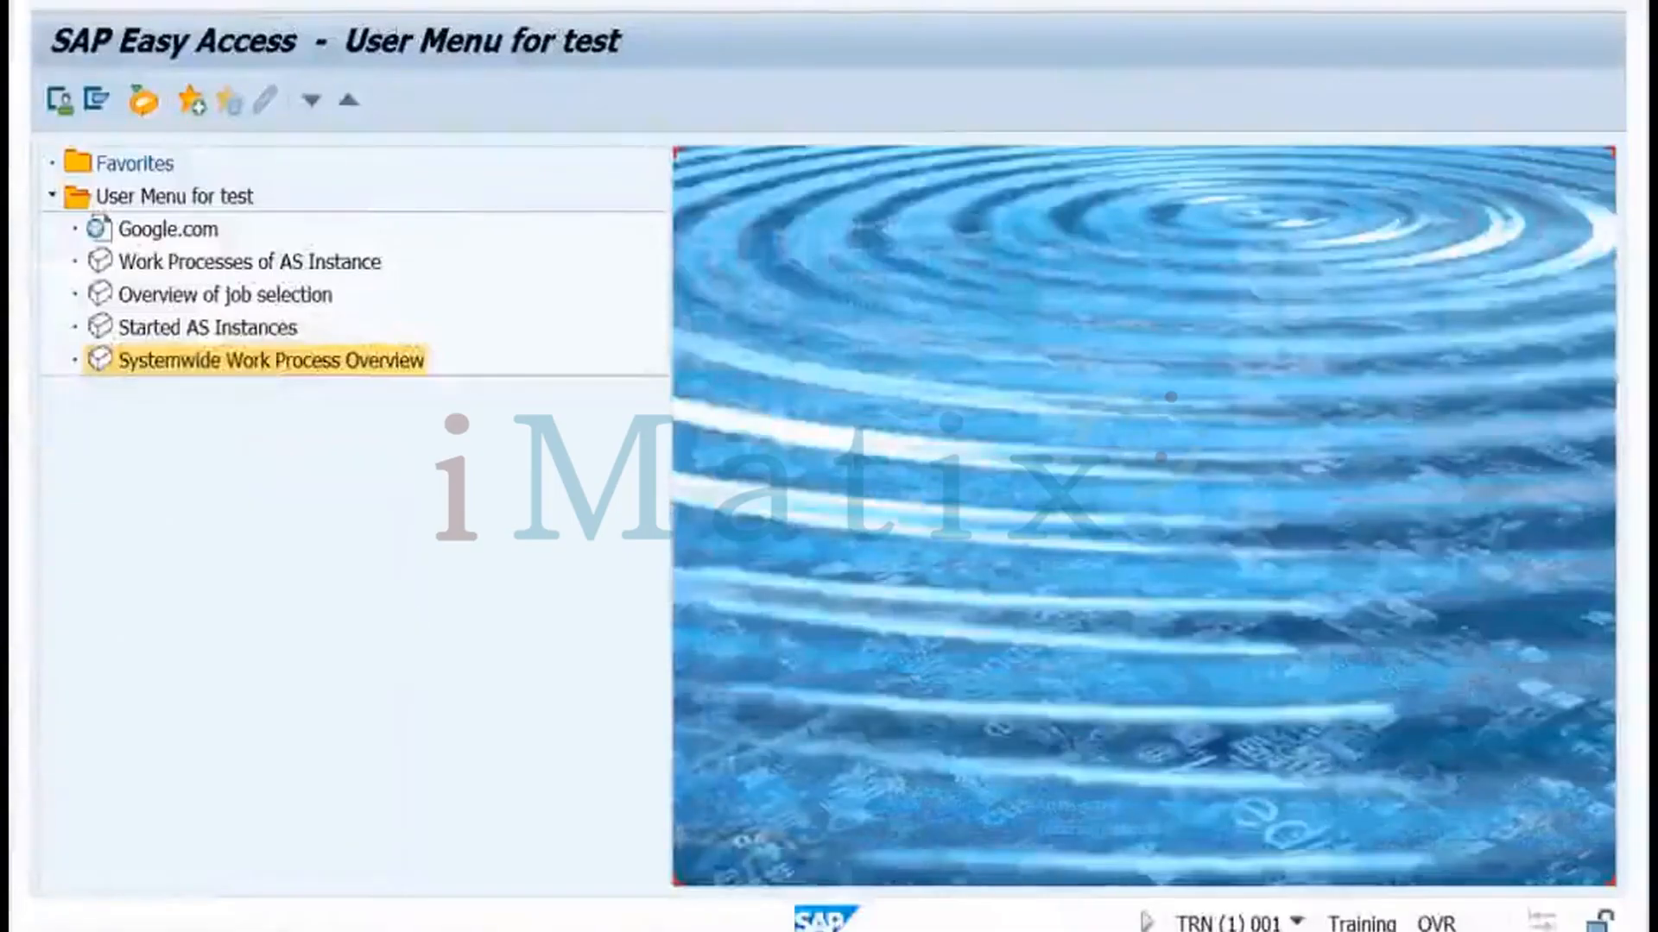
# Replace TESTUSER in User Maintenance with an existing trainee user picked from the full user list
pyautogui.moveTo(344, 902)
pyautogui.click(473, 868)
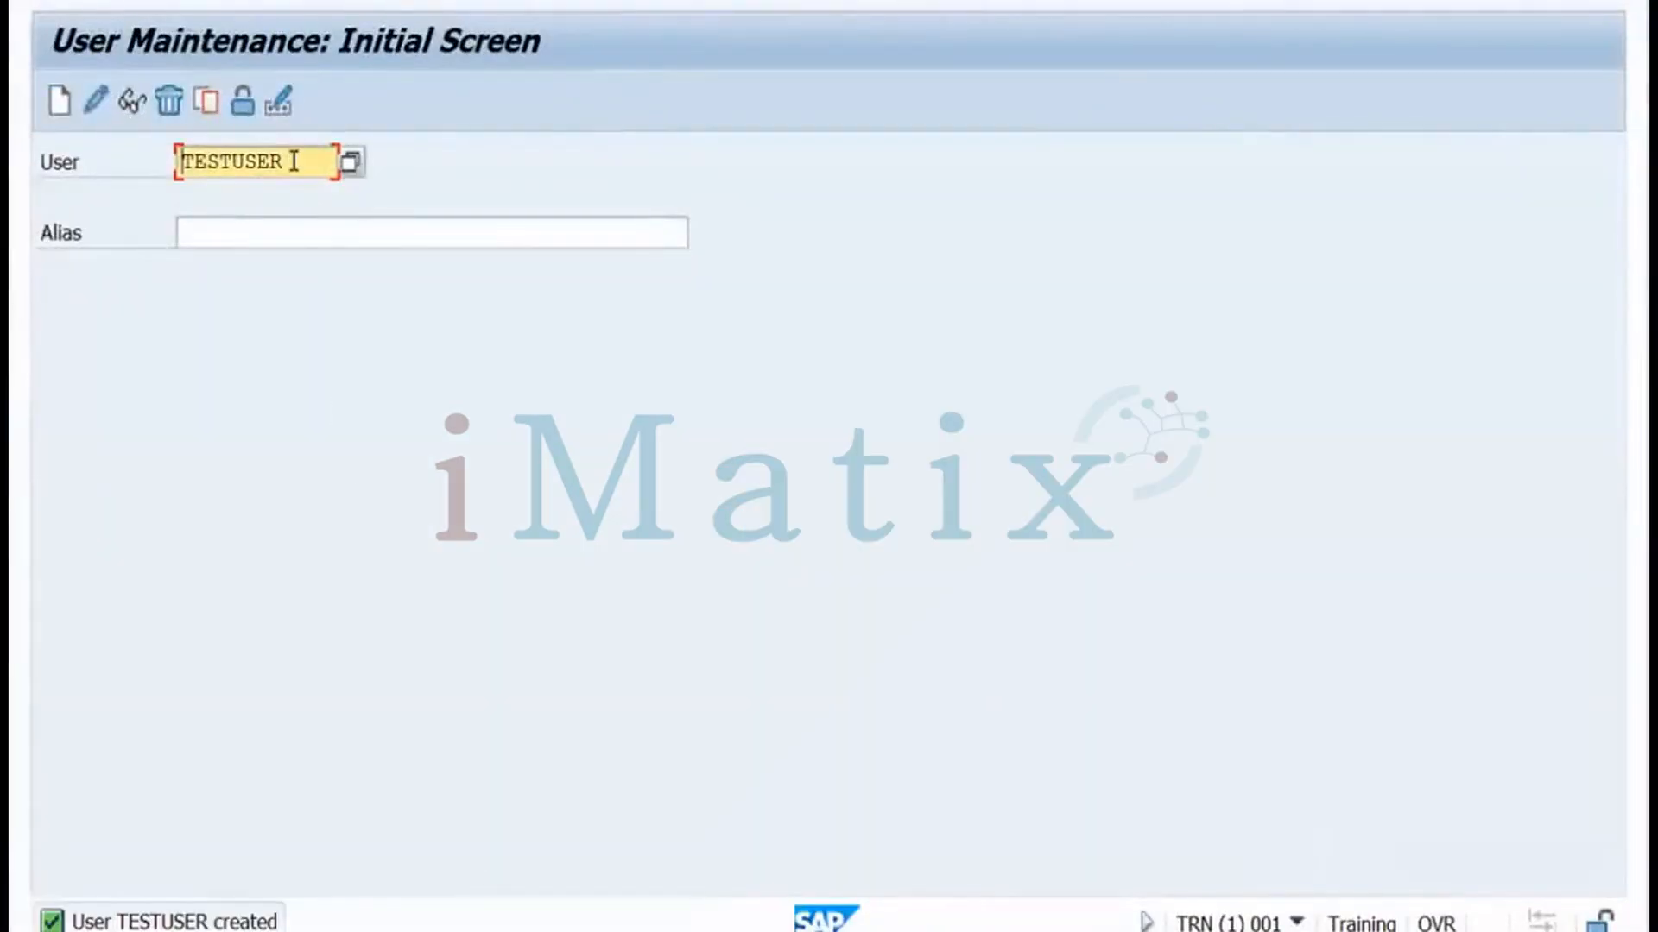
pyautogui.moveTo(288, 162); pyautogui.dragTo(181, 161)
pyautogui.write('nel')
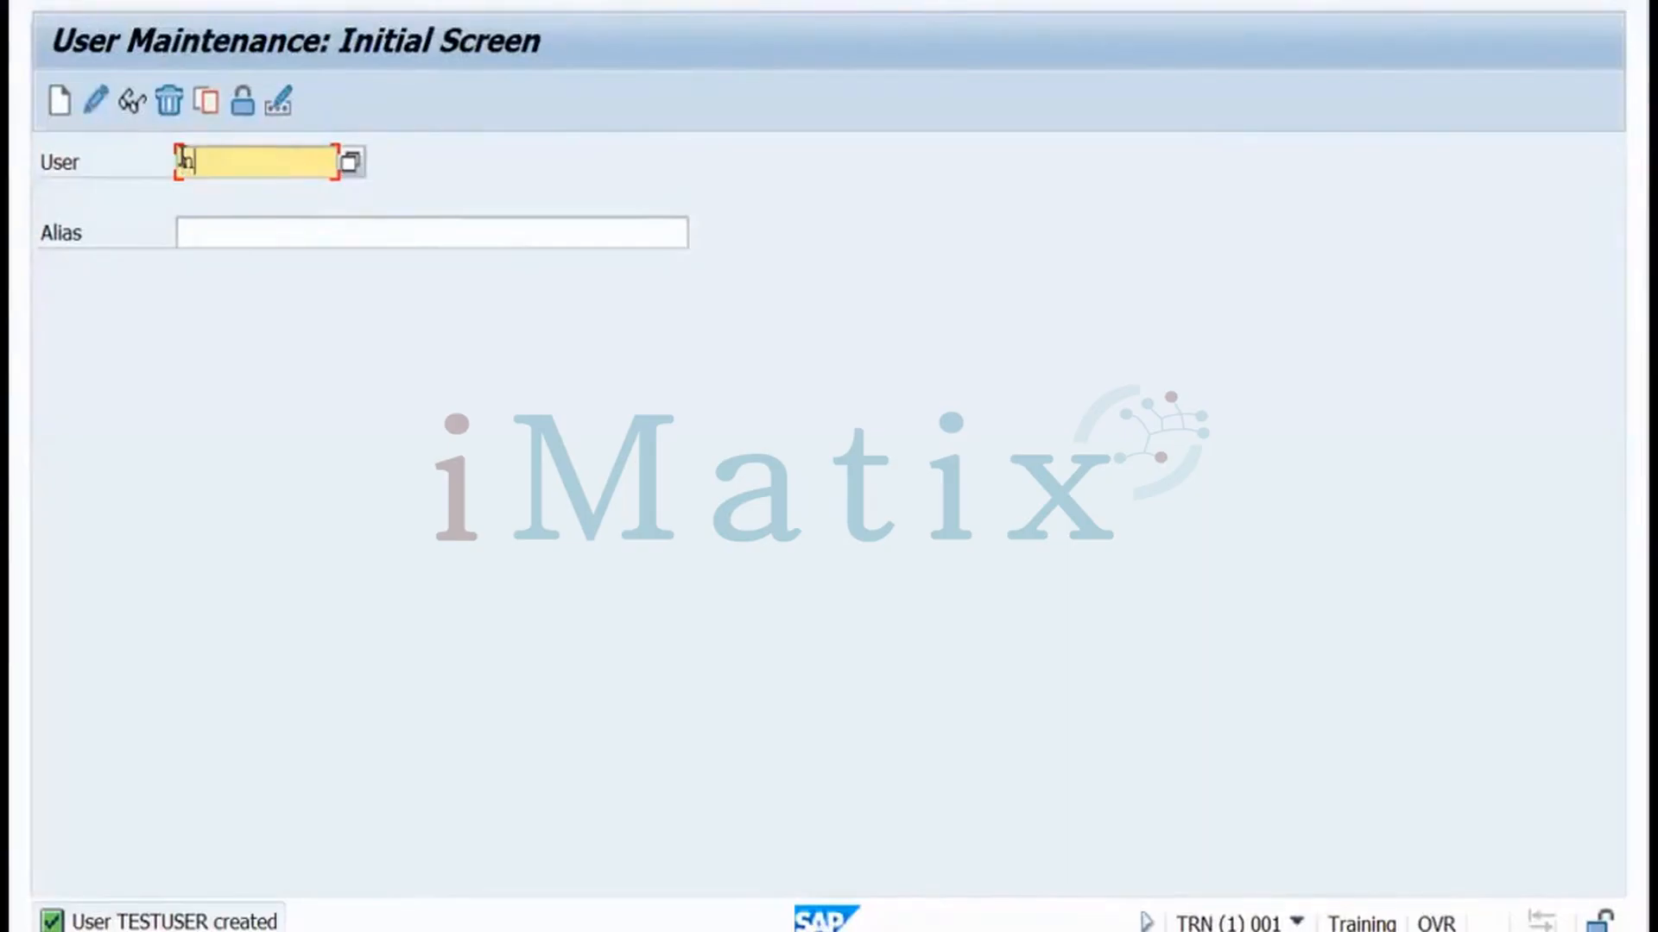
pyautogui.click(351, 164)
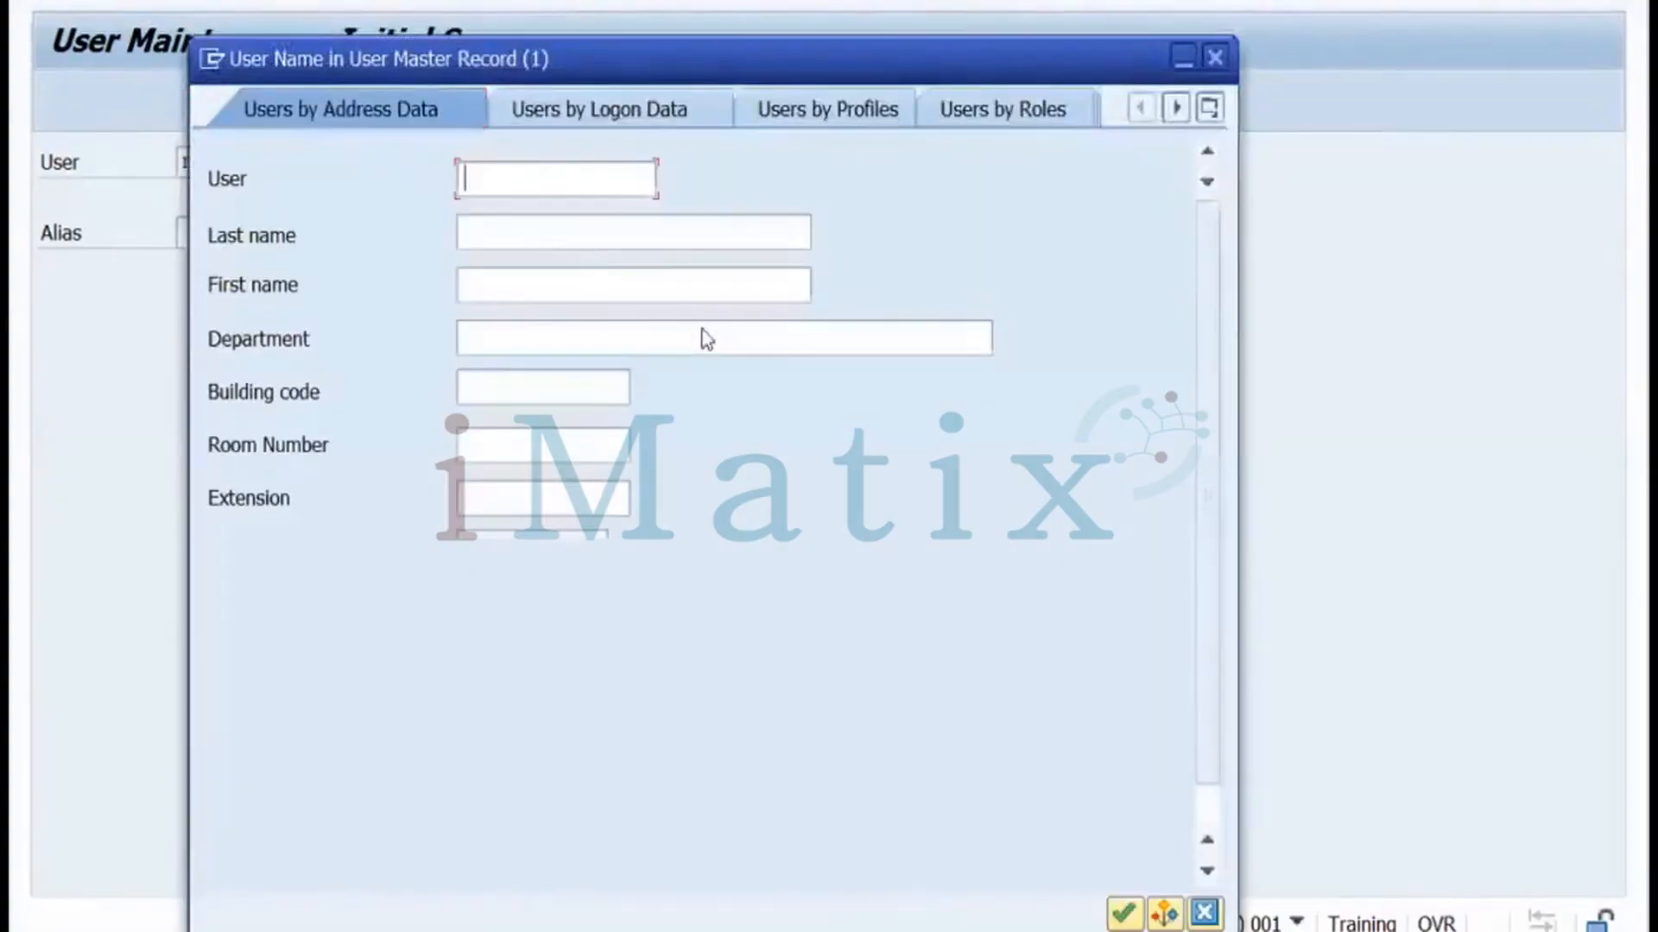
pyautogui.click(1122, 917)
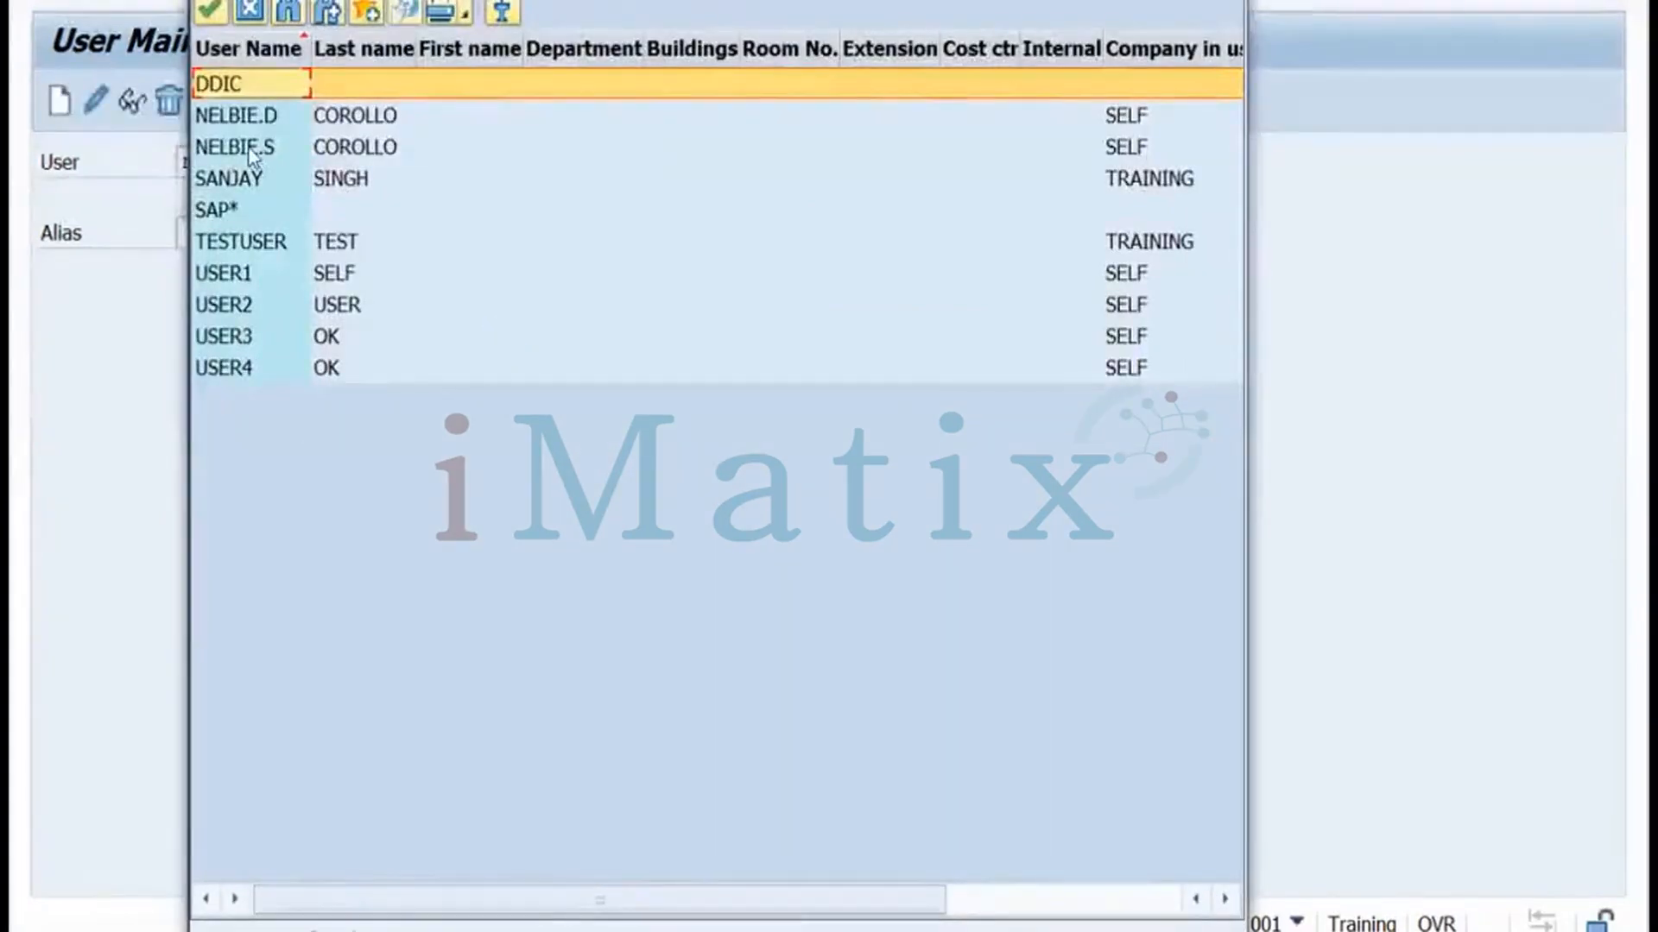
pyautogui.doubleClick(249, 148)
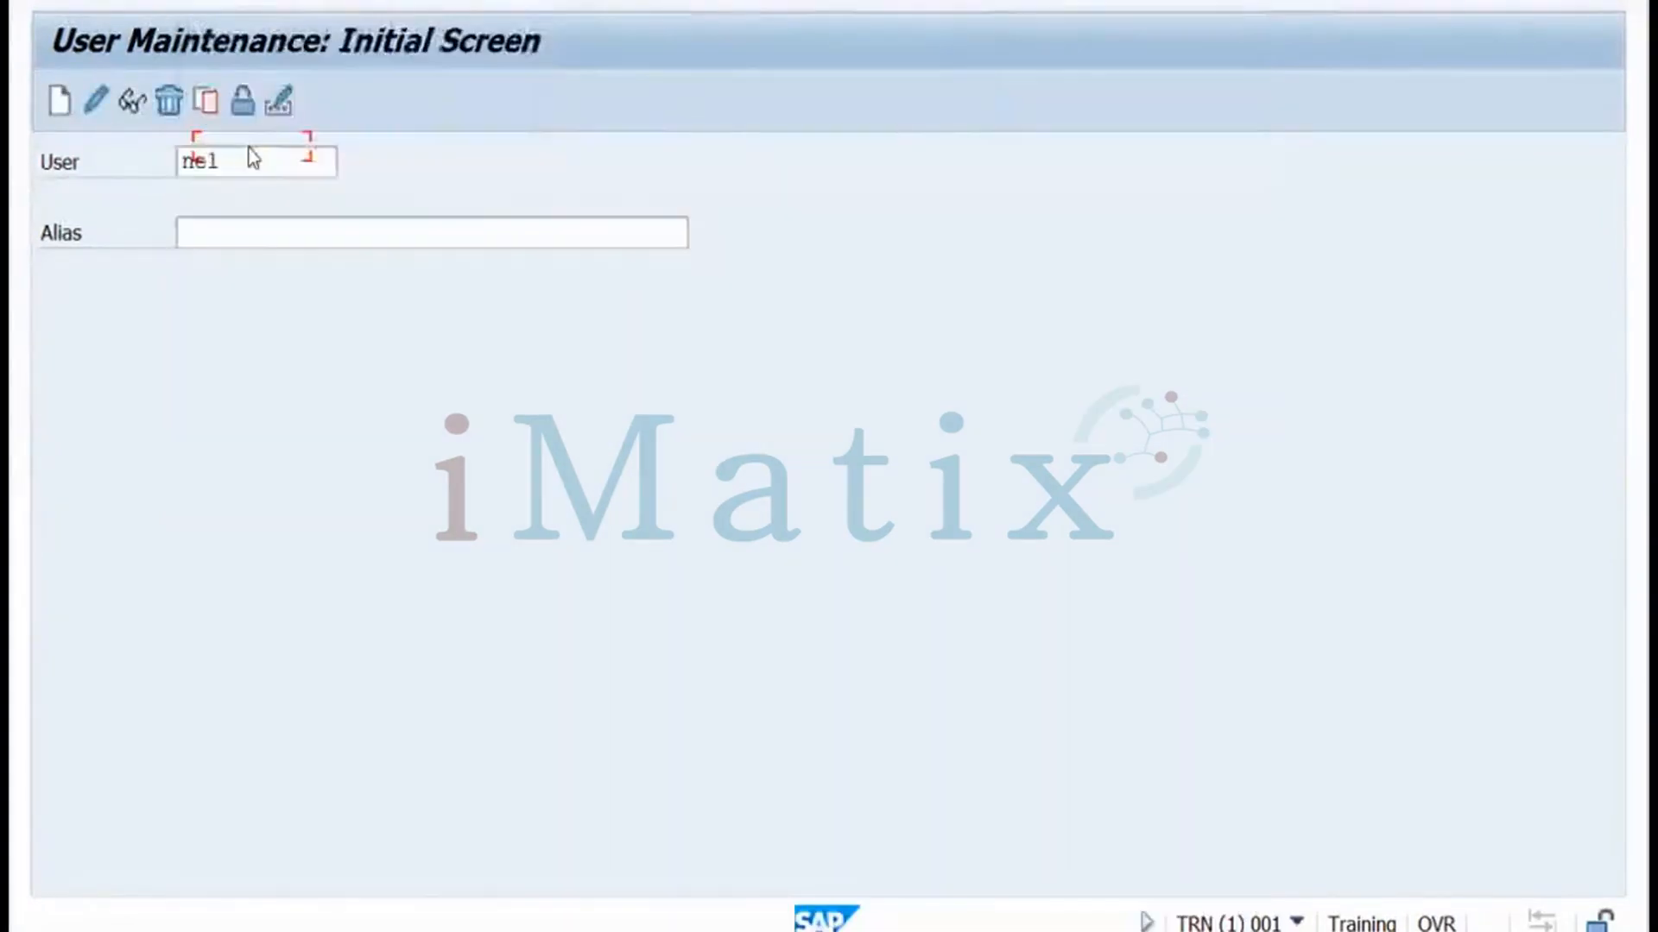
pyautogui.click(96, 100)
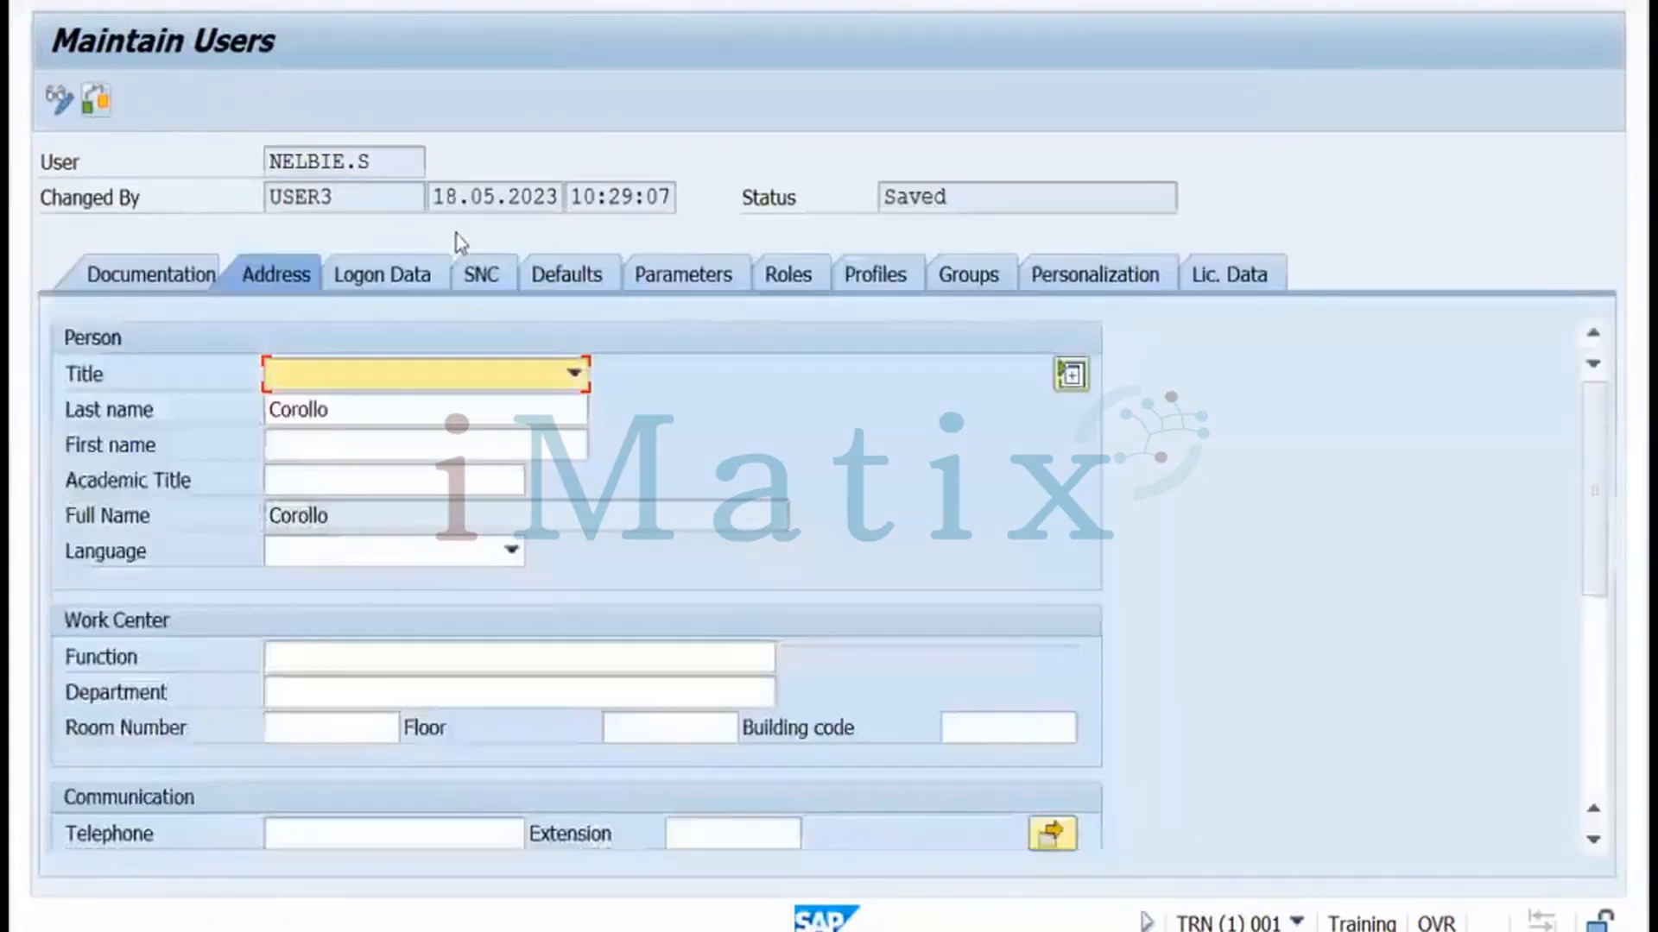
# Add TESTROLE in the trainee user's first role row and save the assignment
pyautogui.click(779, 269)
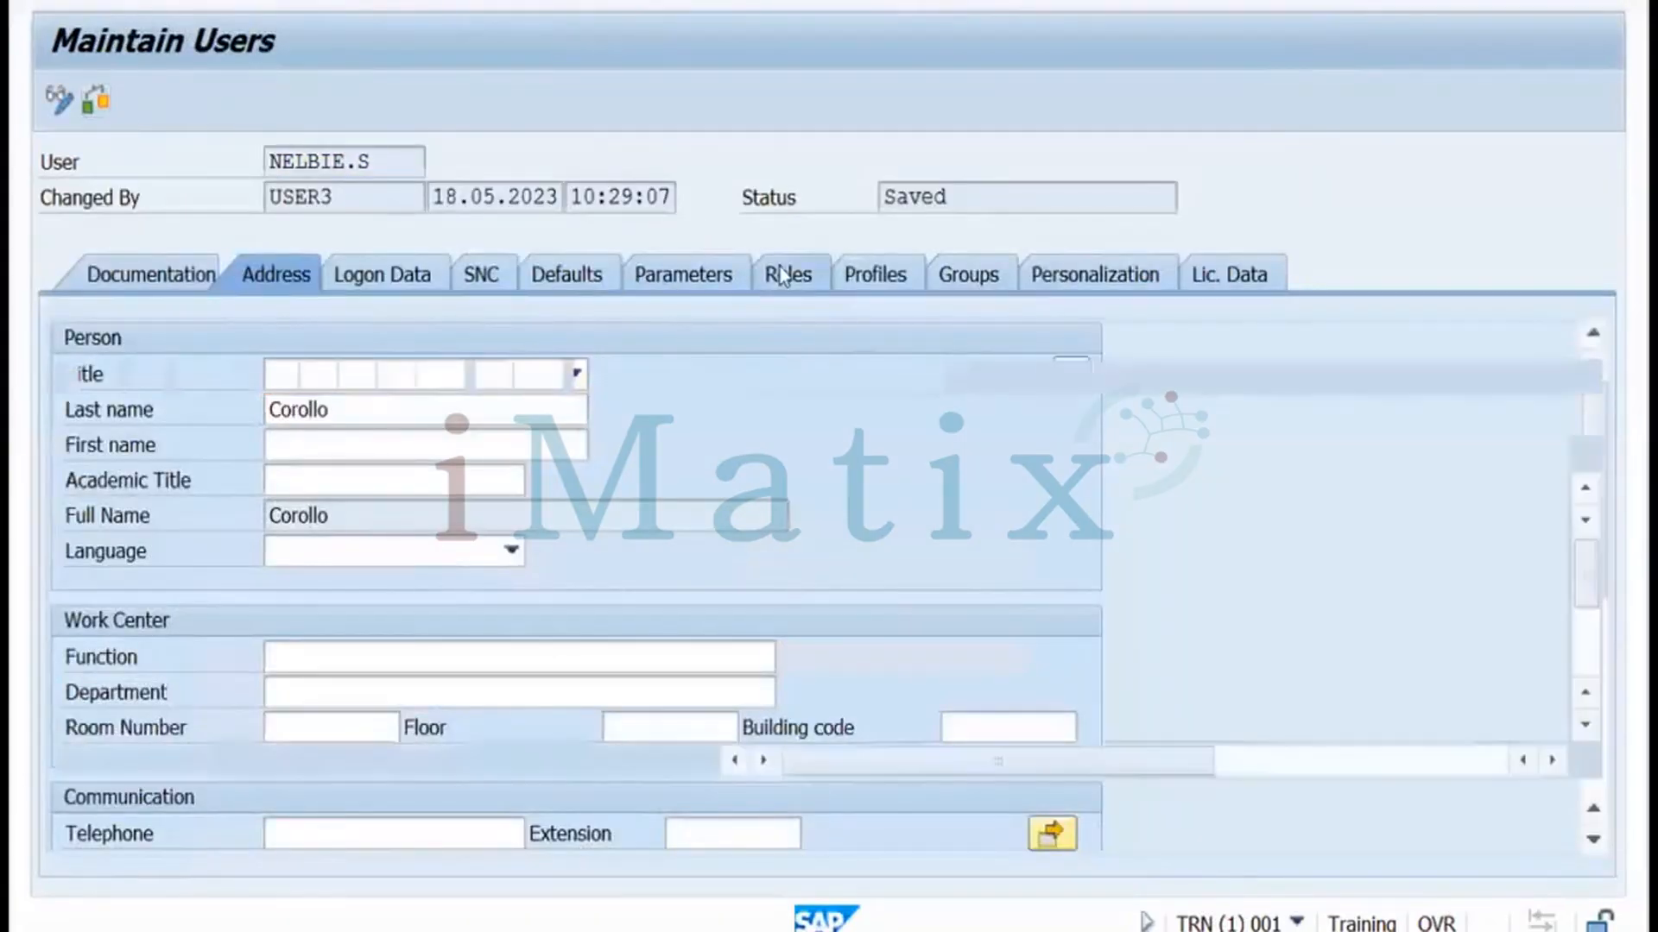
pyautogui.click(286, 493)
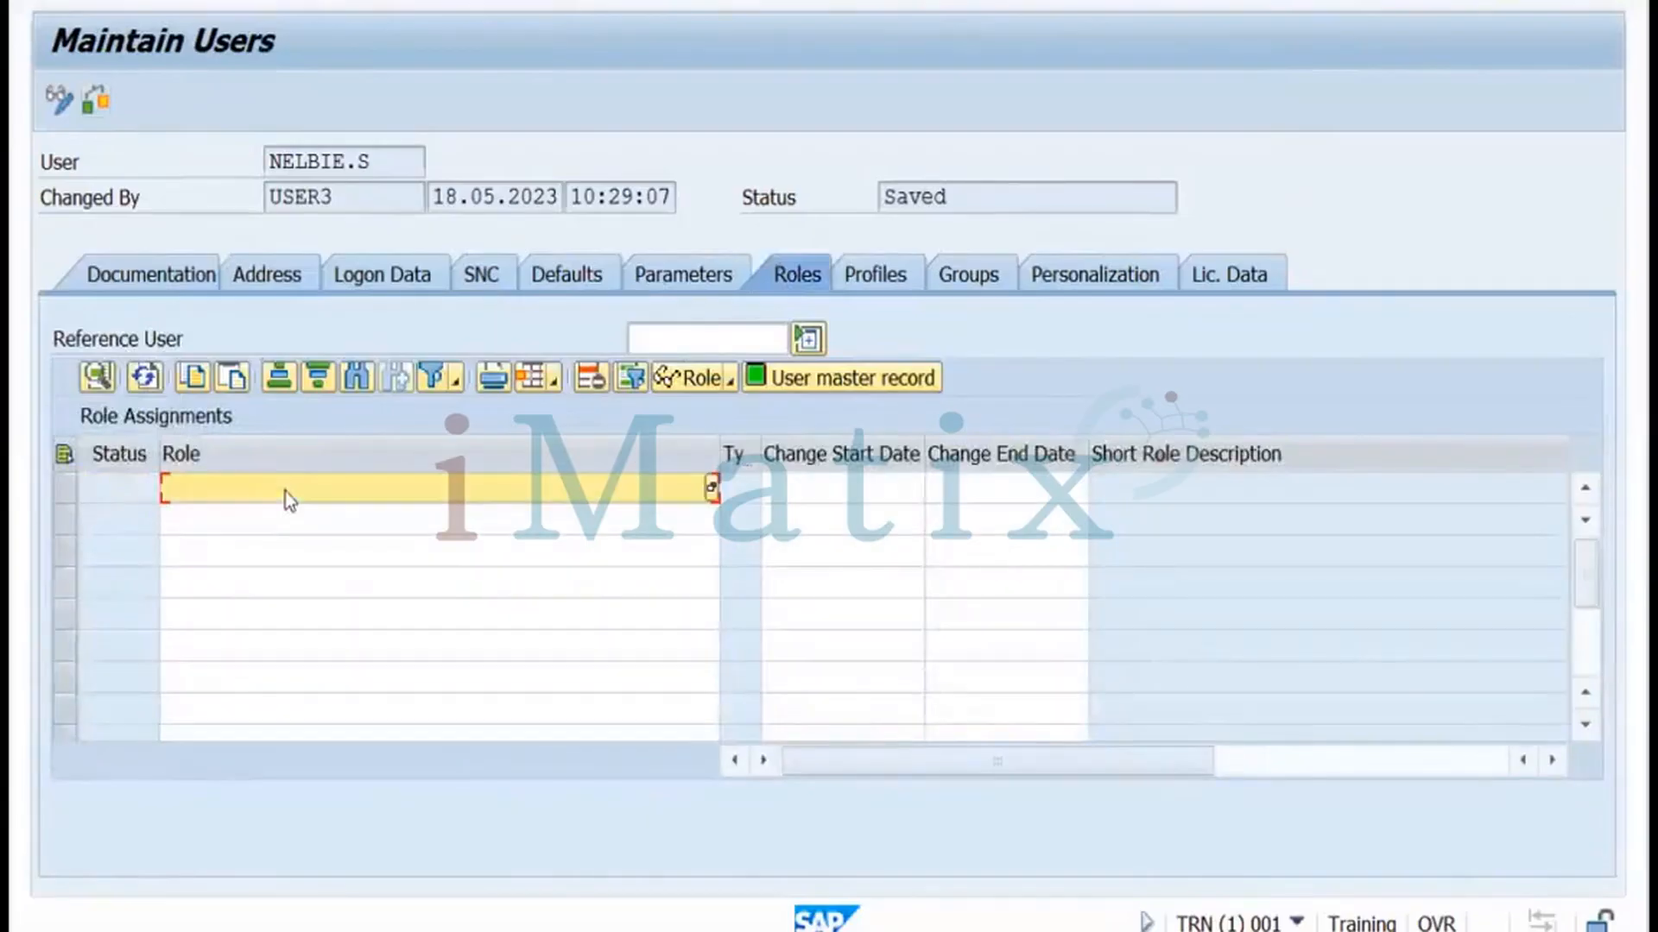
pyautogui.write('test')
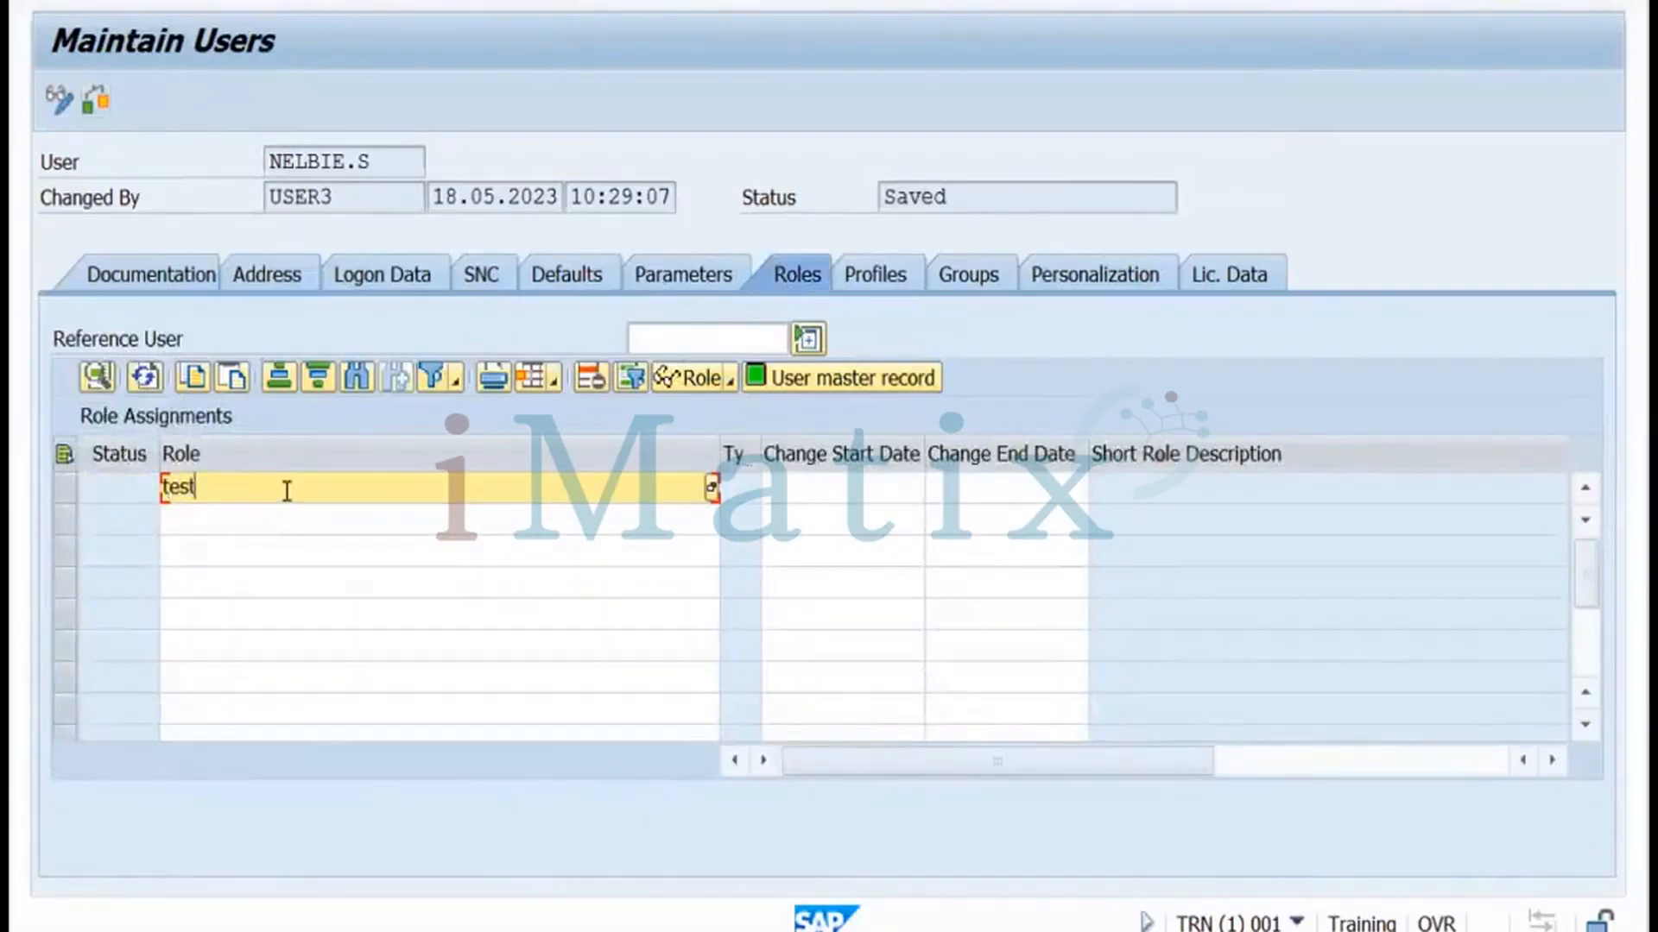
pyautogui.write('role')
pyautogui.press('Return')
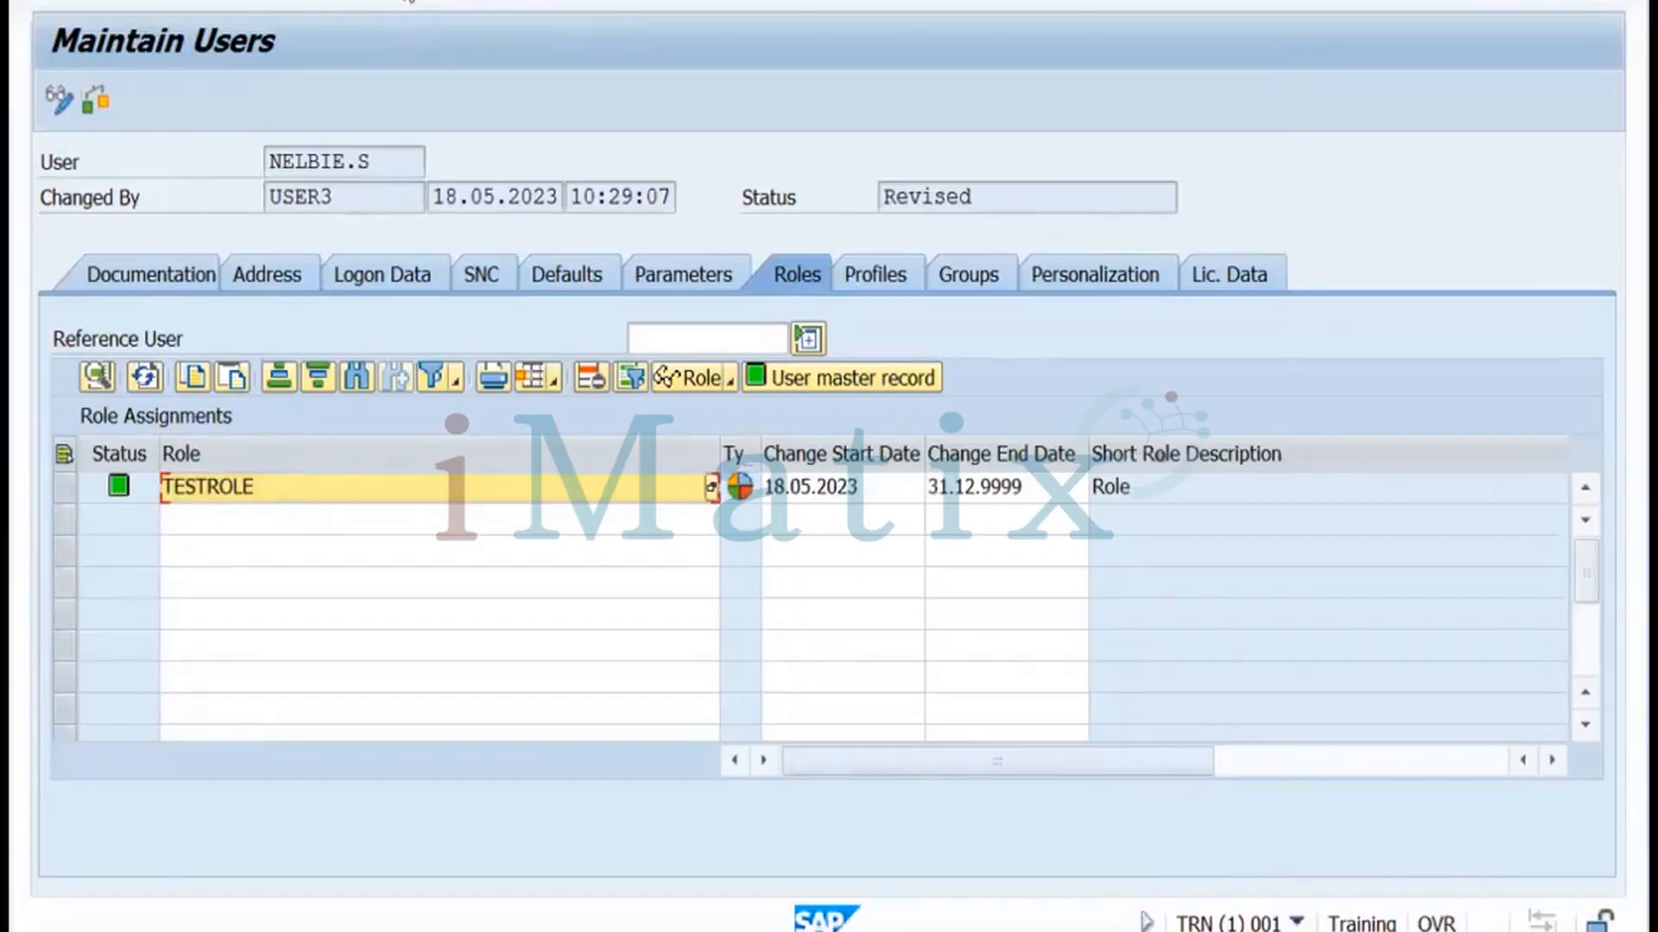
pyautogui.hotkey('ctrl', 's')
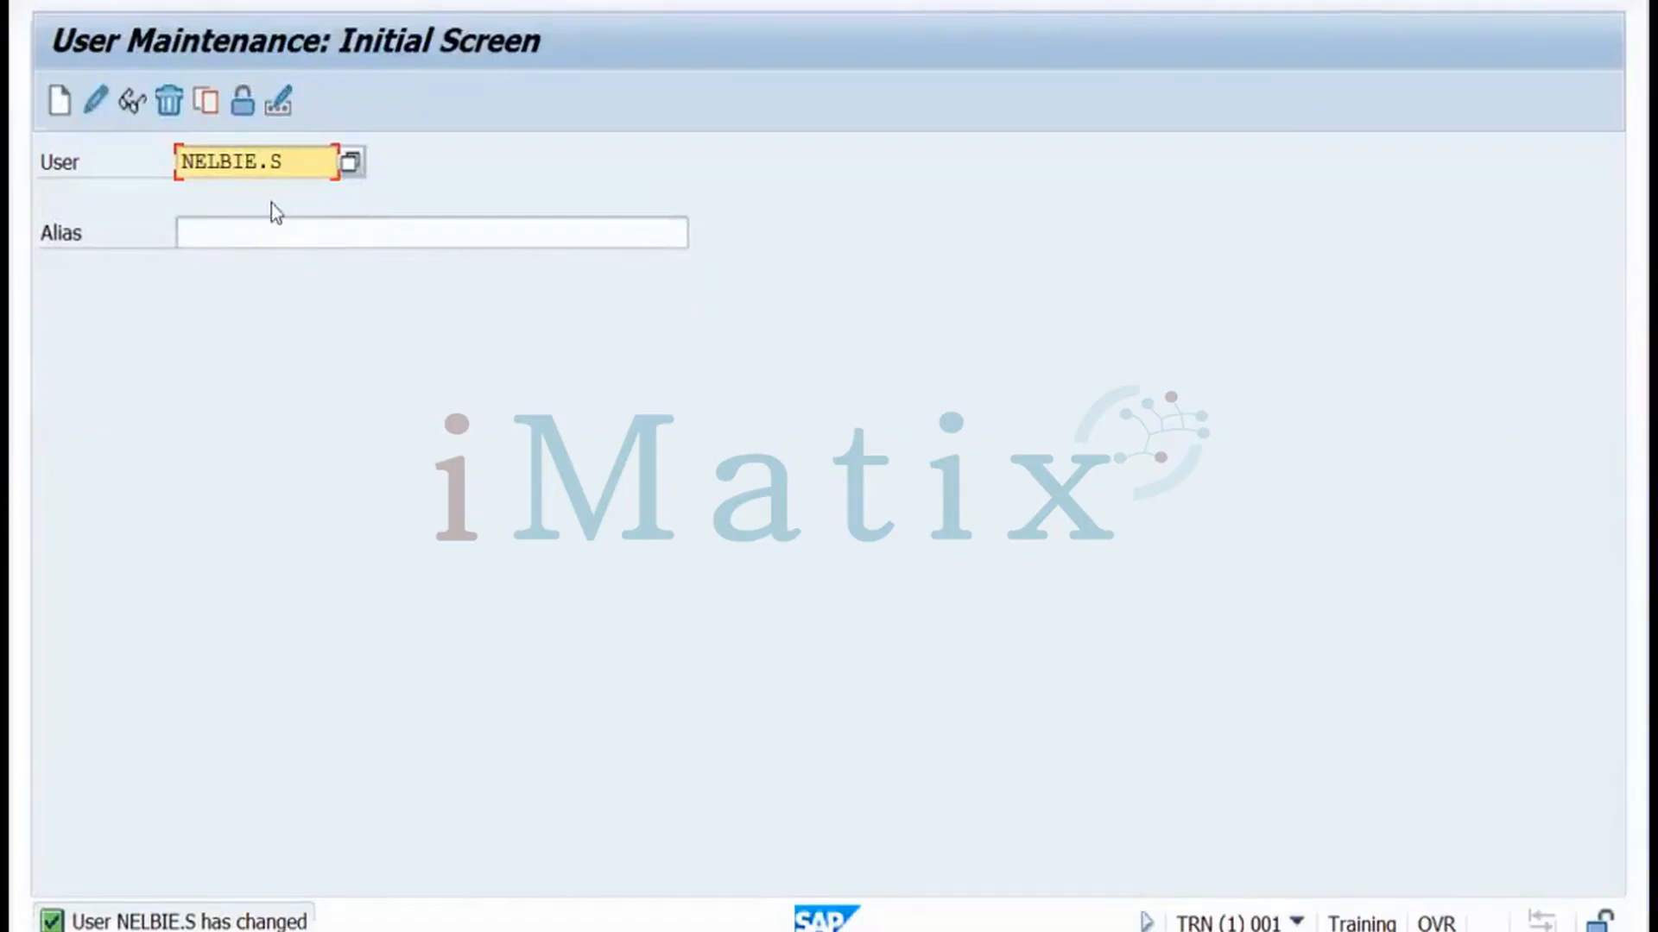
pyautogui.click(410, 931)
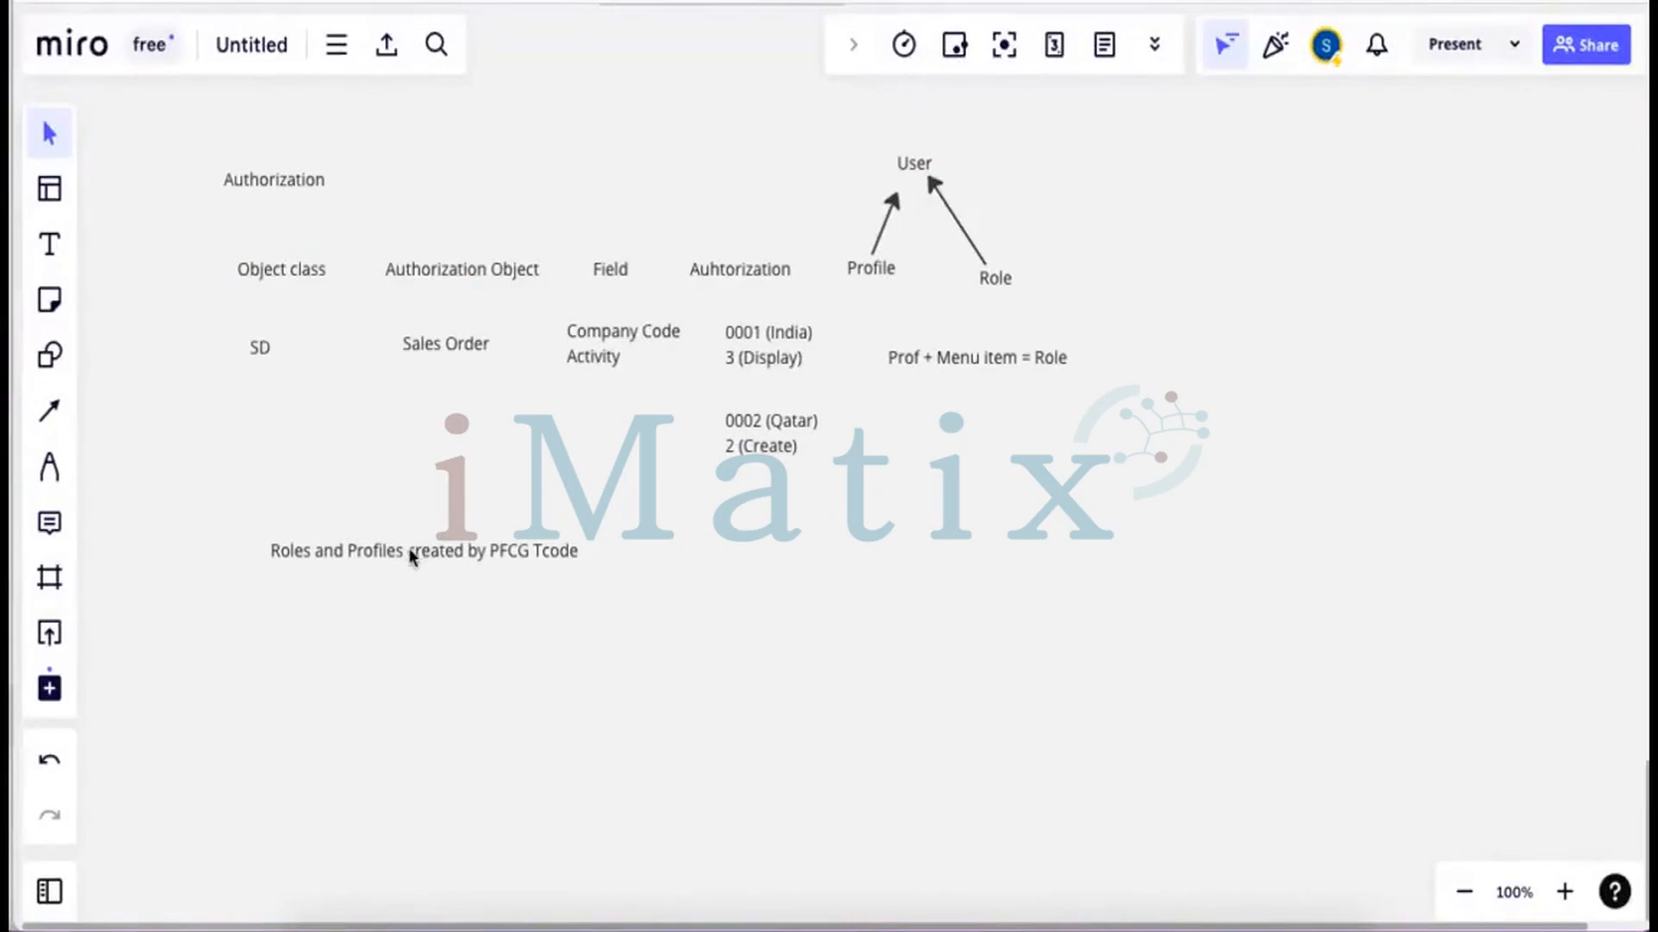
# Drag the 'Roles and Profiles created by PFCG Tcode' note up and to the left
pyautogui.moveTo(407, 547); pyautogui.dragTo(367, 511)
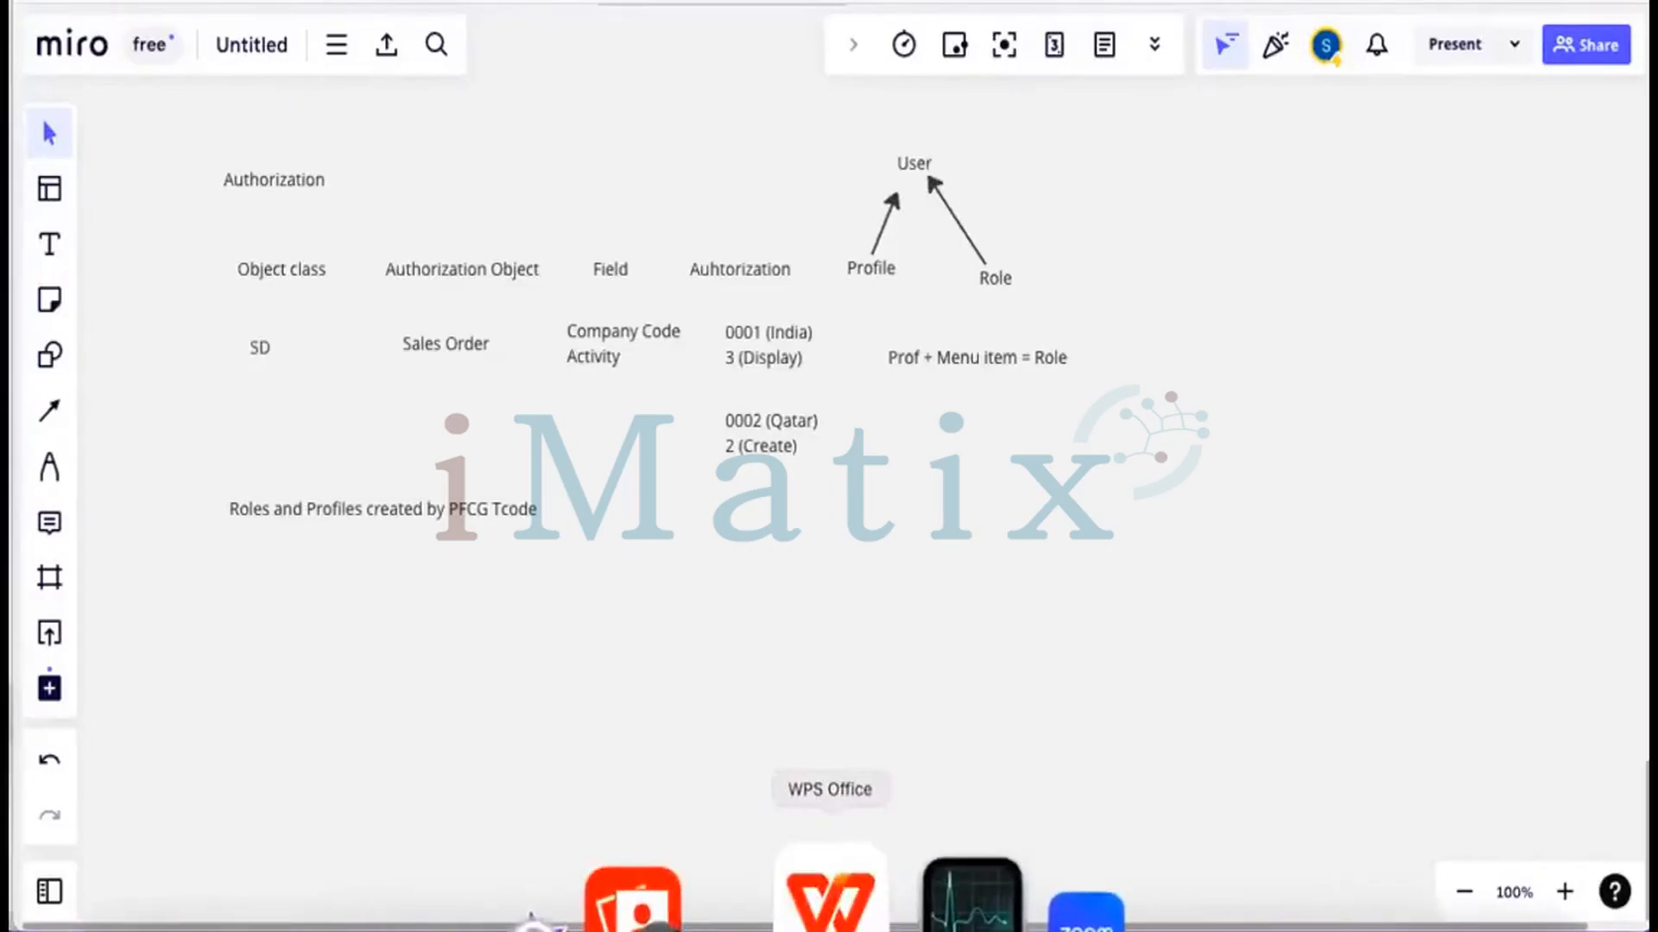
# Change 'user' to 'role' in the slide 20 title and delete the '3:50 - 4:00' time
pyautogui.click(830, 898)
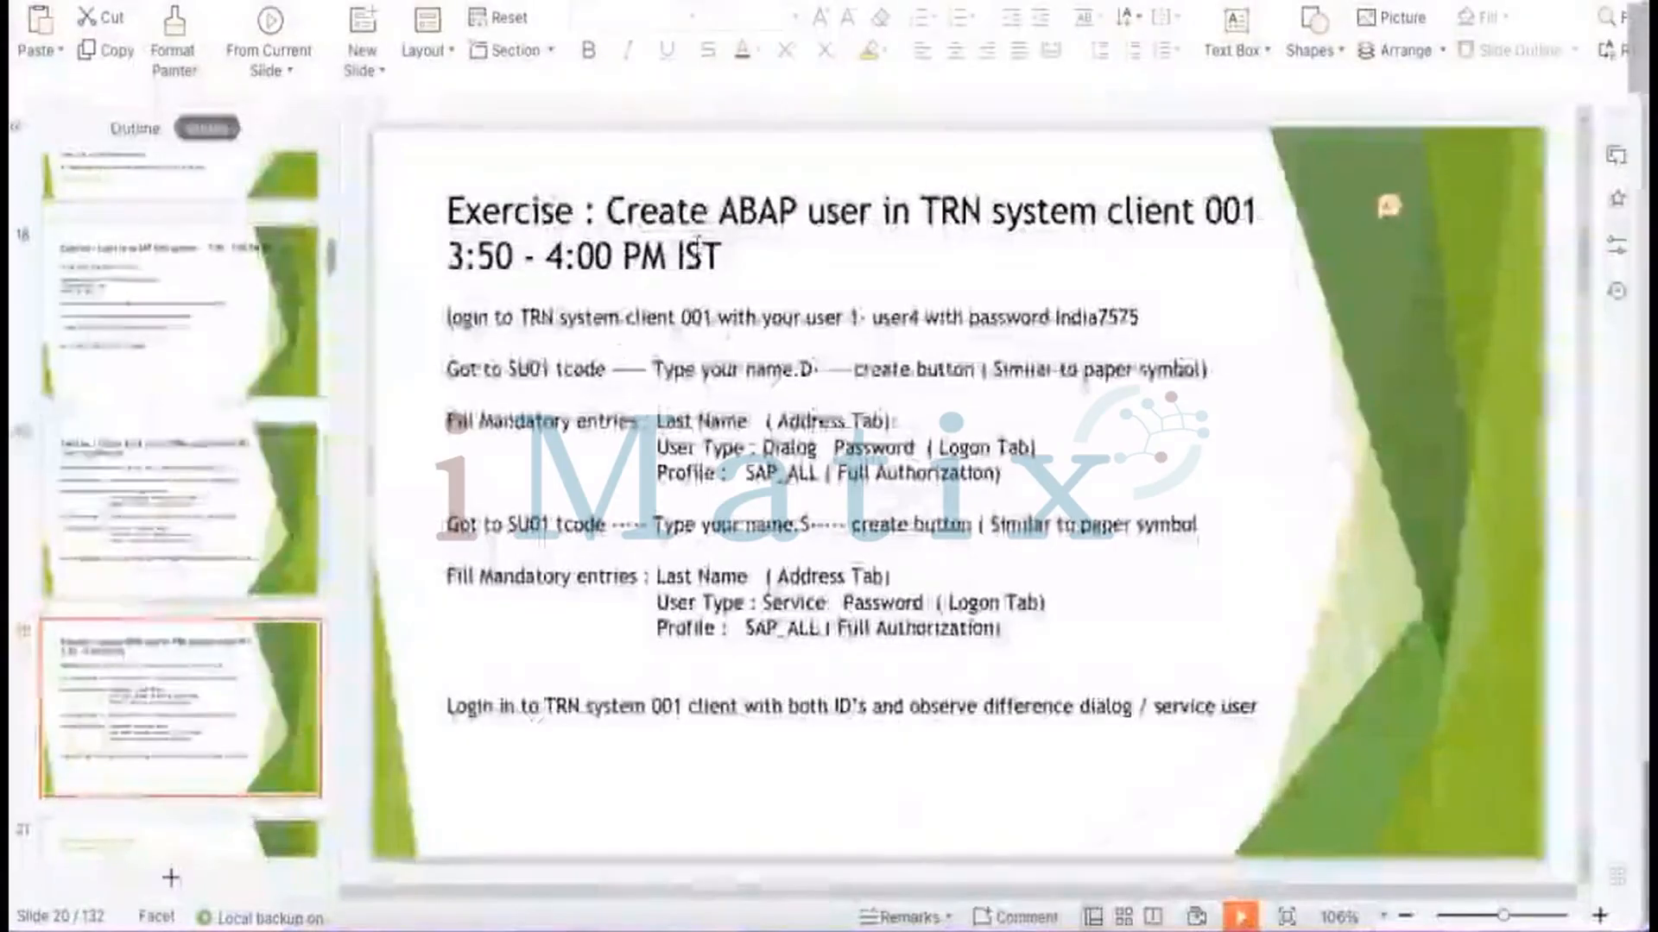
pyautogui.click(798, 211)
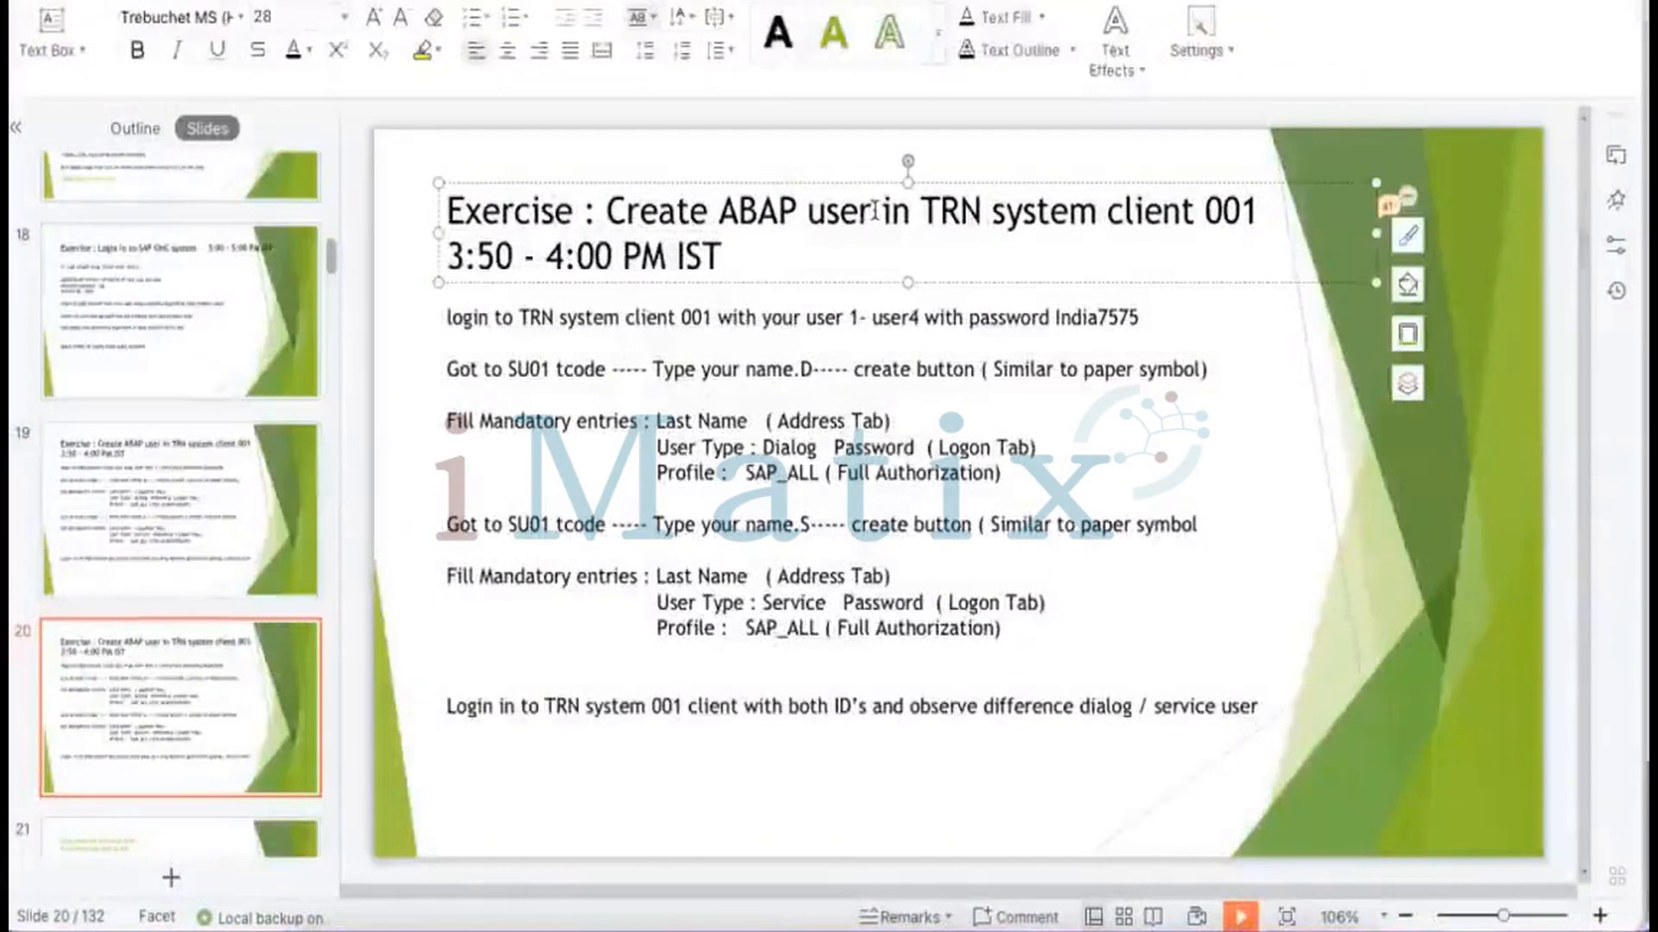
pyautogui.moveTo(874, 213); pyautogui.dragTo(816, 213)
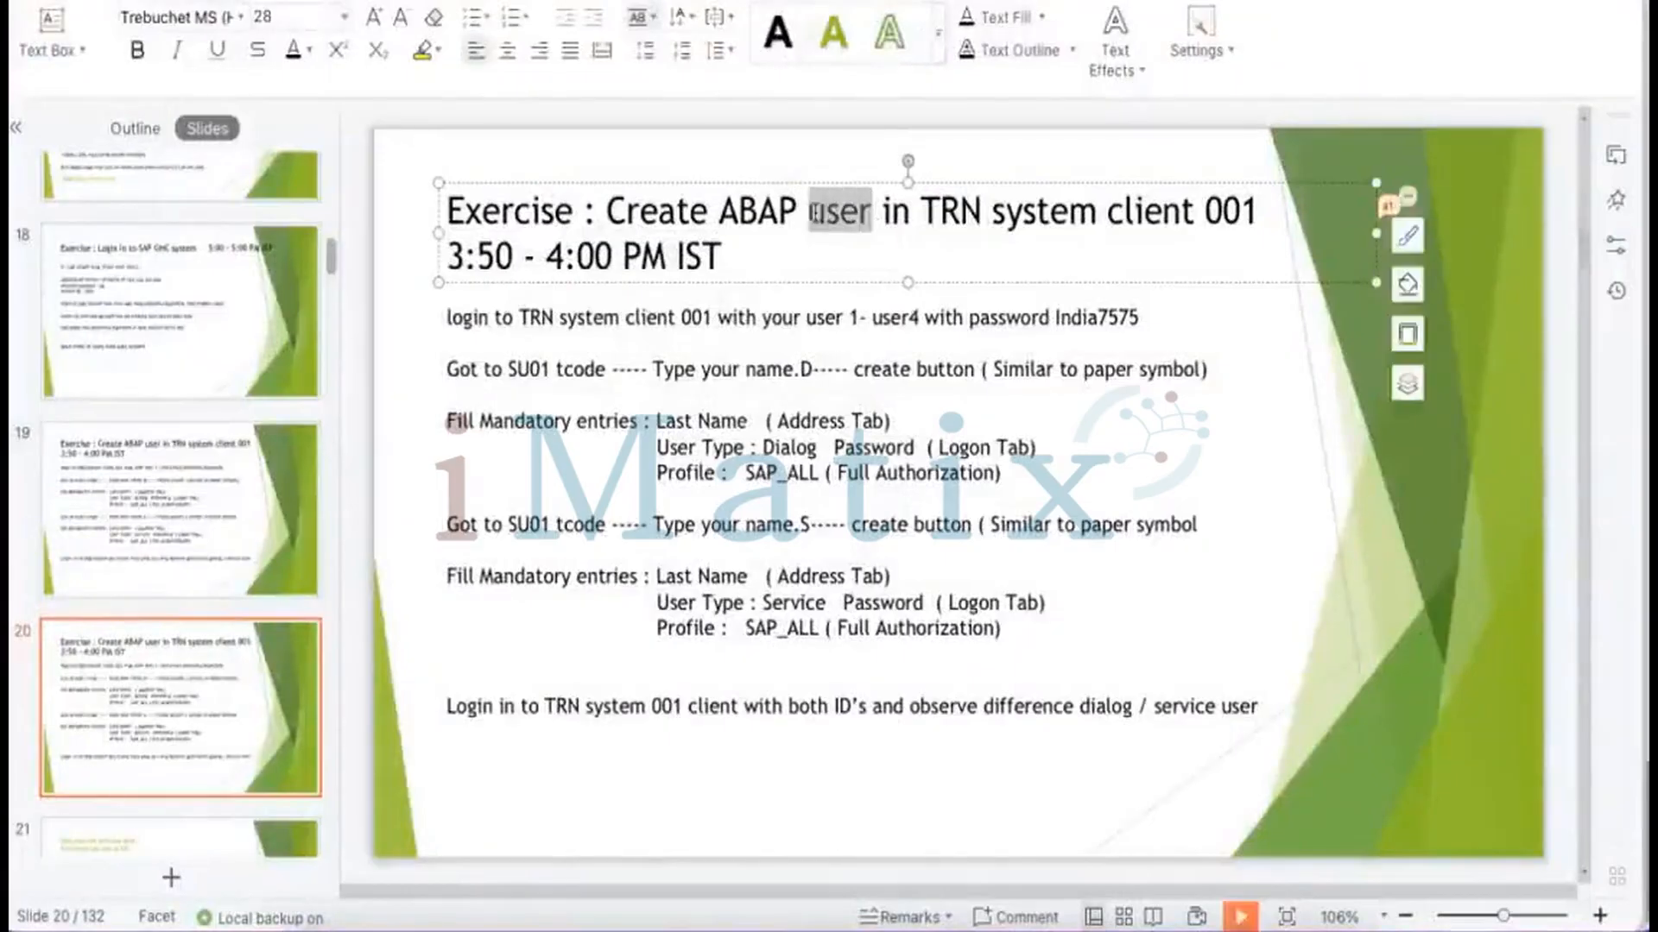
pyautogui.write('role')
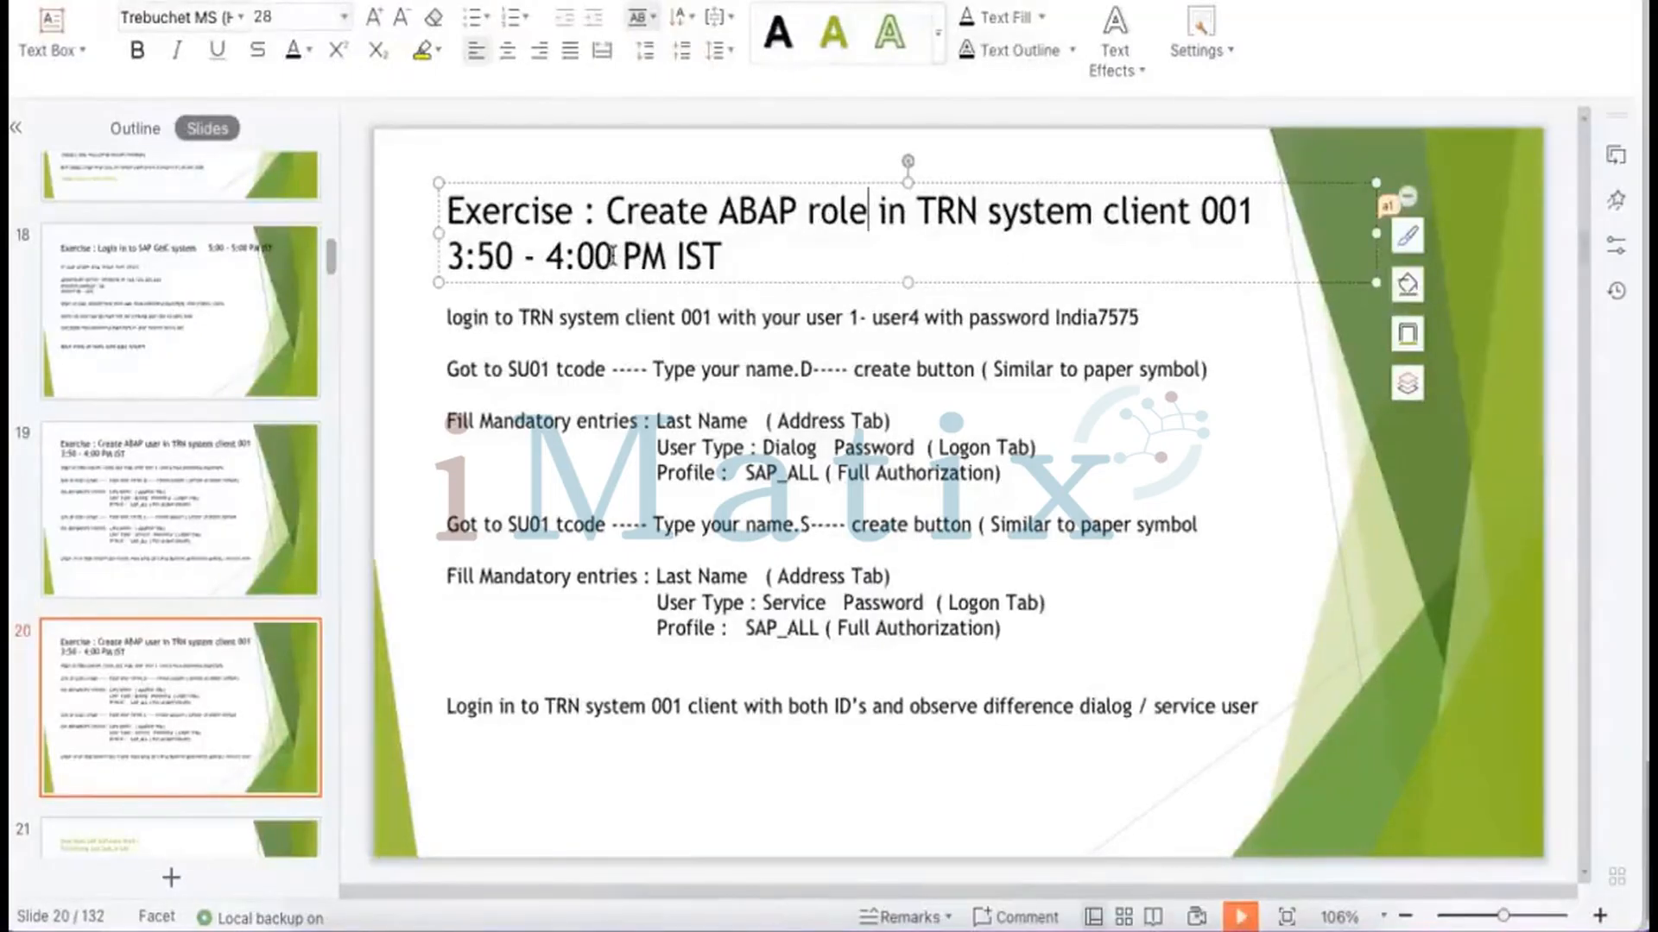
pyautogui.moveTo(612, 257); pyautogui.dragTo(453, 247)
pyautogui.press('BackSpace')
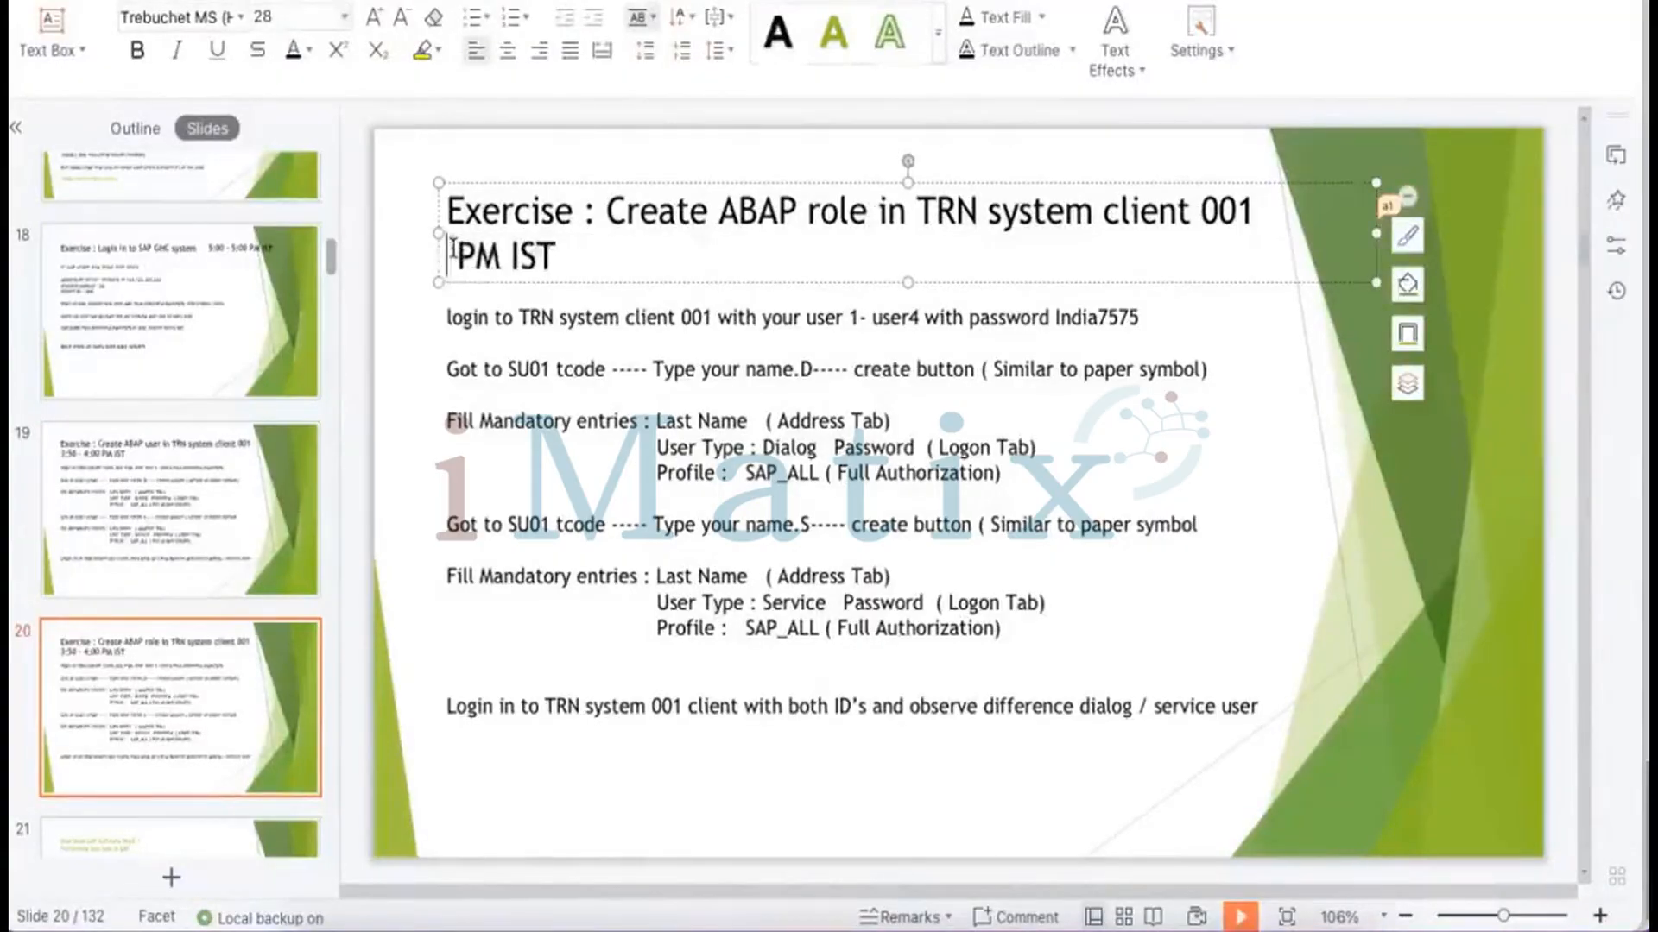
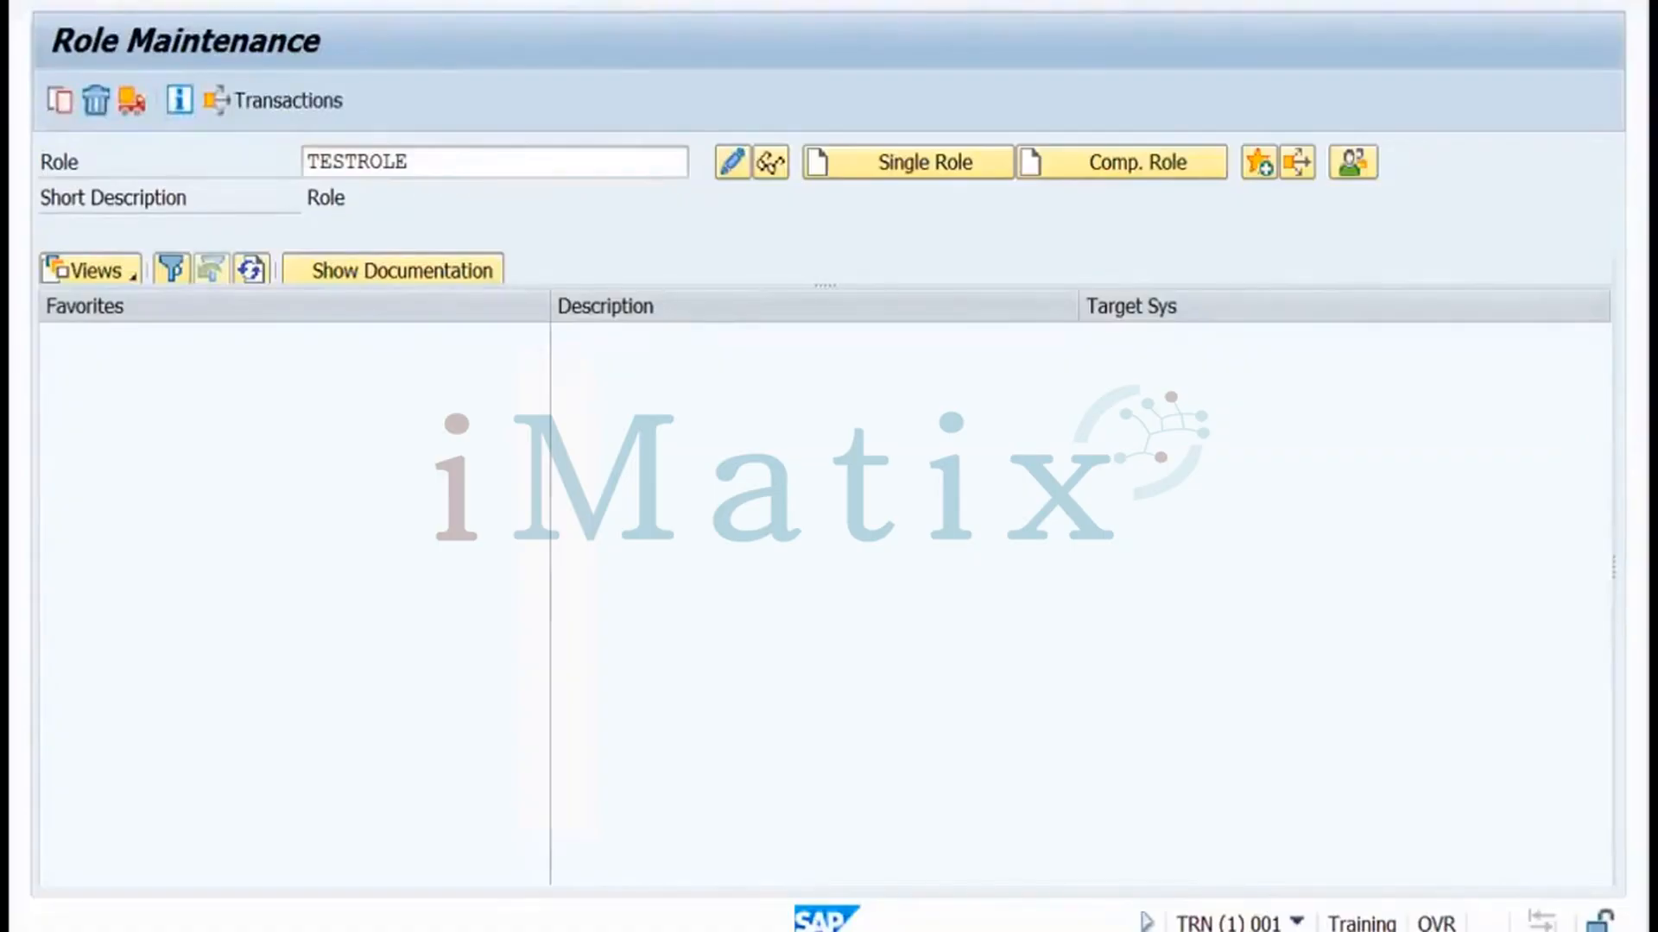
# In SUIM, expand Roles > Roles by Complex Selection Criteria and try the search by role name
pyautogui.press('Return')
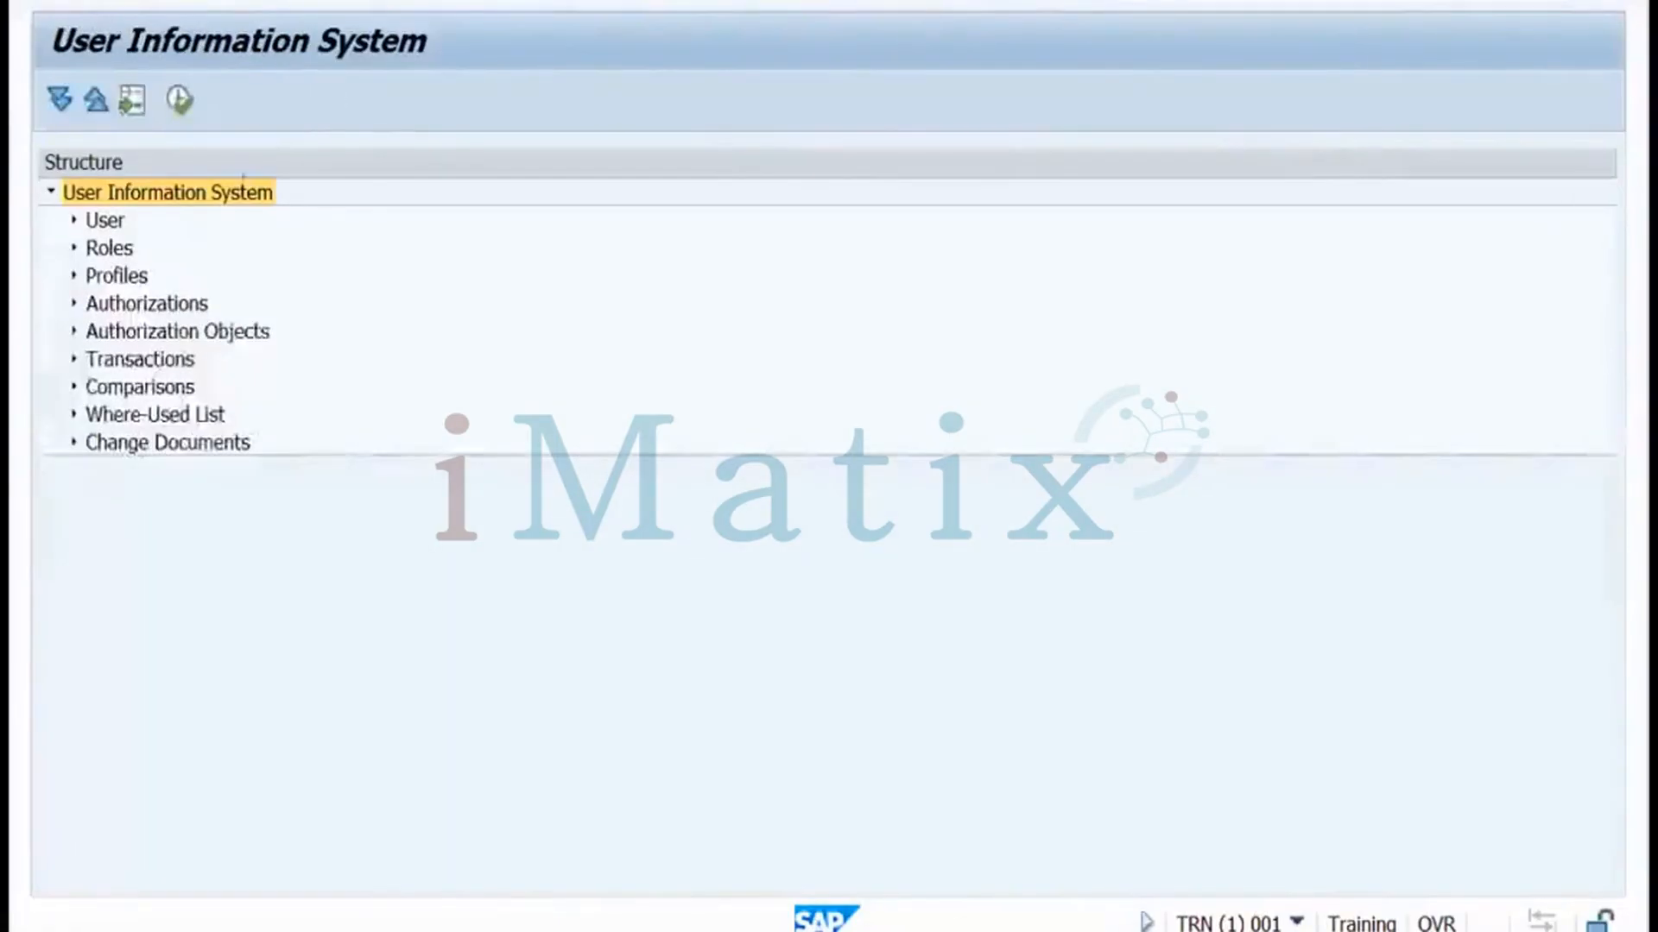
pyautogui.click(74, 250)
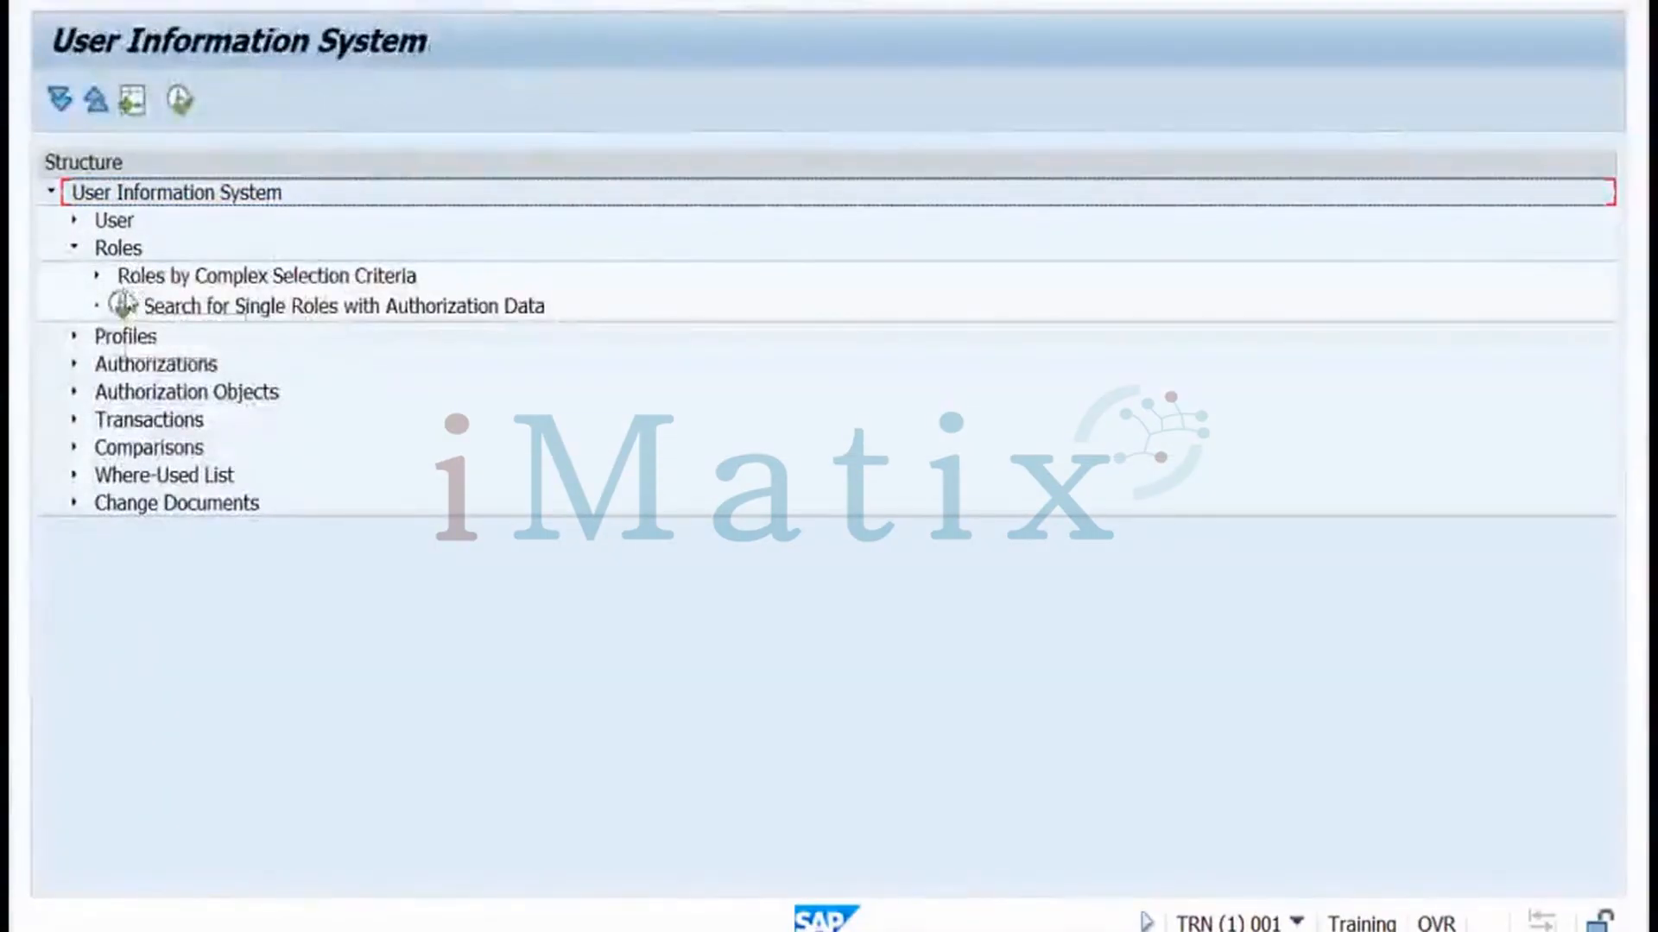
pyautogui.click(97, 276)
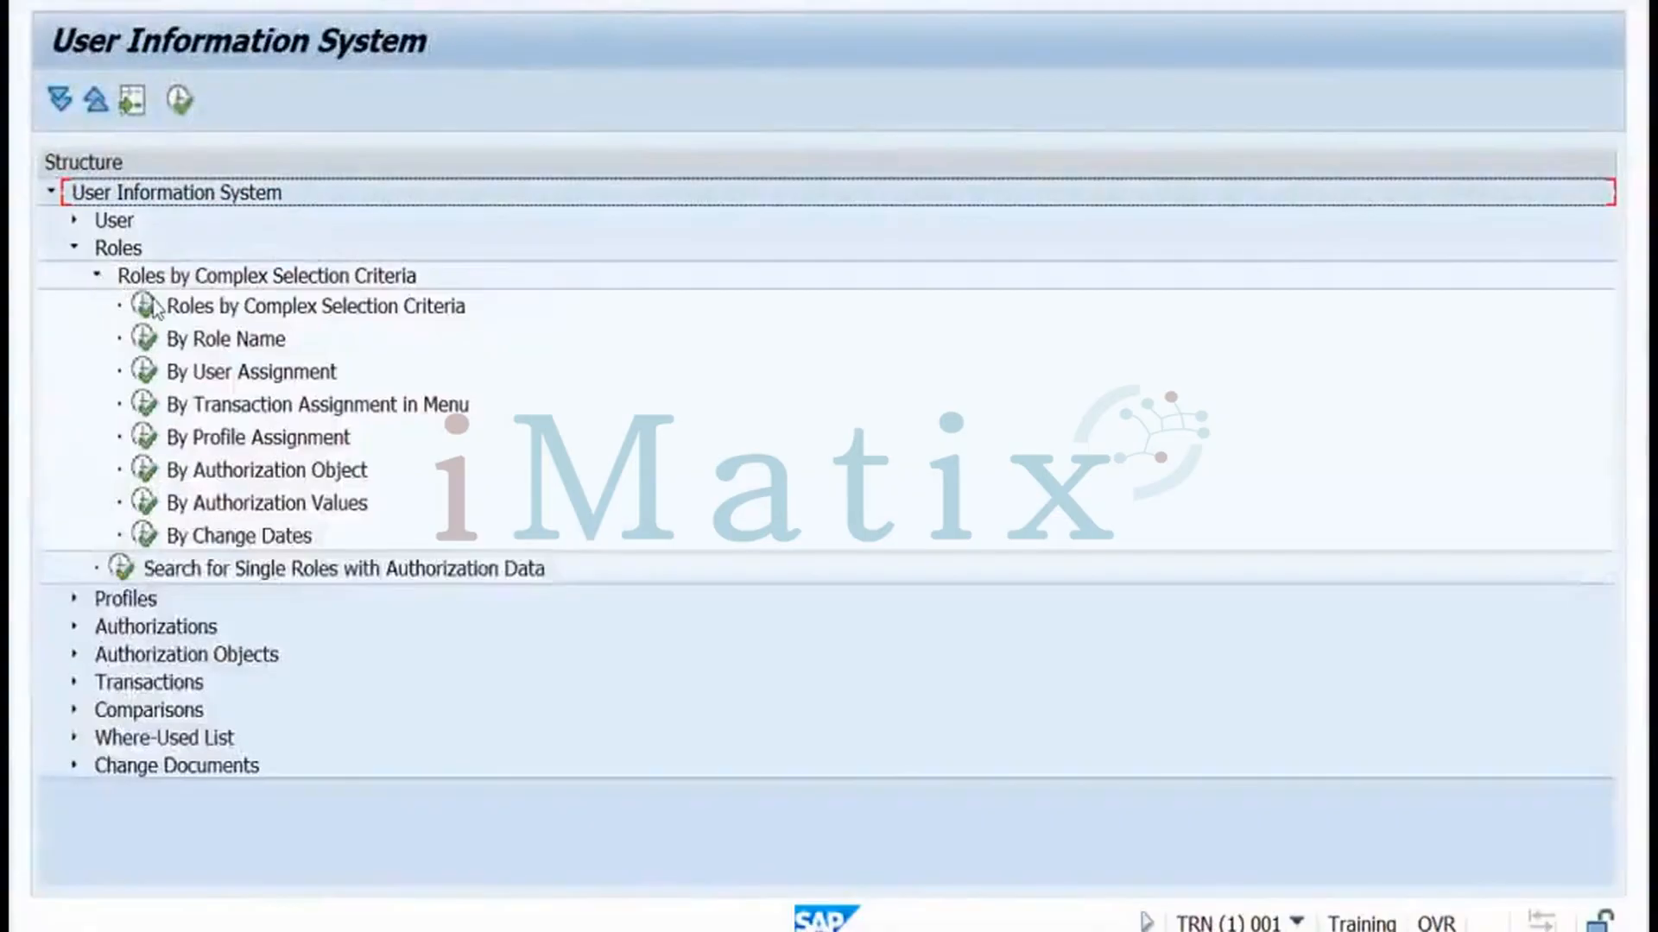
pyautogui.doubleClick(147, 343)
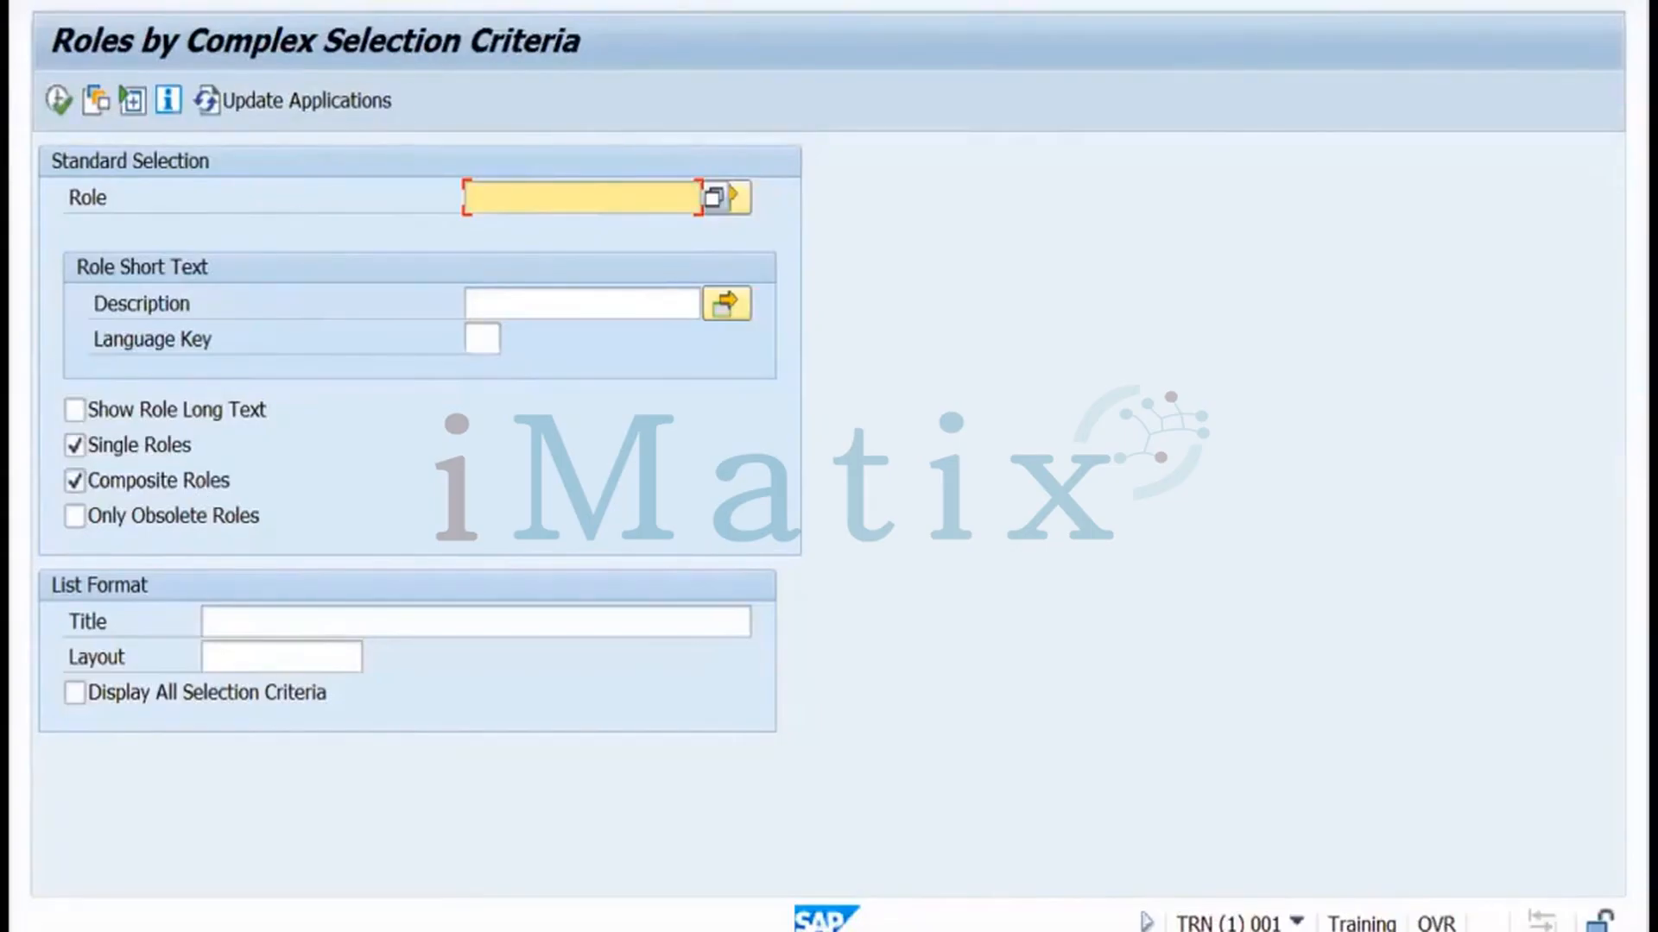
# Try the complex selection criteria report, then open the Roles by Change Dates report
pyautogui.press('F3')
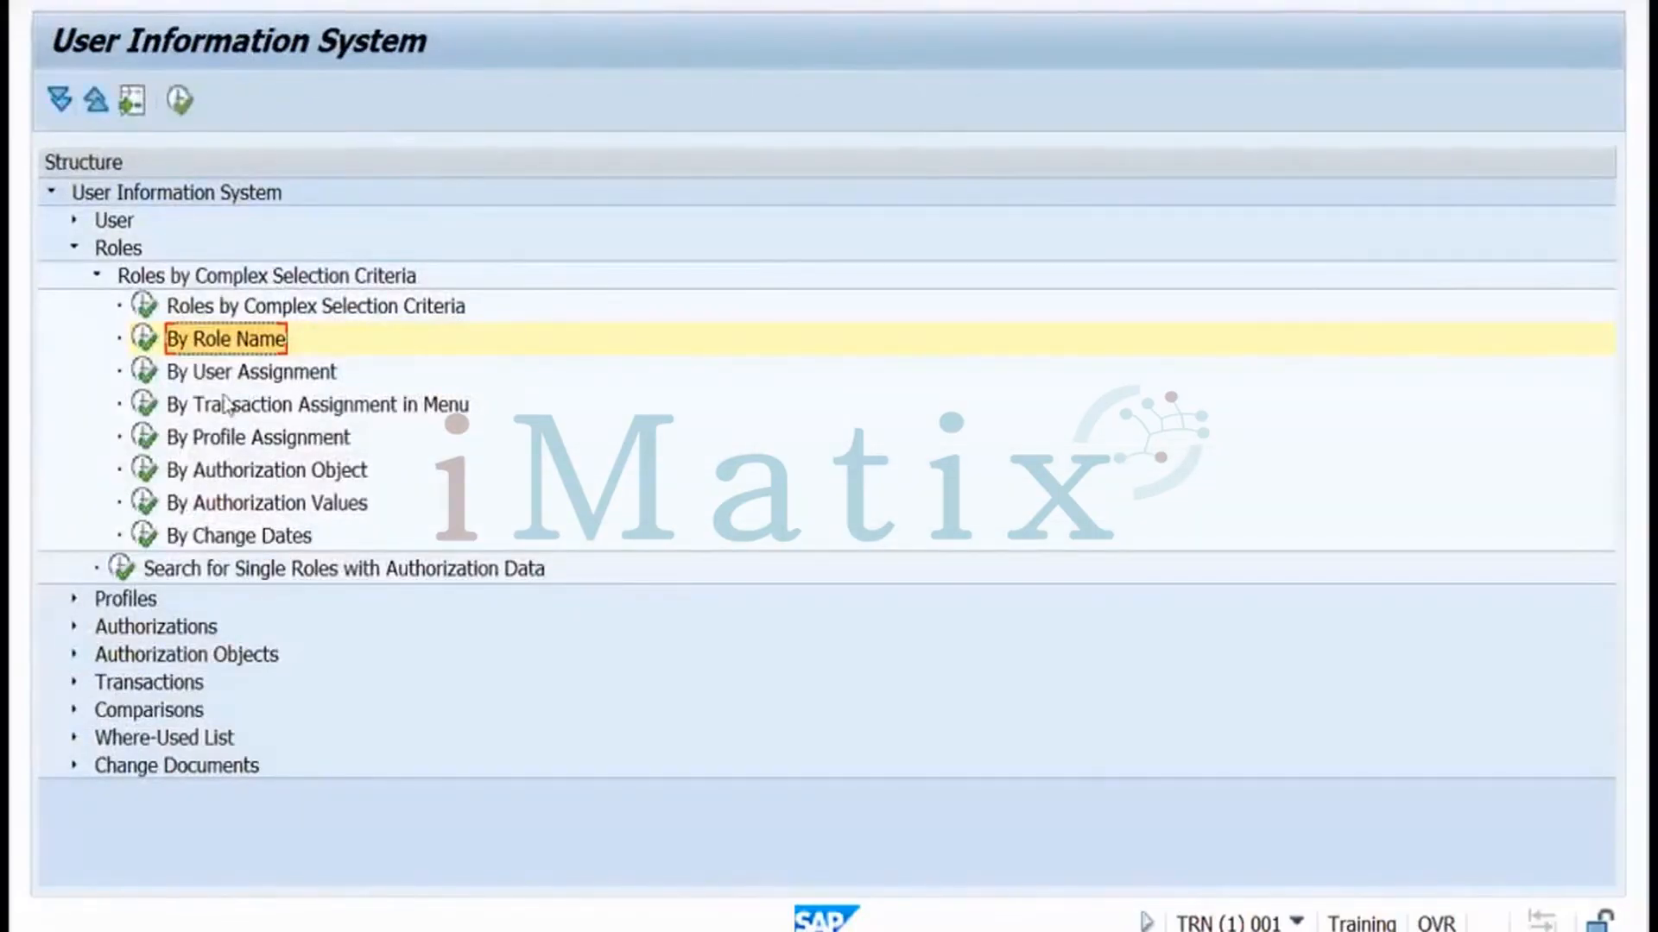
pyautogui.click(145, 307)
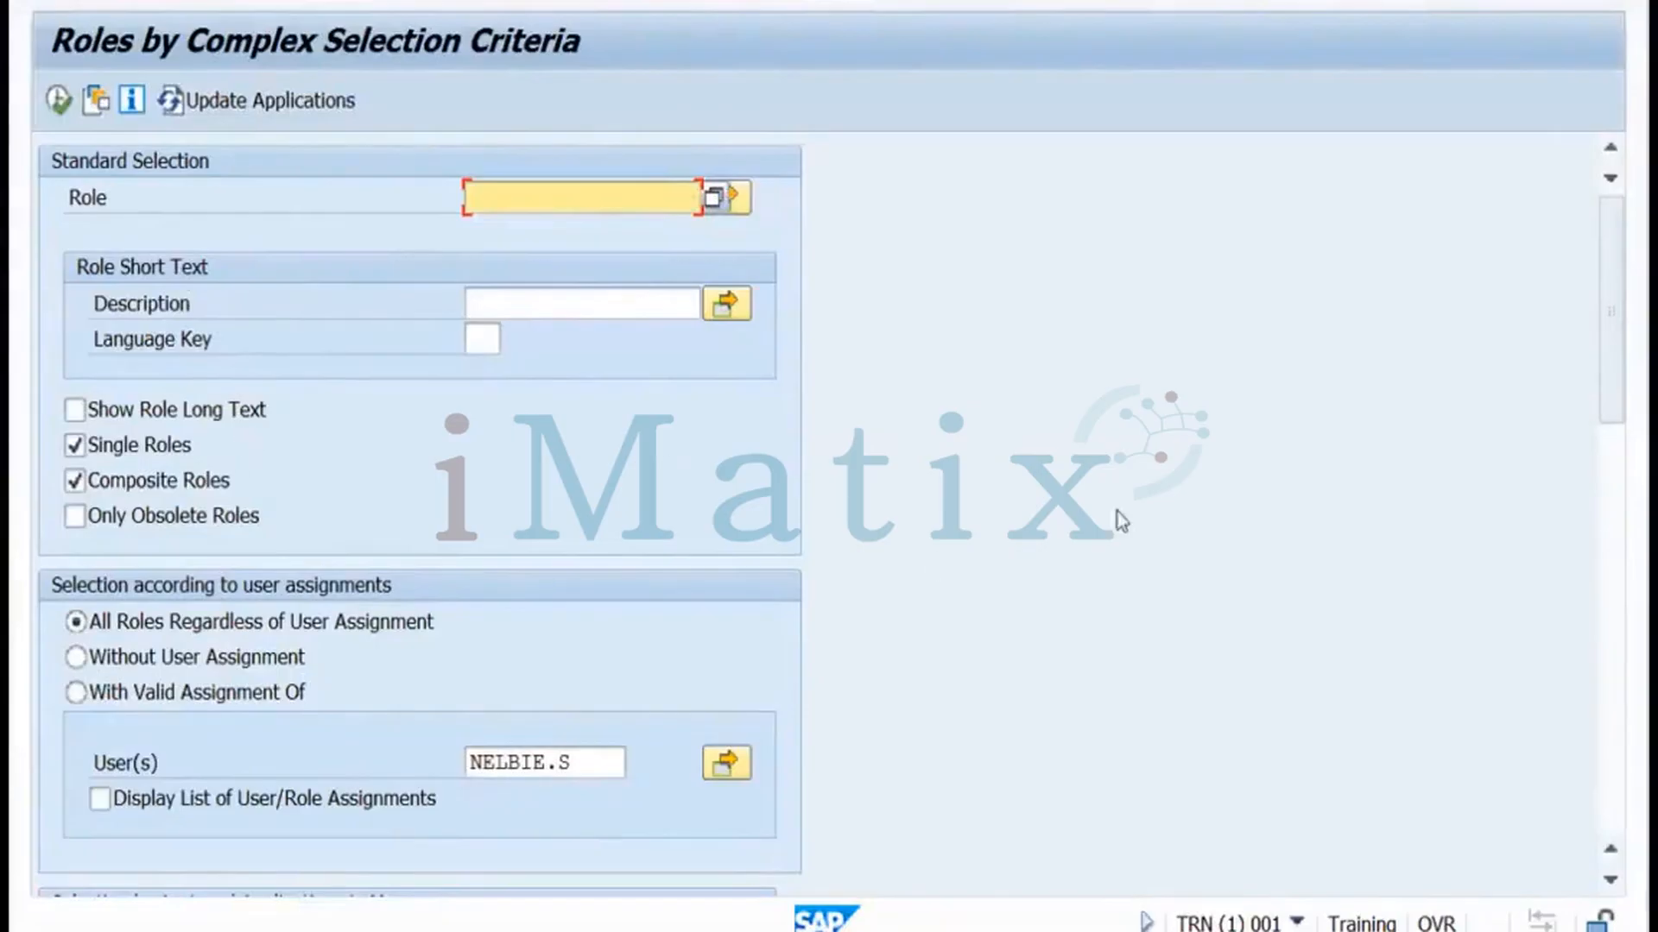
pyautogui.moveTo(1617, 404); pyautogui.dragTo(1547, 451)
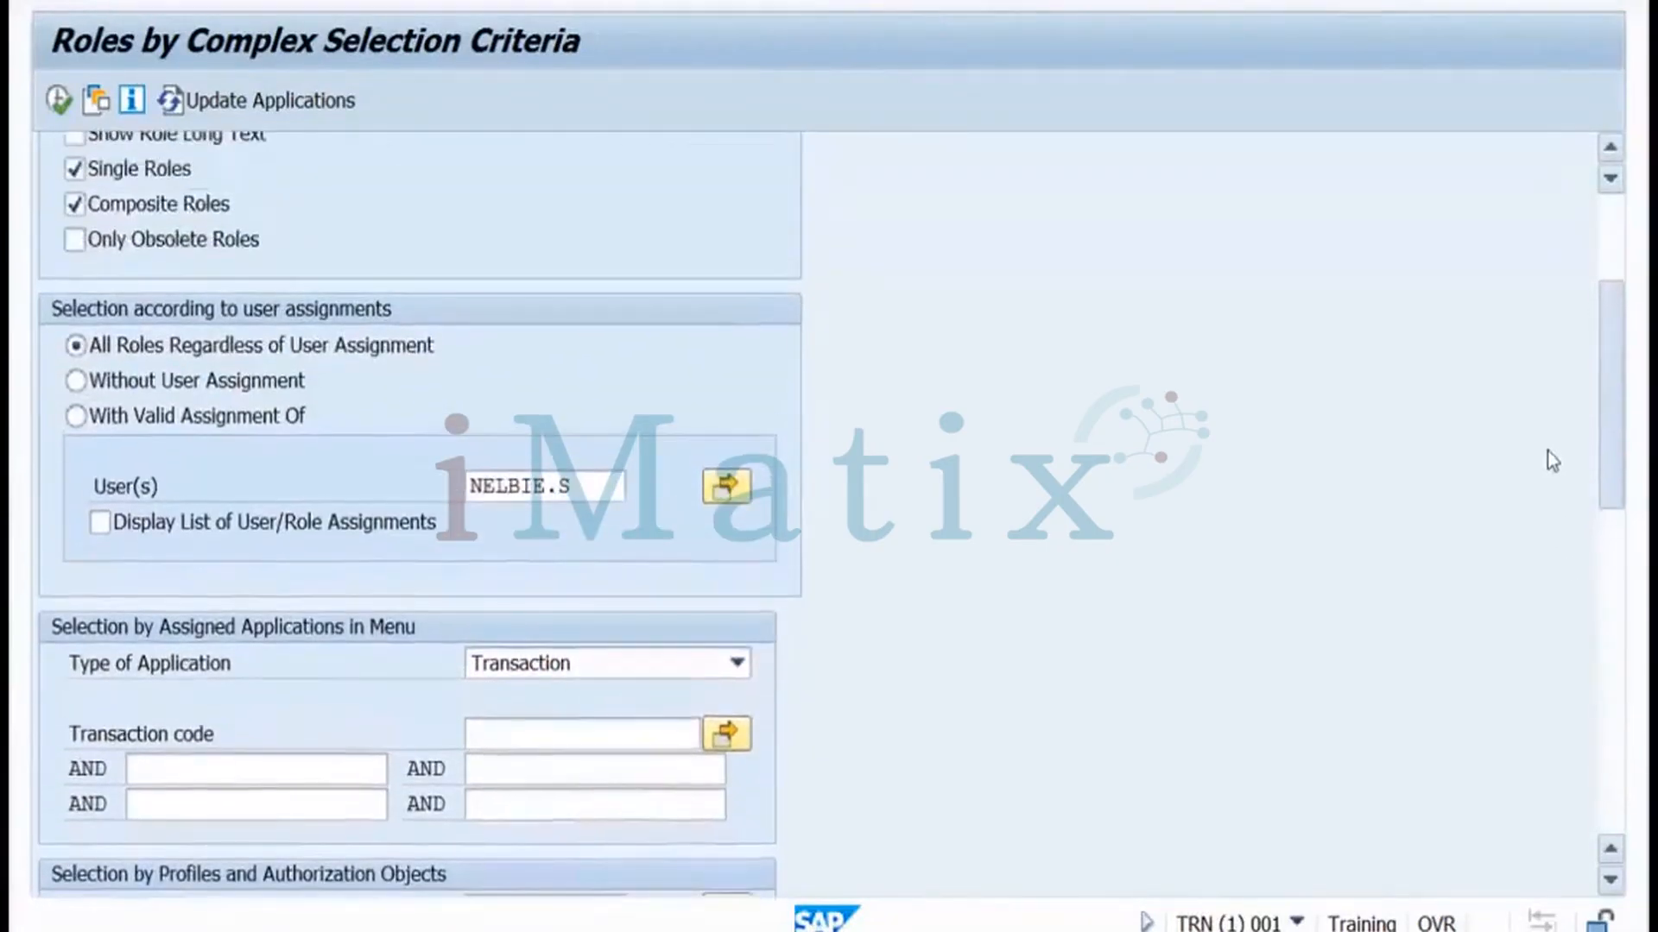
pyautogui.scroll(5, 1547, 449)
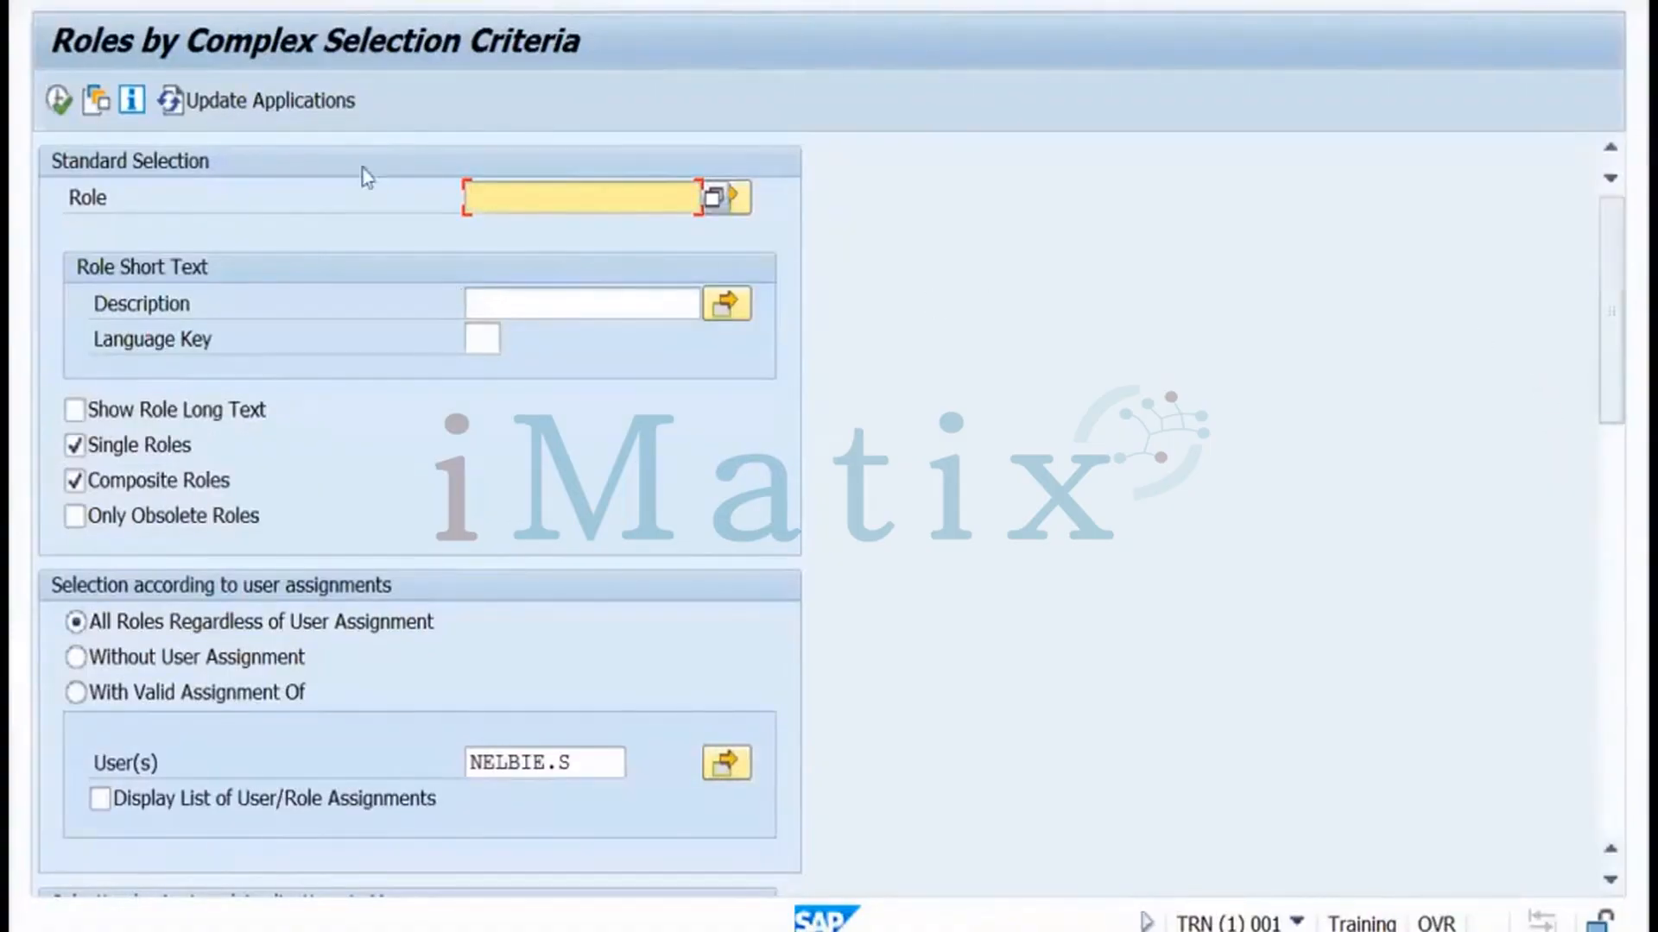
pyautogui.click(455, 1)
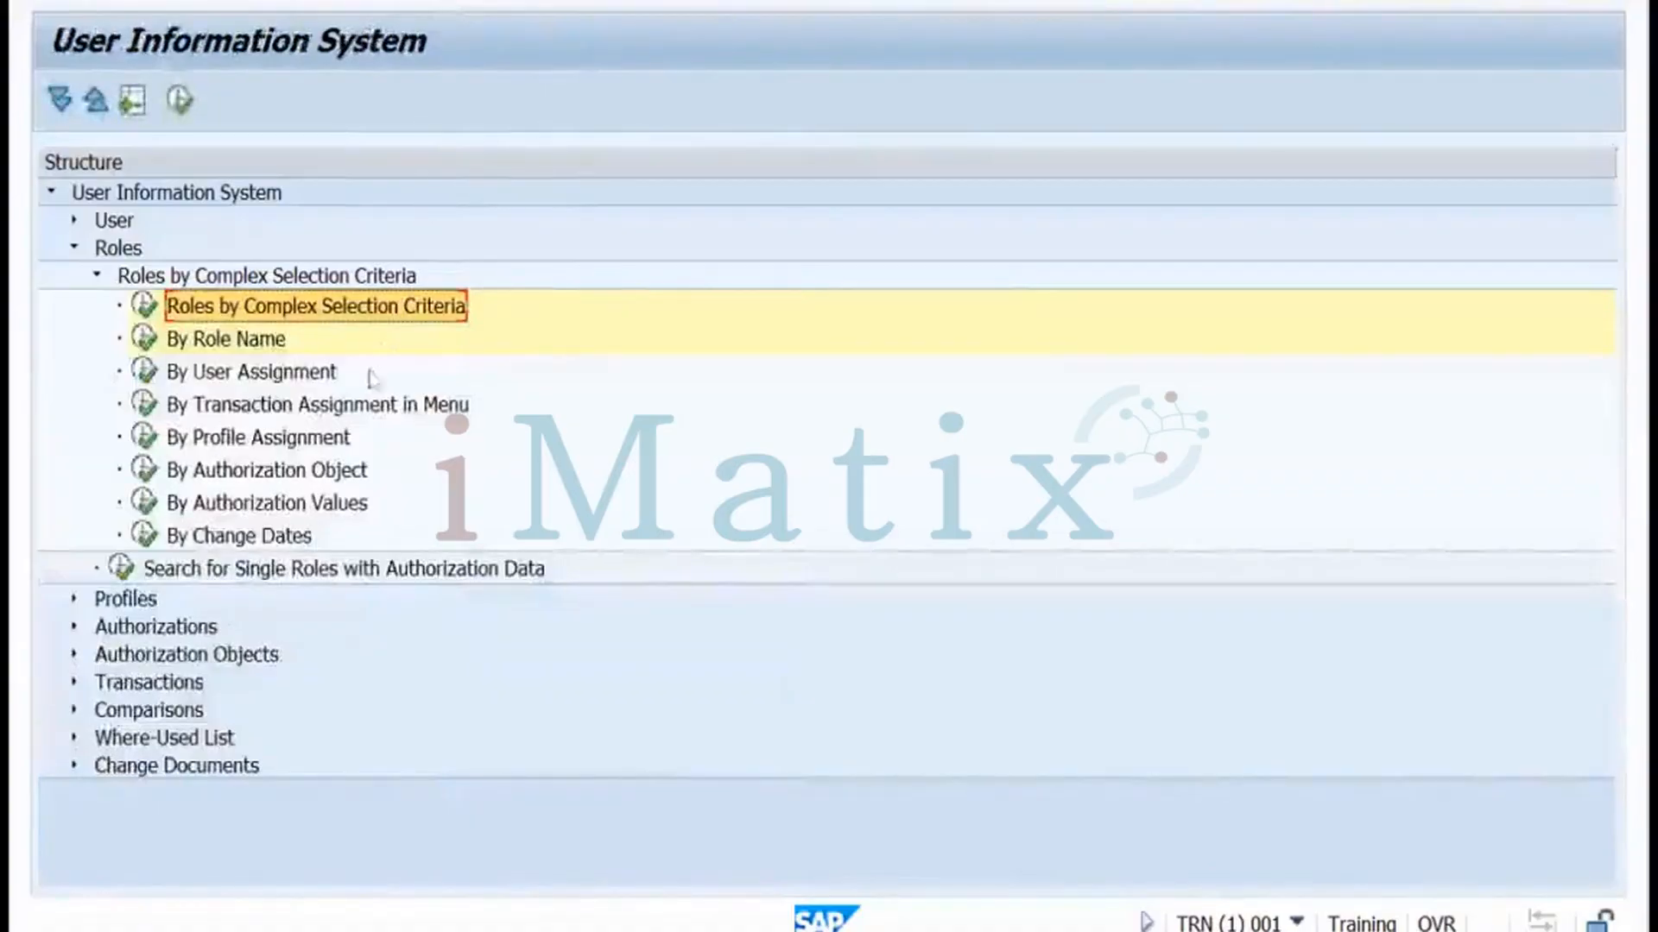
pyautogui.click(145, 536)
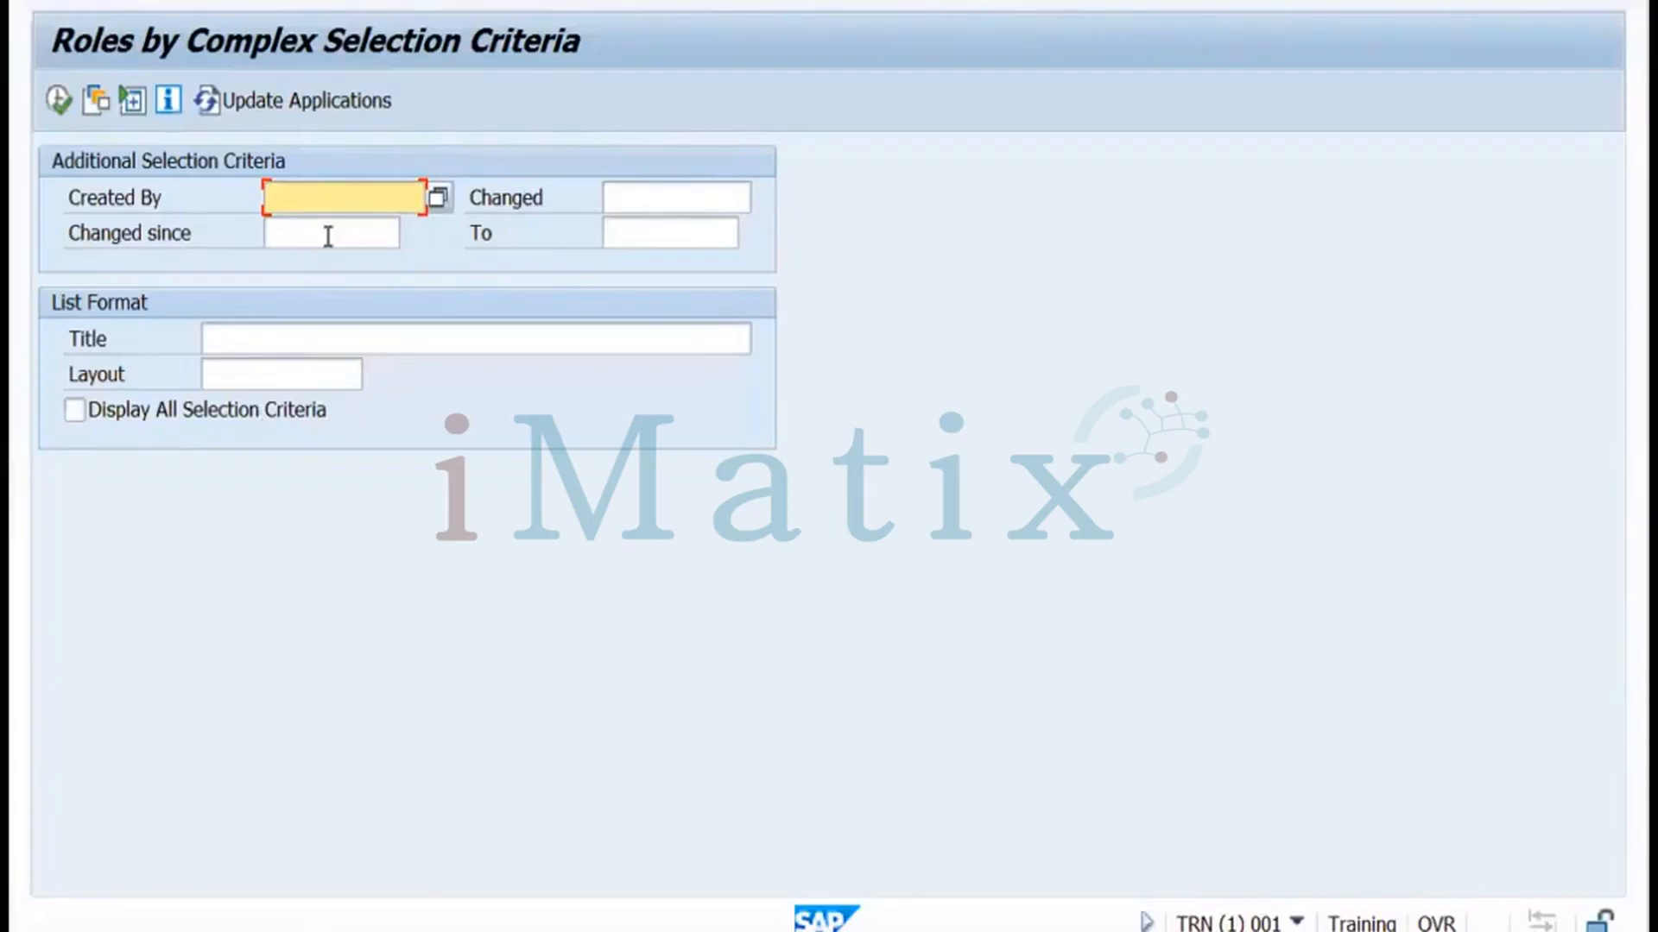
# Run the change-dates report with empty criteria, then return to the selection screen
pyautogui.click(53, 108)
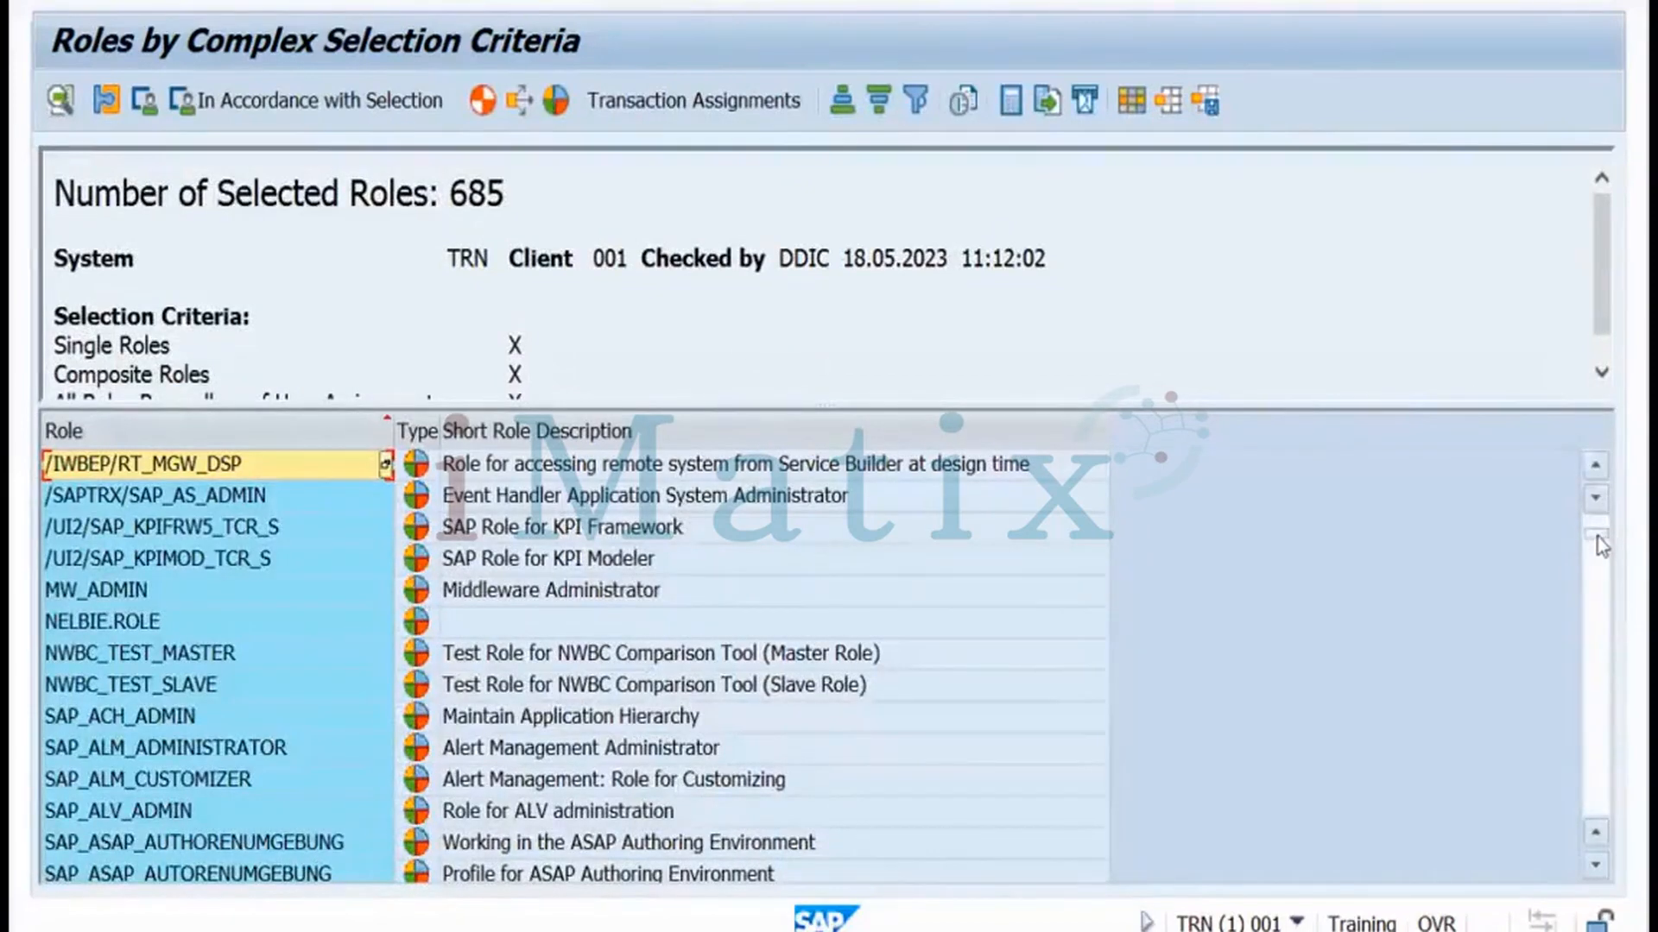
pyautogui.scroll(-10, 1321, 445)
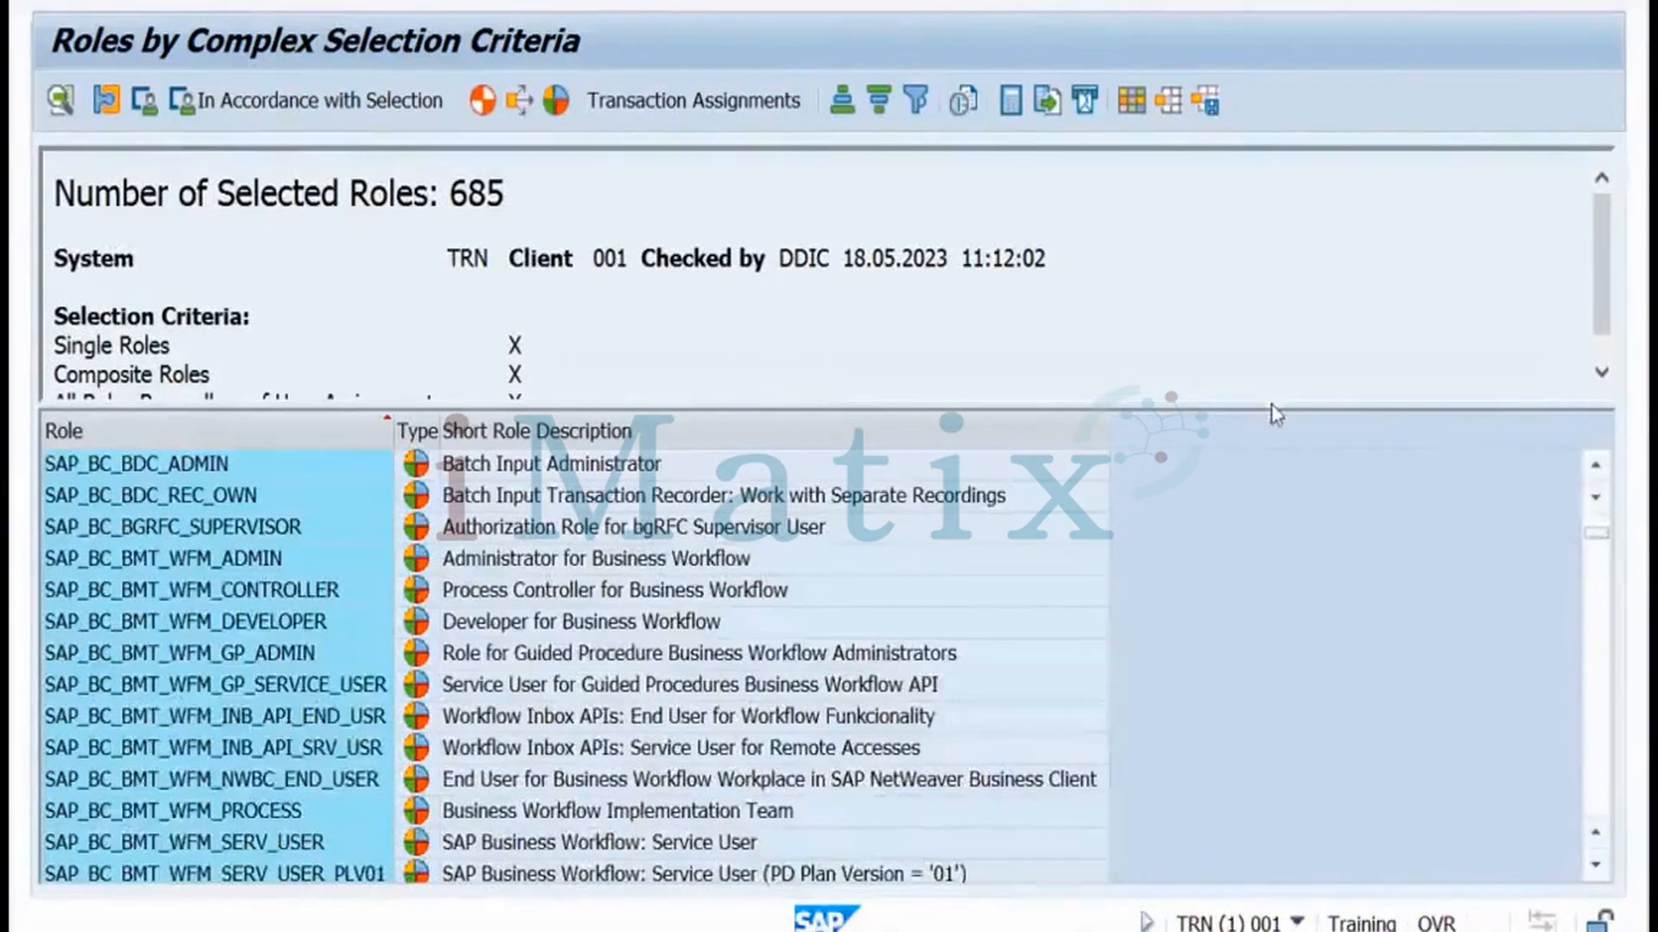
pyautogui.moveTo(1271, 407); pyautogui.dragTo(1269, 425)
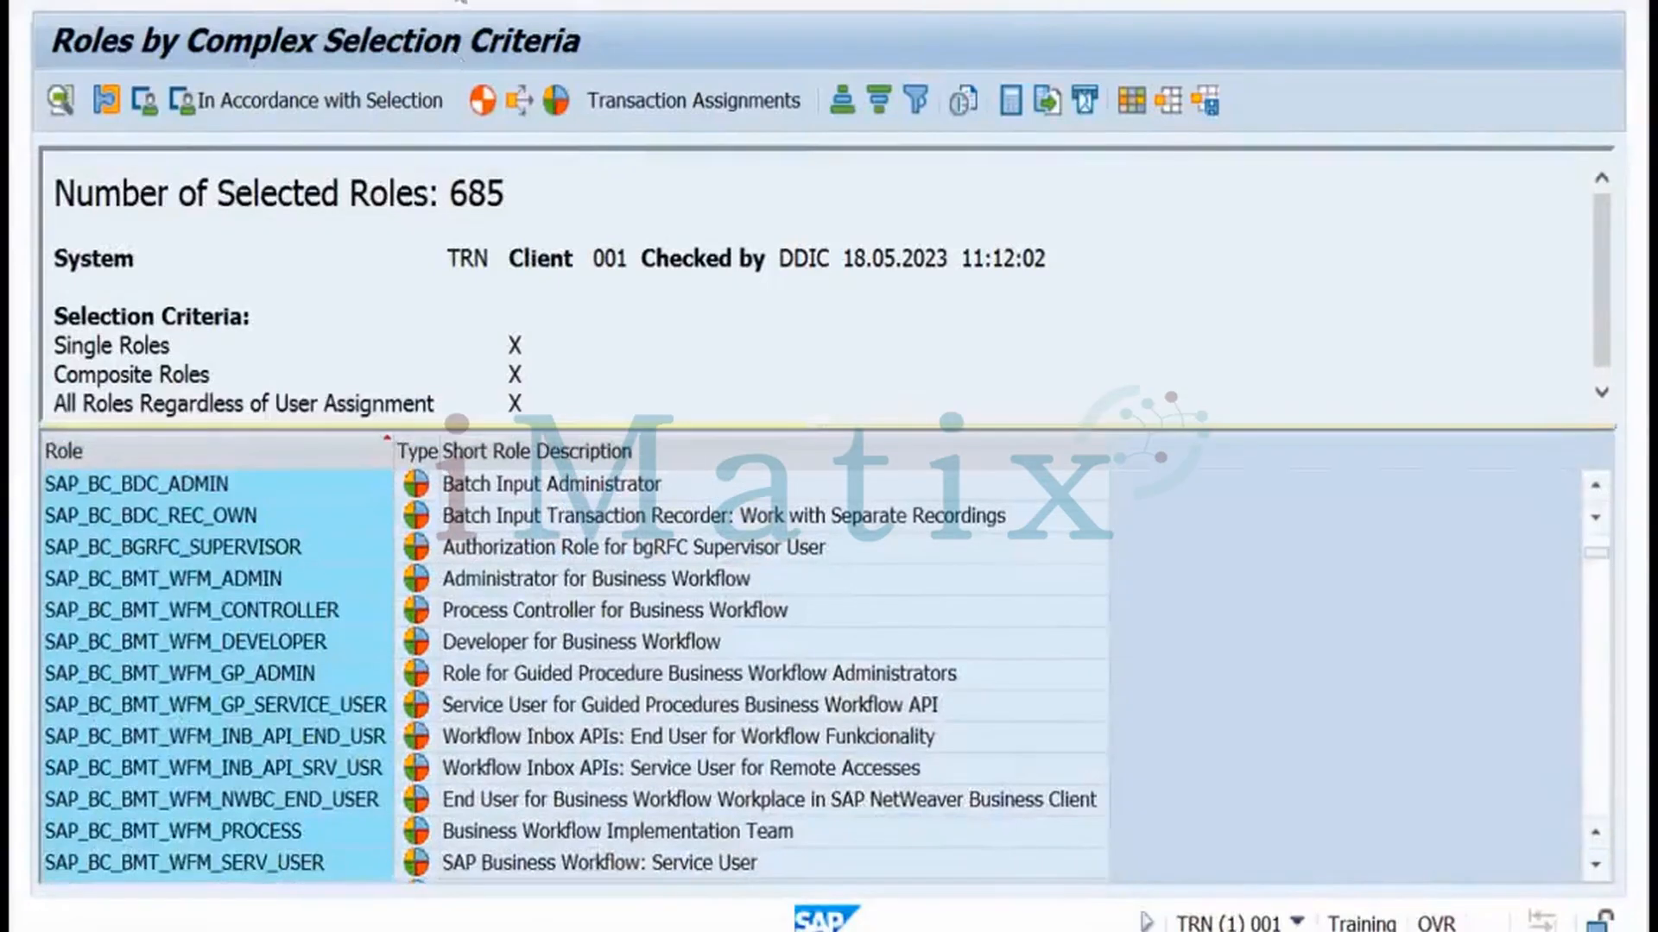
pyautogui.click(440, 2)
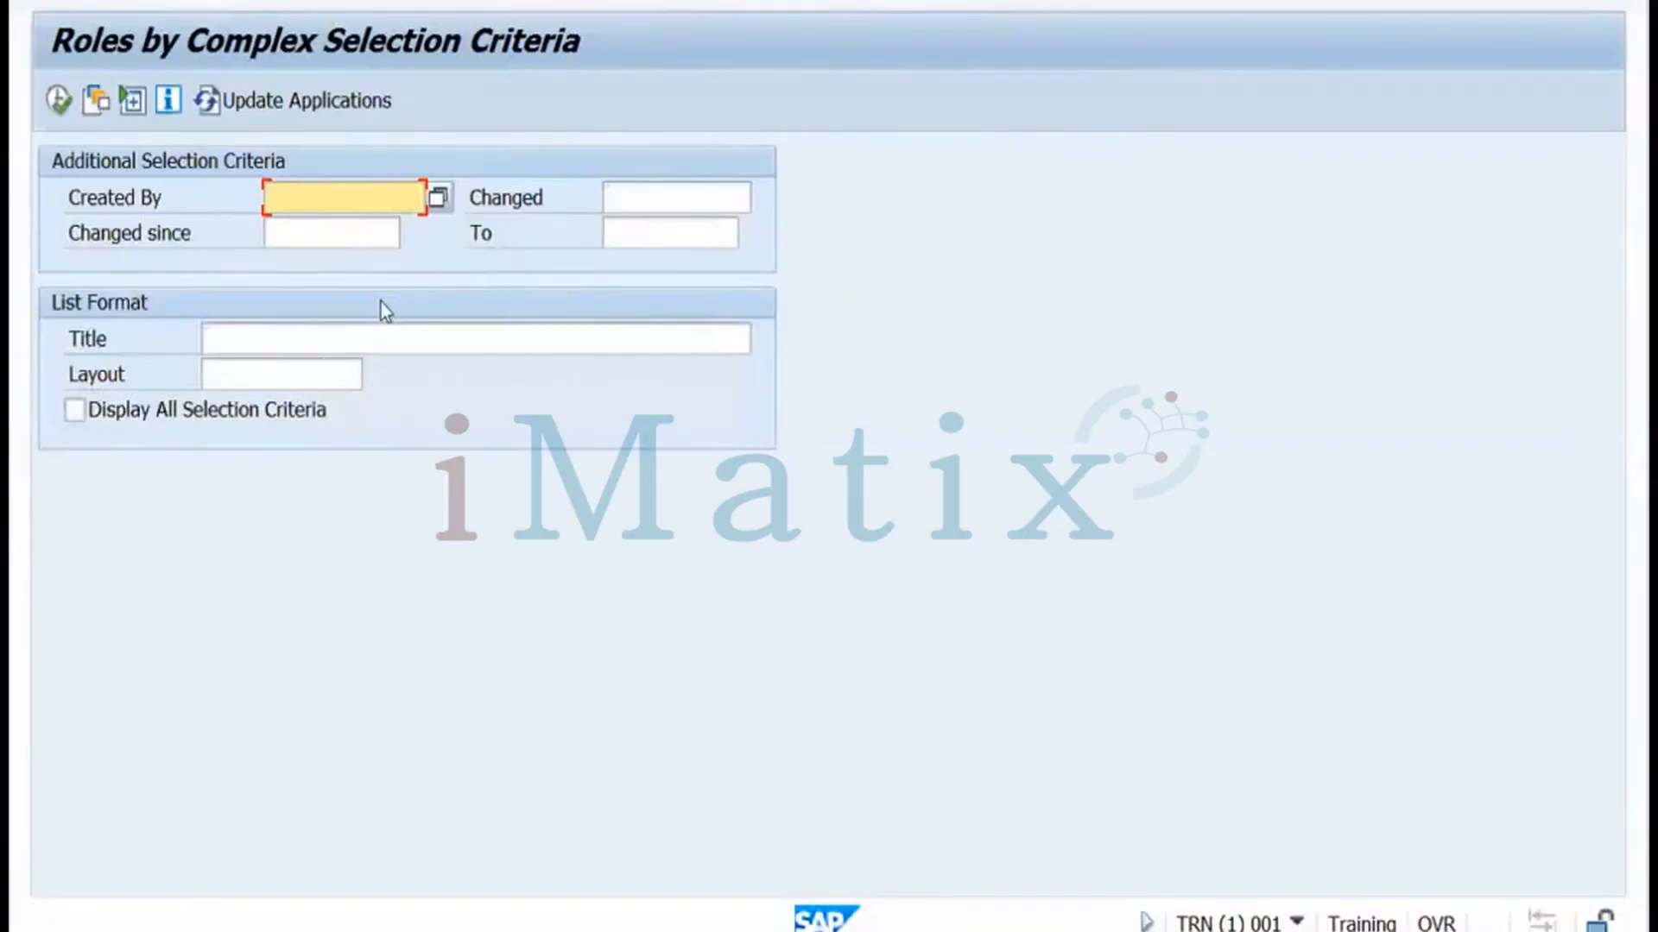
# List the roles changed since 17.05.2023, then go back to the User Information System tree
pyautogui.click(303, 236)
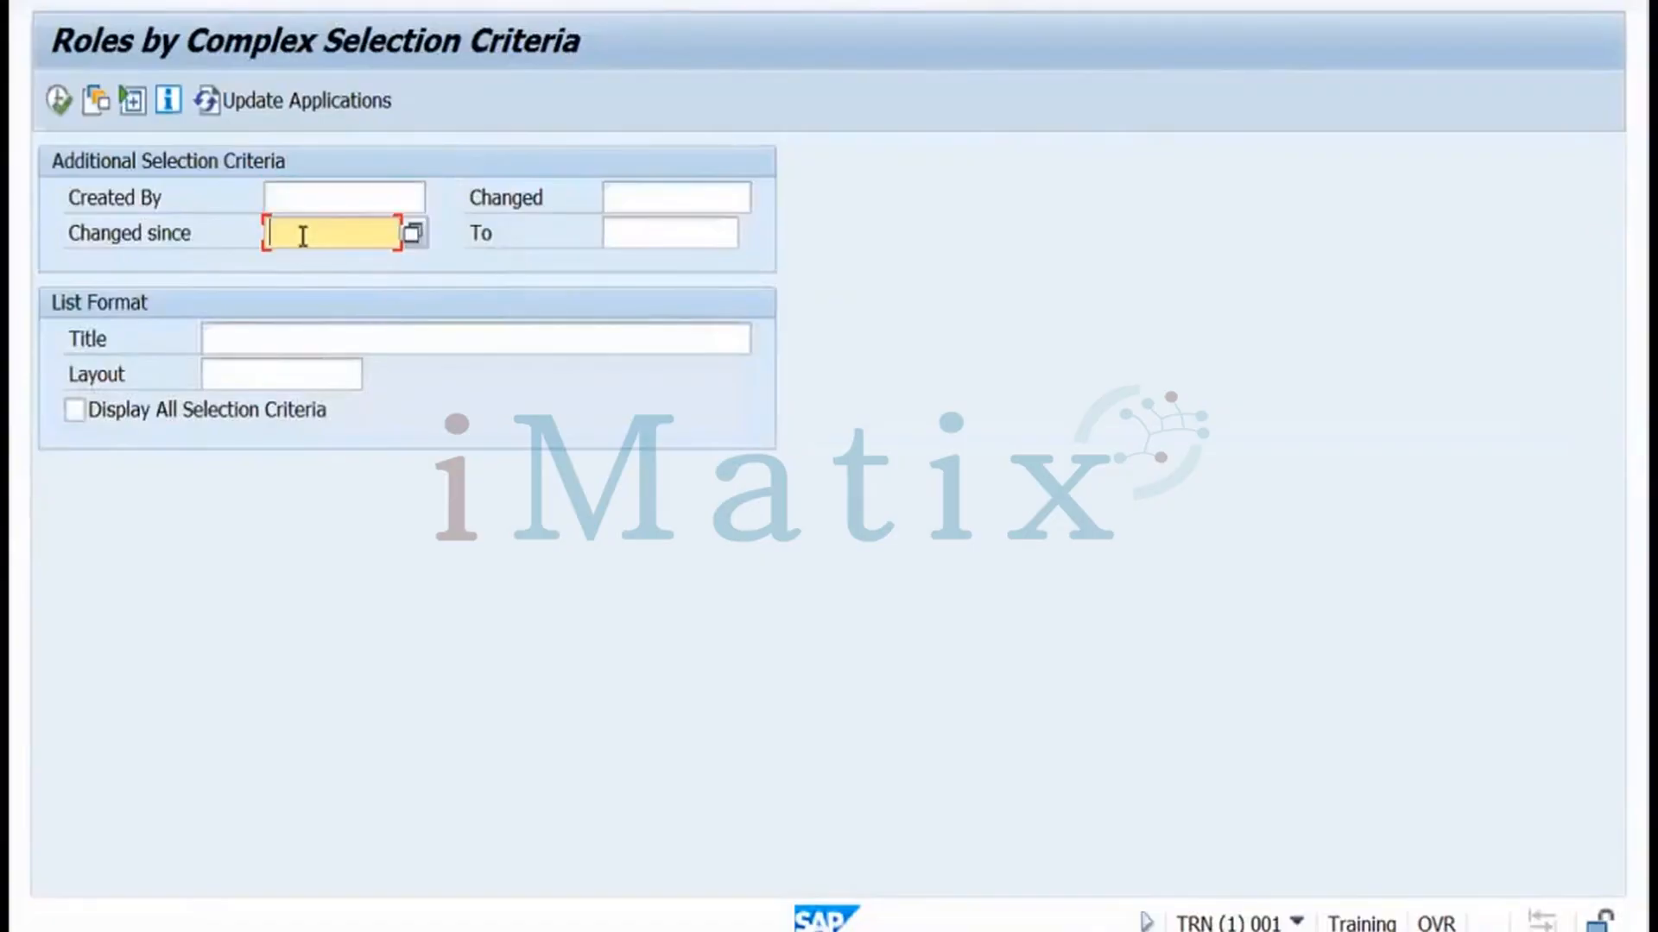
pyautogui.click(413, 235)
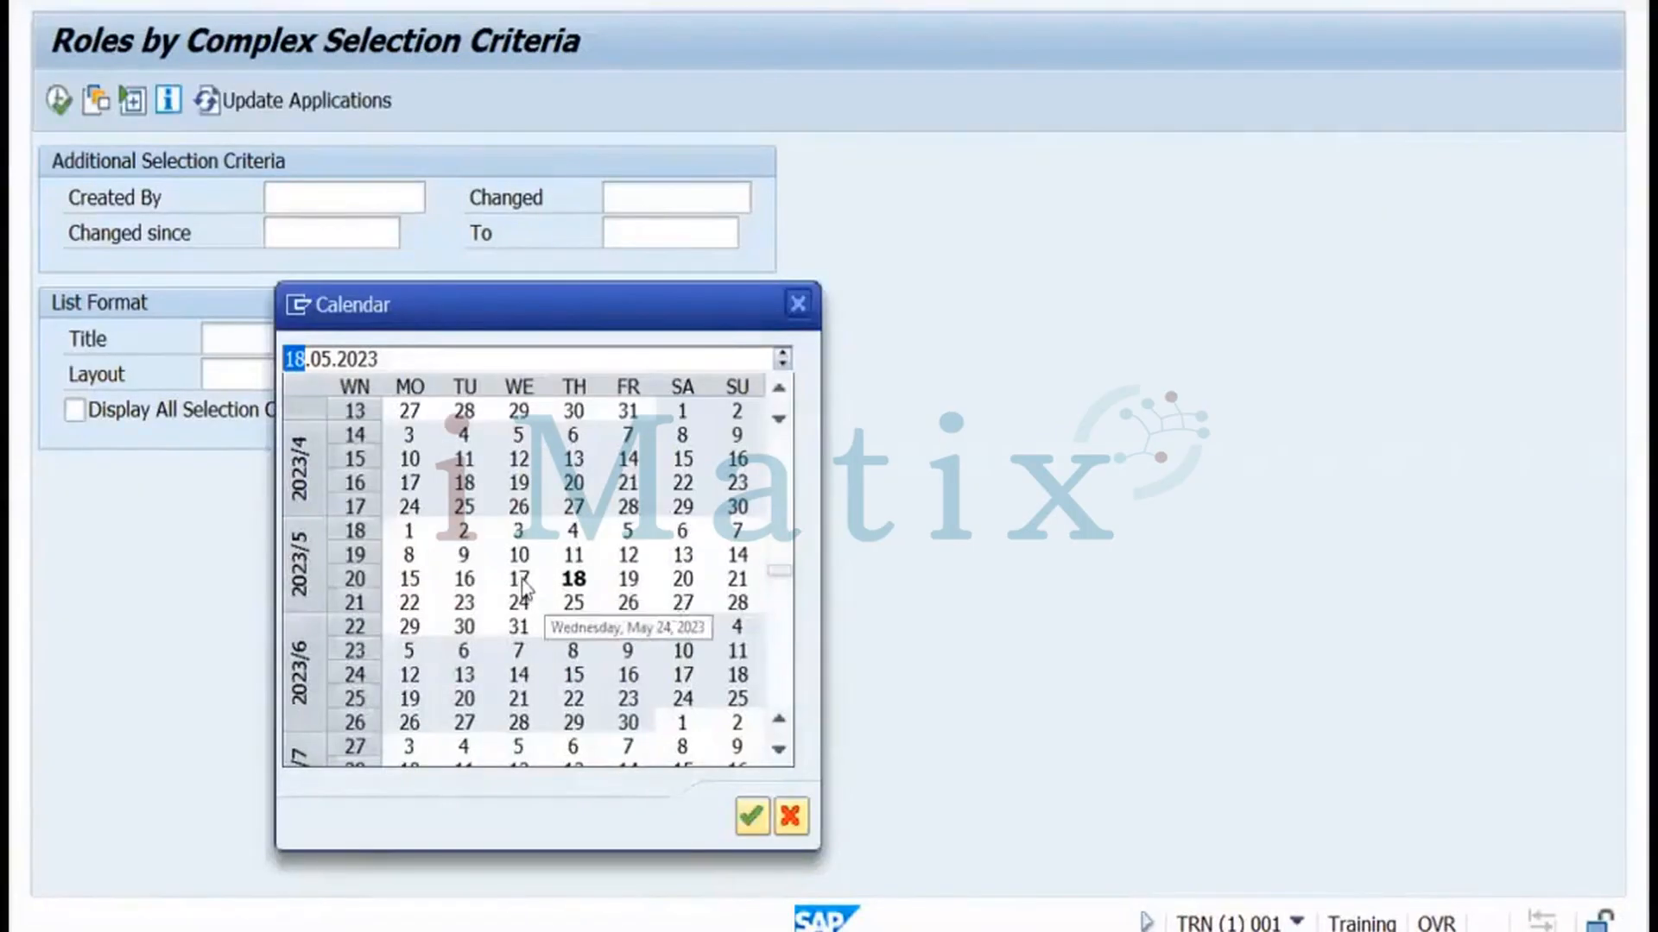
pyautogui.doubleClick(521, 580)
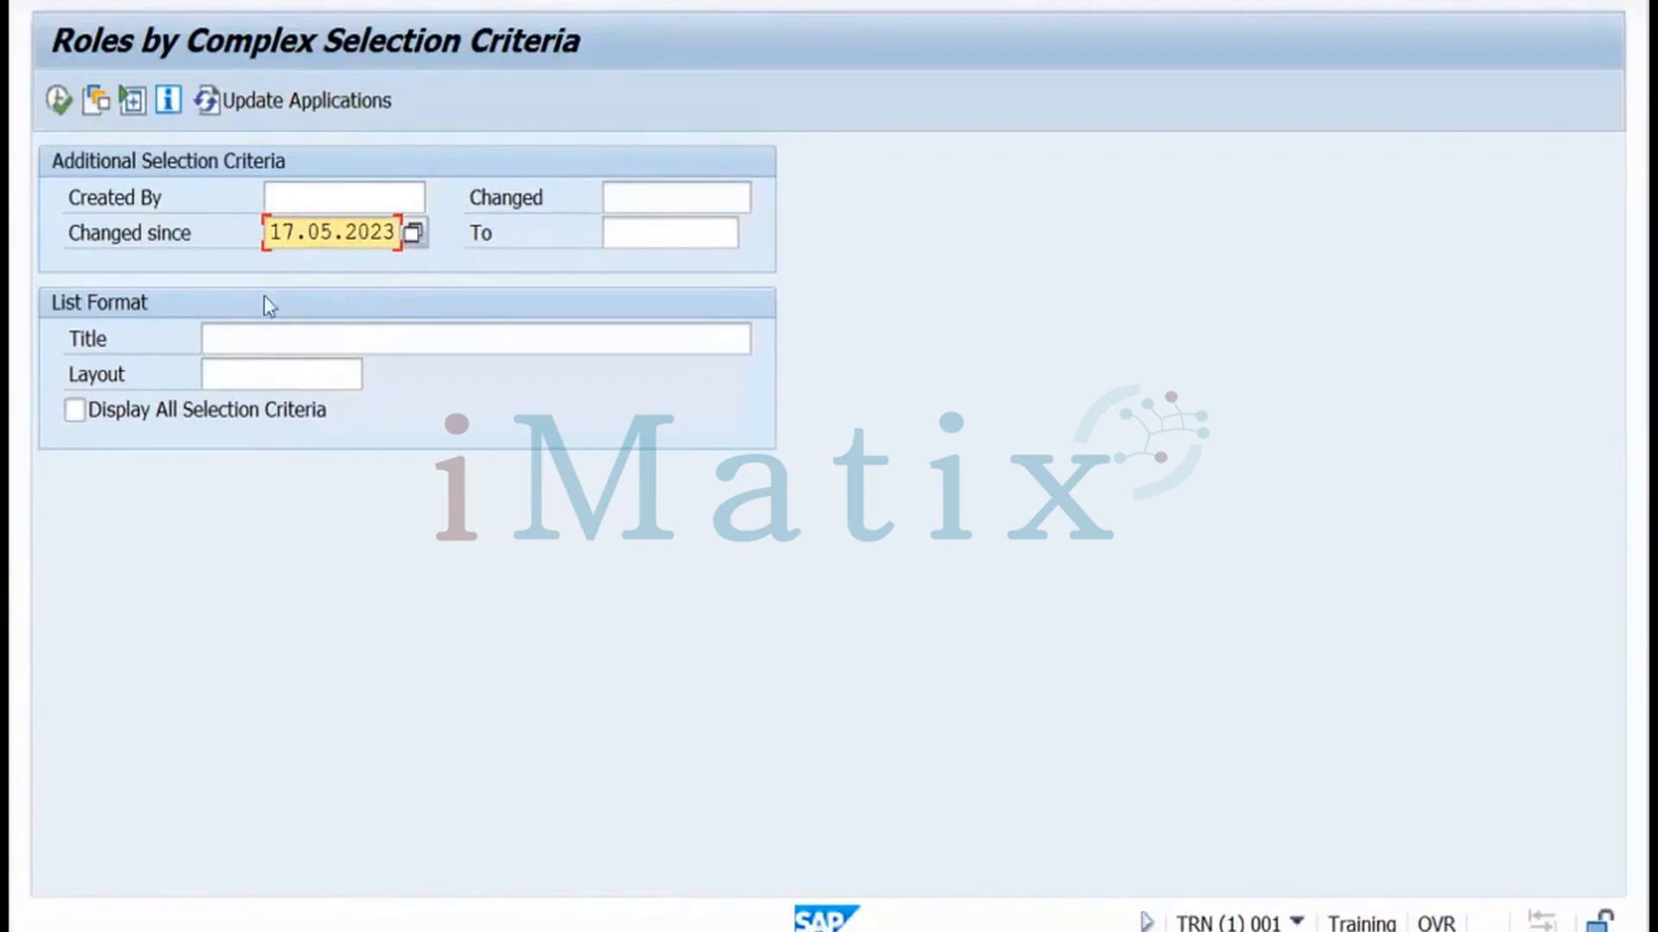
pyautogui.click(54, 102)
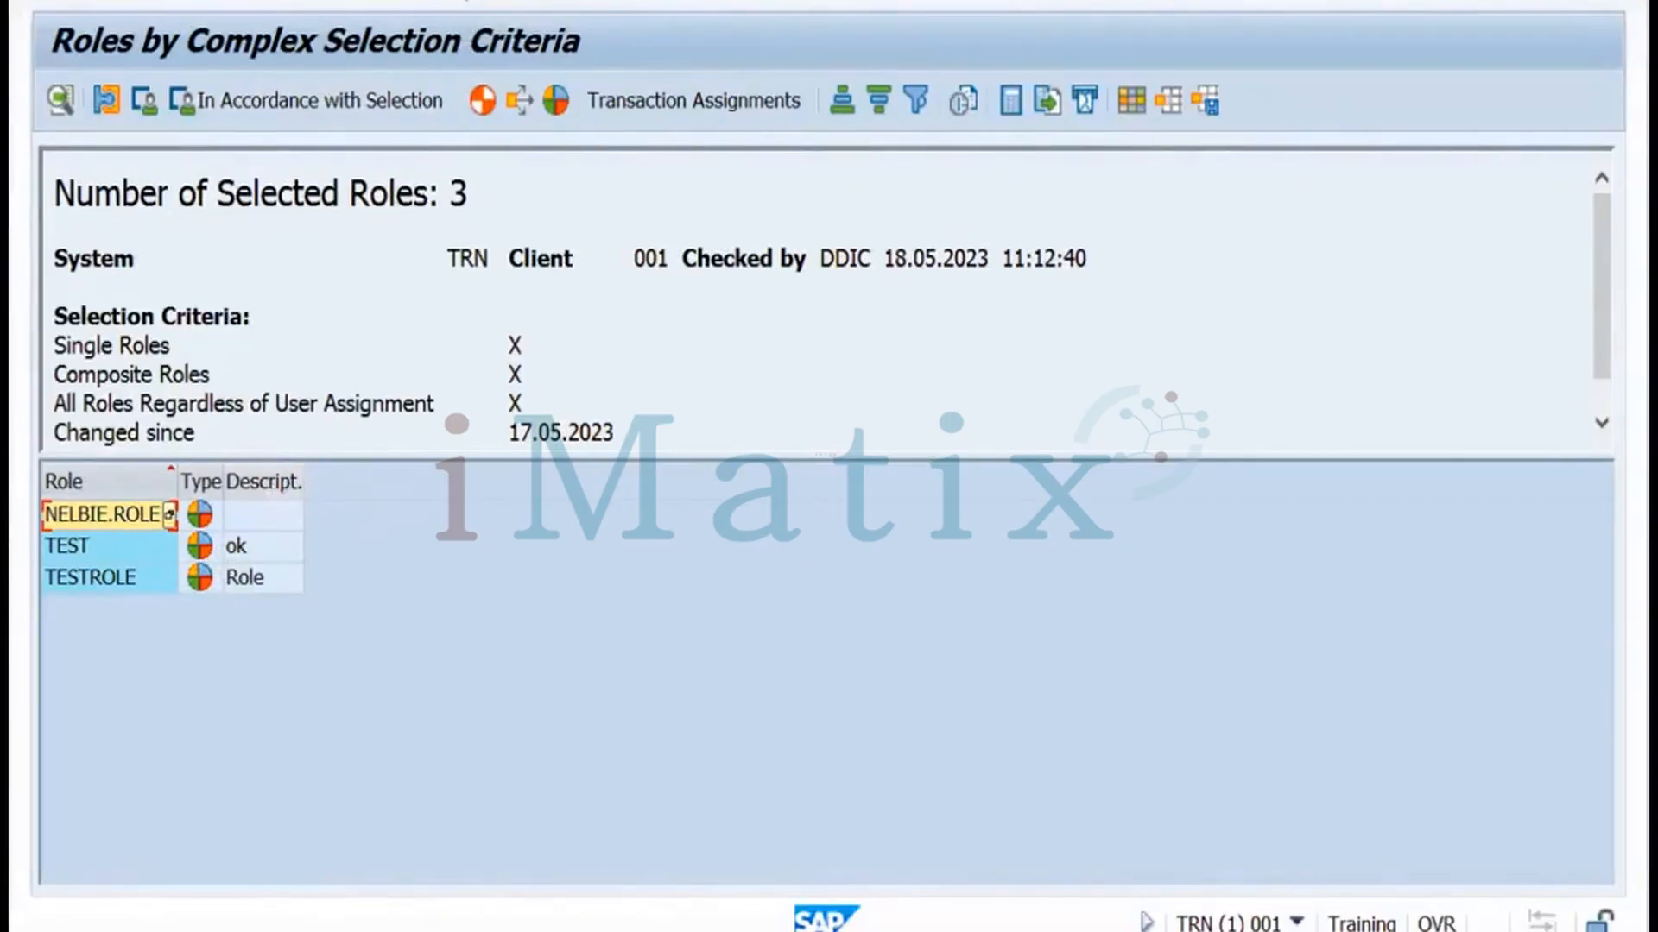
pyautogui.press('F3')
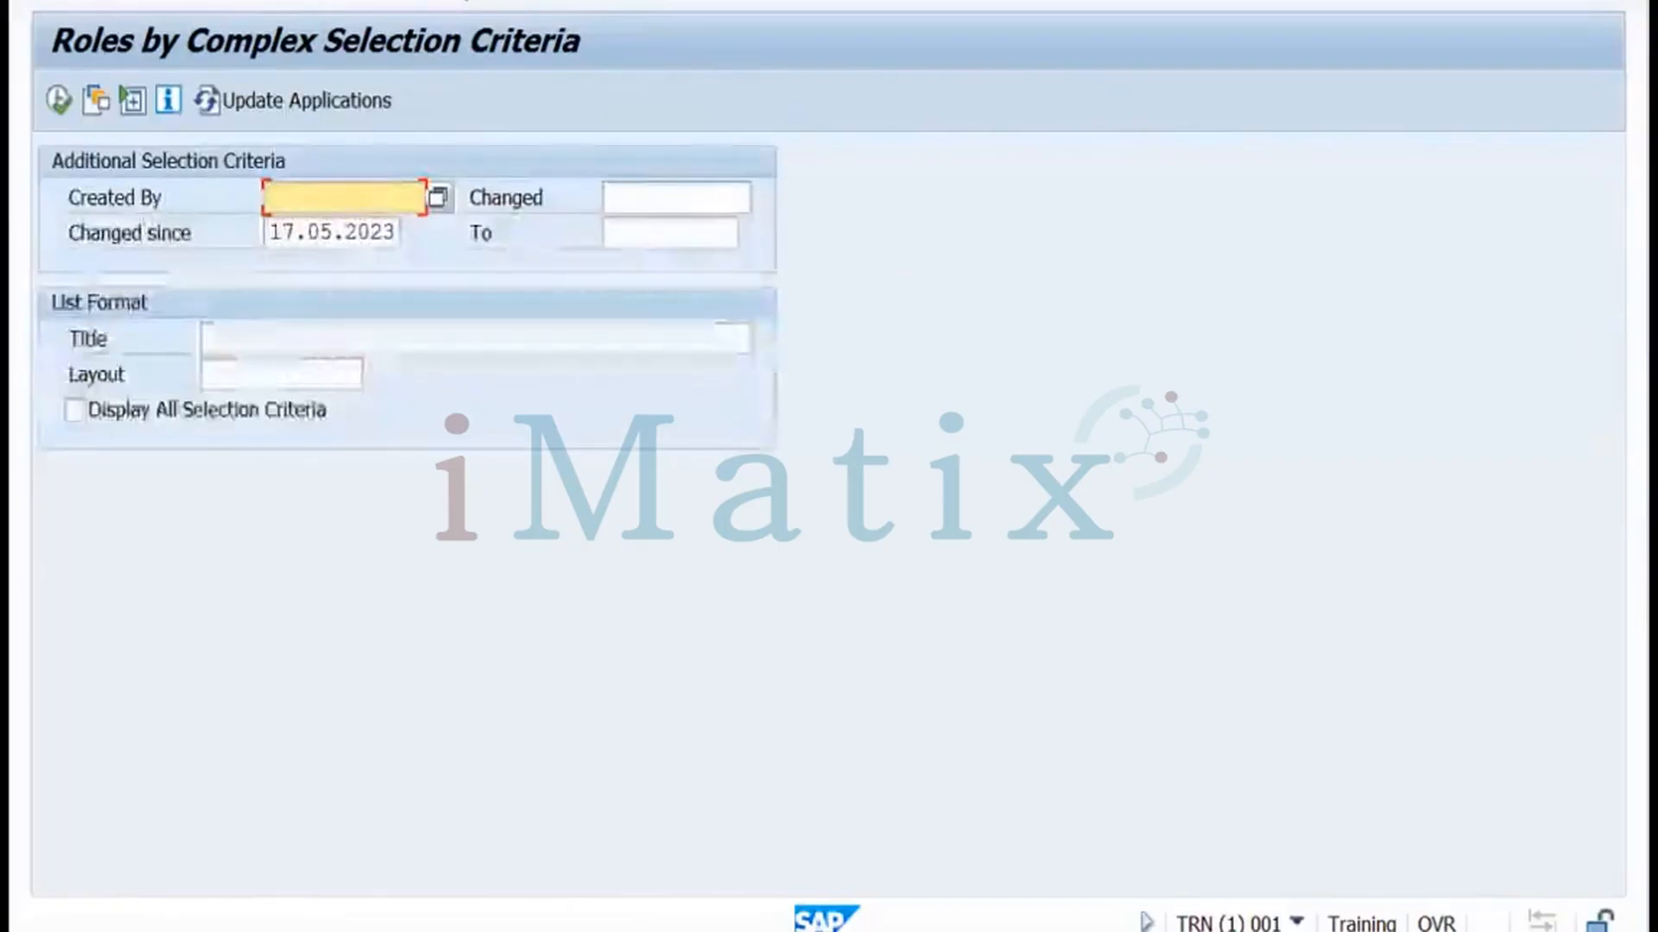
pyautogui.press('F3')
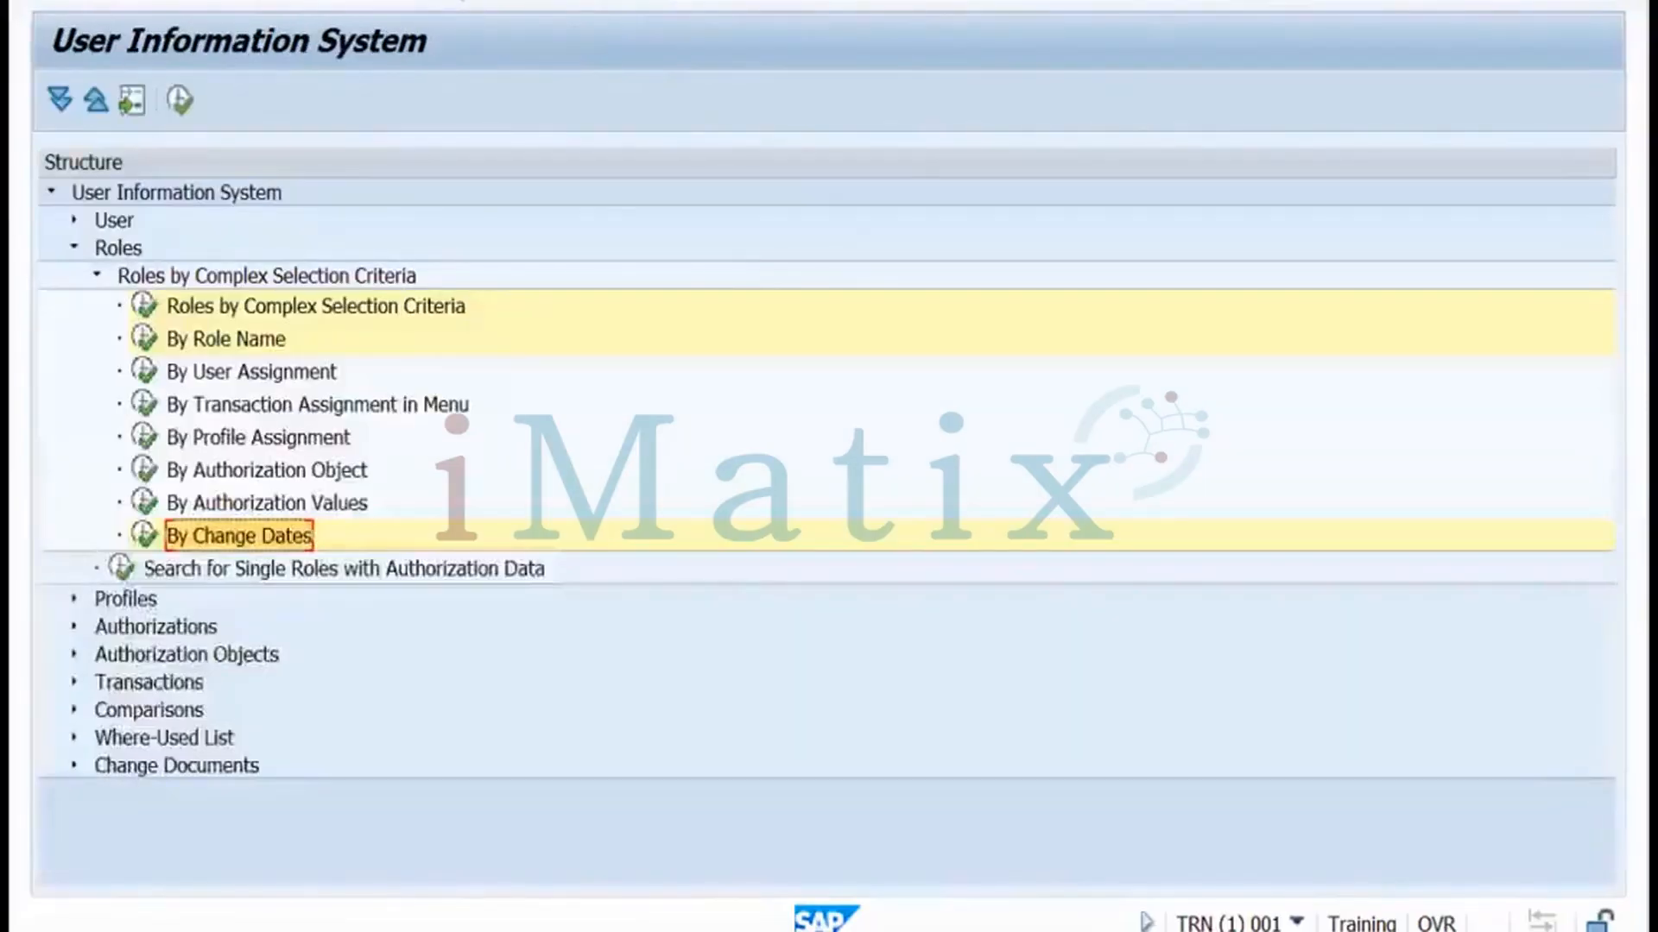
# Back out to SAP Easy Access, start PFCG and change the role name to TESTROLE1
pyautogui.press('F3')
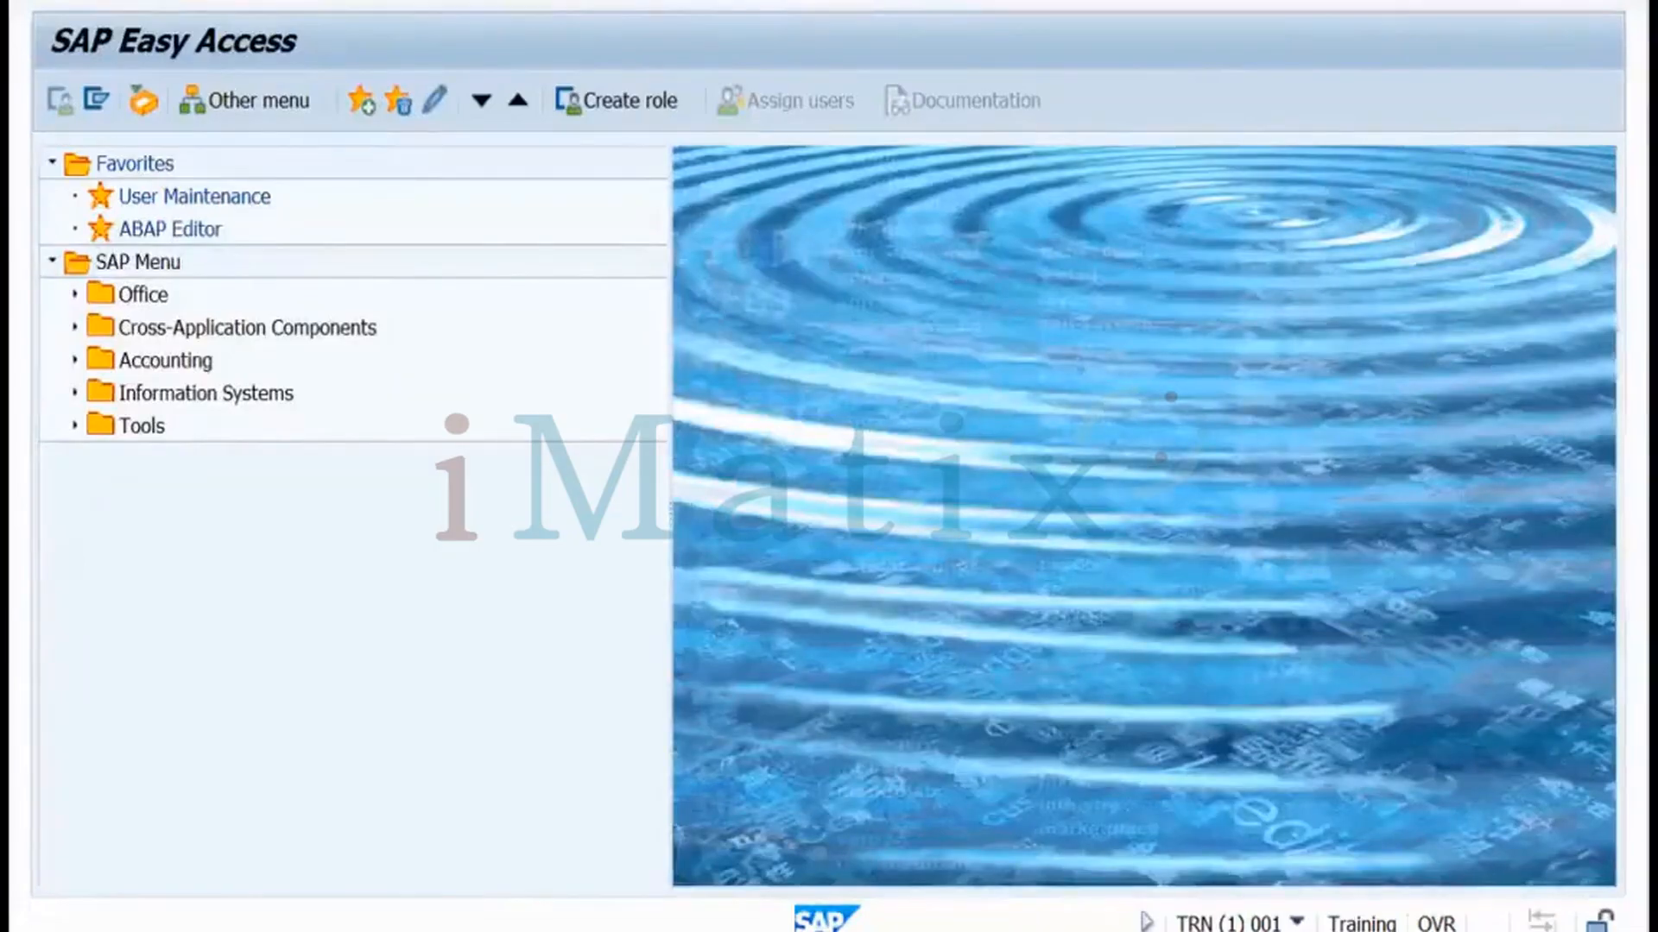
pyautogui.press('Return')
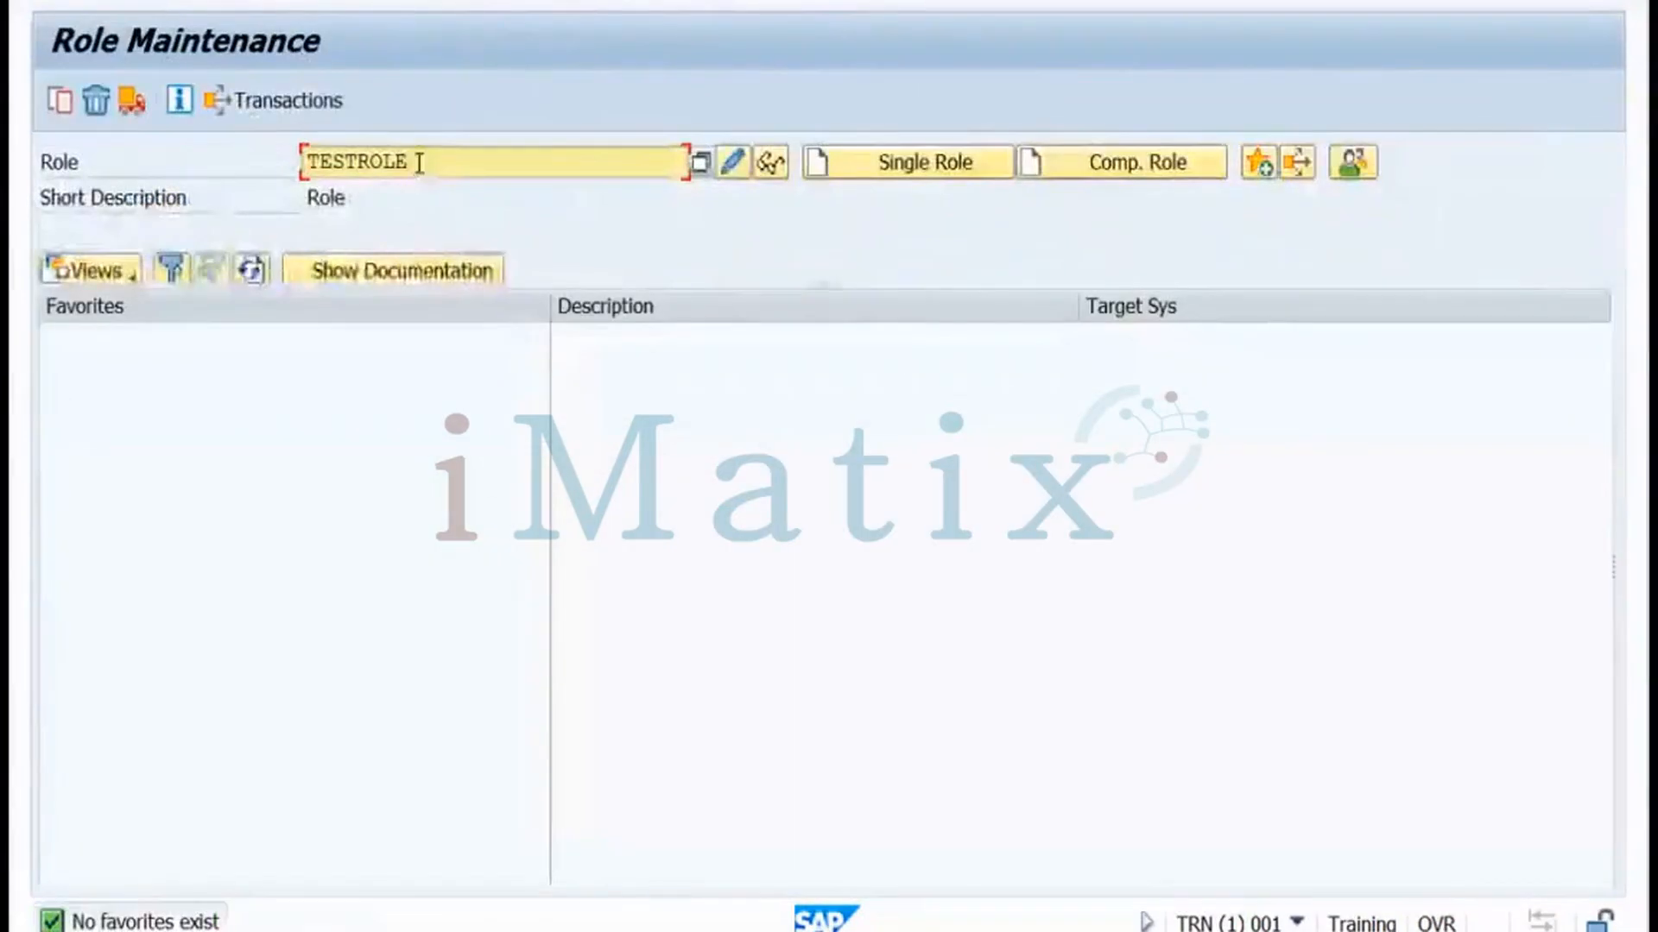
pyautogui.click(418, 161)
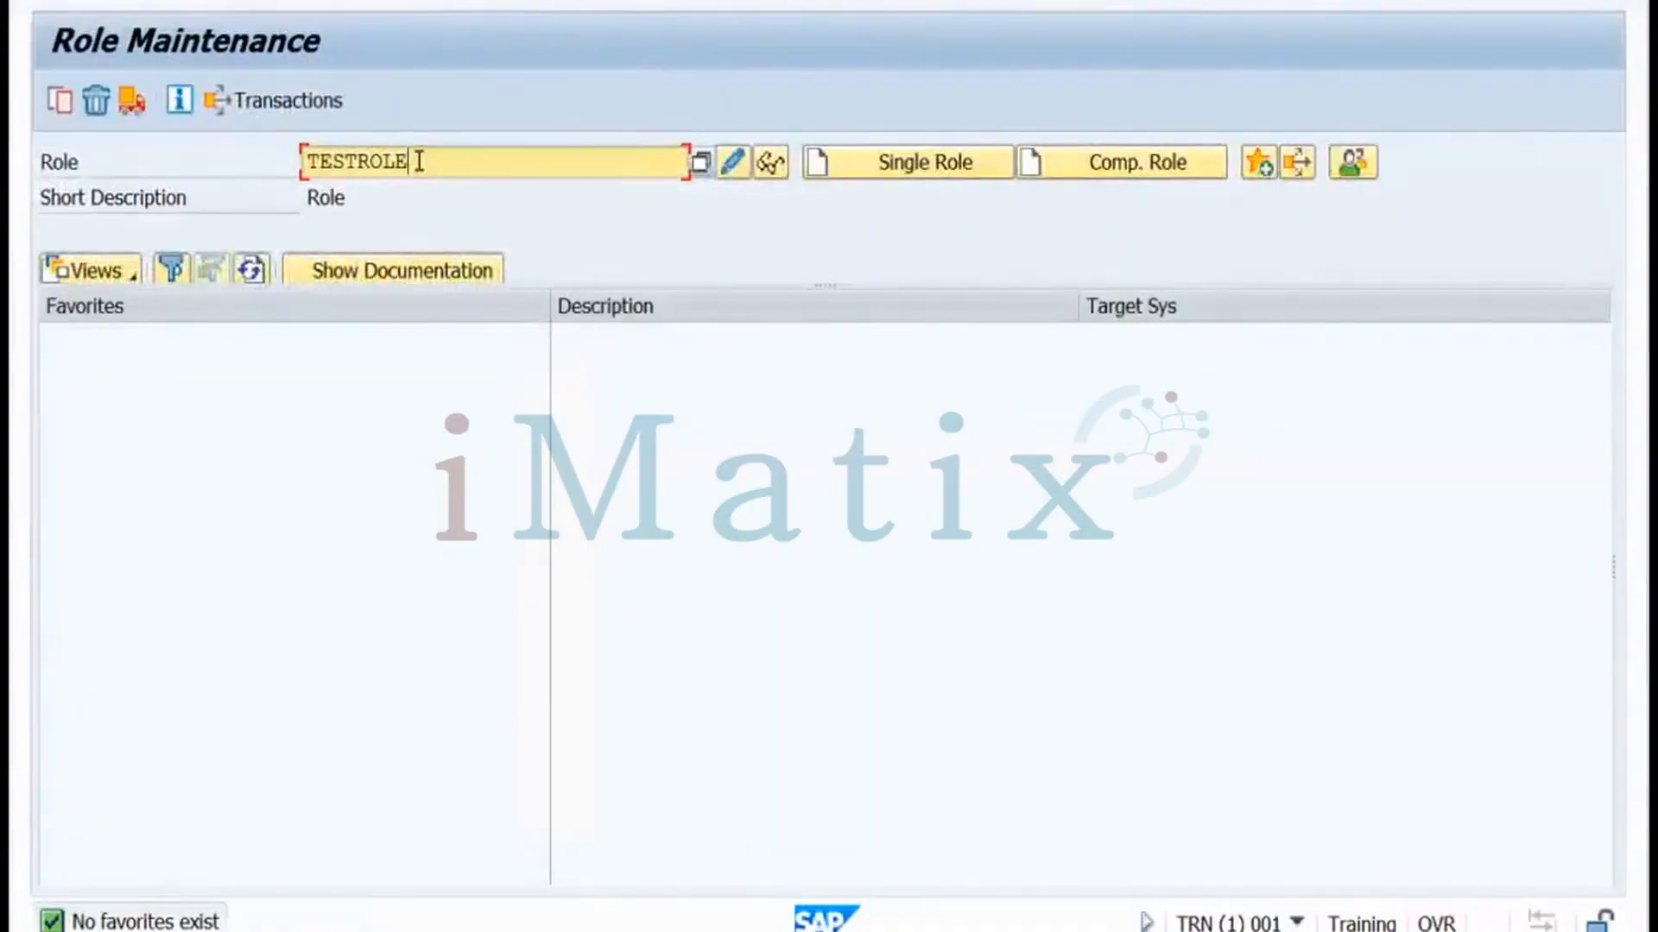
pyautogui.write('1')
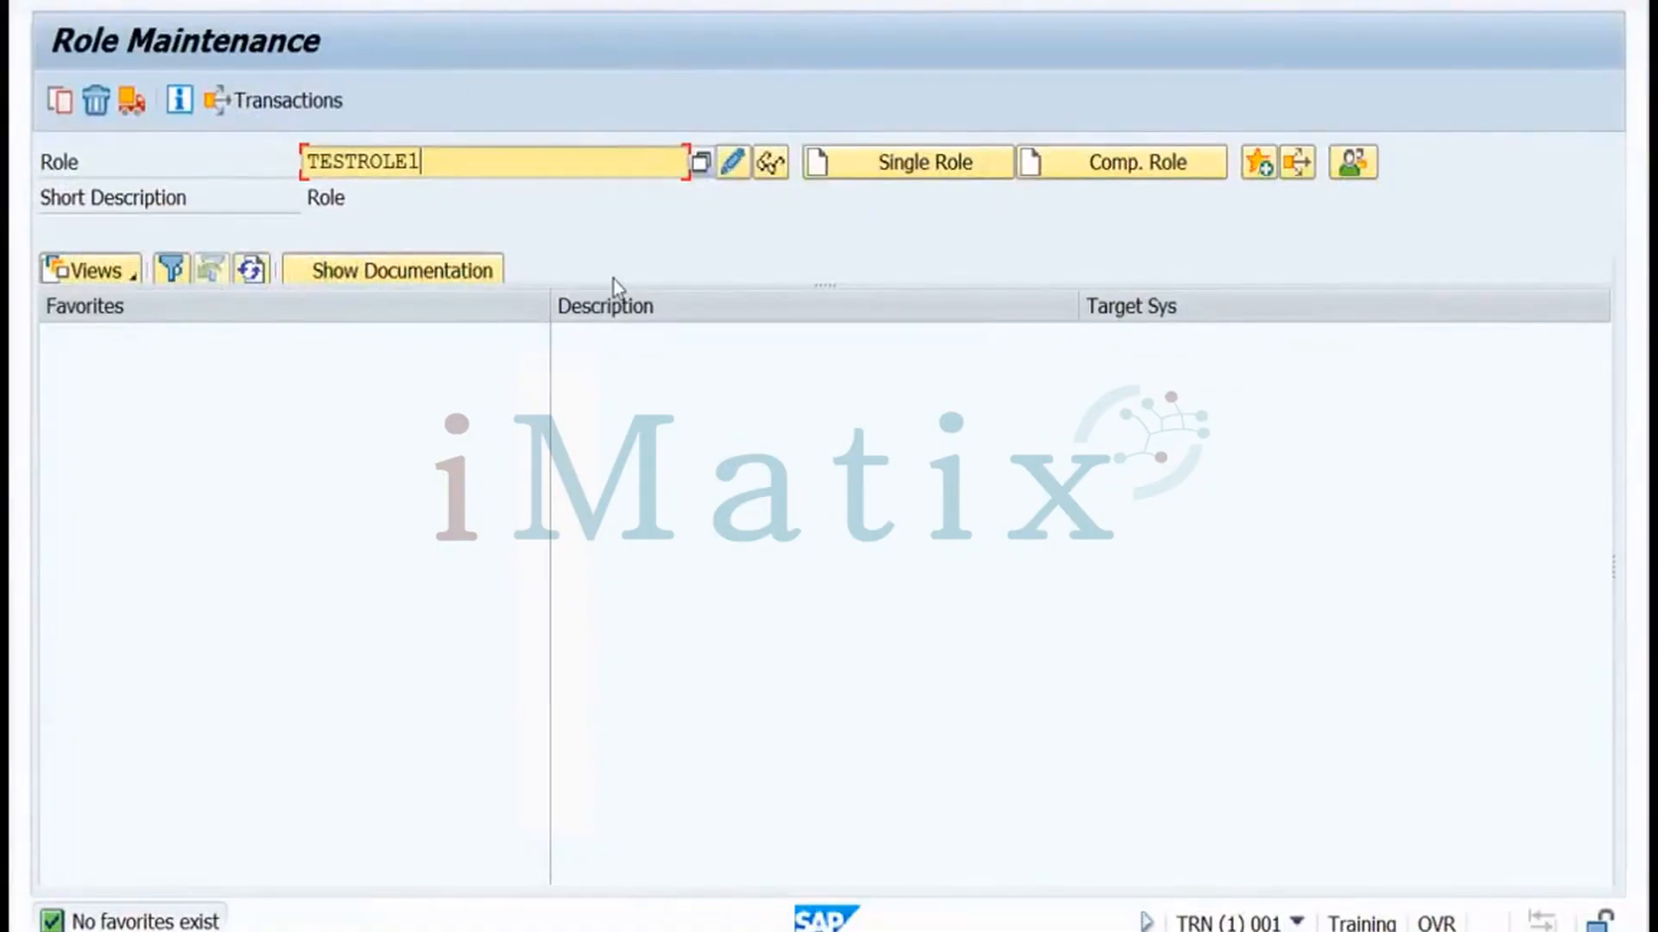
# Create TESTROLE1 as a composite role with description 'ok' and enter TESTROLE as its role
pyautogui.click(1090, 169)
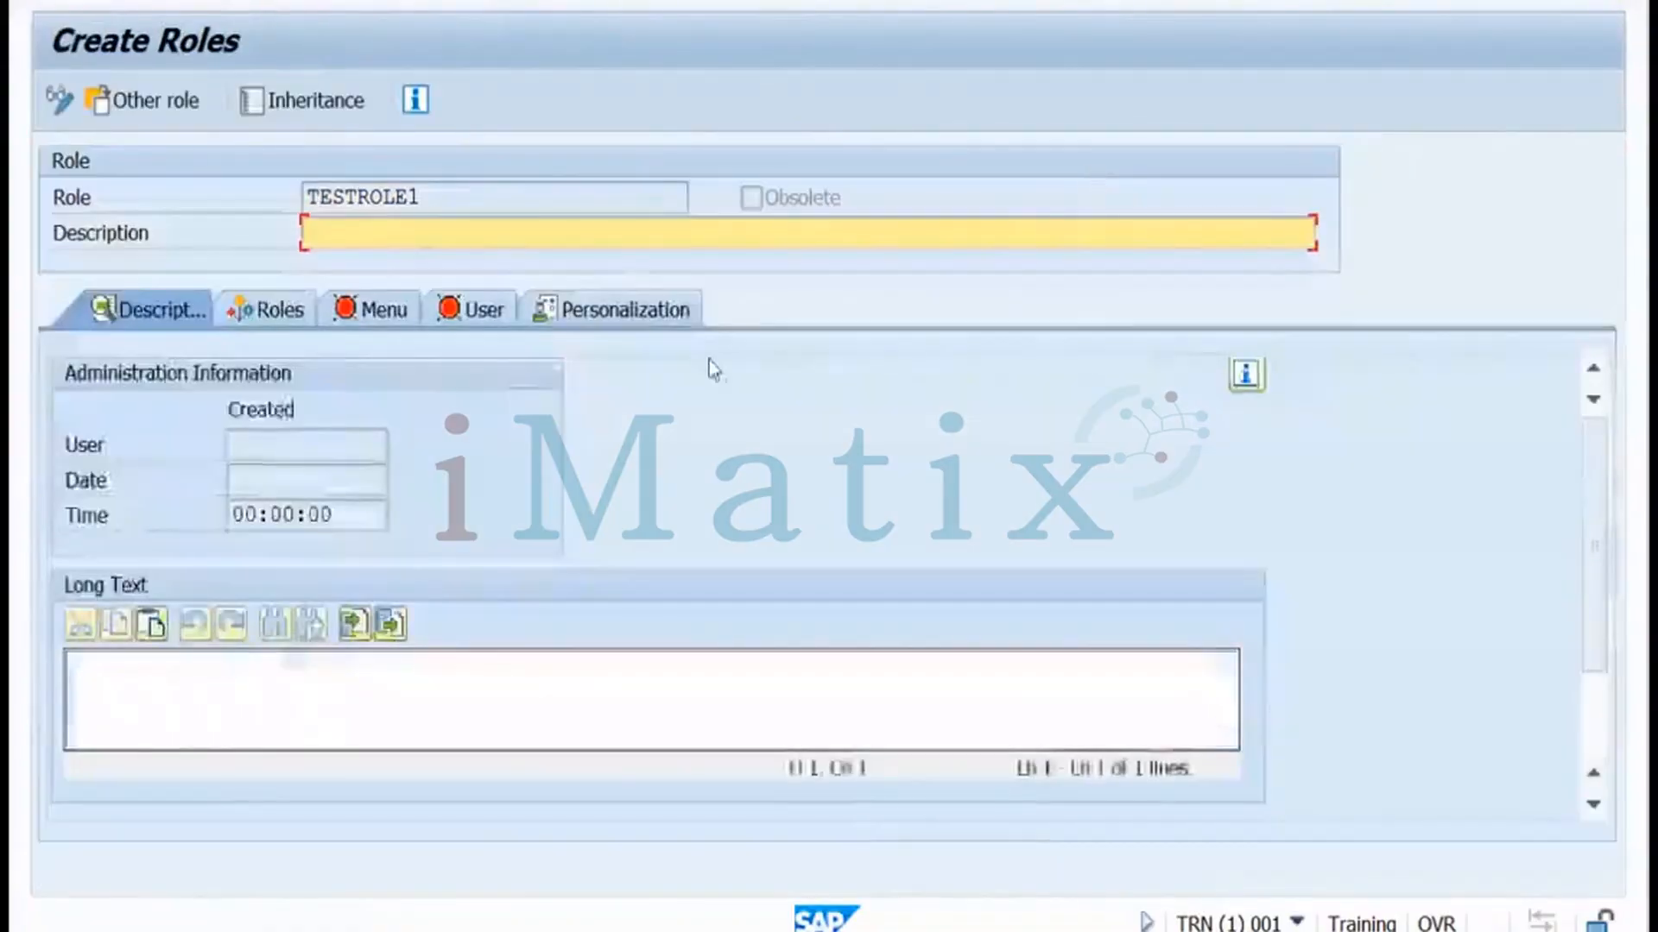
pyautogui.click(276, 318)
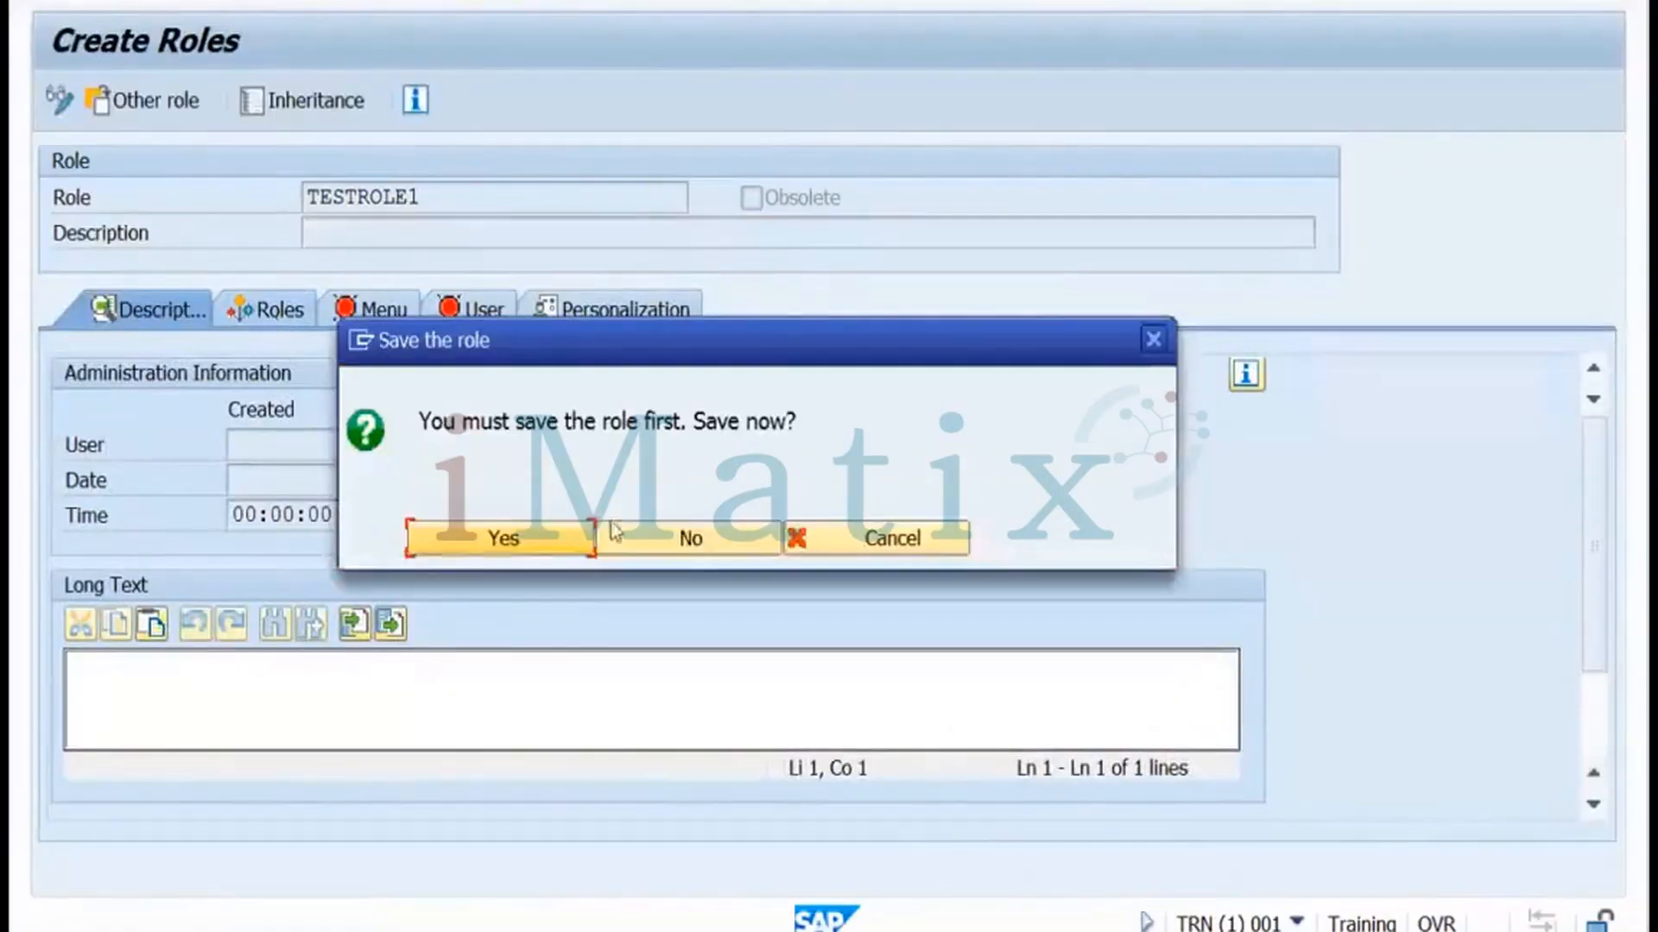
pyautogui.click(546, 537)
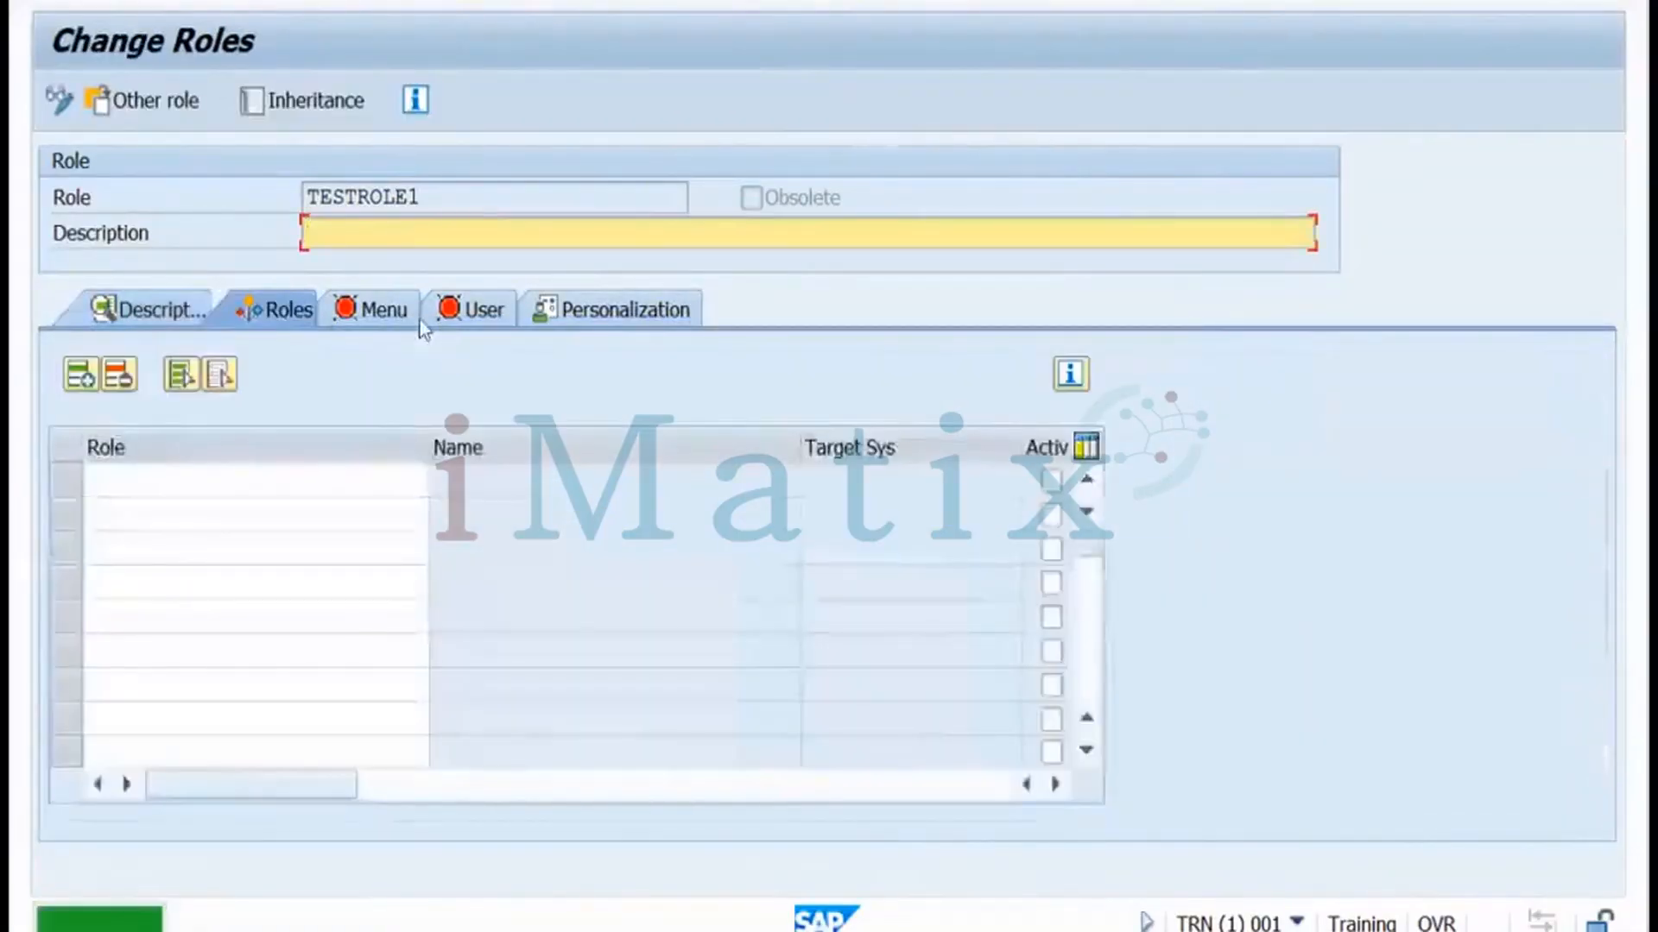
pyautogui.write('ok')
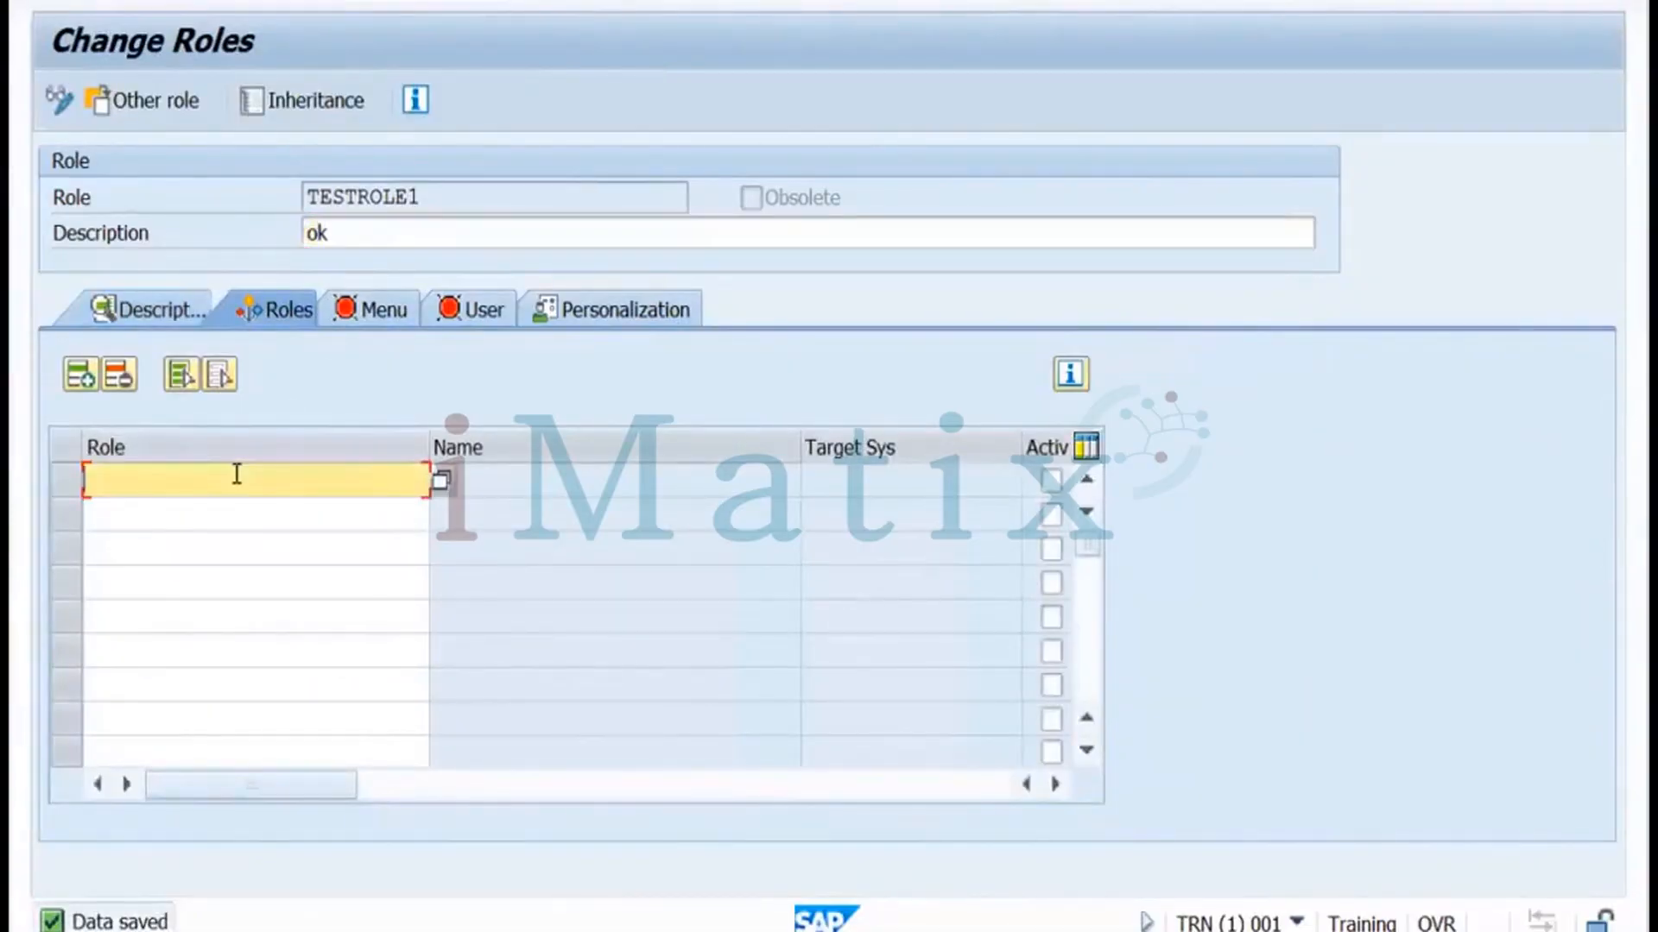
pyautogui.write('testrole')
# Show the TESTROLE1 role menu and close the Additional Activities list
pyautogui.click(377, 321)
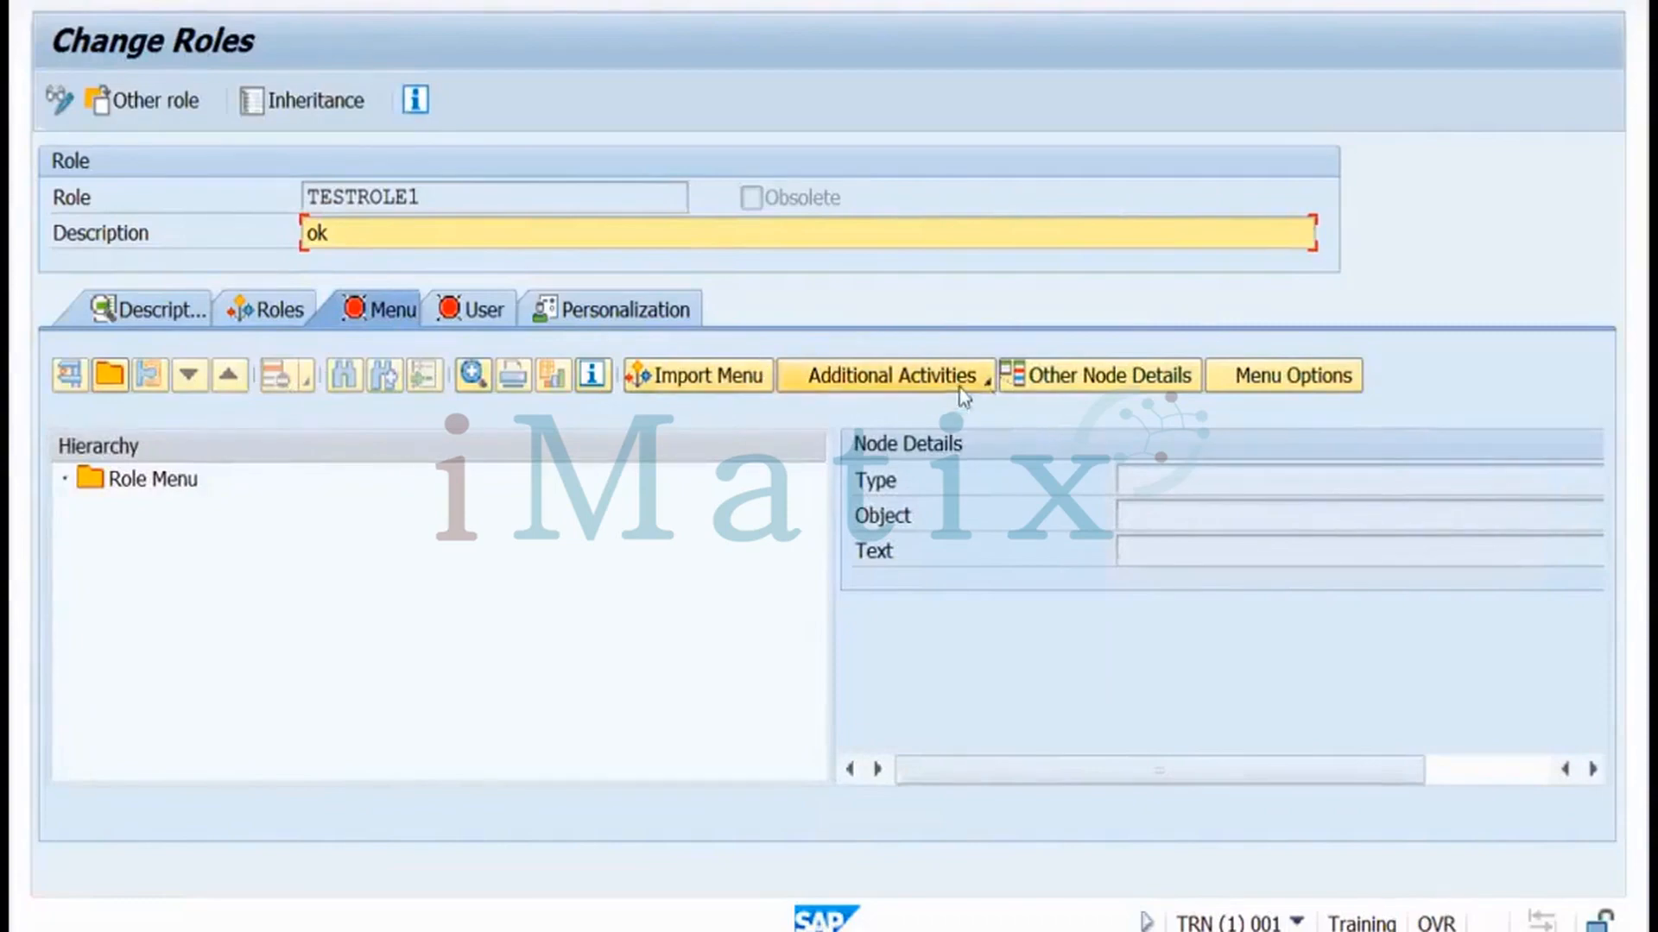
pyautogui.click(988, 388)
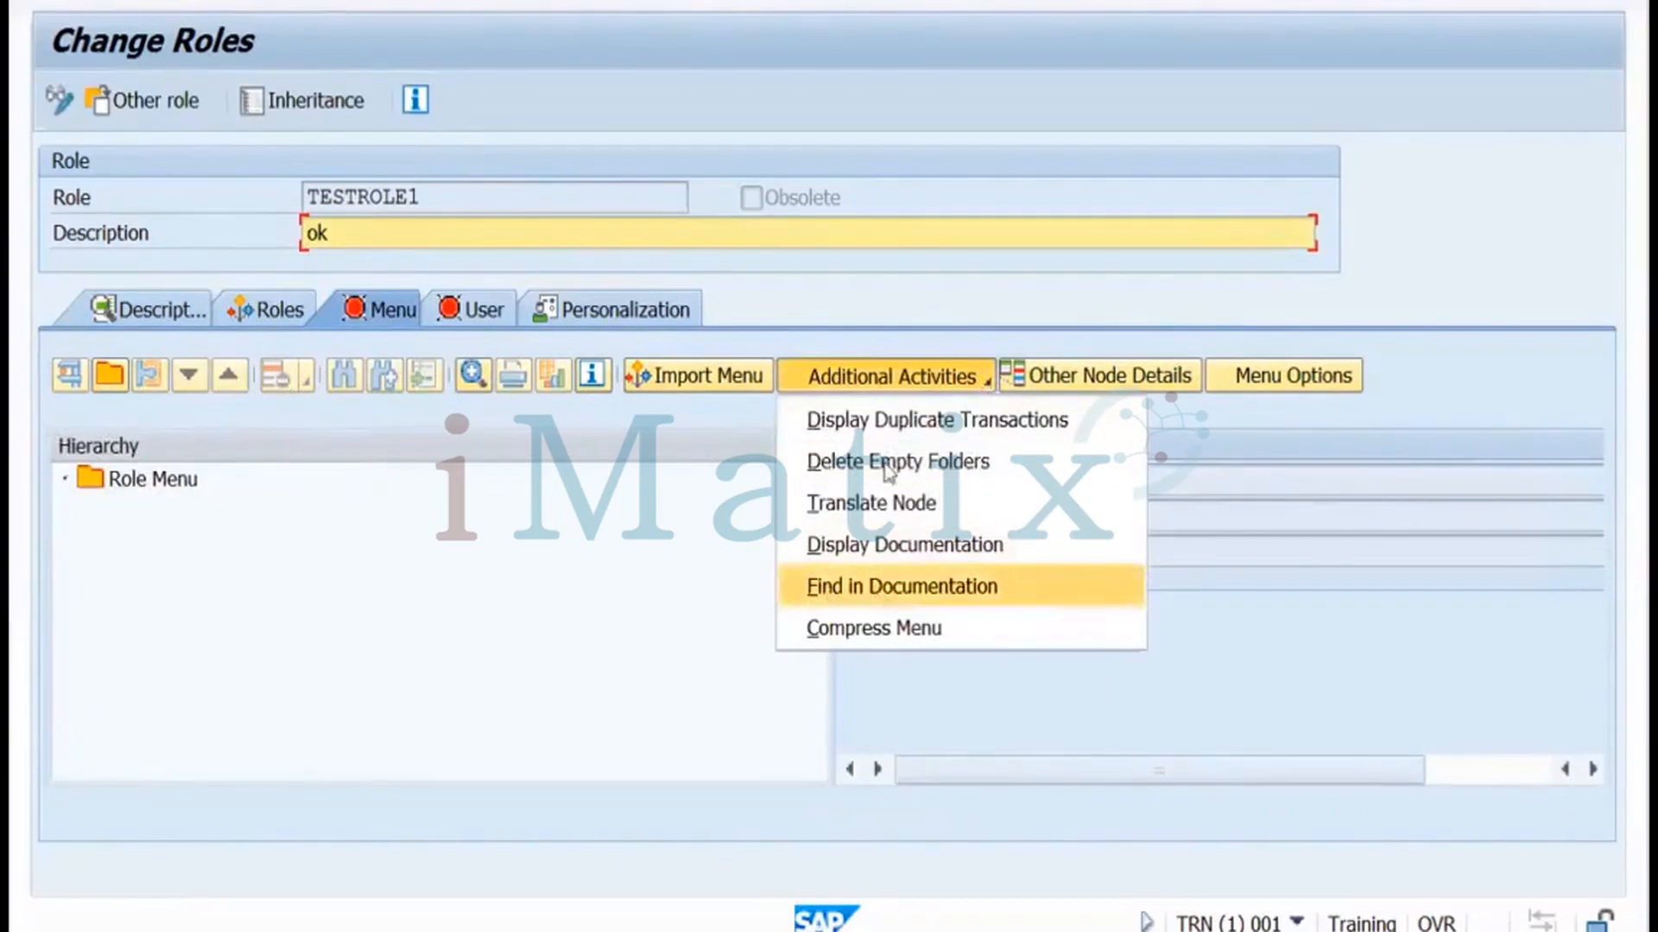
pyautogui.click(702, 593)
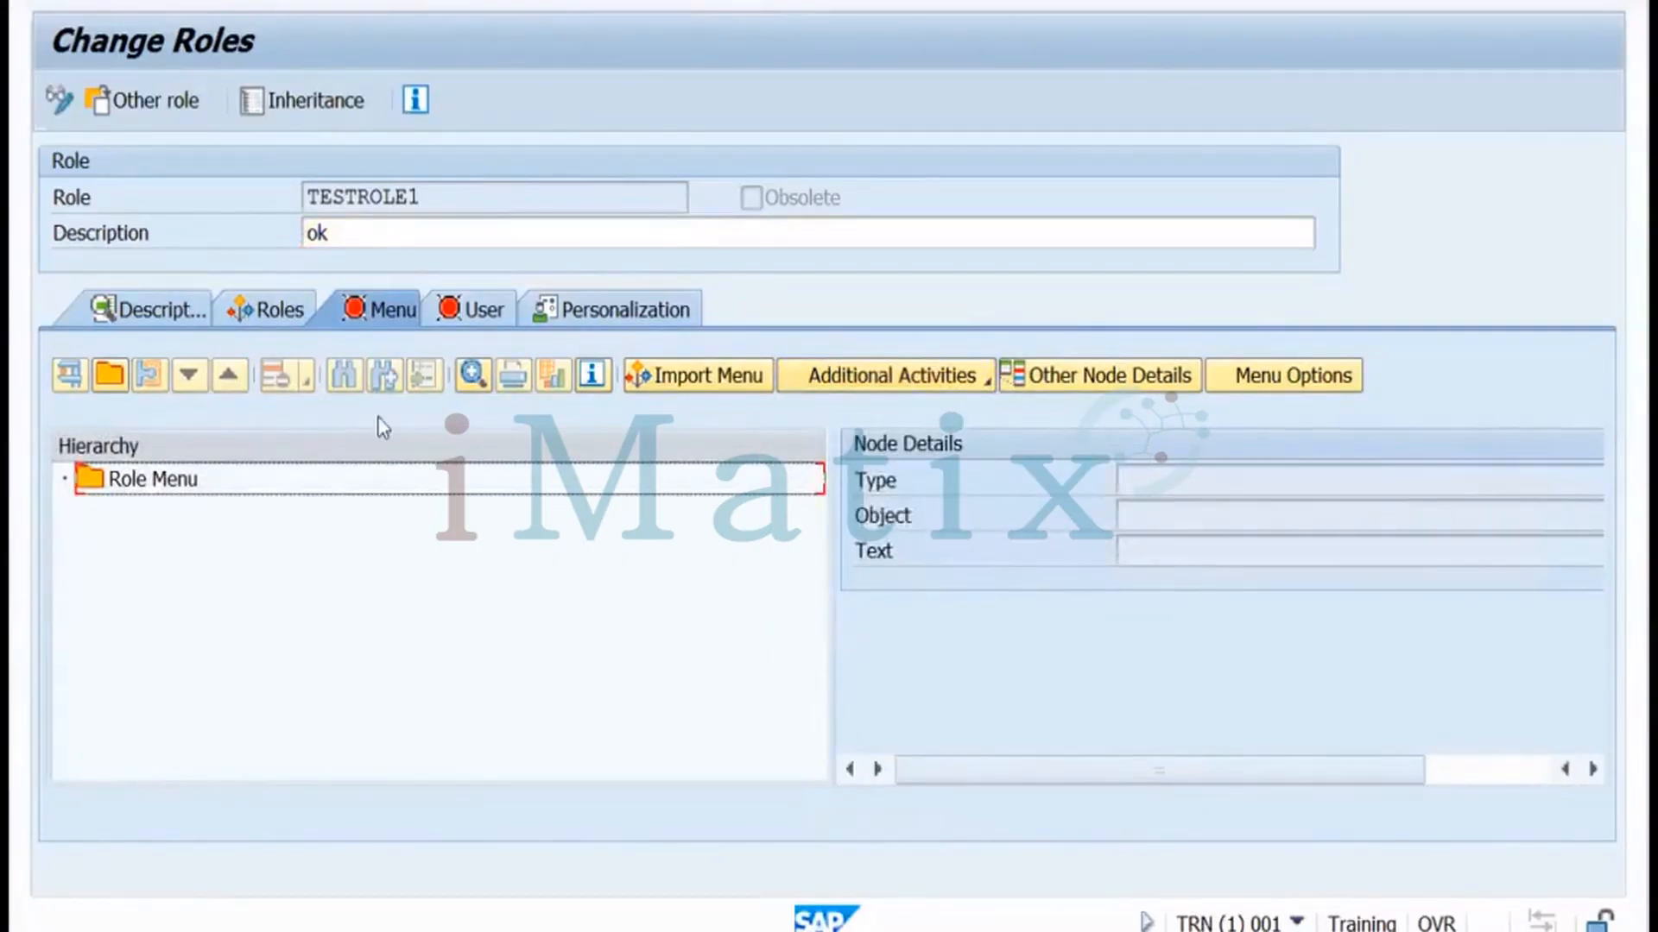
# View and close TESTROLE1's Role Inheritance Hierarchy, then leave the change screen
pyautogui.click(297, 112)
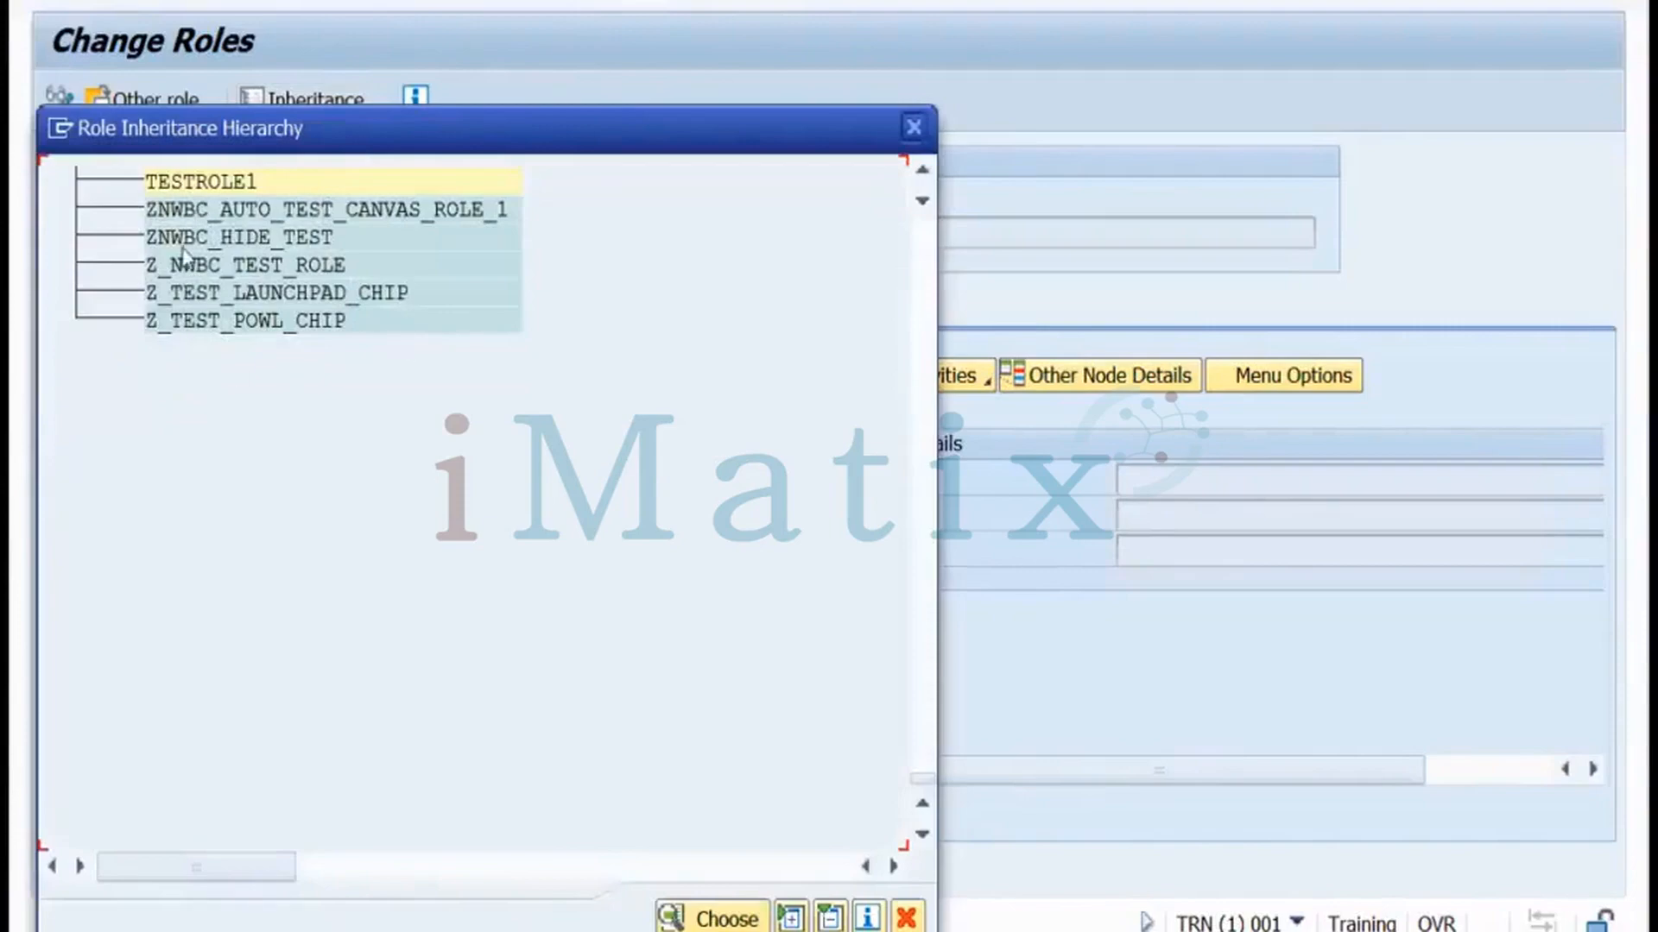
pyautogui.click(915, 128)
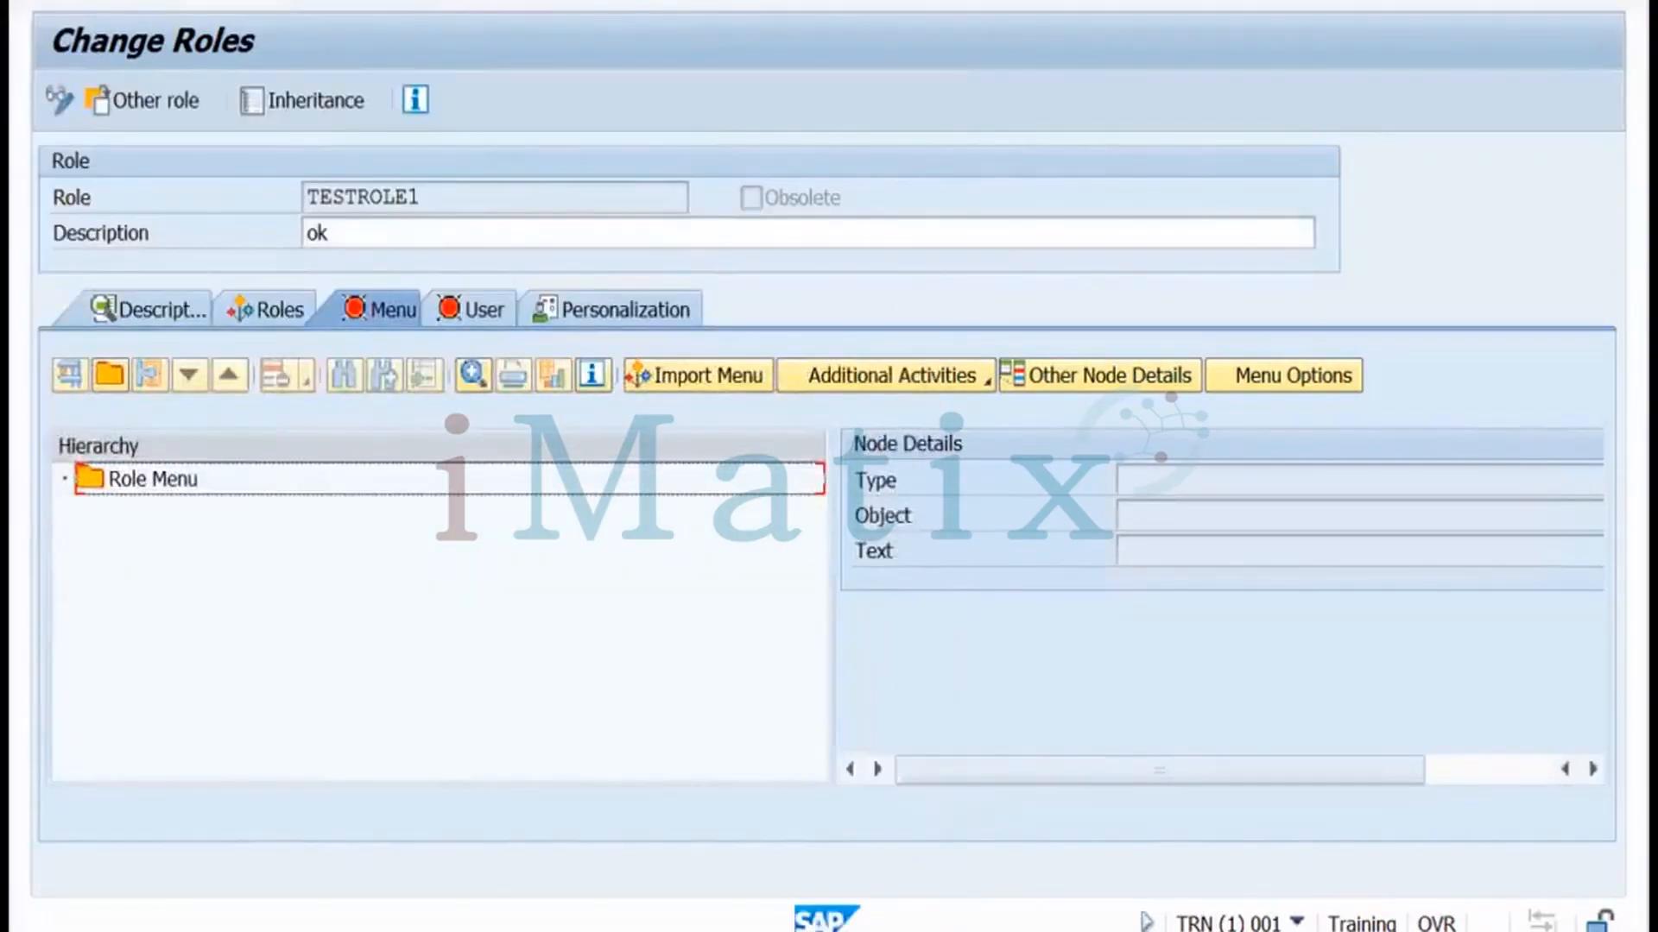
pyautogui.click(455, 5)
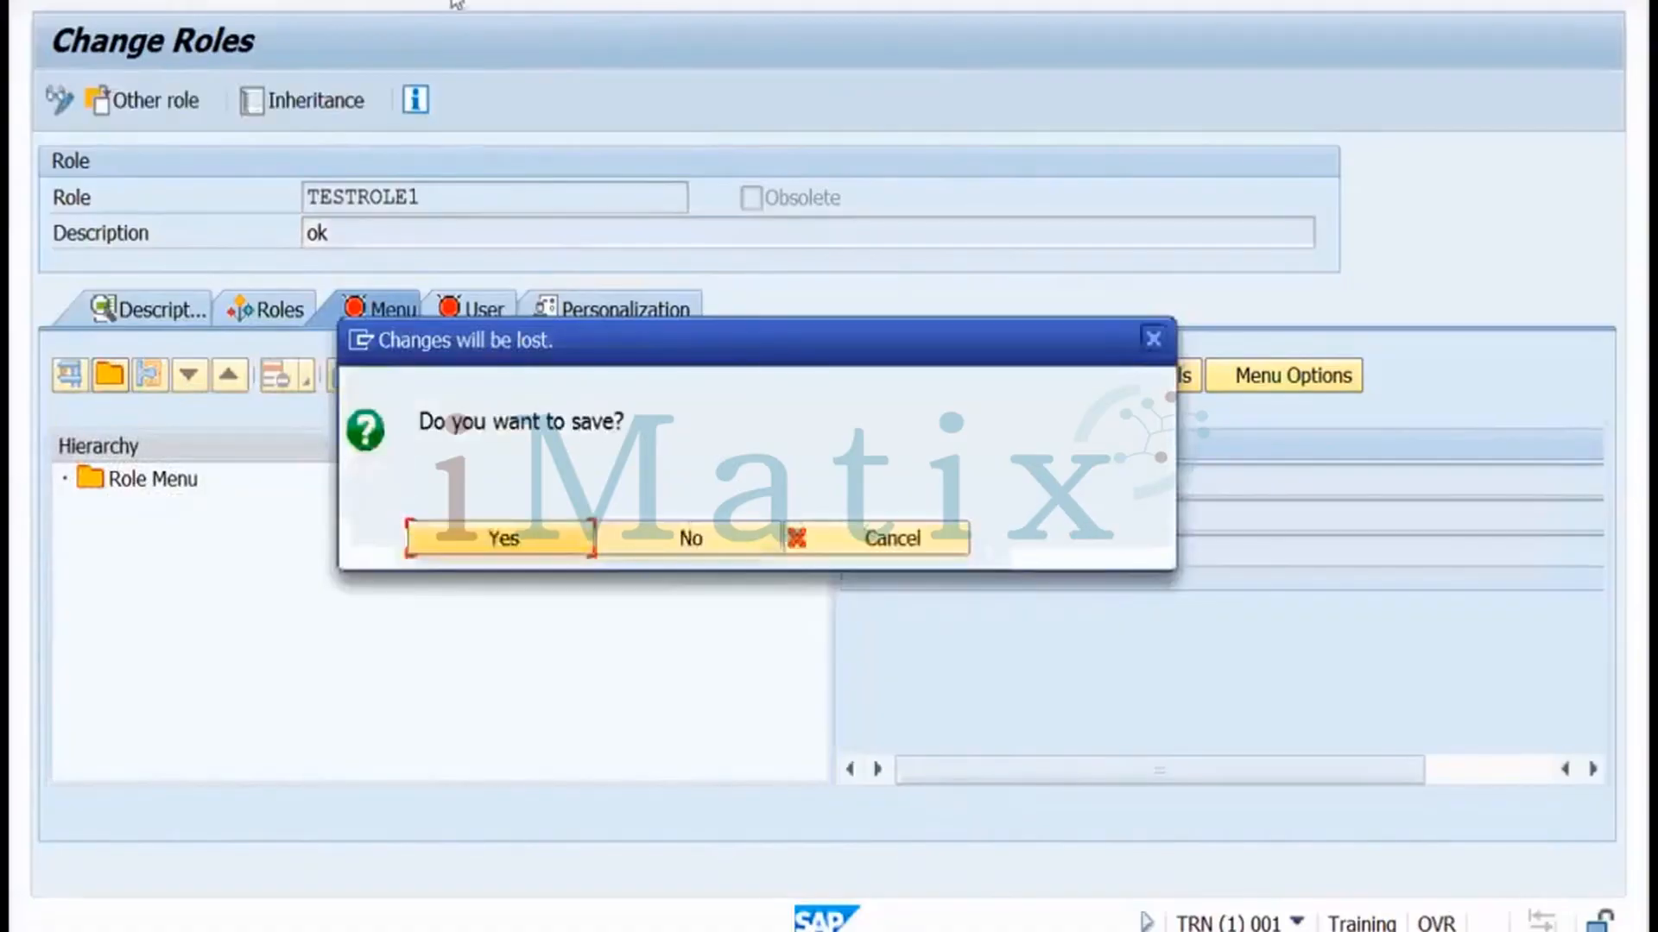
# Discard the TESTROLE1 changes and return to the SAP Easy Access menu
pyautogui.click(681, 559)
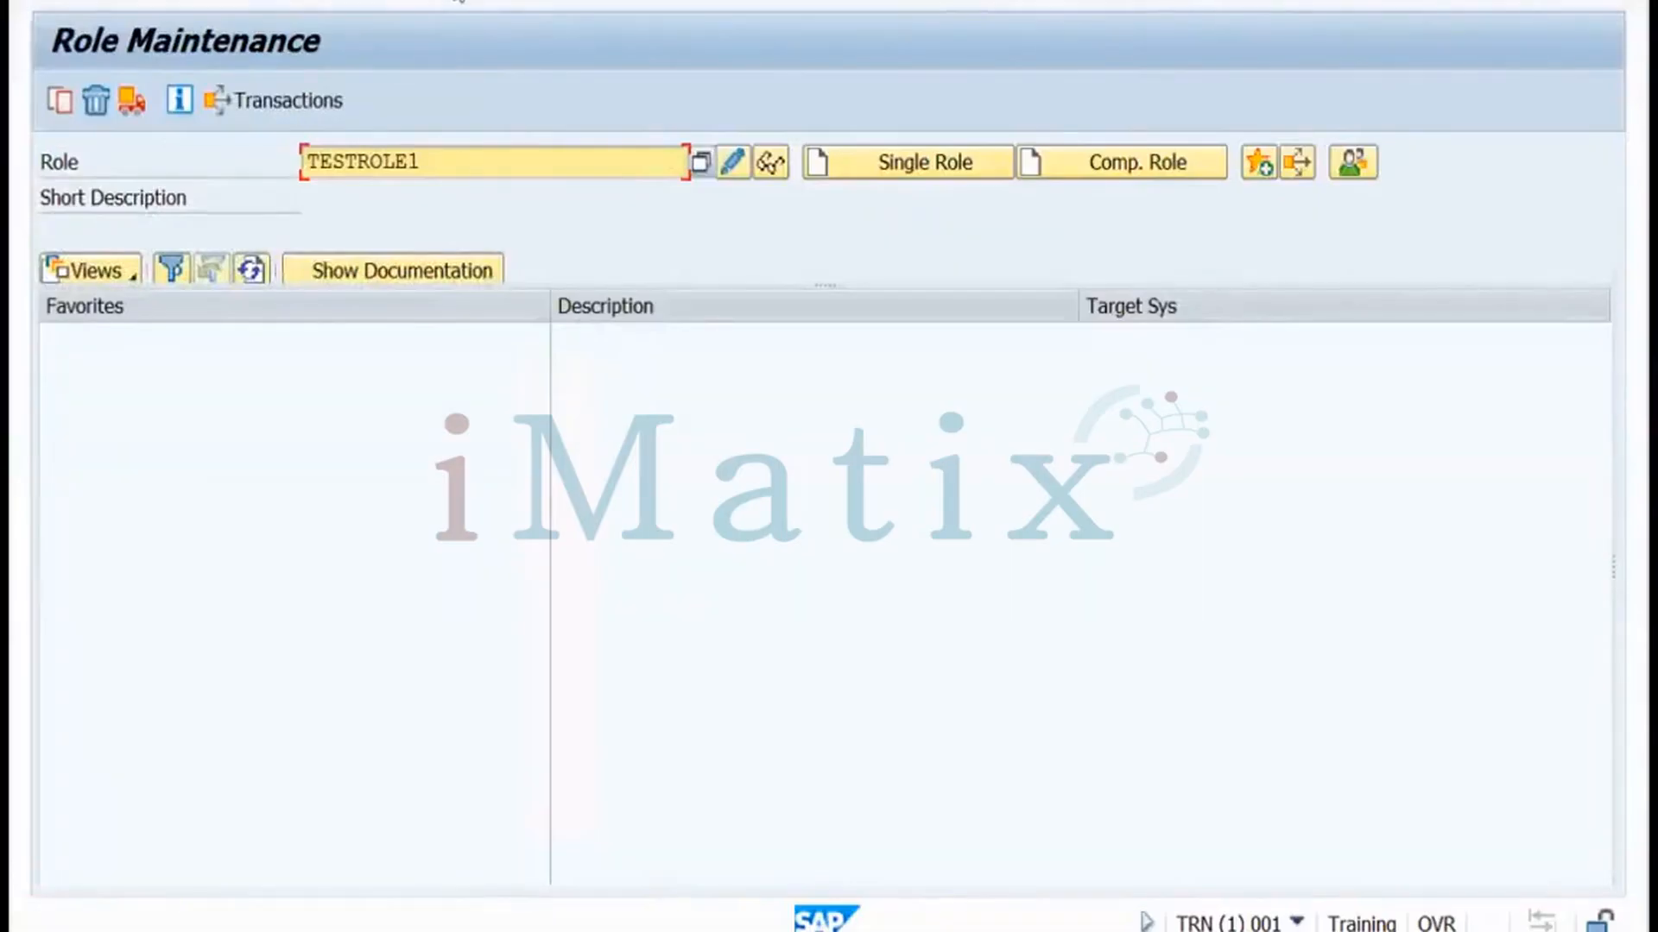
pyautogui.click(455, 0)
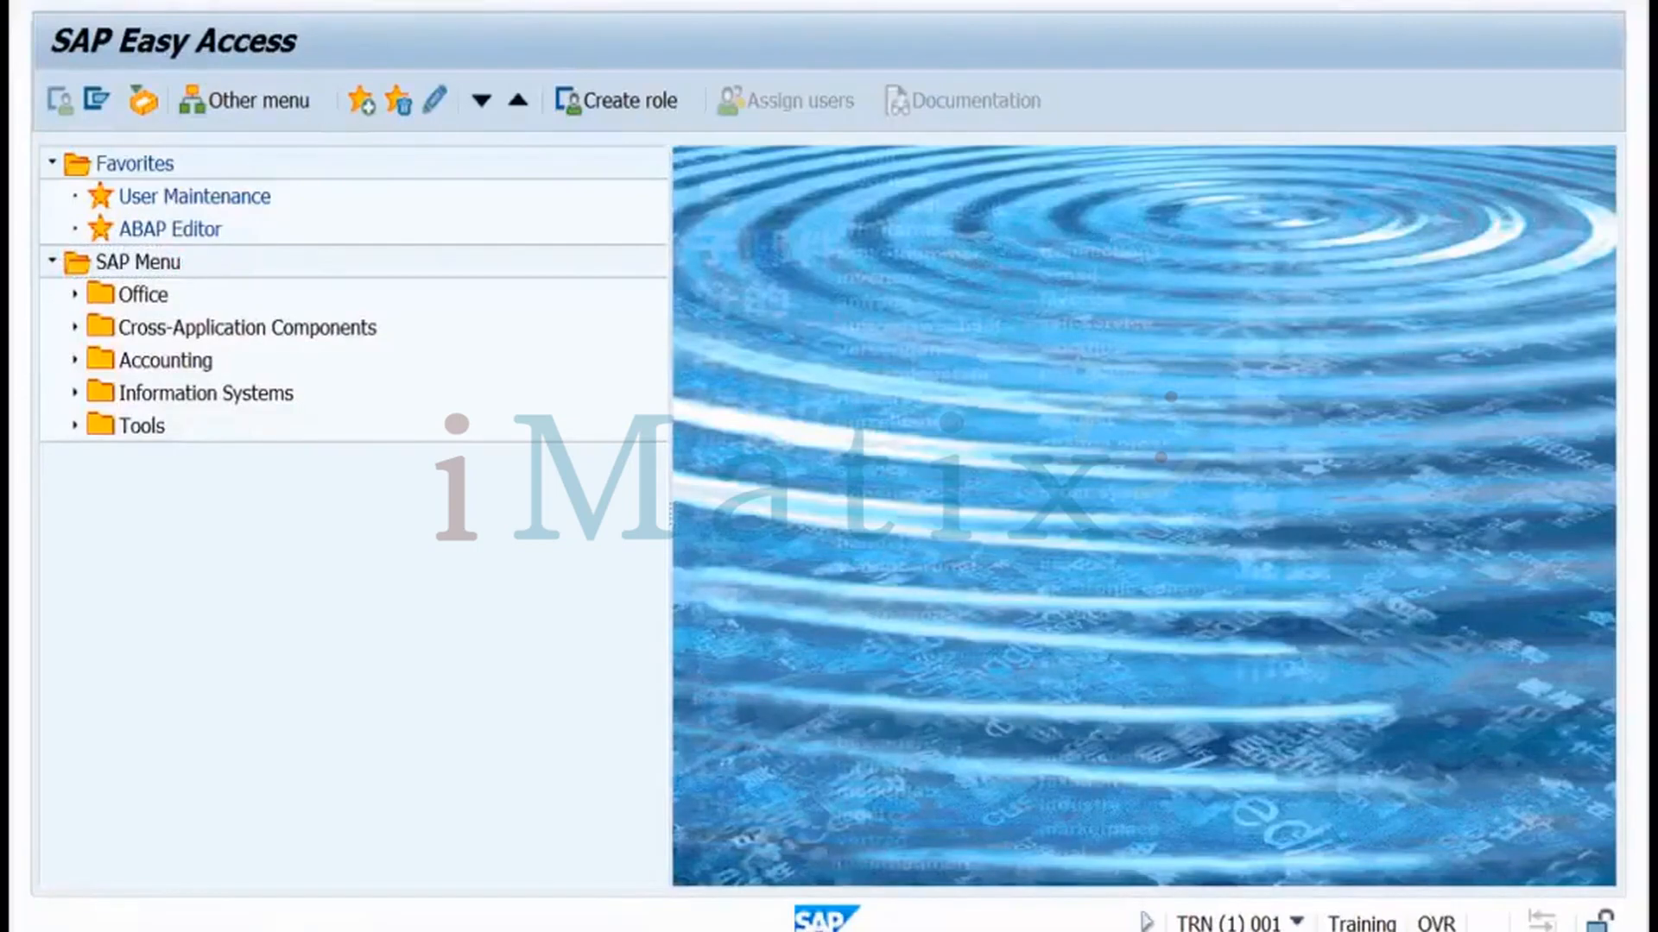
# Start SUIM and execute Change Documents > For Roles
pyautogui.press('Return')
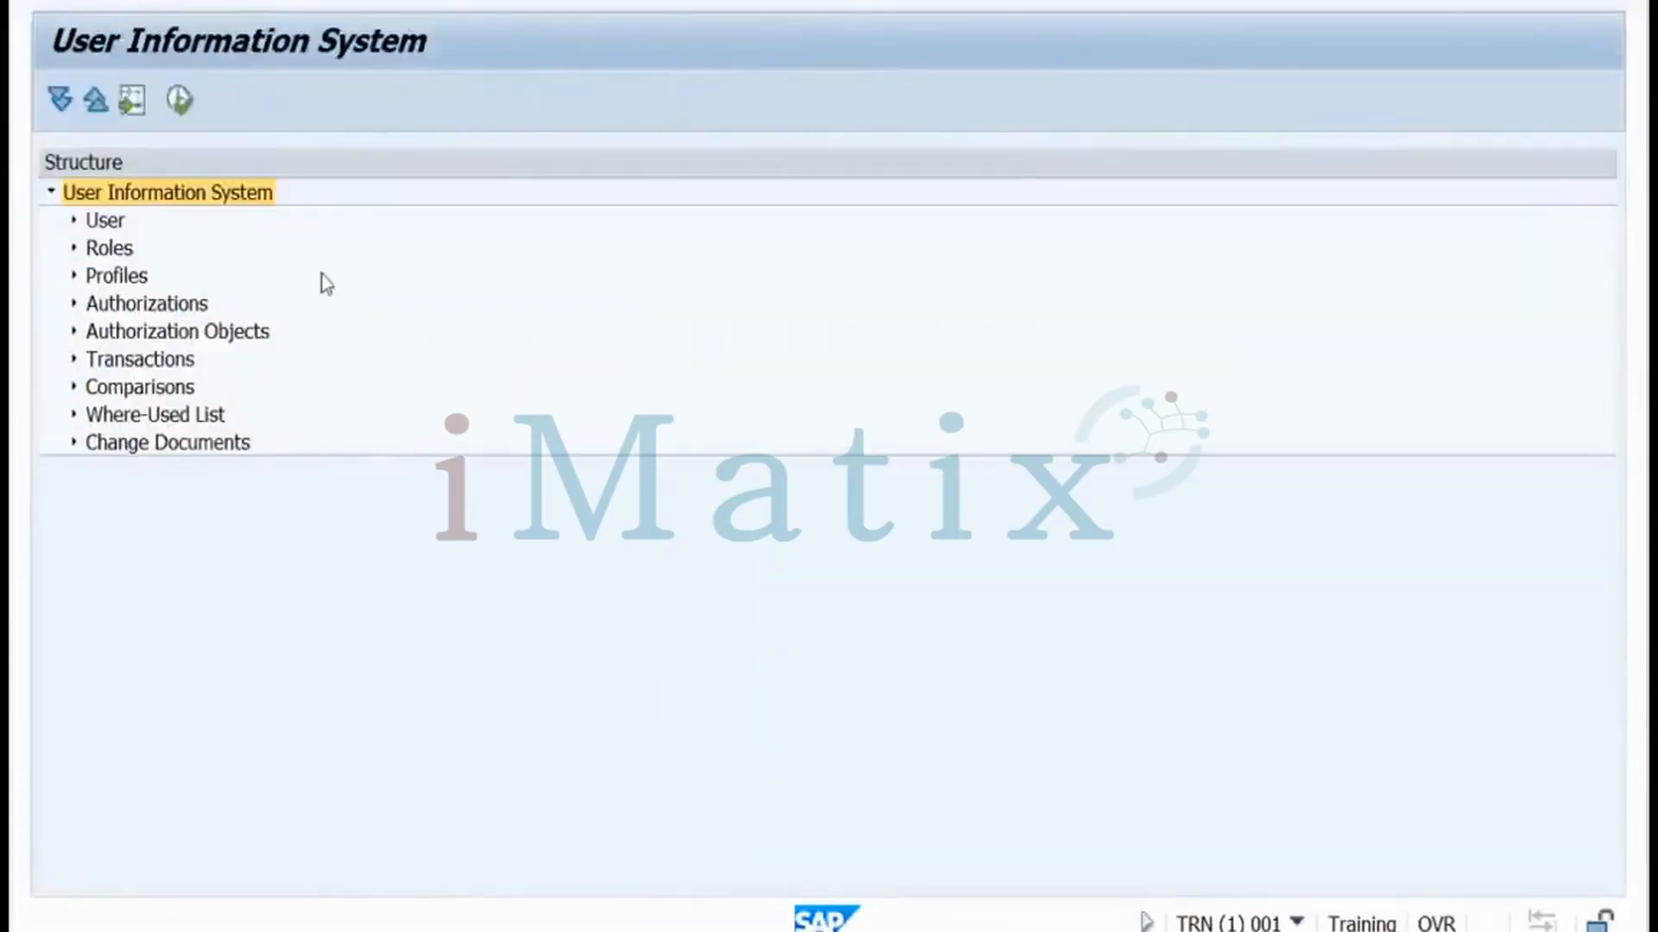
pyautogui.click(75, 445)
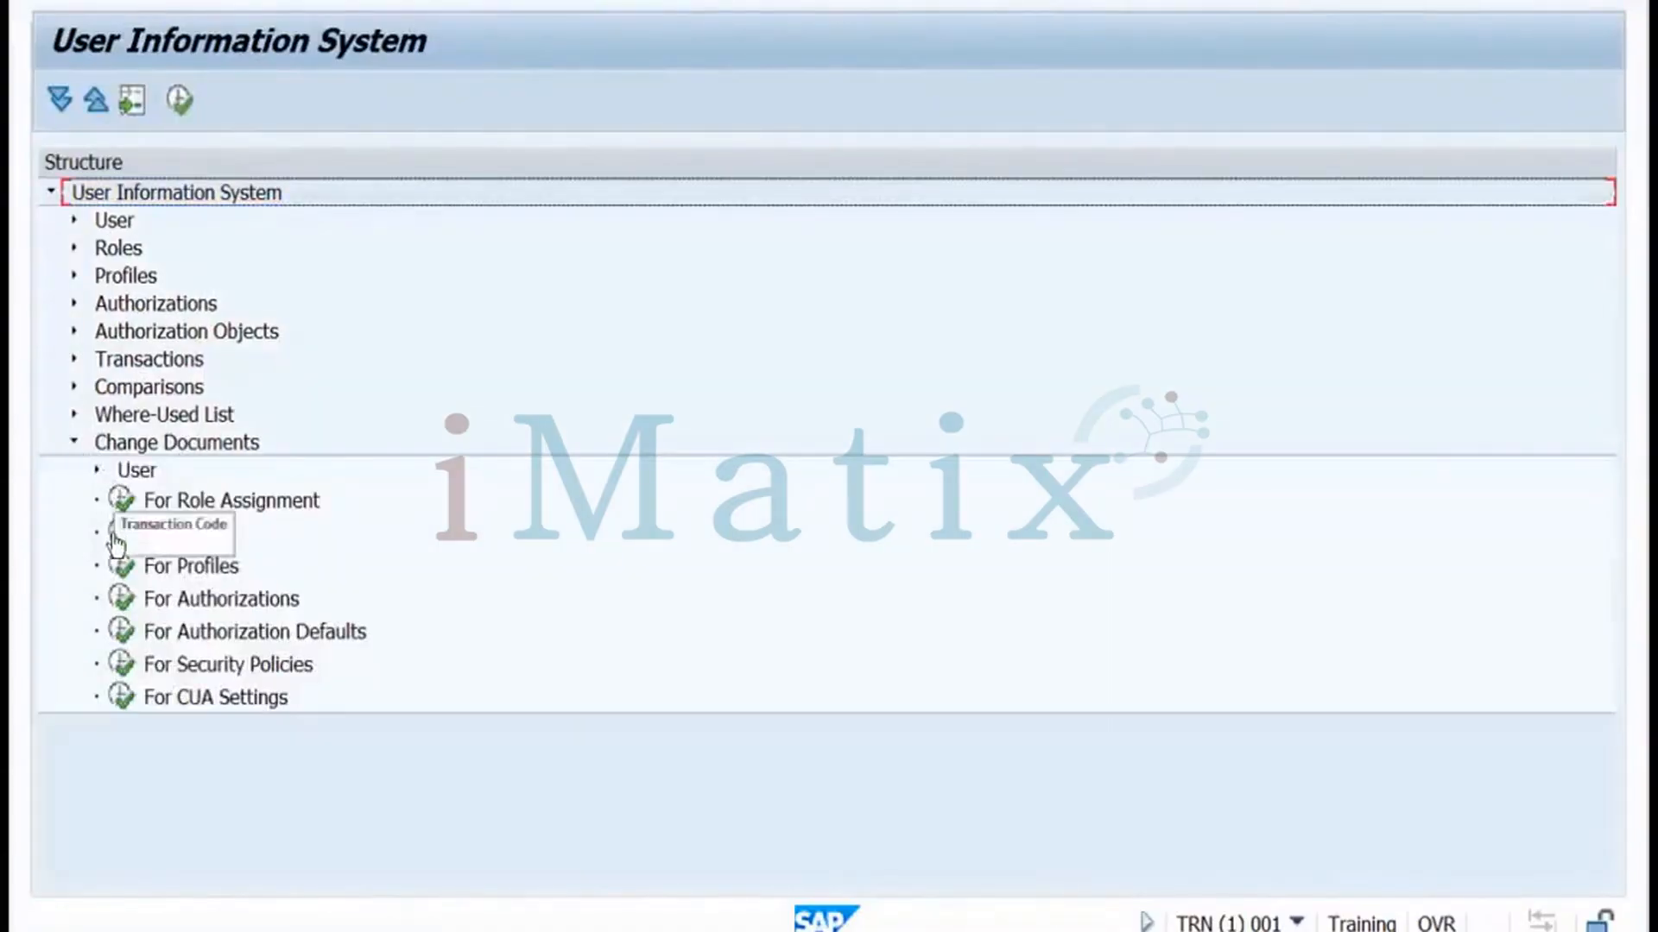
pyautogui.click(112, 535)
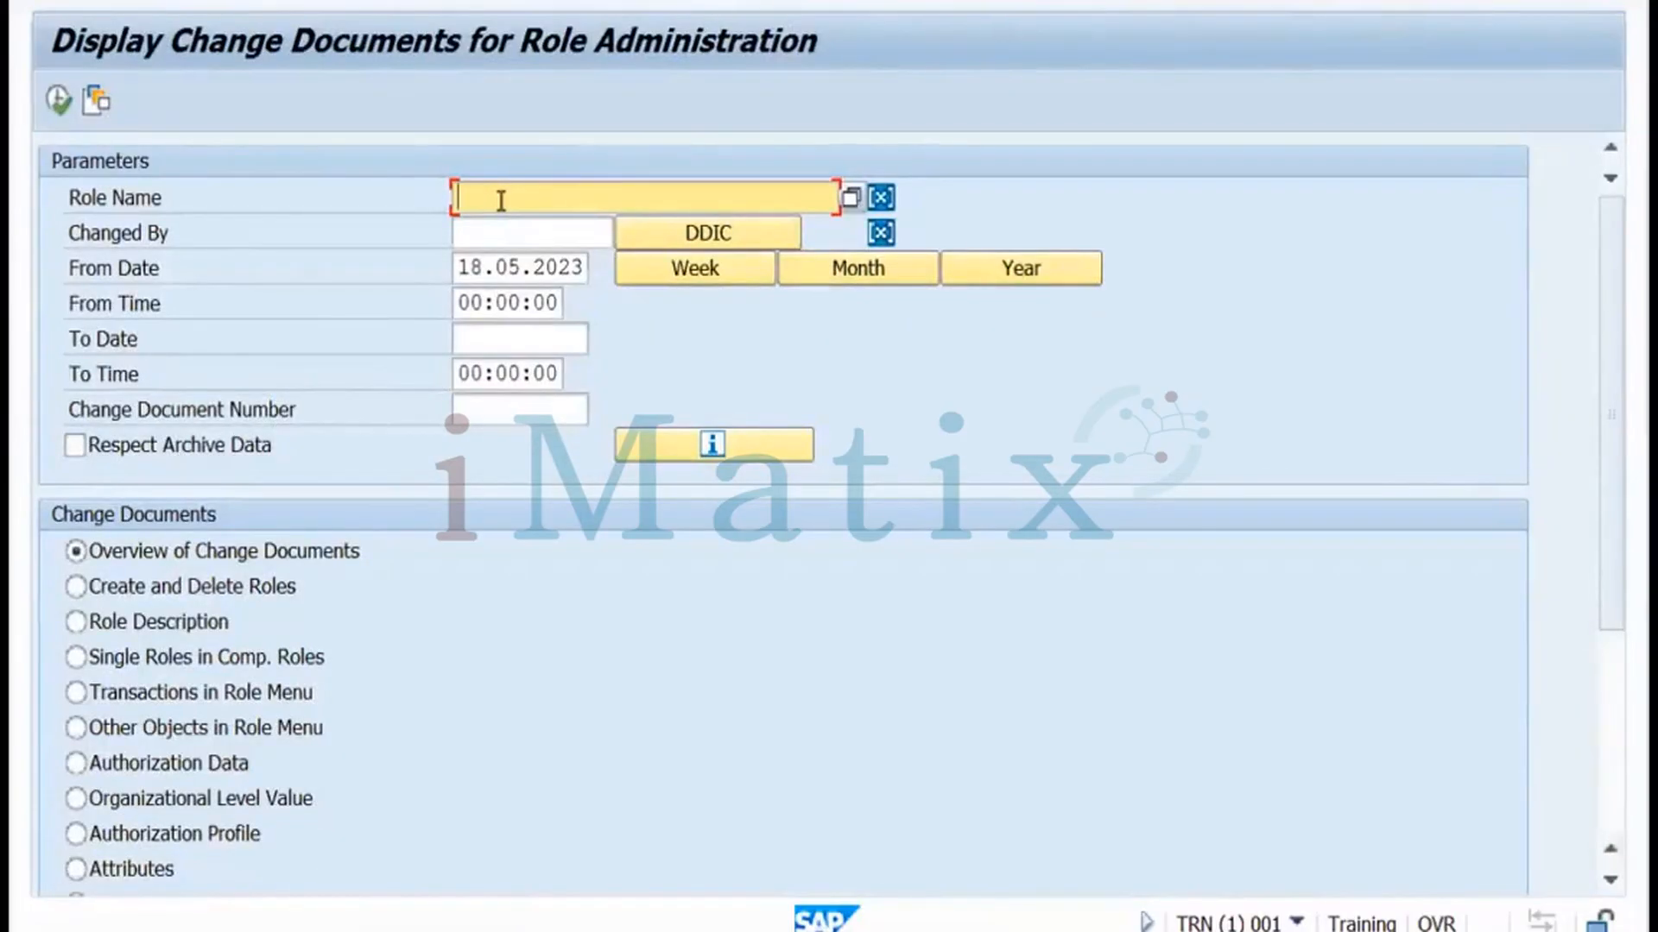
# Run the role change-document report for TESTROLE and dismiss the missing-address warning
pyautogui.write('testrole')
pyautogui.click(69, 114)
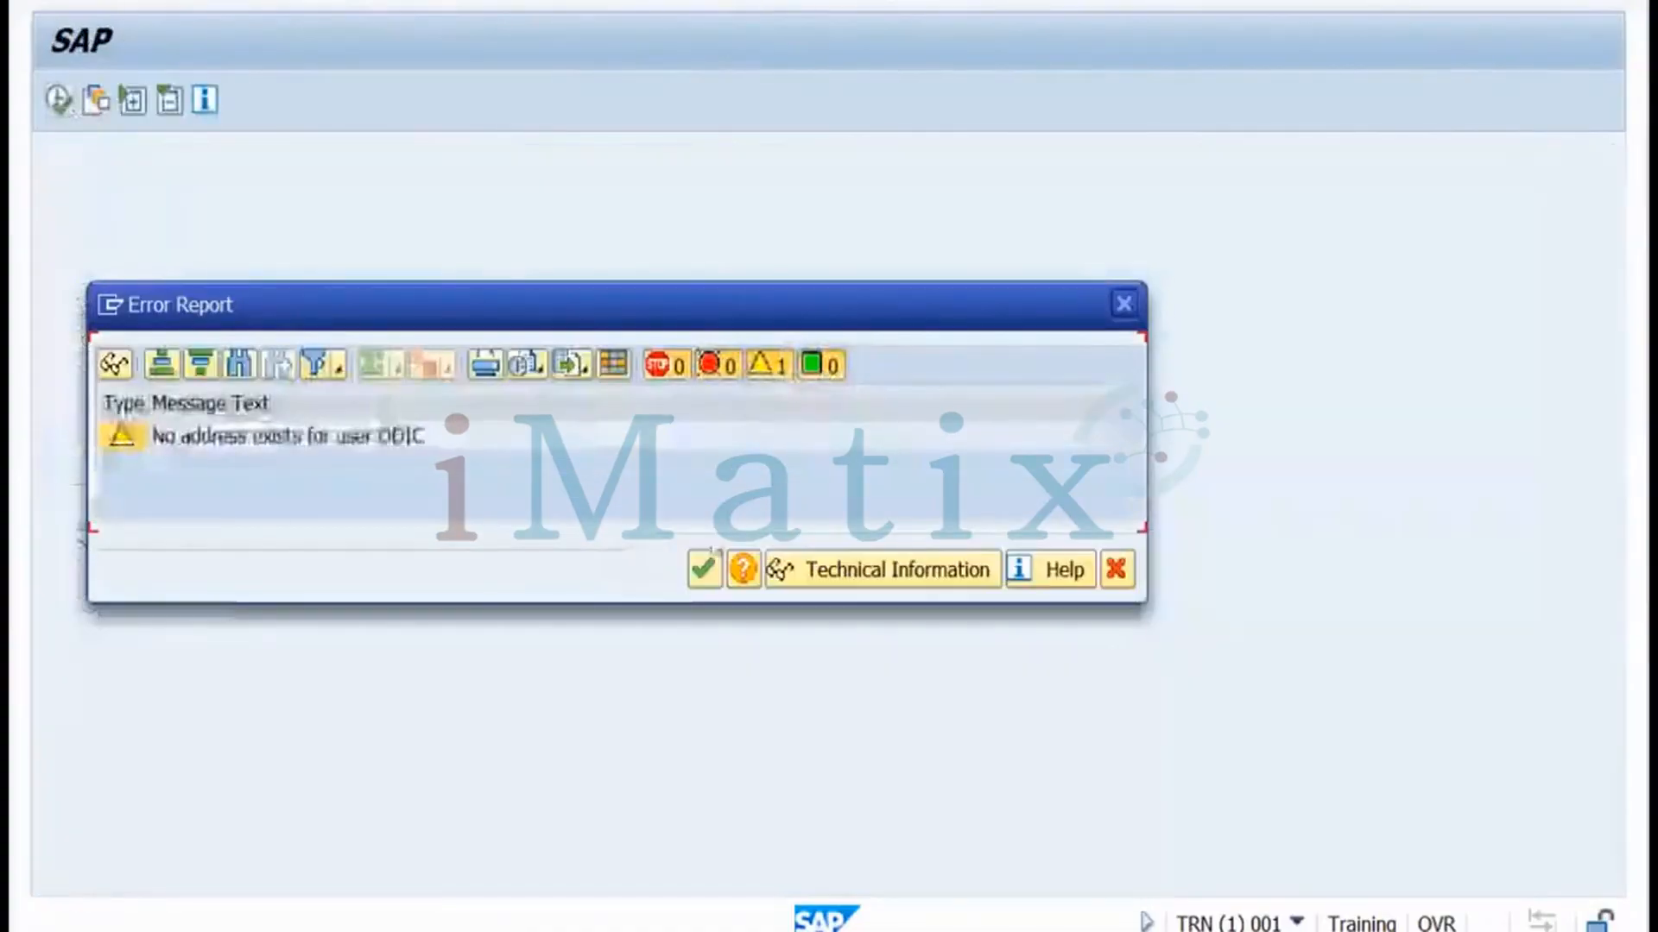
pyautogui.click(703, 572)
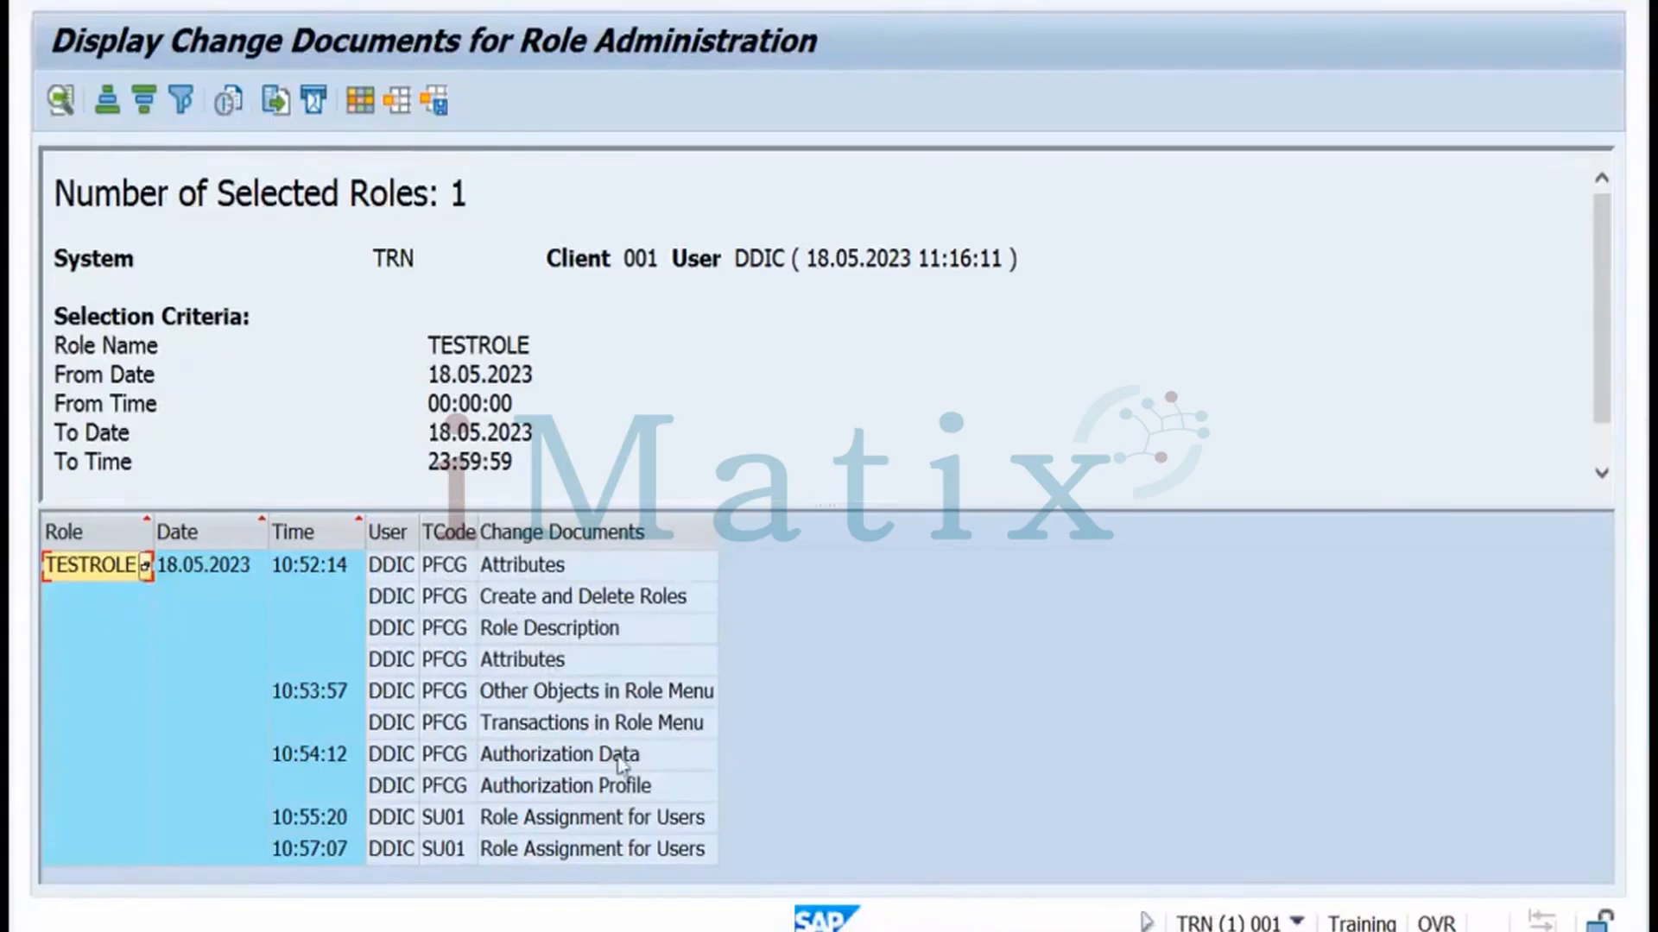
# Inspect the Authorization Profile and 10:55:20 and 10:57:07 role assignment entries, then return to selection
pyautogui.click(656, 787)
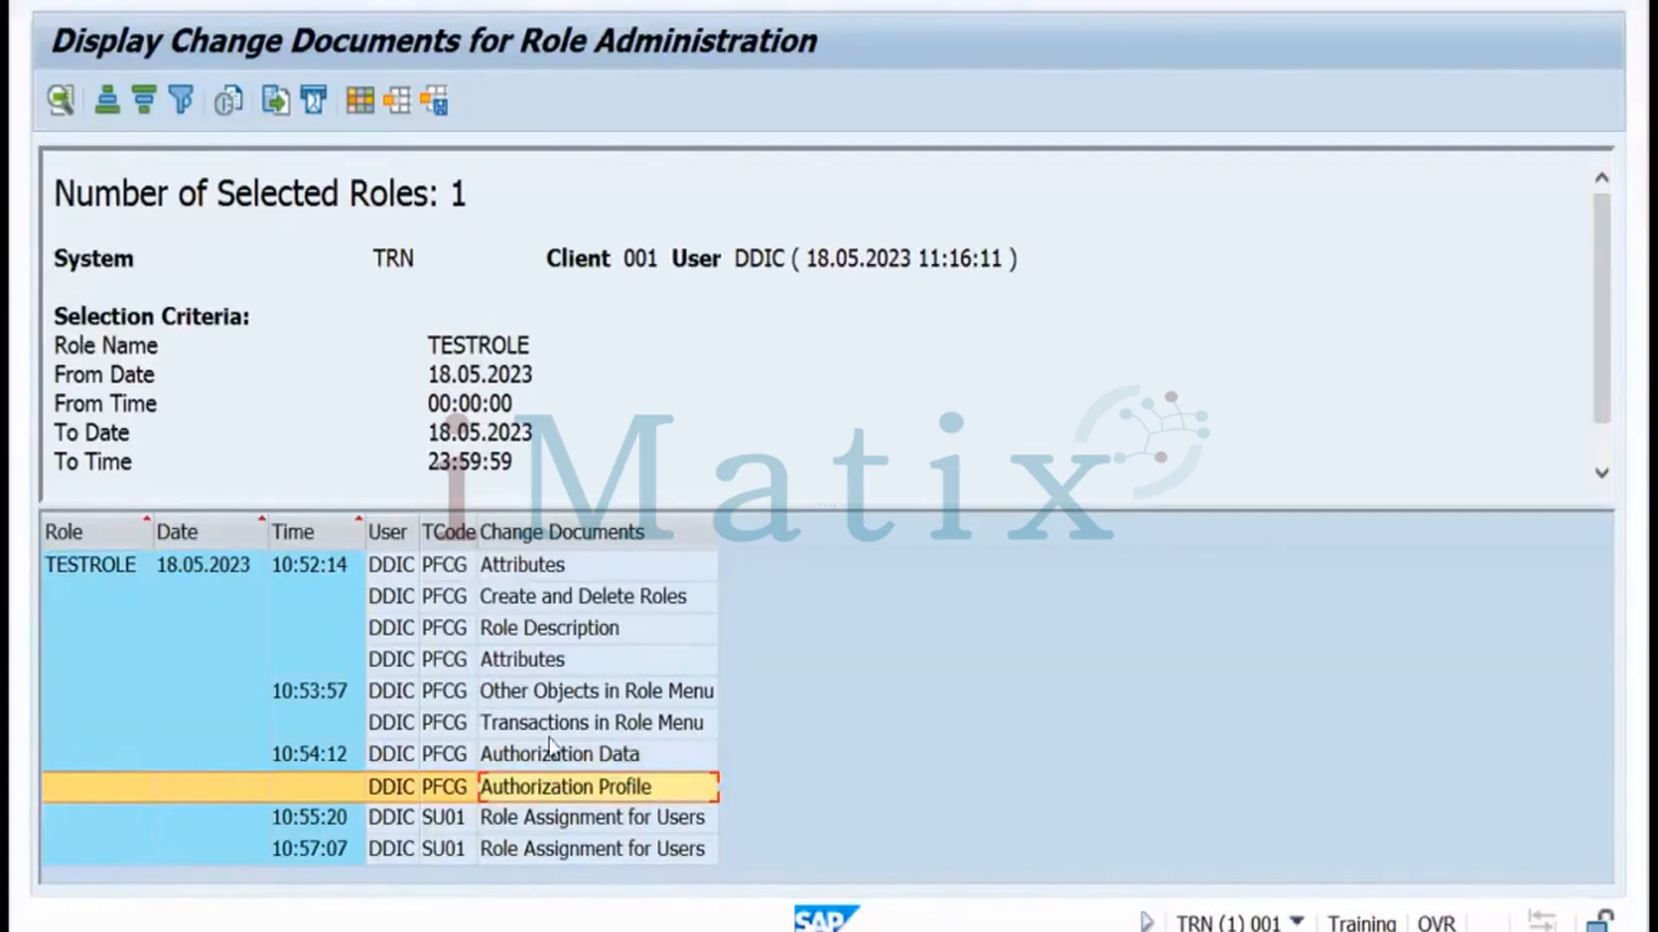
pyautogui.click(411, 827)
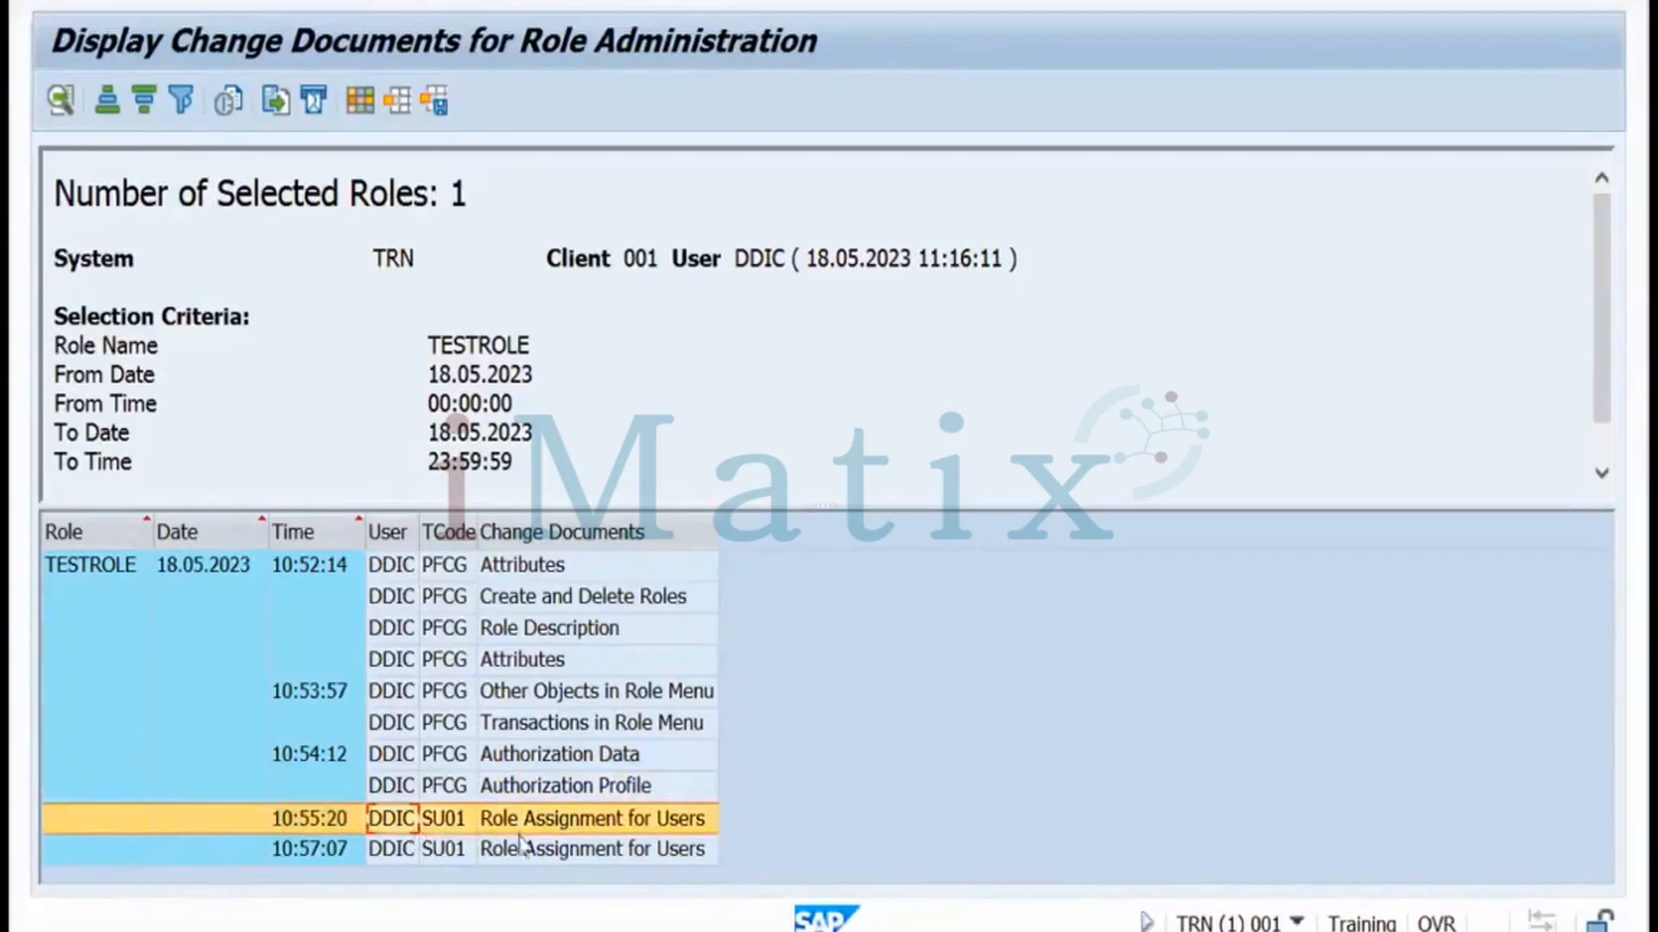
pyautogui.click(447, 848)
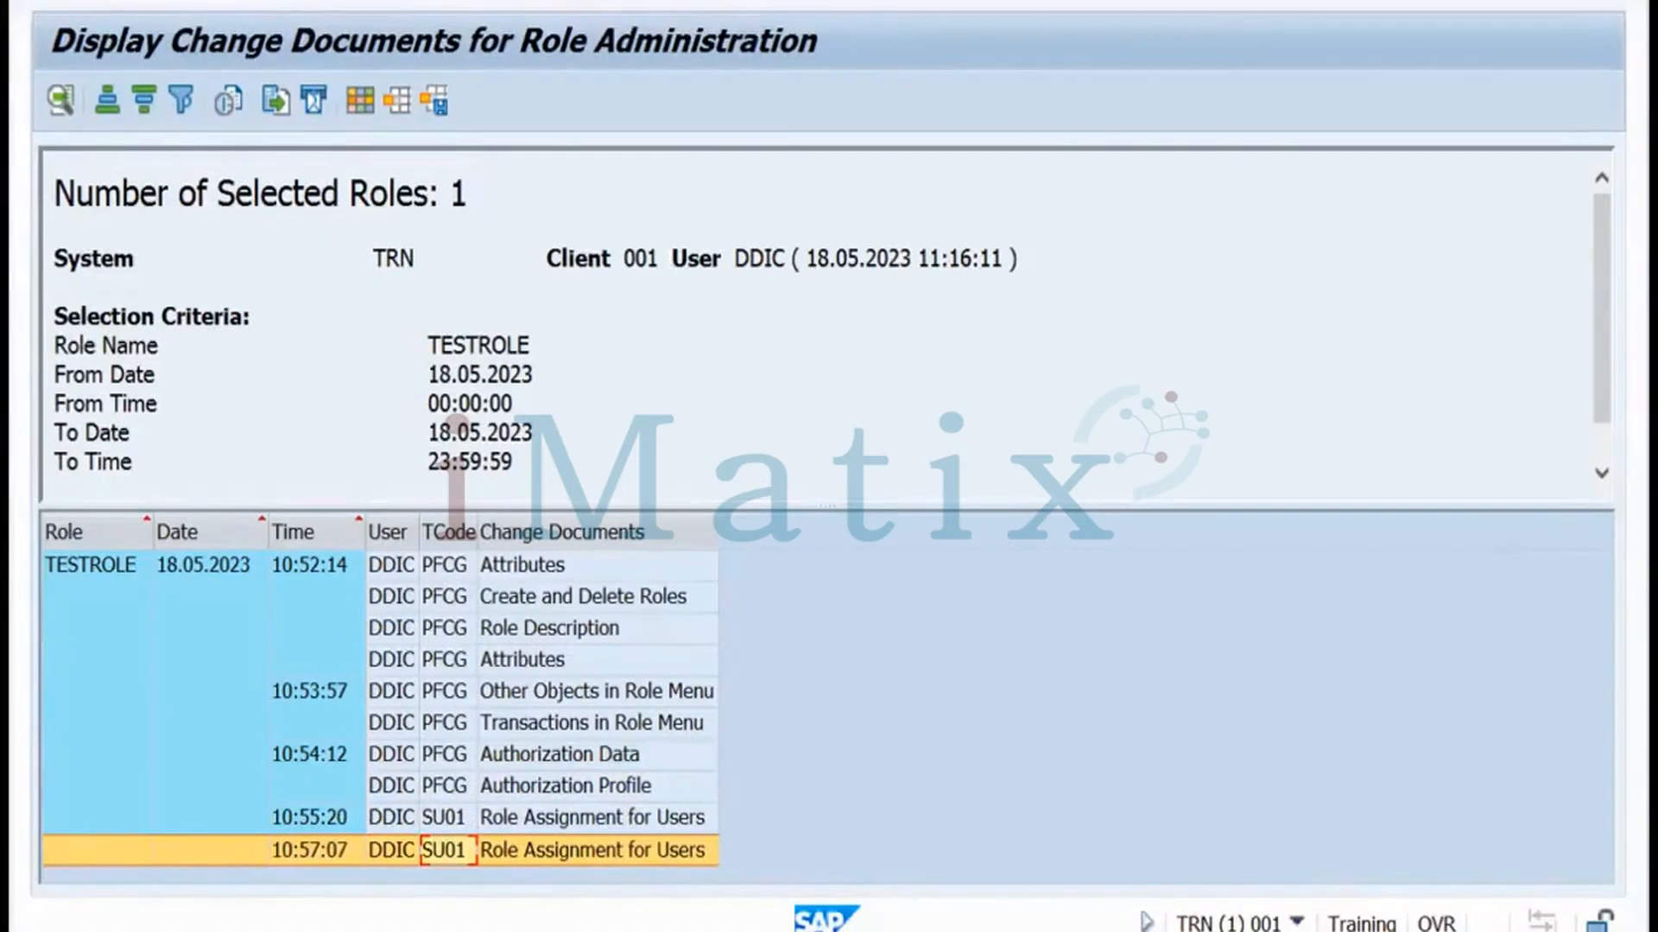
pyautogui.click(457, 2)
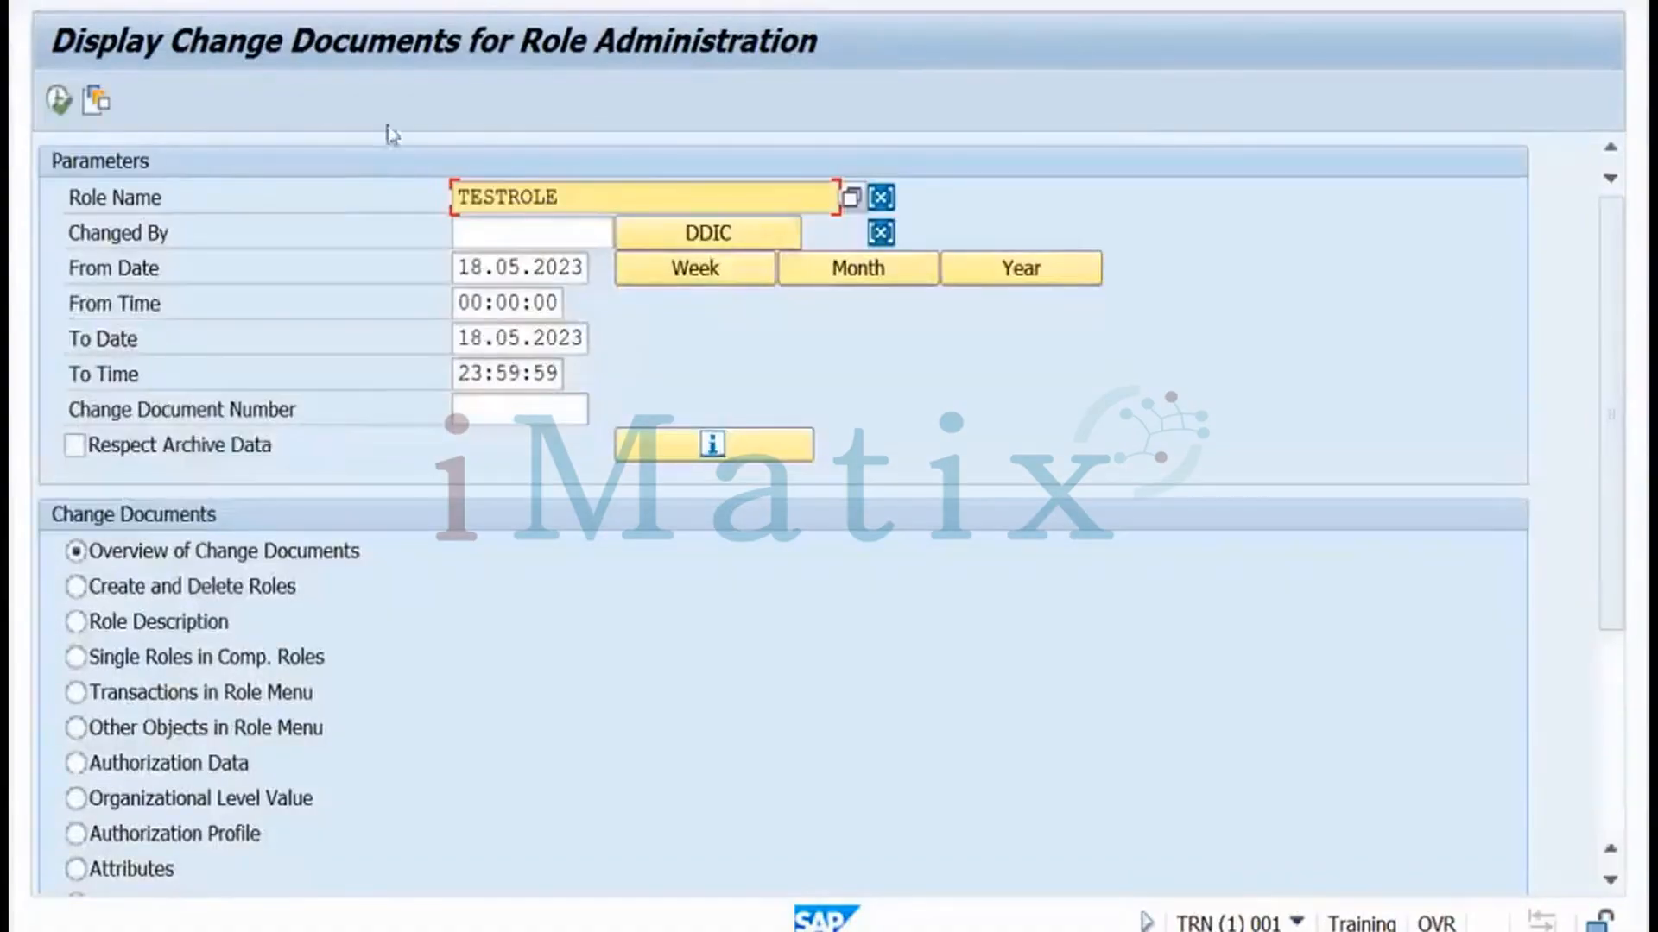
# Reopen Change Documents > For Roles and run it for the other participant's role name
pyautogui.click(458, 2)
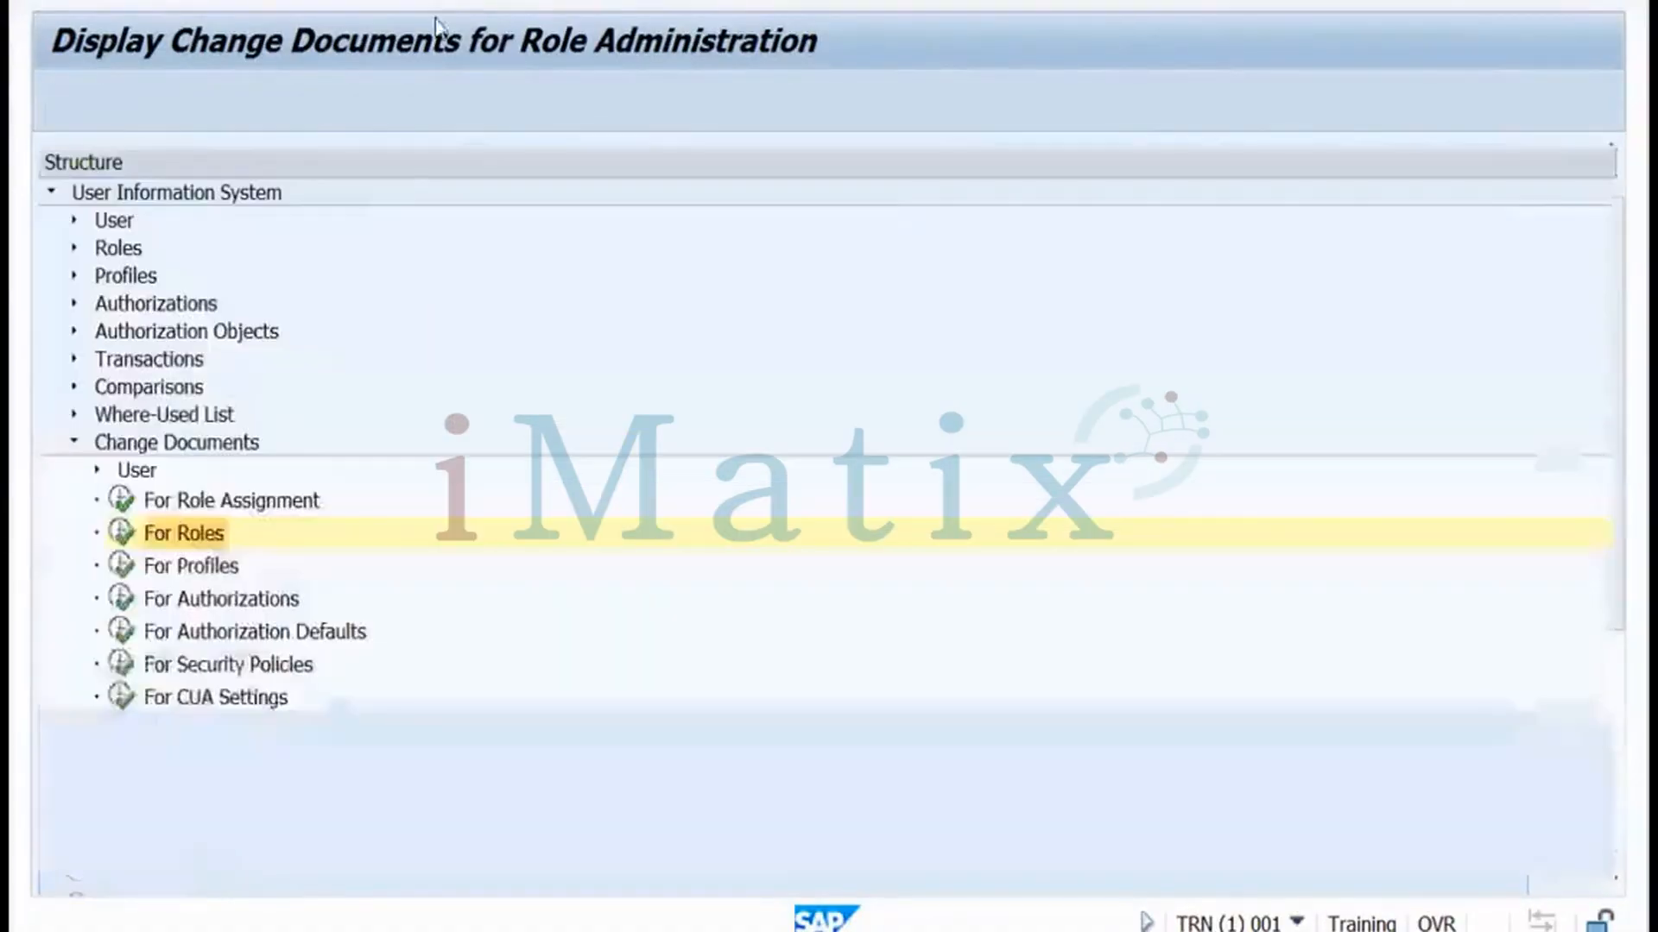
pyautogui.click(164, 446)
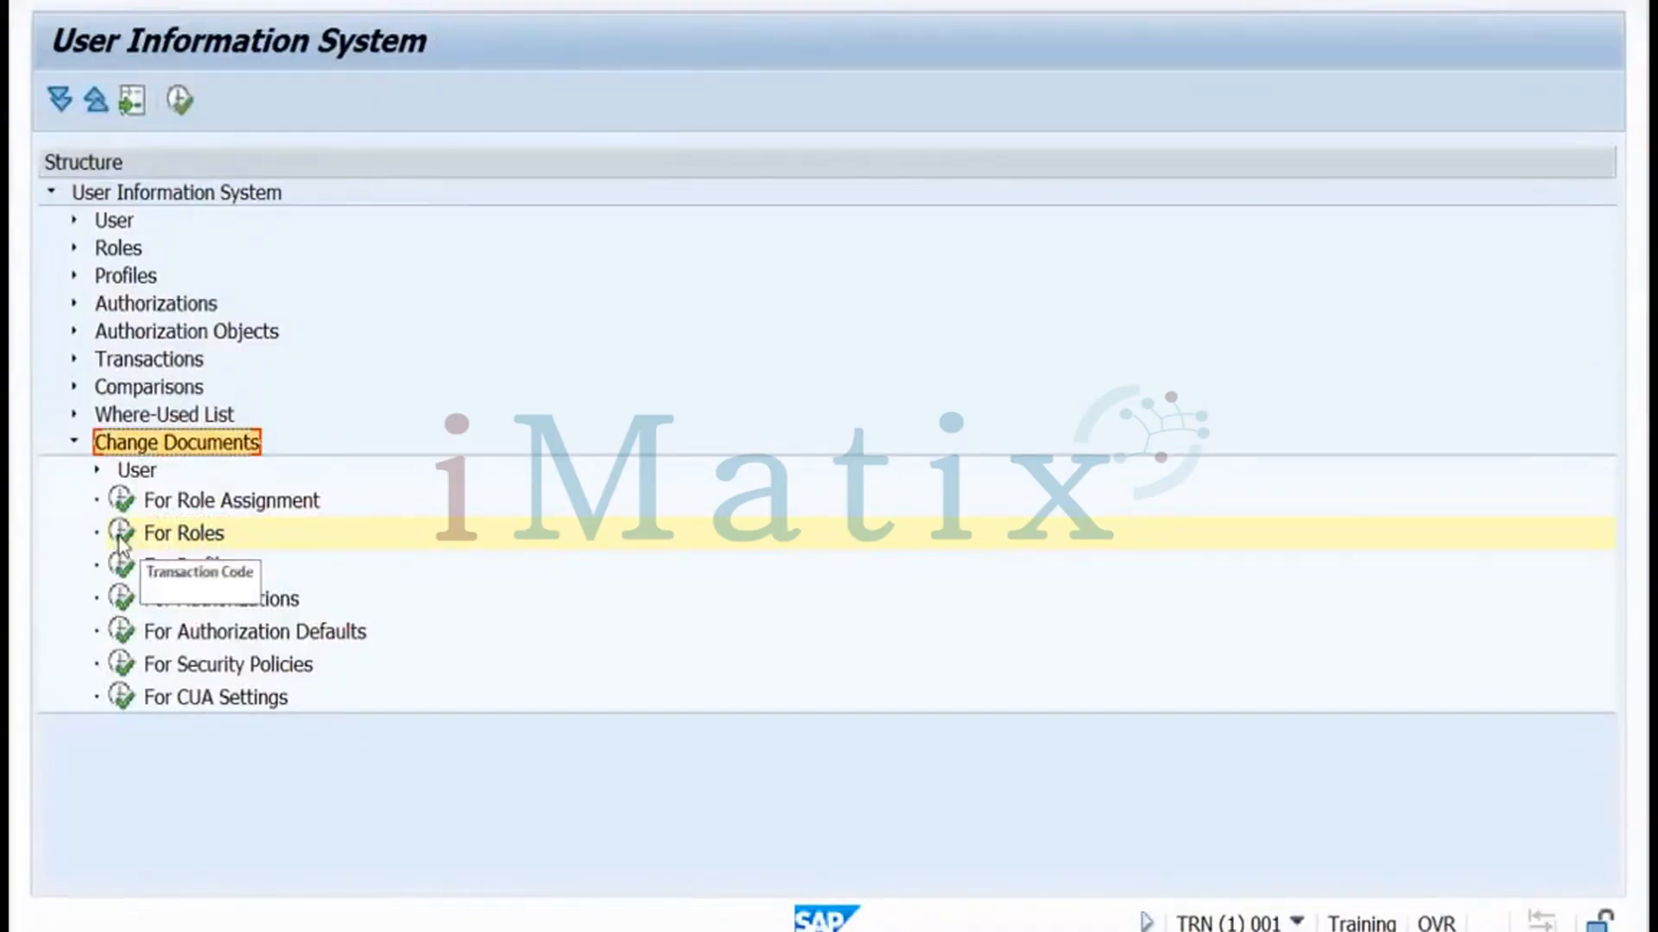
pyautogui.doubleClick(120, 535)
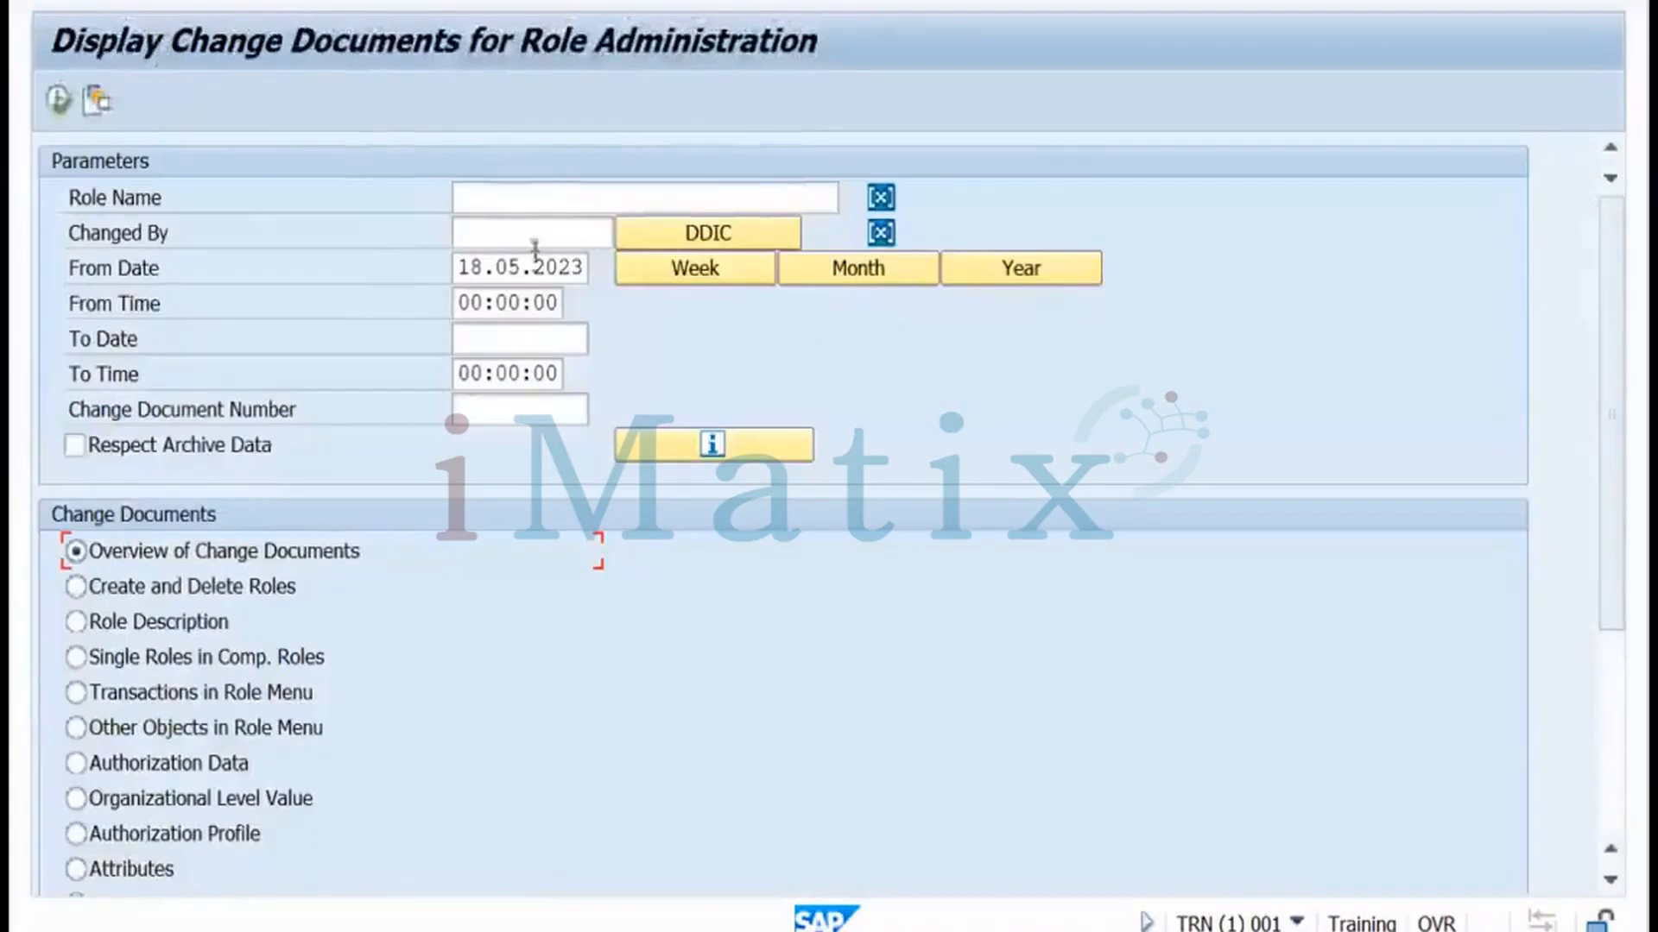
pyautogui.click(526, 200)
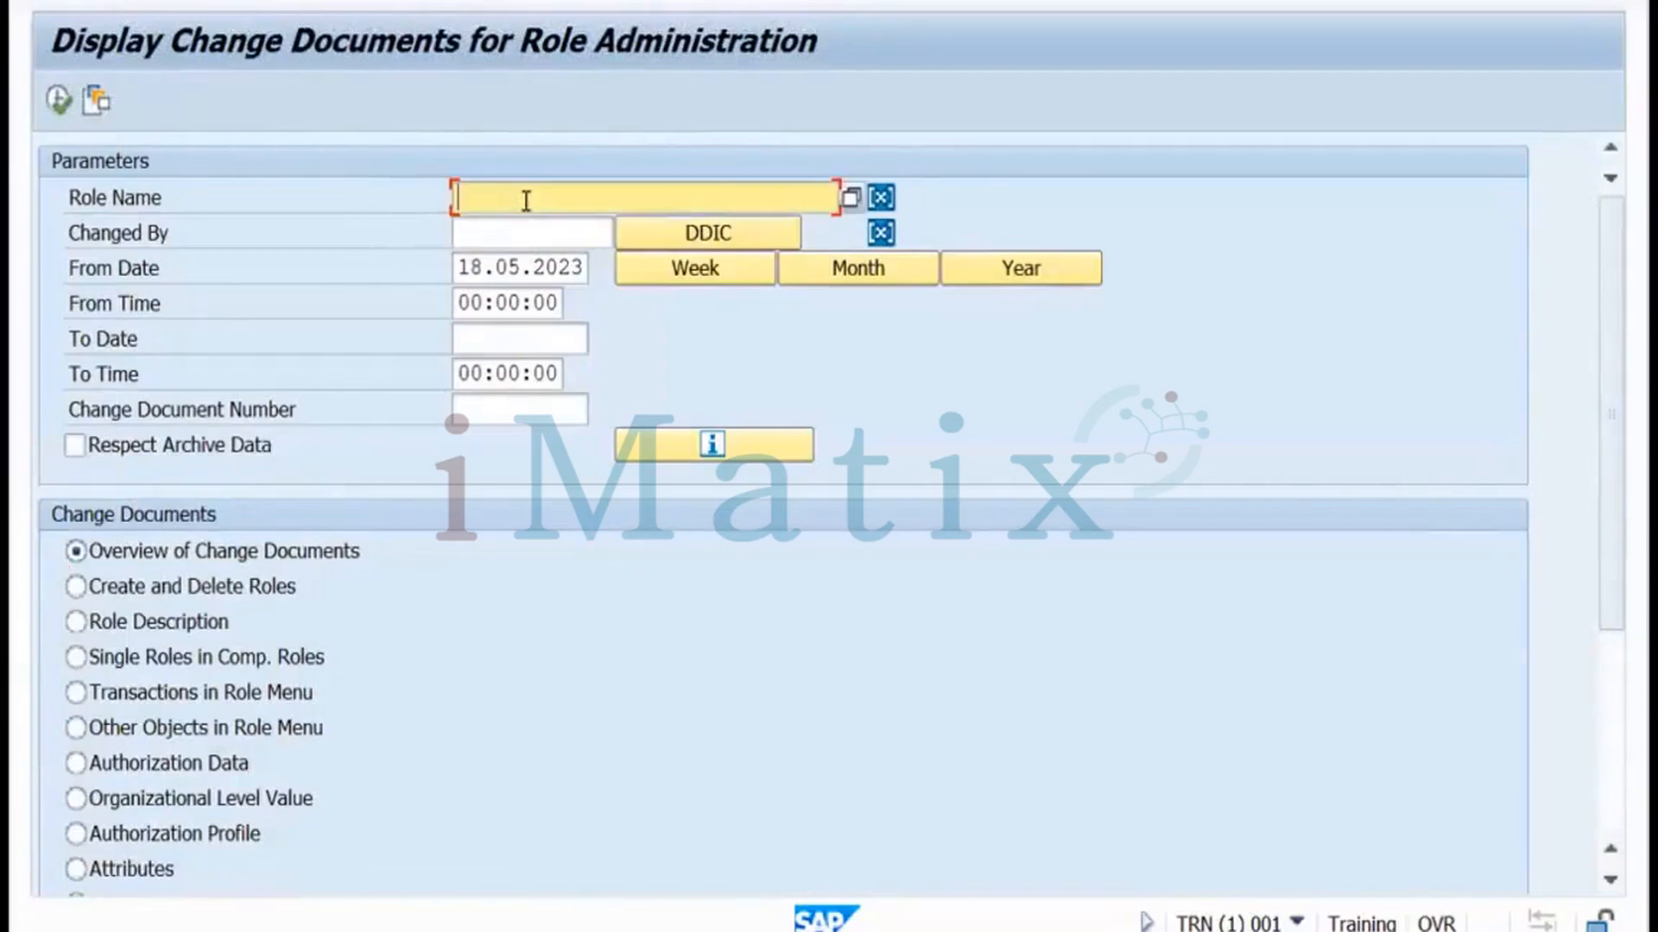
pyautogui.write('nel')
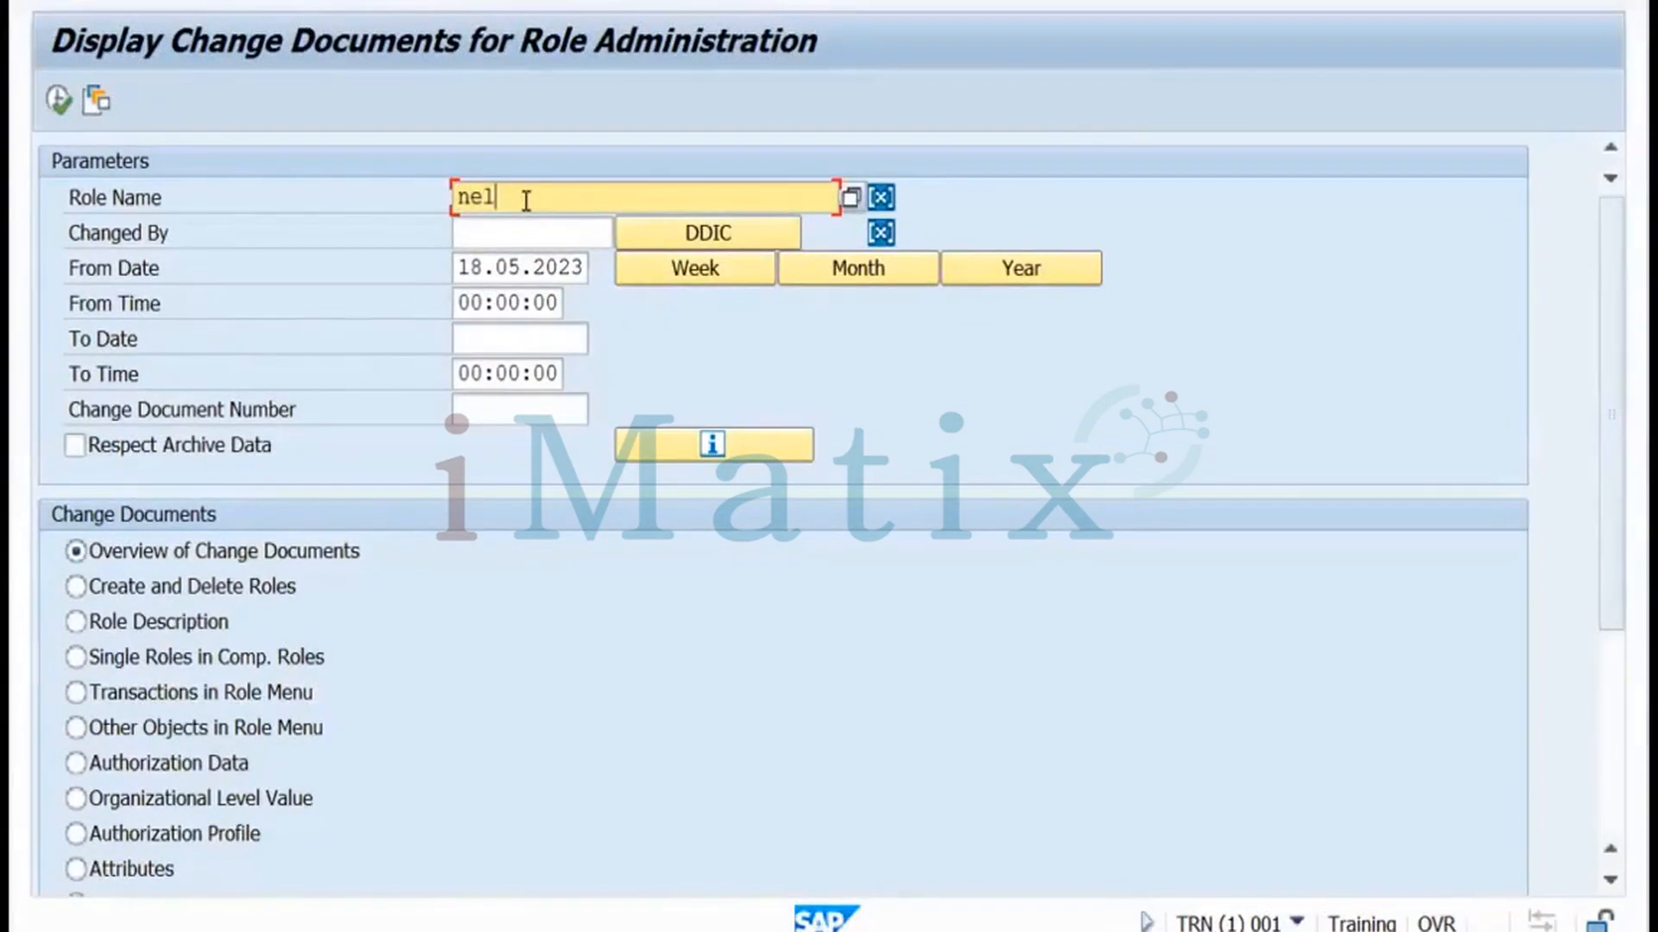
pyautogui.write('bie.role')
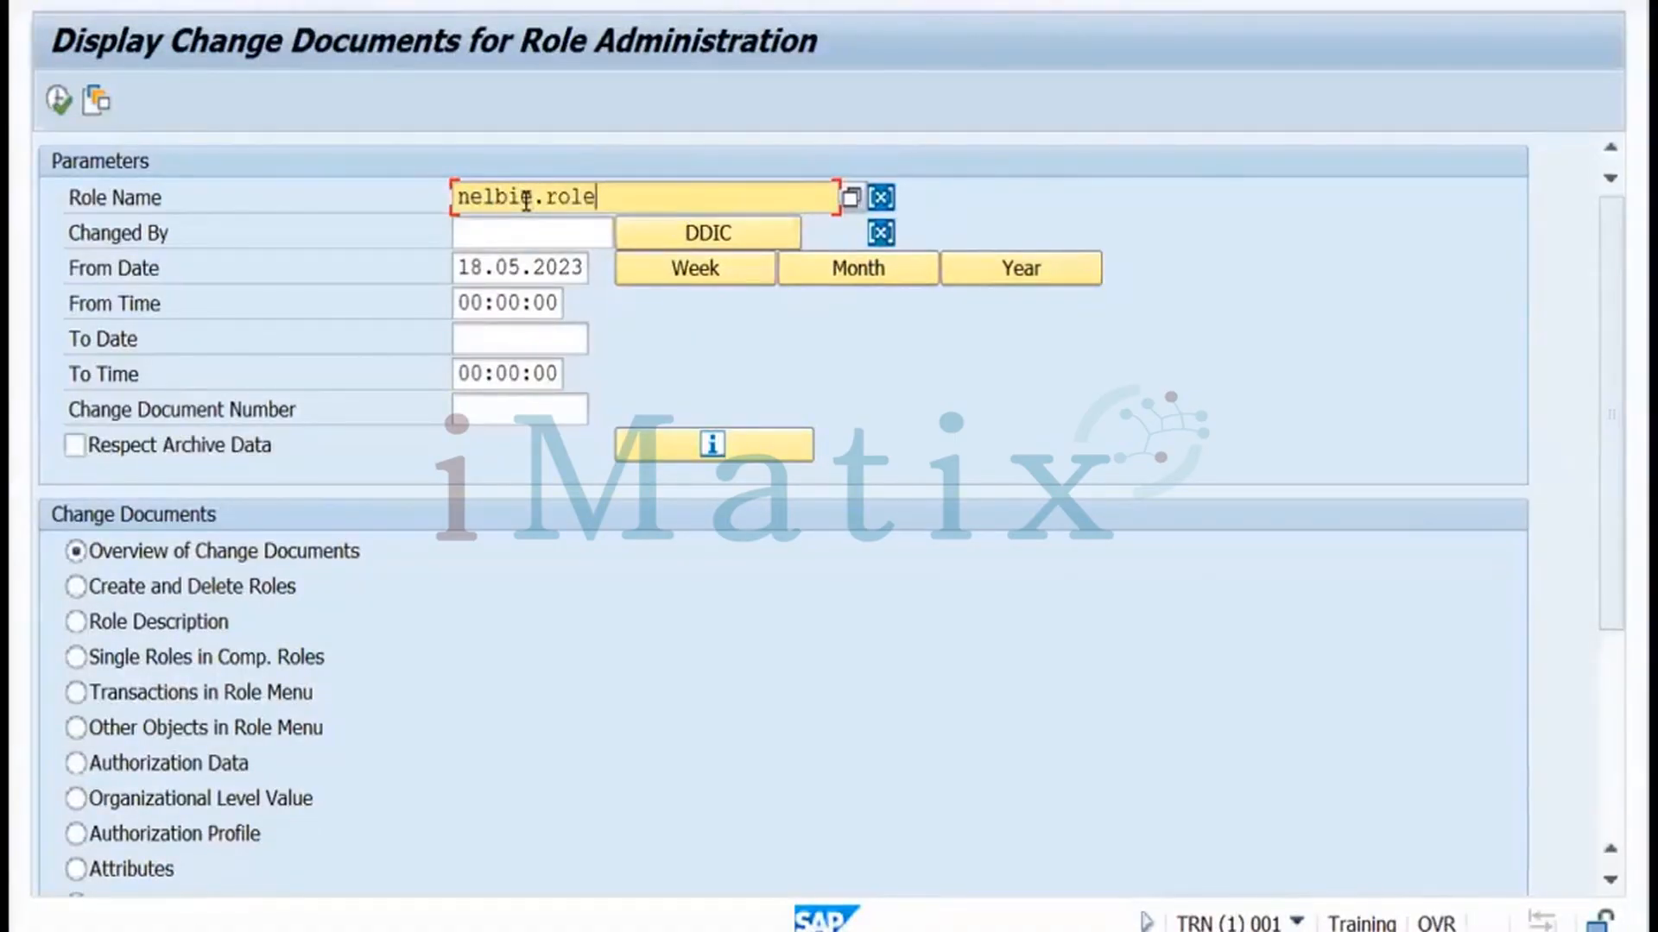
pyautogui.click(58, 101)
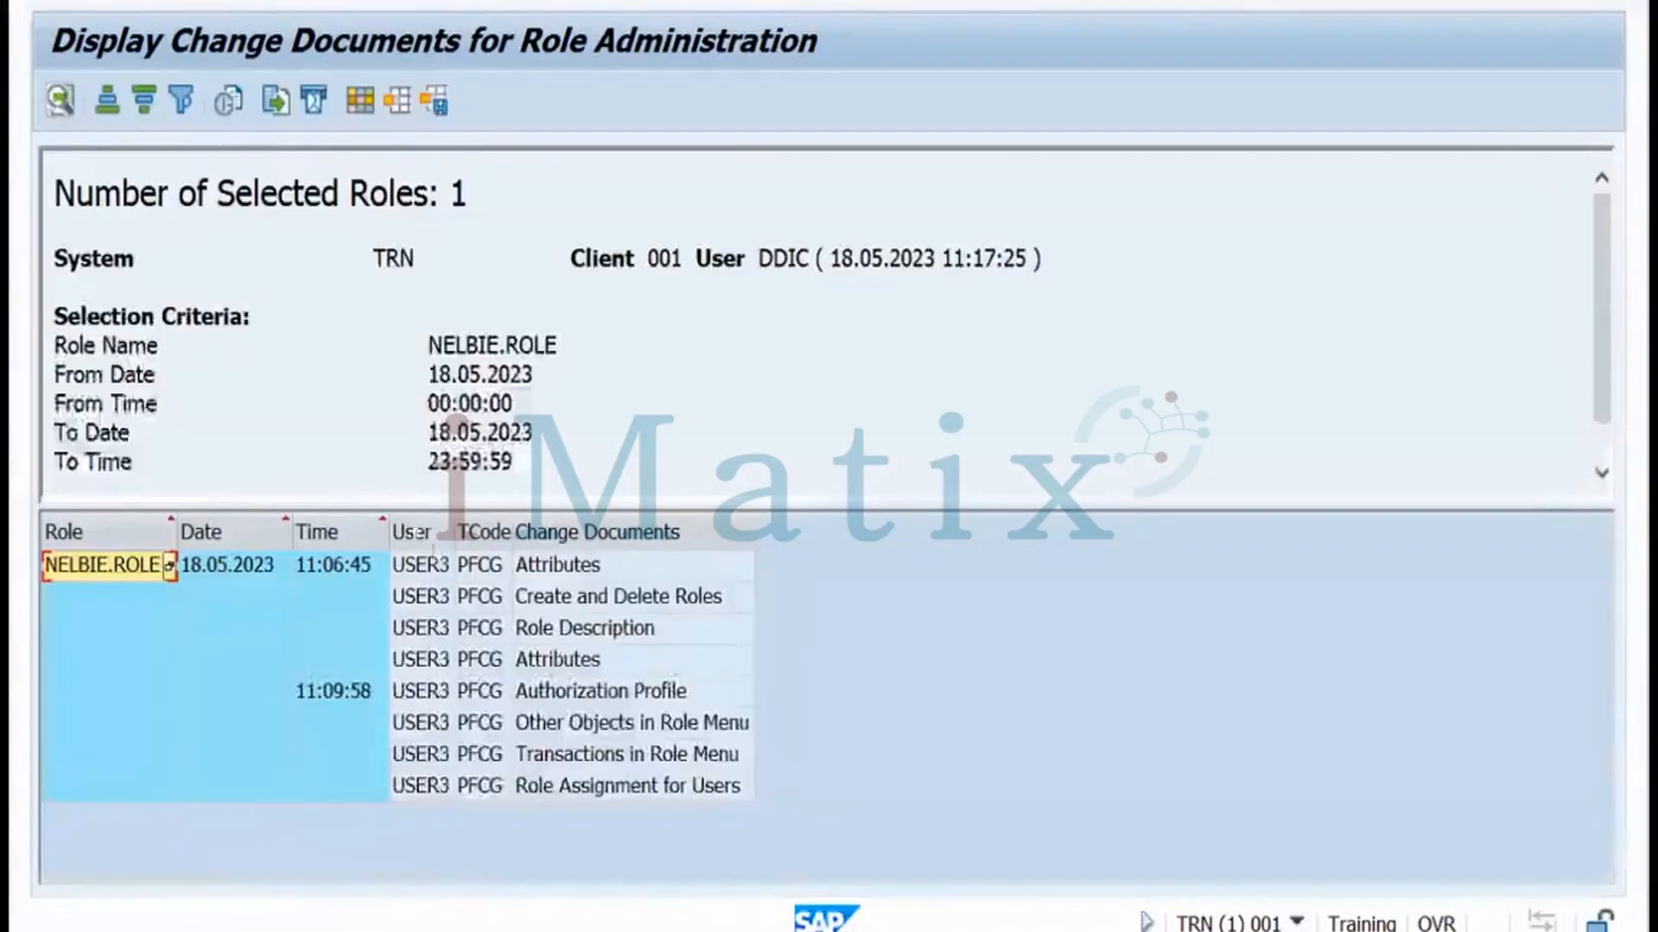
# Review the Attributes, Role Description, Authorization Profile and User Assignment change entries, then bring up presentation slide 20
pyautogui.click(430, 570)
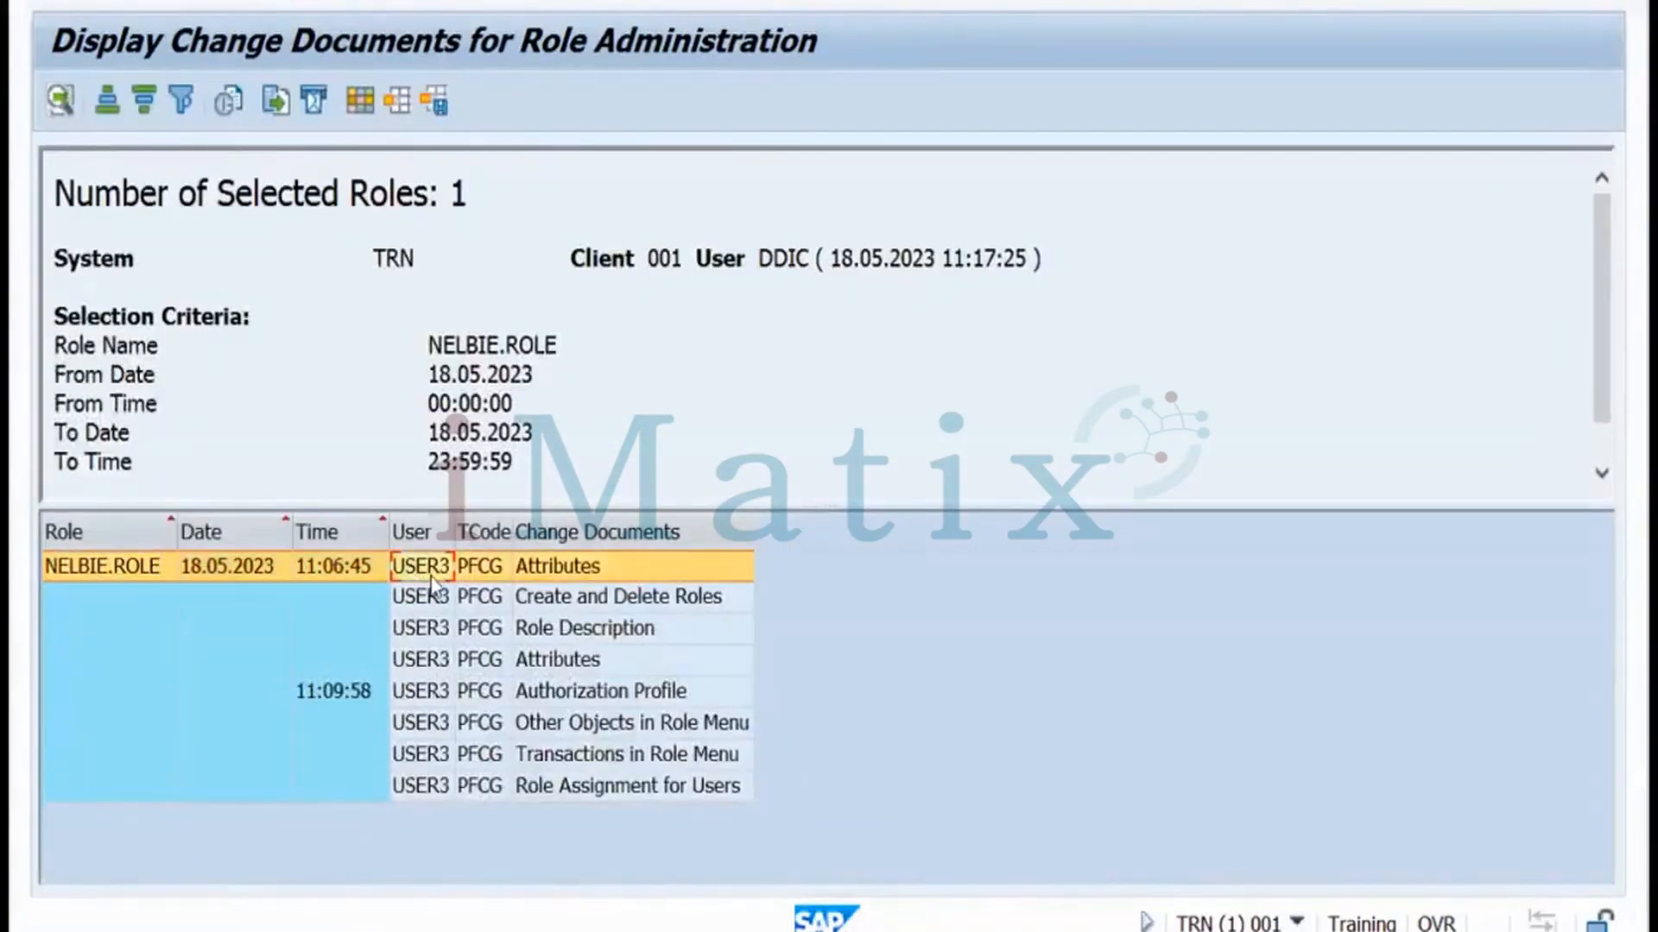
pyautogui.click(506, 605)
pyautogui.click(485, 635)
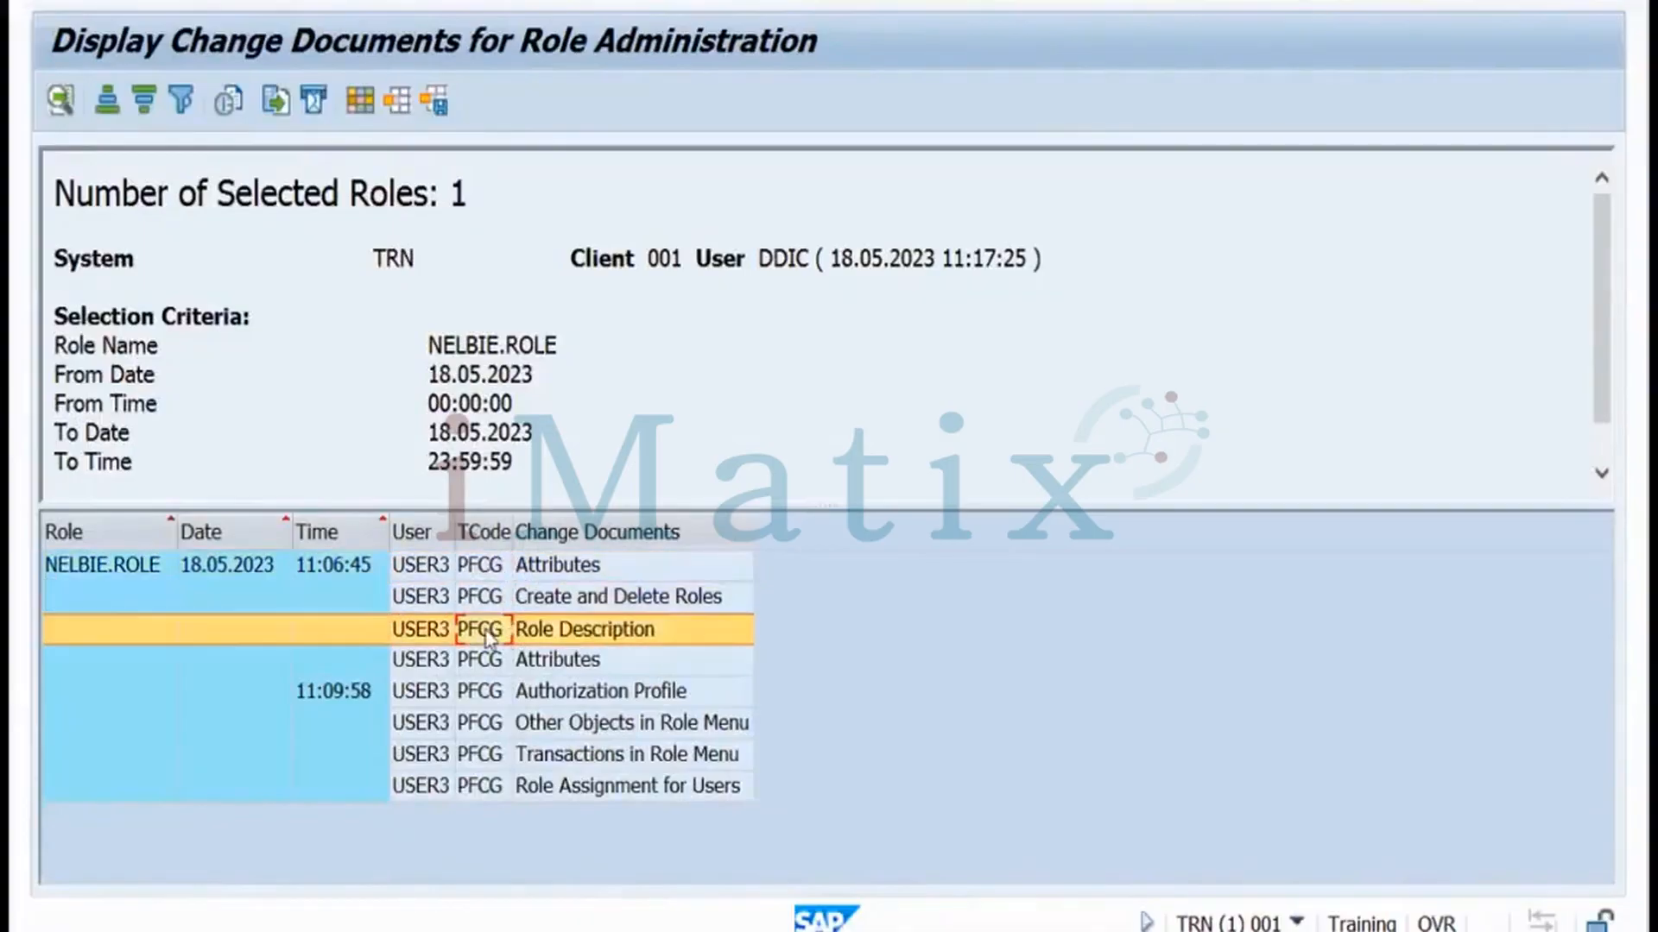
pyautogui.click(485, 664)
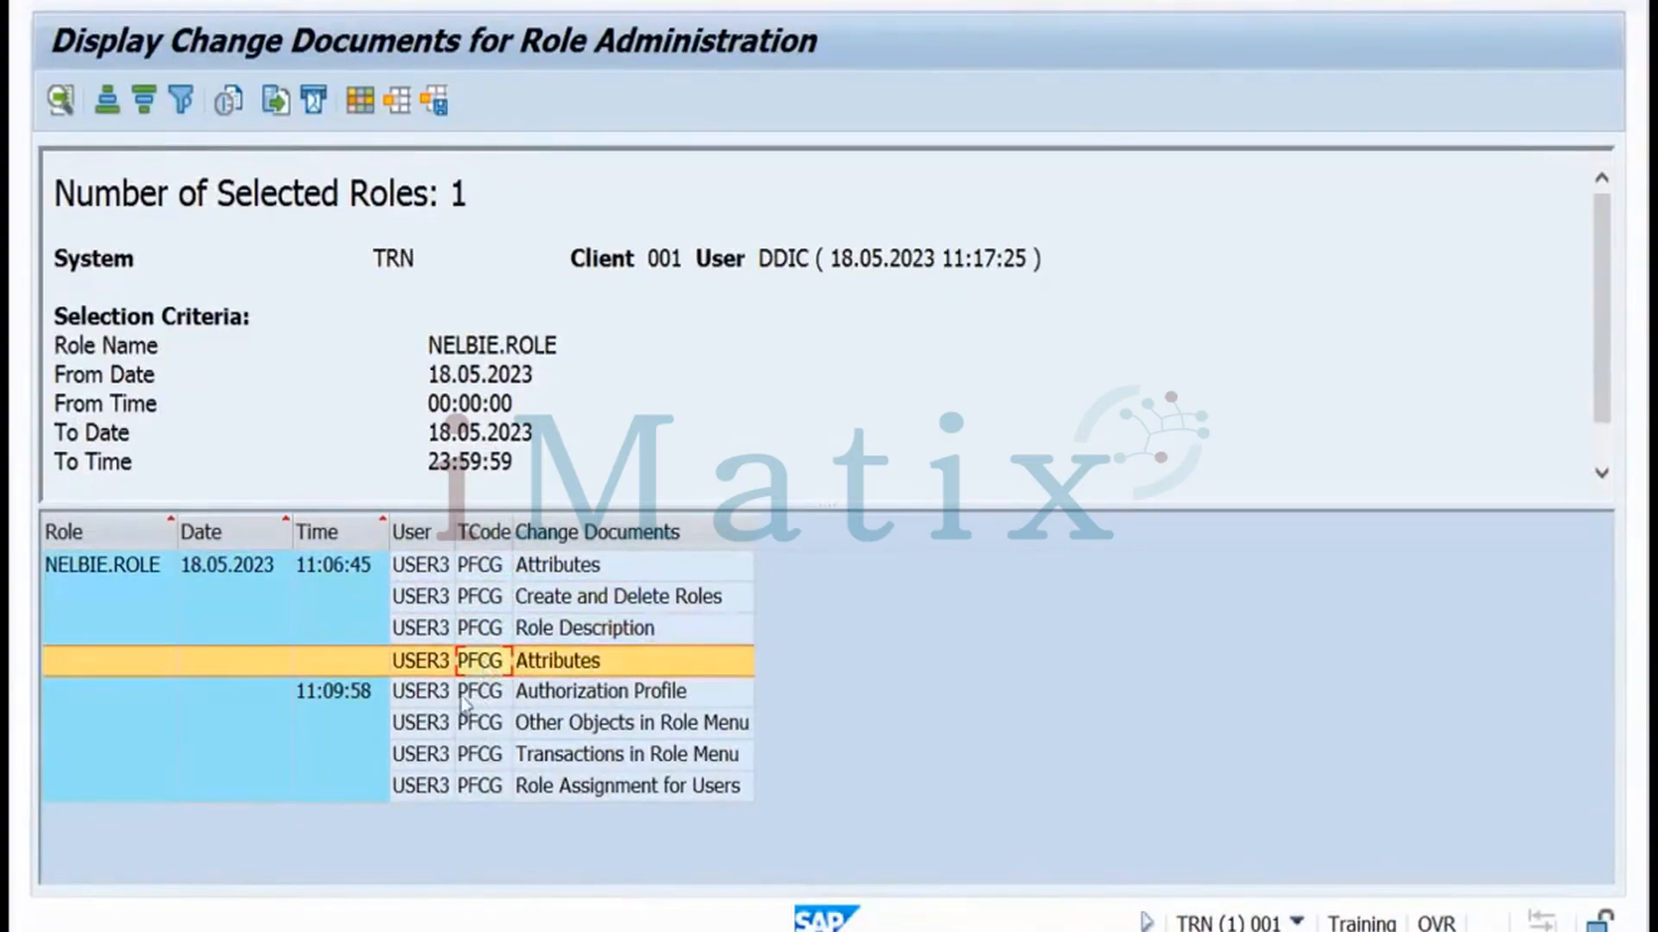
pyautogui.click(492, 696)
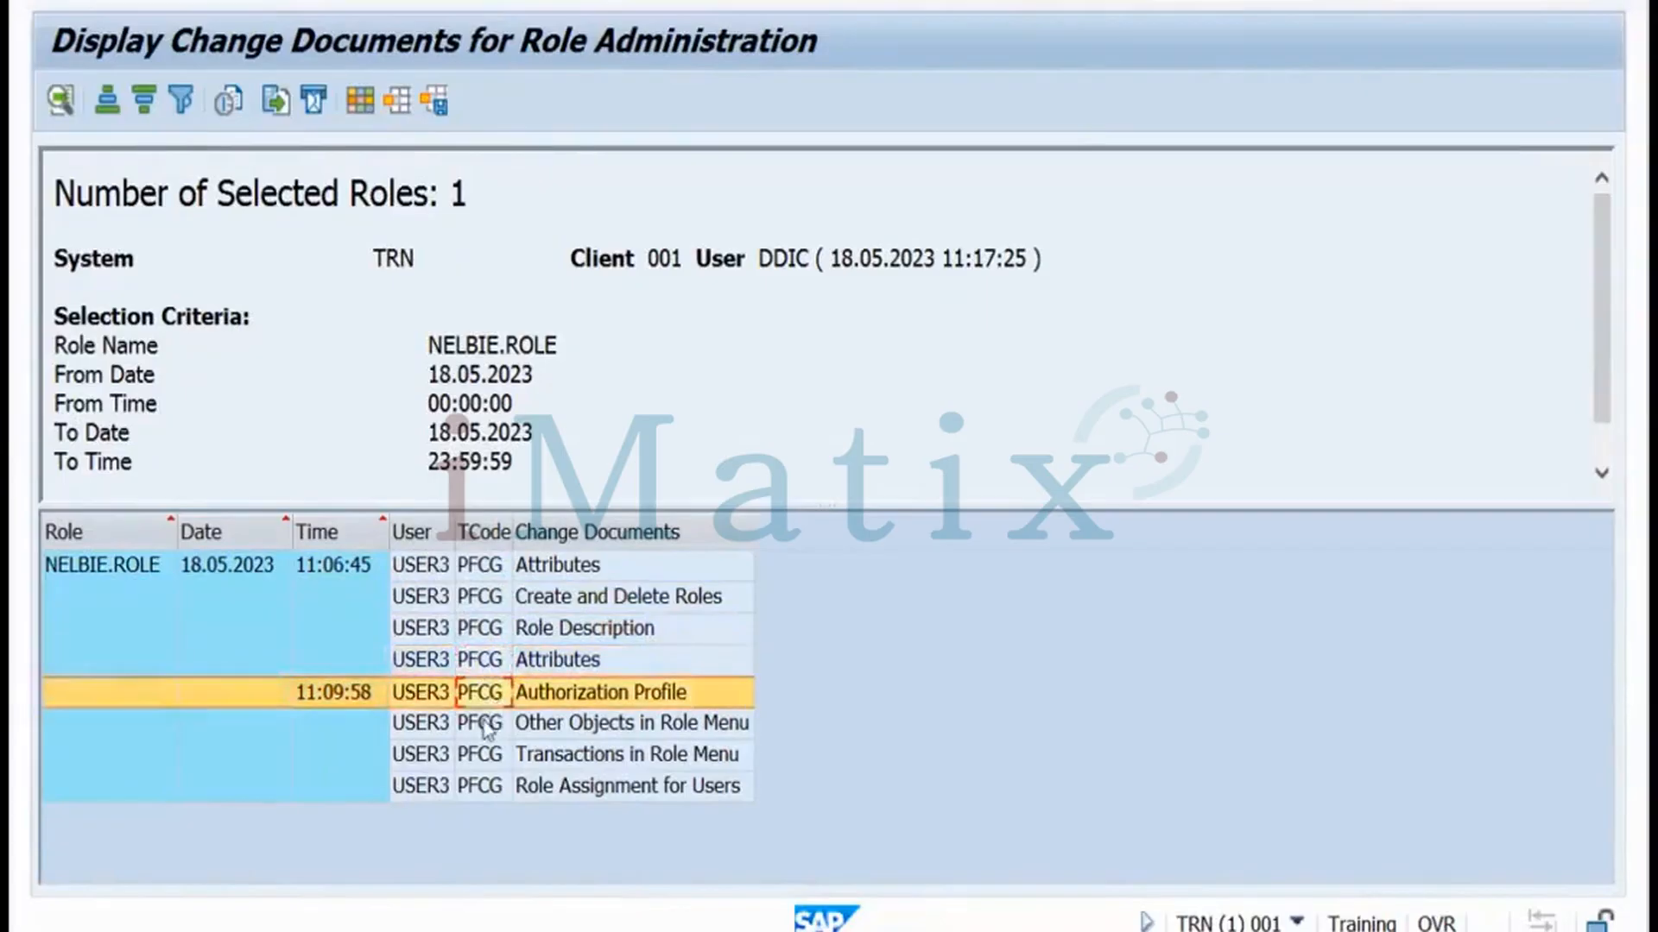
pyautogui.click(486, 727)
pyautogui.click(482, 787)
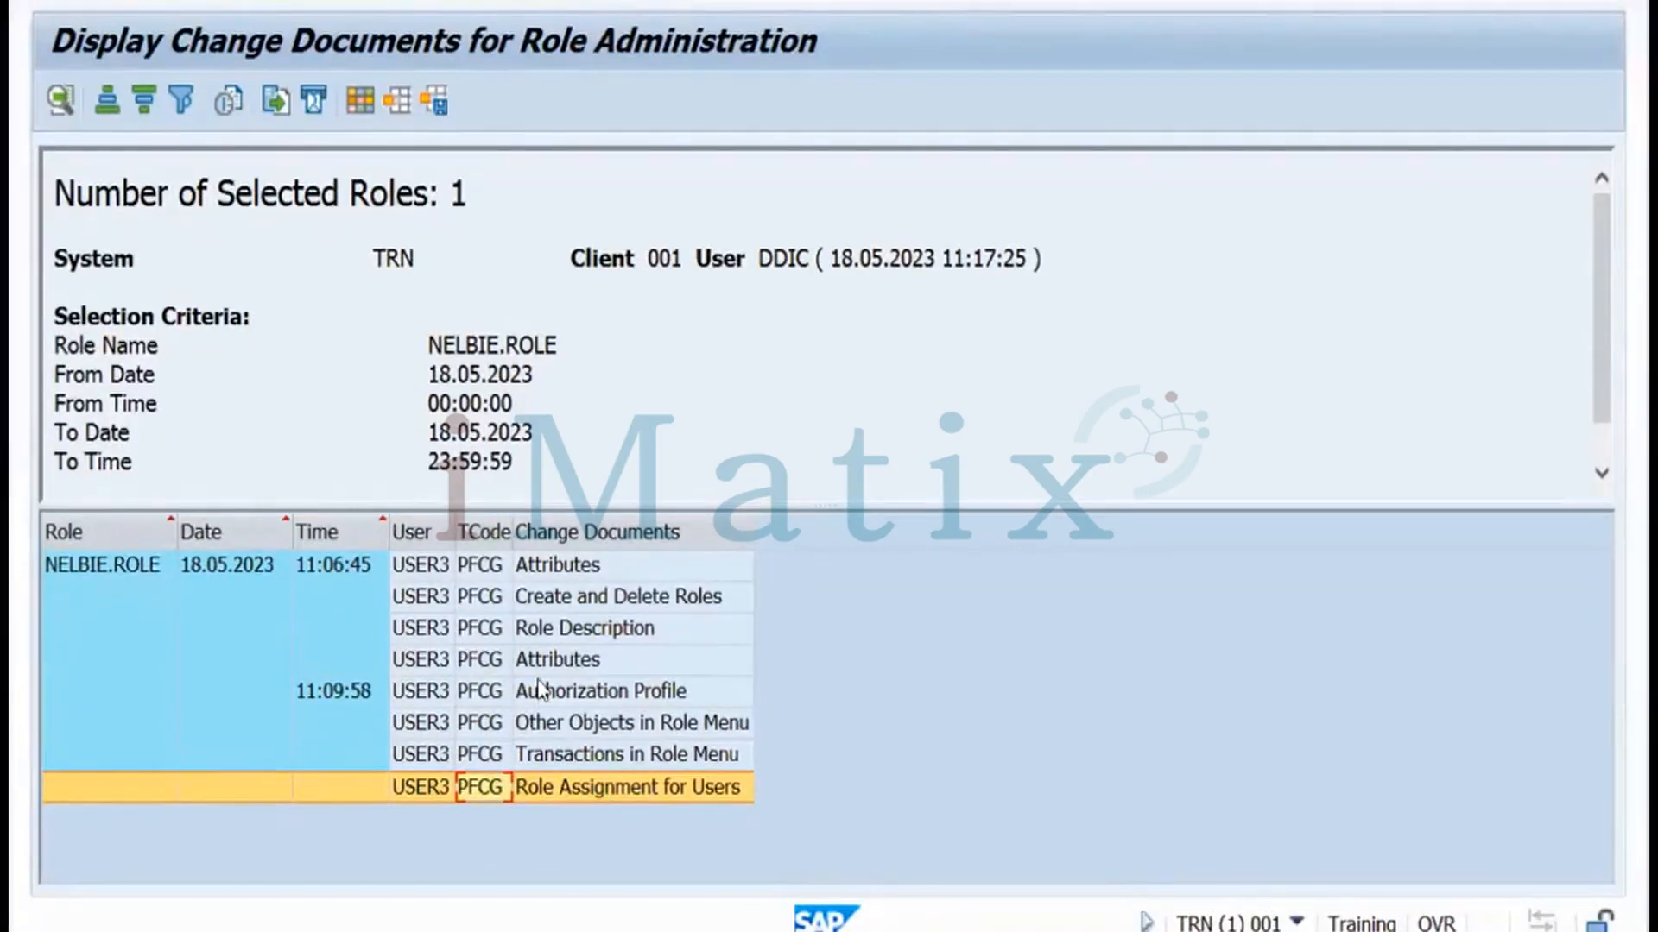
pyautogui.hotkey('alt', 'Tab')
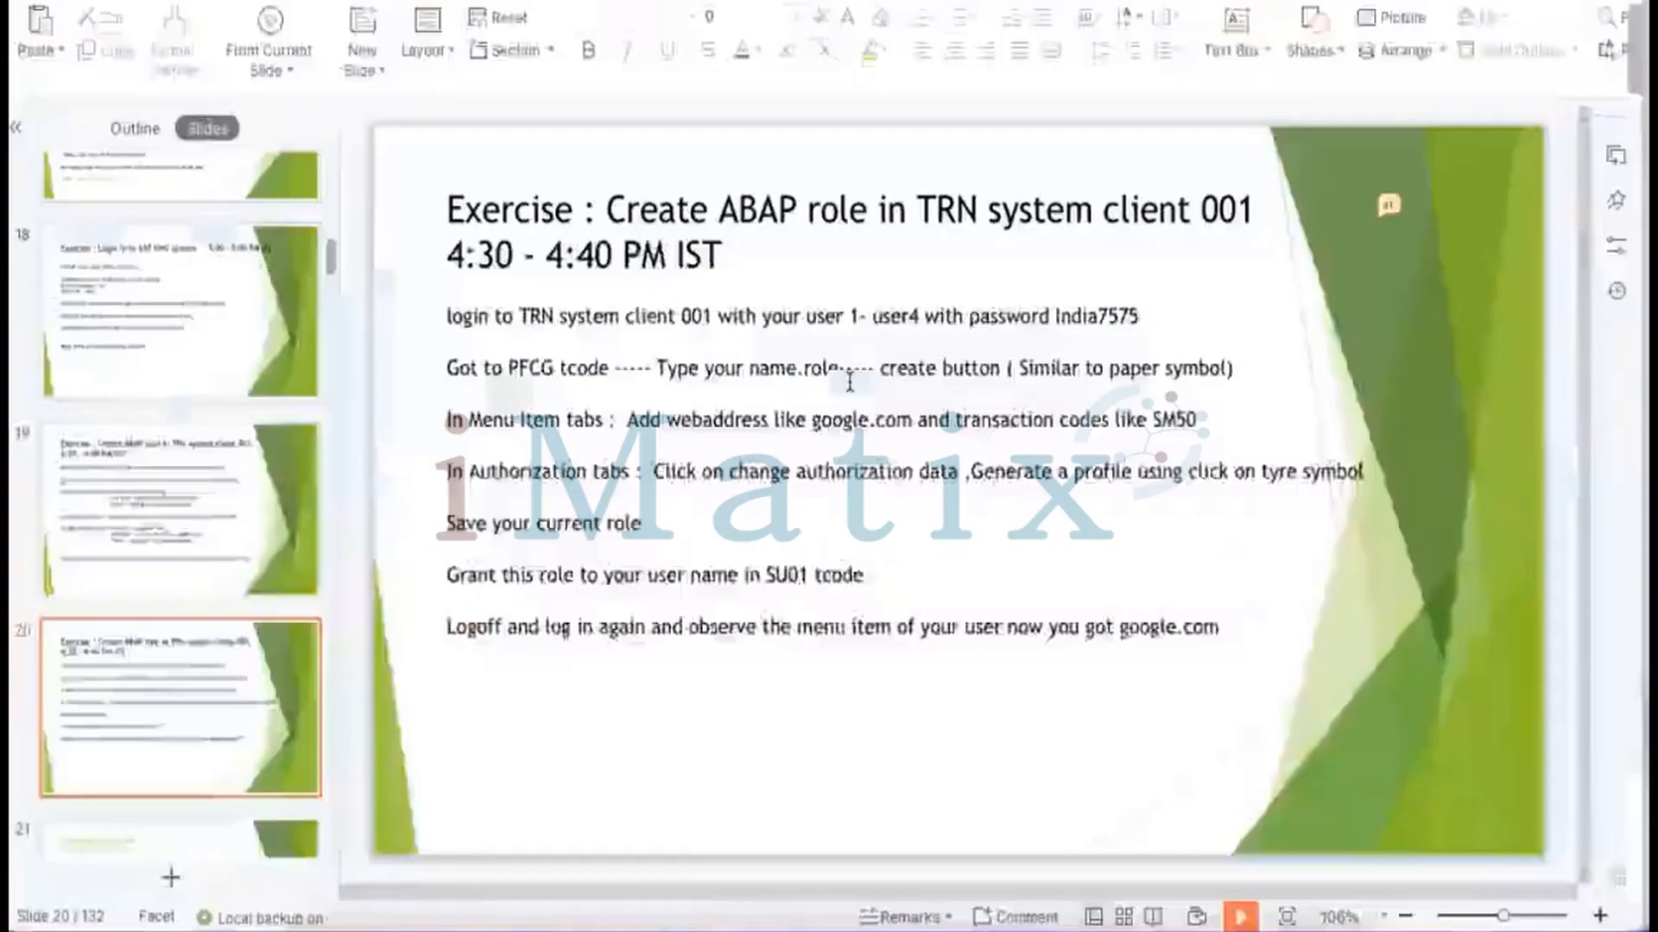